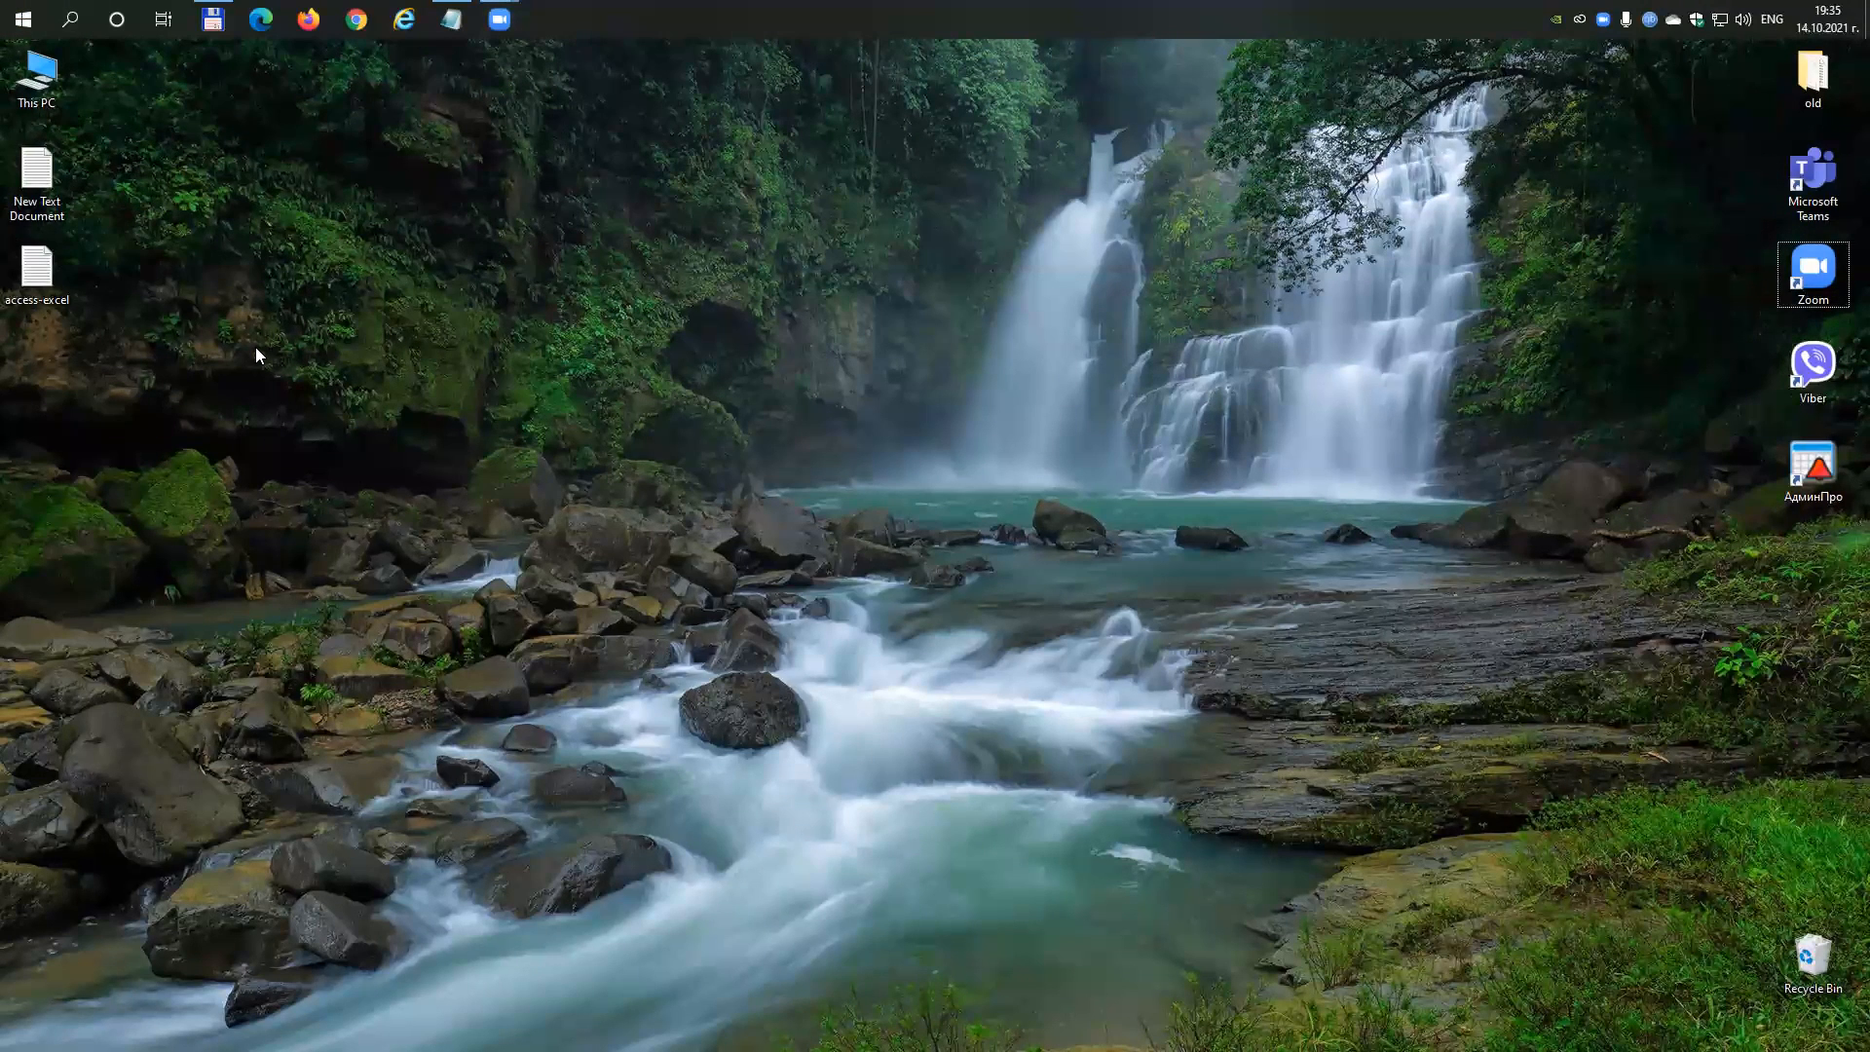
Search Windows for "anima" and launch Adobe Animate 2021.
key("super")
type("anim")
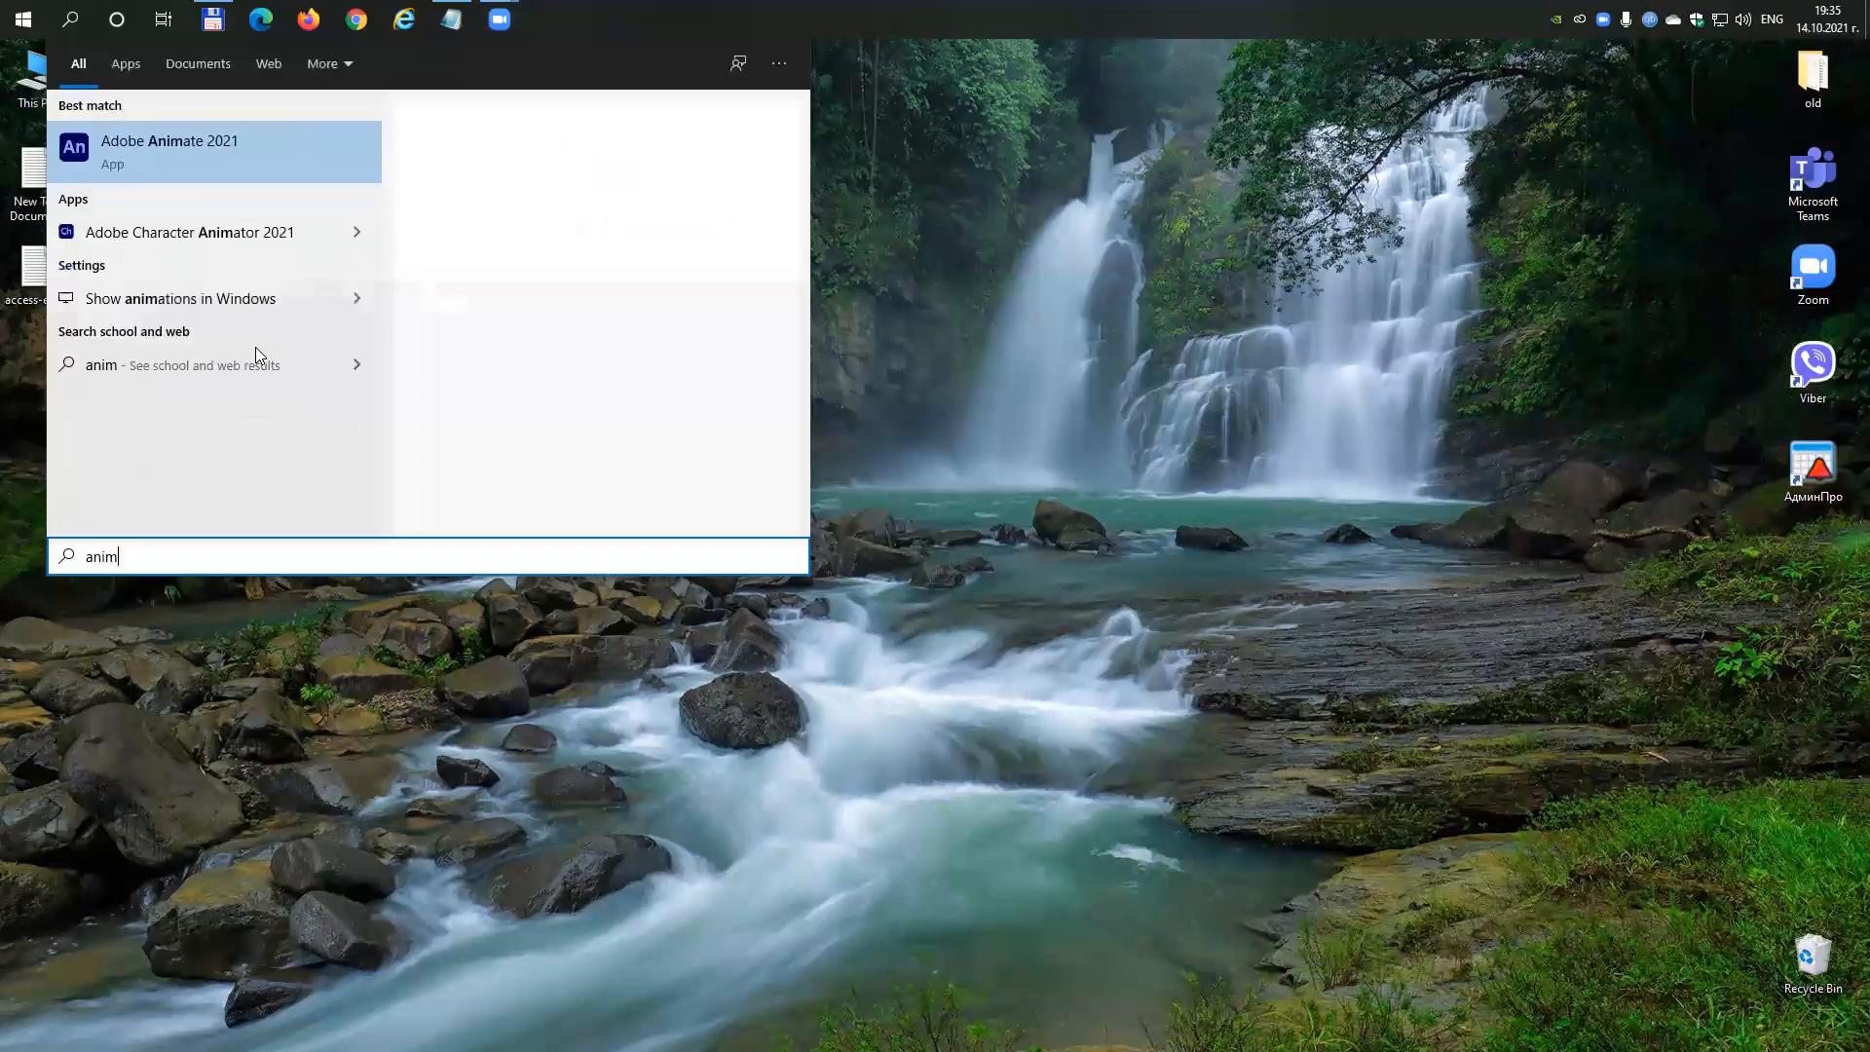
type("a")
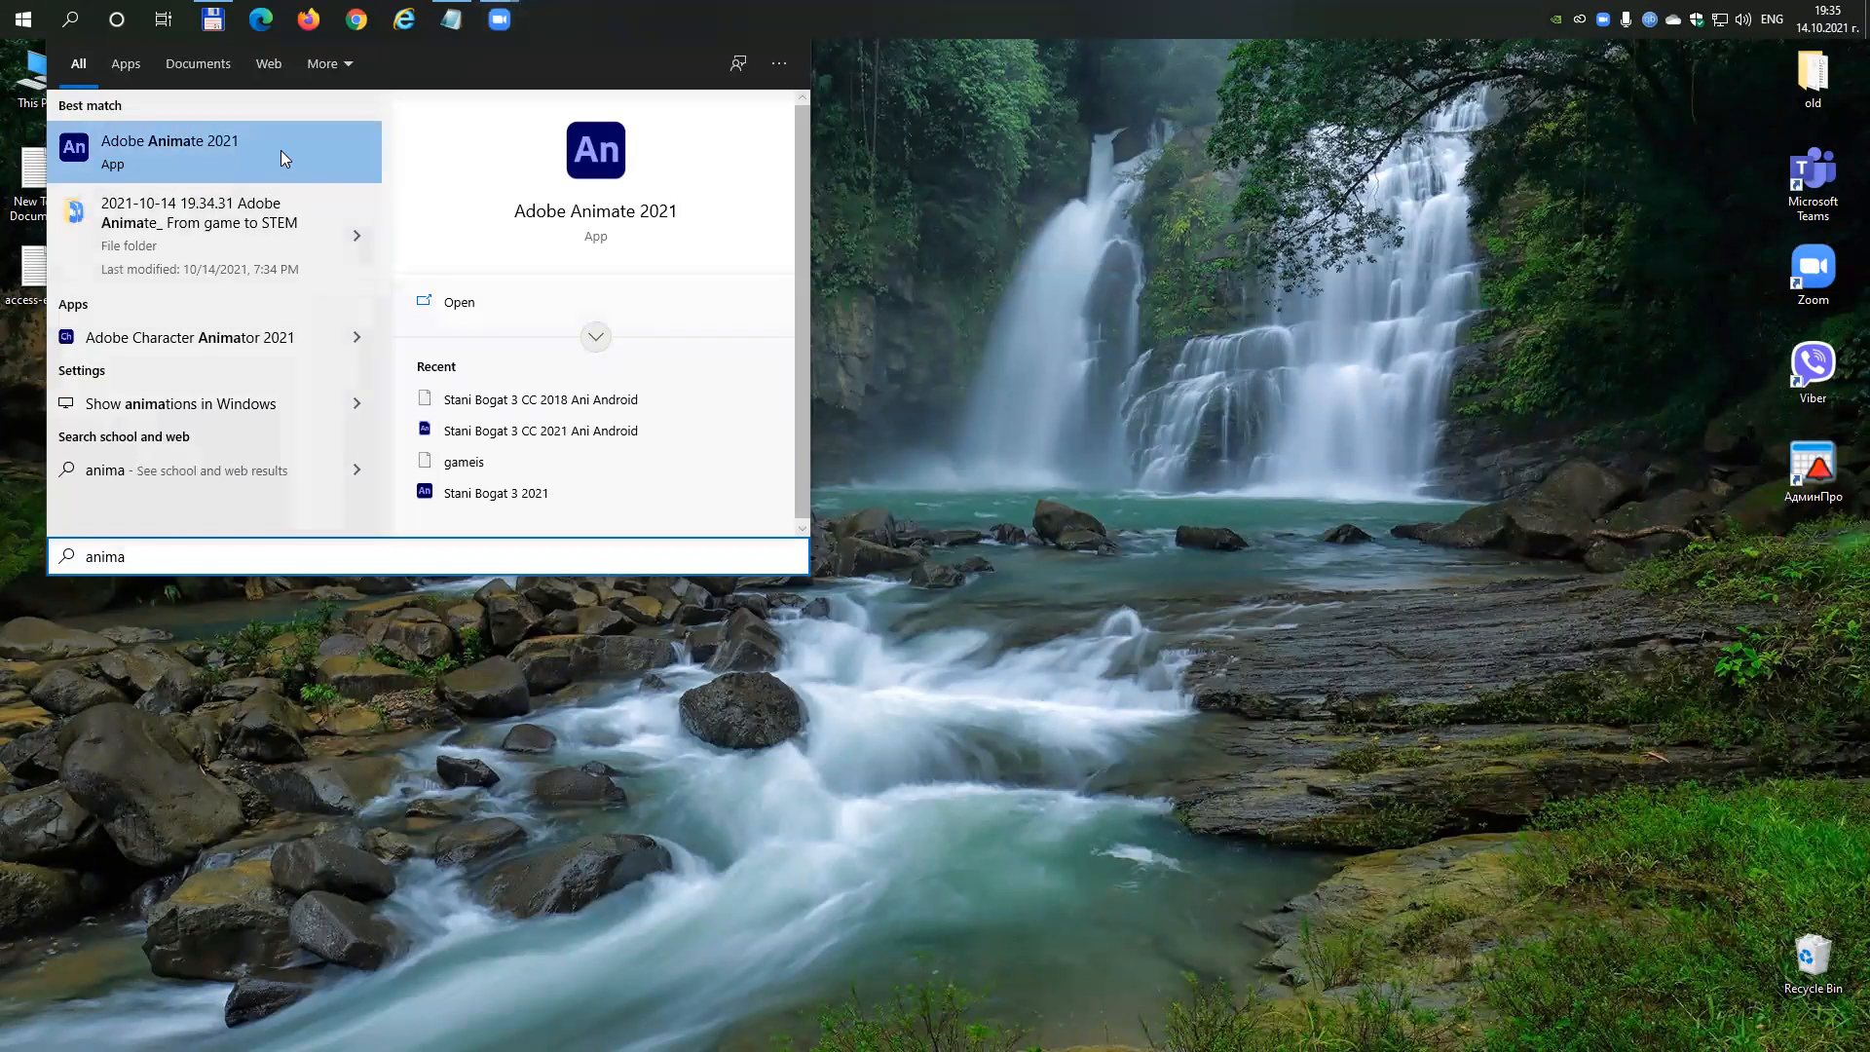
left_click(204, 146)
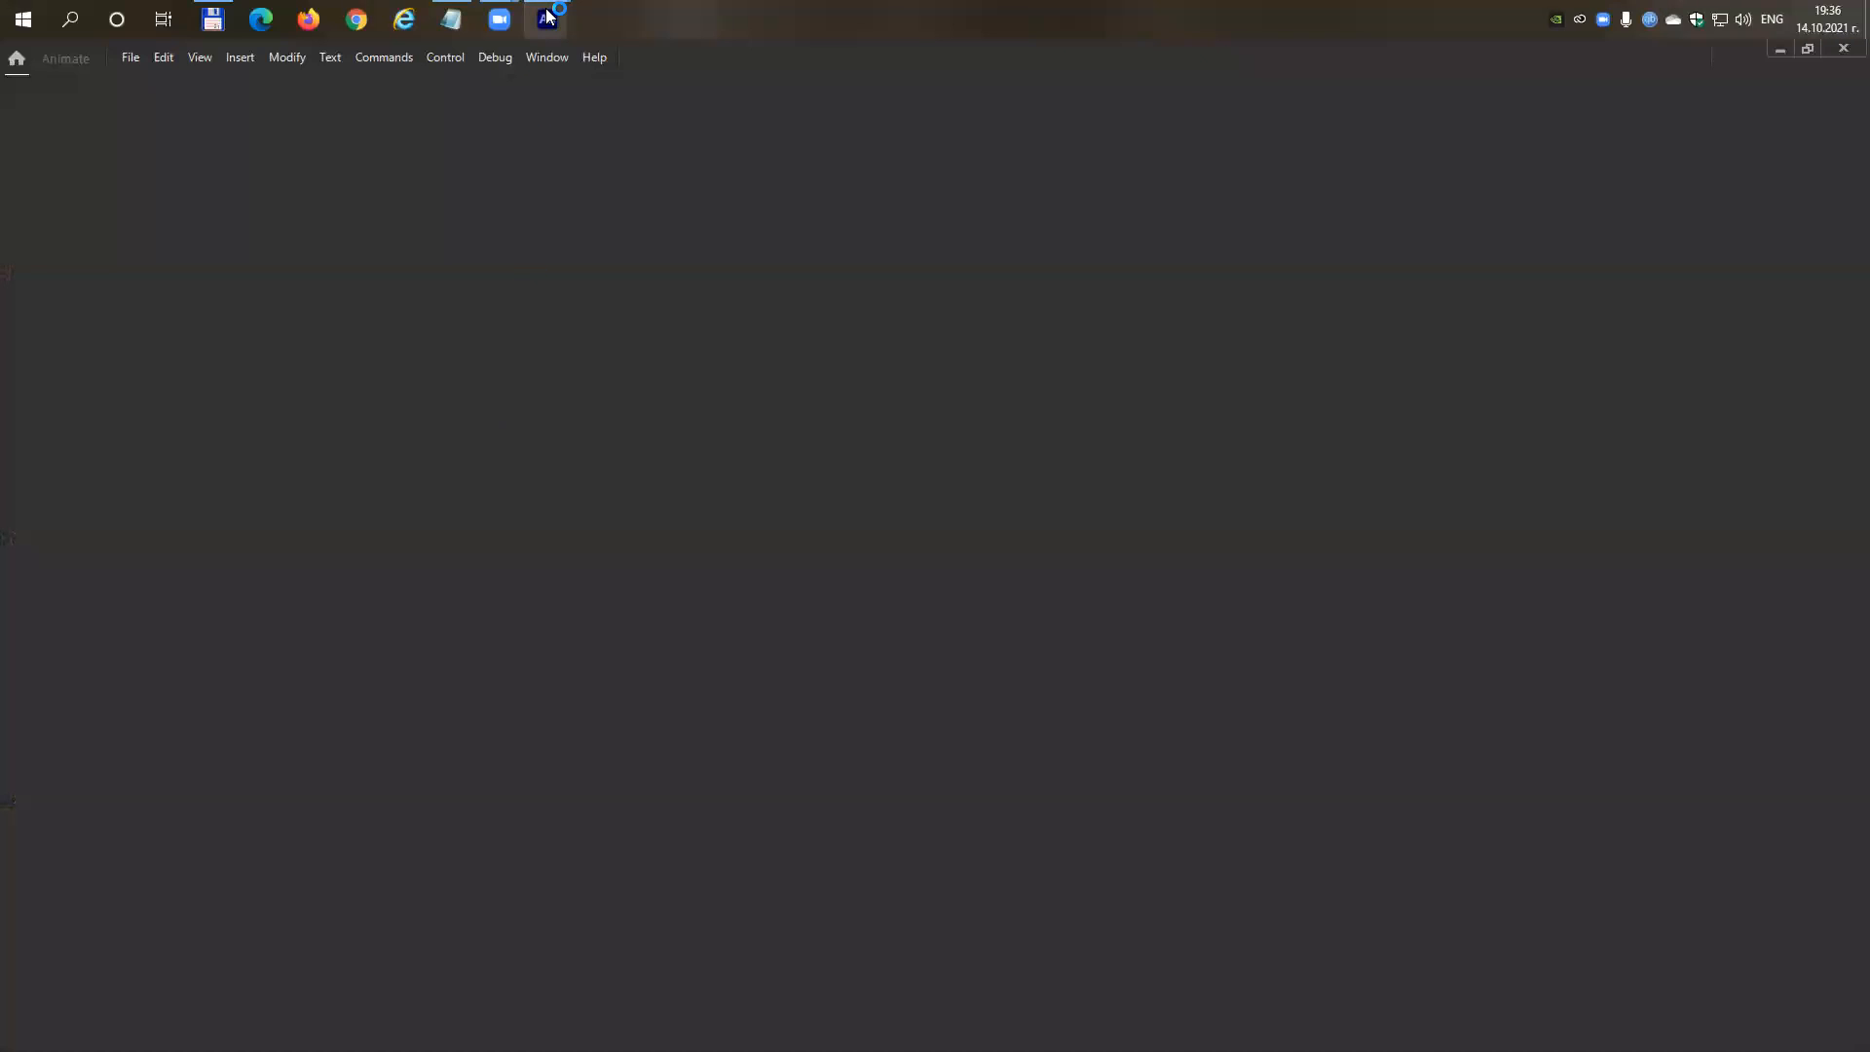
mouse_move(547, 12)
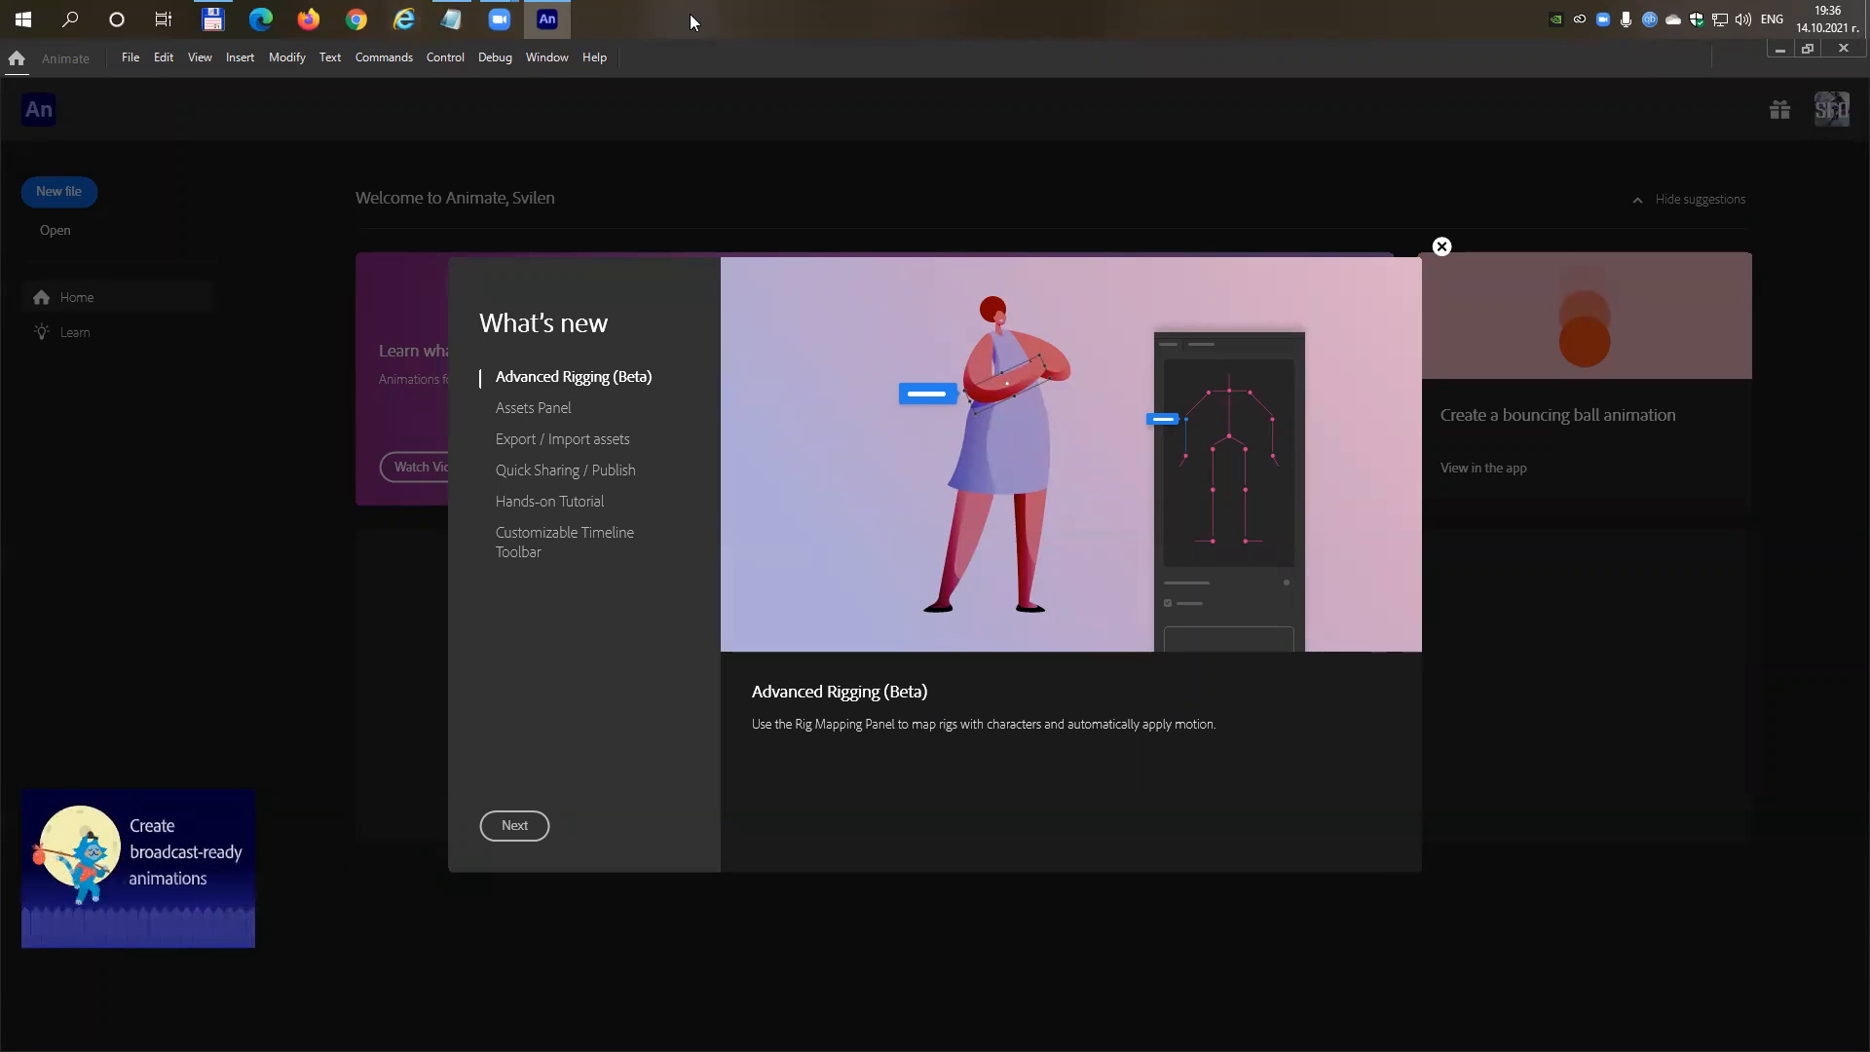
Minimize Animate, search Windows for "anima" again and open the file location of Adobe Animate 2021.
left_click(548, 19)
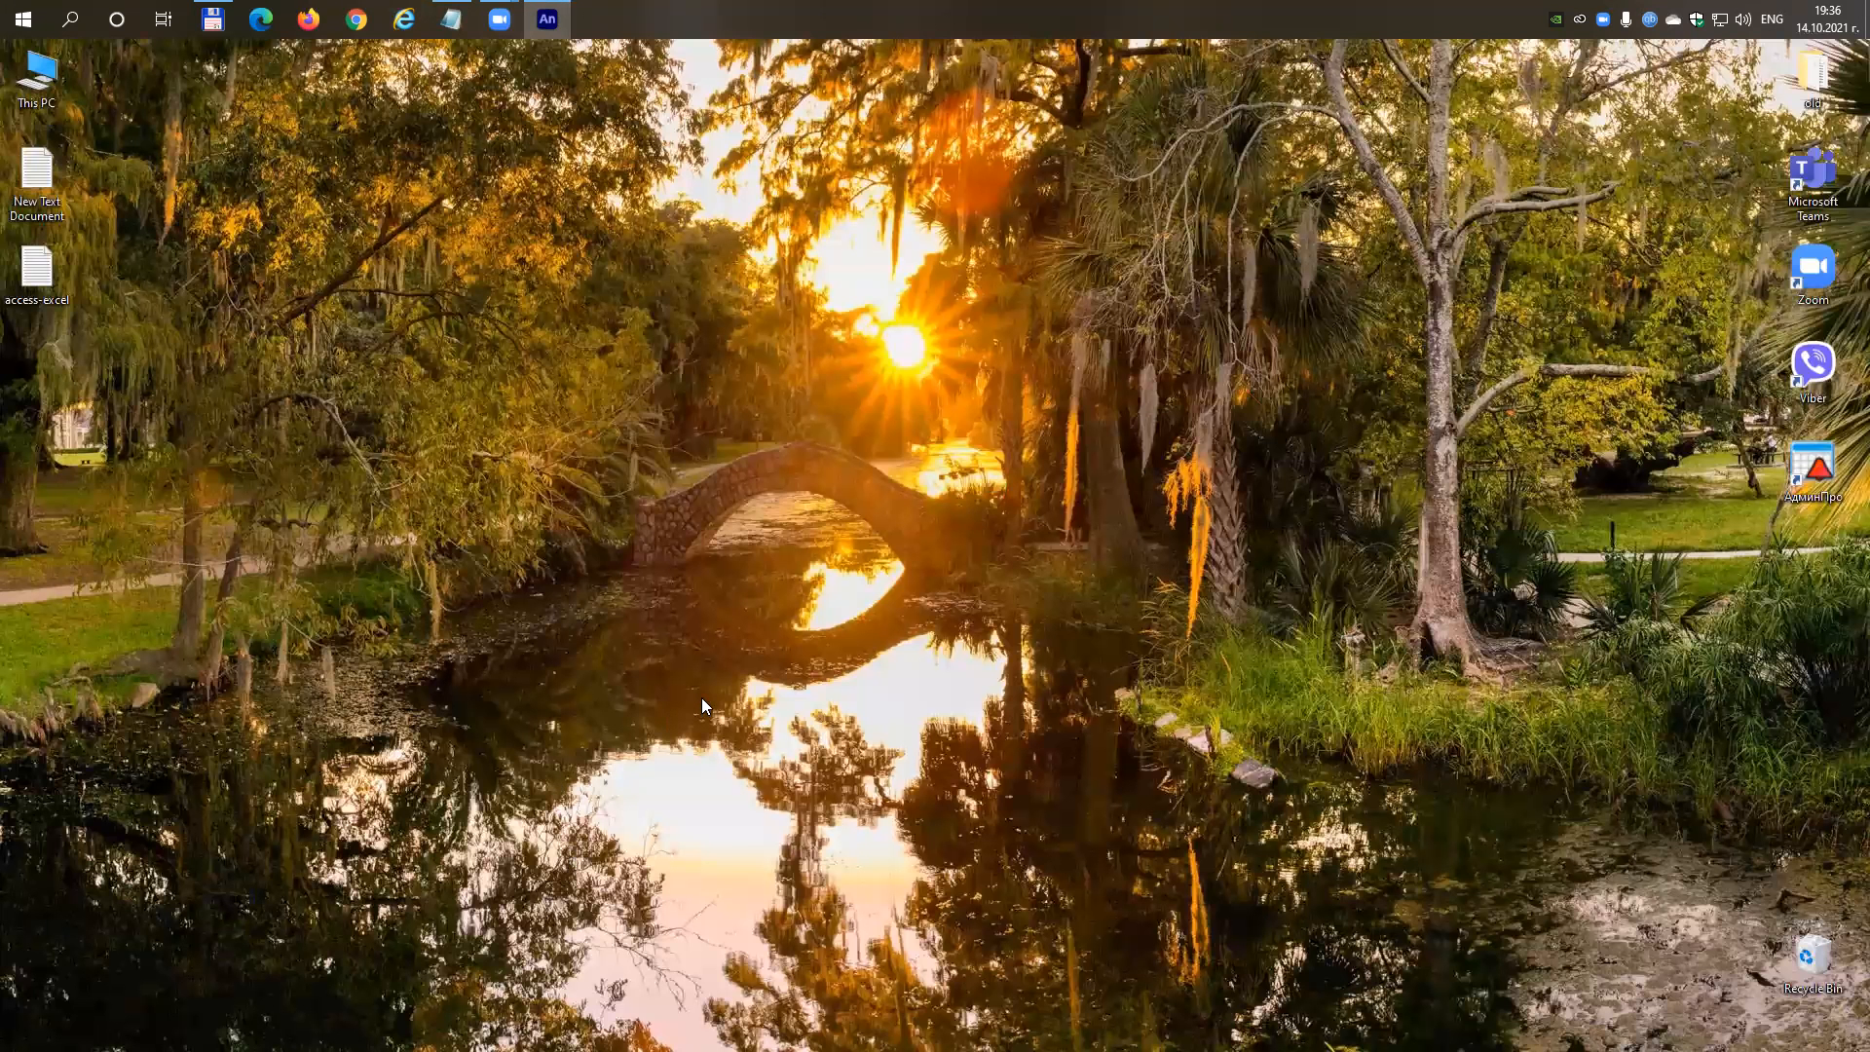
key("super")
type("anima")
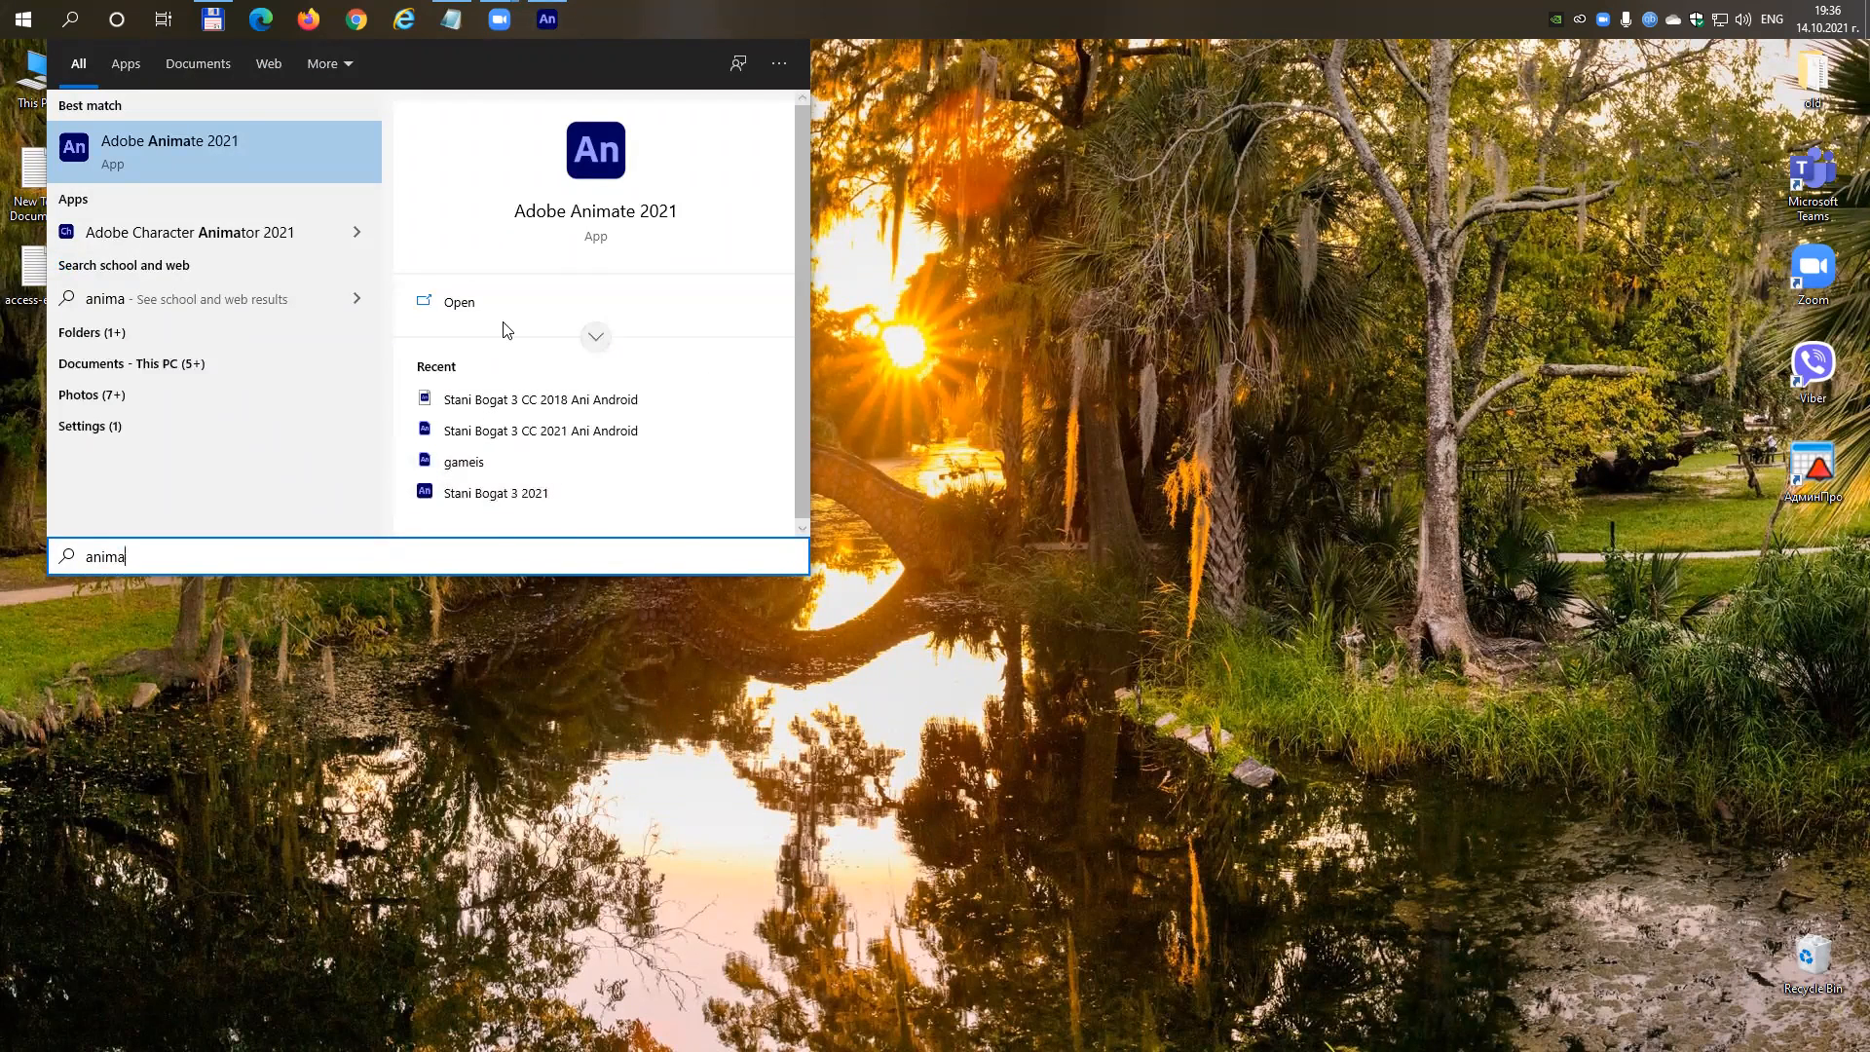
left_click(600, 323)
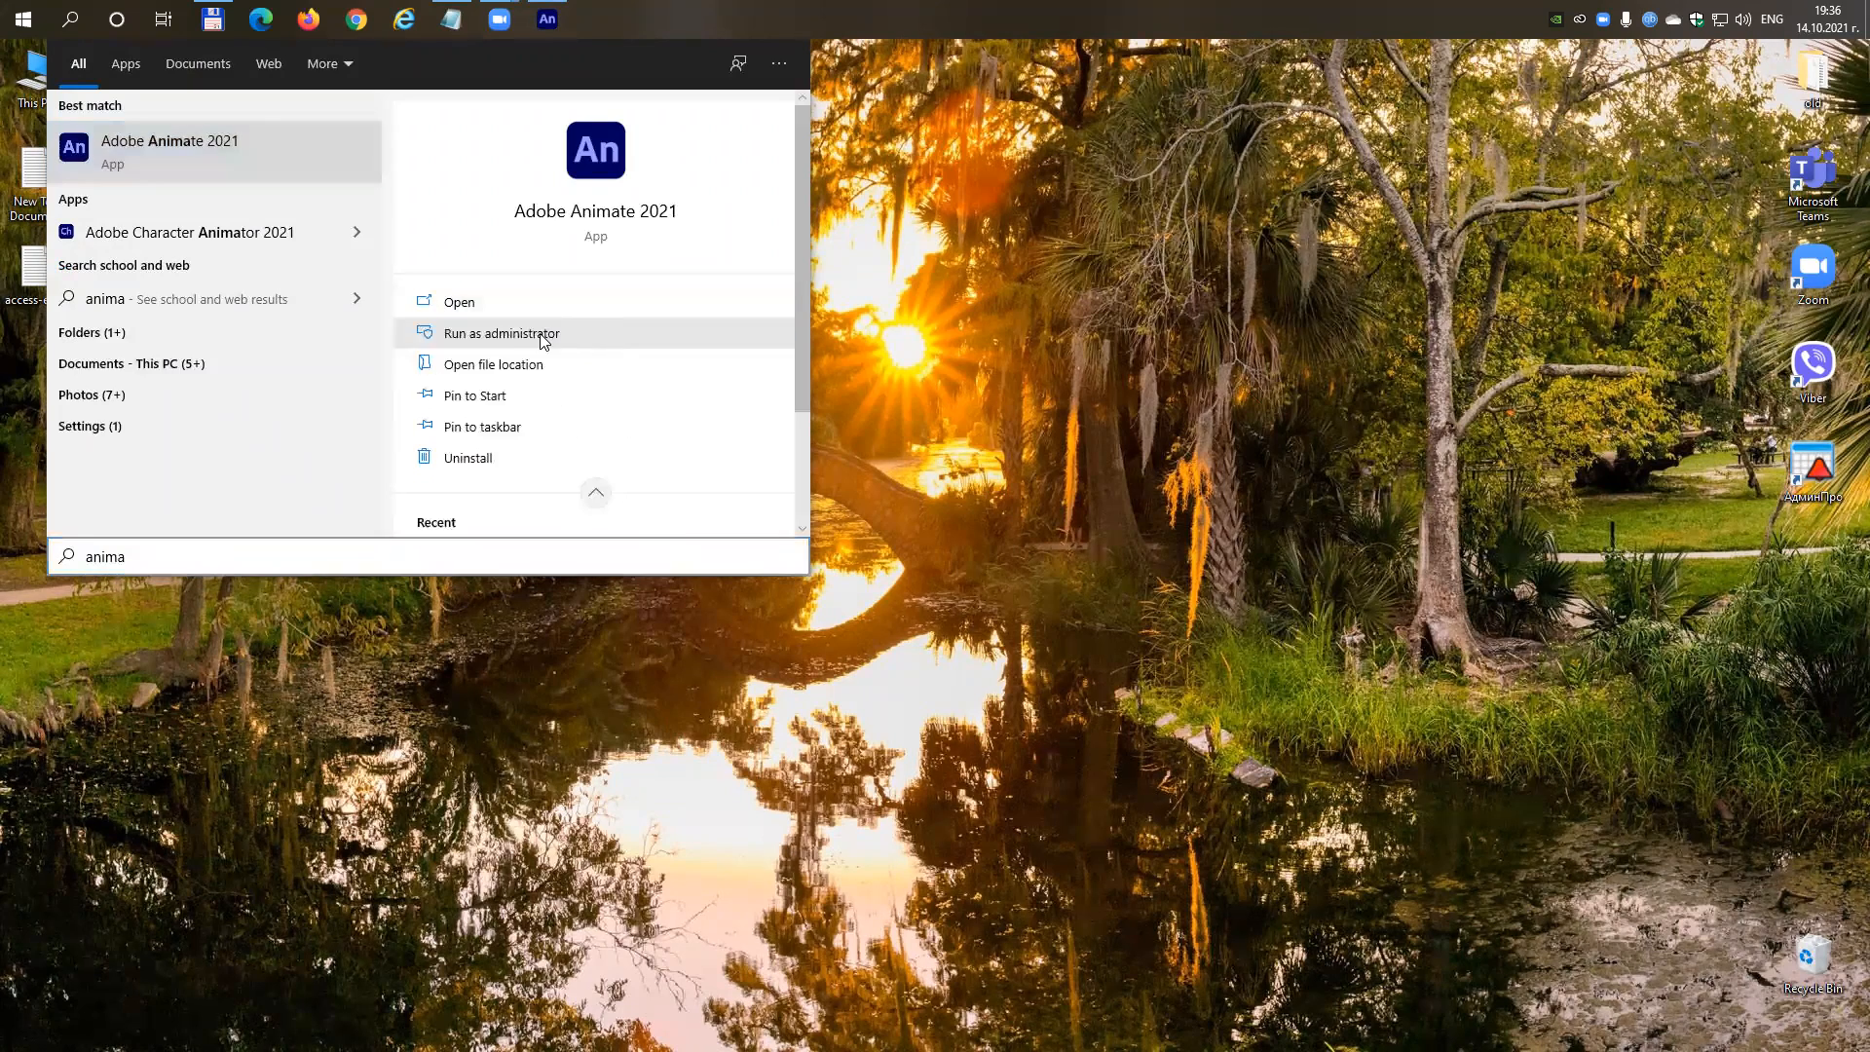
left_click(498, 366)
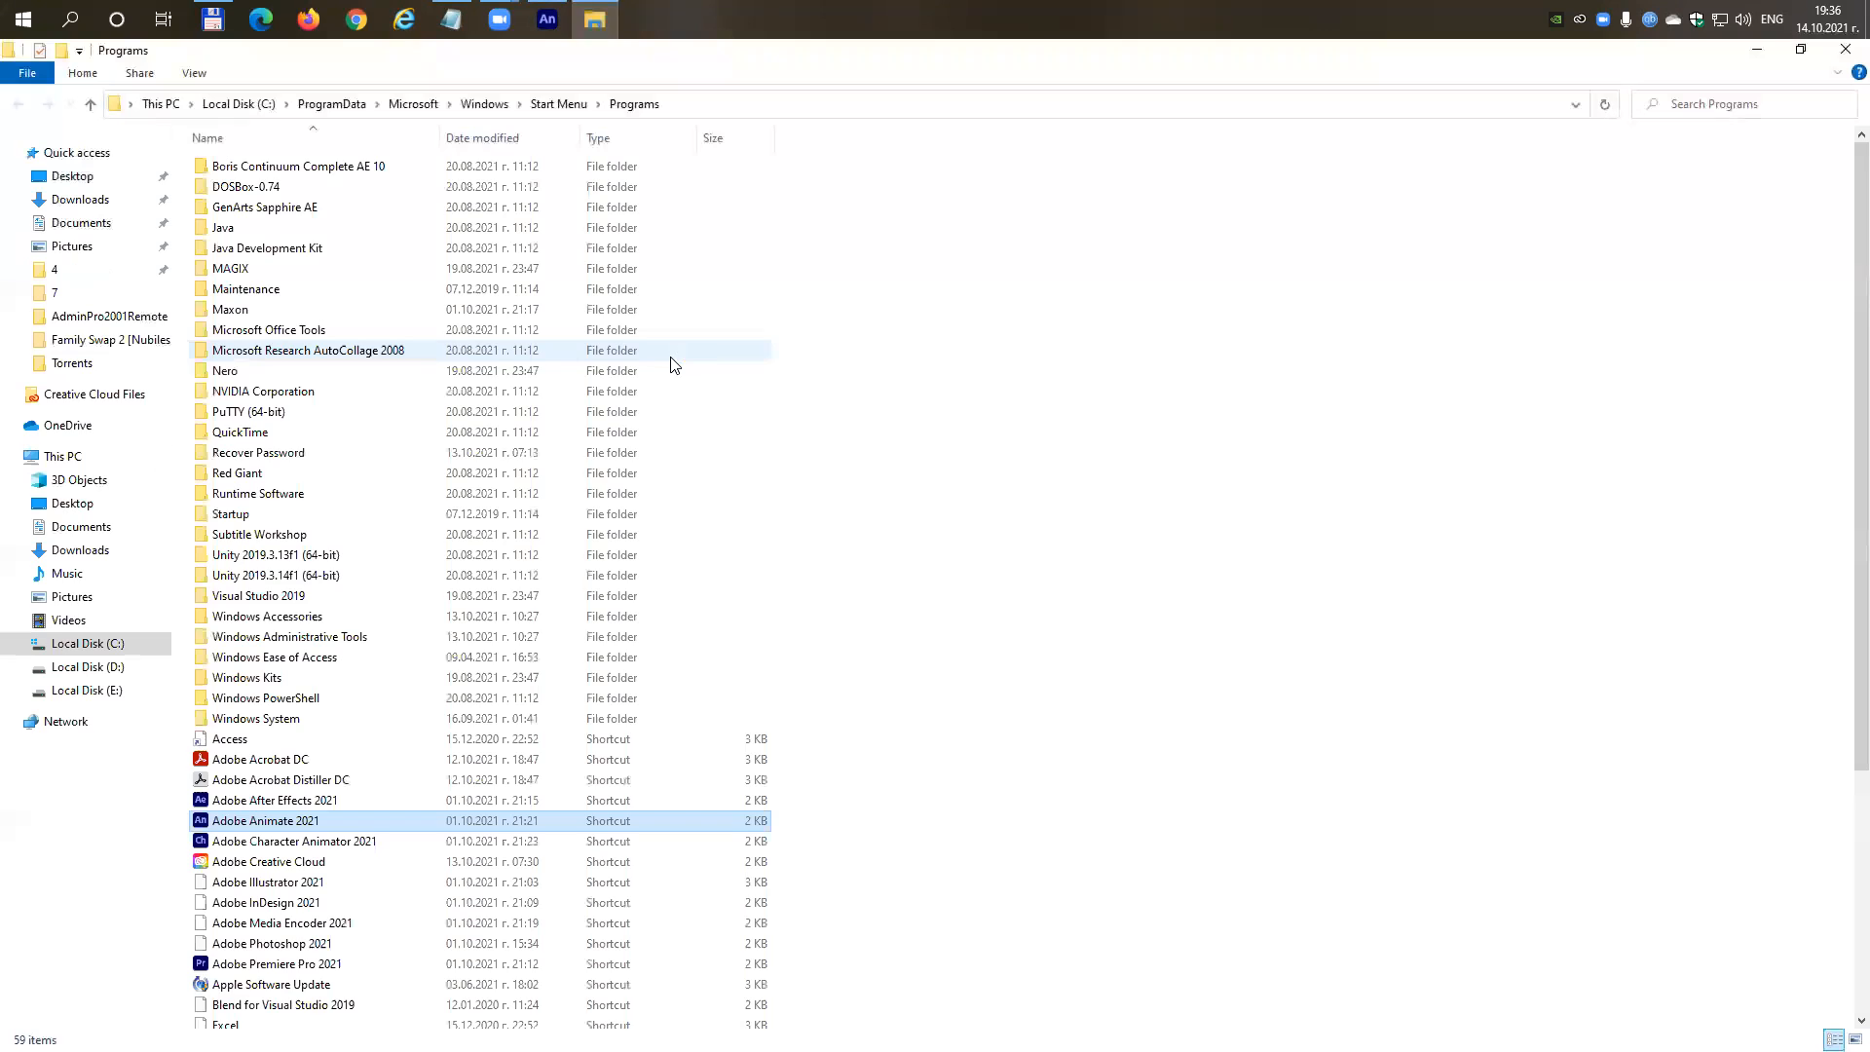
Copy the Adobe Animate 2021 shortcut from the Programs folder and paste it as a shortcut on the desktop.
right_click(281, 824)
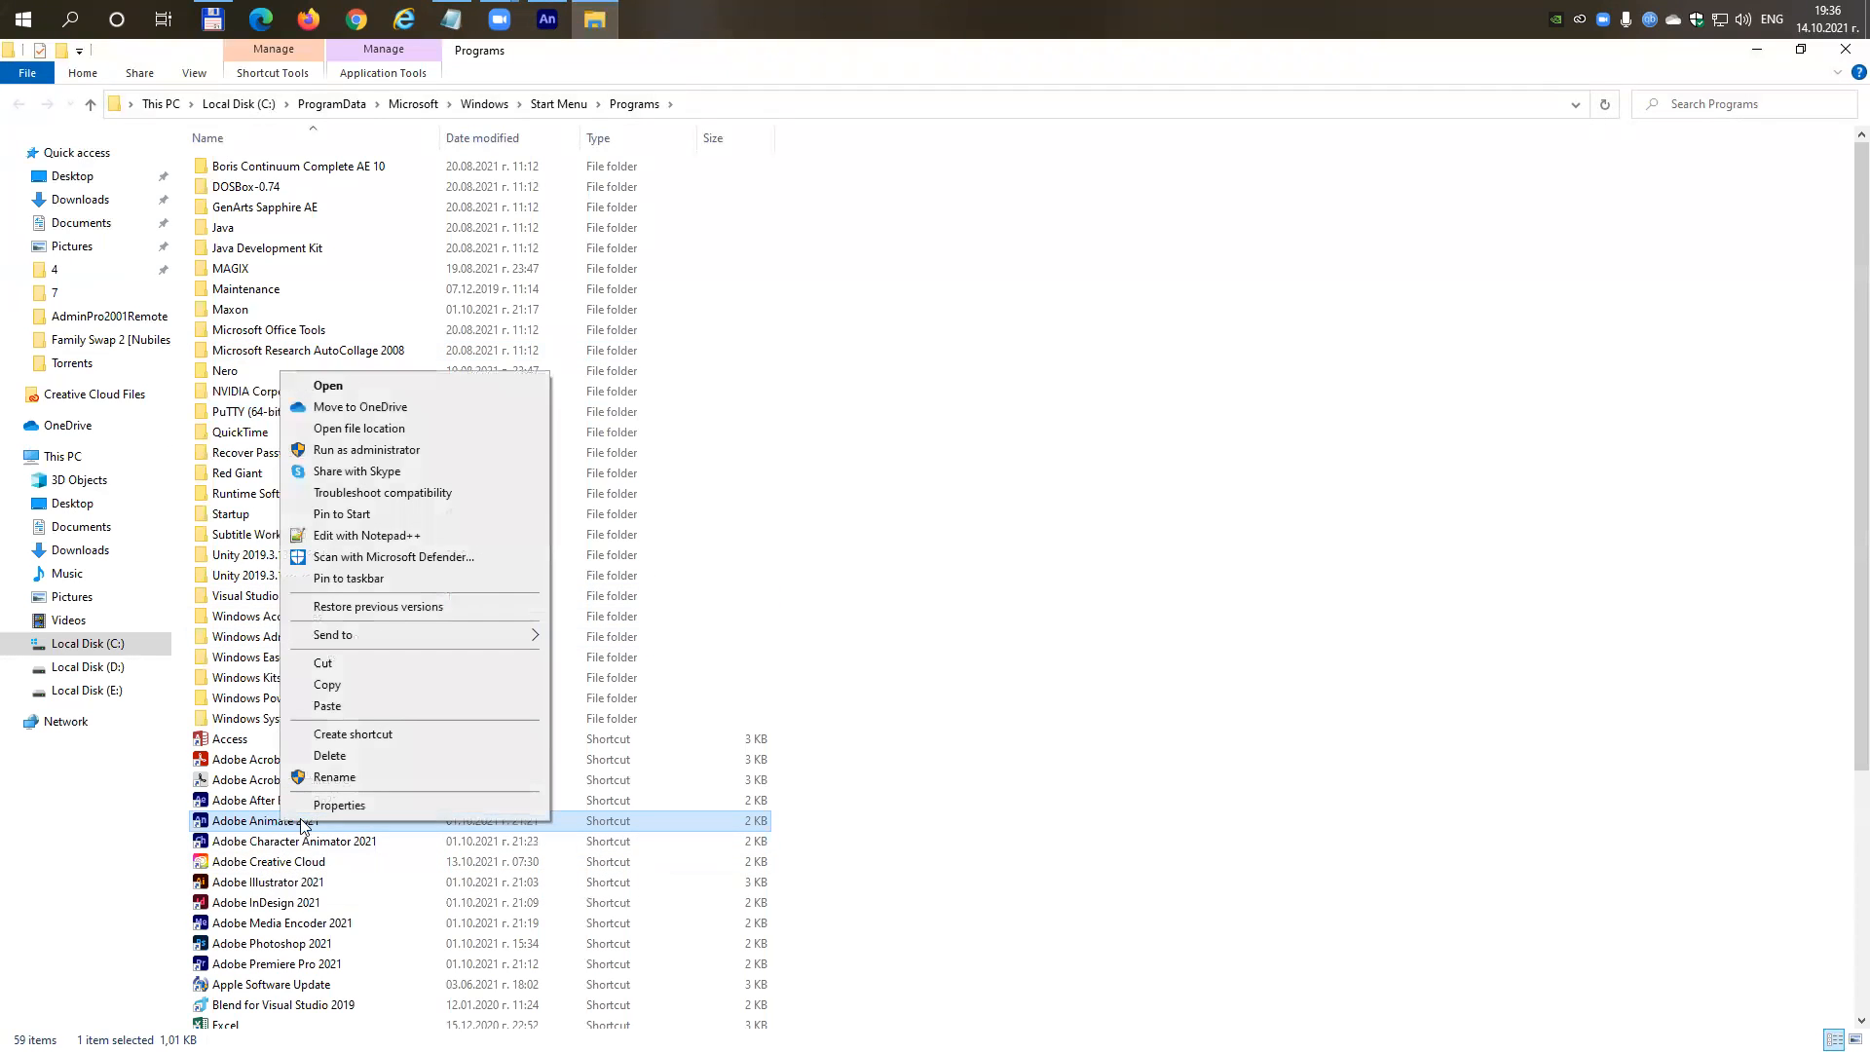
left_click(327, 686)
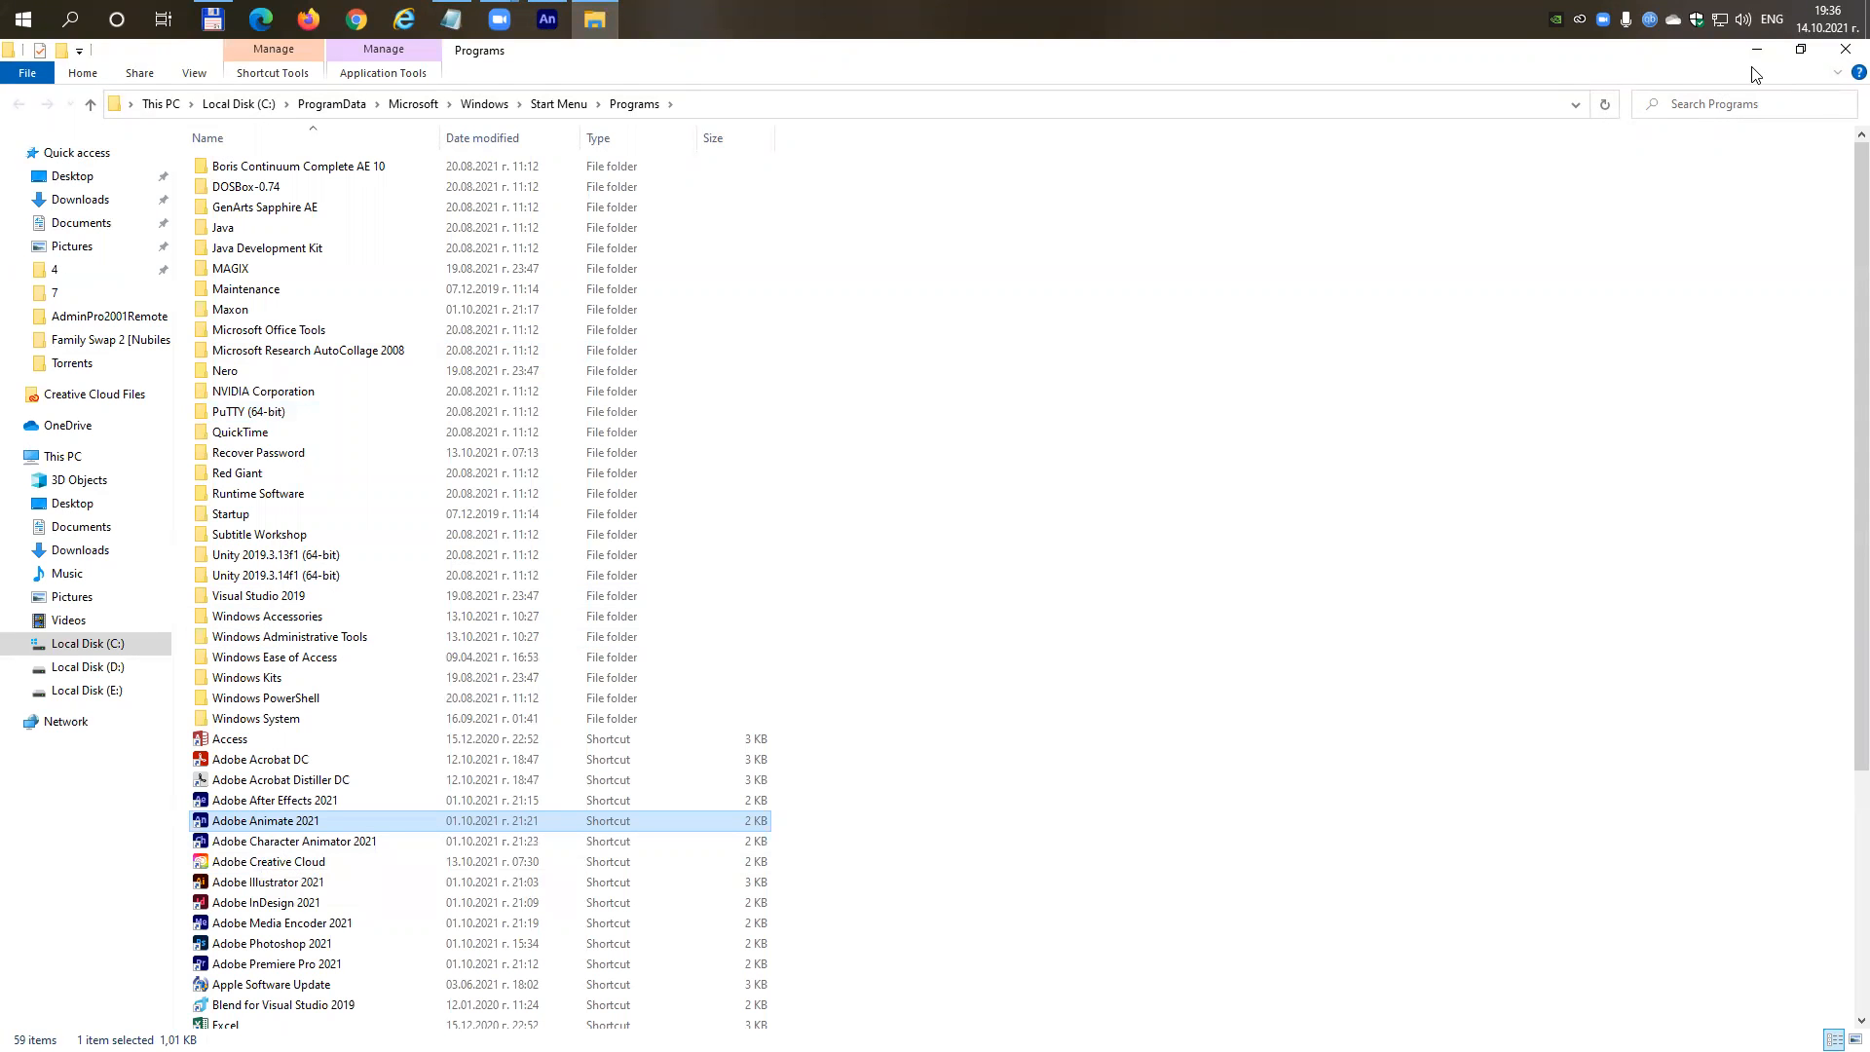
left_click(1756, 51)
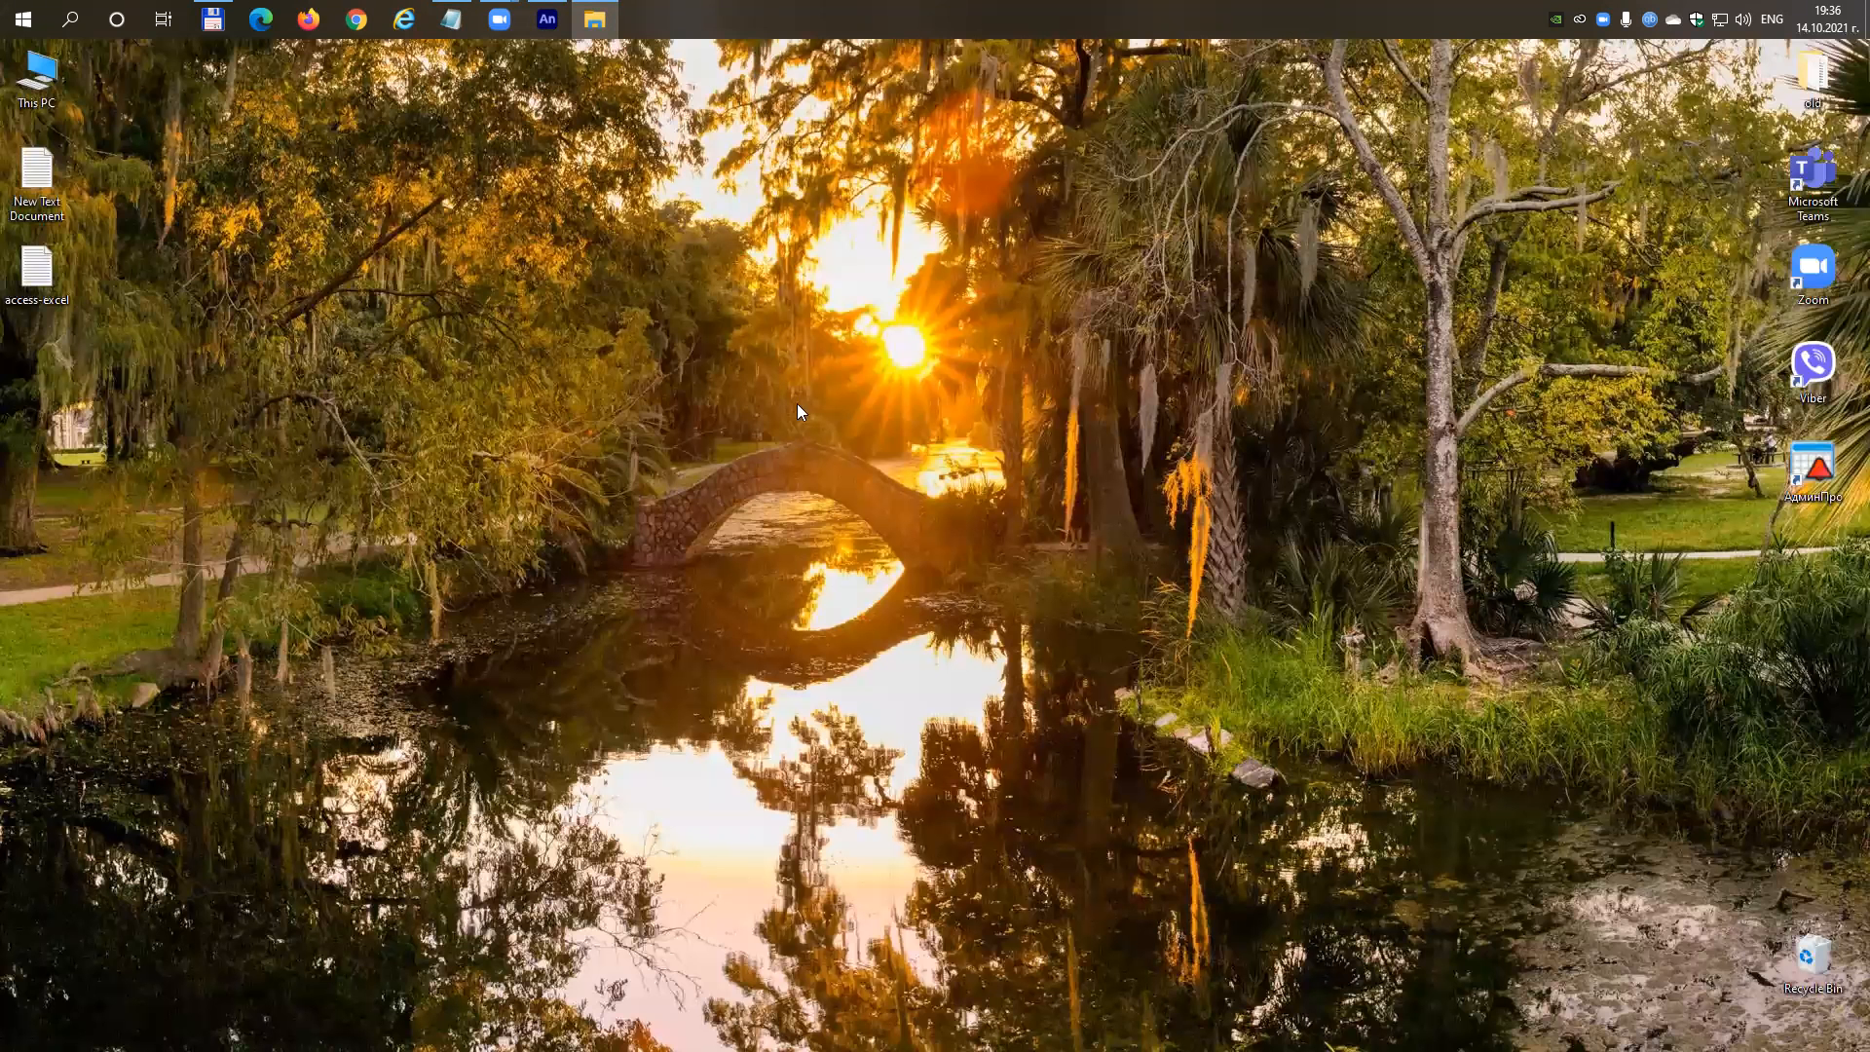
right_click(222, 361)
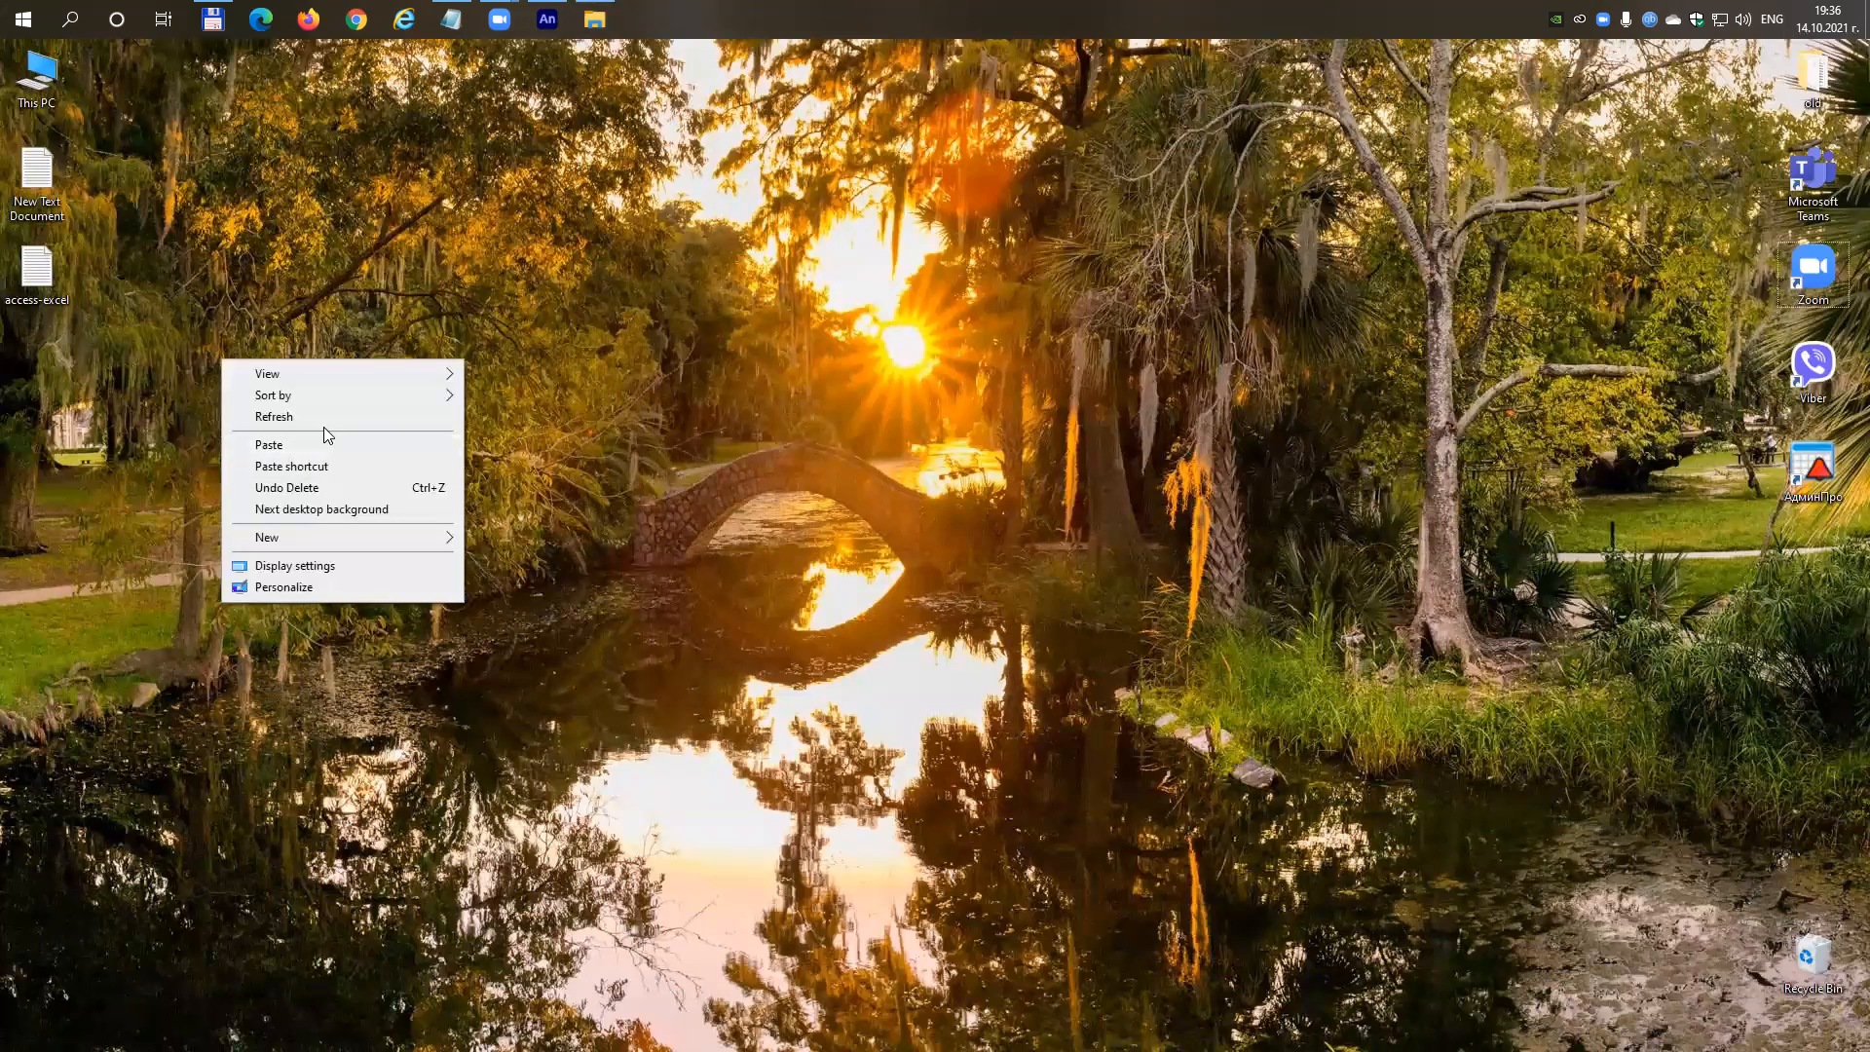
left_click(288, 466)
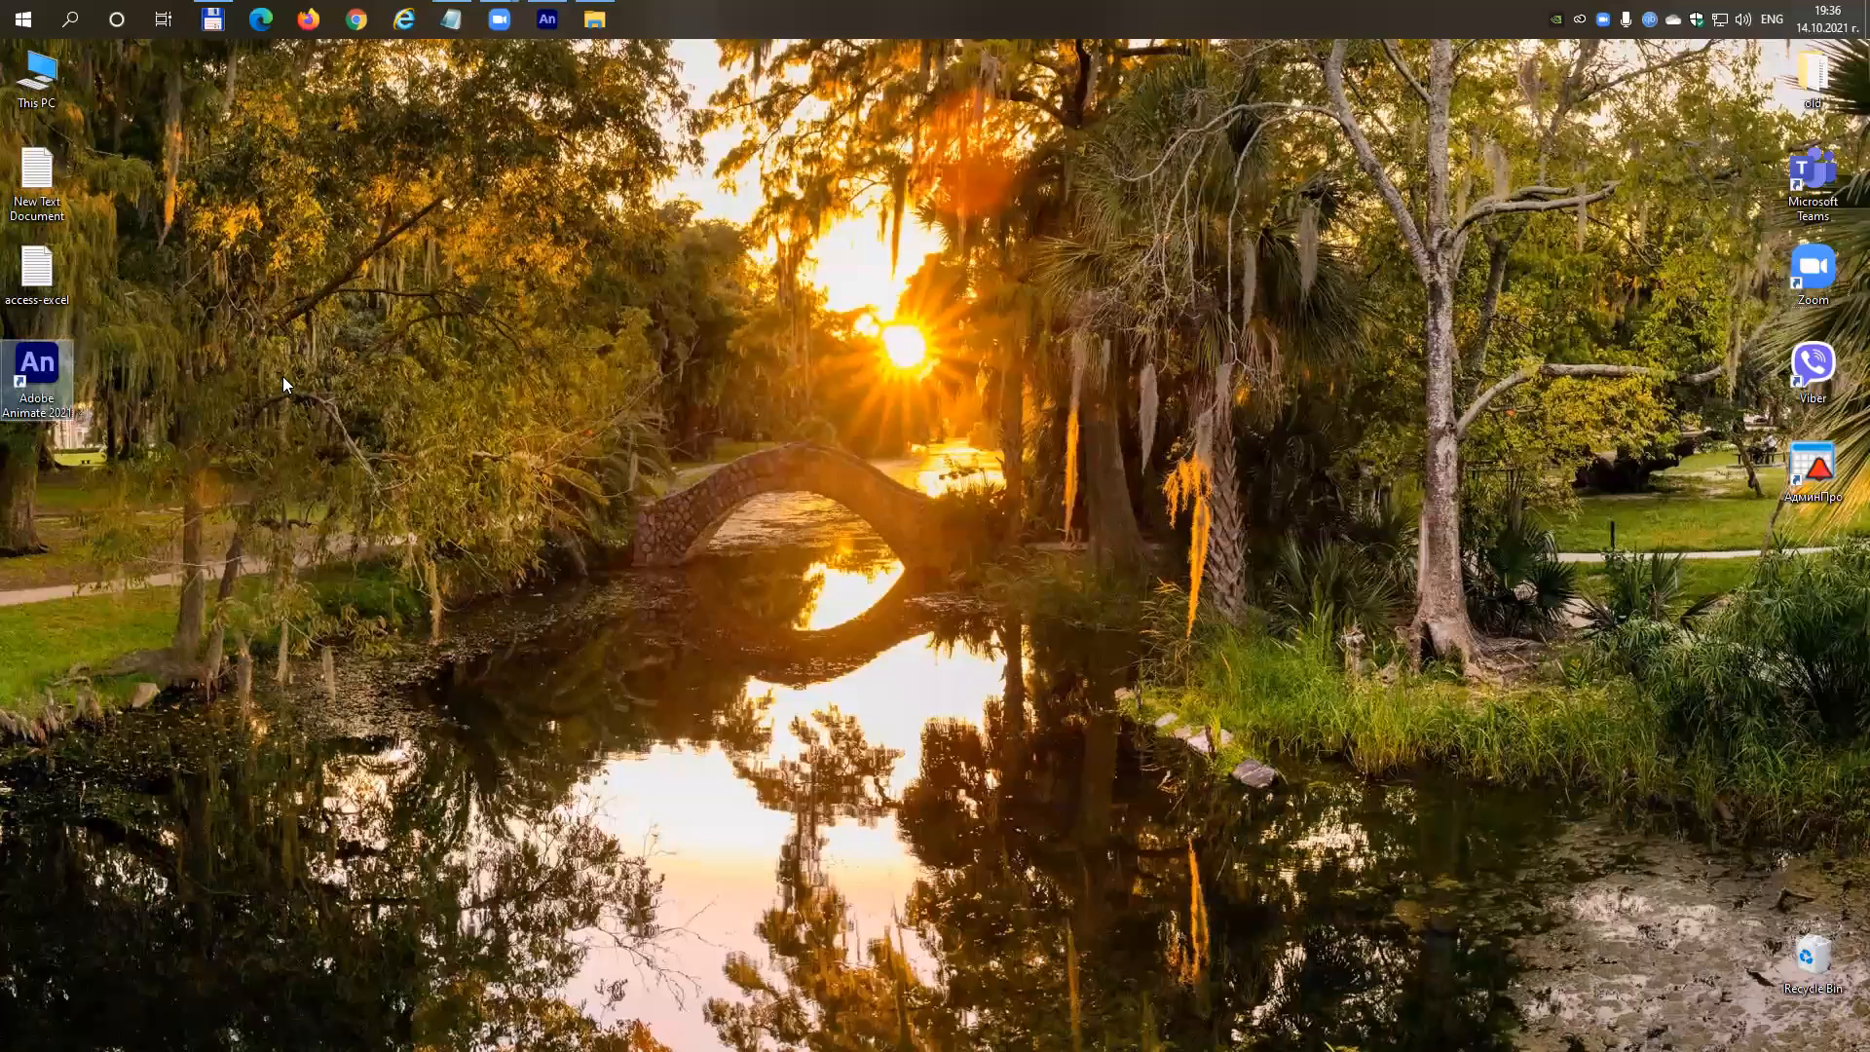
left_click(382, 368)
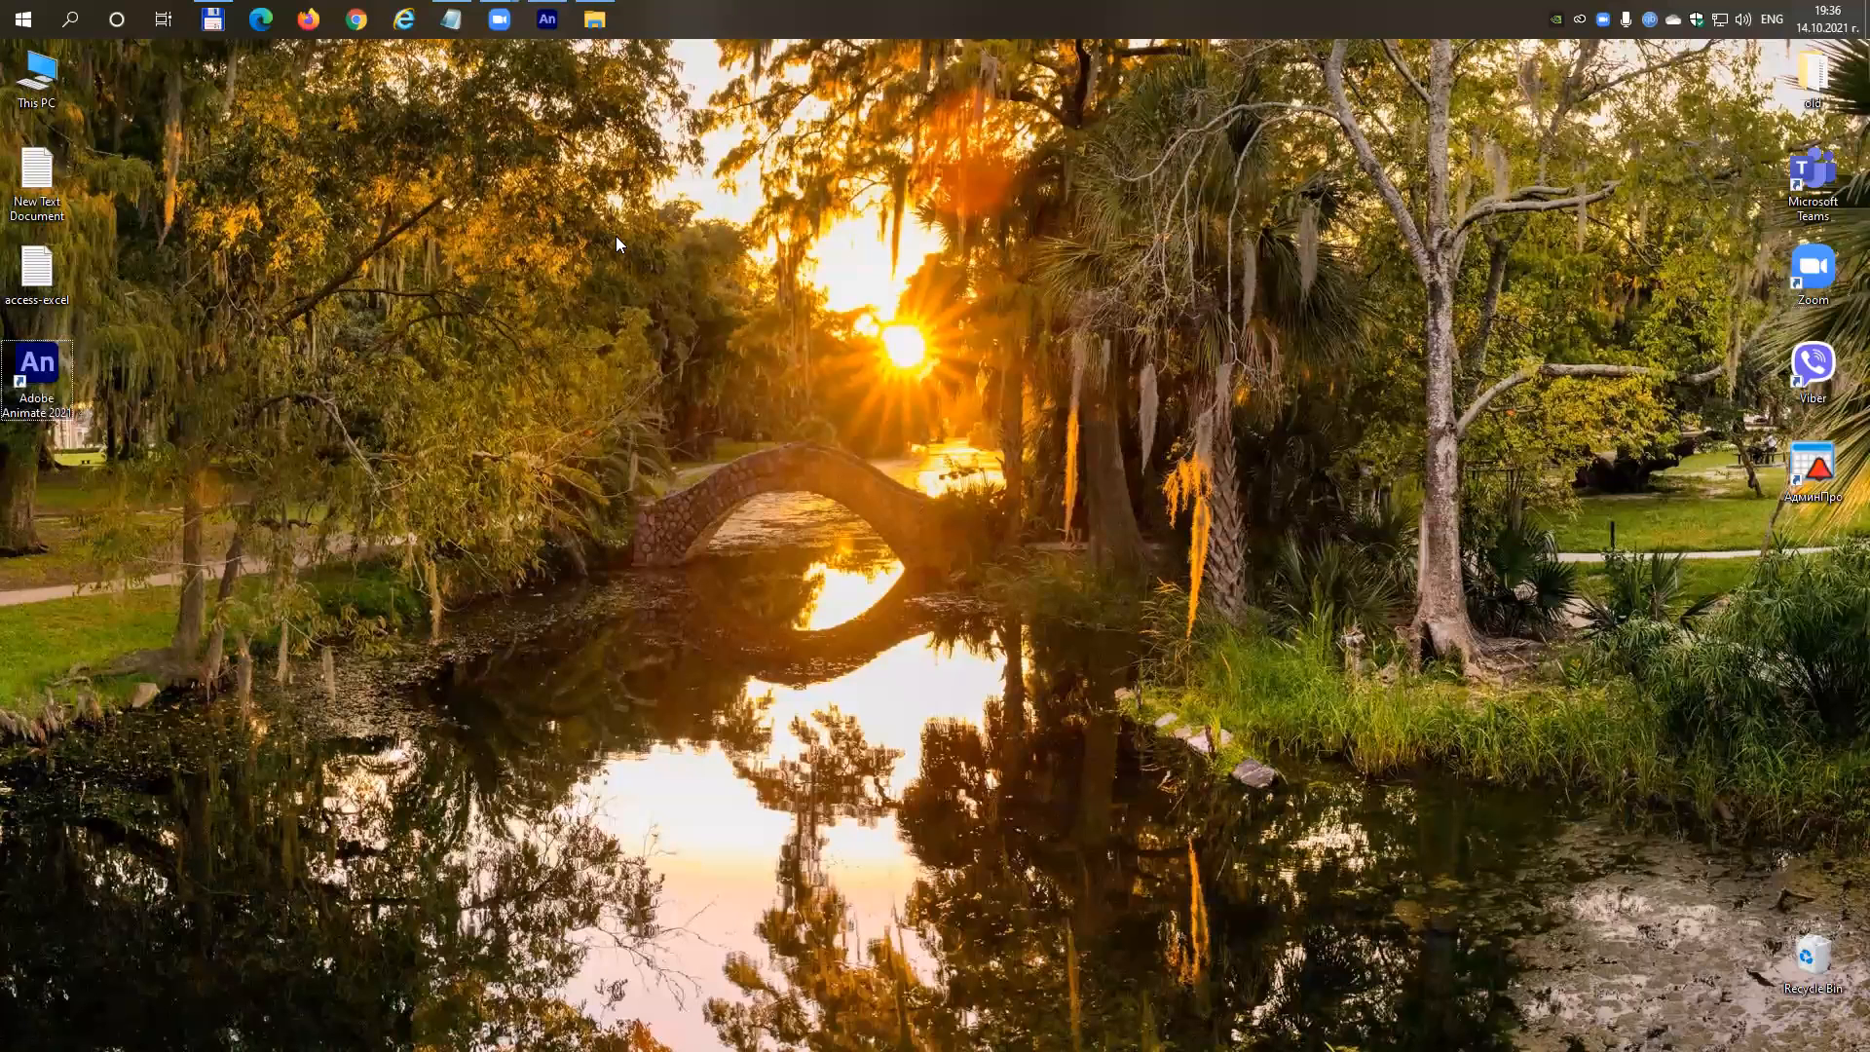
Switch back to Animate, review the What's new pages from Advanced Rigging (Beta) to Customizable Timeline Toolbar, and dismiss the dialog.
left_click(556, 13)
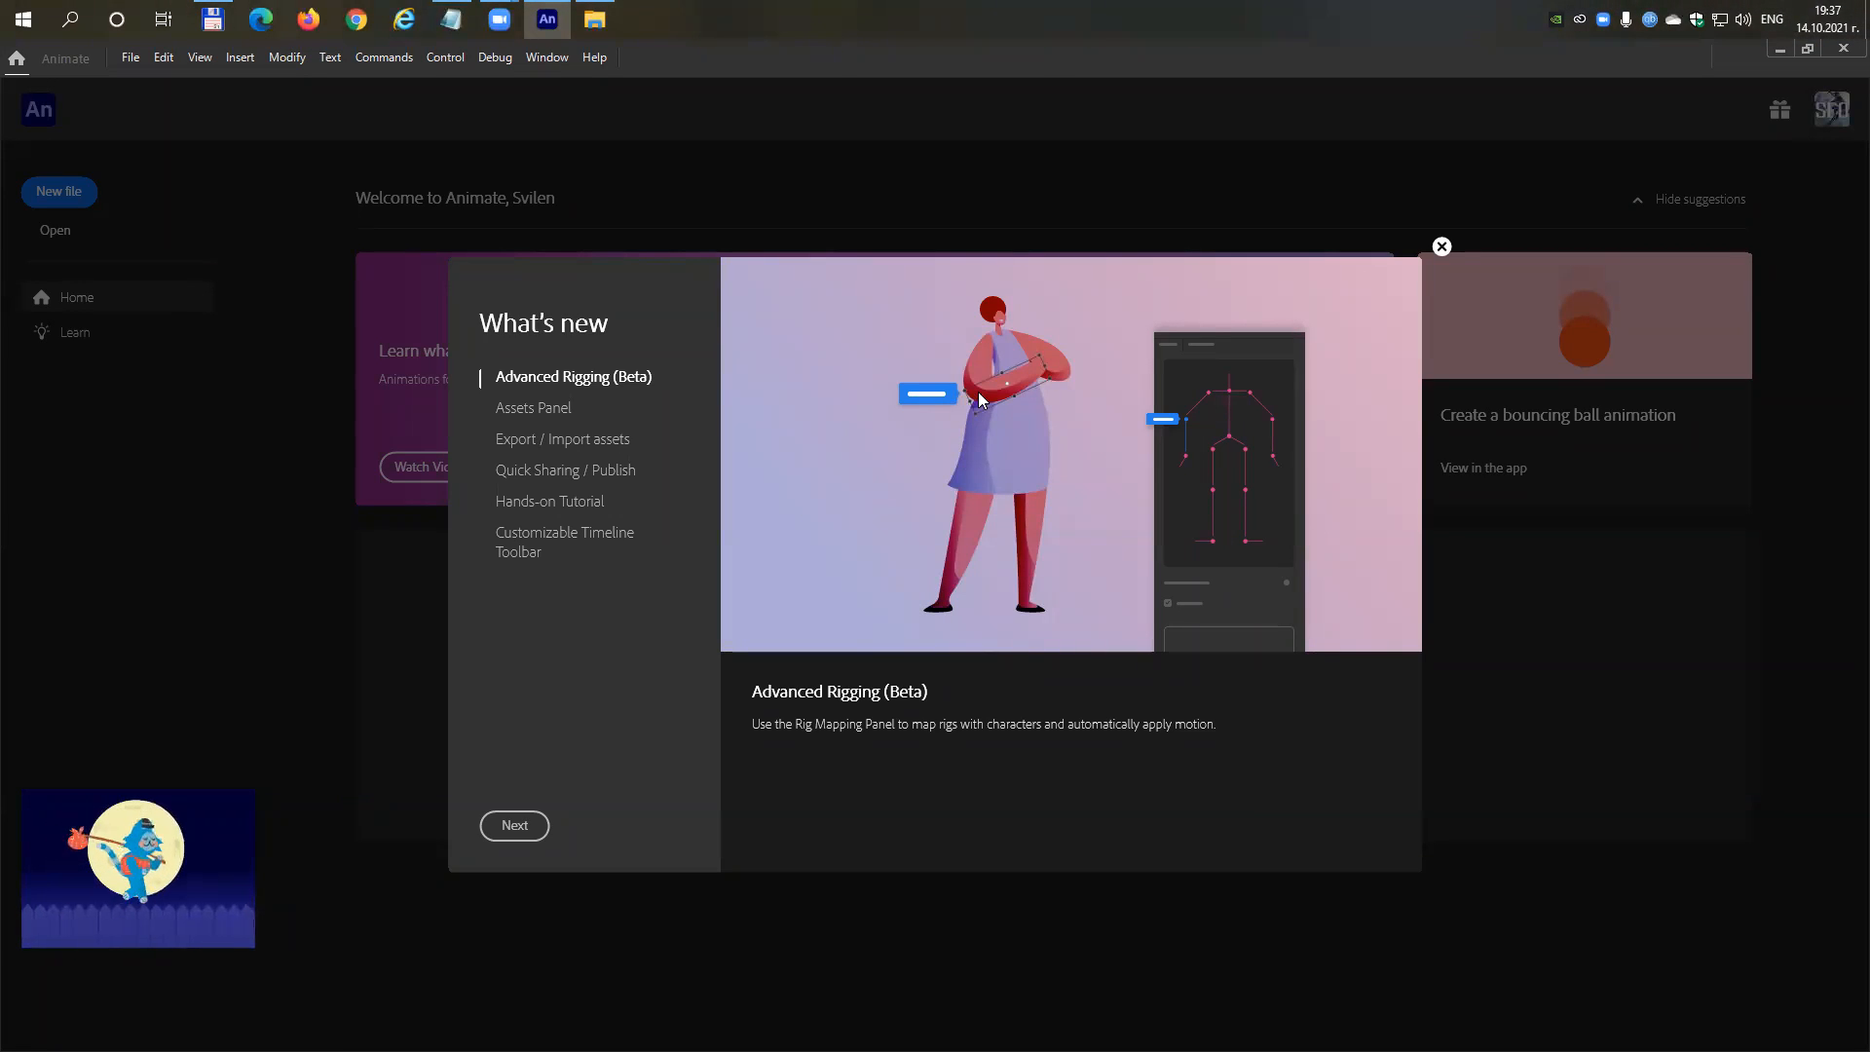
left_click(536, 418)
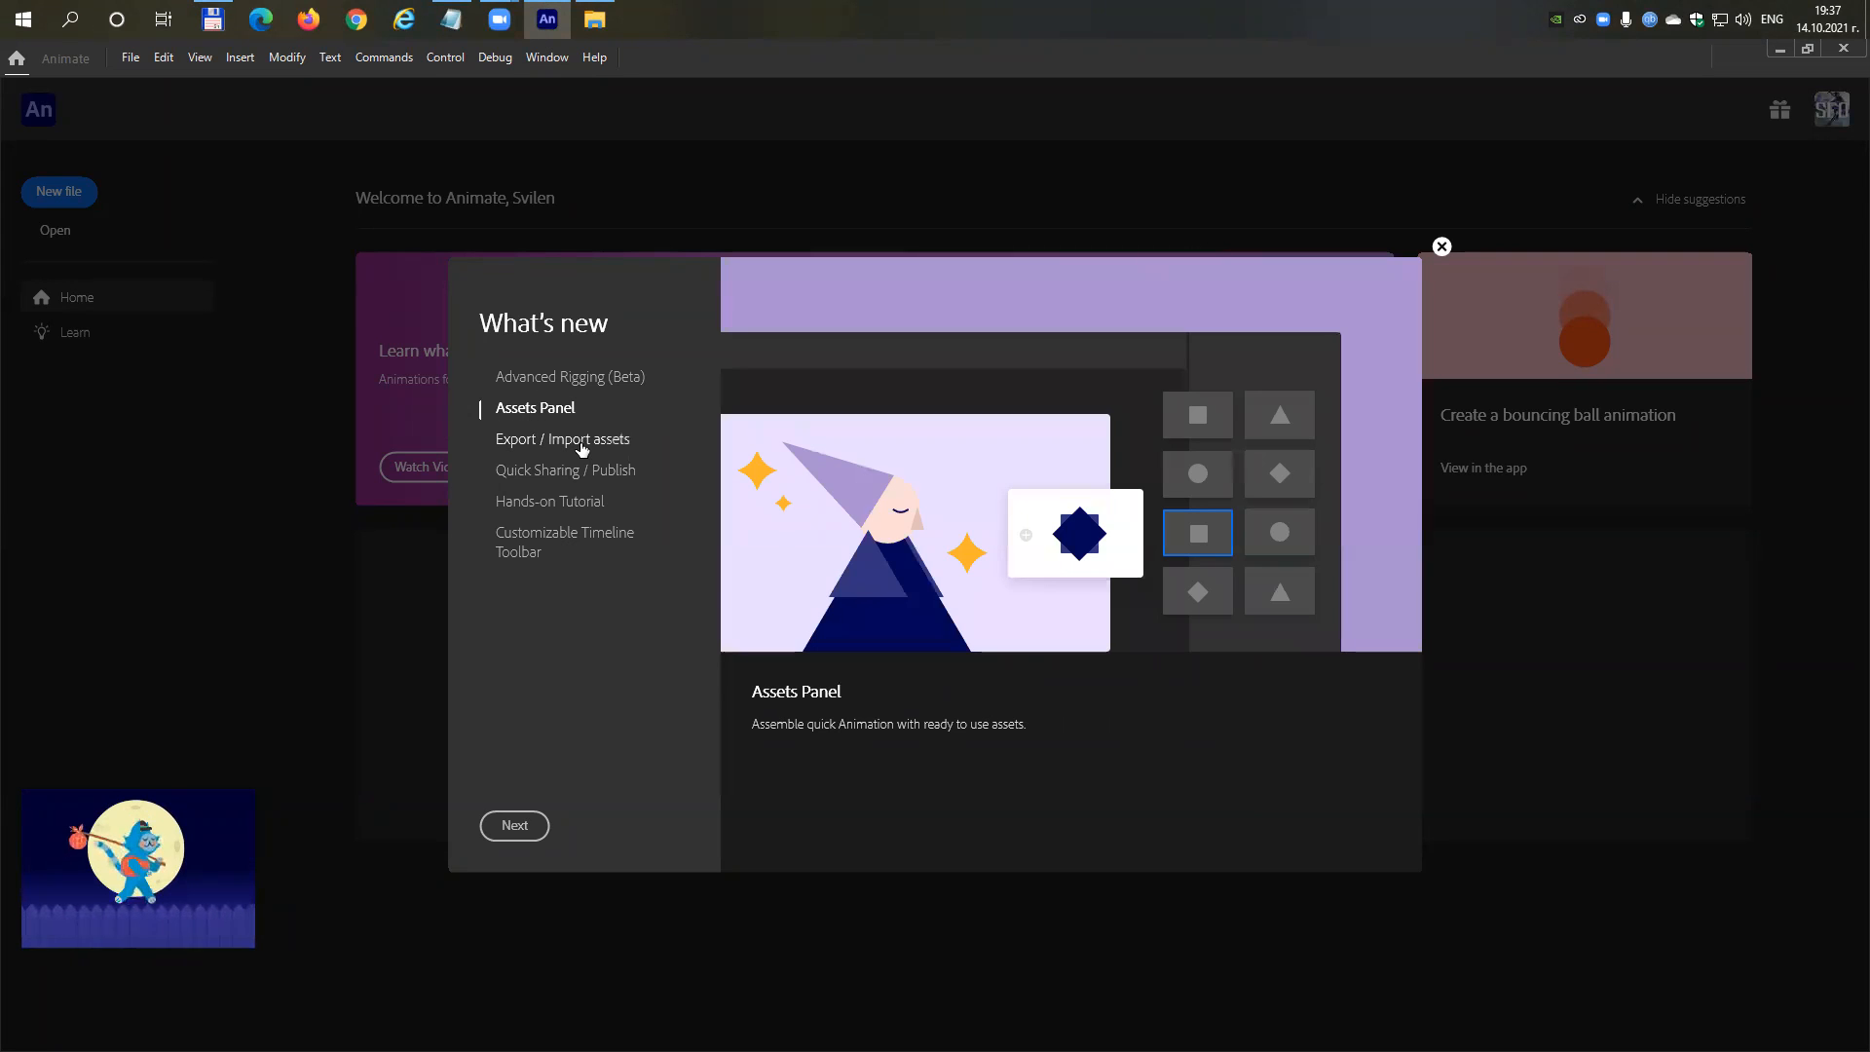
left_click(582, 443)
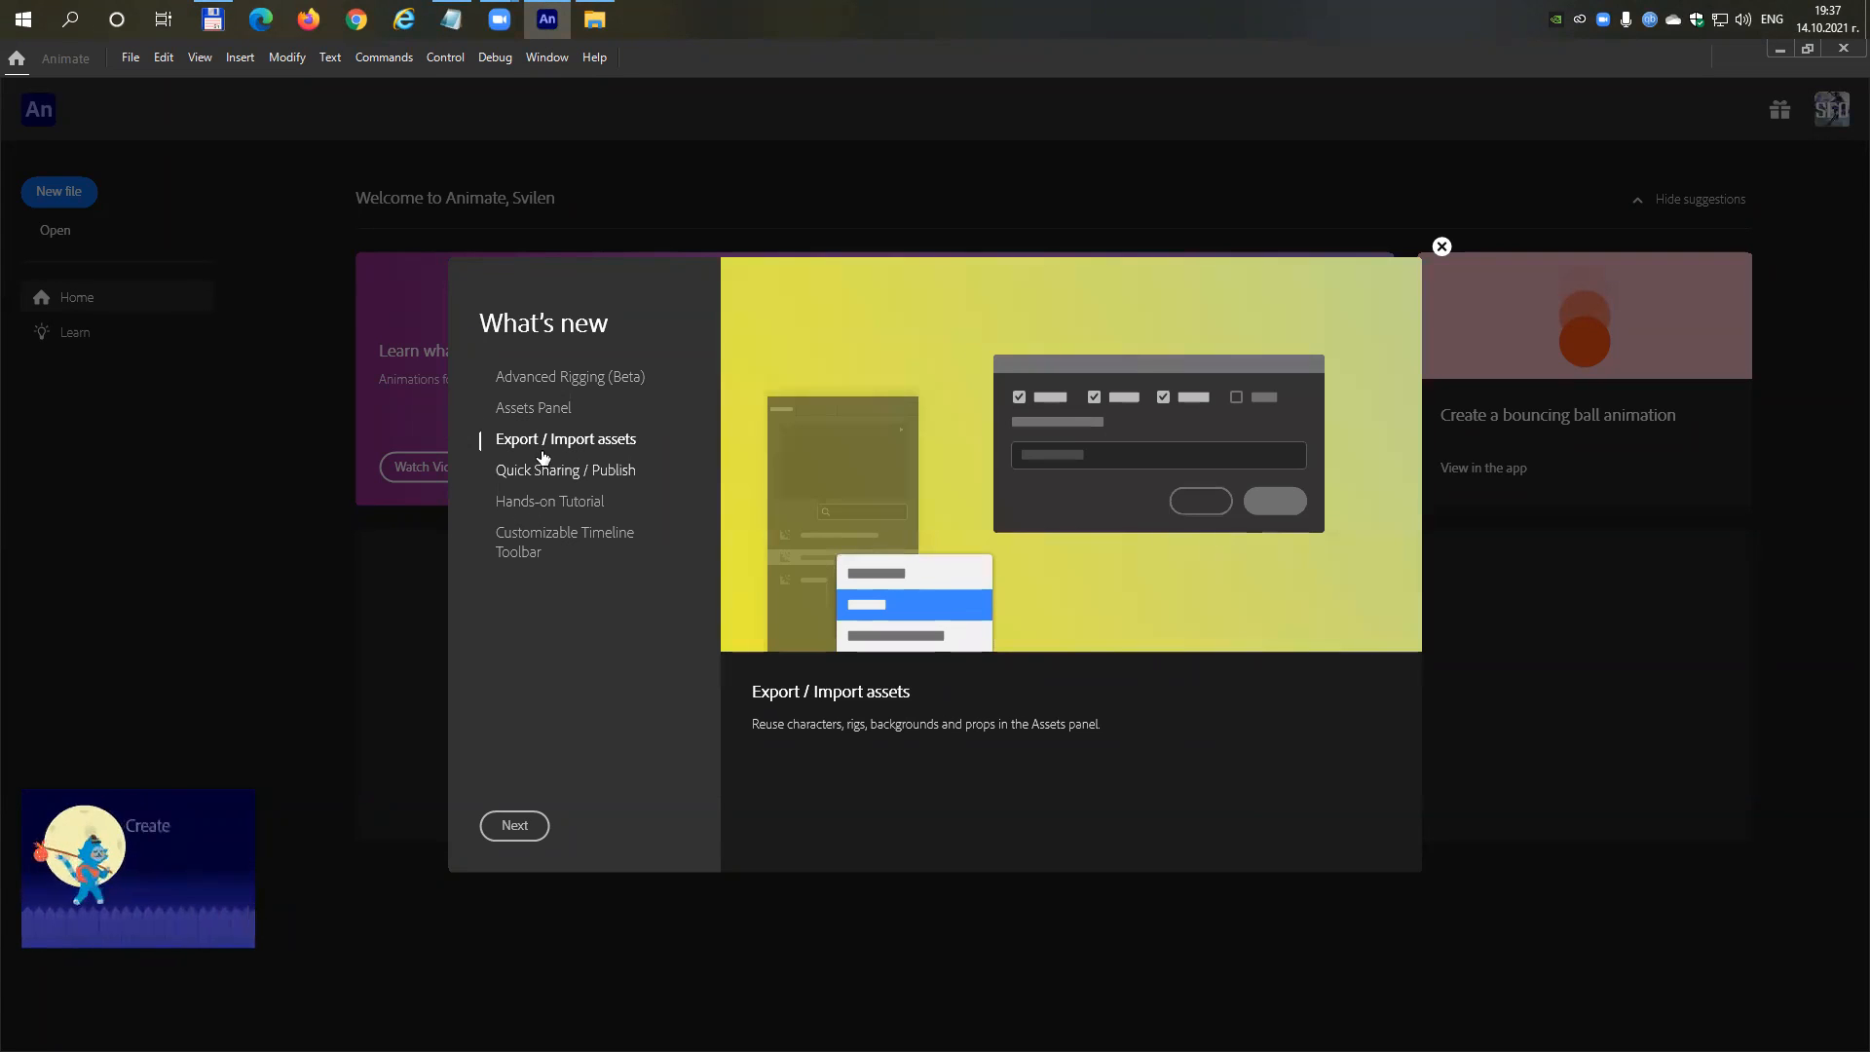
left_click(533, 473)
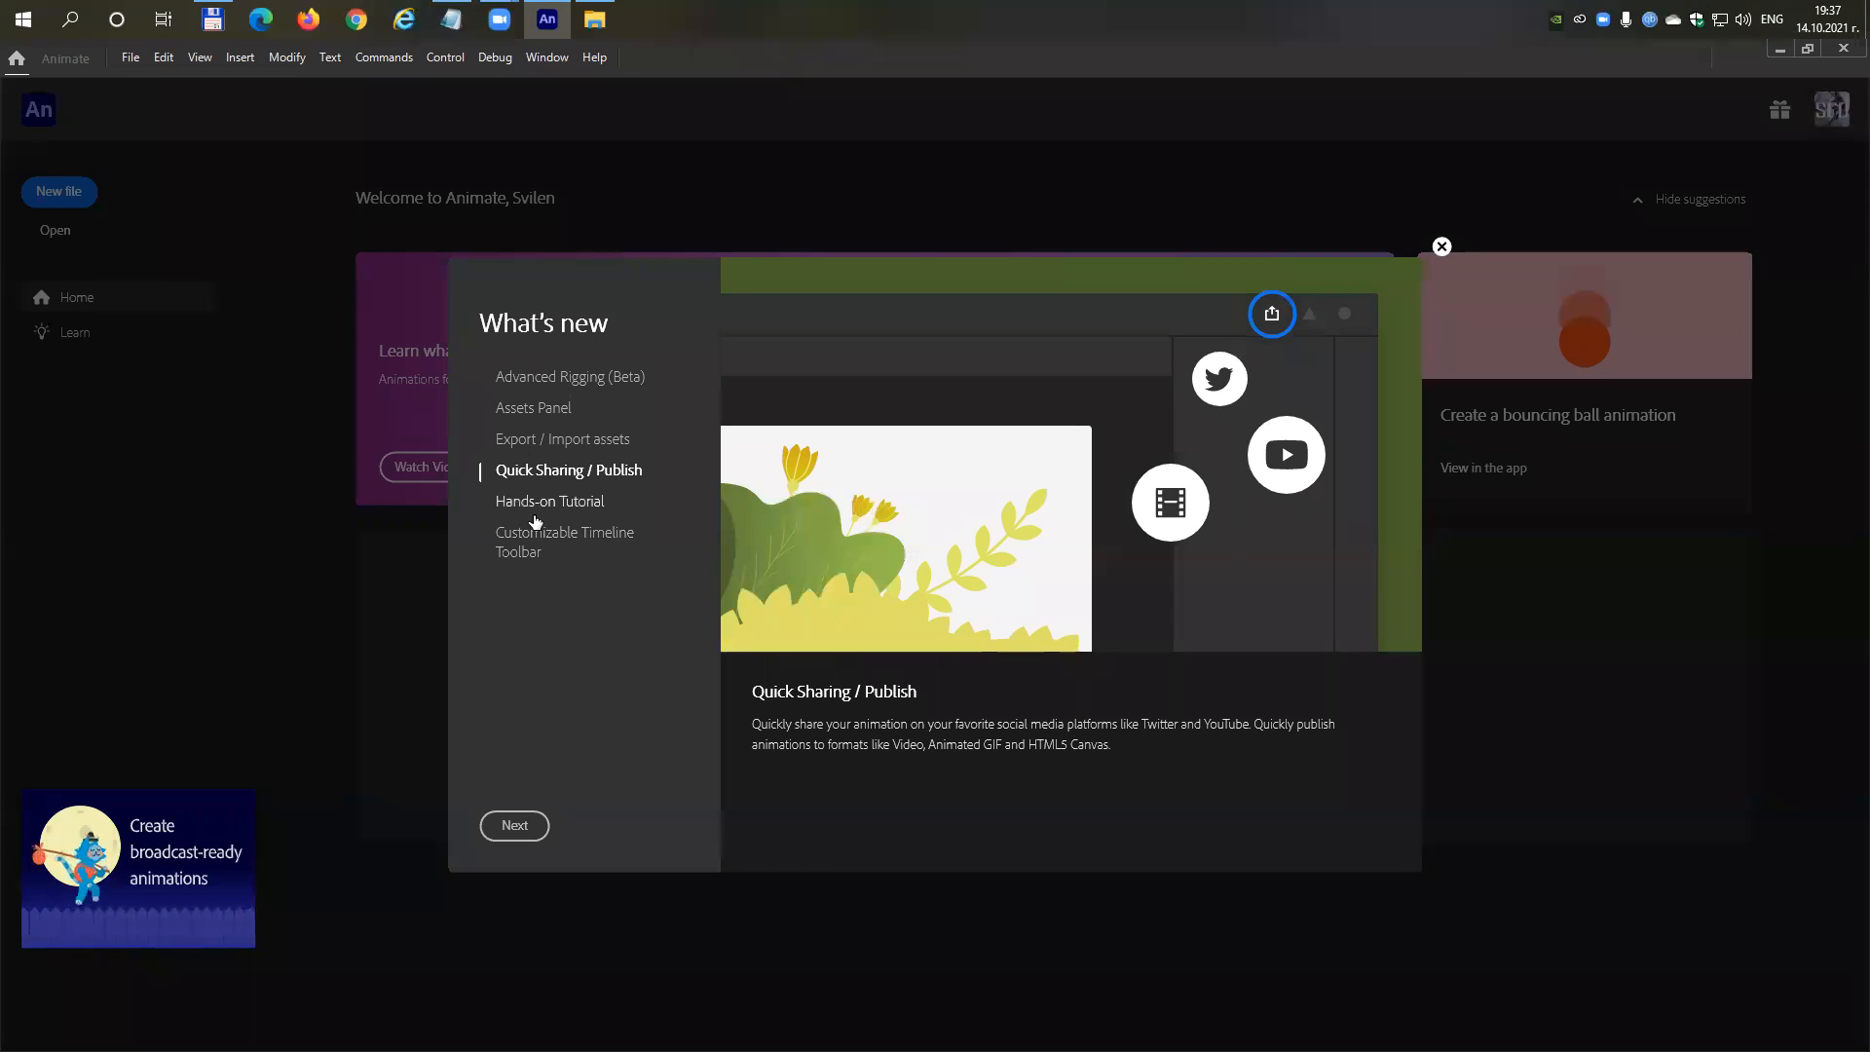
left_click(534, 504)
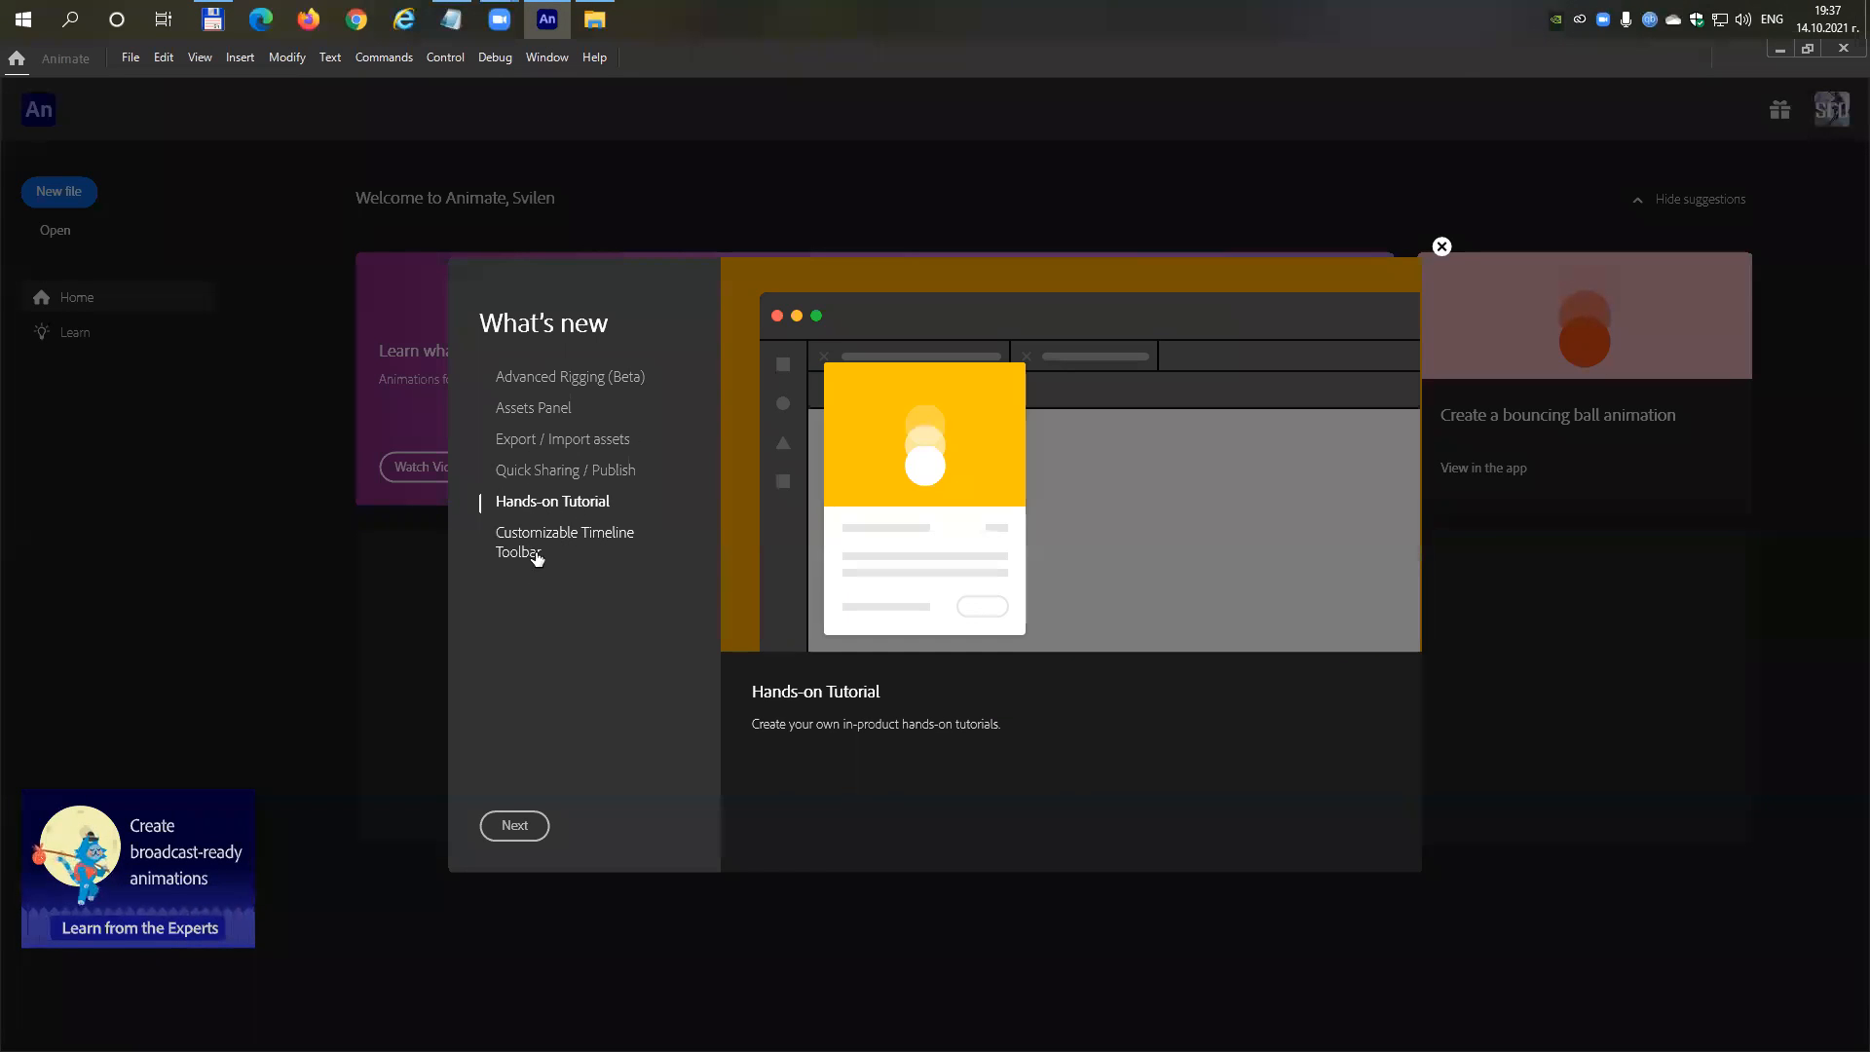
left_click(521, 547)
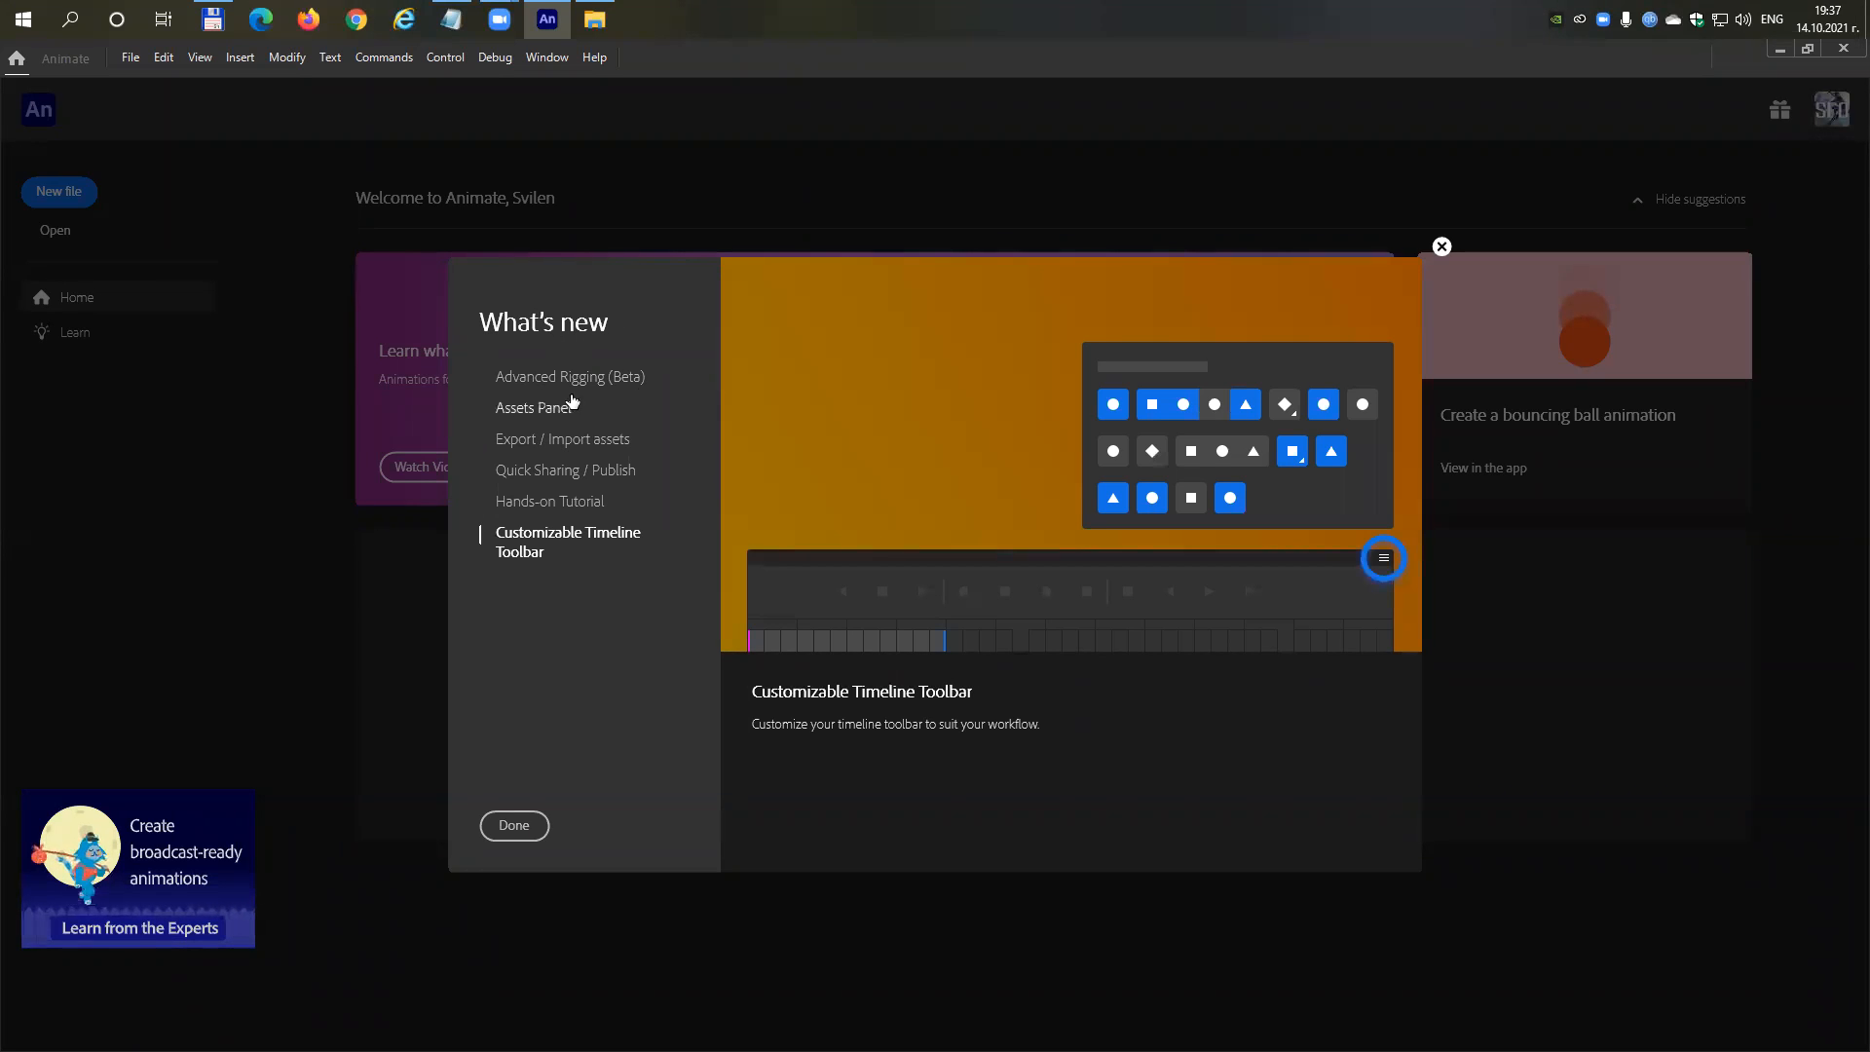
left_click(536, 406)
left_click(604, 375)
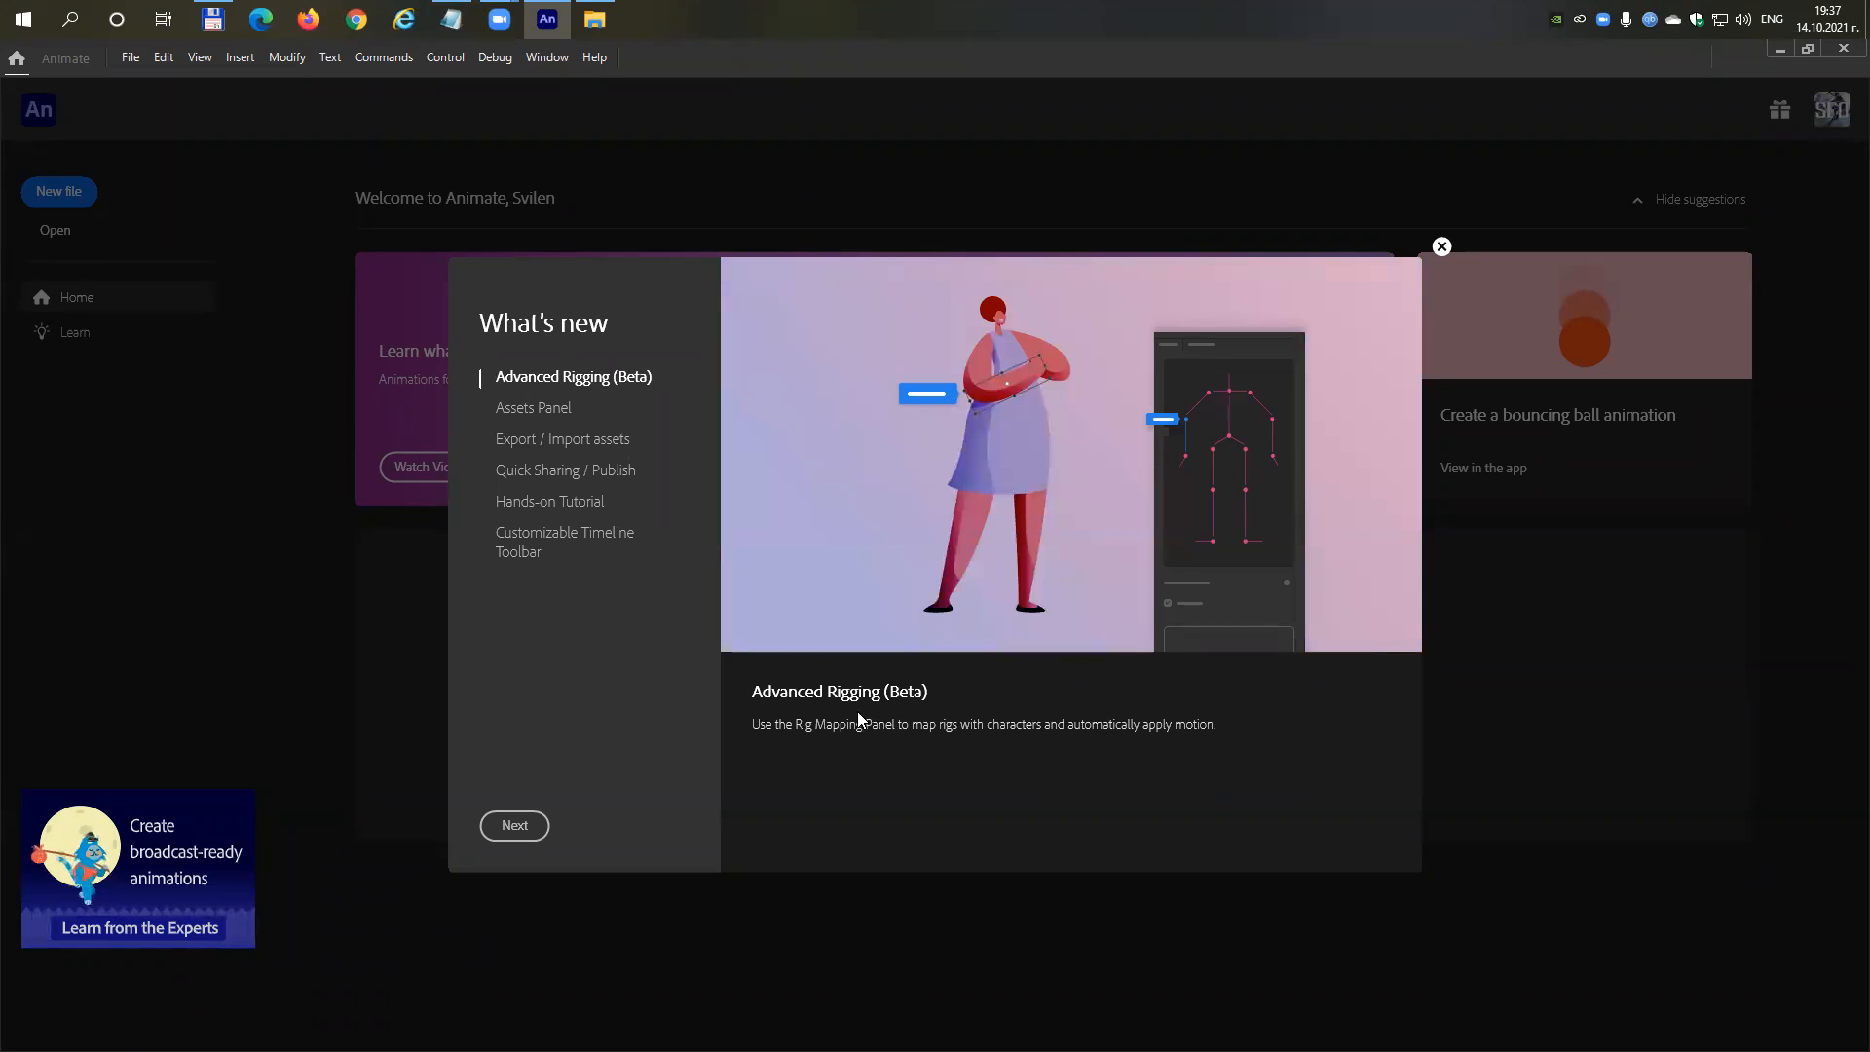
left_click(514, 824)
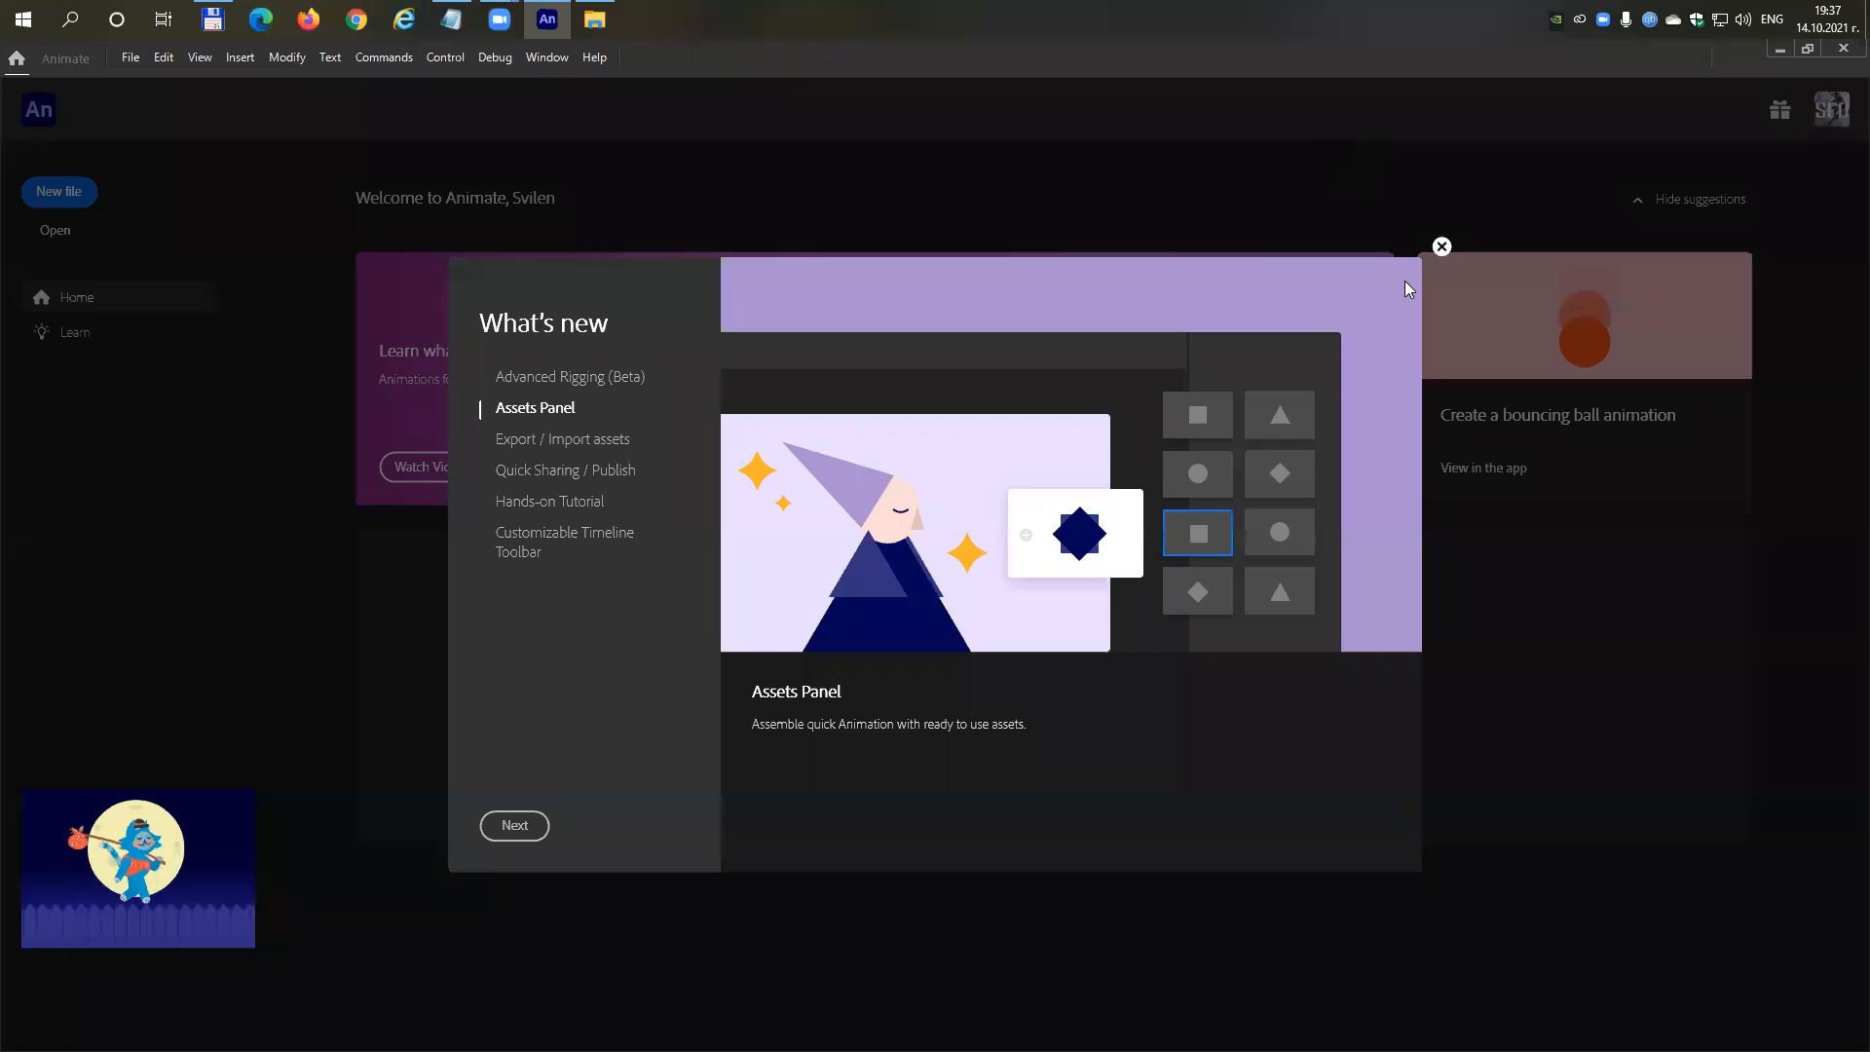
left_click(1441, 247)
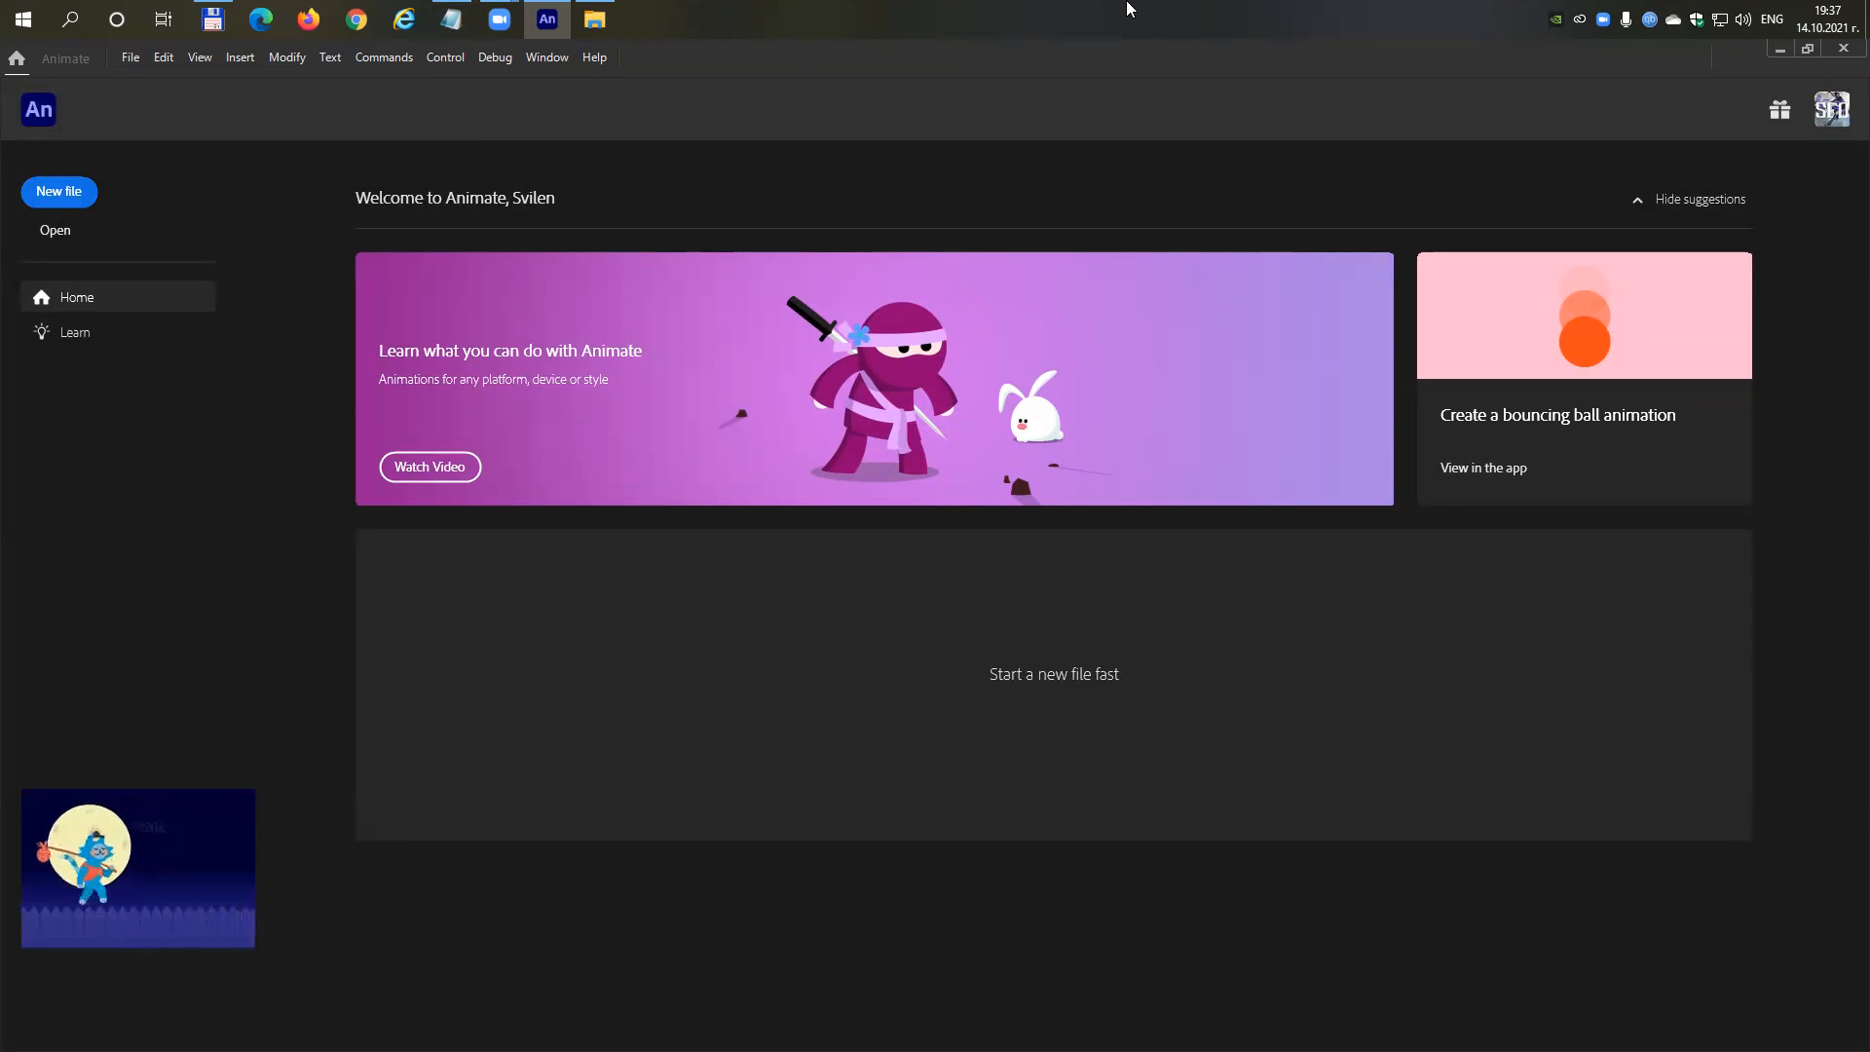
Unlock the Windows taskbar and move it to the bottom edge of the screen.
right_click(1096, 5)
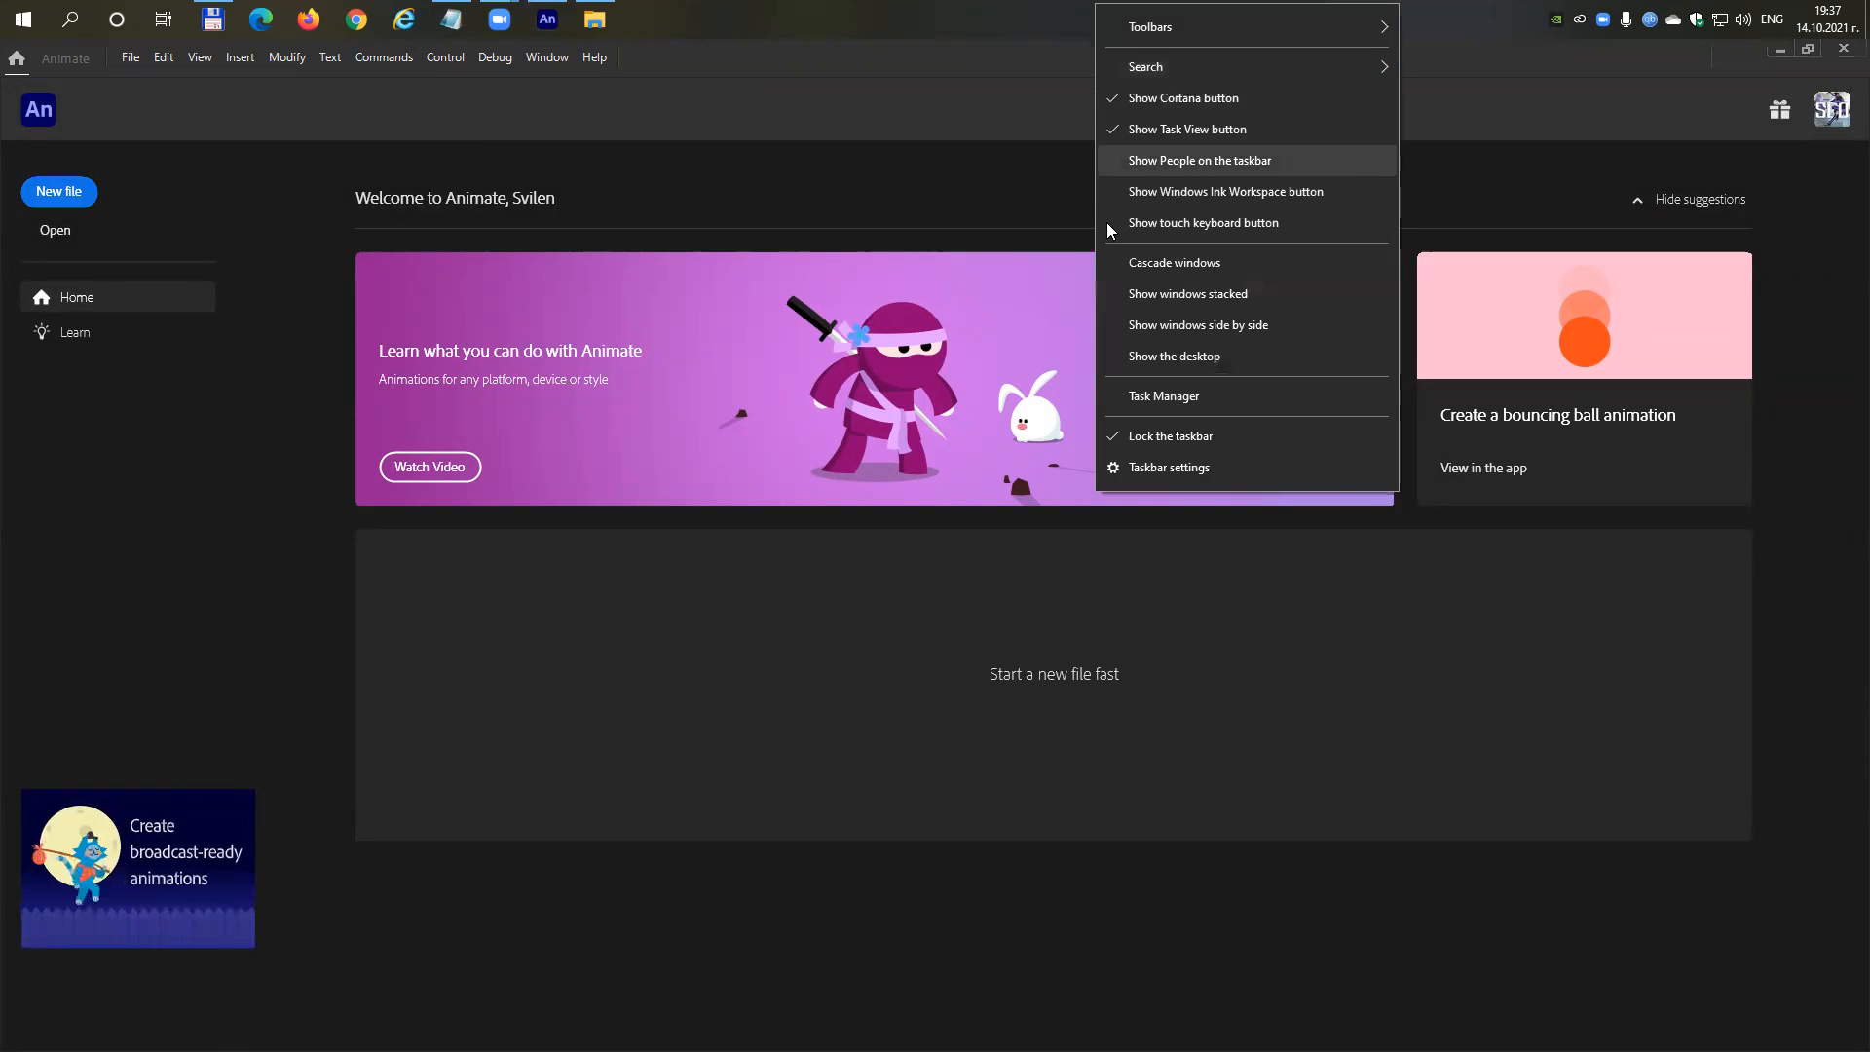
left_click(1149, 435)
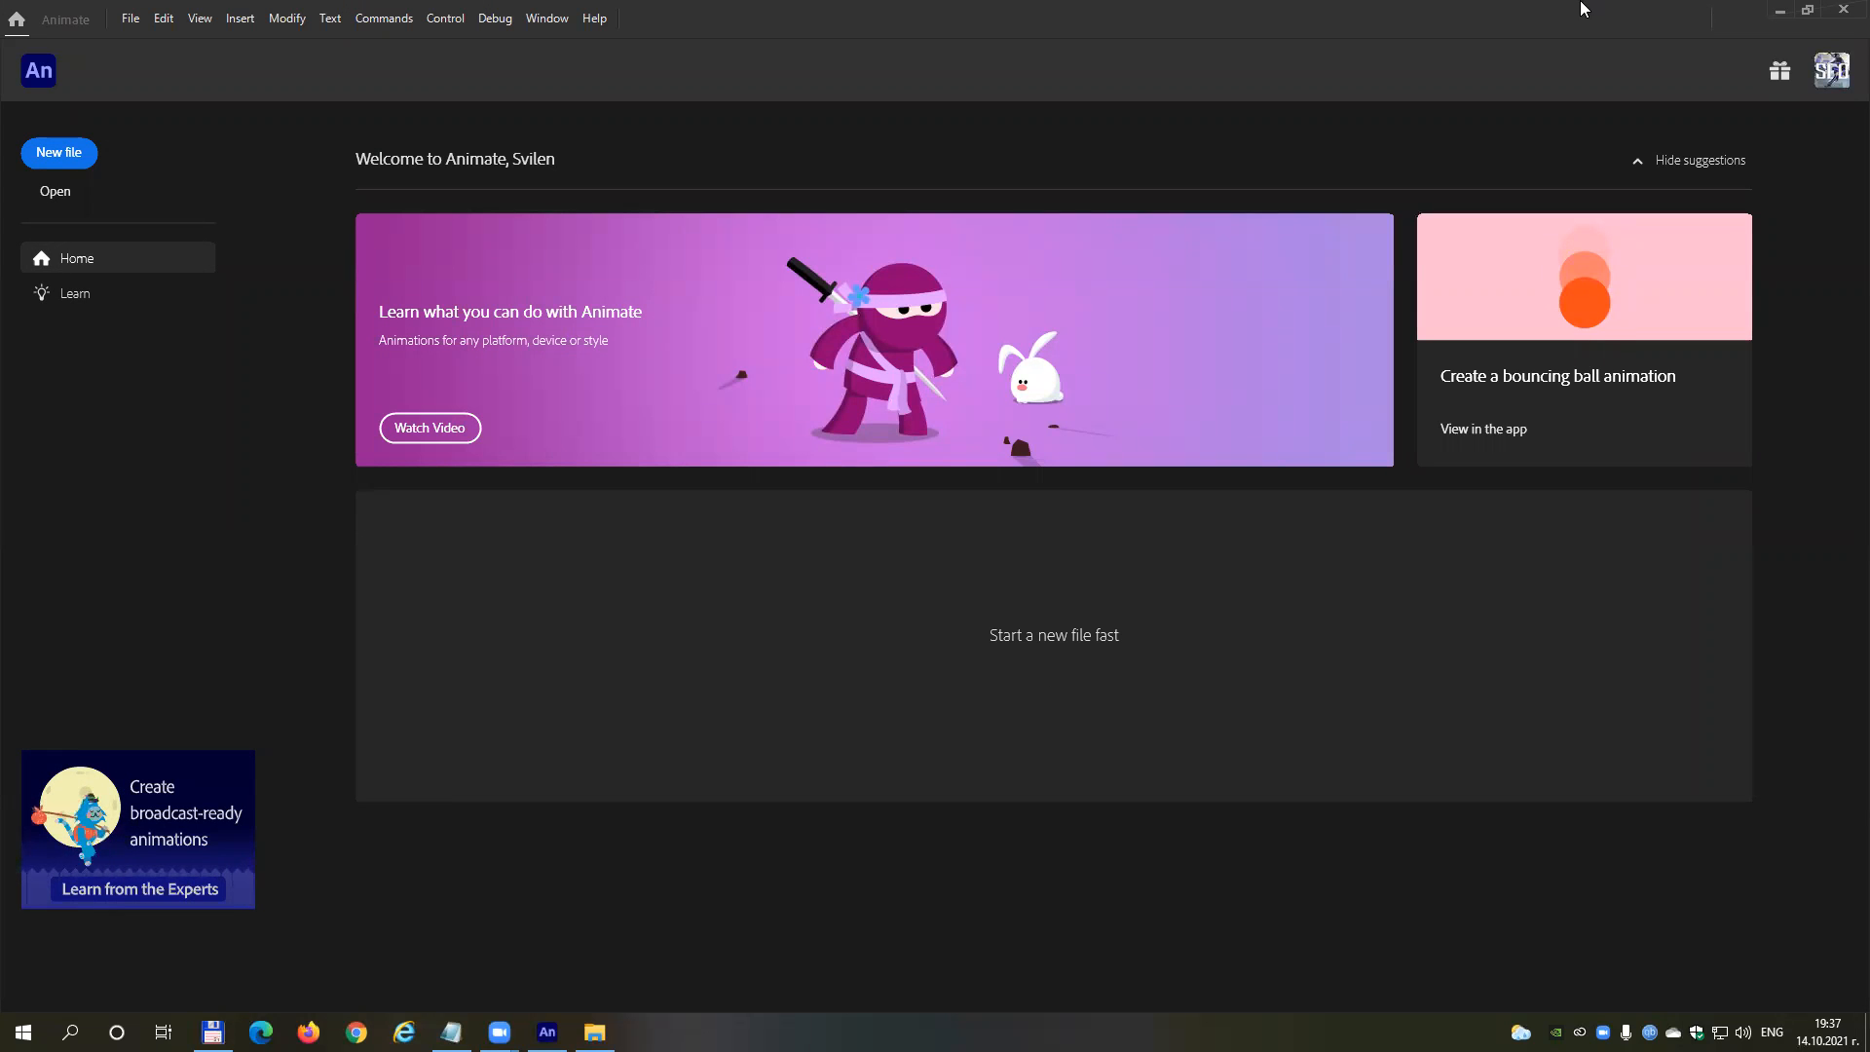
left_click(1463, 15)
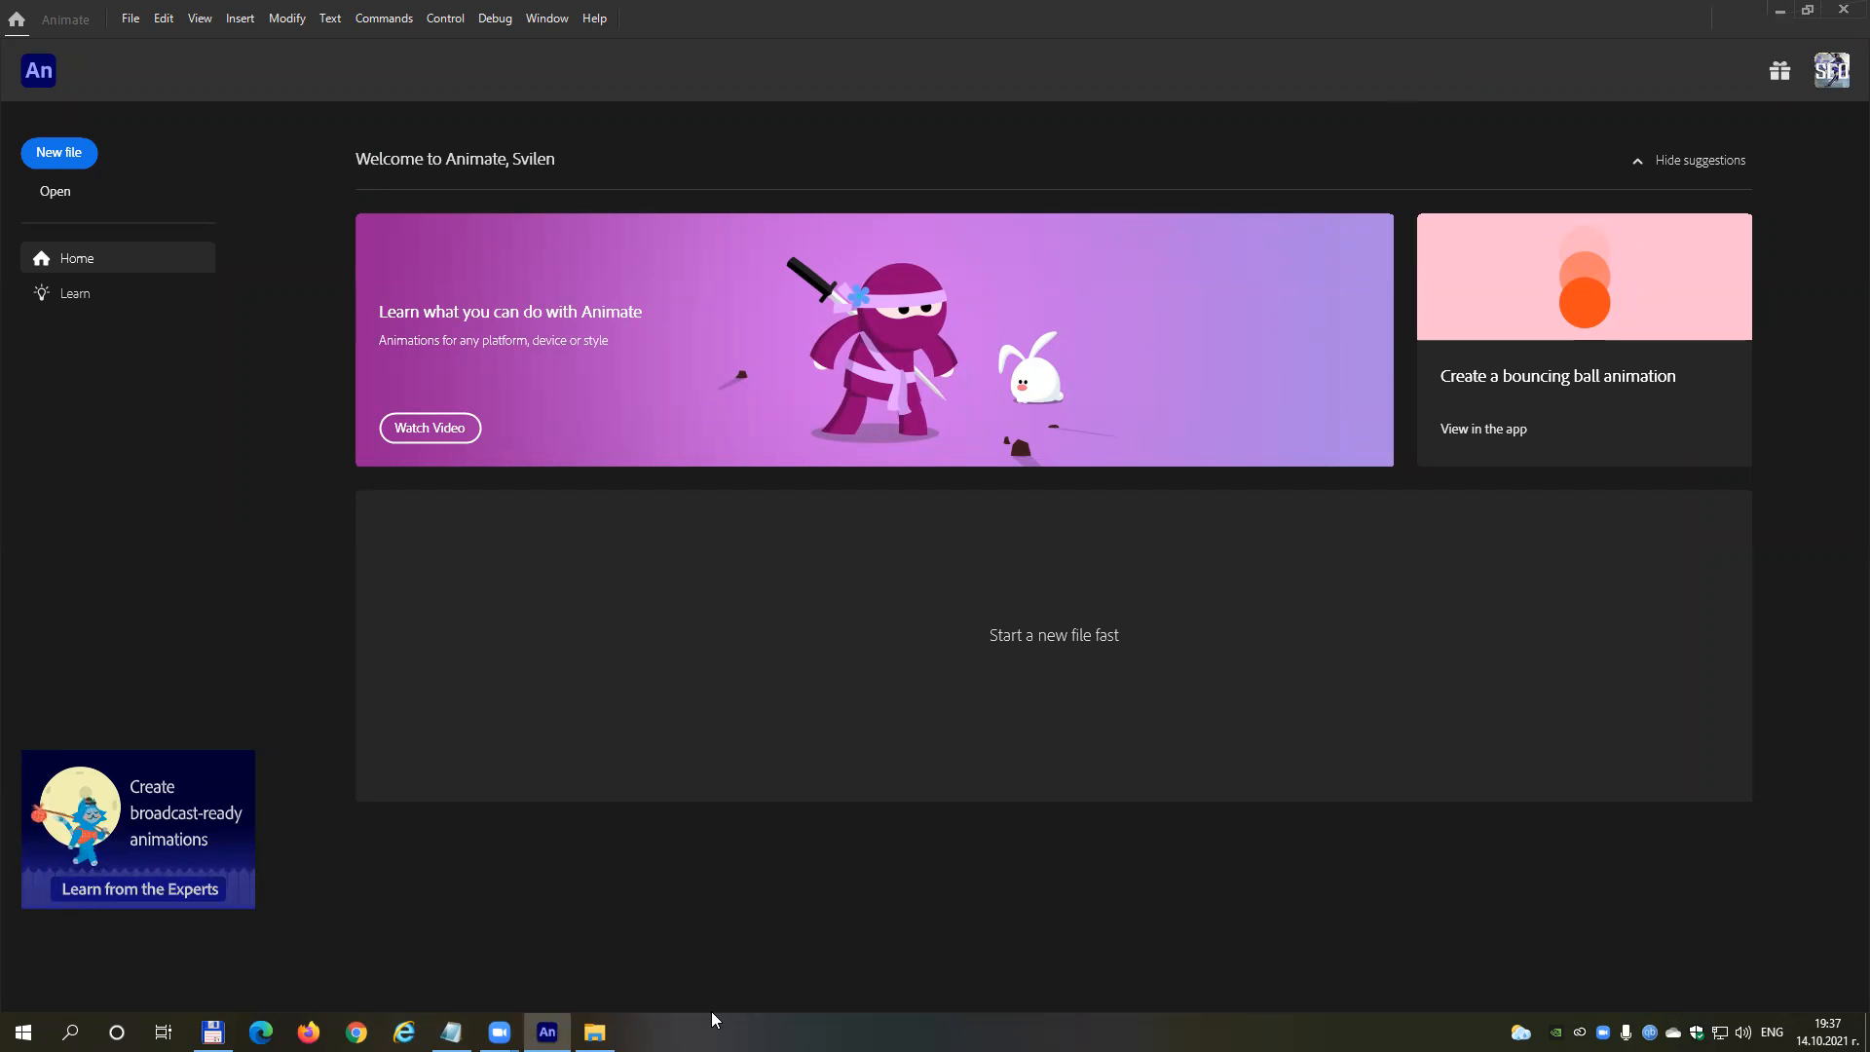
Move the Windows taskbar back to the top edge of the screen and lock it.
left_click_drag(712, 1019, 1266, 17)
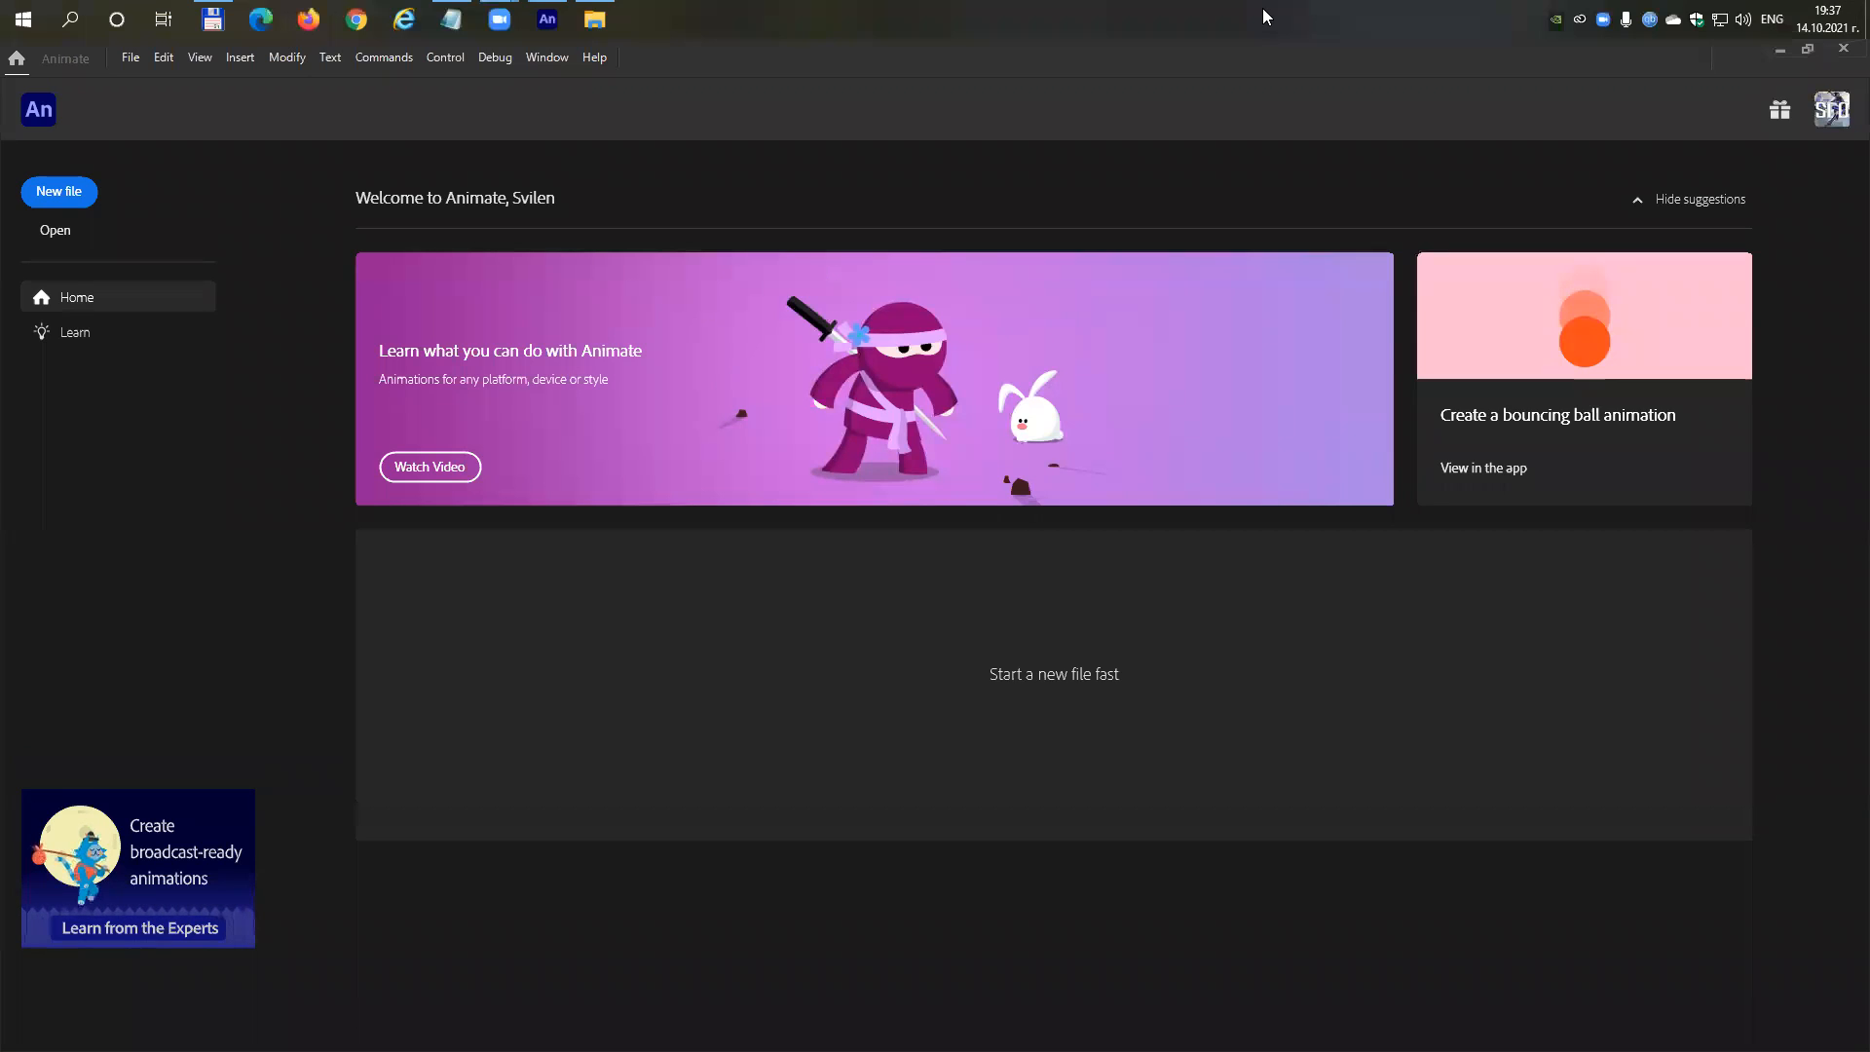
right_click(1265, 17)
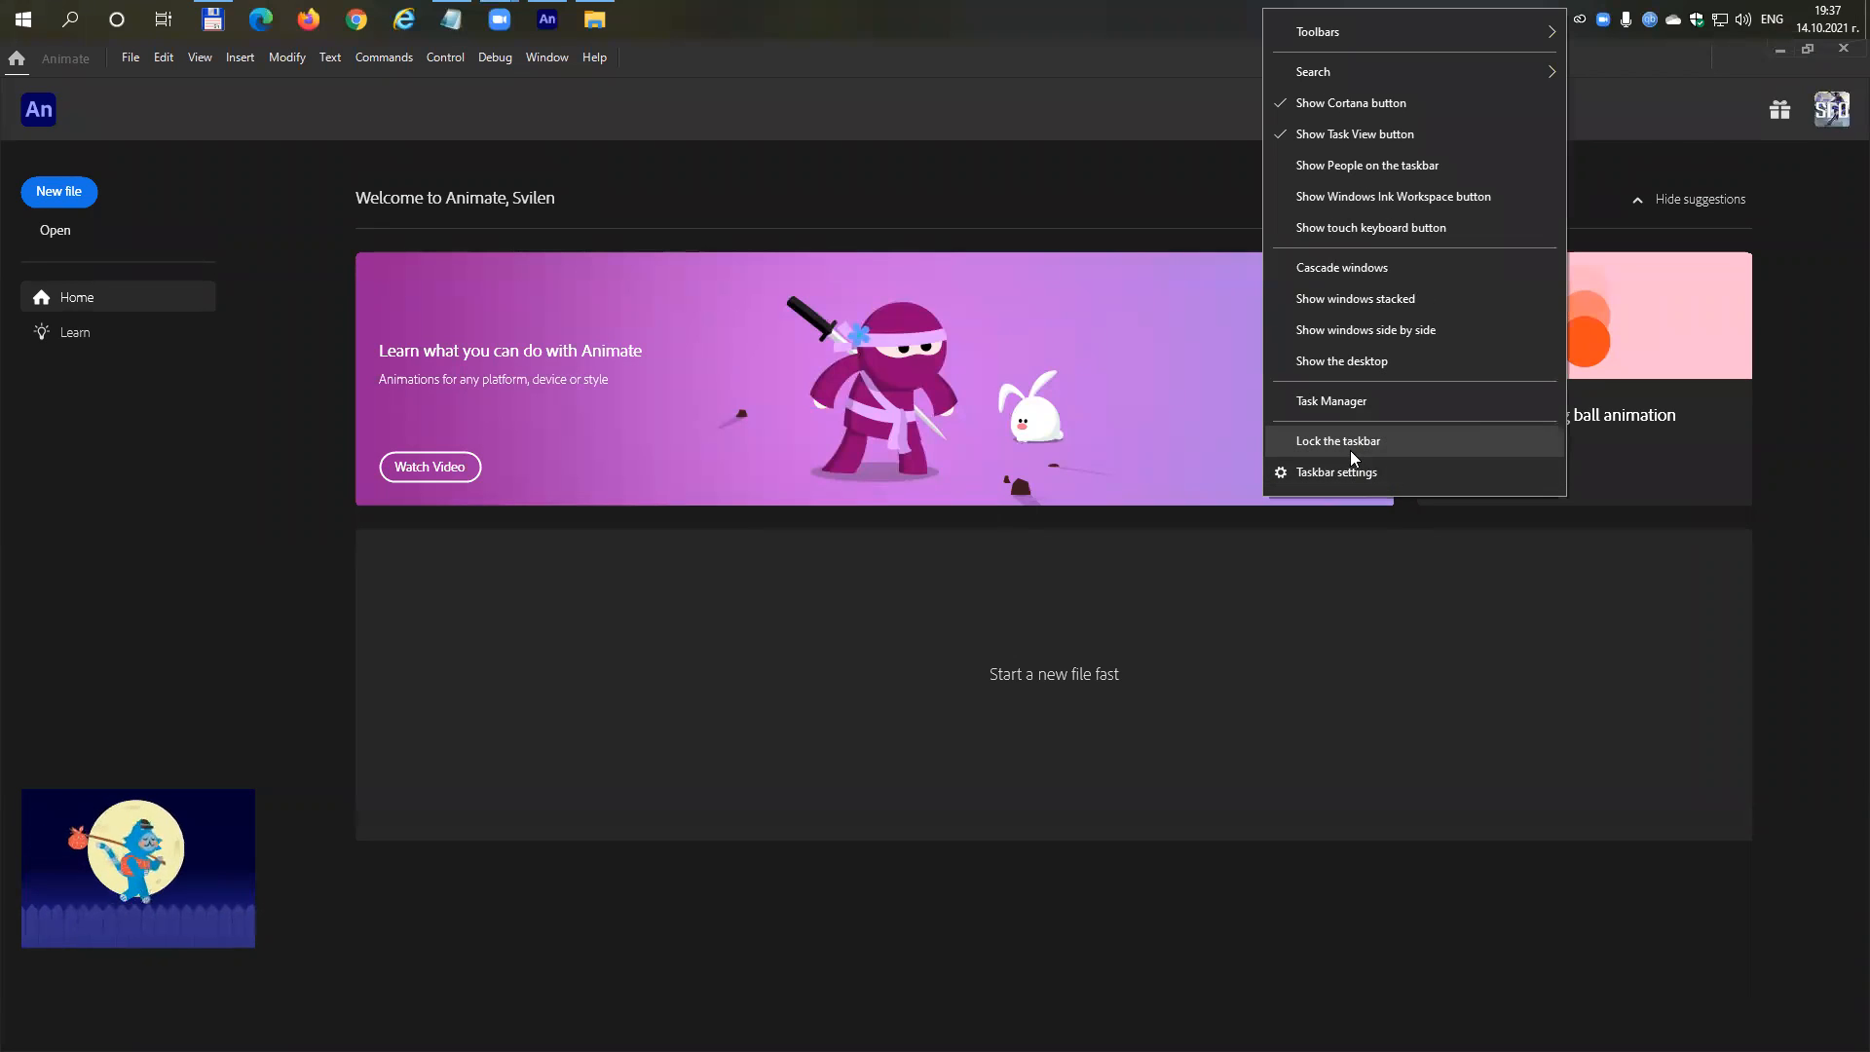
left_click(1350, 450)
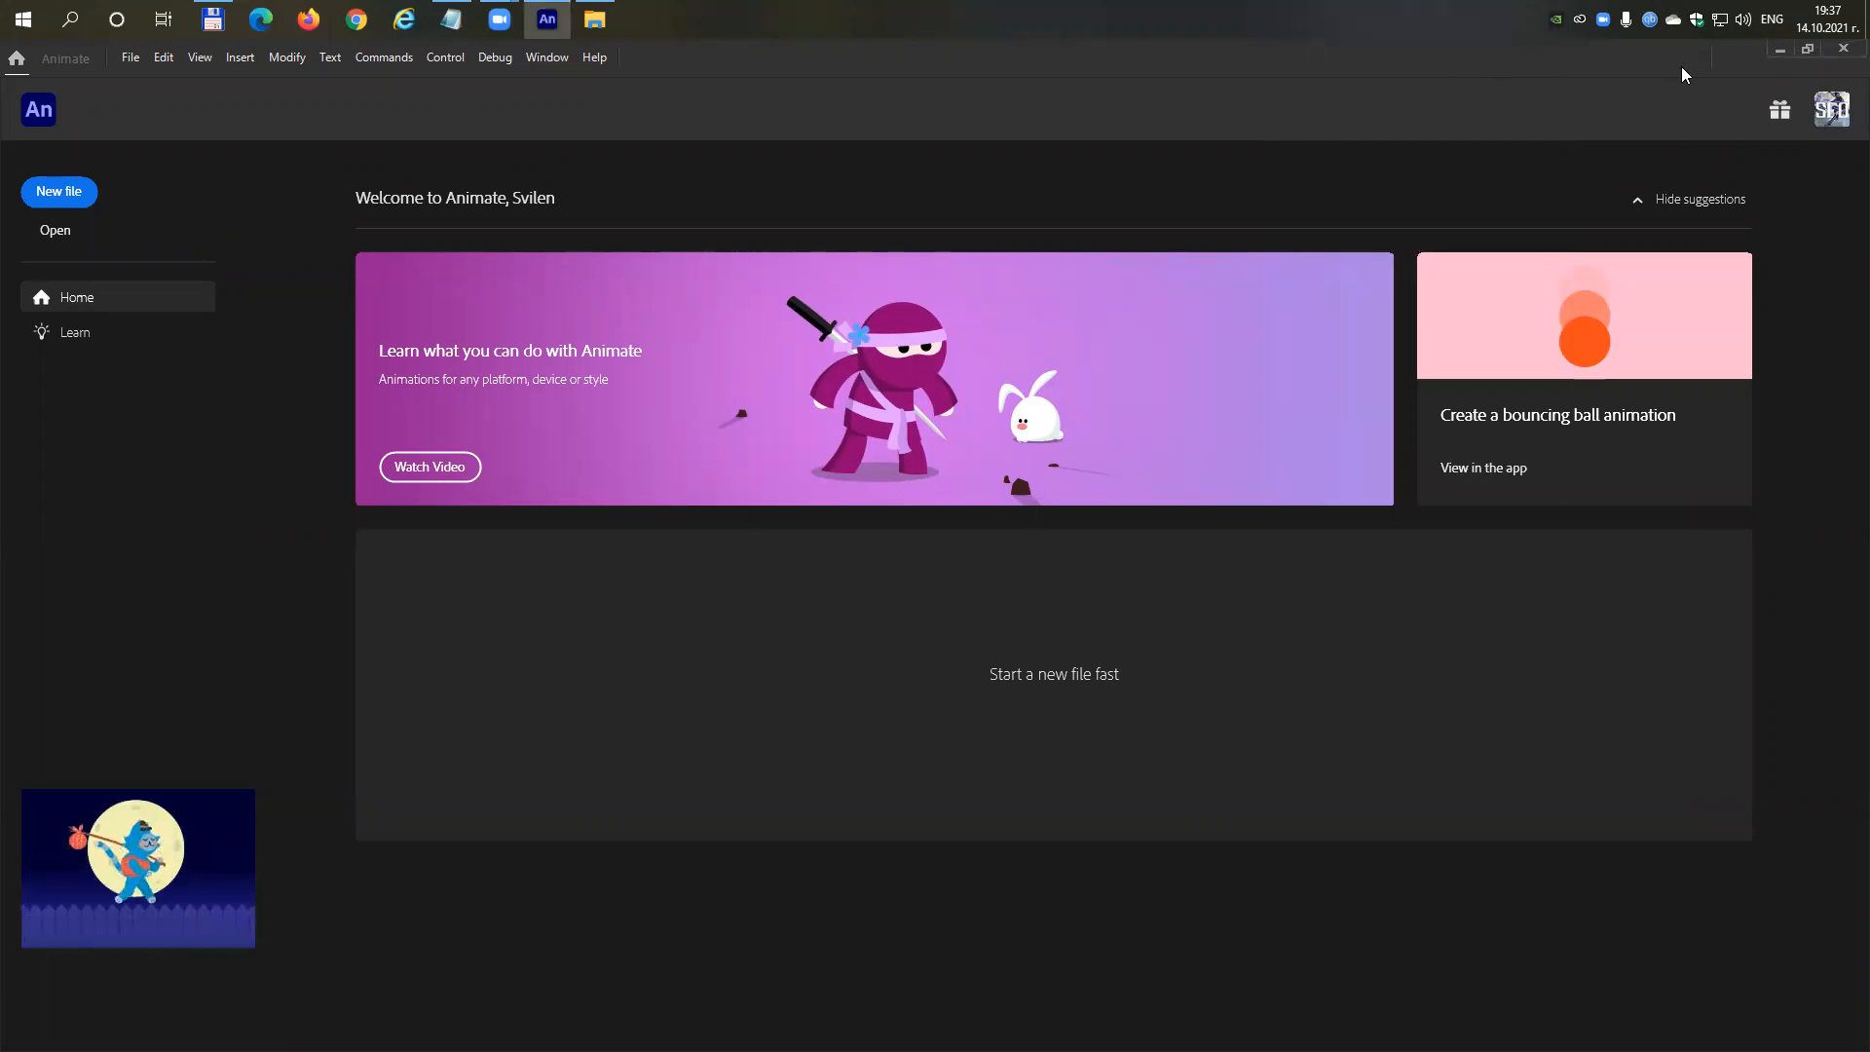
left_click(403, 64)
key("Right")
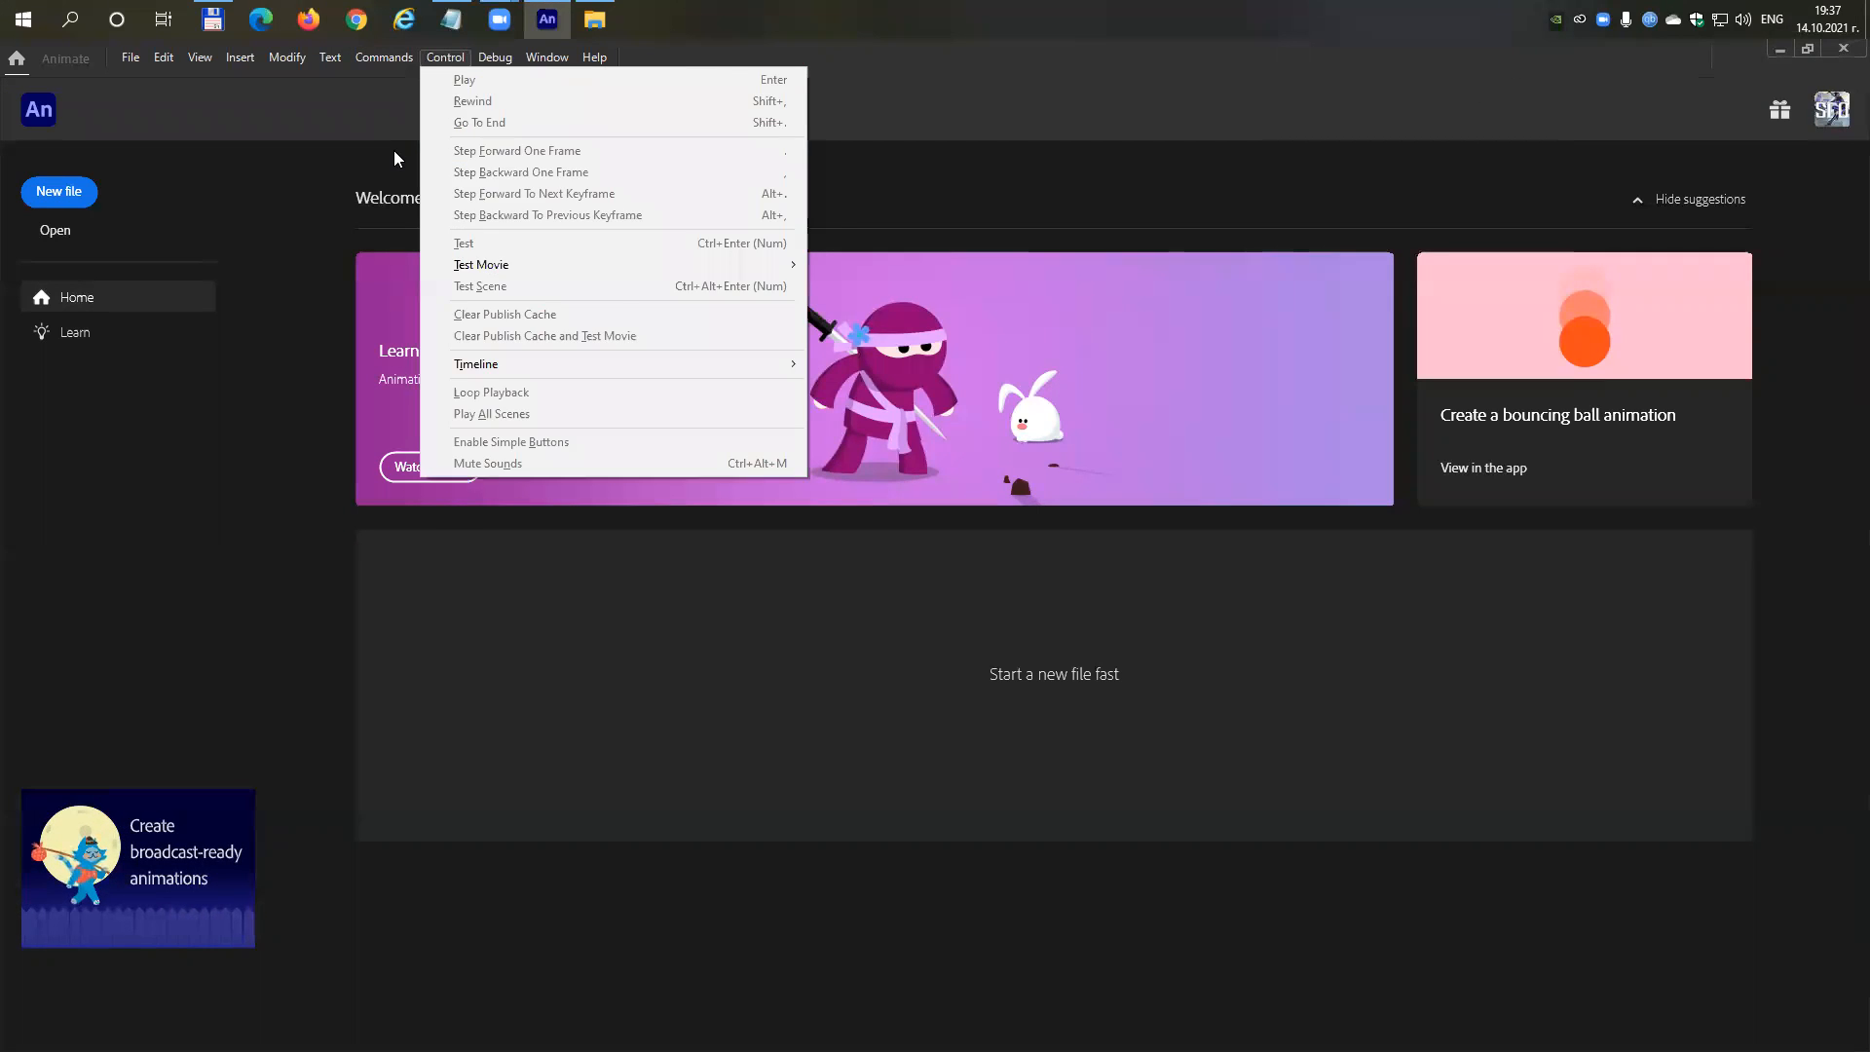
key("Right")
key("Right")
key("Right")
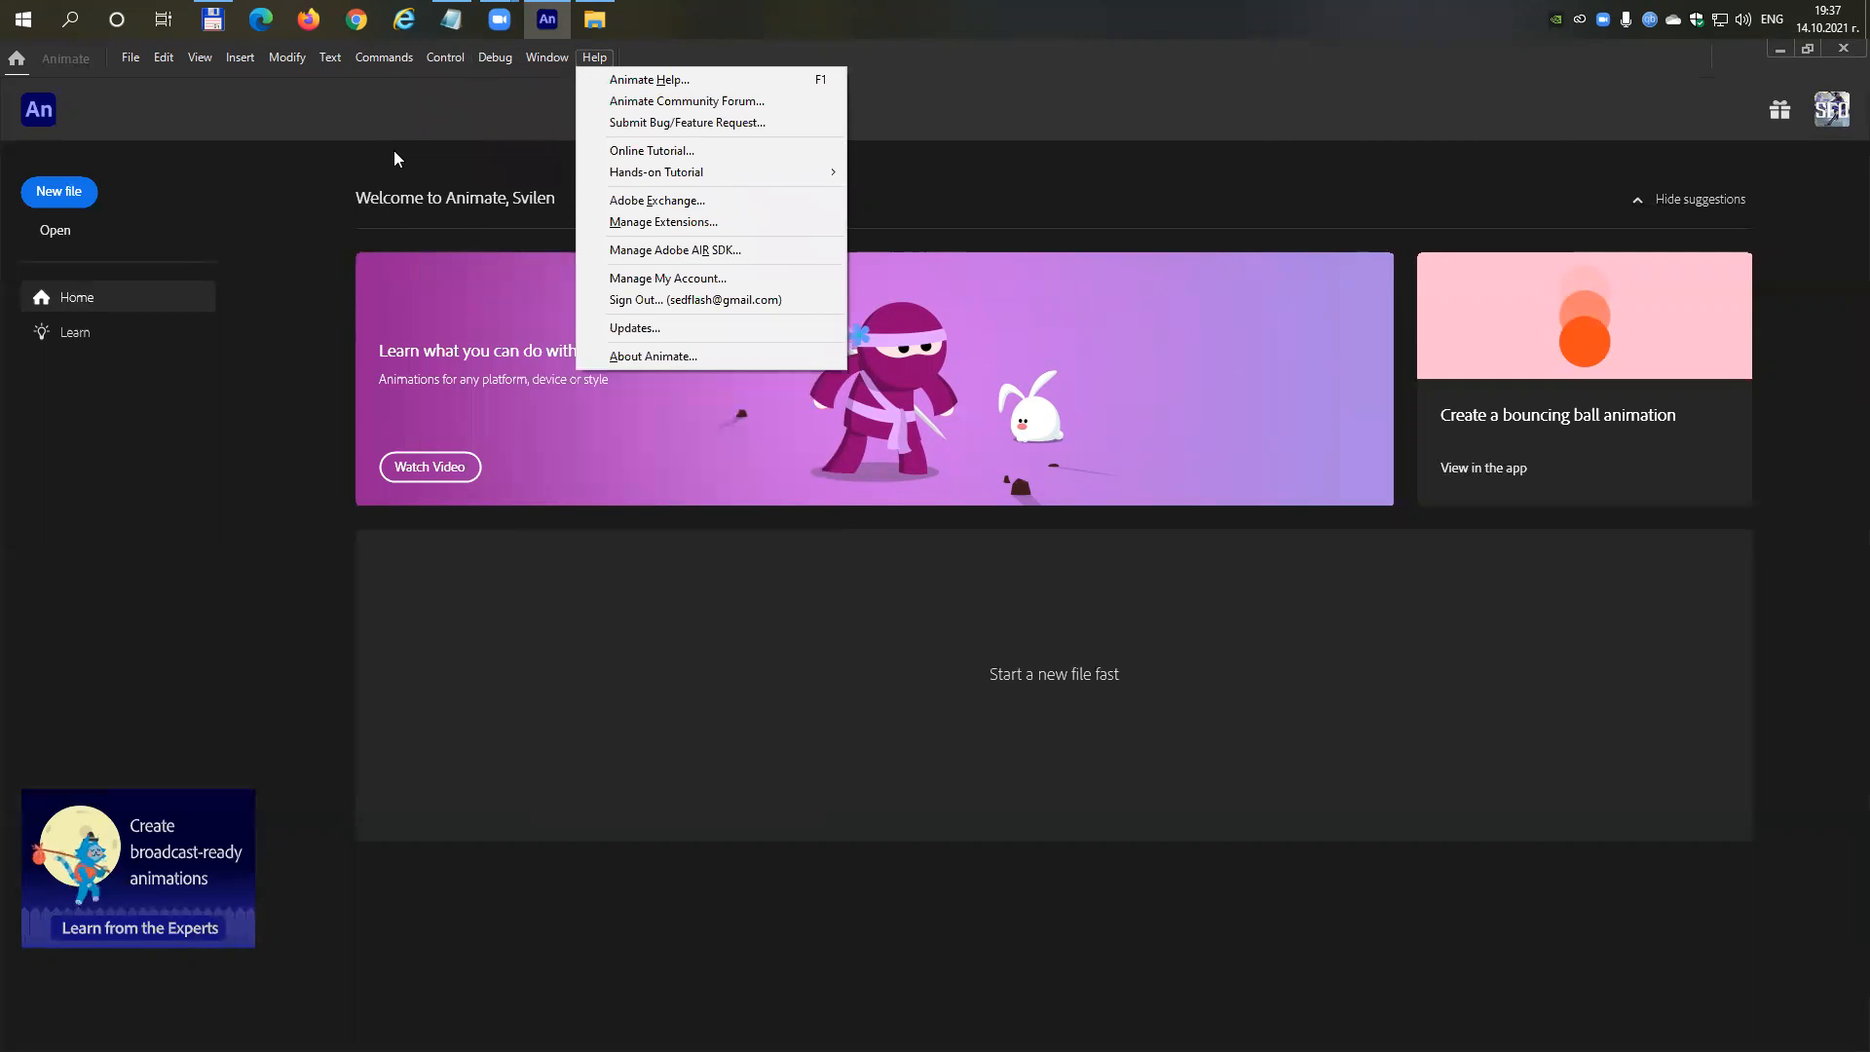
key("Right")
key("Left")
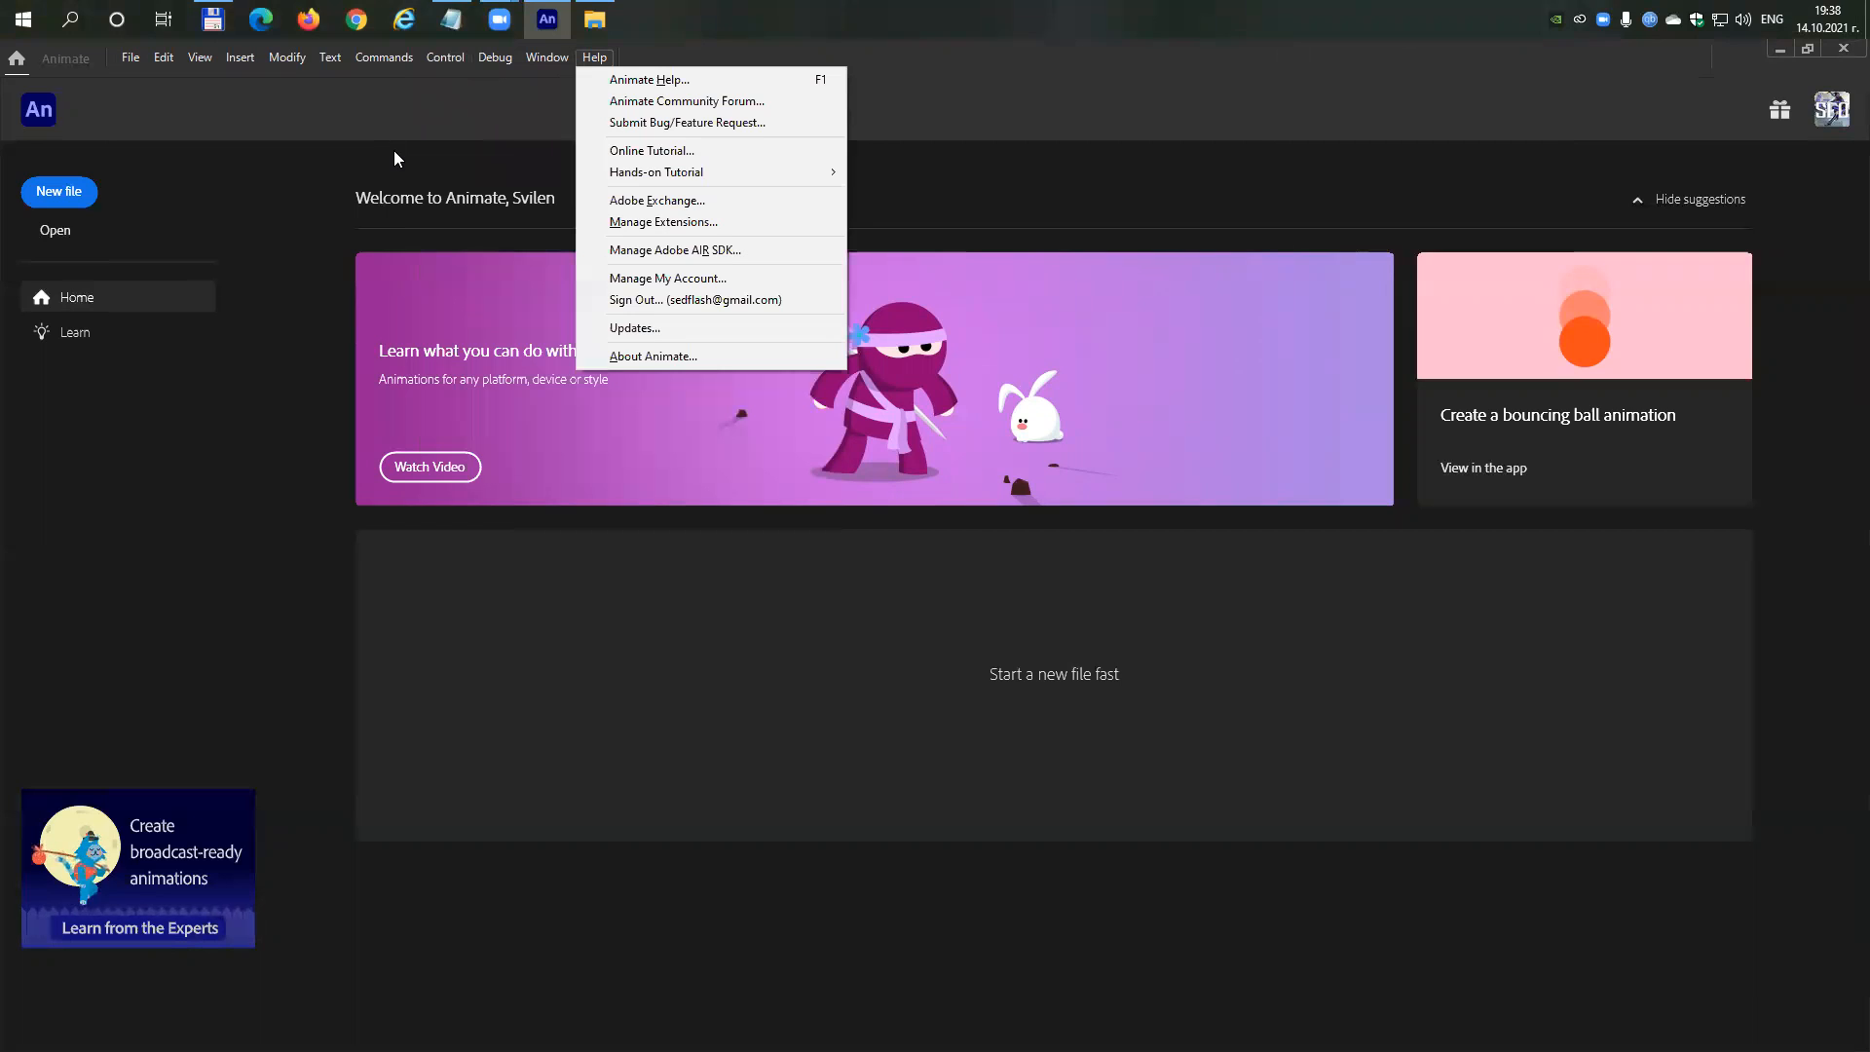
left_click(623, 82)
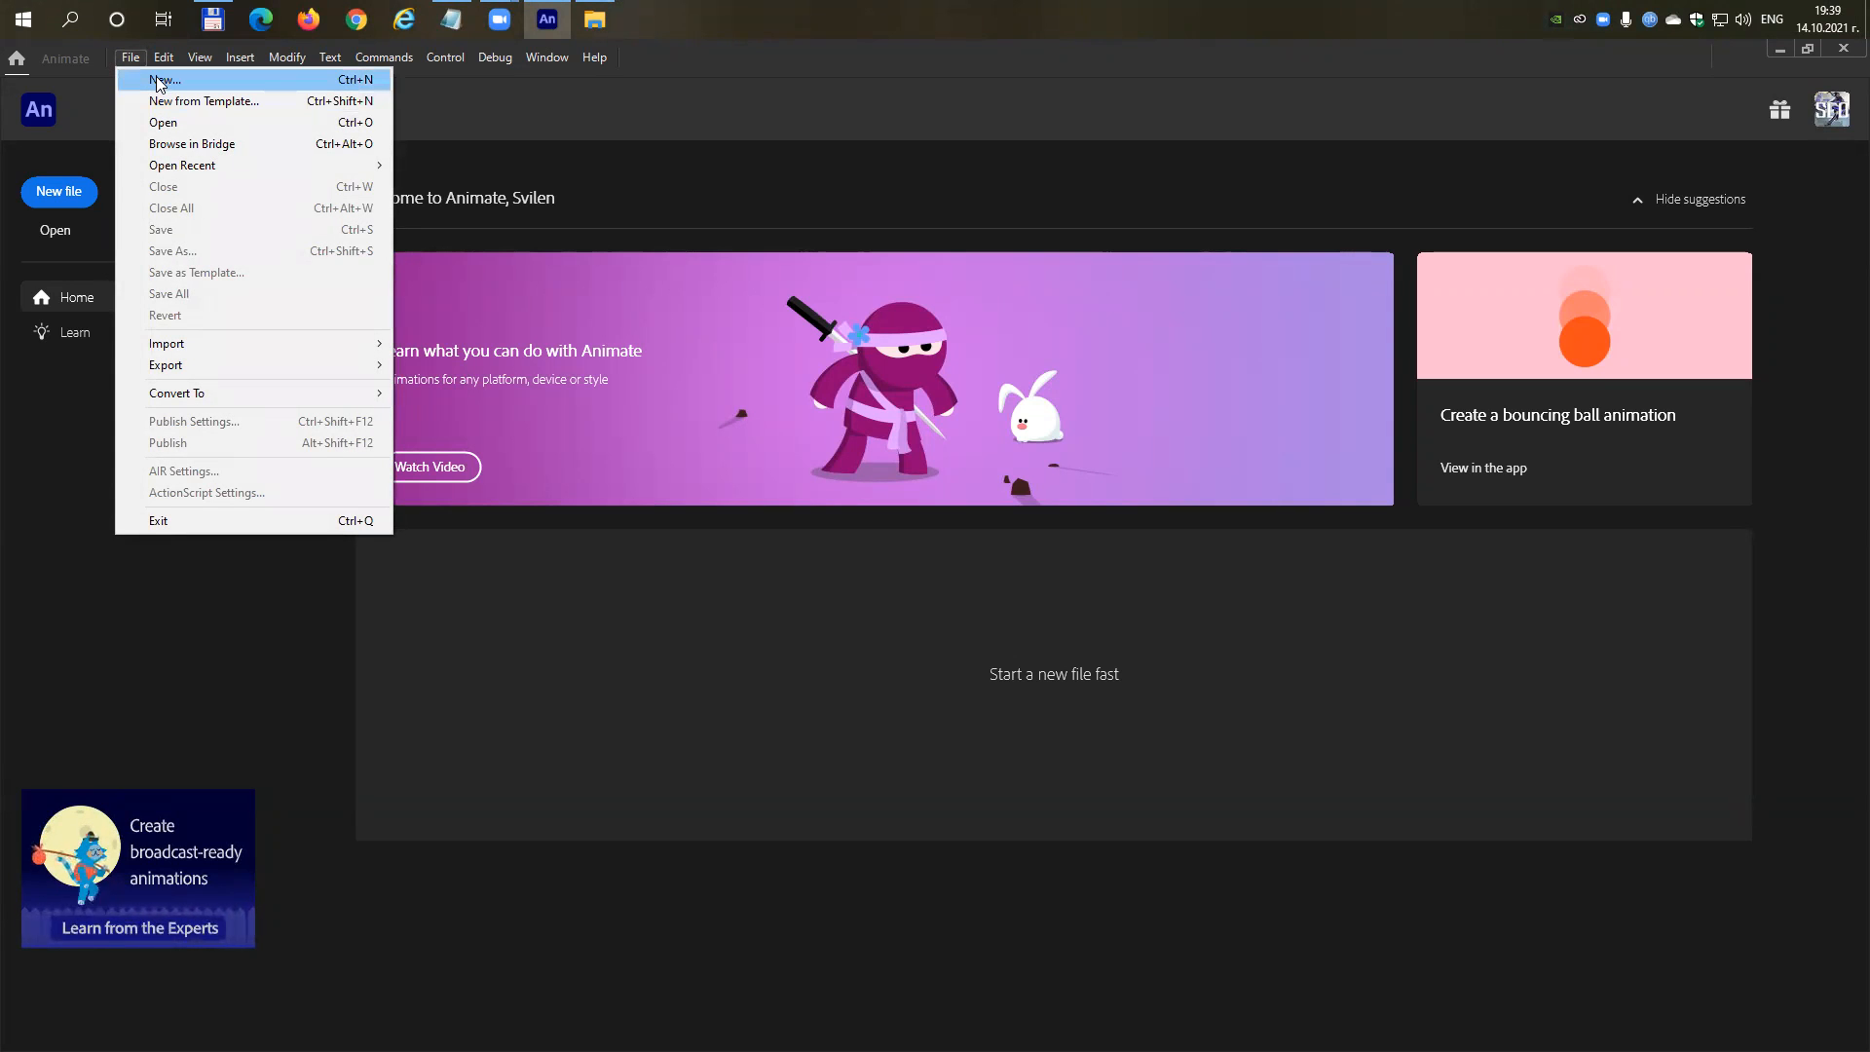
left_click(284, 655)
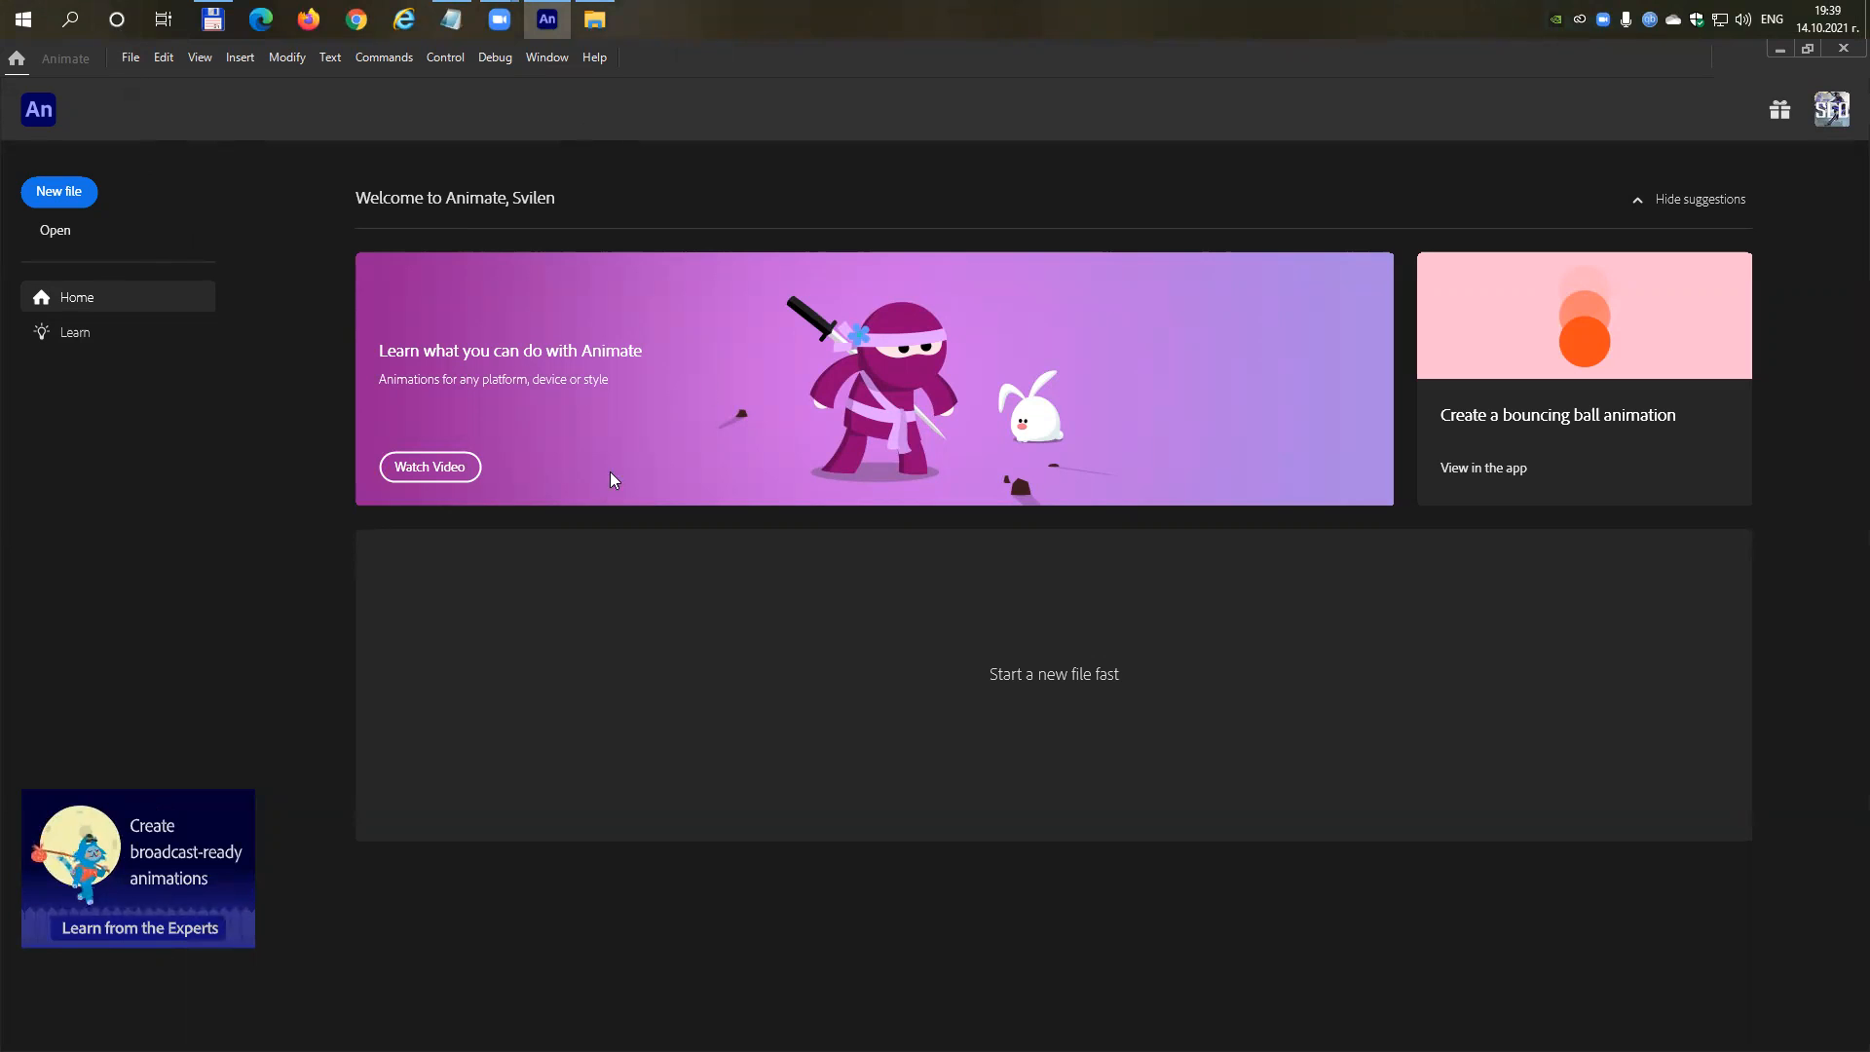
left_click(130, 58)
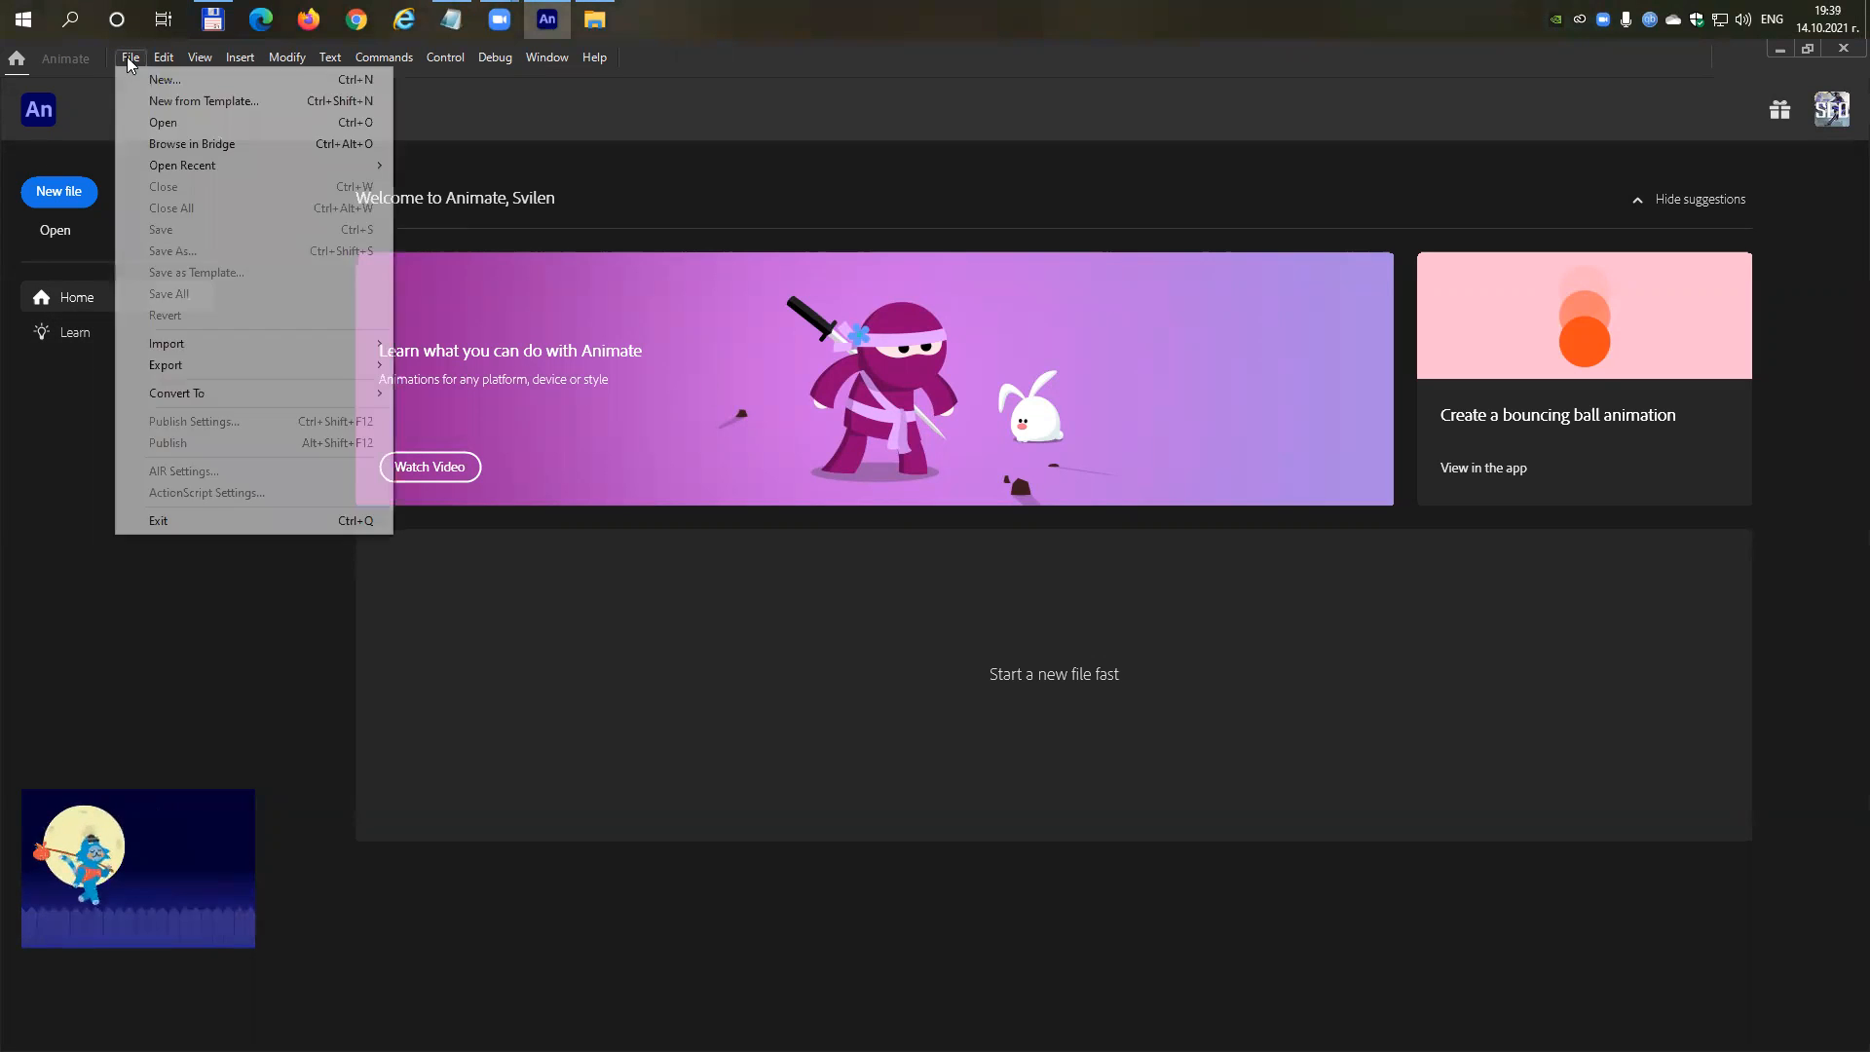
Start a new document, compare the Full HD and 4K character animation presets, and choose 4K with a frame rate of 25.
left_click(161, 86)
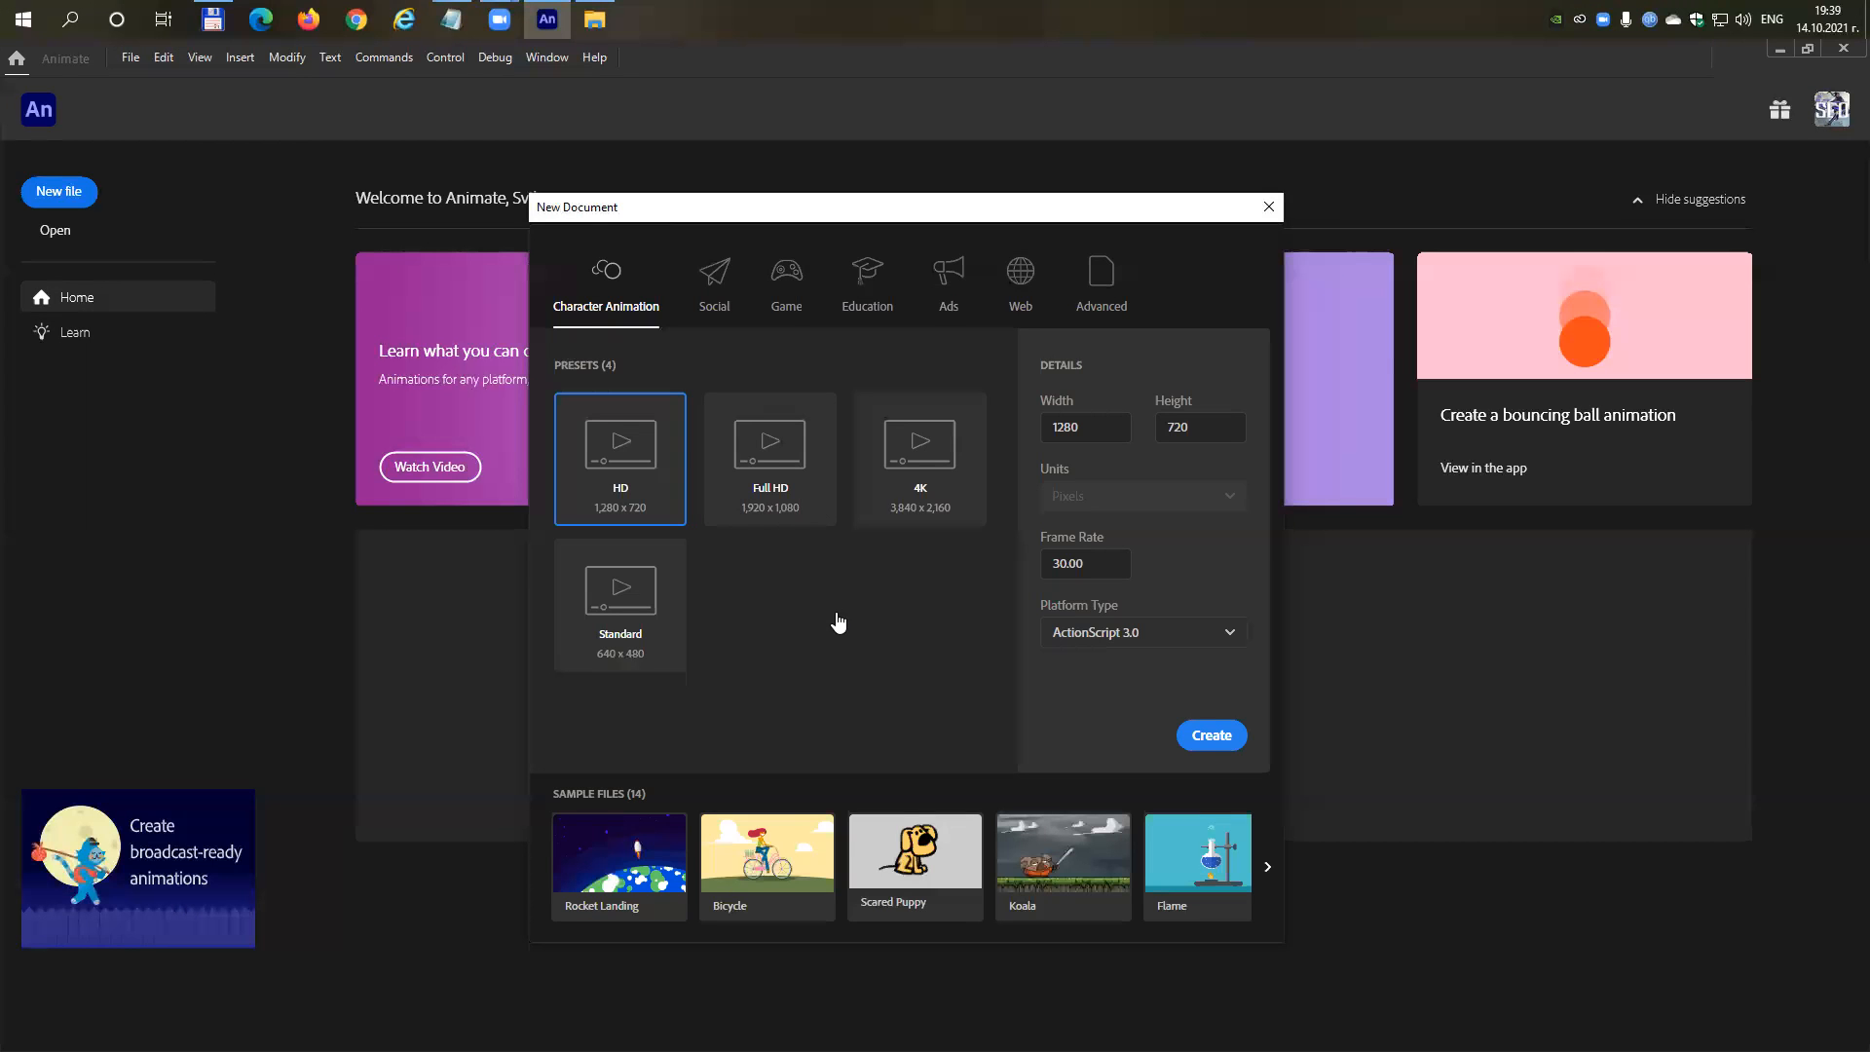
left_click(917, 509)
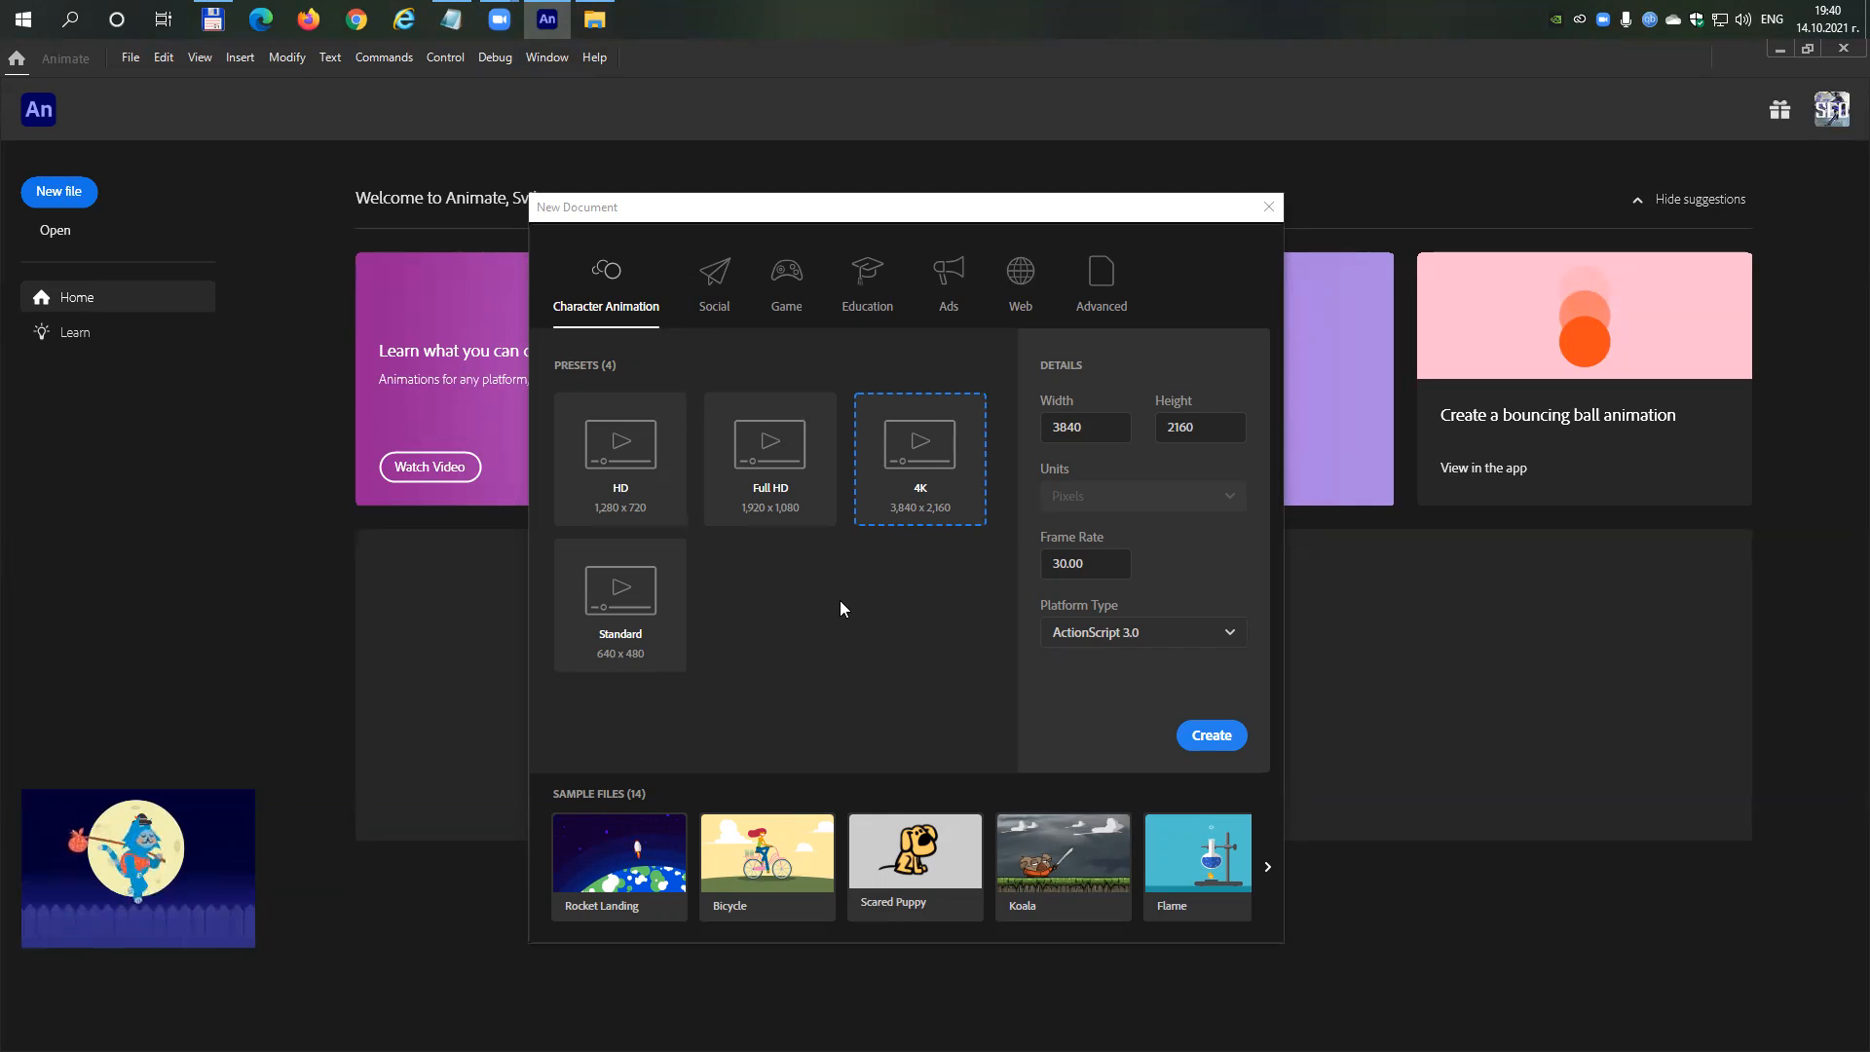
left_click(779, 521)
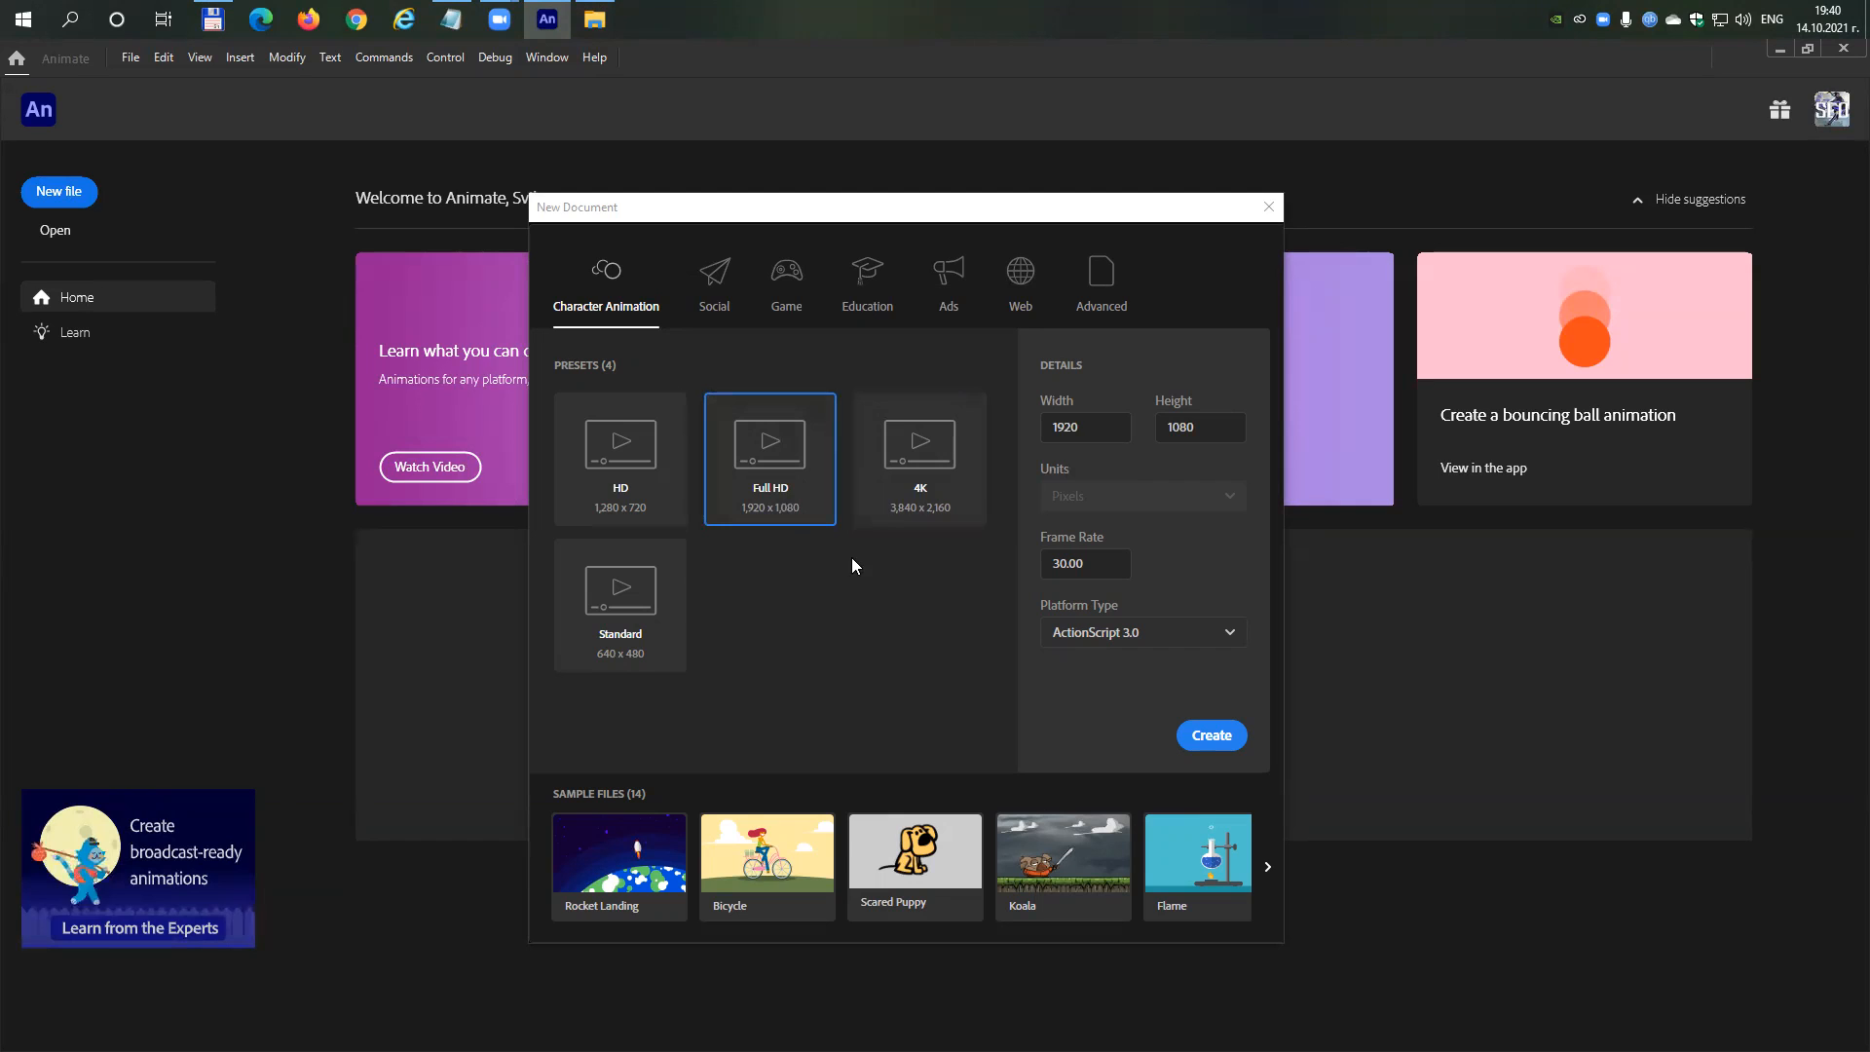
left_click(895, 472)
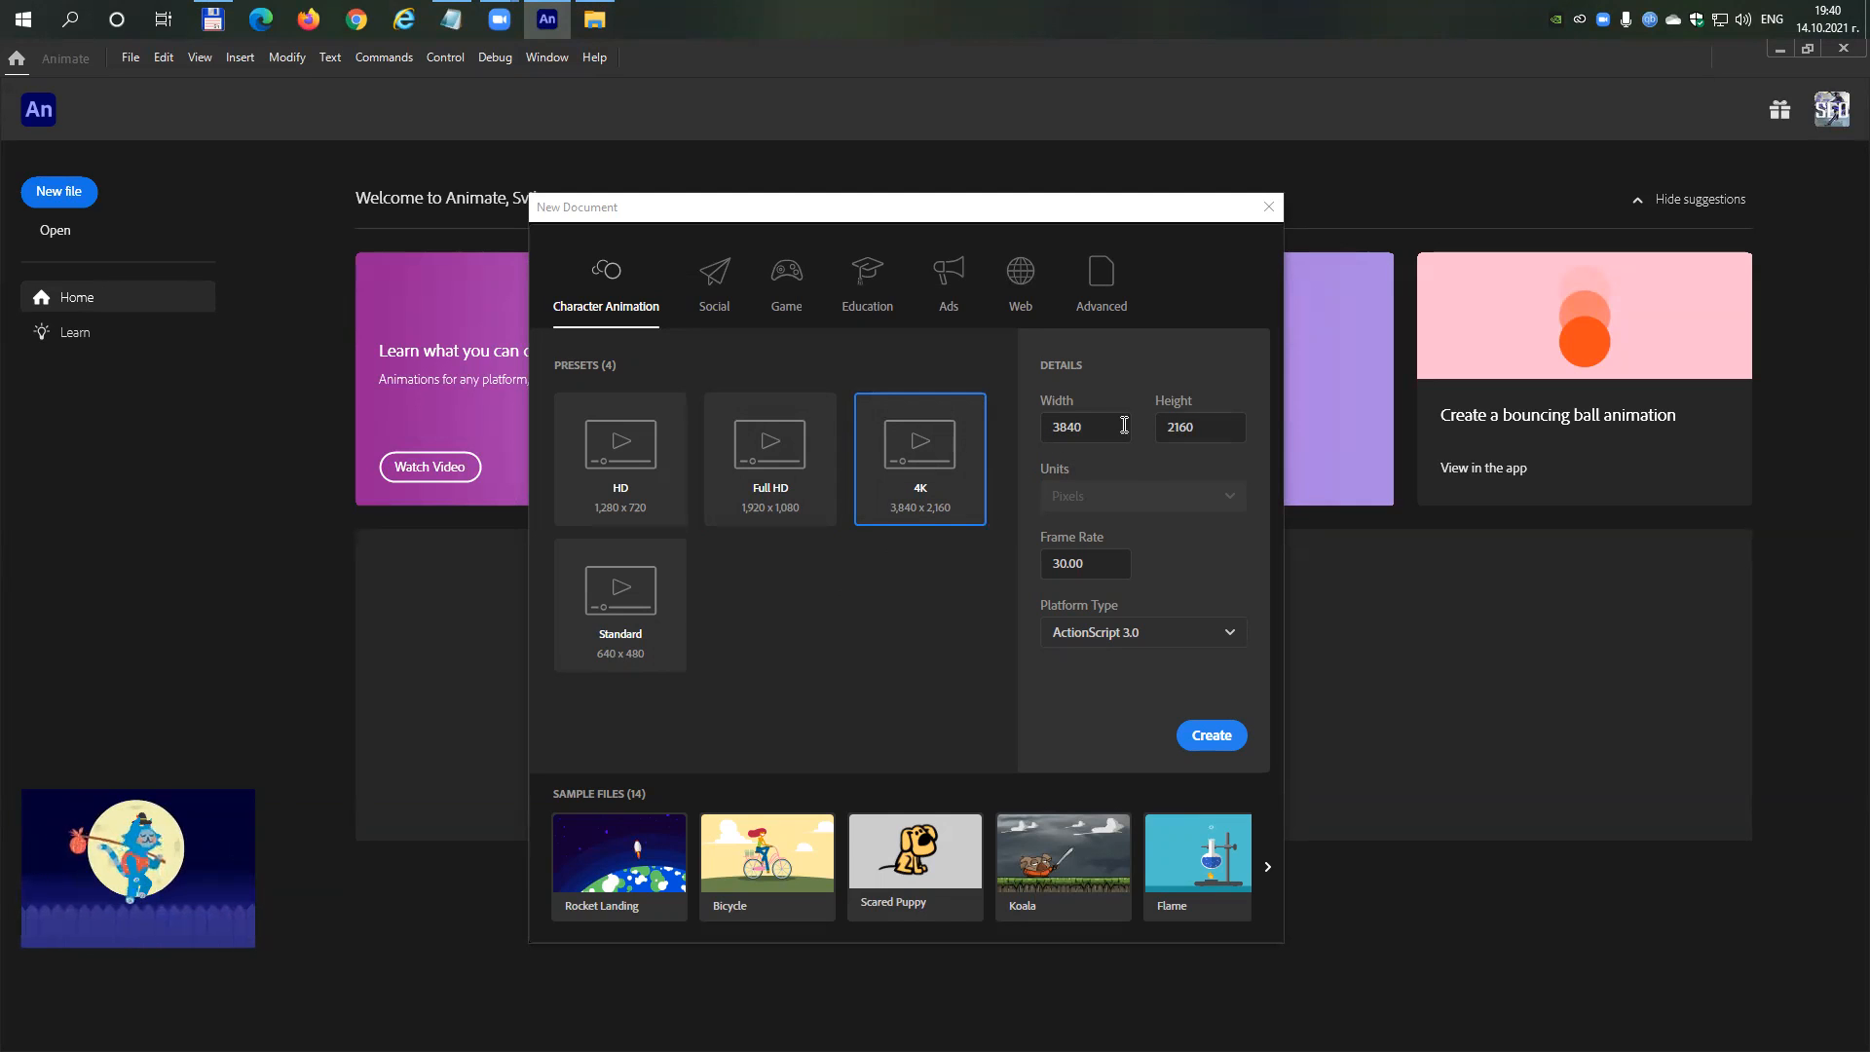
left_click(1090, 564)
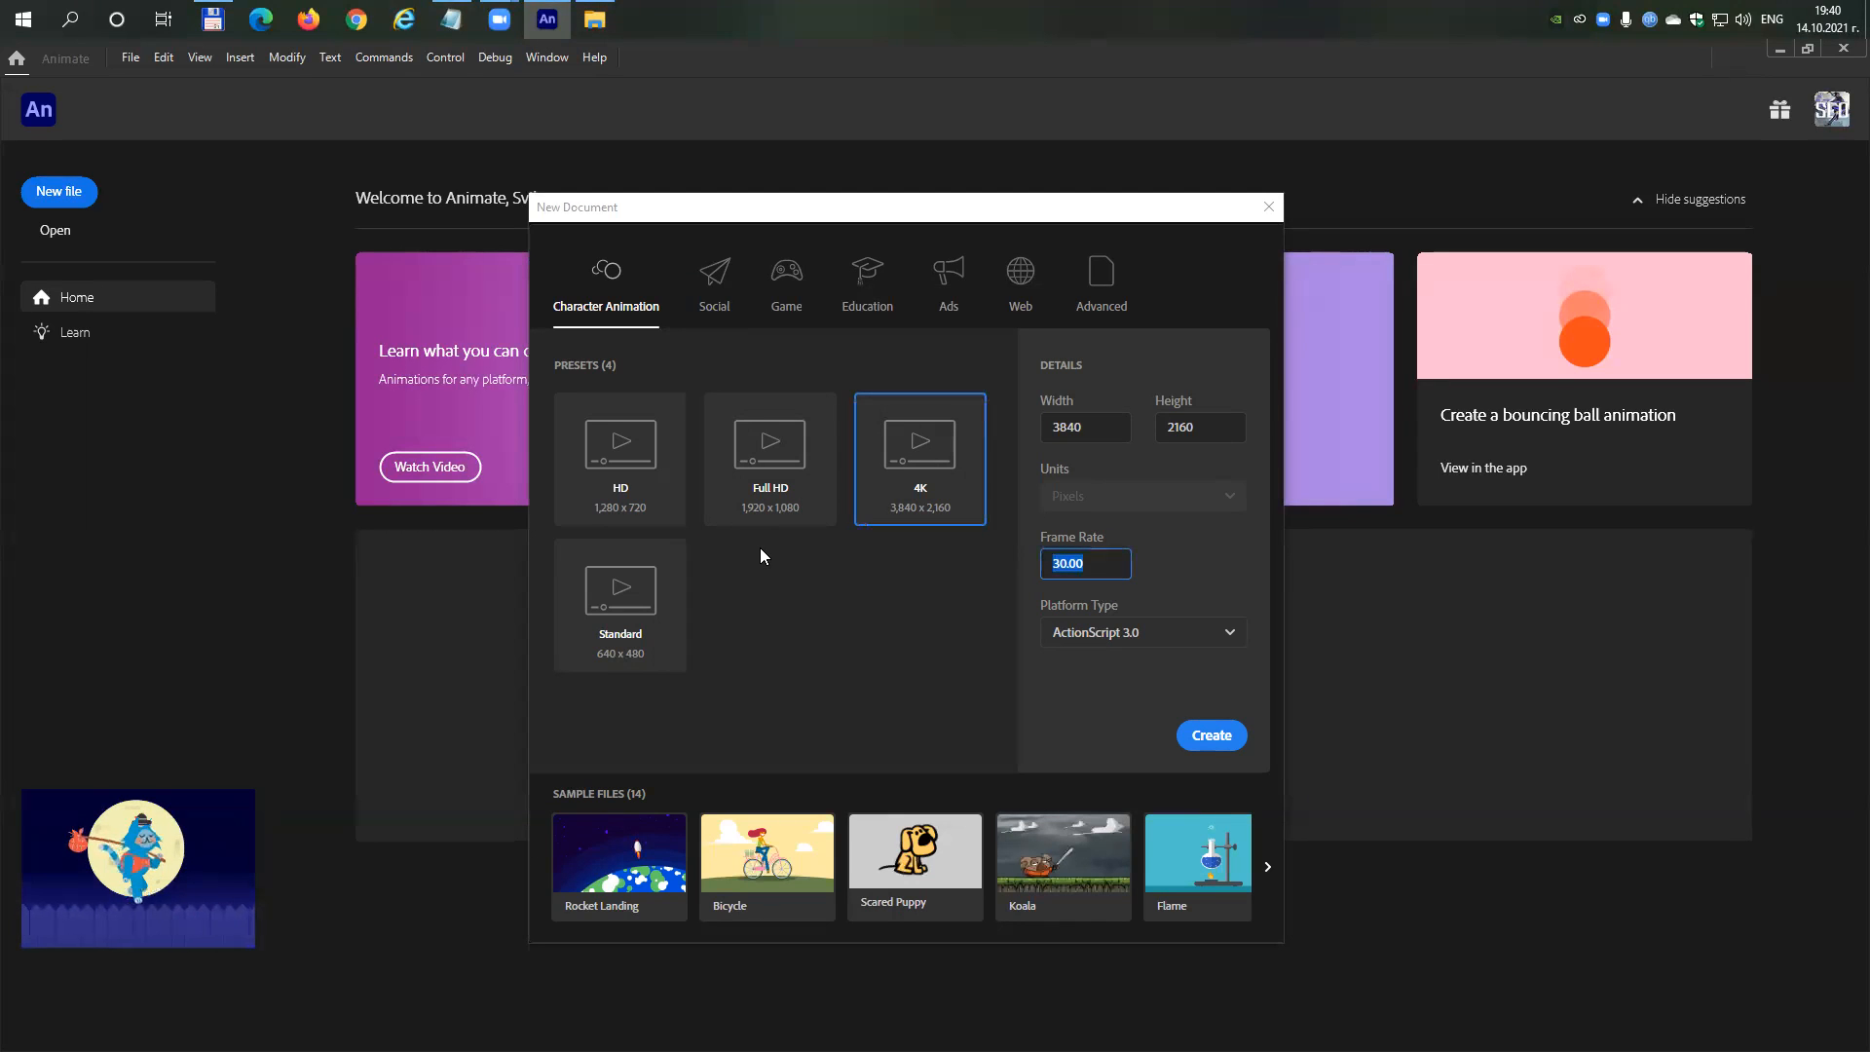
type("25")
Examine the available platform types for the new document, keeping ActionScript 3.0.
left_click(1224, 633)
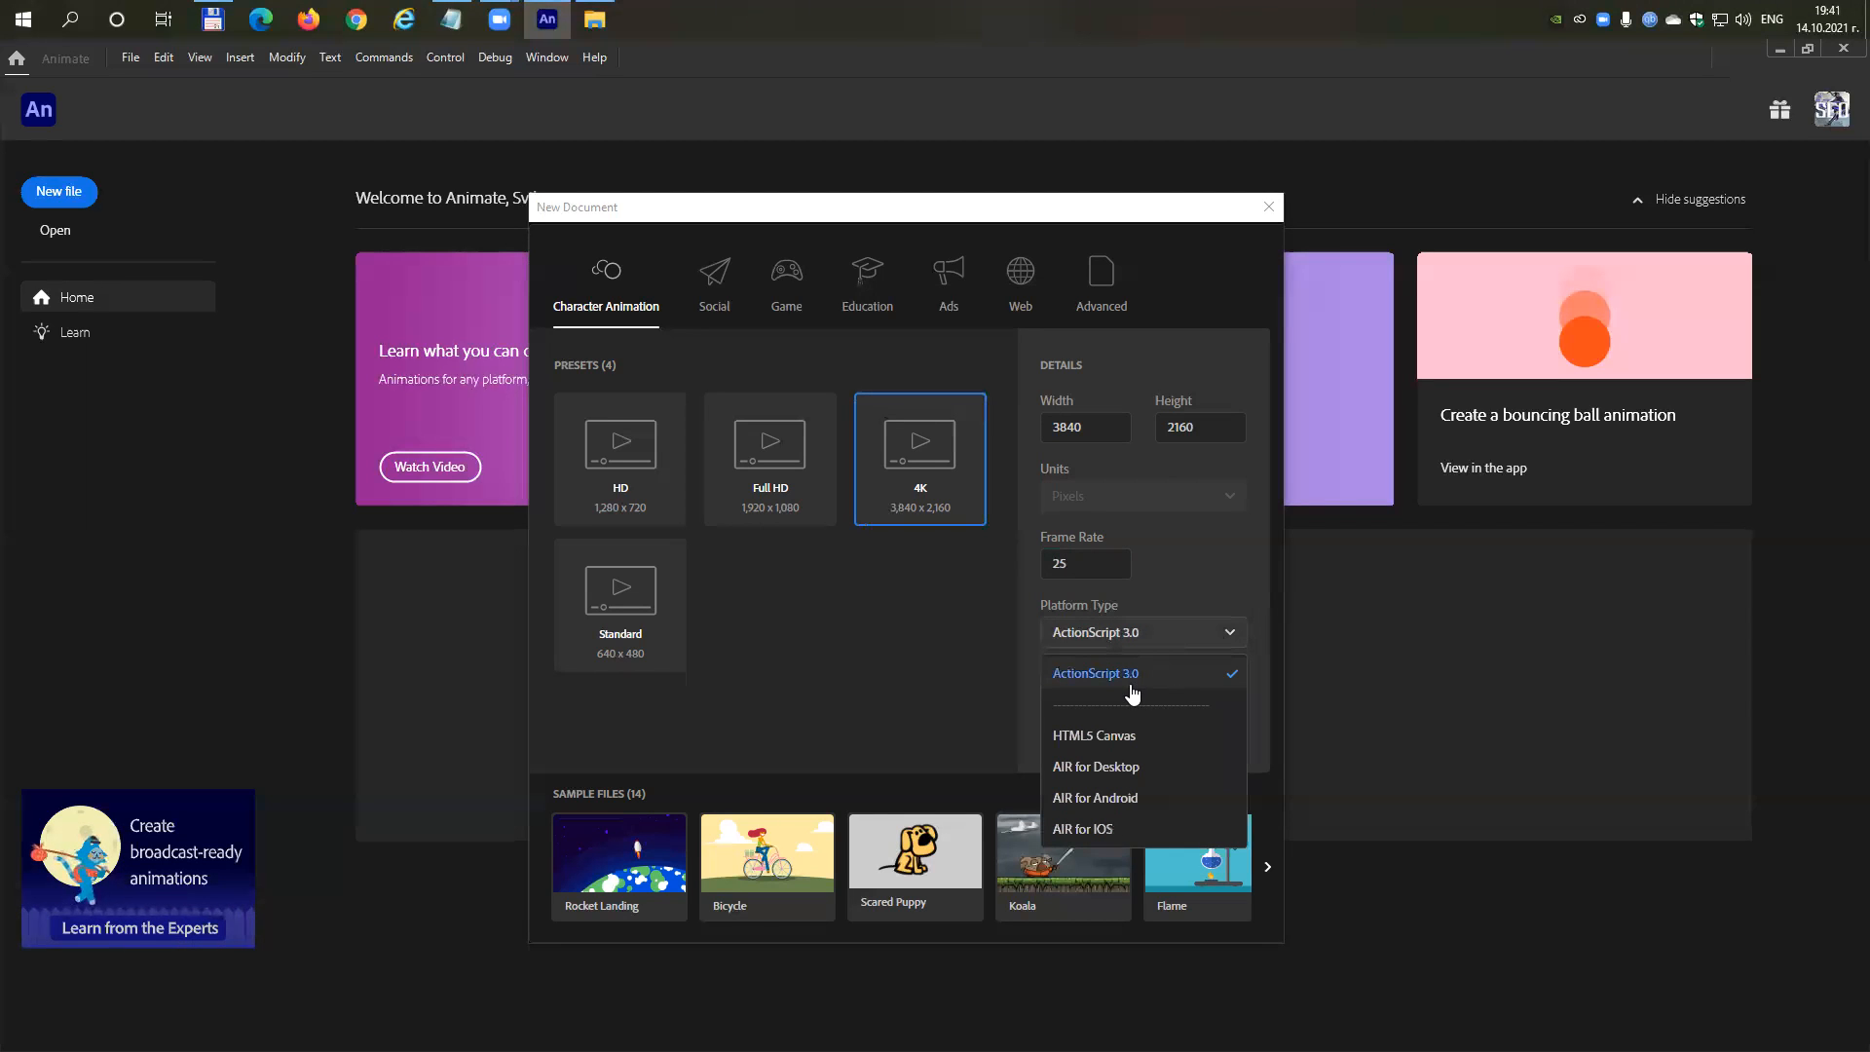
left_click(1184, 599)
left_click(1144, 642)
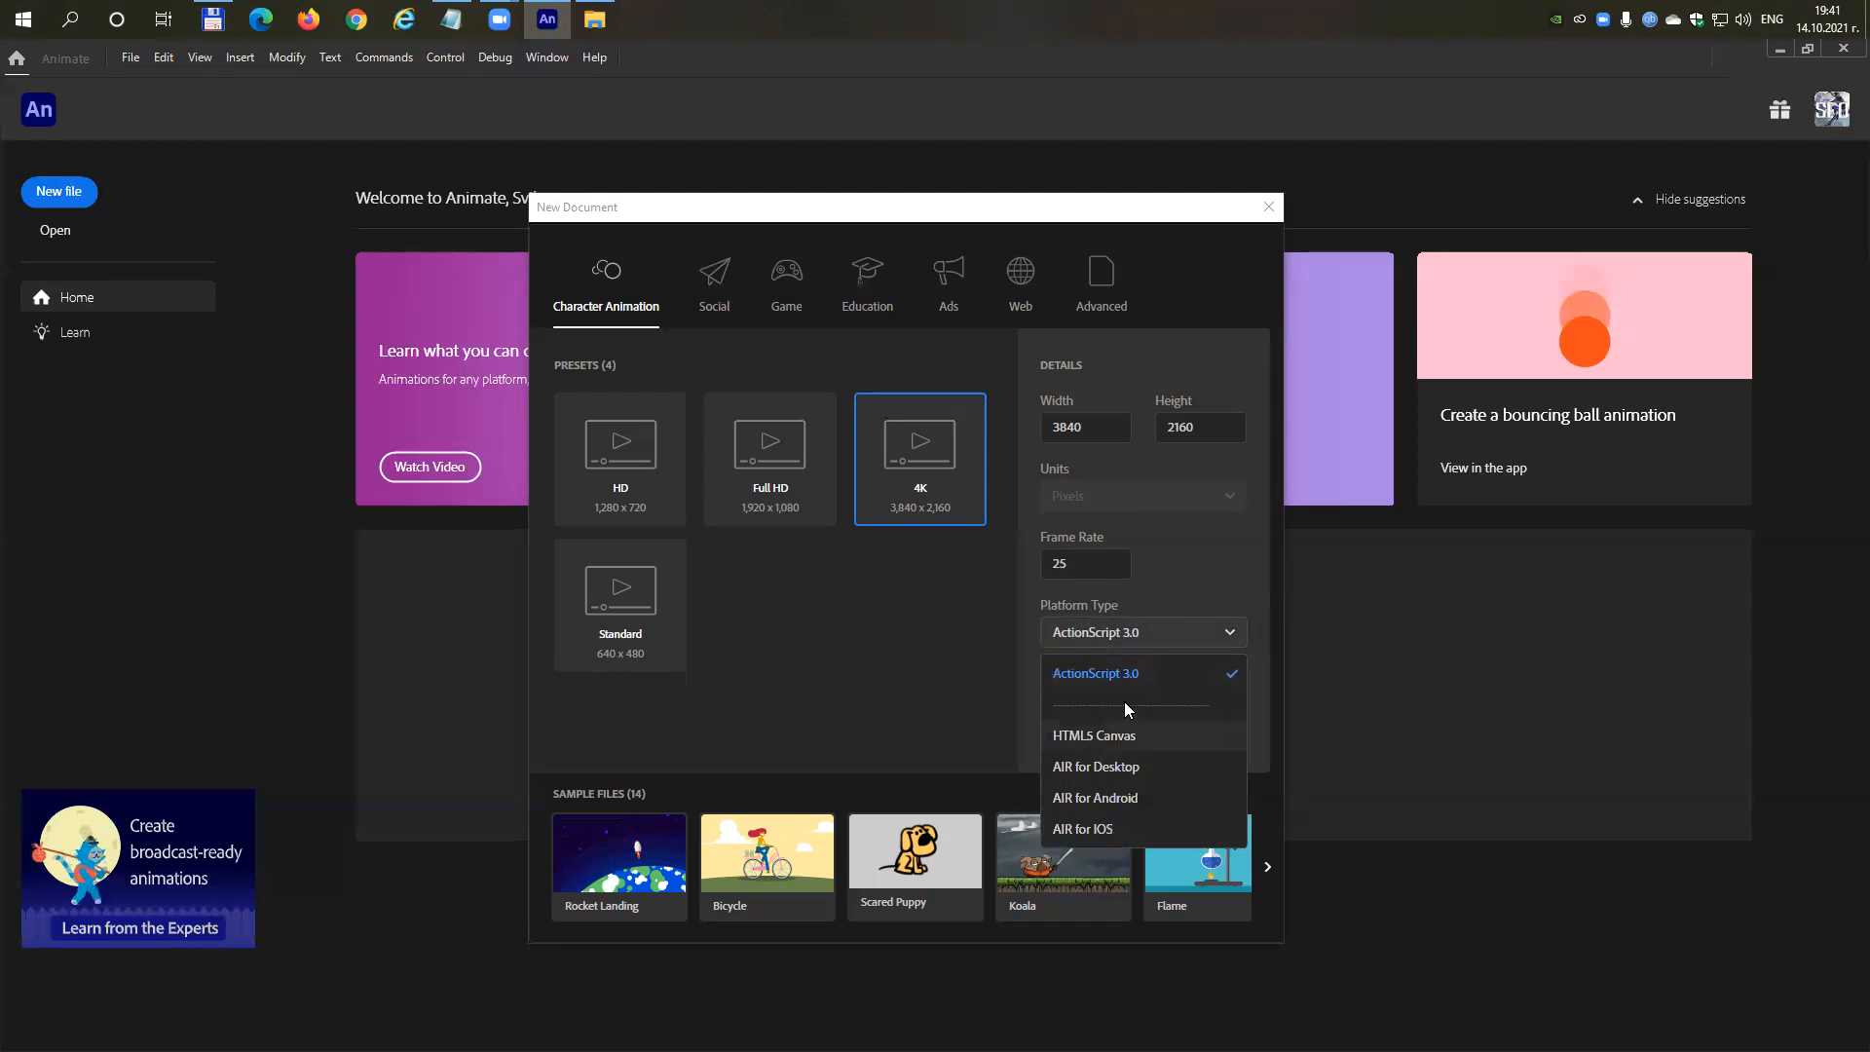
left_click(1164, 577)
left_click(1132, 631)
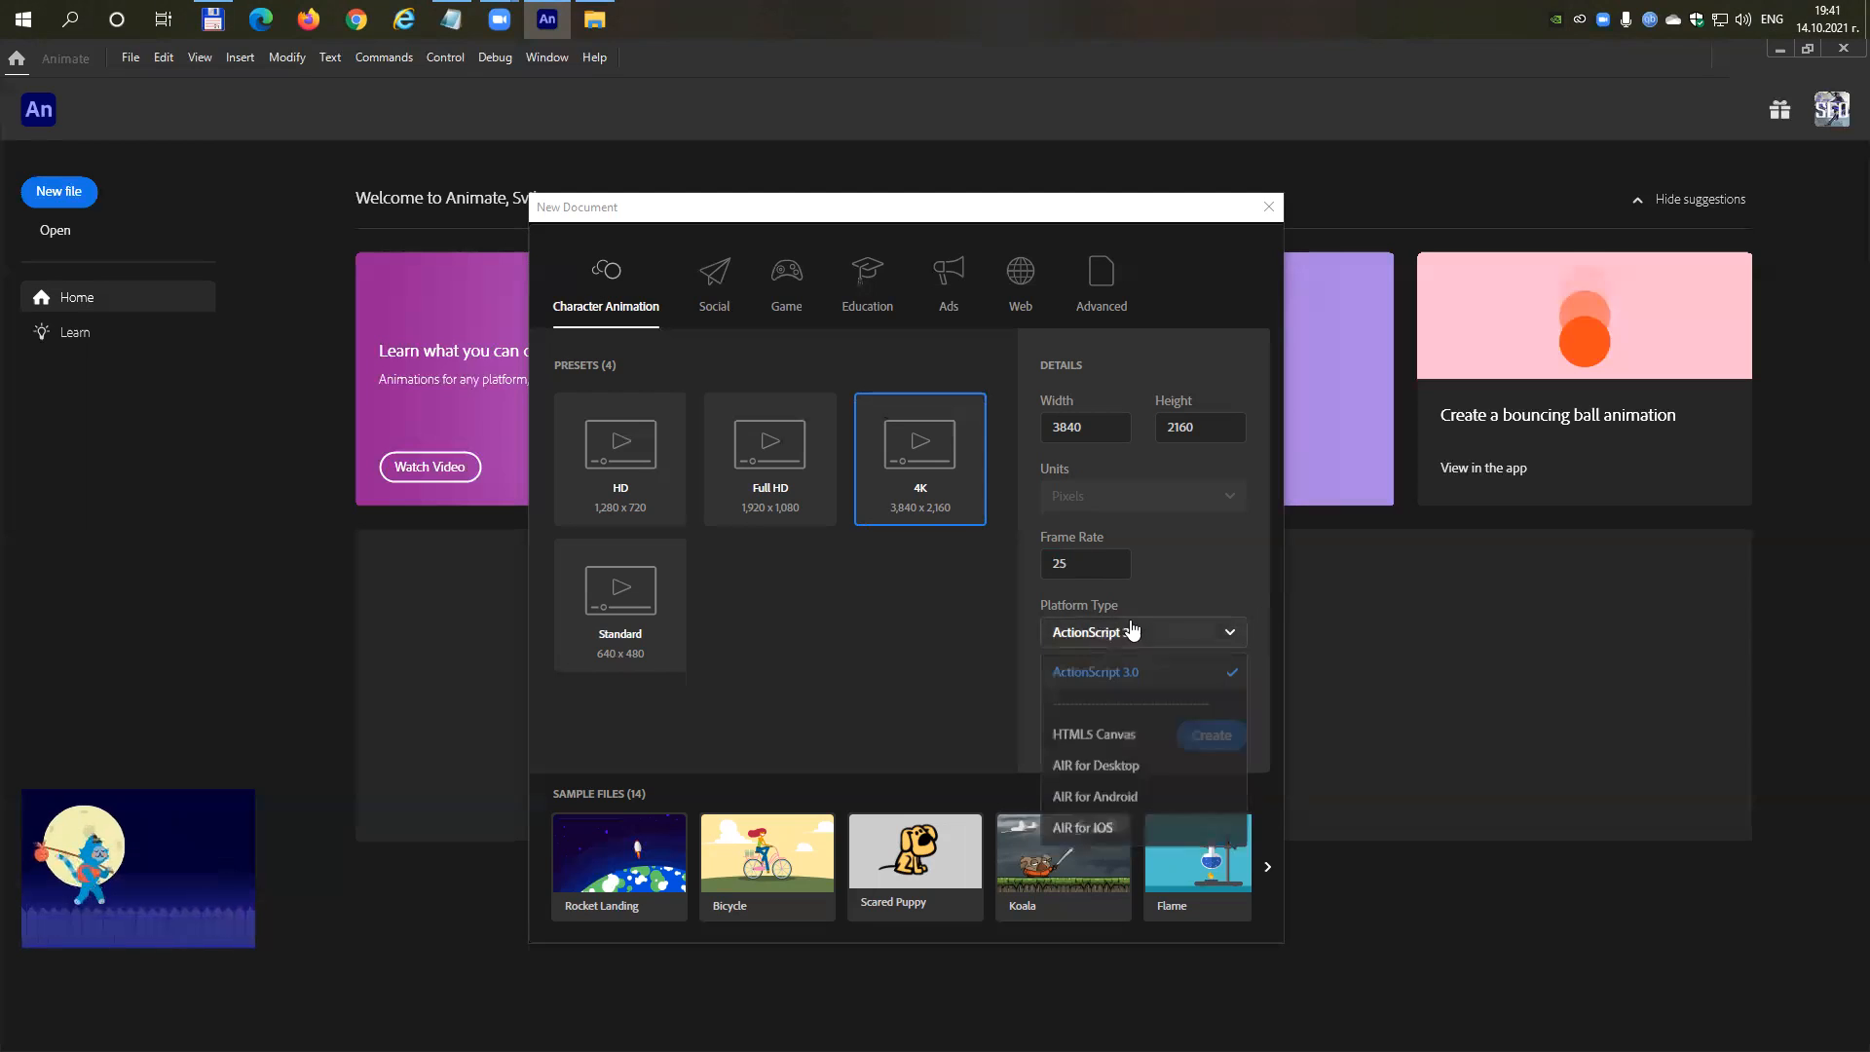
left_click(1211, 571)
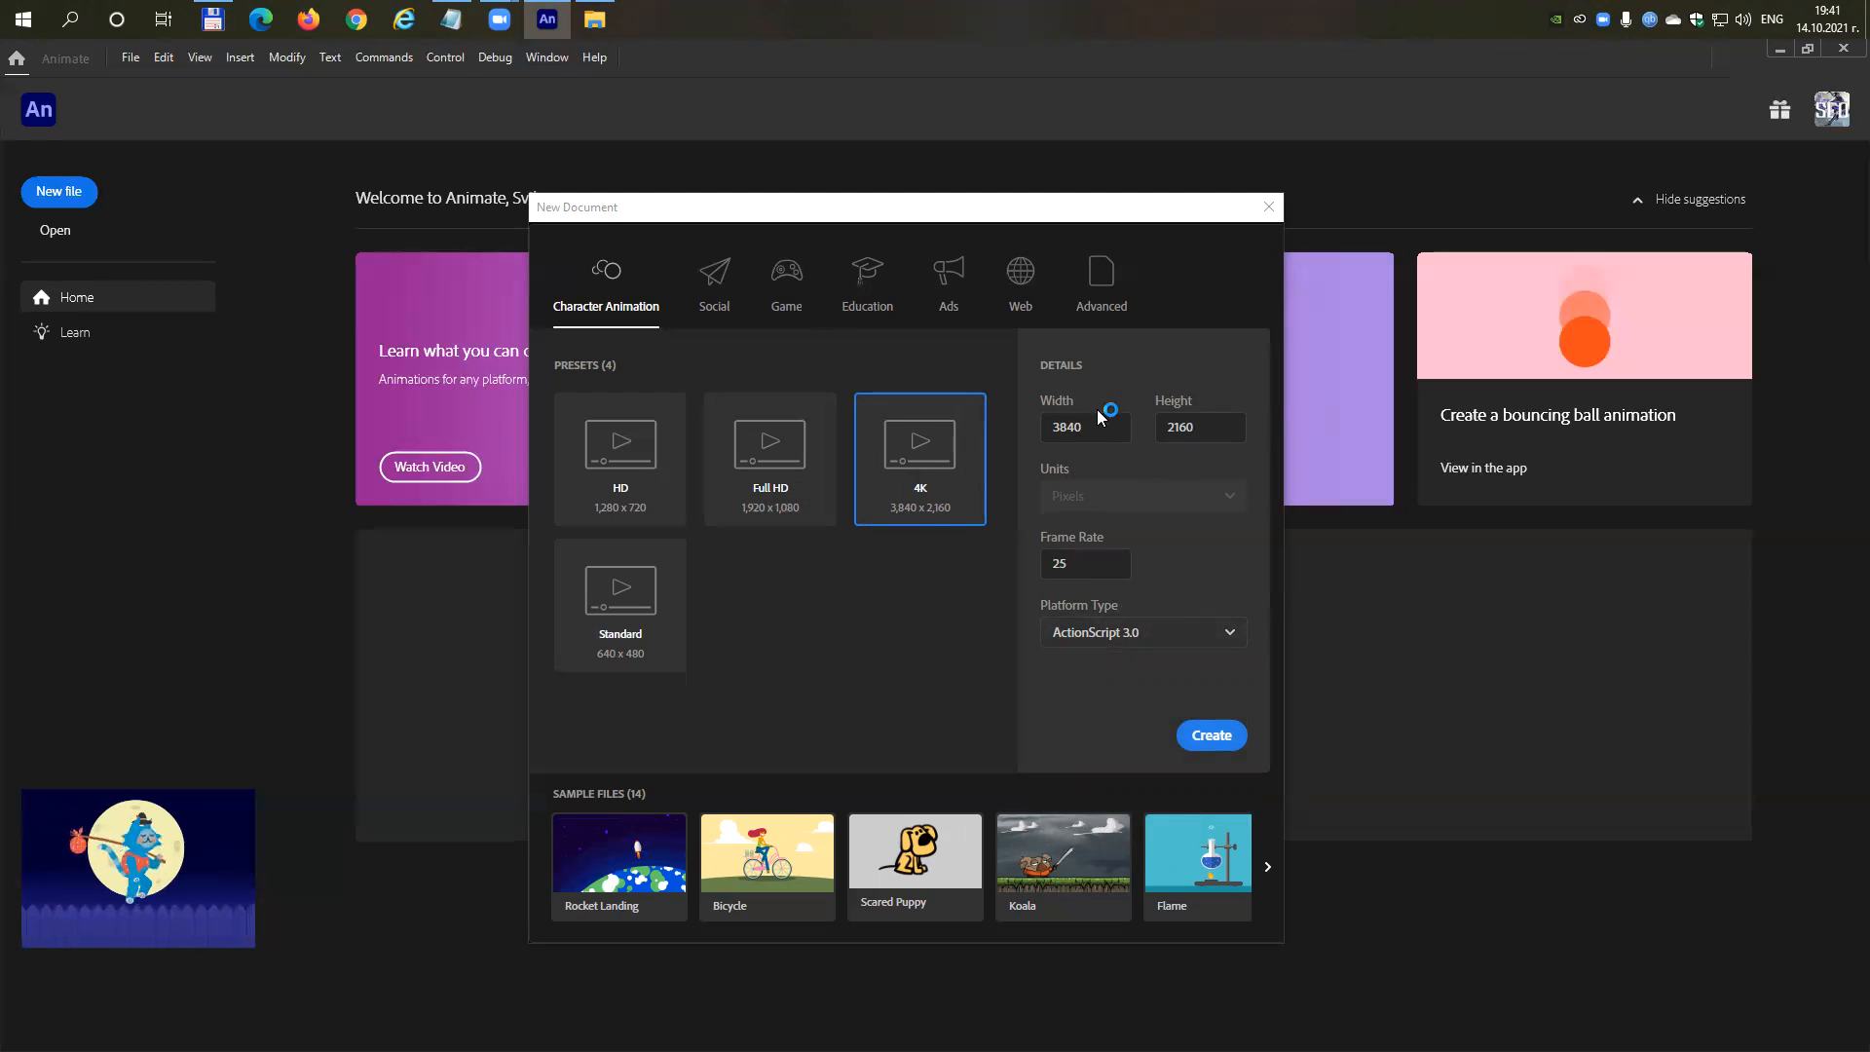
Switch to the Full HD preset, return to 4K, and set the frame rate to 25 again.
left_click(773, 472)
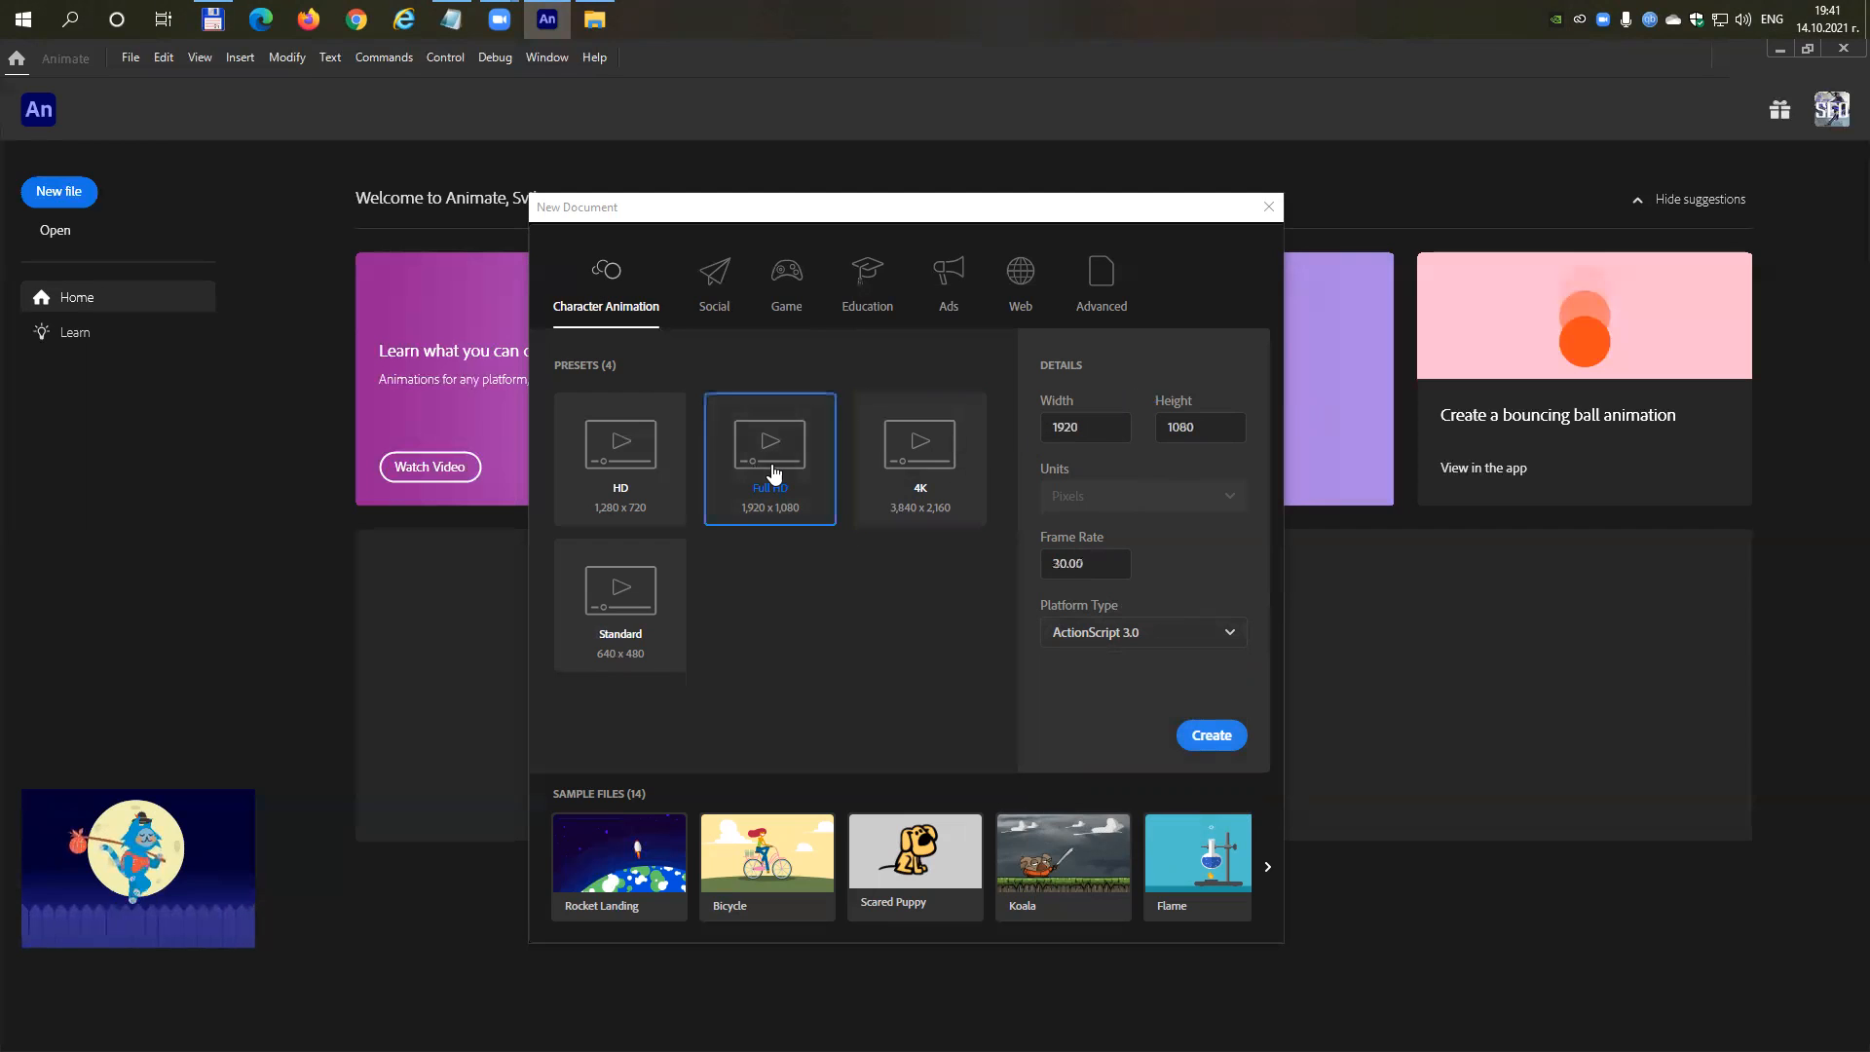
left_click(971, 459)
double_click(1080, 563)
type("25")
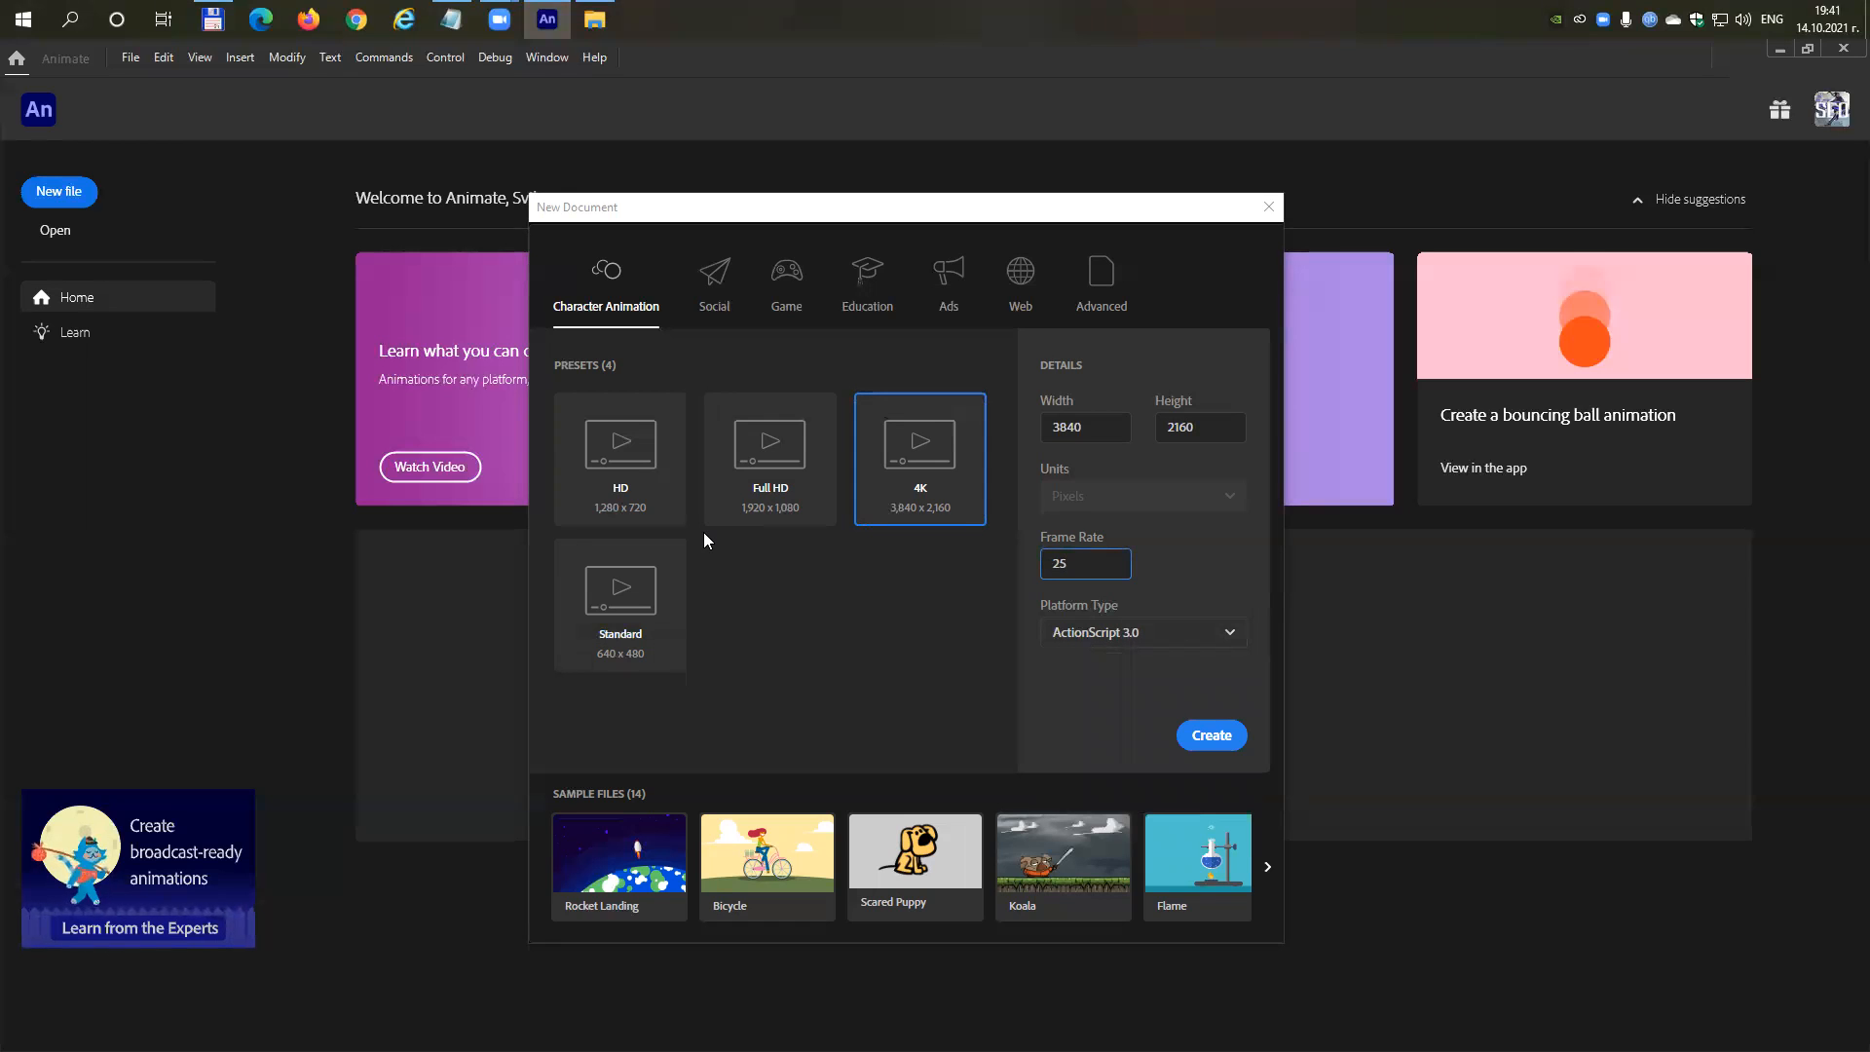
Try the advanced HTML5 Canvas platform with a document width of 3840 and height of 2160.
left_click(1111, 292)
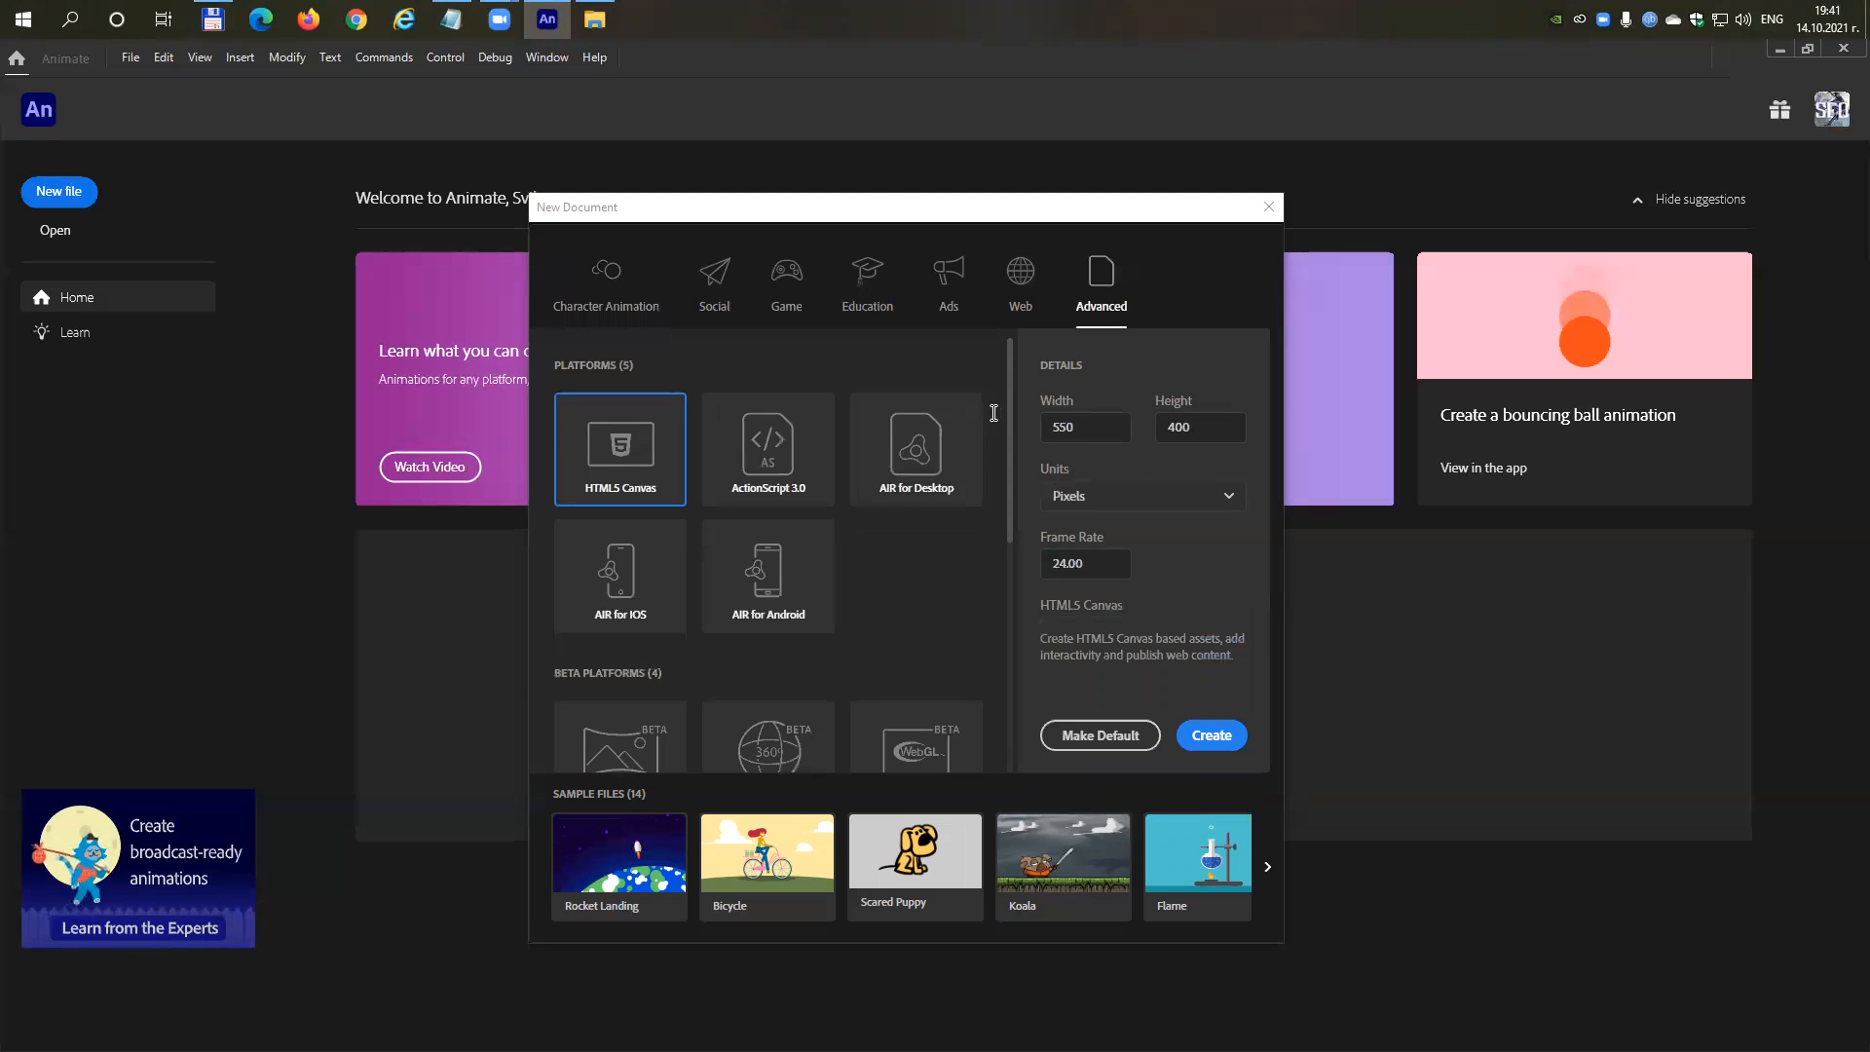
left_click(1075, 437)
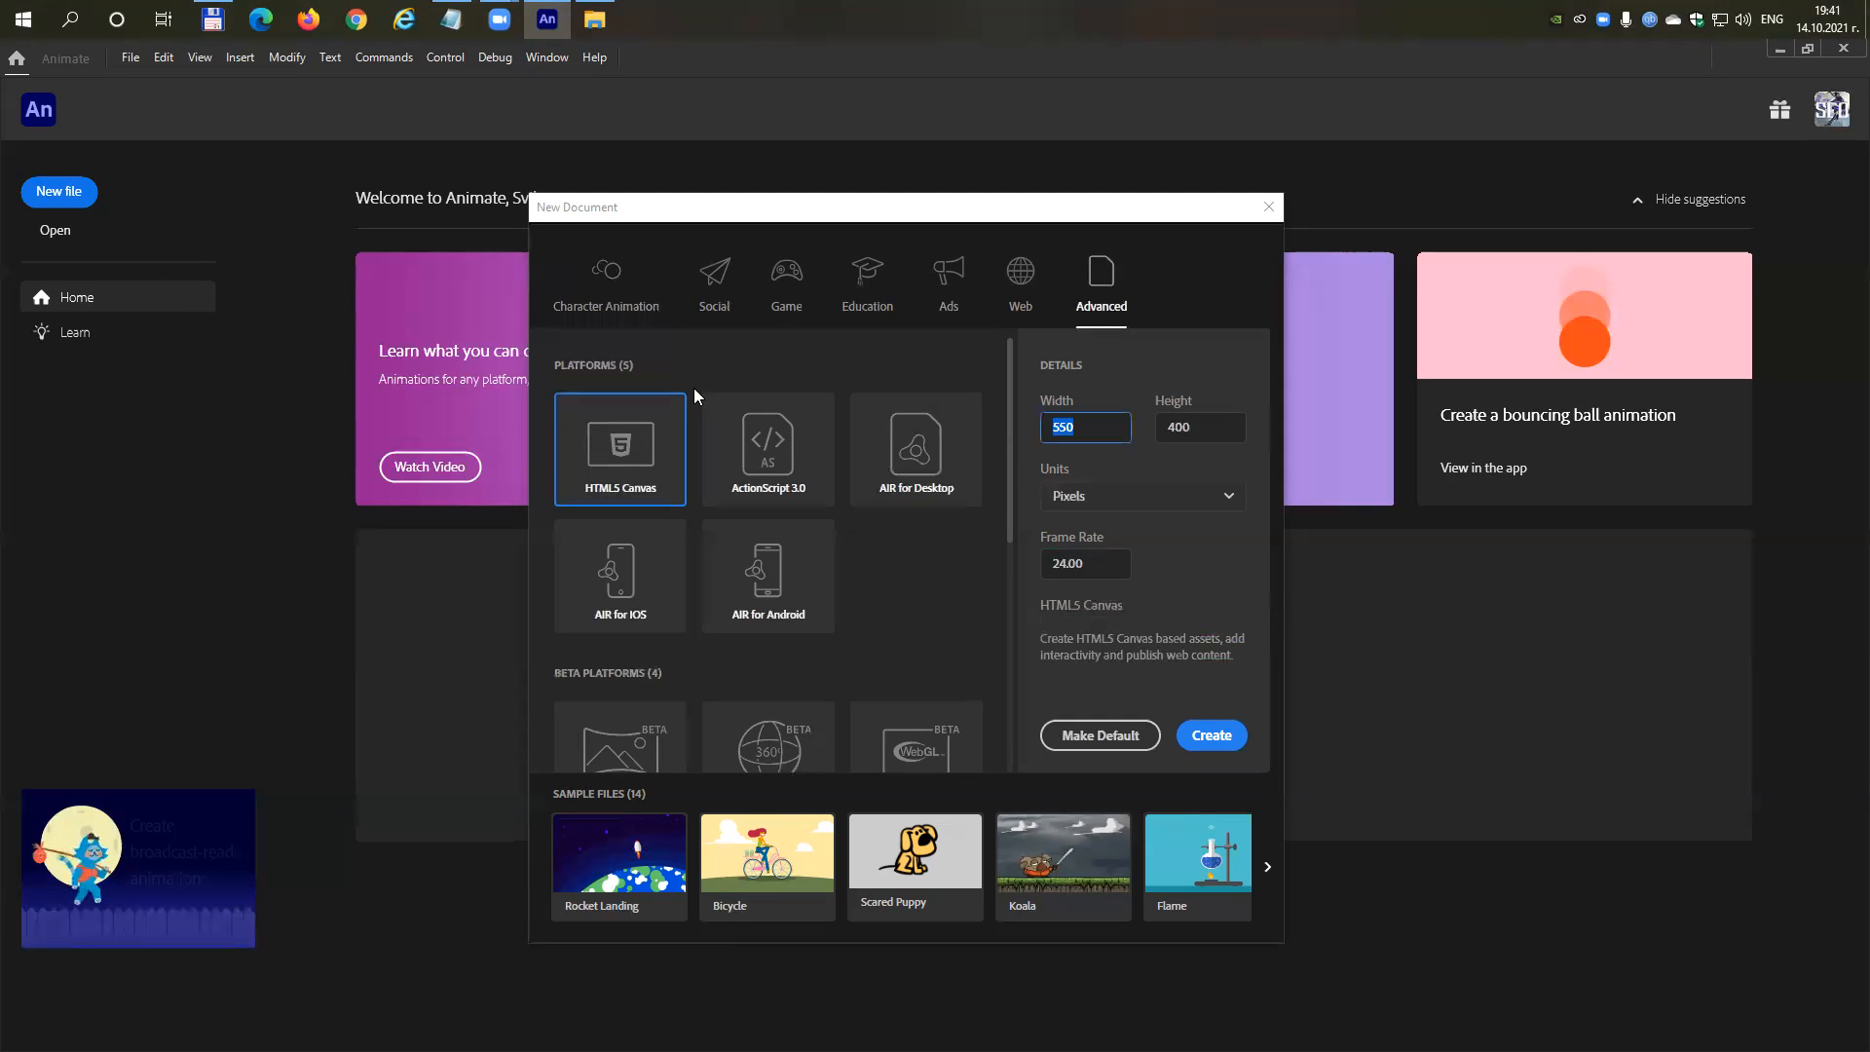
type("1920")
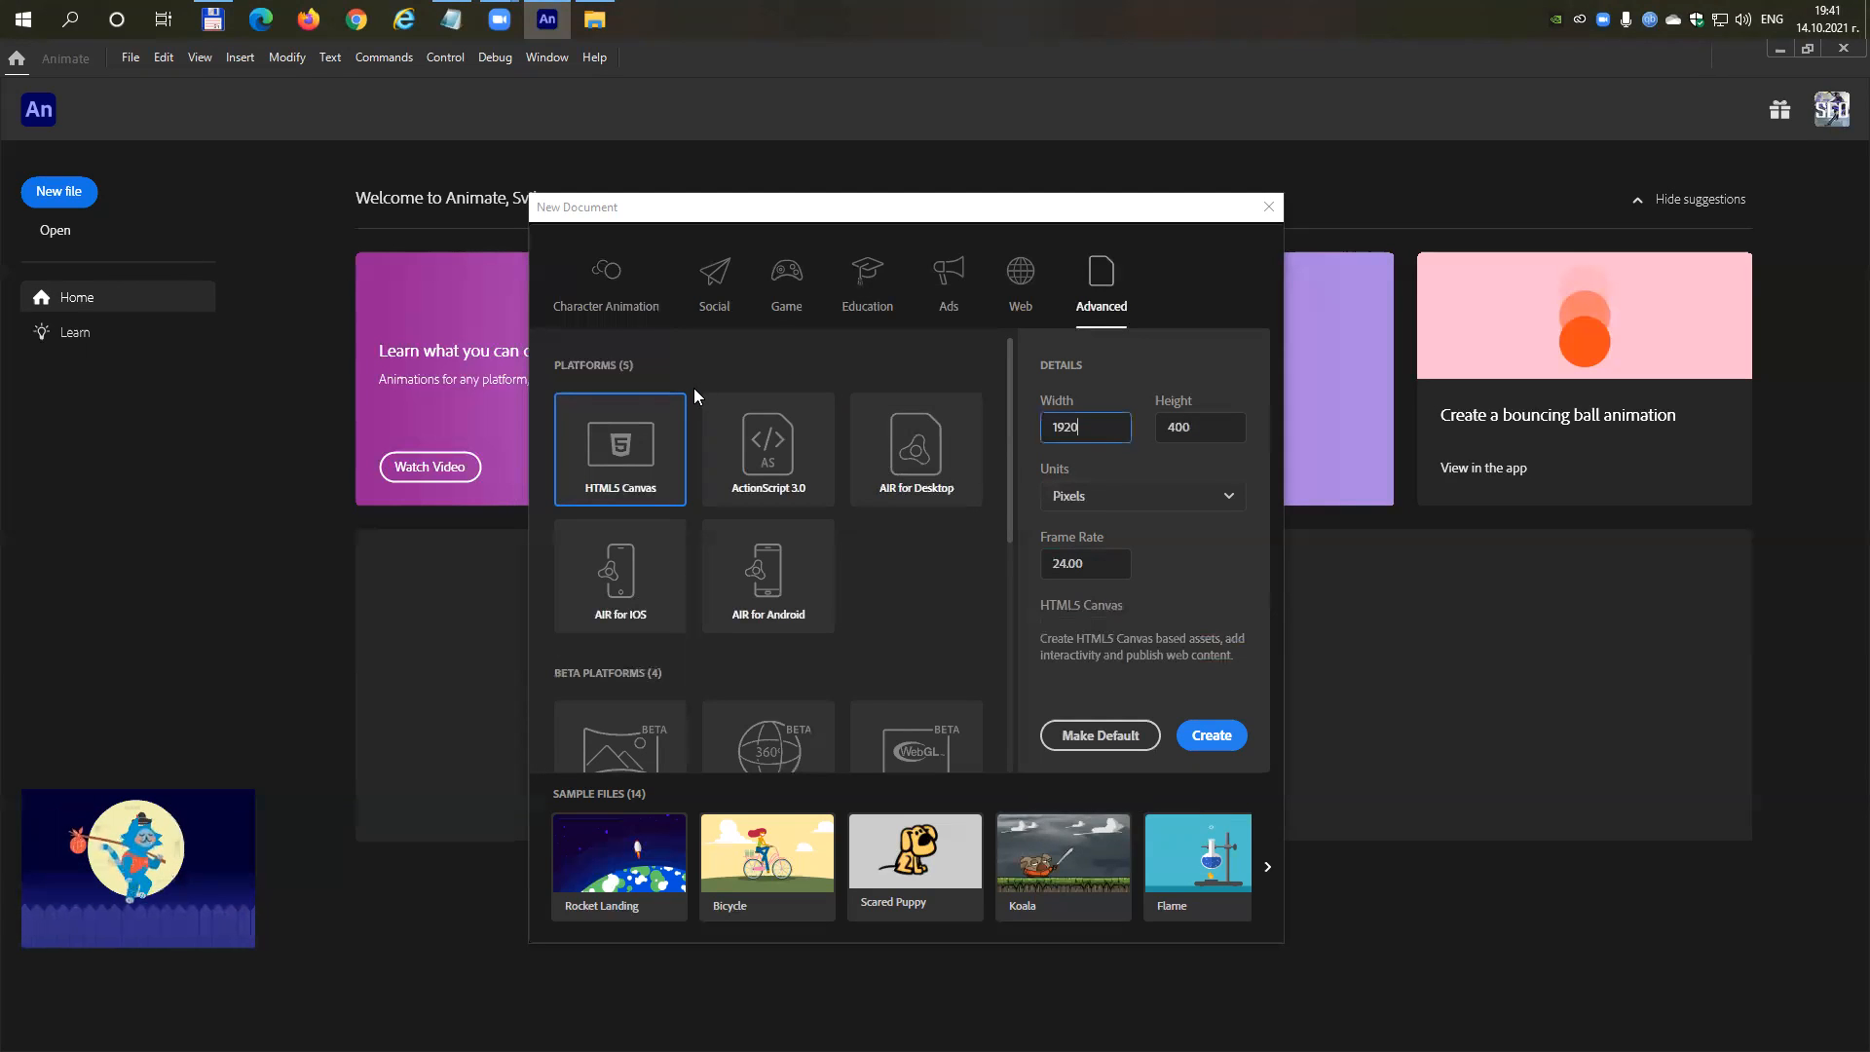
key("ctrl+a")
key("Home")
key("ctrl+a")
type("38")
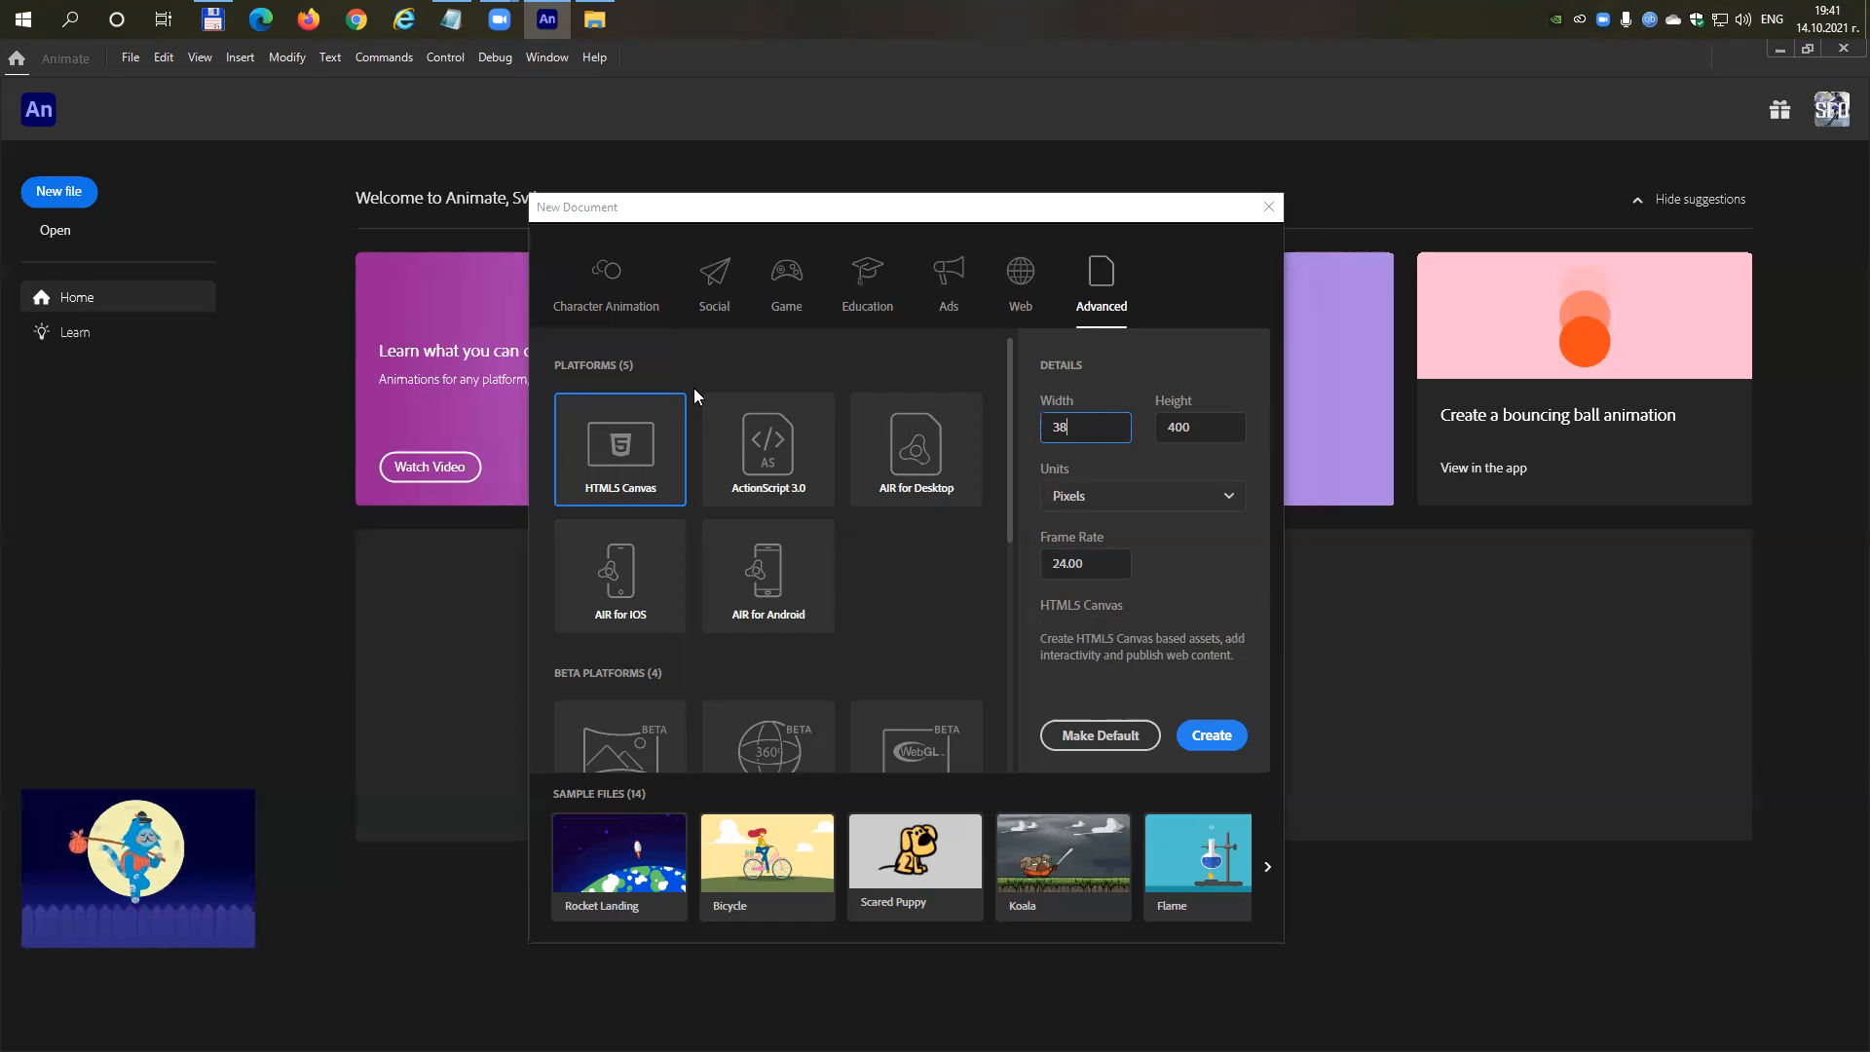
type("40")
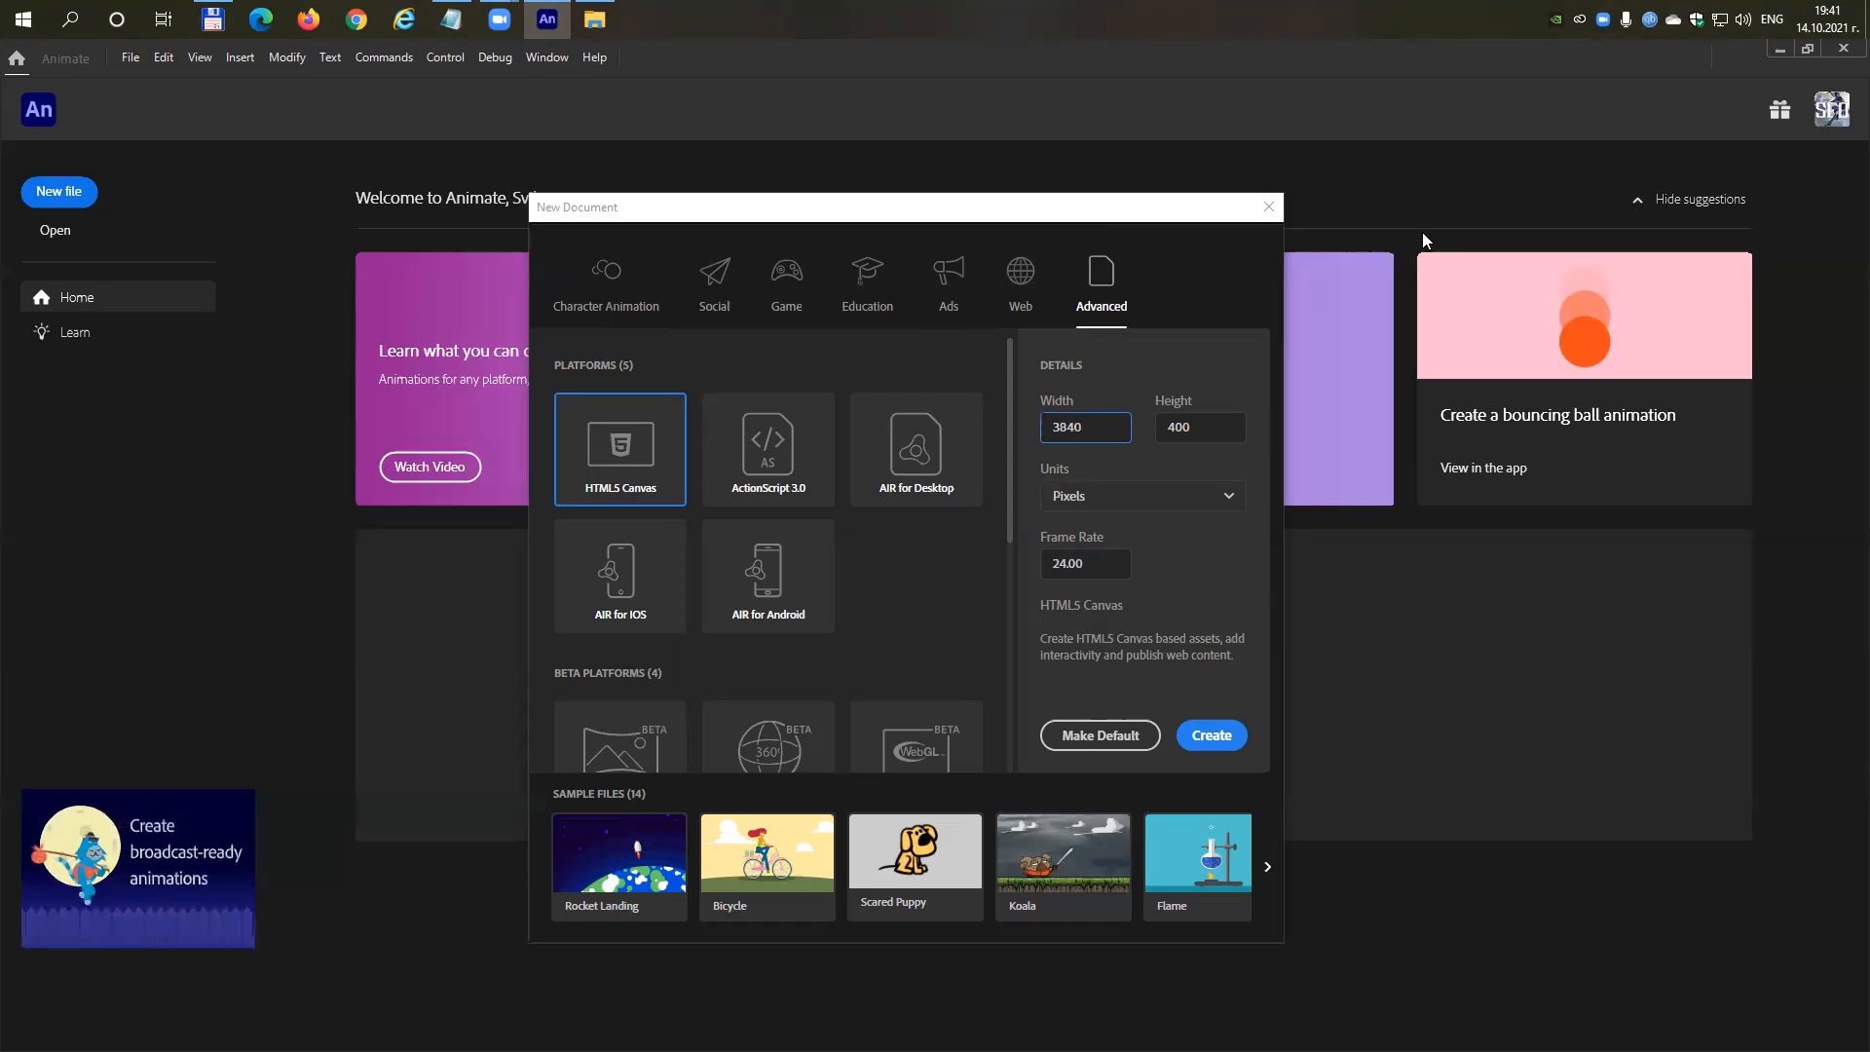
left_click(1212, 426)
type("2160")
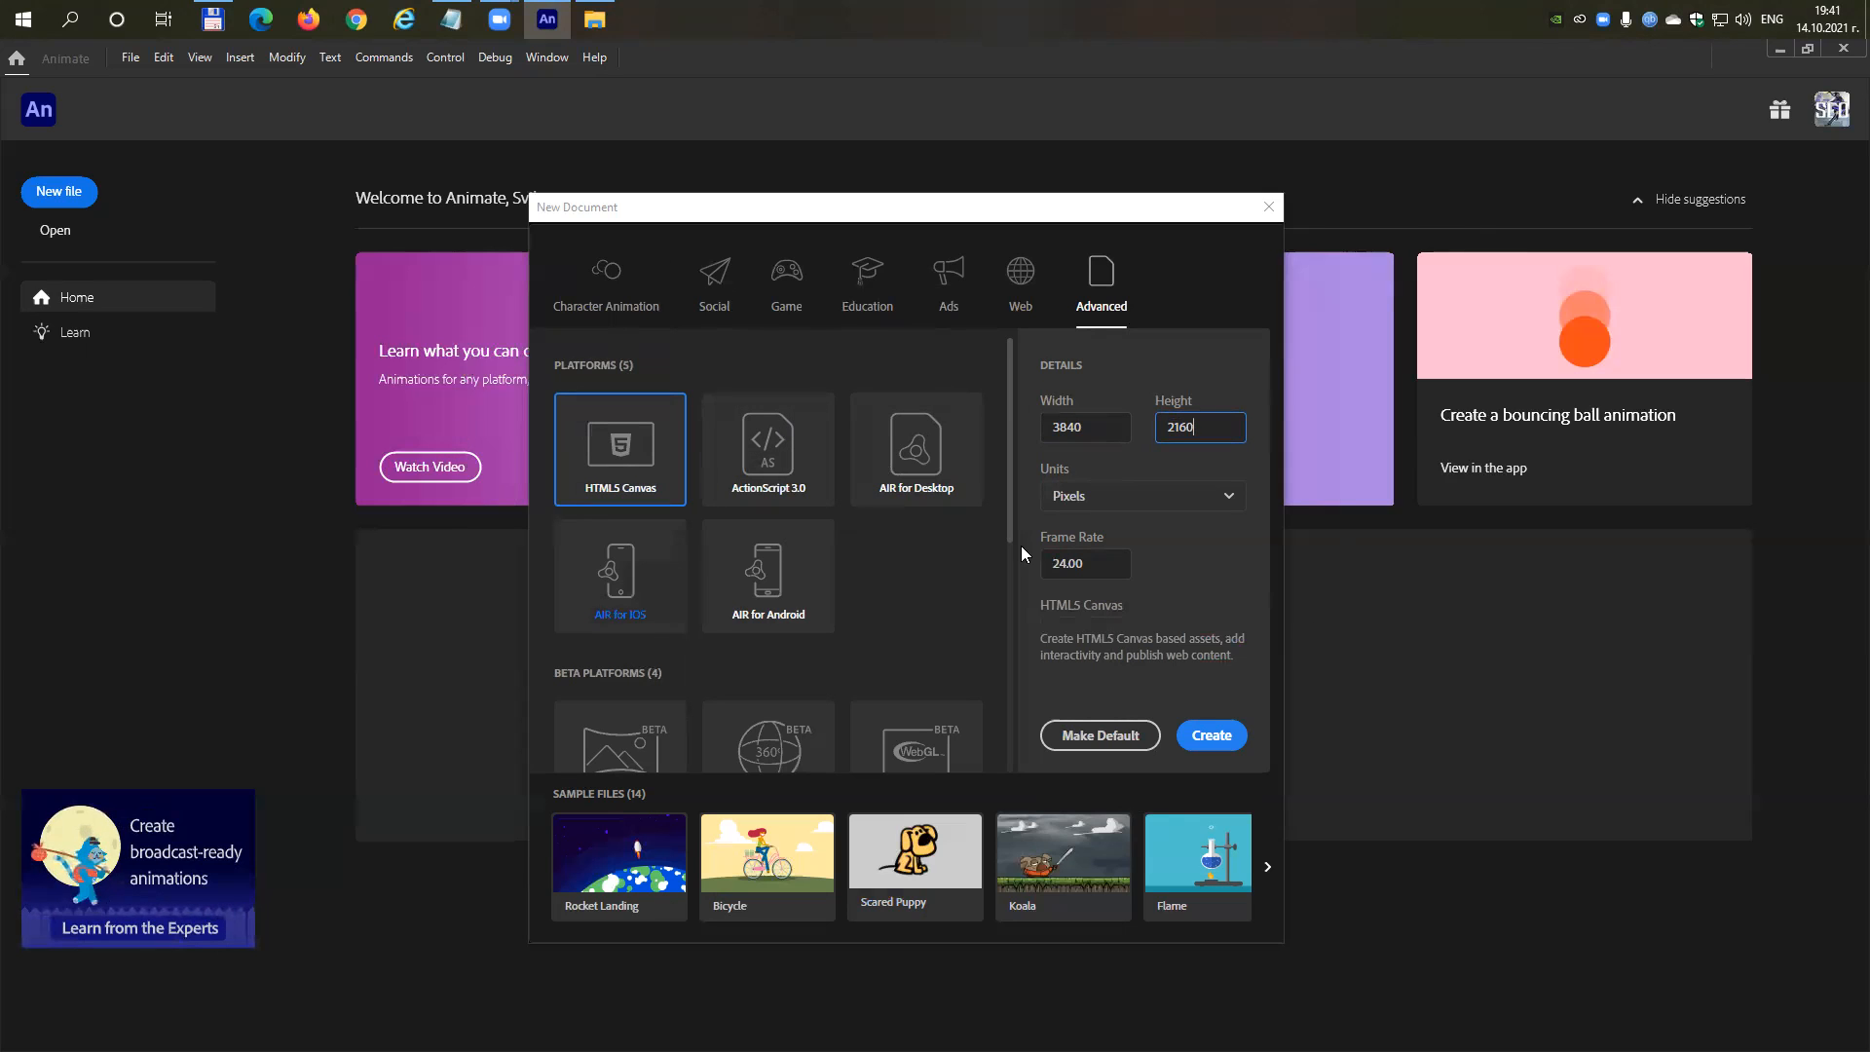
Check the available units, keep pixels, and set the HTML5 Canvas document's frame rate to 25.
left_click(1128, 495)
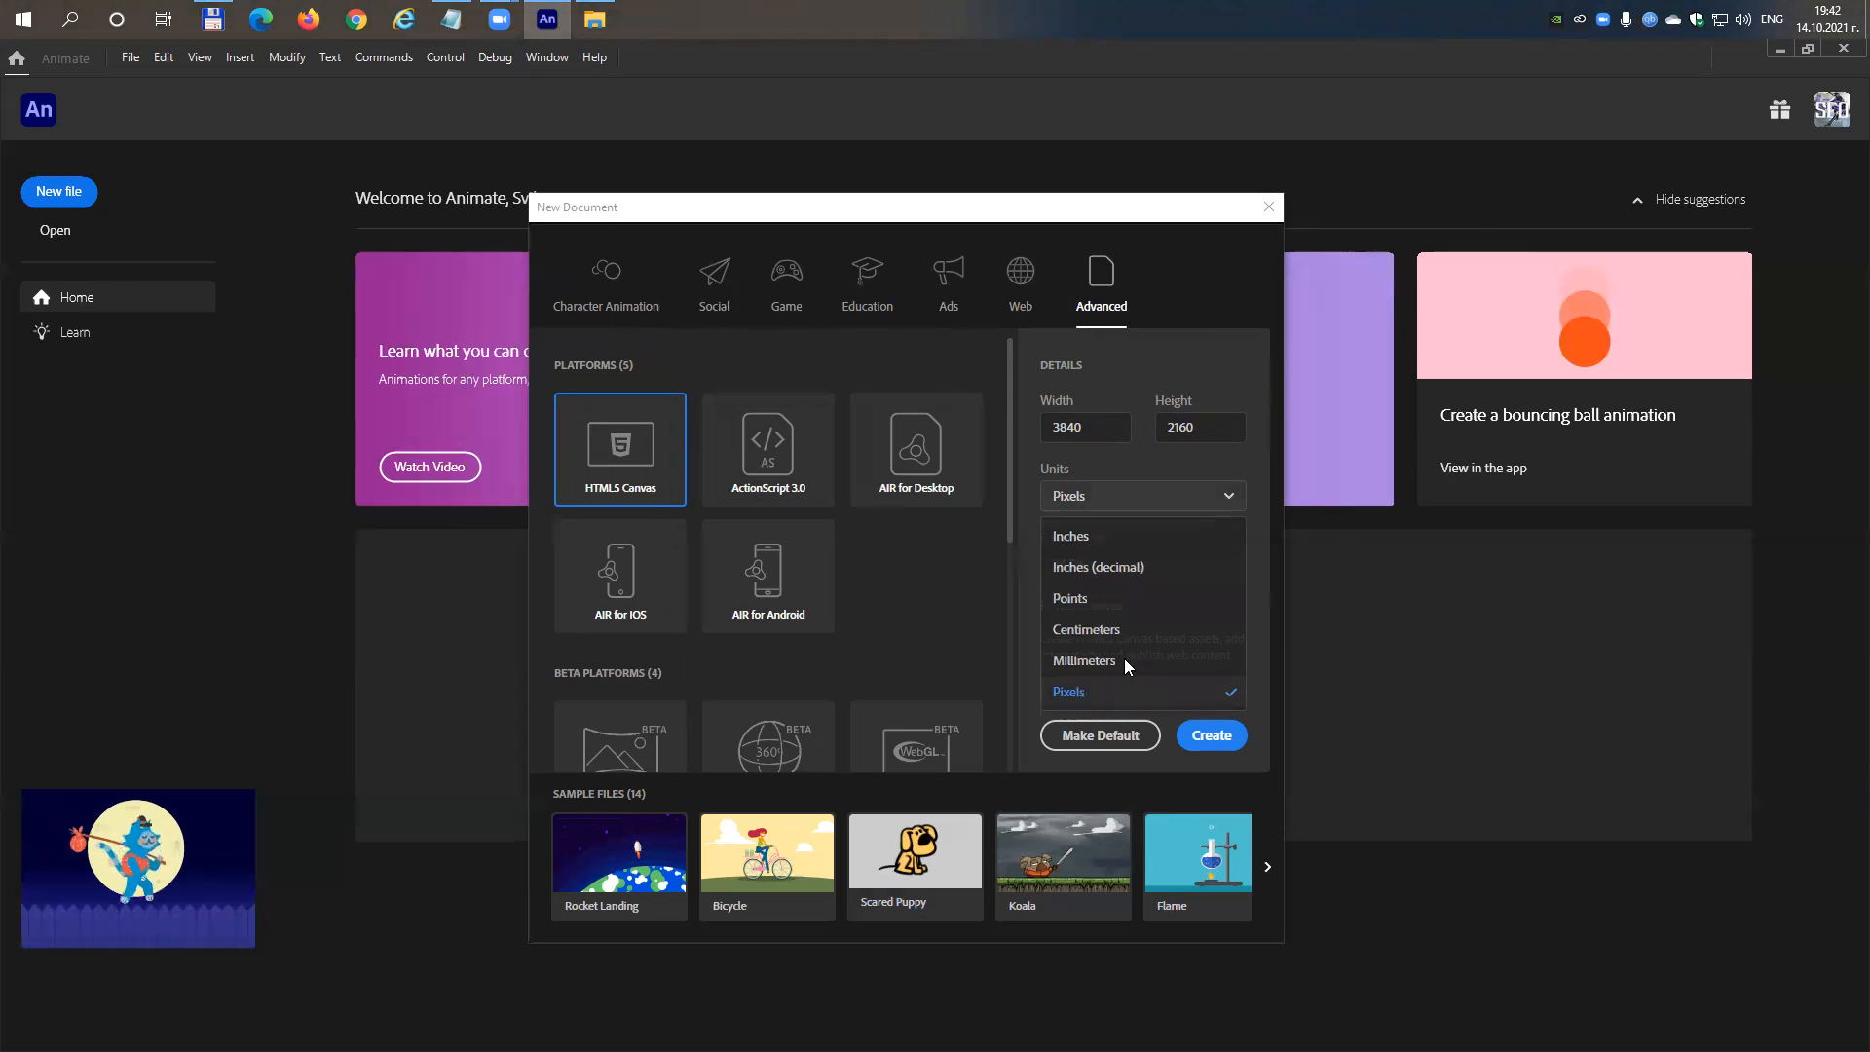
left_click(1071, 497)
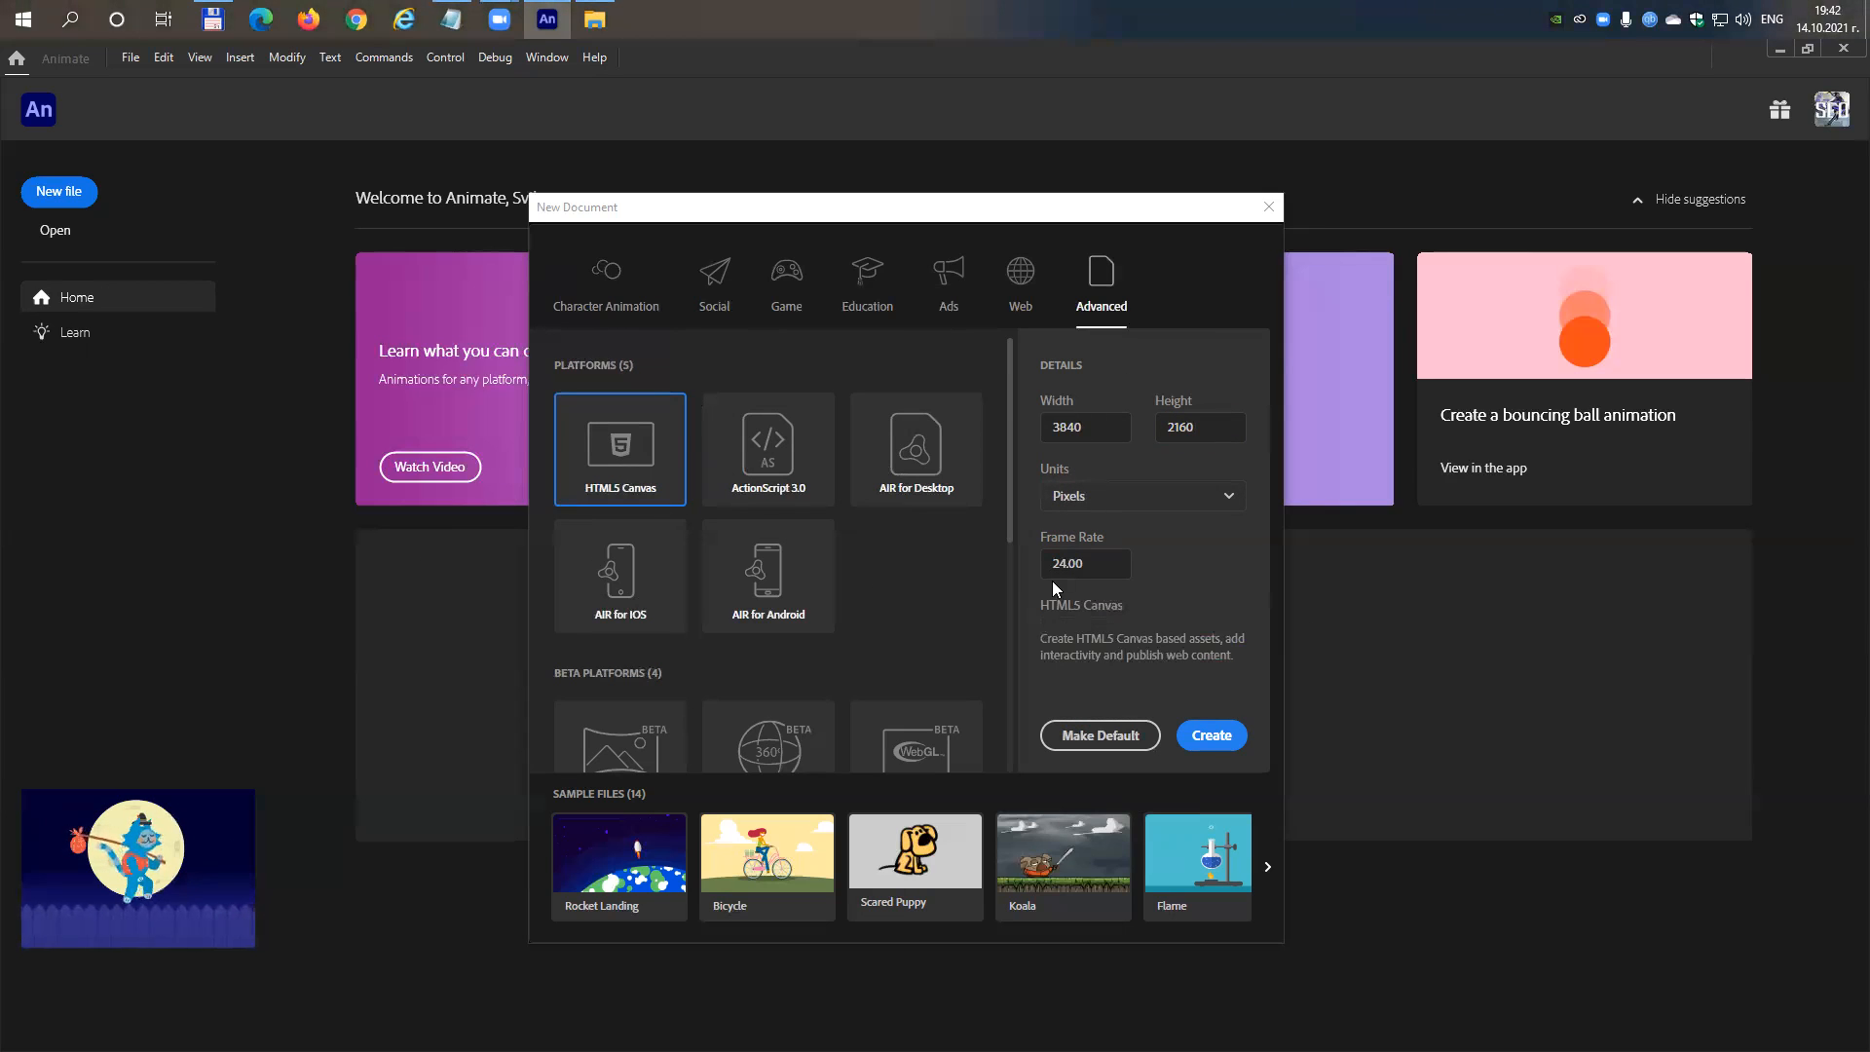
left_click_drag(1098, 556, 530, 550)
type("25")
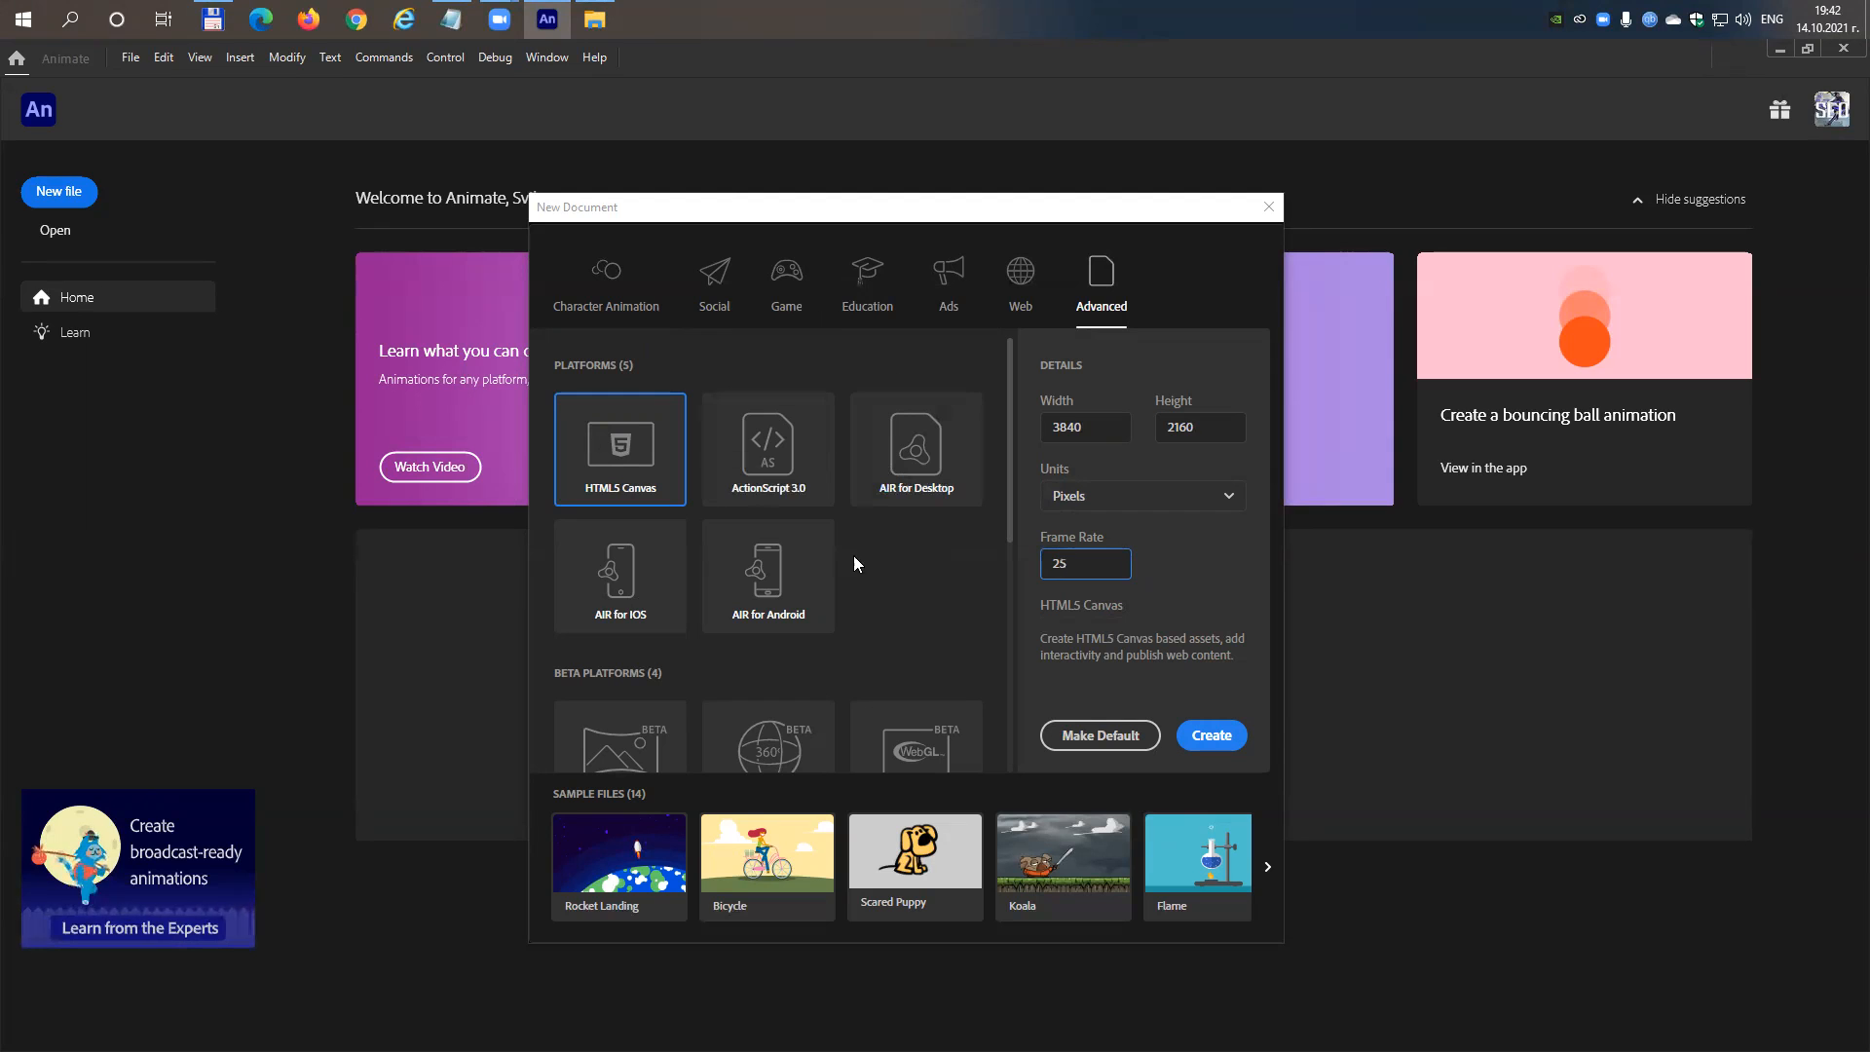
Try the advanced ActionScript 3.0 platform and compare its document details with the character animation presets.
left_click(776, 476)
double_click(1065, 429)
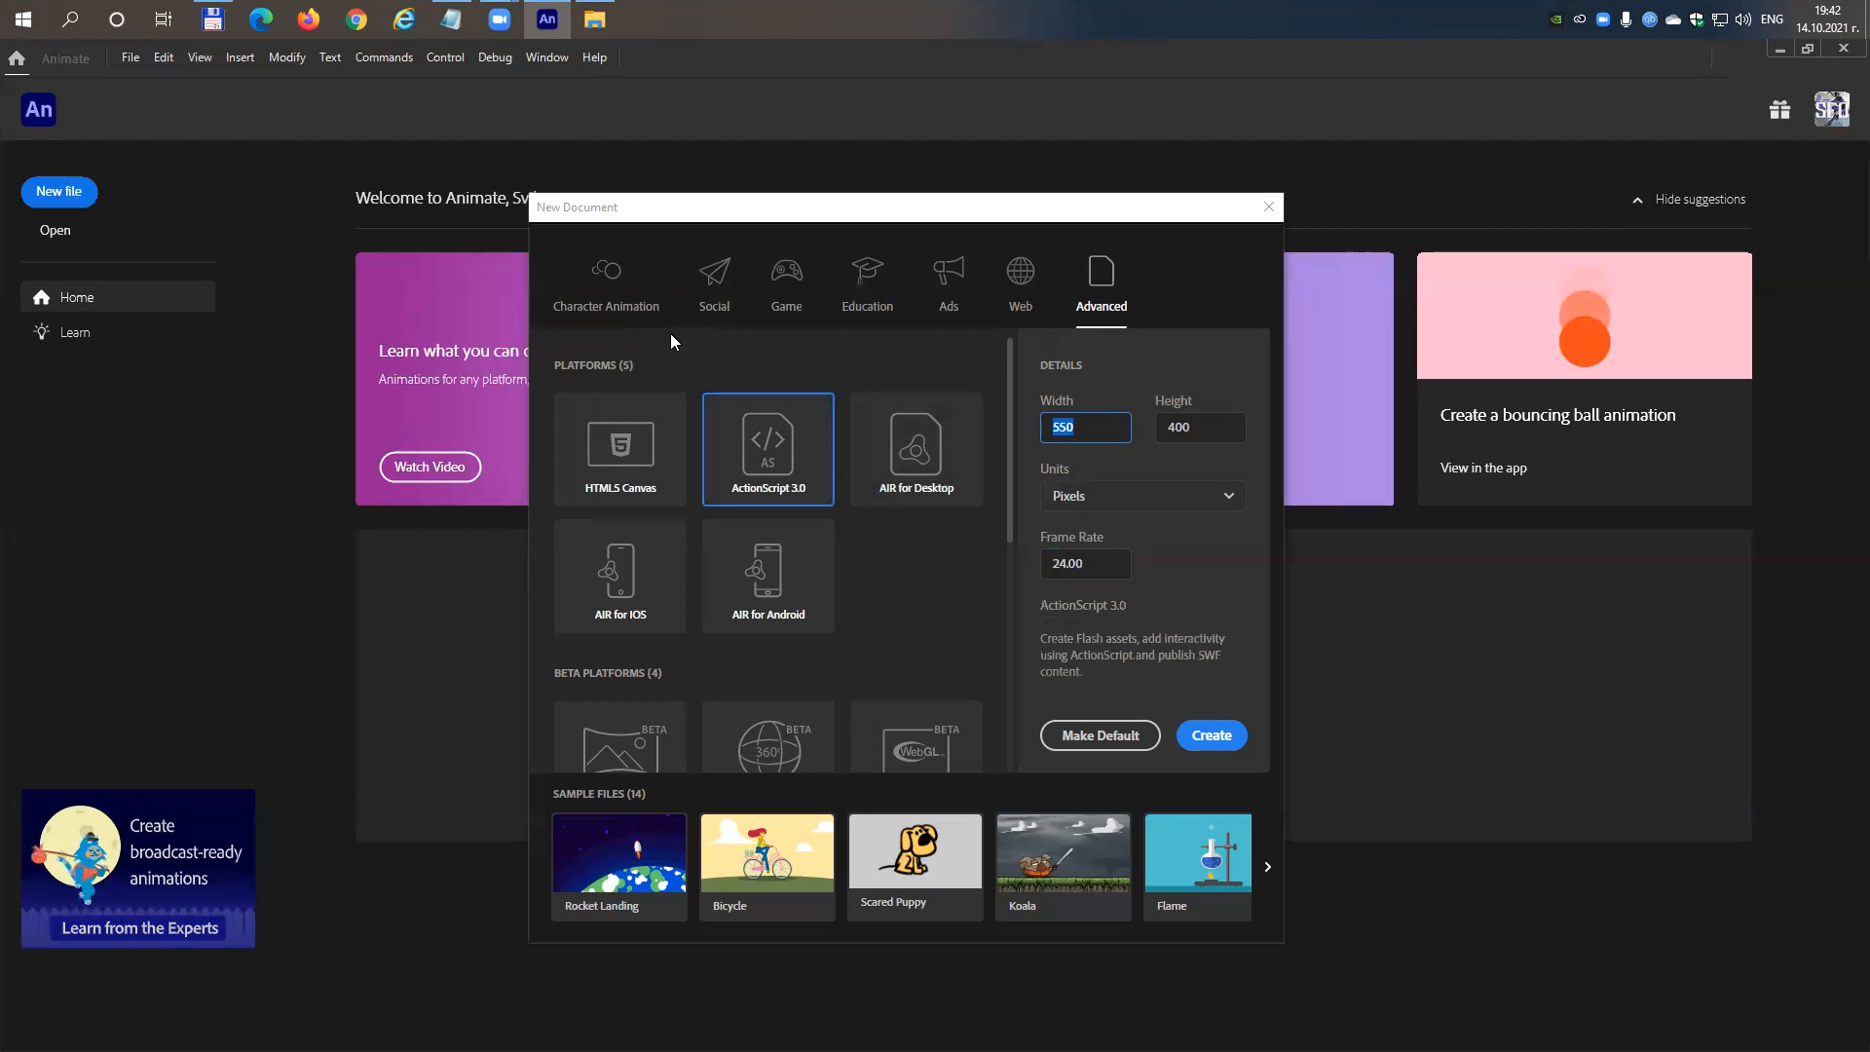
left_click(606, 292)
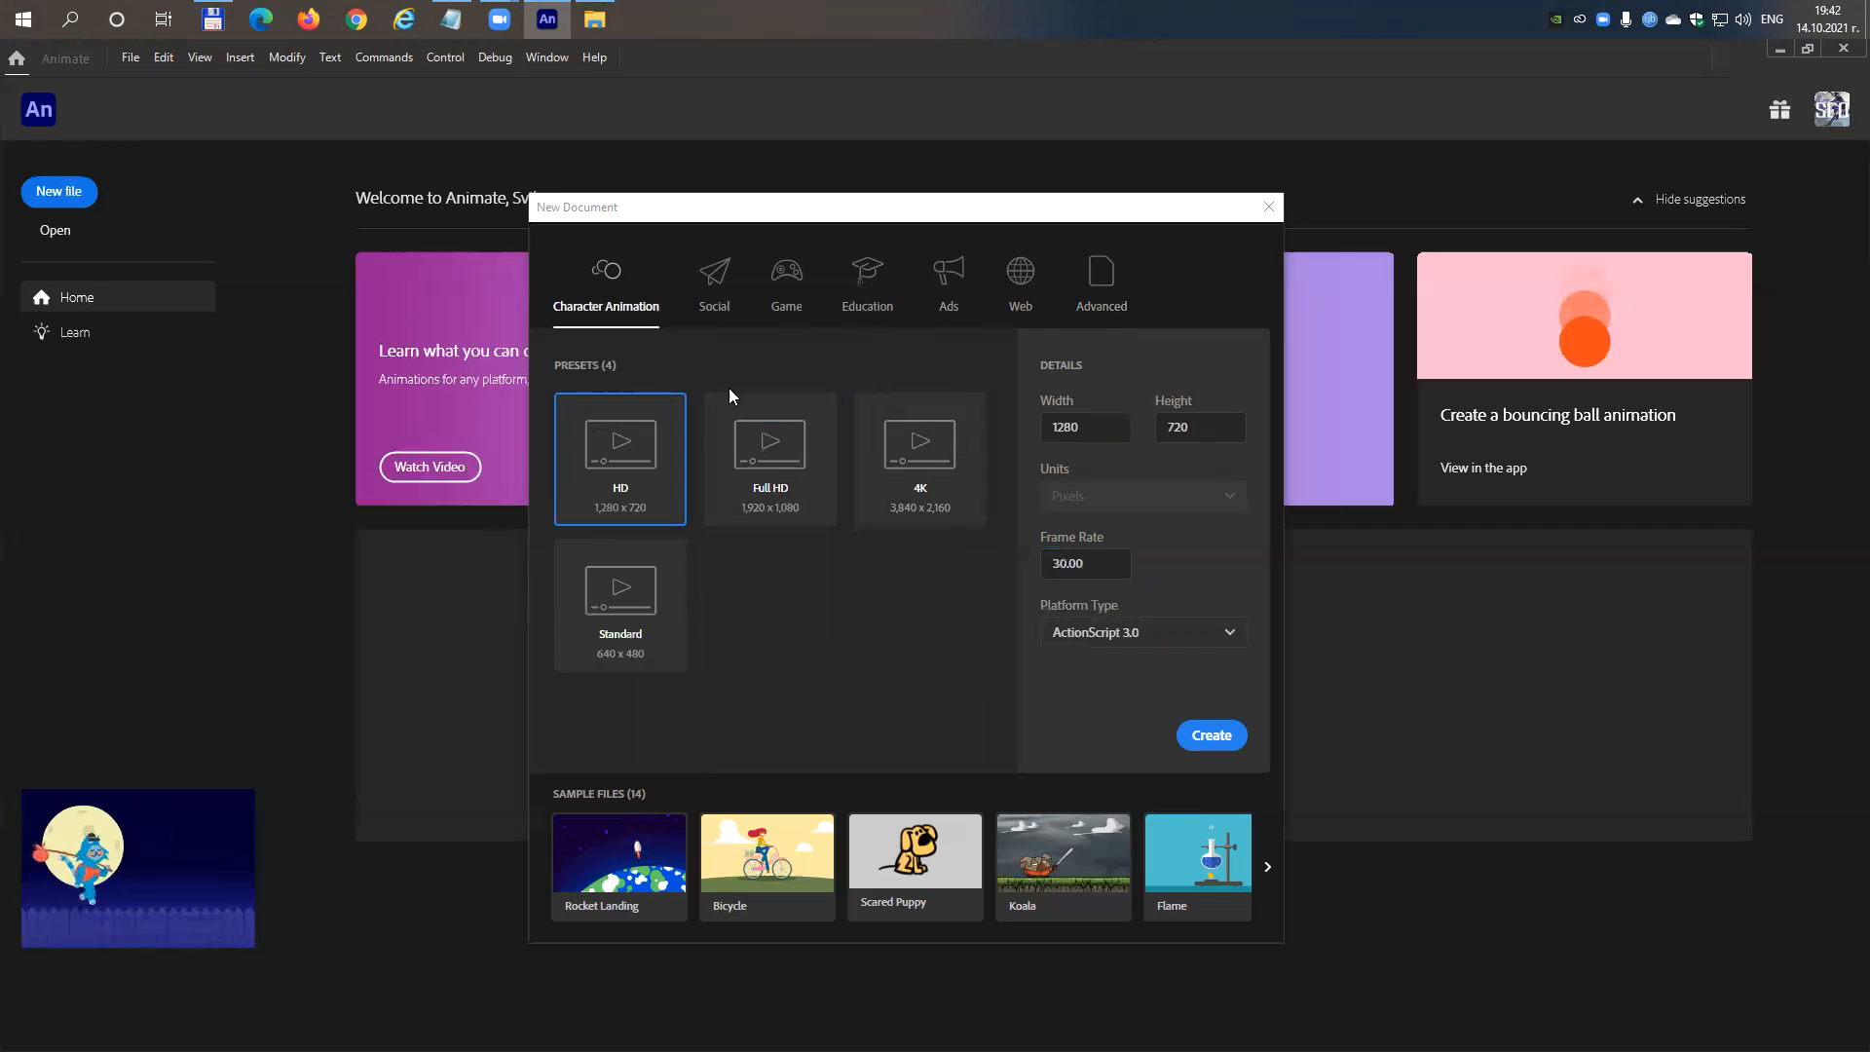
left_click(1101, 283)
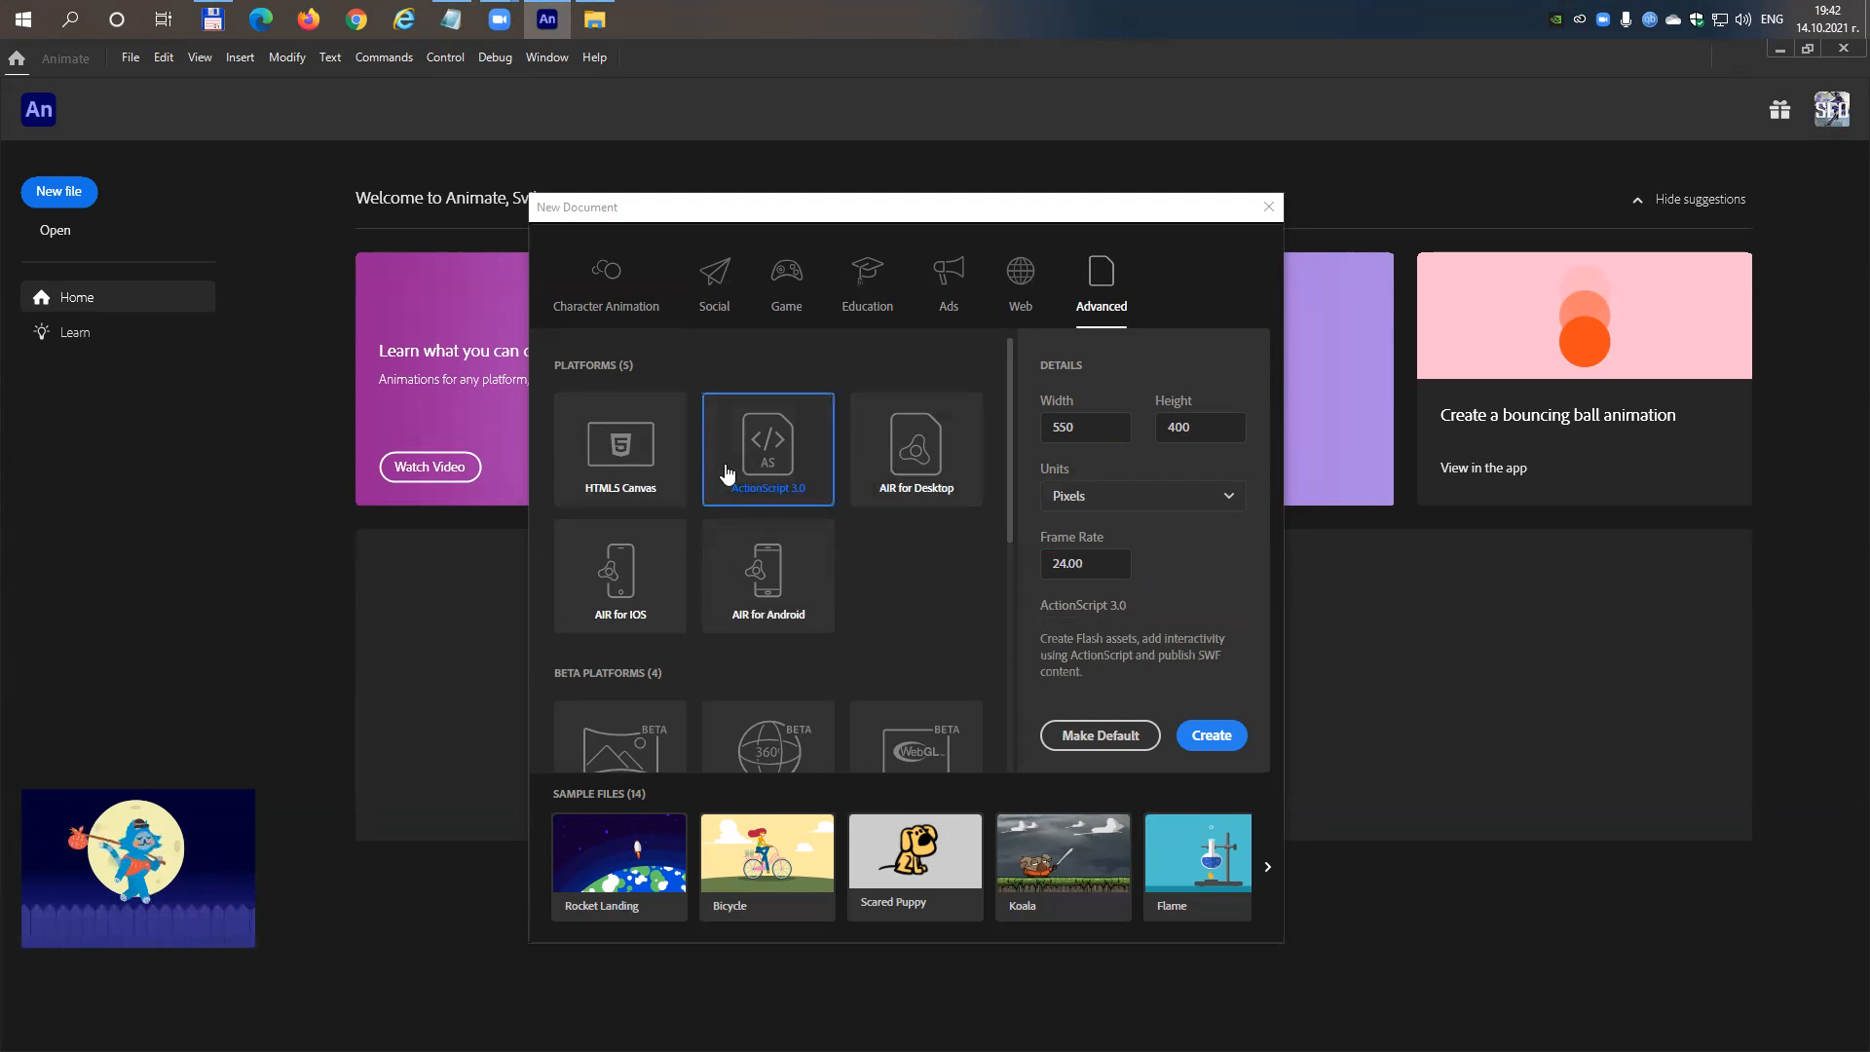
left_click(1061, 427)
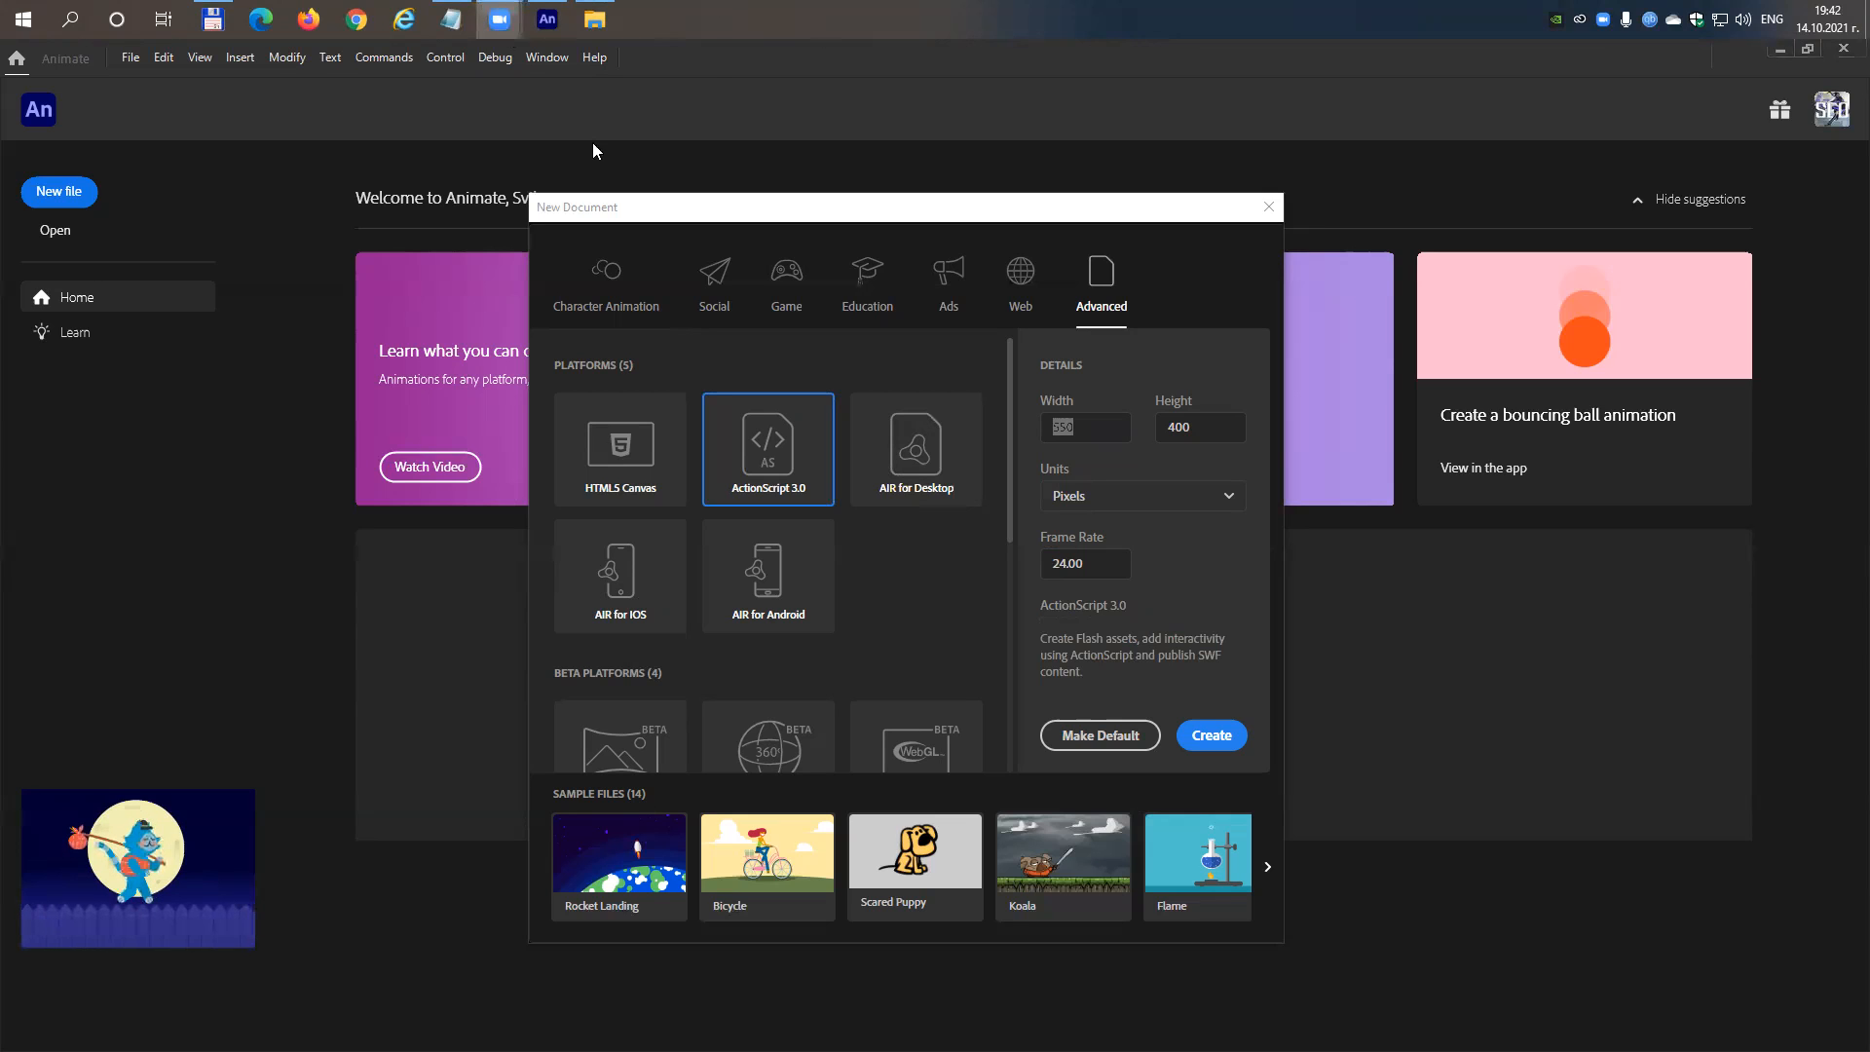
mouse_move(497, 17)
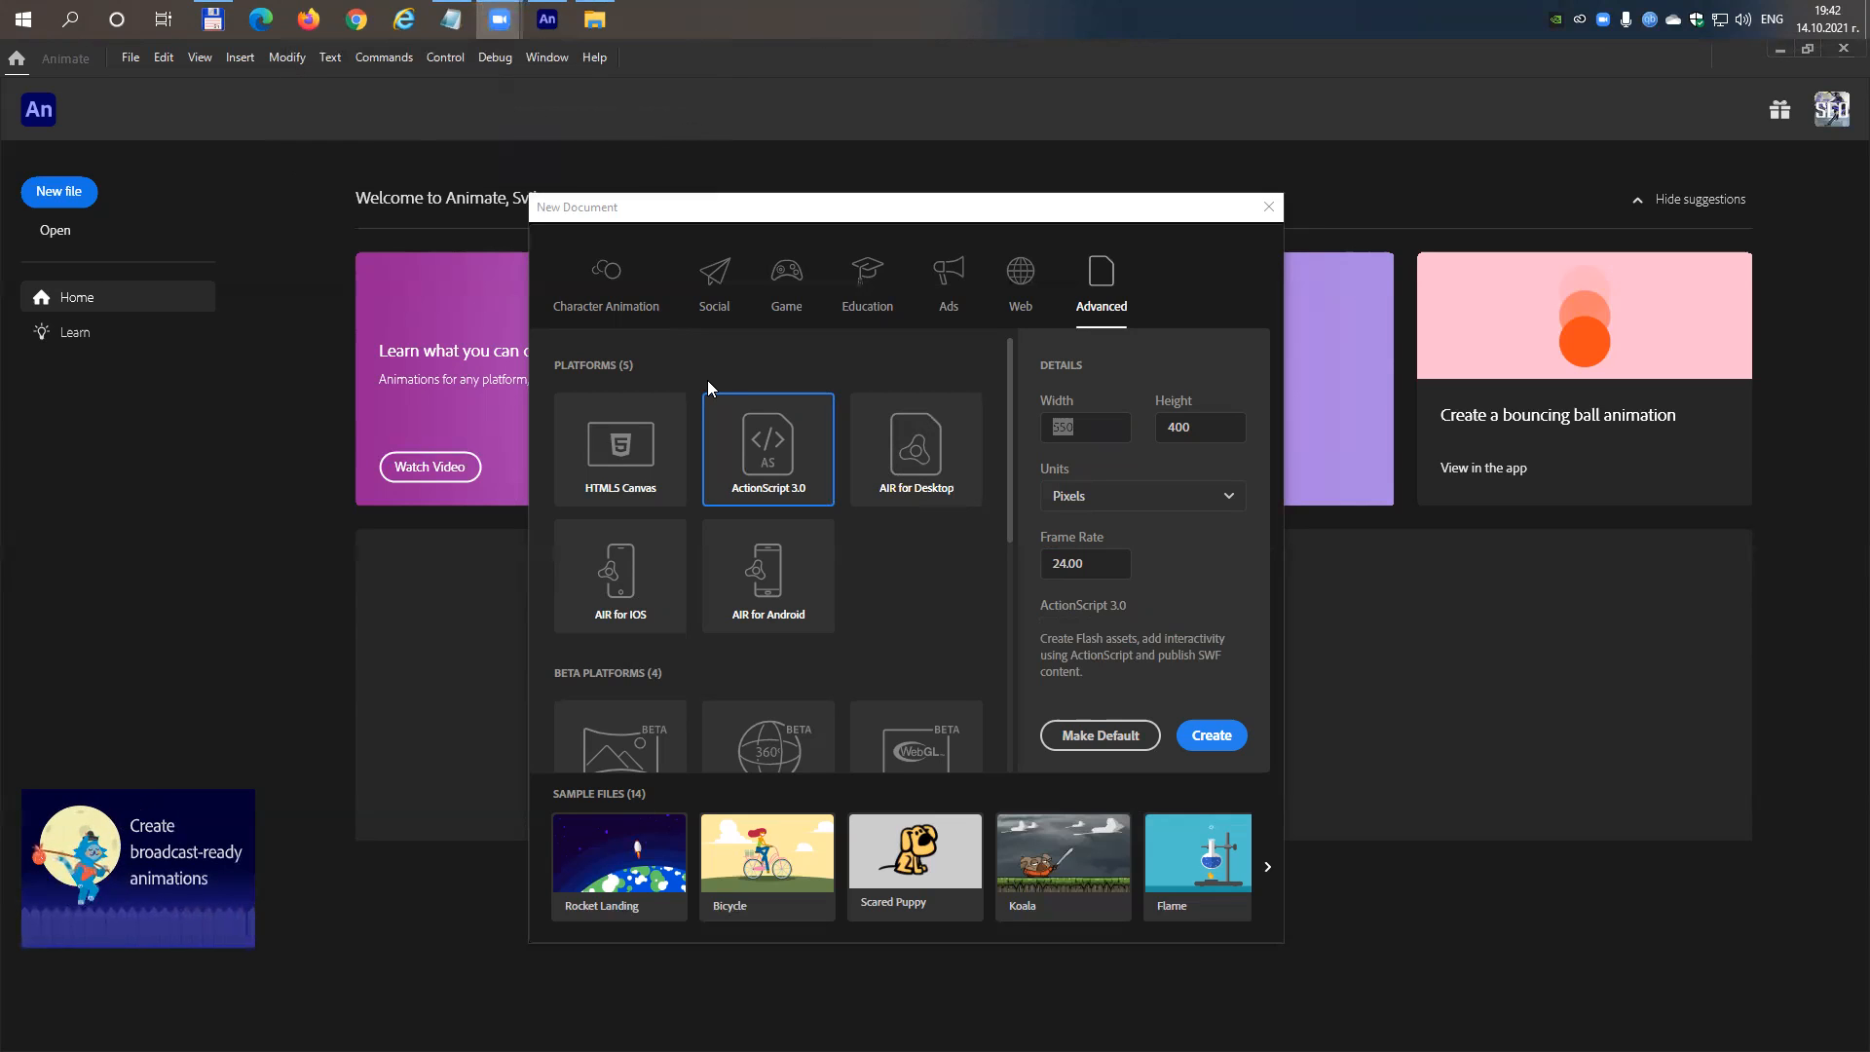
left_click(858, 216)
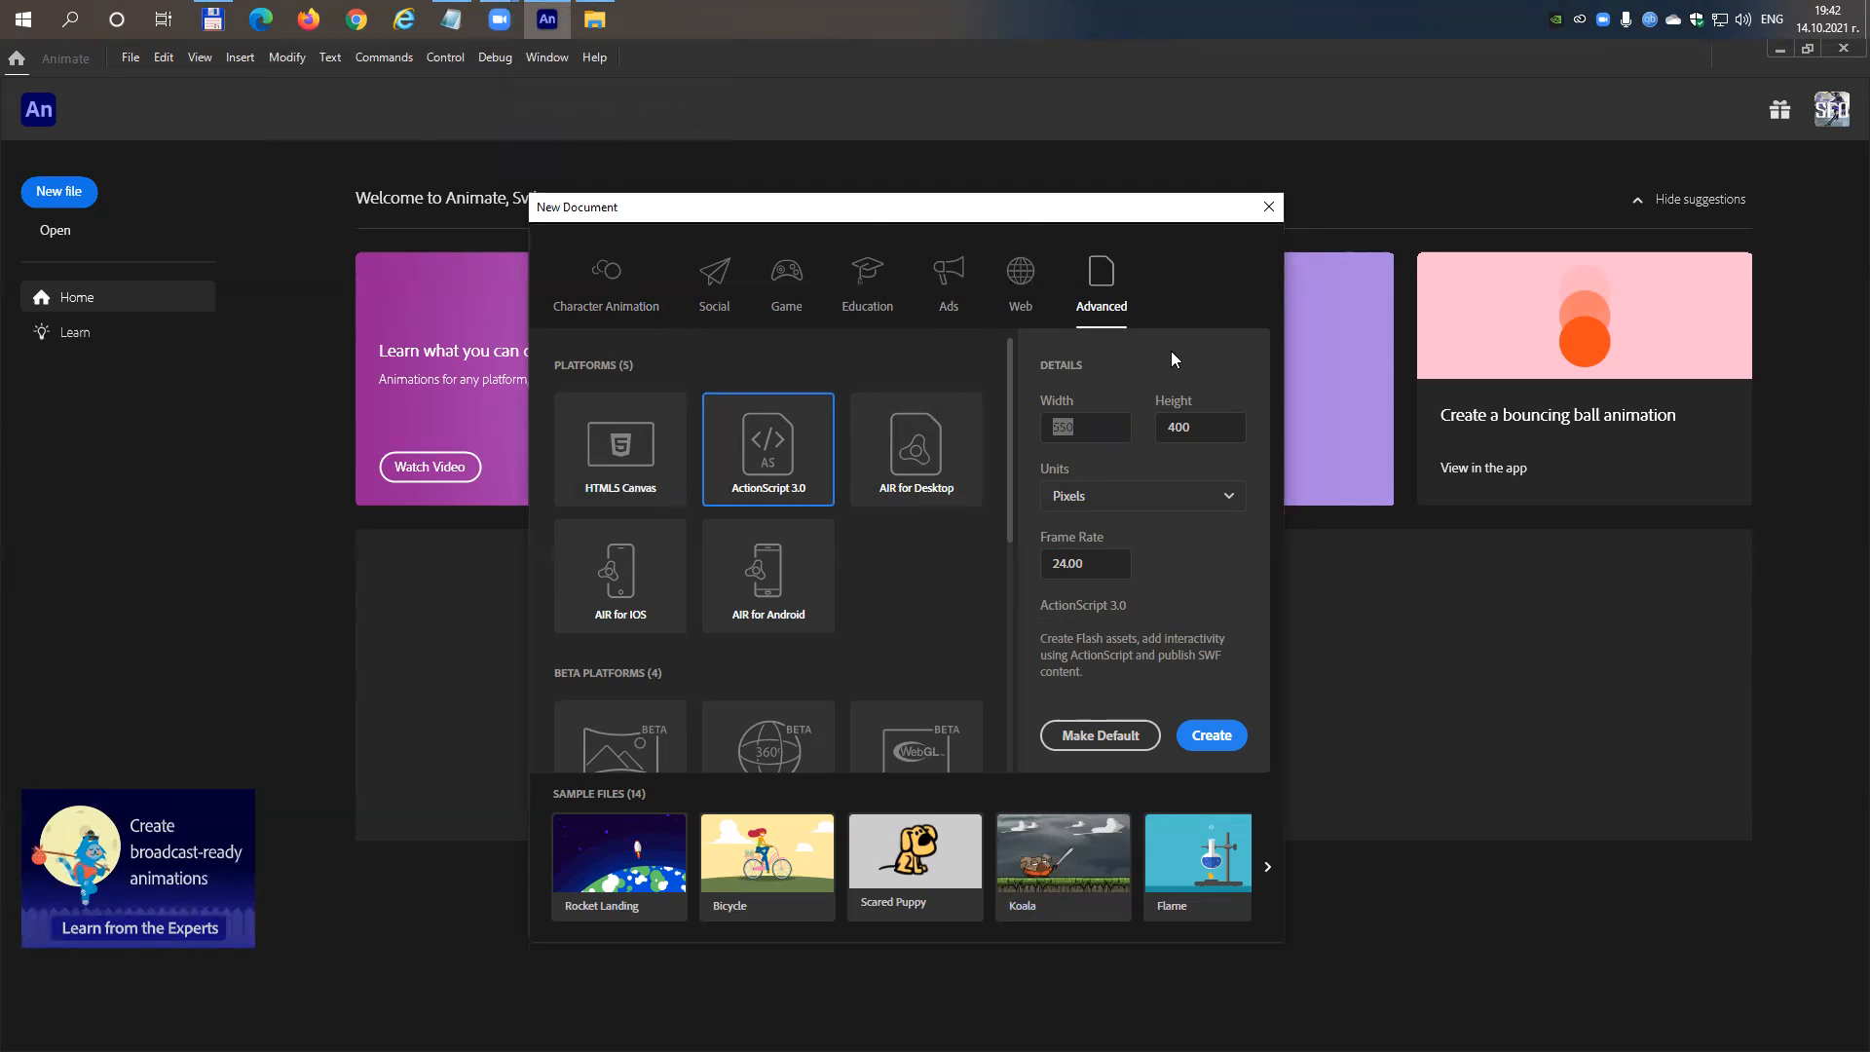
Create a character animation document from the 4K preset with a frame rate of 25.
left_click(604, 287)
left_click(921, 443)
left_click(1088, 567)
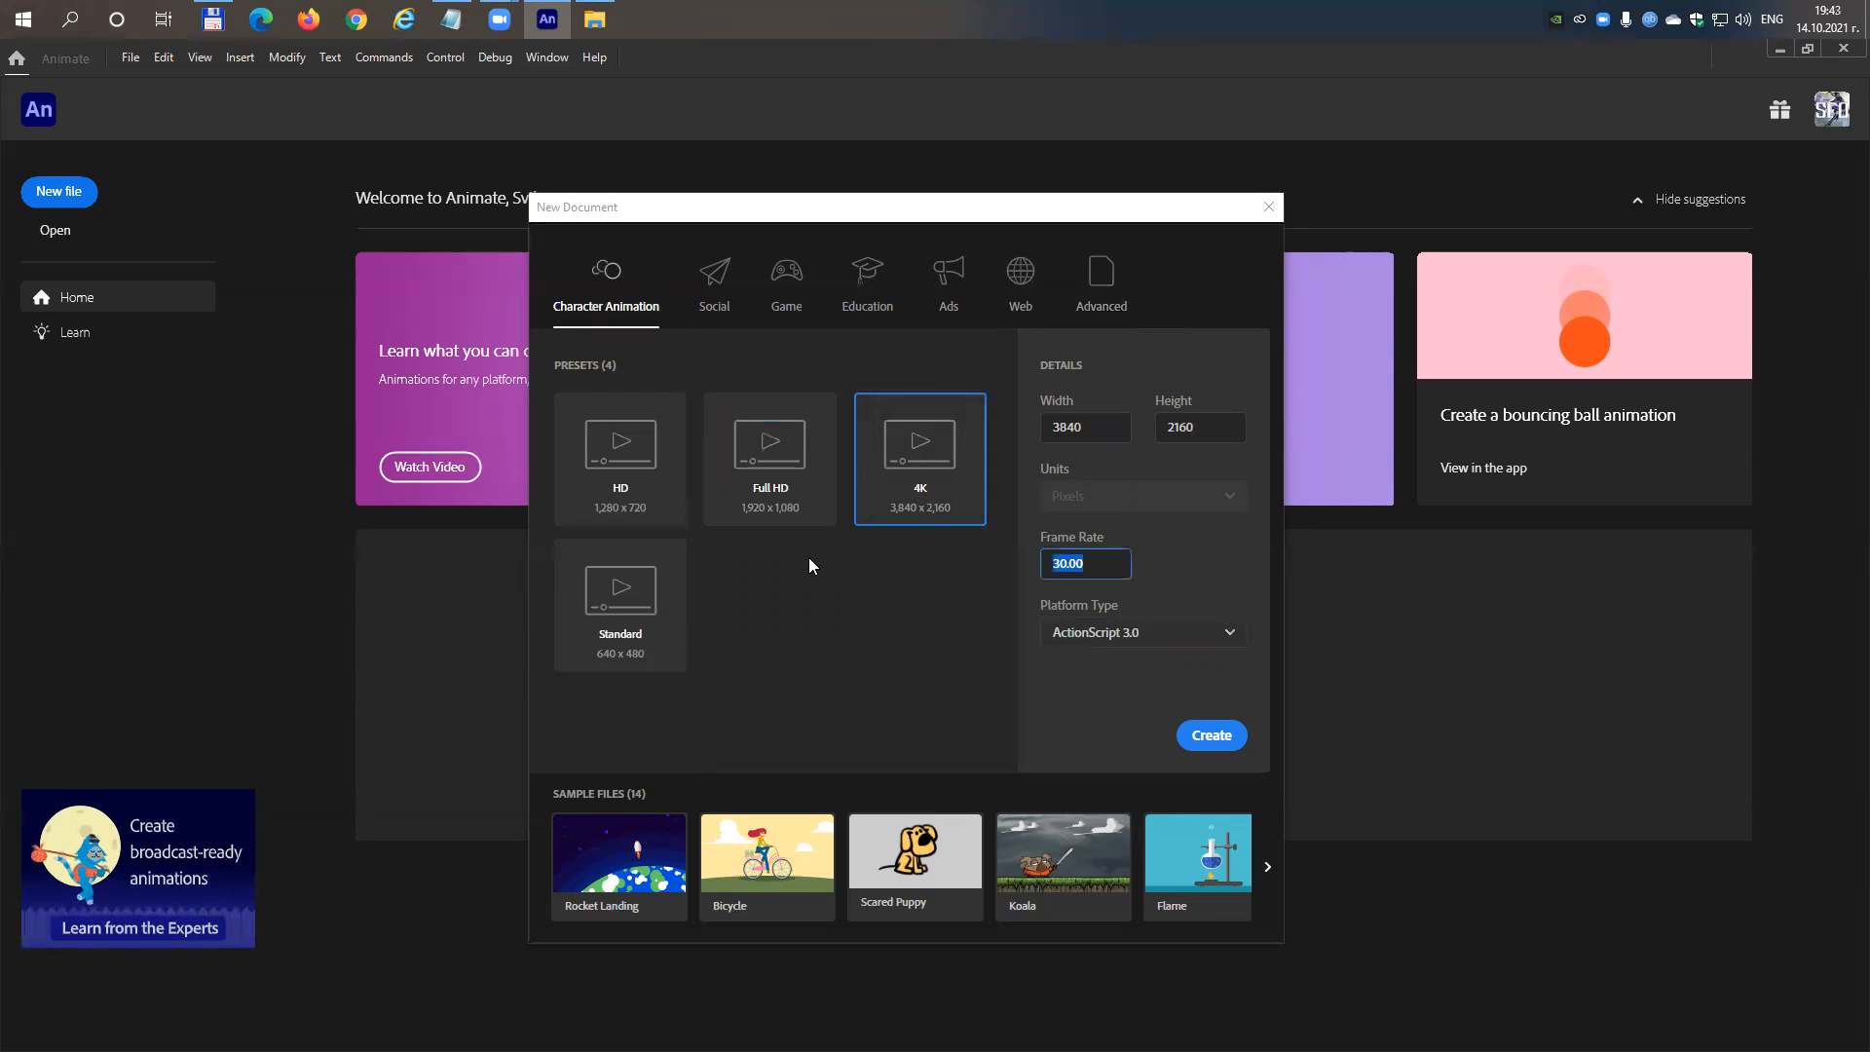
type("25")
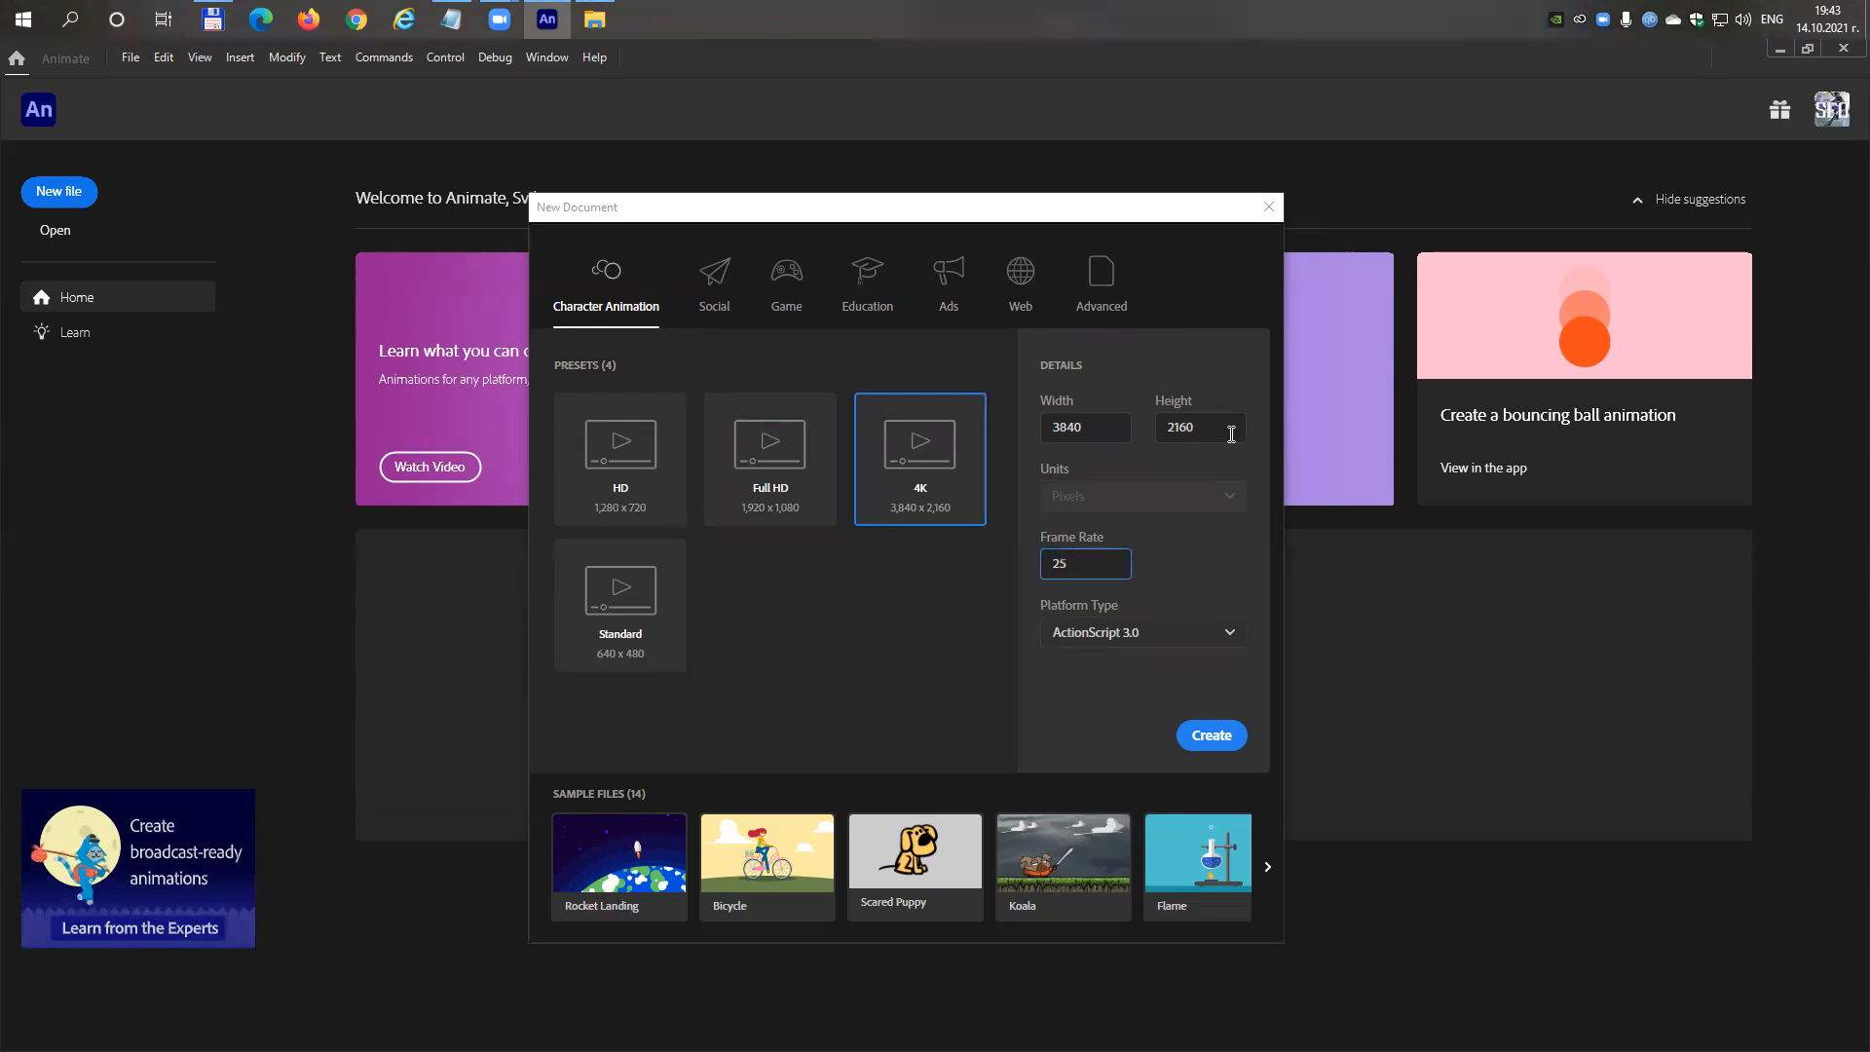
left_click(1182, 732)
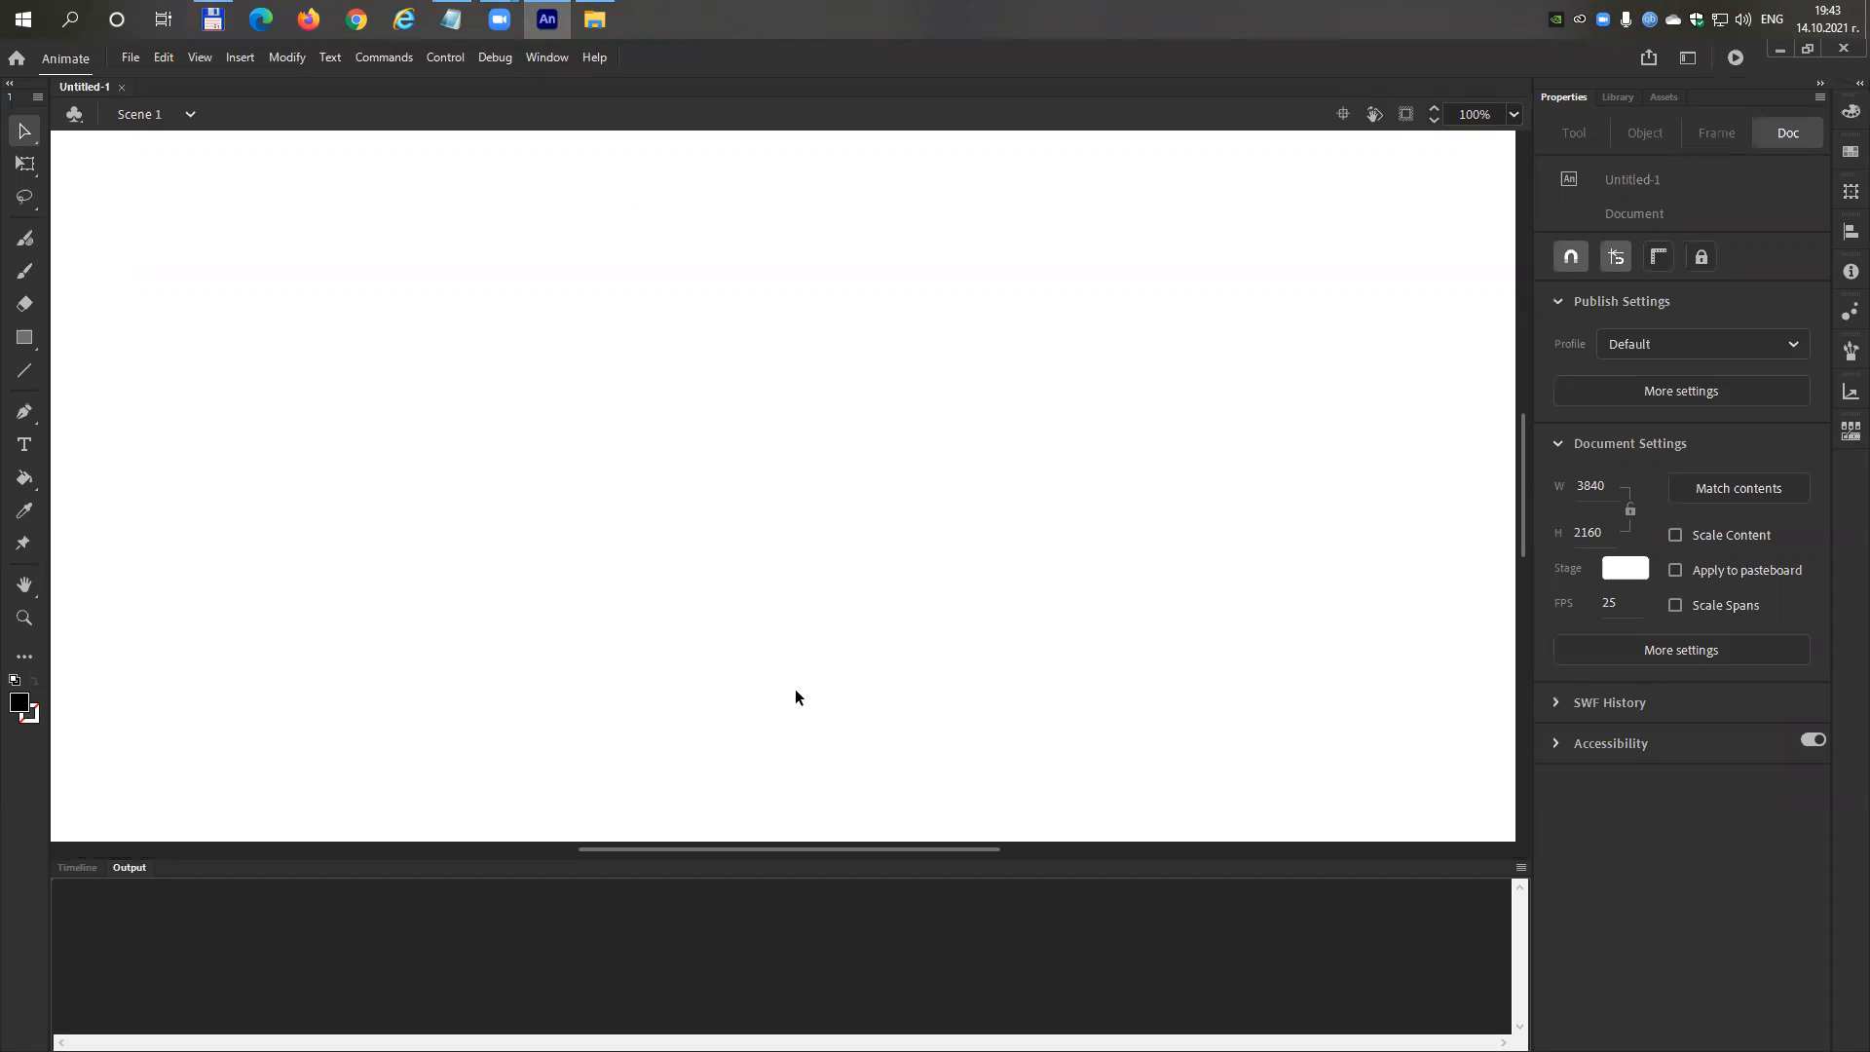
Practise zooming the stage out and in, ending at 25% so the whole canvas fits in view.
key("ctrl+minus")
key("ctrl+minus")
key("ctrl+minus")
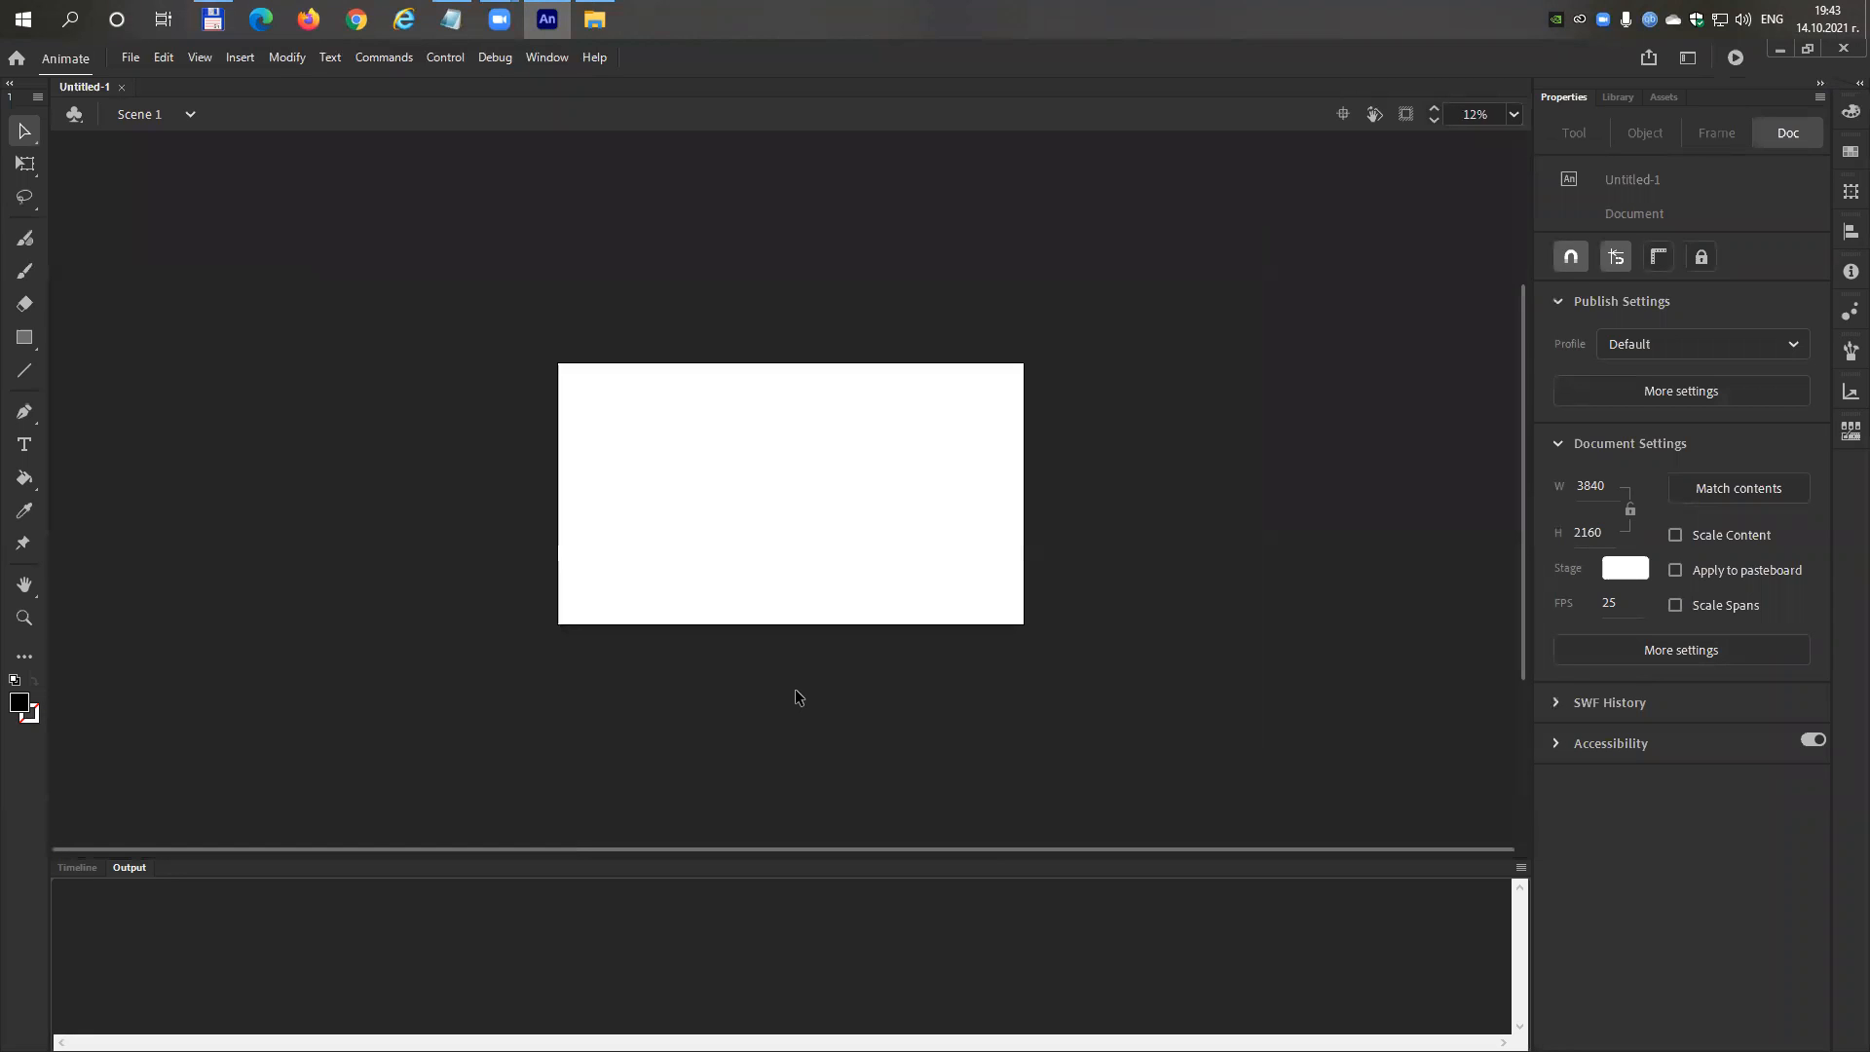
key("ctrl+minus")
key("ctrl+equal")
key("ctrl+equal")
key("ctrl+equal")
key("ctrl+minus")
key("ctrl+minus")
key("ctrl+equal")
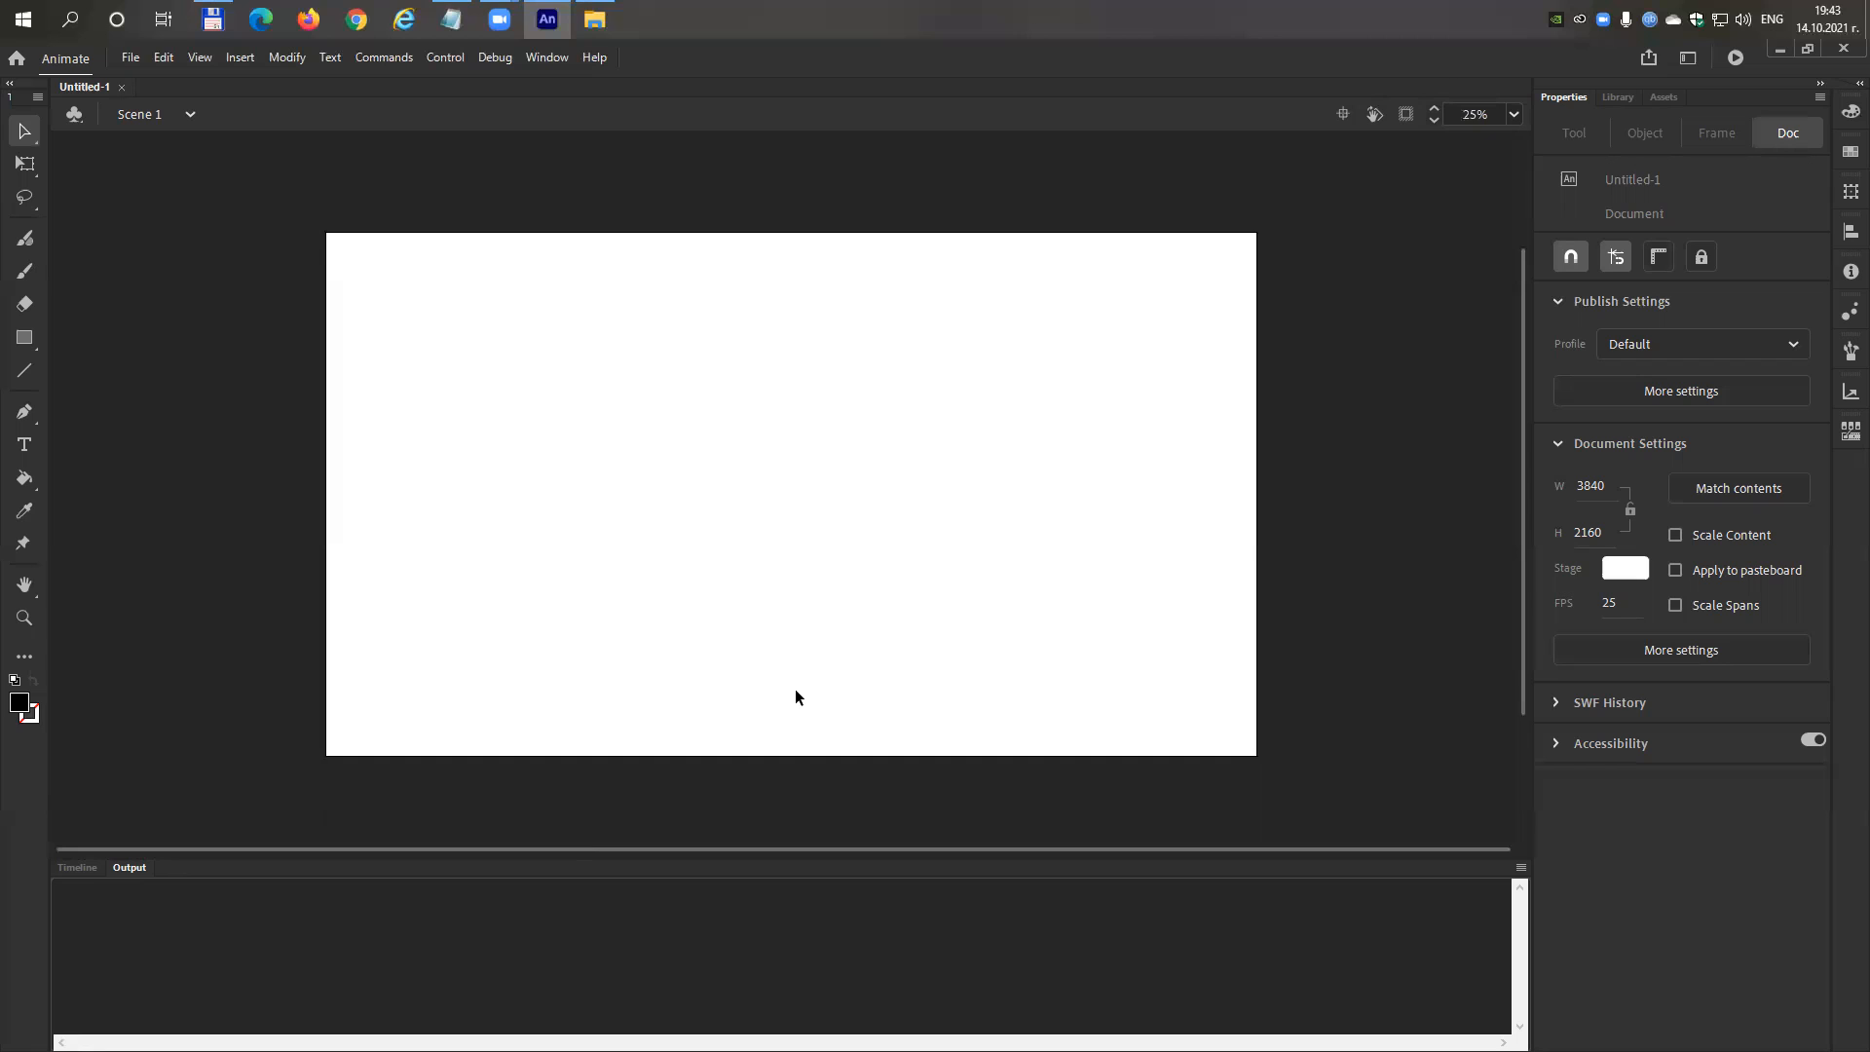
key("ctrl+minus")
key("ctrl+minus")
key("ctrl+equal")
key("ctrl+equal")
key("ctrl+equal")
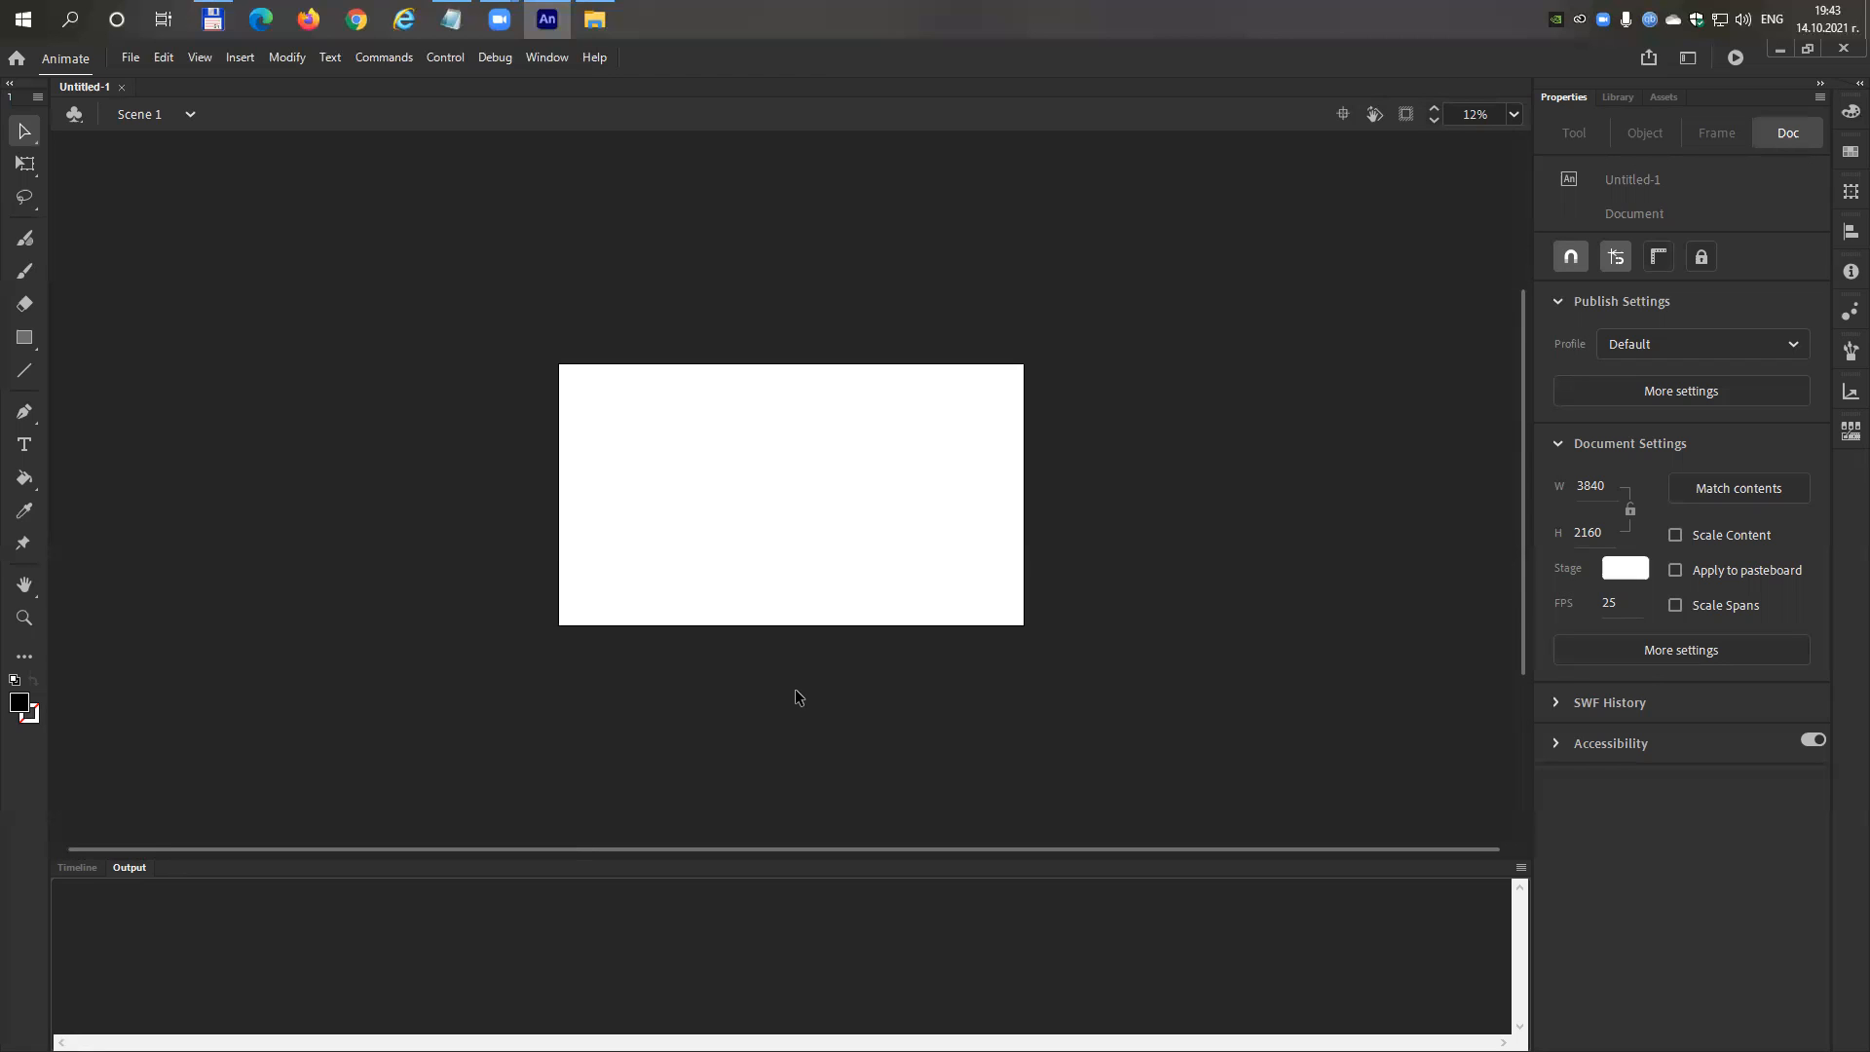
key("ctrl+minus")
key("ctrl+minus")
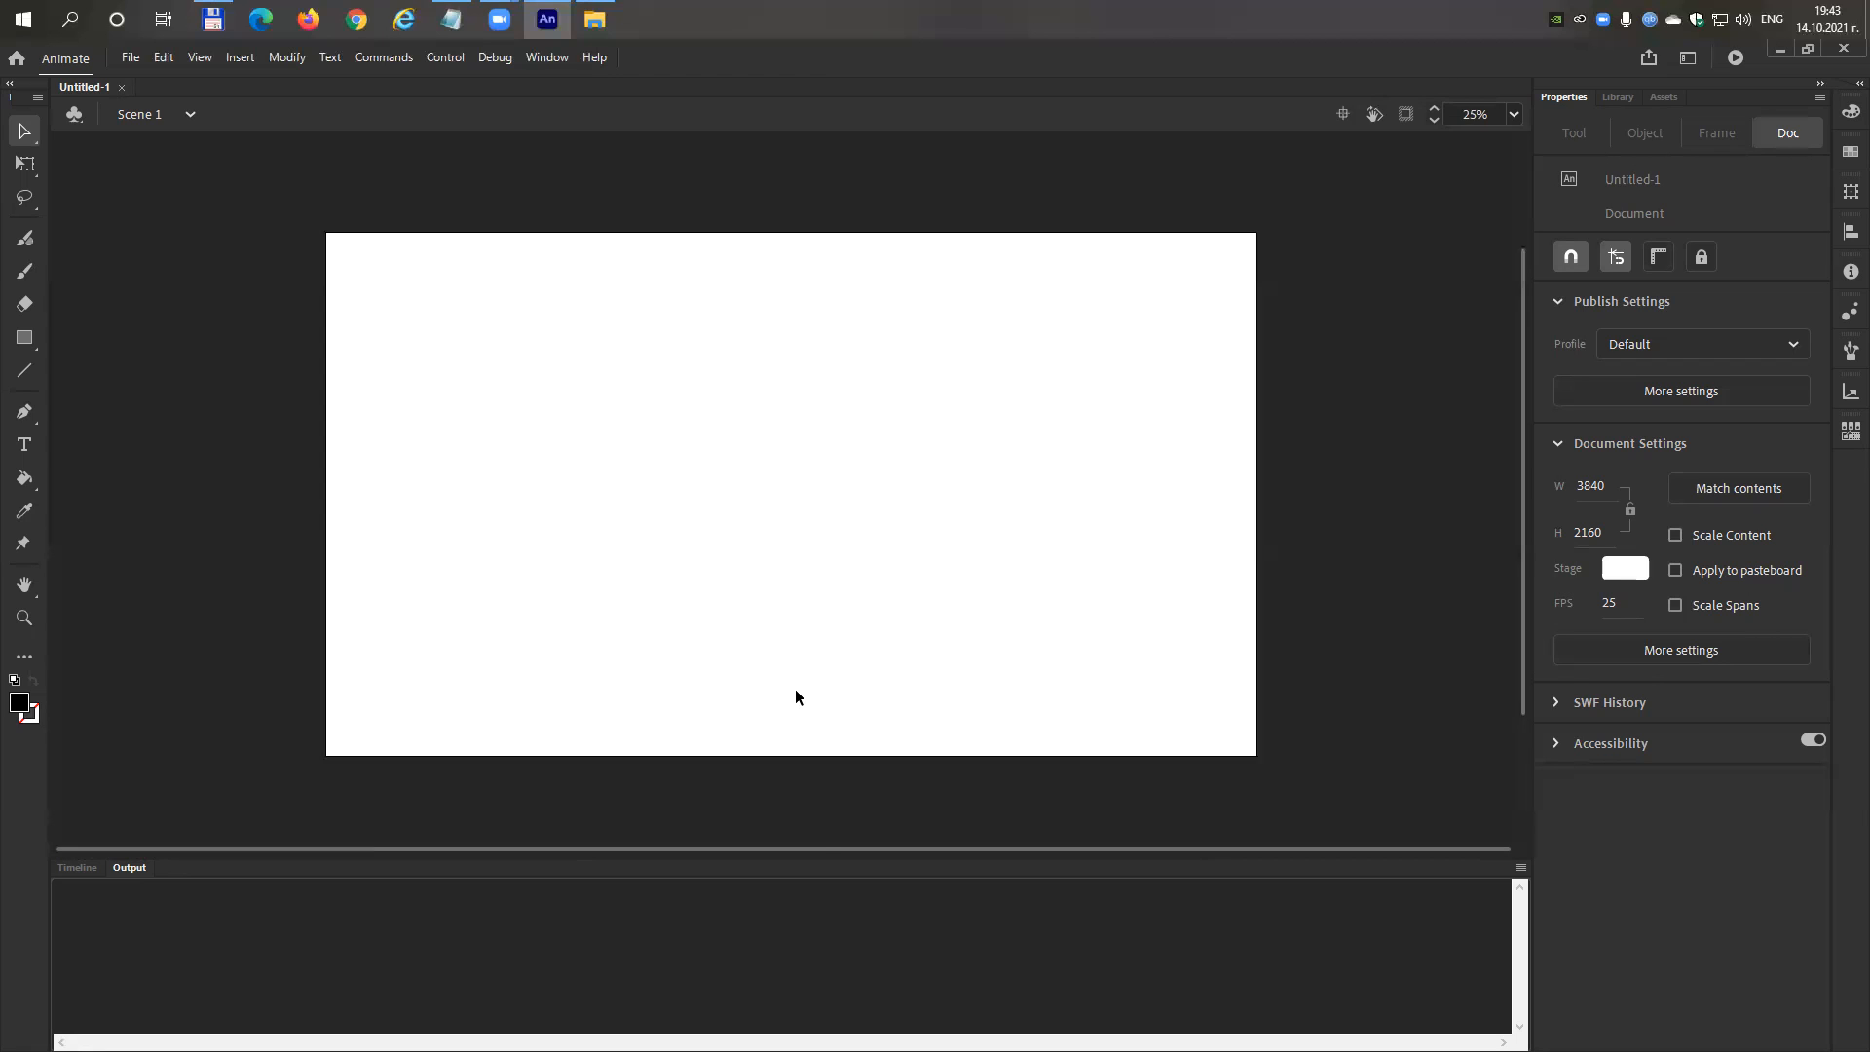
key("ctrl+equal")
key("ctrl+minus")
key("ctrl+equal")
key("ctrl+minus")
key("ctrl+equal")
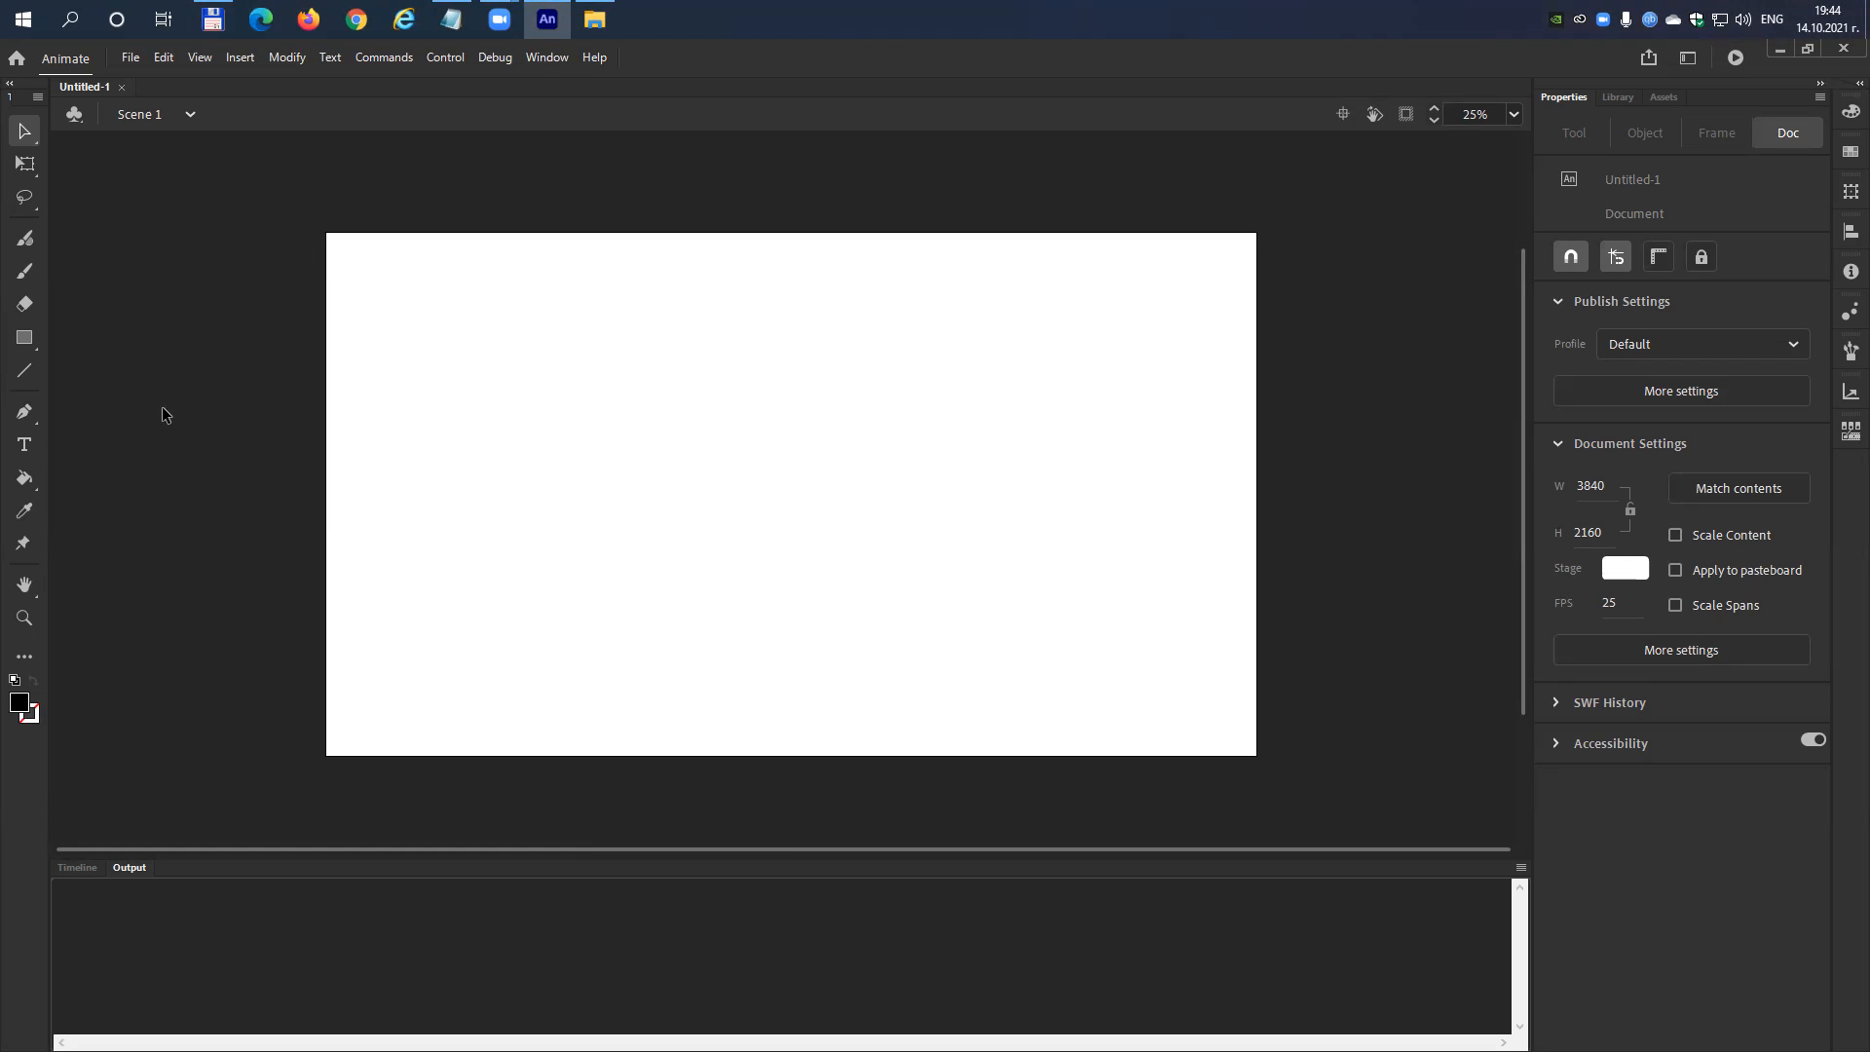
Start saving the document to the Desktop and name the file my-first-animation.
left_click(133, 58)
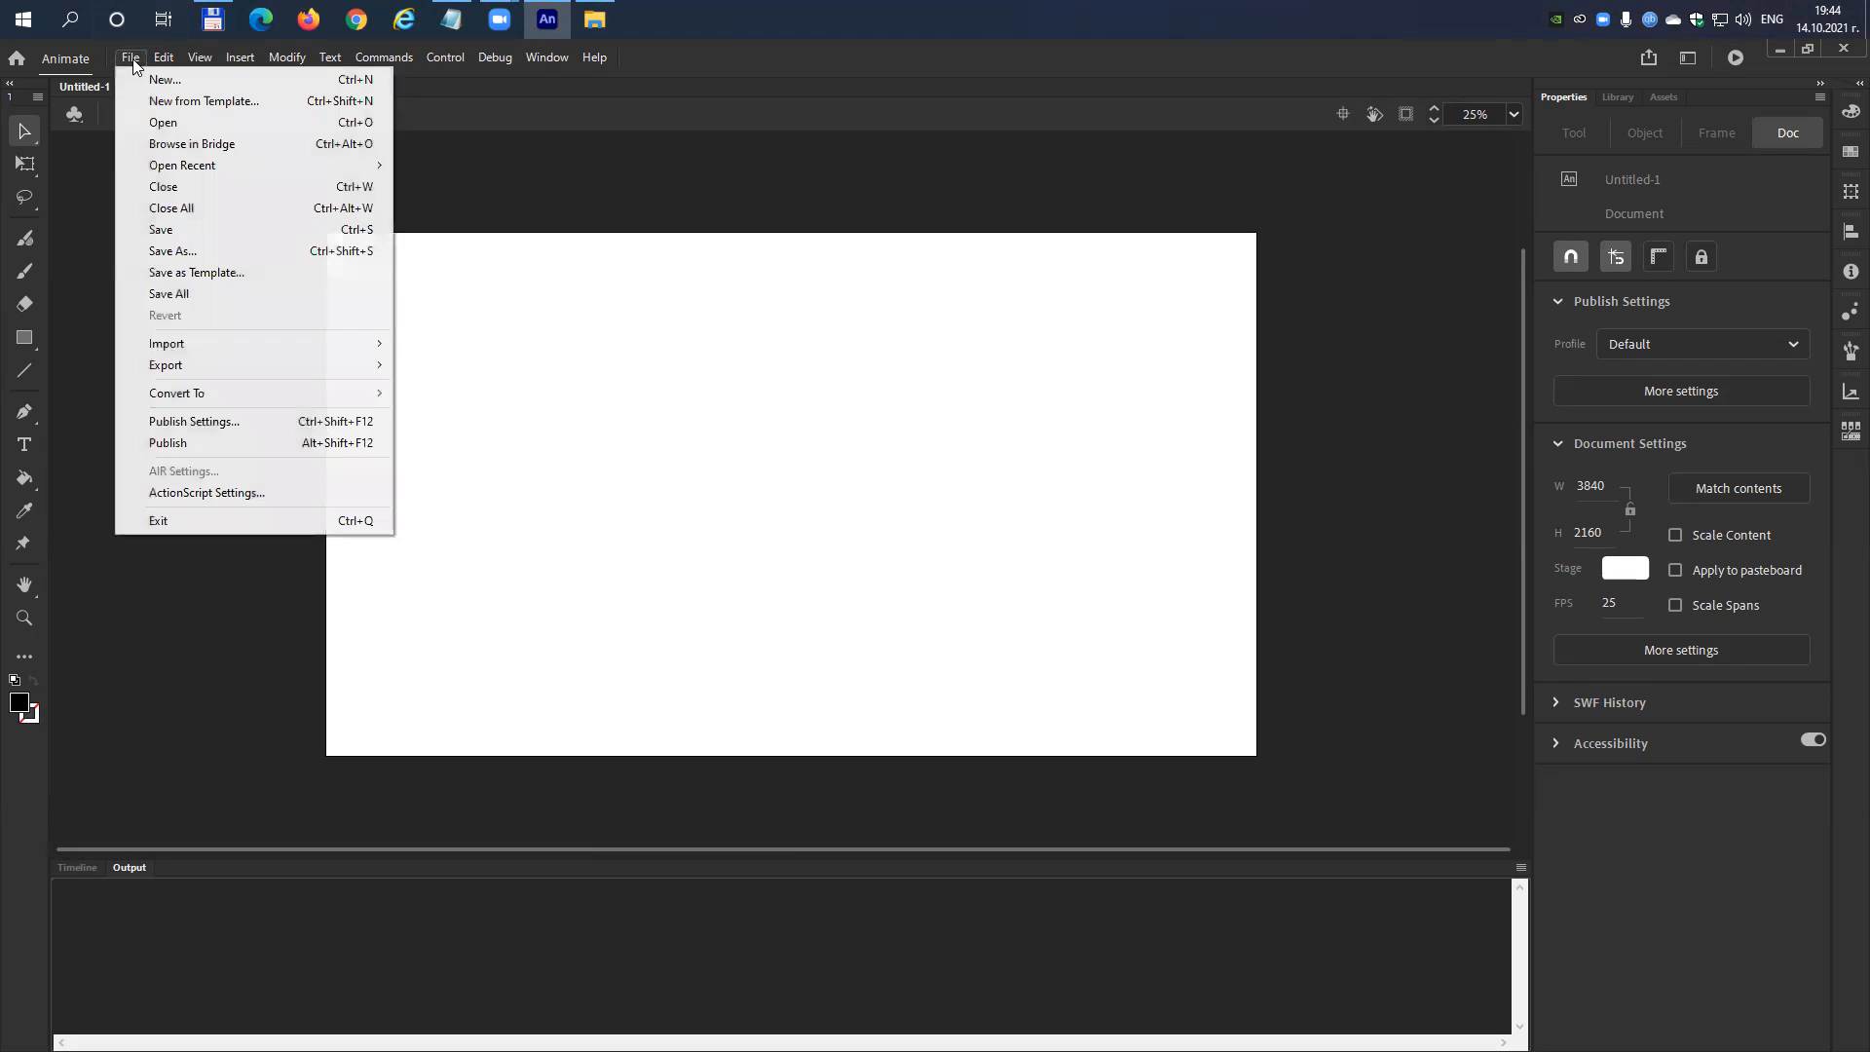
left_click(188, 230)
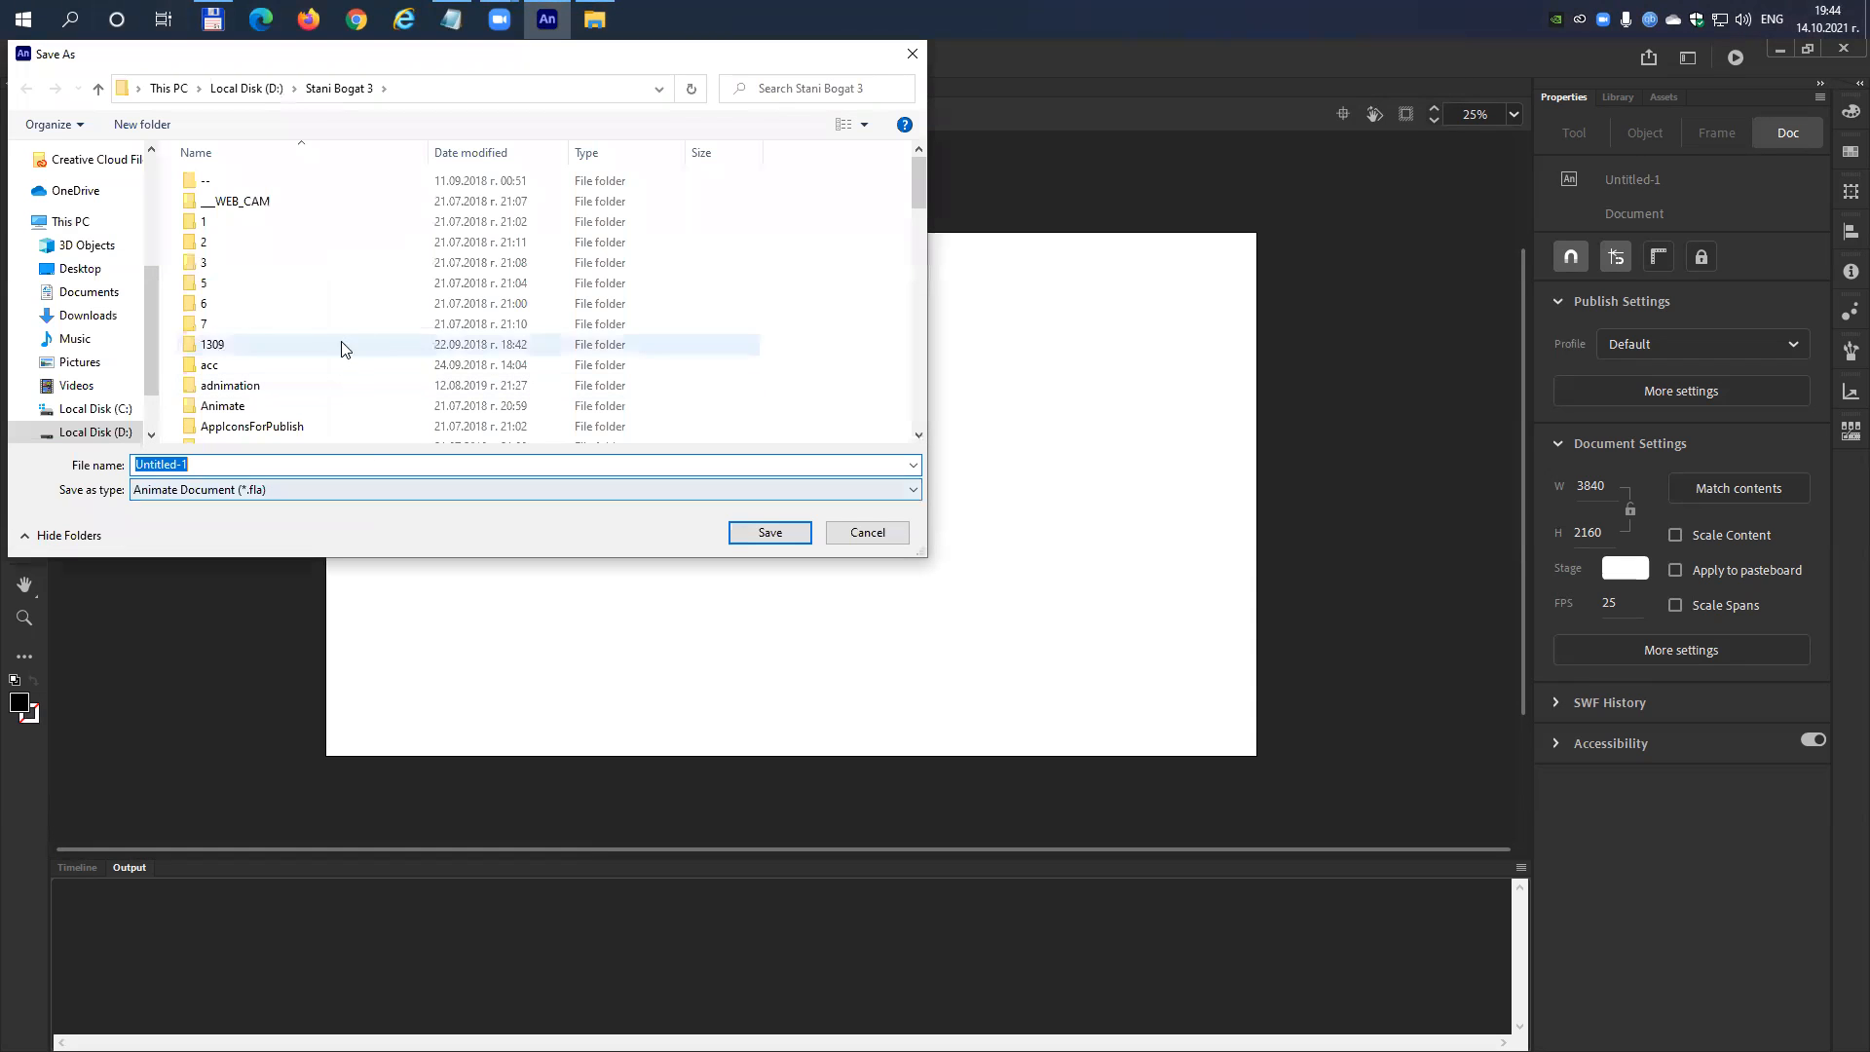
scroll(146, 273, "up", 4)
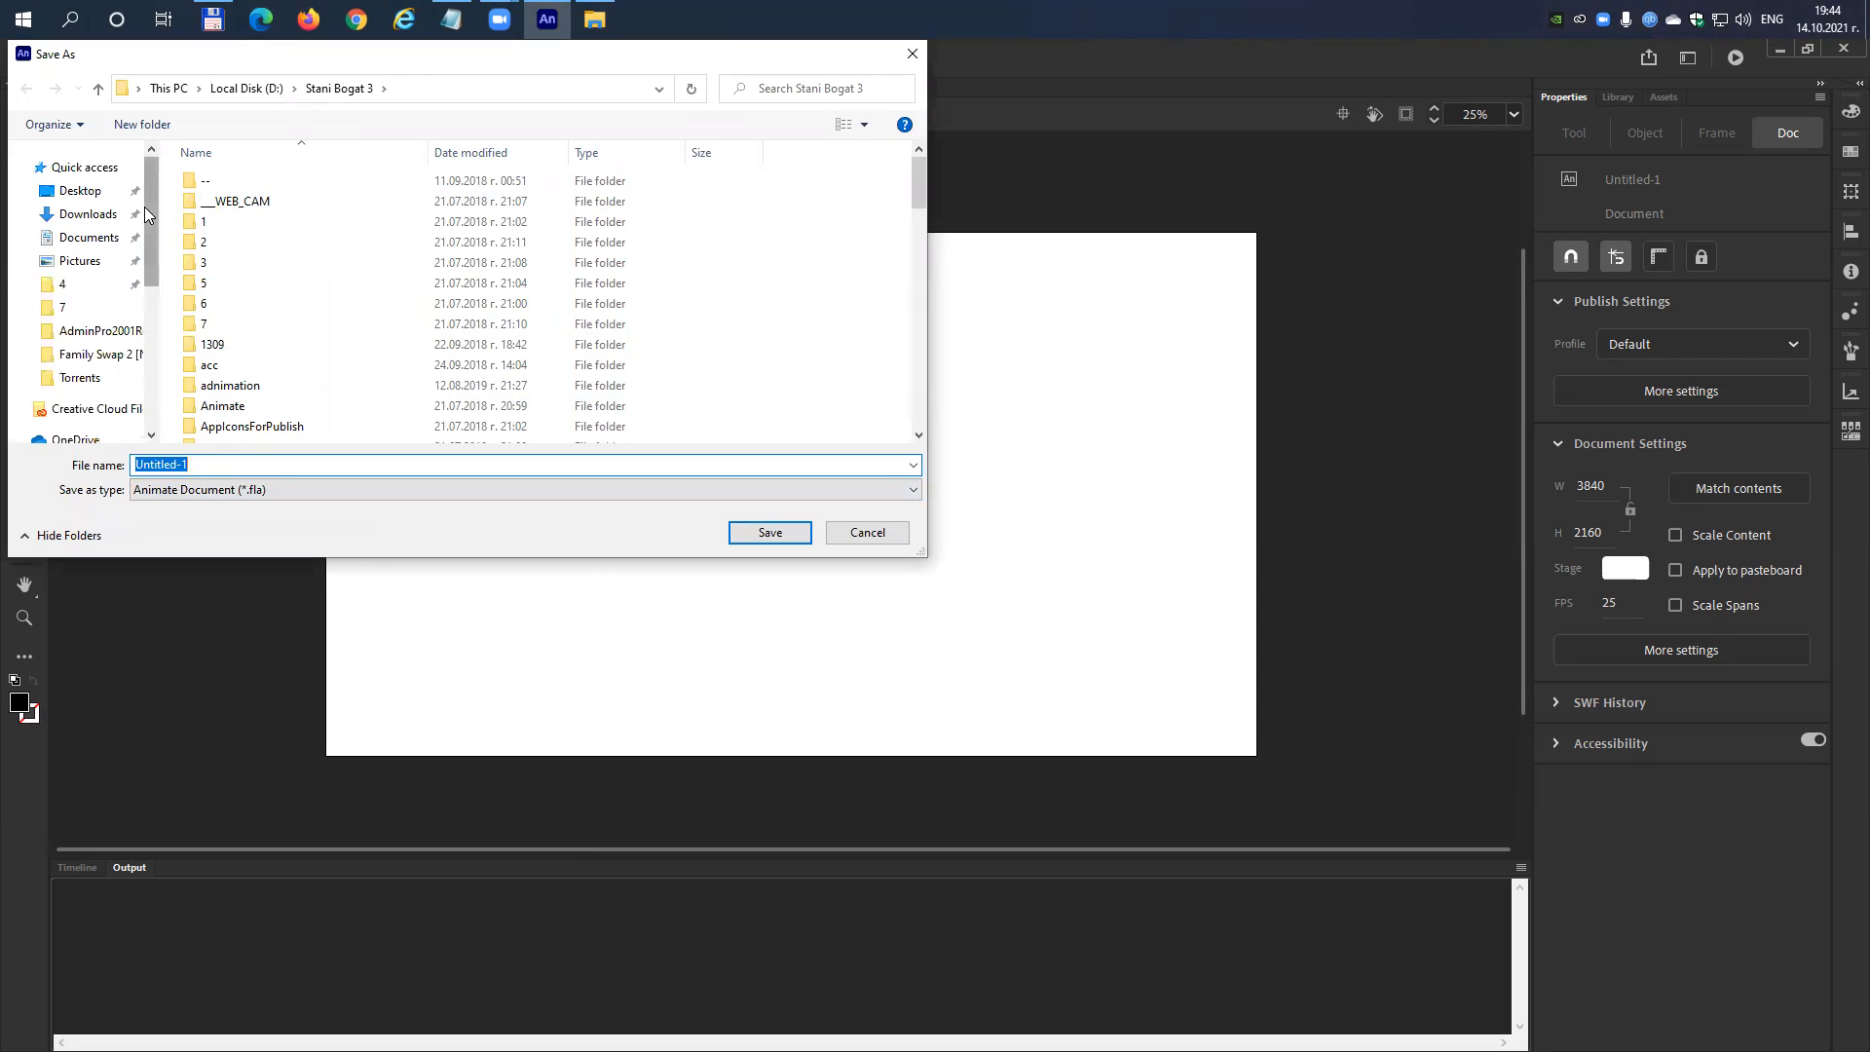
left_click(84, 192)
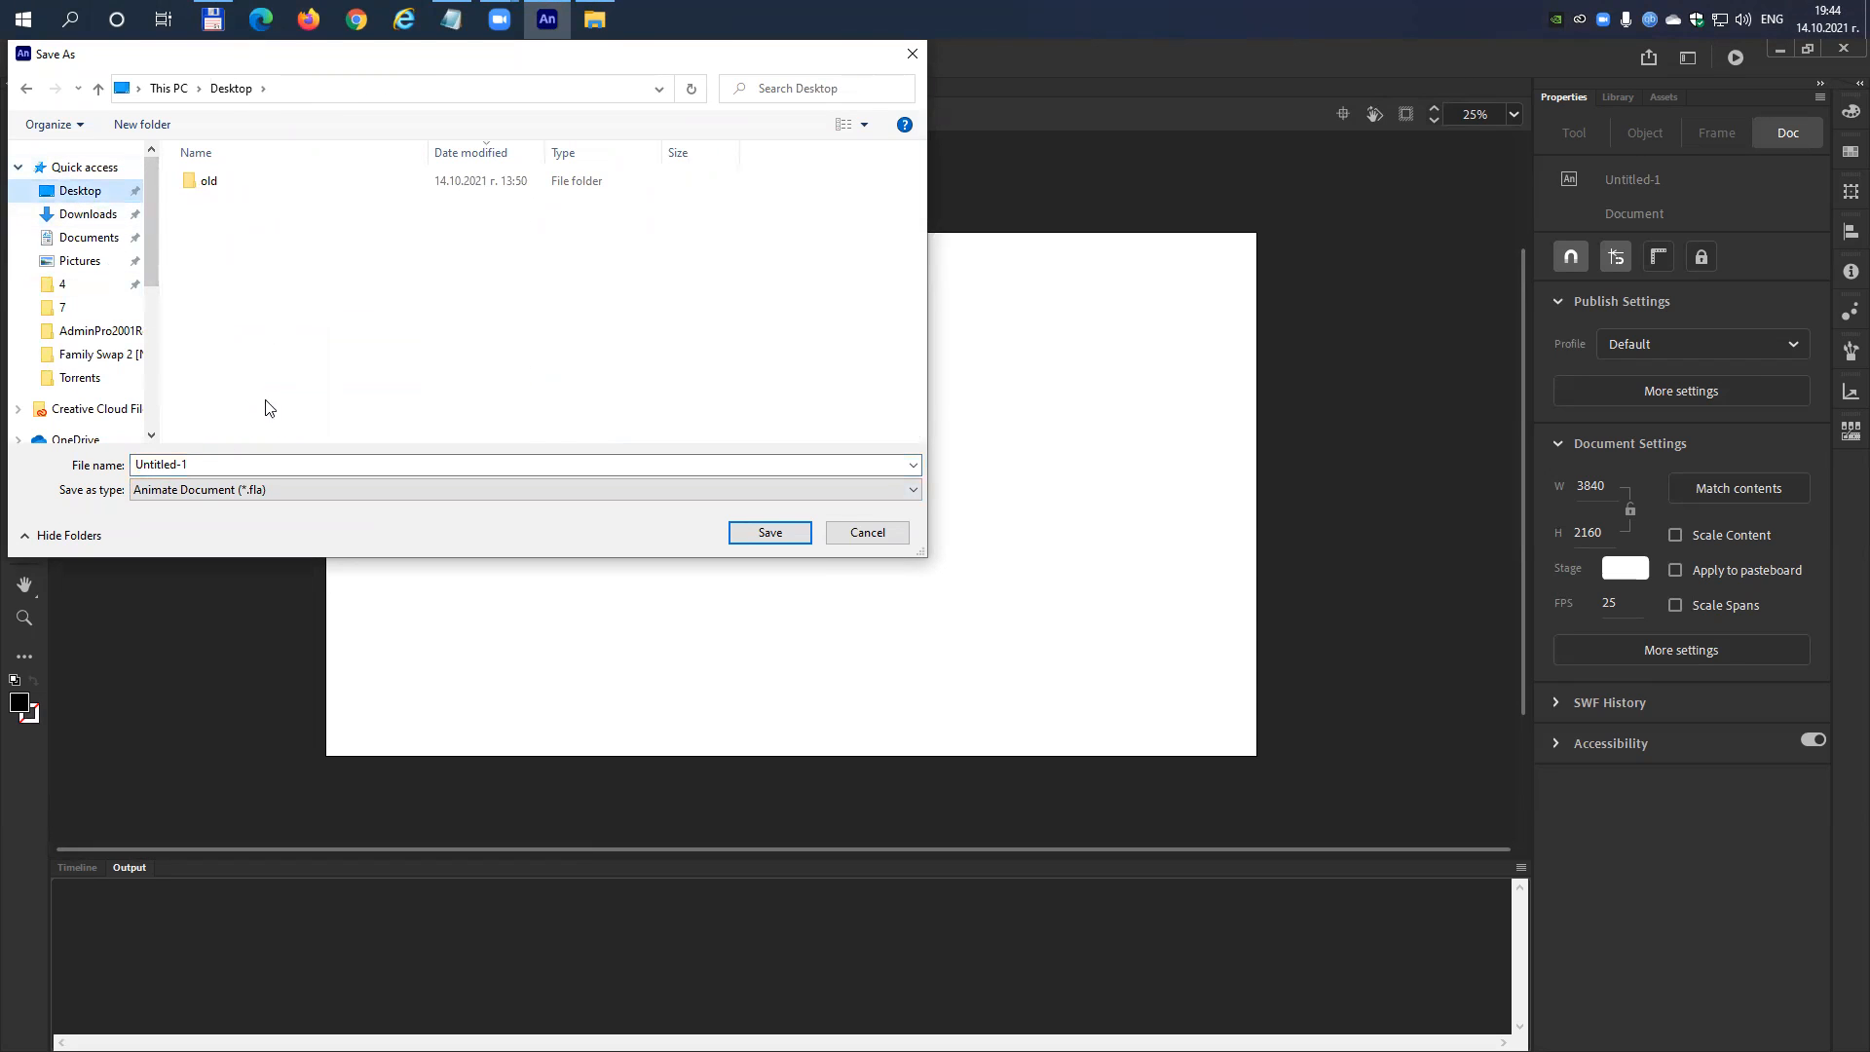
left_click(204, 464)
type("my-first-animation")
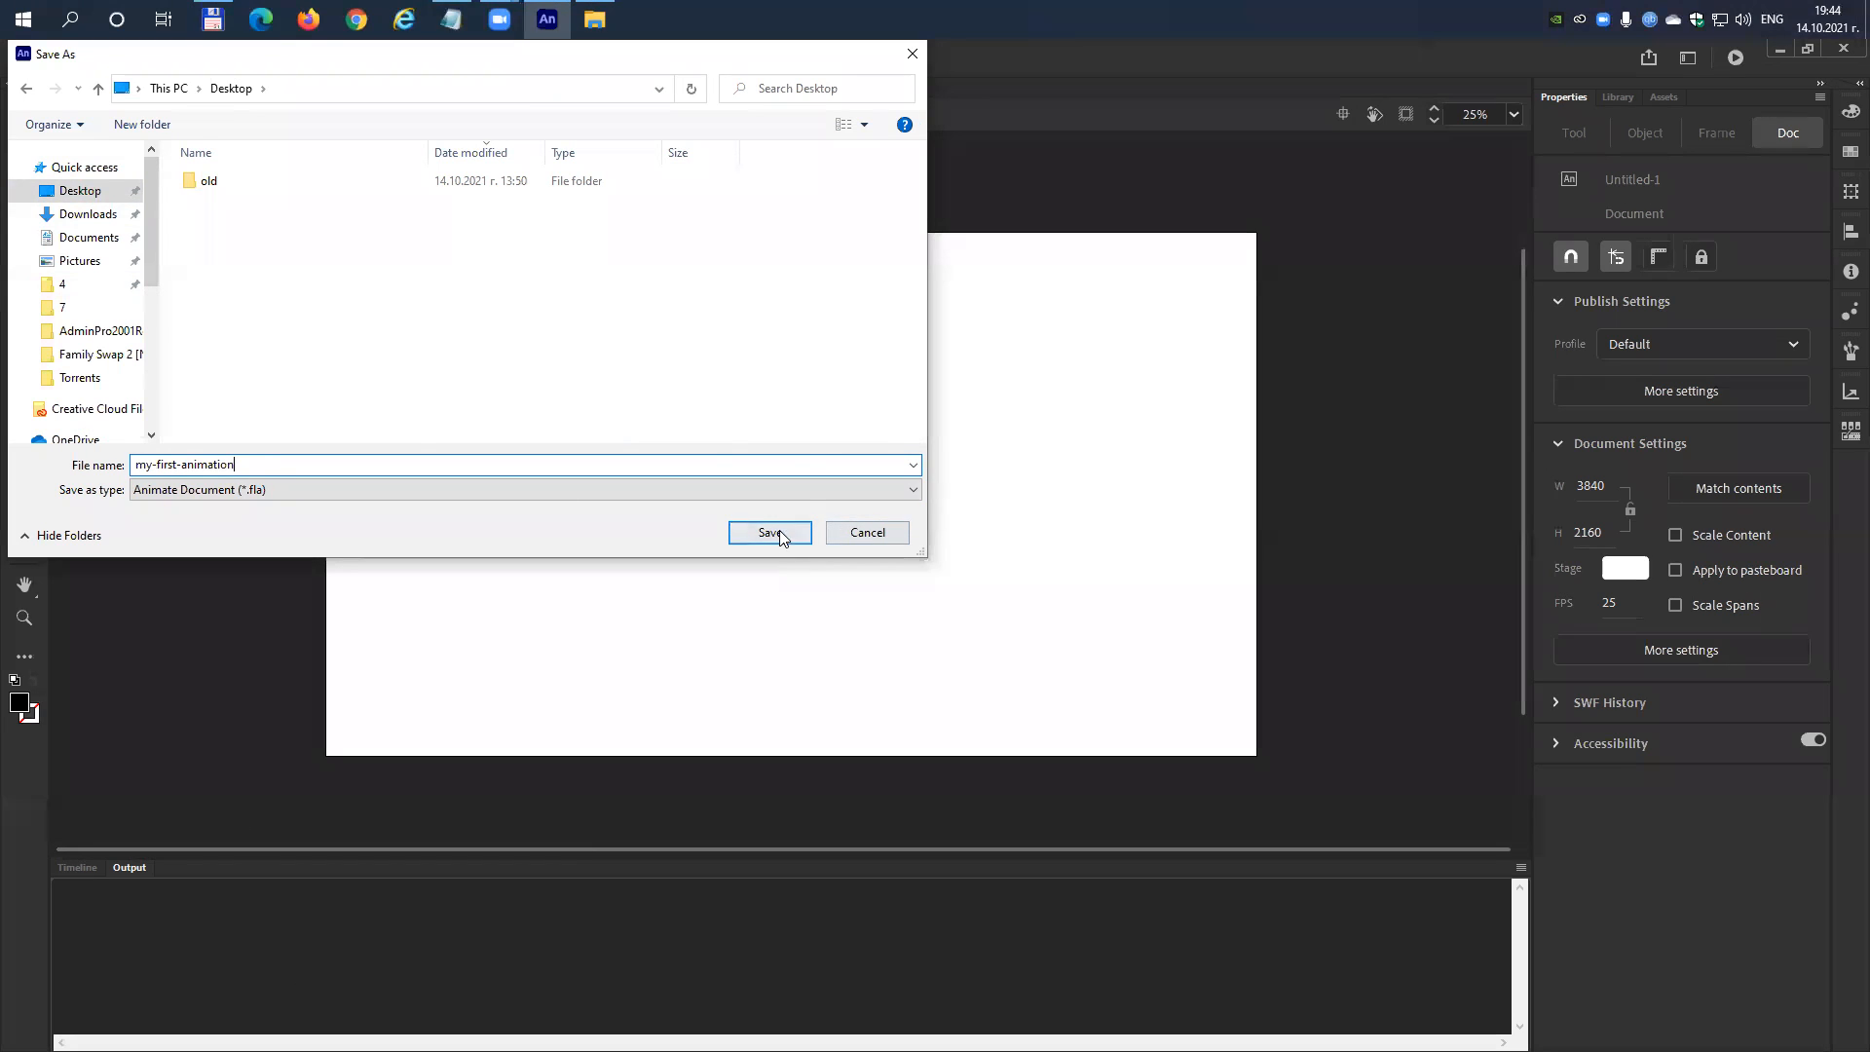
Compare the available file types, keep Animate Document (*.fla), and save the file.
left_click(277, 485)
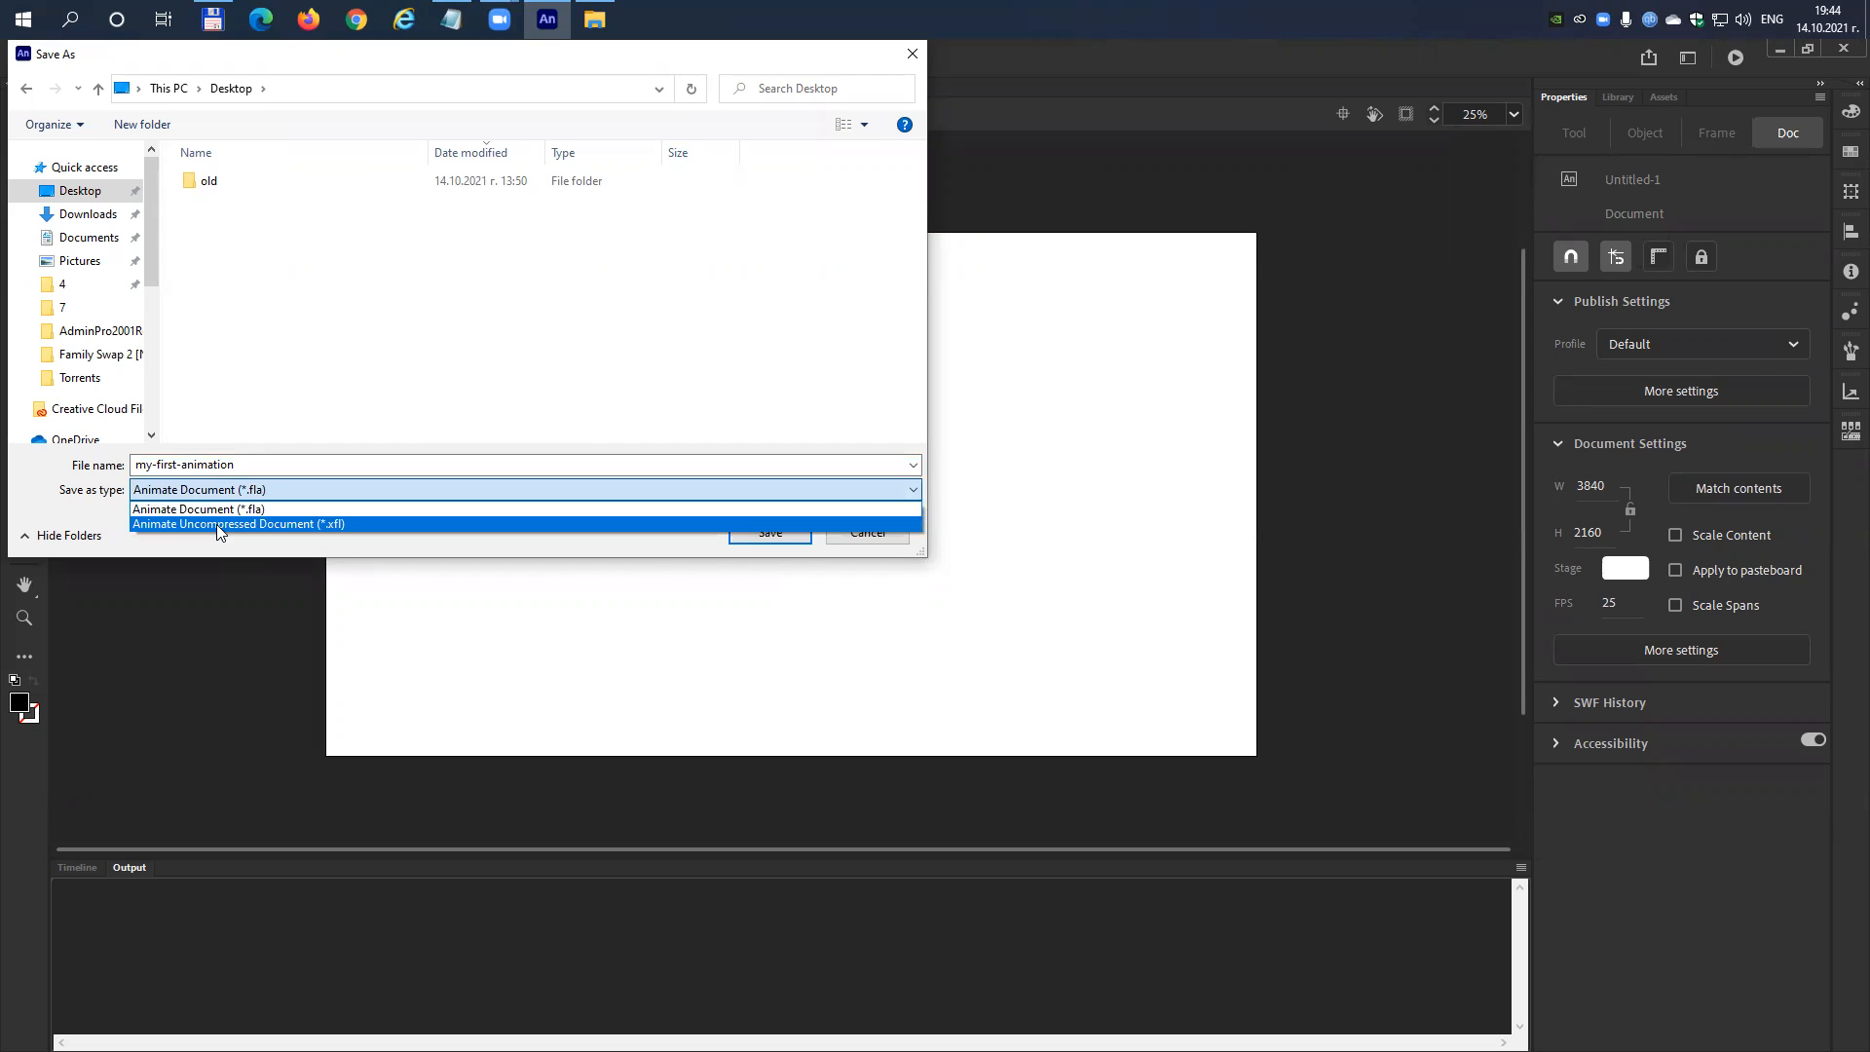
left_click(318, 510)
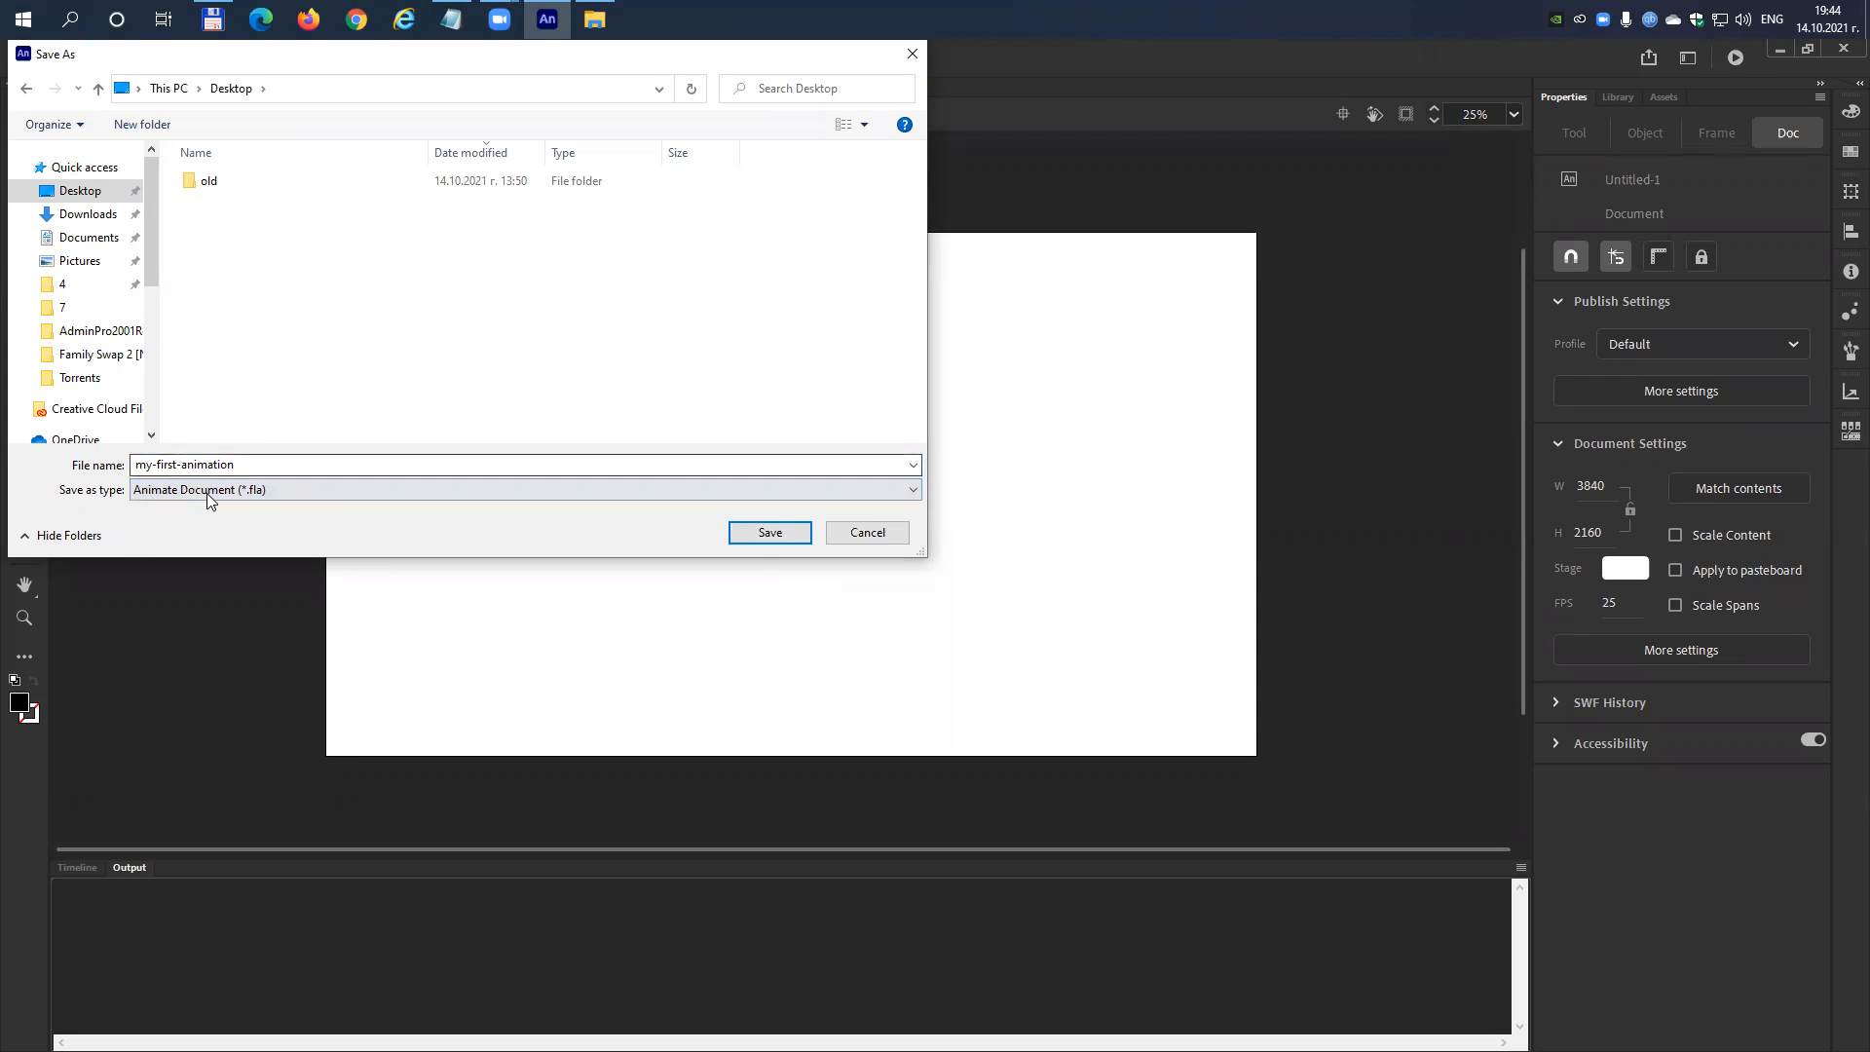
left_click(276, 490)
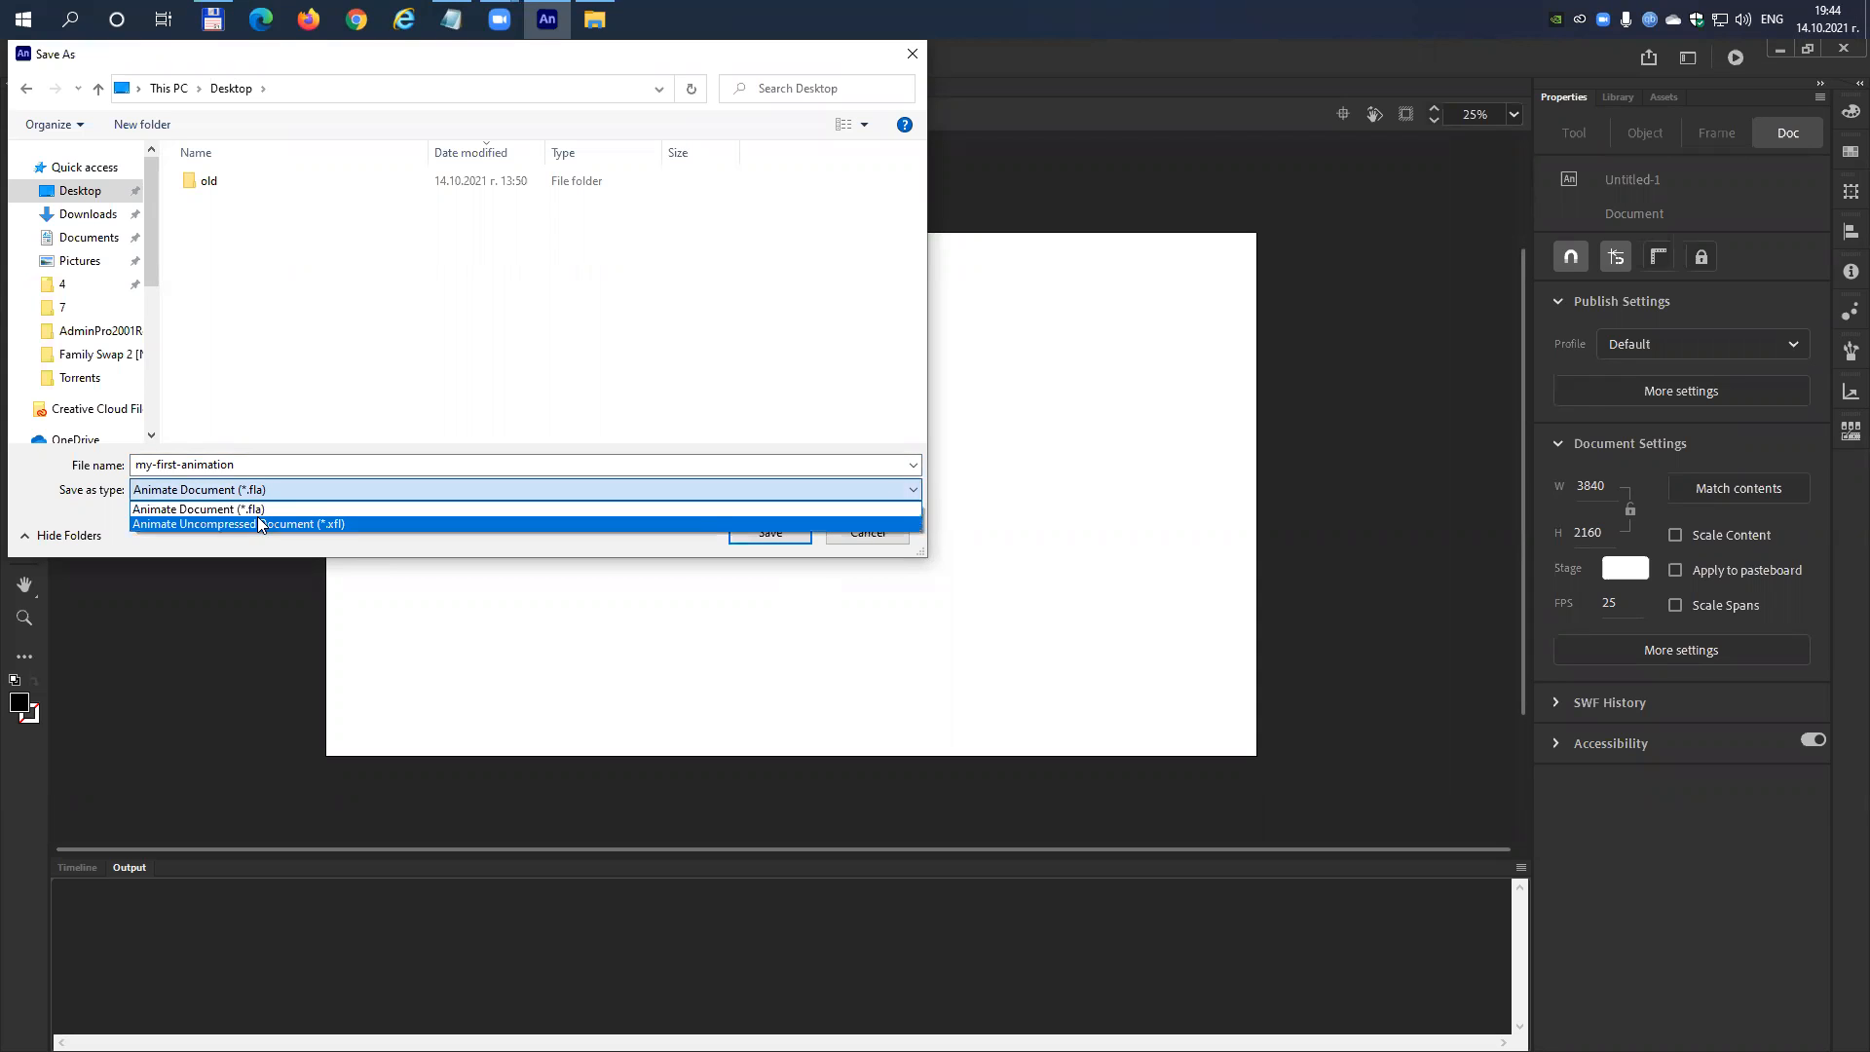
left_click(259, 514)
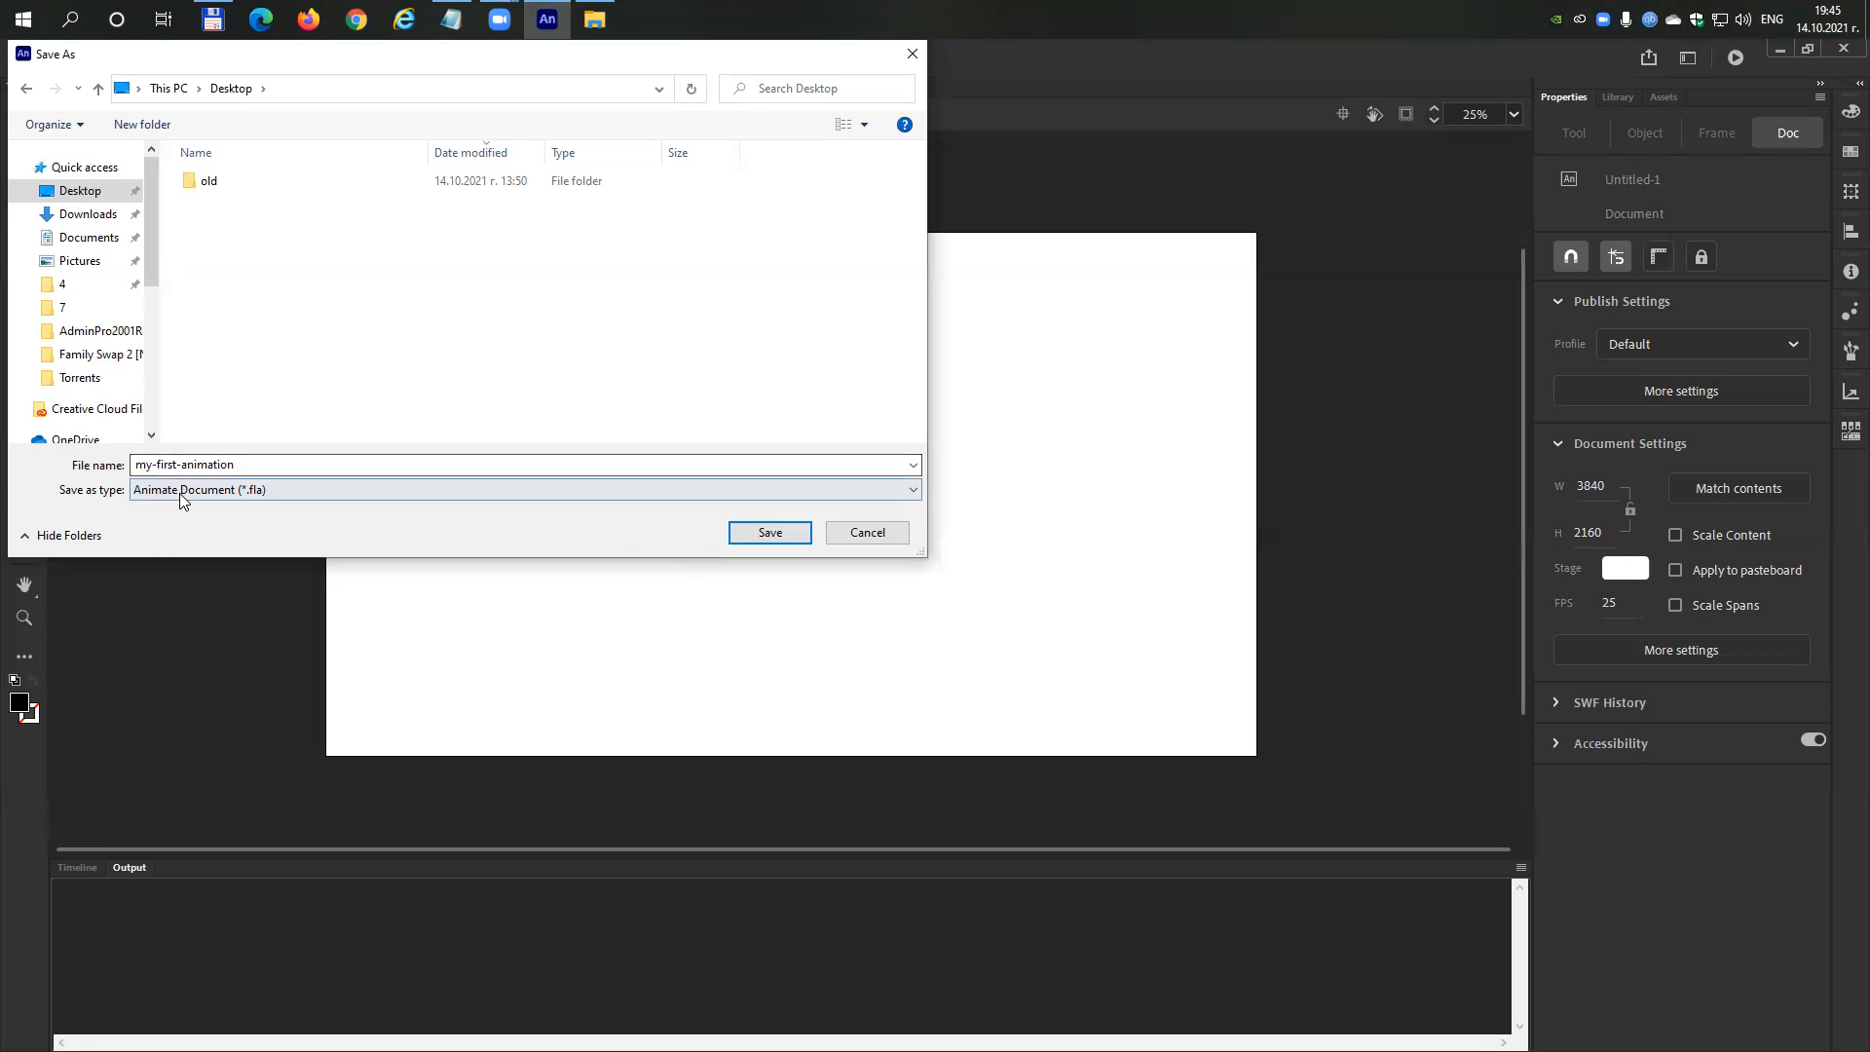
left_click(770, 533)
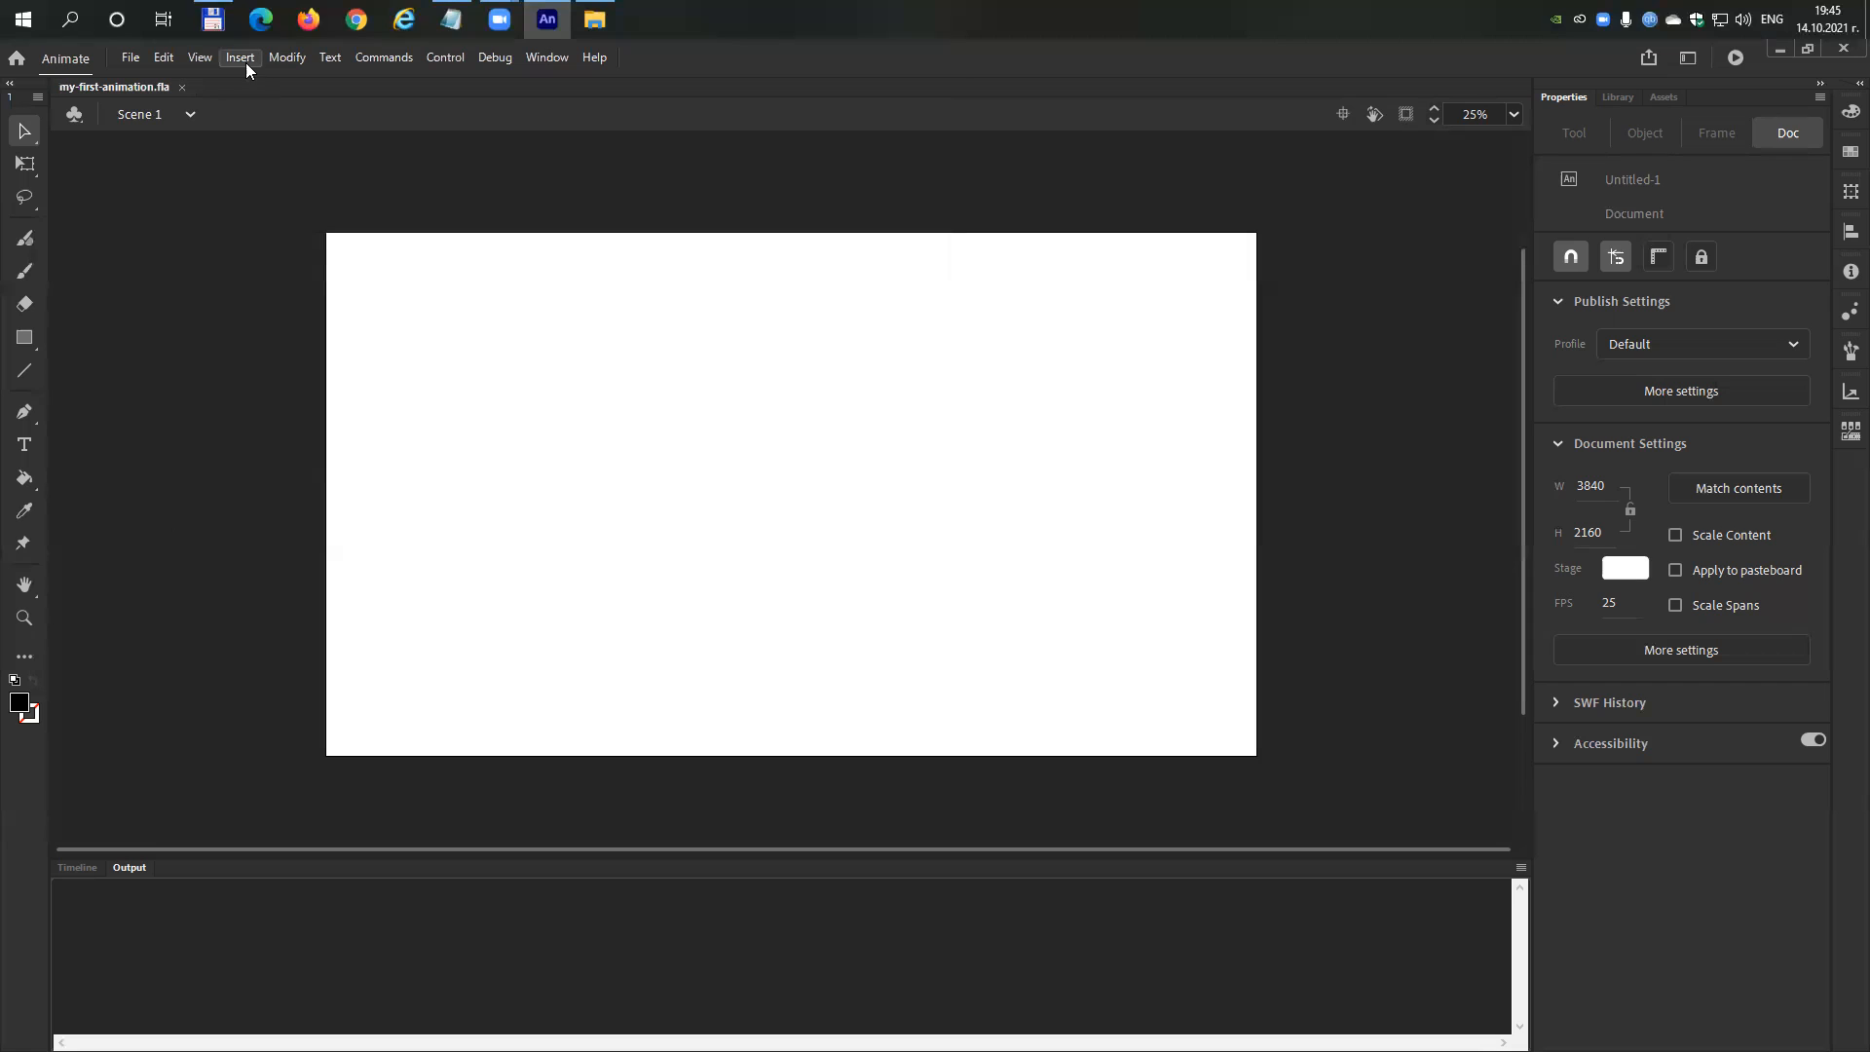
left_click(290, 56)
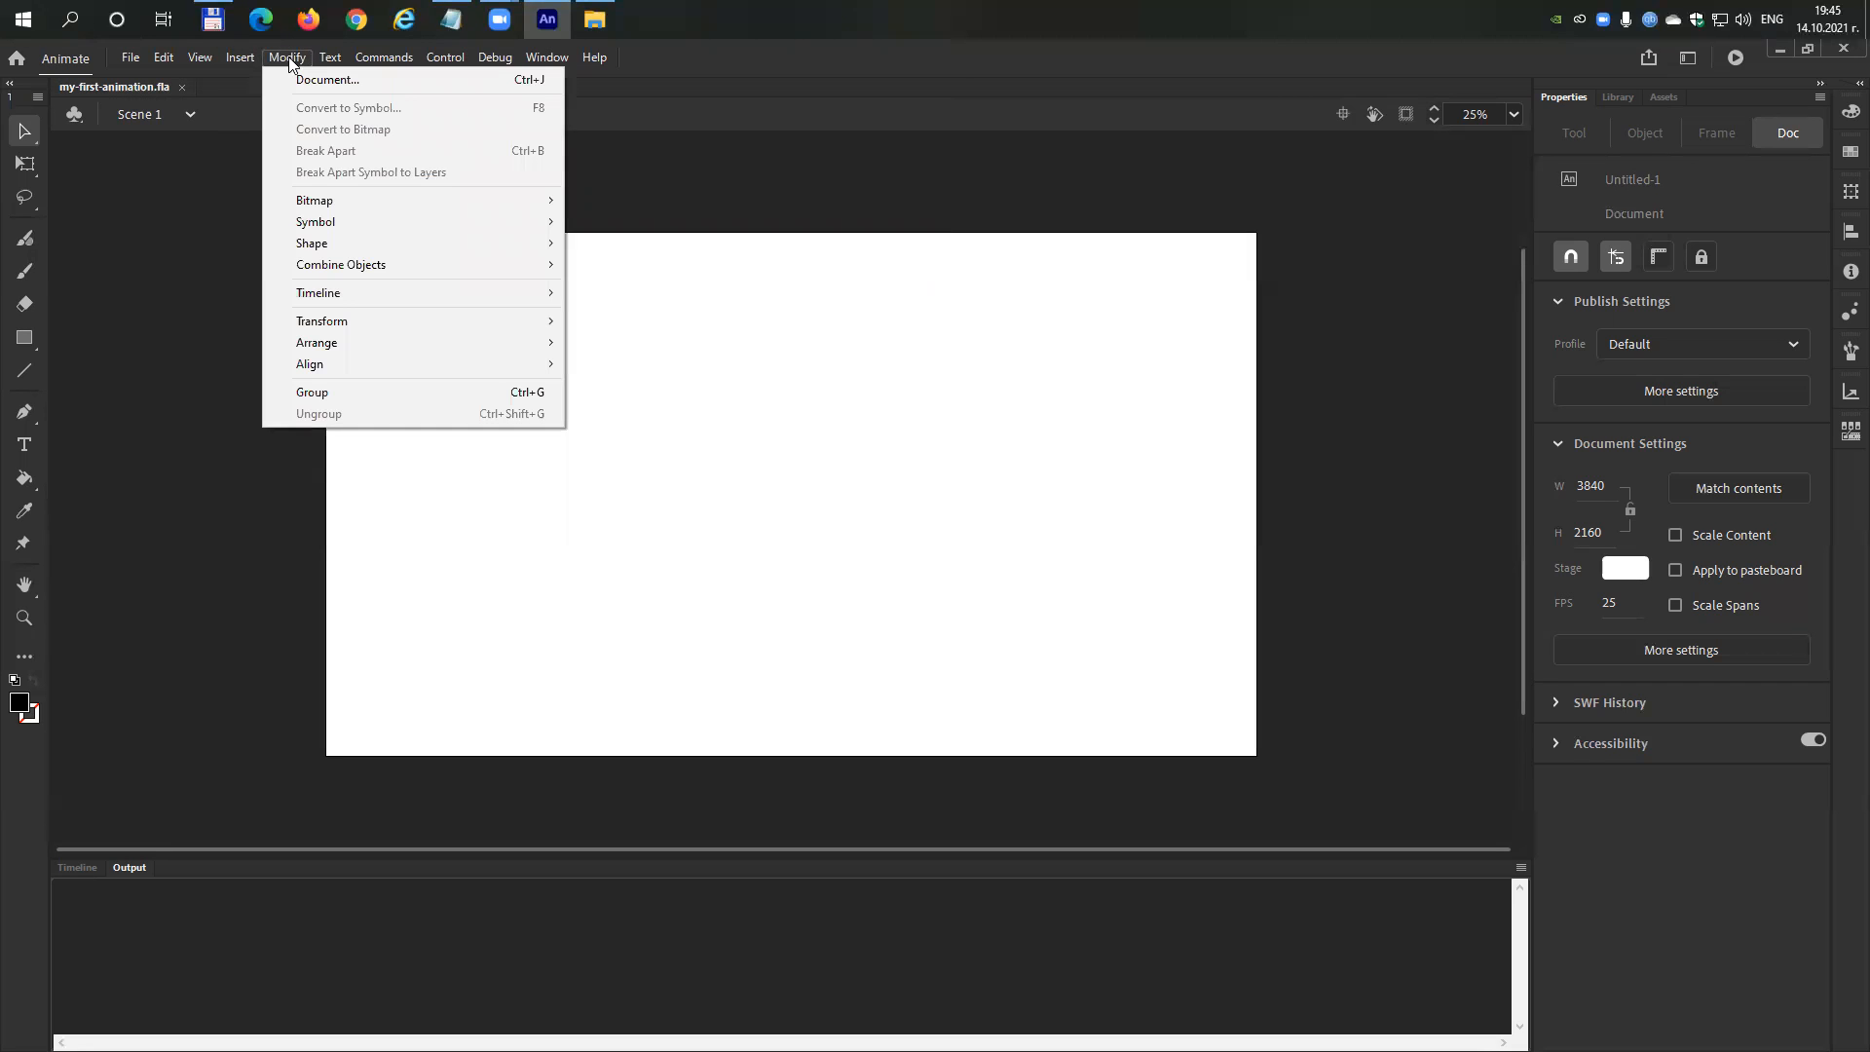
left_click(152, 167)
left_click(330, 57)
mouse_move(163, 51)
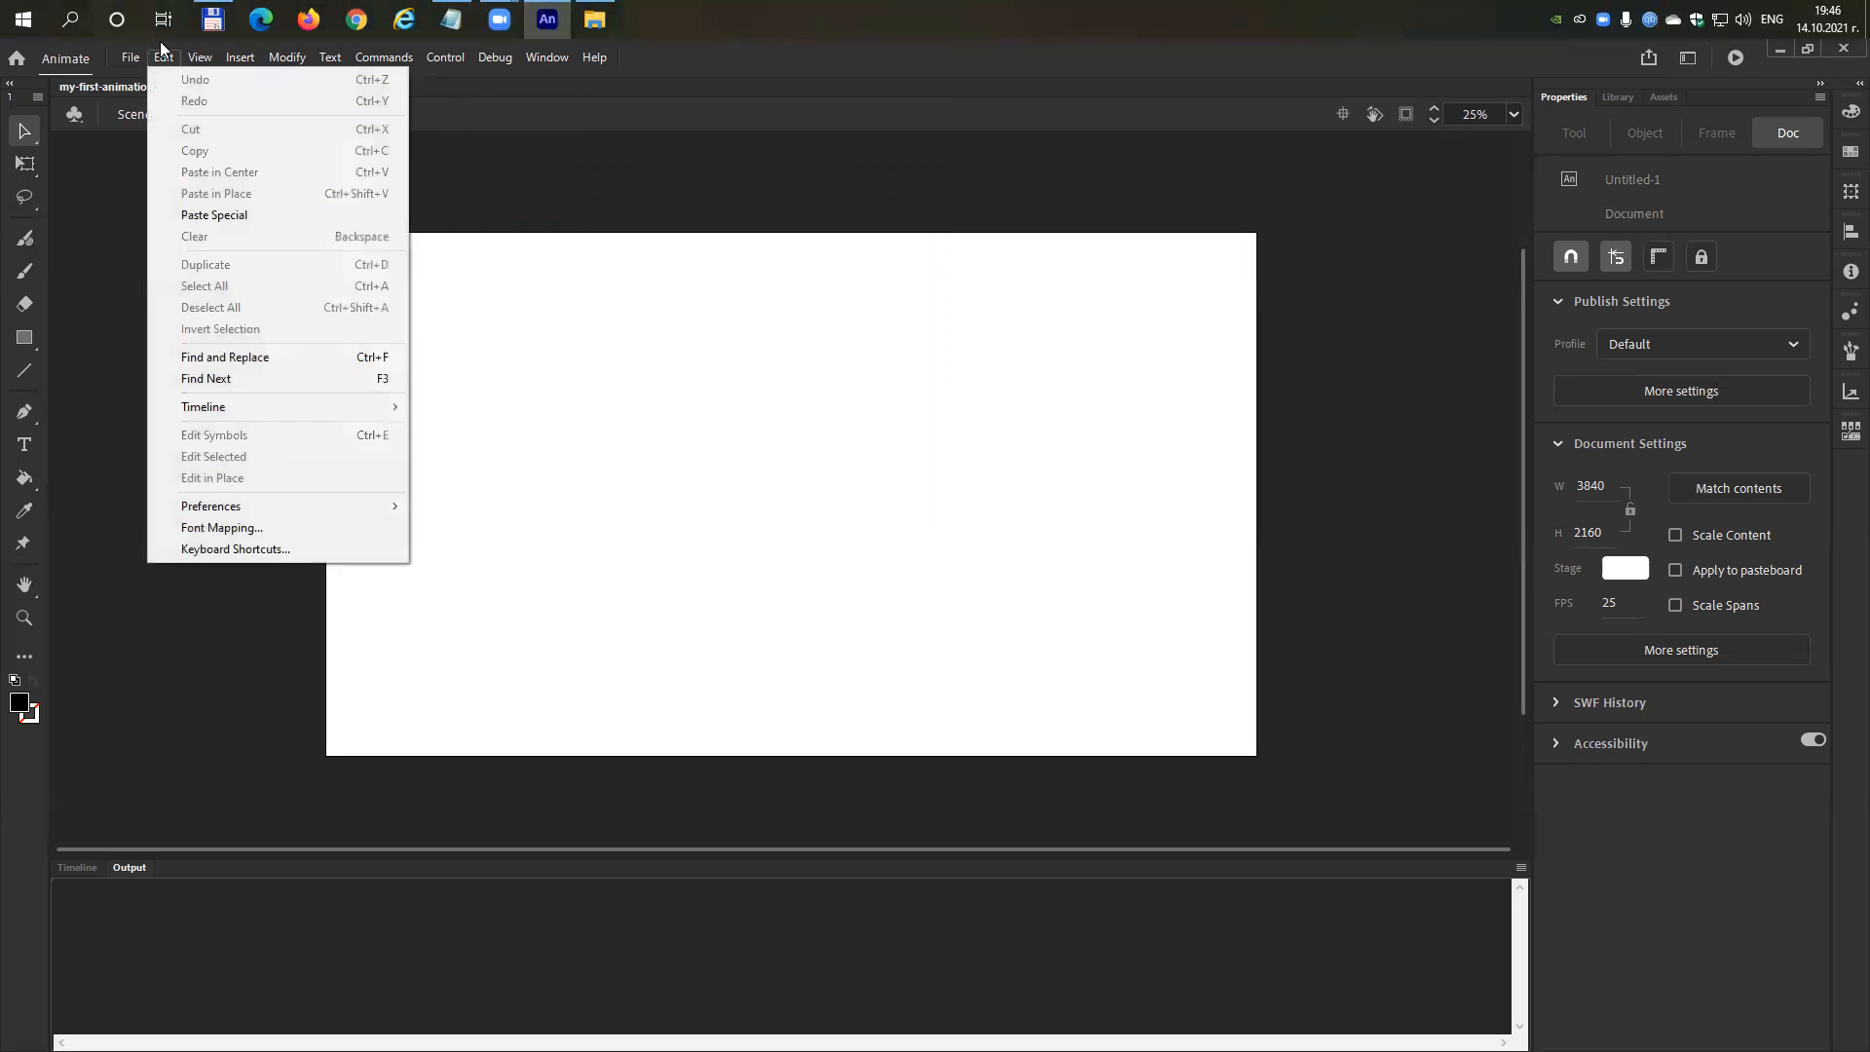
left_click(104, 311)
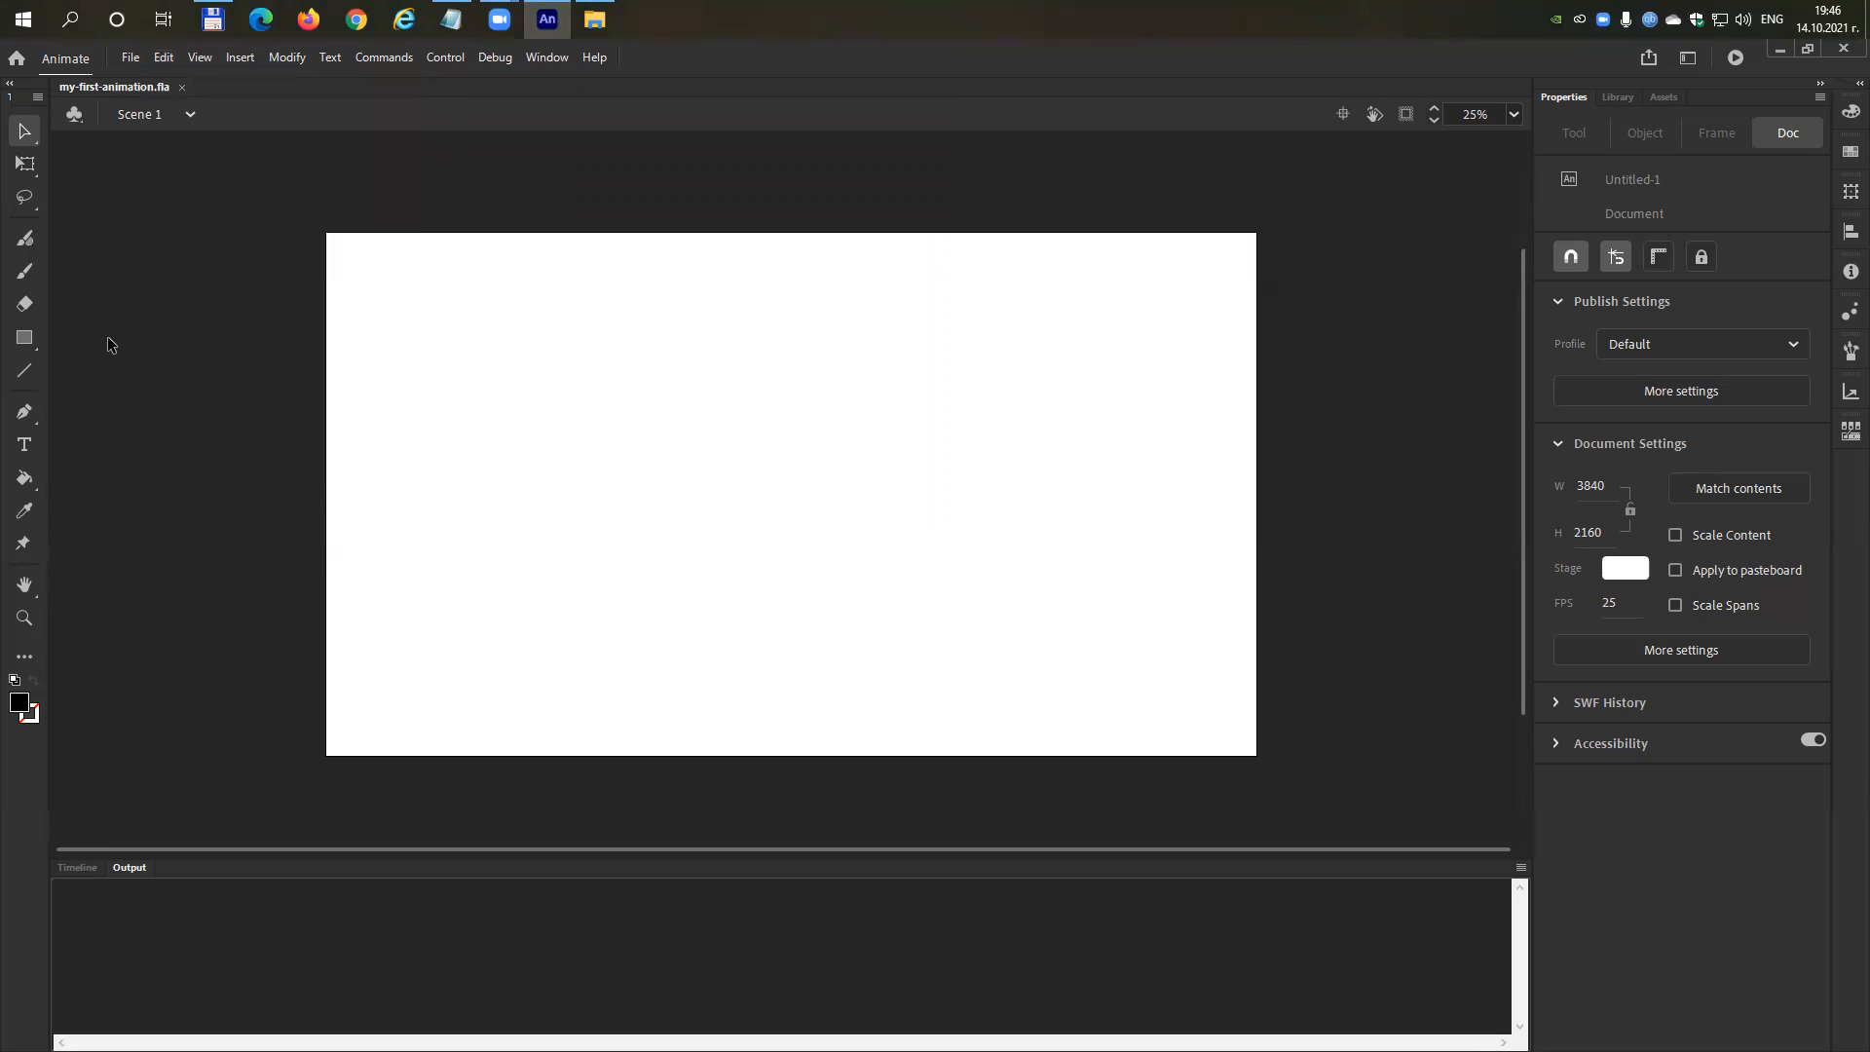
Check the scene list and review the document settings, trying the Use Advanced Layers option before cancelling the dialog.
left_click(164, 114)
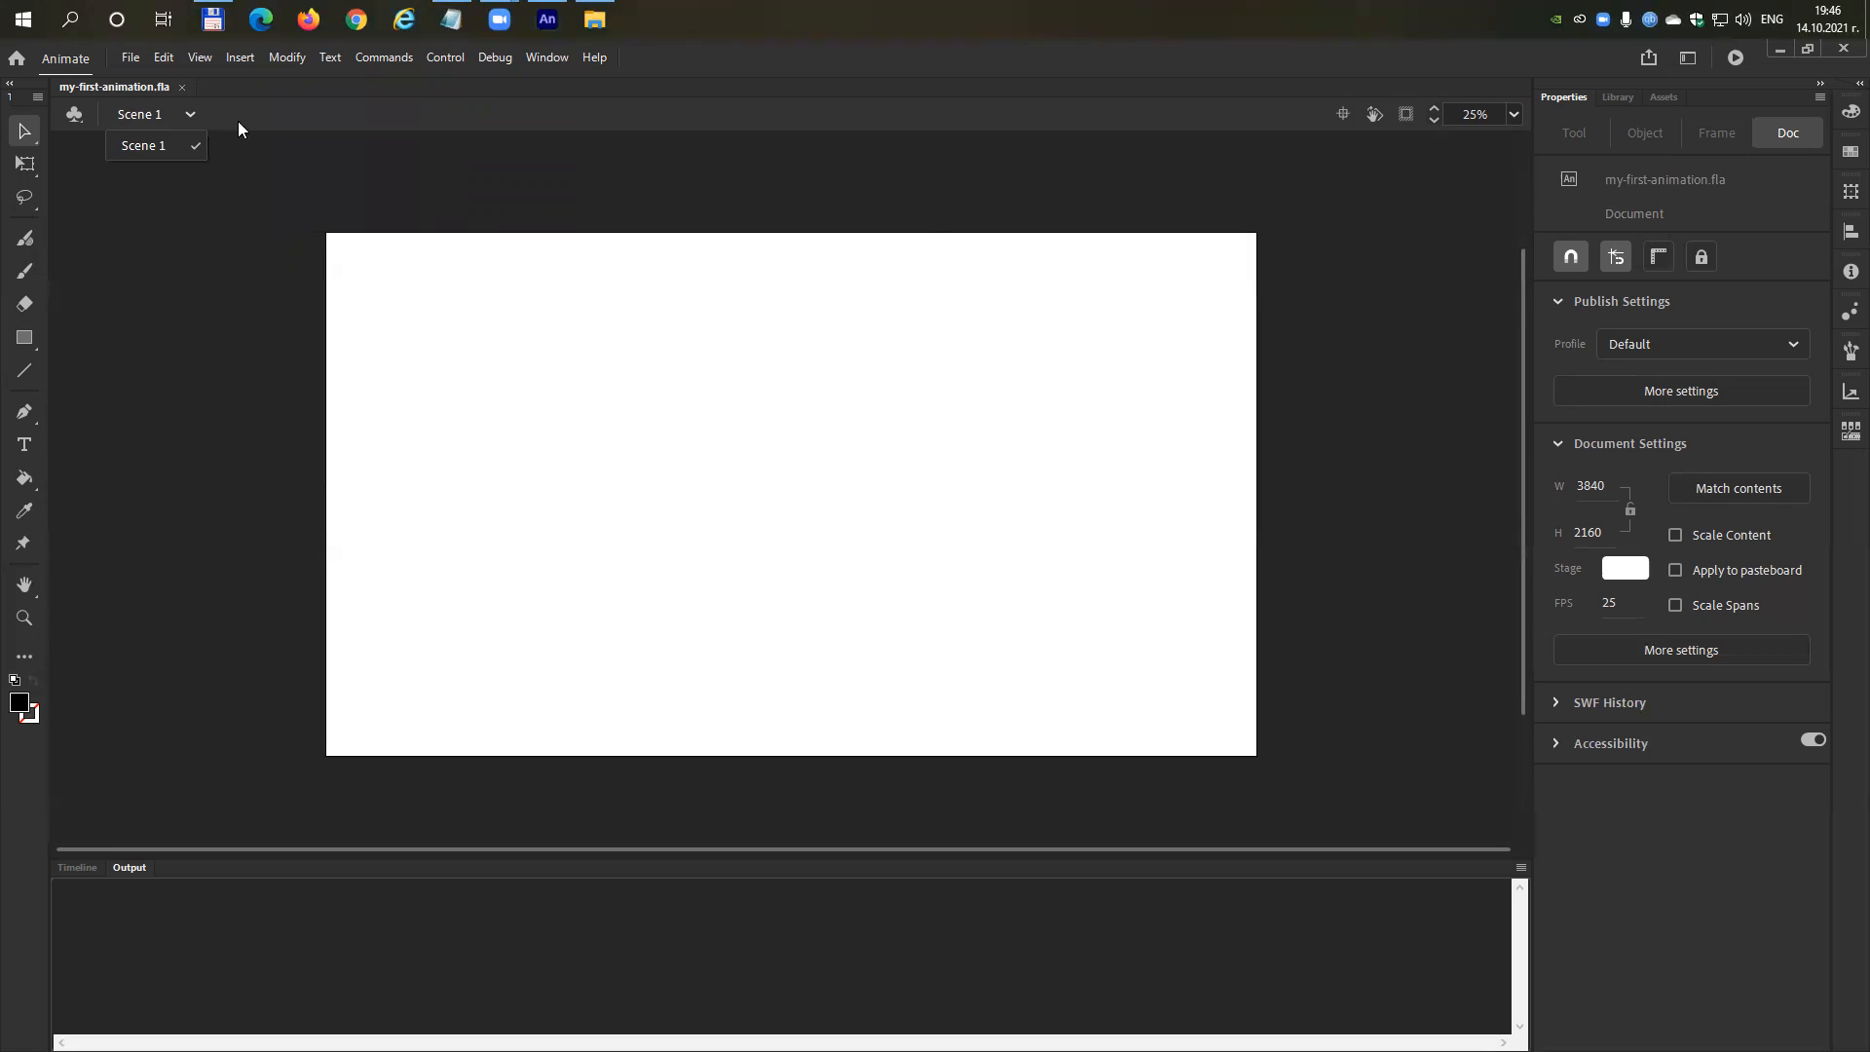
left_click(282, 55)
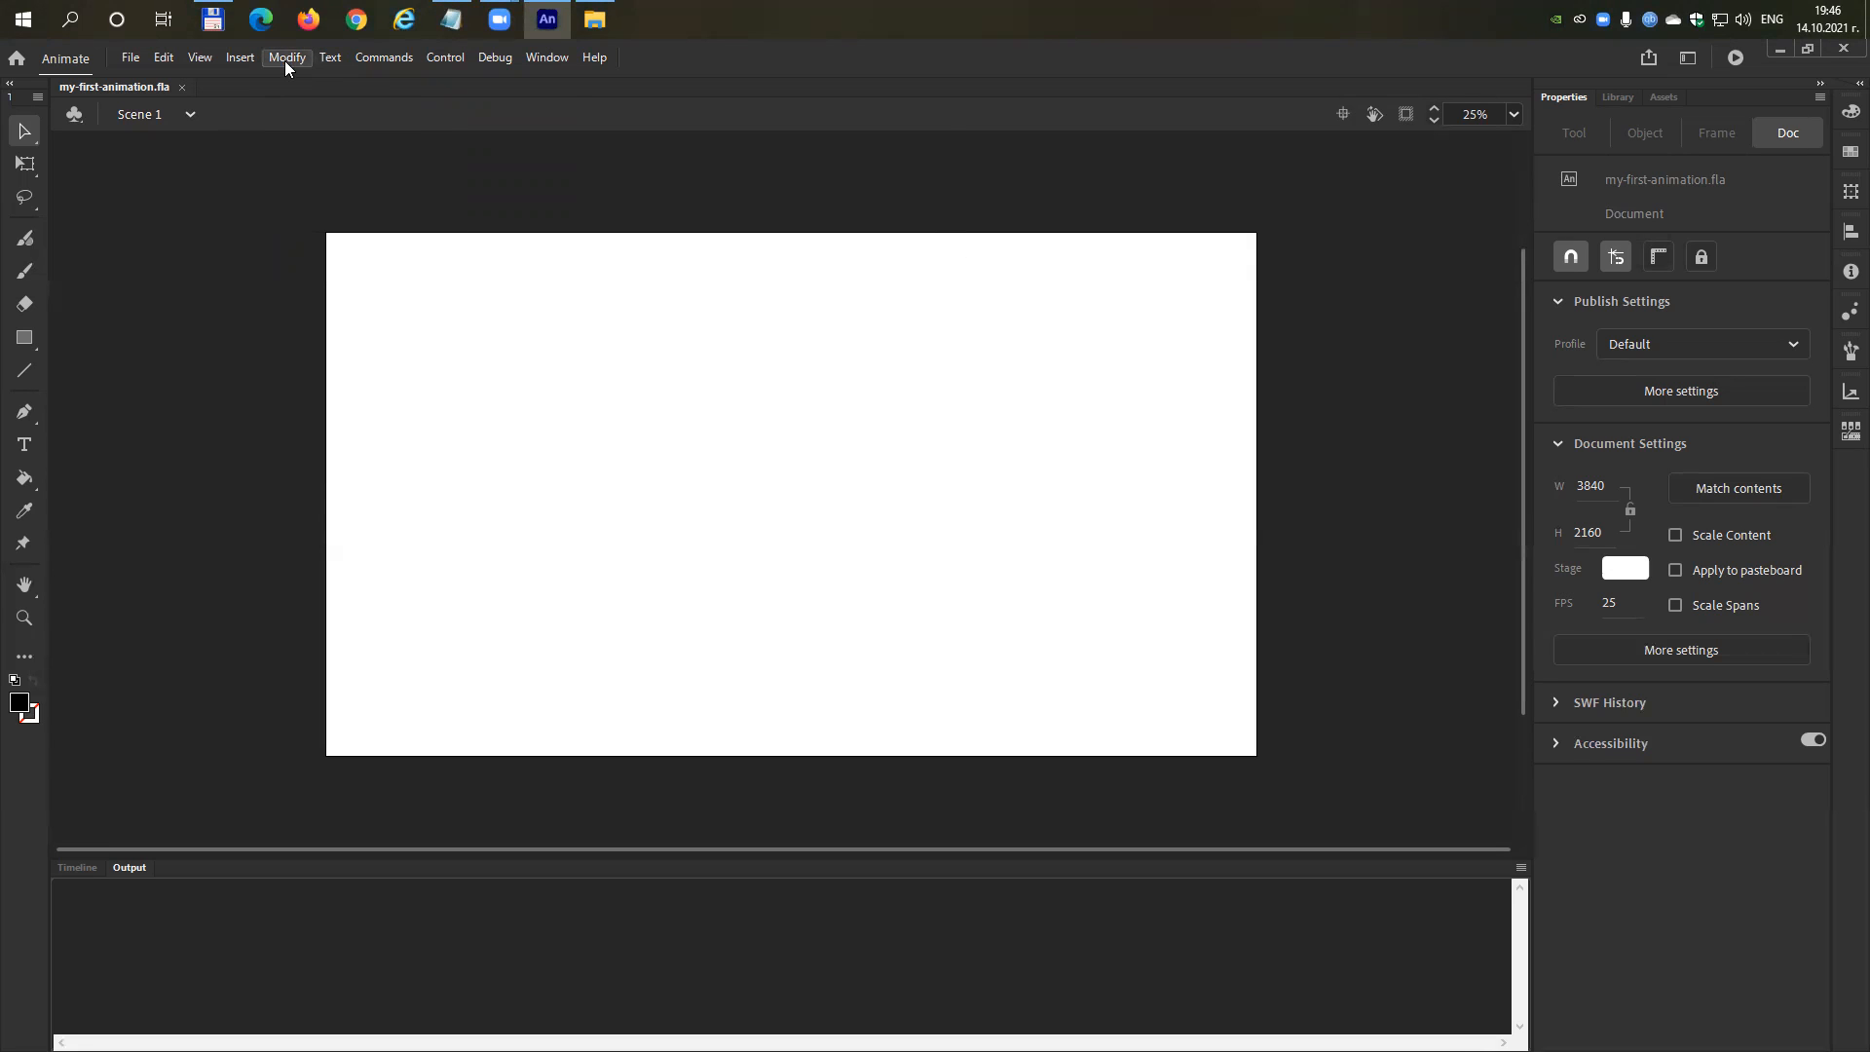
left_click(285, 58)
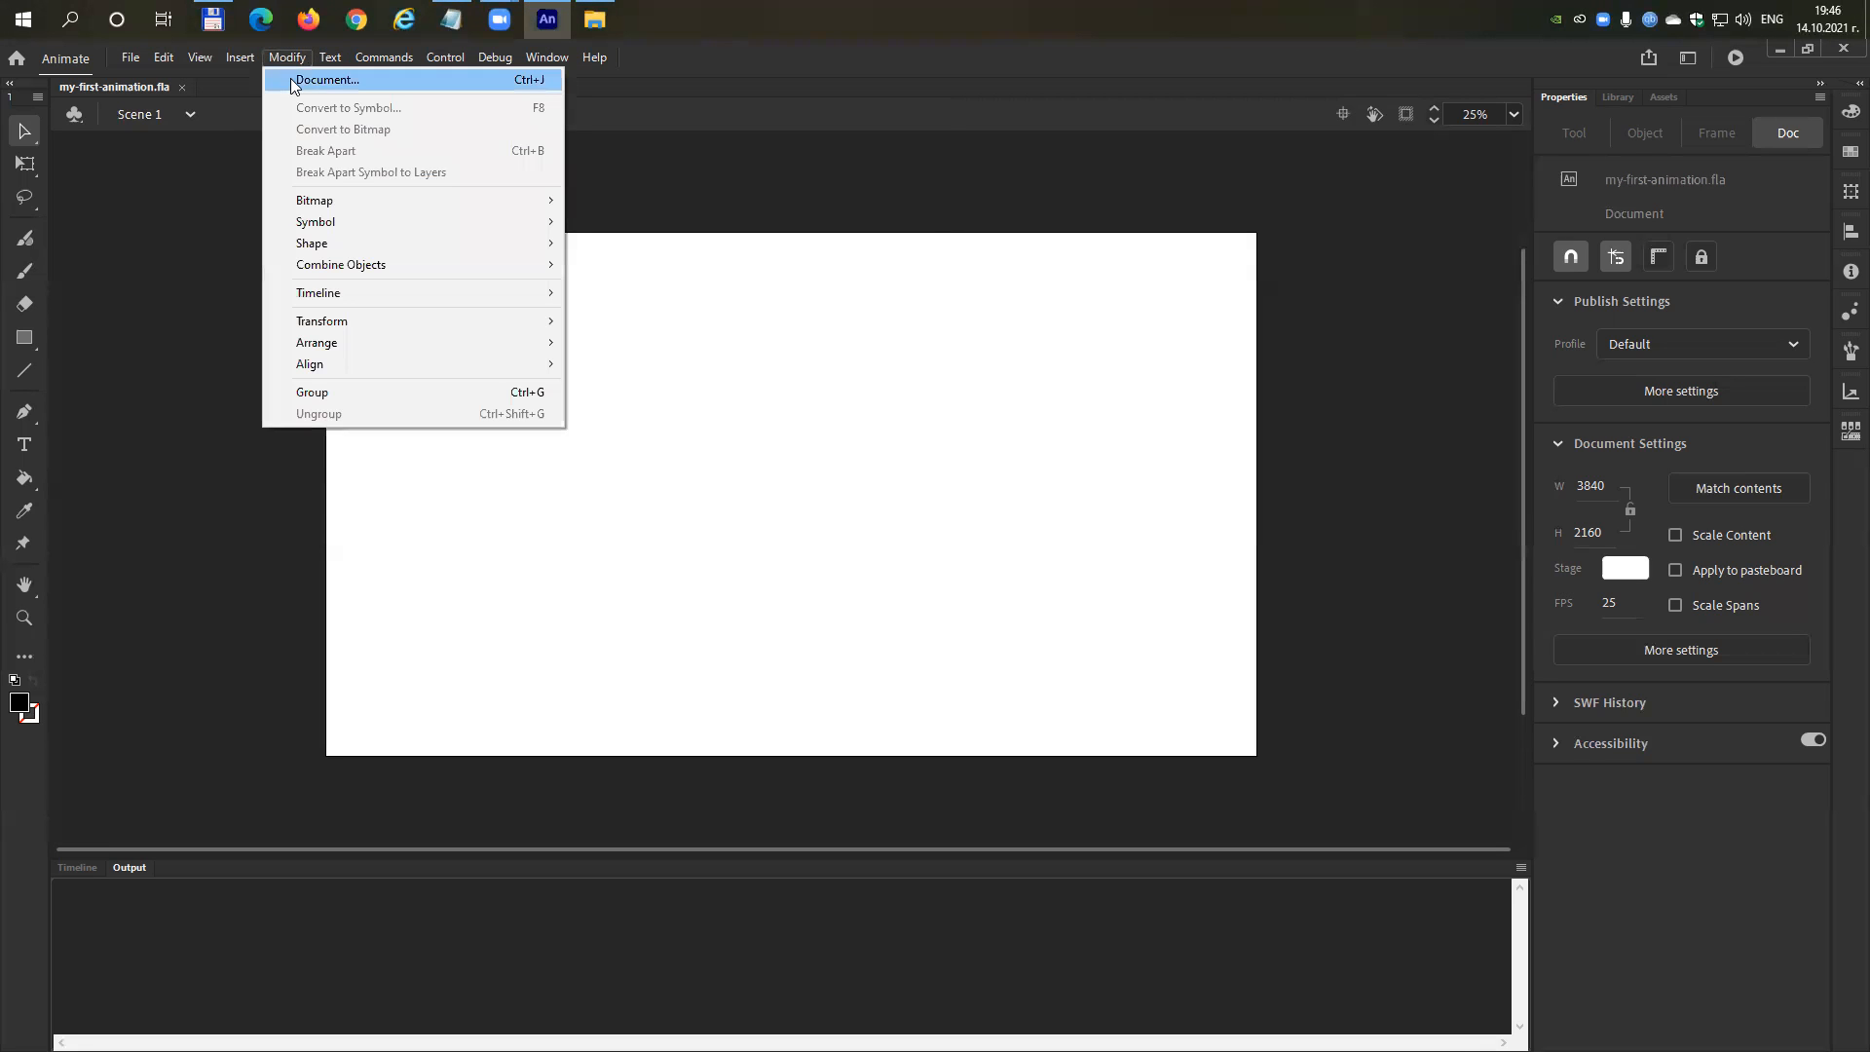
left_click(292, 82)
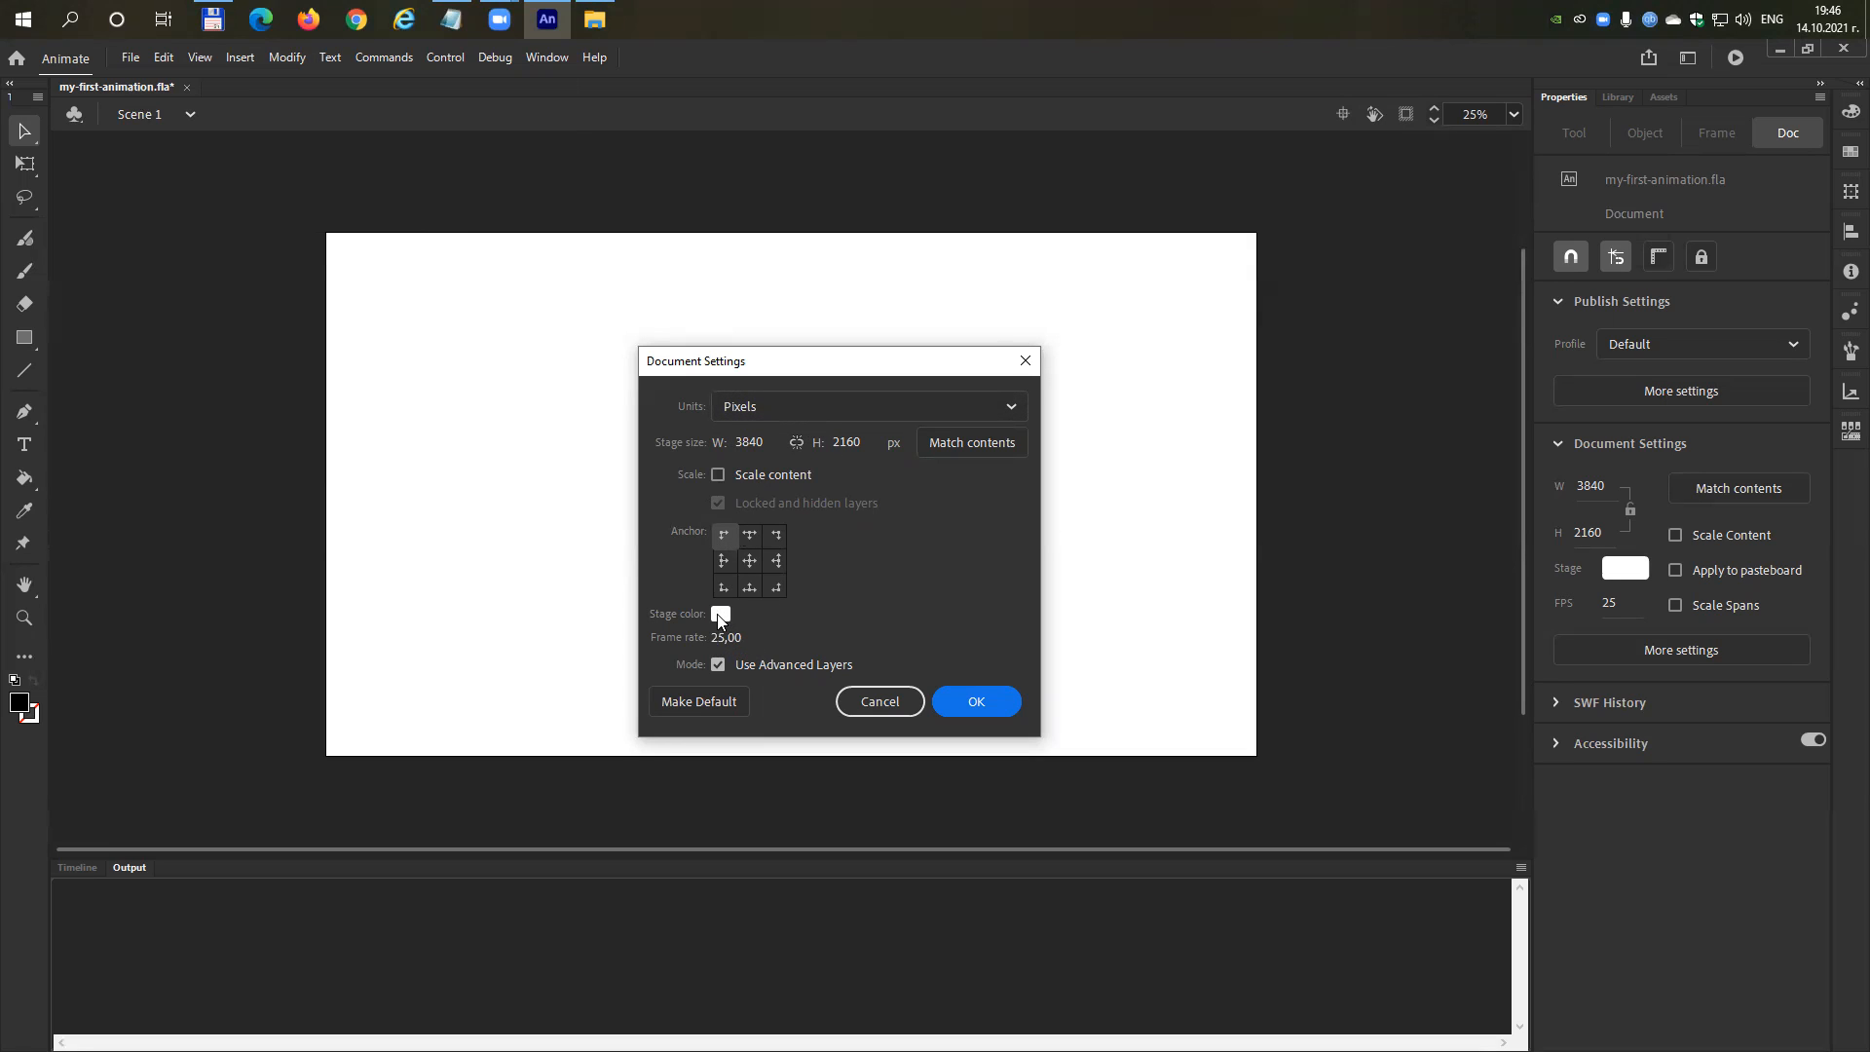
left_click(718, 664)
left_click(906, 701)
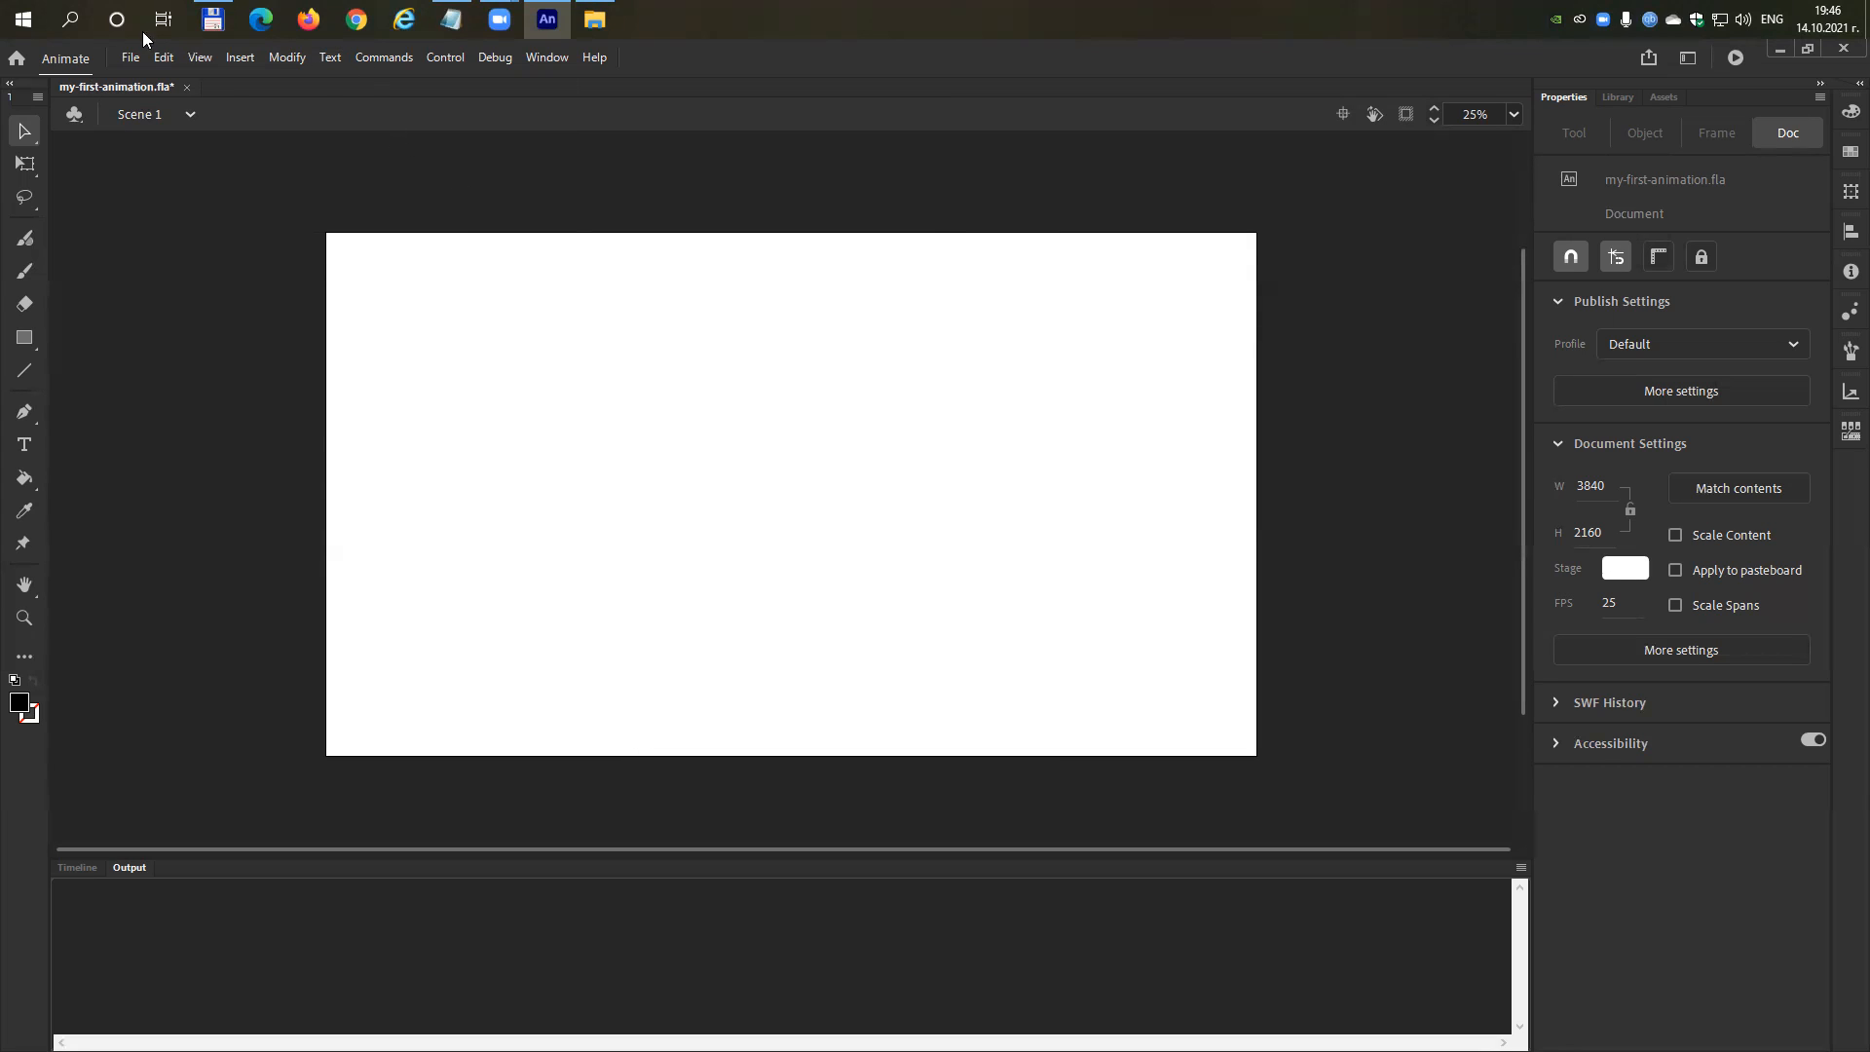
Insert a second scene into the my-first-animation document.
left_click(294, 54)
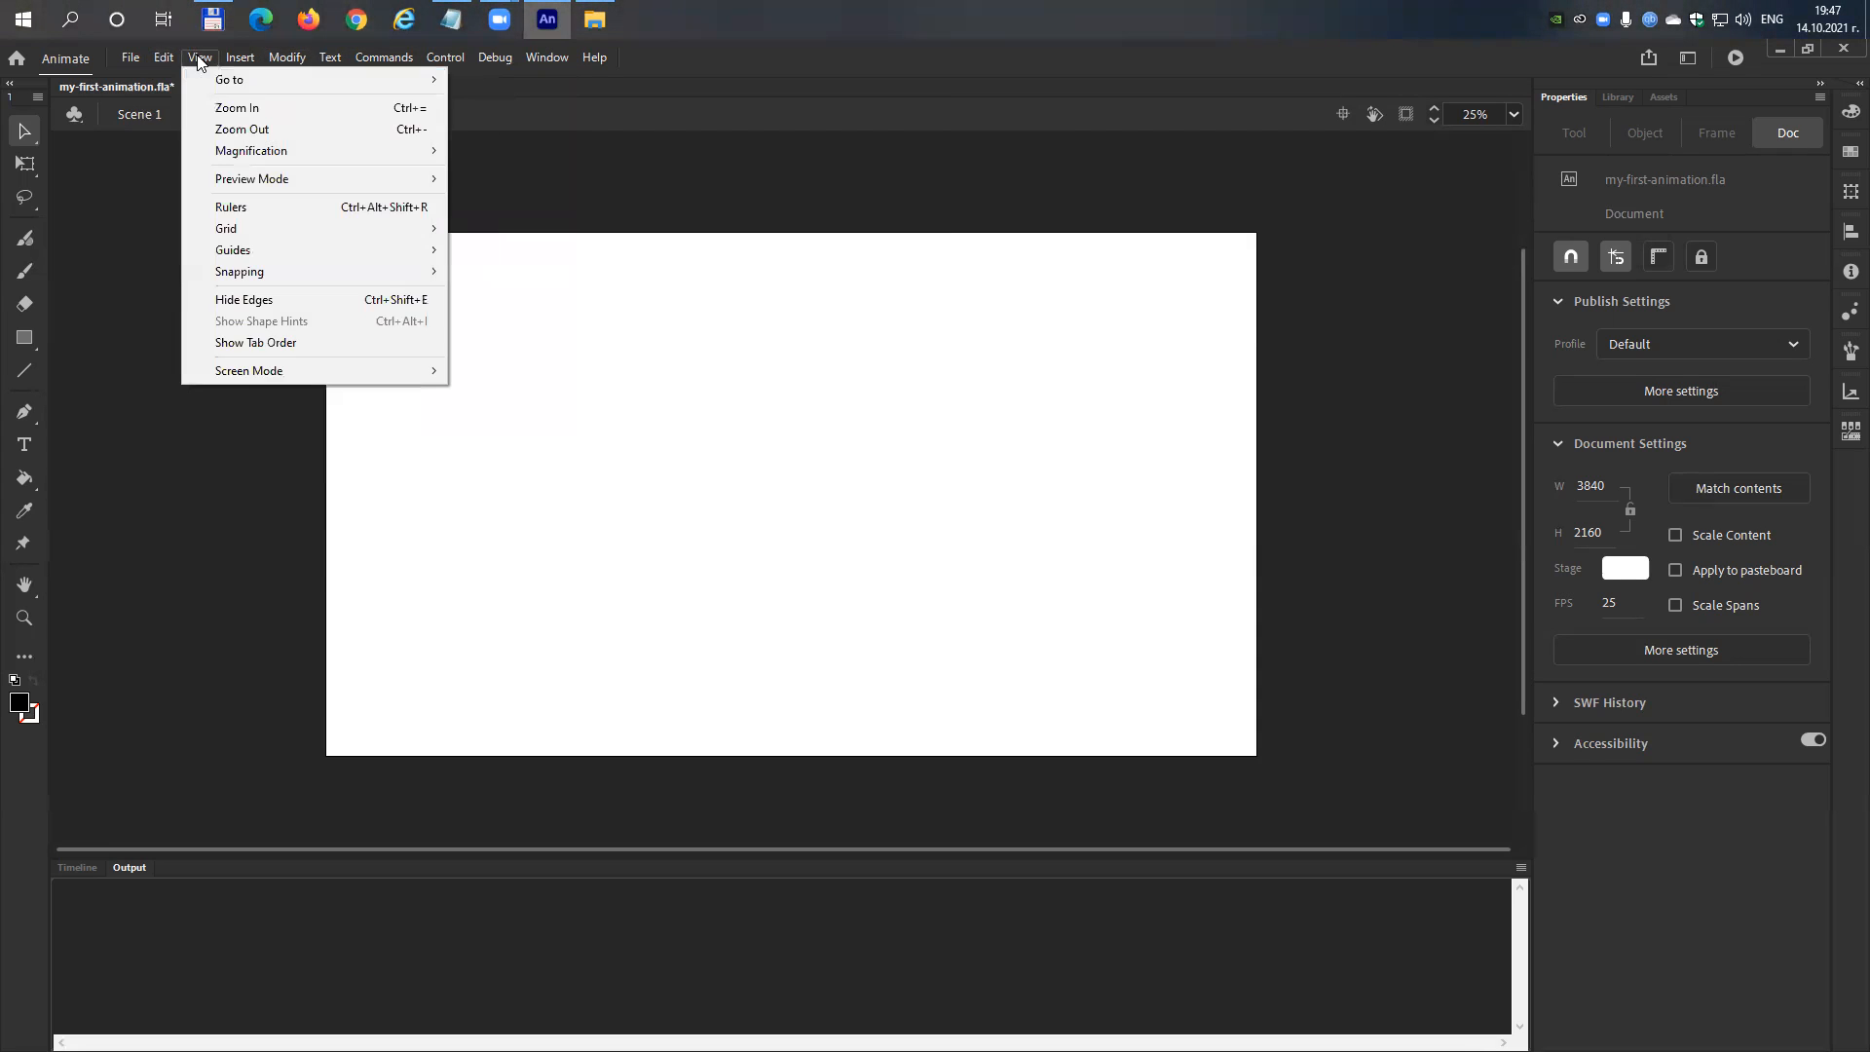
mouse_move(155, 55)
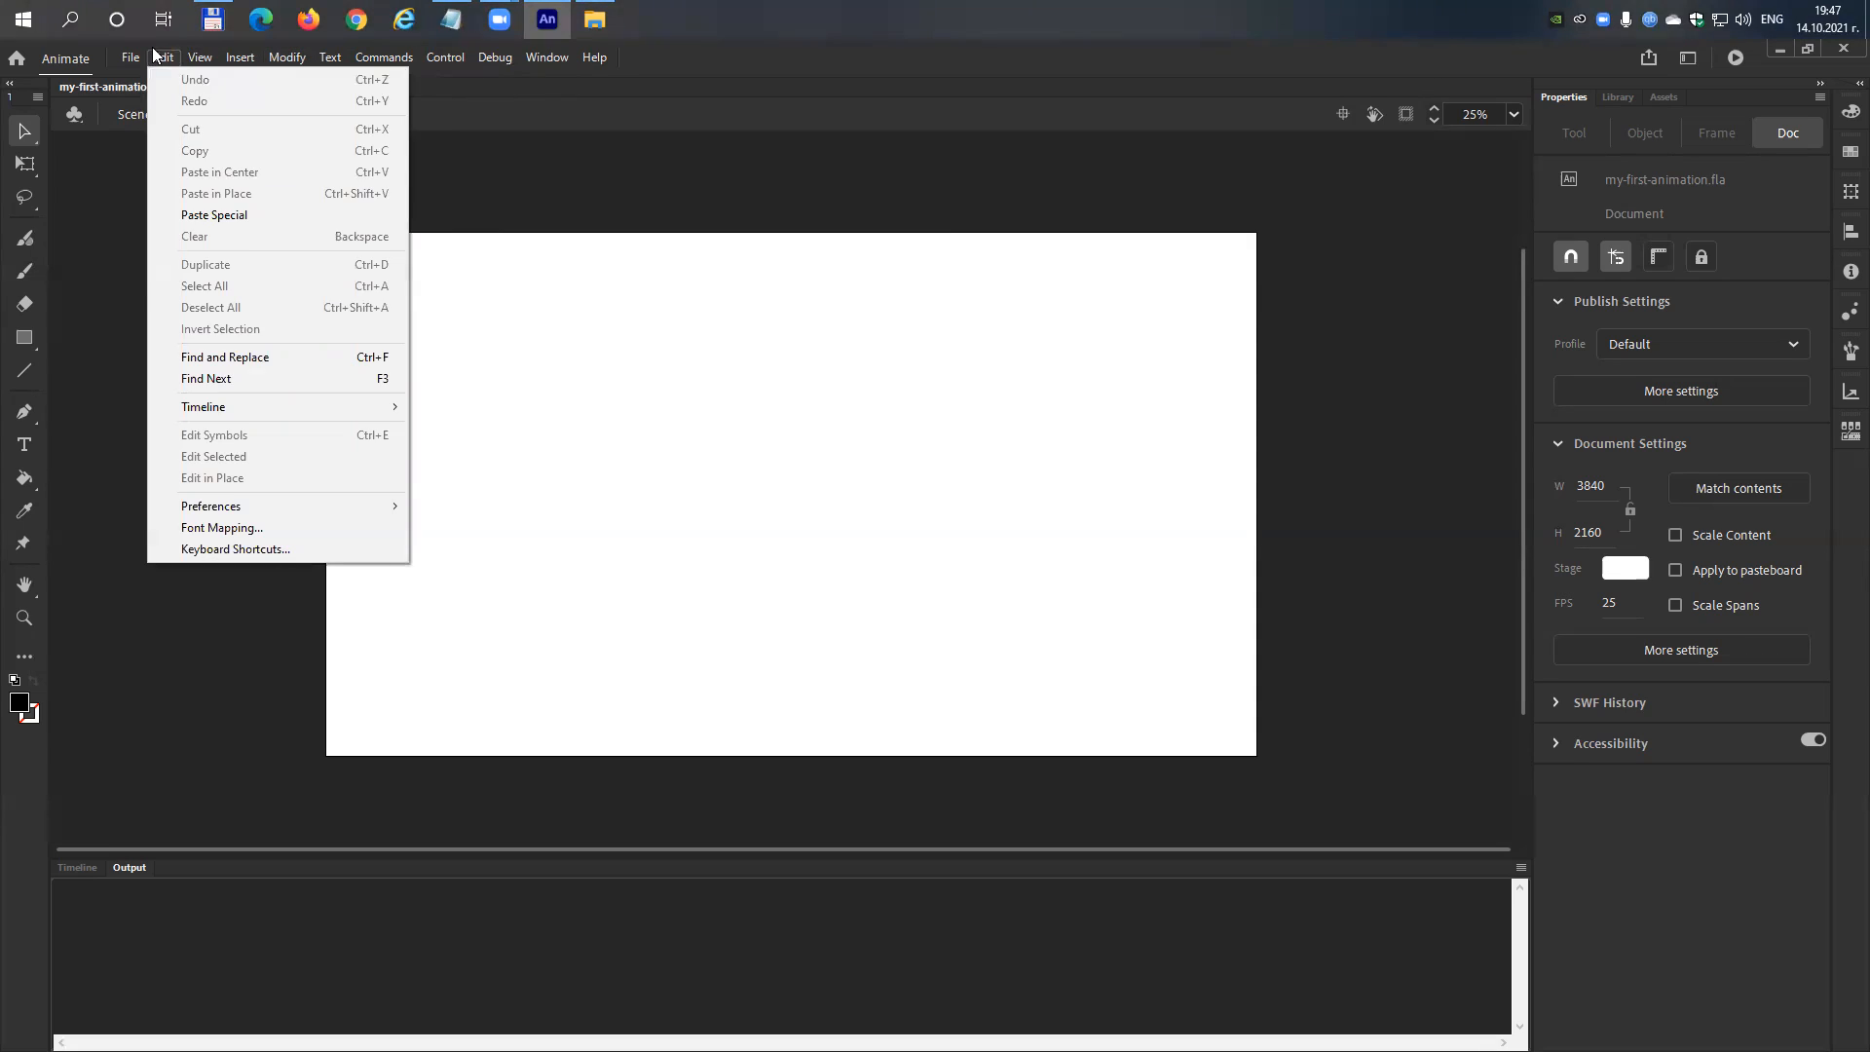
key("Right")
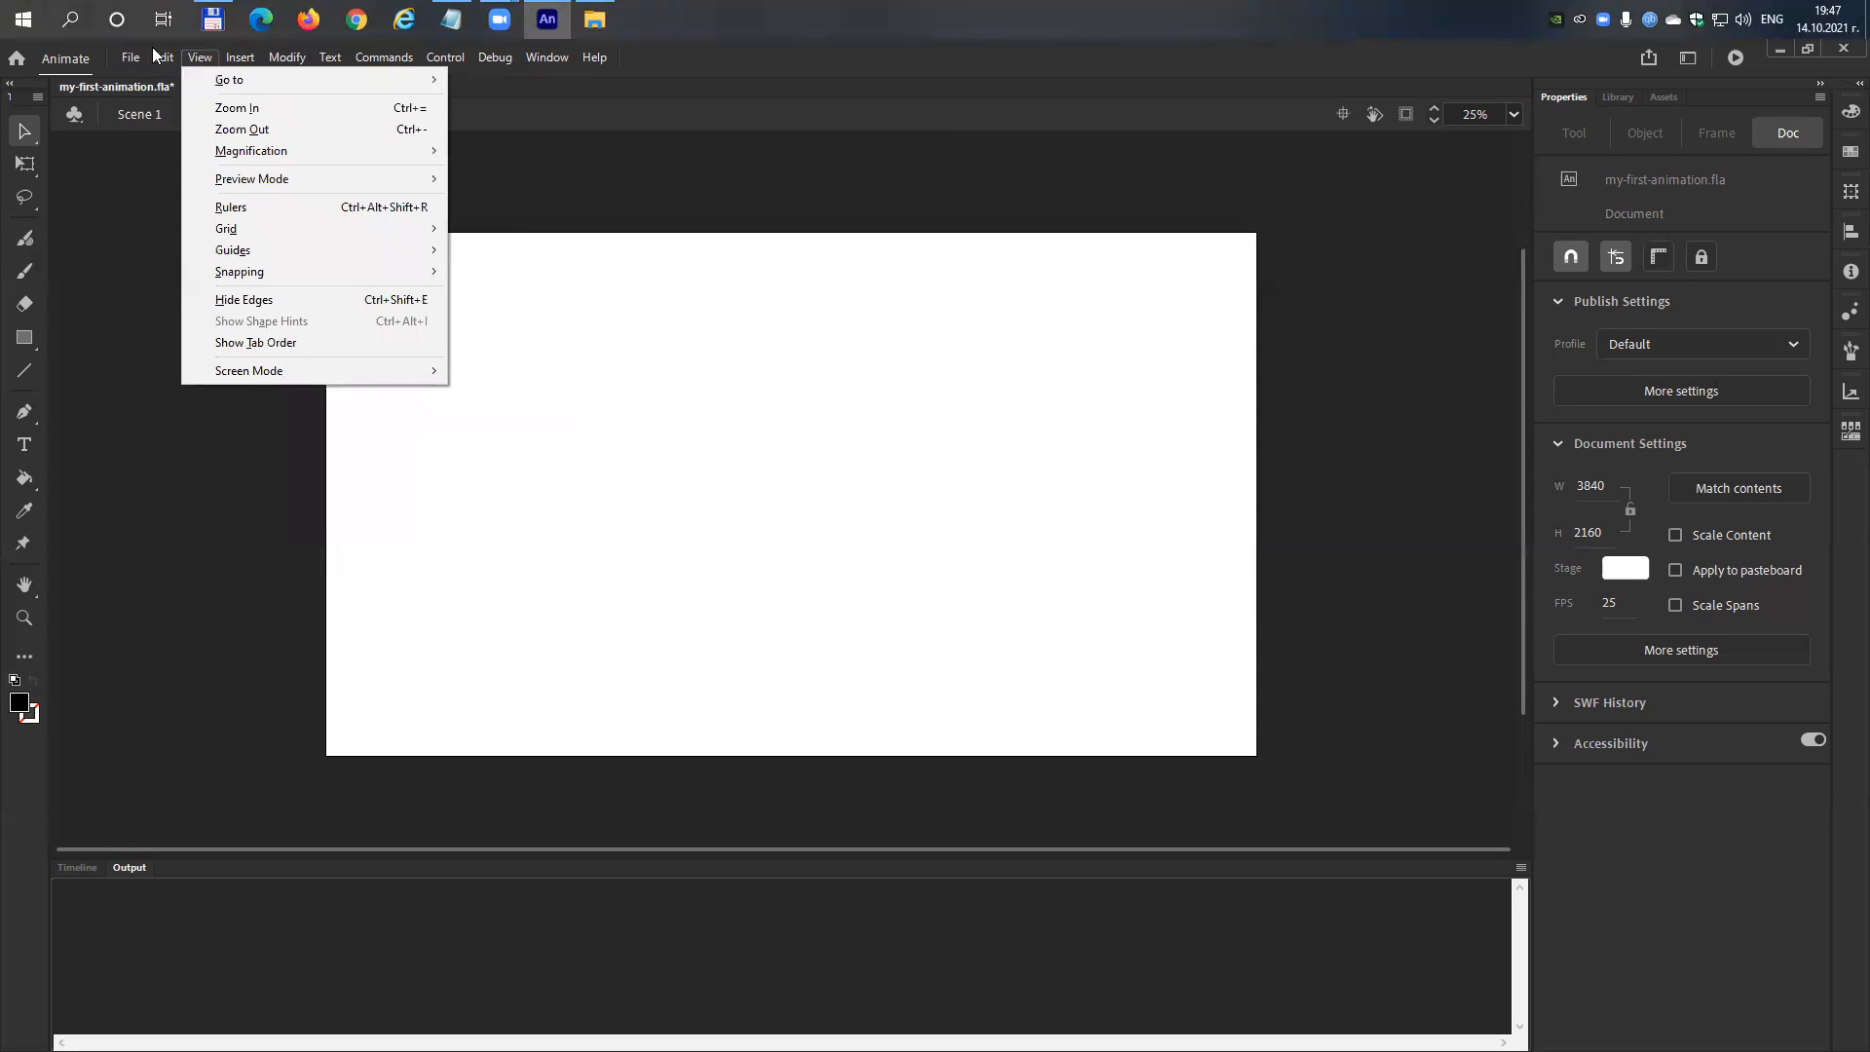
key("Right")
key("Right")
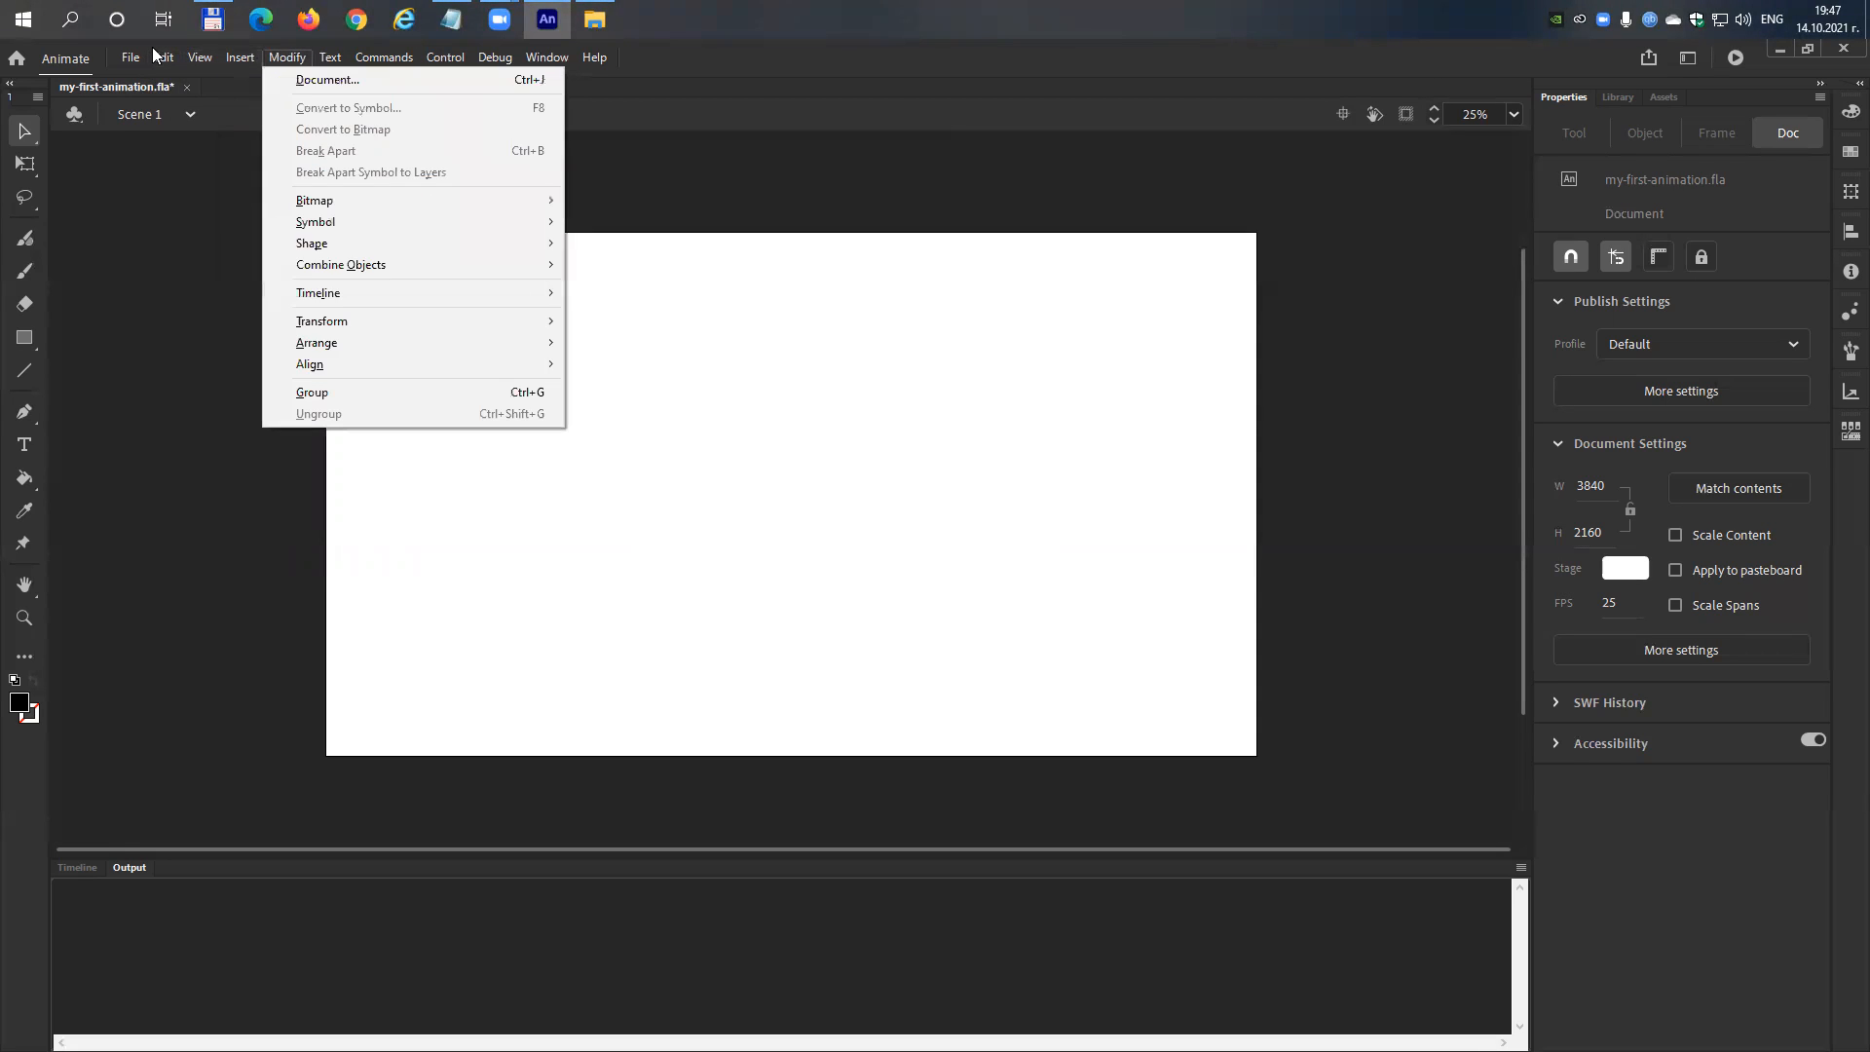
key("Left")
key("Down")
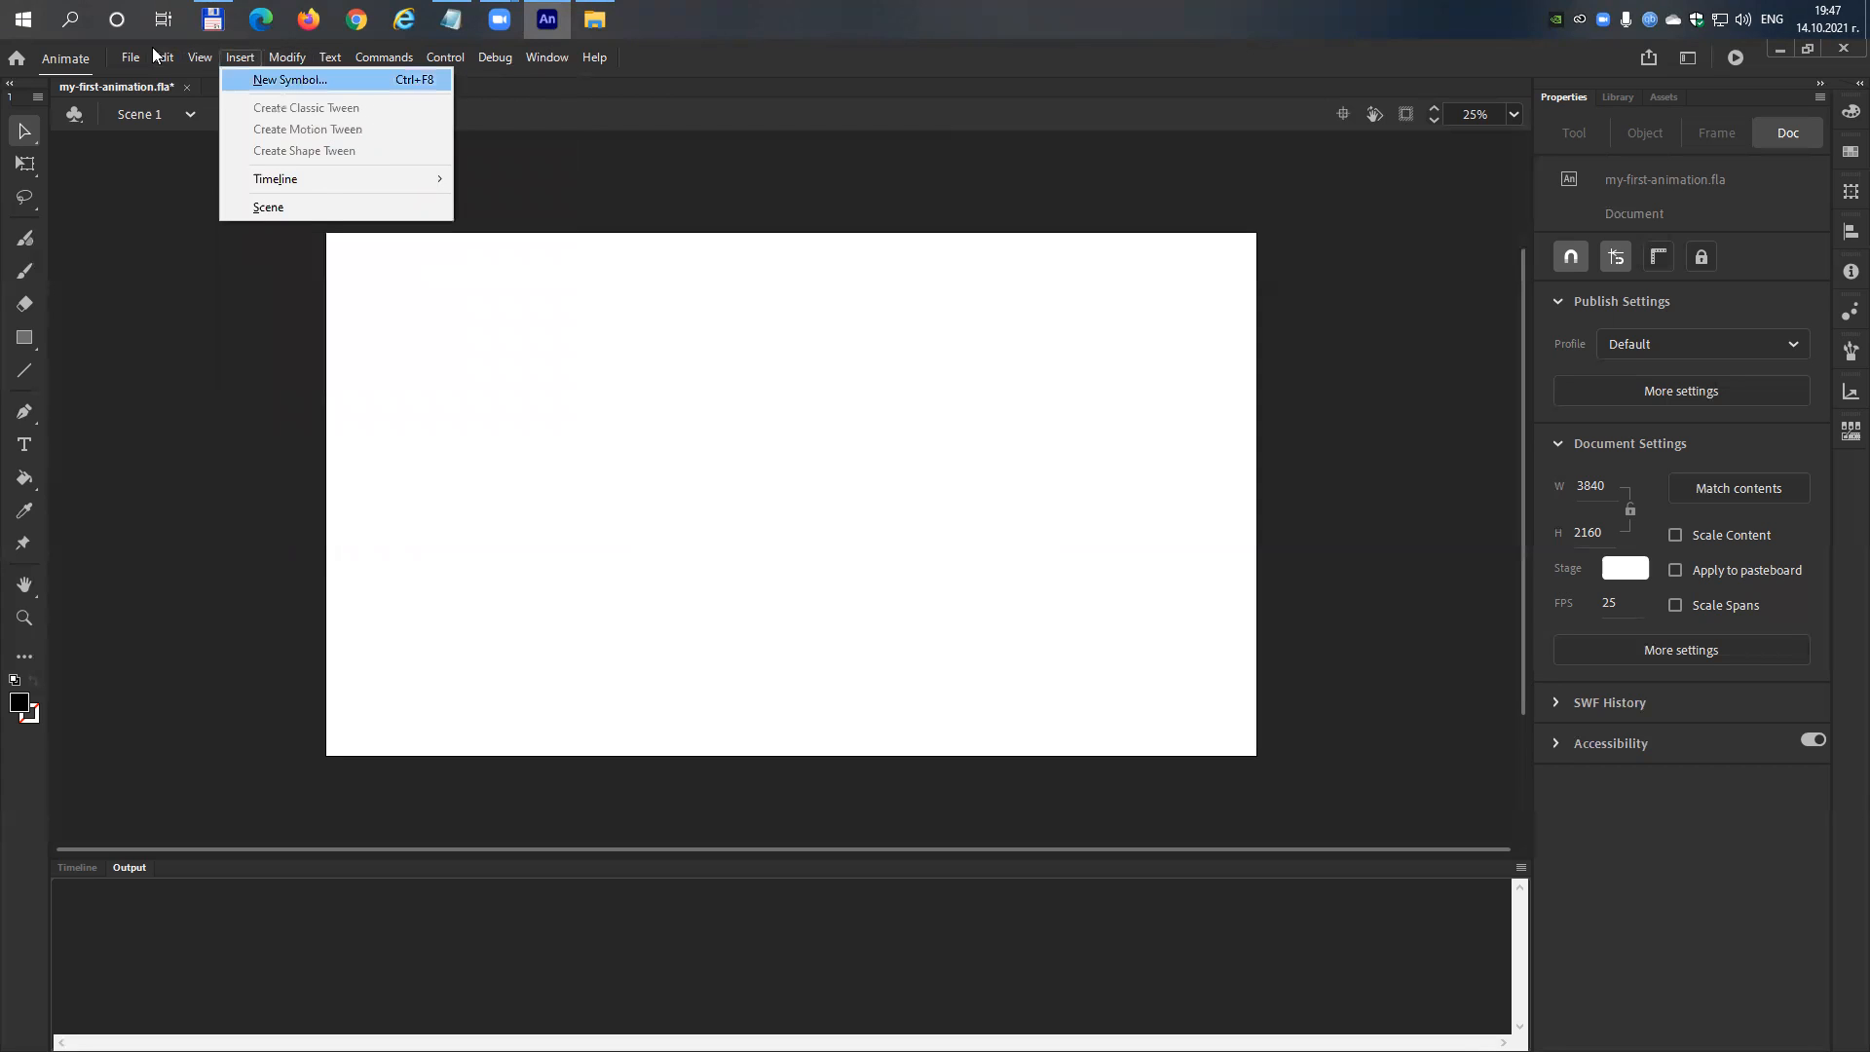
key("Right")
key("Up")
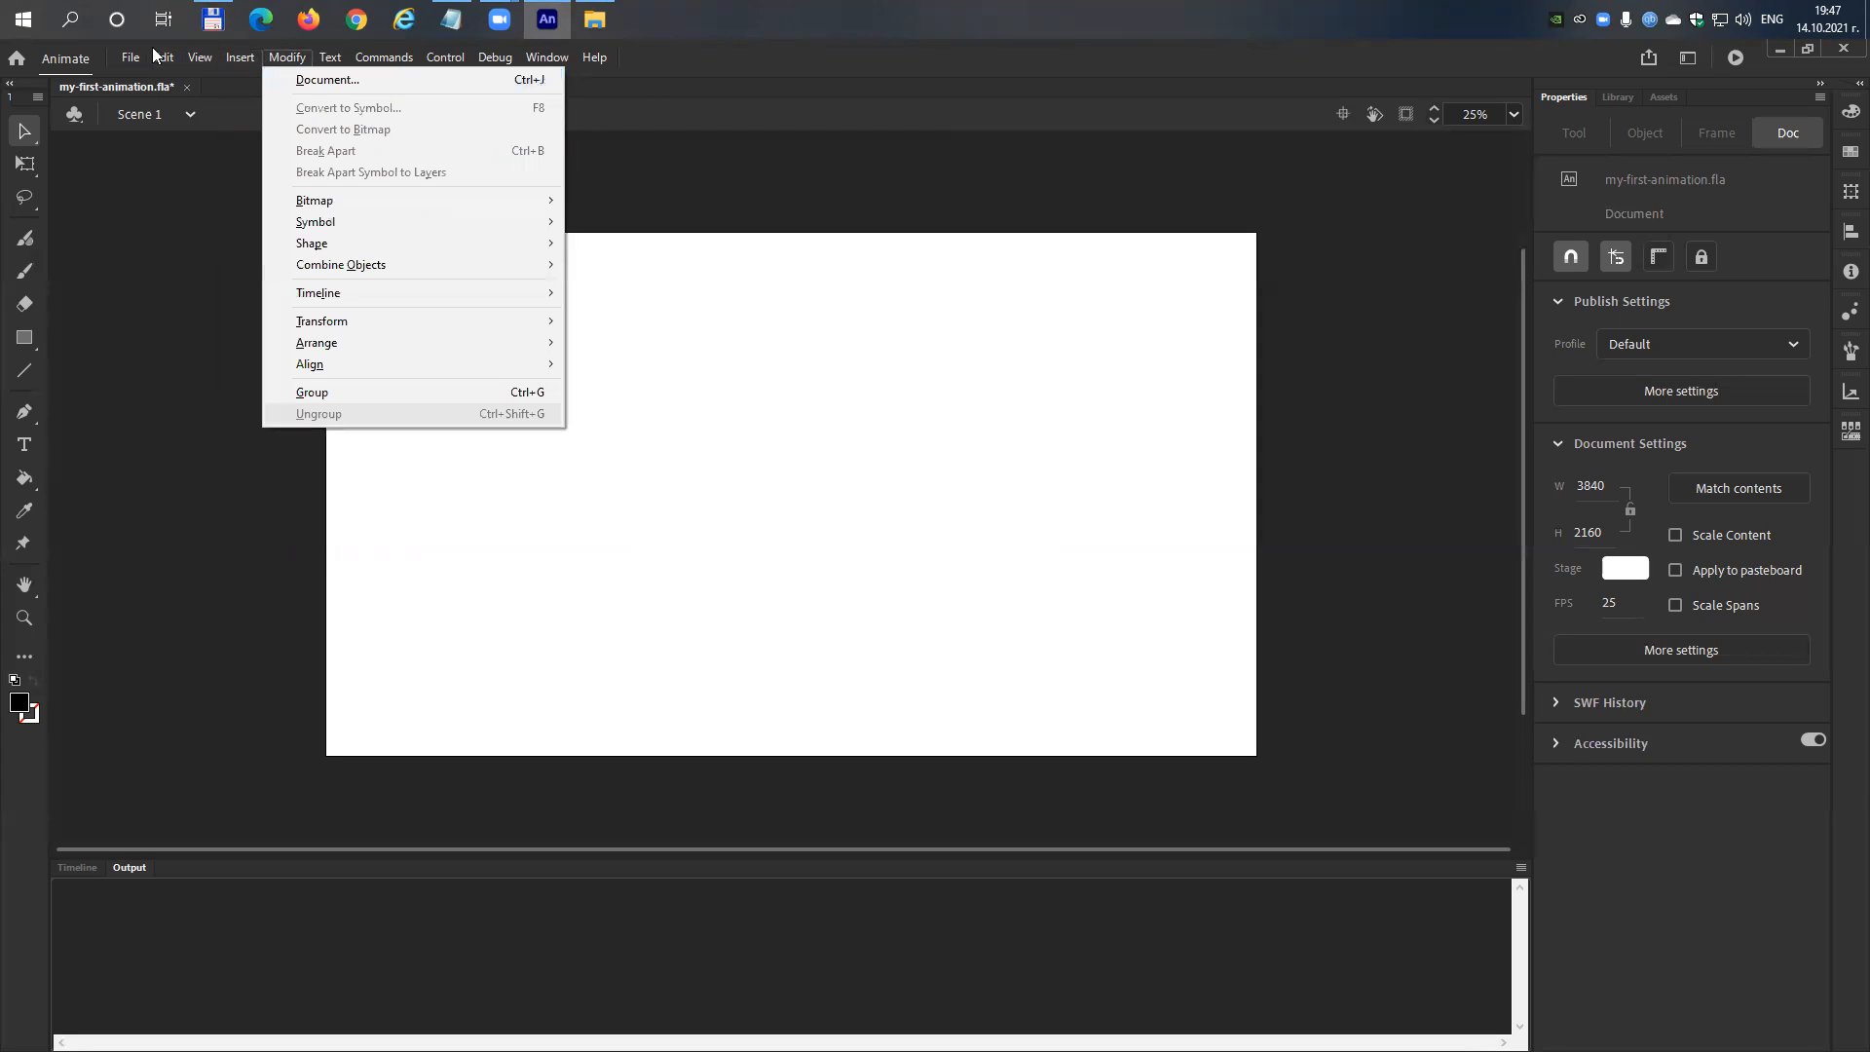
key("Left")
key("Up")
key("Return")
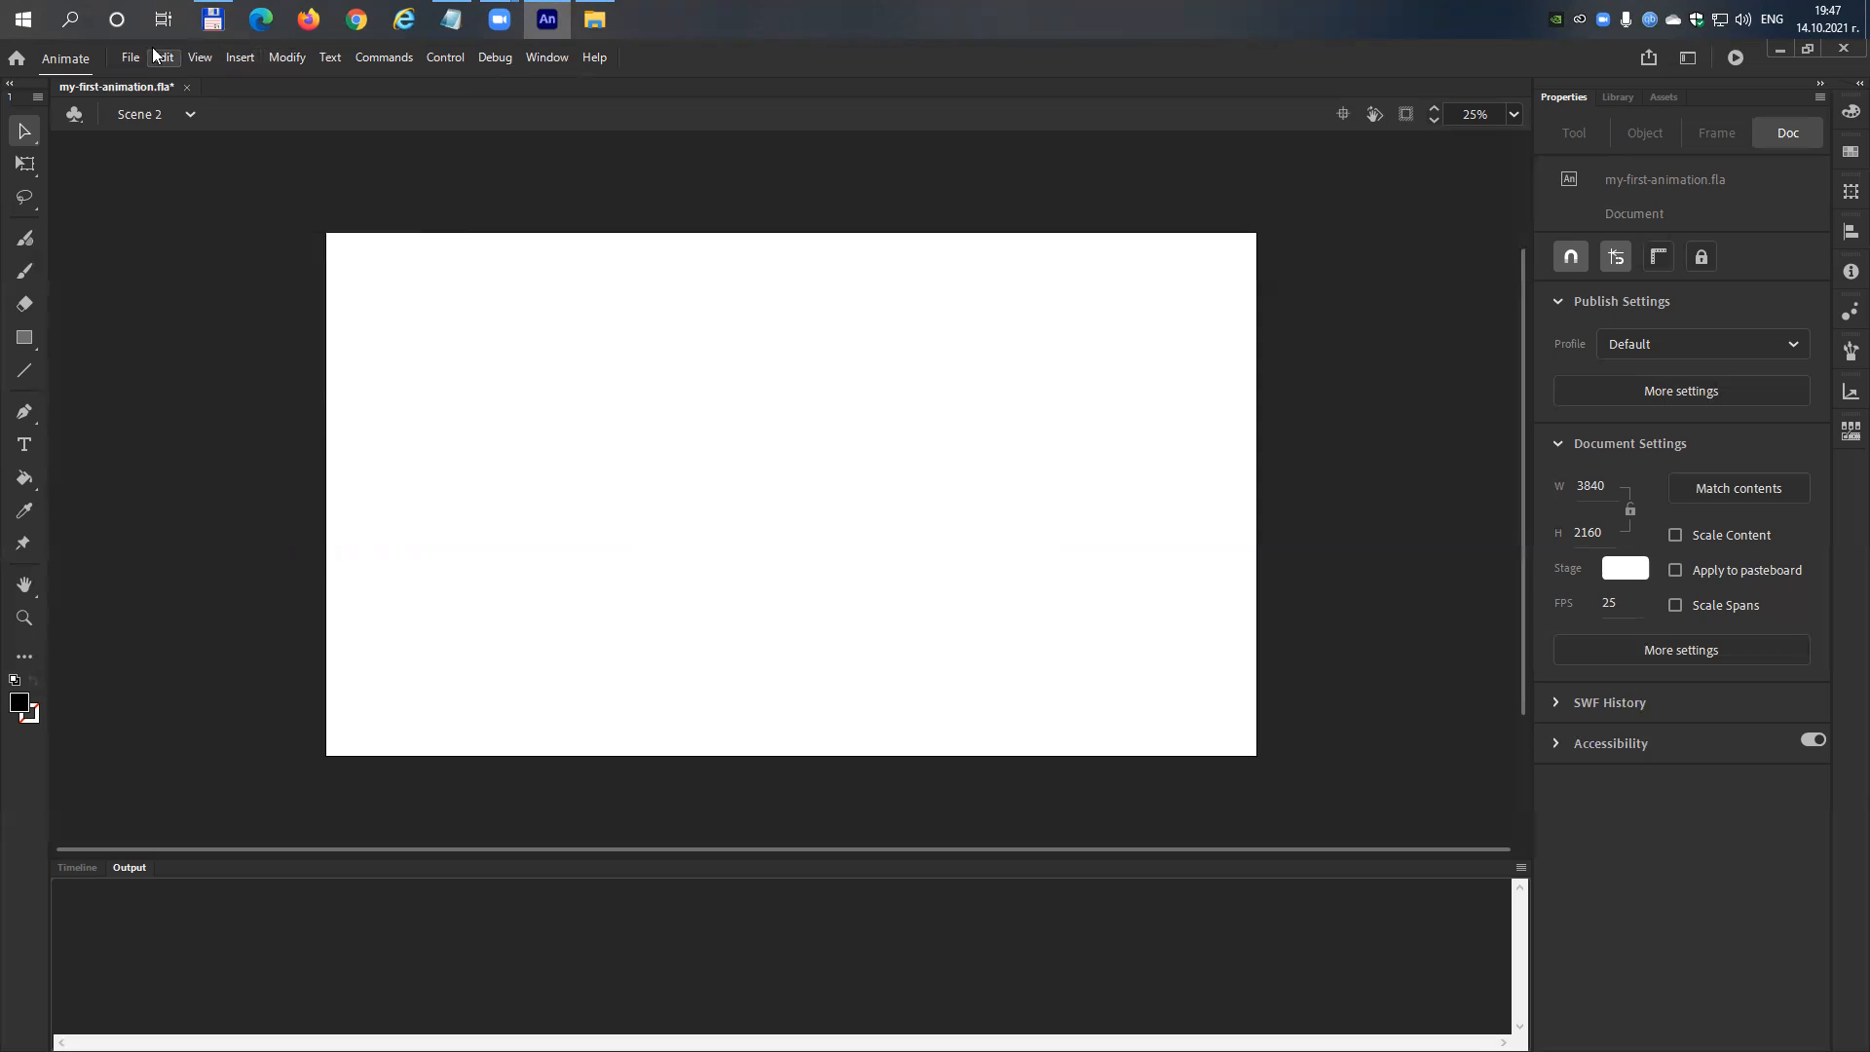
Practise switching between the document's two scenes, ending on Scene 1.
left_click(178, 119)
left_click(151, 146)
left_click(190, 113)
left_click(187, 109)
left_click(187, 109)
left_click(170, 156)
Examine the commands available for viewing, inserting, modifying, playback control and window management.
left_click(212, 60)
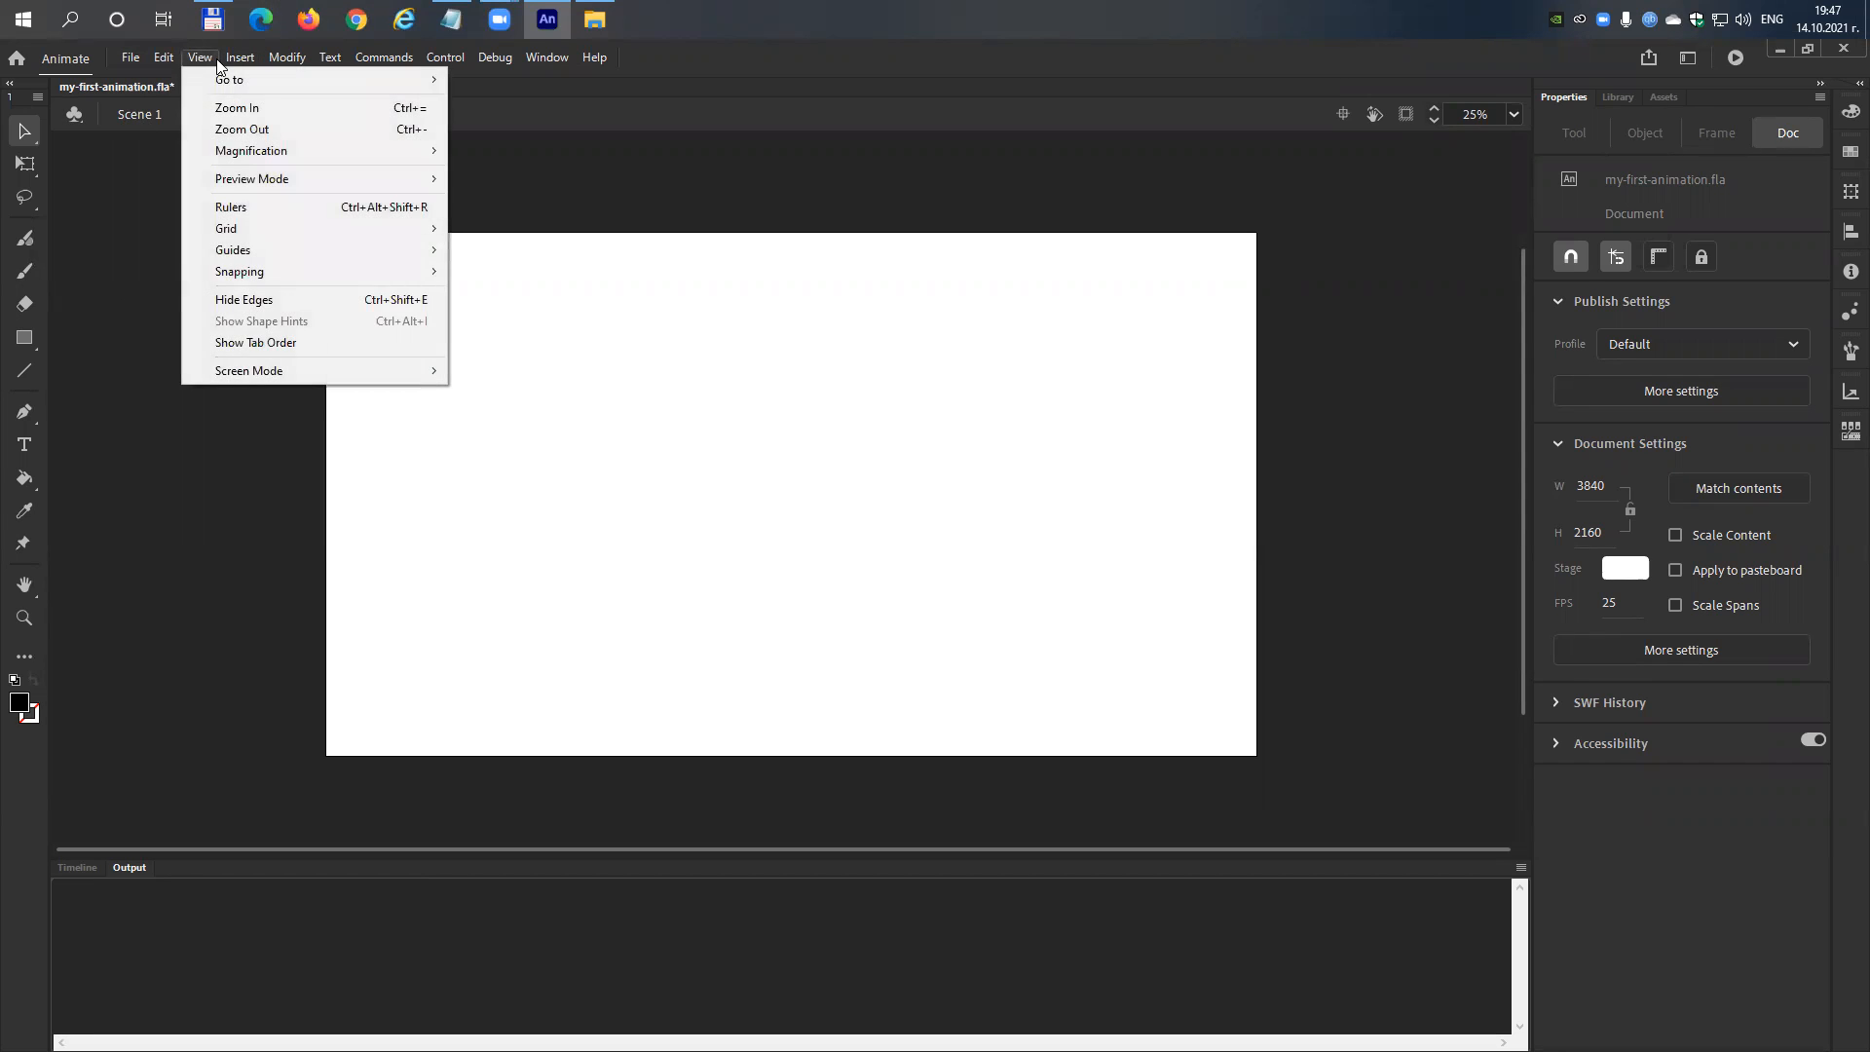
mouse_move(242, 62)
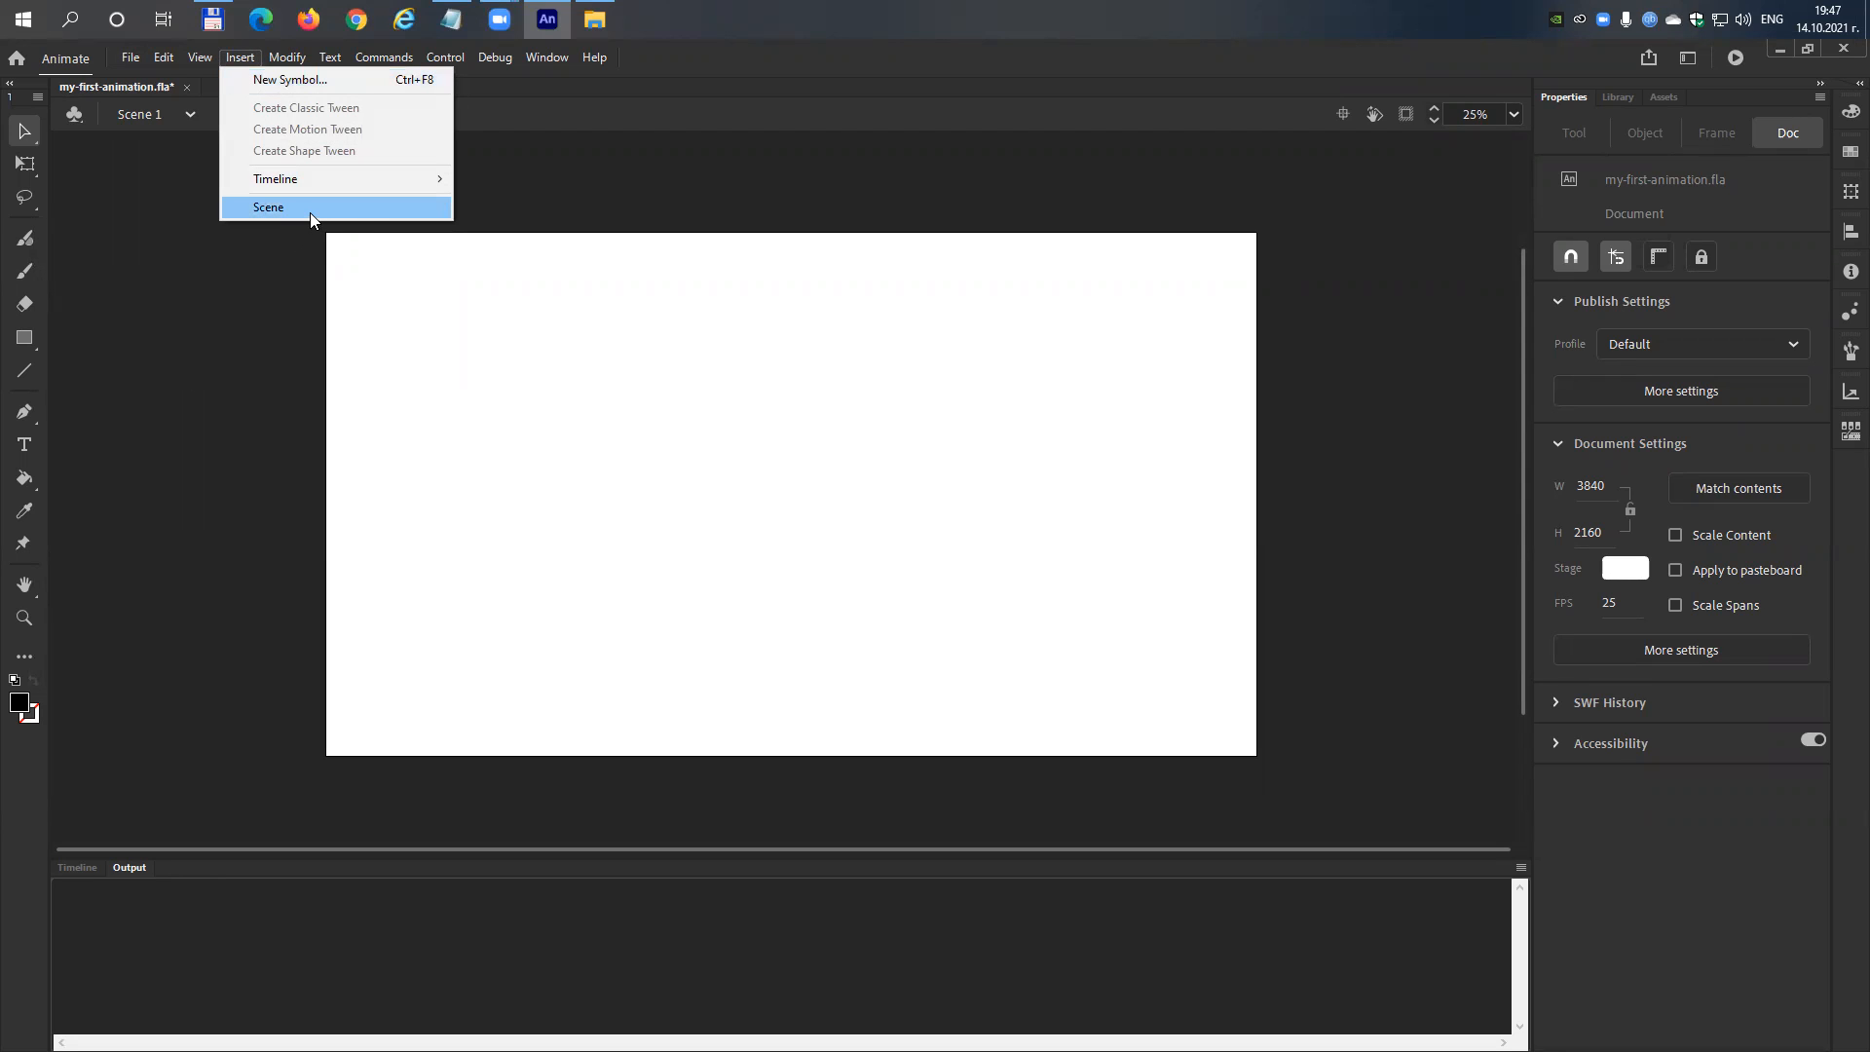
mouse_move(330, 57)
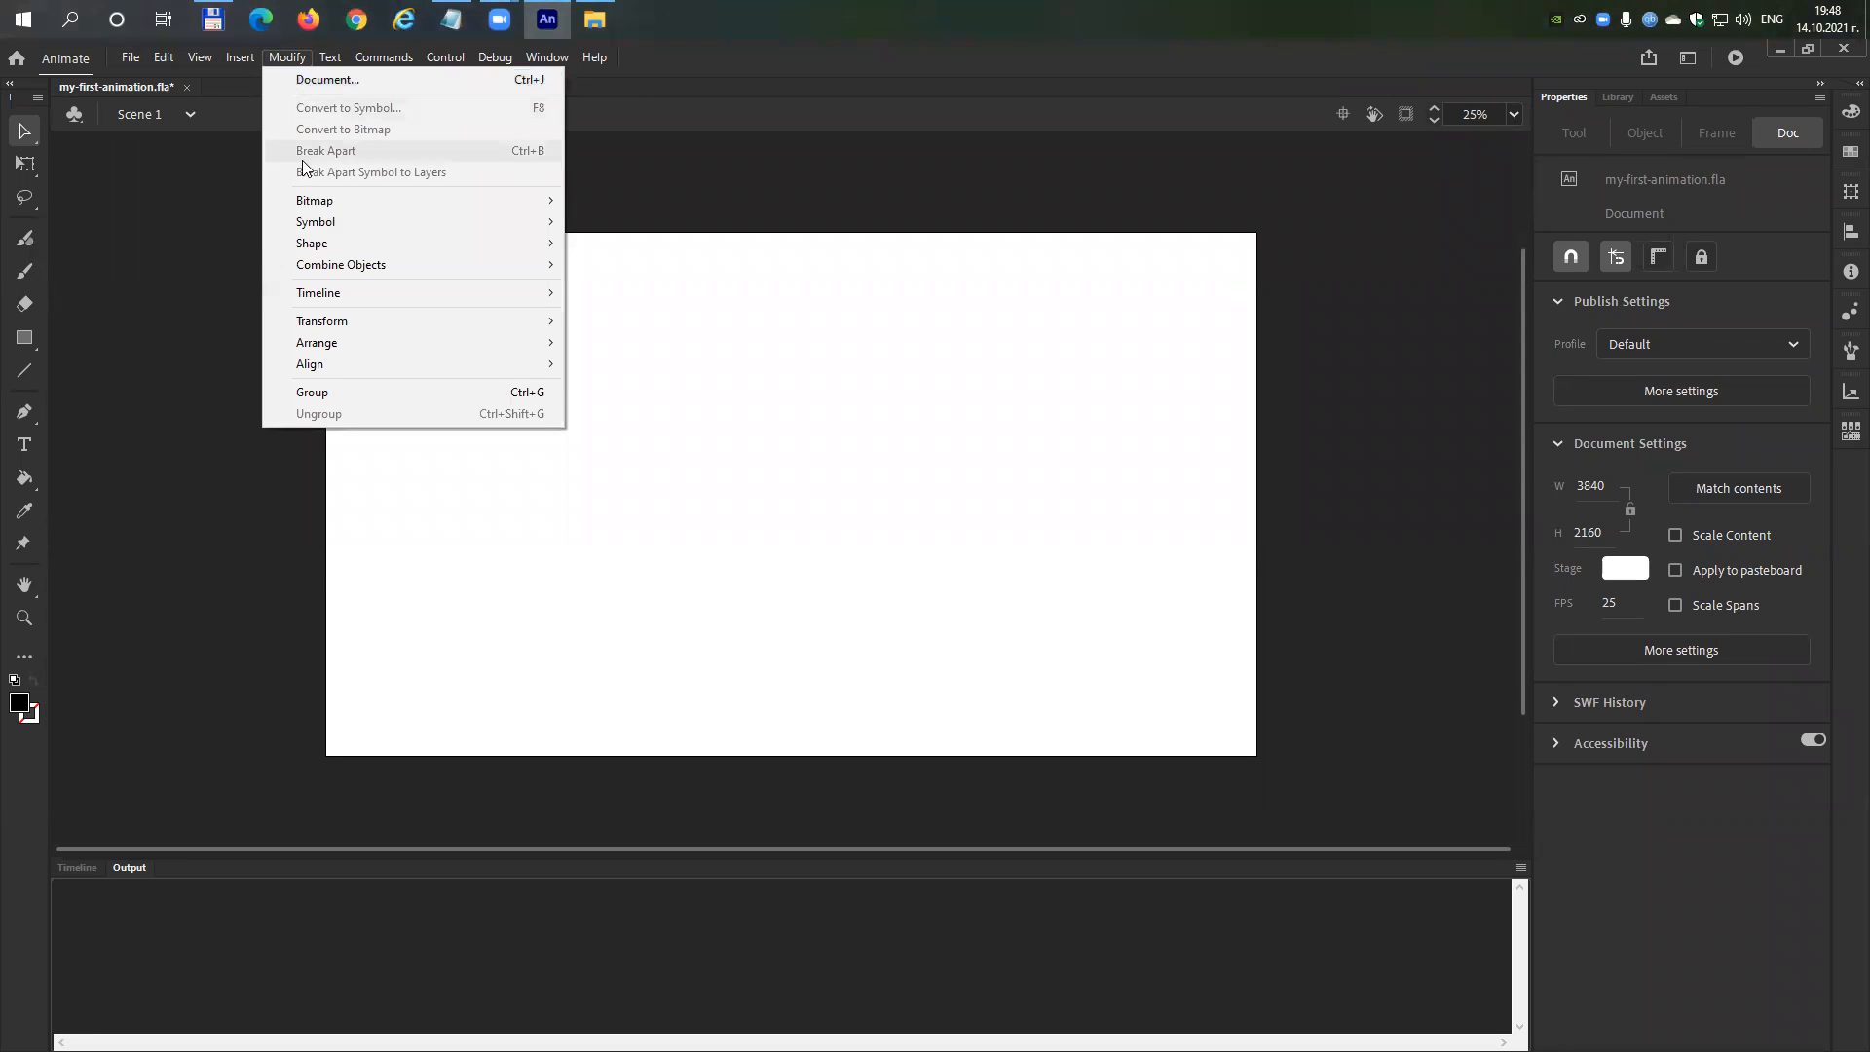
mouse_move(341, 319)
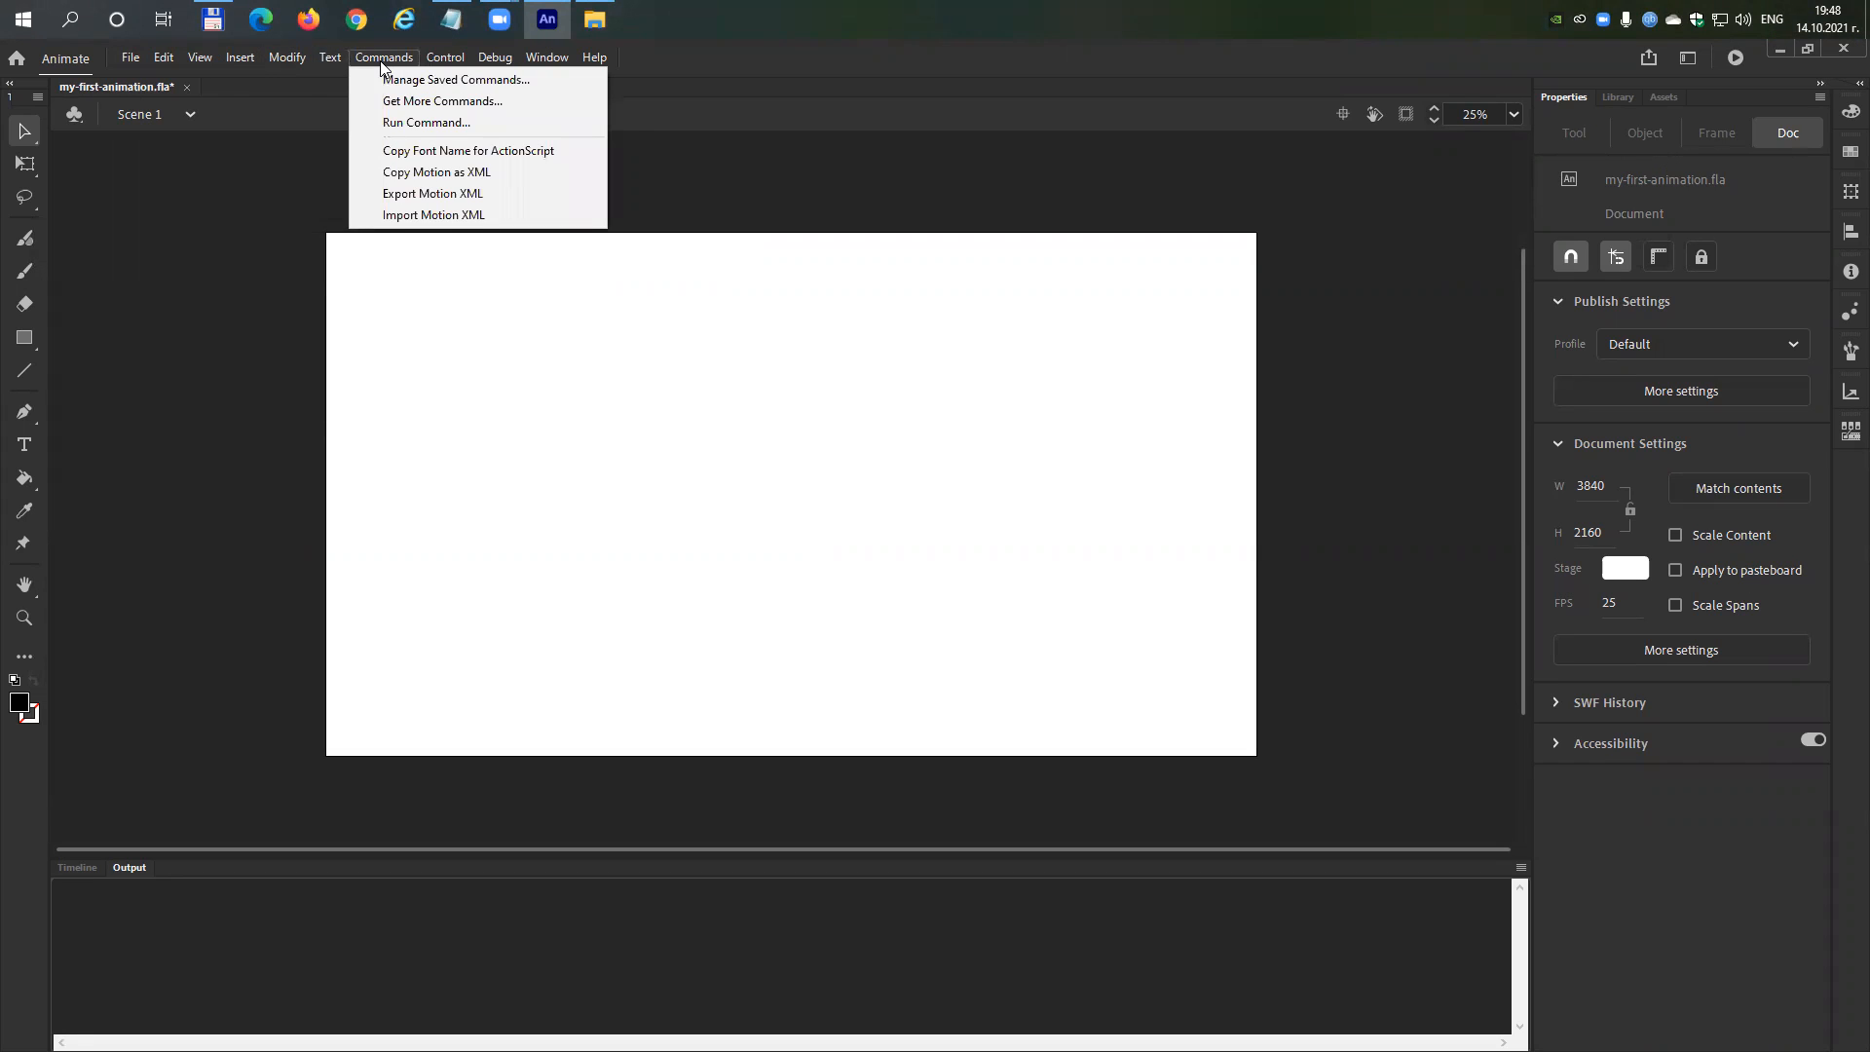
key("Right")
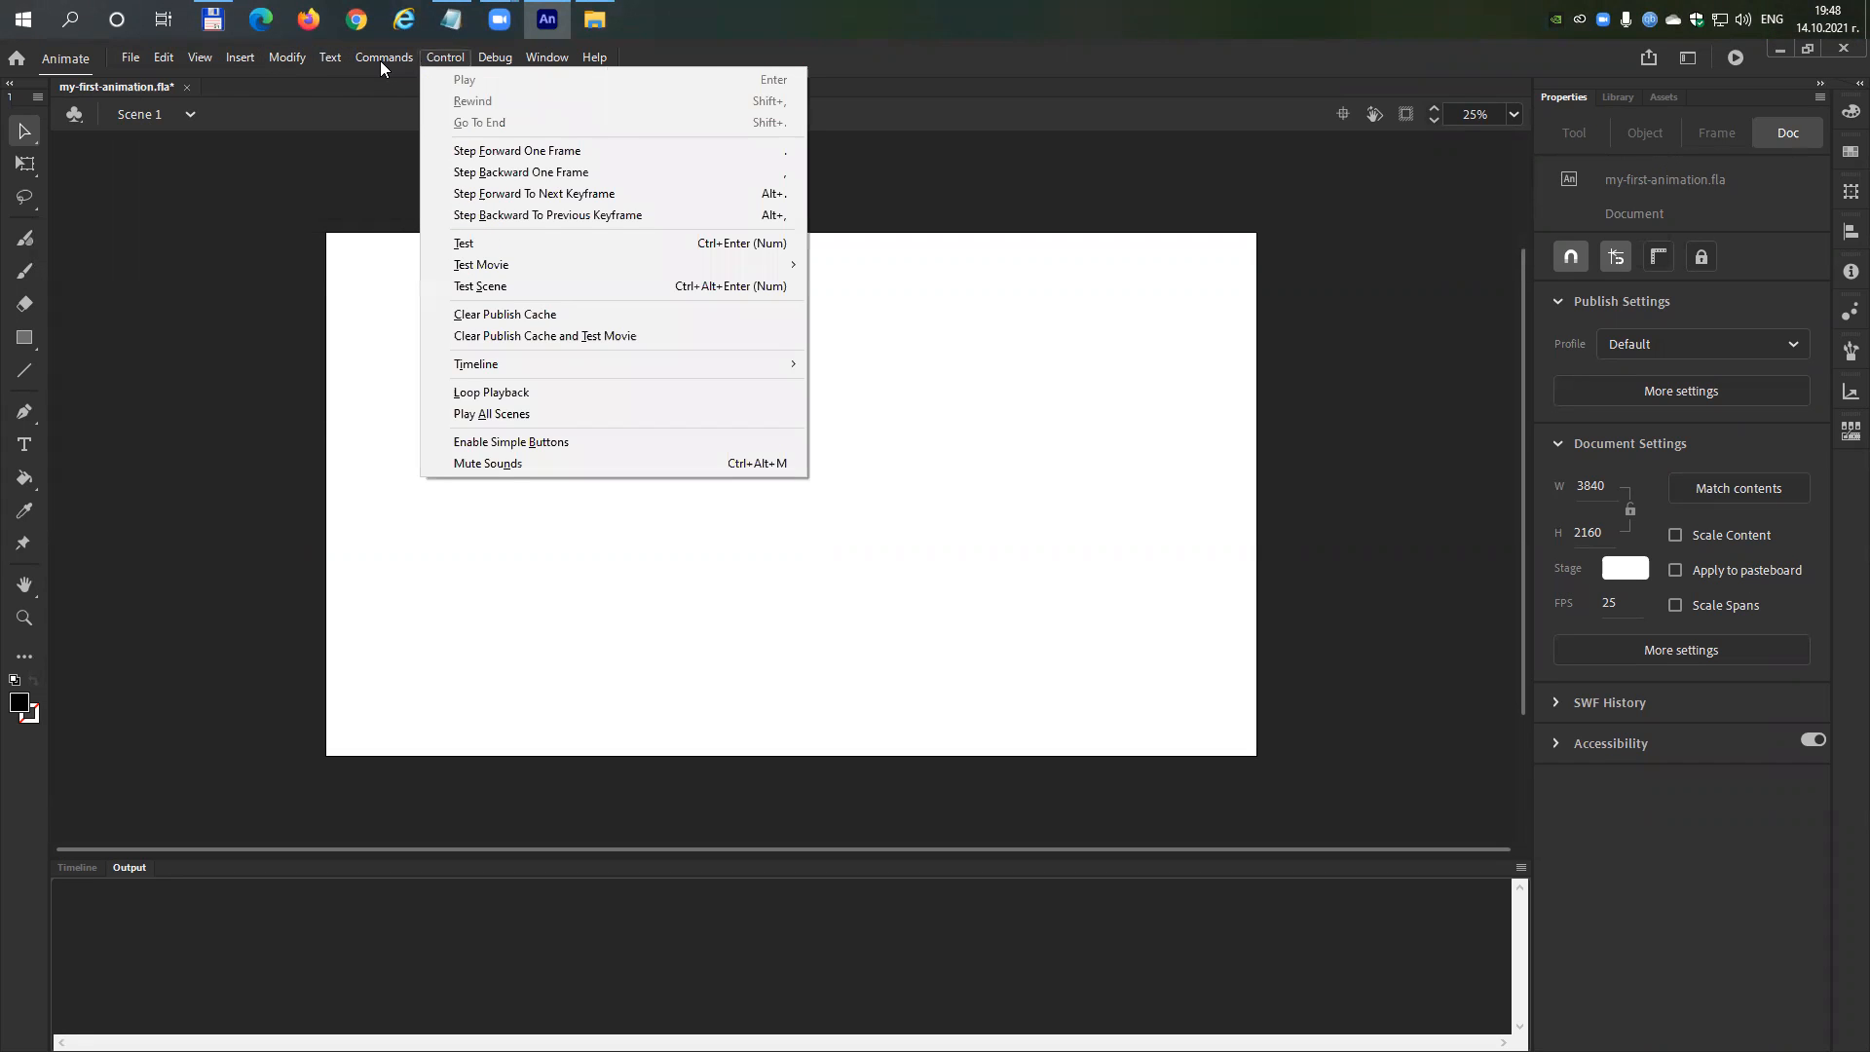
key("Right")
key("Right")
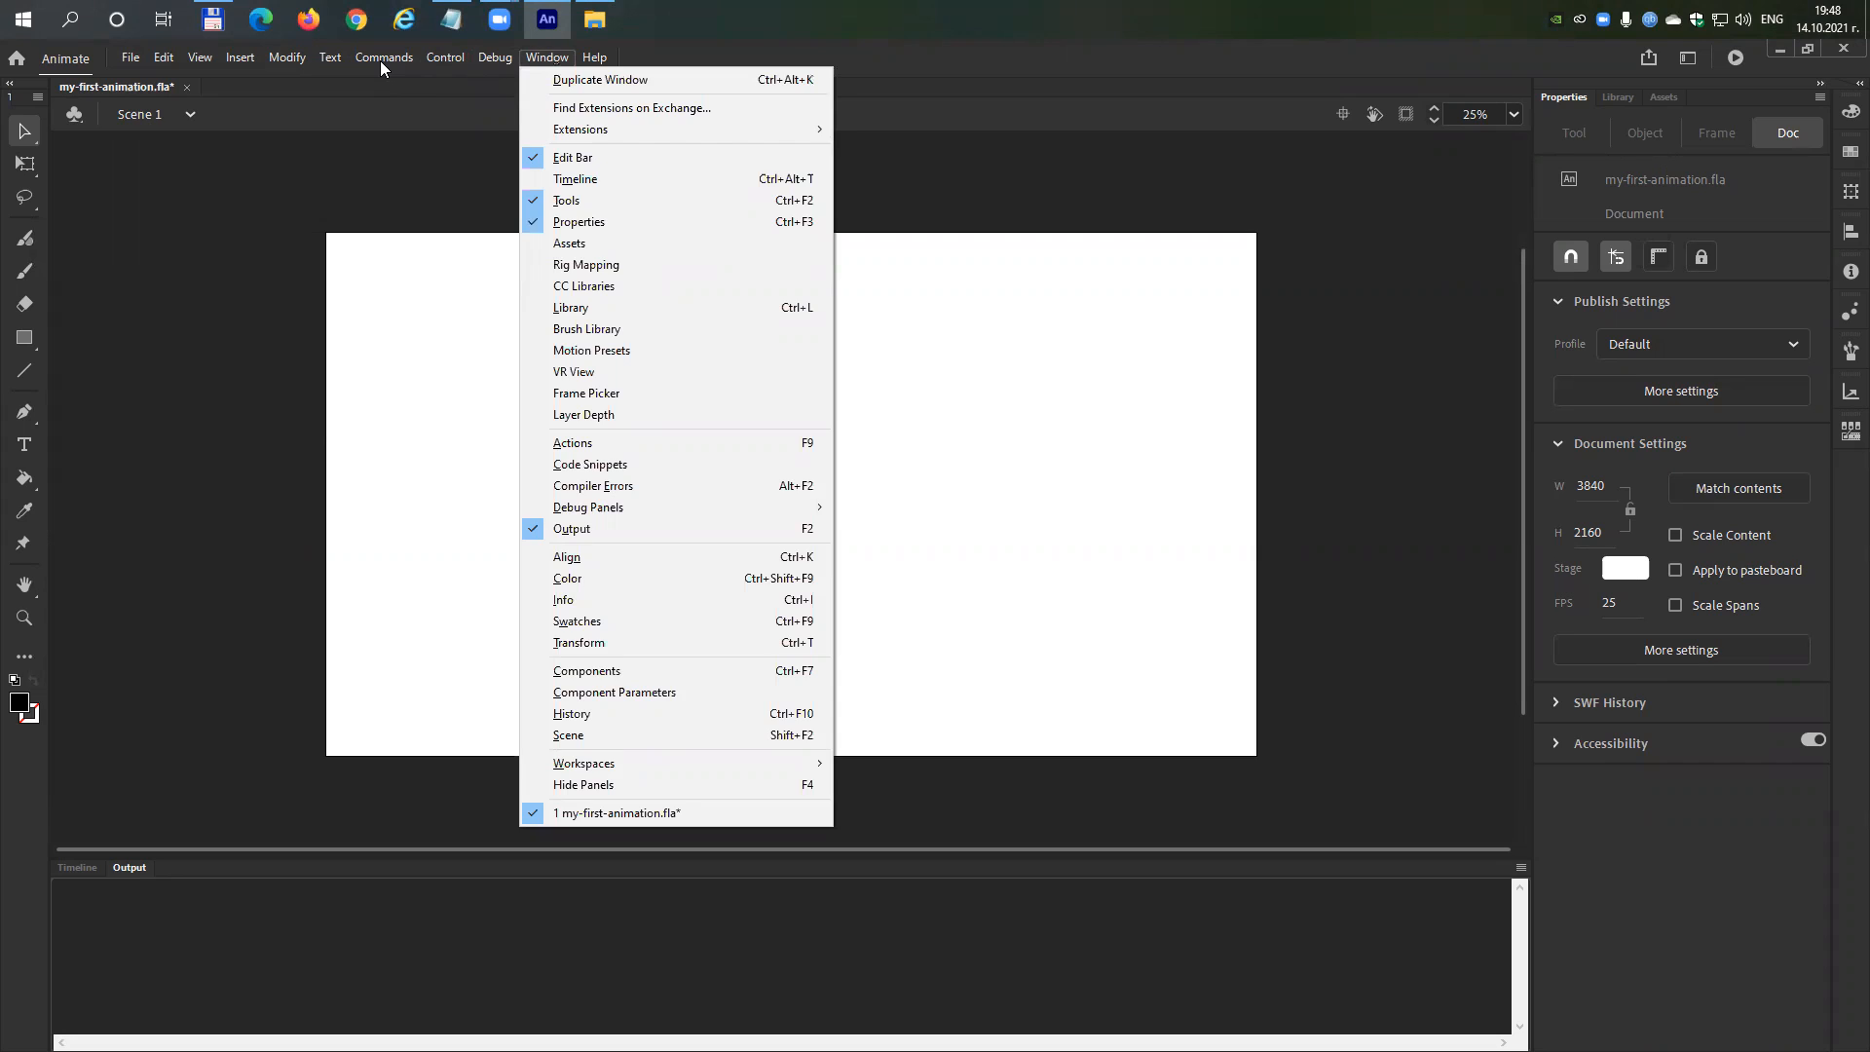
key("Left")
key("Left")
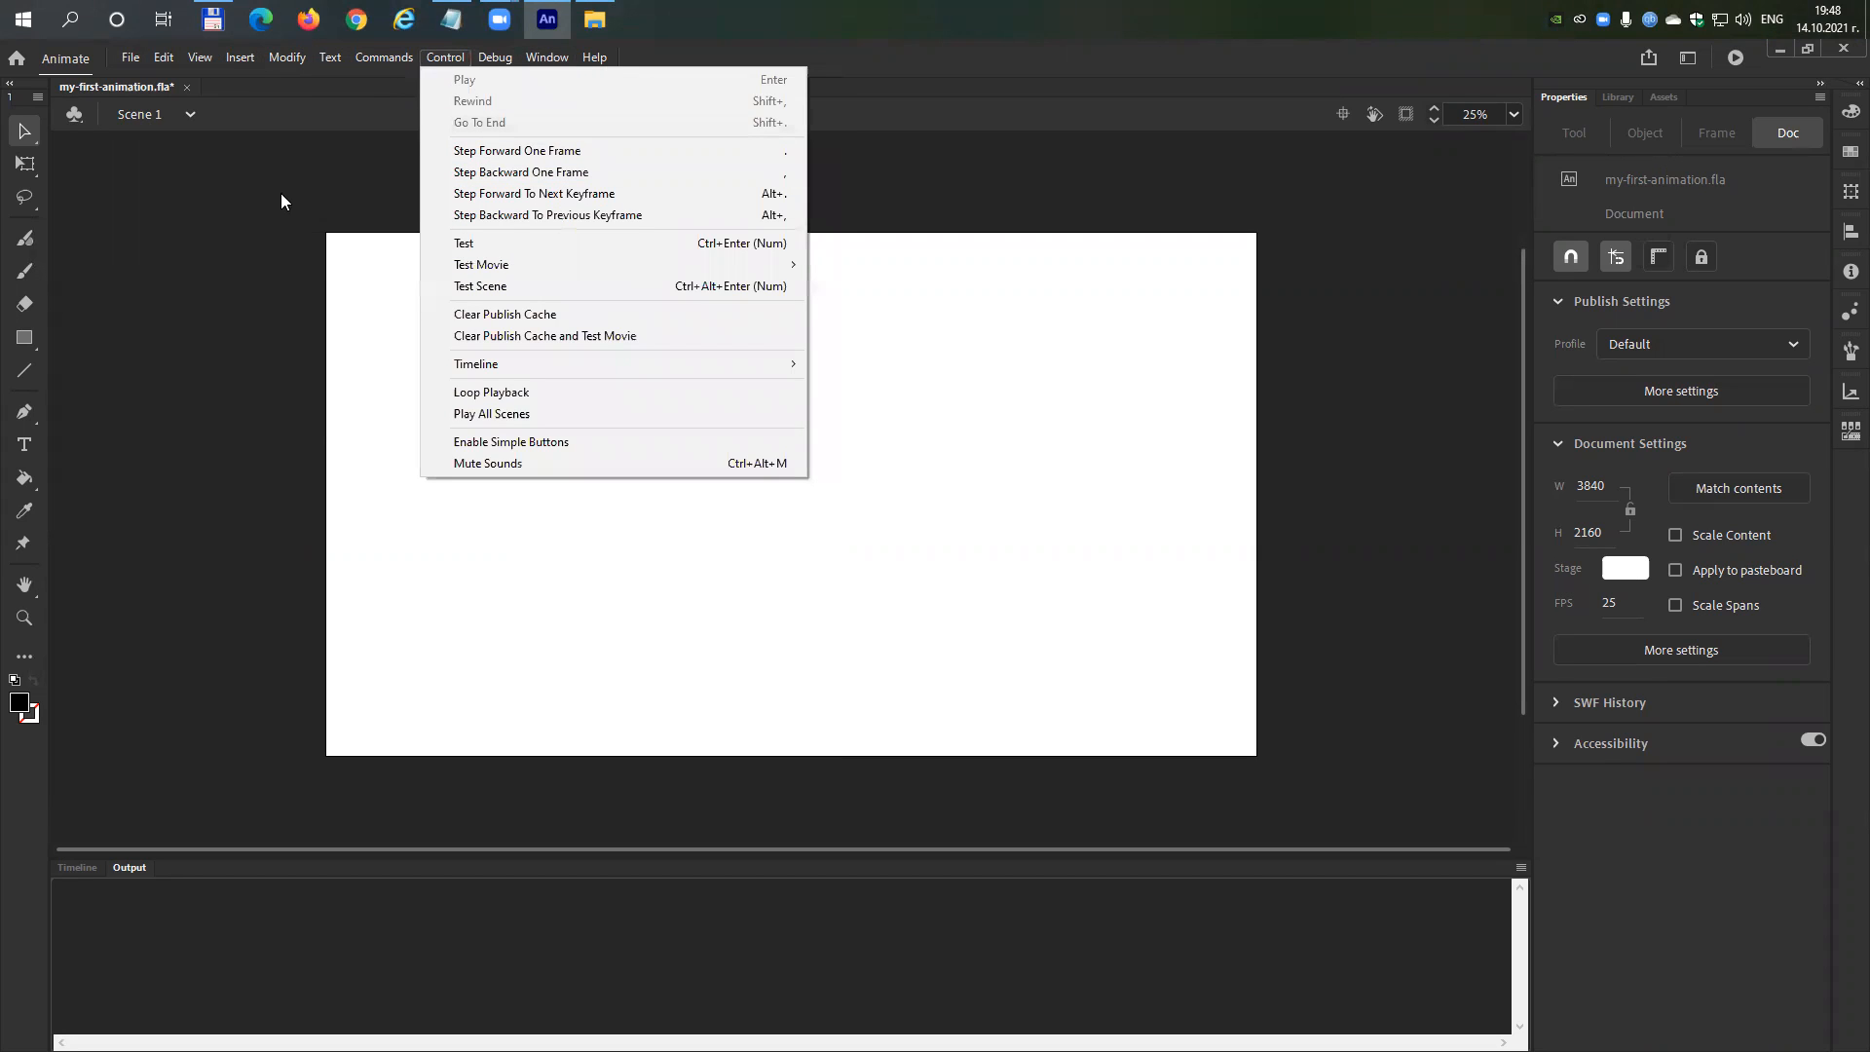
Open the Actions panel and move it over the stage so that its whole script area is visible.
key("Right")
key("Right")
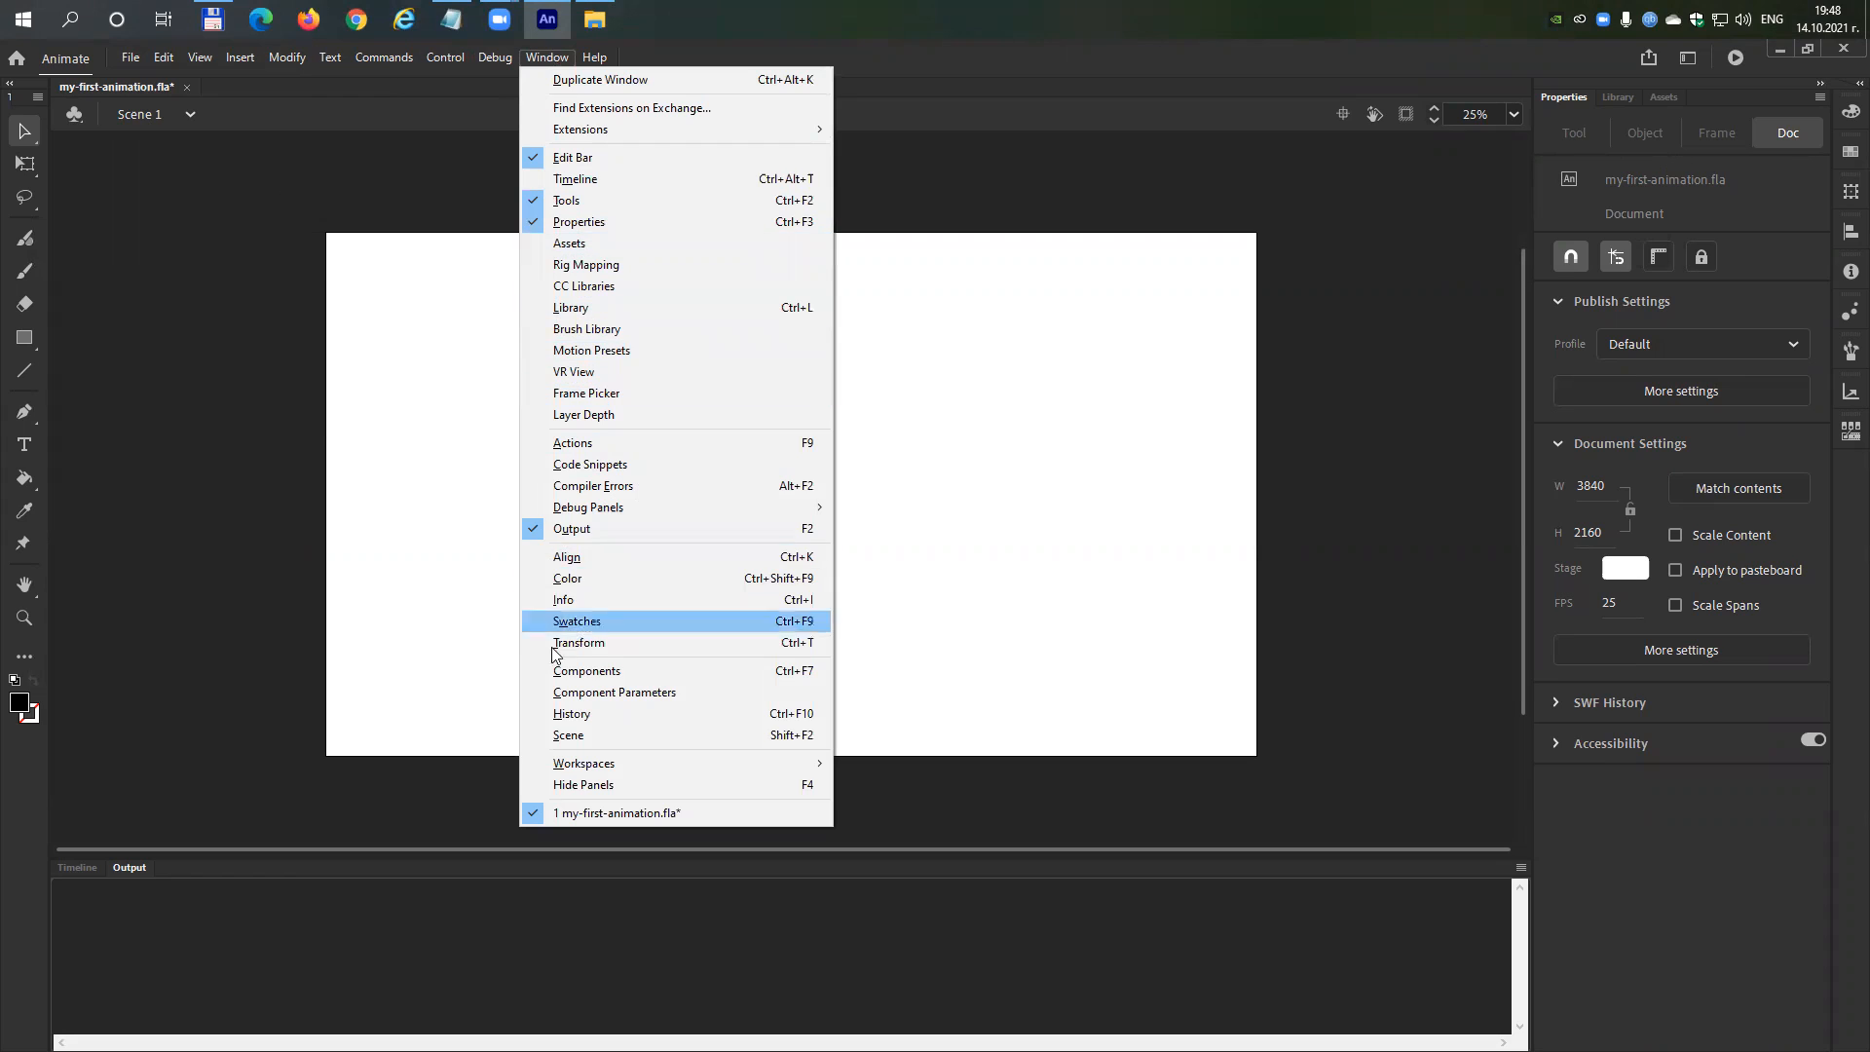
left_click(768, 446)
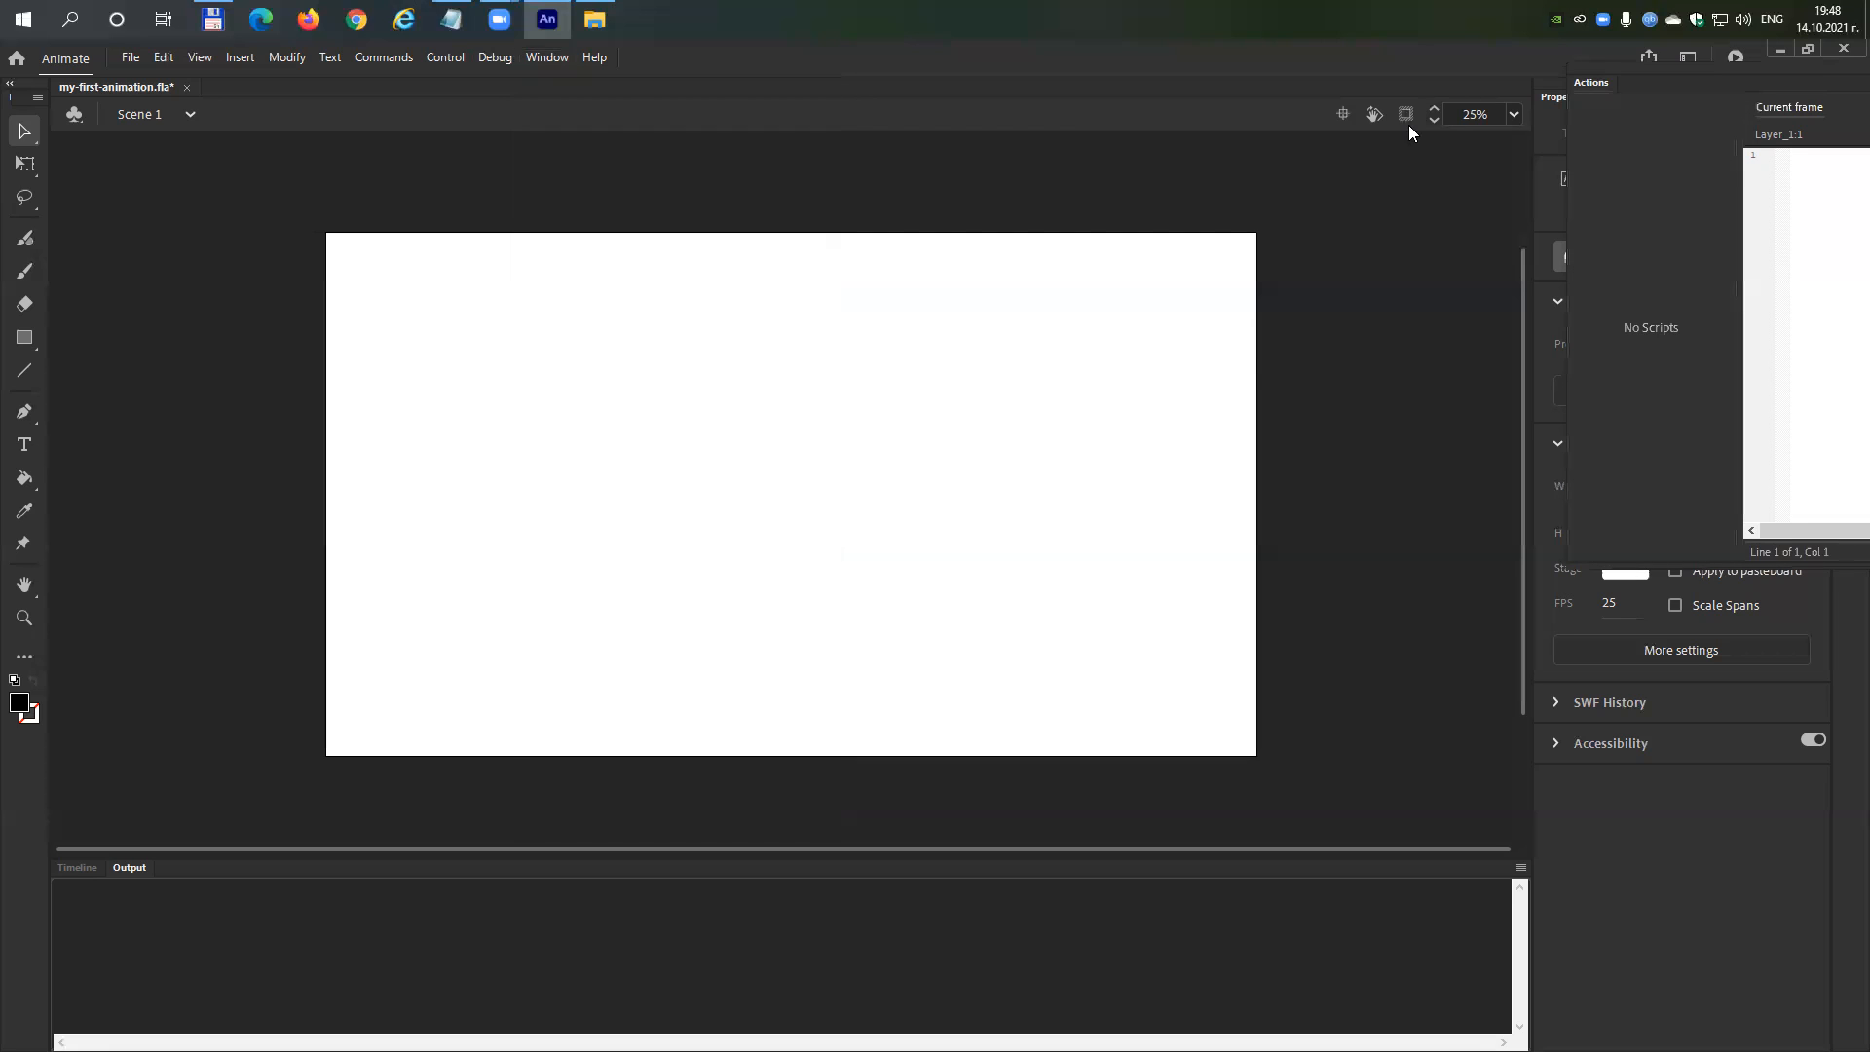
left_click_drag(1682, 78, 735, 288)
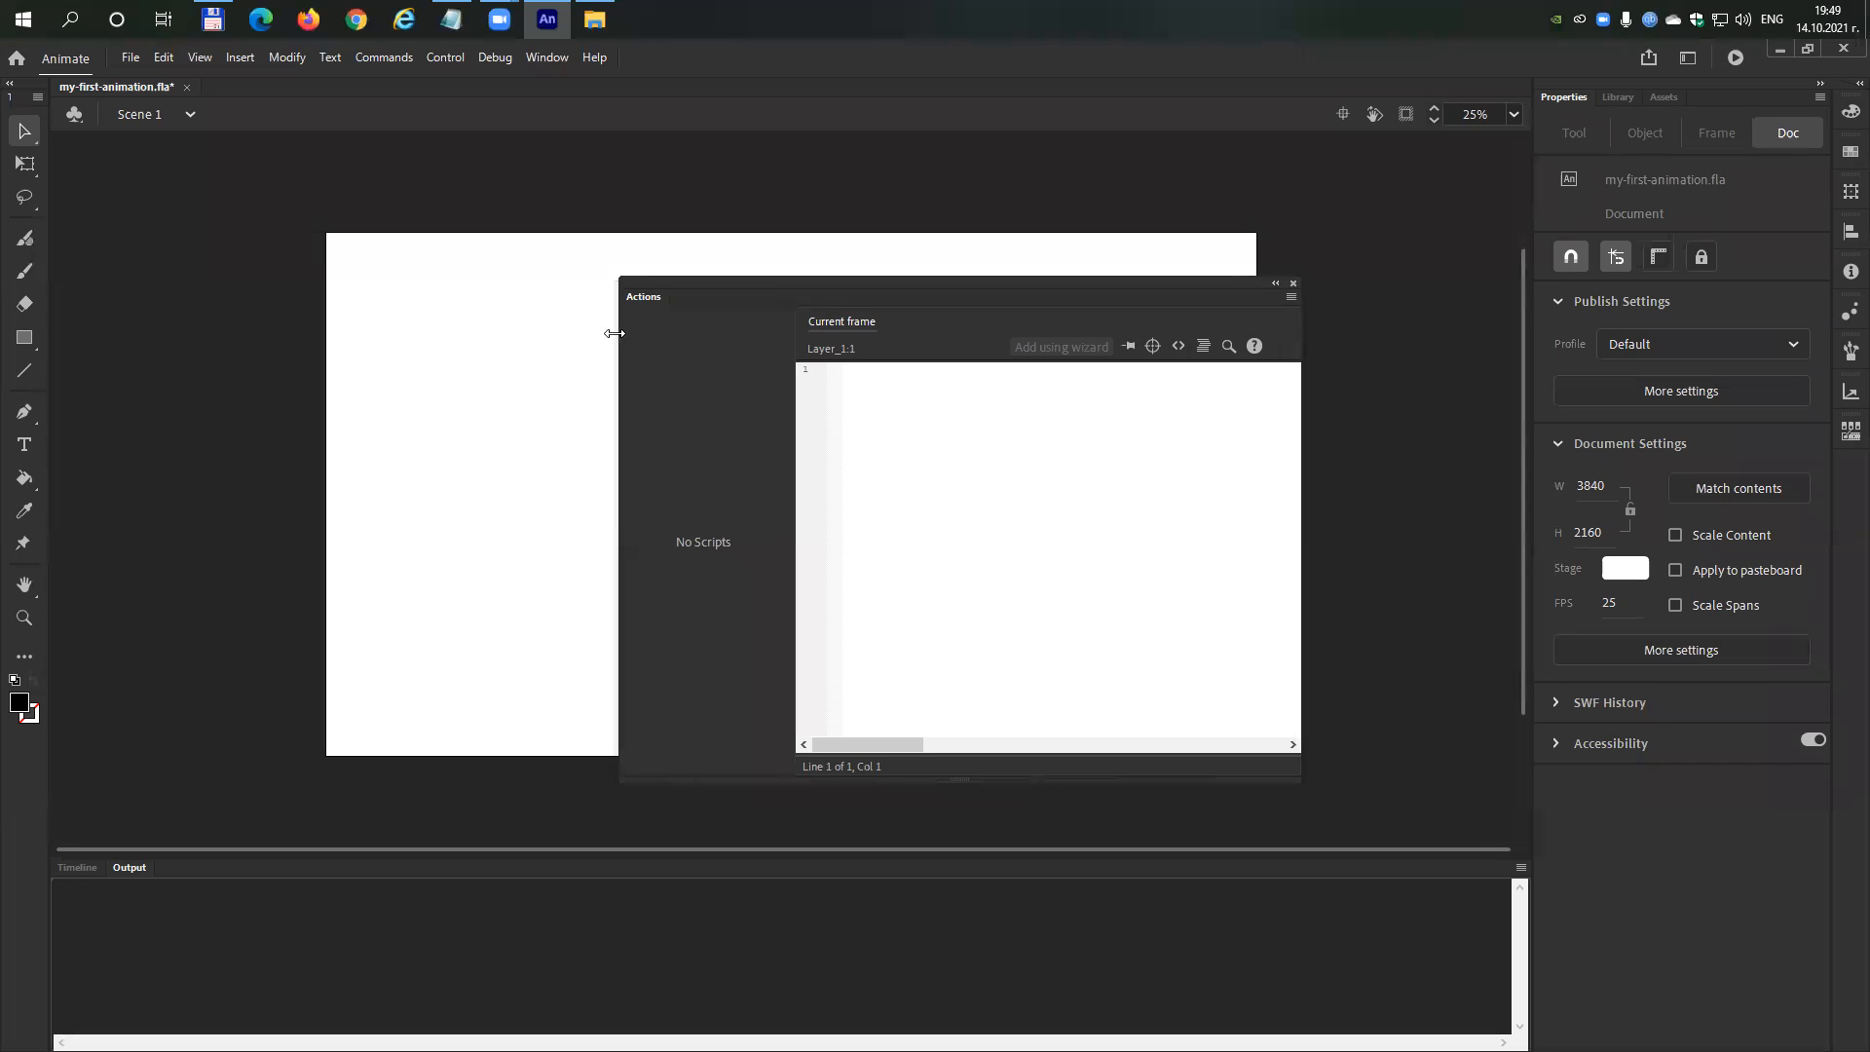
Move the Actions panel higher over the stage and practise closing and reopening it.
left_click_drag(708, 292, 619, 264)
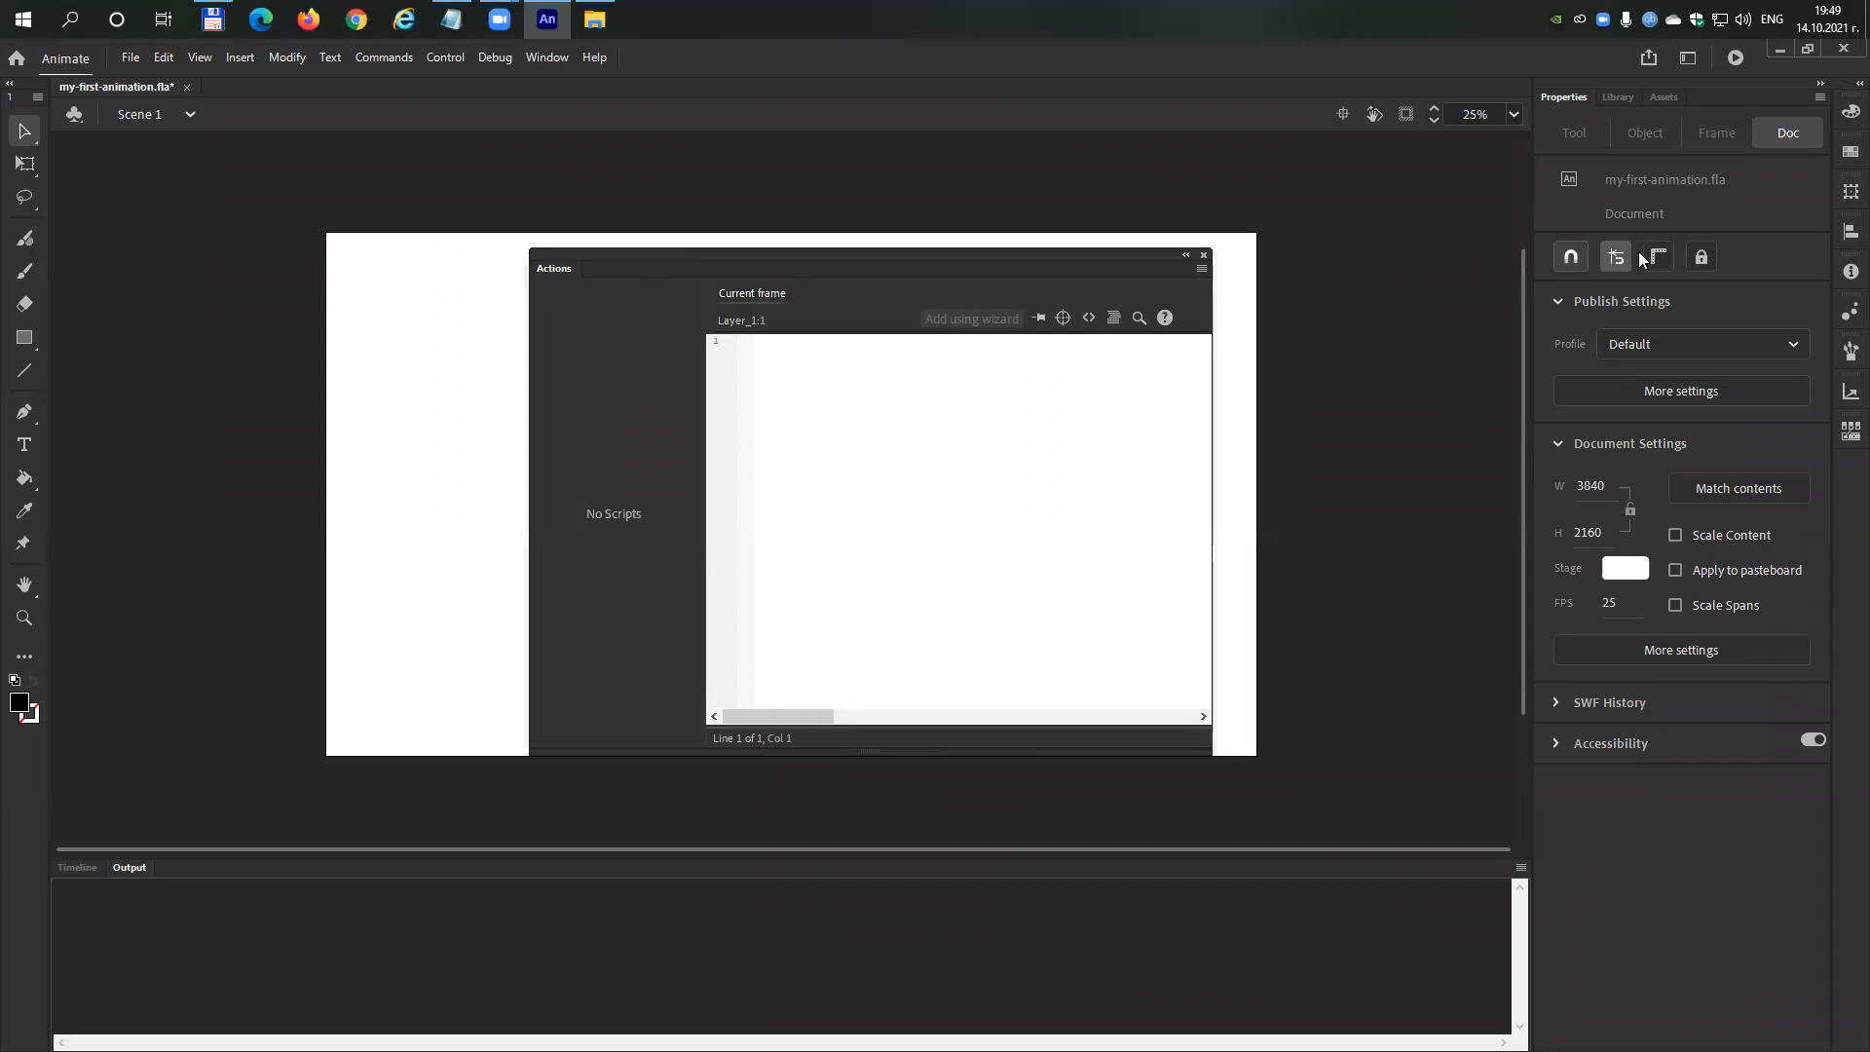
left_click(1204, 256)
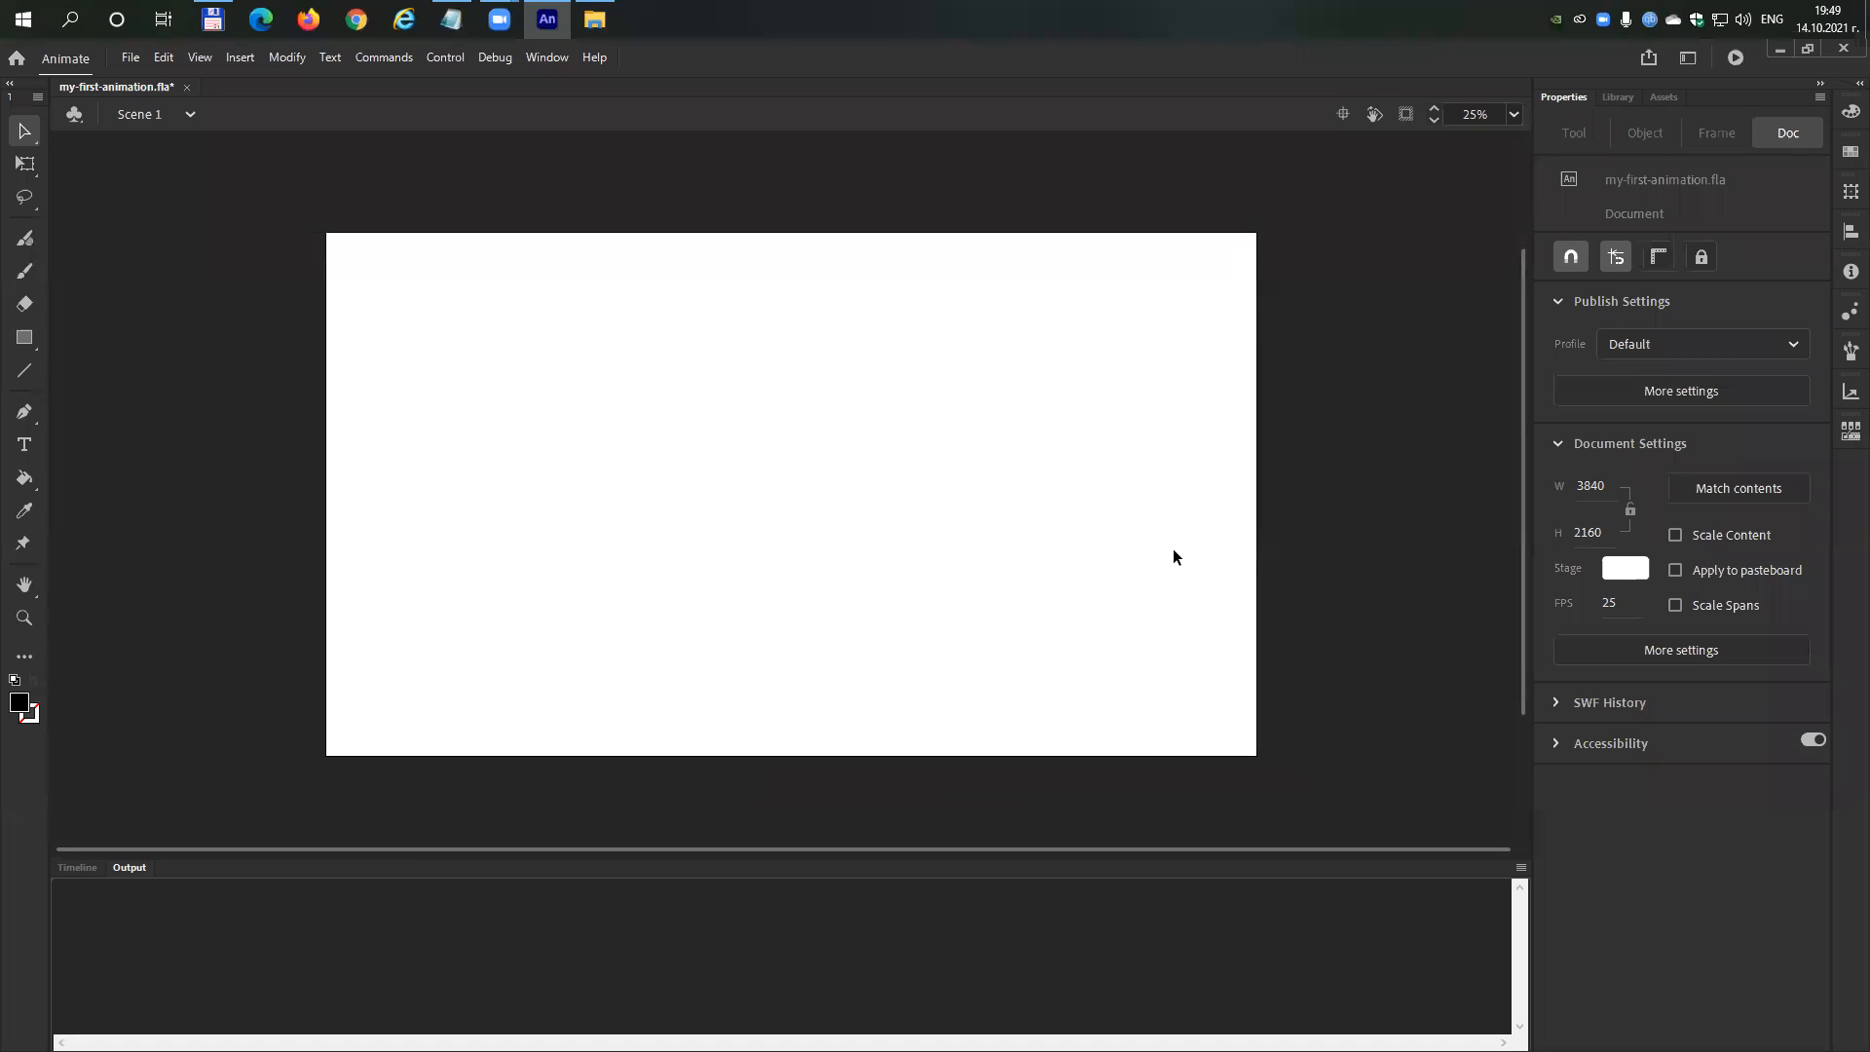
key("F9")
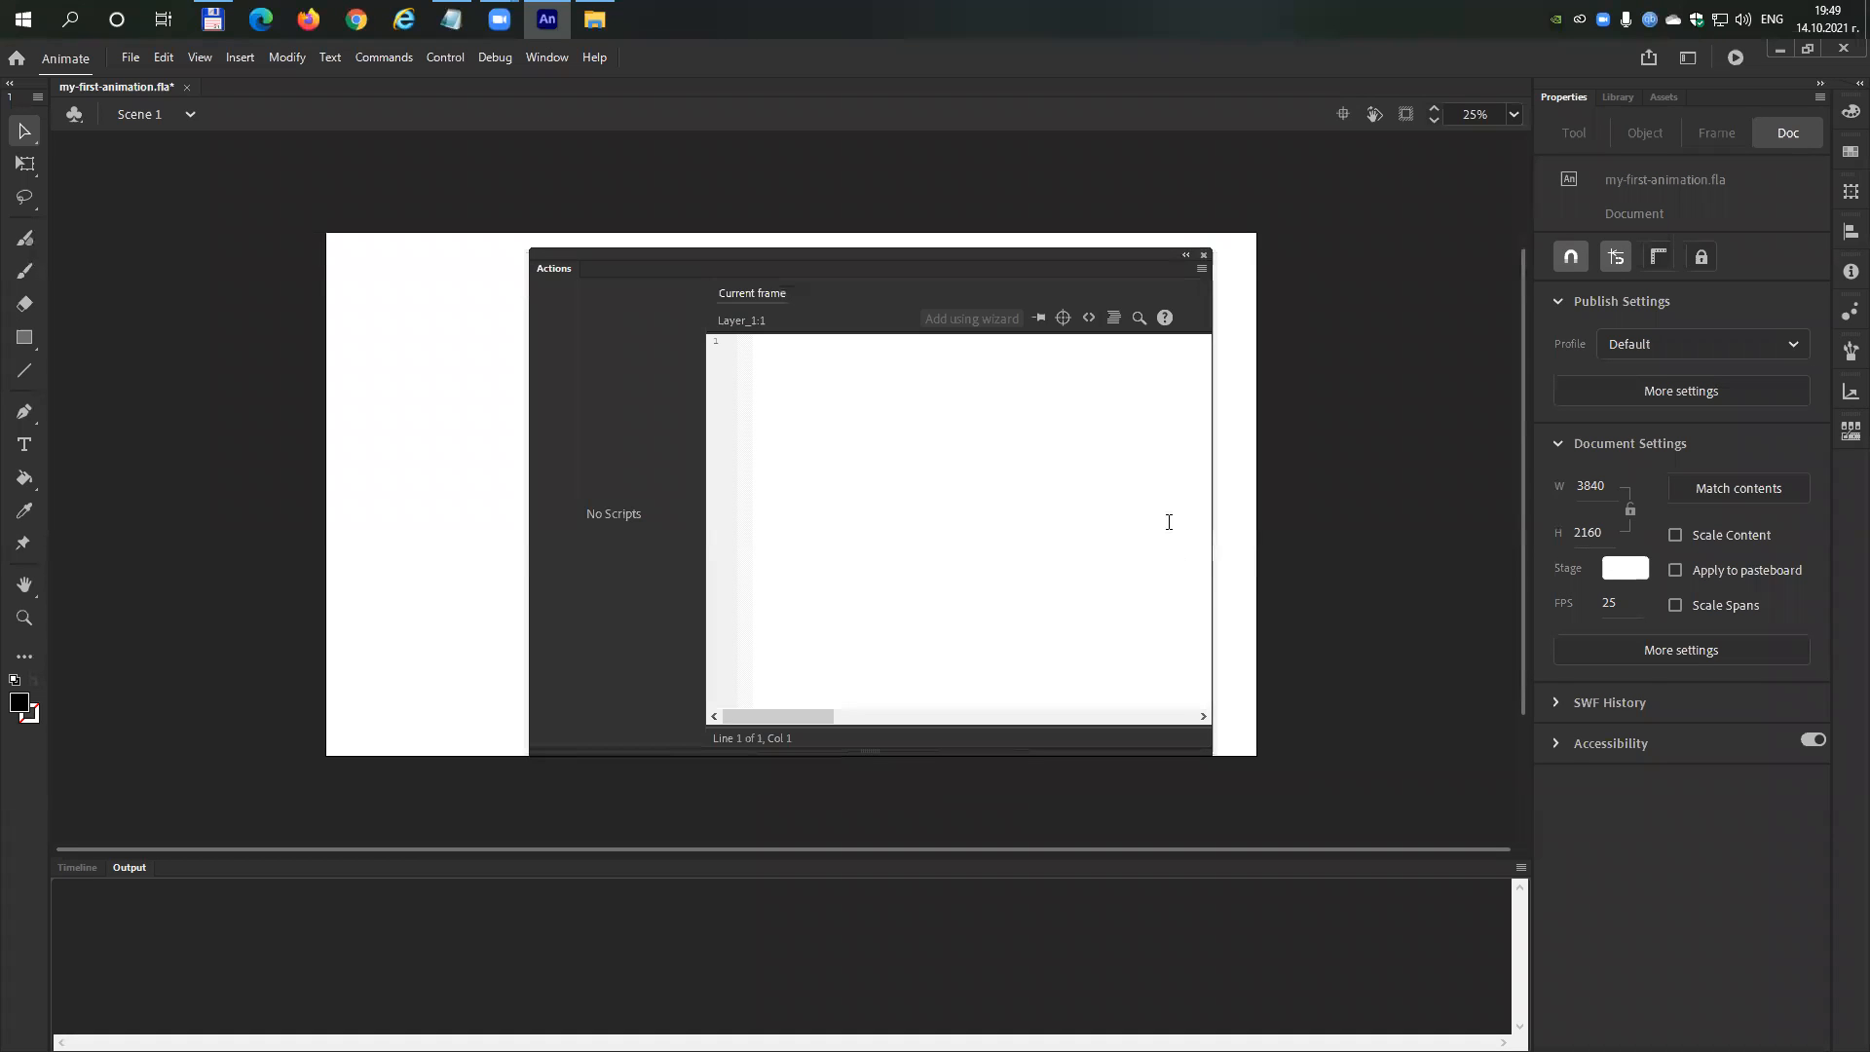
left_click(1204, 256)
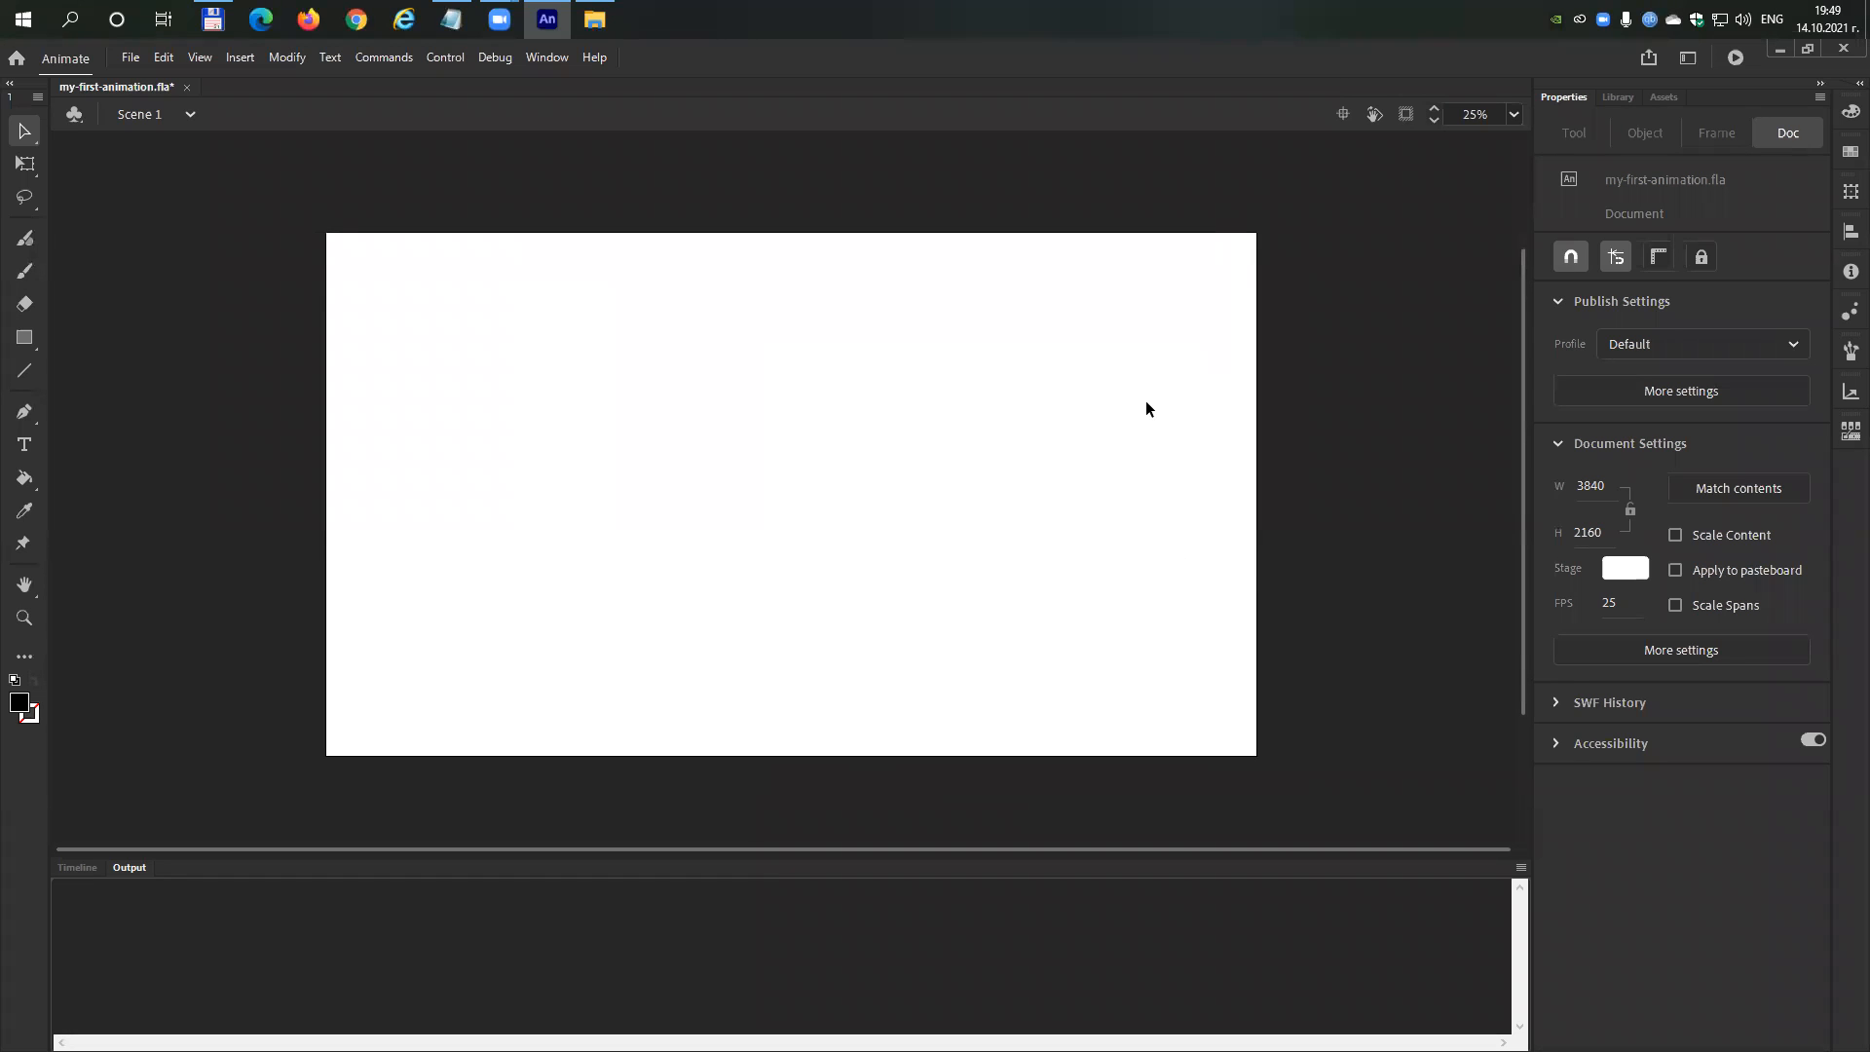
key("F9")
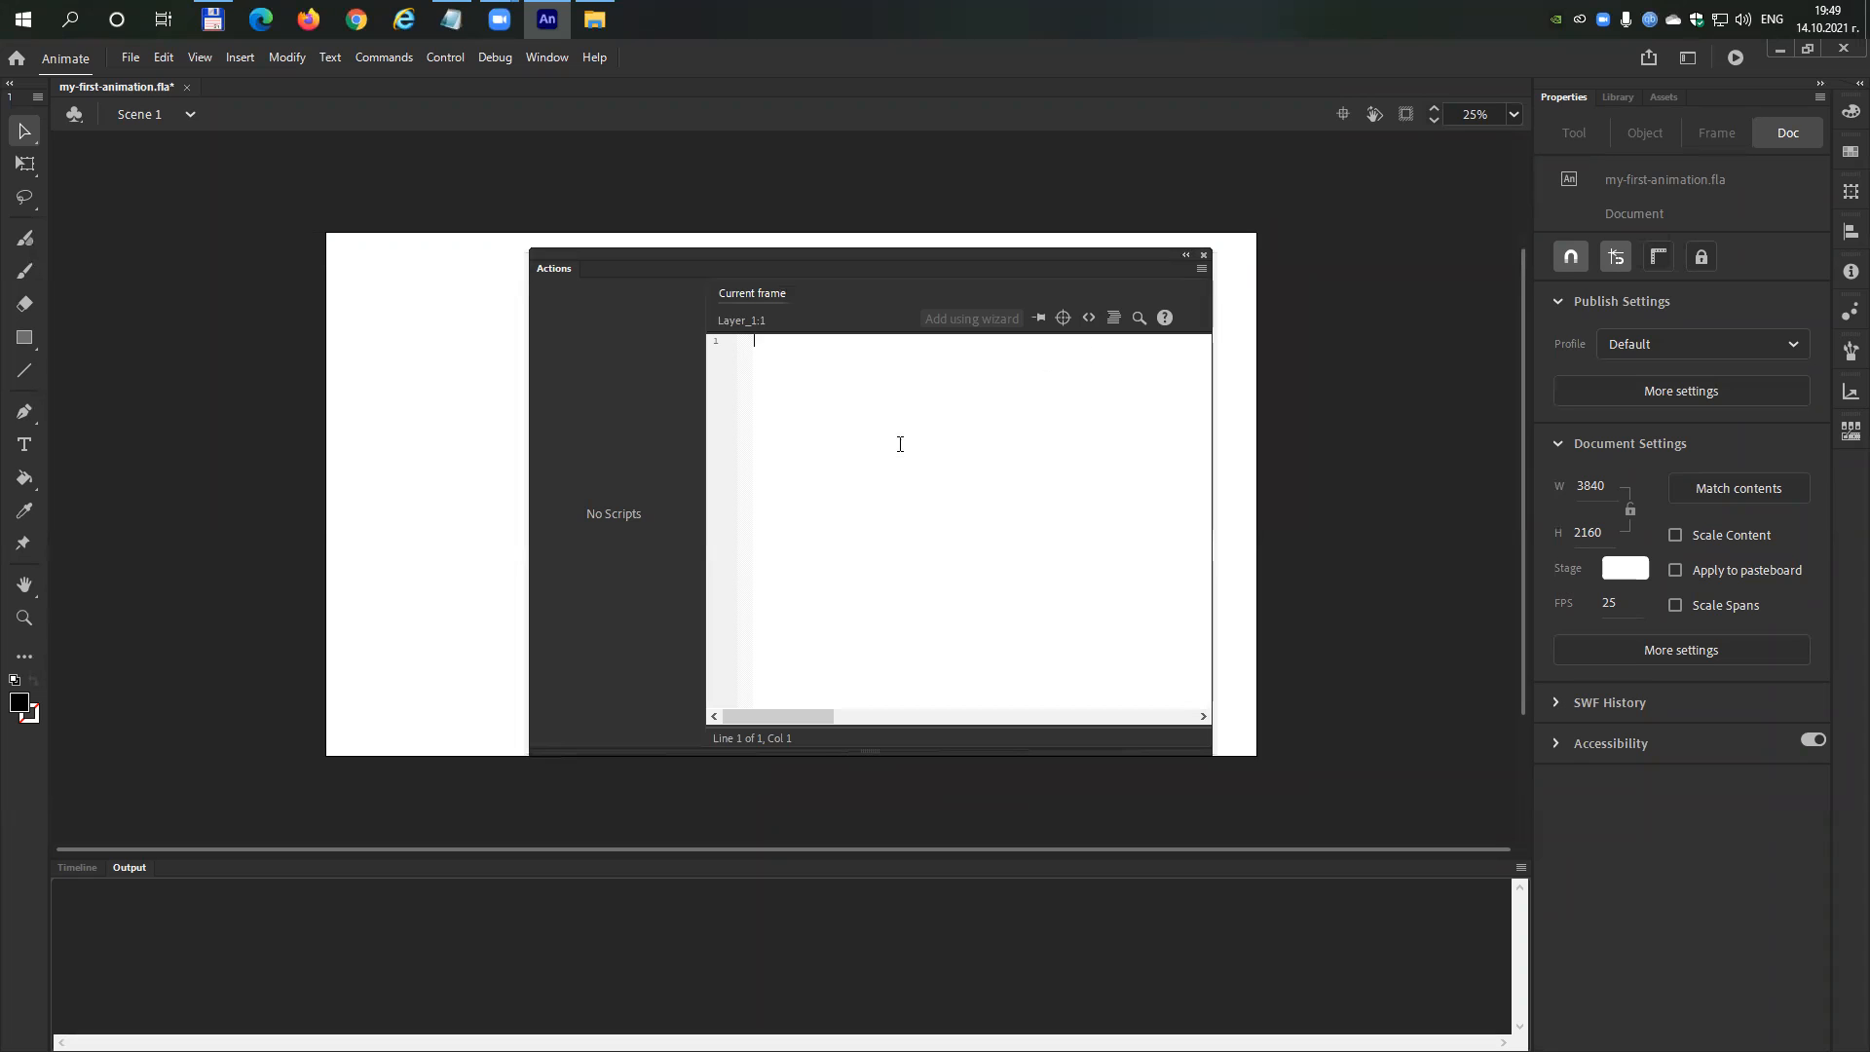
Try a stop(); script on frame 1 of Layer_1 and clear it again.
type("stop()")
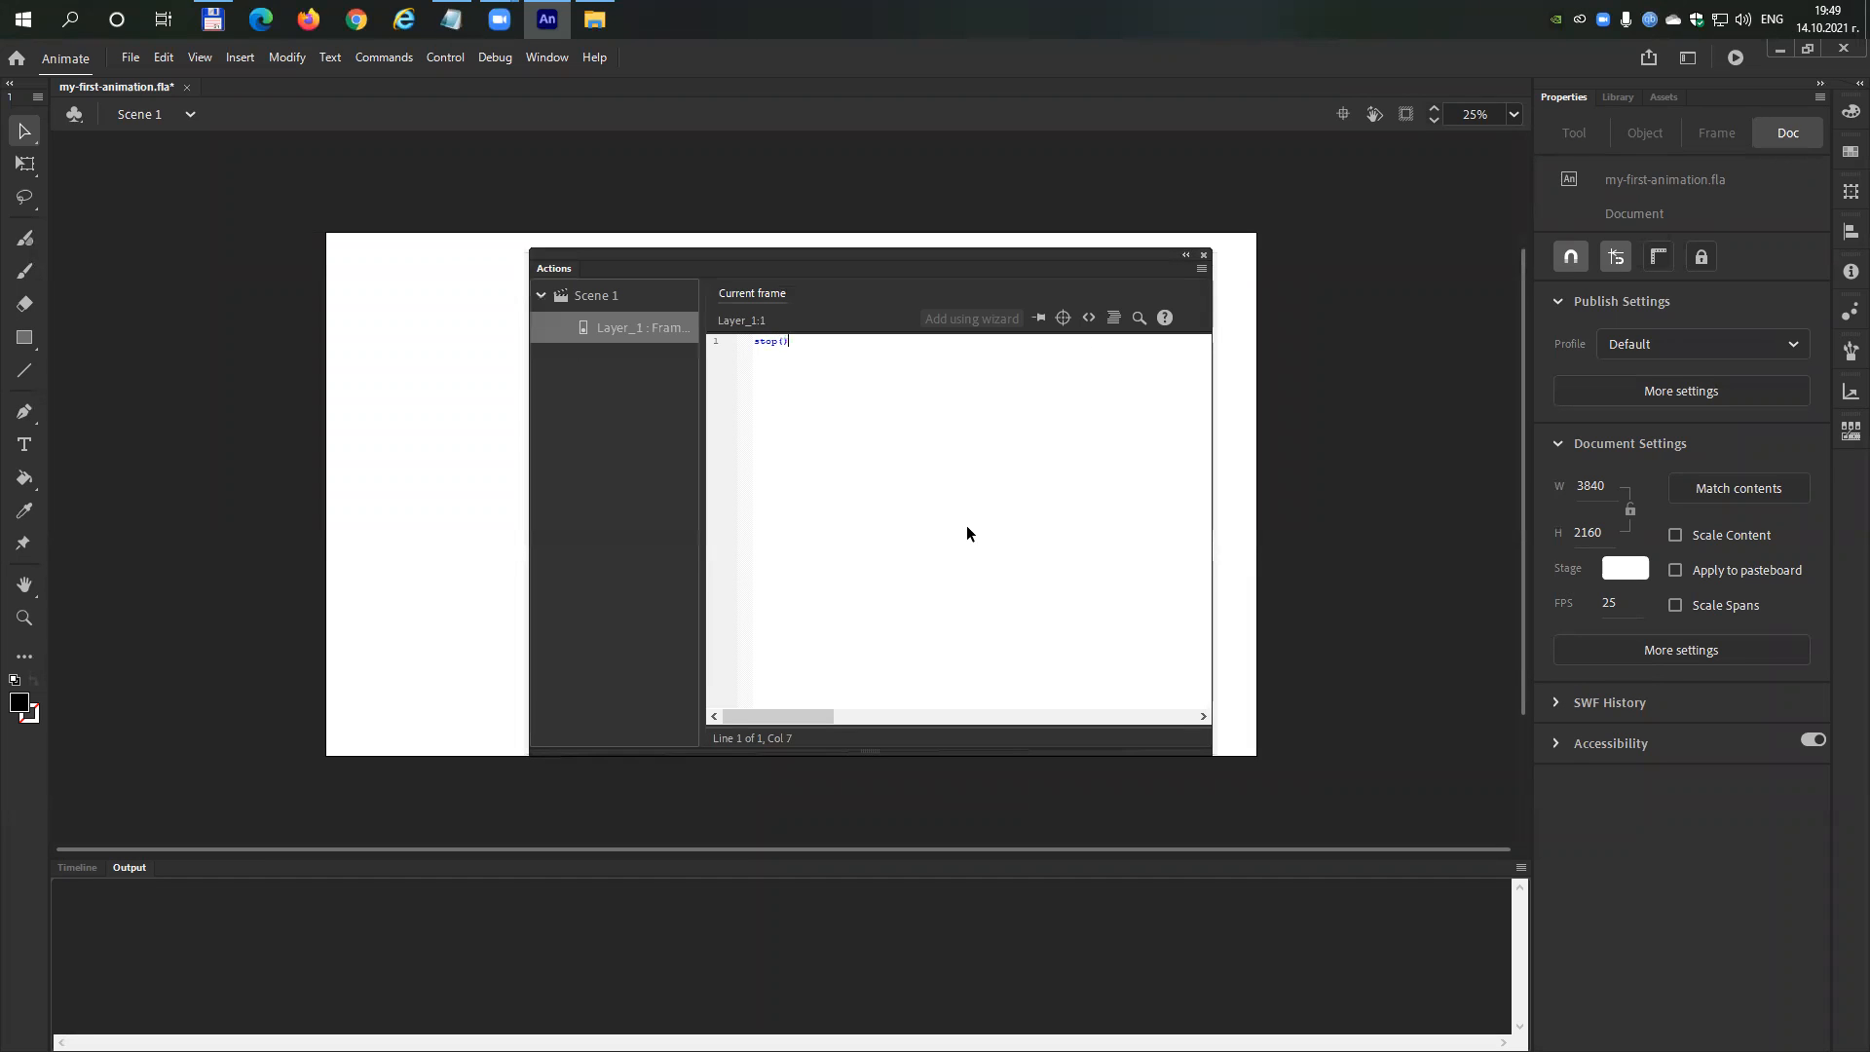
type(";")
left_click_drag(860, 358, 561, 339)
key("Delete")
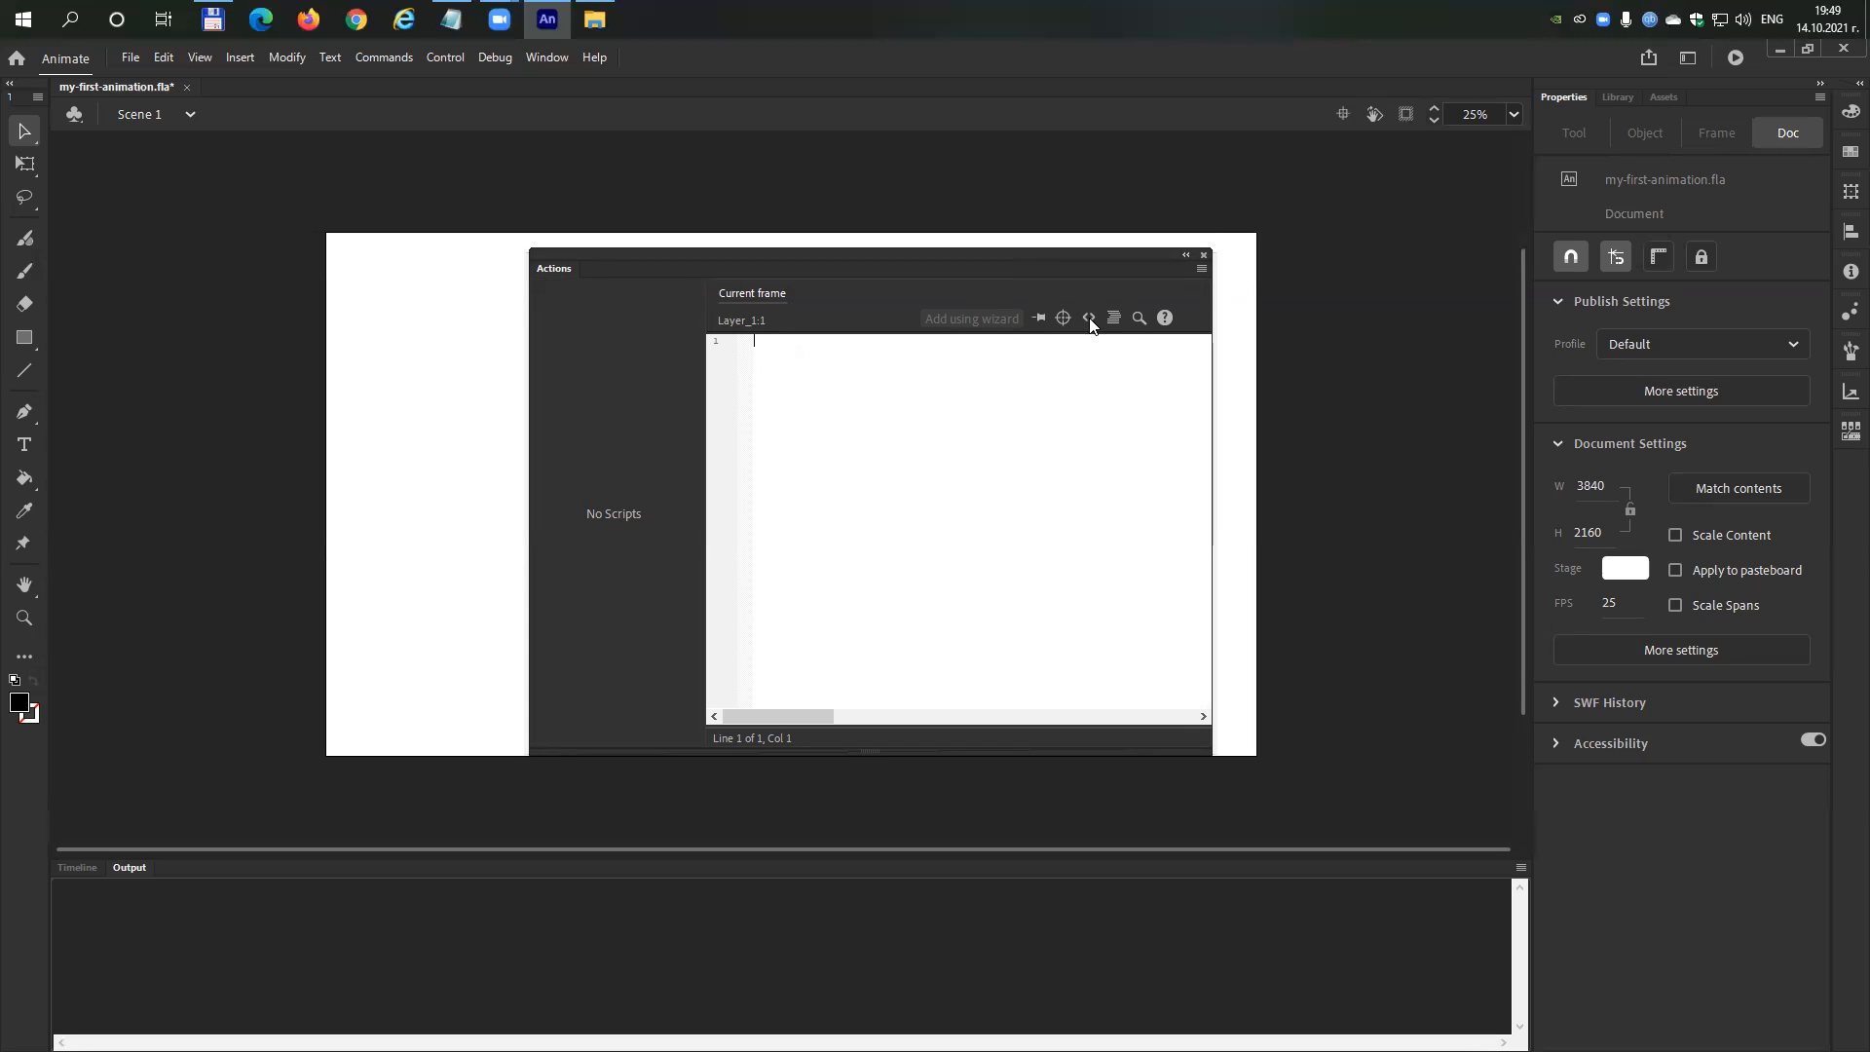
Try the code formatting option, write stop(); on frame 1 of Layer_1 and widen the Actions panel.
left_click(1114, 319)
left_click(1113, 317)
type("top")
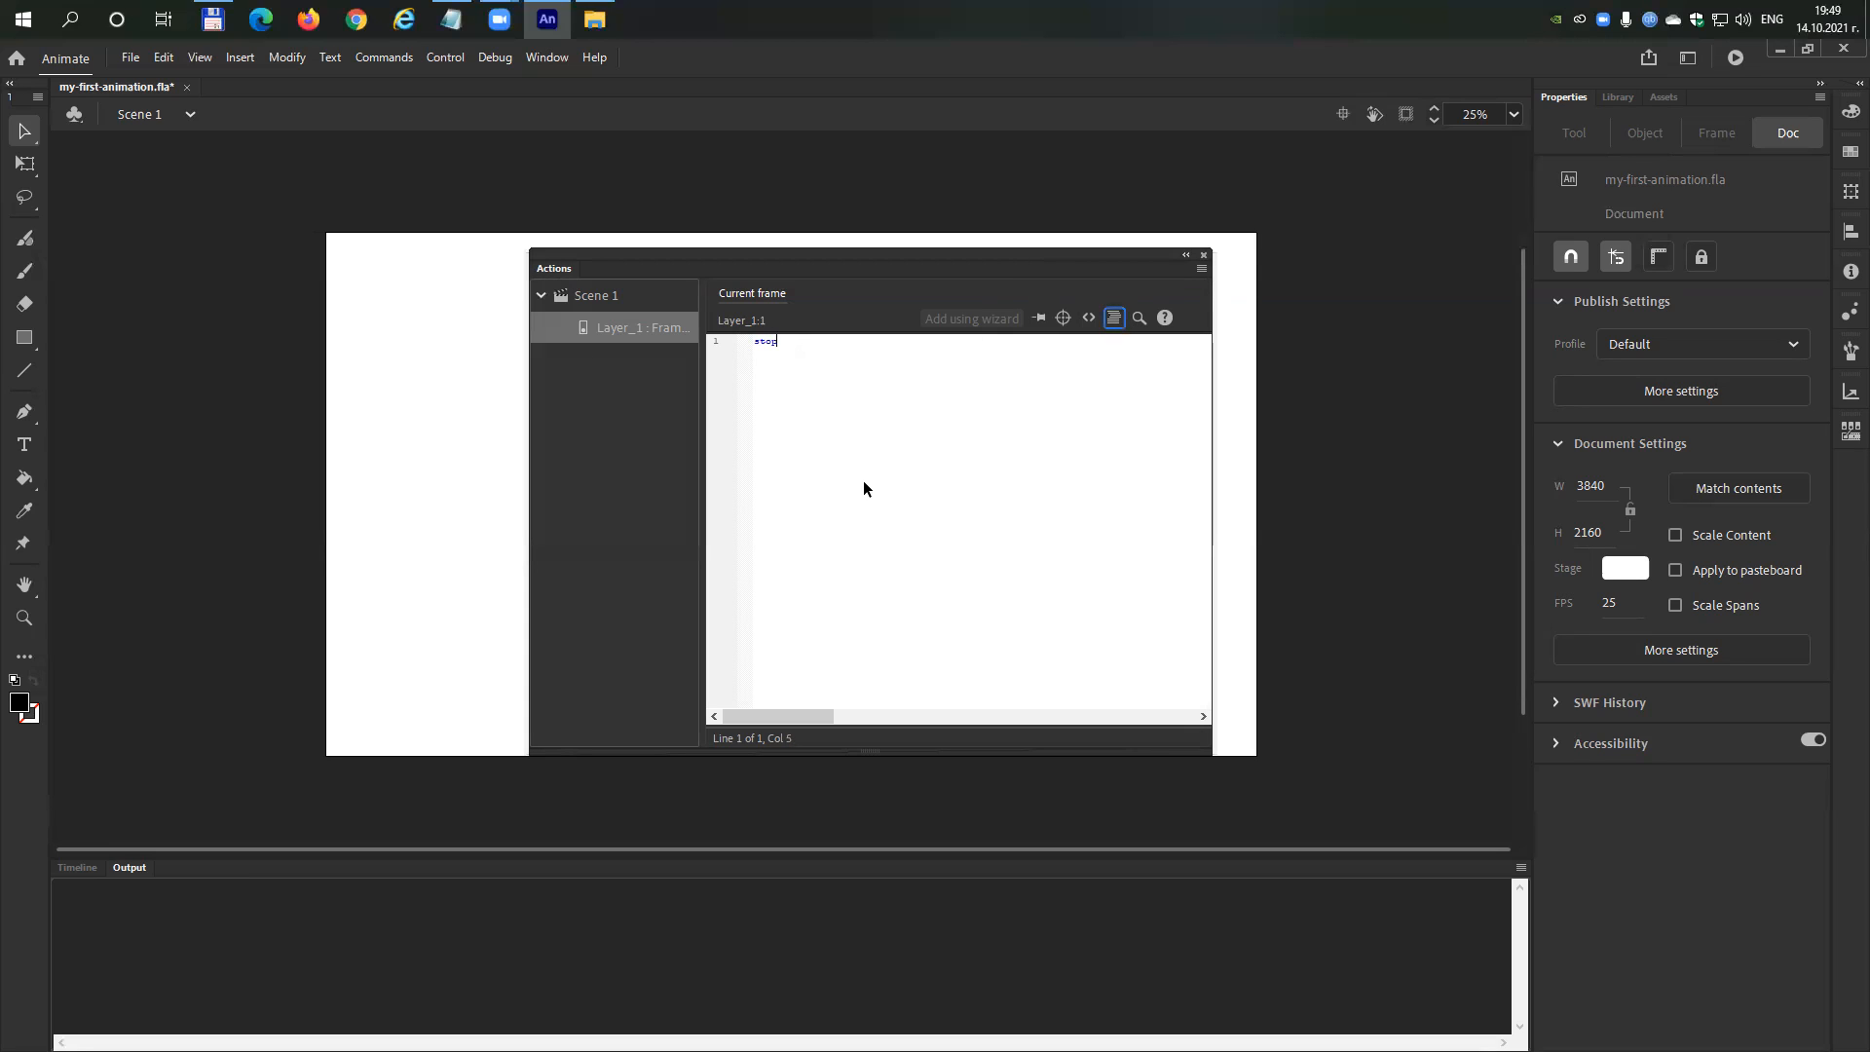
type("();")
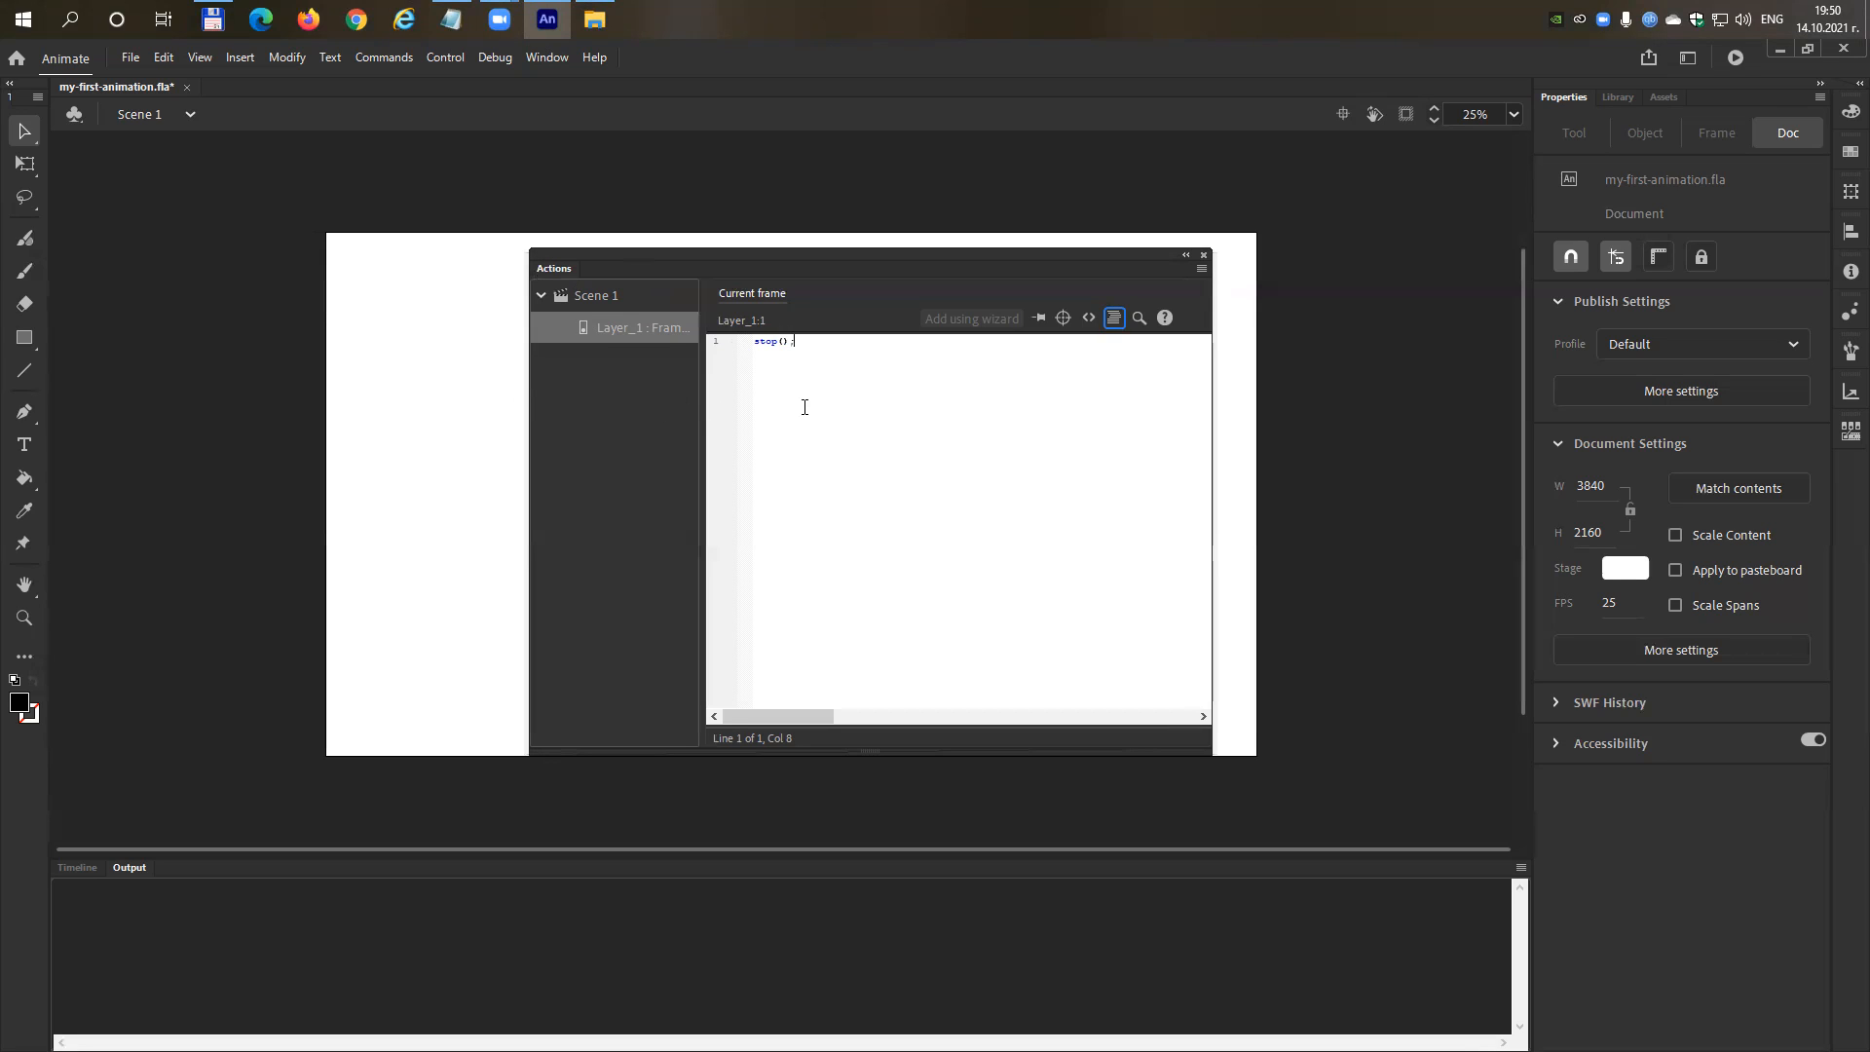
left_click_drag(529, 441, 429, 438)
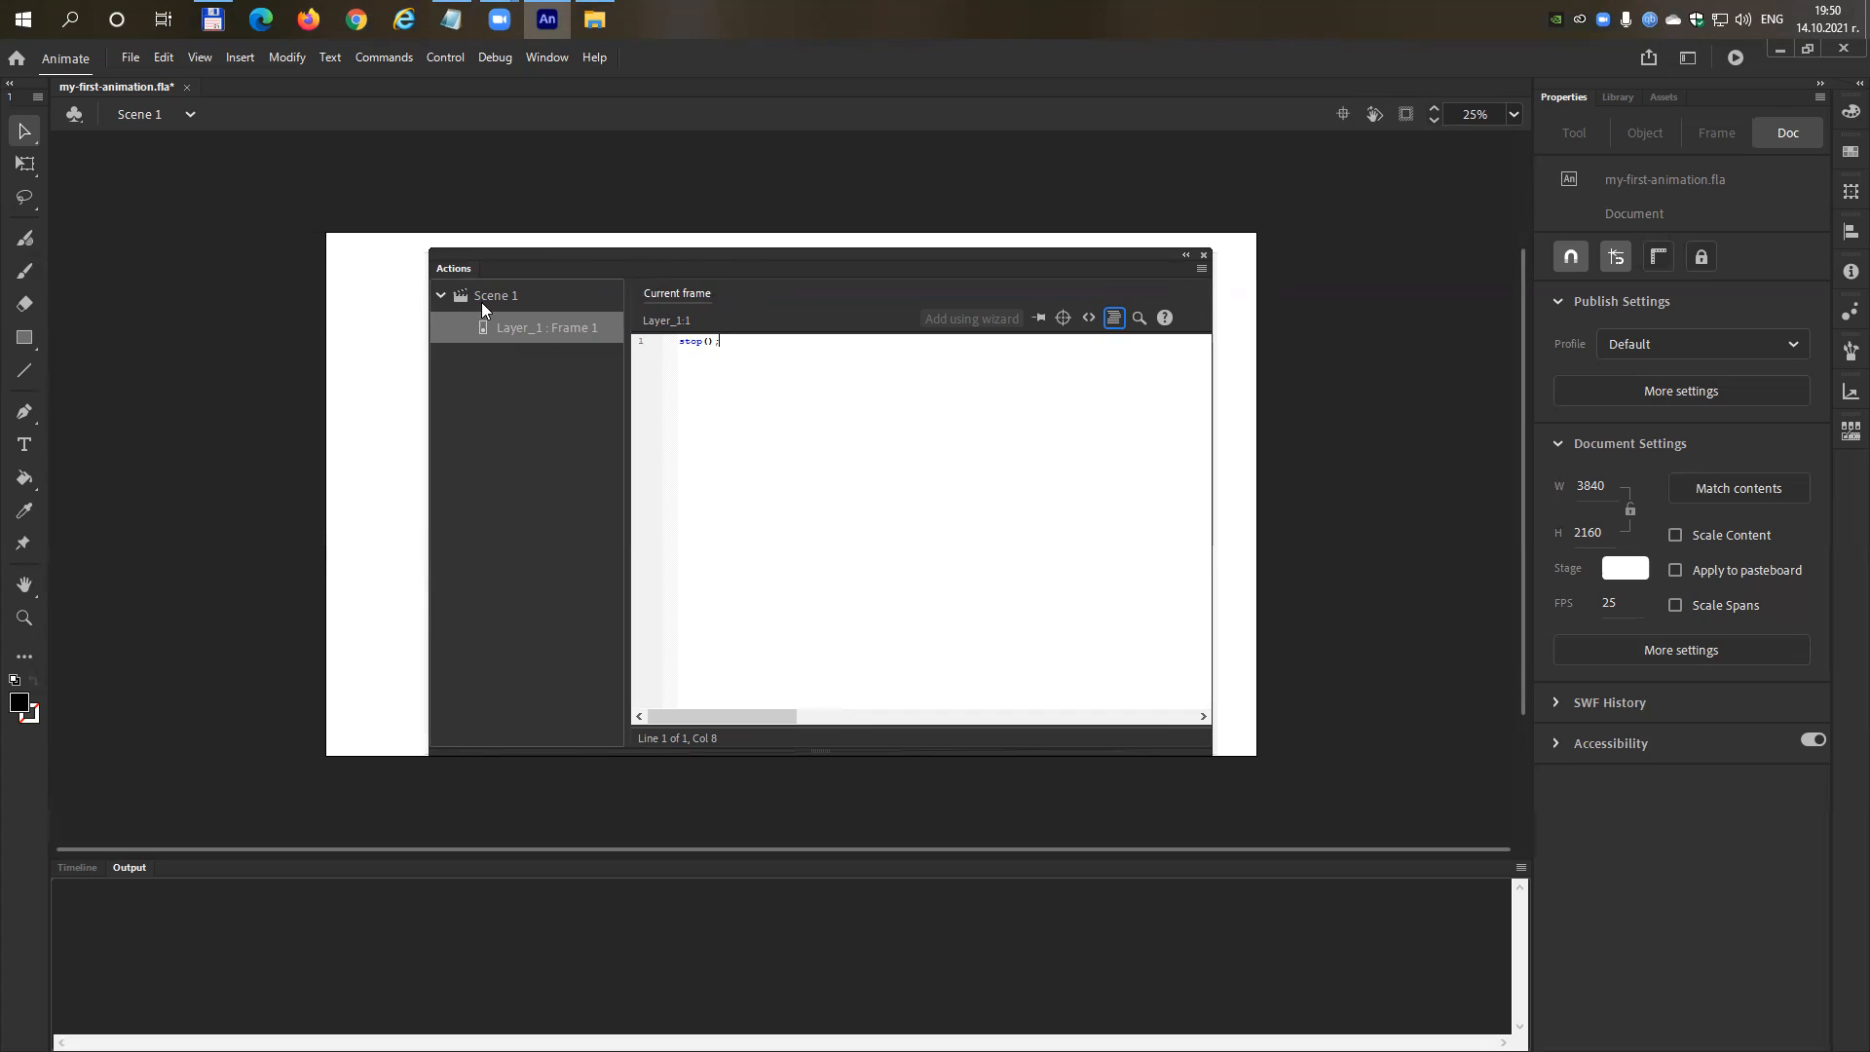
Delete the stop(); script from frame 1 of Layer_1 and close the Actions panel.
left_click_drag(760, 339, 456, 328)
key("Delete")
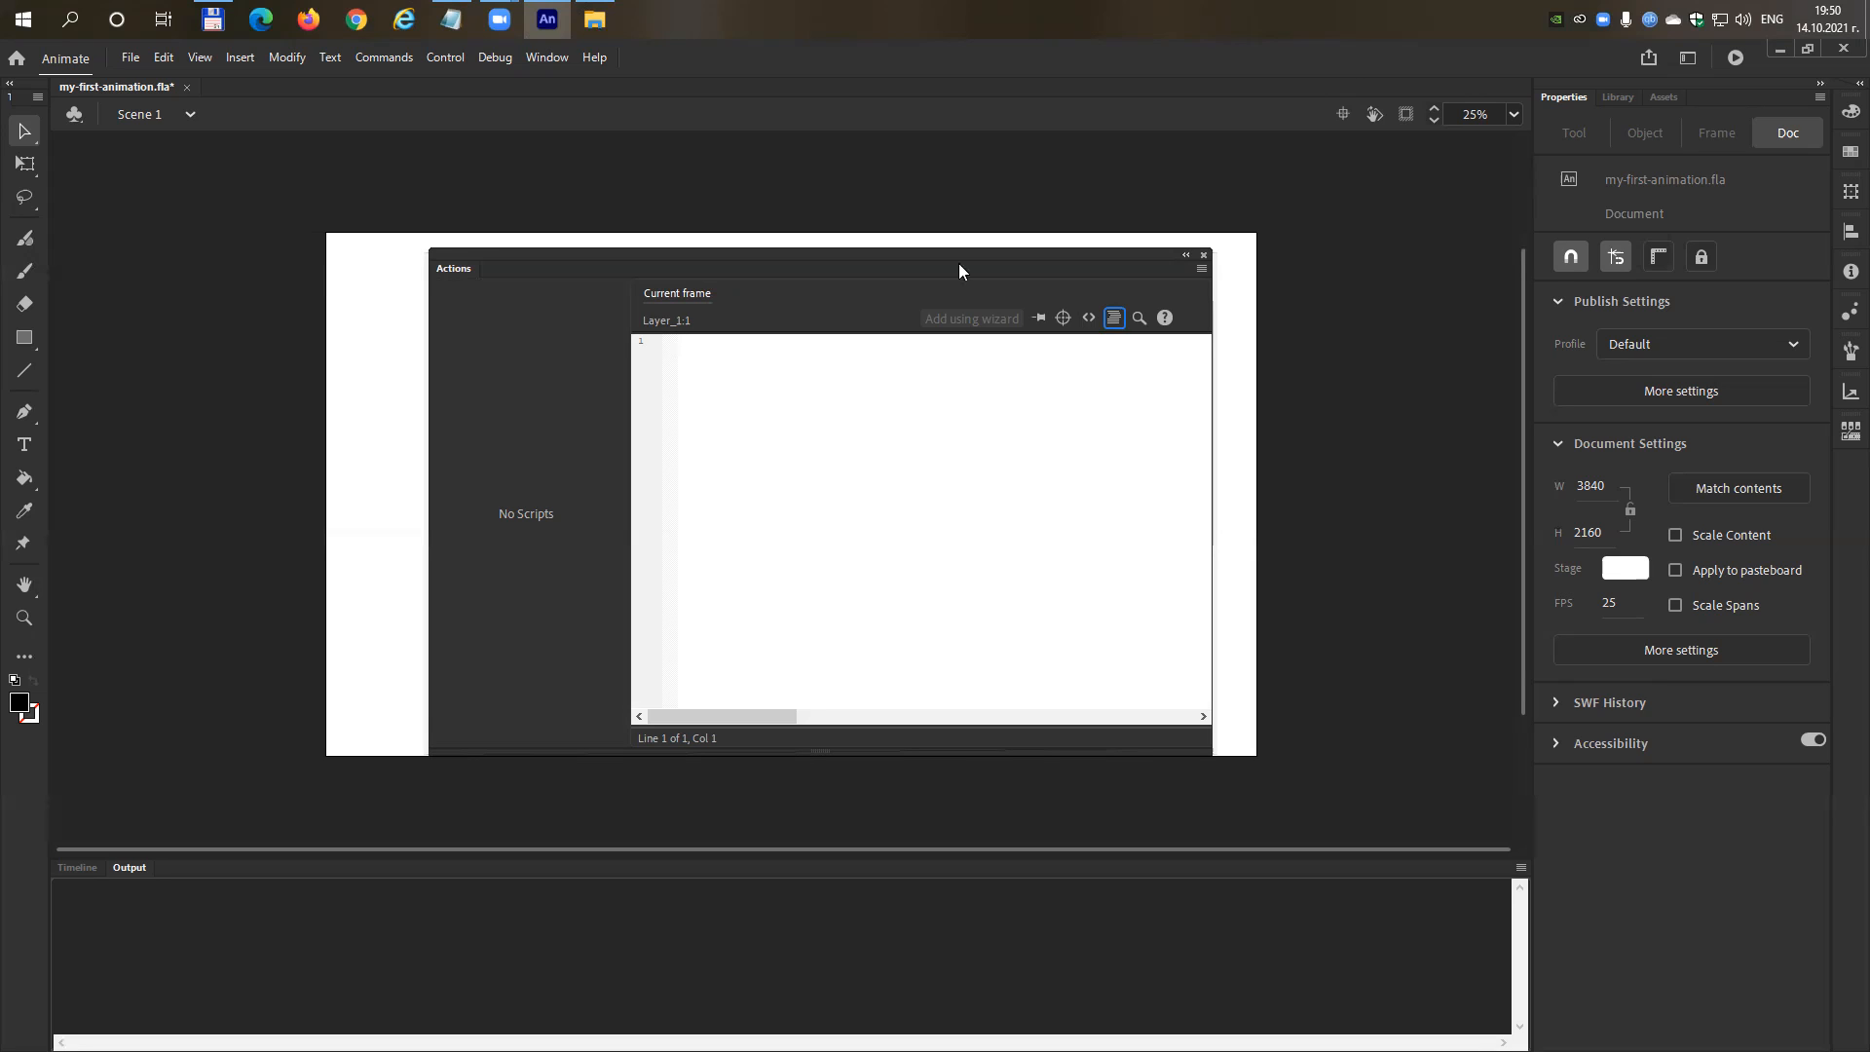
left_click(1205, 256)
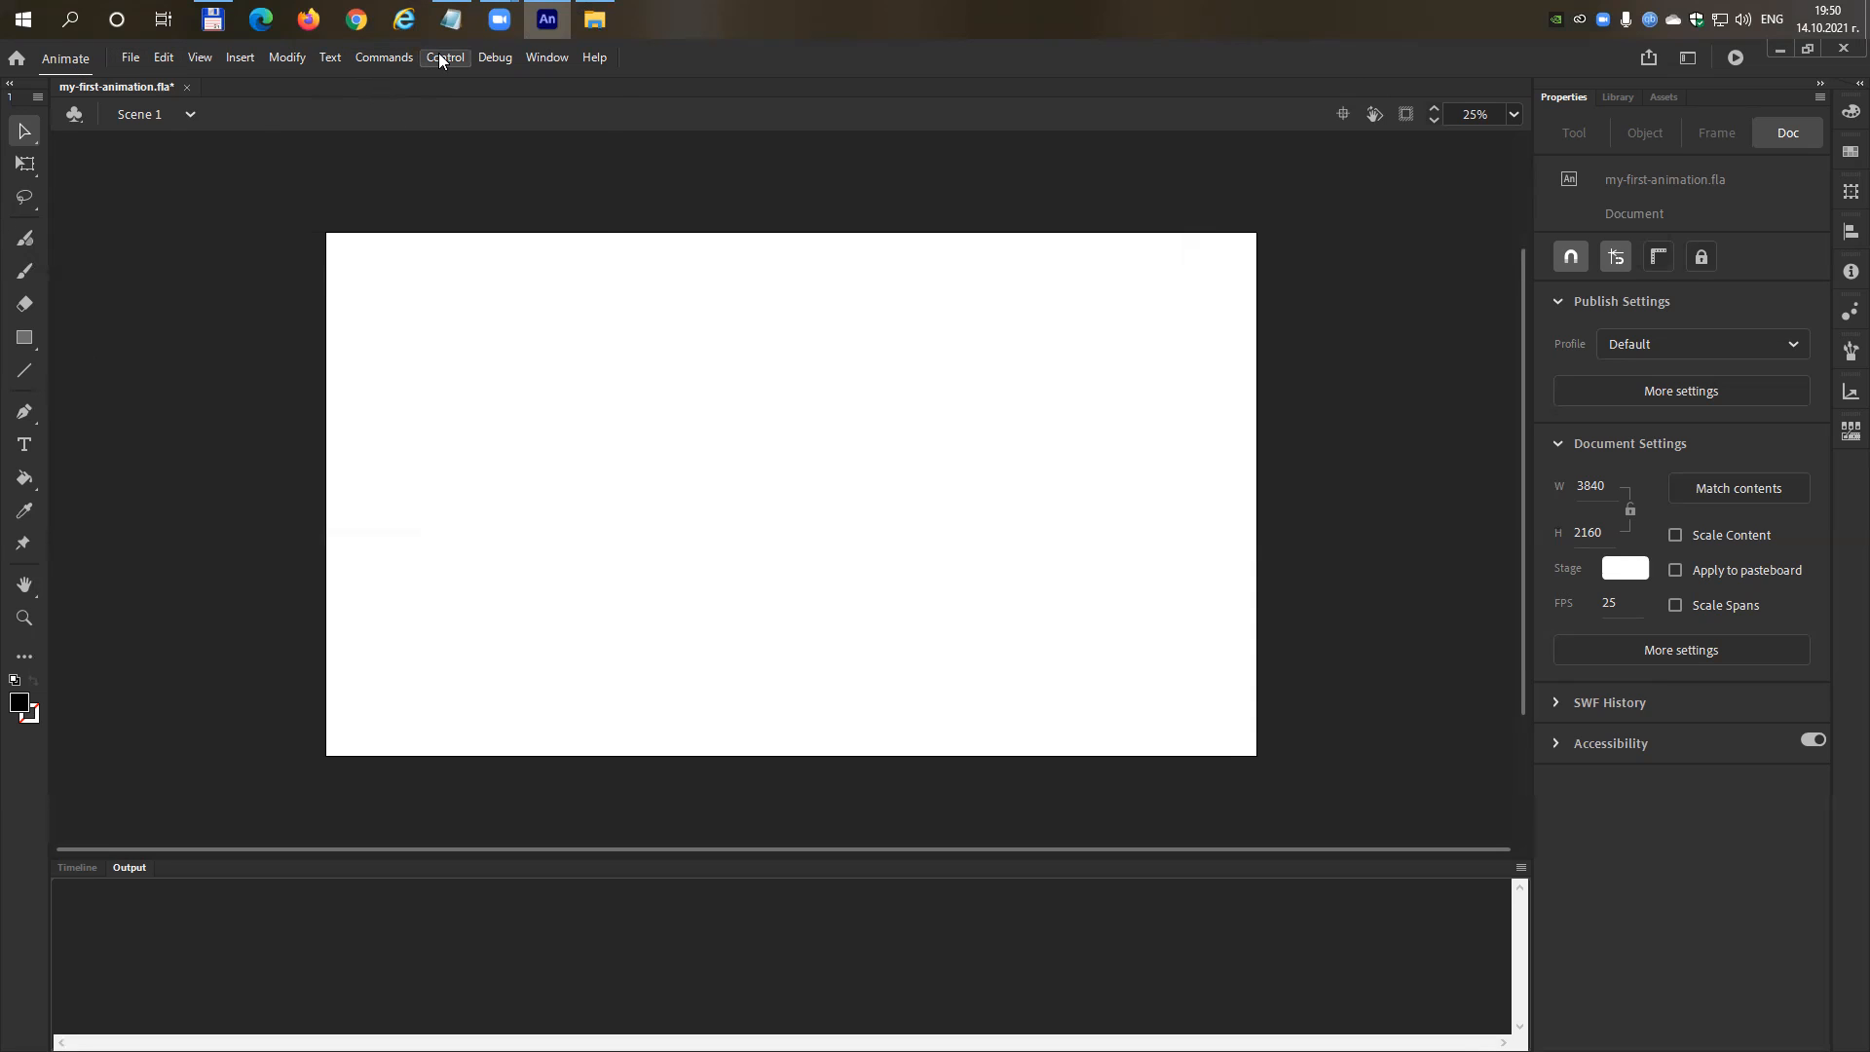
Review the commands for text, modifying, inserting, viewing, editing and window management.
left_click(389, 56)
key("Left")
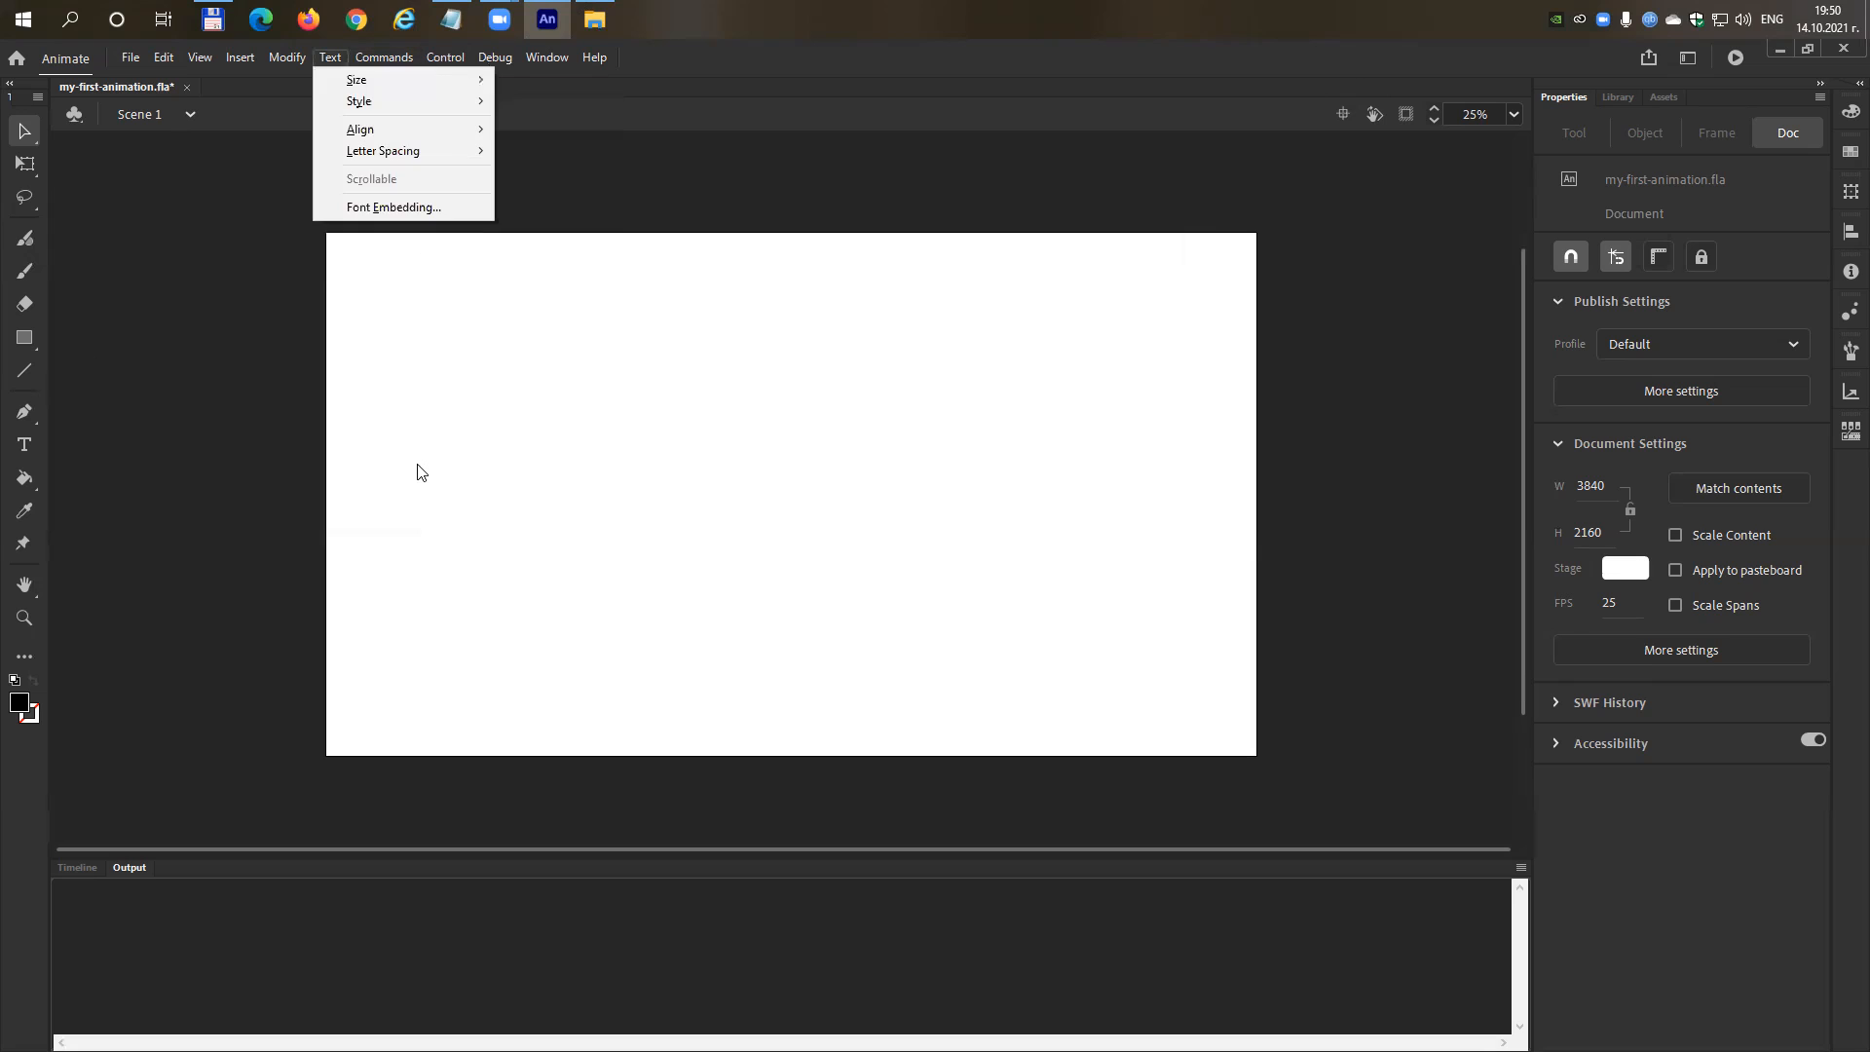
key("Left")
key("Left")
key("Left")
key("Left")
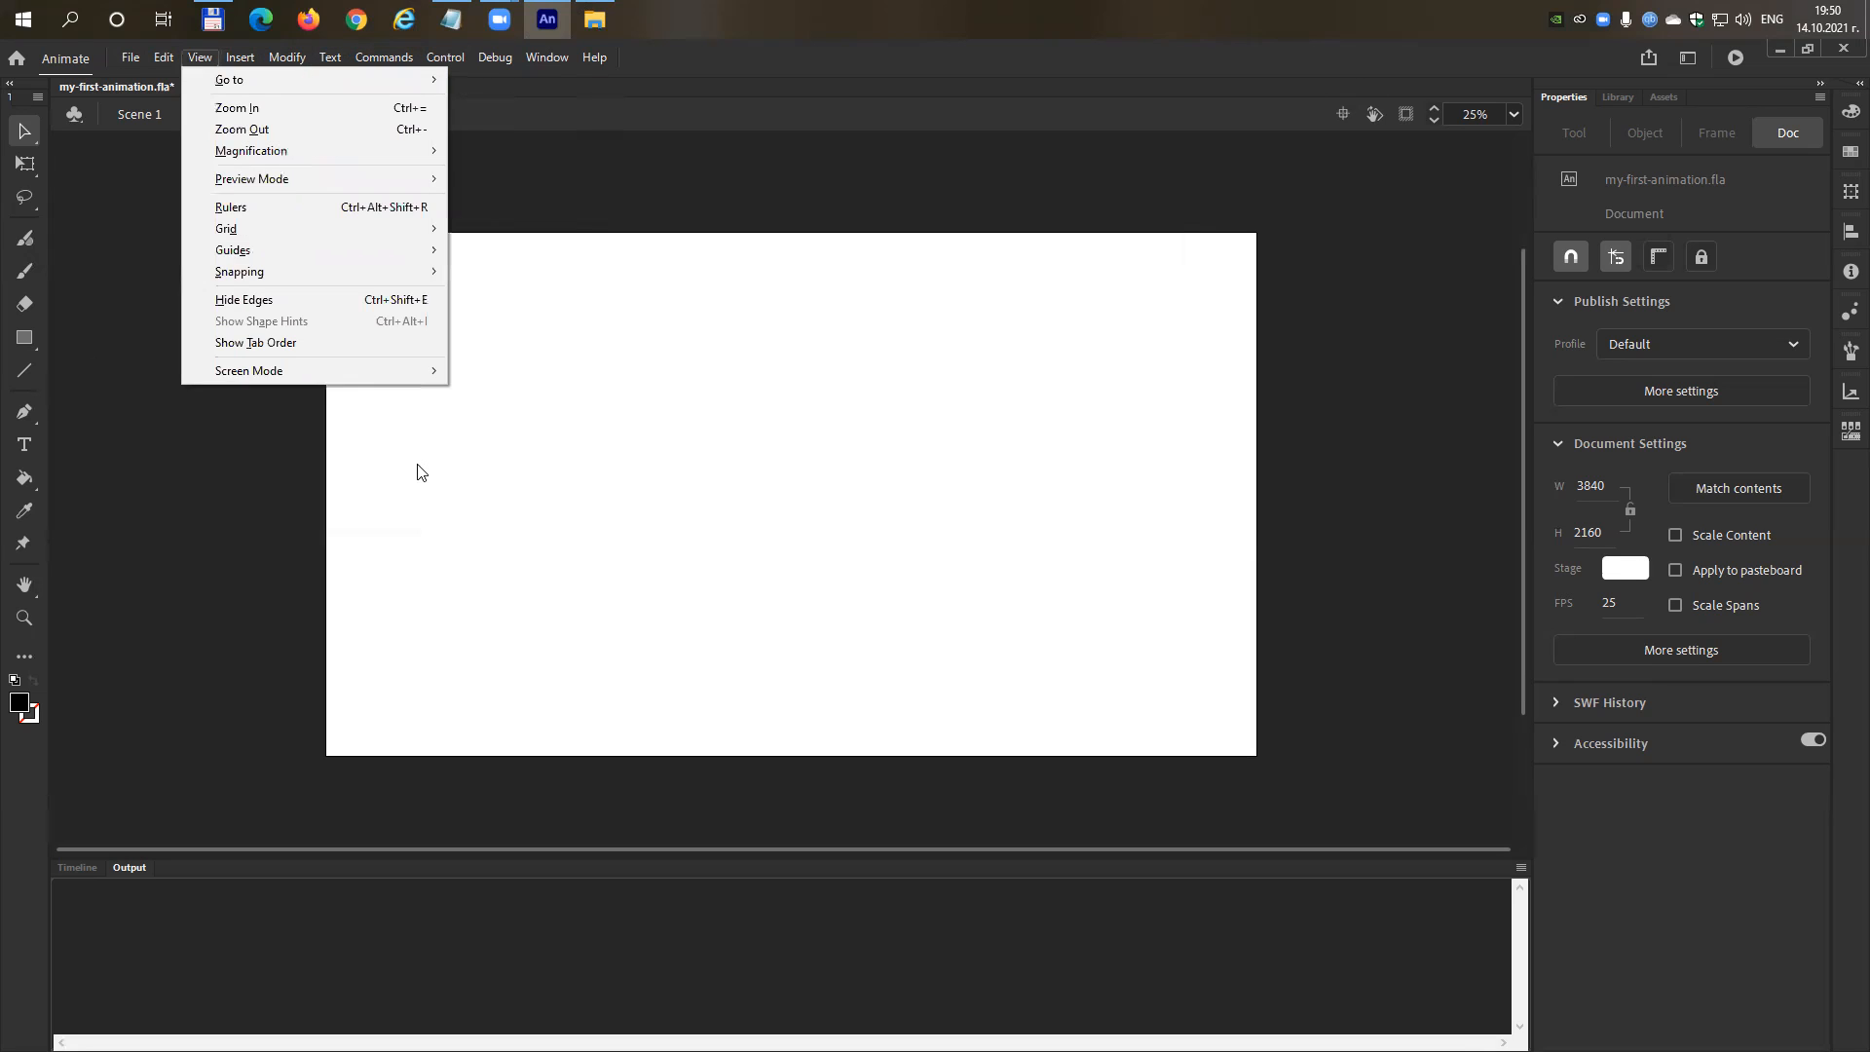
key("Up")
key("Up")
key("Up")
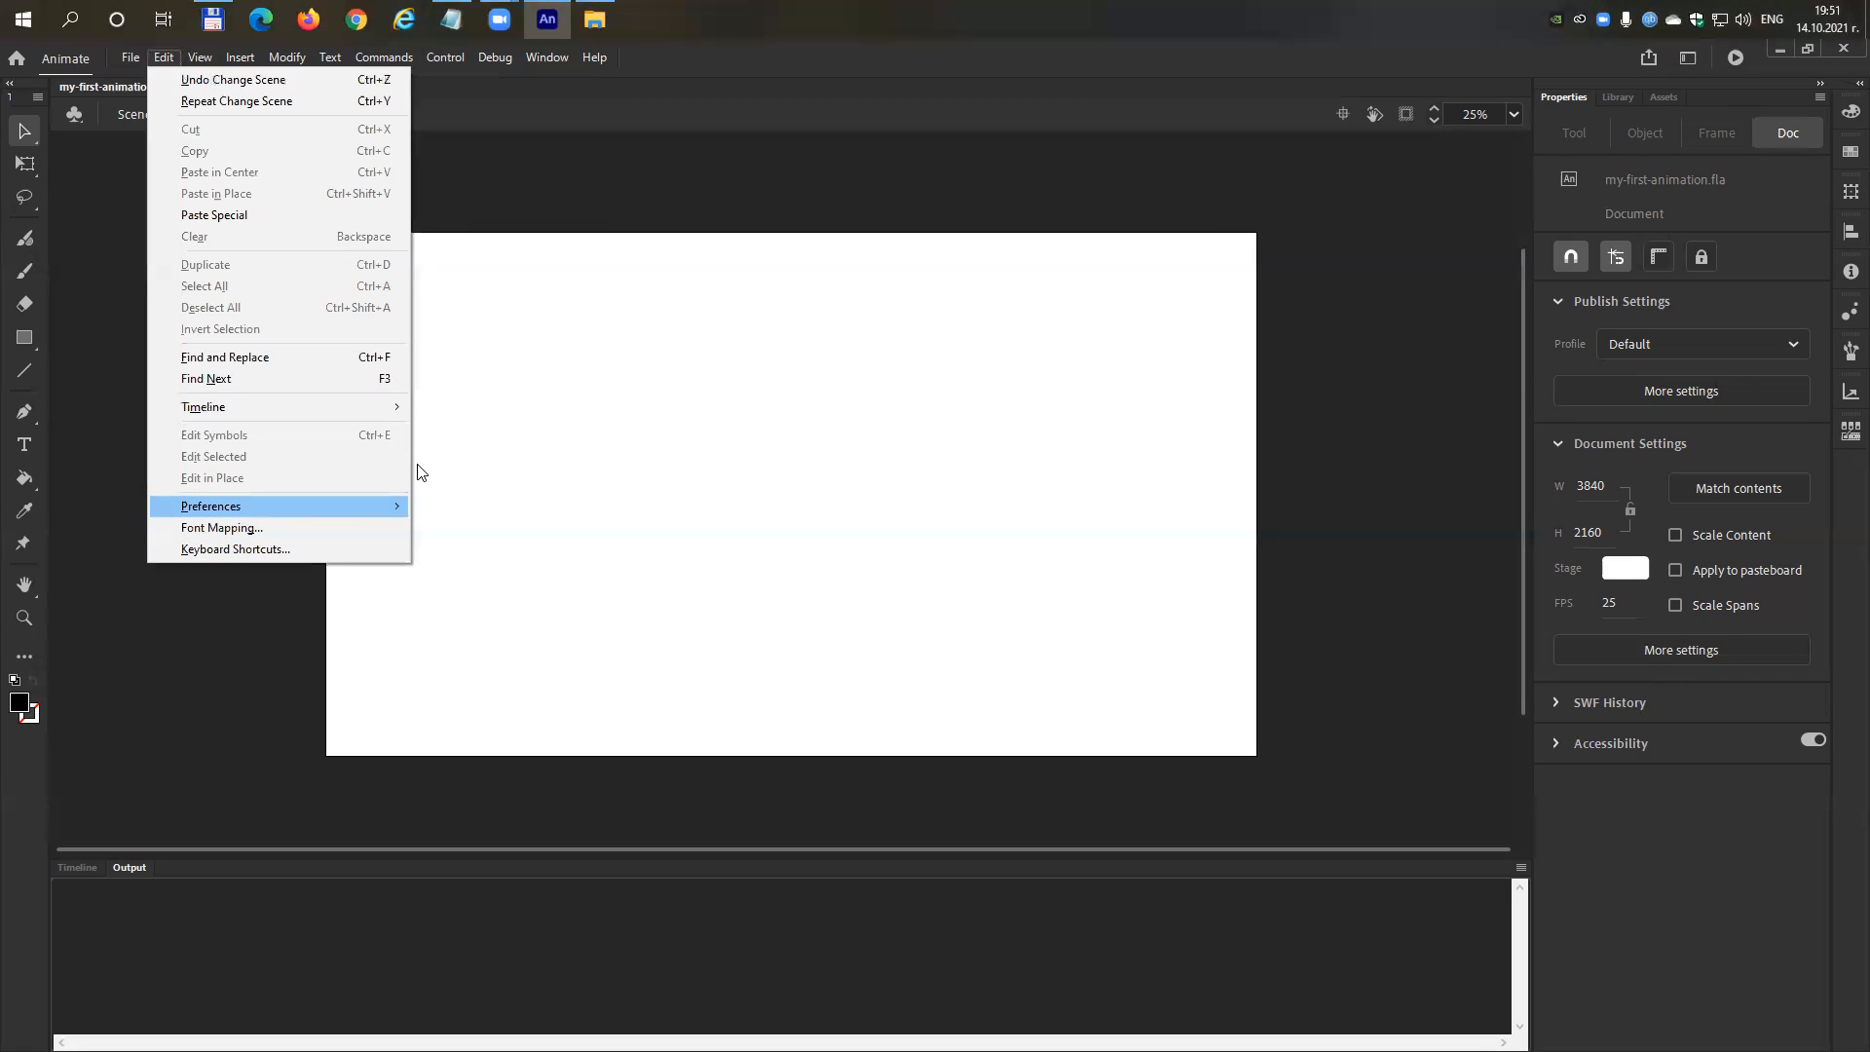
key("Right")
key("Right")
key("Right")
key("Right")
key("Right")
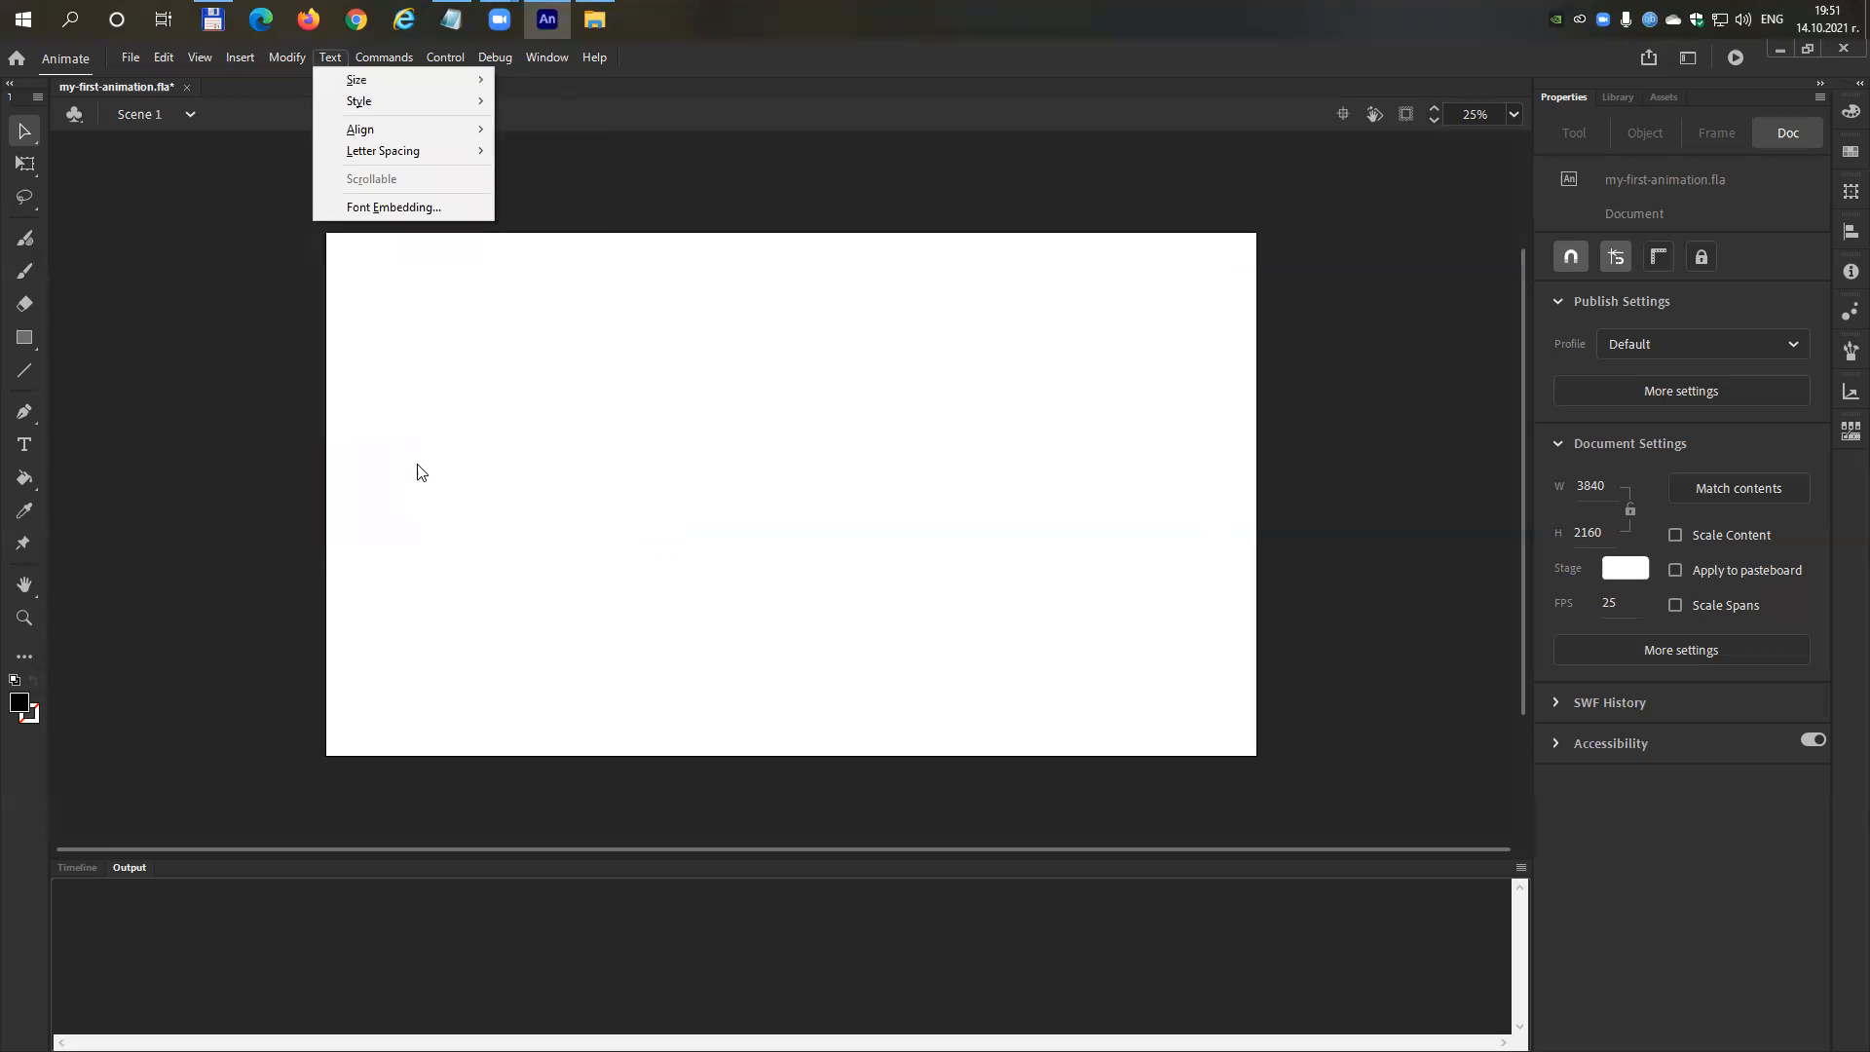
key("Right")
key("Right")
key("Right")
key("Right")
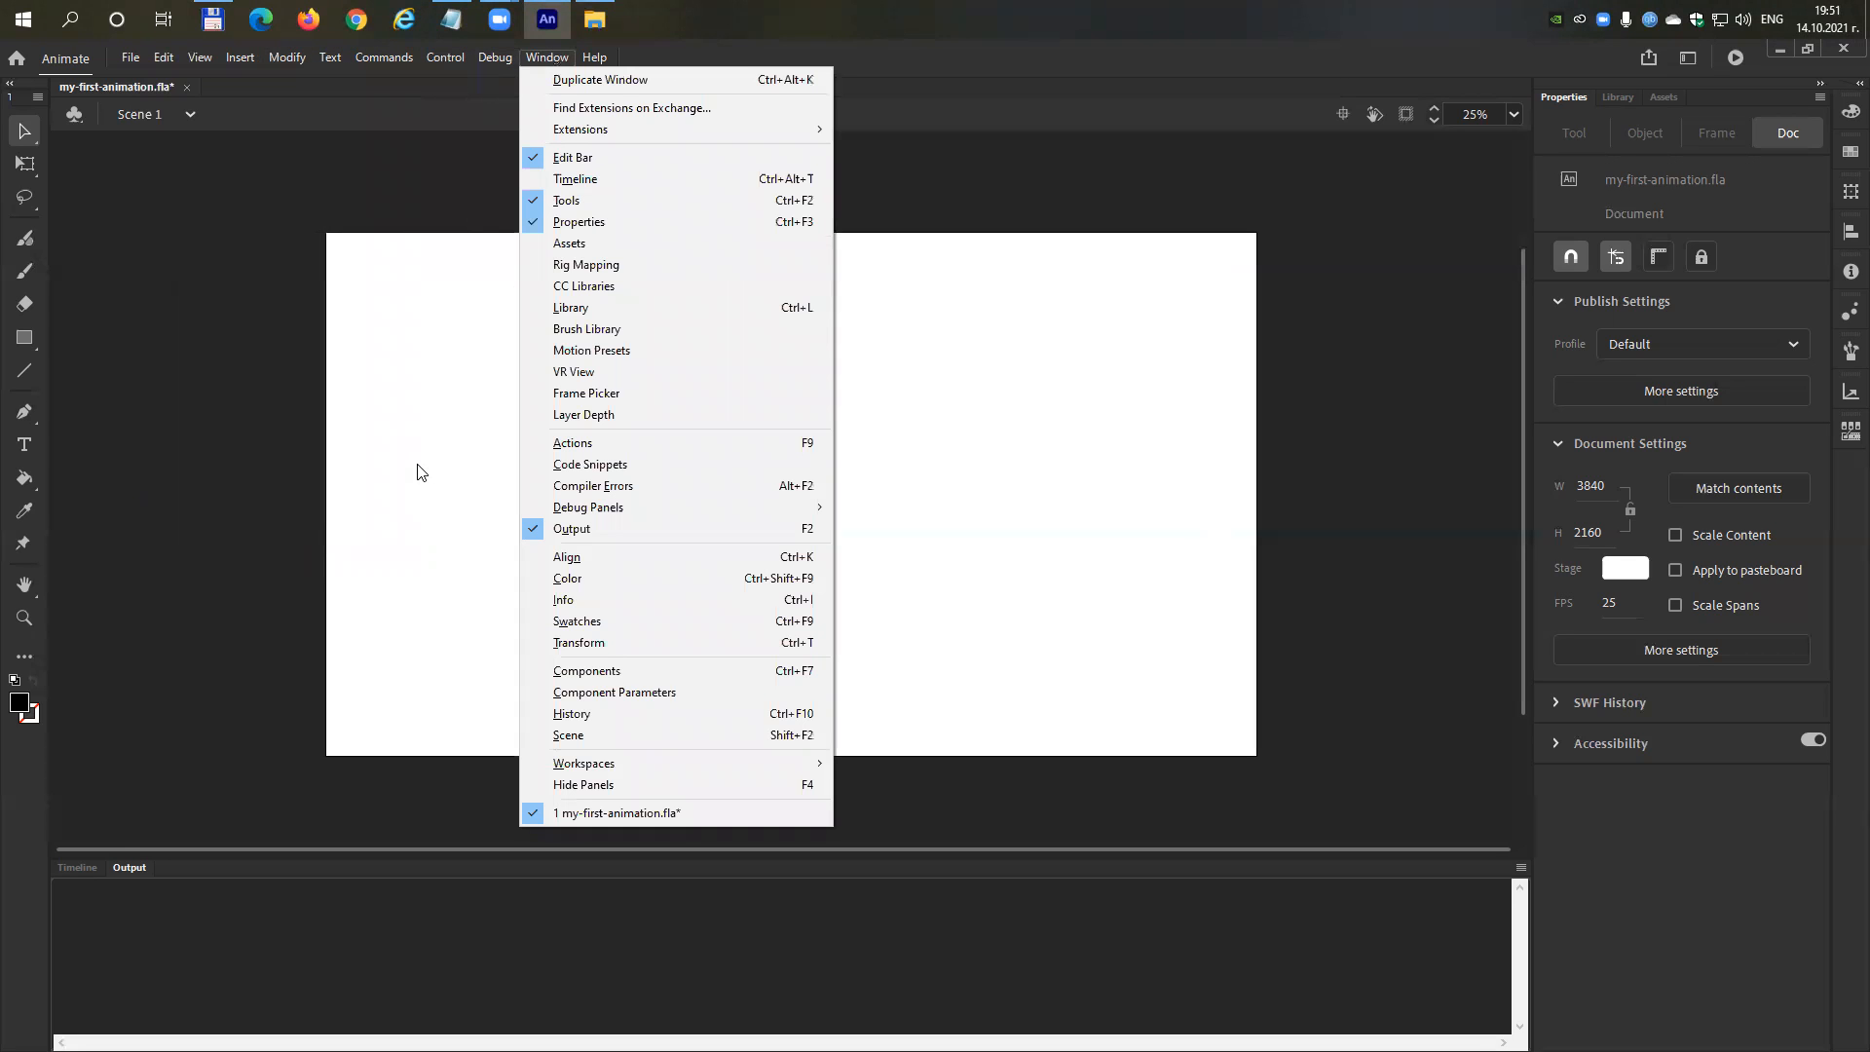
Examine the list of panels that can be shown or hidden, entry by entry.
key("Down")
key("Down")
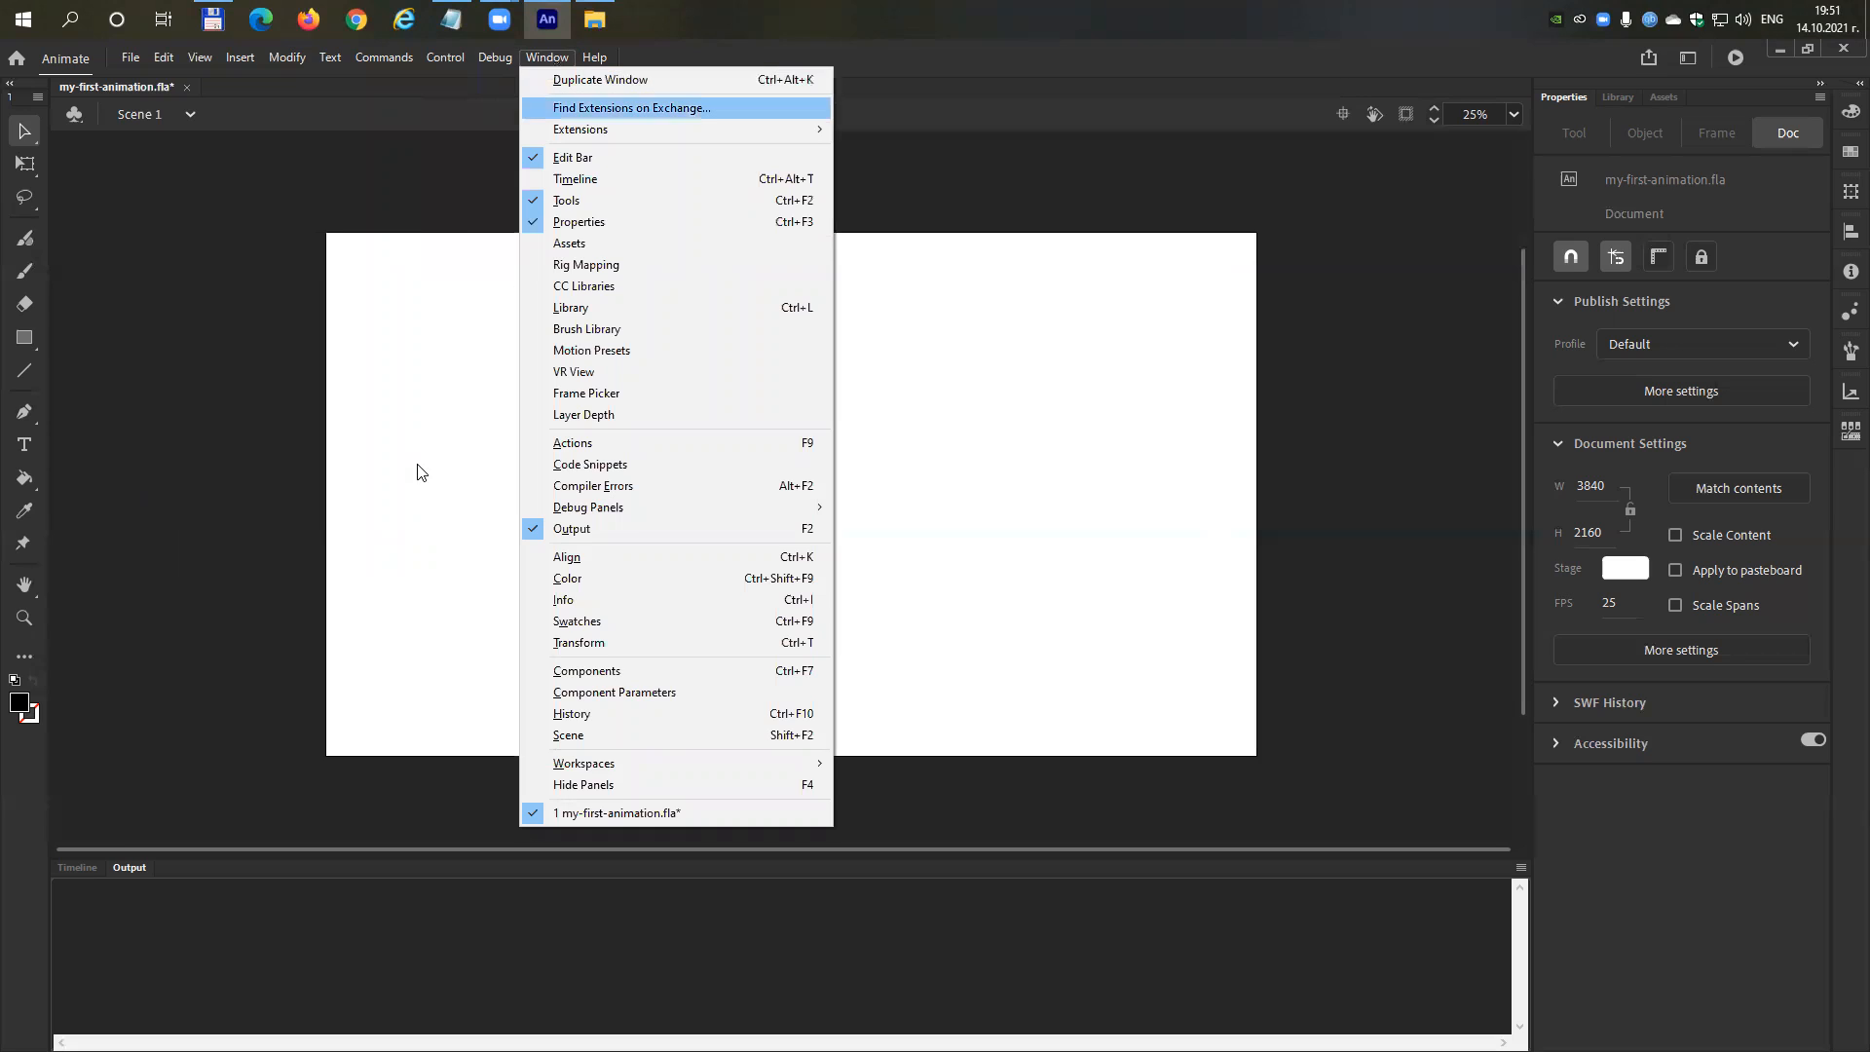
key("Down")
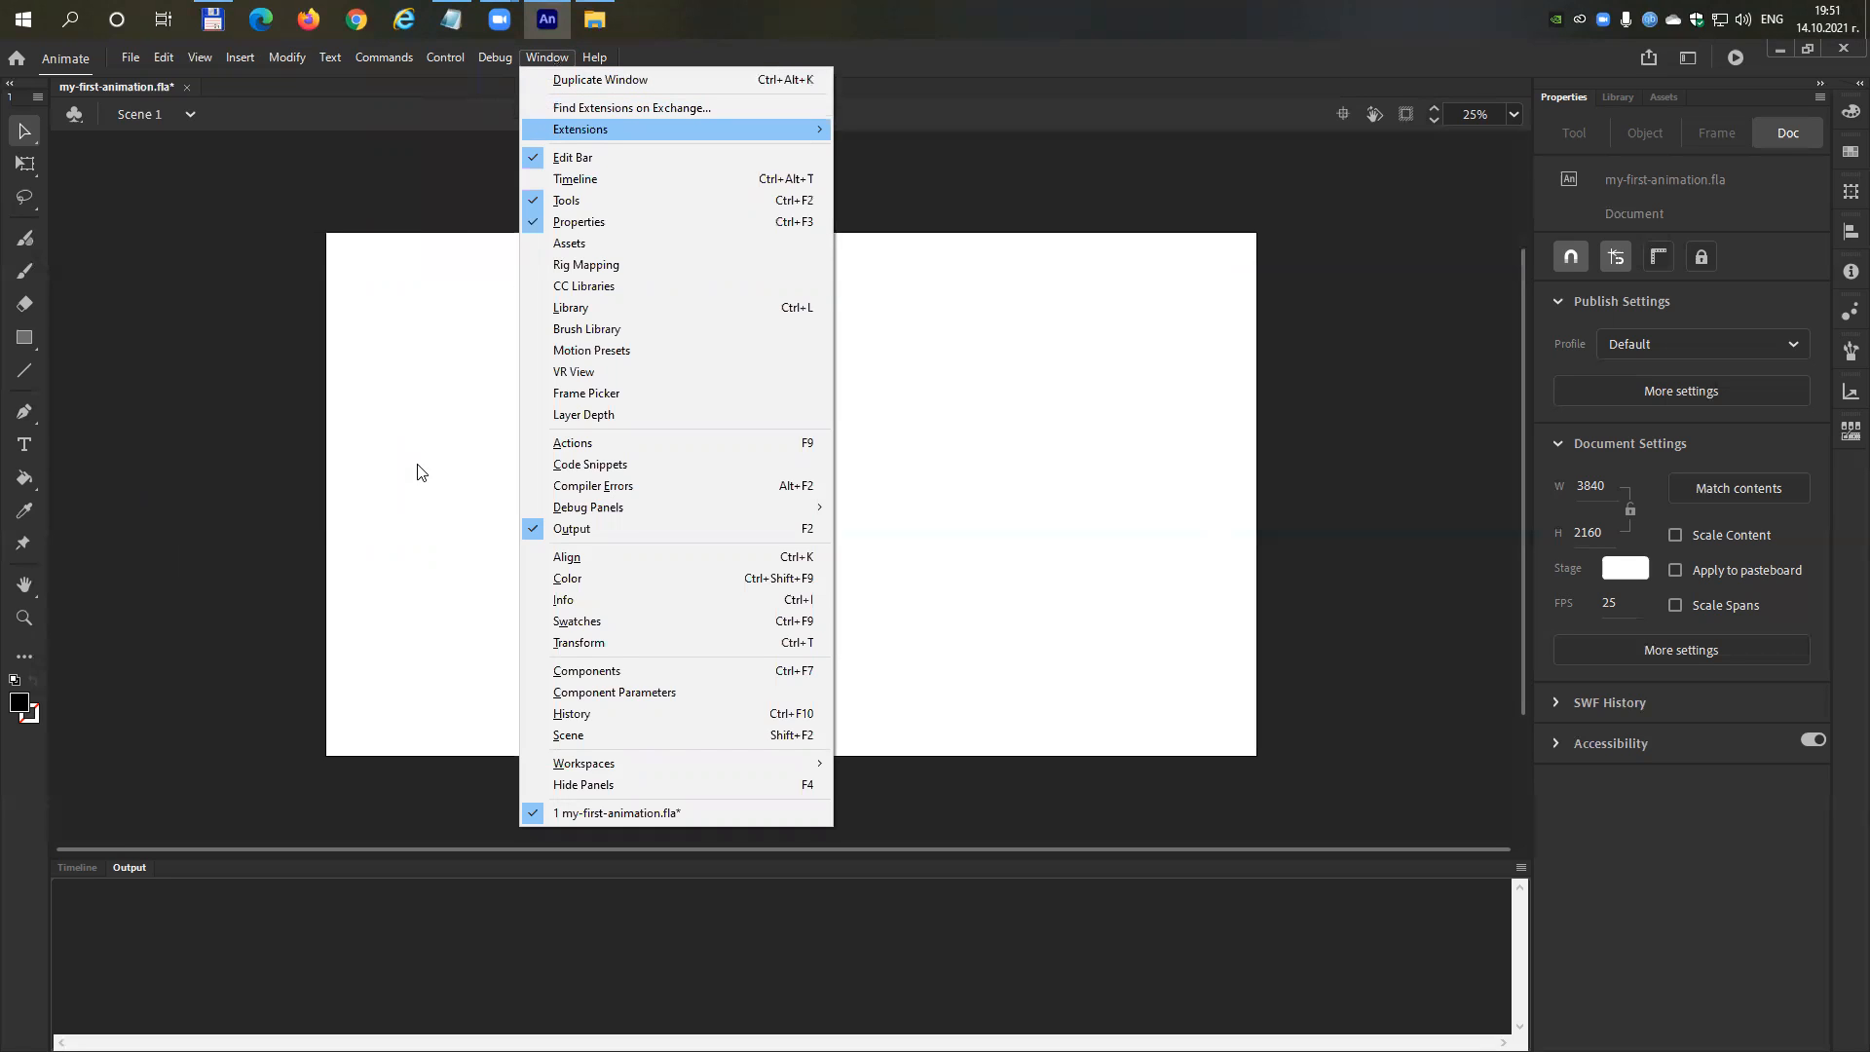
key("Down")
key("Down")
key("Down")
key("Down")
key("Down")
key("Down")
key("Down")
key("Down")
key("Down")
key("Down")
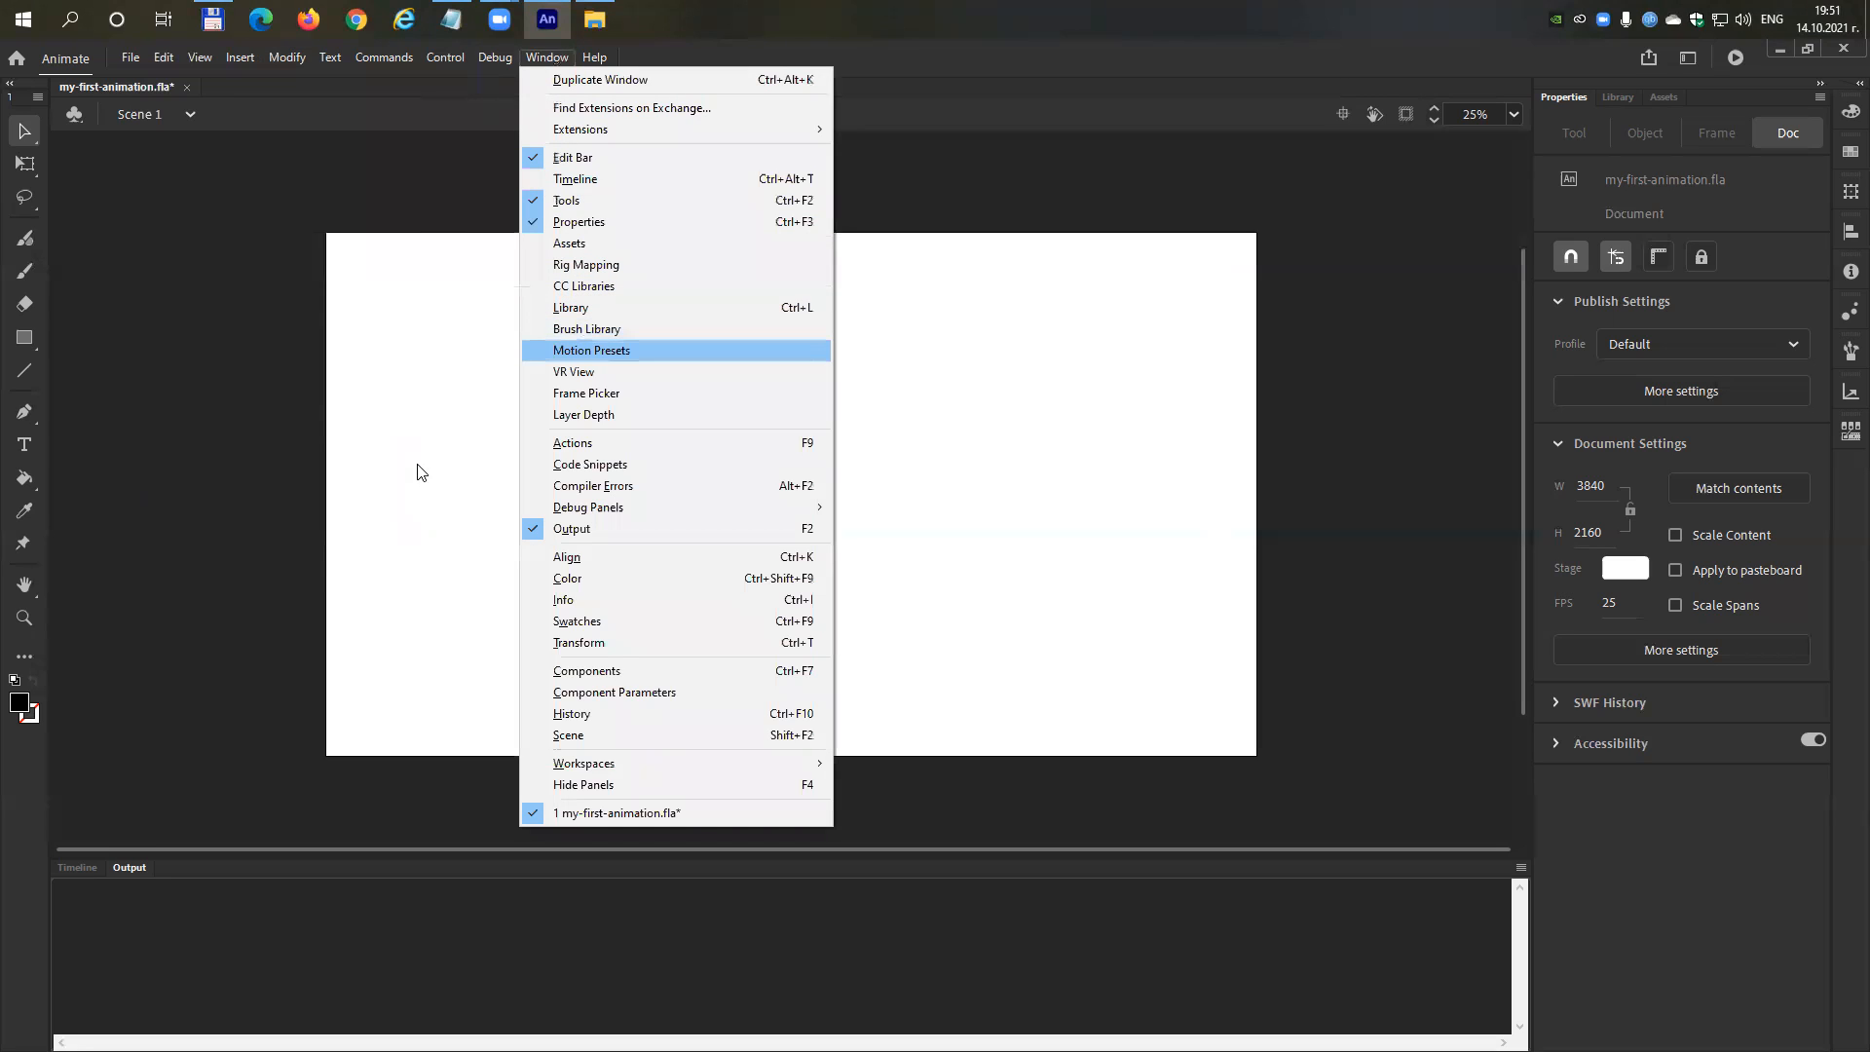
key("Down")
key("Down")
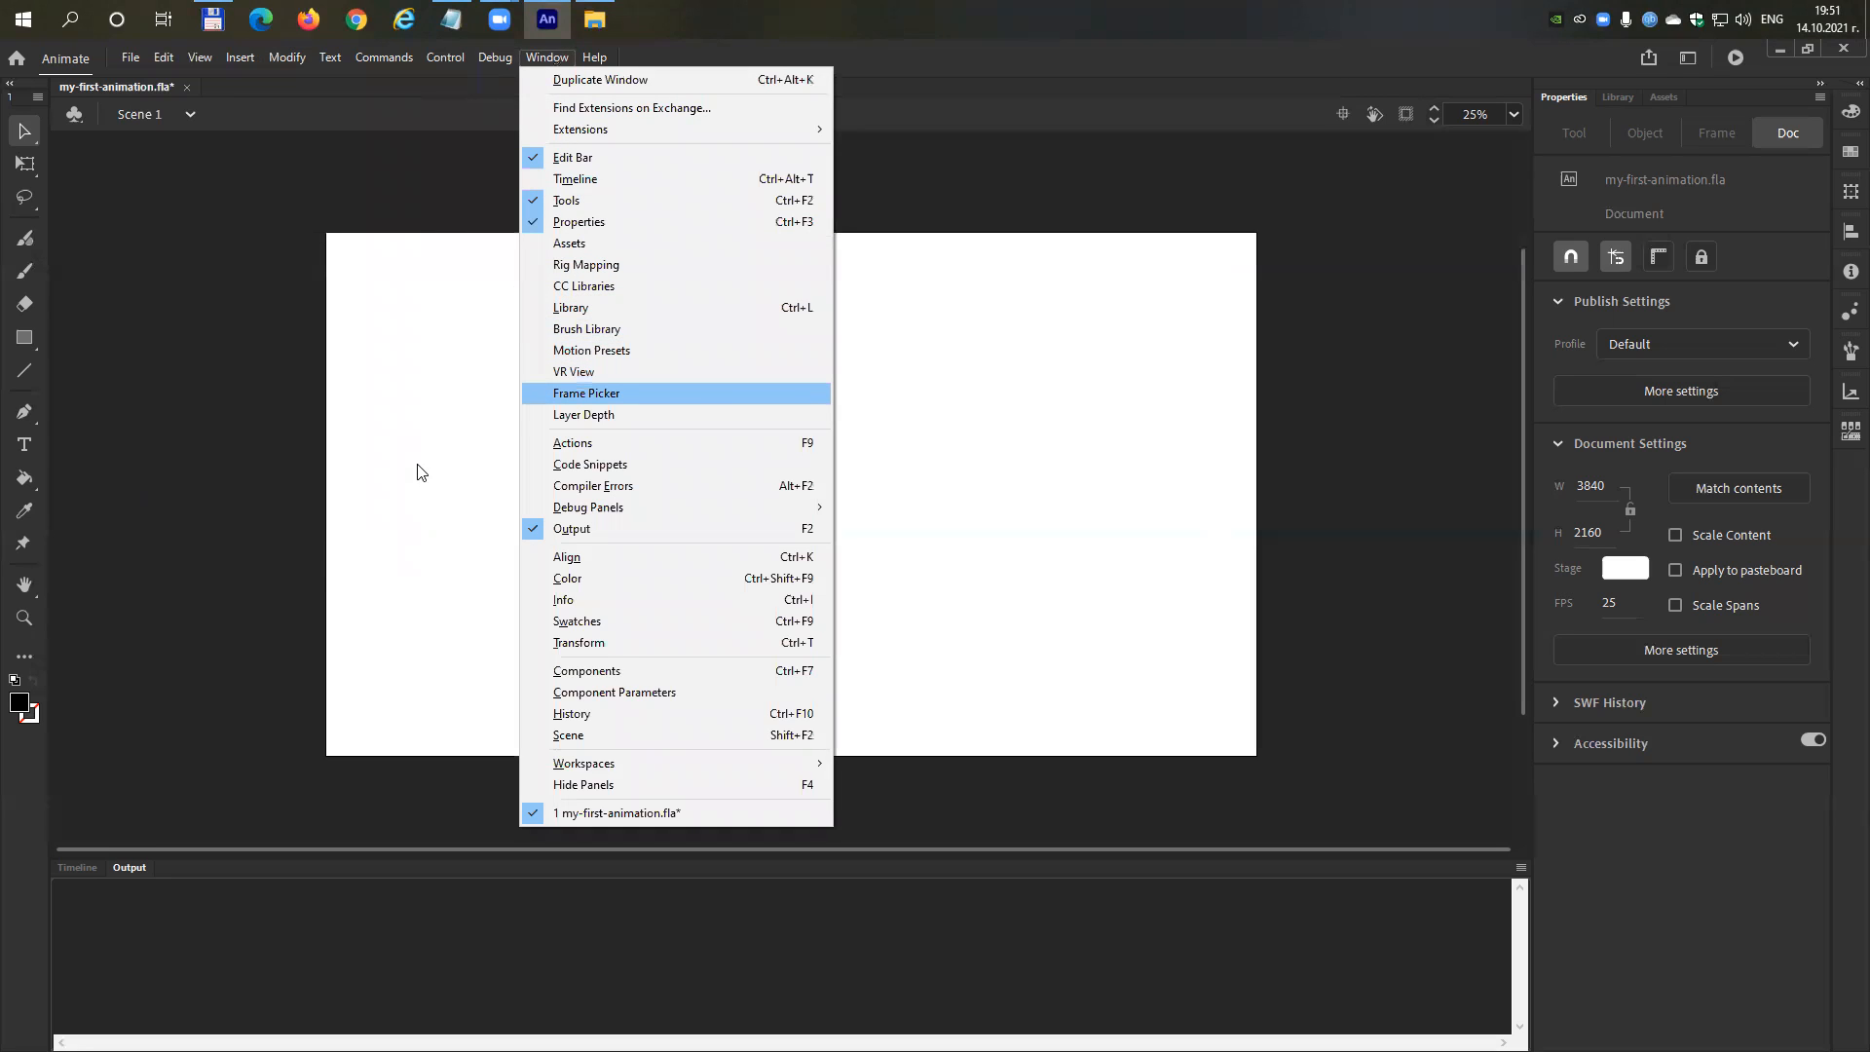
key("Down")
key("Down")
key("Down")
key("Down")
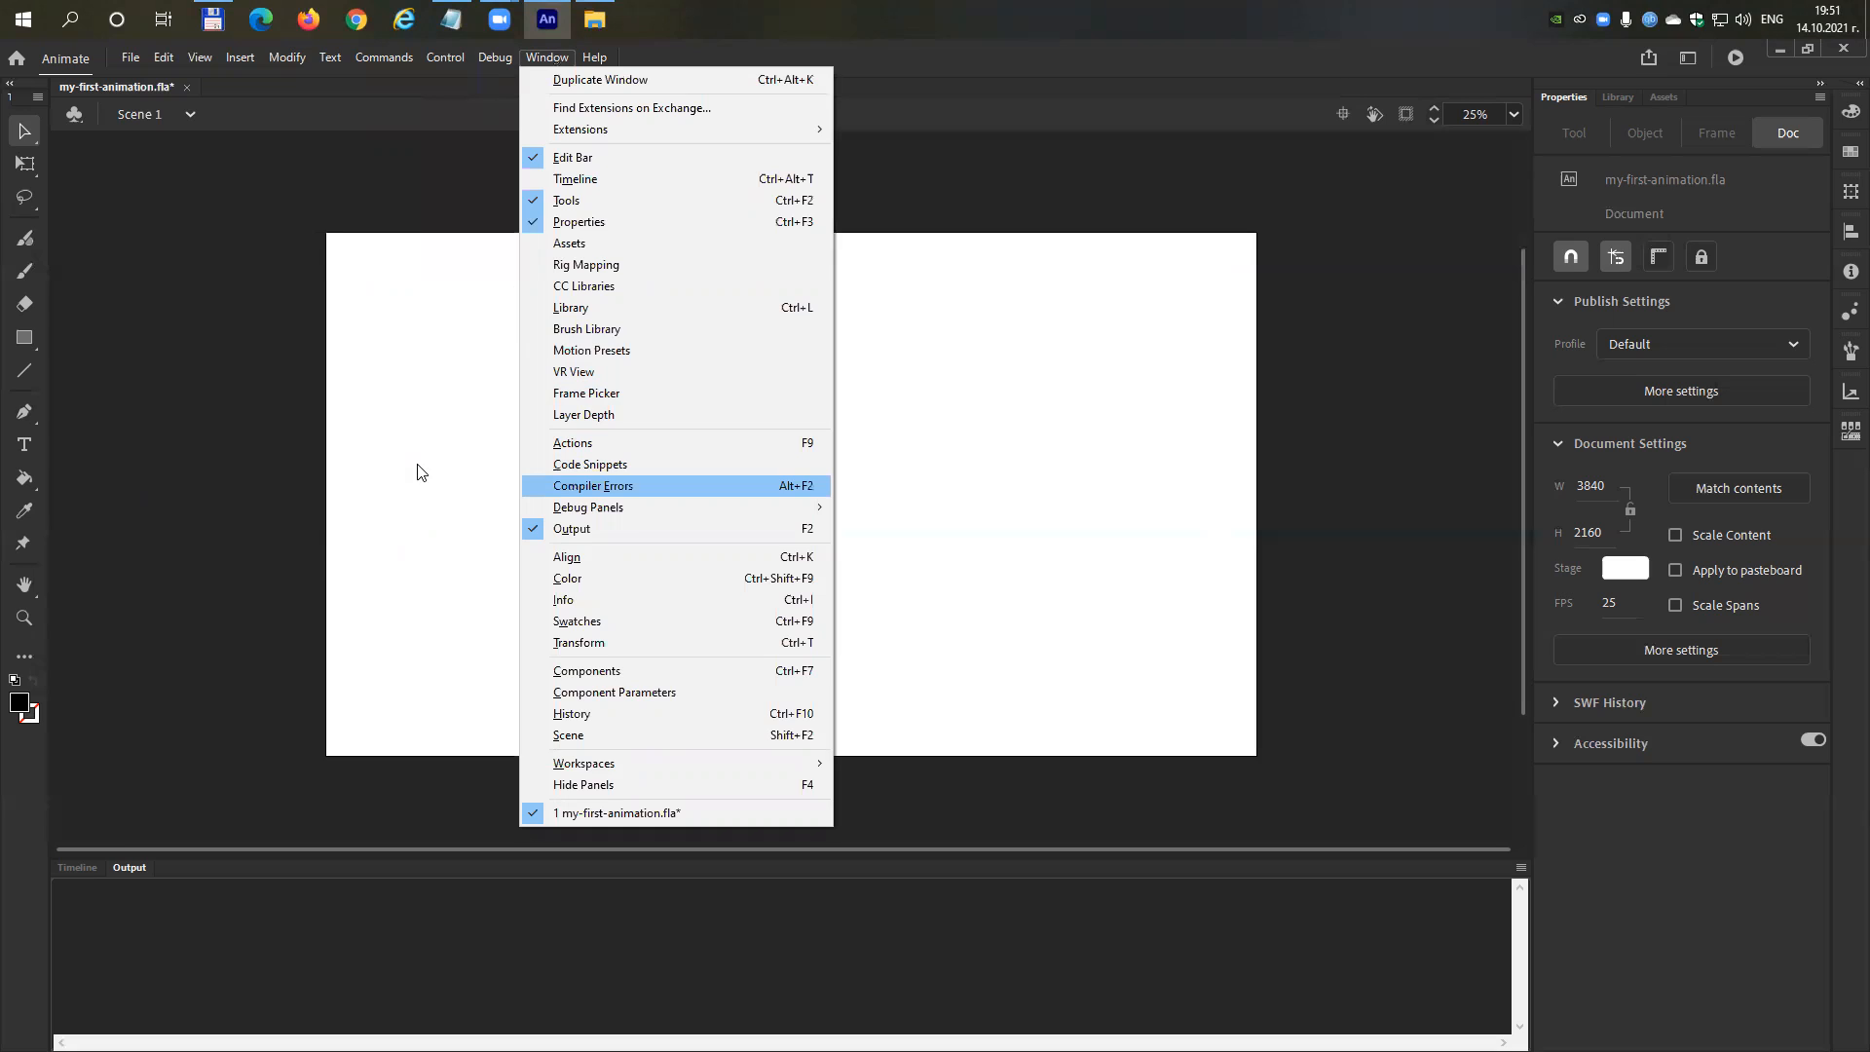
key("Down")
key("Down")
key("Down")
key("Down")
key("Down")
key("Down")
key("Down")
key("Down")
key("Down")
key("Down")
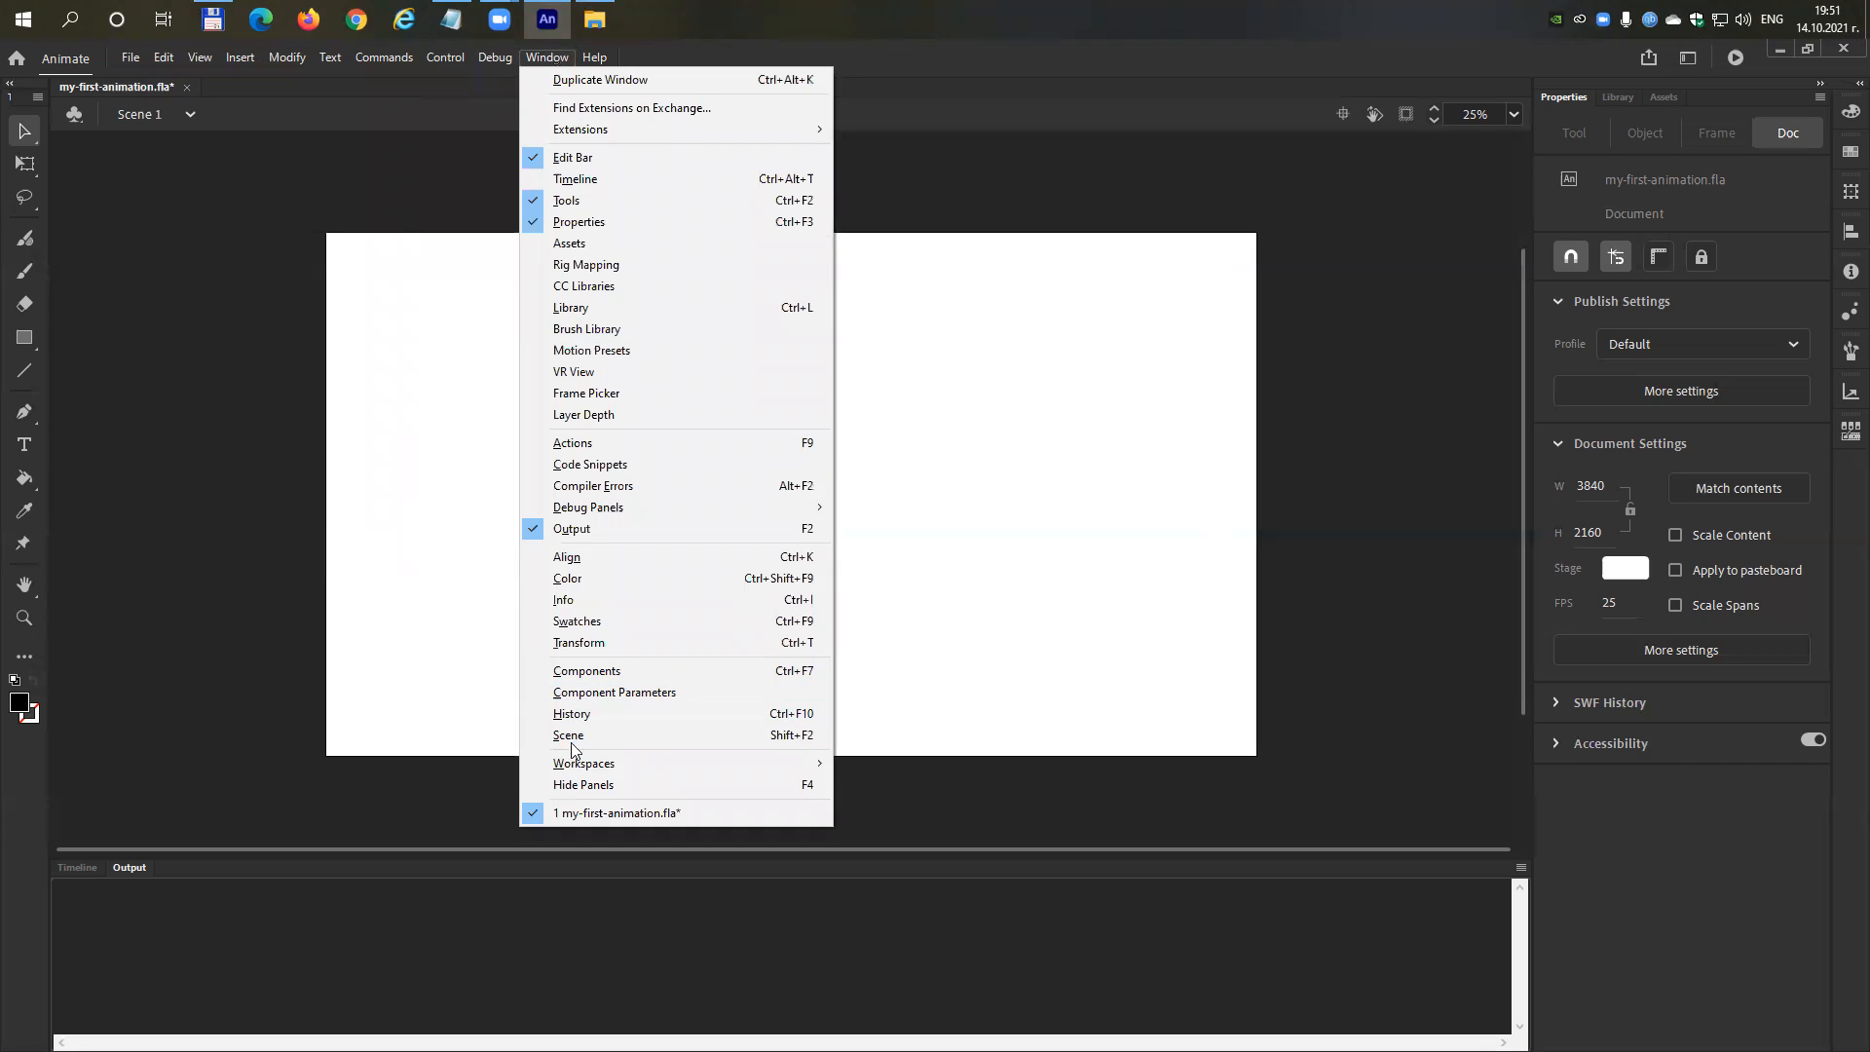
Open the History panel, widen it and place it over the right edge of the stage.
left_click(613, 714)
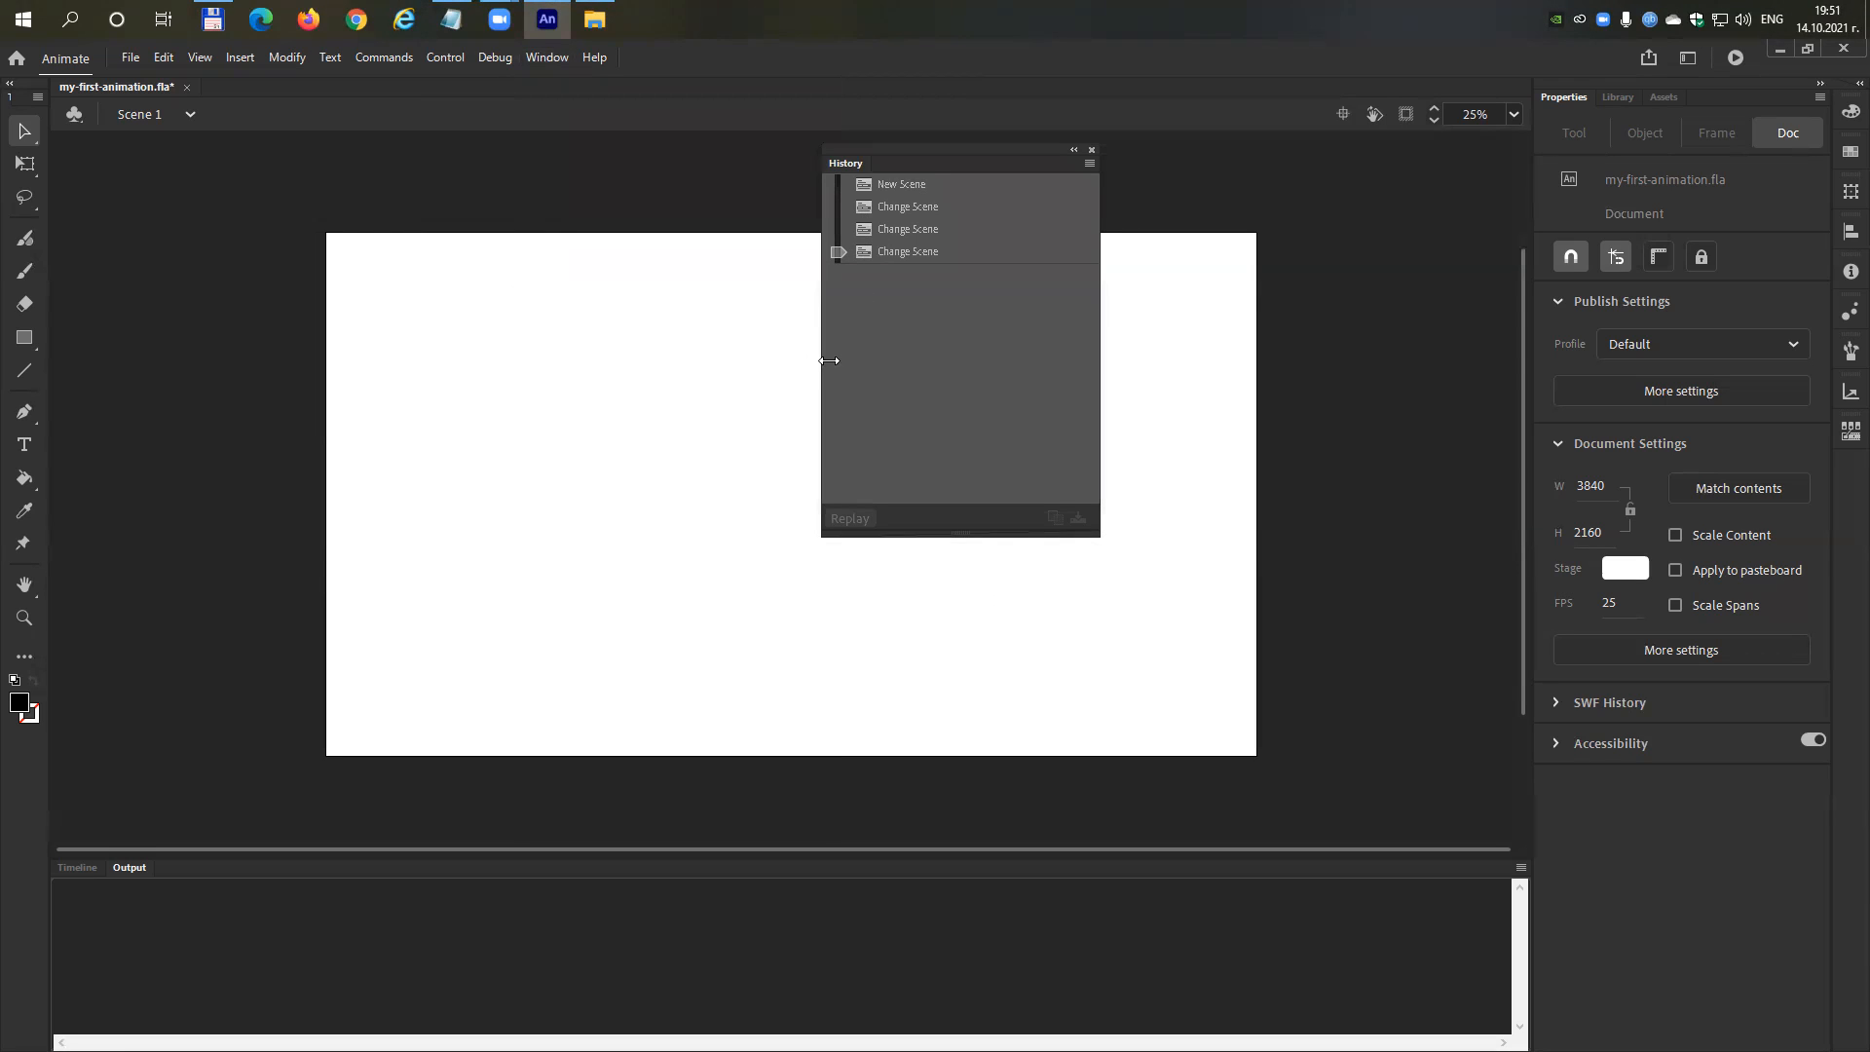
mouse_move(809, 355)
left_mouse_down()
mouse_move(751, 354)
mouse_move(781, 365)
left_mouse_up()
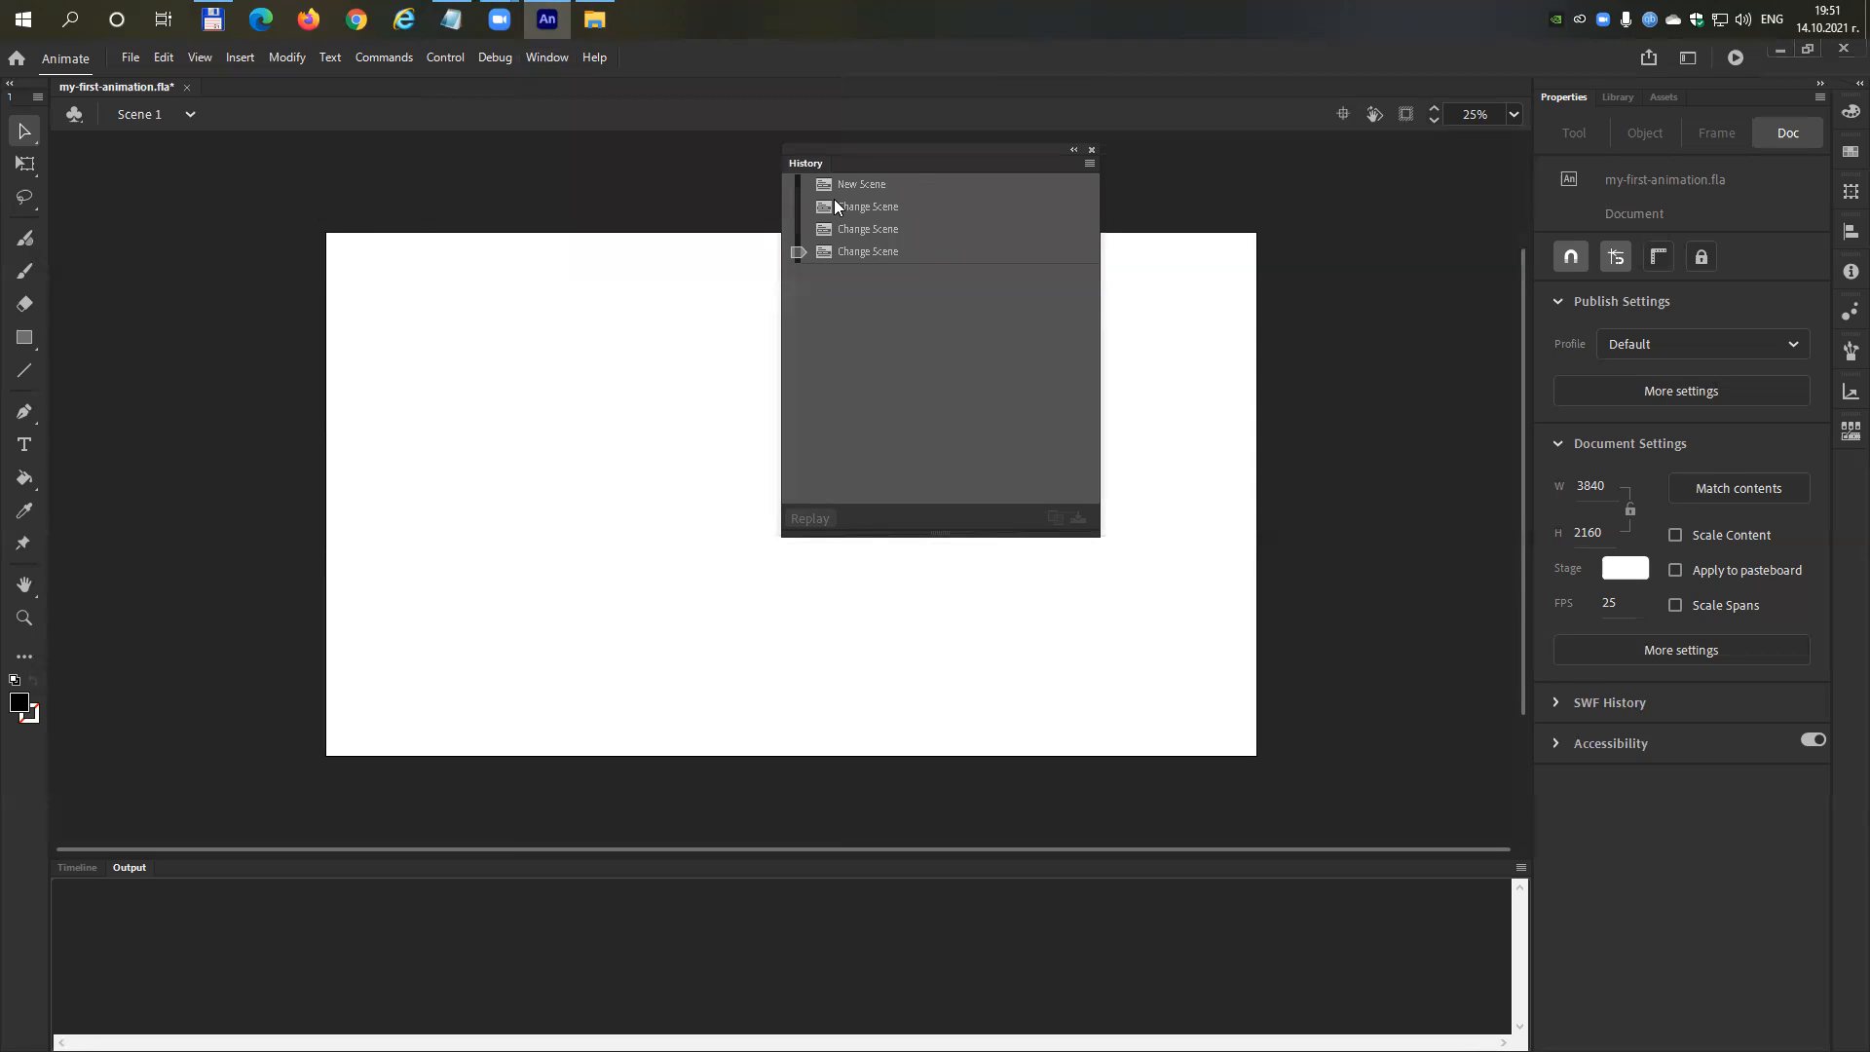
left_click_drag(890, 146, 1192, 330)
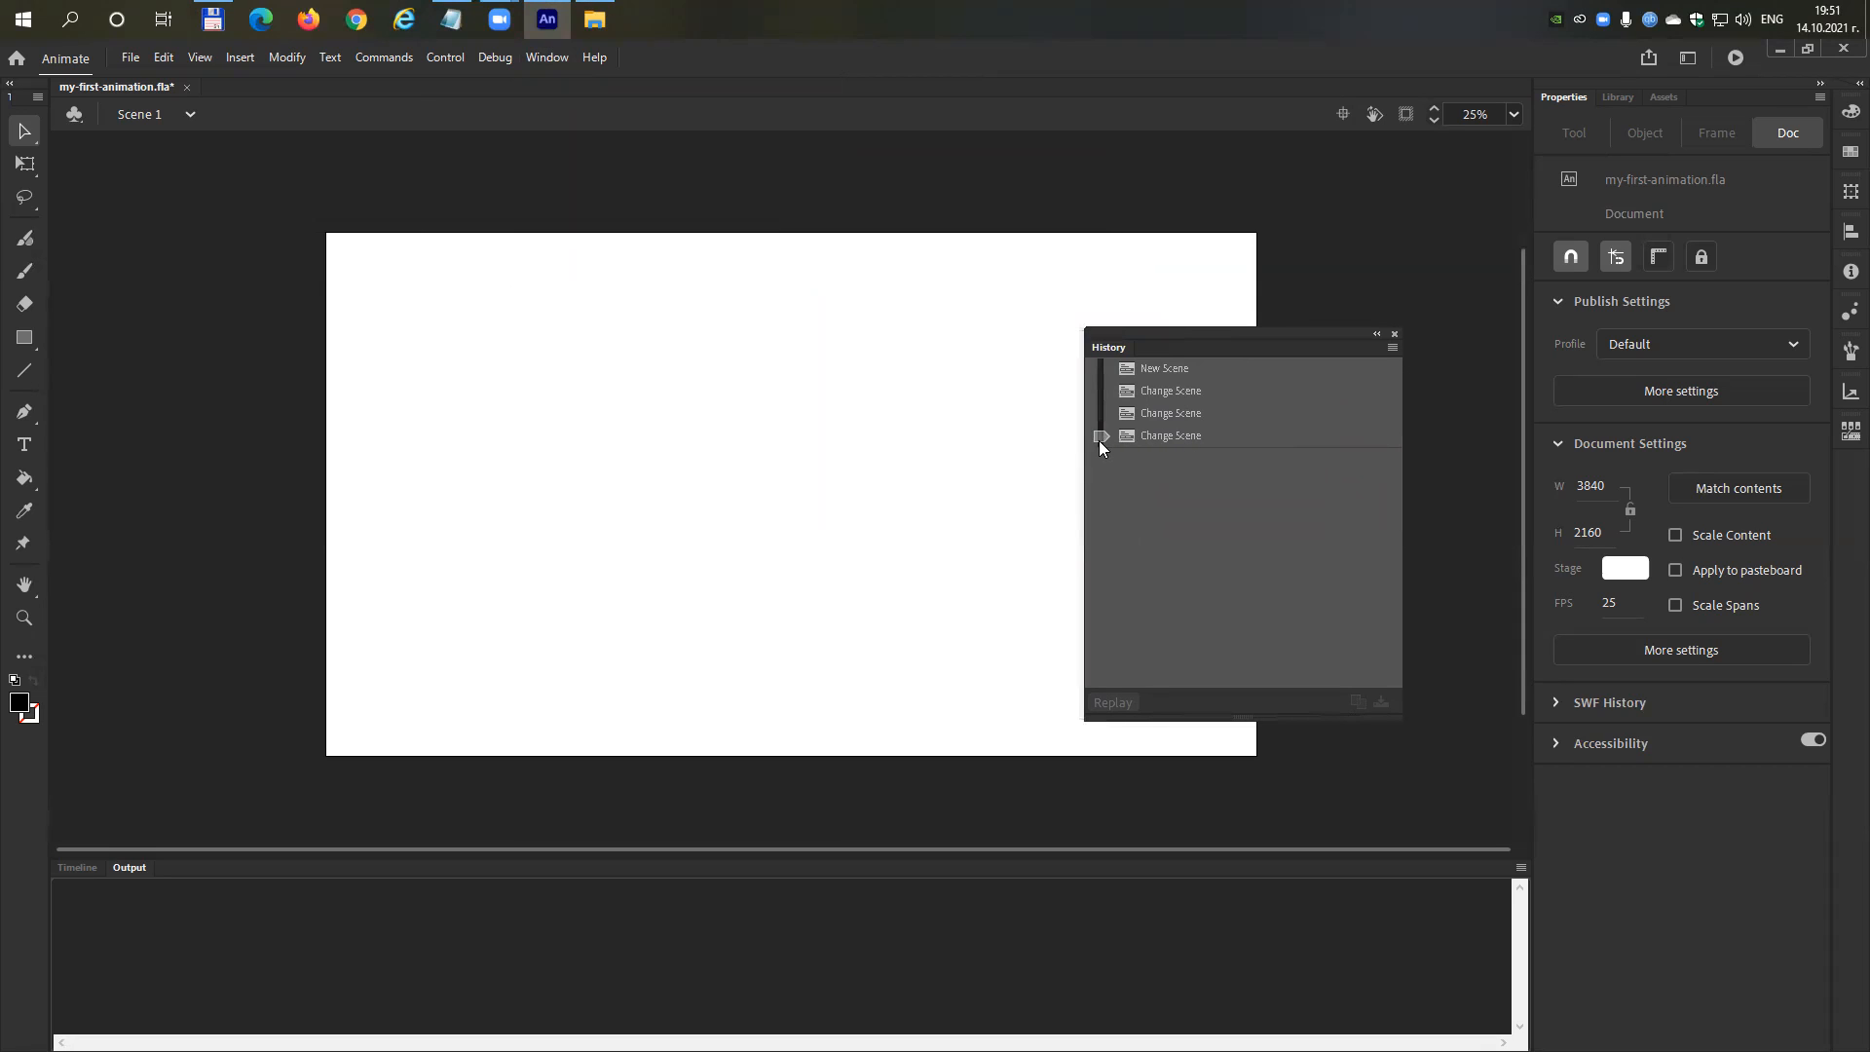
Try the History panel's undo slider, and reopen the Actions panel over the stage's left side, clear of History.
left_click_drag(1099, 432, 1090, 481)
key("F9")
left_click_drag(823, 249, 589, 222)
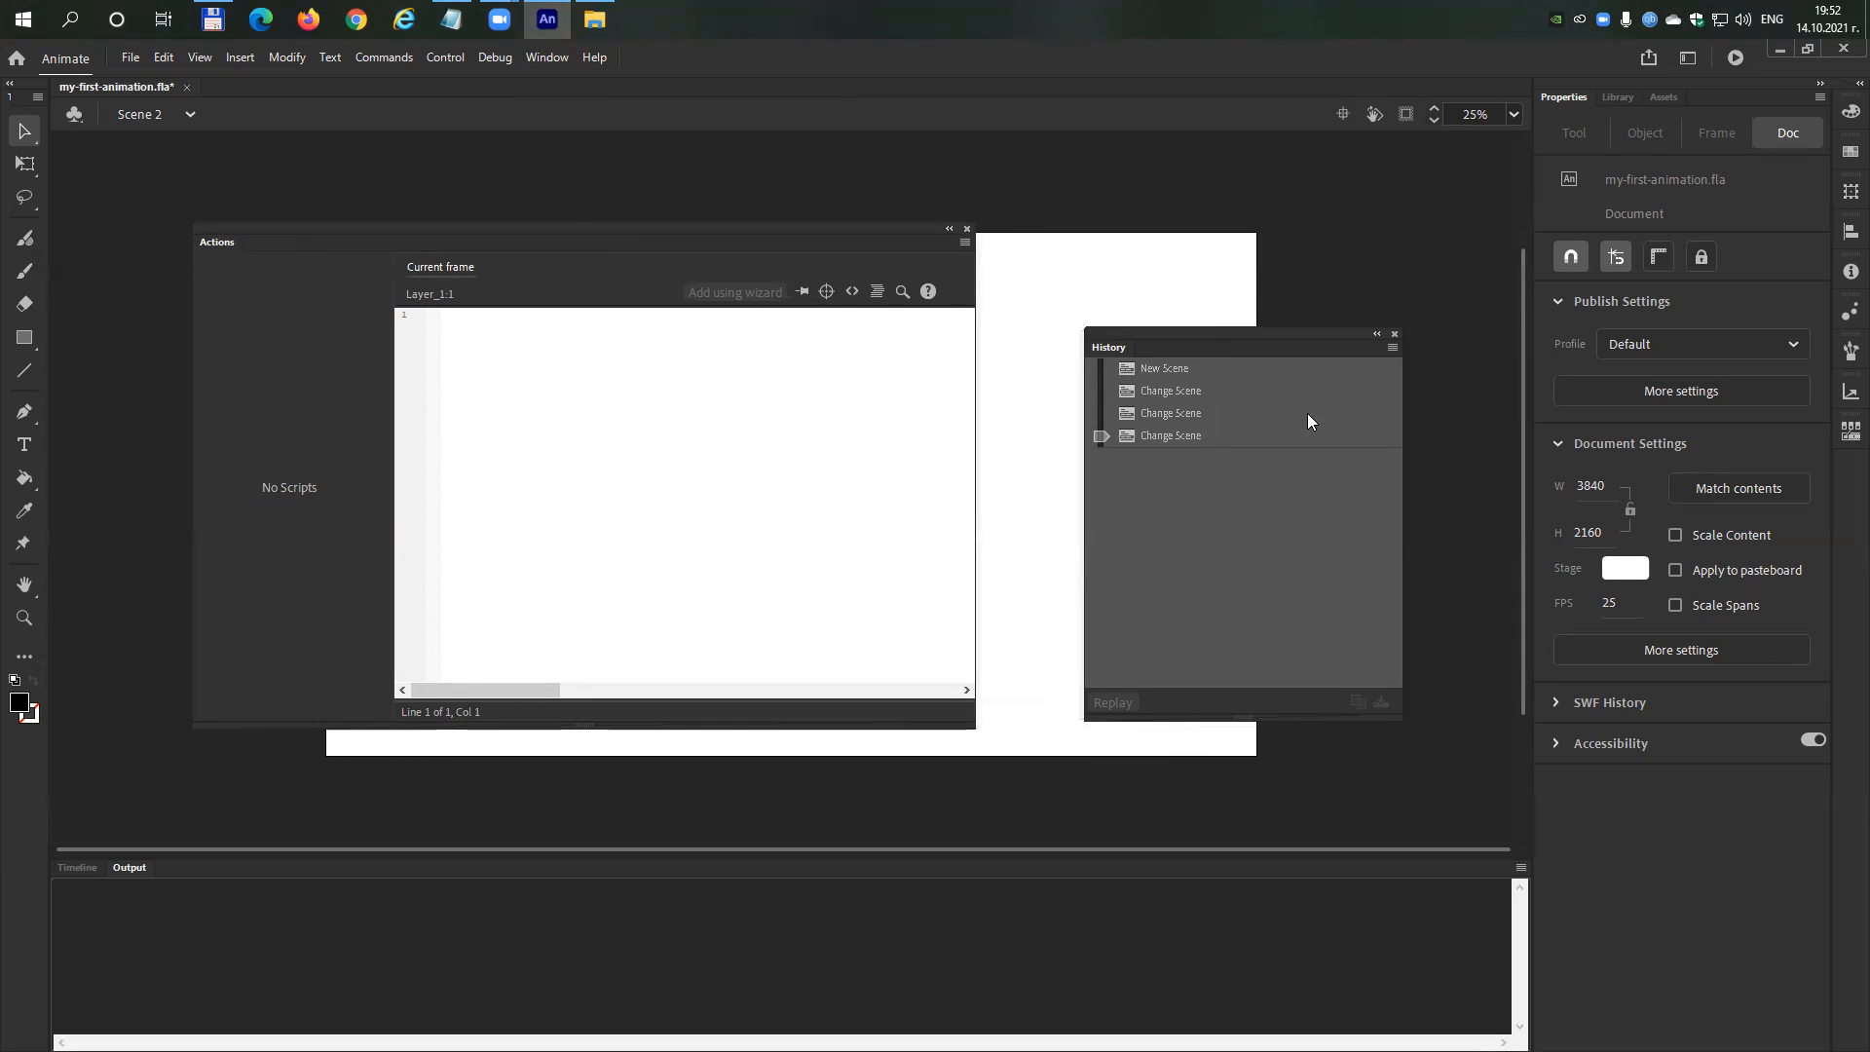
Roll the document back to the first Change Scene history state, and move forward one state to Scene 1.
left_click_drag(1102, 439, 1106, 398)
left_click(1157, 387)
left_click(1149, 434)
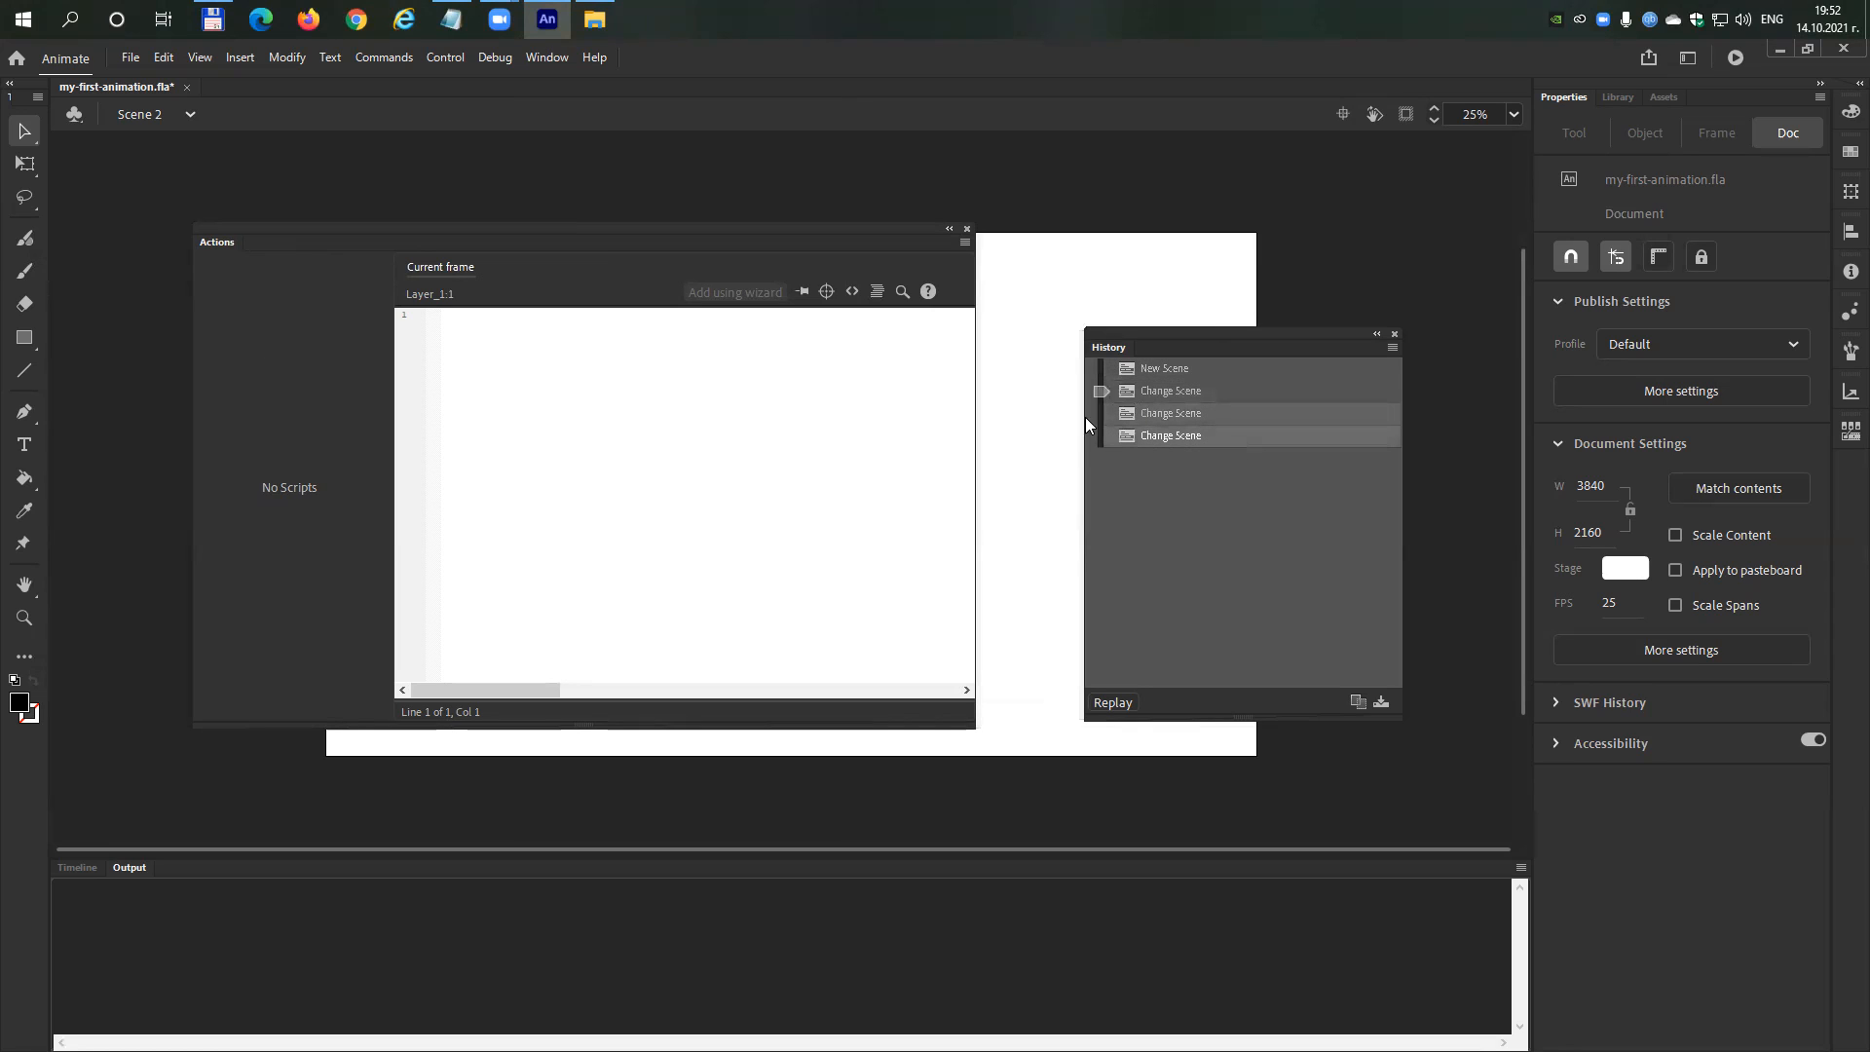
mouse_move(1100, 395)
left_mouse_down()
mouse_move(1108, 426)
mouse_move(1104, 407)
left_mouse_up()
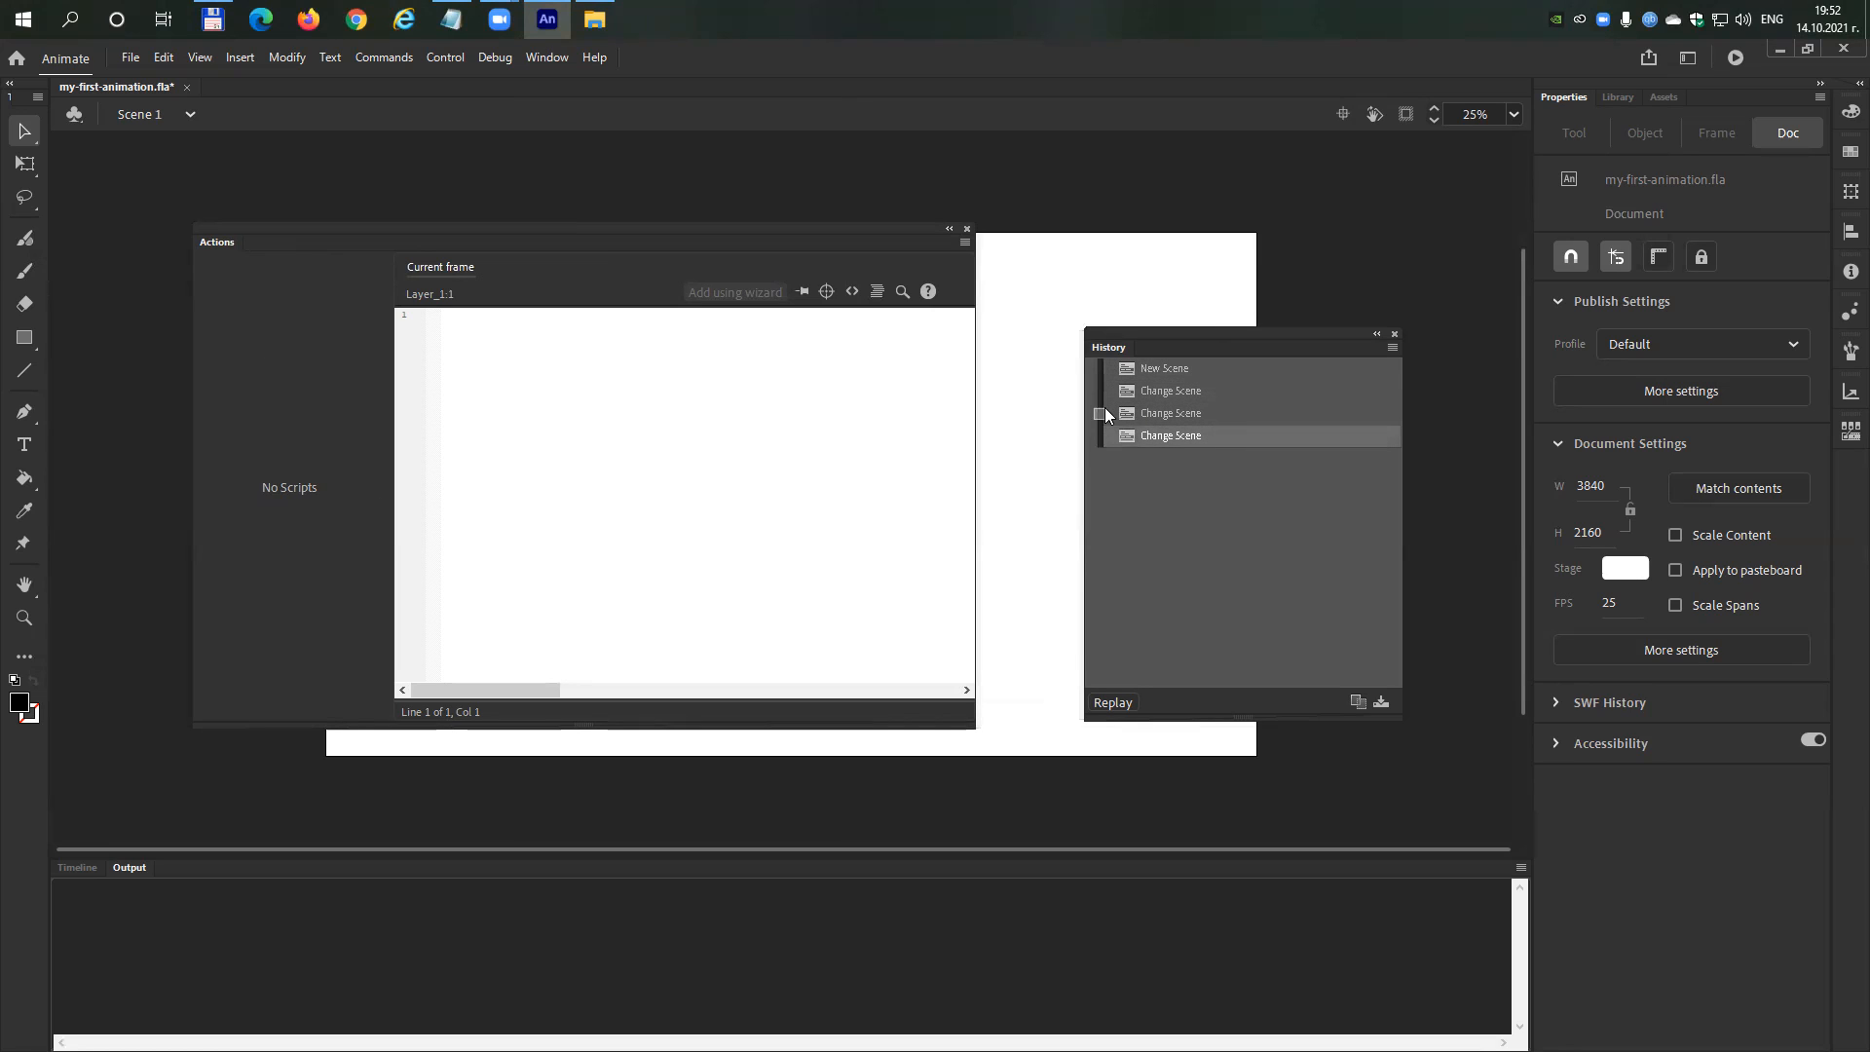
Write stop(); followed by a new line in the script of Scene 1's Layer_1 frame 1.
left_click(1180, 409)
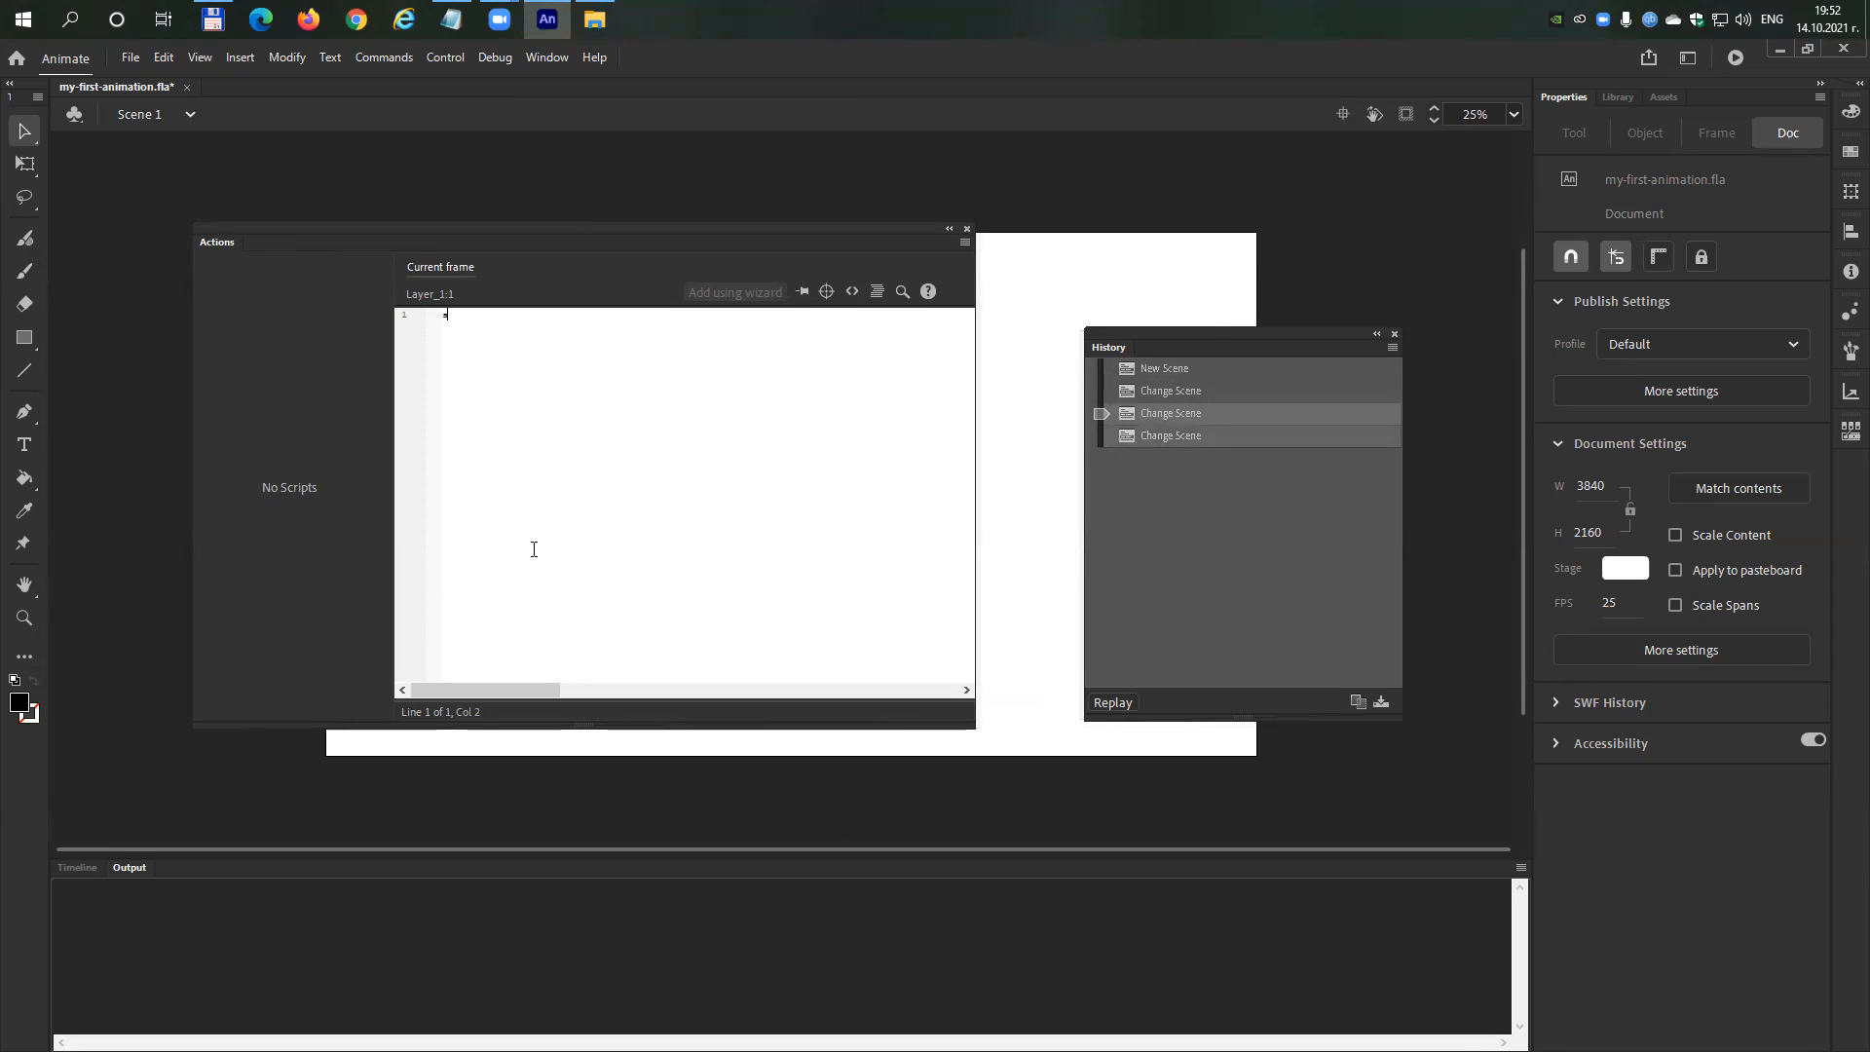
type("top();")
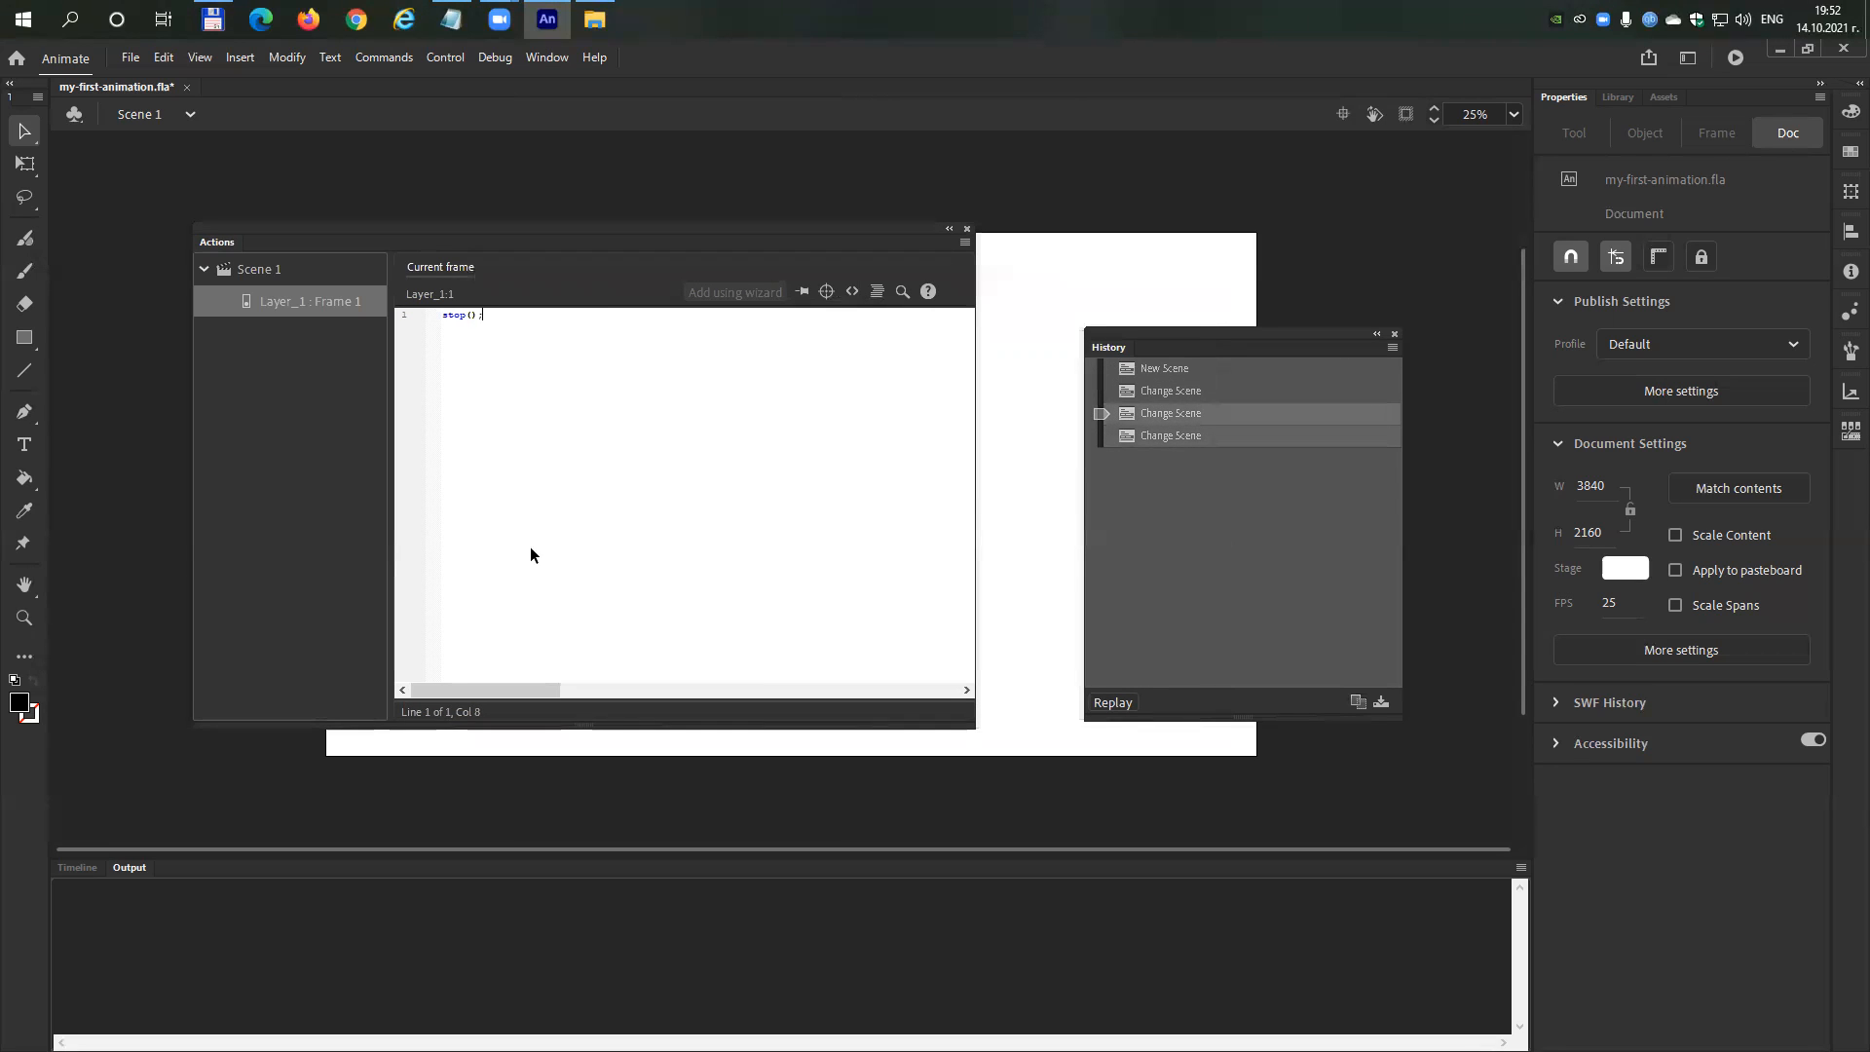
key("Return")
Move back and forth between the first two Change Scene history states, ending on Scene 2.
left_click(1132, 393)
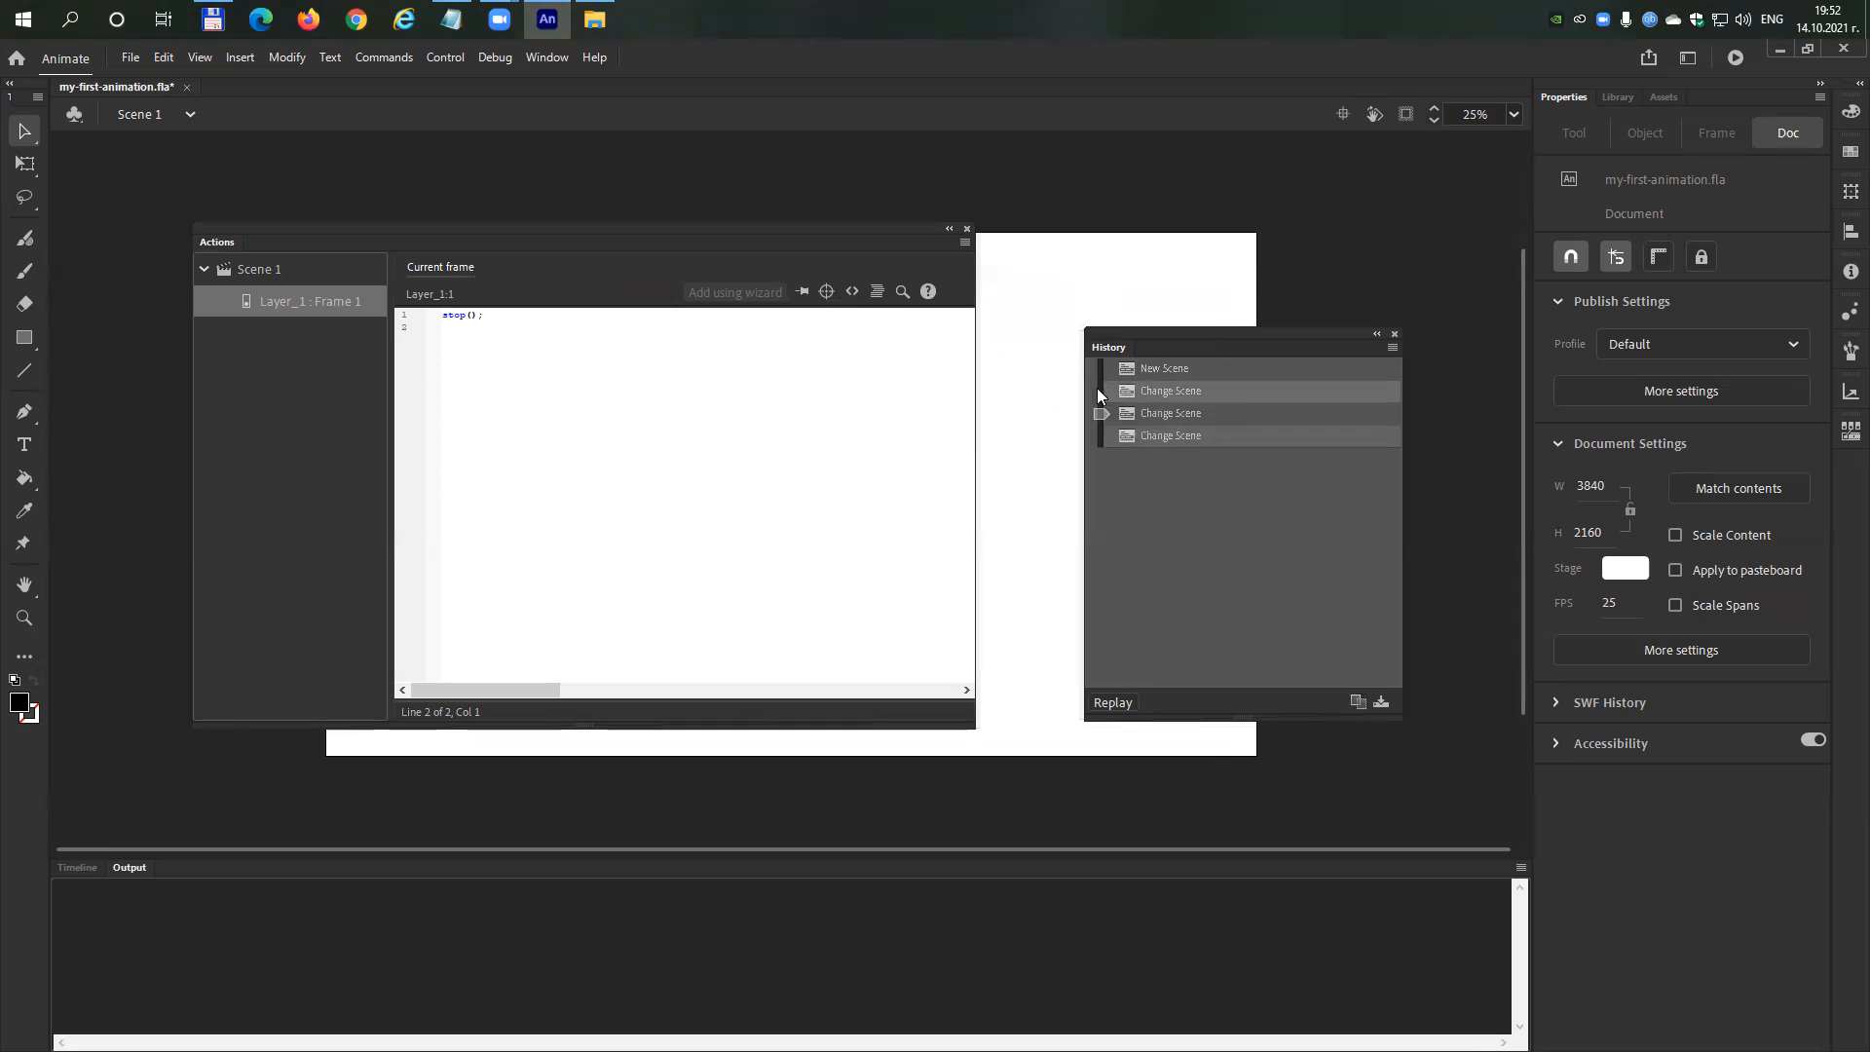
left_click_drag(1095, 409, 1106, 393)
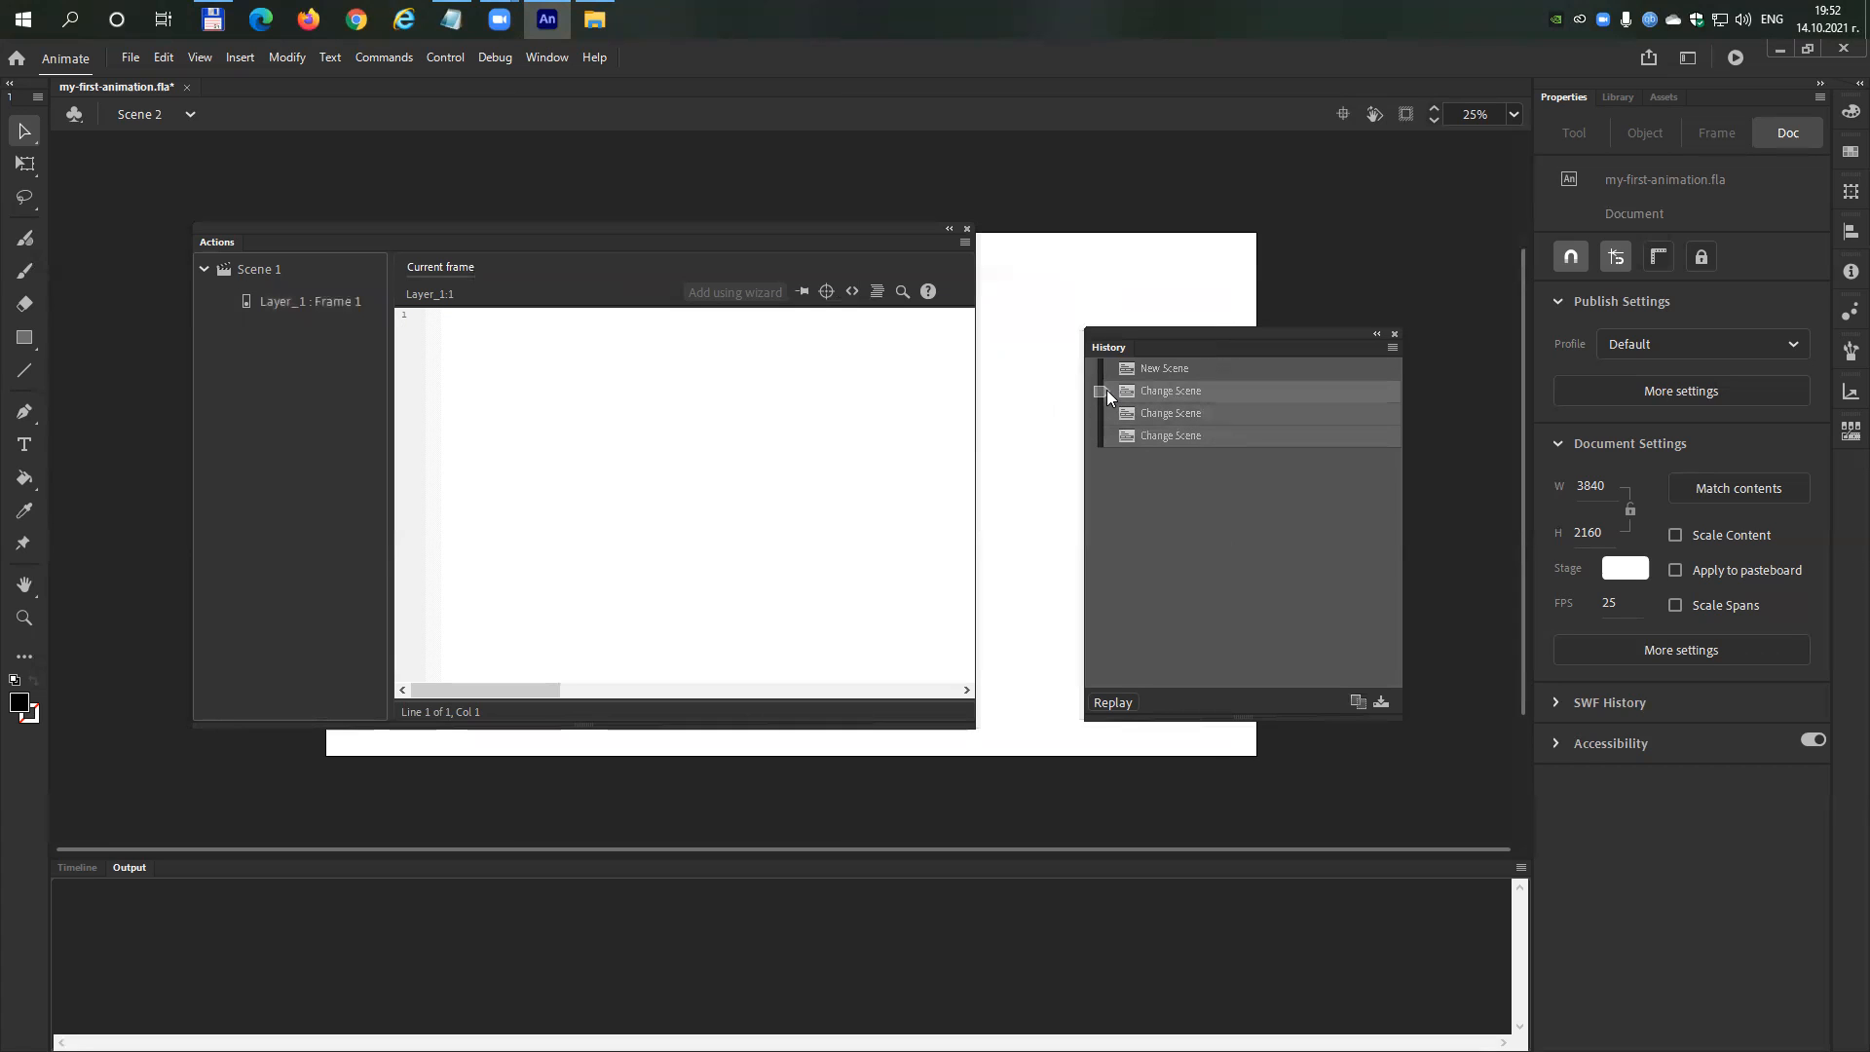
left_click_drag(1096, 387, 1096, 411)
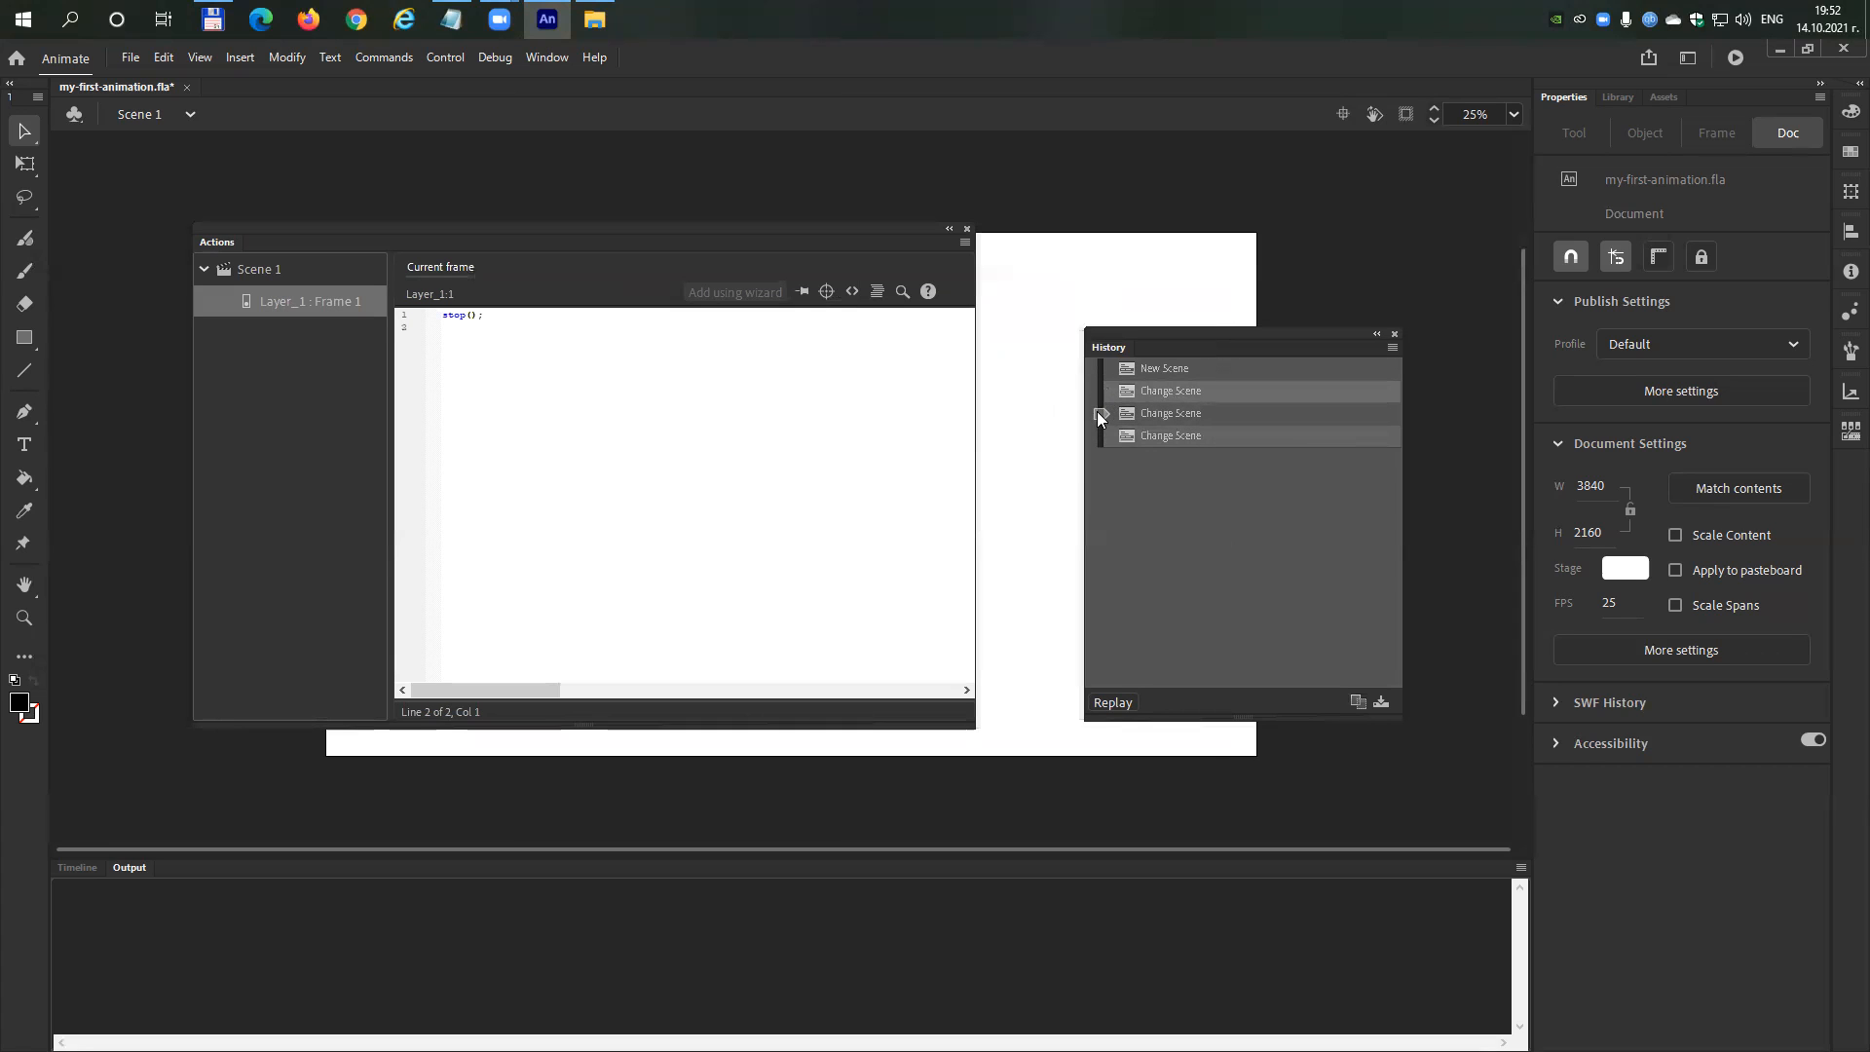
left_click_drag(1096, 411, 1099, 387)
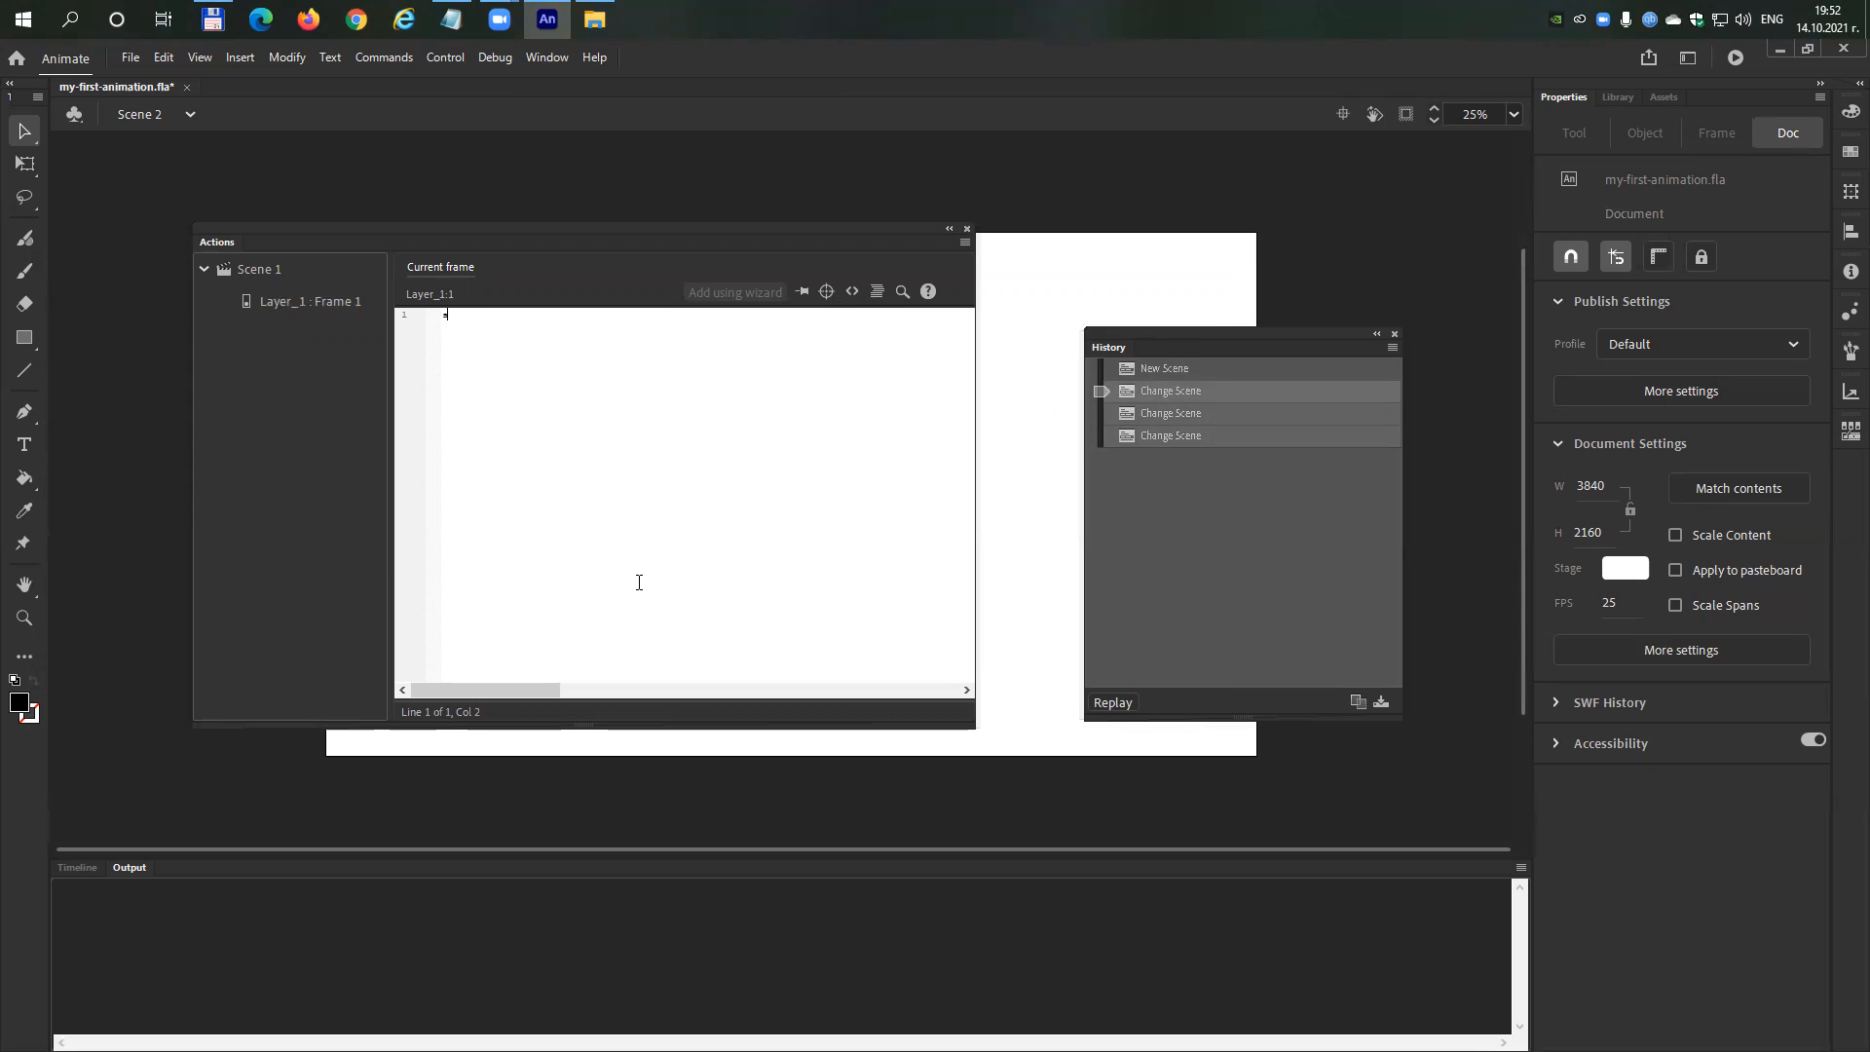
Write stop(); and, after a blank line, gotoAndPlay(1); in the script of Scene 2's Layer_1 frame 1.
type("top();")
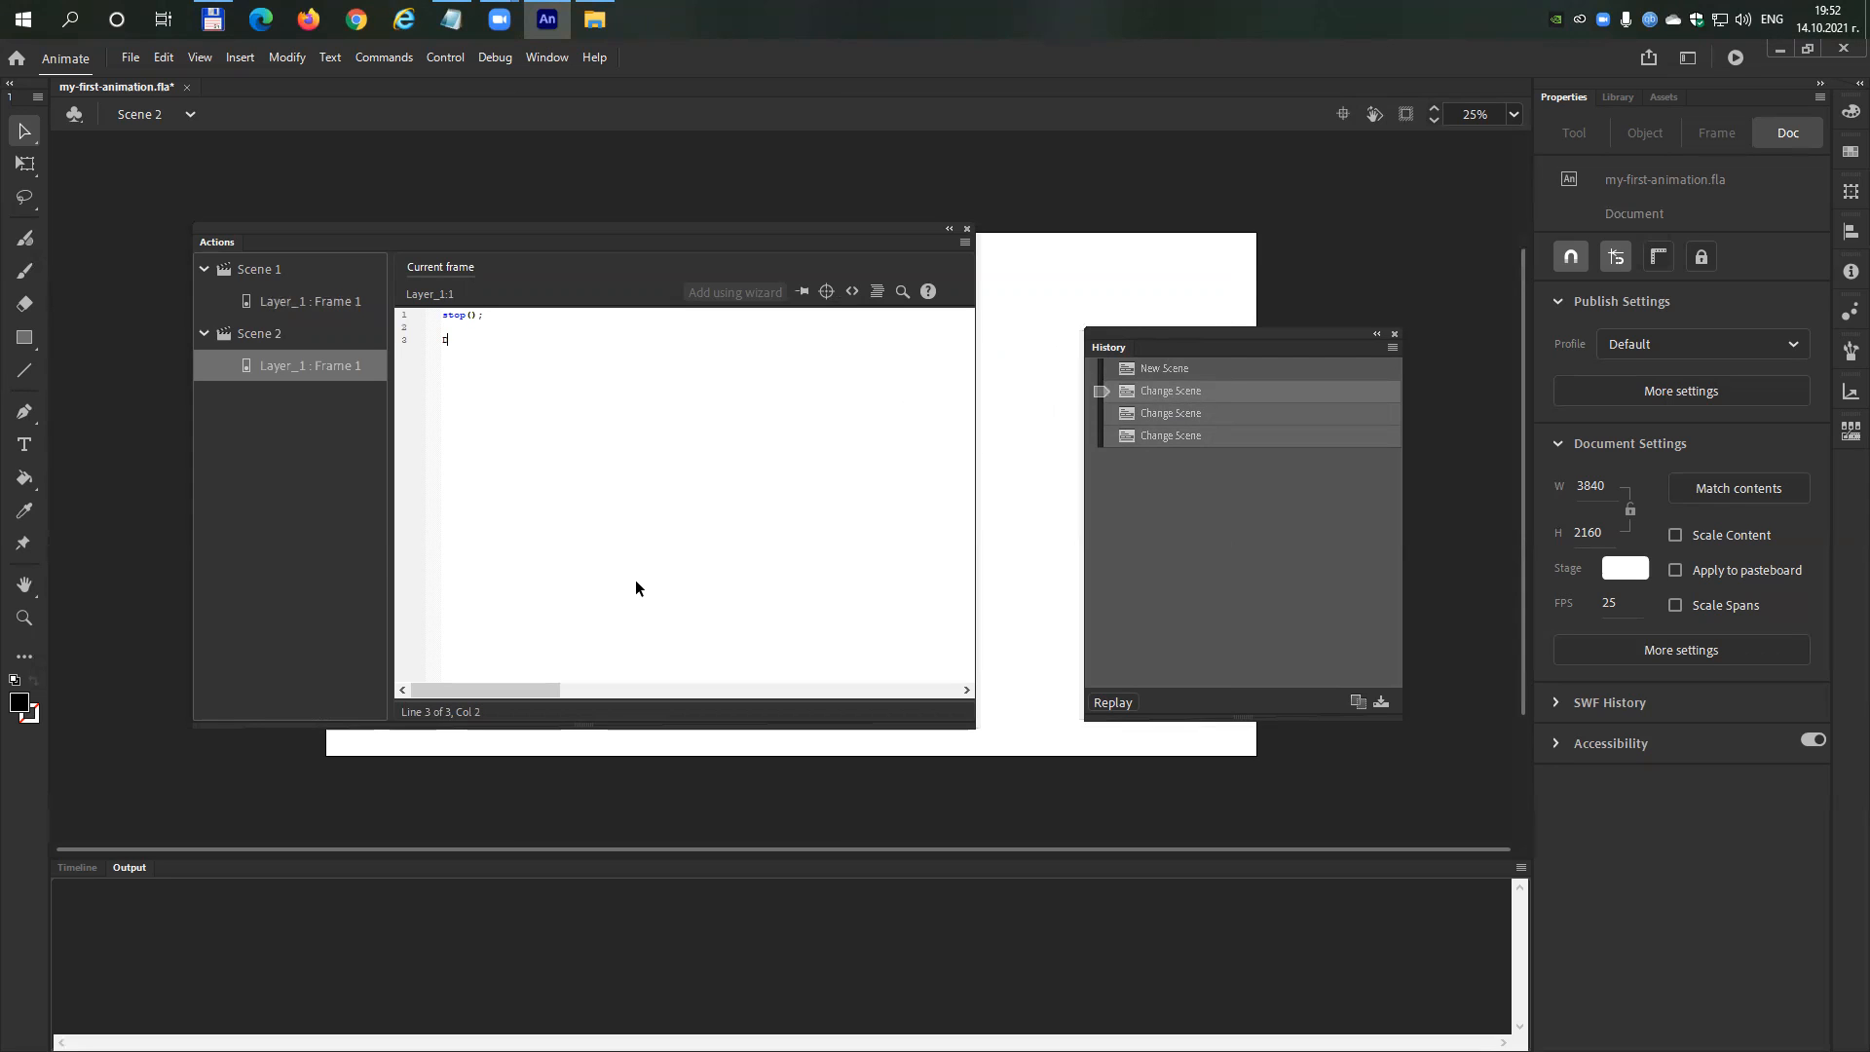
type("o")
type("to")
type("AndS")
type("lay")
key("Home")
key("shift+Right")
type("()")
key("Left")
type("1")
key("End")
type(";")
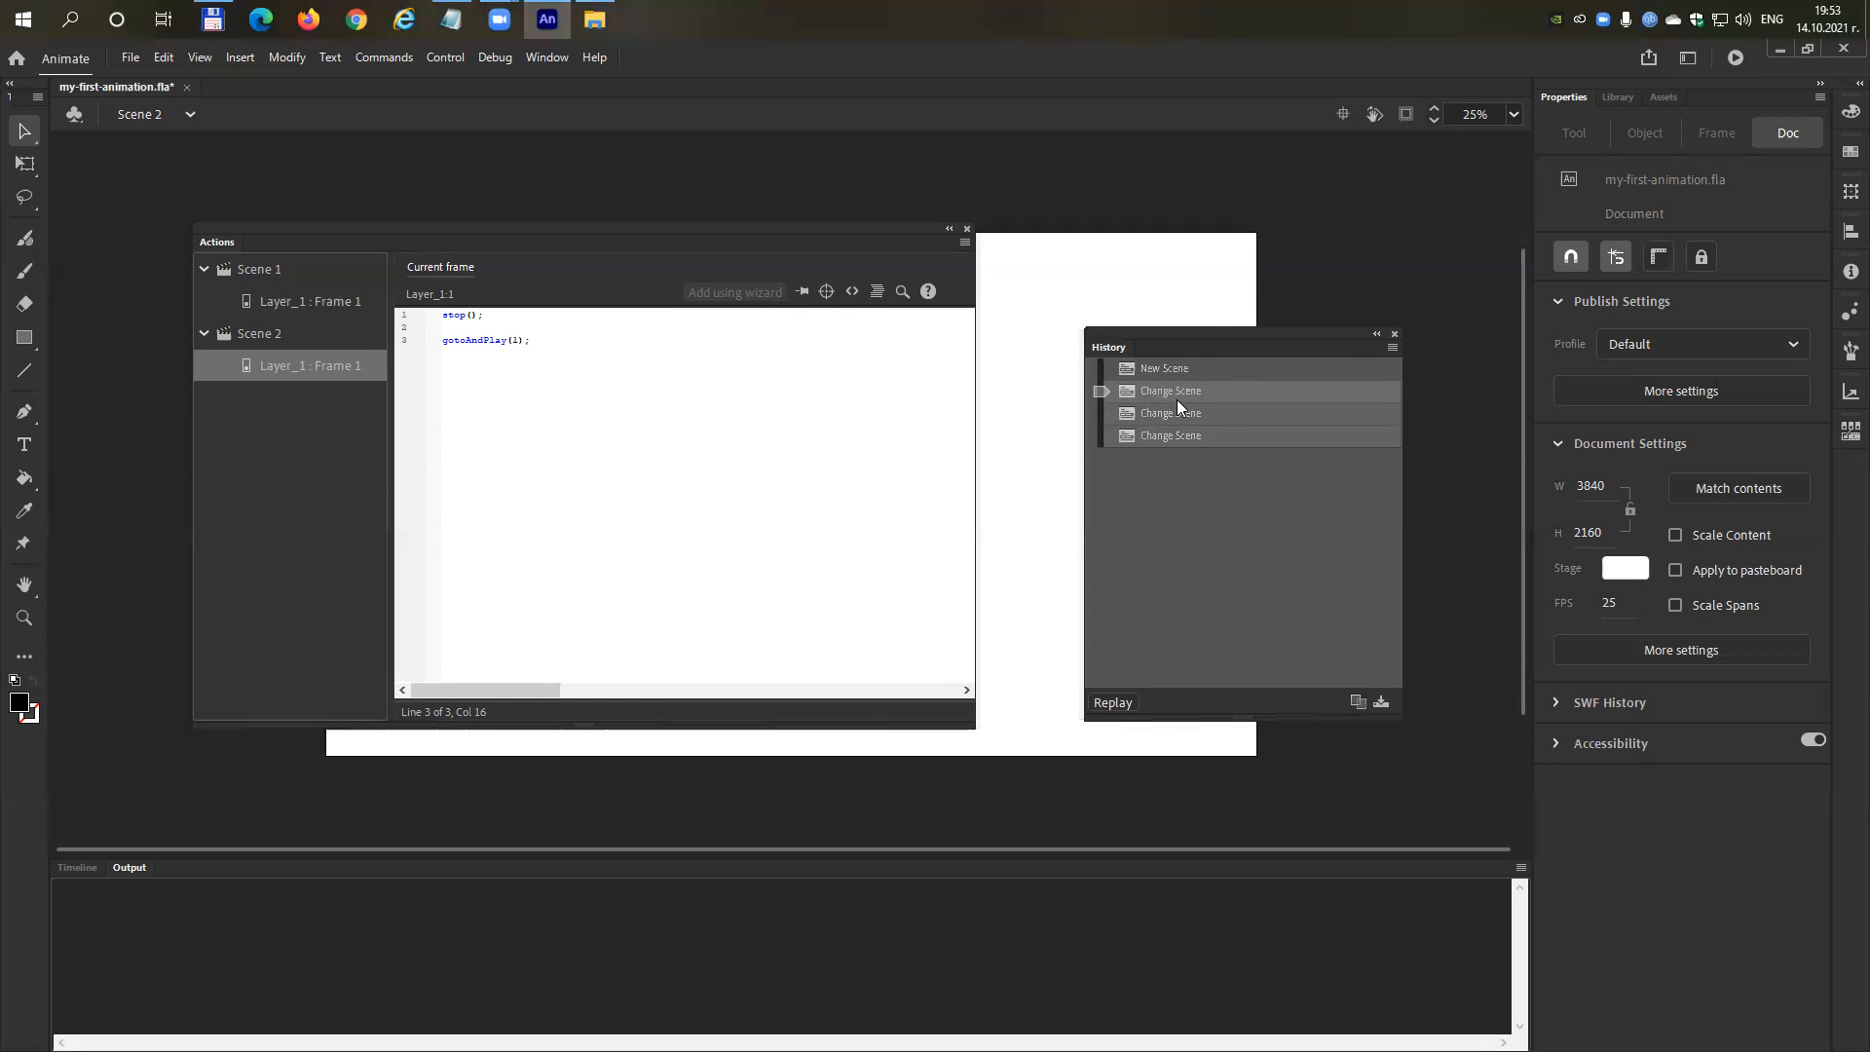
Draw a wide black rectangle on the upper part of Scene 2's stage, and roll it back in the History panel.
left_click_drag(742, 231, 668, 381)
left_click(23, 341)
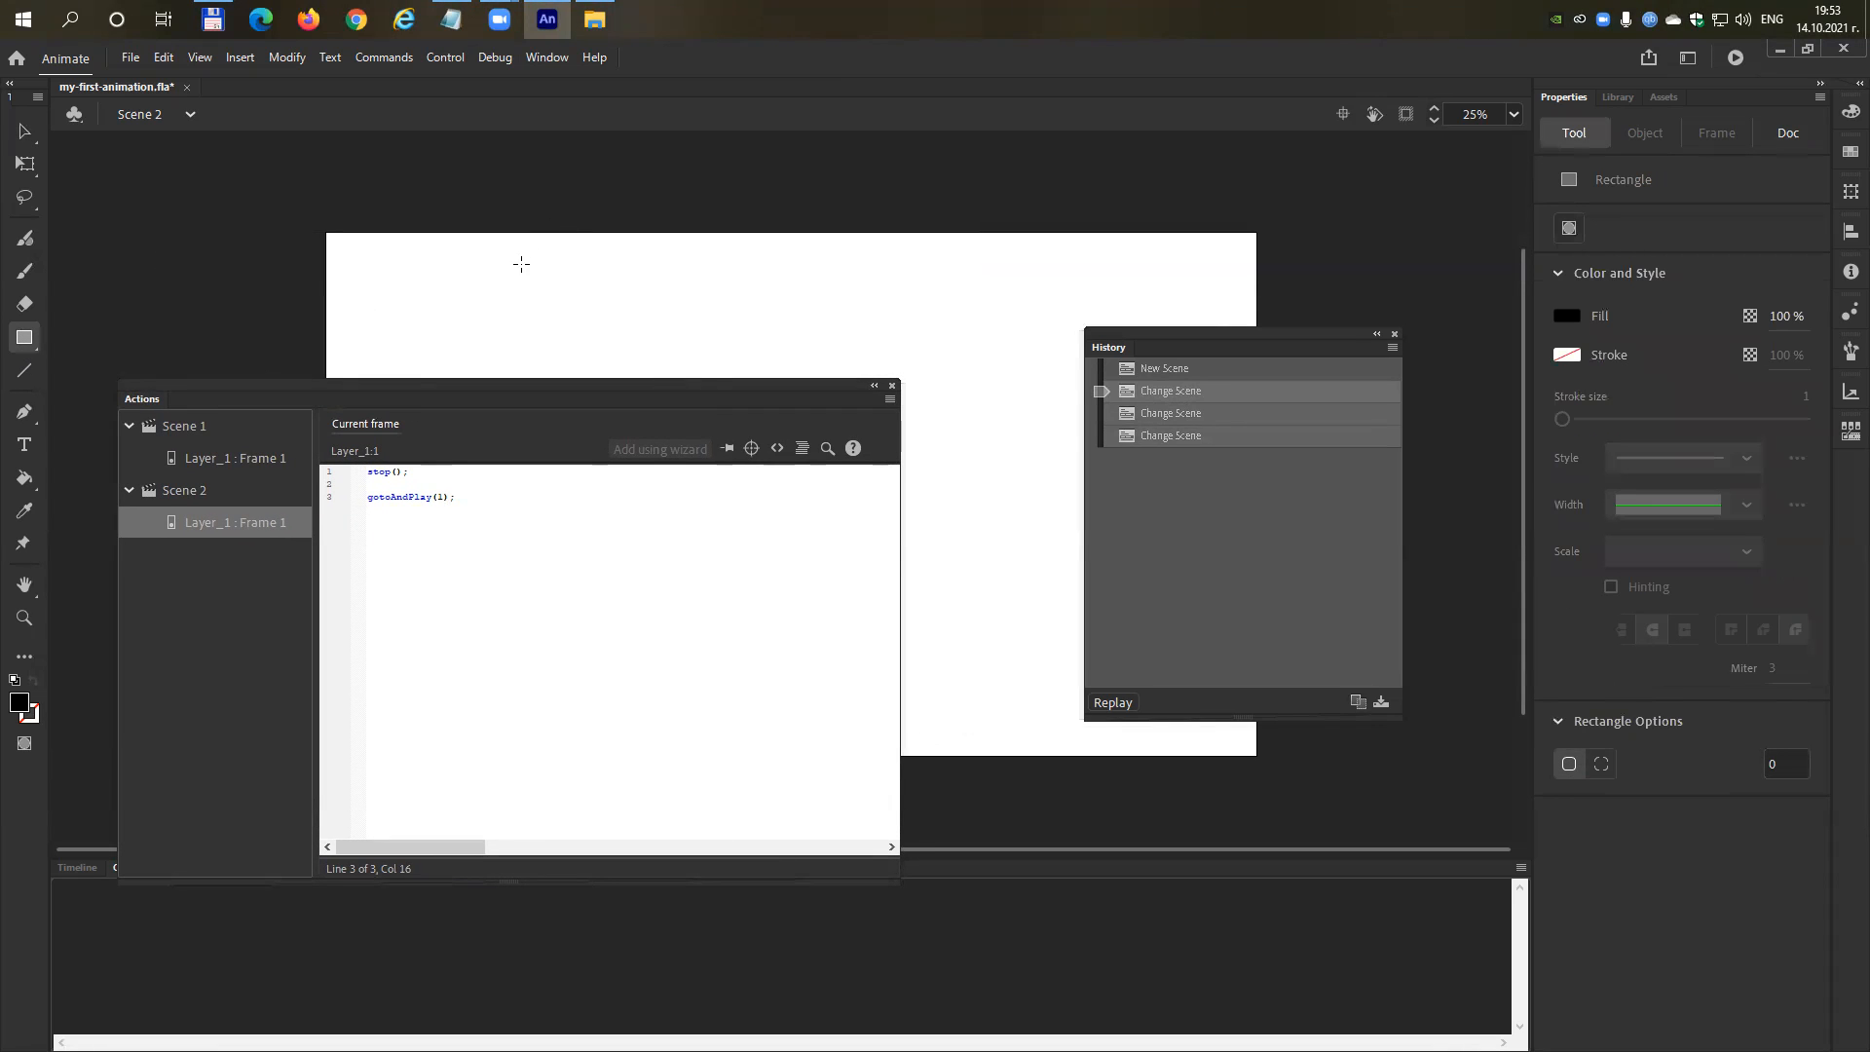
left_click_drag(520, 264, 817, 306)
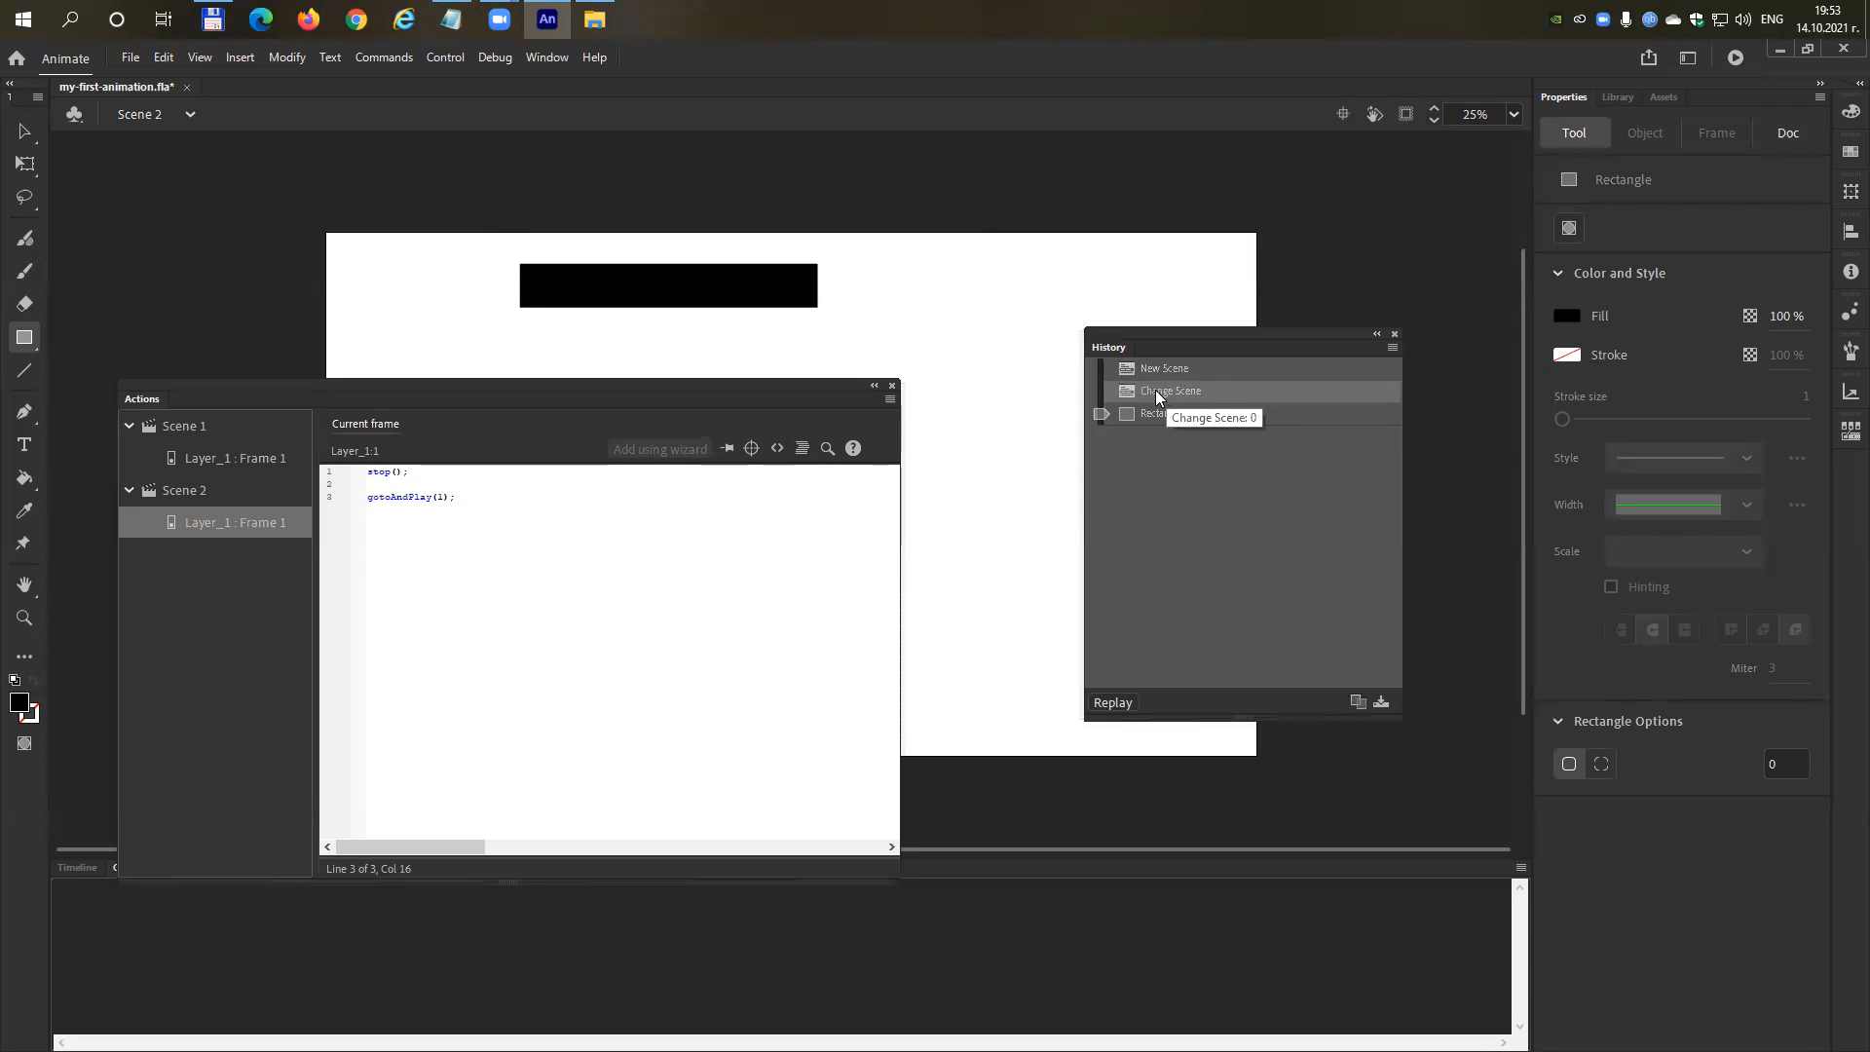
left_click_drag(1098, 413, 1095, 396)
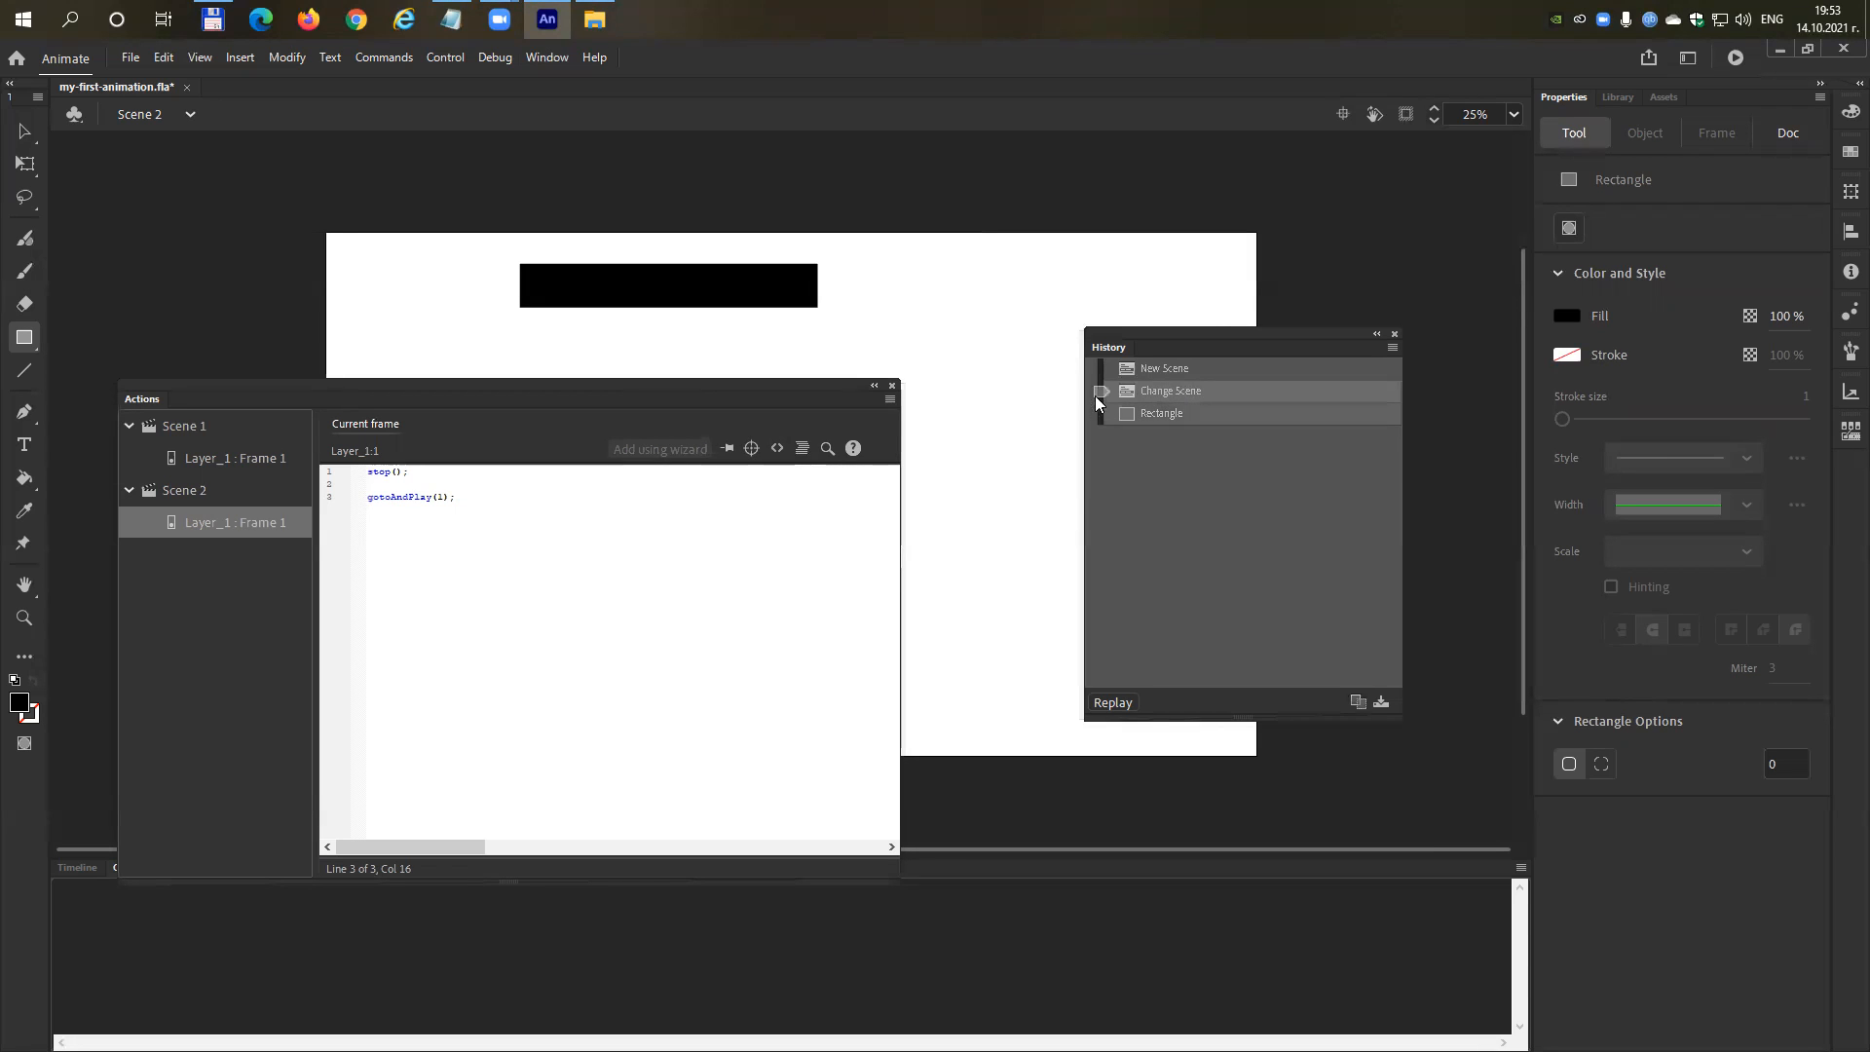
Draw a black oval about 1269 × 791 px on the stage's upper left area, and move the History panel farther from it.
left_click(22, 341)
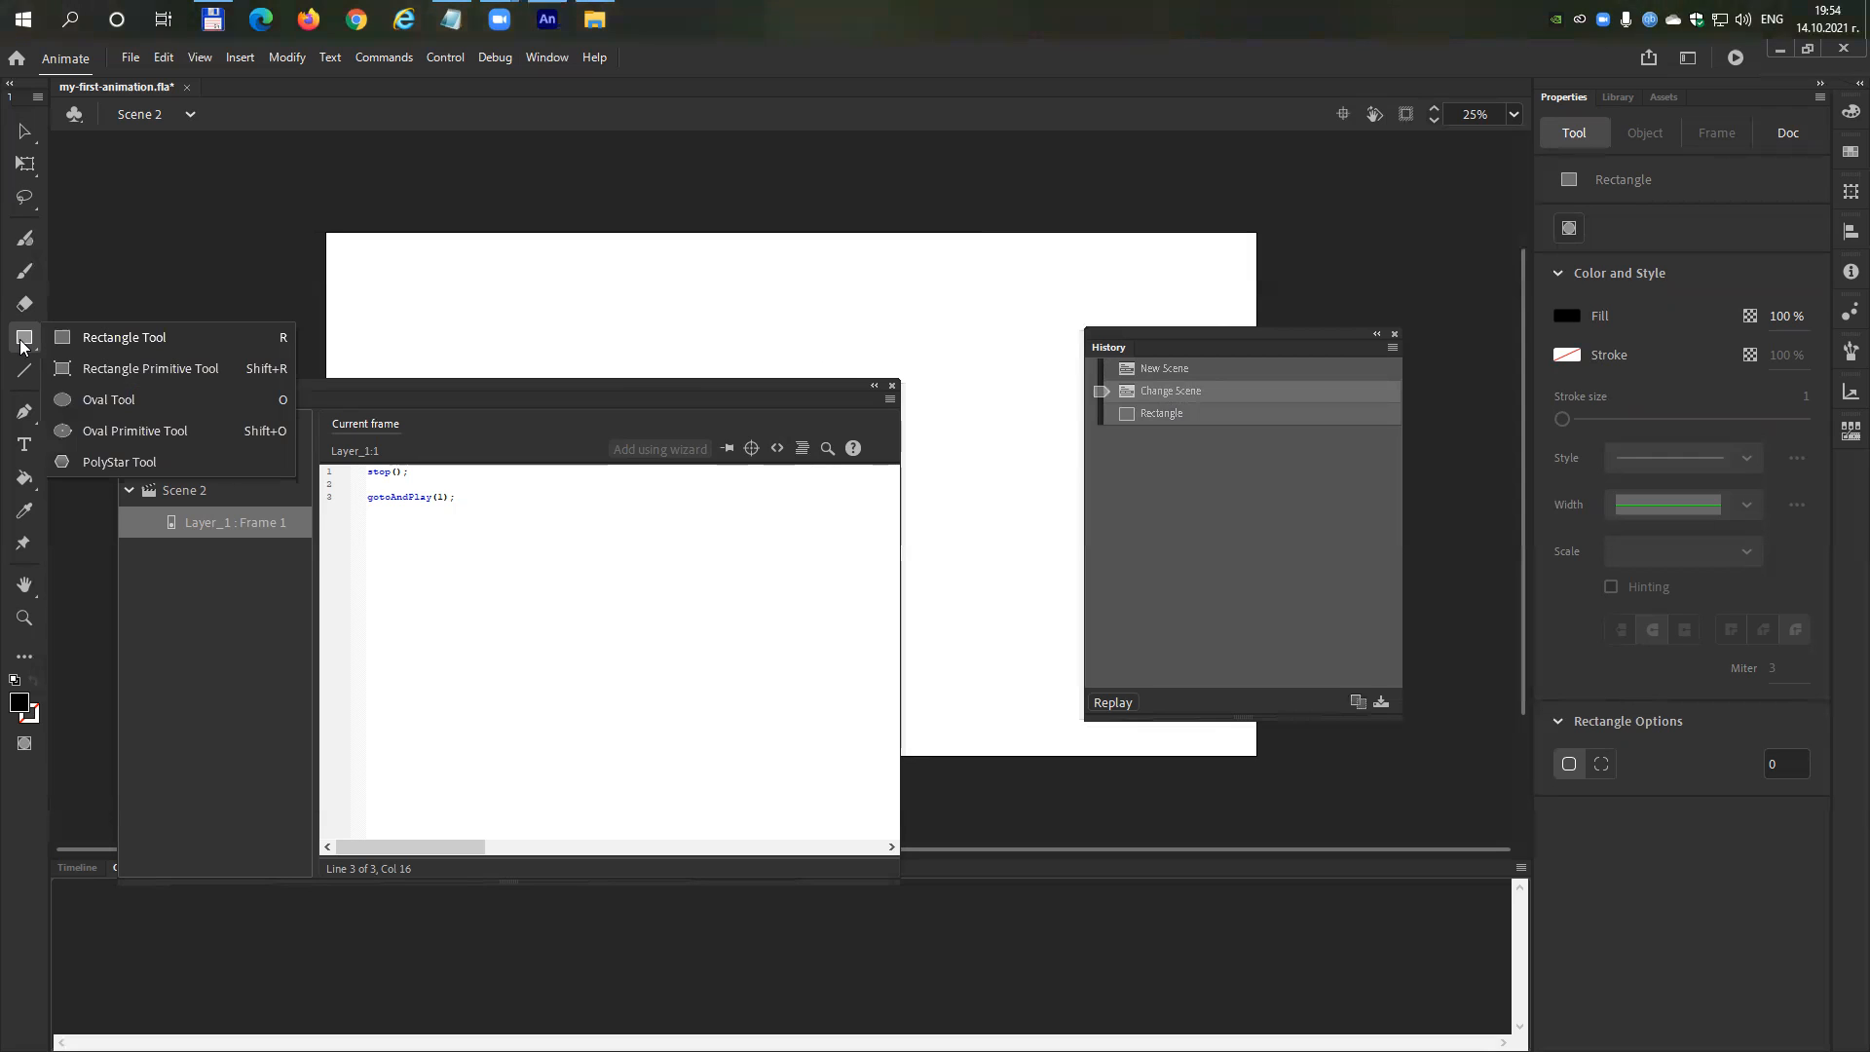
left_click(71, 397)
mouse_move(455, 265)
left_mouse_down()
mouse_move(571, 317)
mouse_move(765, 465)
left_mouse_up()
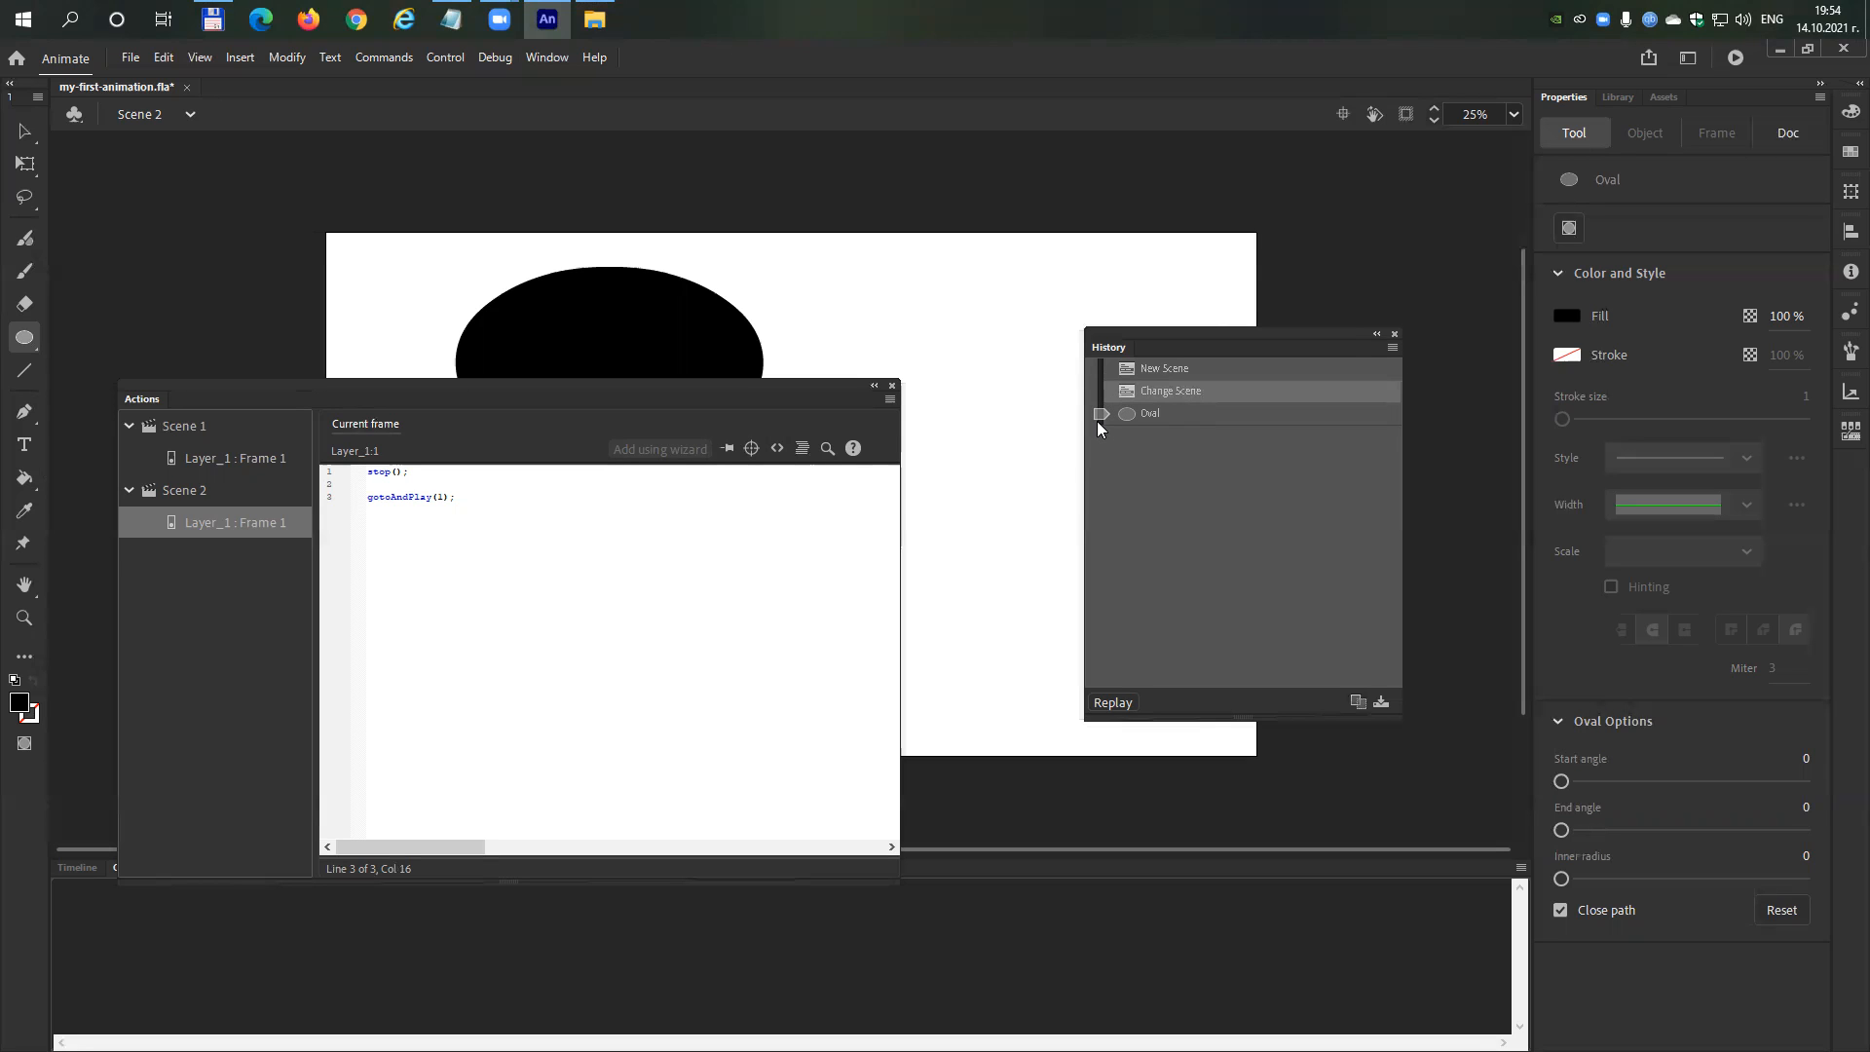
left_click_drag(1156, 332, 1260, 193)
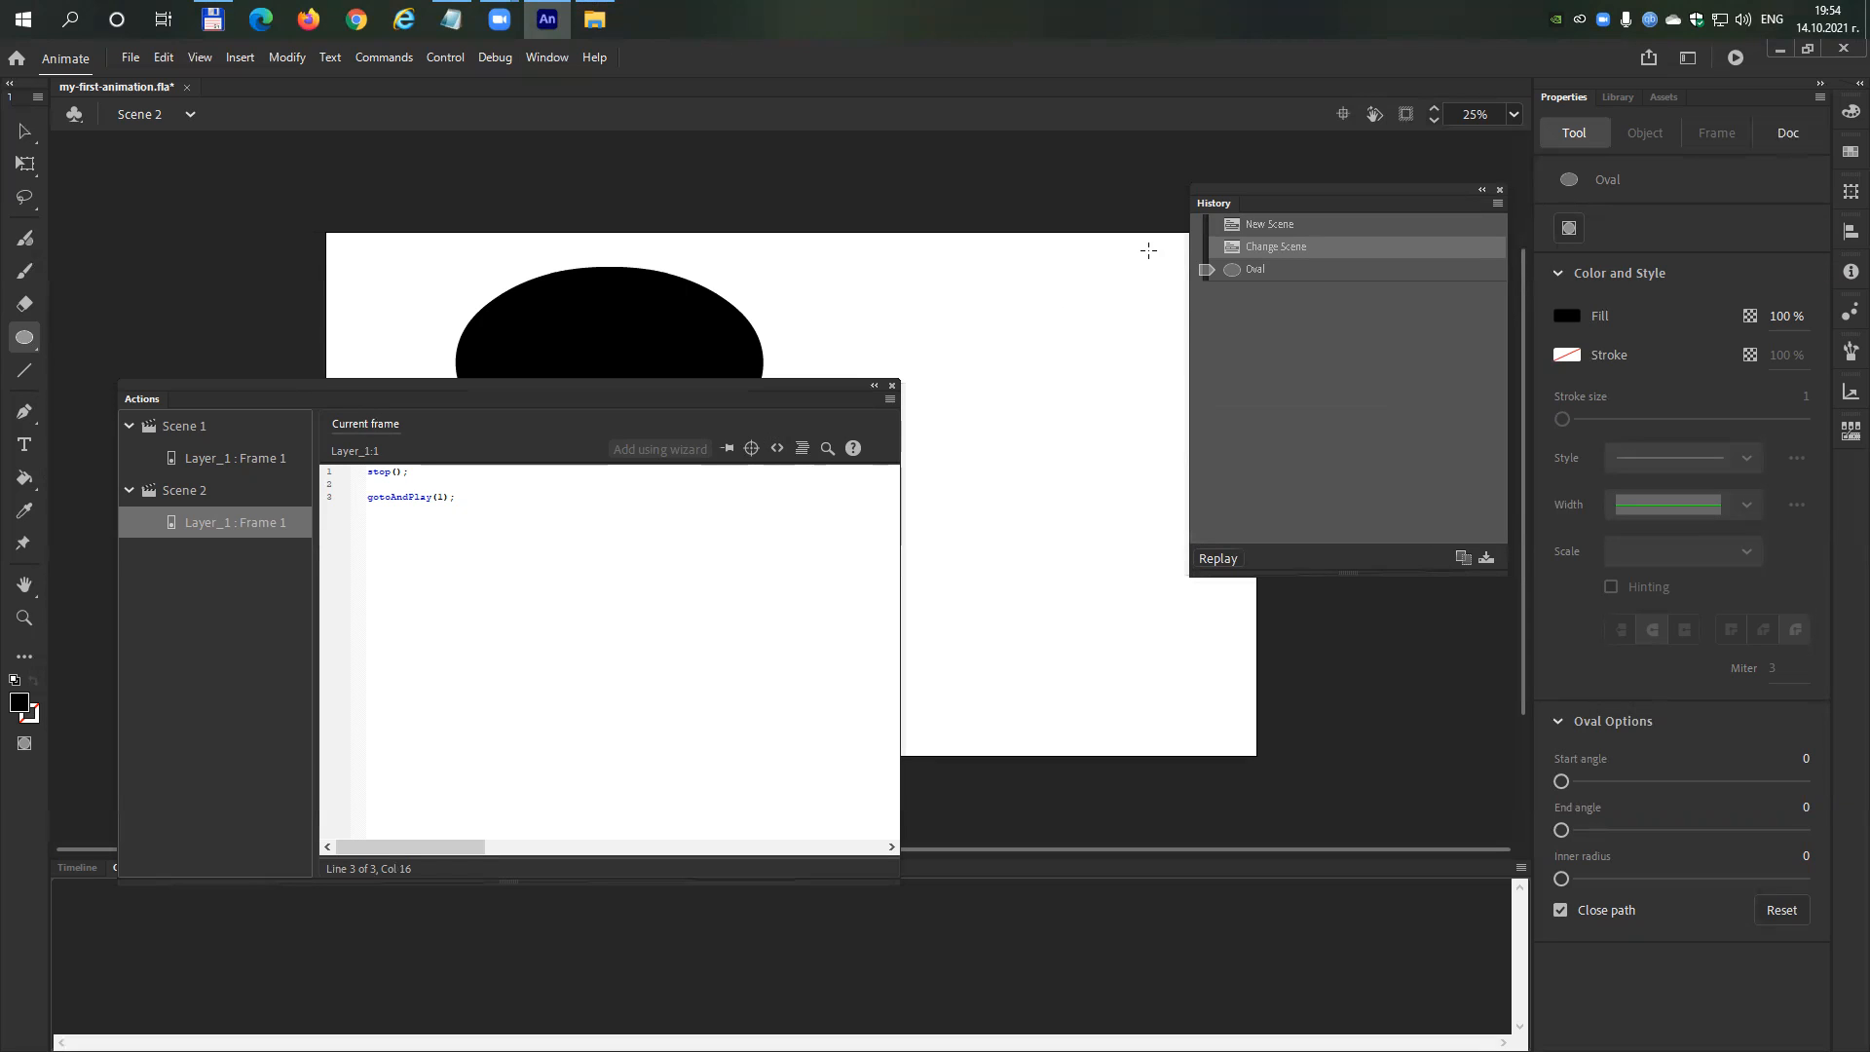
Delete the gotoAndPlay(1); and stop(); lines from Scene 2's Layer_1 frame 1, leaving its script empty.
left_click_drag(325, 497, 325, 471)
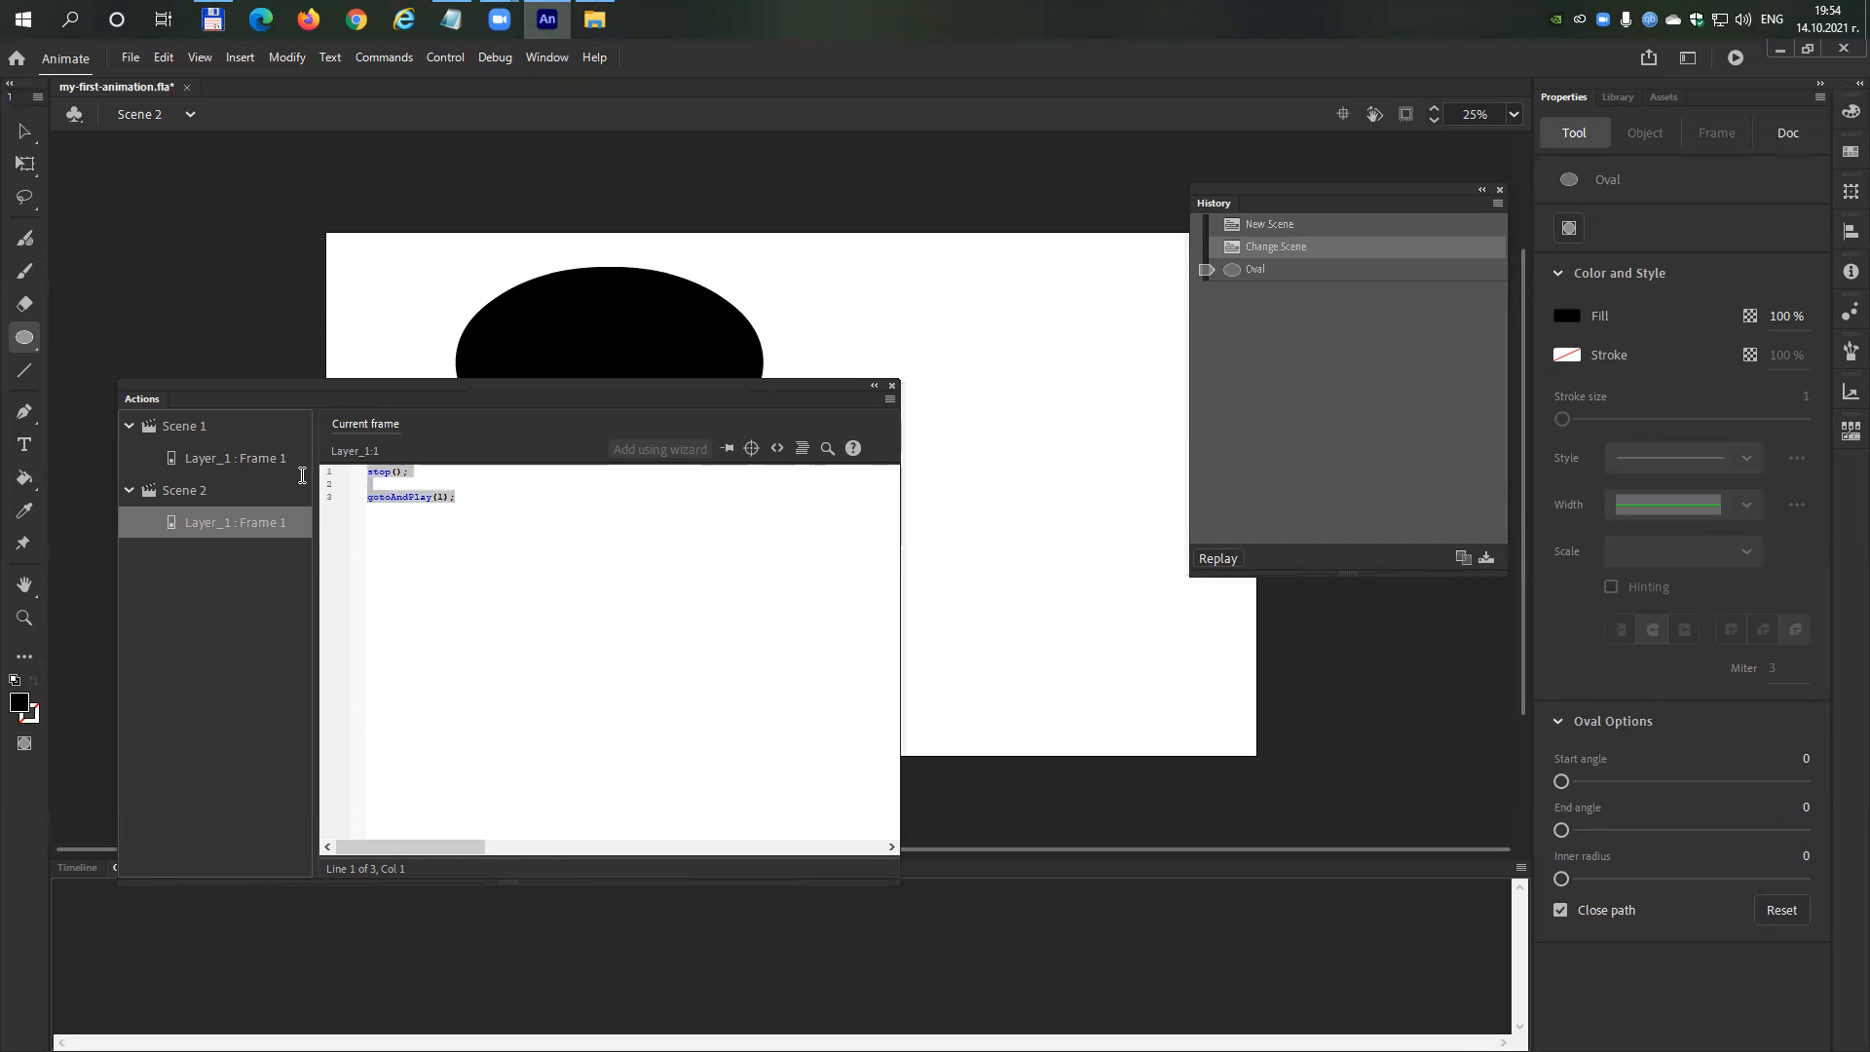
left_click(370, 484)
key("shift+Down")
key("shift+End")
key("Delete")
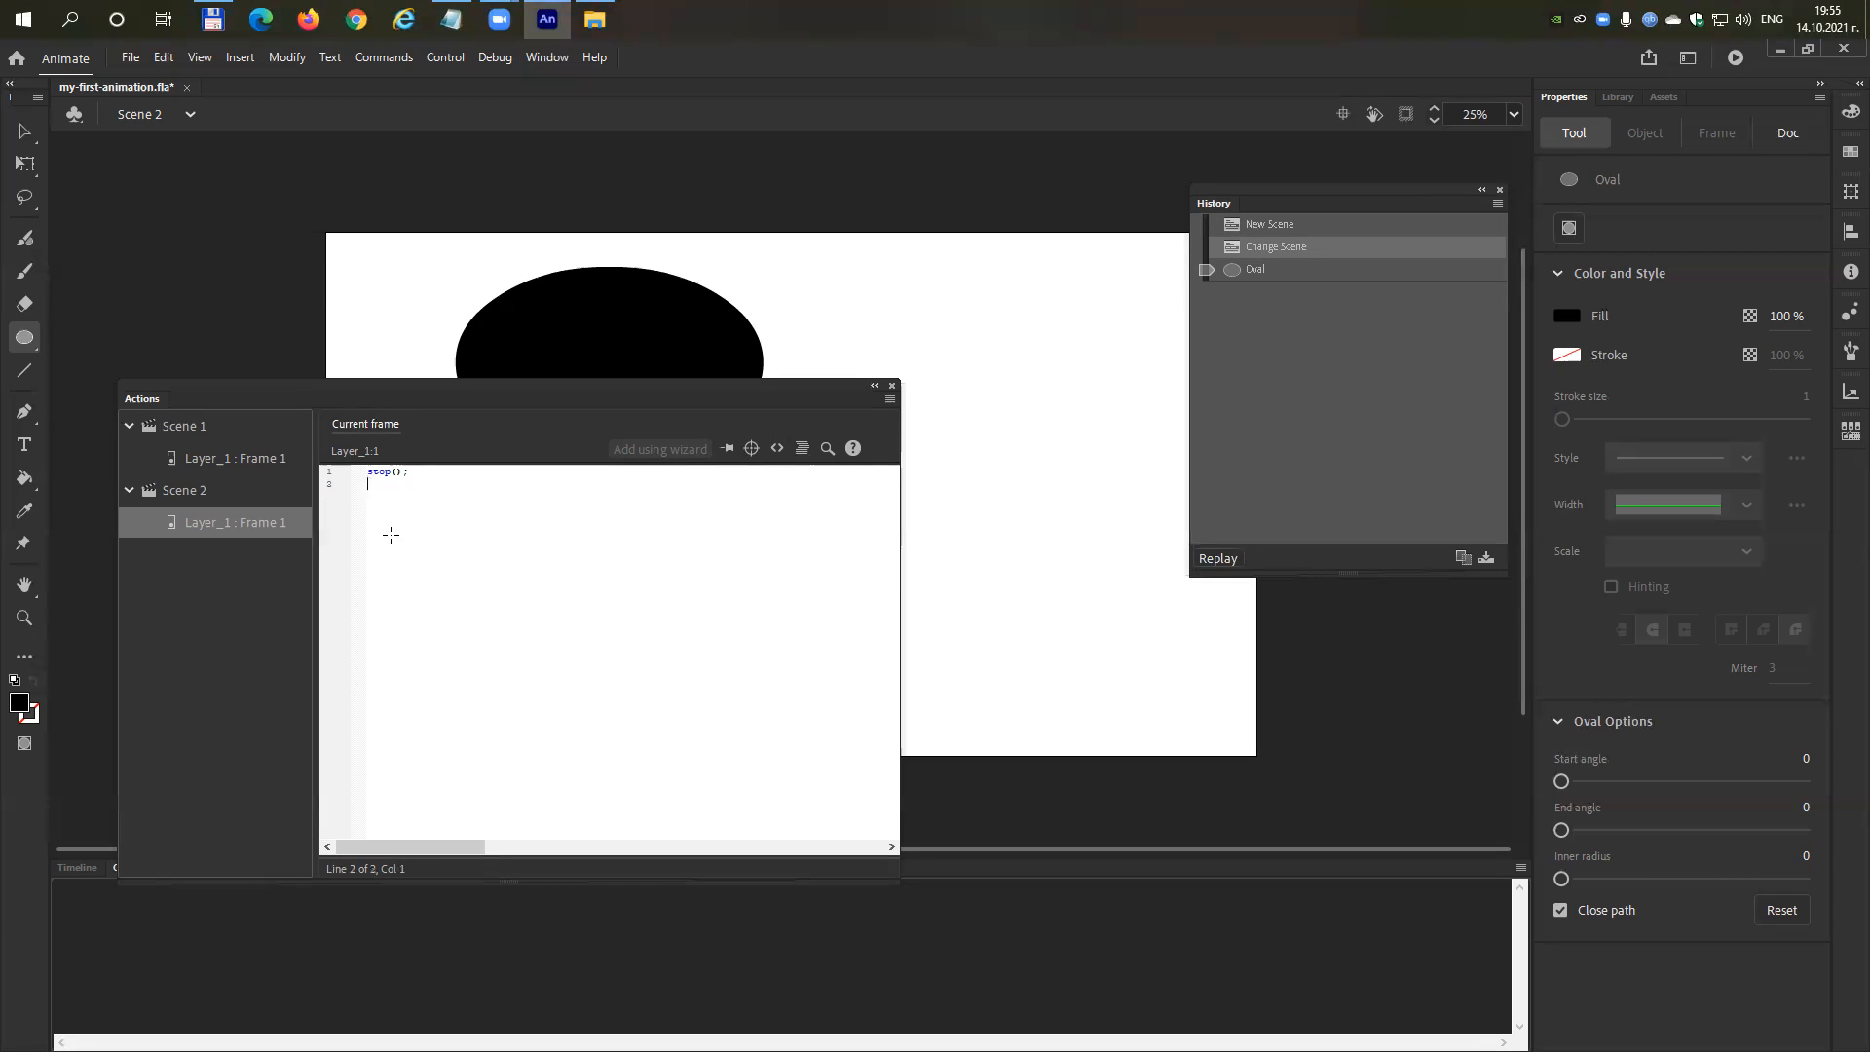
key("shift+Home")
key("End")
key("Right")
key("Right")
key("shift+Left")
type("a")
key("End")
key("shift+Home")
key("Delete")
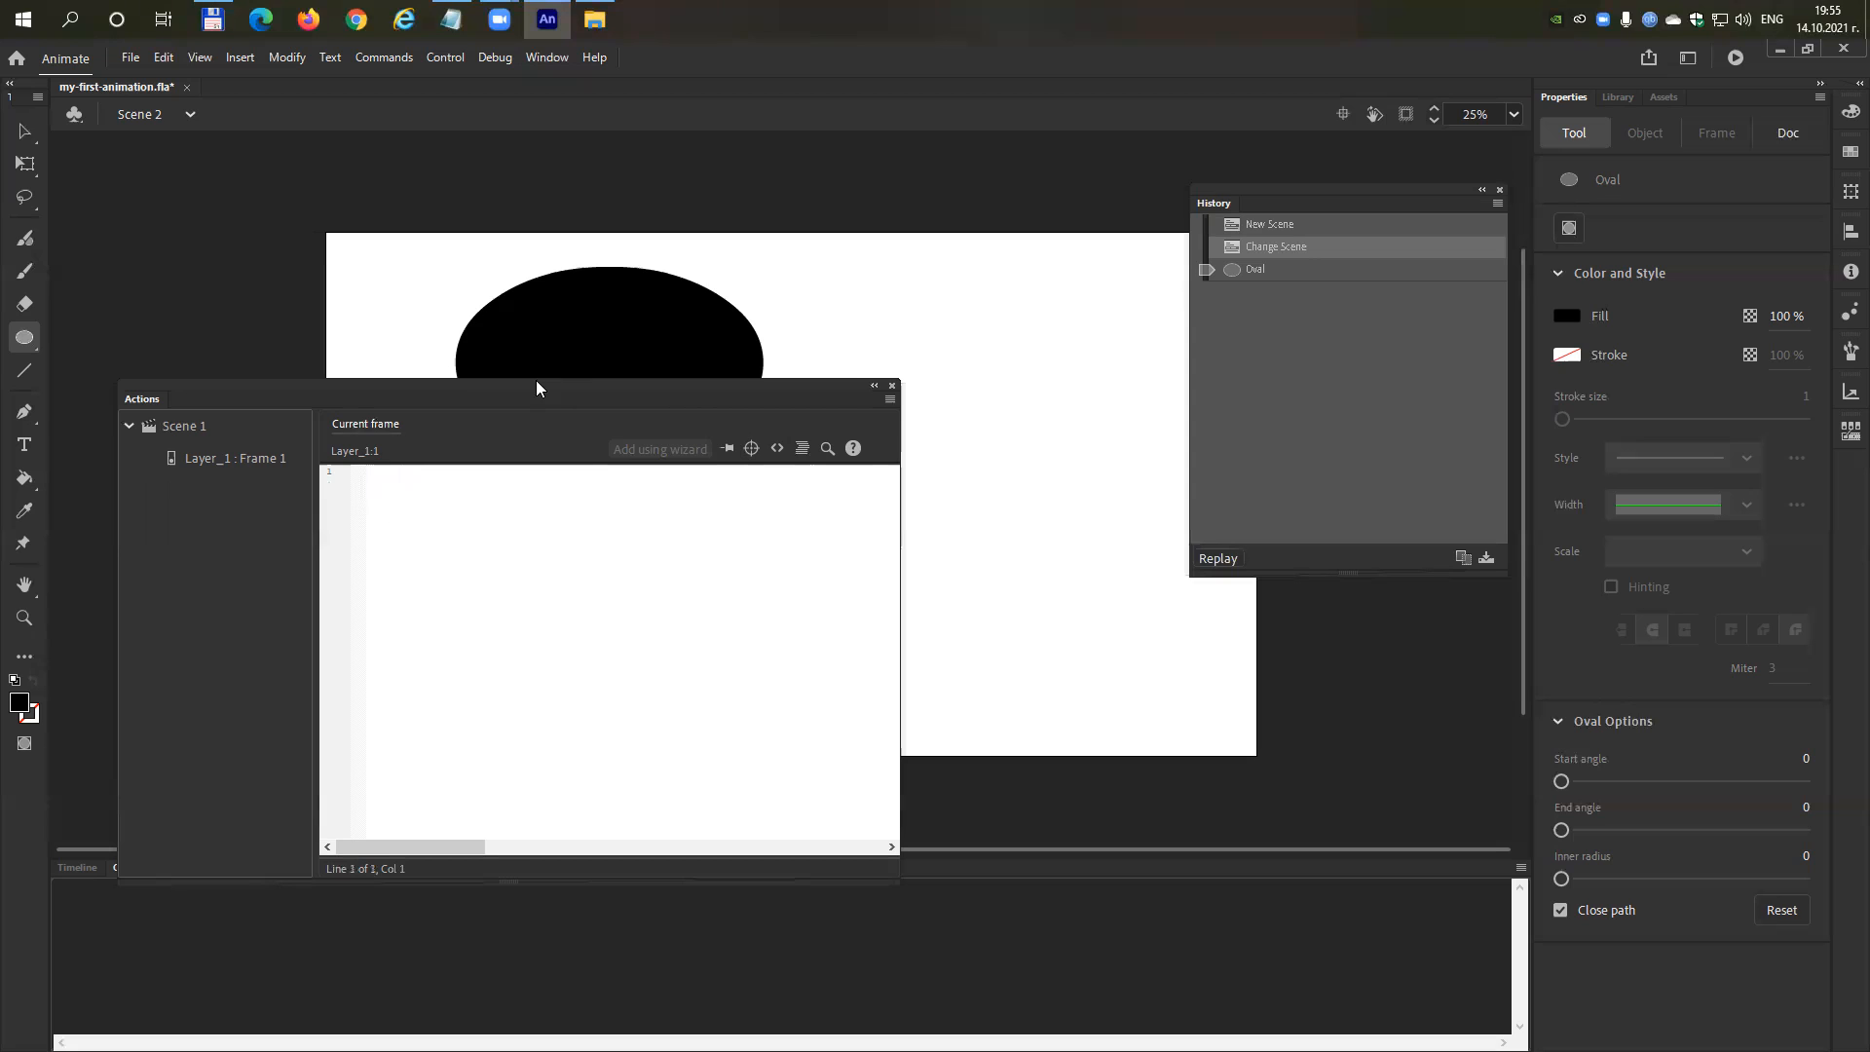
Close the Actions and History panels, and delete the black oval from Scene 2's stage.
left_click(892, 386)
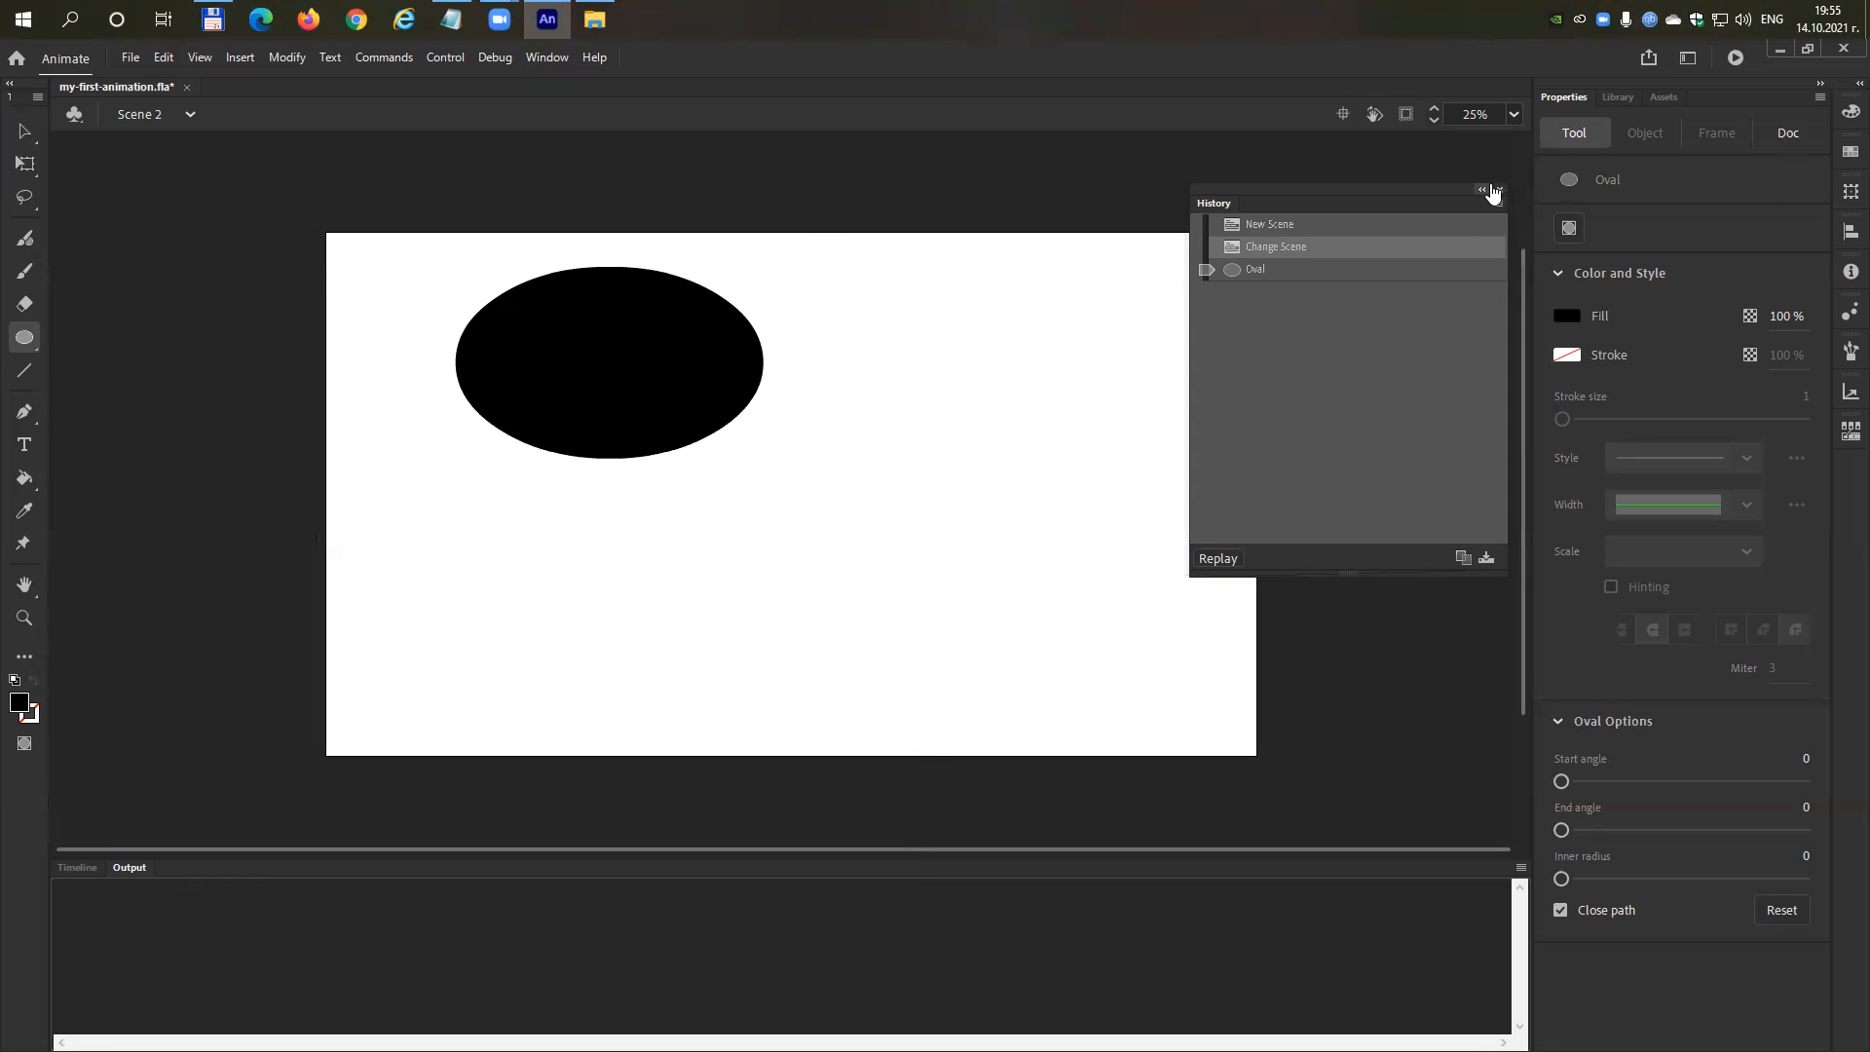
left_click(1498, 189)
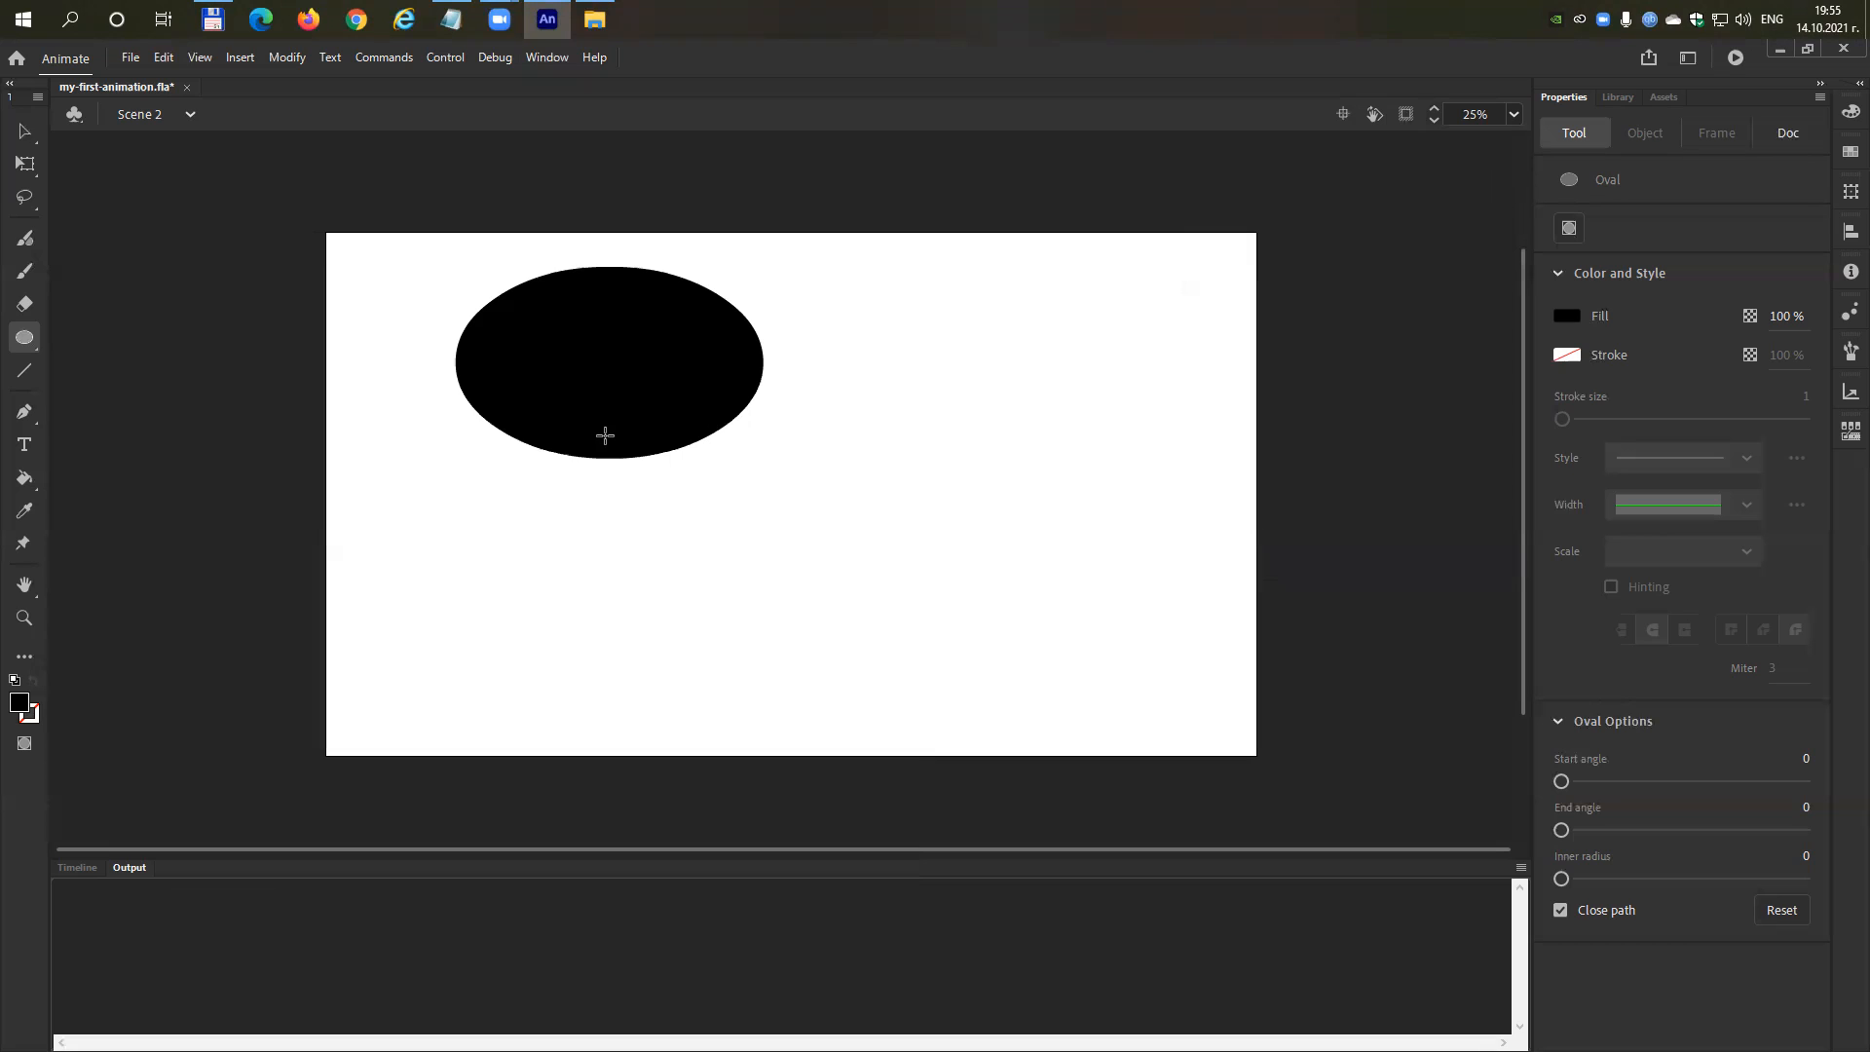
left_click(25, 135)
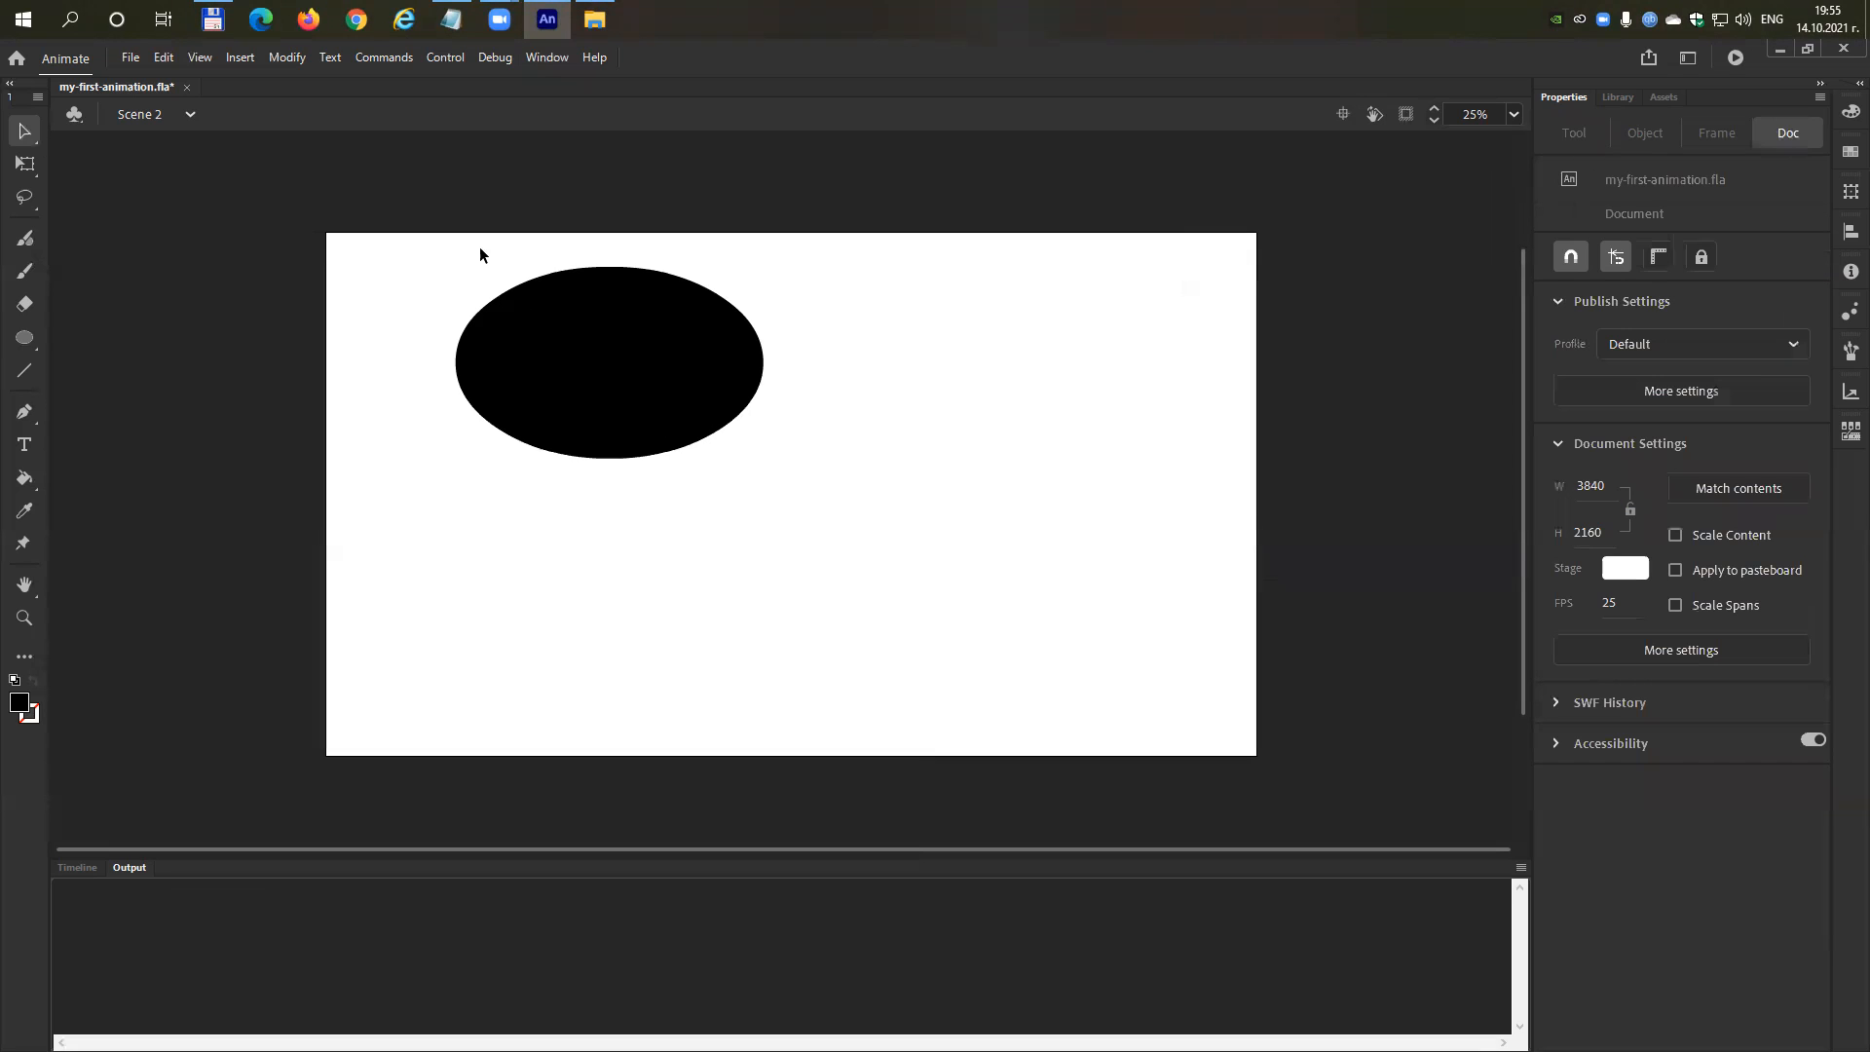
left_click_drag(354, 236, 864, 543)
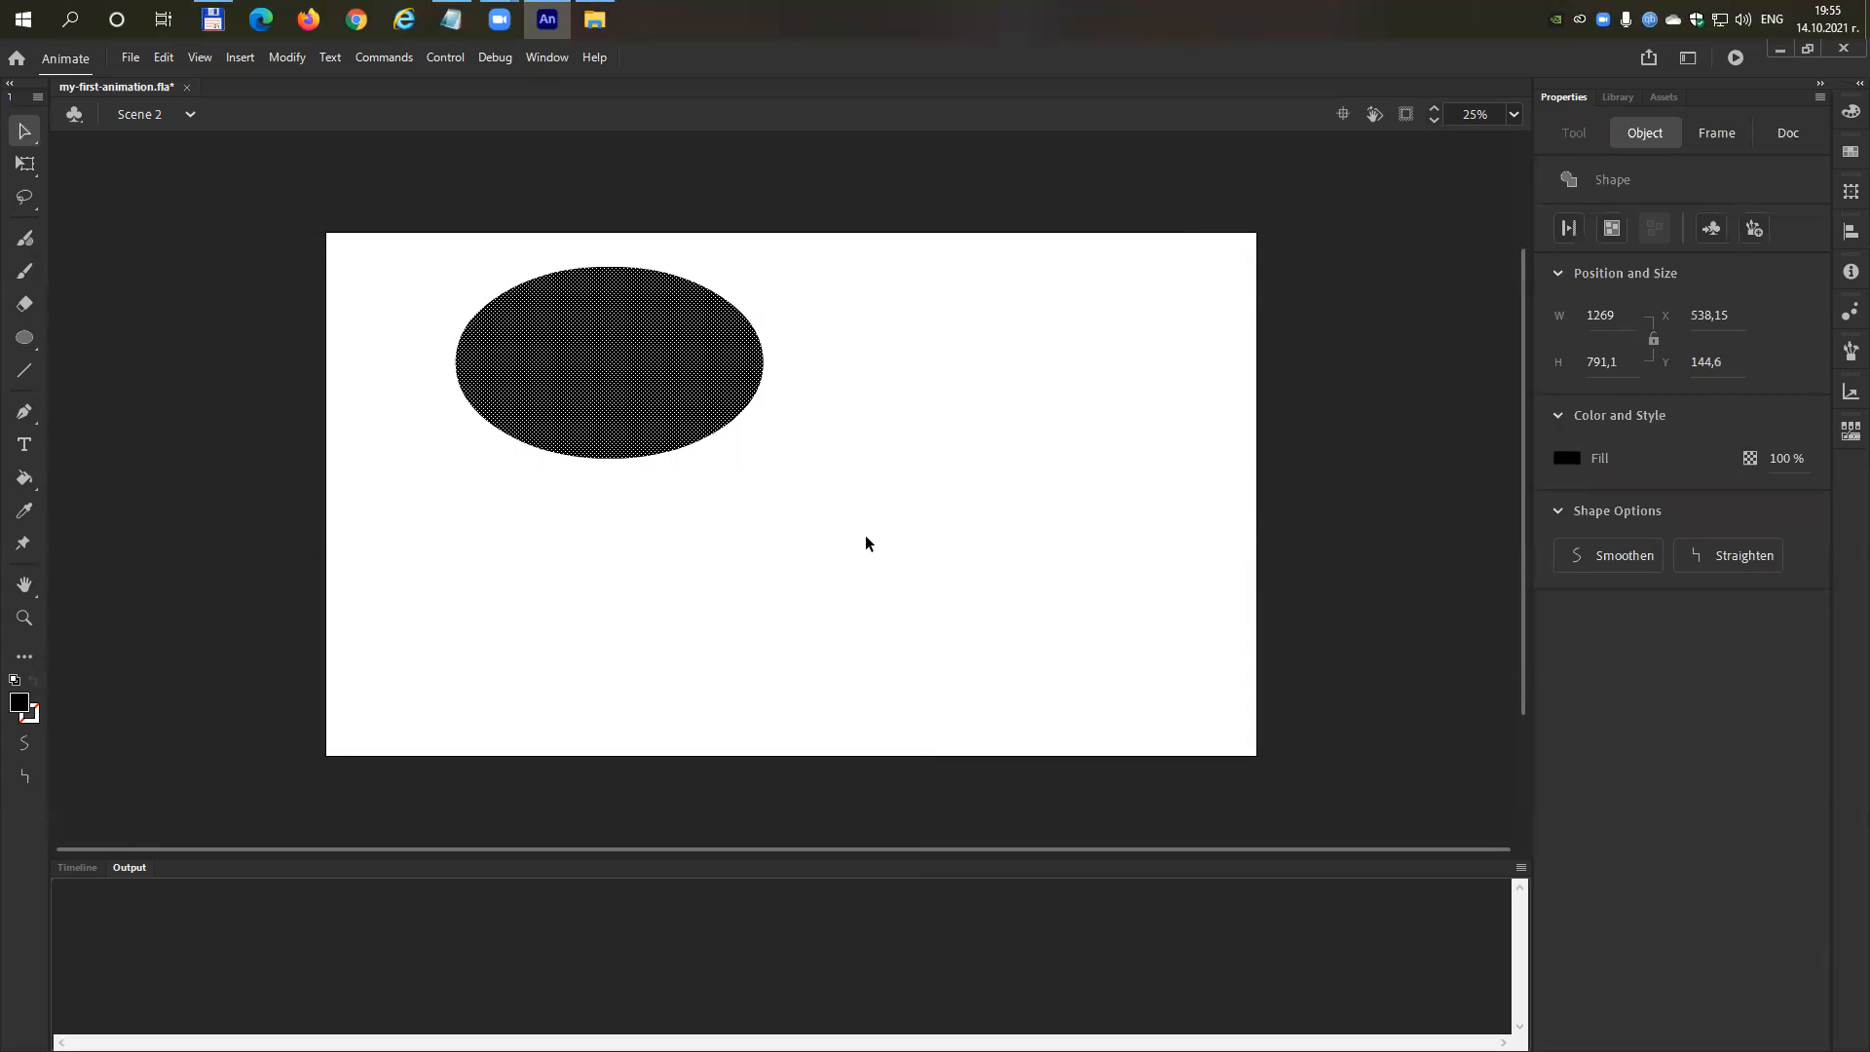
key("Delete")
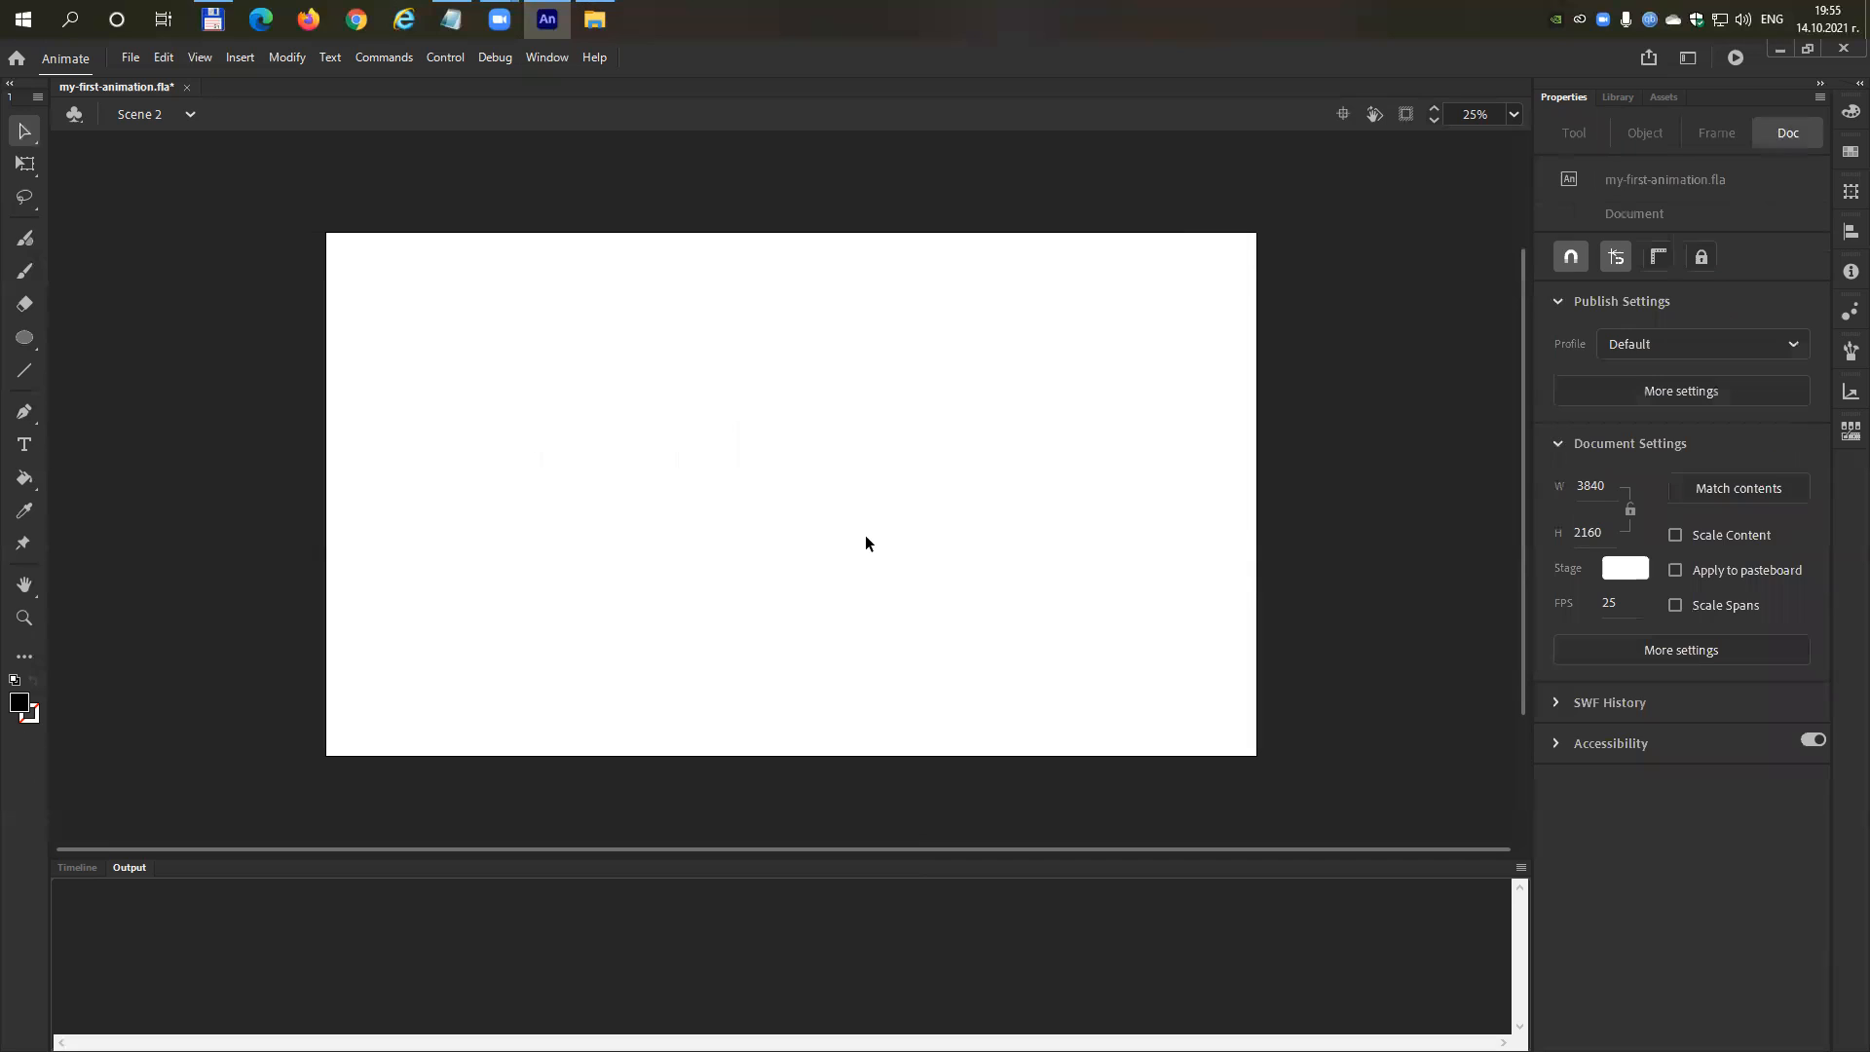
Open the Scene panel, place it over the stage's upper left corner, and select Scene 1 in it.
left_click(445, 57)
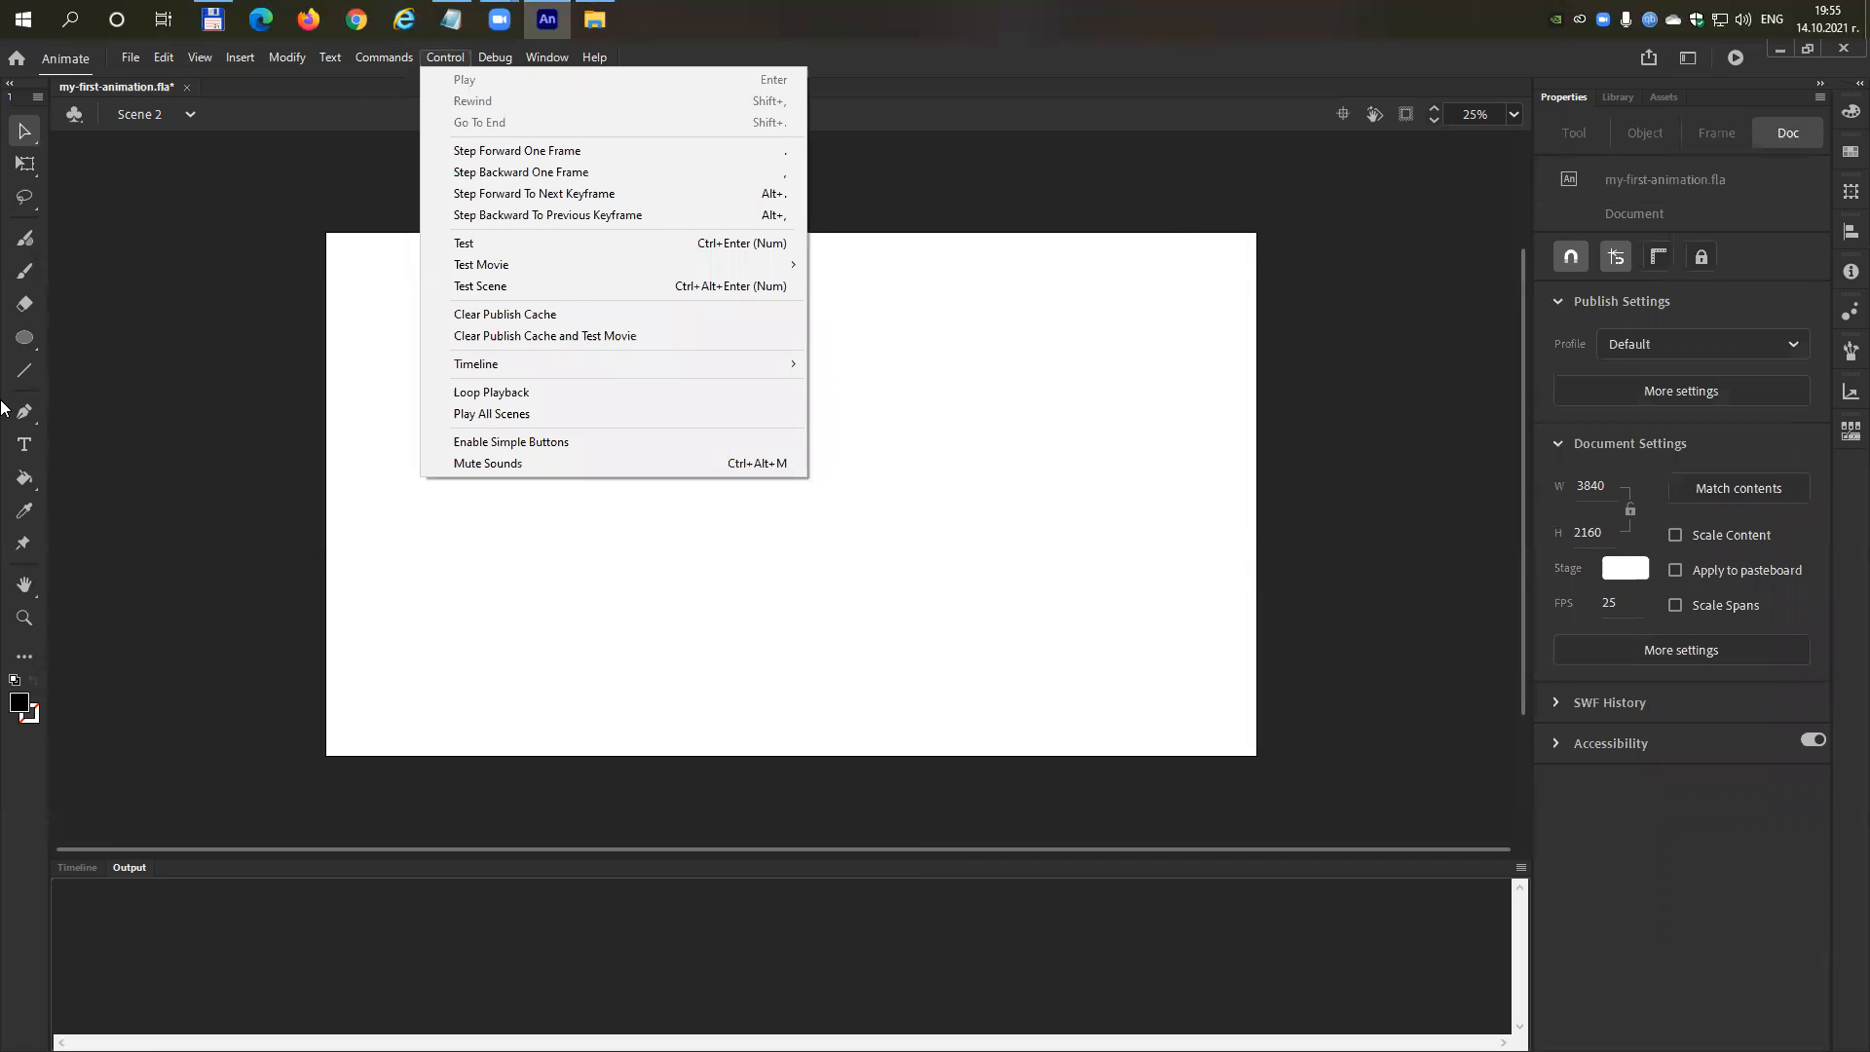
key("Right")
key("Right")
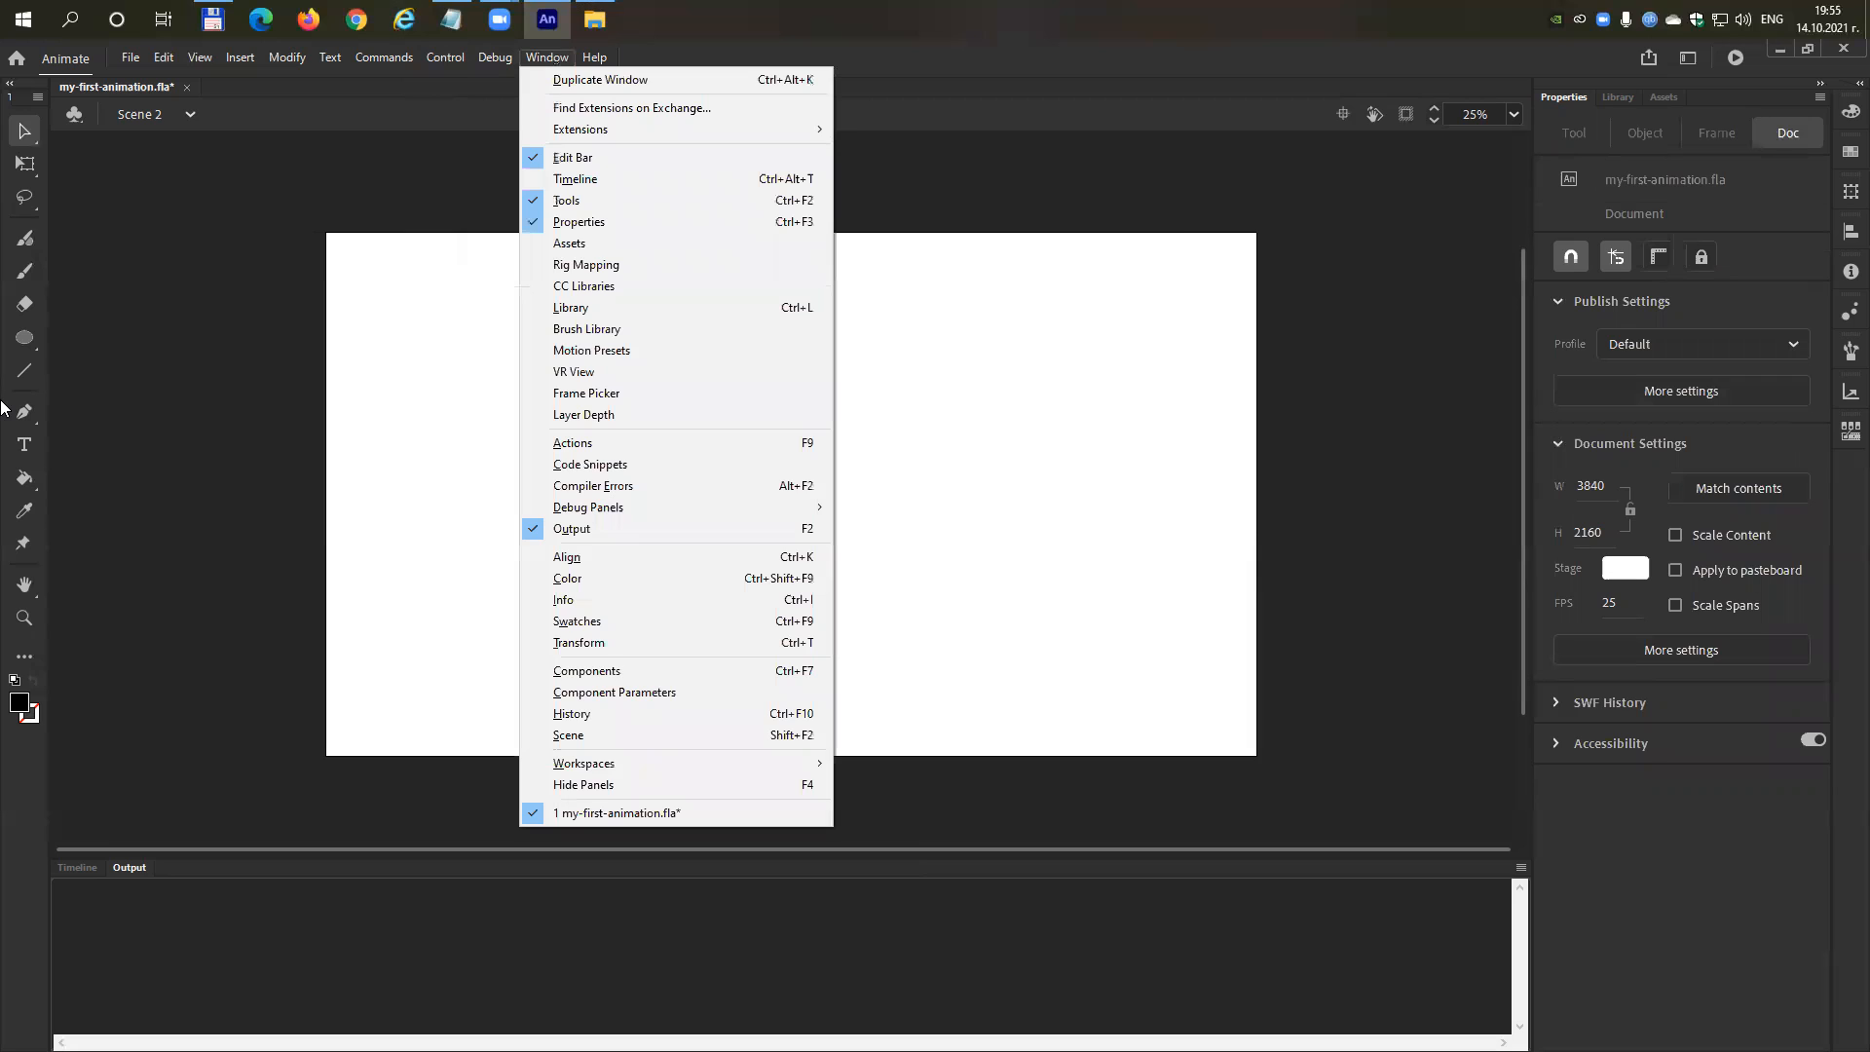
key("Up")
key("Up")
key("Up")
key("Up")
key("Return")
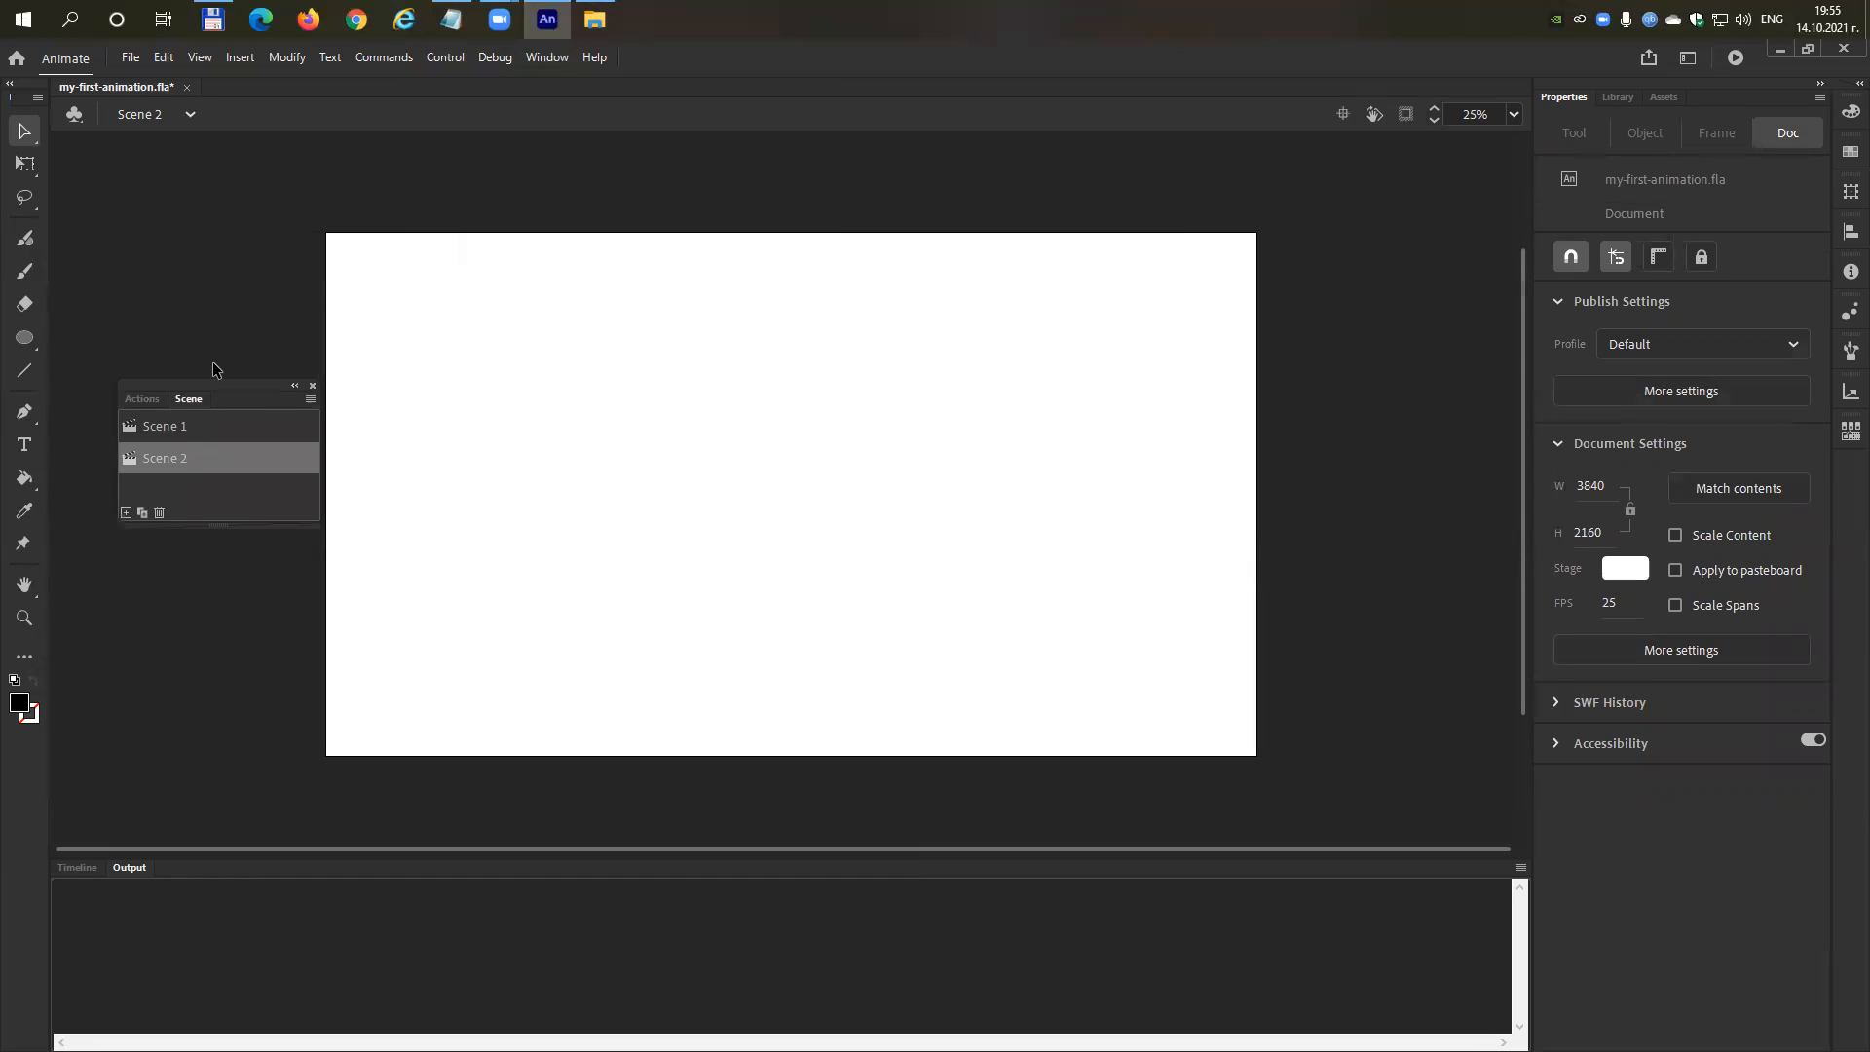
left_click_drag(213, 390, 382, 220)
left_click(337, 259)
left_click(338, 293)
left_click(337, 259)
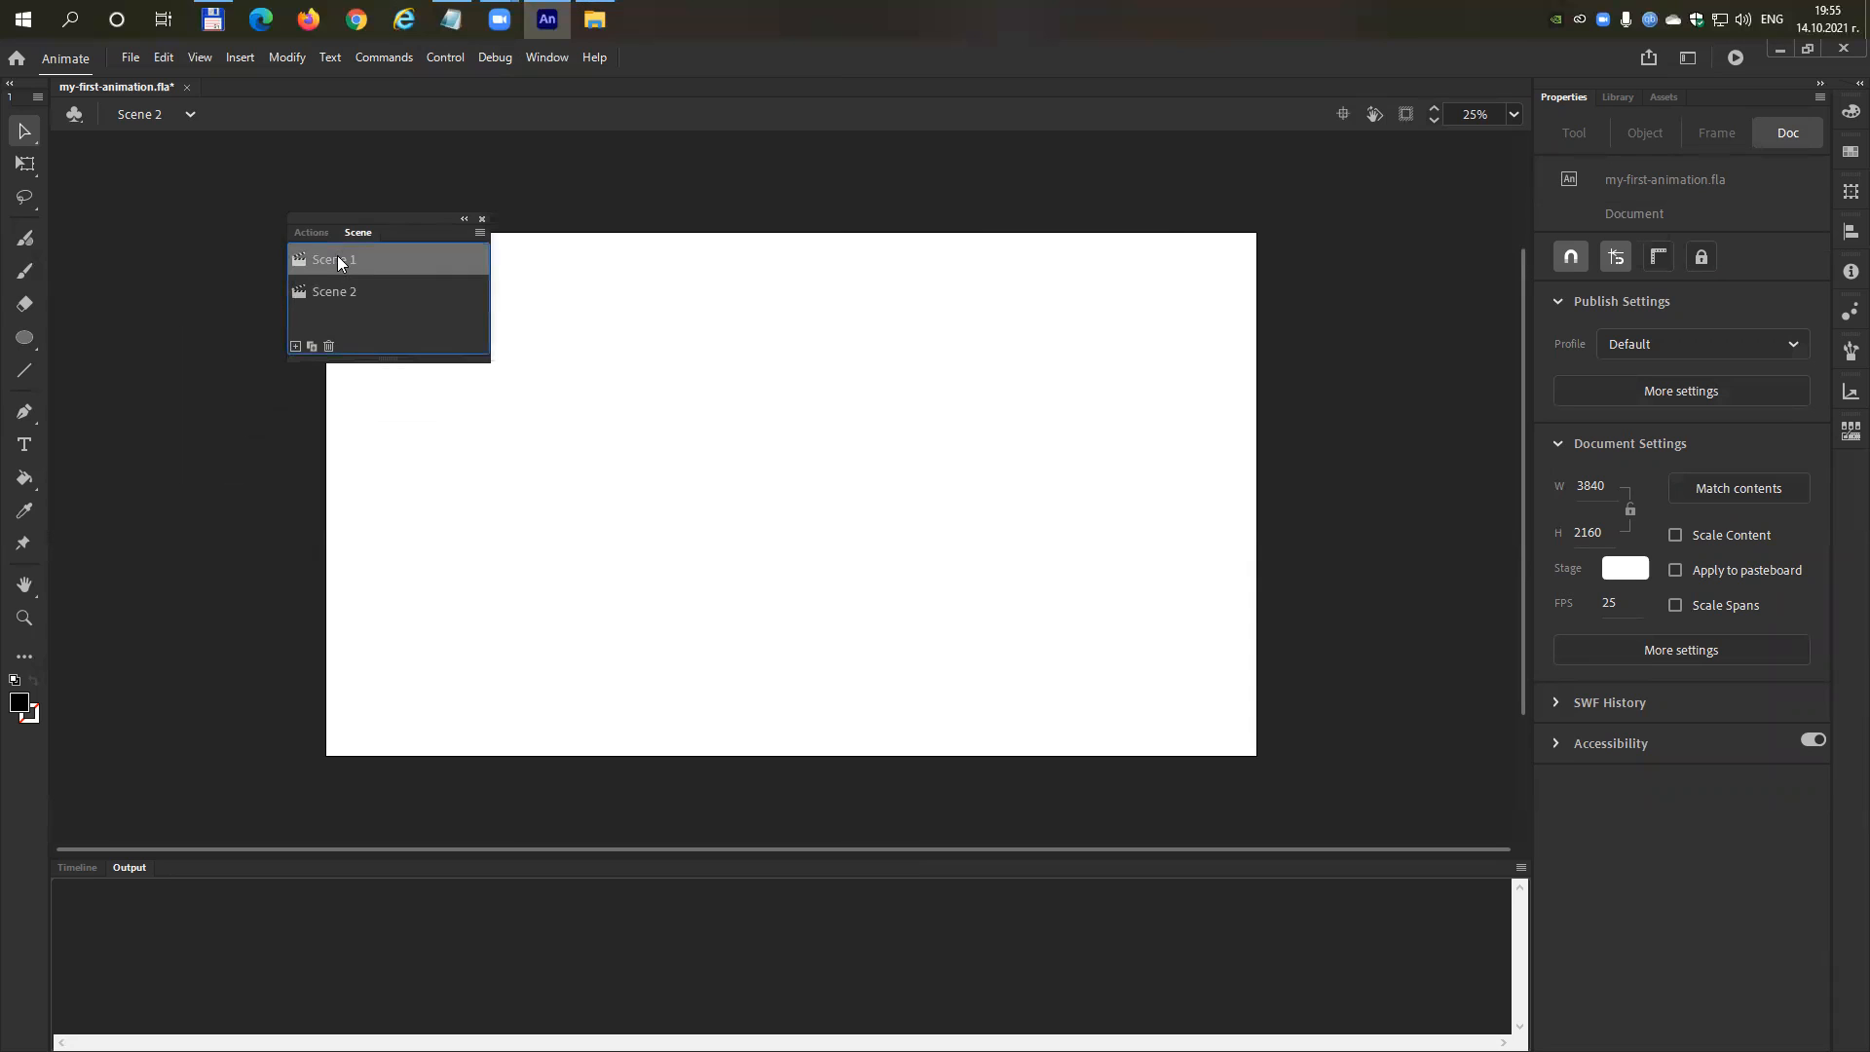
Add two new scenes directly after Scene 1 and one after Scene 2, enlarging the Scene panel to list all five.
left_click(294, 346)
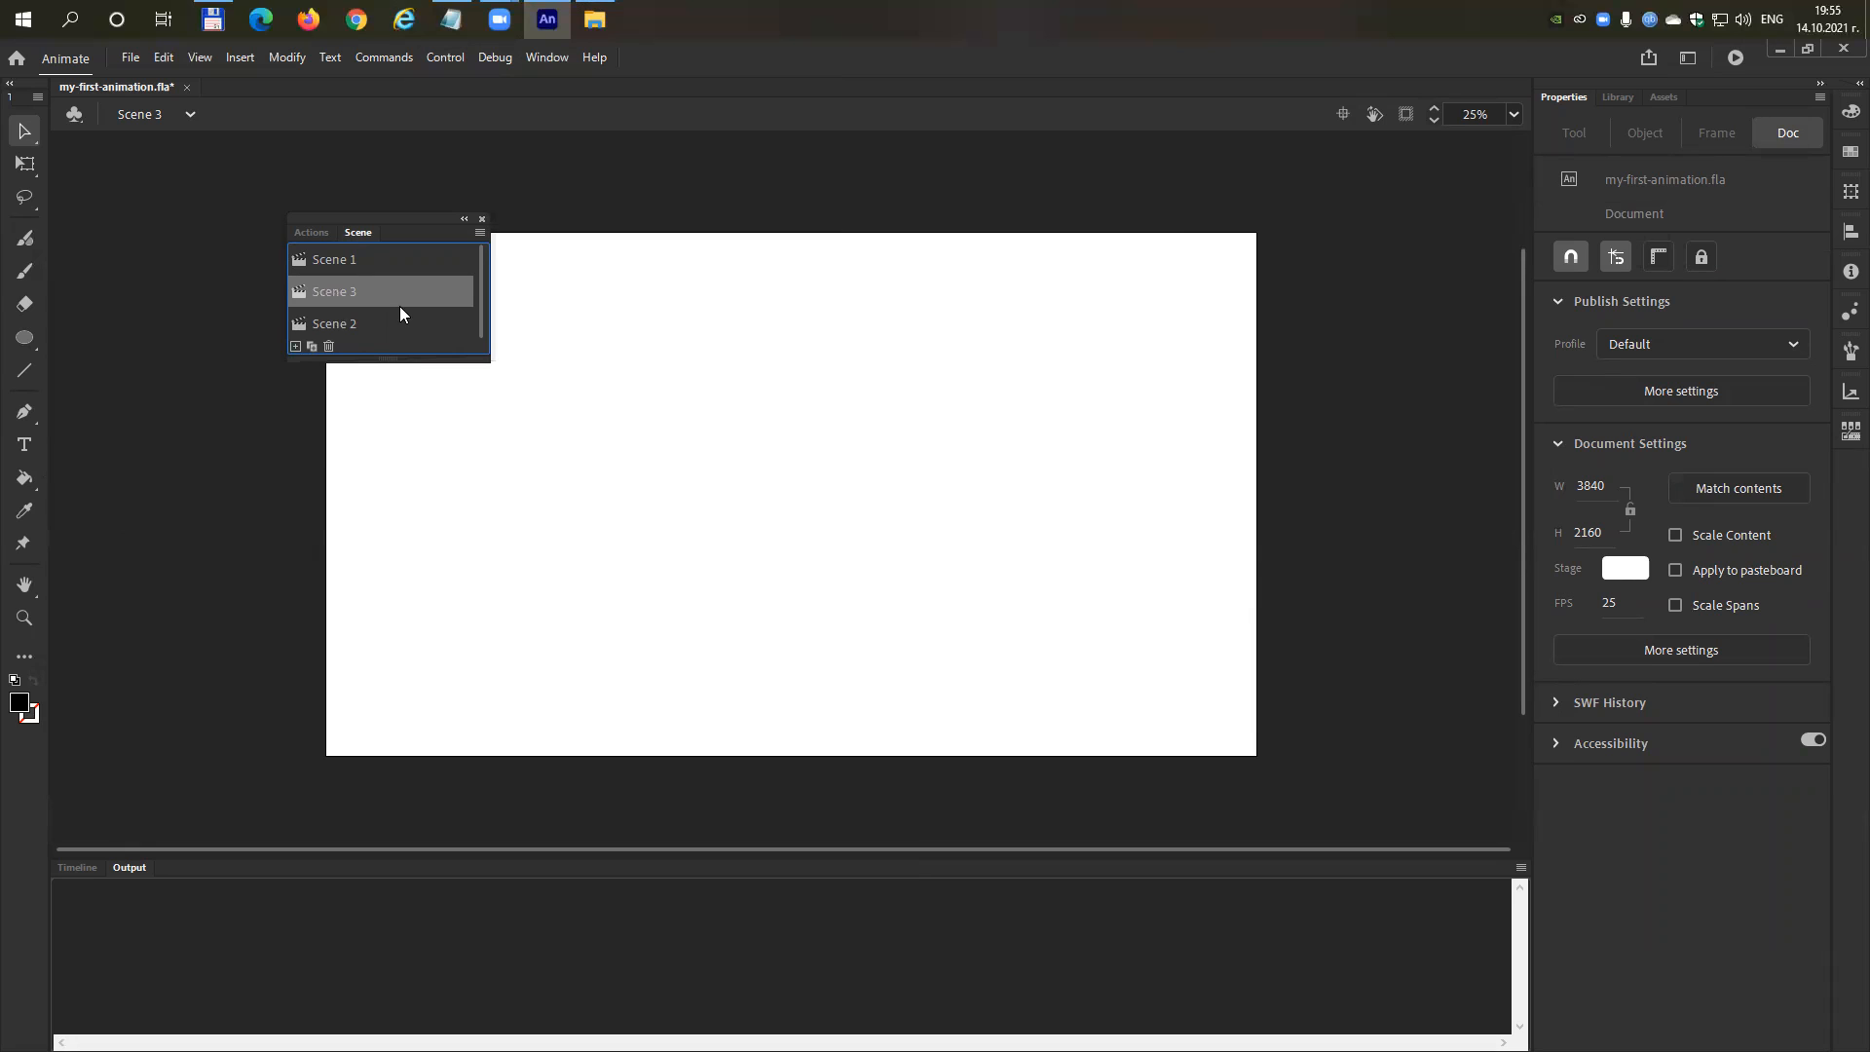
left_click(327, 257)
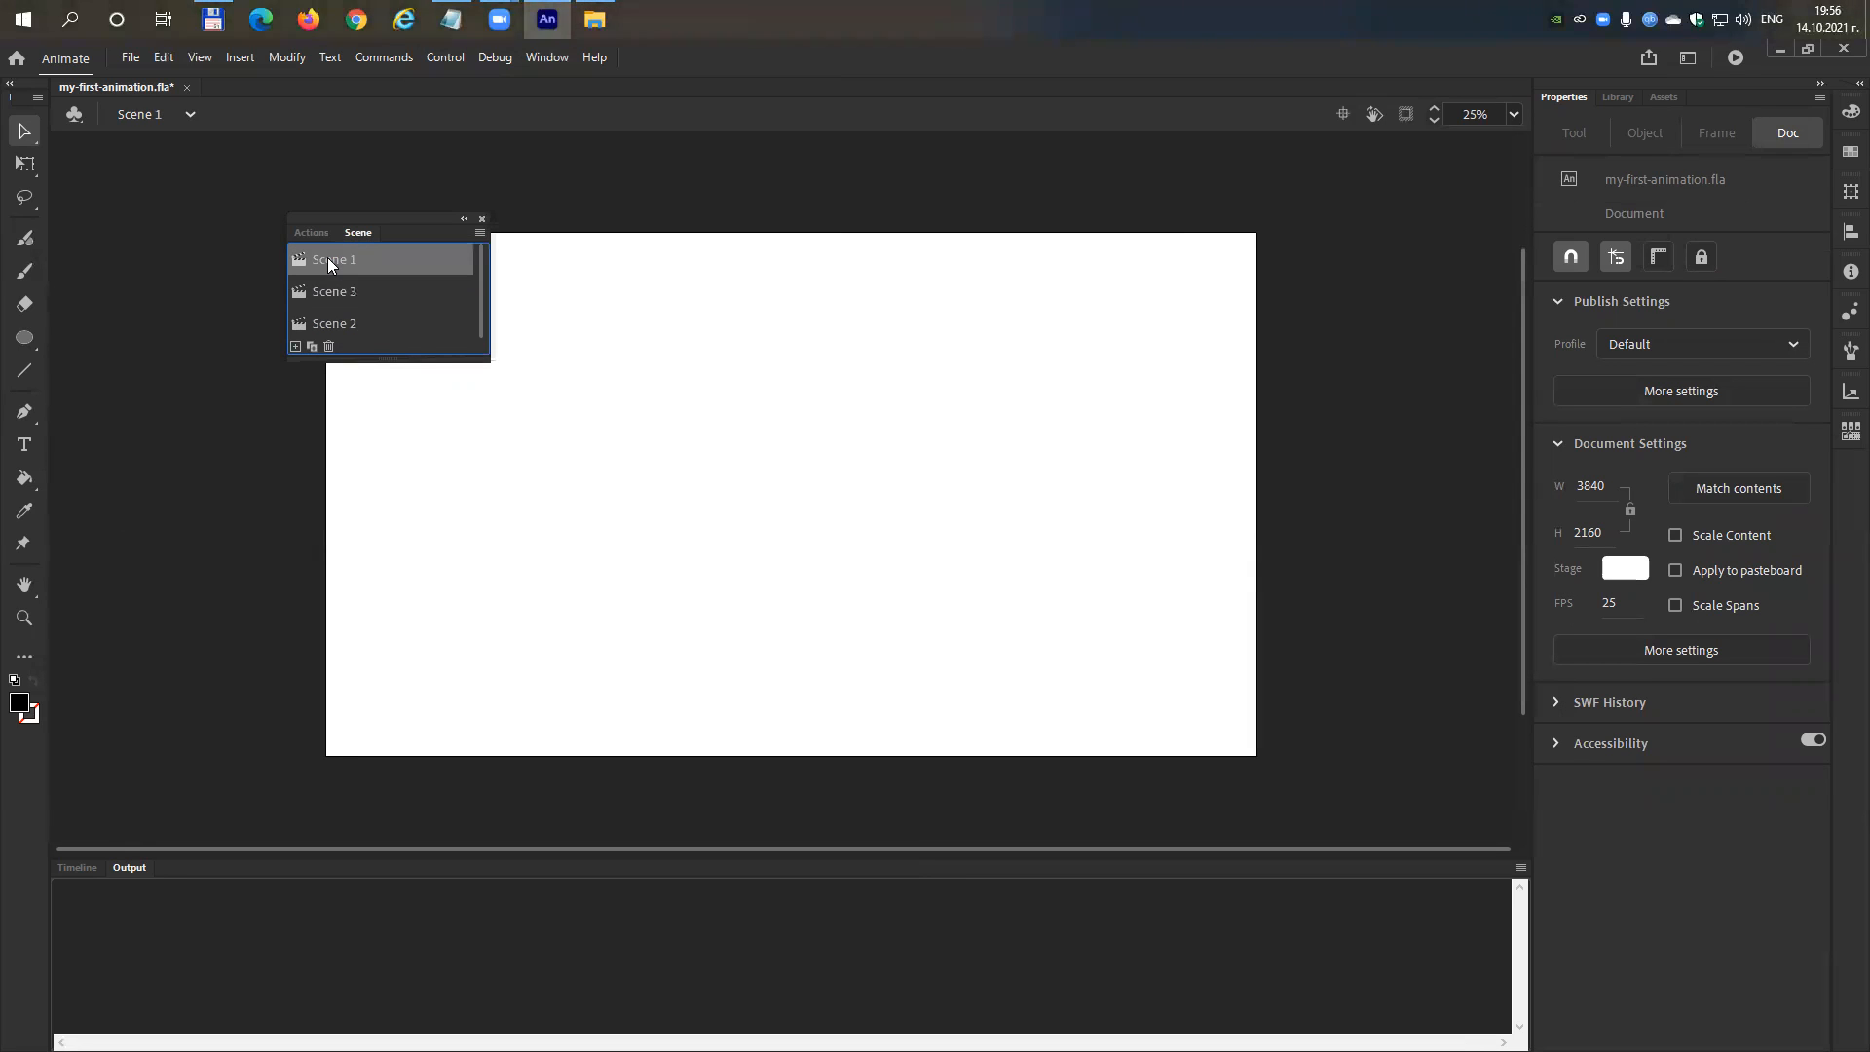
left_click(295, 347)
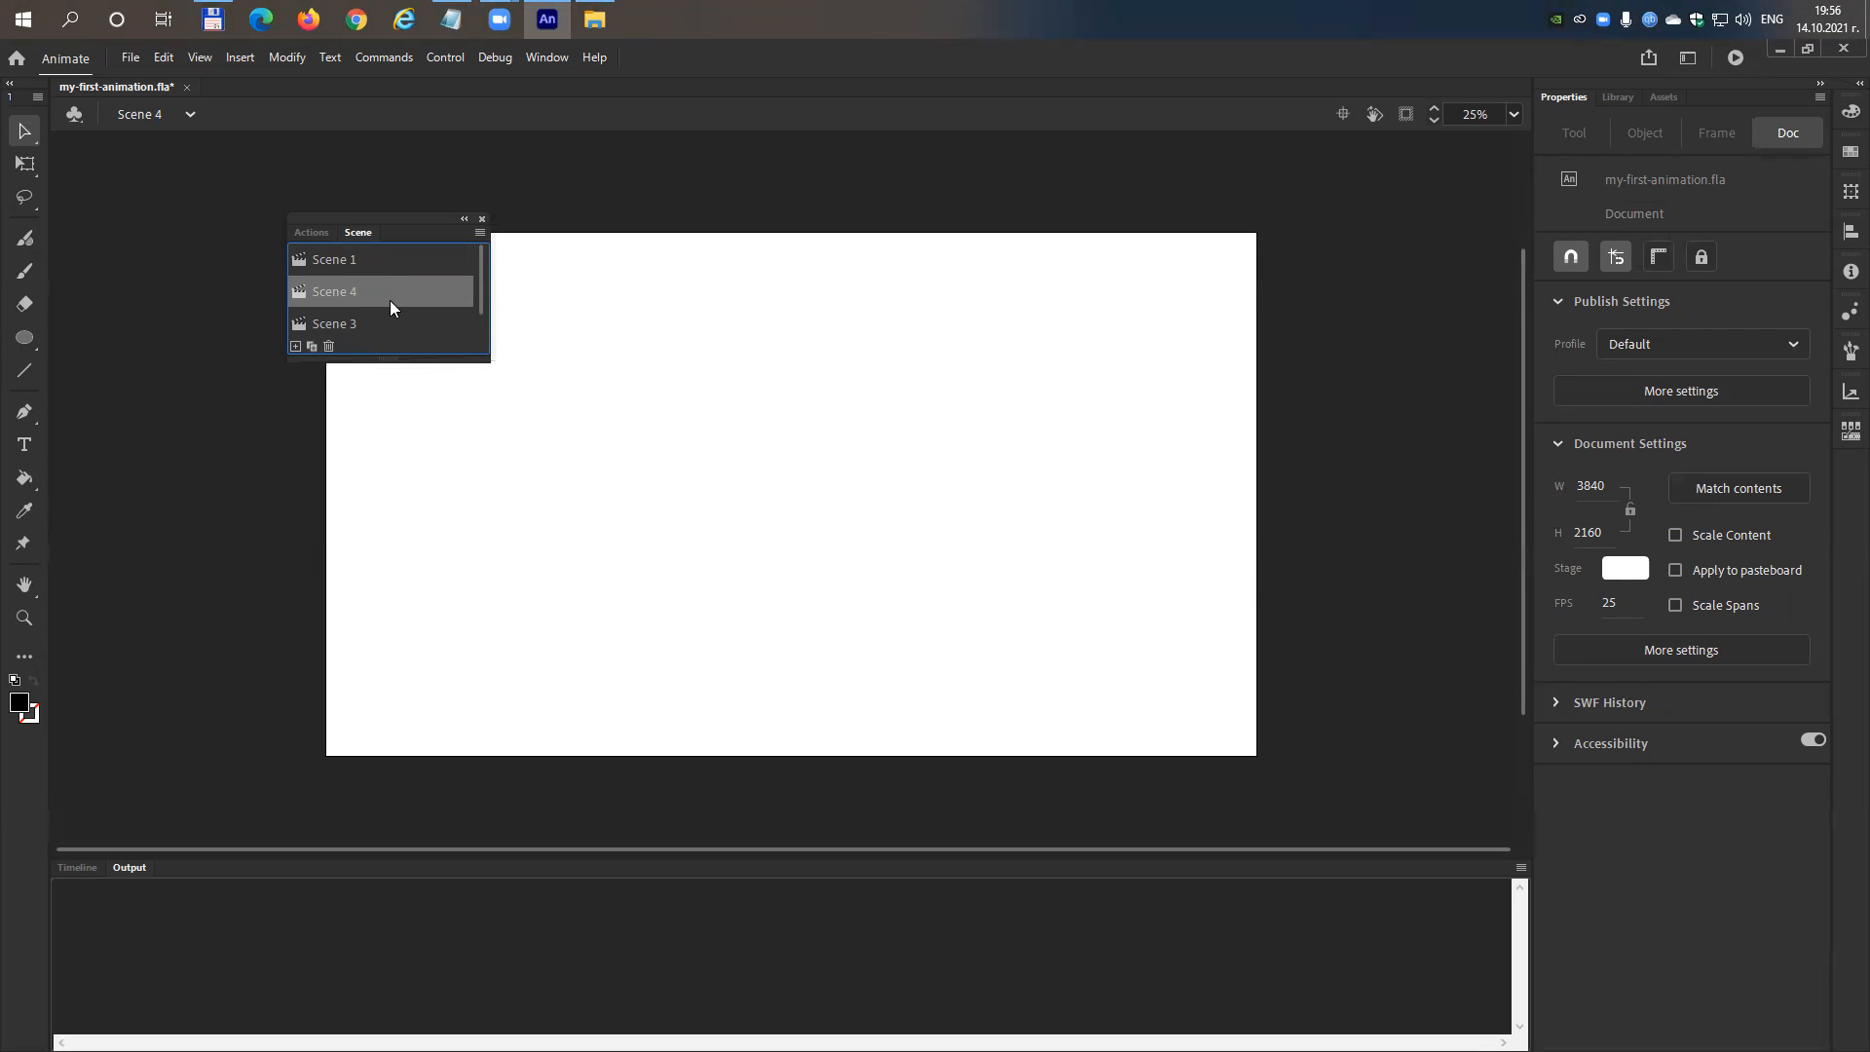
scroll(389, 308, "down", 1)
left_click(402, 322)
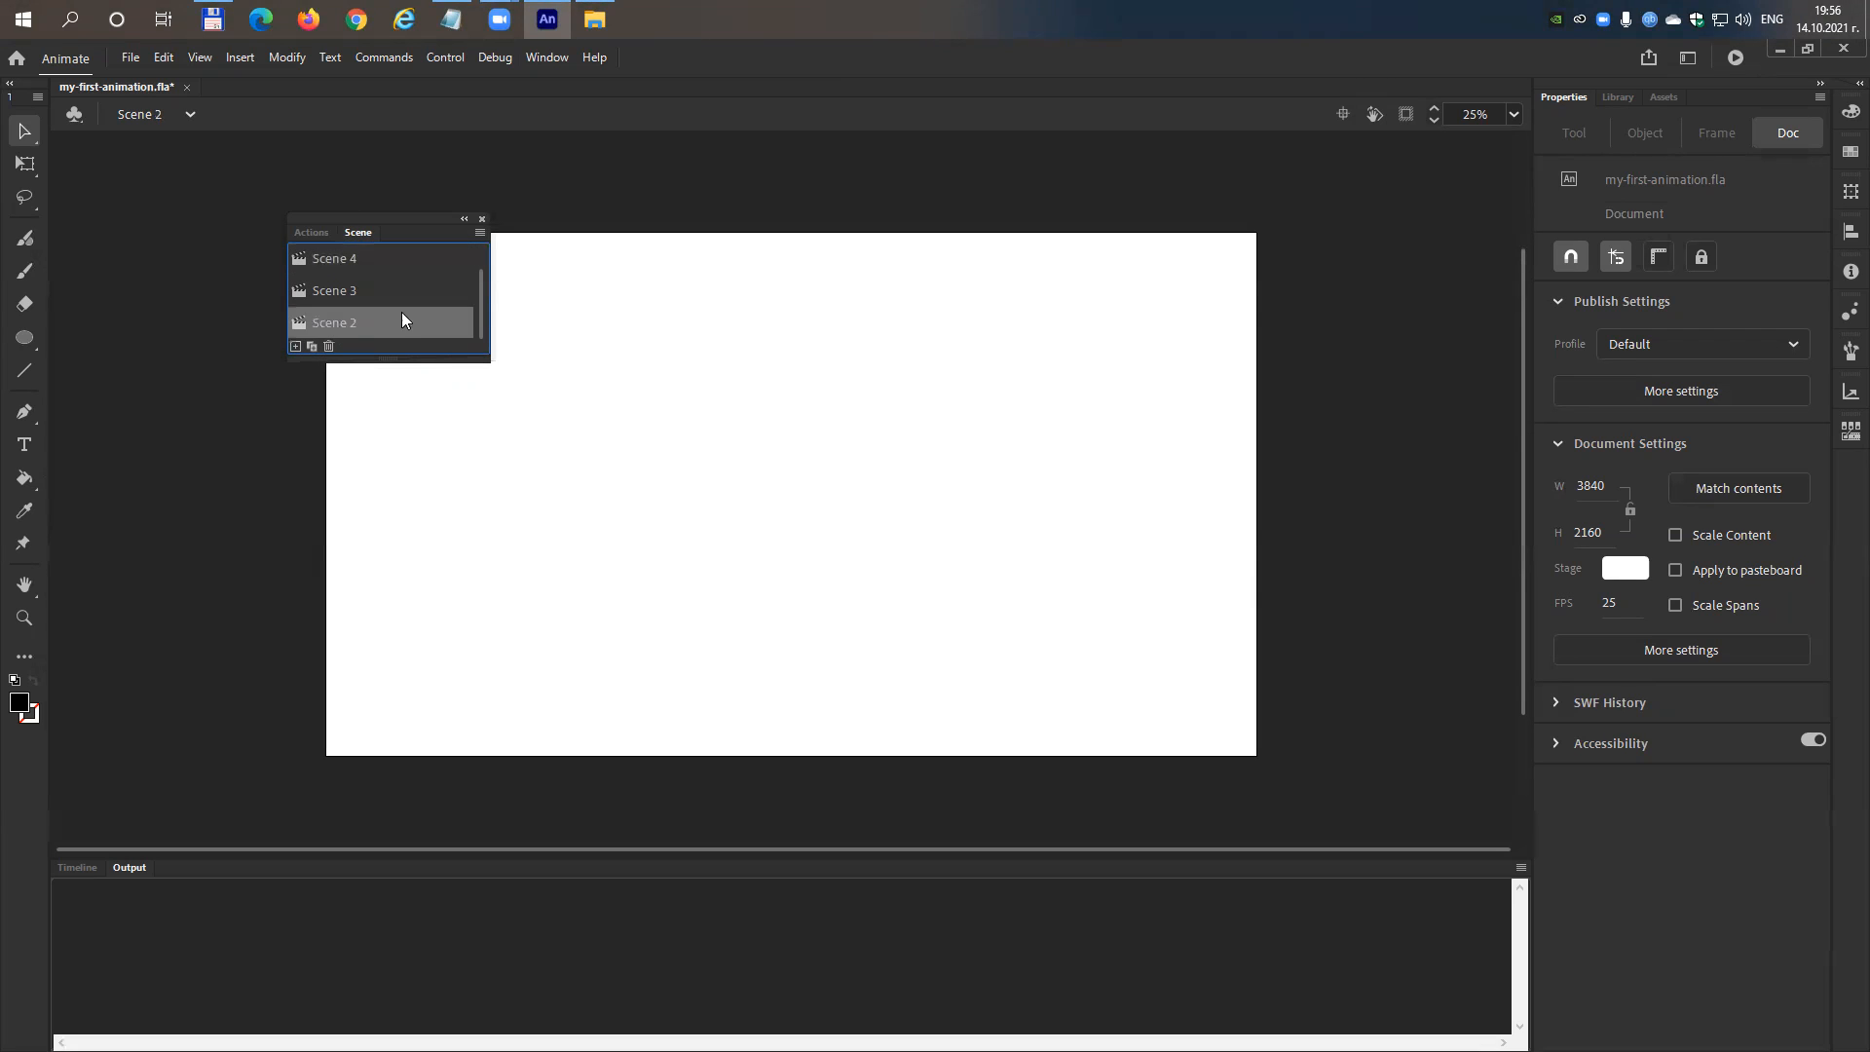
left_click(296, 347)
left_click_drag(421, 359, 413, 555)
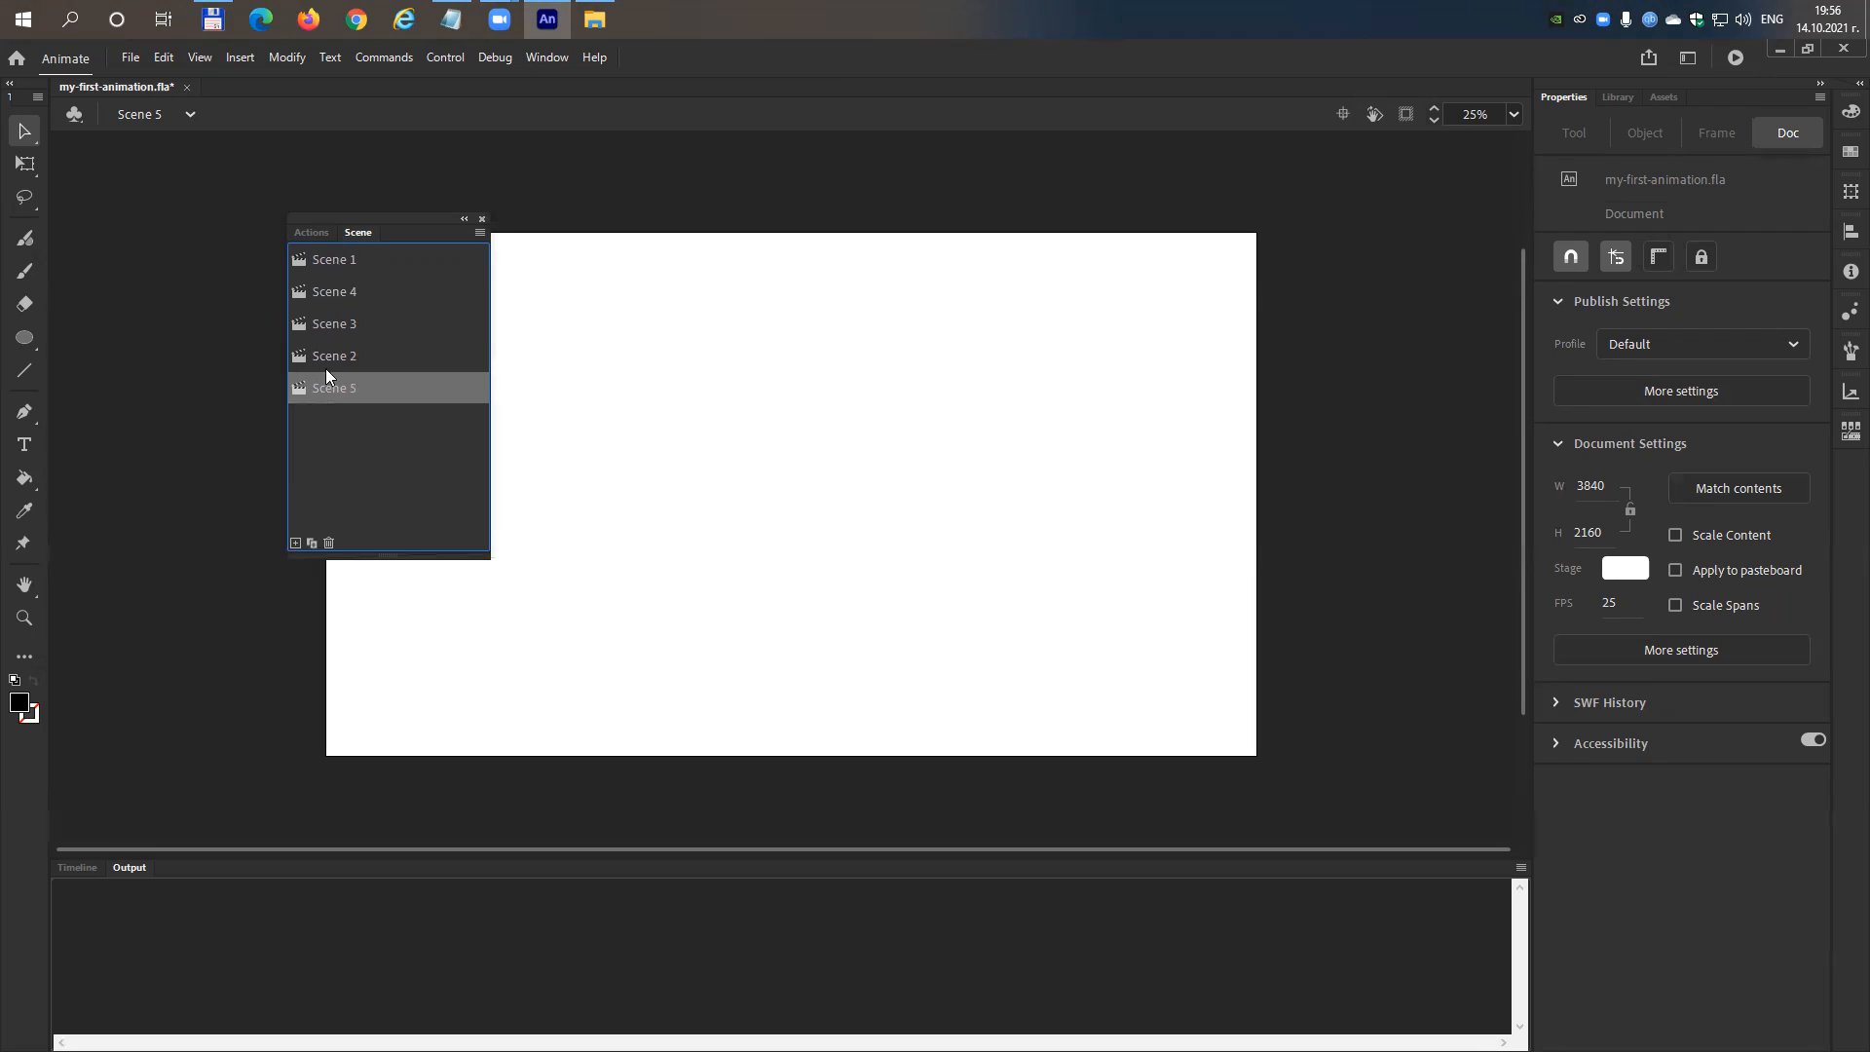
Reorder the scenes into ascending order from Scene 1 to Scene 5, and select Scene 5.
left_click_drag(303, 389, 348, 283)
left_click(369, 363)
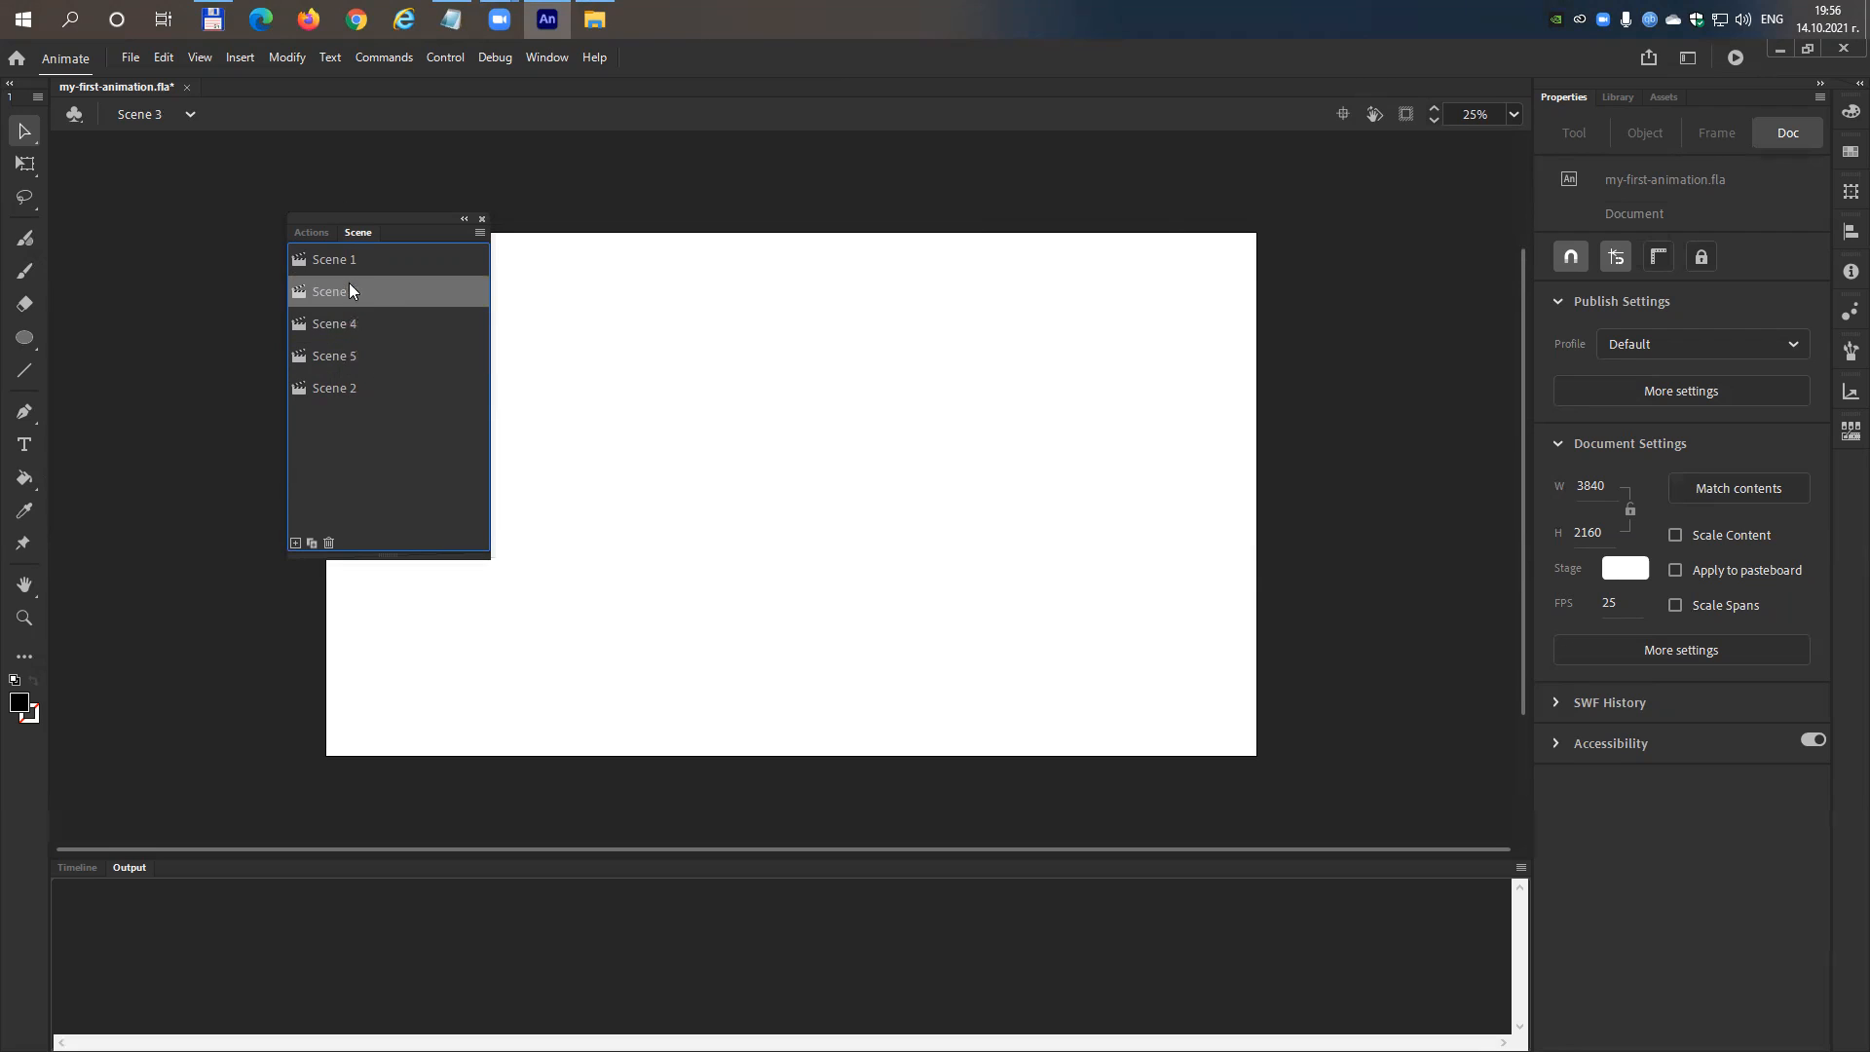
left_click_drag(340, 388, 376, 281)
left_click(332, 390)
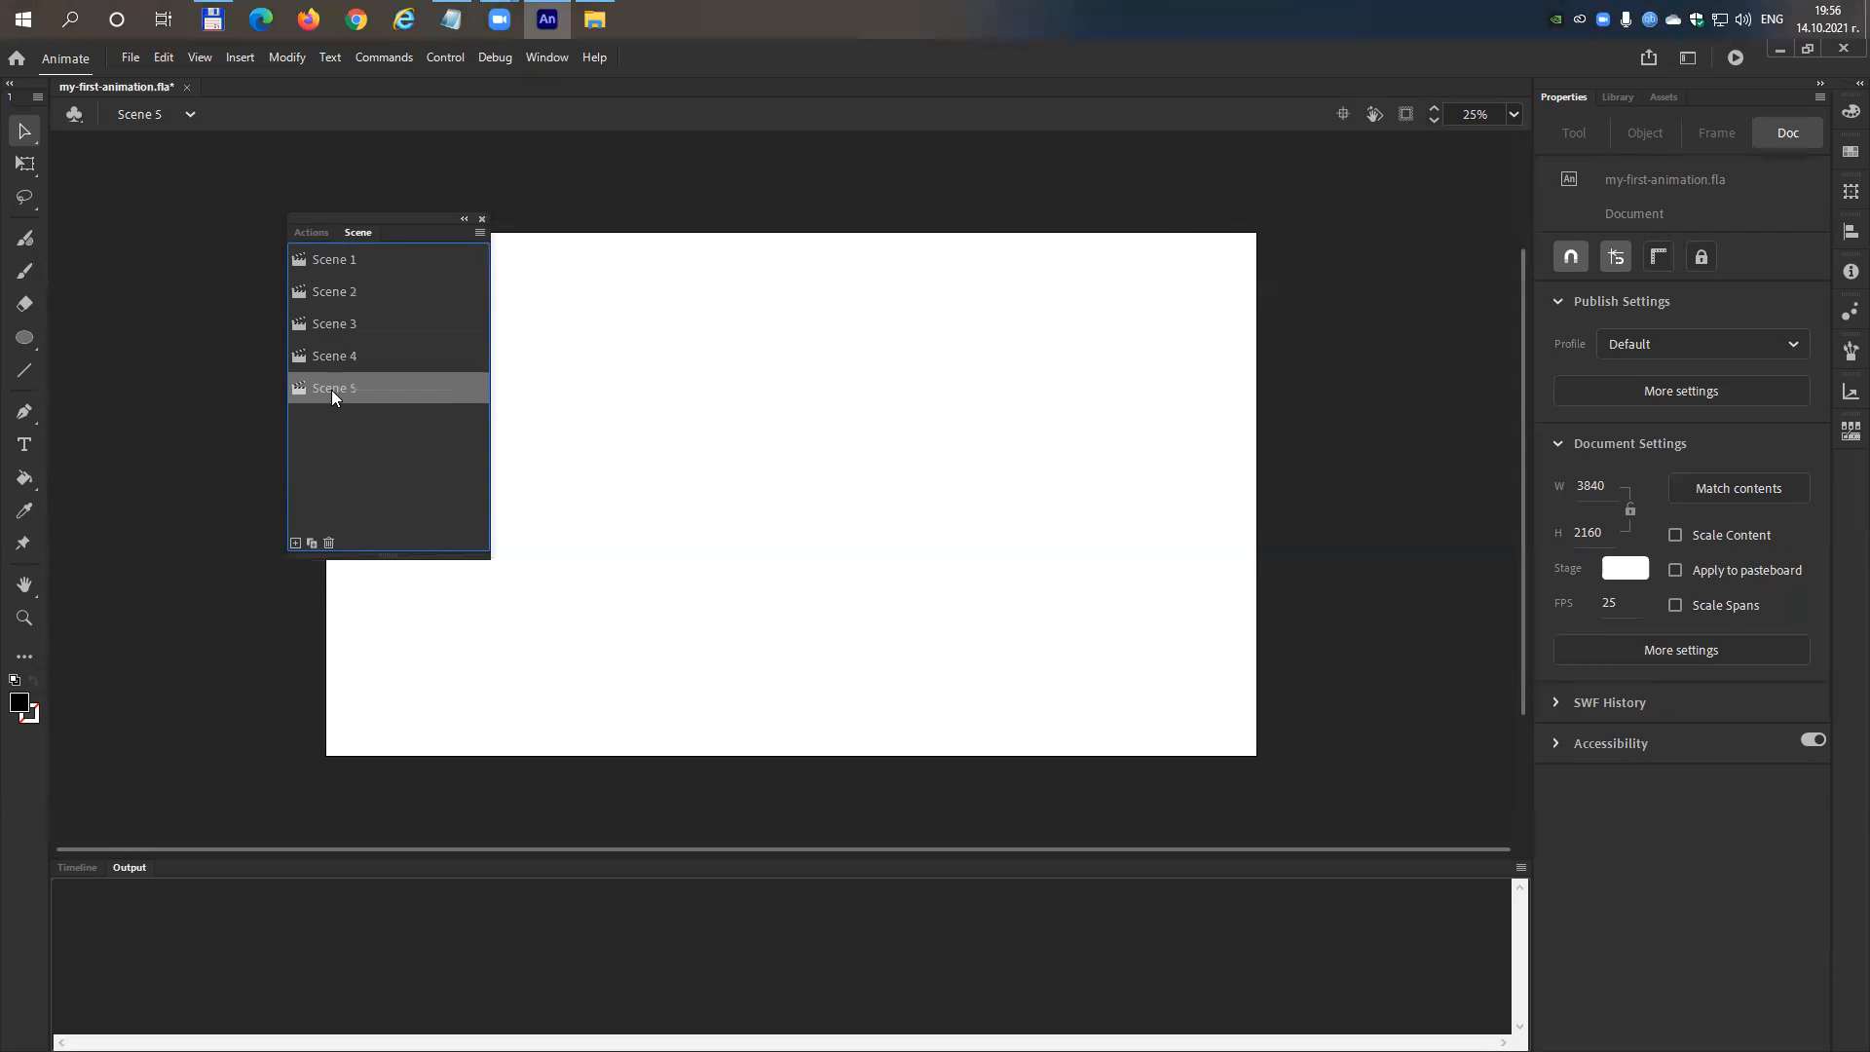
Rename Scene 1 to Language Select, and move the Scene panel farther onto the stage.
left_click(333, 267)
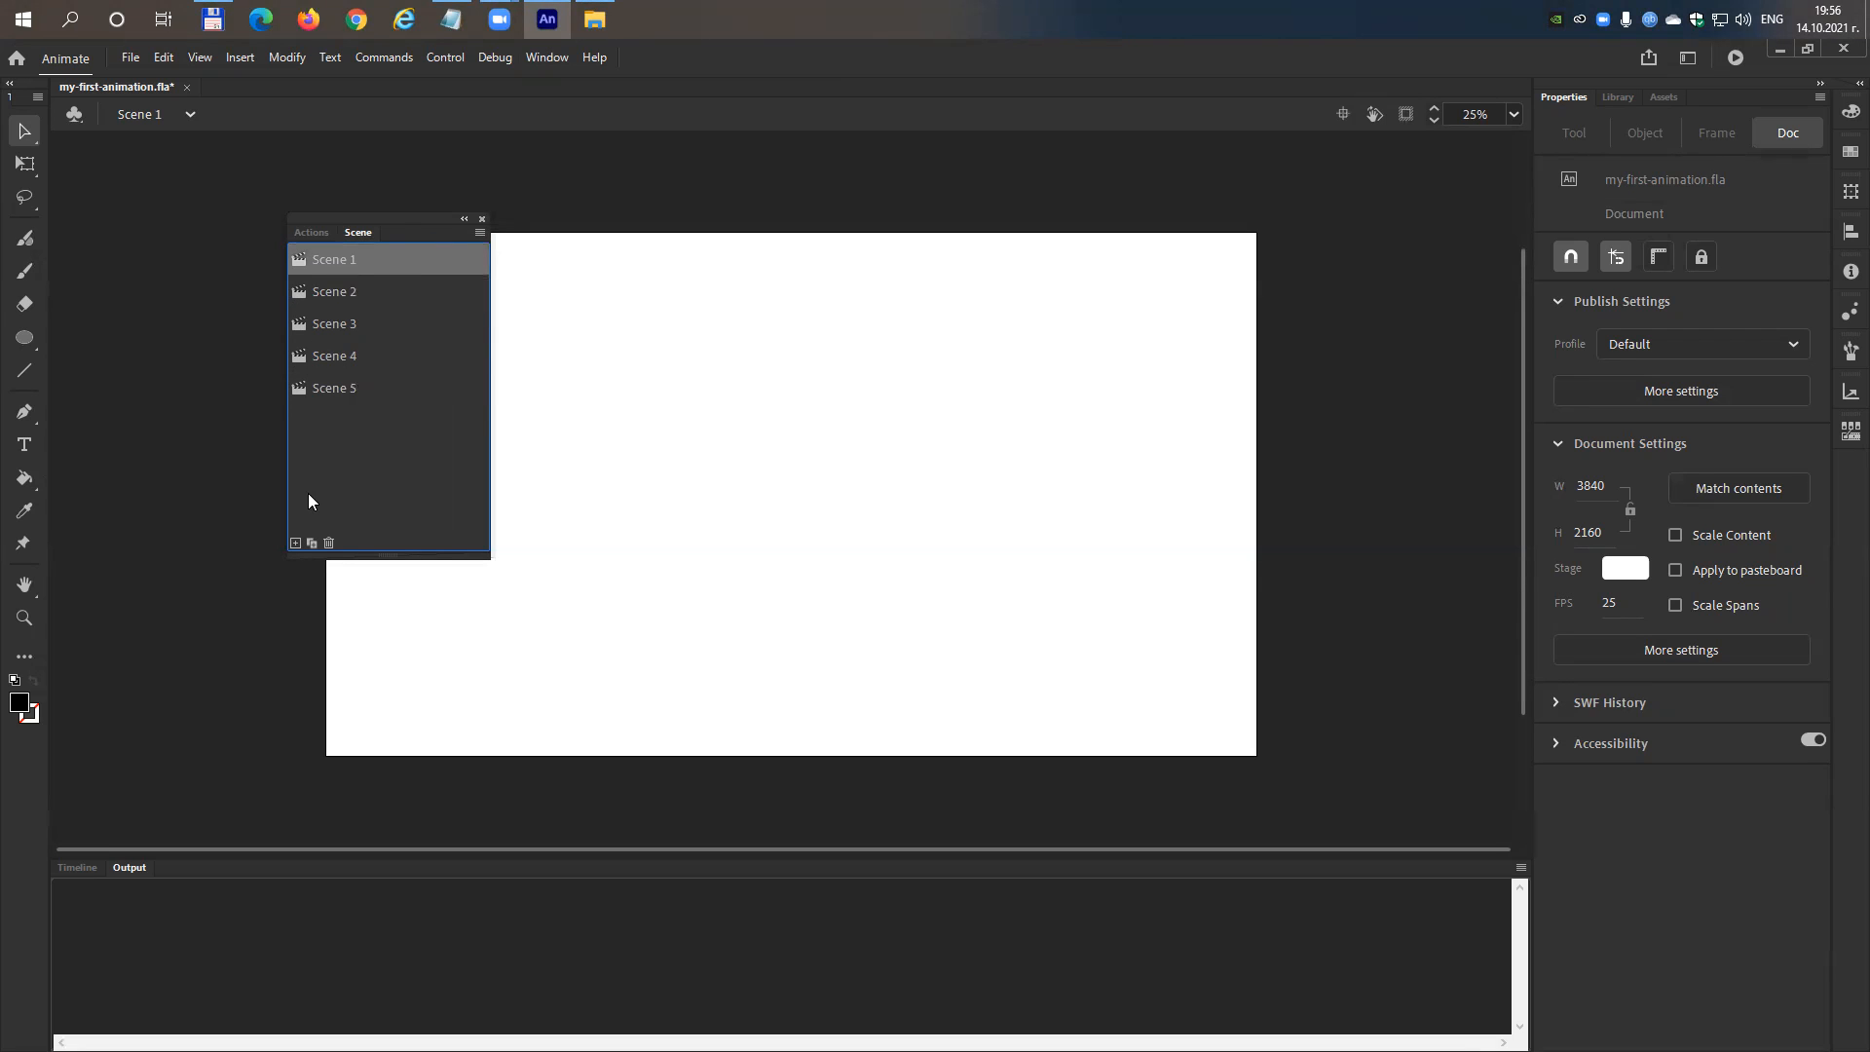
double_click(335, 261)
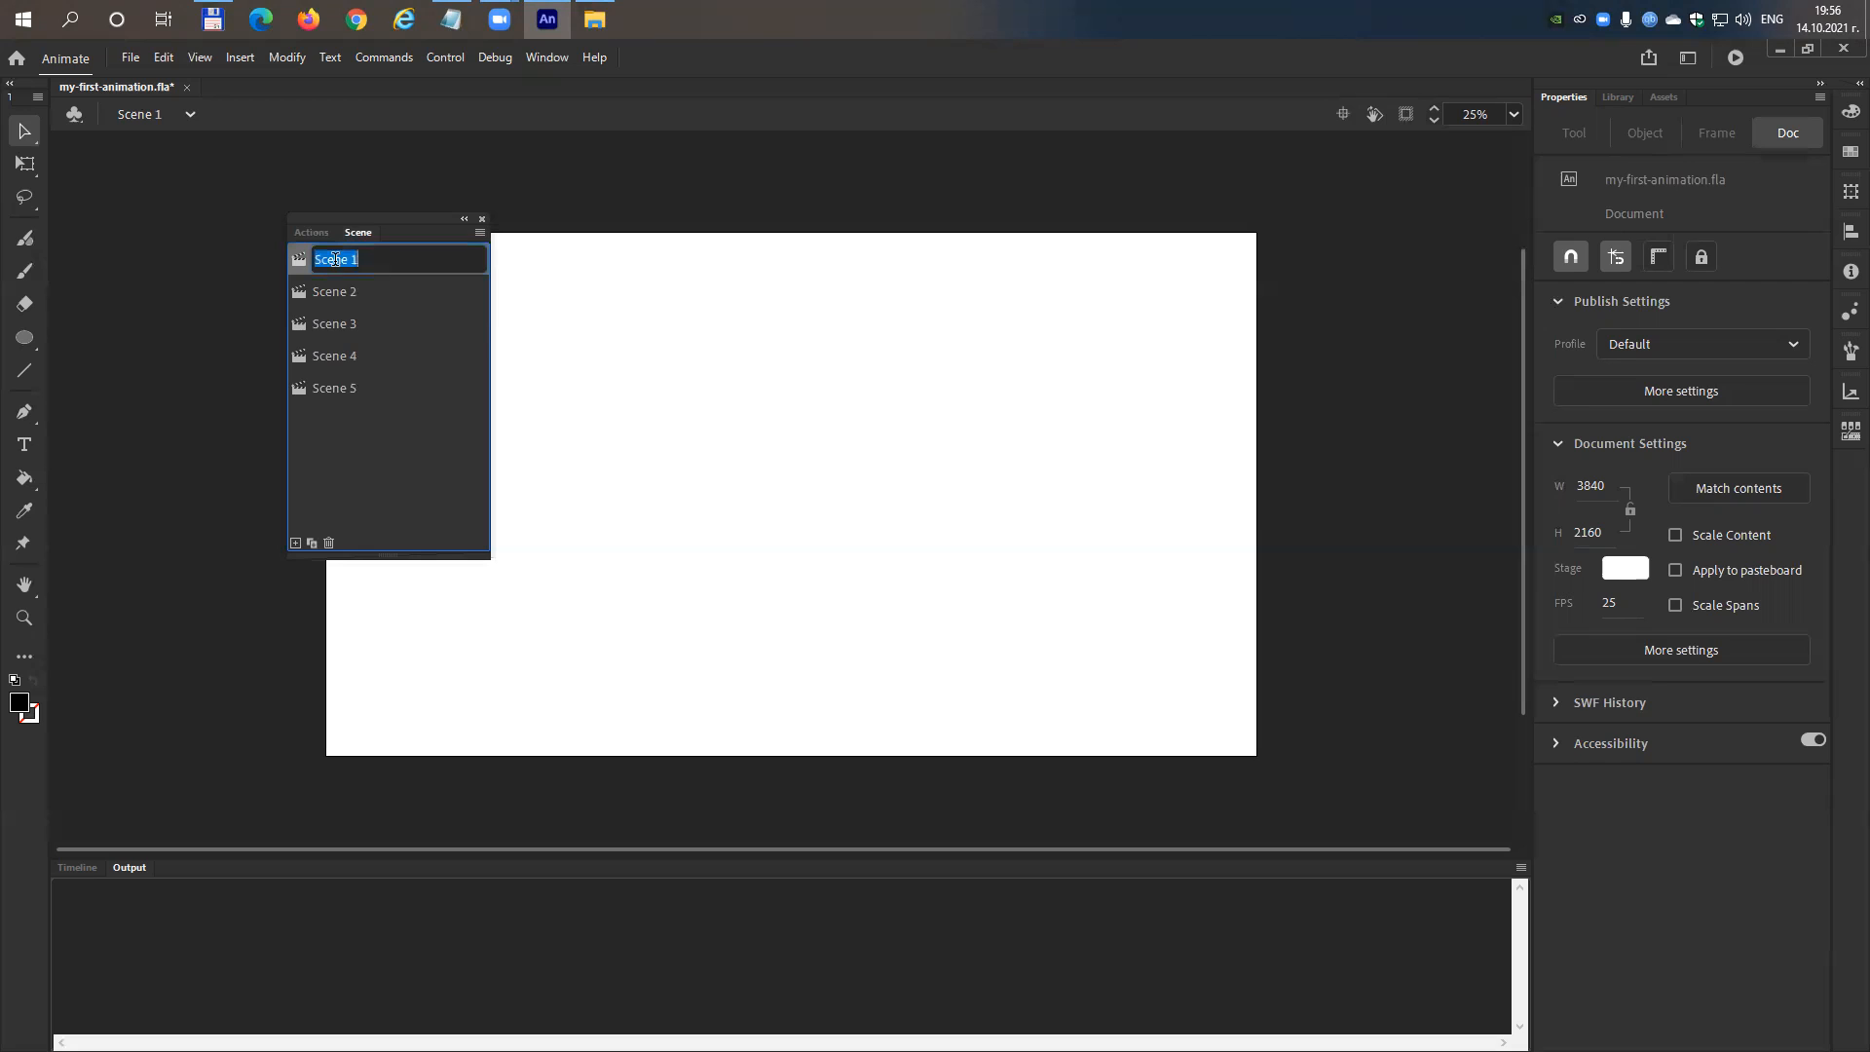
type("Language Select")
left_click(493, 667)
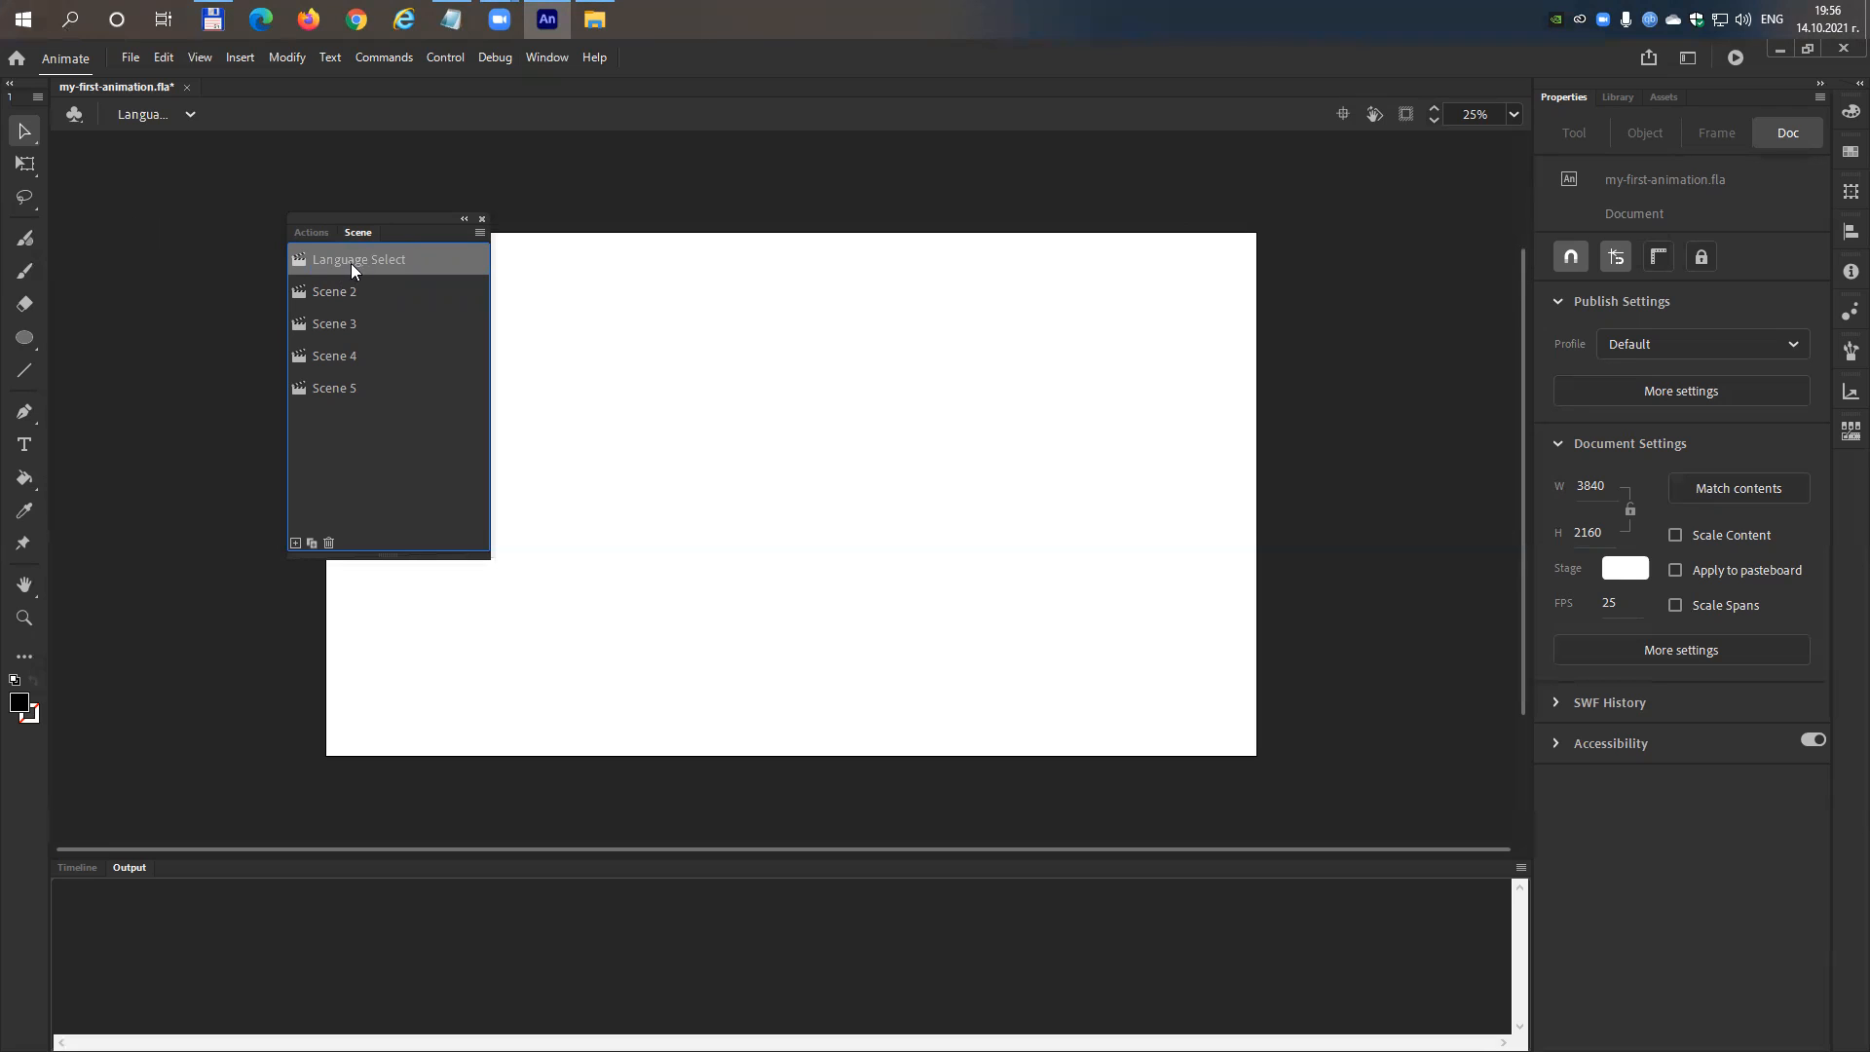
left_click_drag(388, 216, 599, 306)
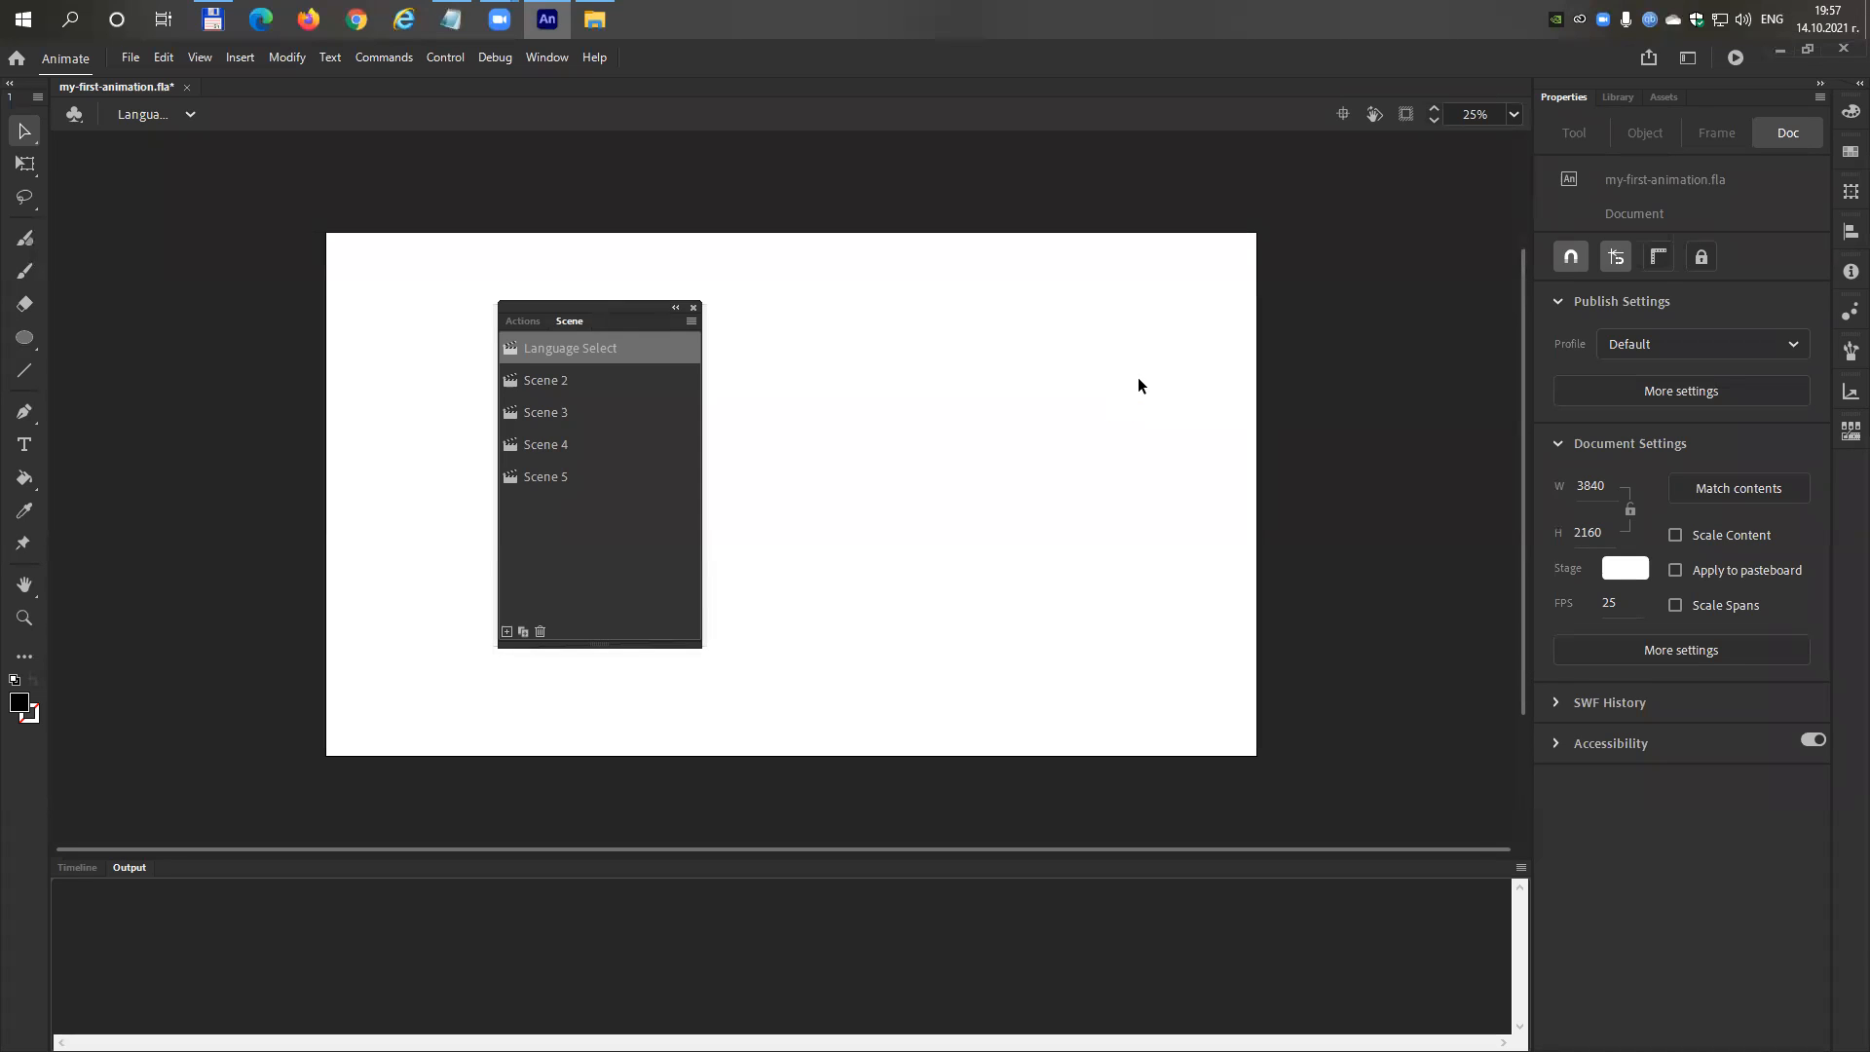
double_click(579, 349)
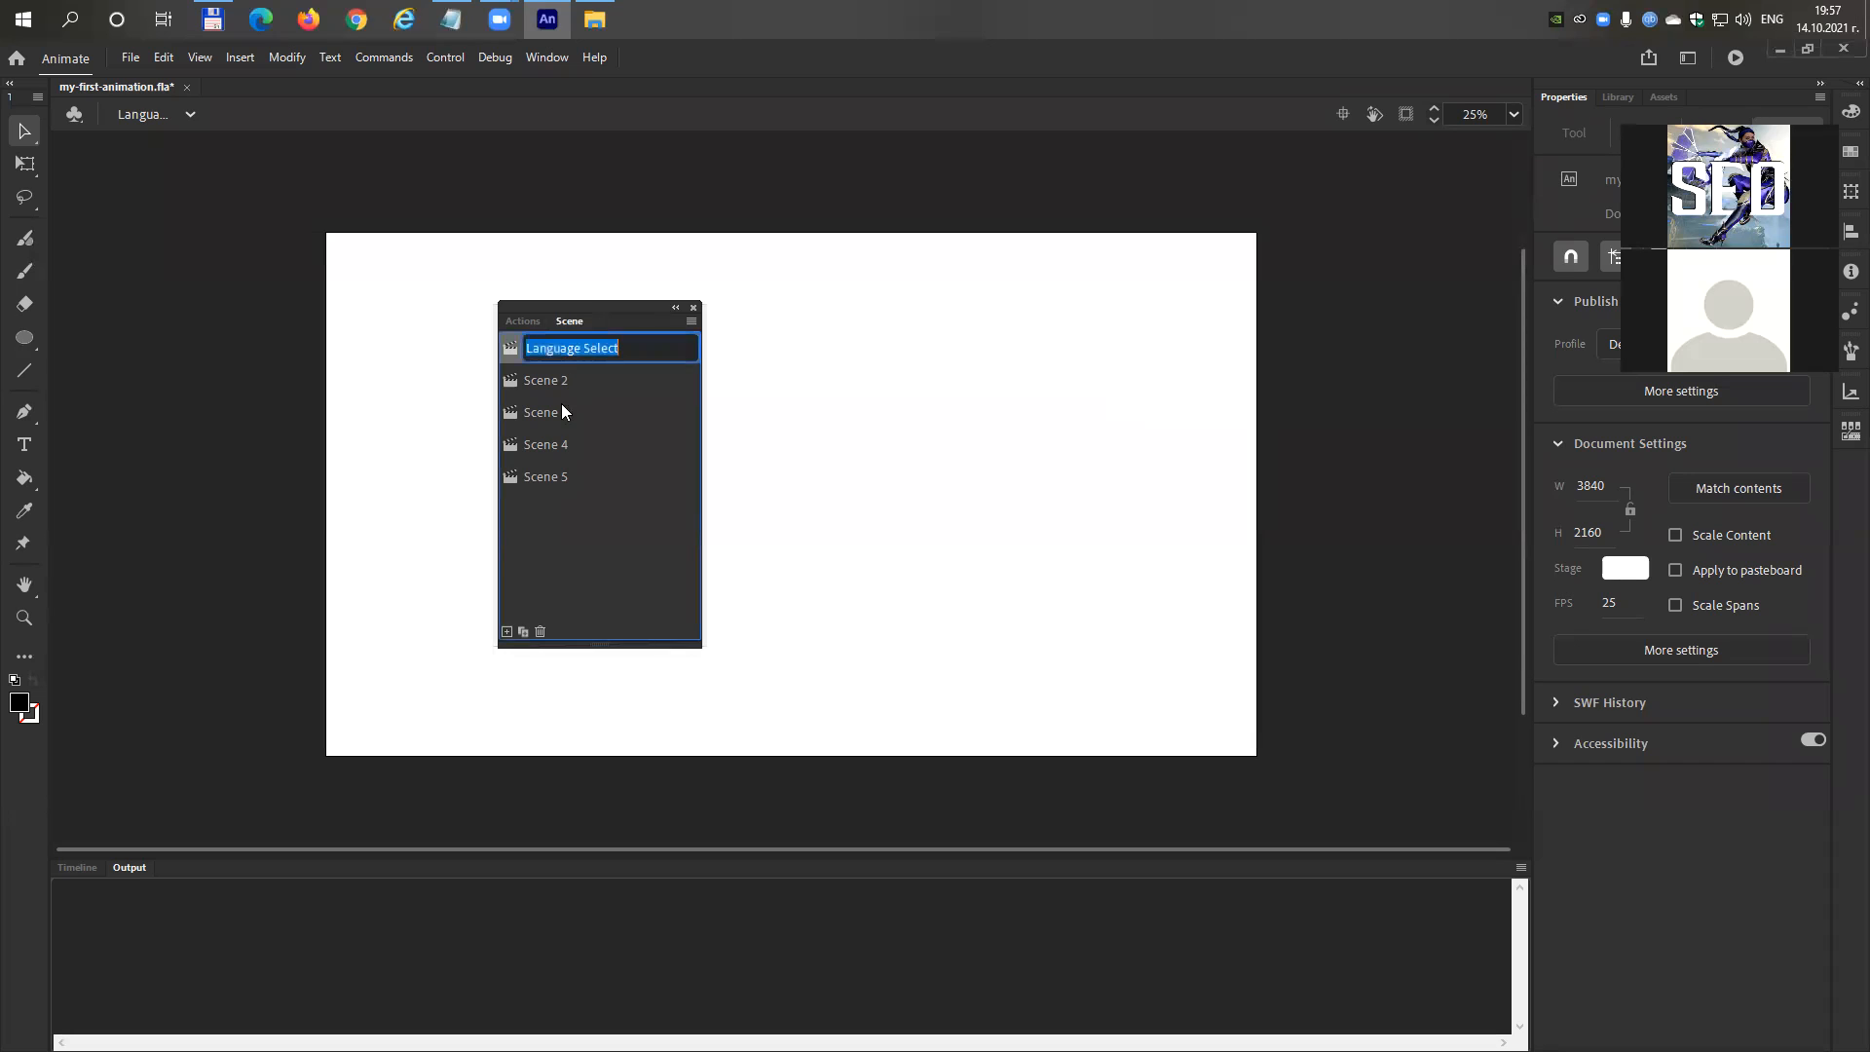
key("End")
key("Left")
key("Left")
key("Left")
key("Left")
key("ctrl+a")
left_click(648, 454)
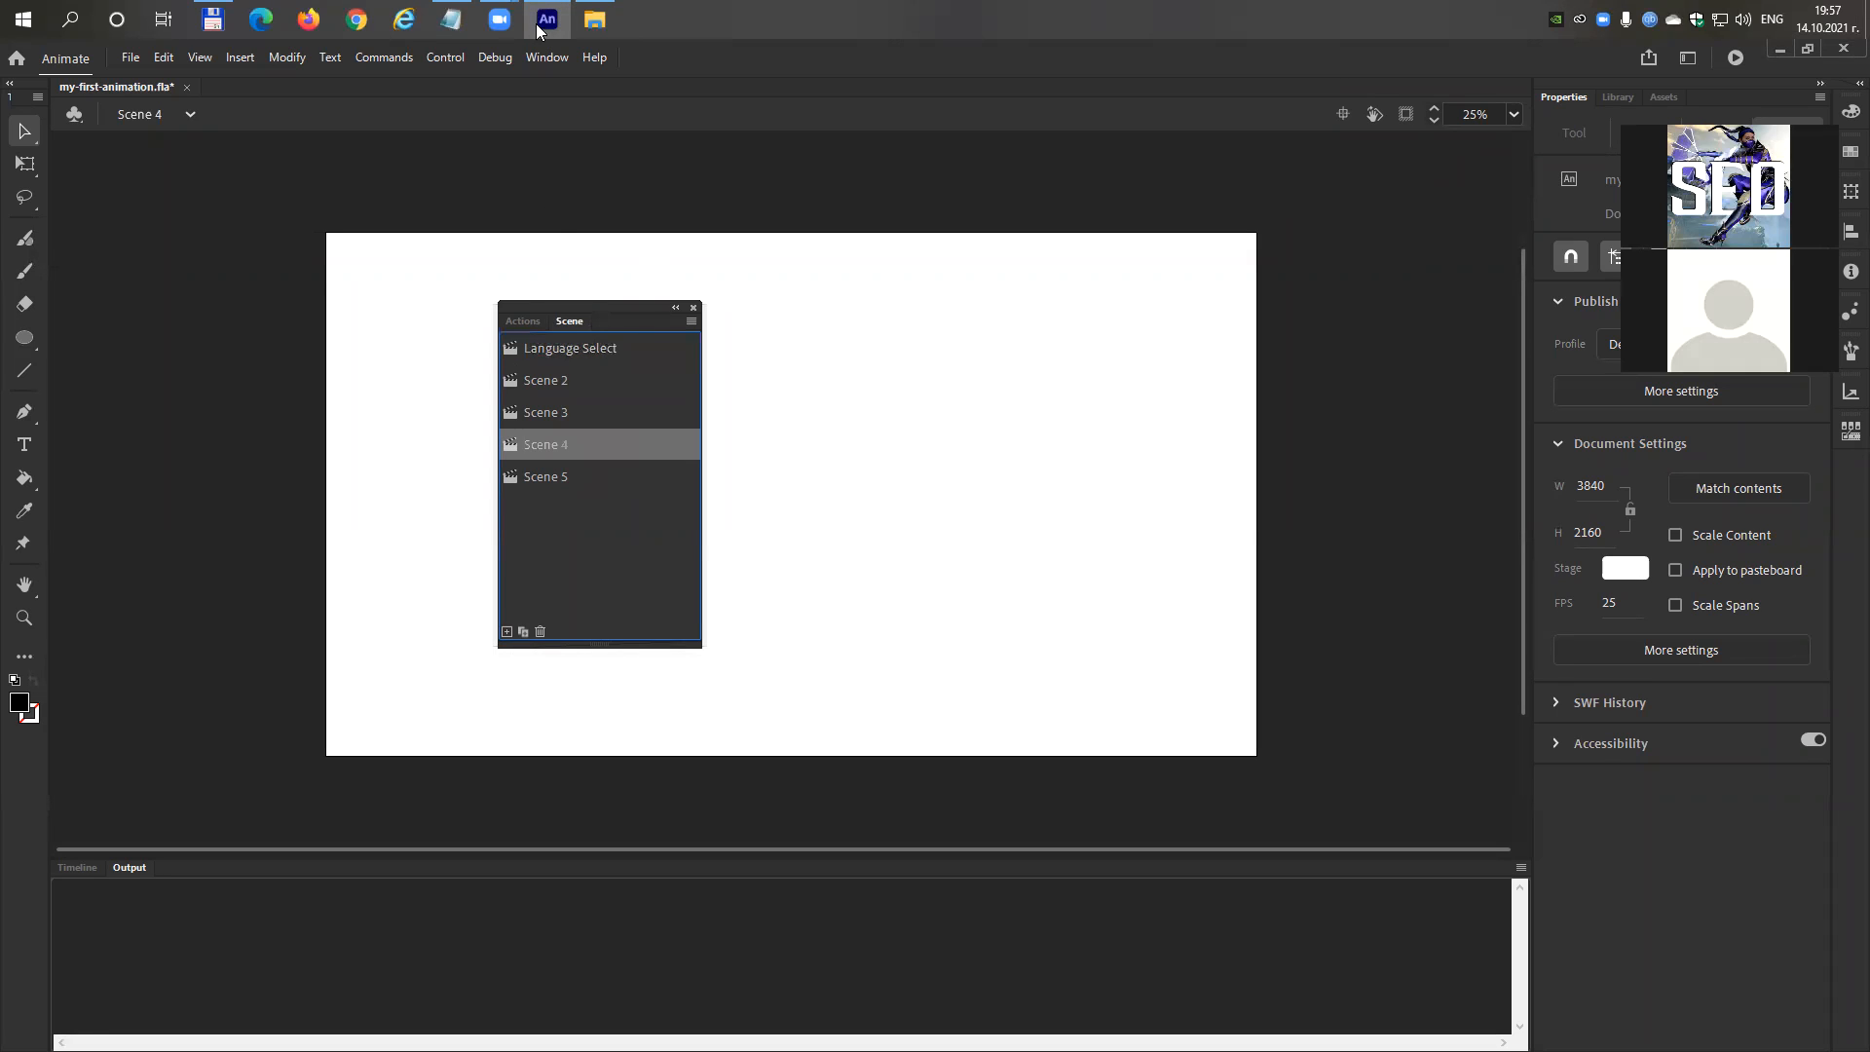
Switch through the scenes one after another, from Language Select to Scene 4.
left_click(556, 351)
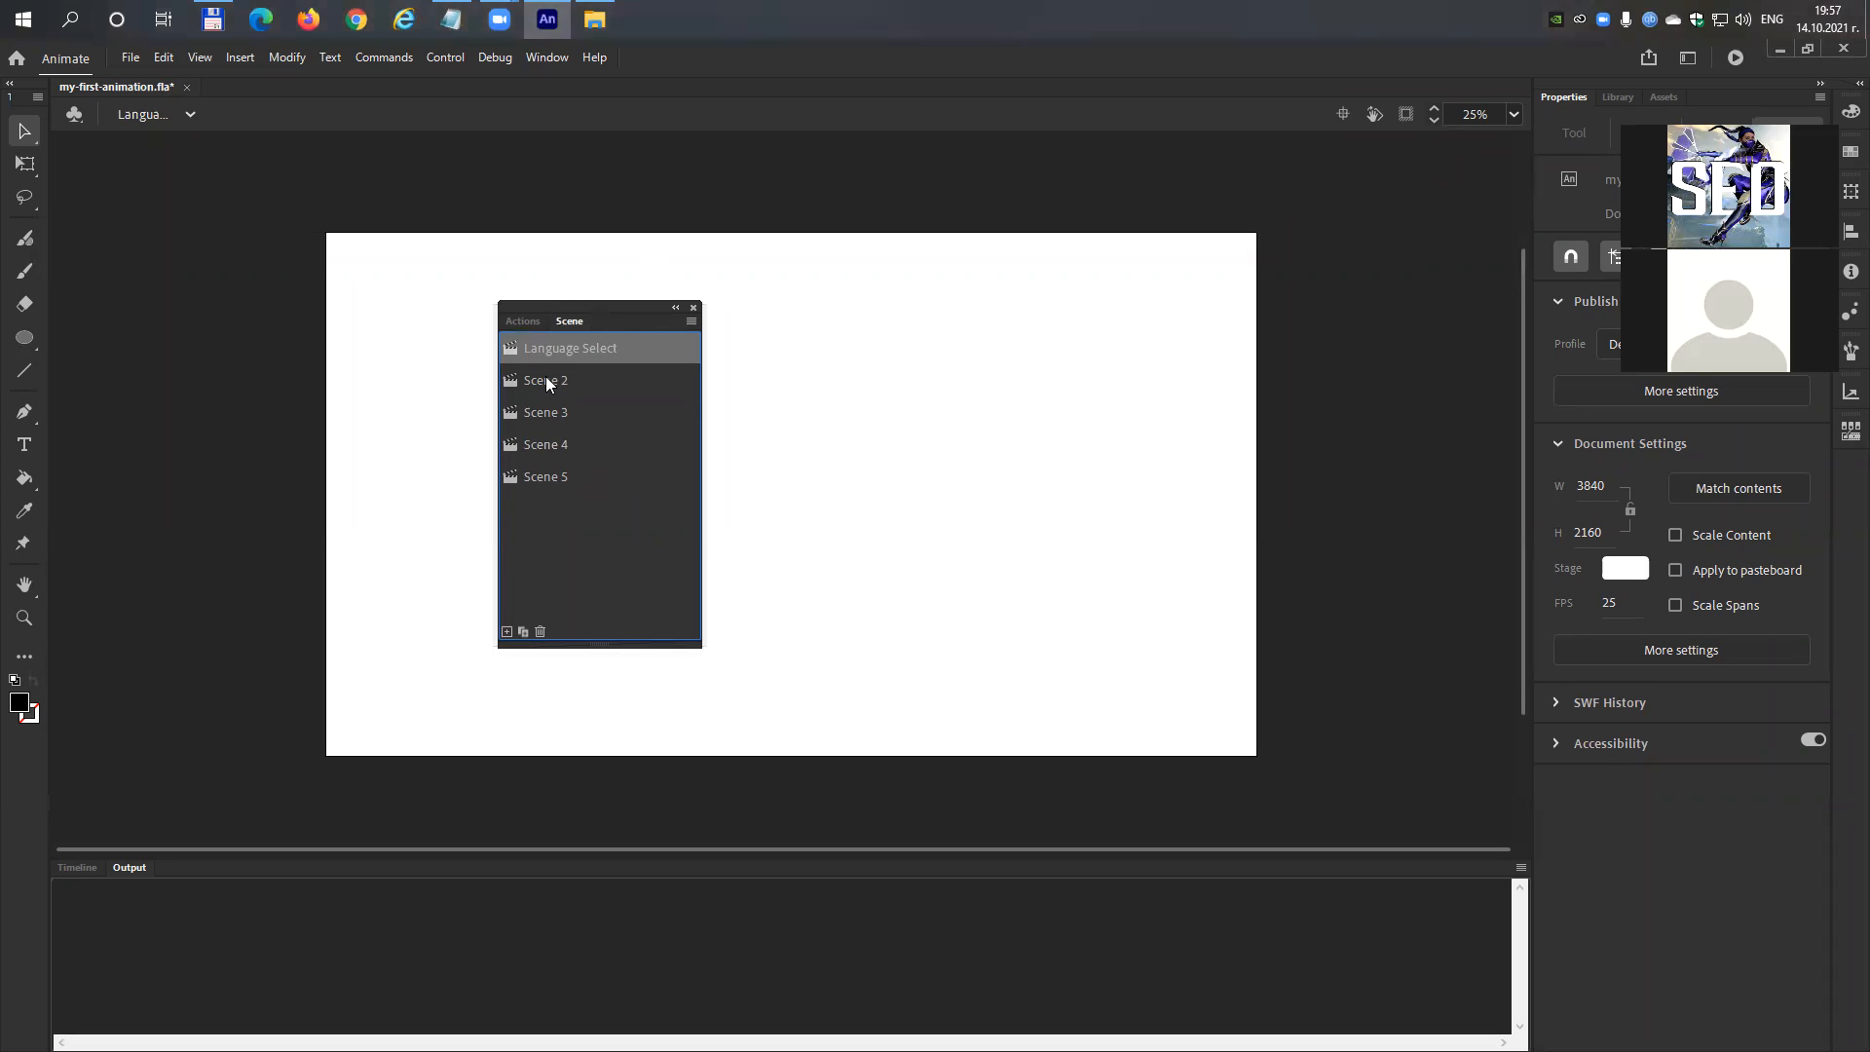
left_click(543, 380)
left_click(547, 399)
left_click(538, 438)
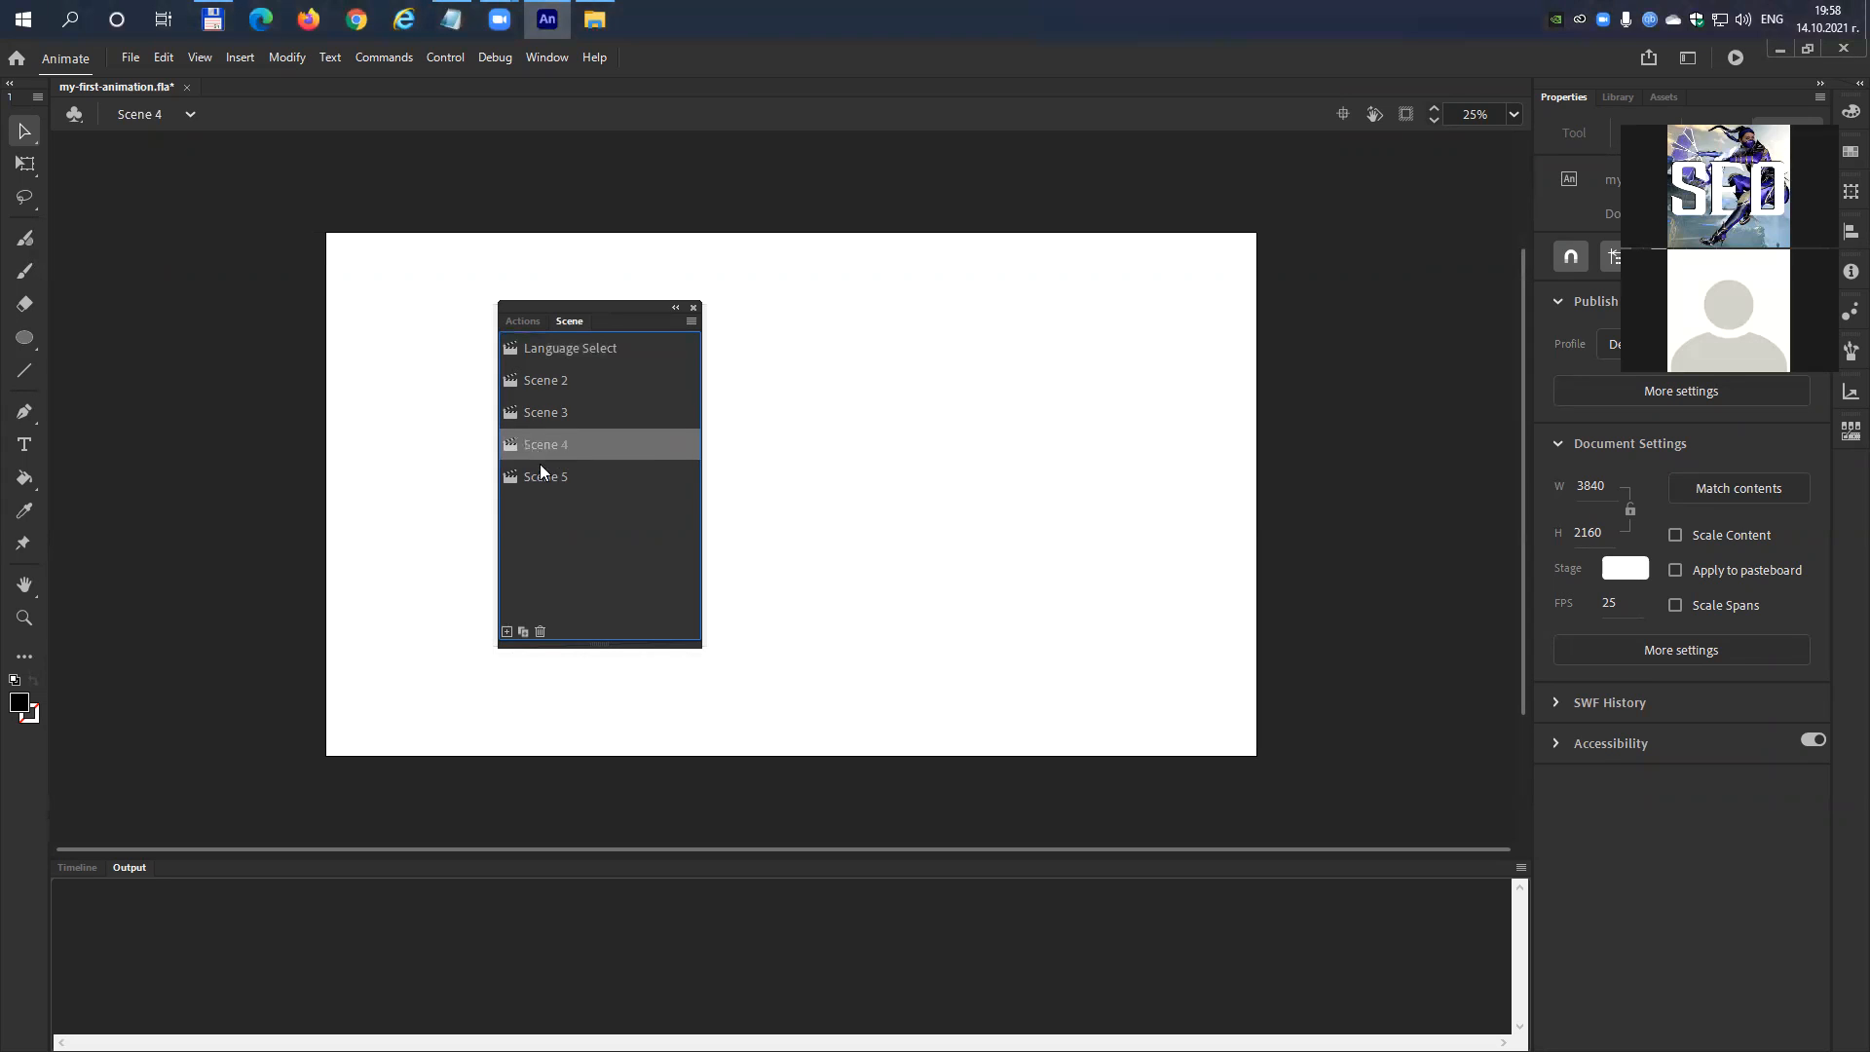
Remove the space from the Language Select scene's name so it reads LanguageSelect.
left_click(541, 475)
left_click(563, 347)
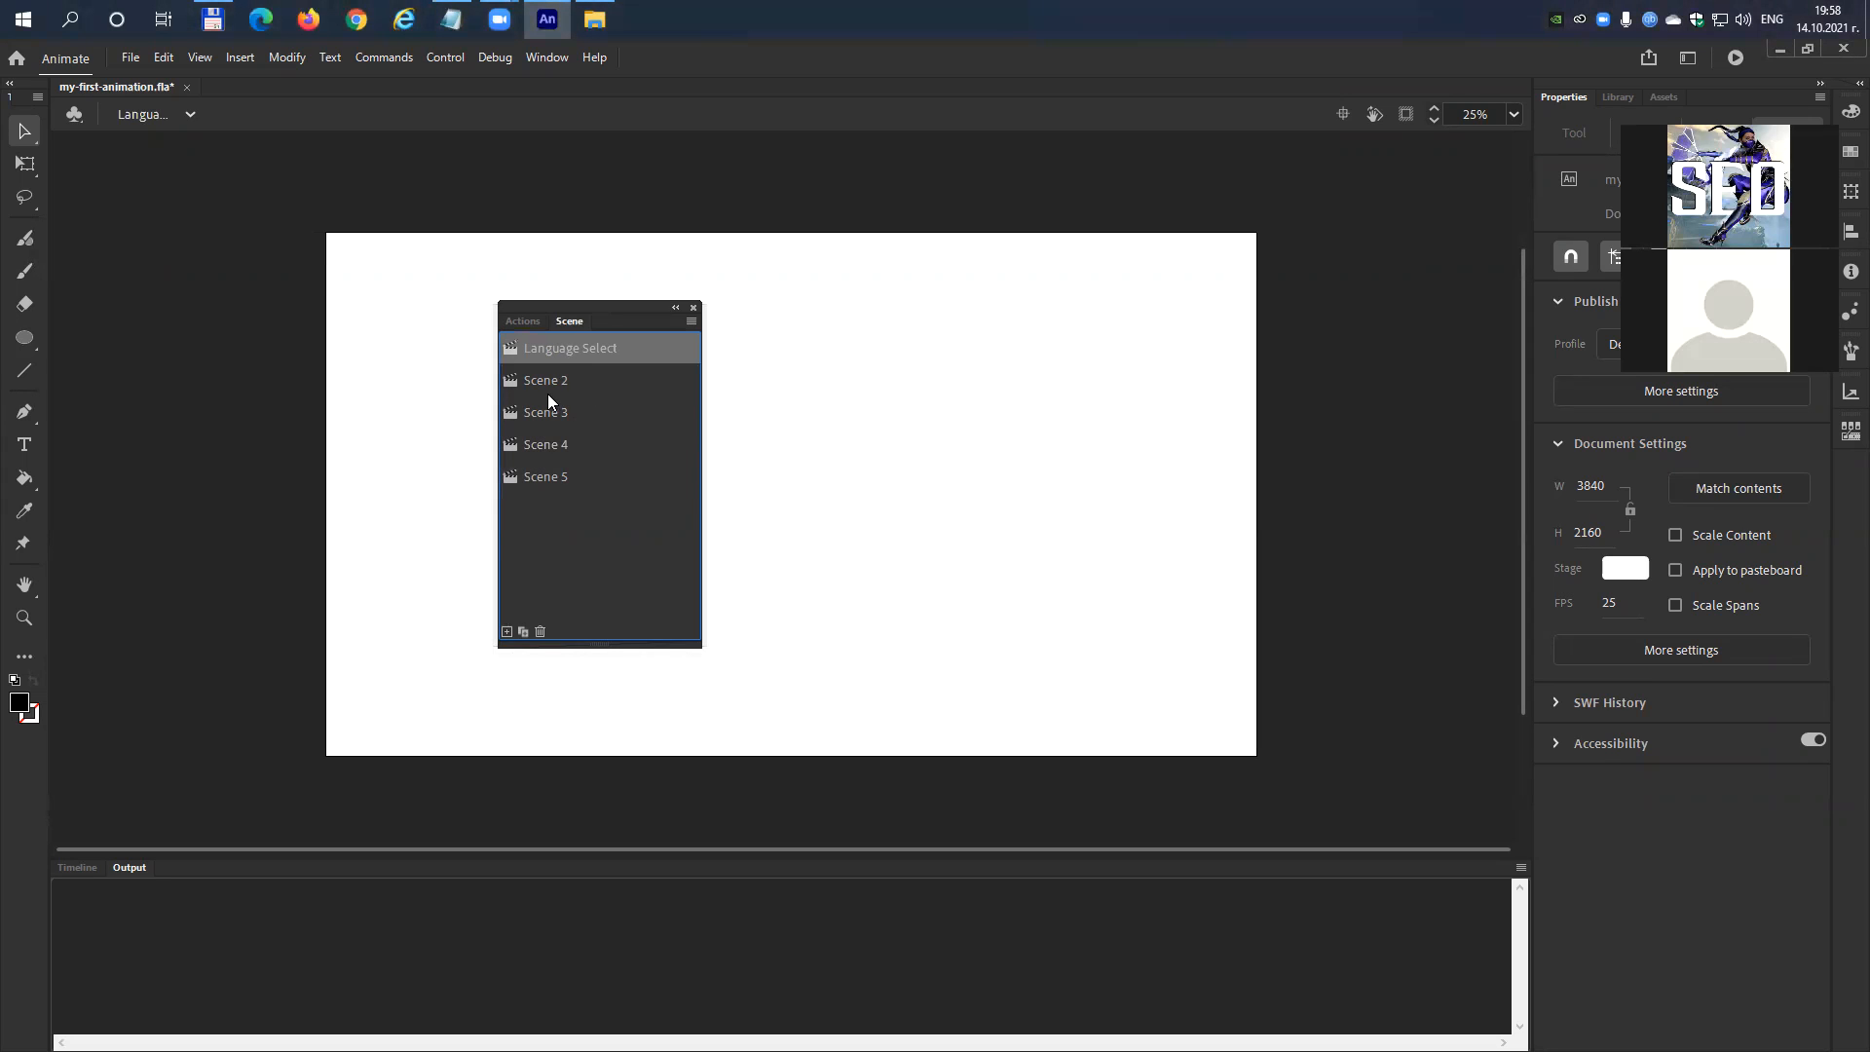
double_click(580, 346)
key("End")
key("Left")
key("Left")
key("Left")
key("Left")
key("Left")
key("Left")
key("Left")
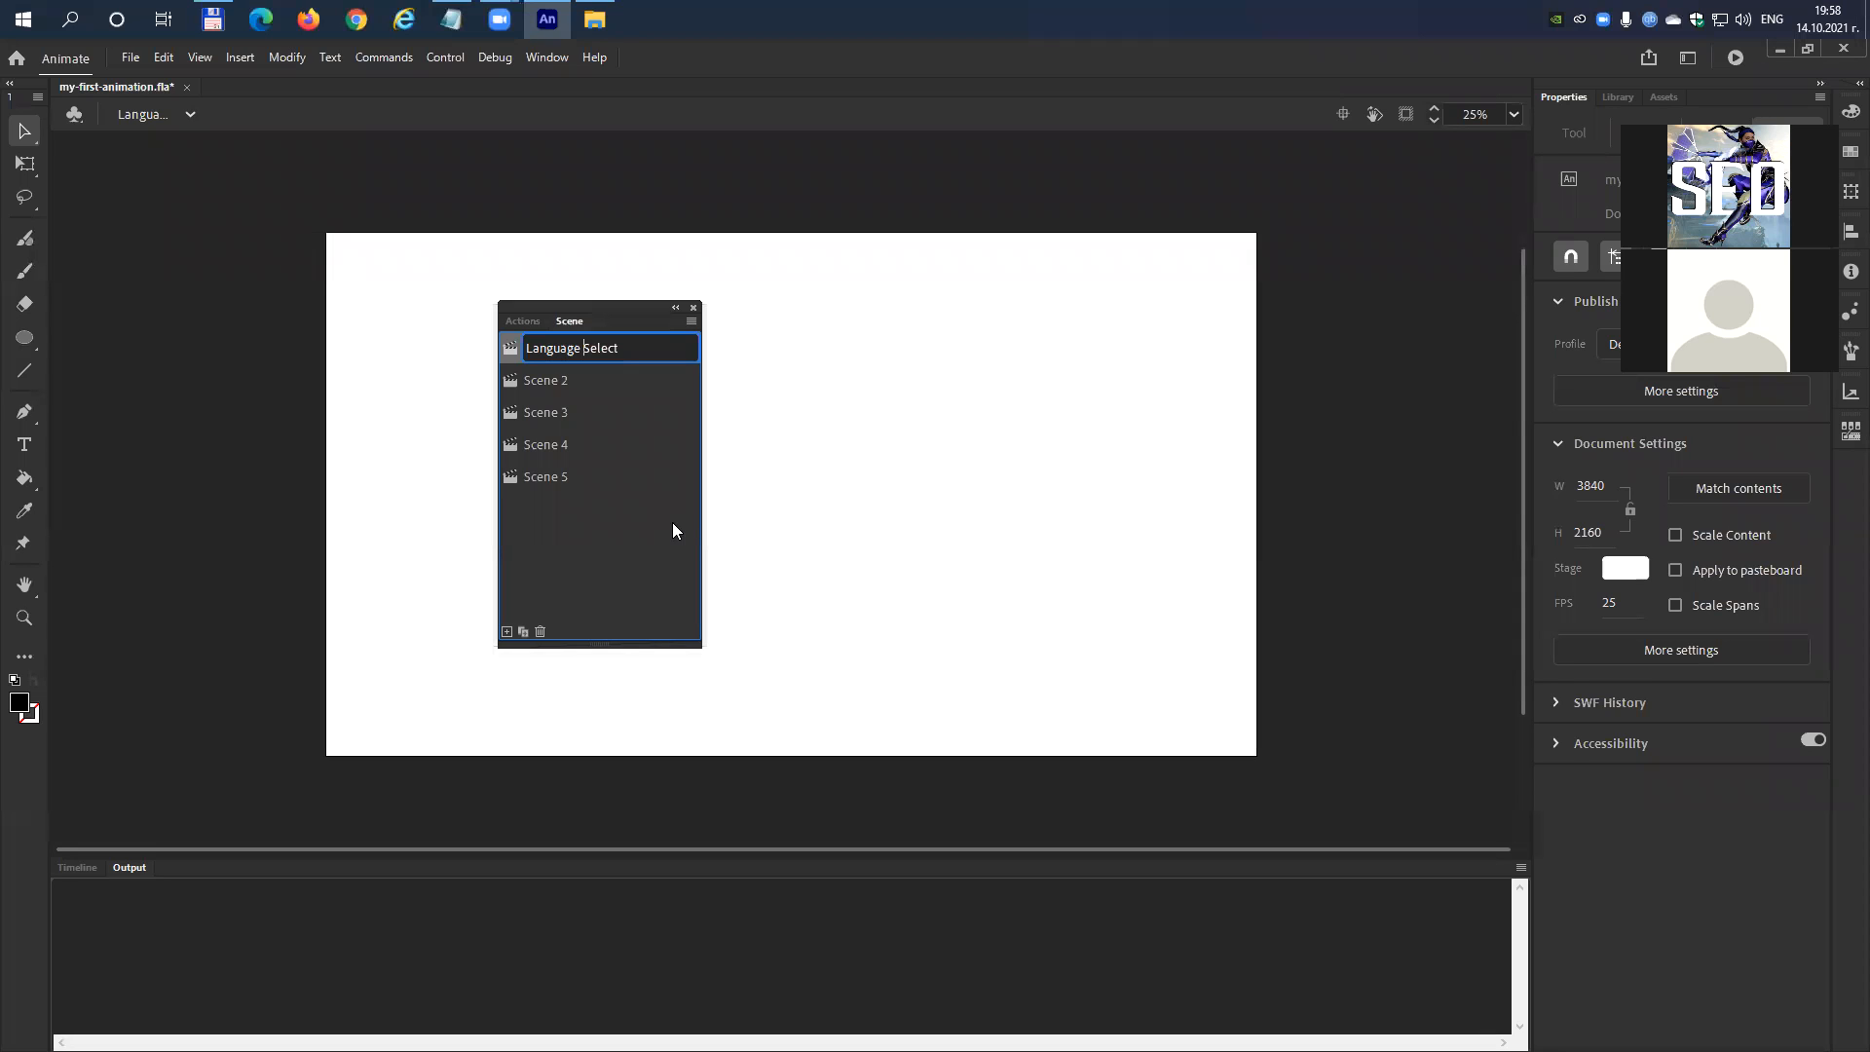
key("BackSpace")
key("shift+Right")
key("End")
key("Return")
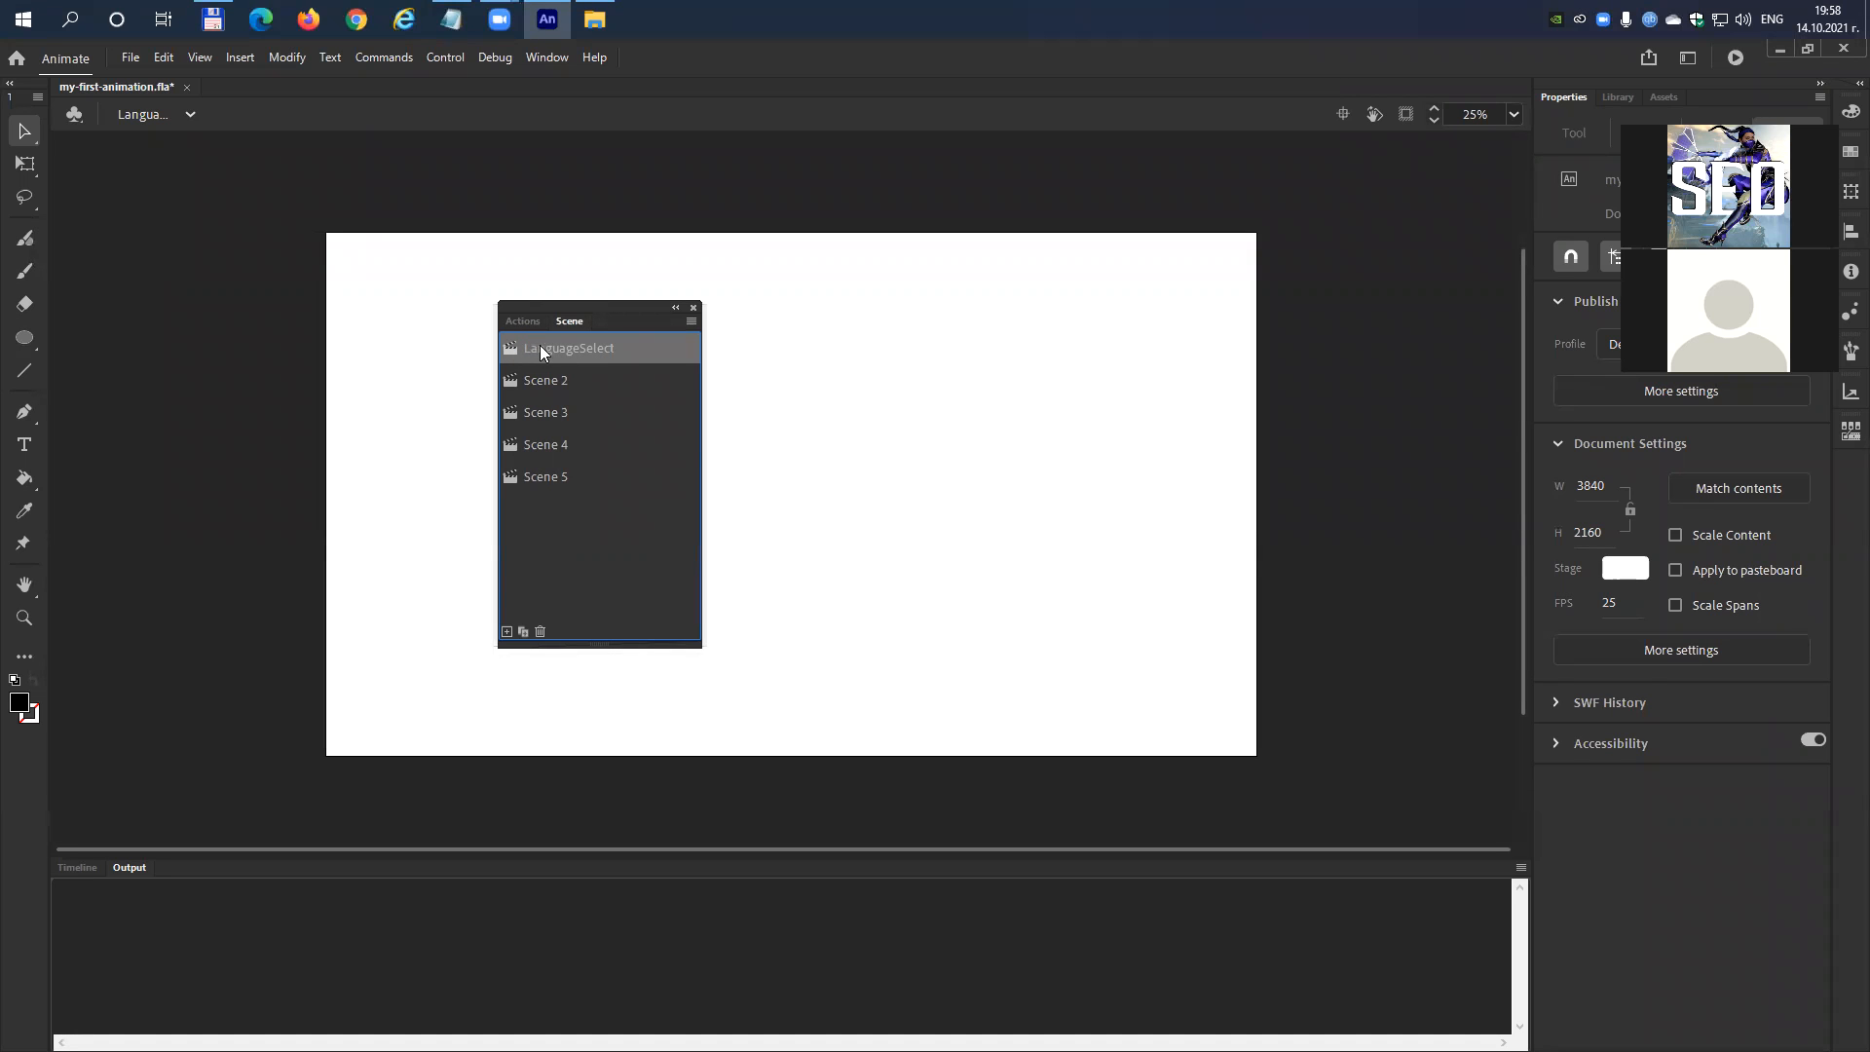
Rename Scene 2 to DificultySelect.
left_click(558, 383)
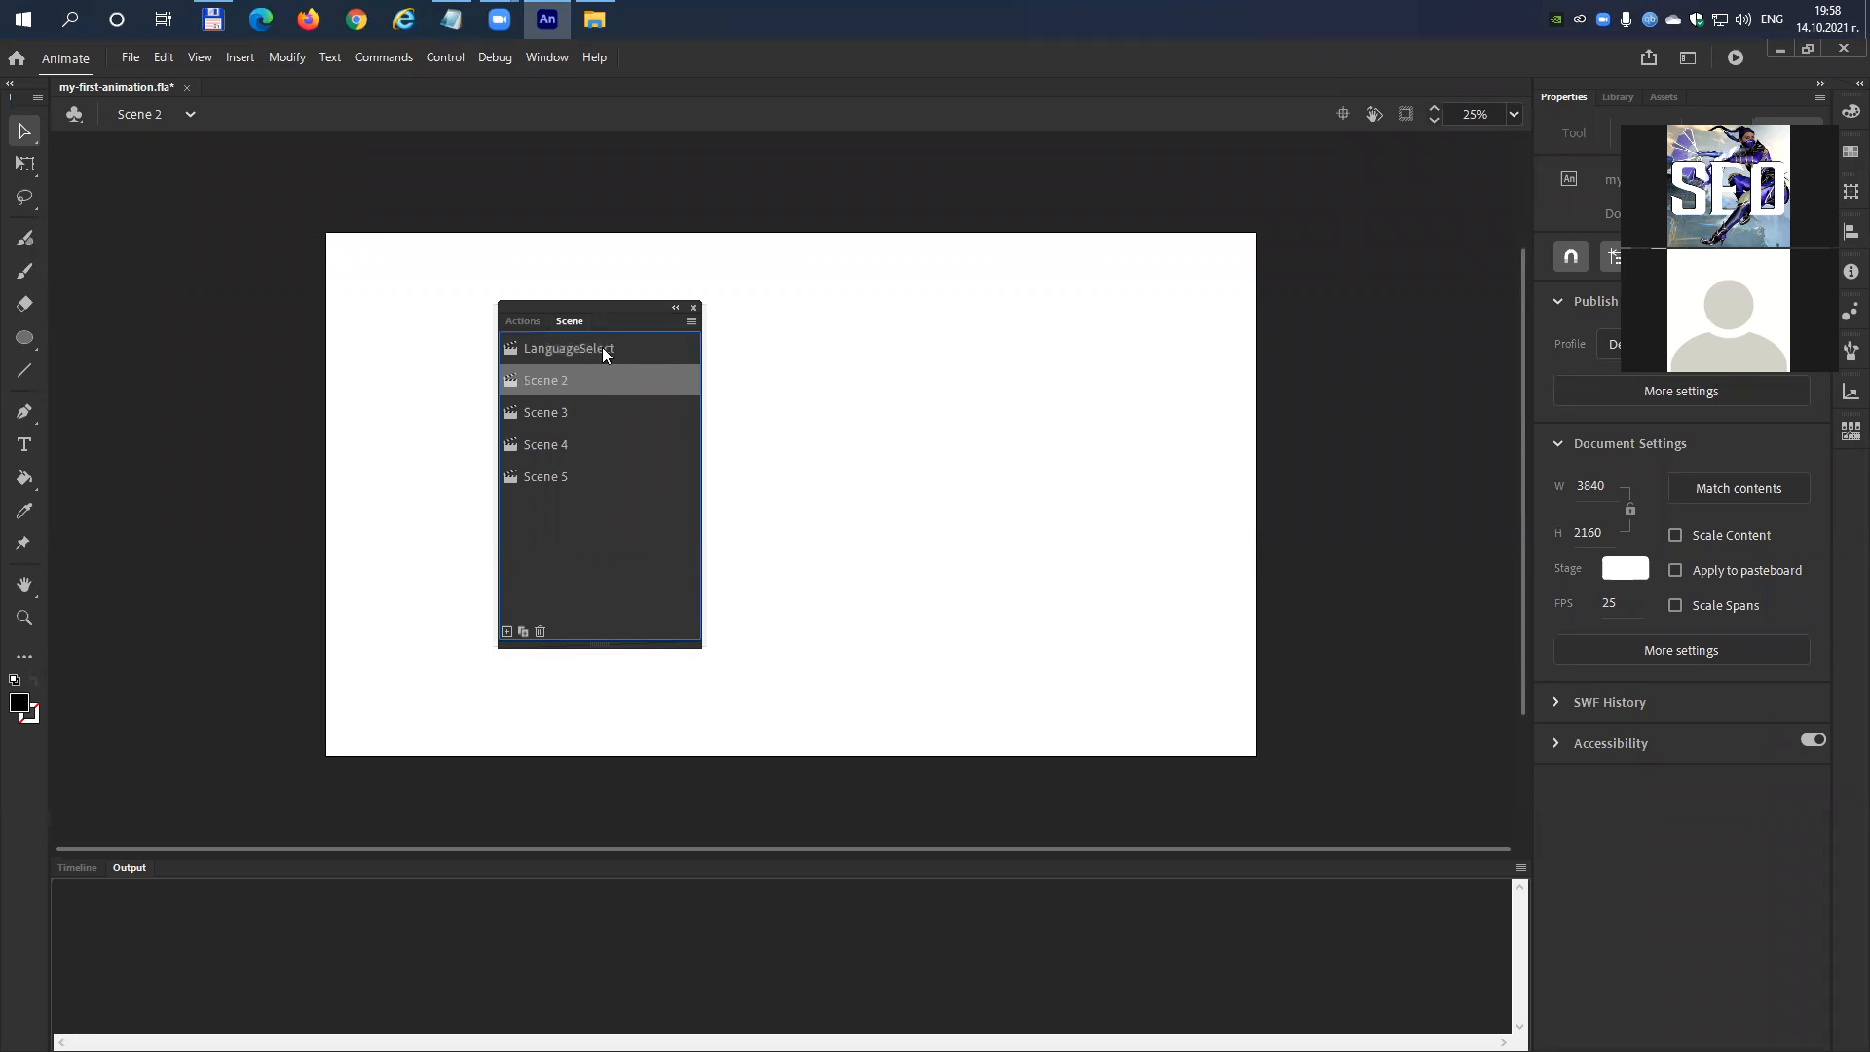
double_click(549, 383)
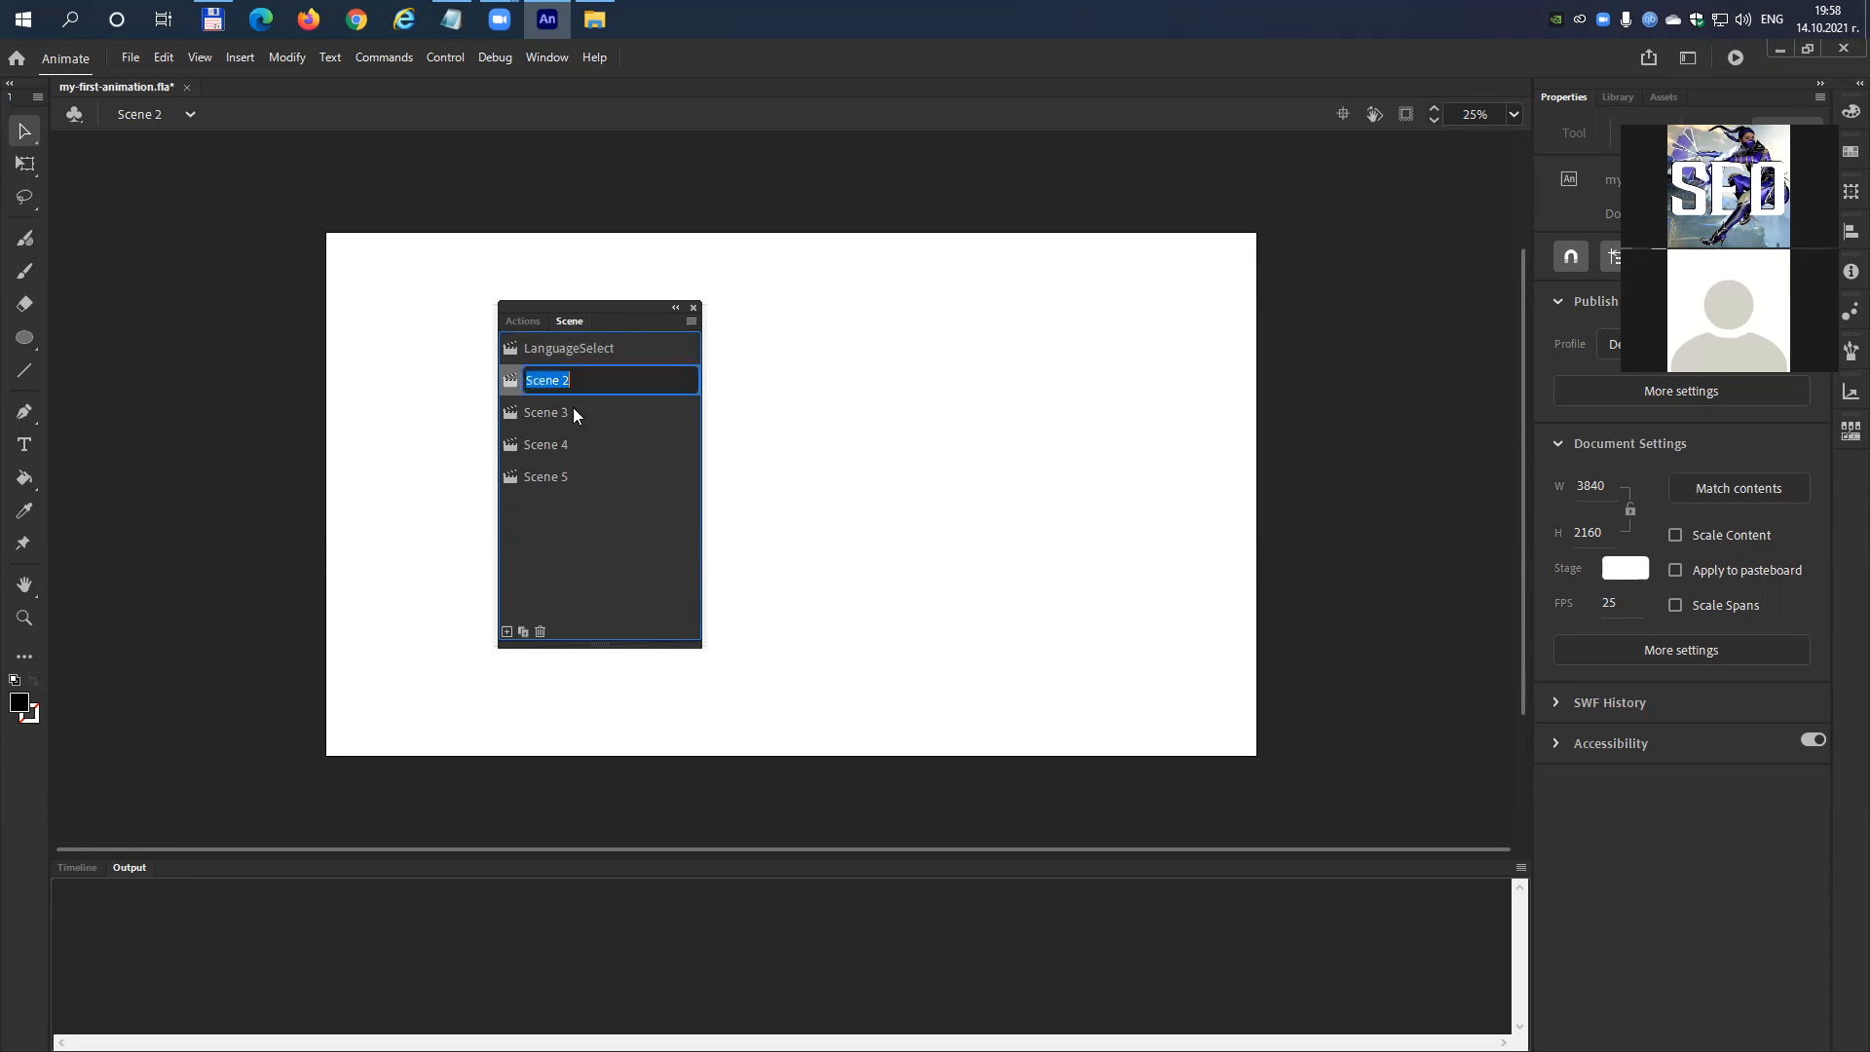
type("Dig")
type("icul")
type("tySelec")
type("t")
key("Return")
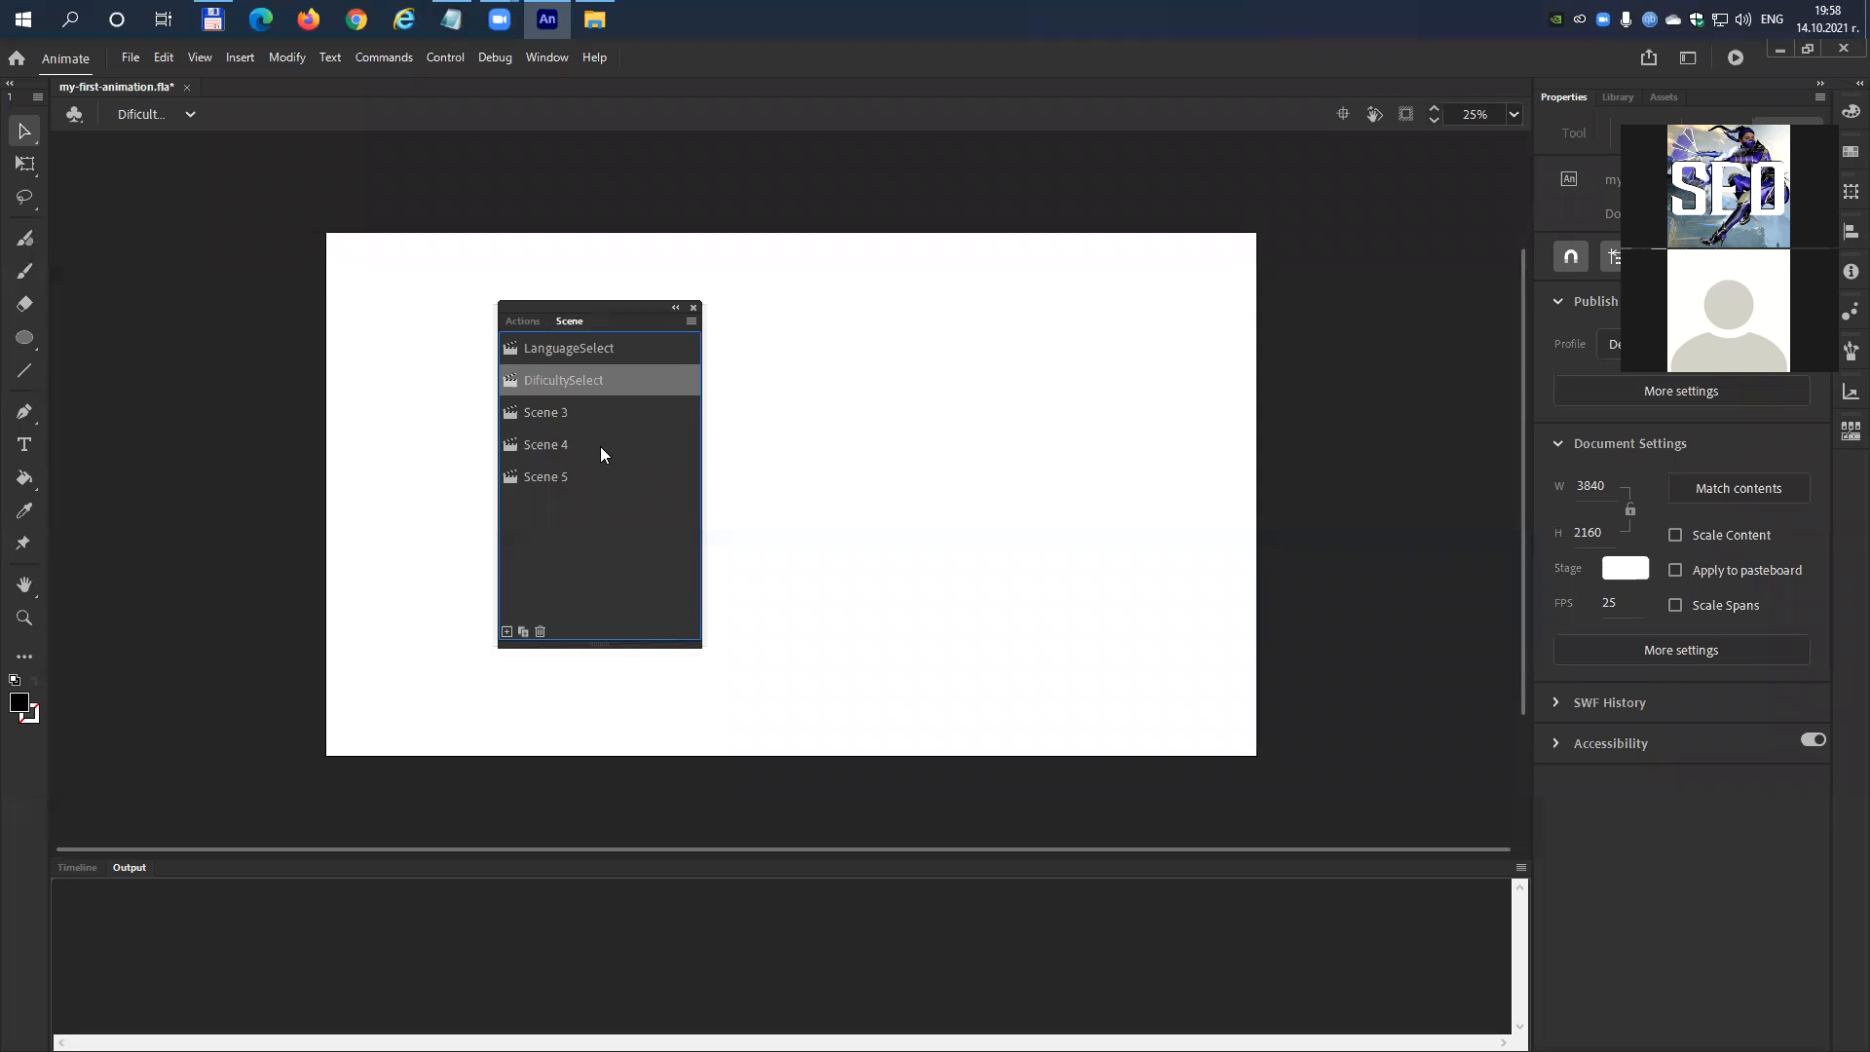
Rename Scene 3 to MainGame.
left_click(521, 407)
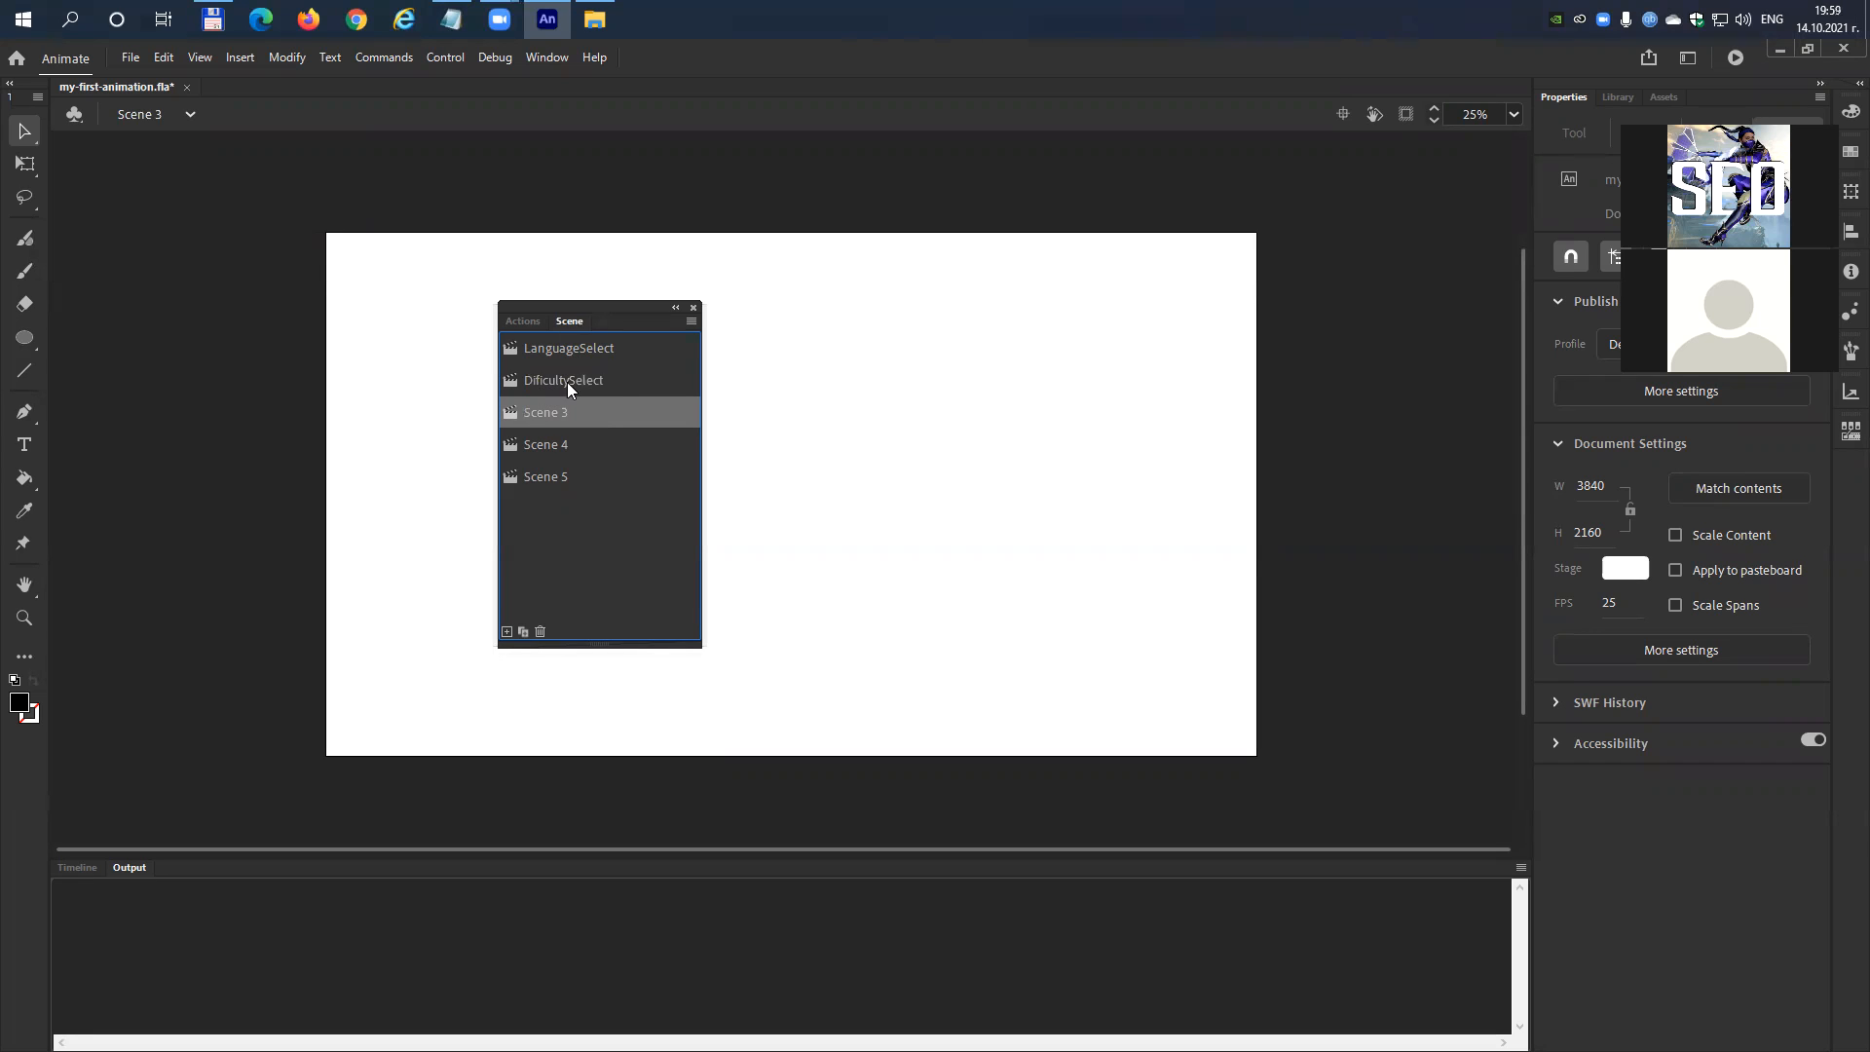
left_click(569, 377)
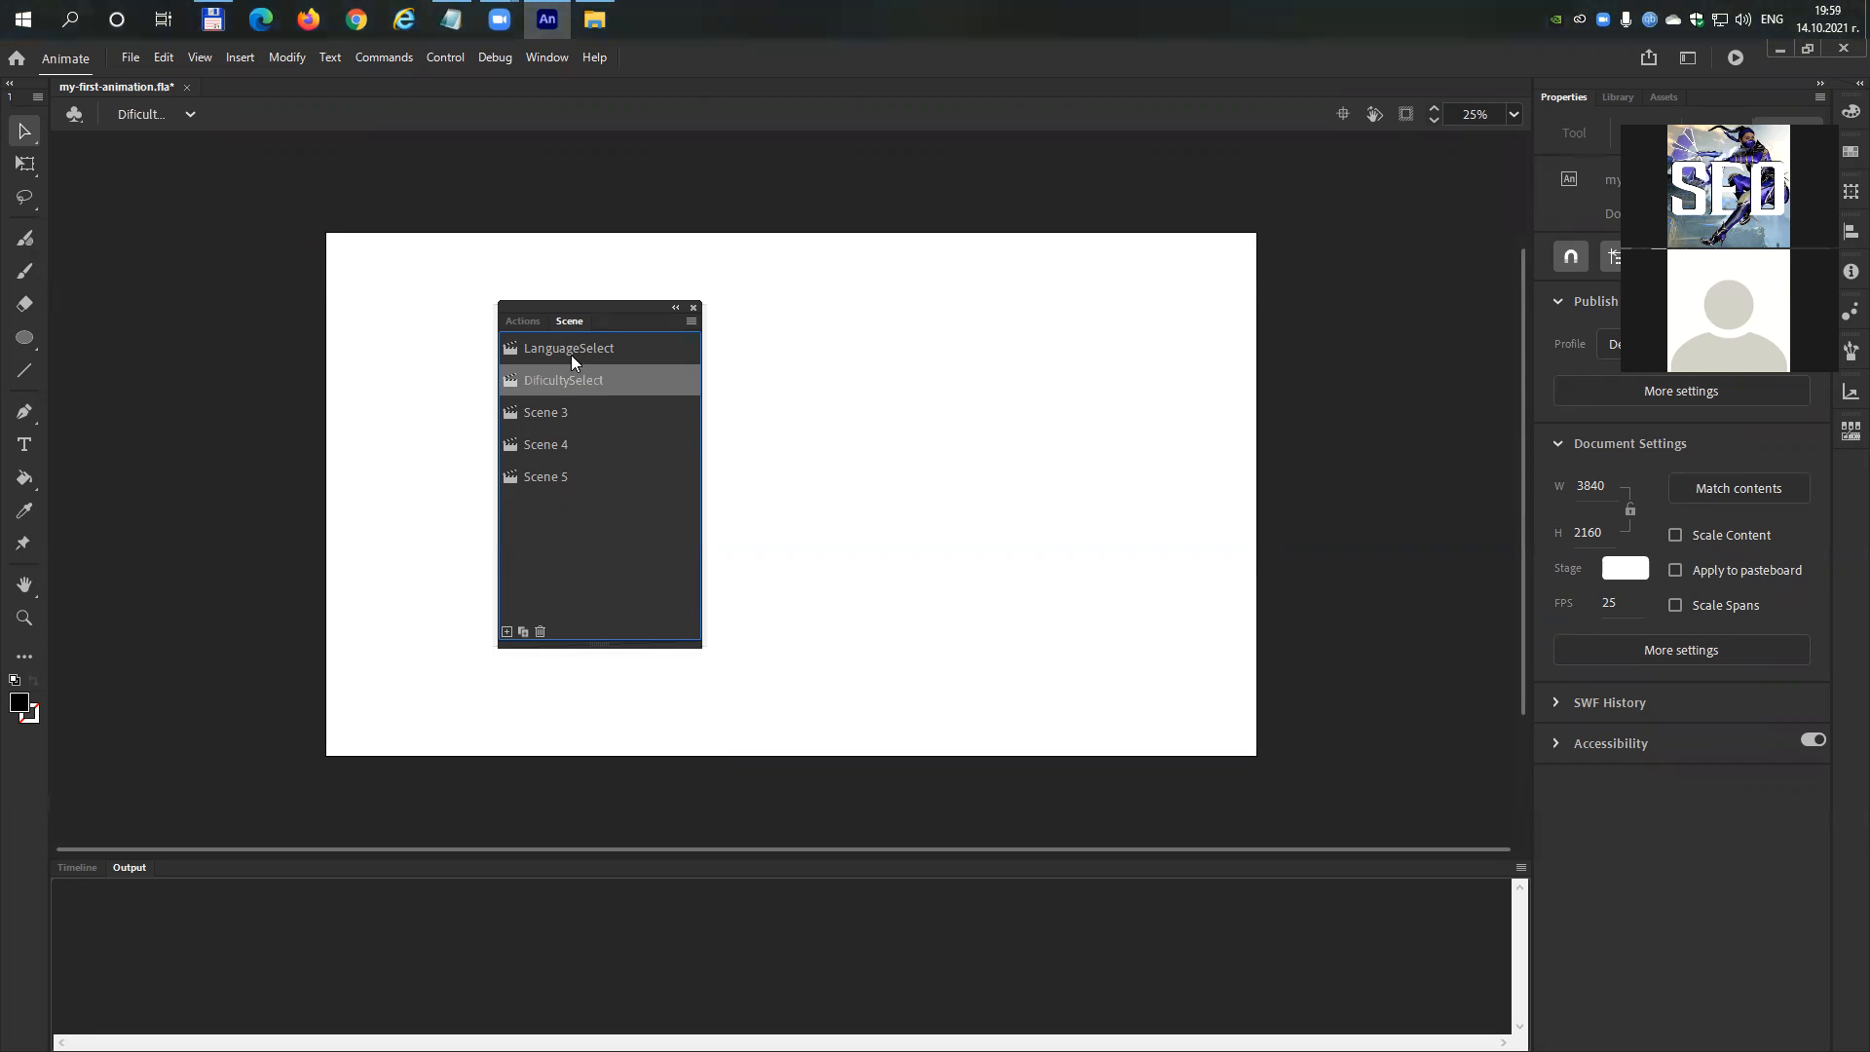
double_click(551, 411)
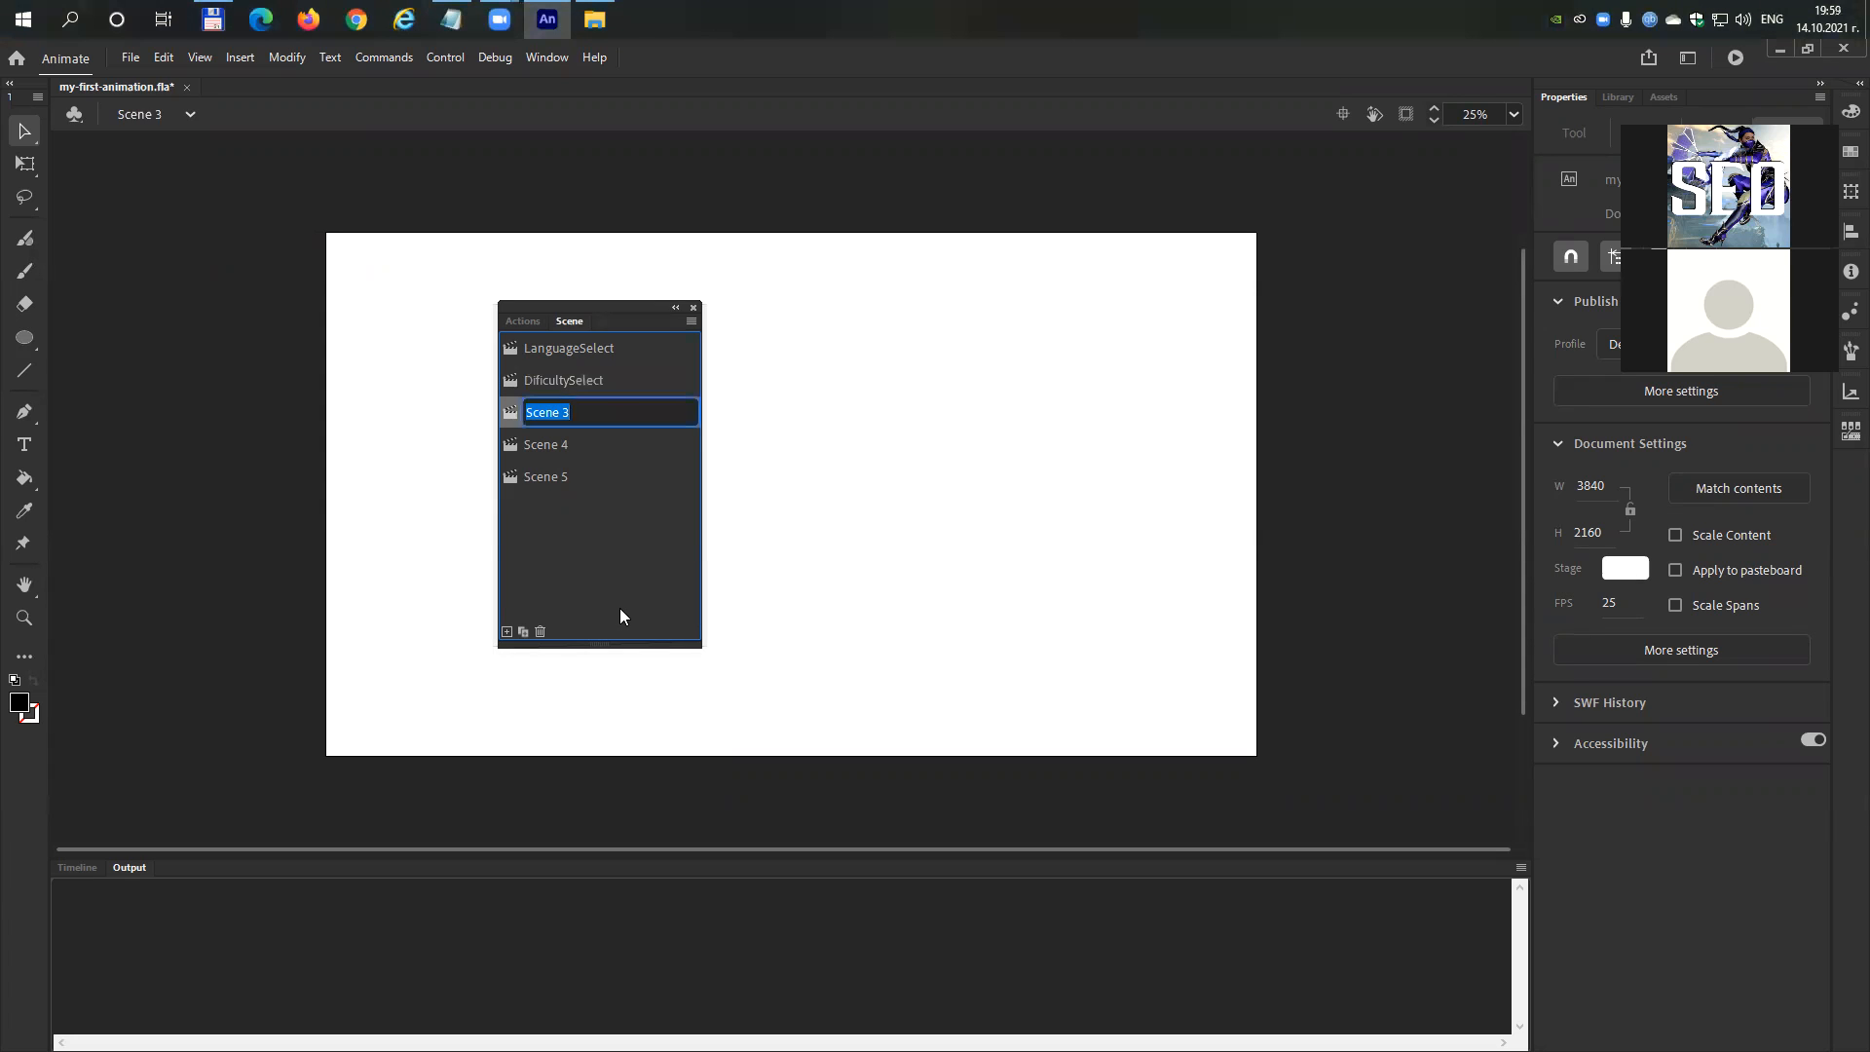
type("MainGame")
key("Return")
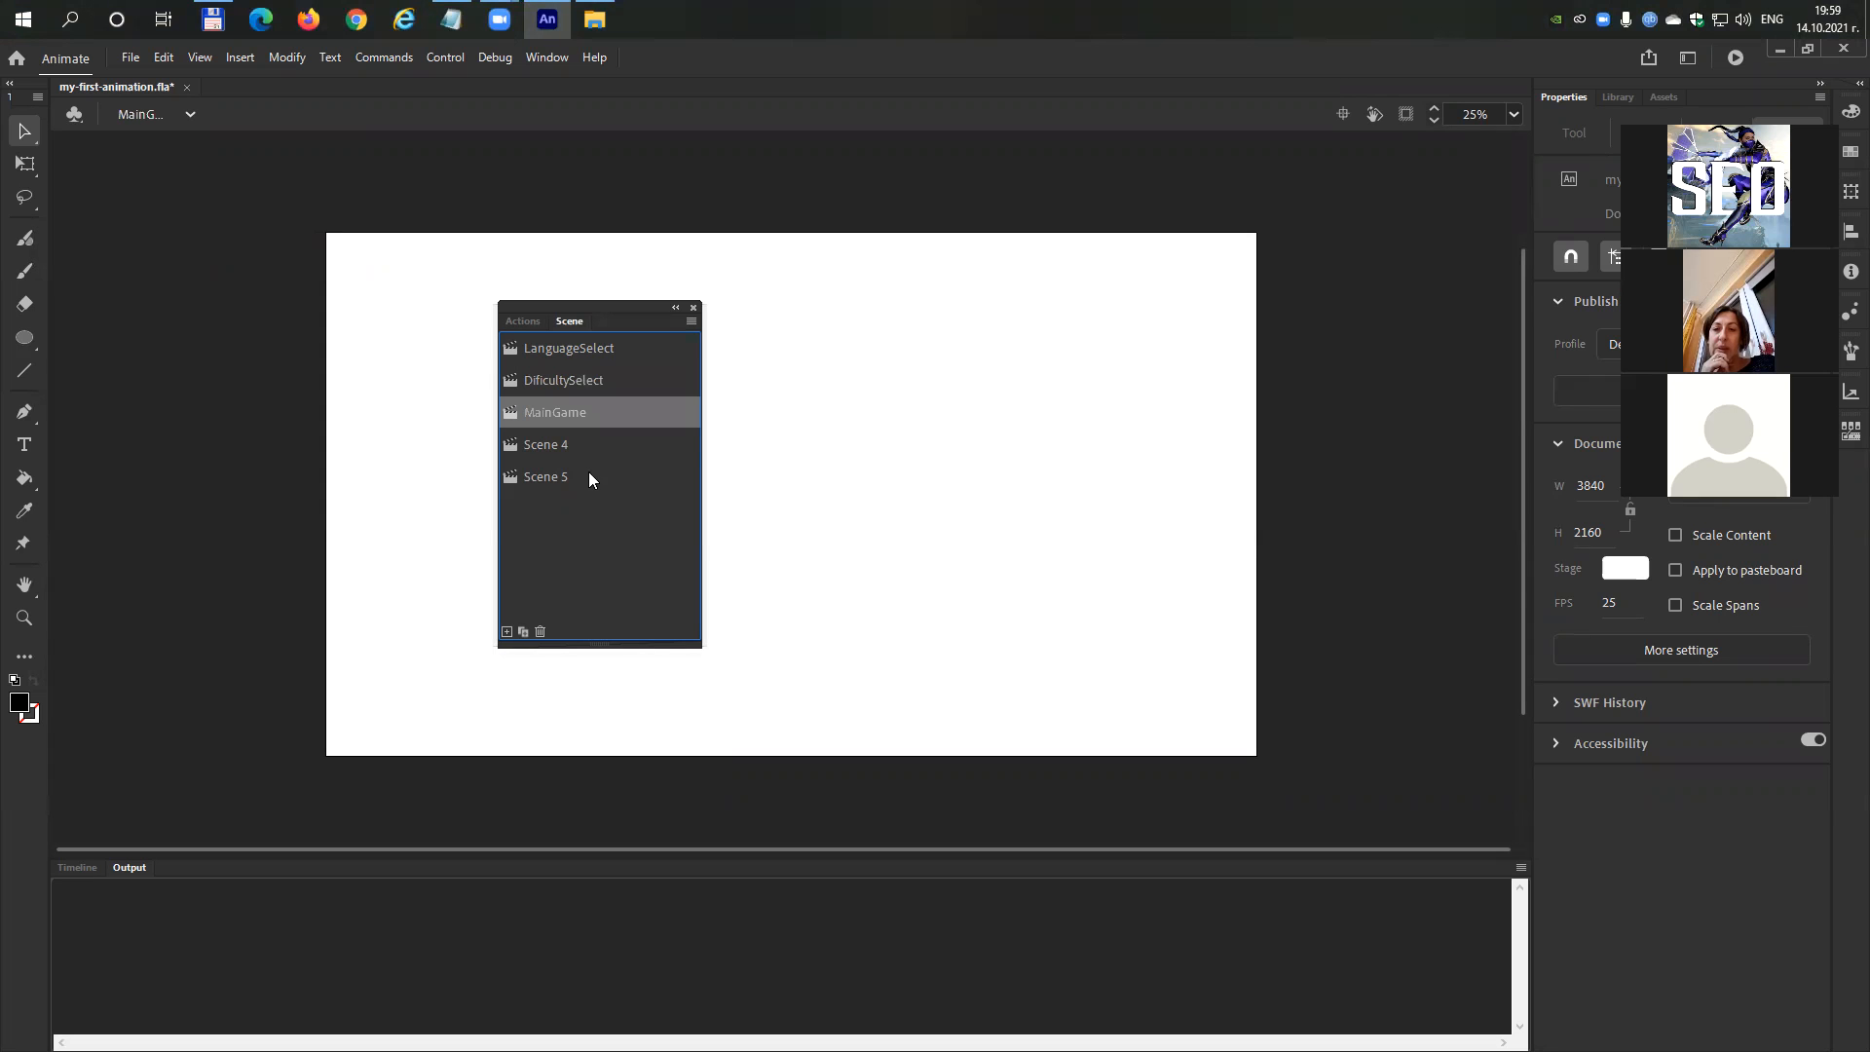
Delete Scene 4 and Scene 5 from the document, confirming each deletion.
left_click(544, 444)
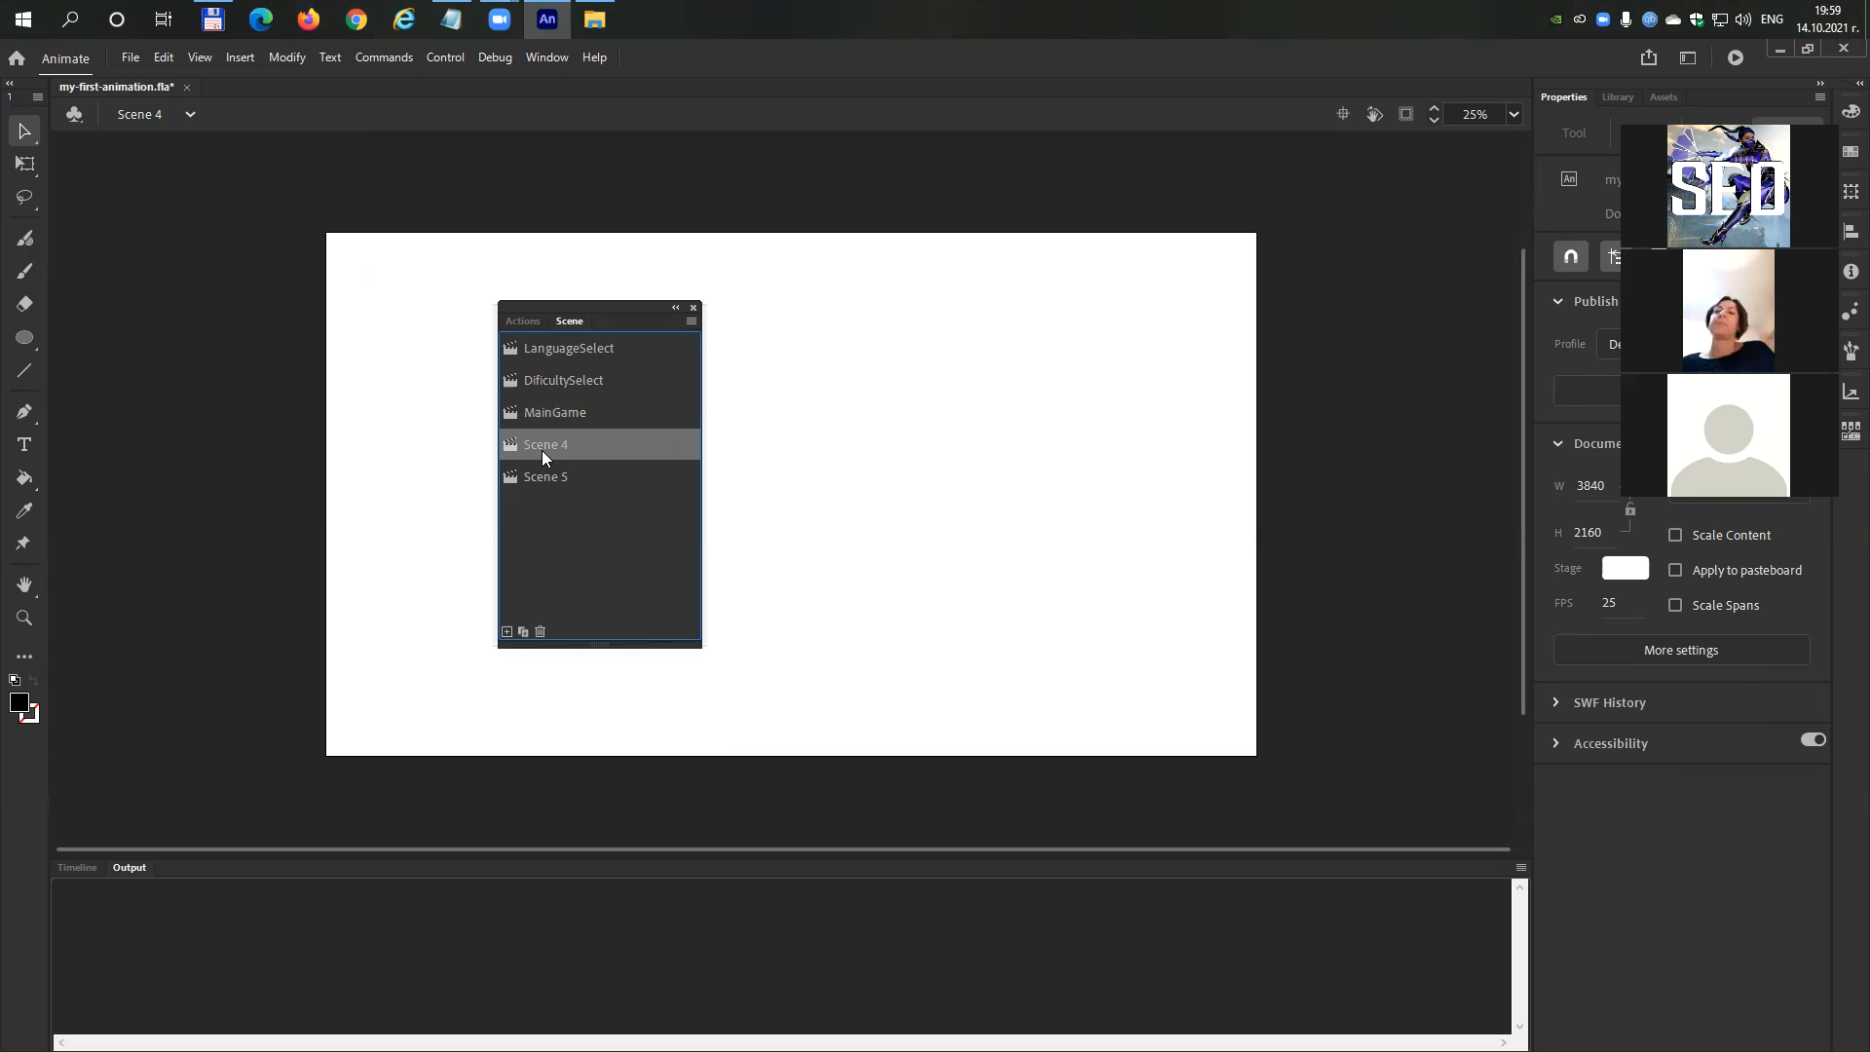
left_click(541, 478)
left_click(553, 444)
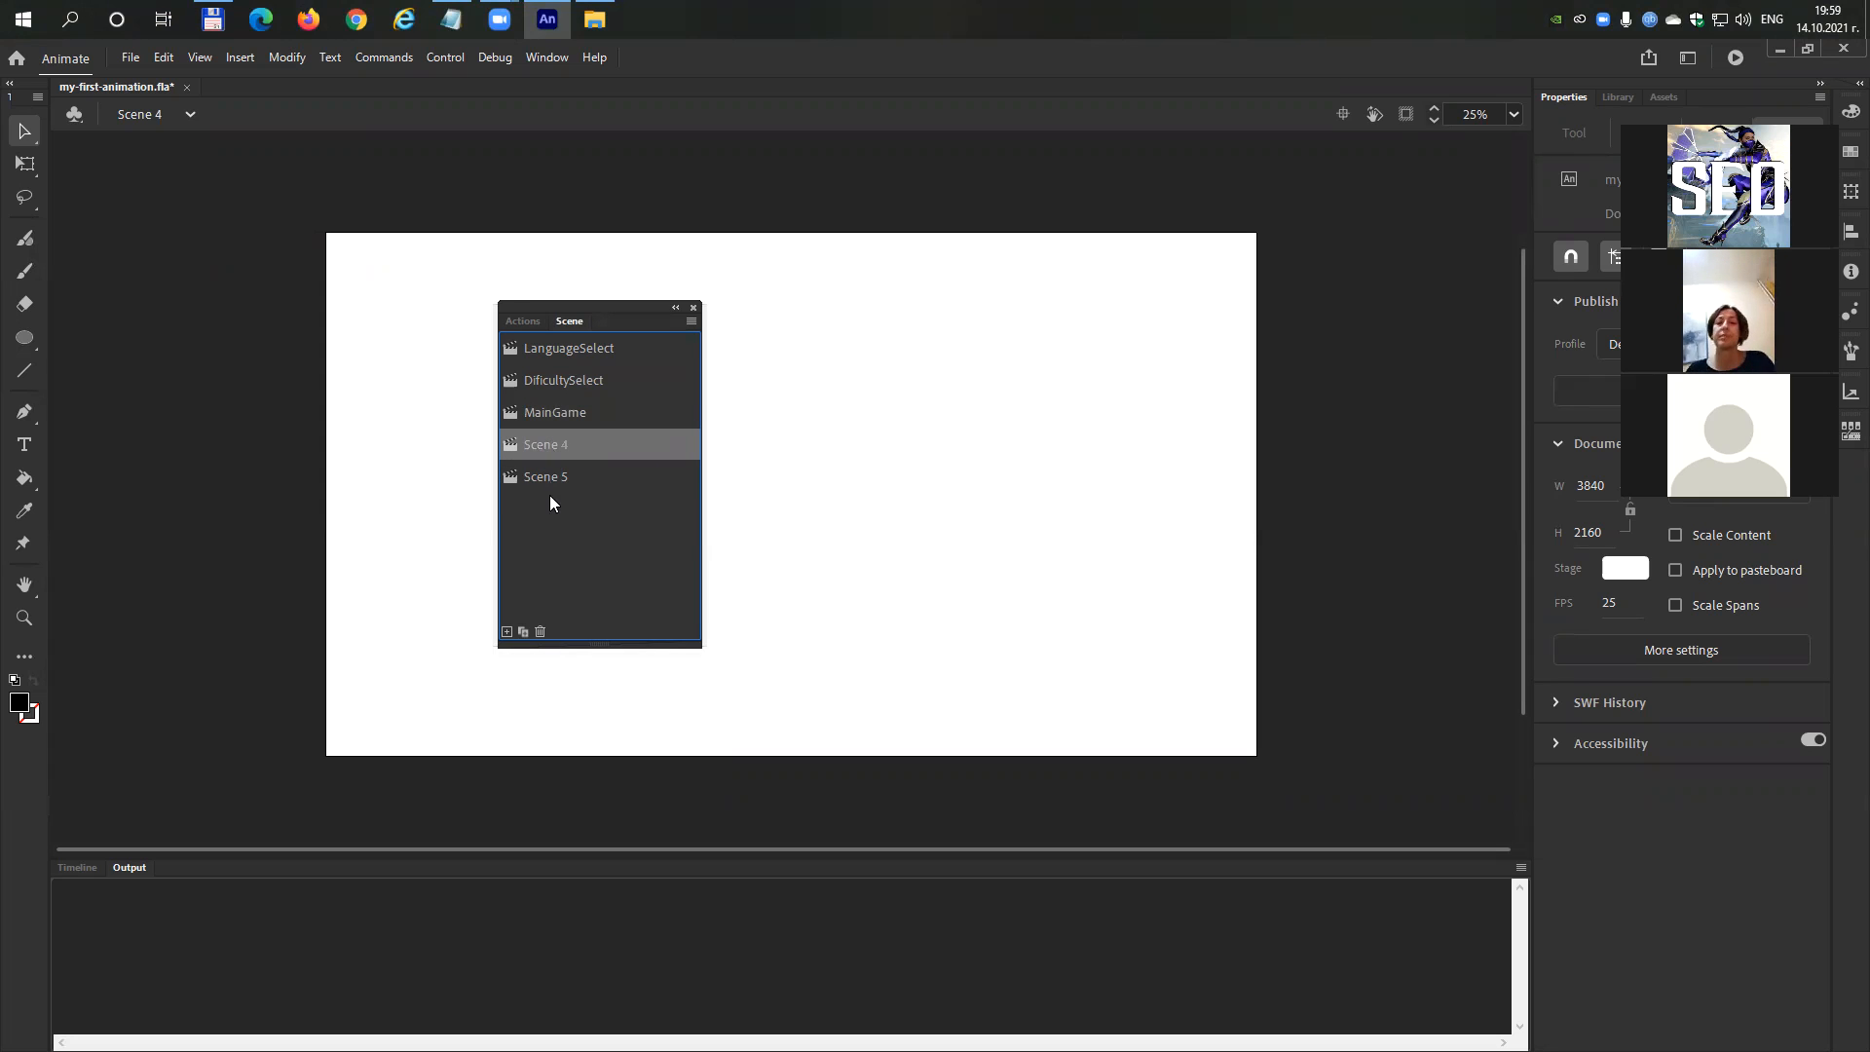
left_click(540, 631)
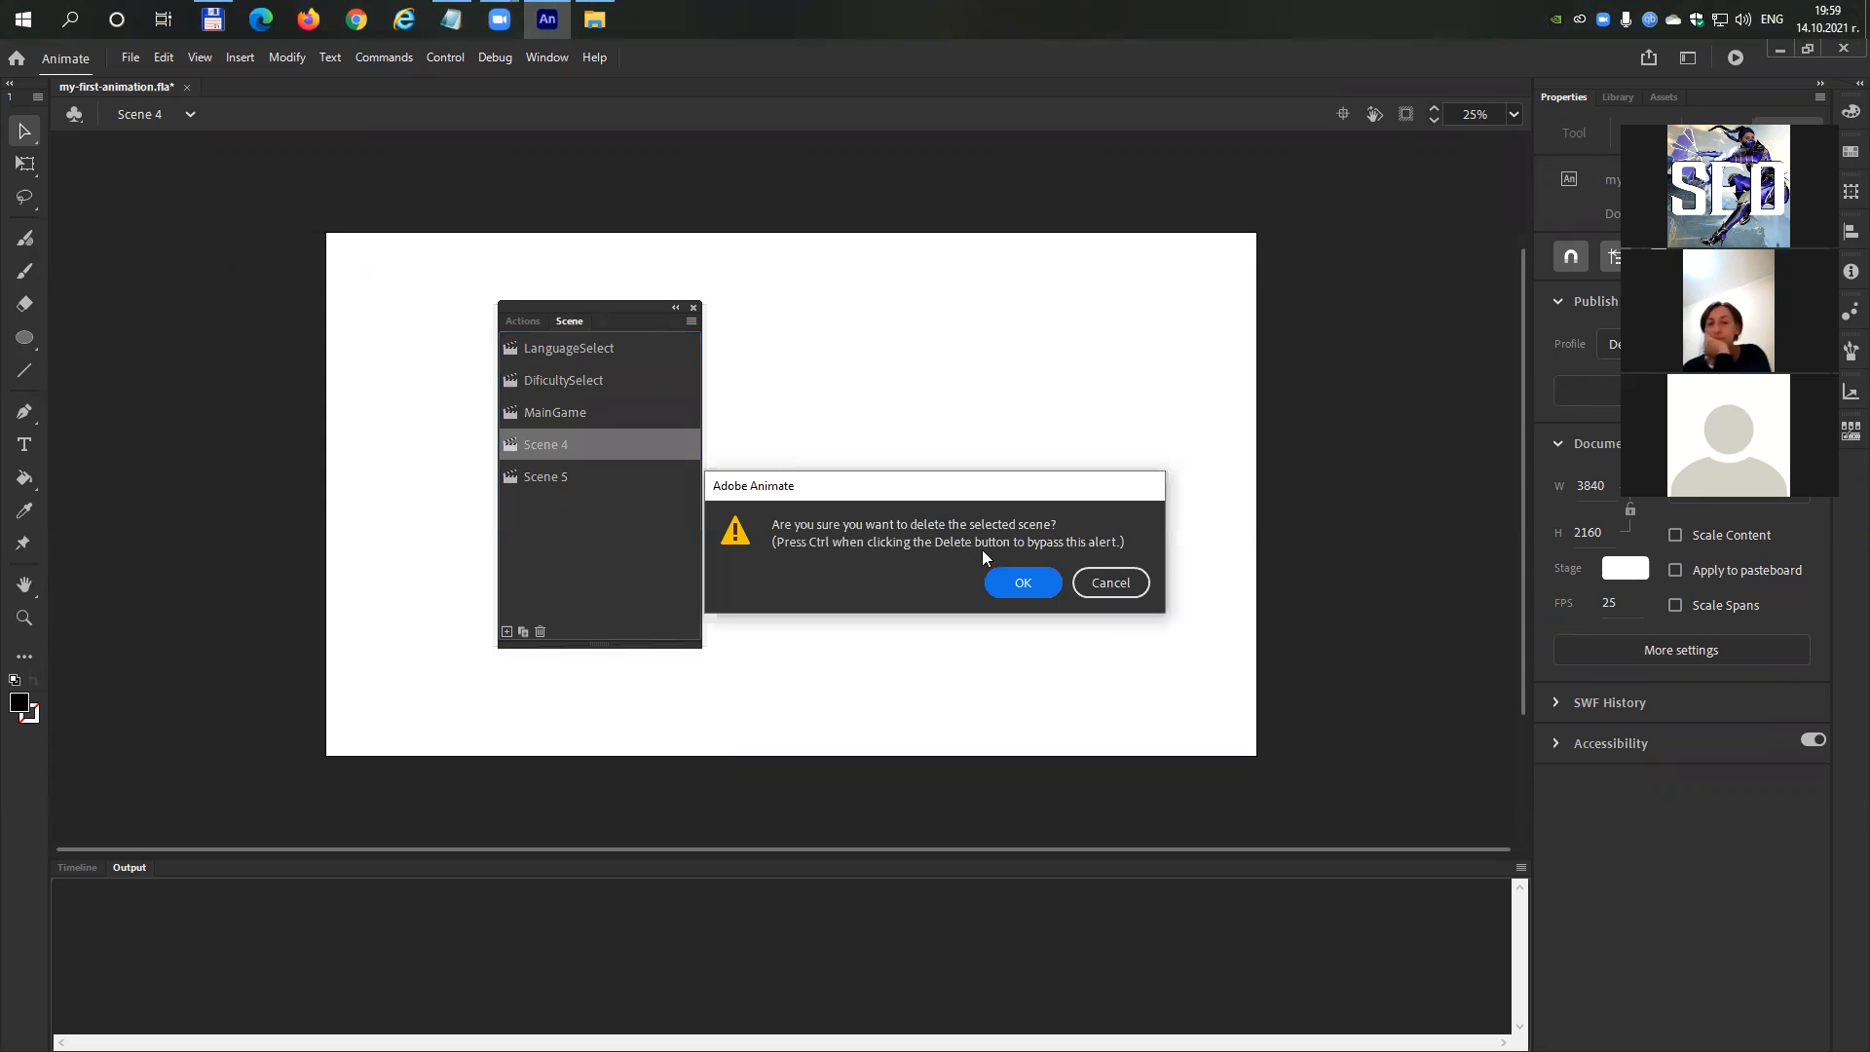
left_click(1019, 578)
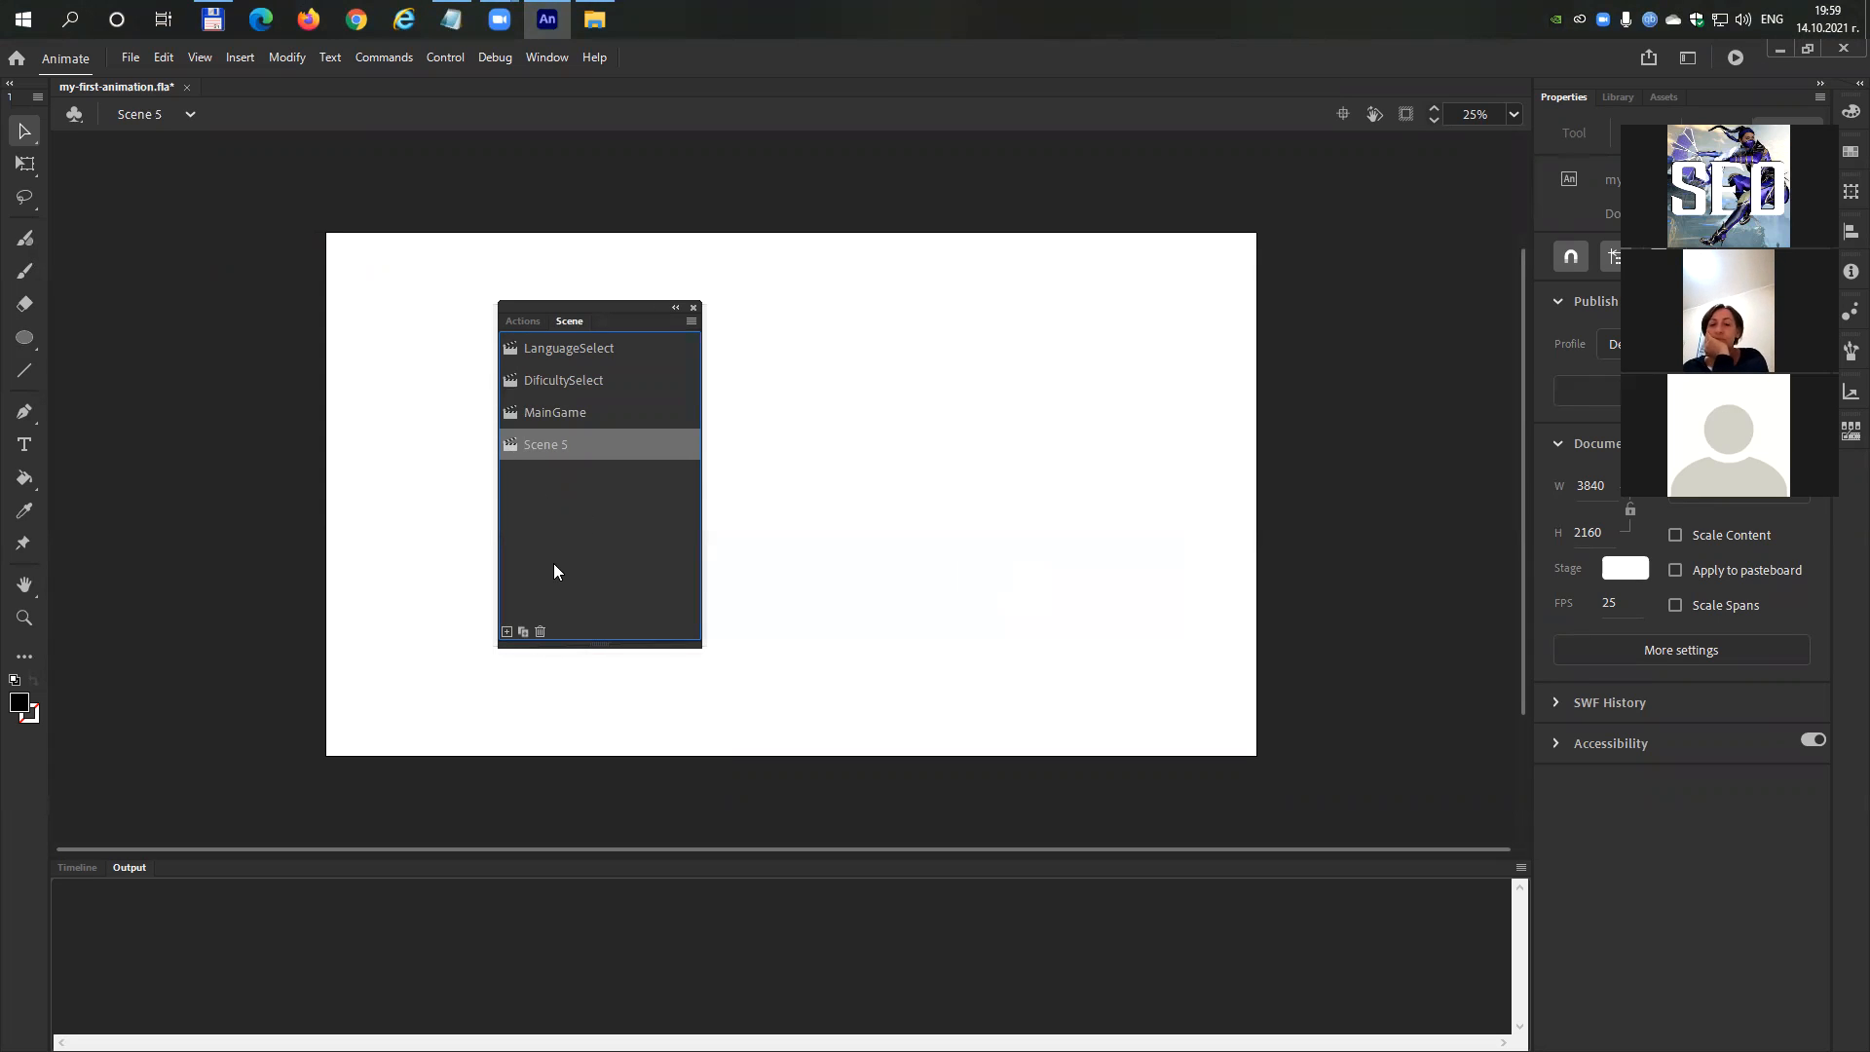
left_click(539, 631)
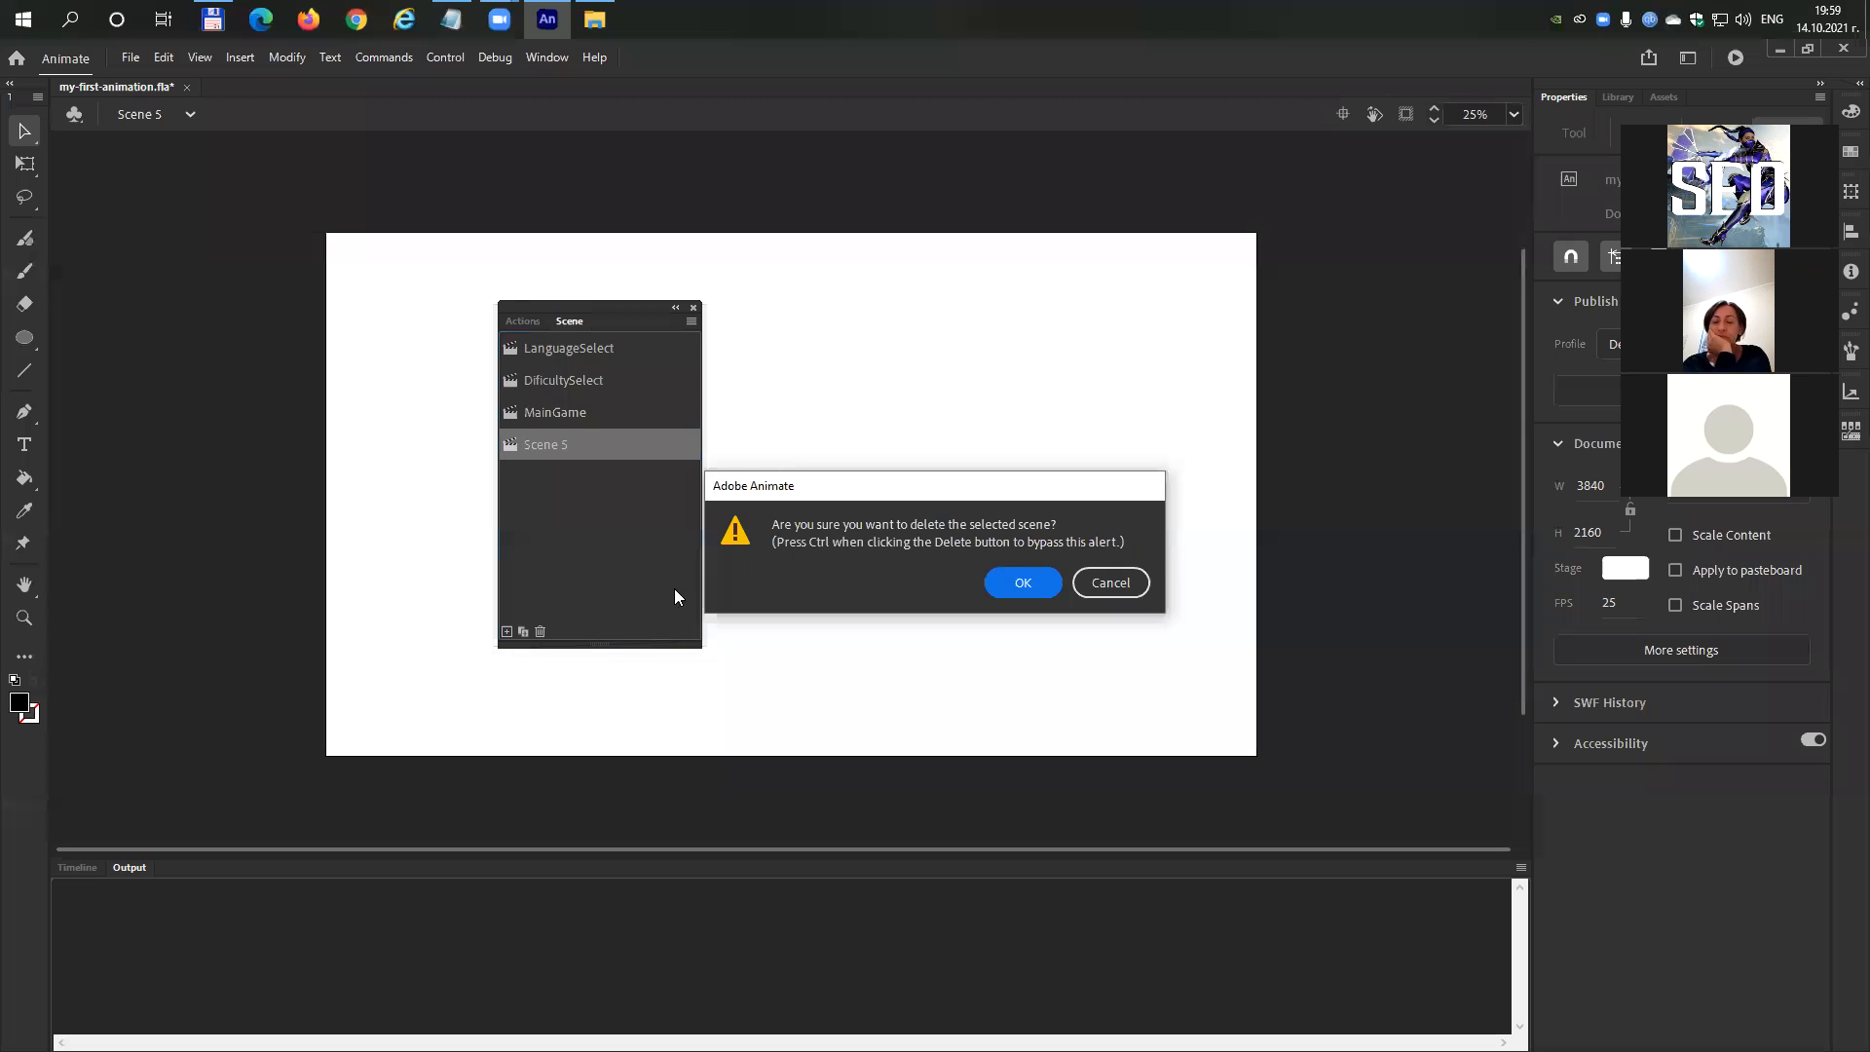
left_click(1022, 579)
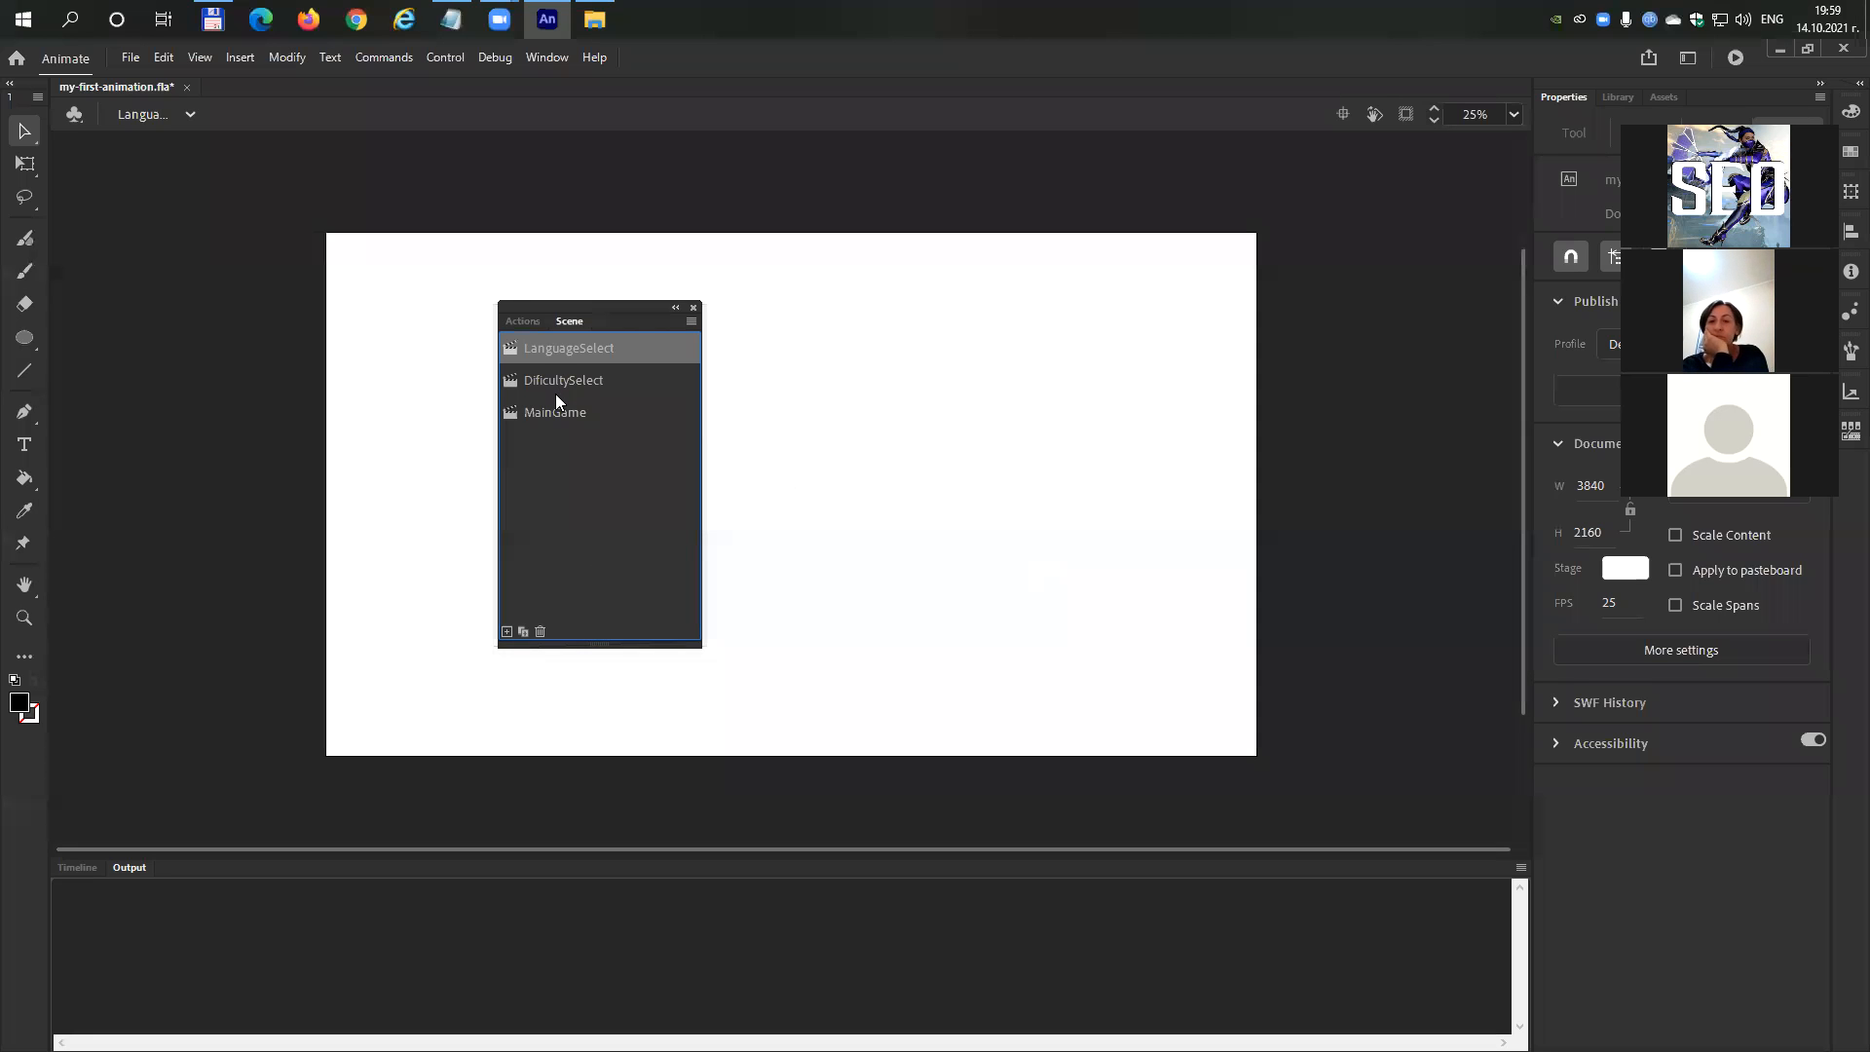
Switch back and forth through the DificultySelect, MainGame and LanguageSelect scenes.
left_click(555, 385)
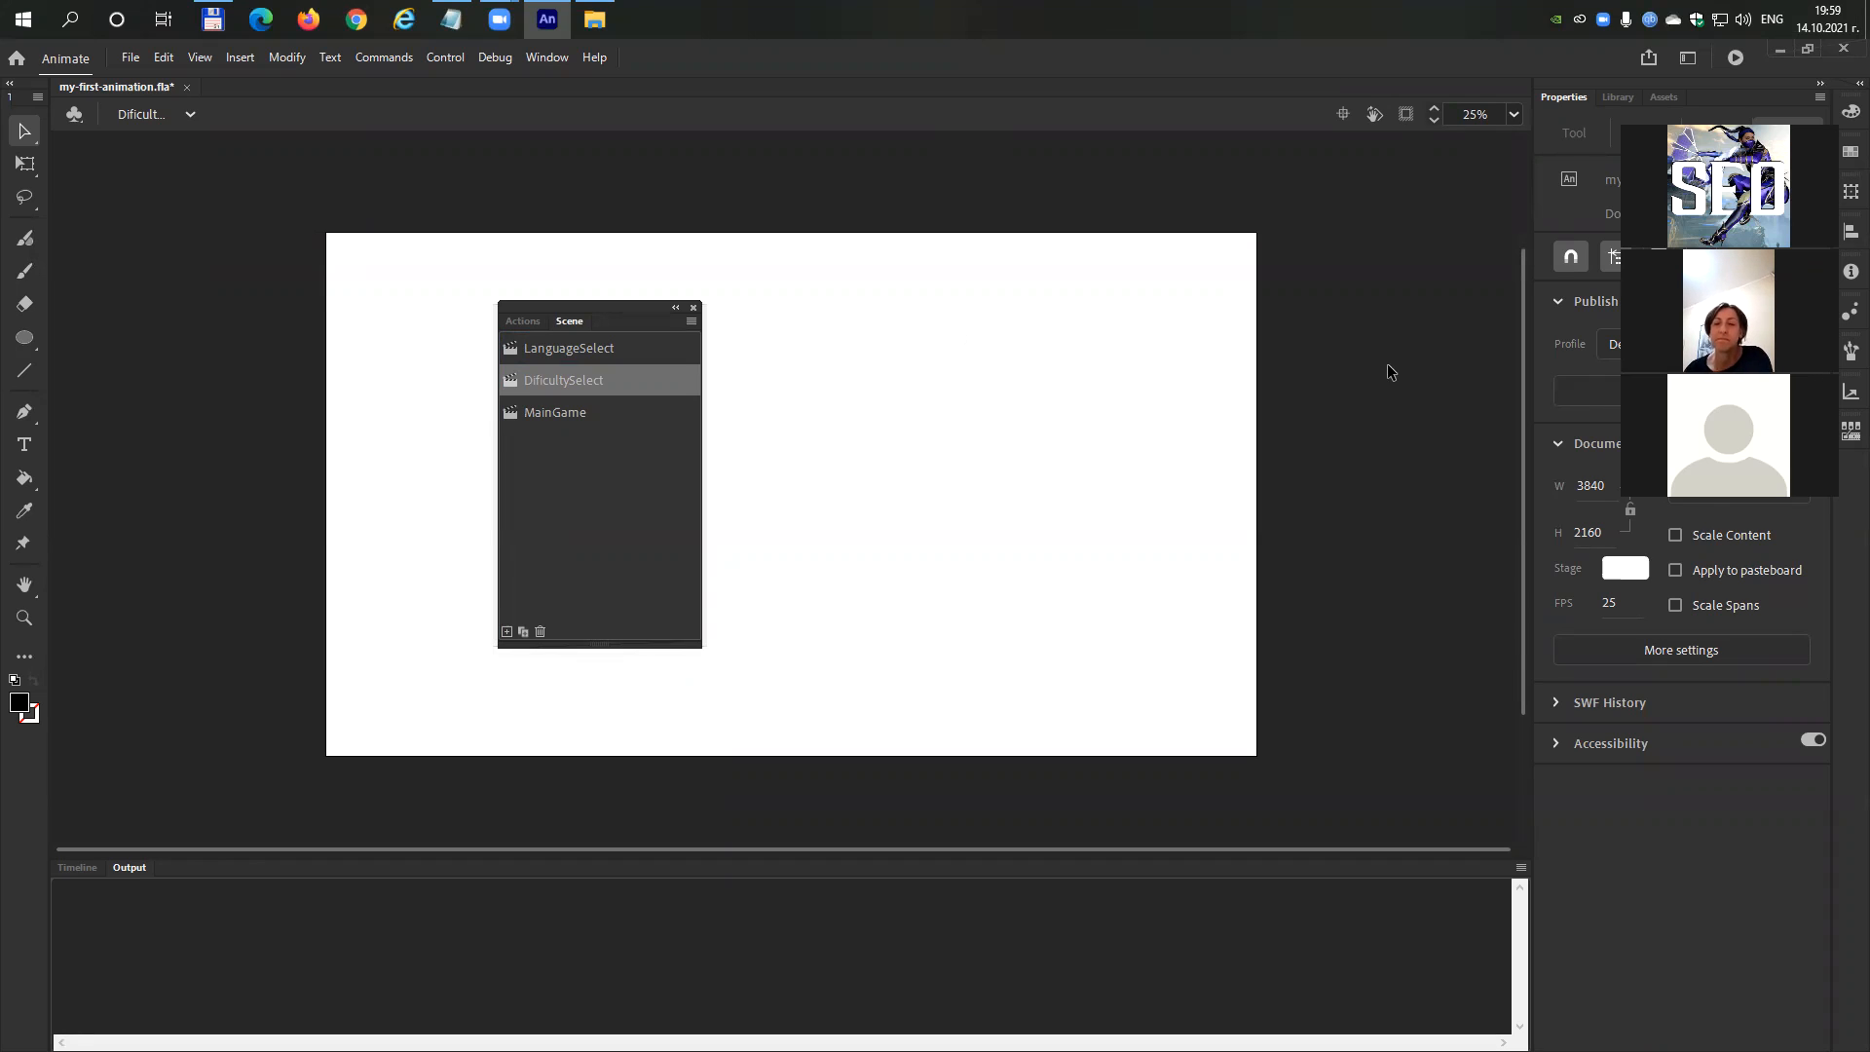
left_click(550, 416)
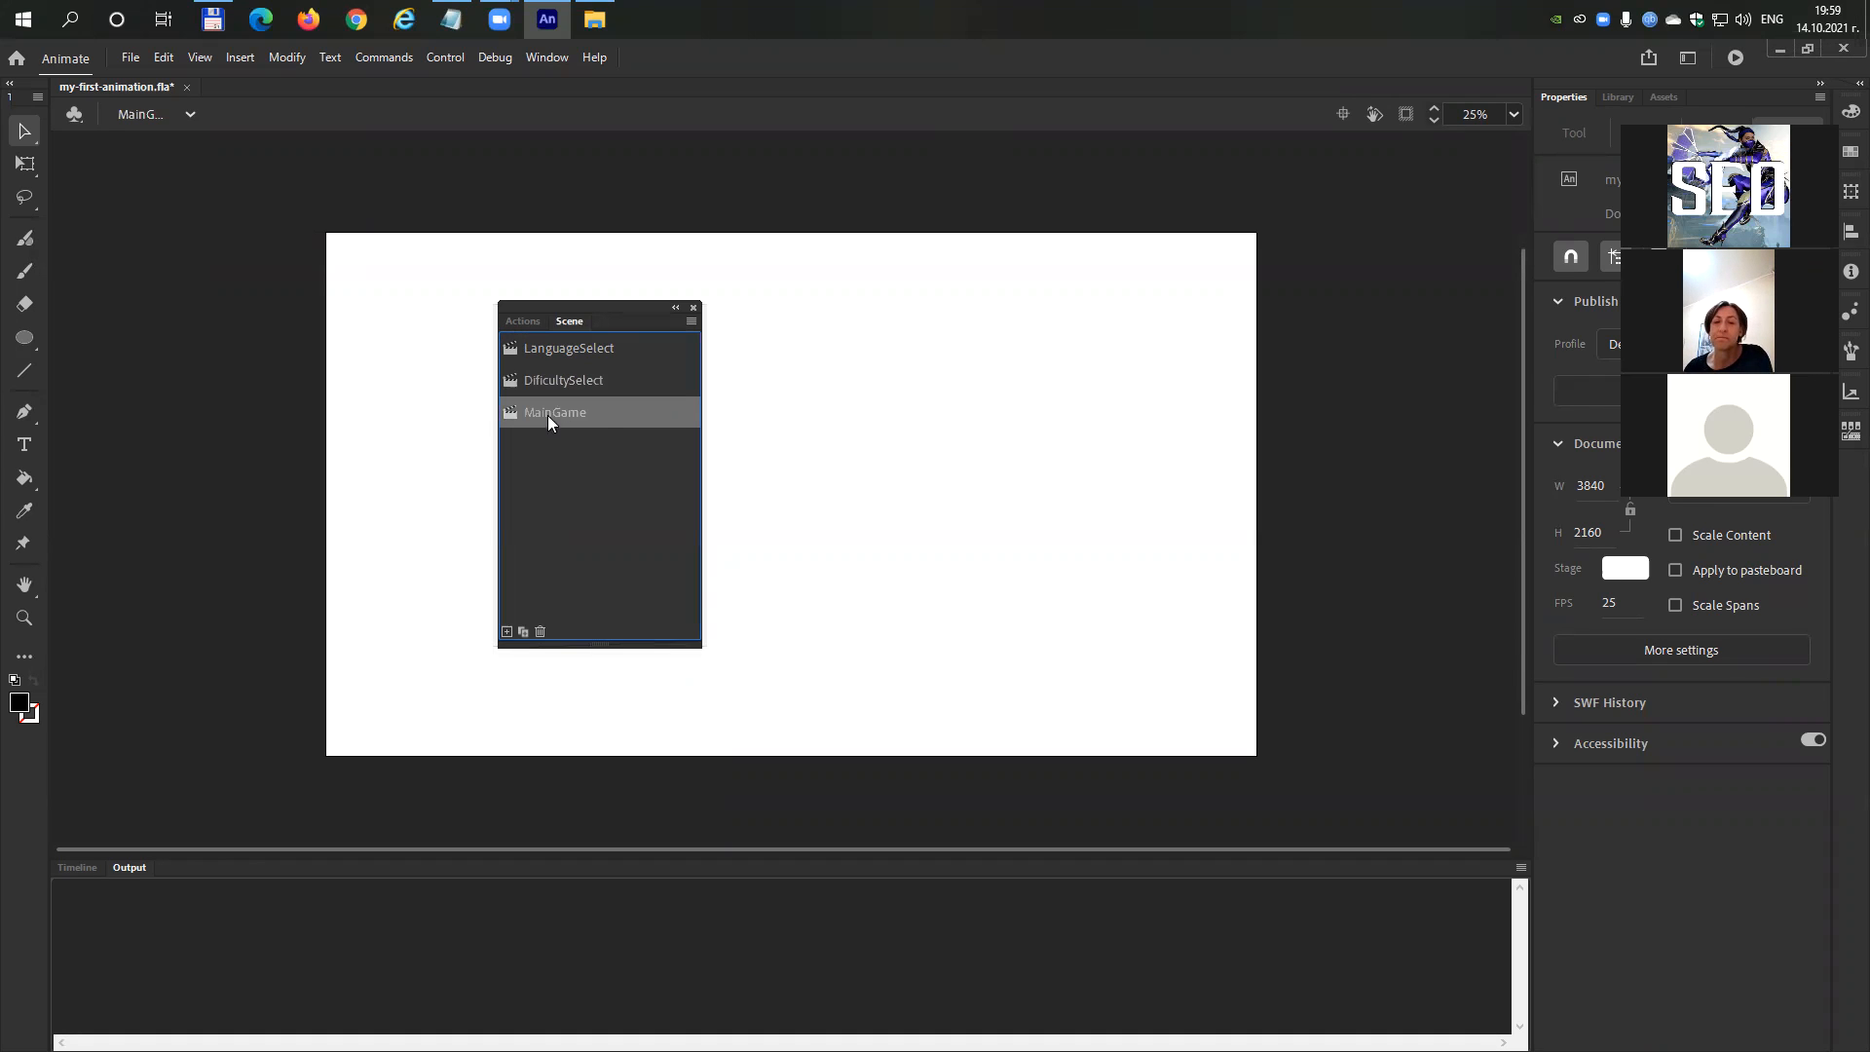
left_click(559, 349)
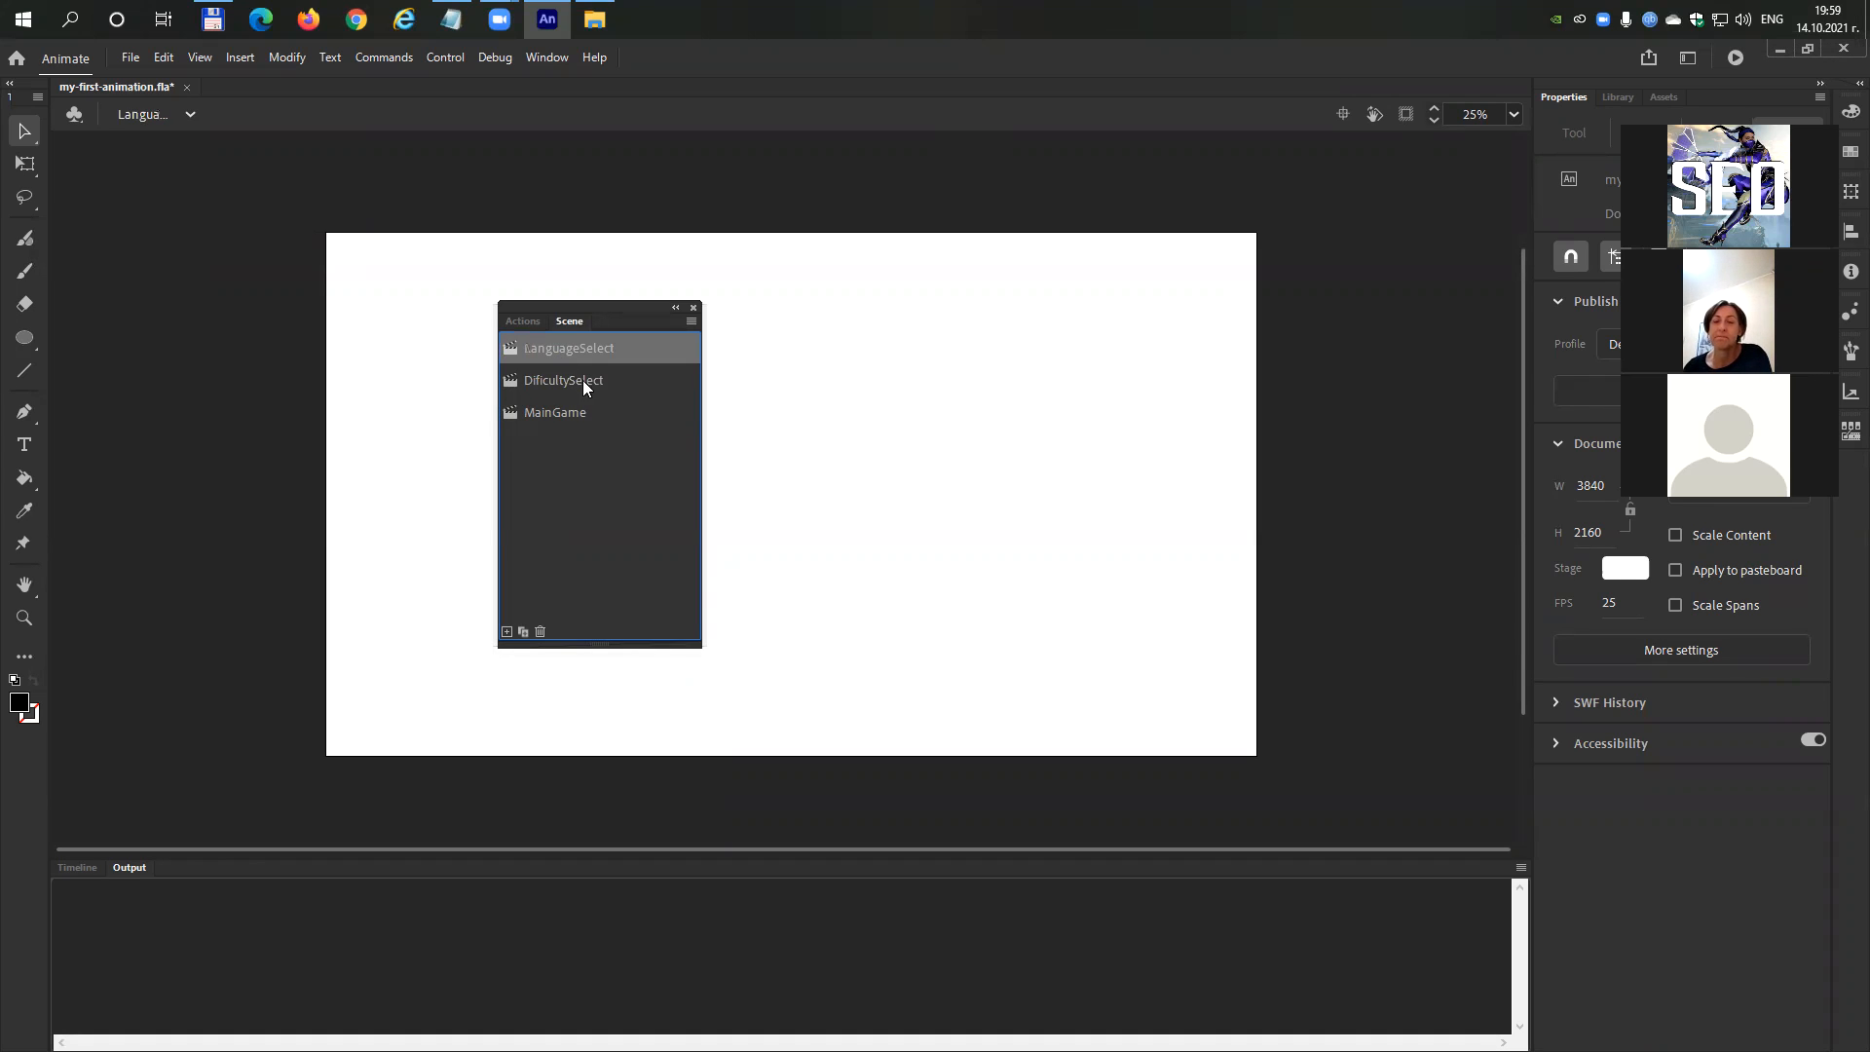
left_click(553, 382)
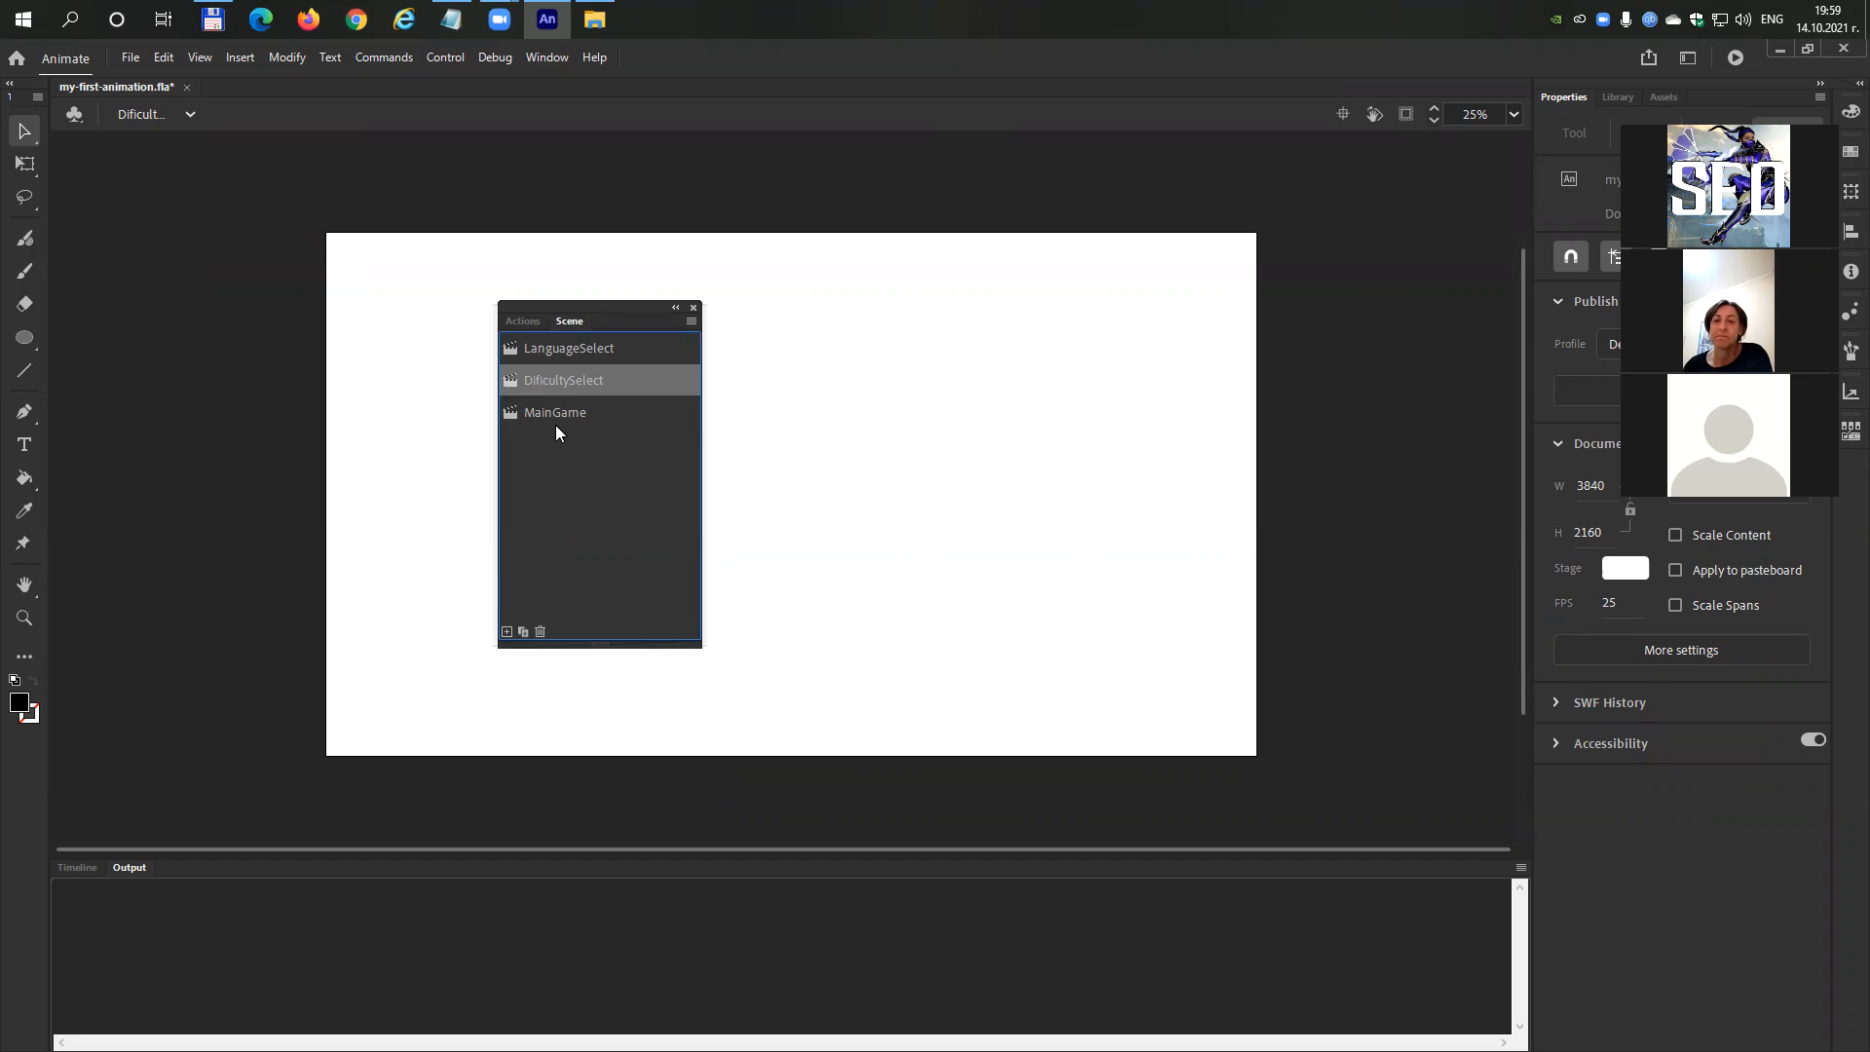
left_click(571, 412)
Move the Scene panel off the stage onto the pasteboard beside the tools, and make LanguageSelect the active scene.
left_click_drag(610, 302, 270, 295)
left_click(232, 339)
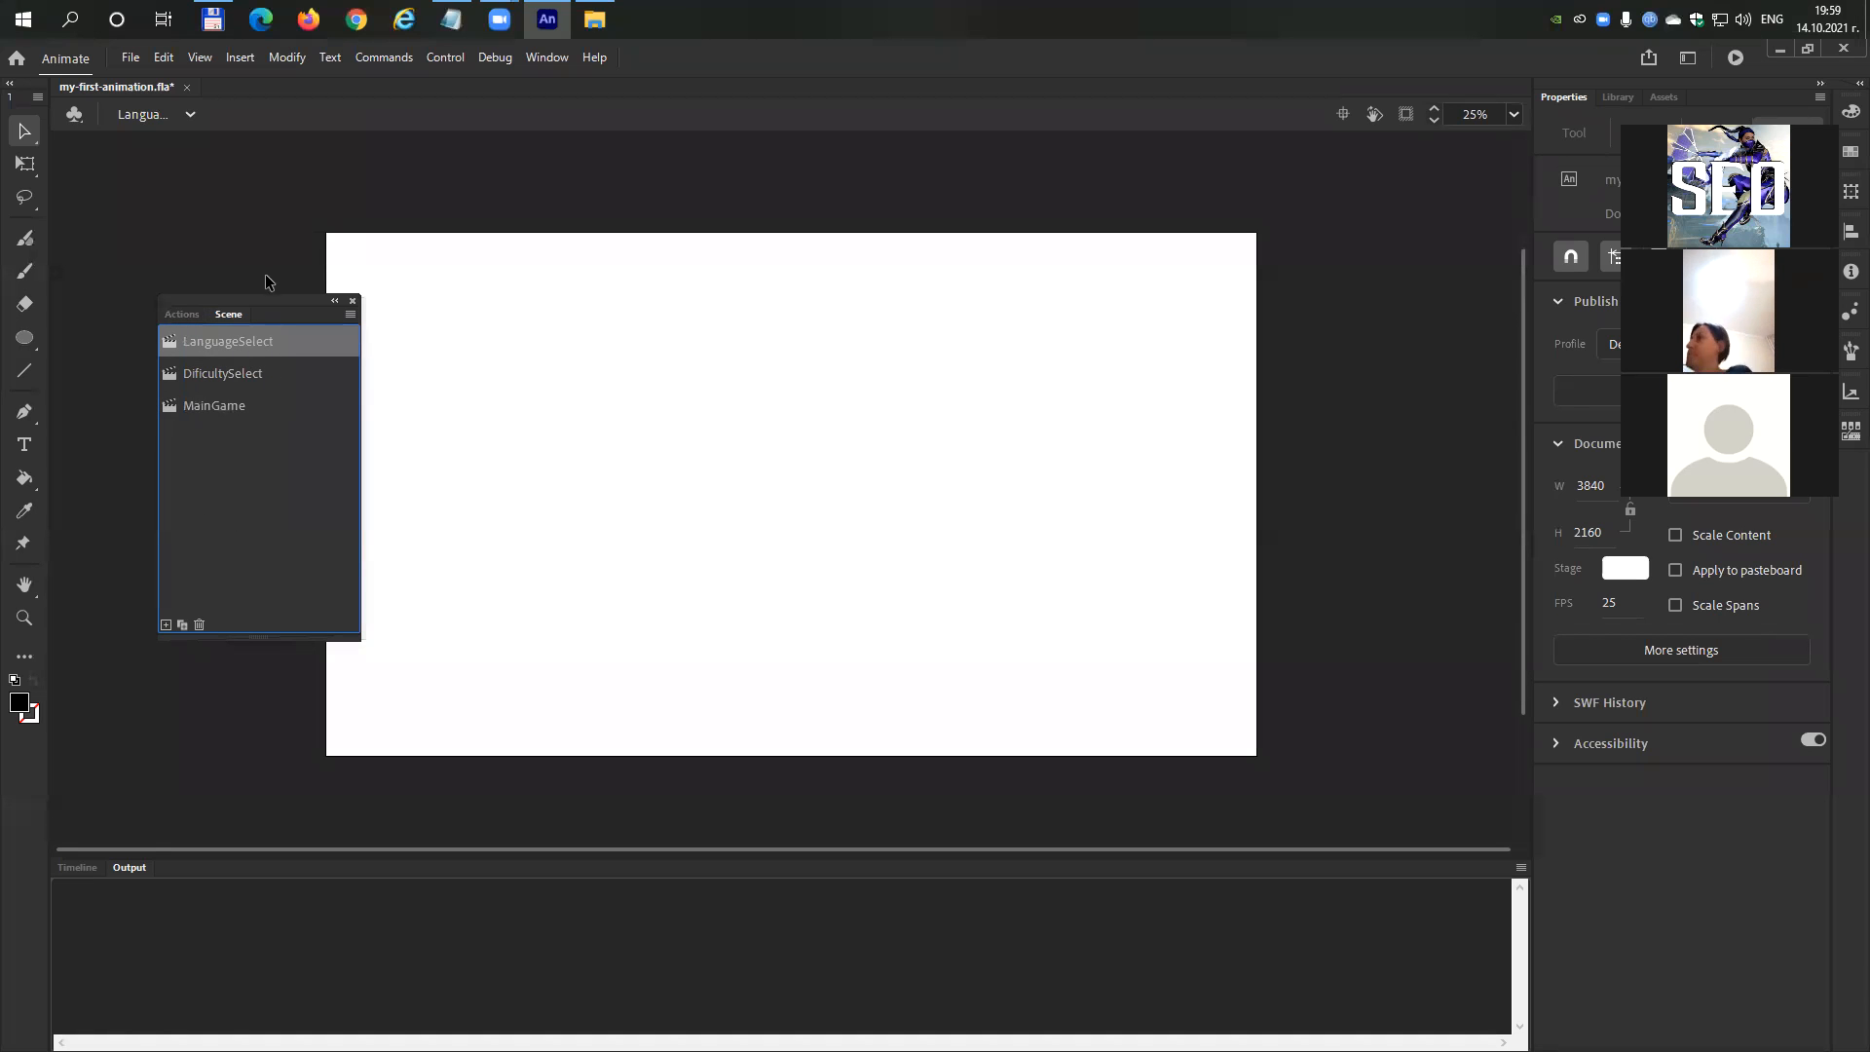
left_click_drag(265, 300, 208, 308)
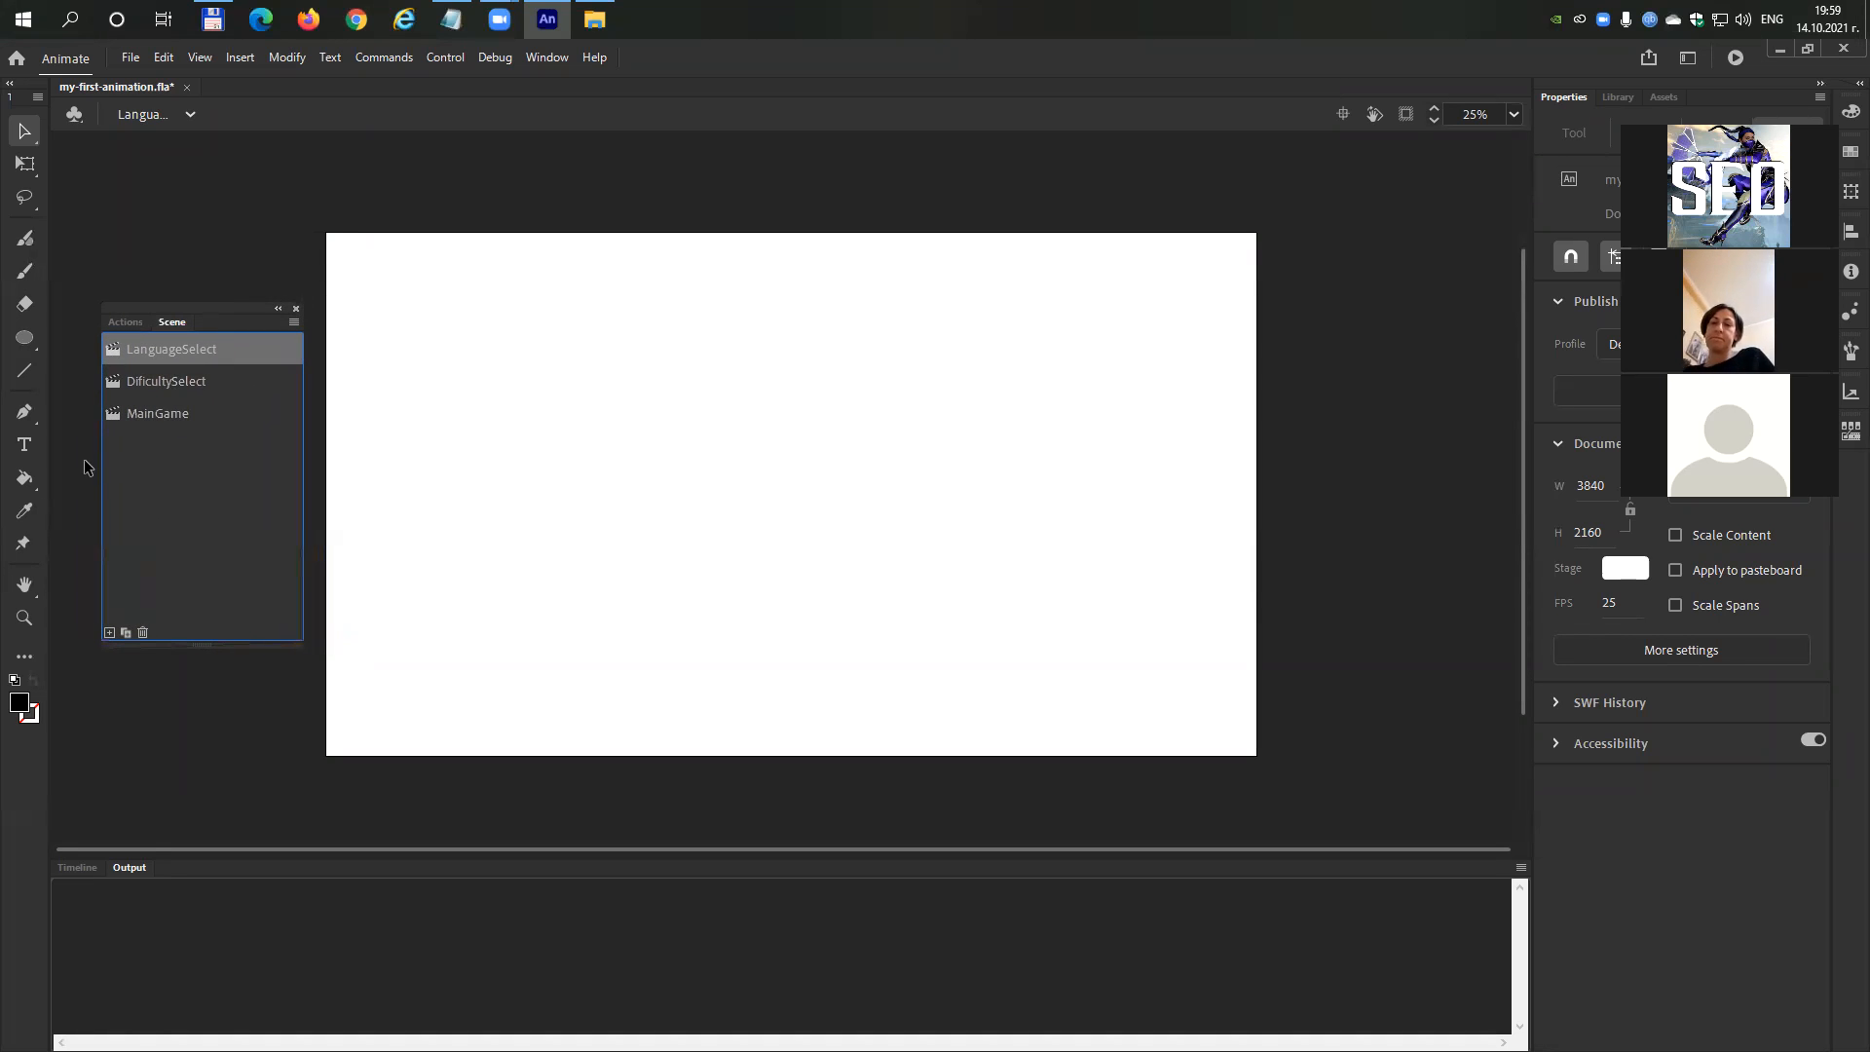
Activate the Text tool and look over the list of panels that can be shown or hidden, including Timeline and Tools.
left_click(24, 446)
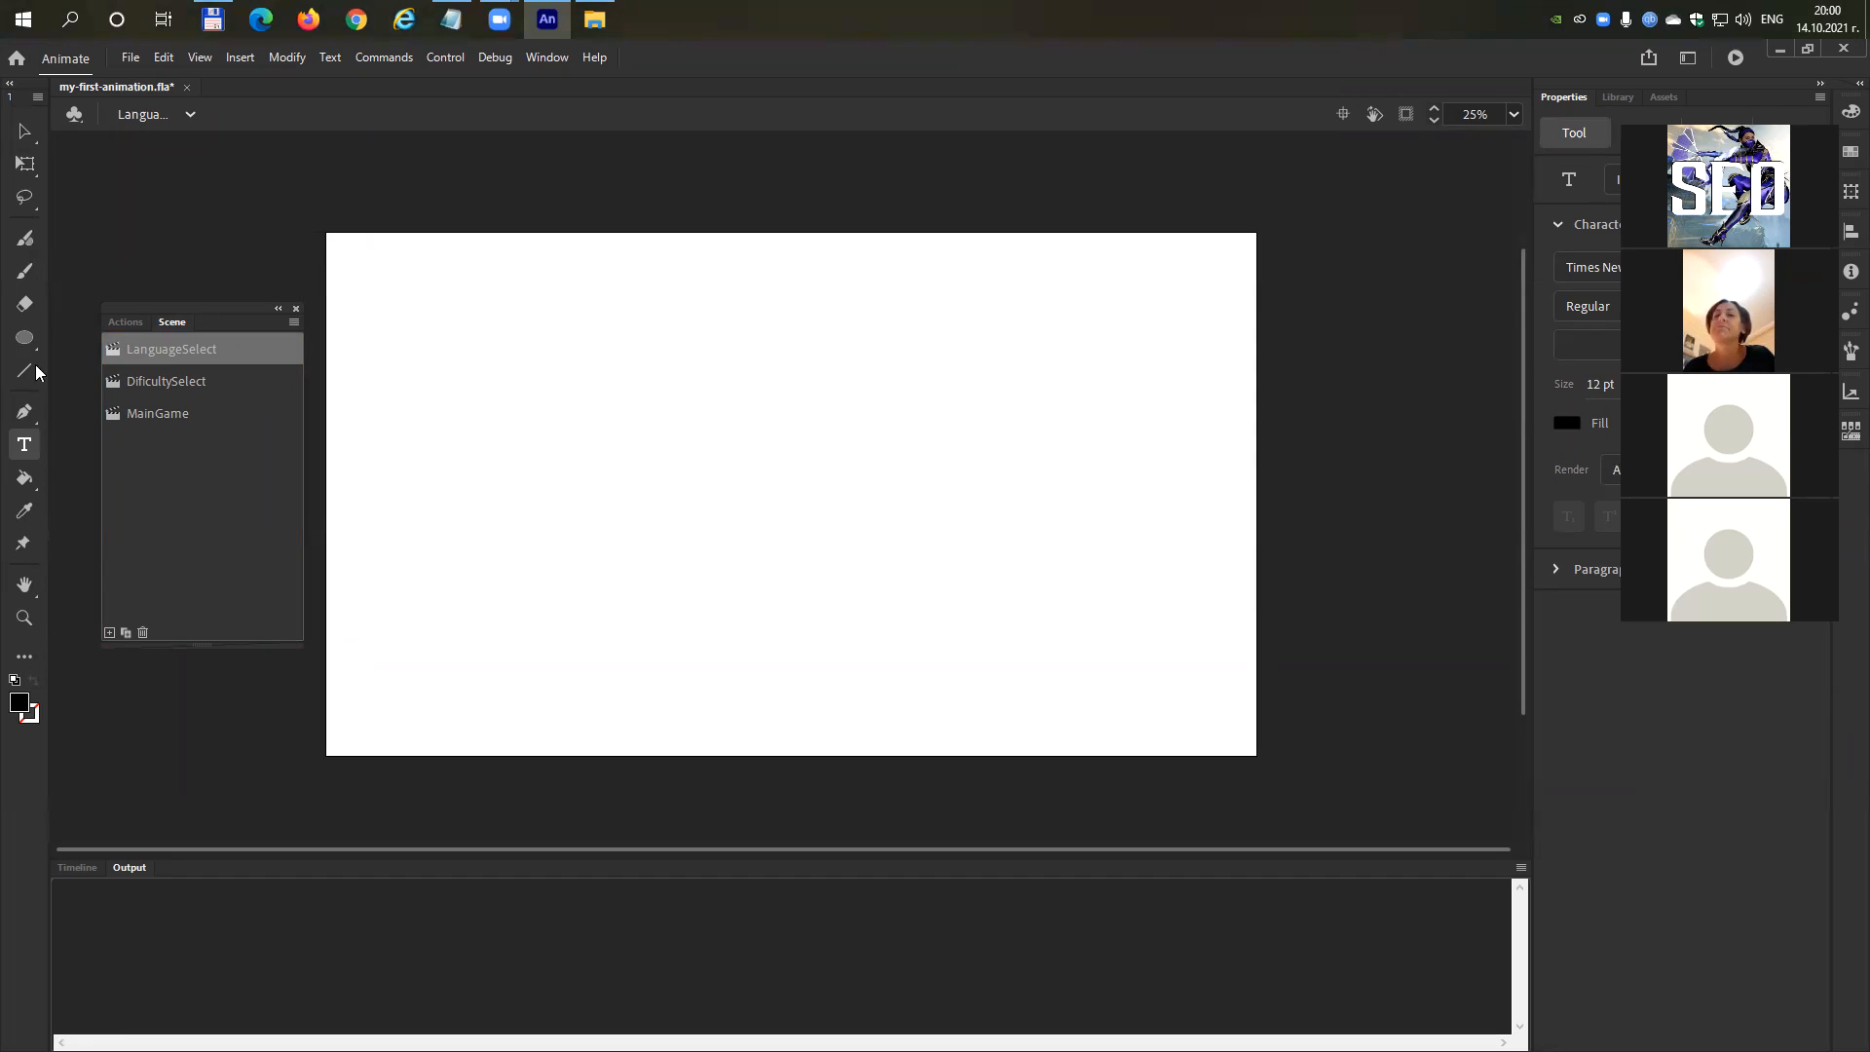
left_click(383, 56)
key("Right")
key("Right")
key("Right")
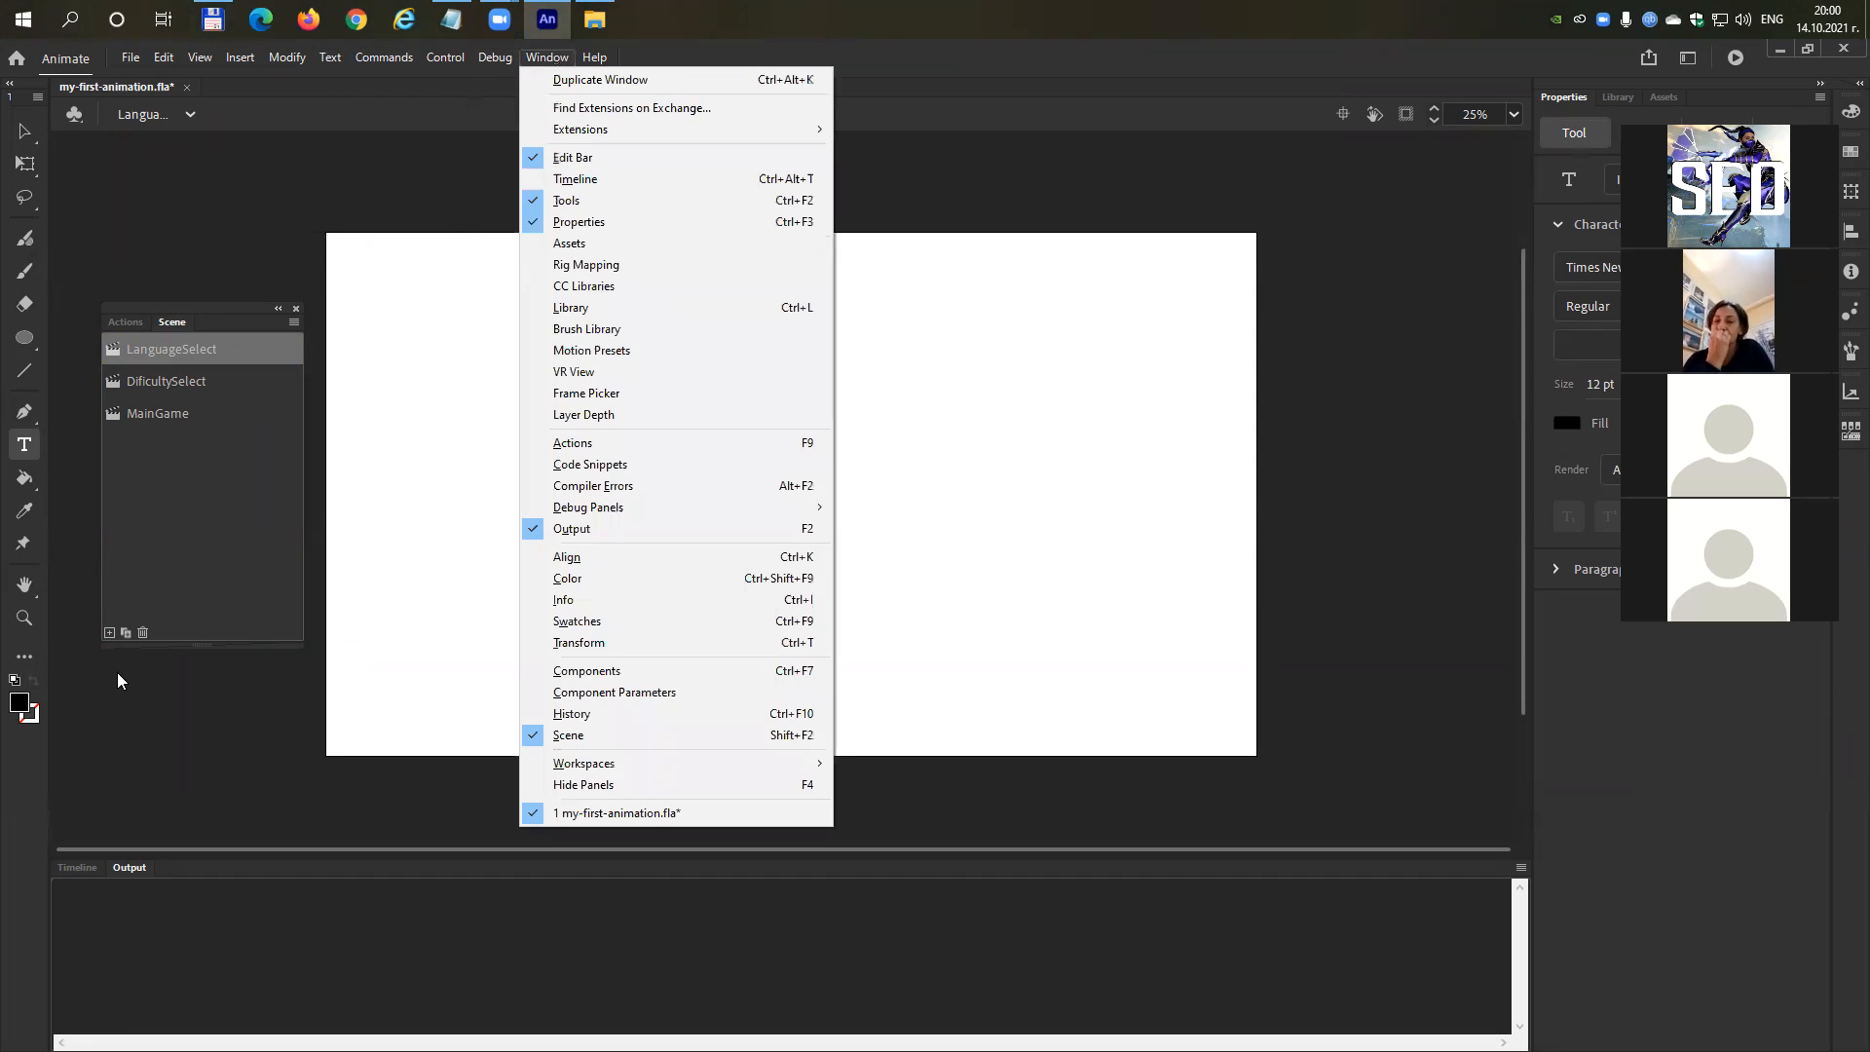
key("Down")
key("Down")
key("Down")
key("Down")
key("Down")
key("Down")
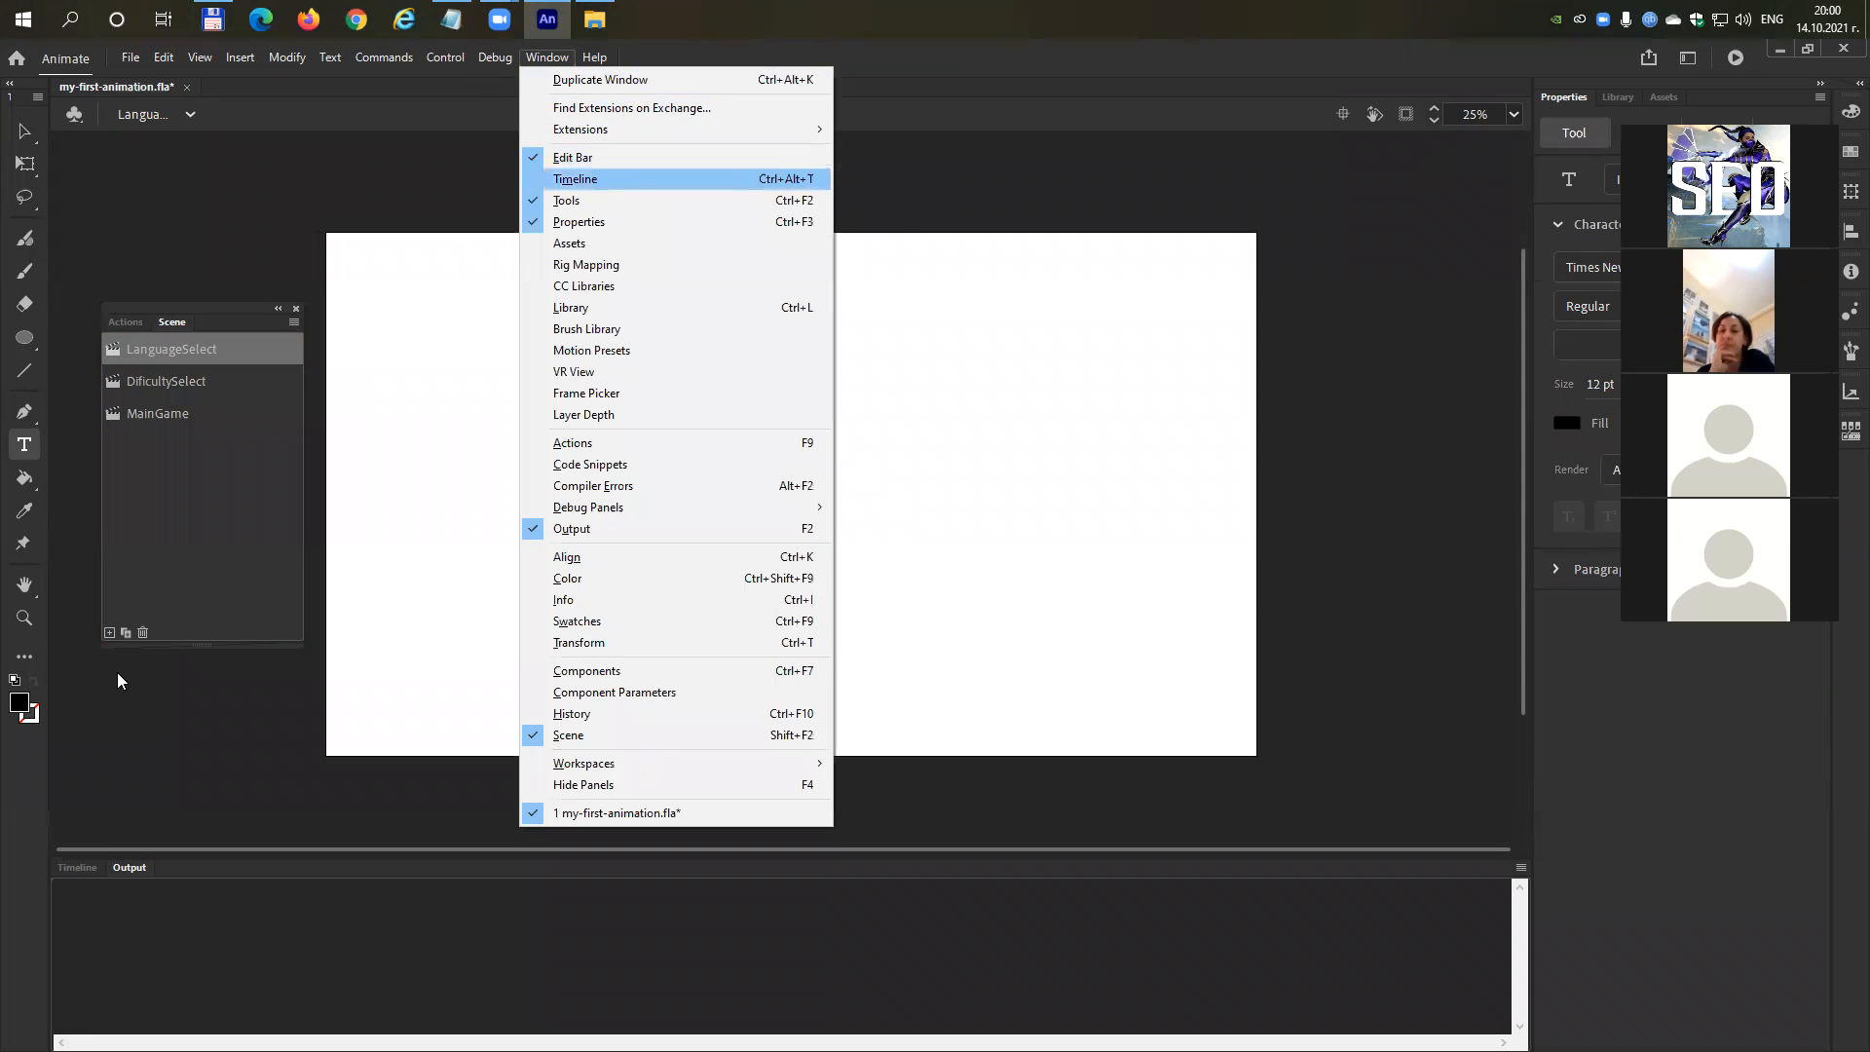
key("Left")
key("Left")
key("Right")
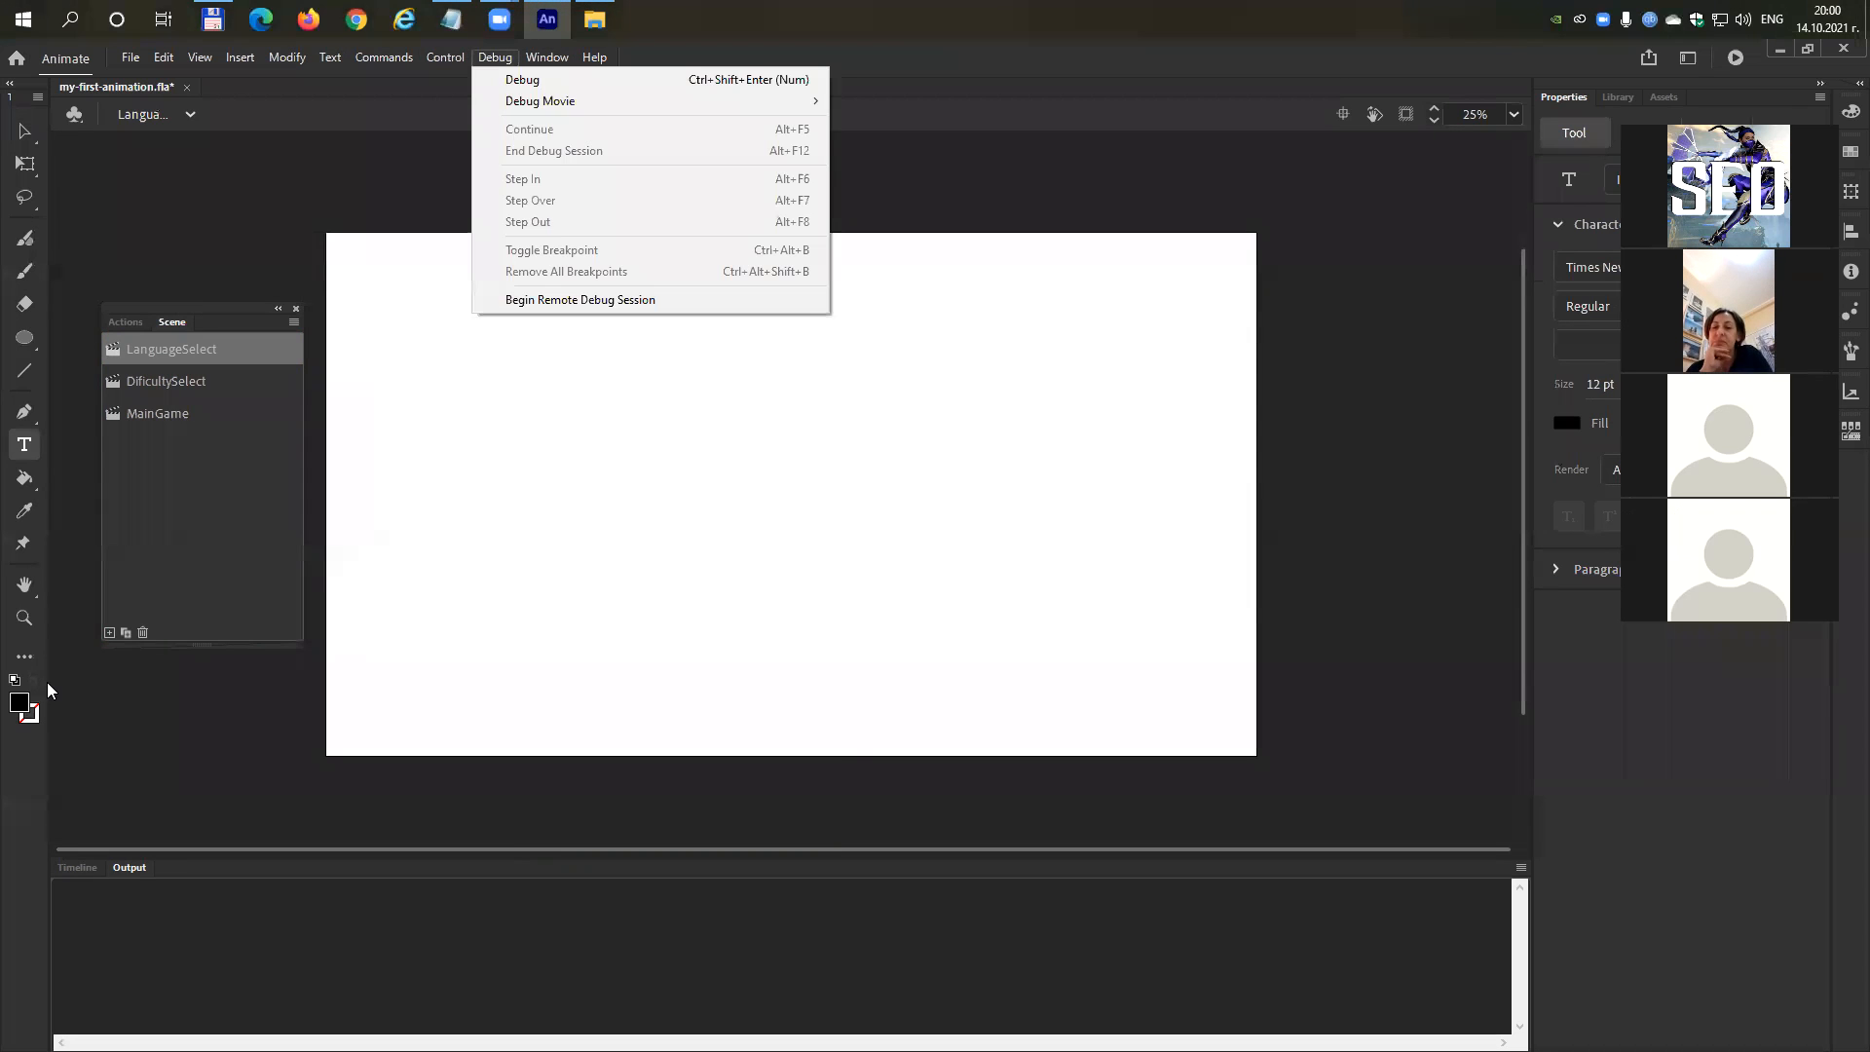
key("Right")
key("Down")
key("Down")
key("Down")
key("Down")
key("Down")
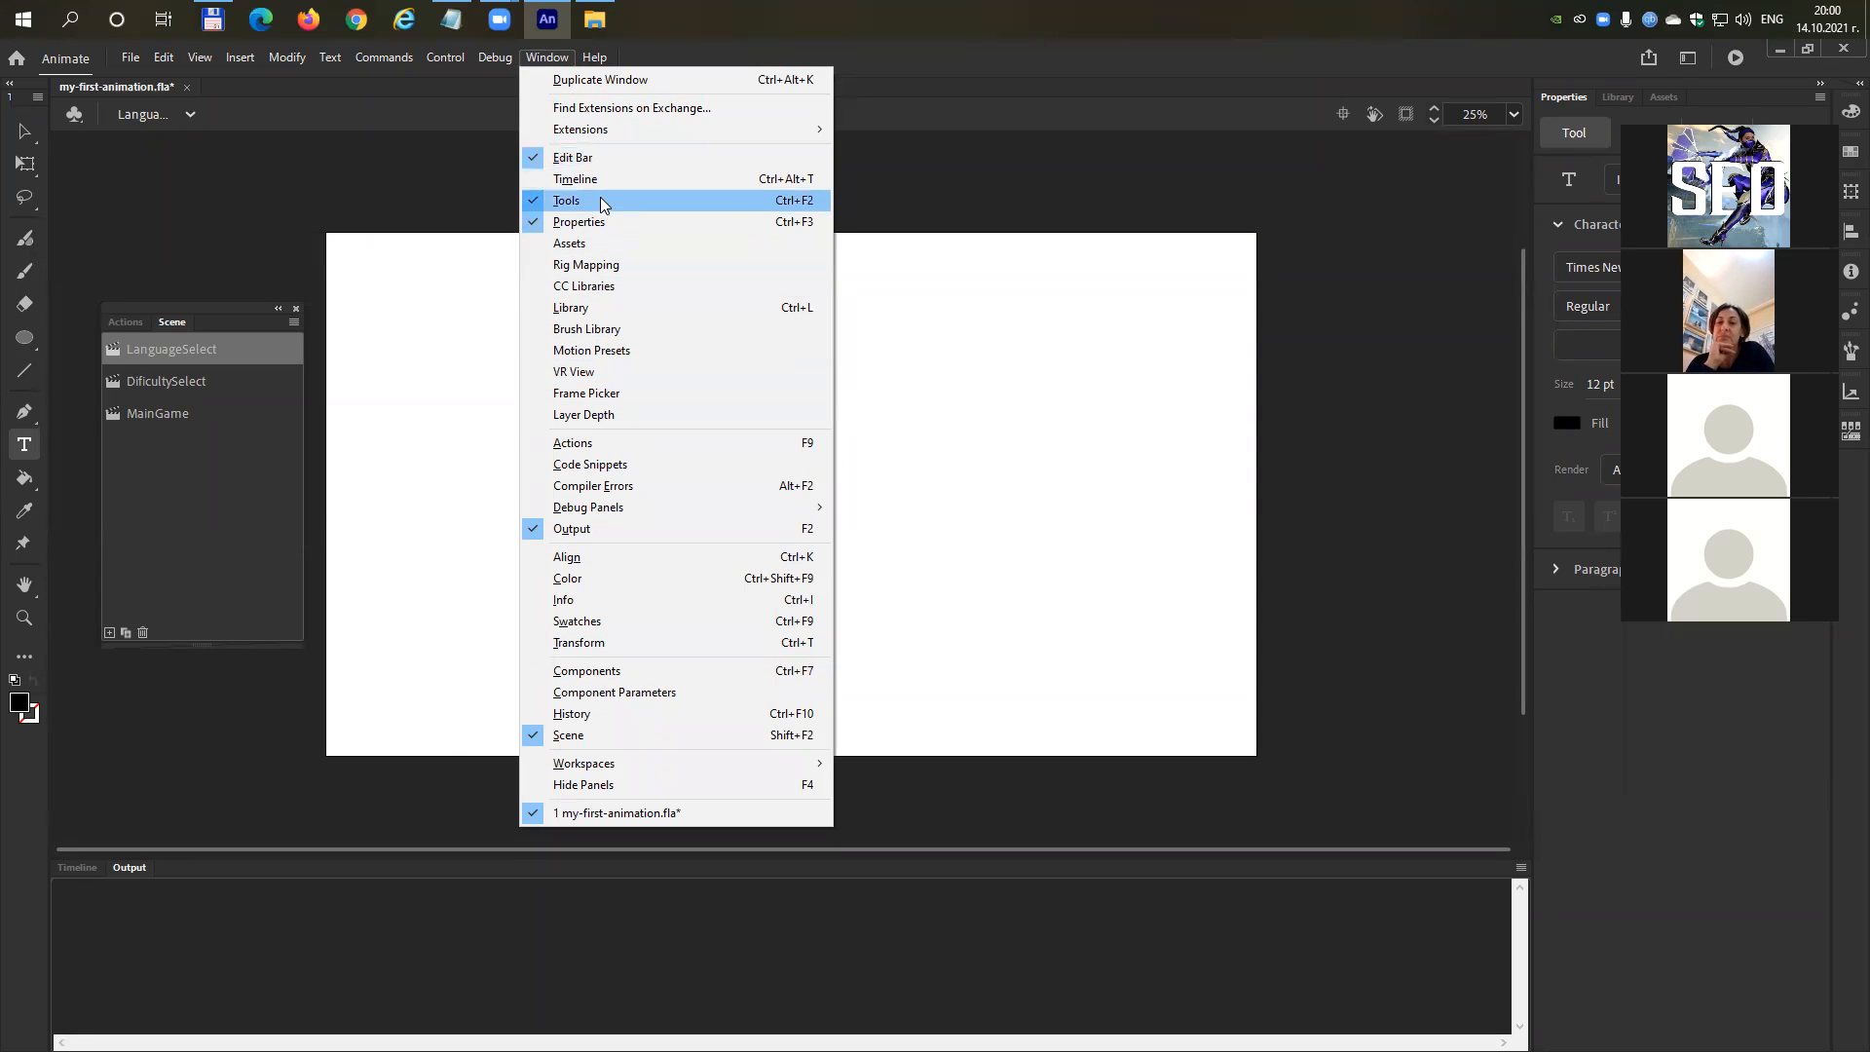
Place an empty text box on the pasteboard above the Scene panel, and select and discard it with the Selection tool.
left_click(112, 185)
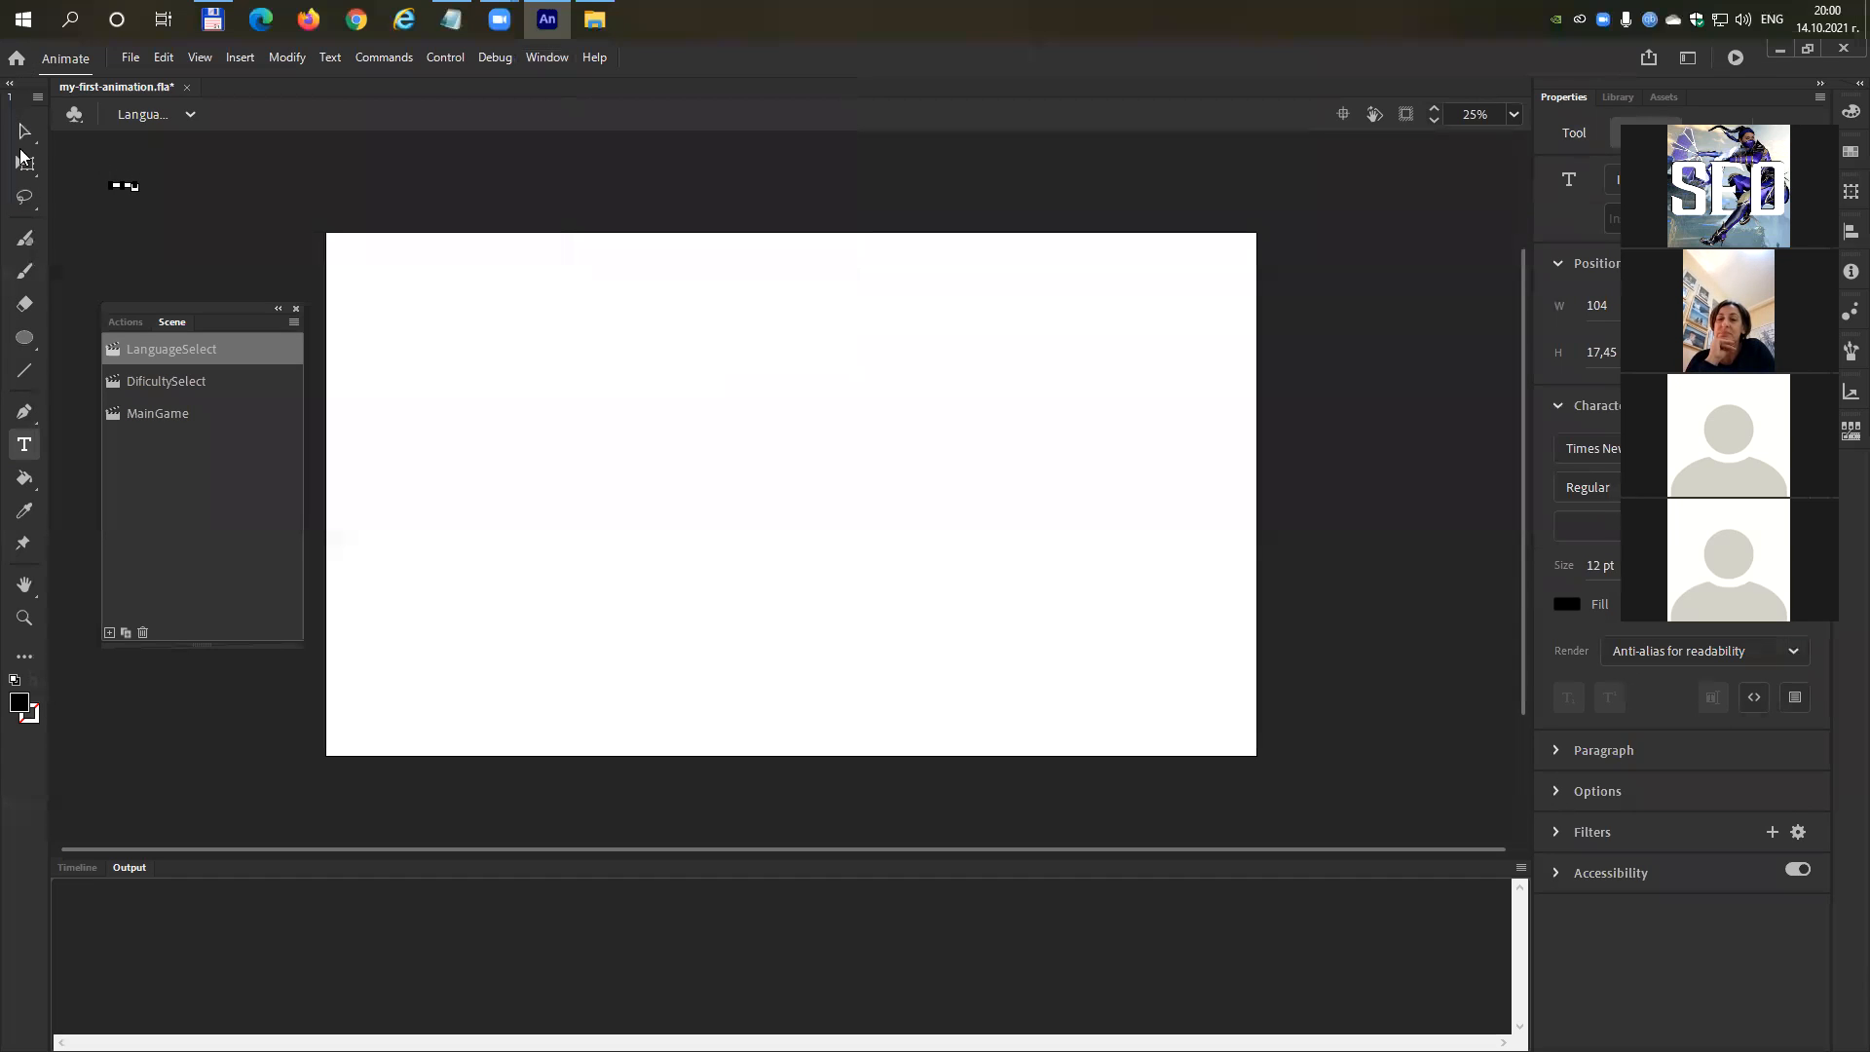
left_click(22, 139)
left_click_drag(97, 147, 156, 229)
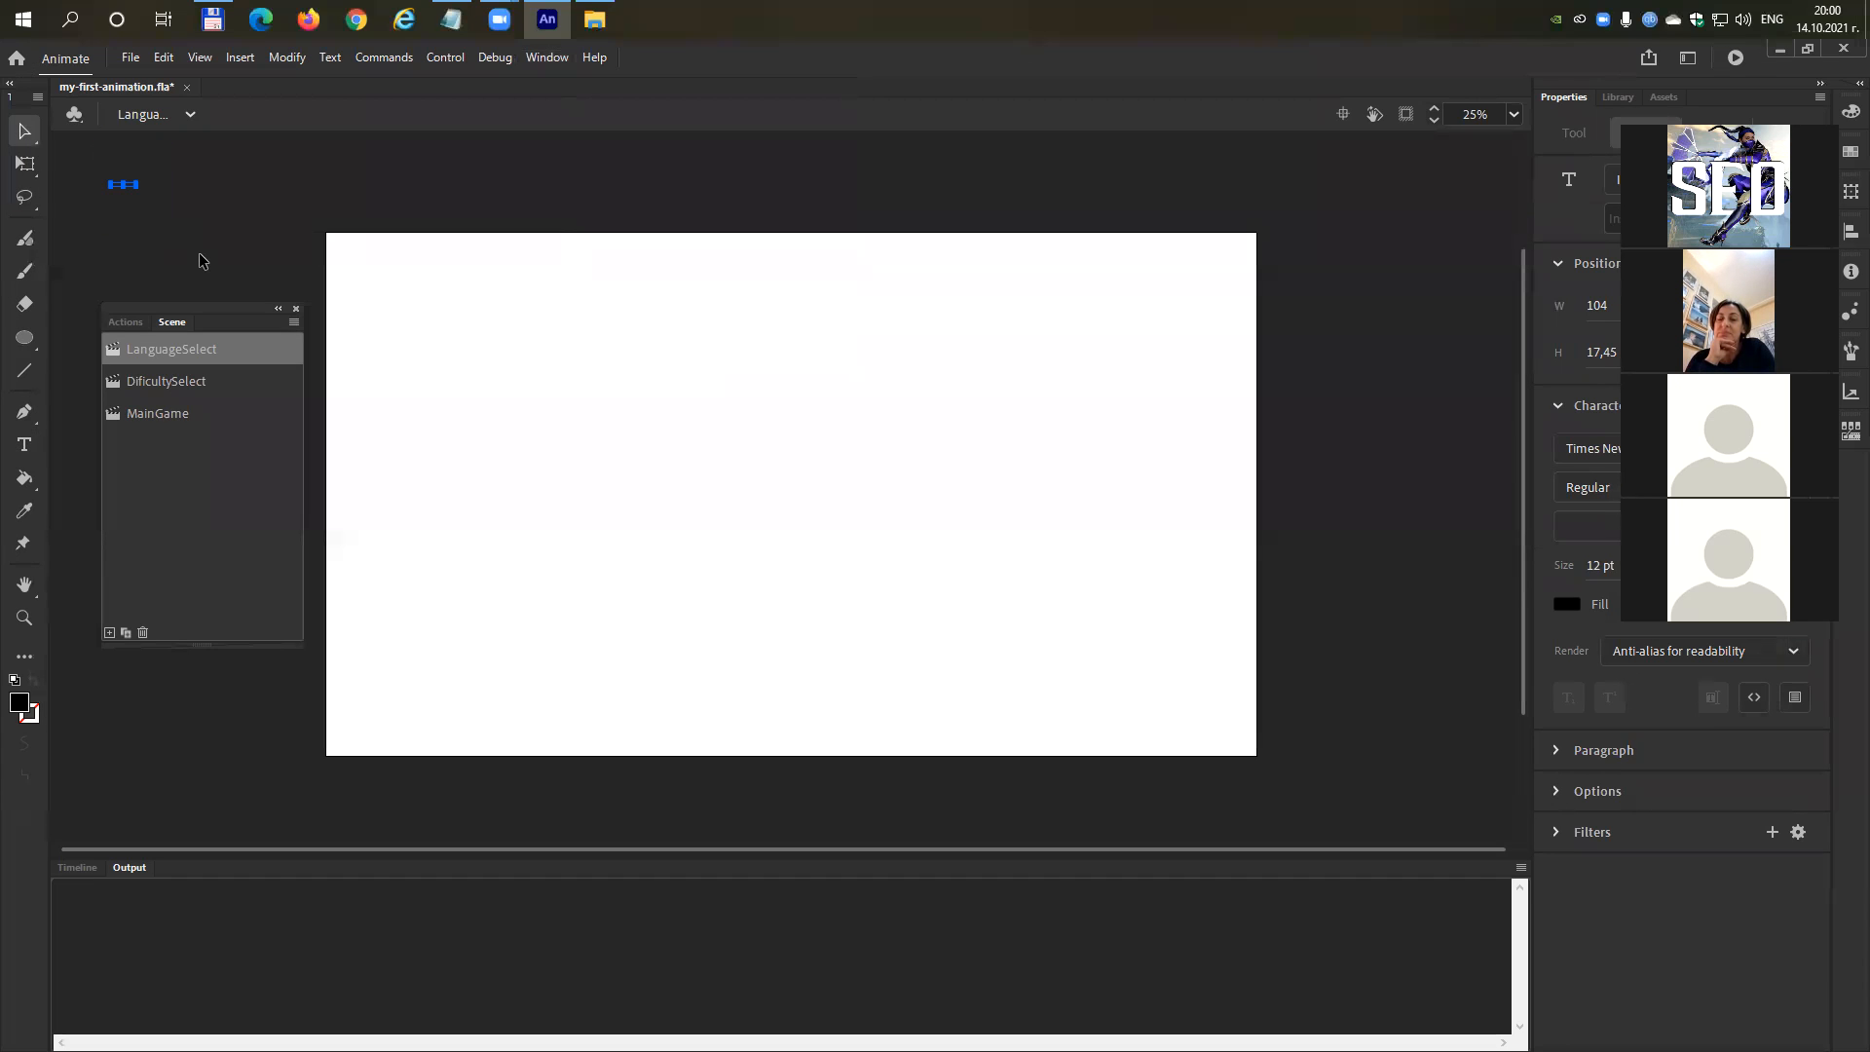
left_click(201, 261)
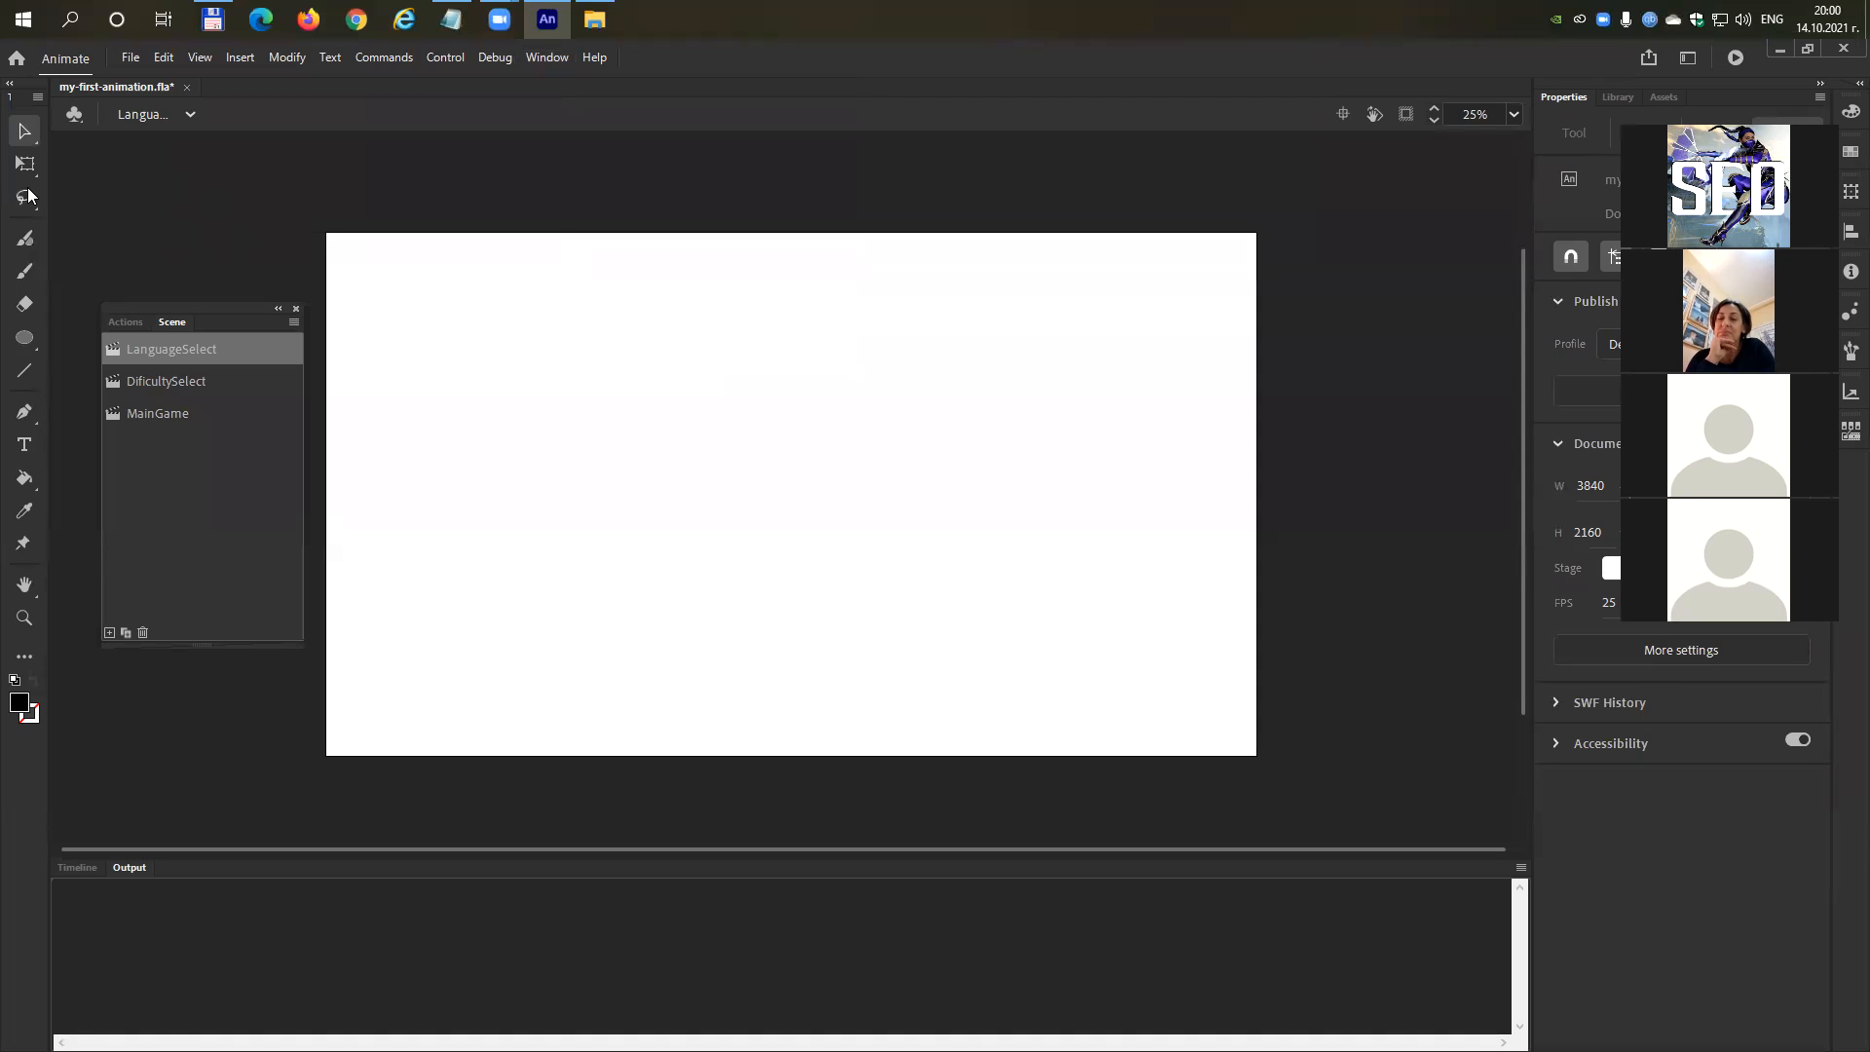
Draw a large black-filled oval without a stroke on the left half of the stage, and undo it.
left_click(24, 337)
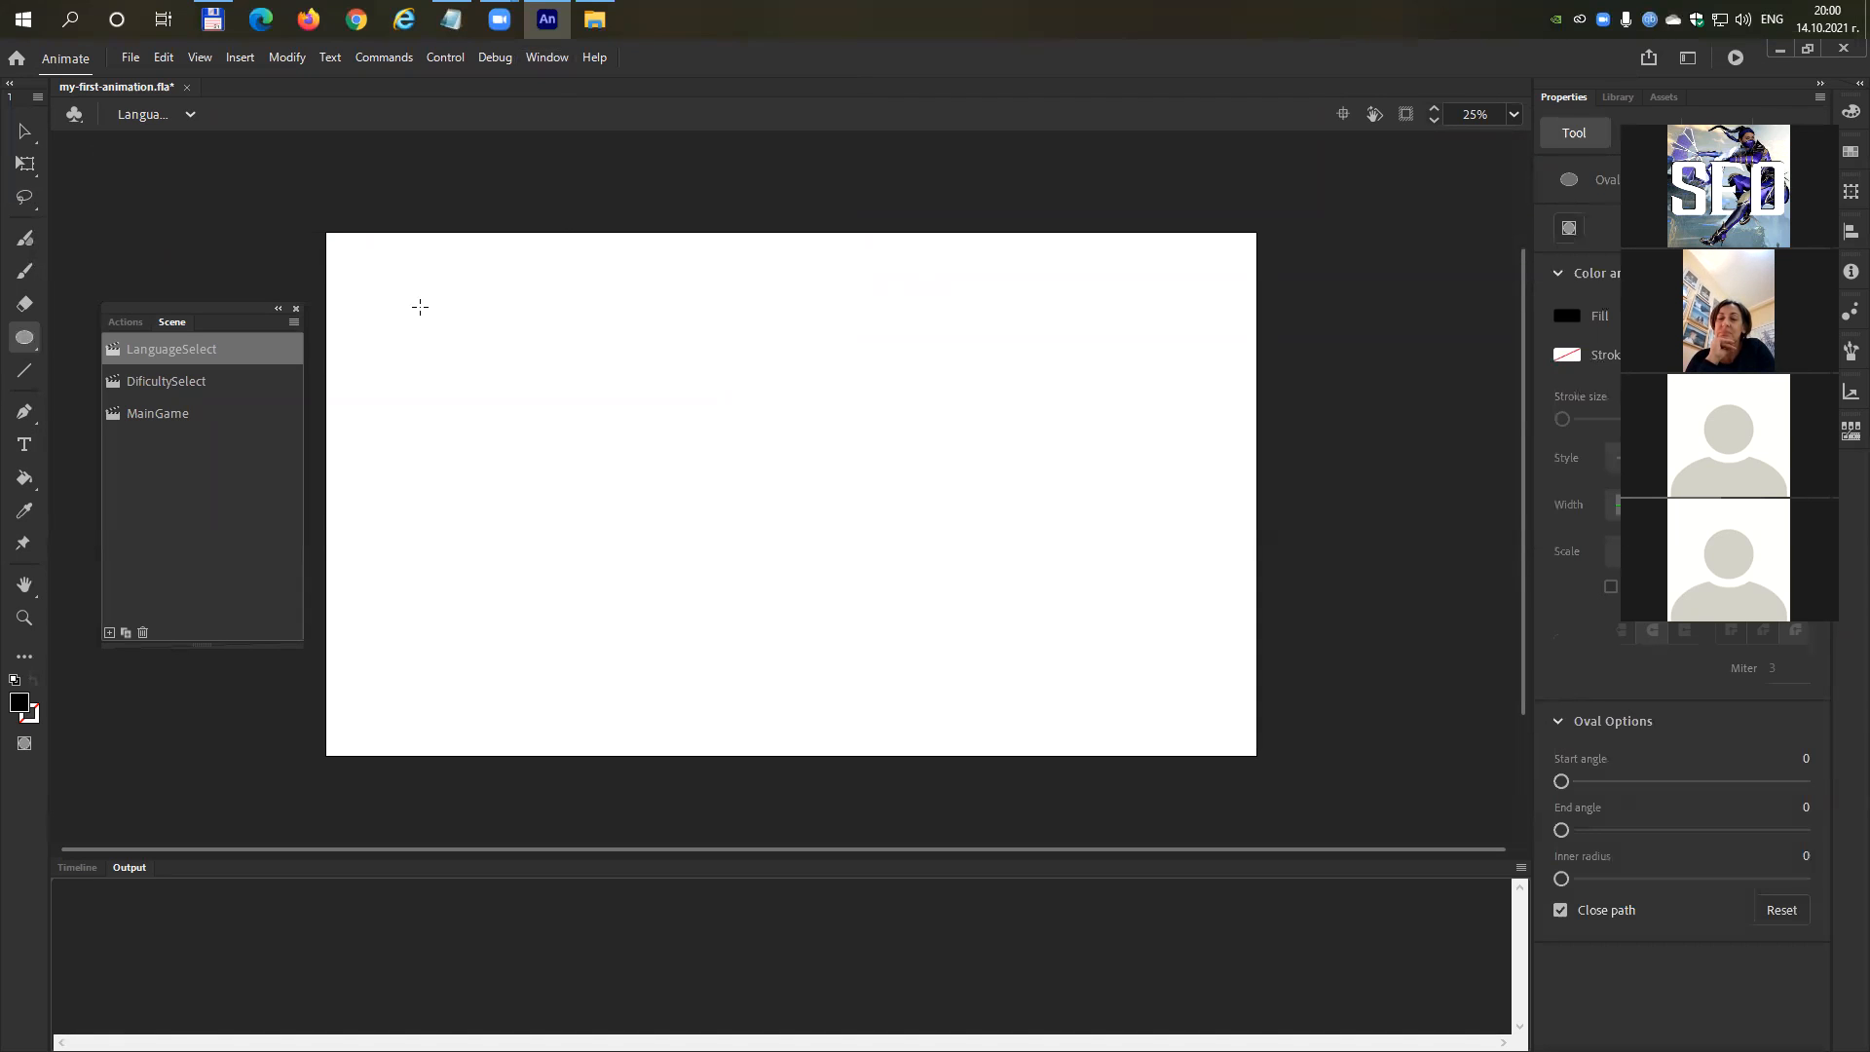
left_click_drag(392, 277, 821, 683)
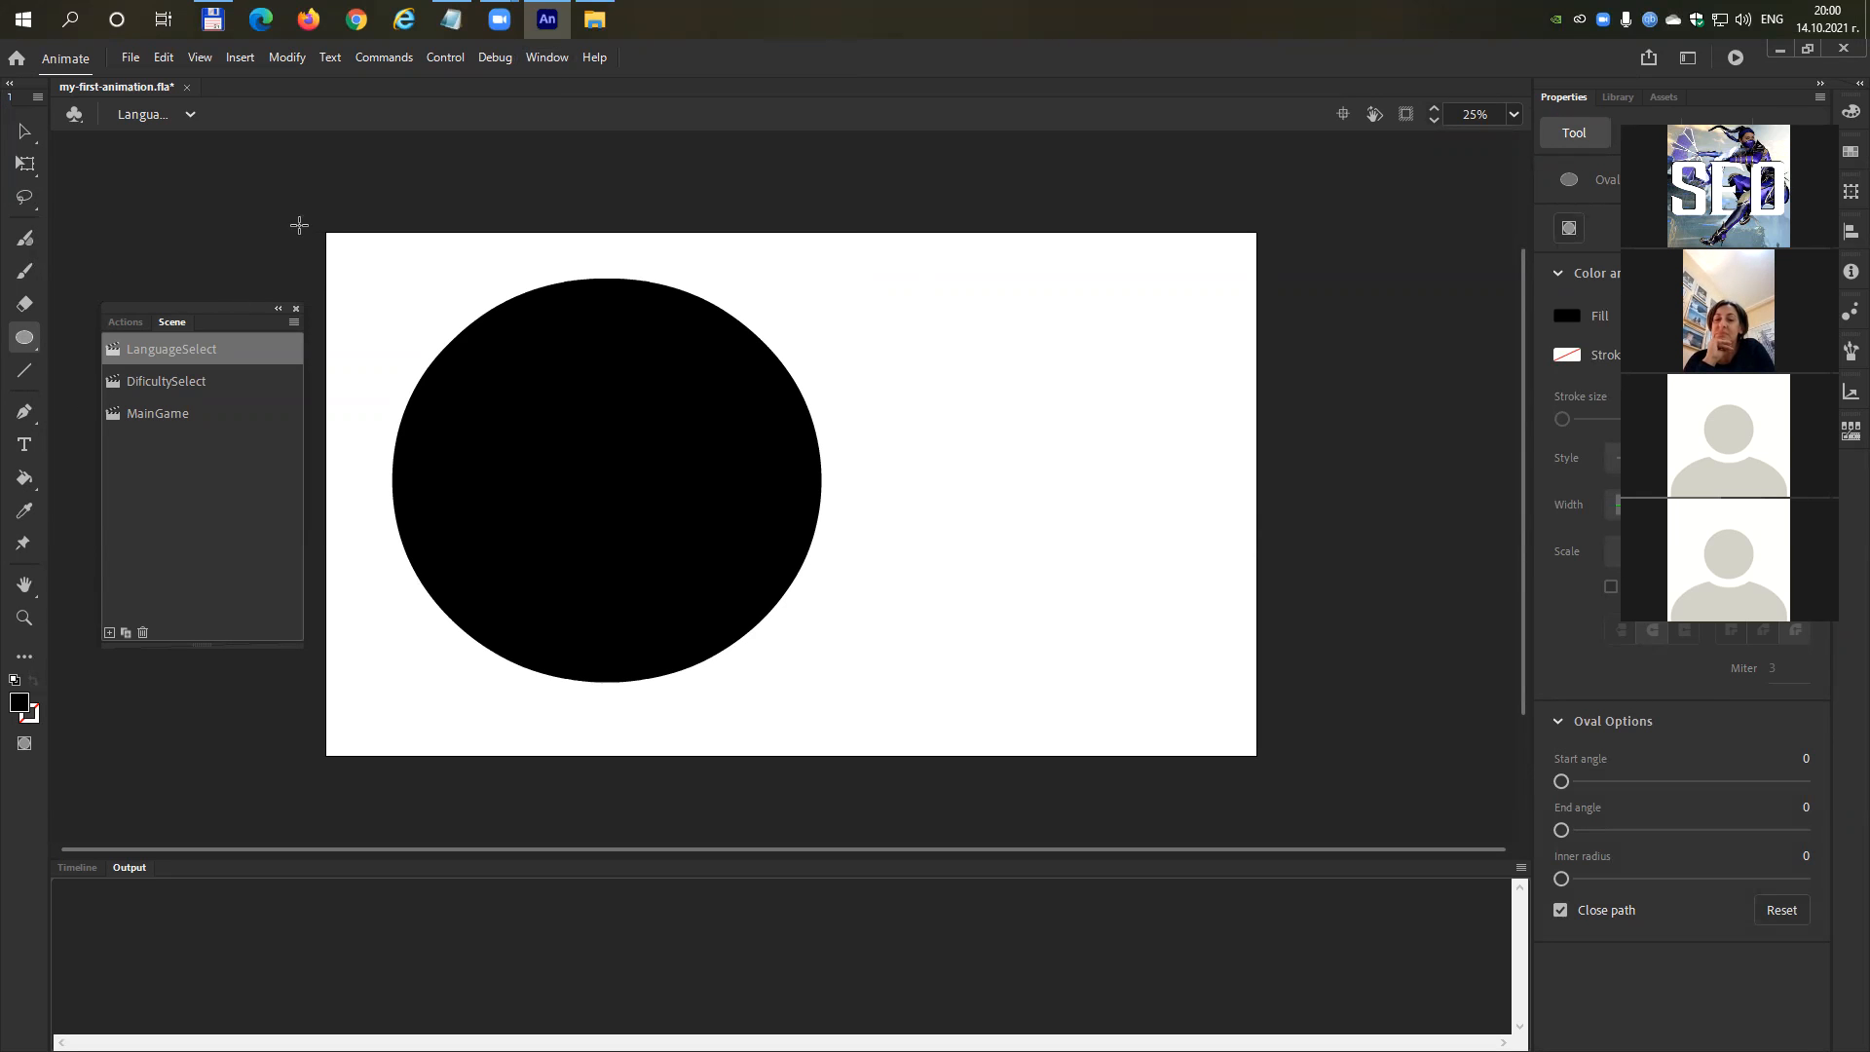
key("ctrl+z")
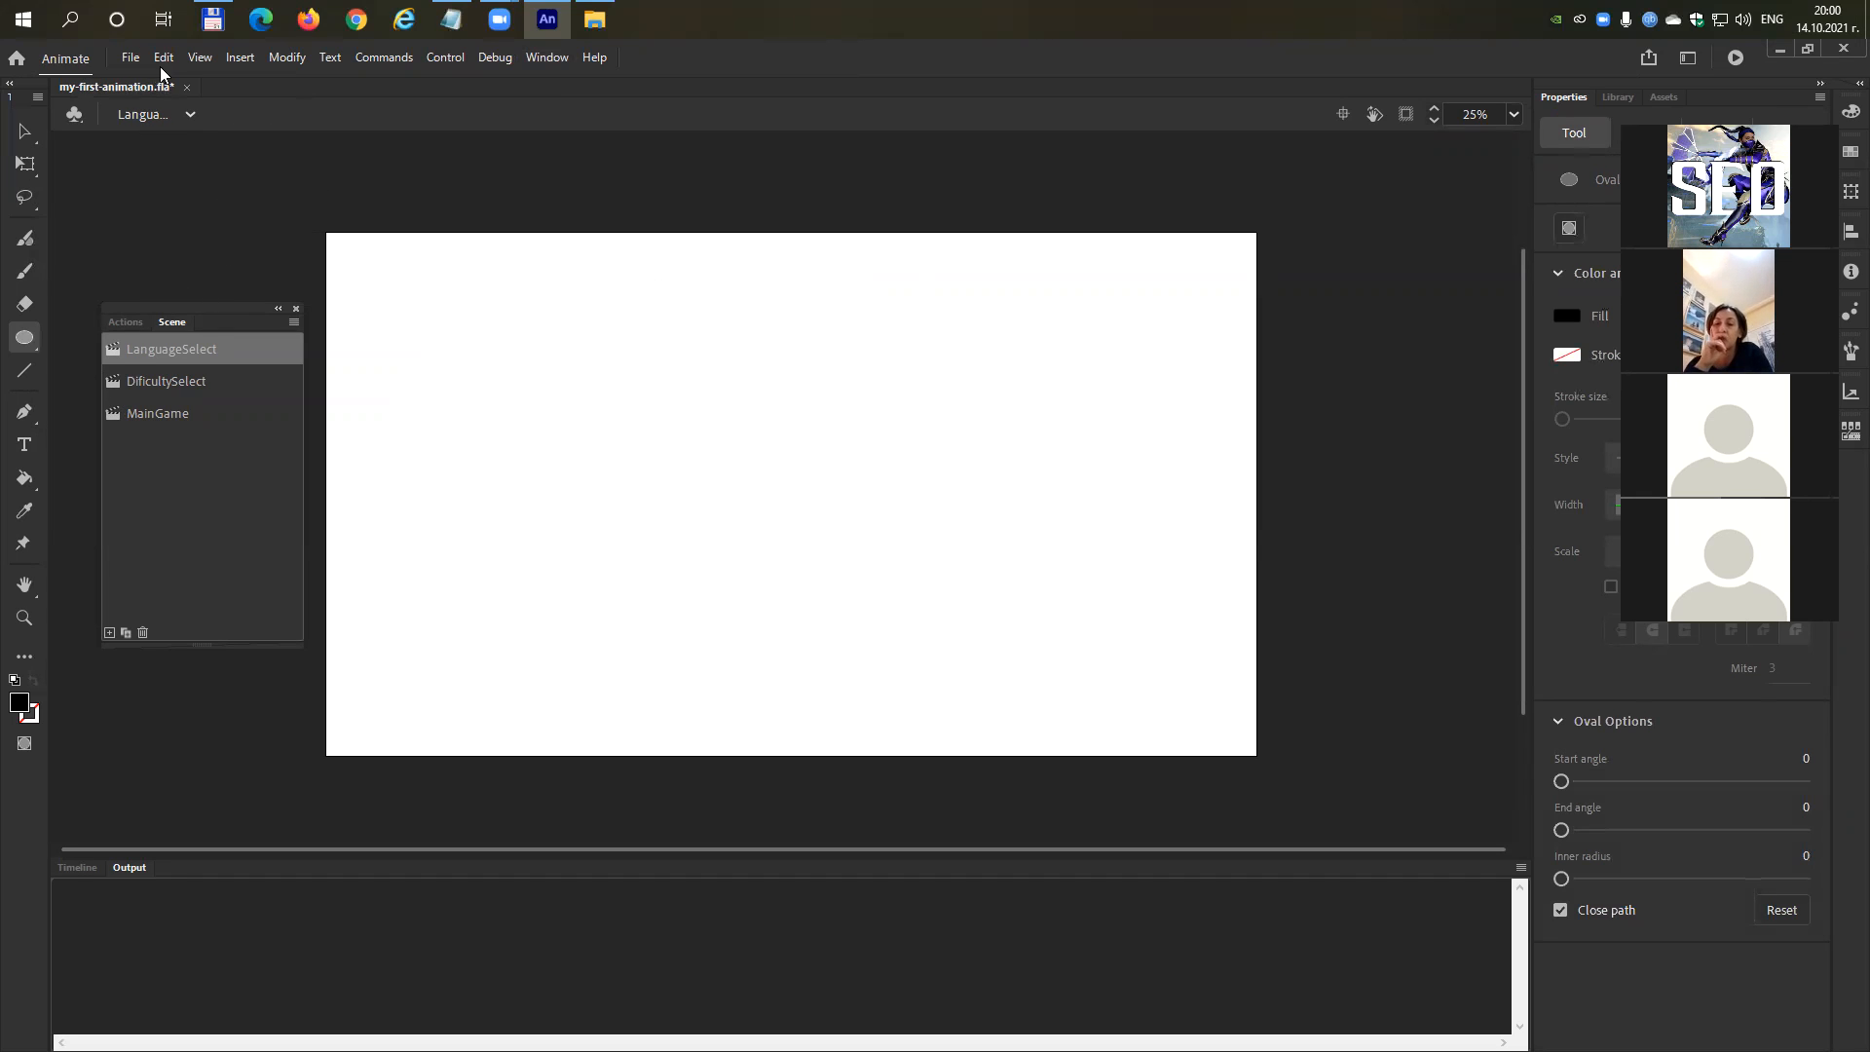
left_click(240, 62)
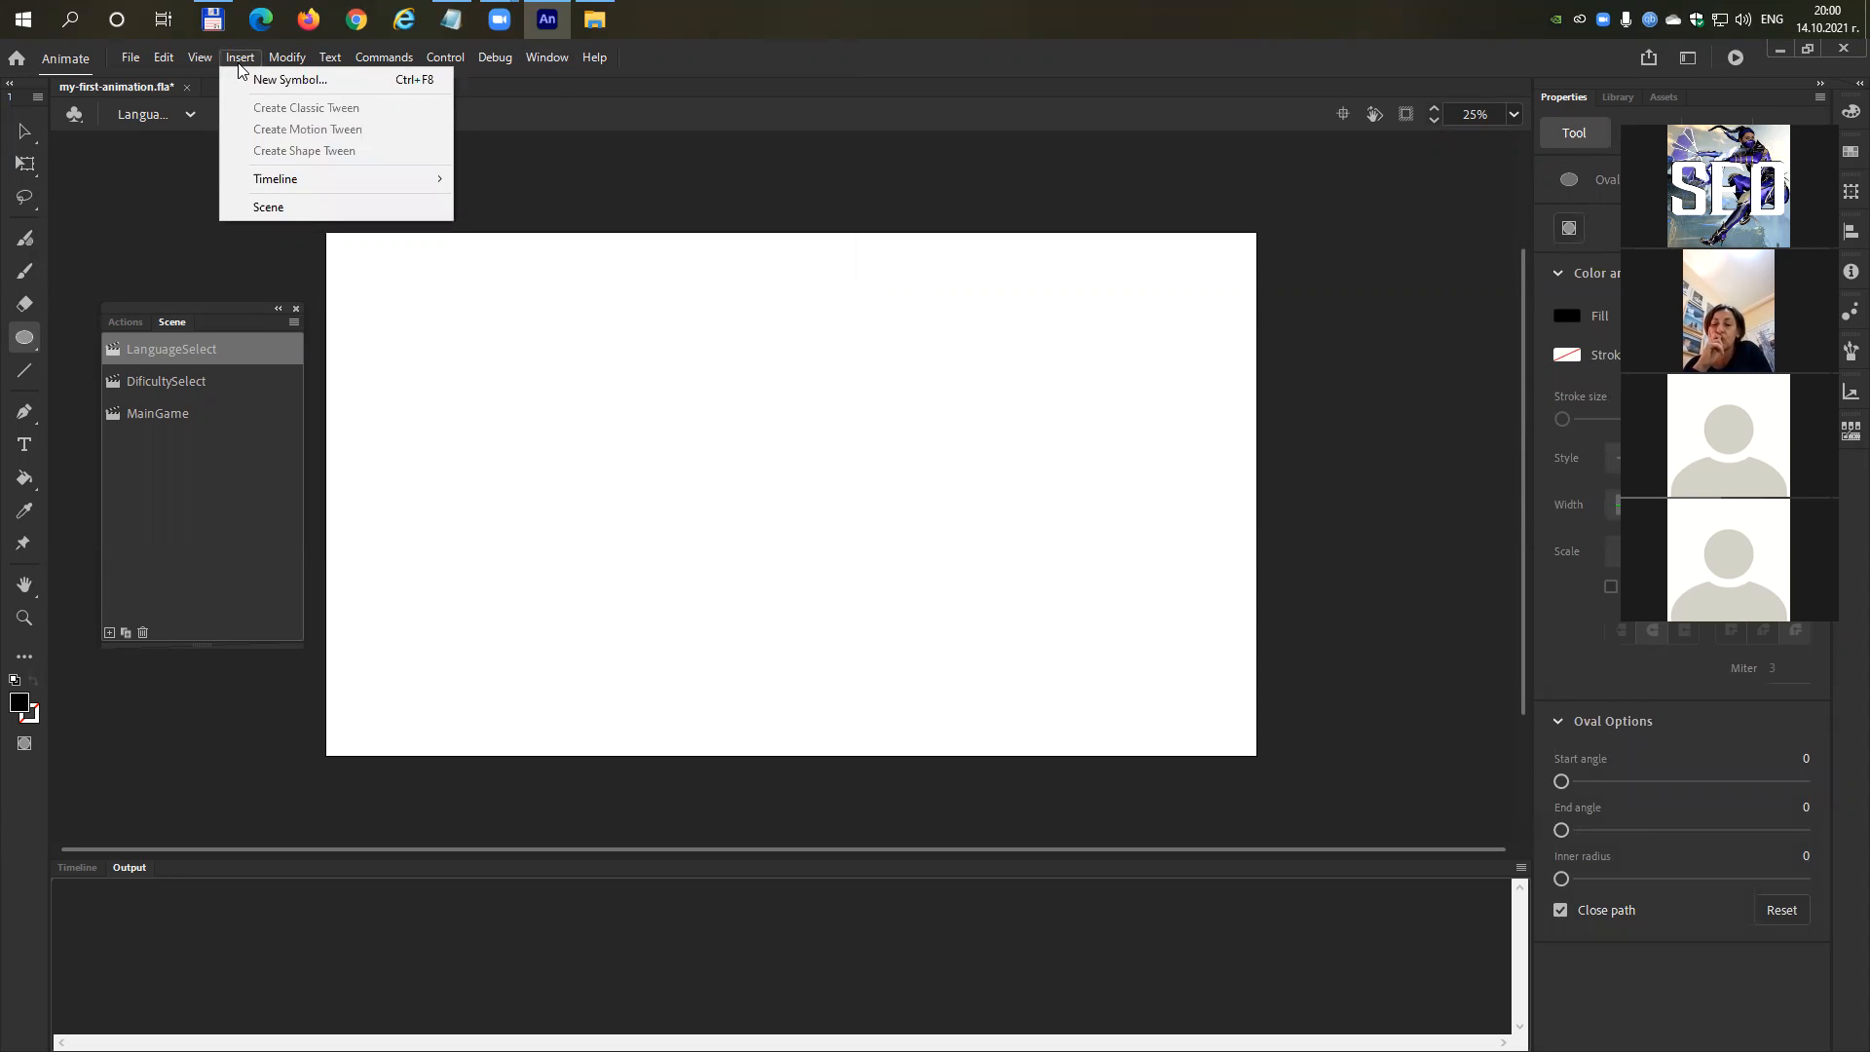
left_click(385, 292)
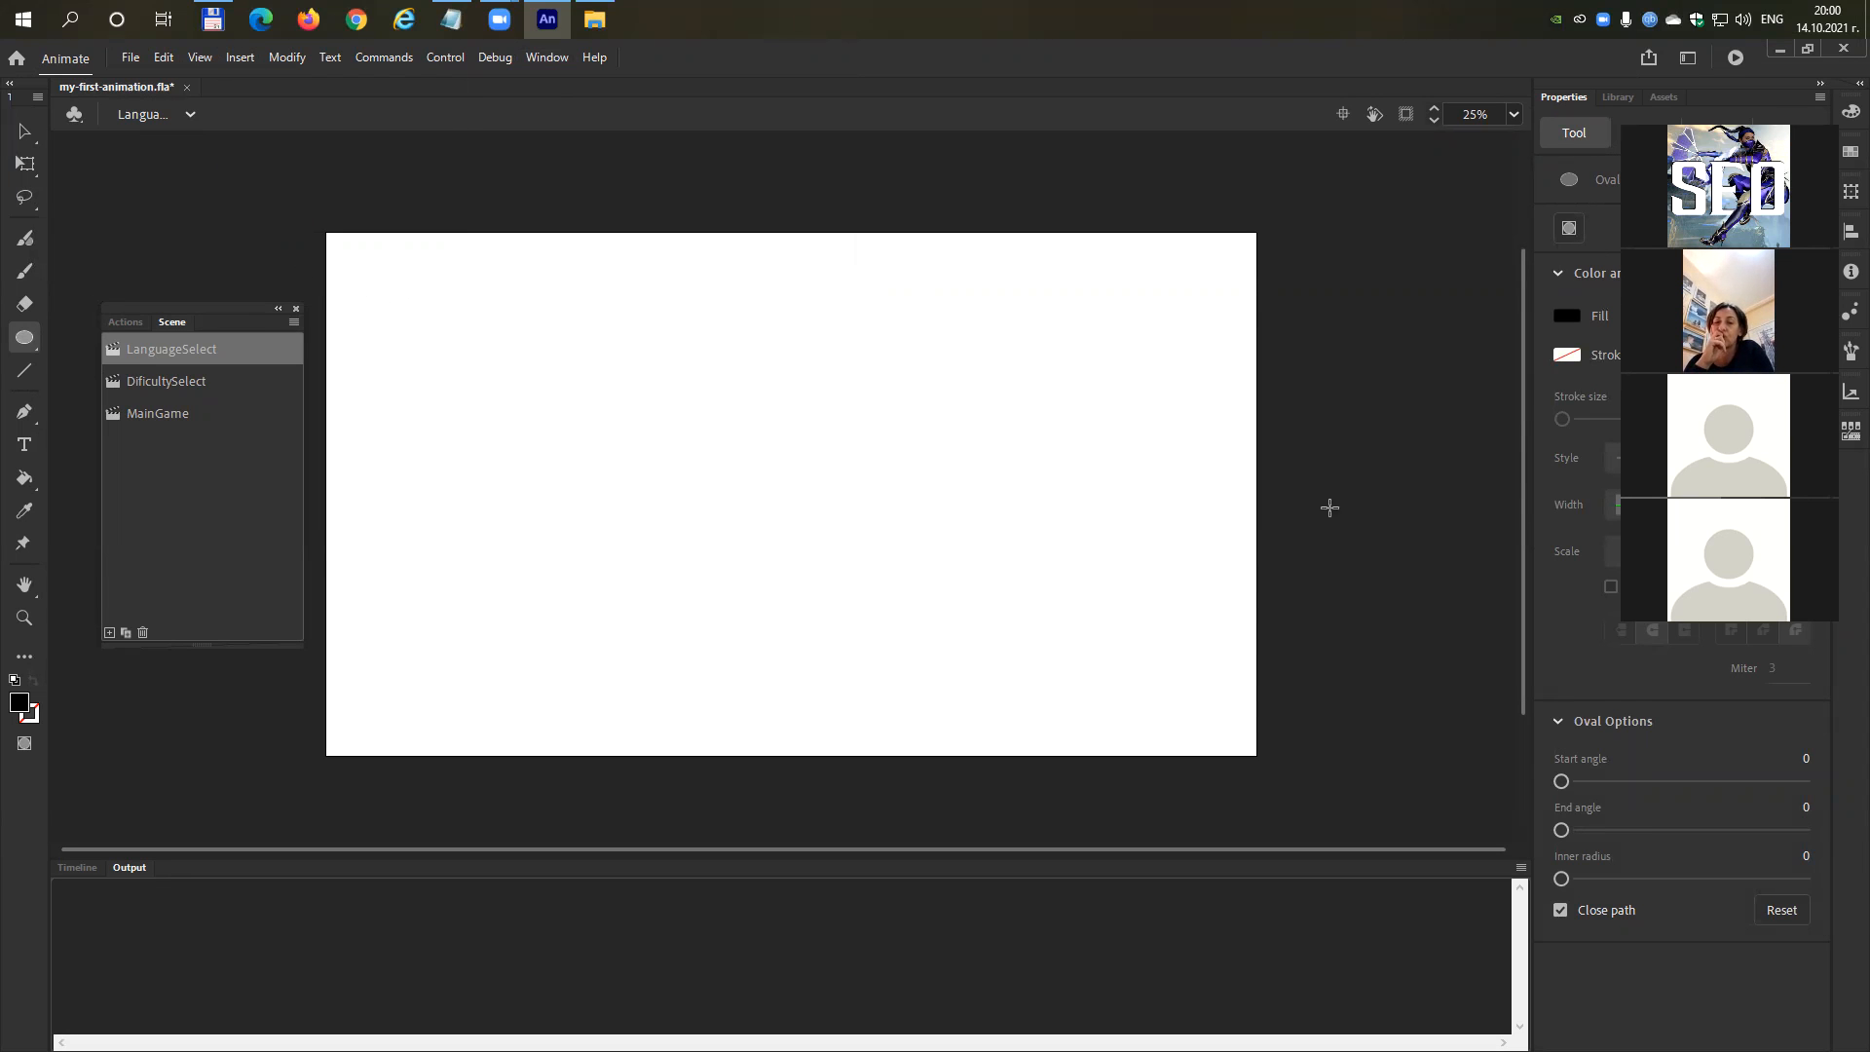
Show the desktop, switch to Total Commander, and look through the files in the Desktop\old\C folder.
left_click(1864, 14)
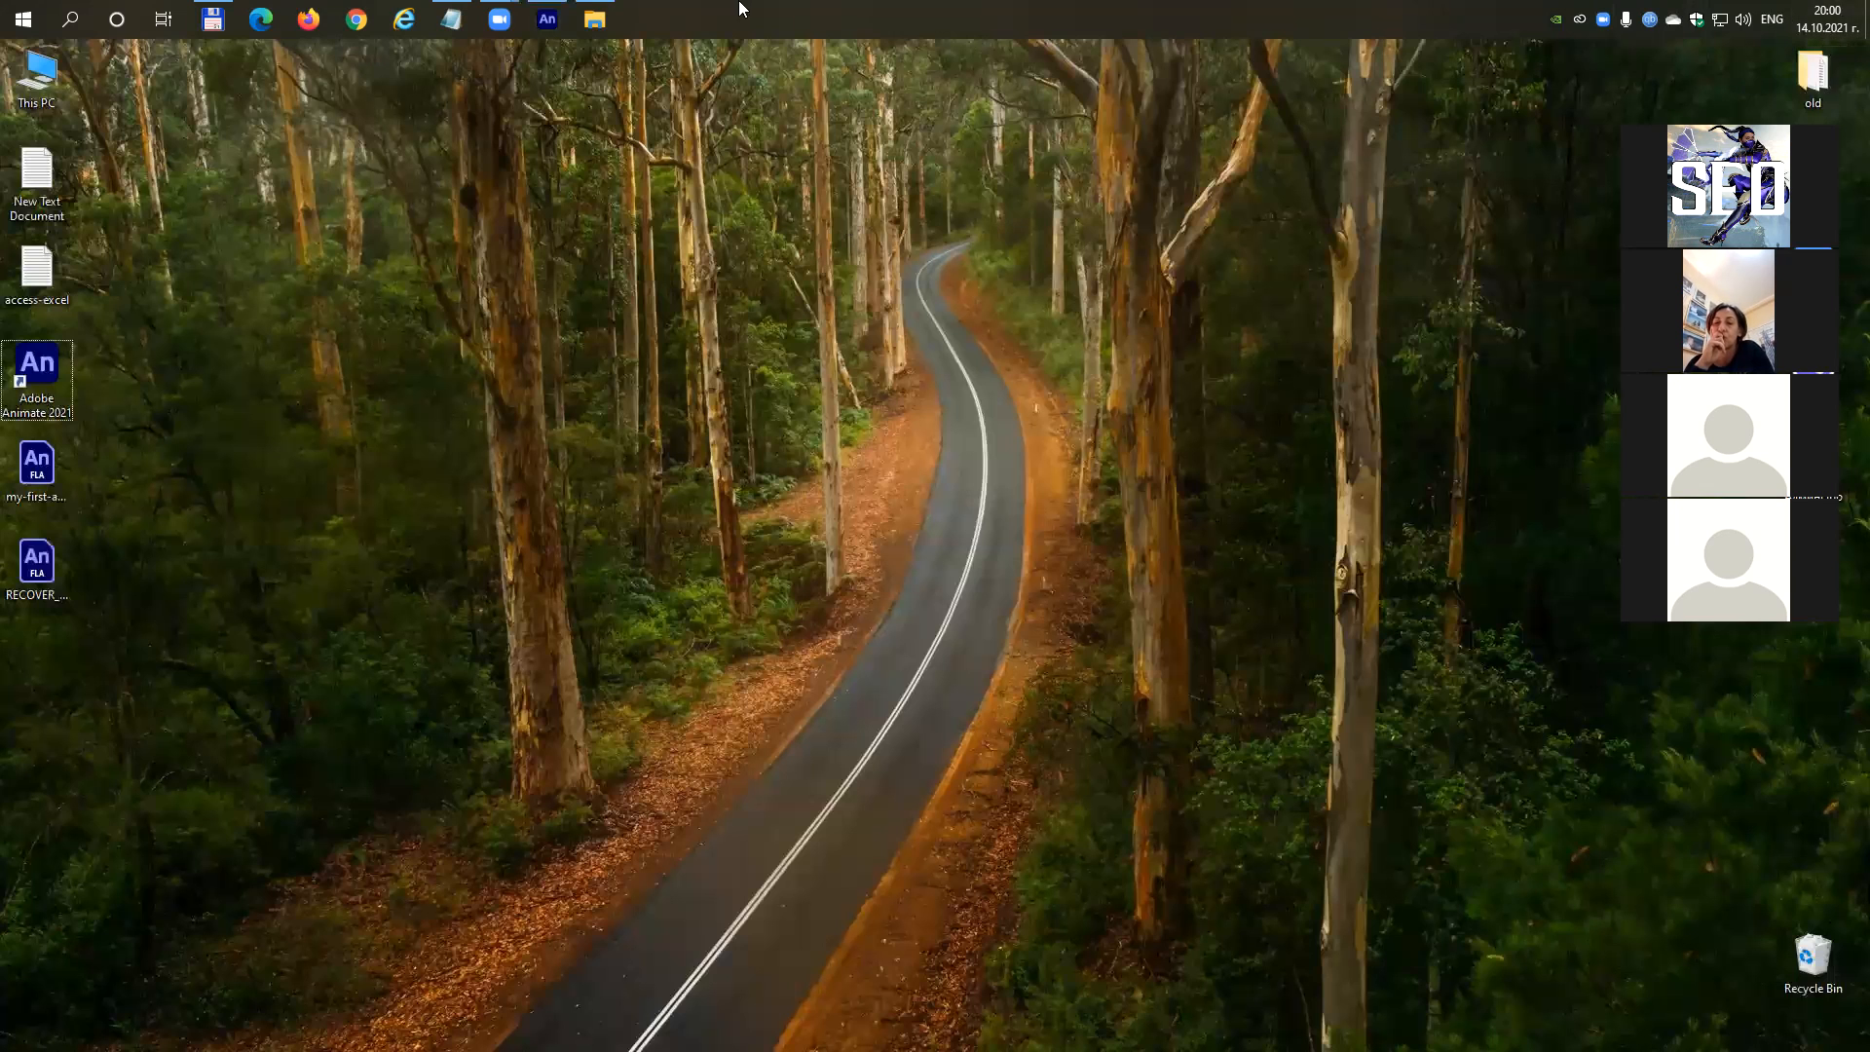
left_click_drag(161, 526, 20, 350)
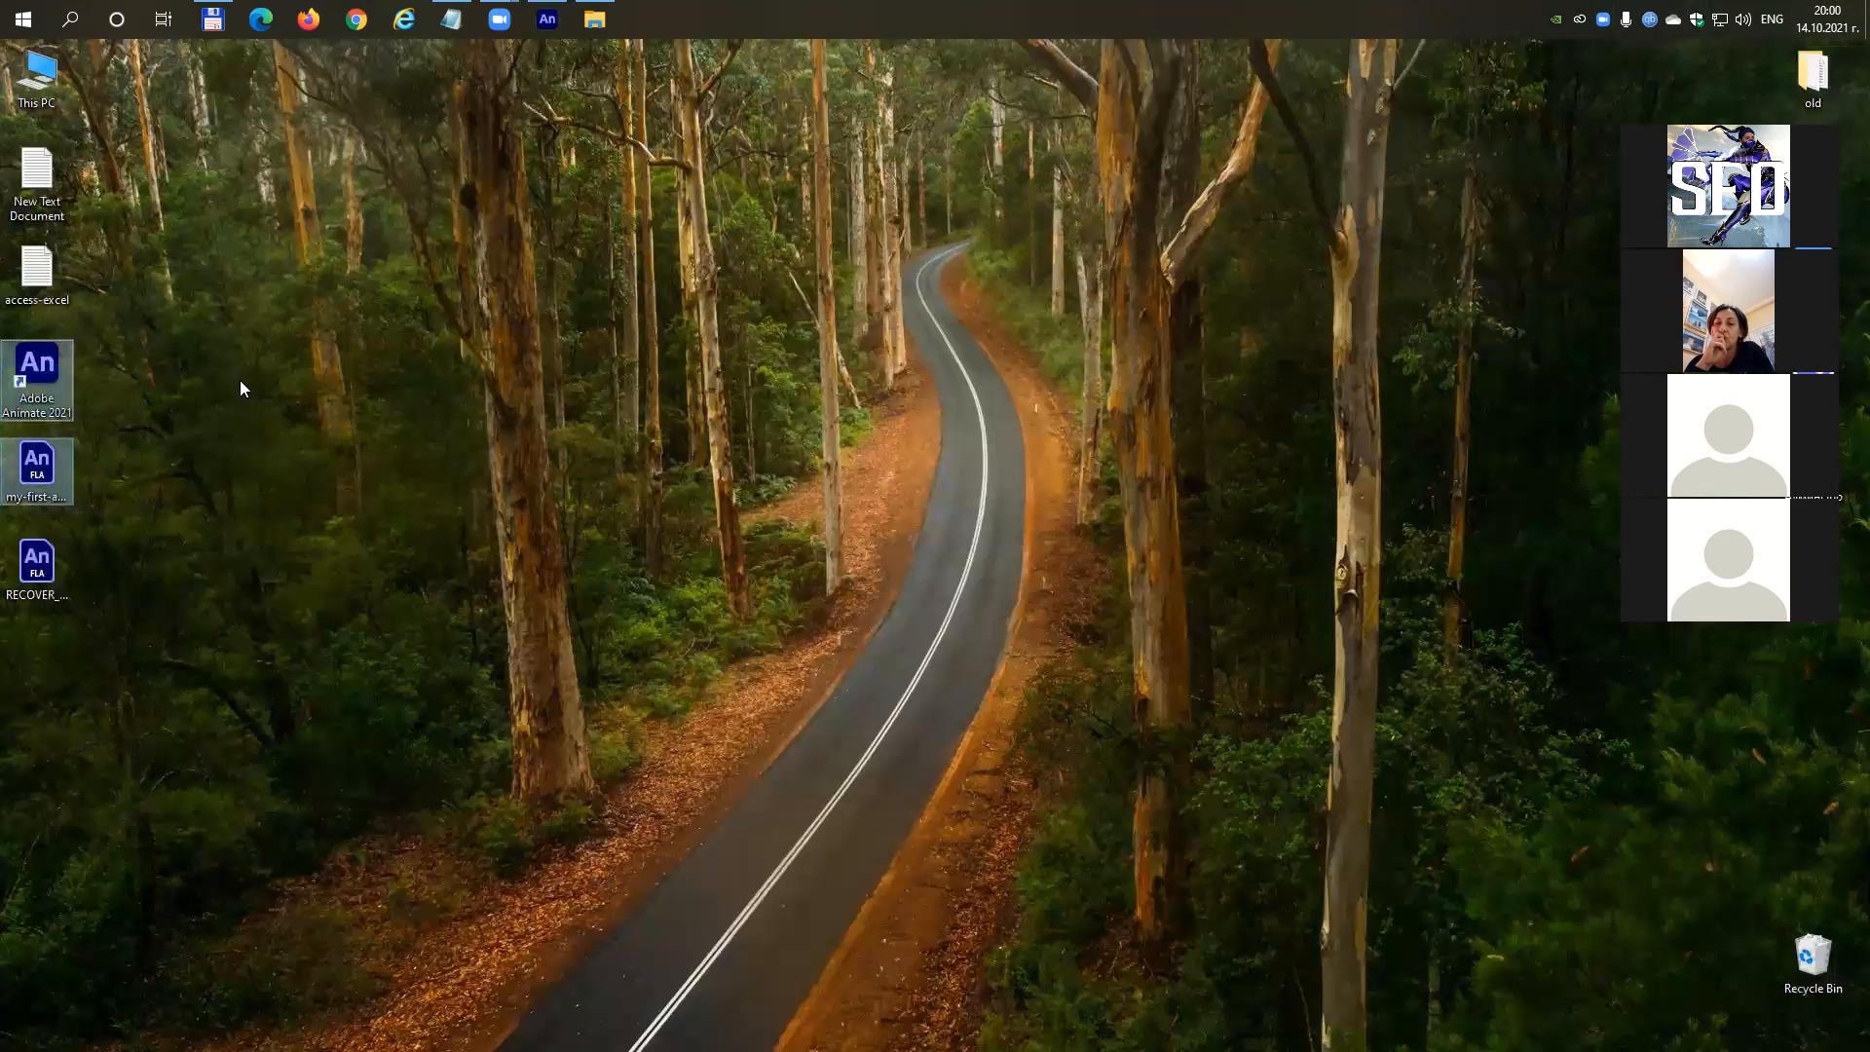
left_click(222, 20)
key("Down")
key("Down")
key("Down")
key("Down")
key("Down")
key("Down")
key("Down")
key("Down")
key("Down")
key("Down")
key("Down")
key("Down")
key("Down")
key("Down")
key("Down")
key("Down")
key("Down")
key("Down")
key("Down")
key("Down")
key("Down")
key("Down")
key("Down")
key("Down")
key("Down")
key("Down")
key("Down")
key("Down")
key("Down")
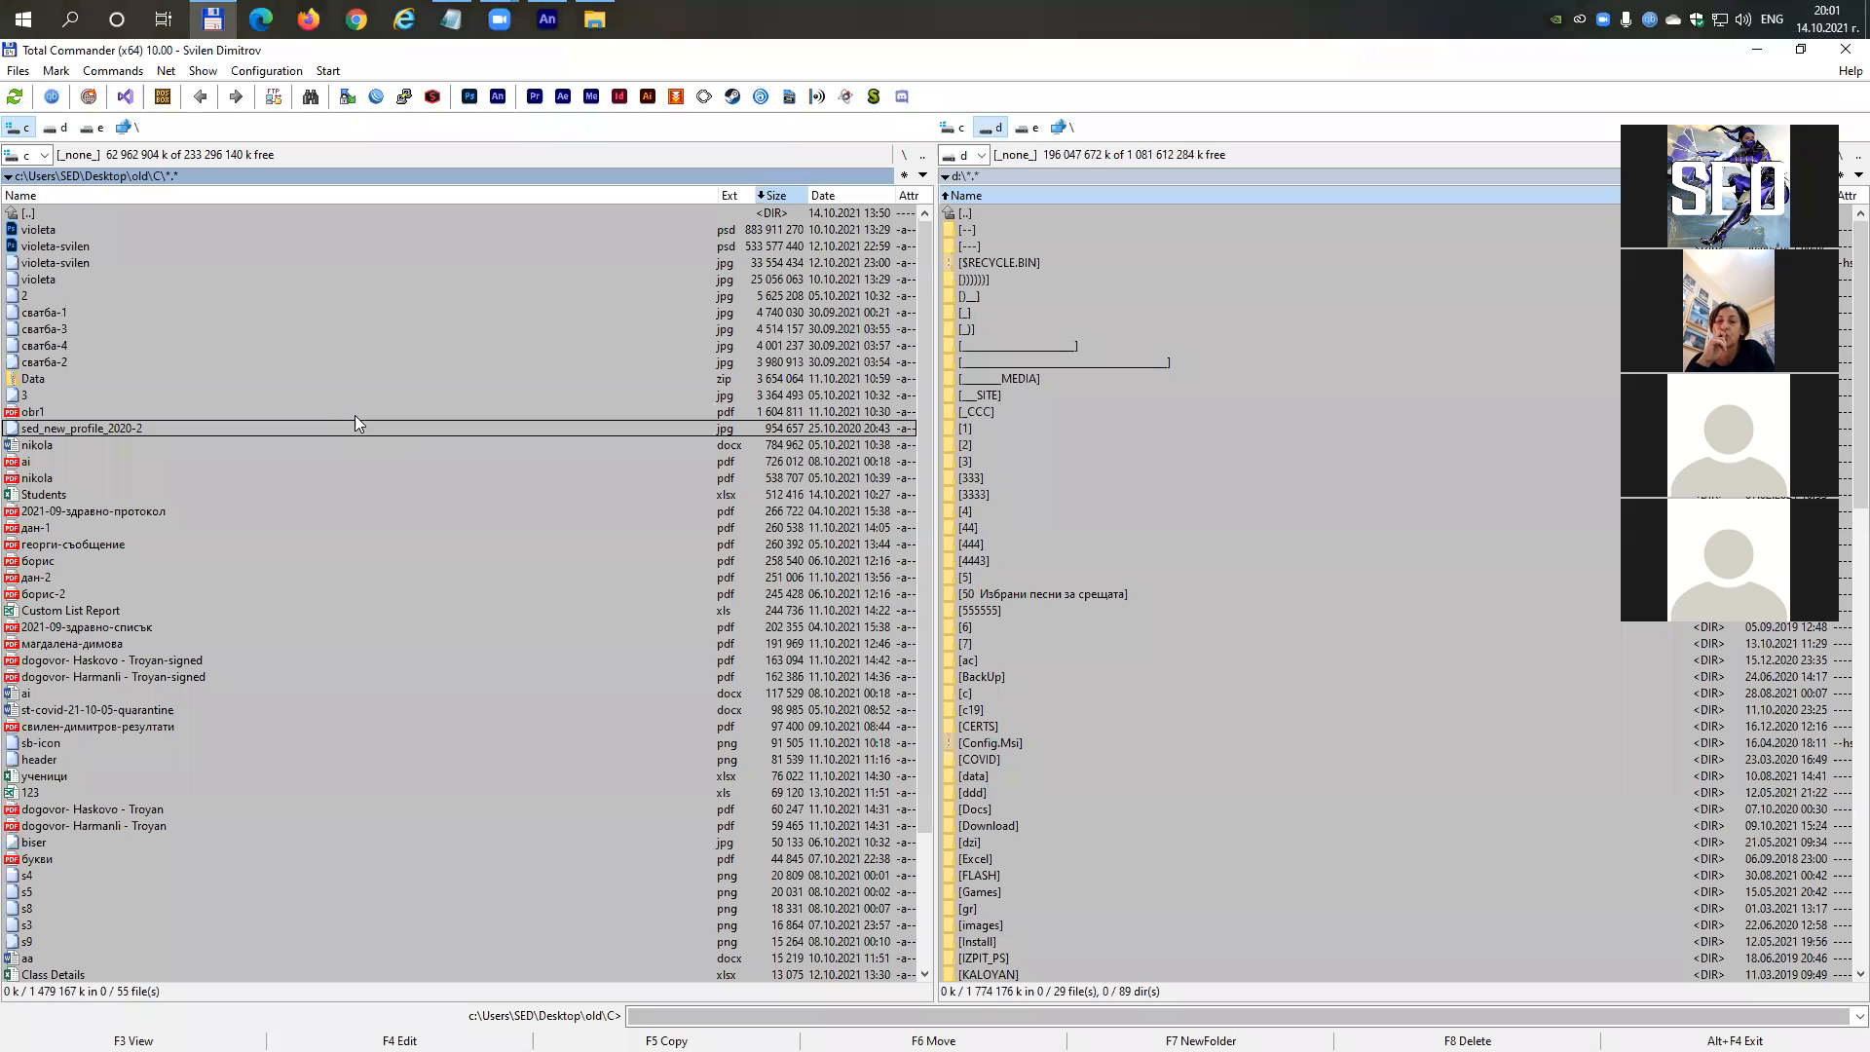
key("Up")
key("Up")
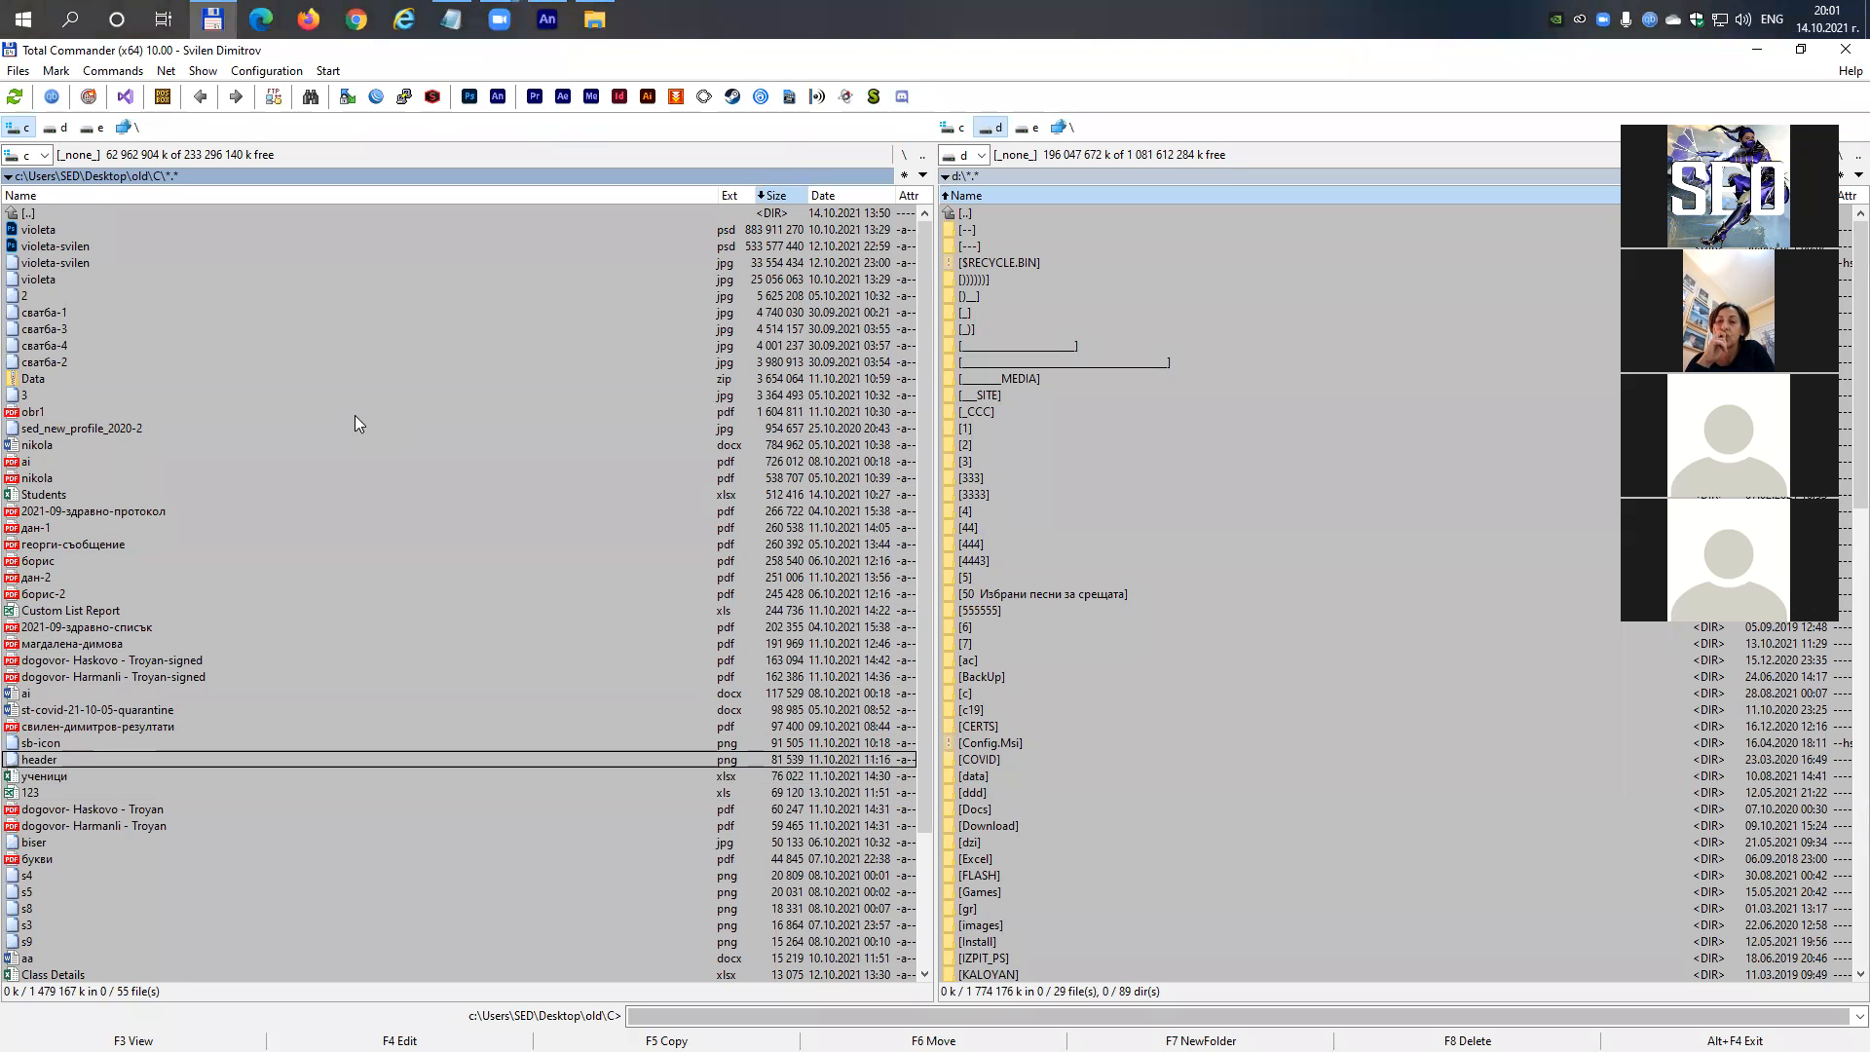
left_click(1866, 19)
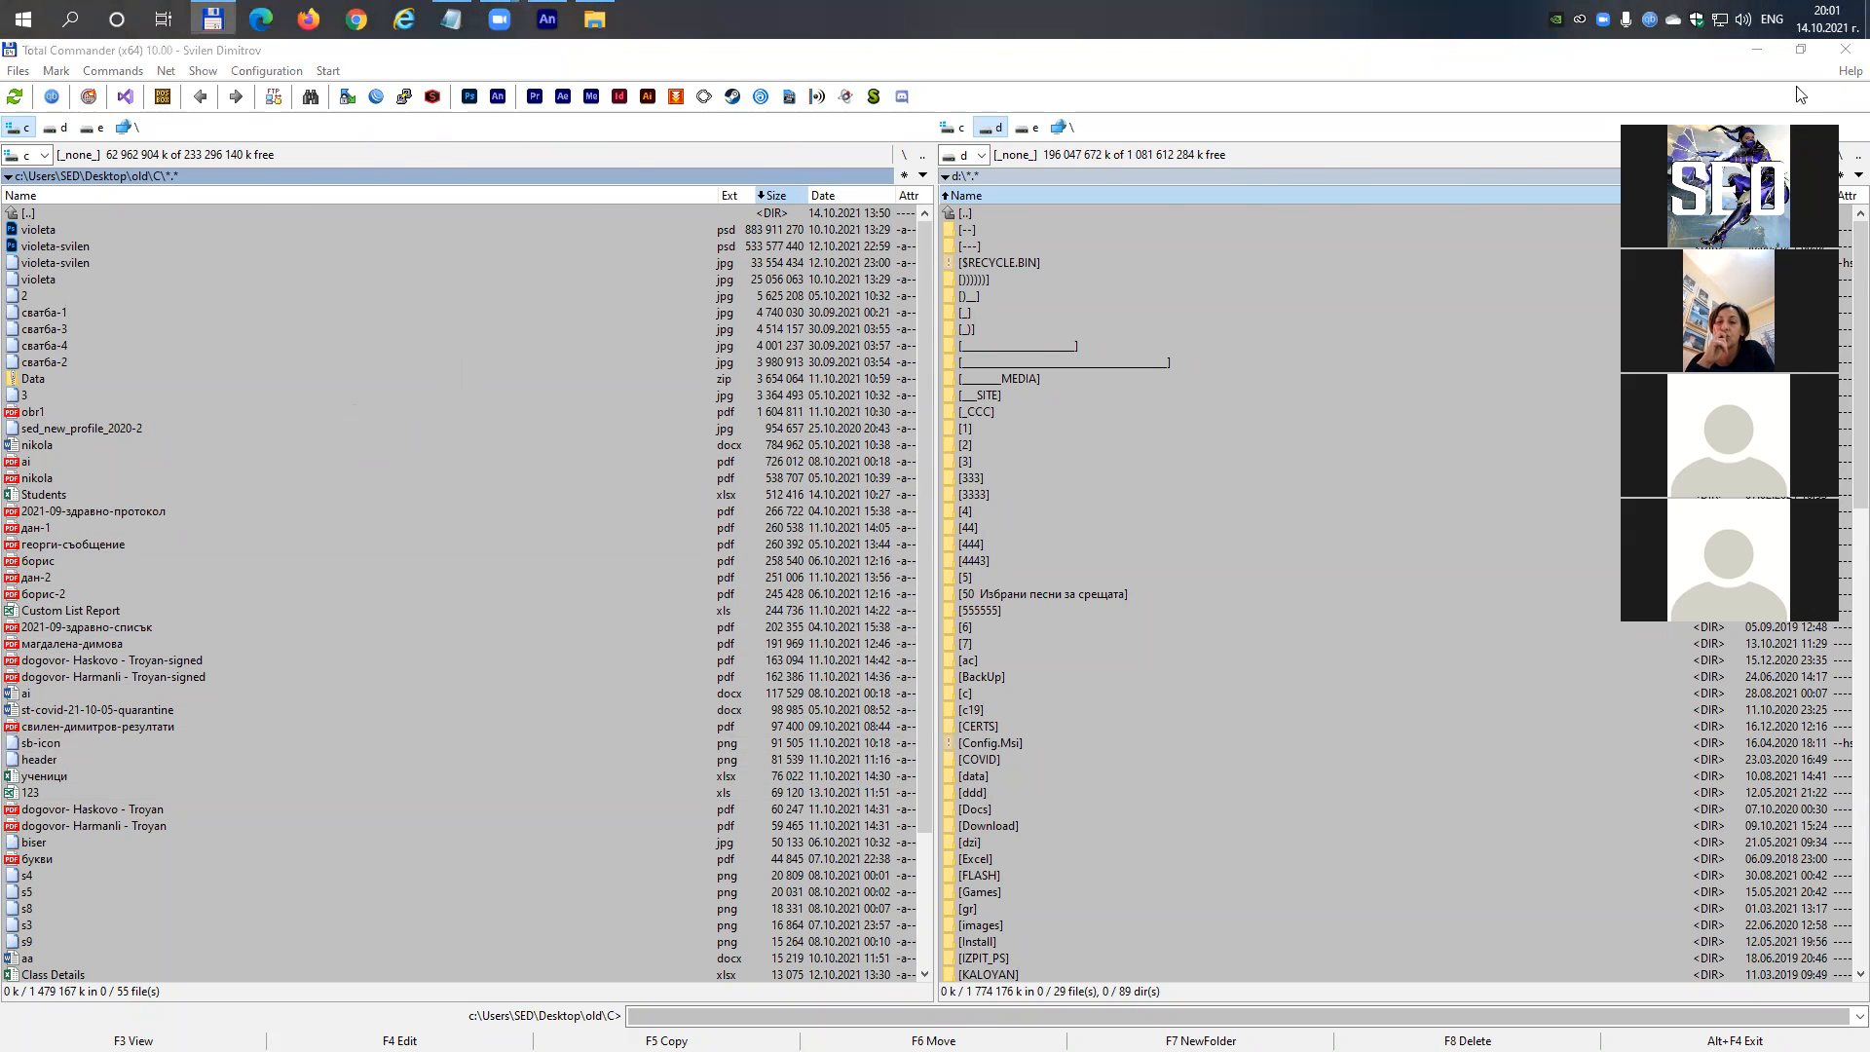
Paste the copied round СТАНИ БОГАТ logo into the LanguageSelect scene, and move the Scene panel so it overlaps the stage's left edge.
key("ctrl+v")
left_click_drag(110, 271, 495, 468)
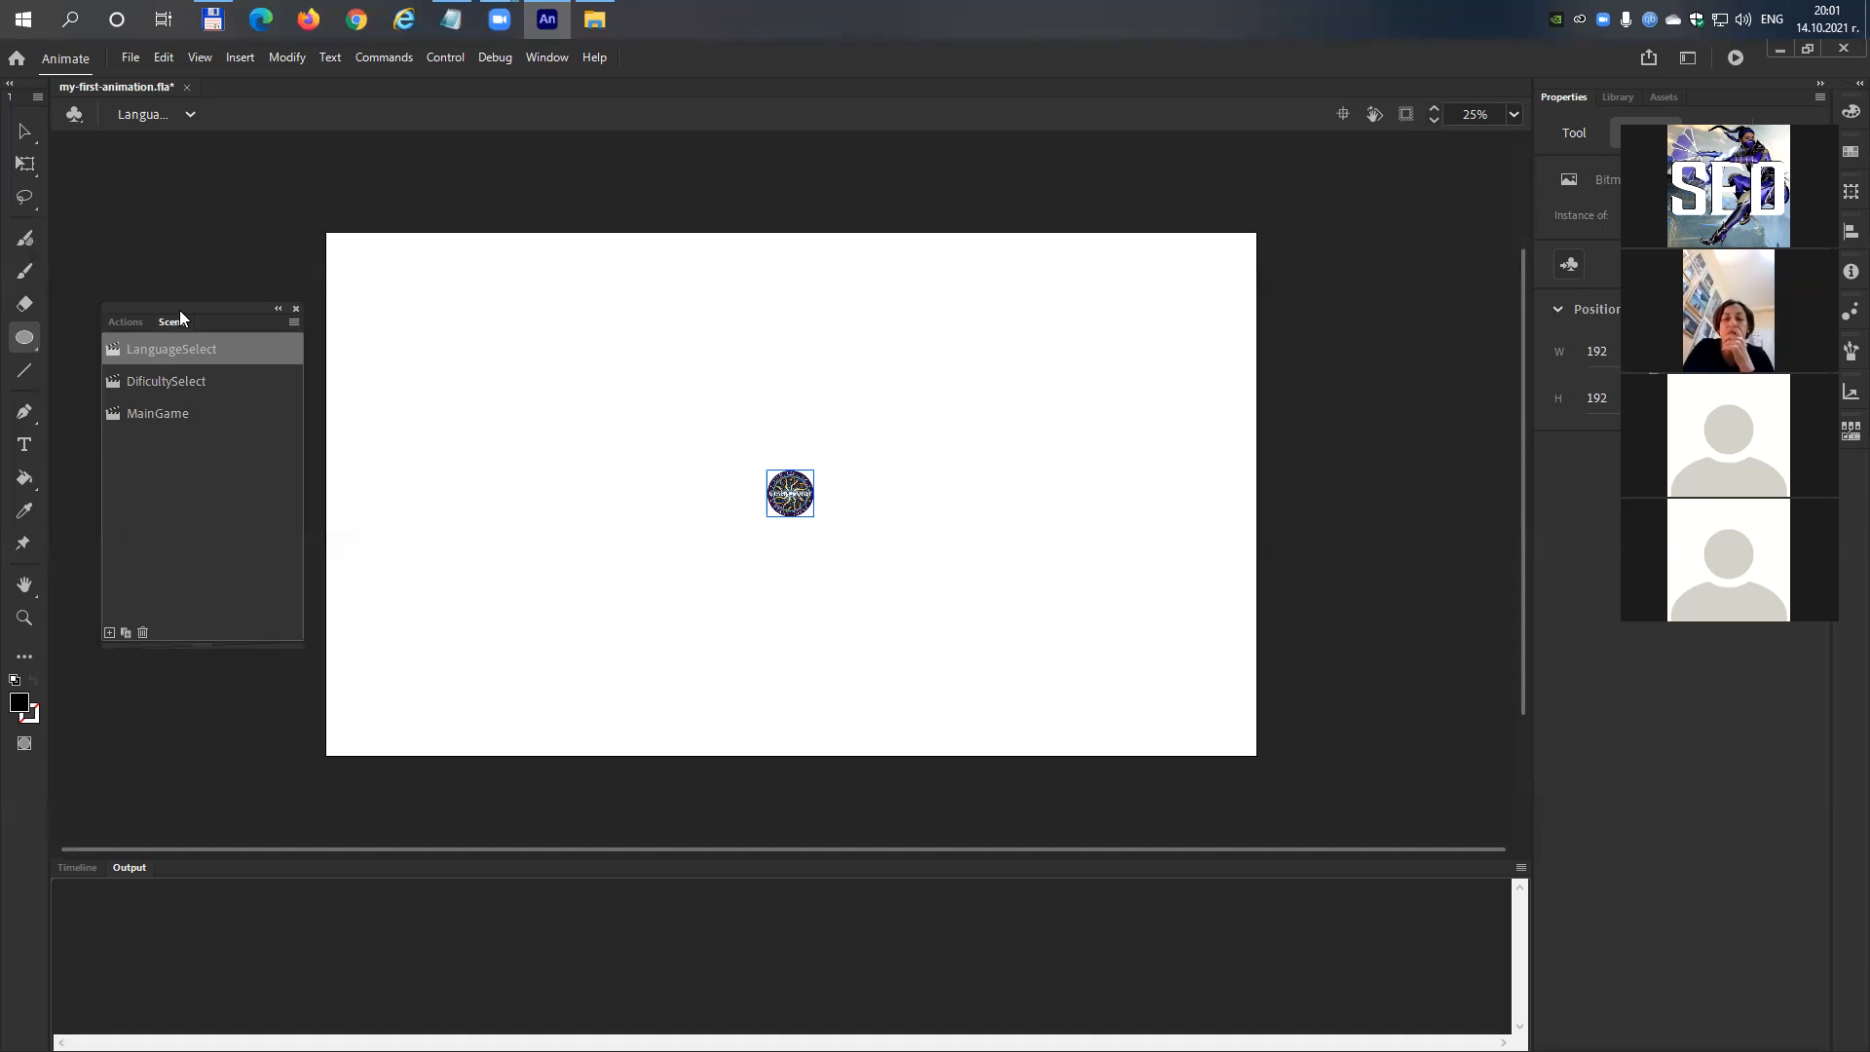
left_click_drag(185, 297, 247, 255)
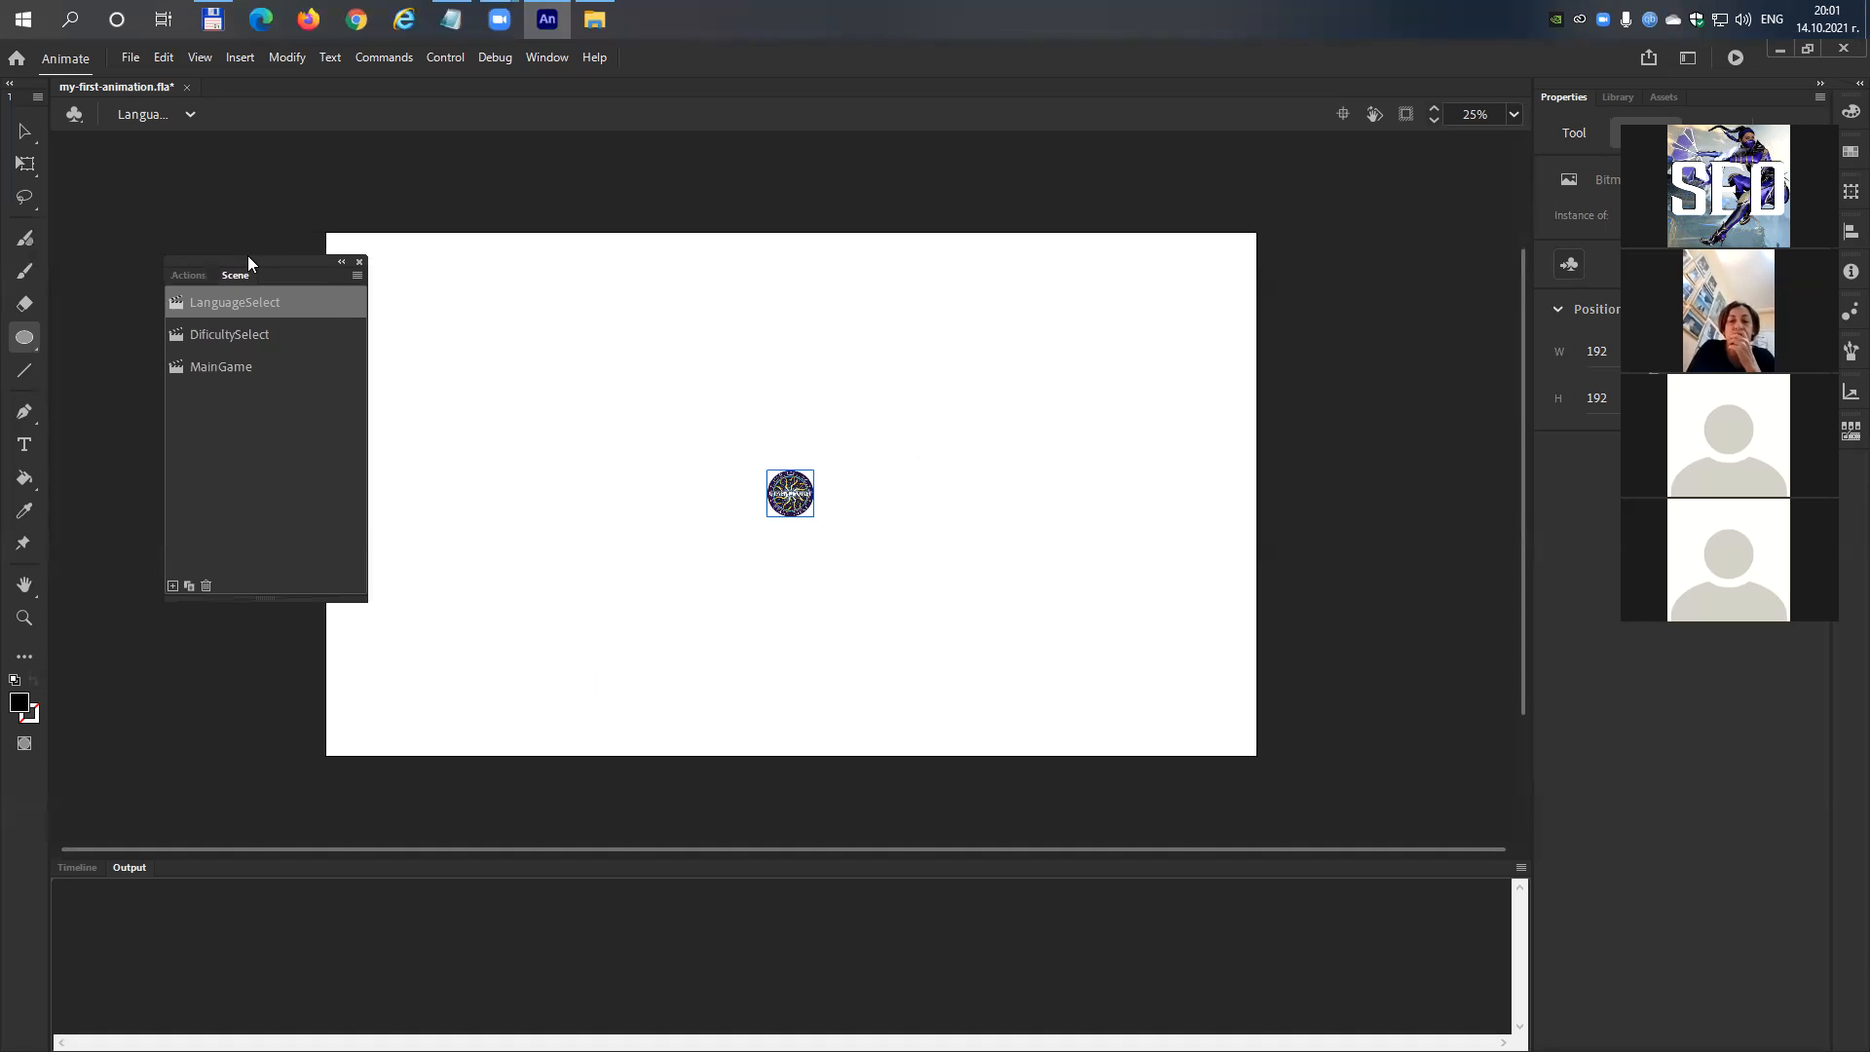
View the DificultySelect and MainGame scenes, and return to the LanguageSelect scene.
left_click(218, 336)
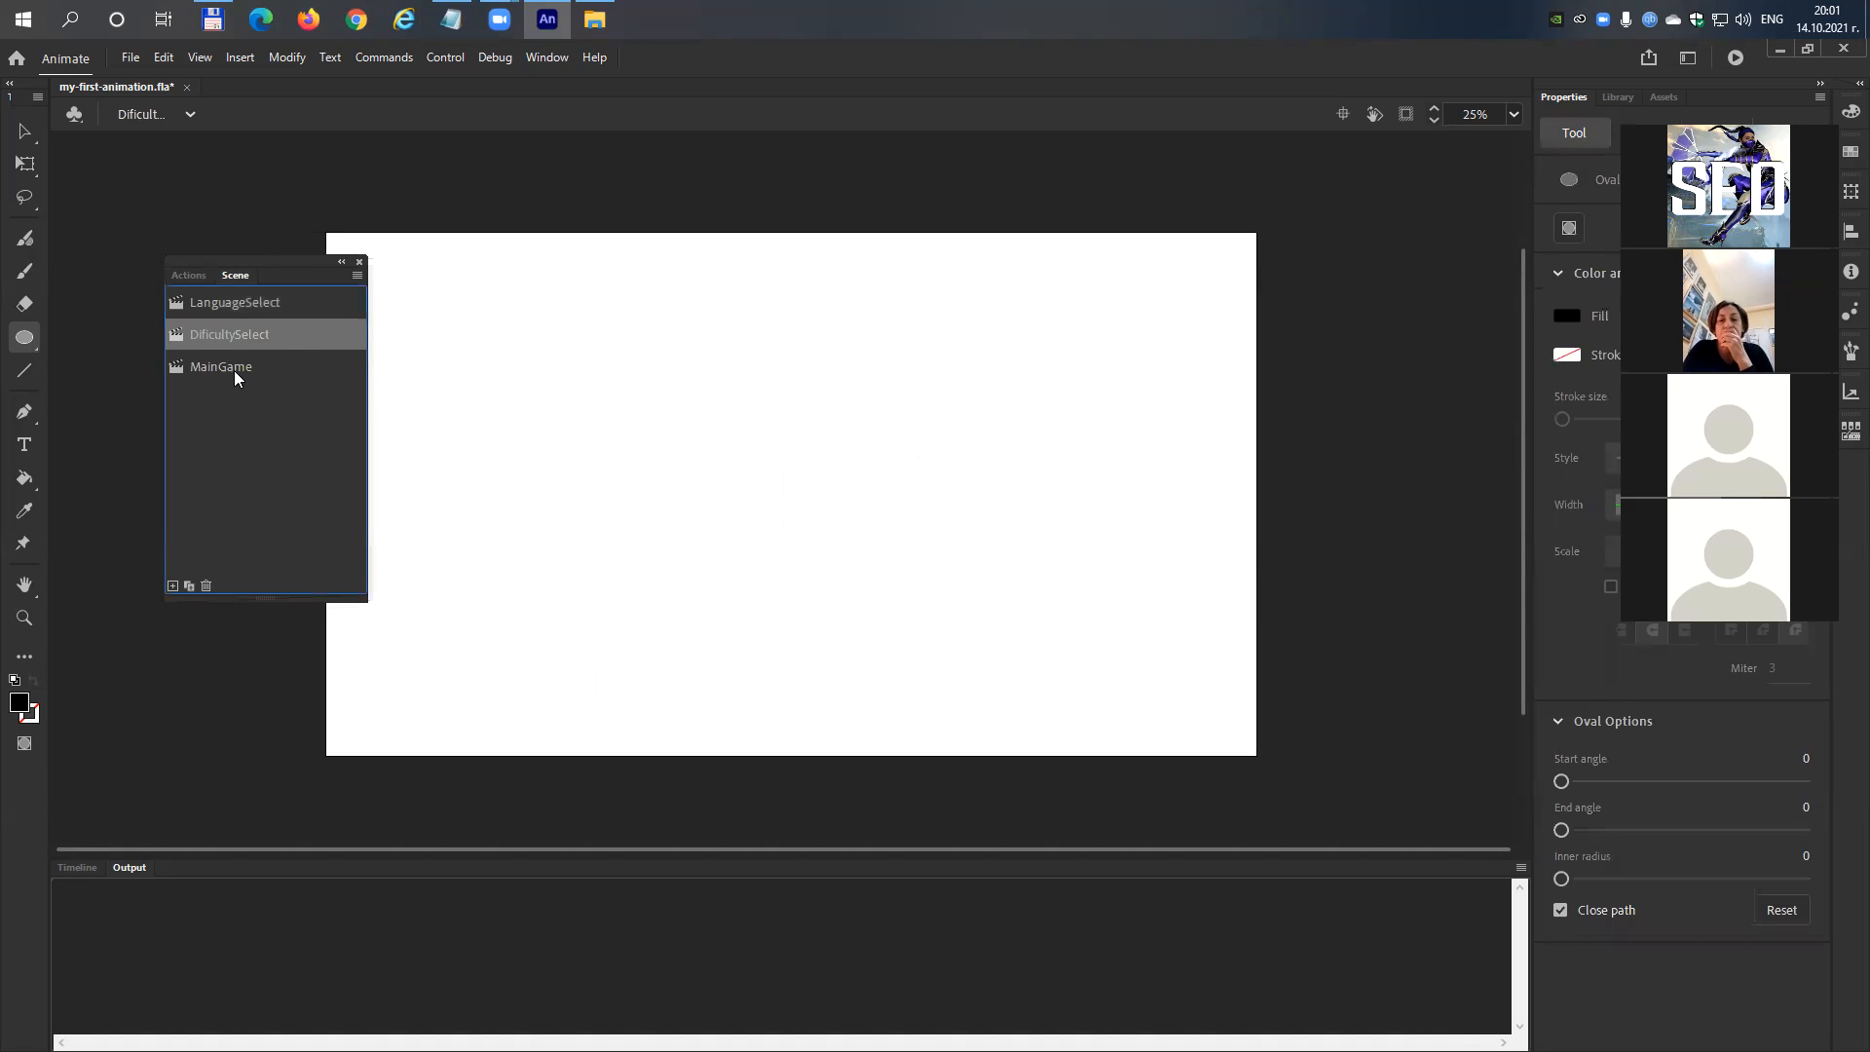
left_click(228, 366)
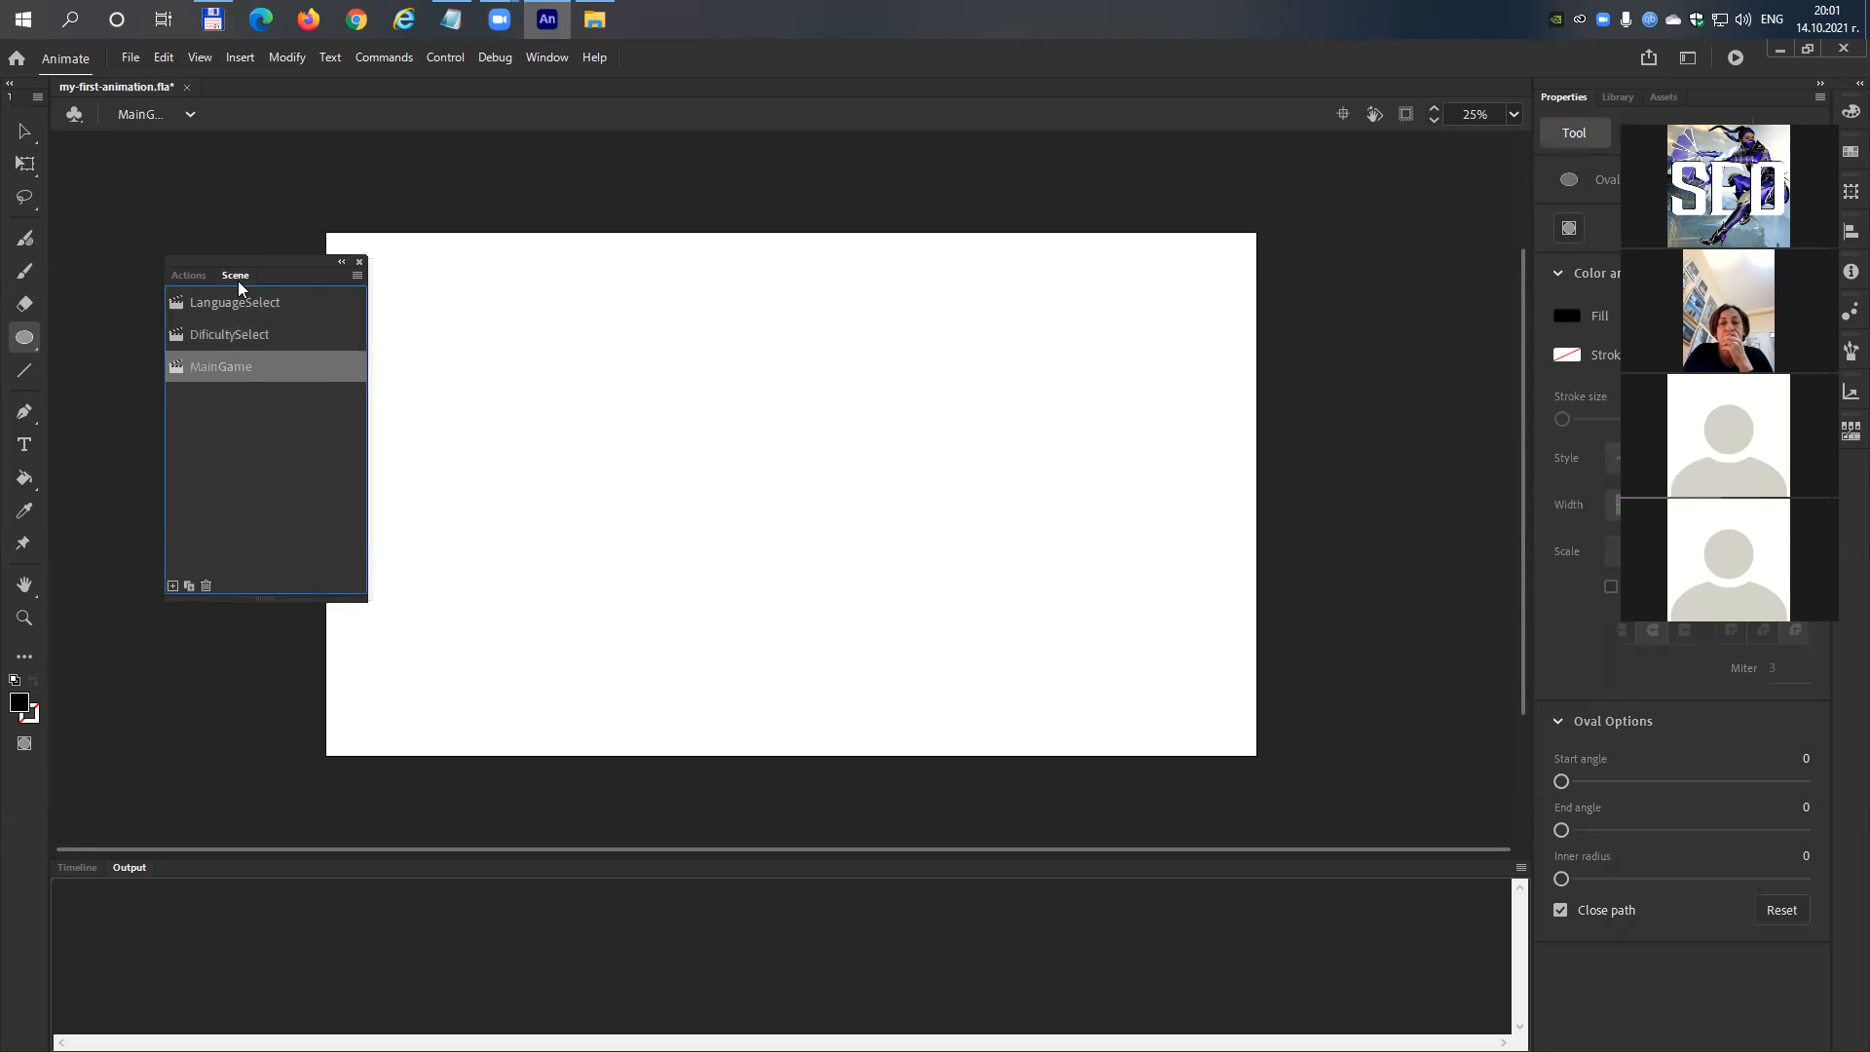
left_click(223, 309)
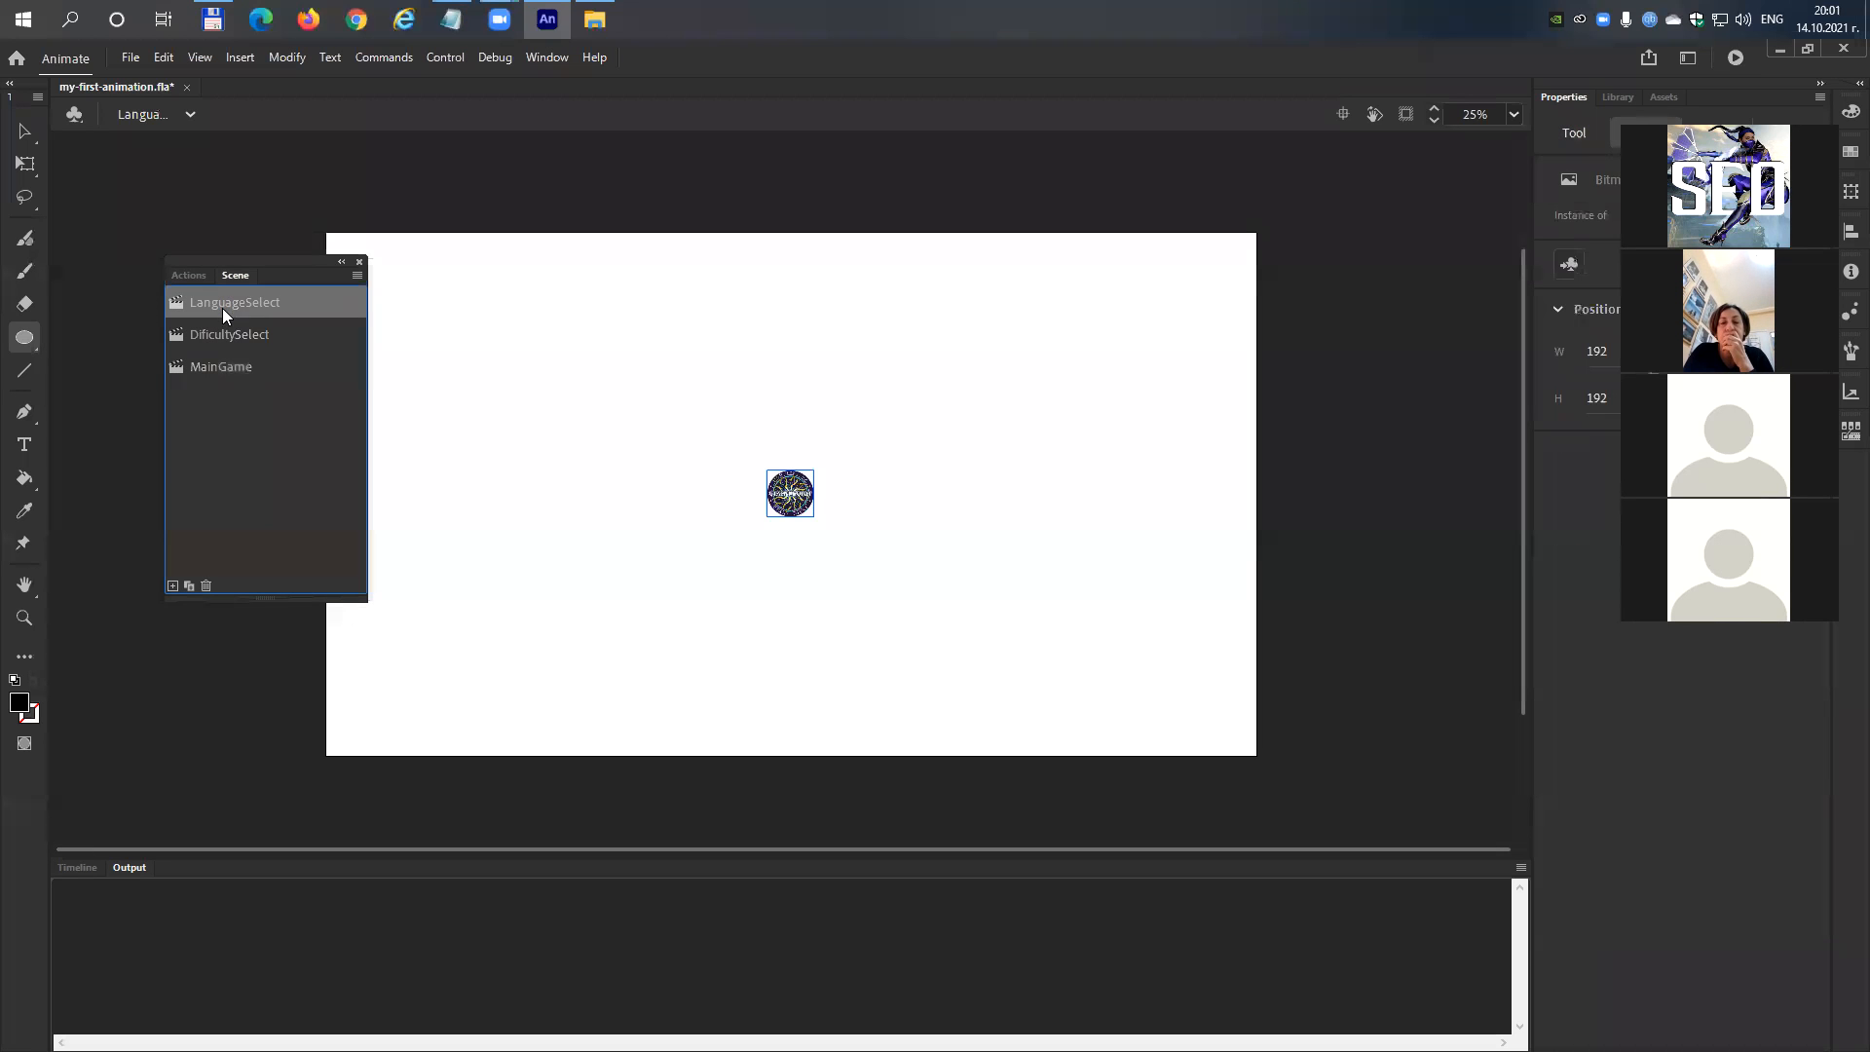
Enlarge the logo around its centre to about 1662 px square with Free Transform, and bring up the Timeline.
left_click(24, 165)
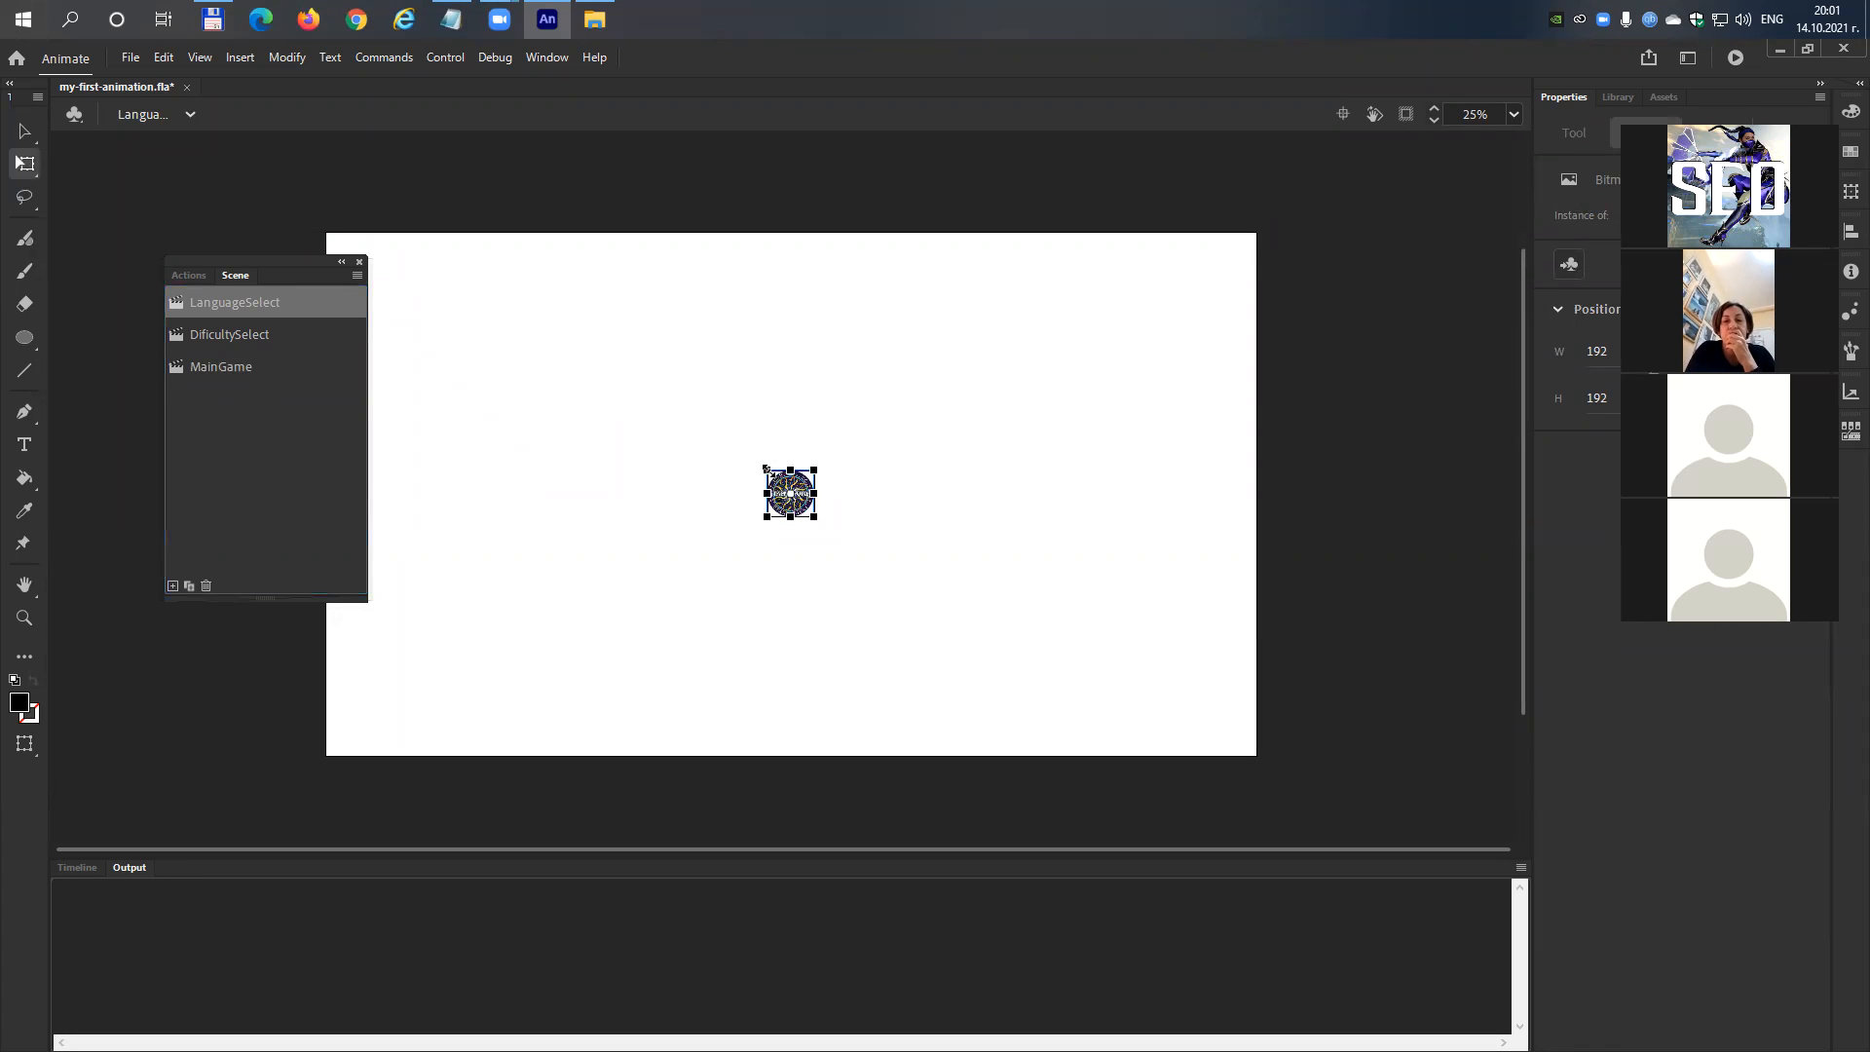
left_click_drag(765, 468, 588, 291)
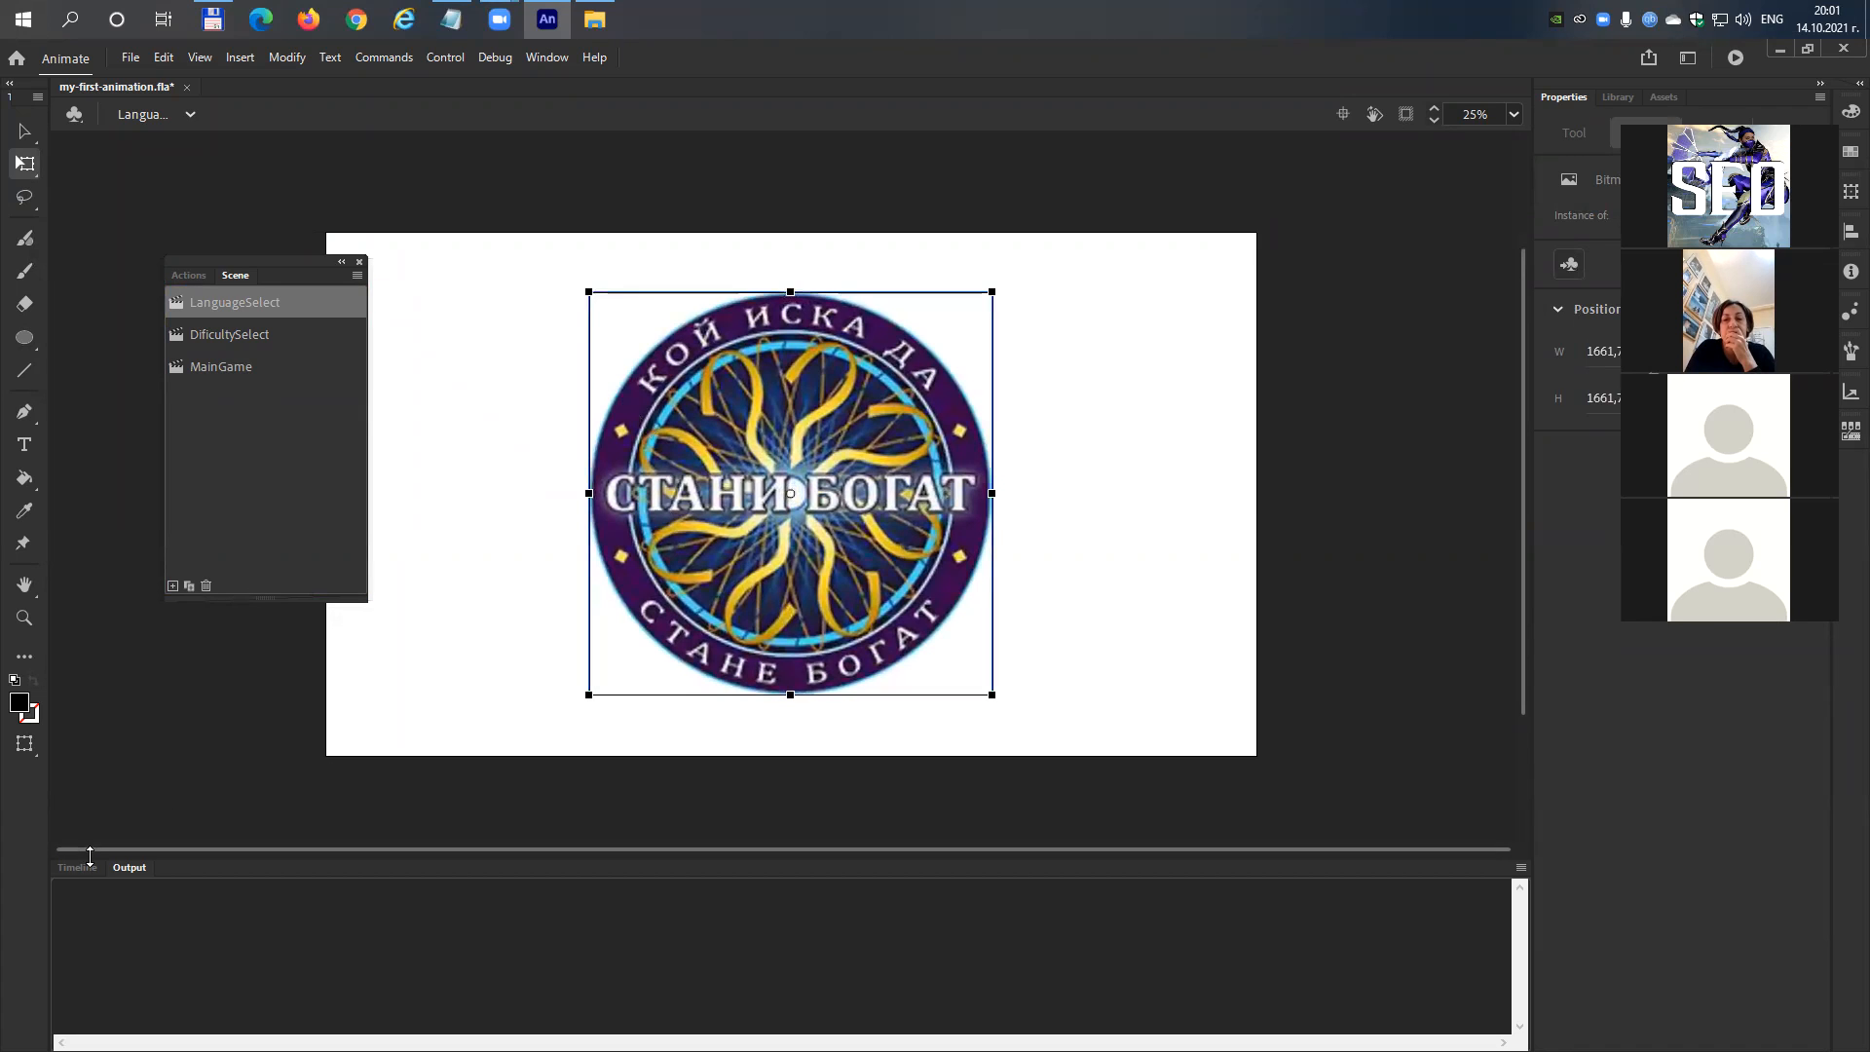
left_click(72, 868)
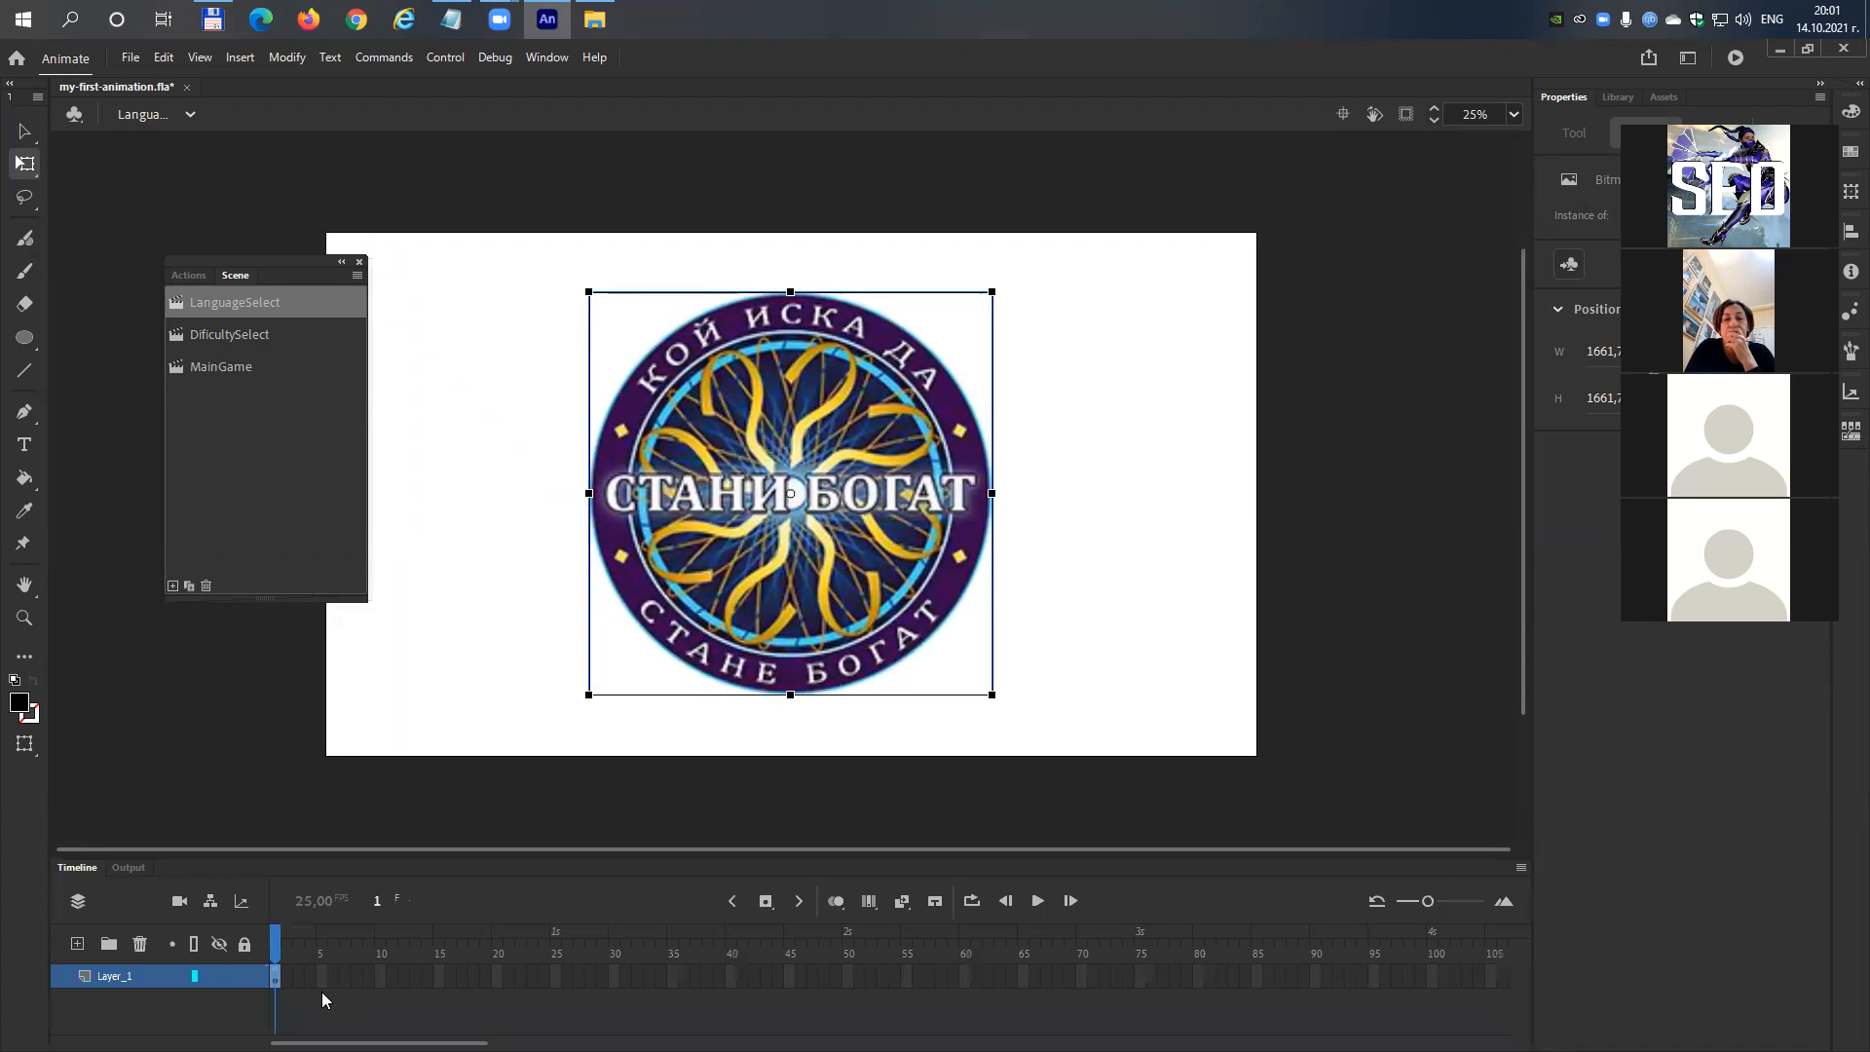
Examine the list of panels that can be shown or hidden, locate the Timeline entry, and leave the list unchanged.
left_click_drag(448, 14, 507, 16)
left_click(129, 58)
left_click(130, 59)
key("Right")
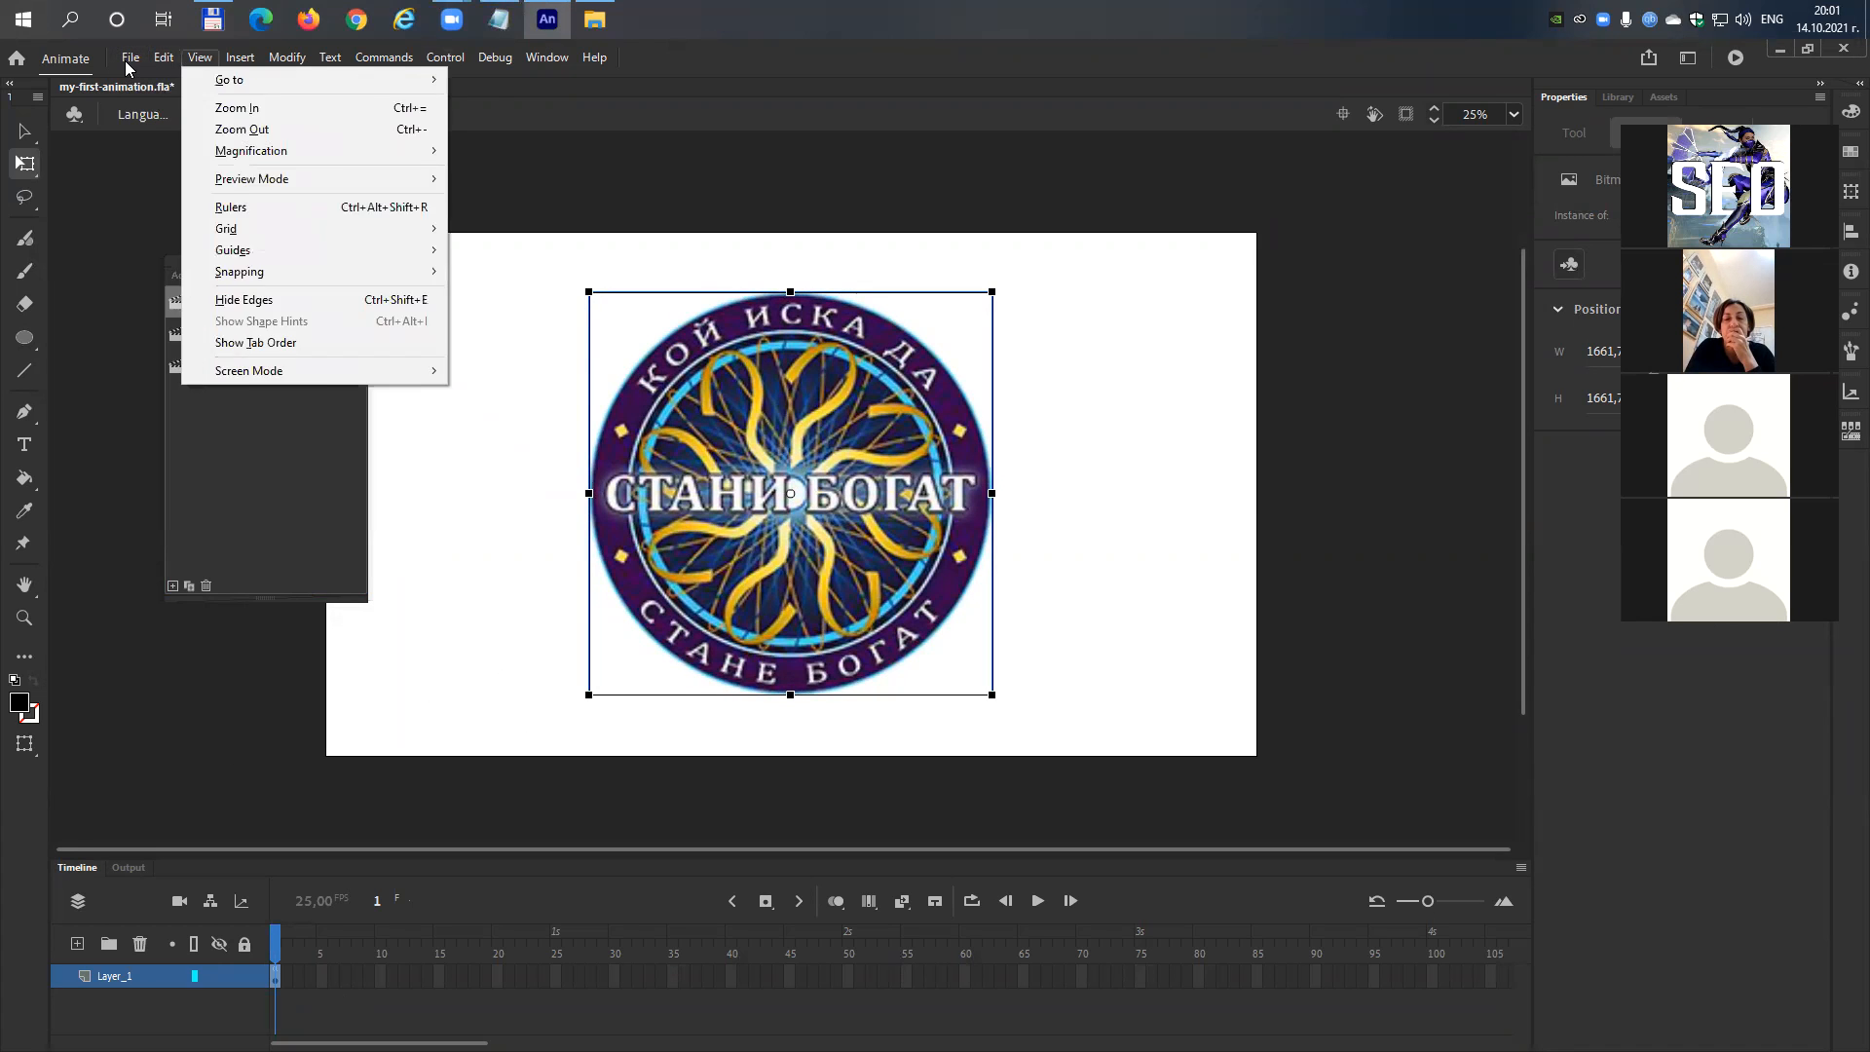
key("Right")
key("Escape")
key("Right")
key("Right")
key("Right")
key("Right")
key("Right")
key("Right")
key("Down")
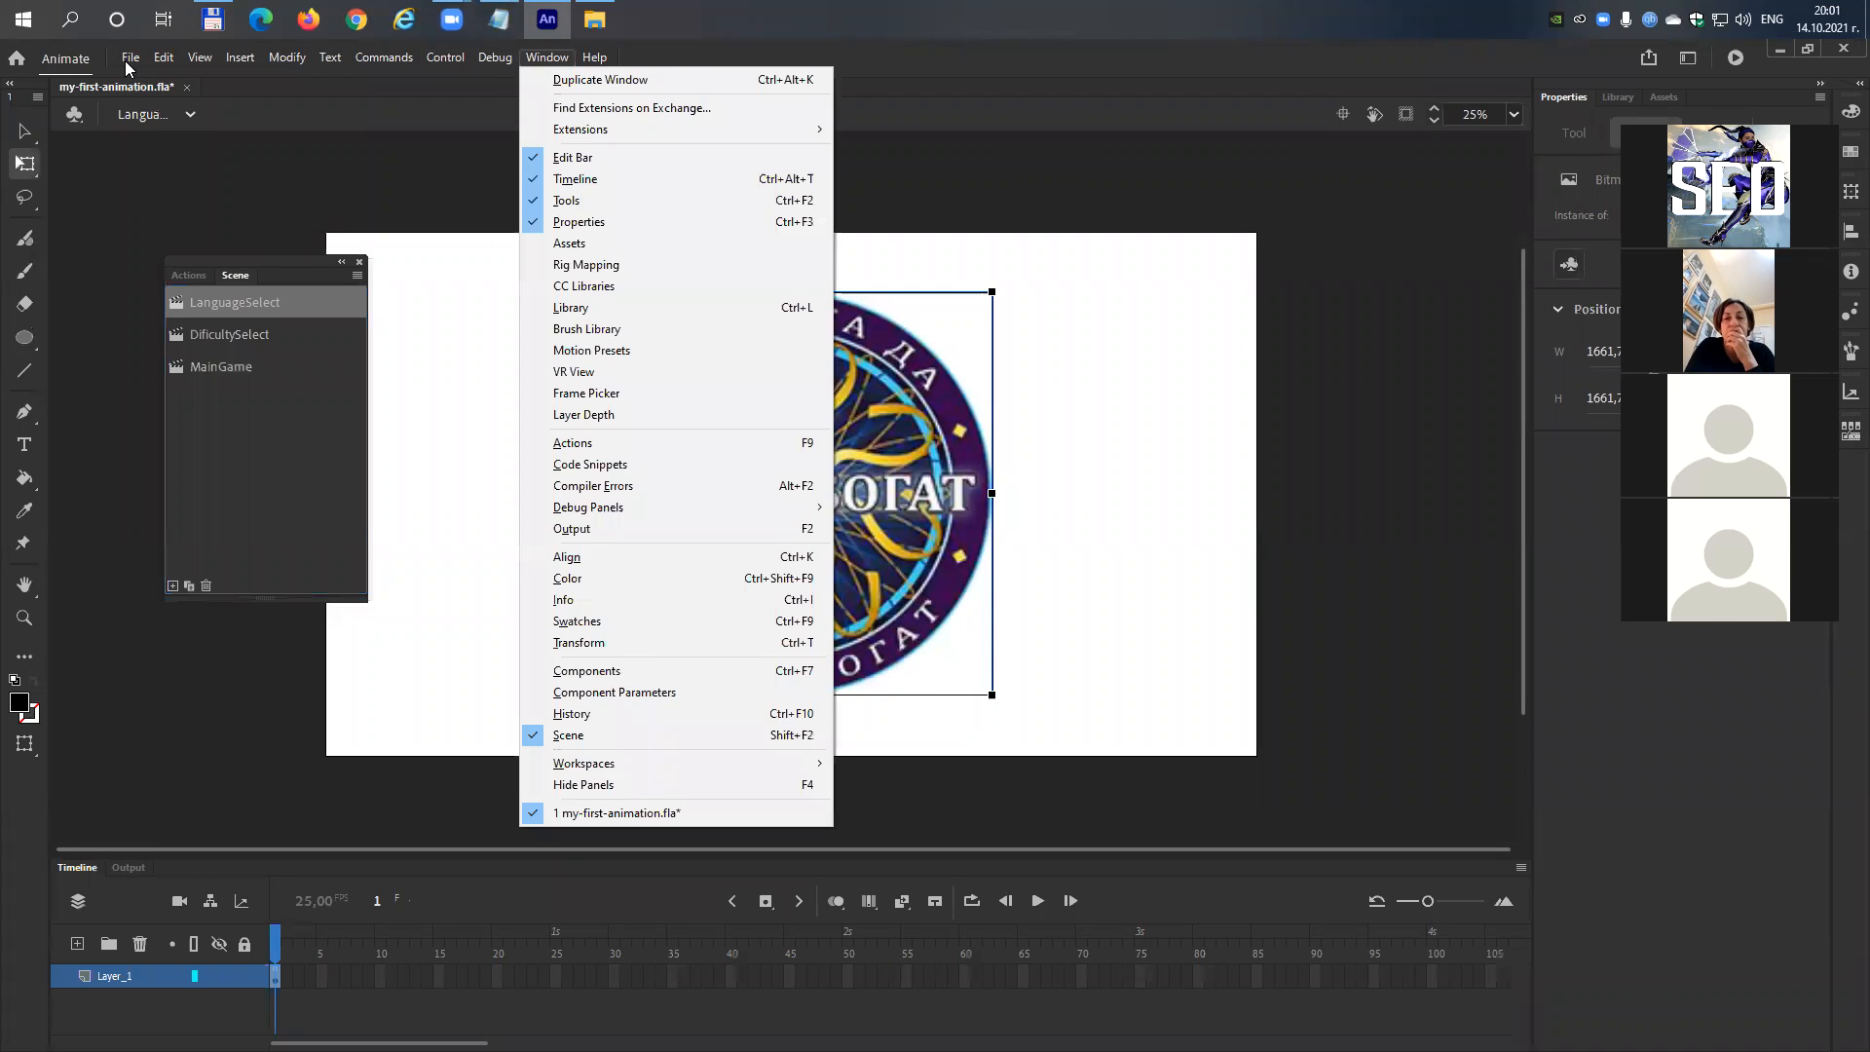
key("Down")
key("Down")
key("Down")
key("Down")
key("Down")
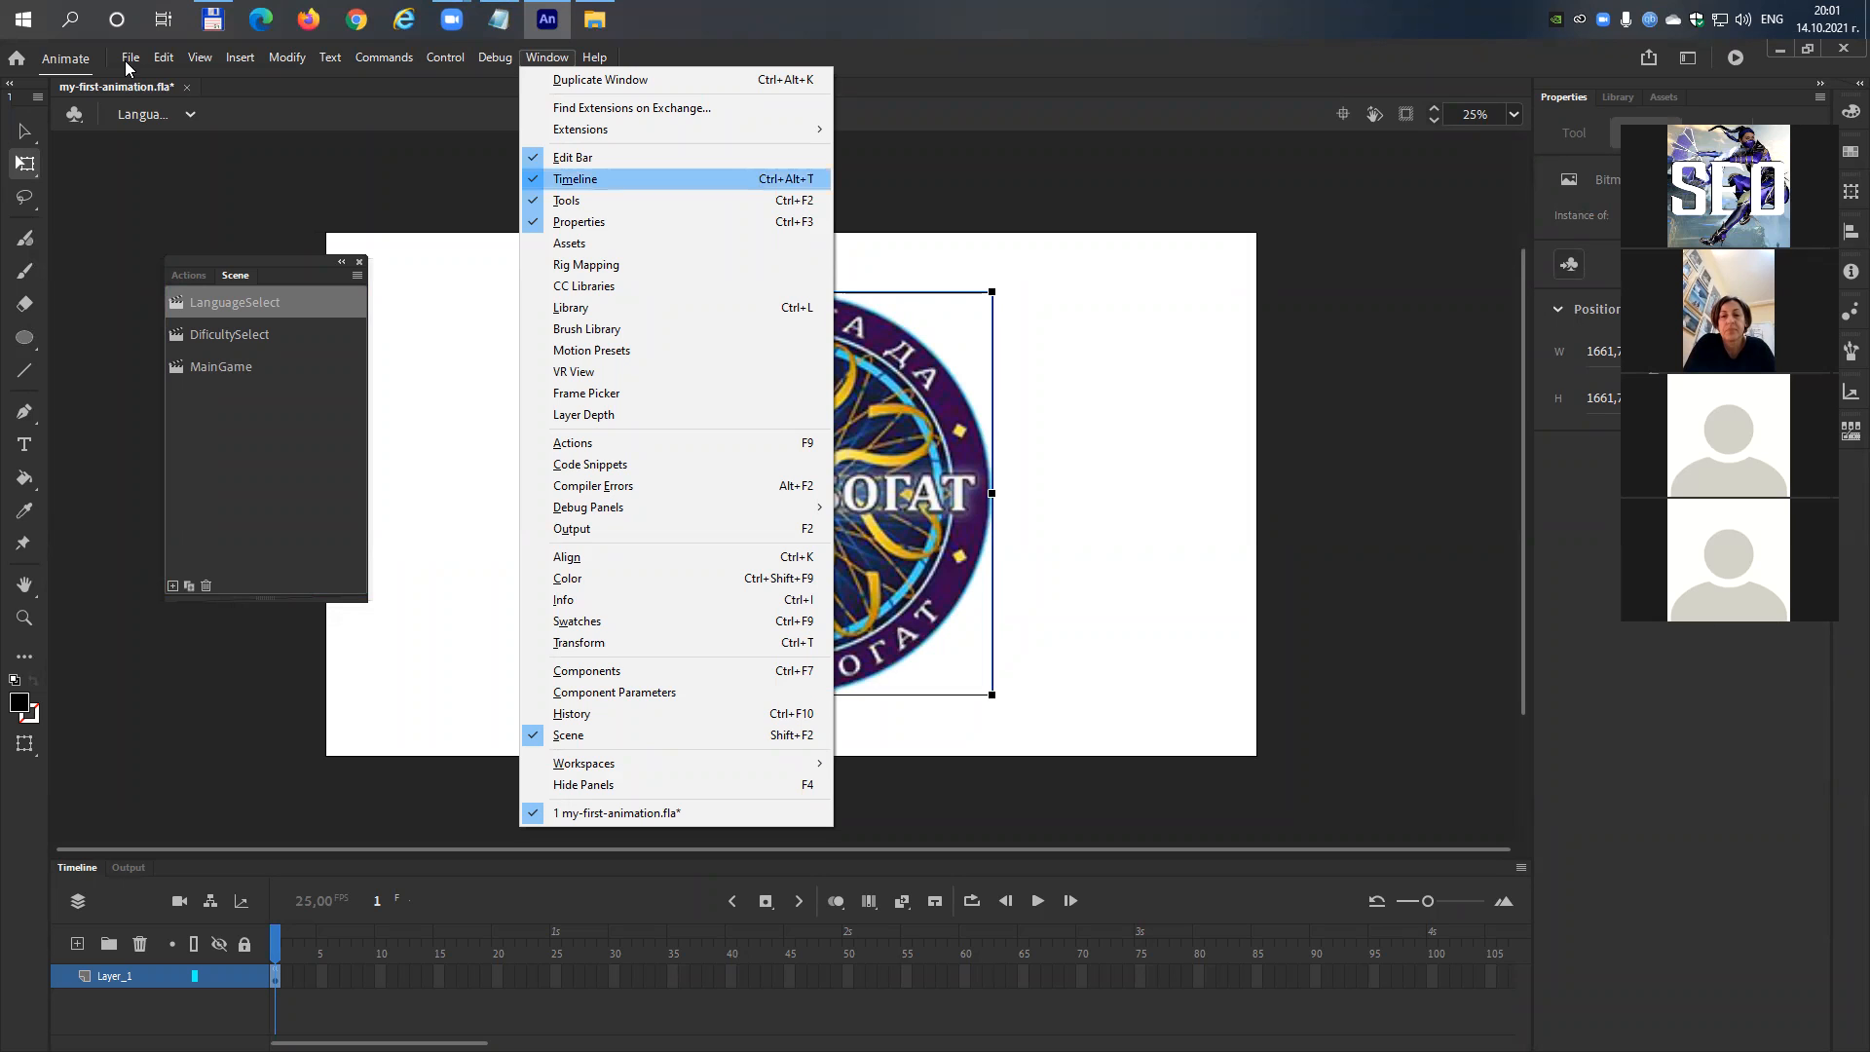
left_click(125, 60)
left_click(243, 813)
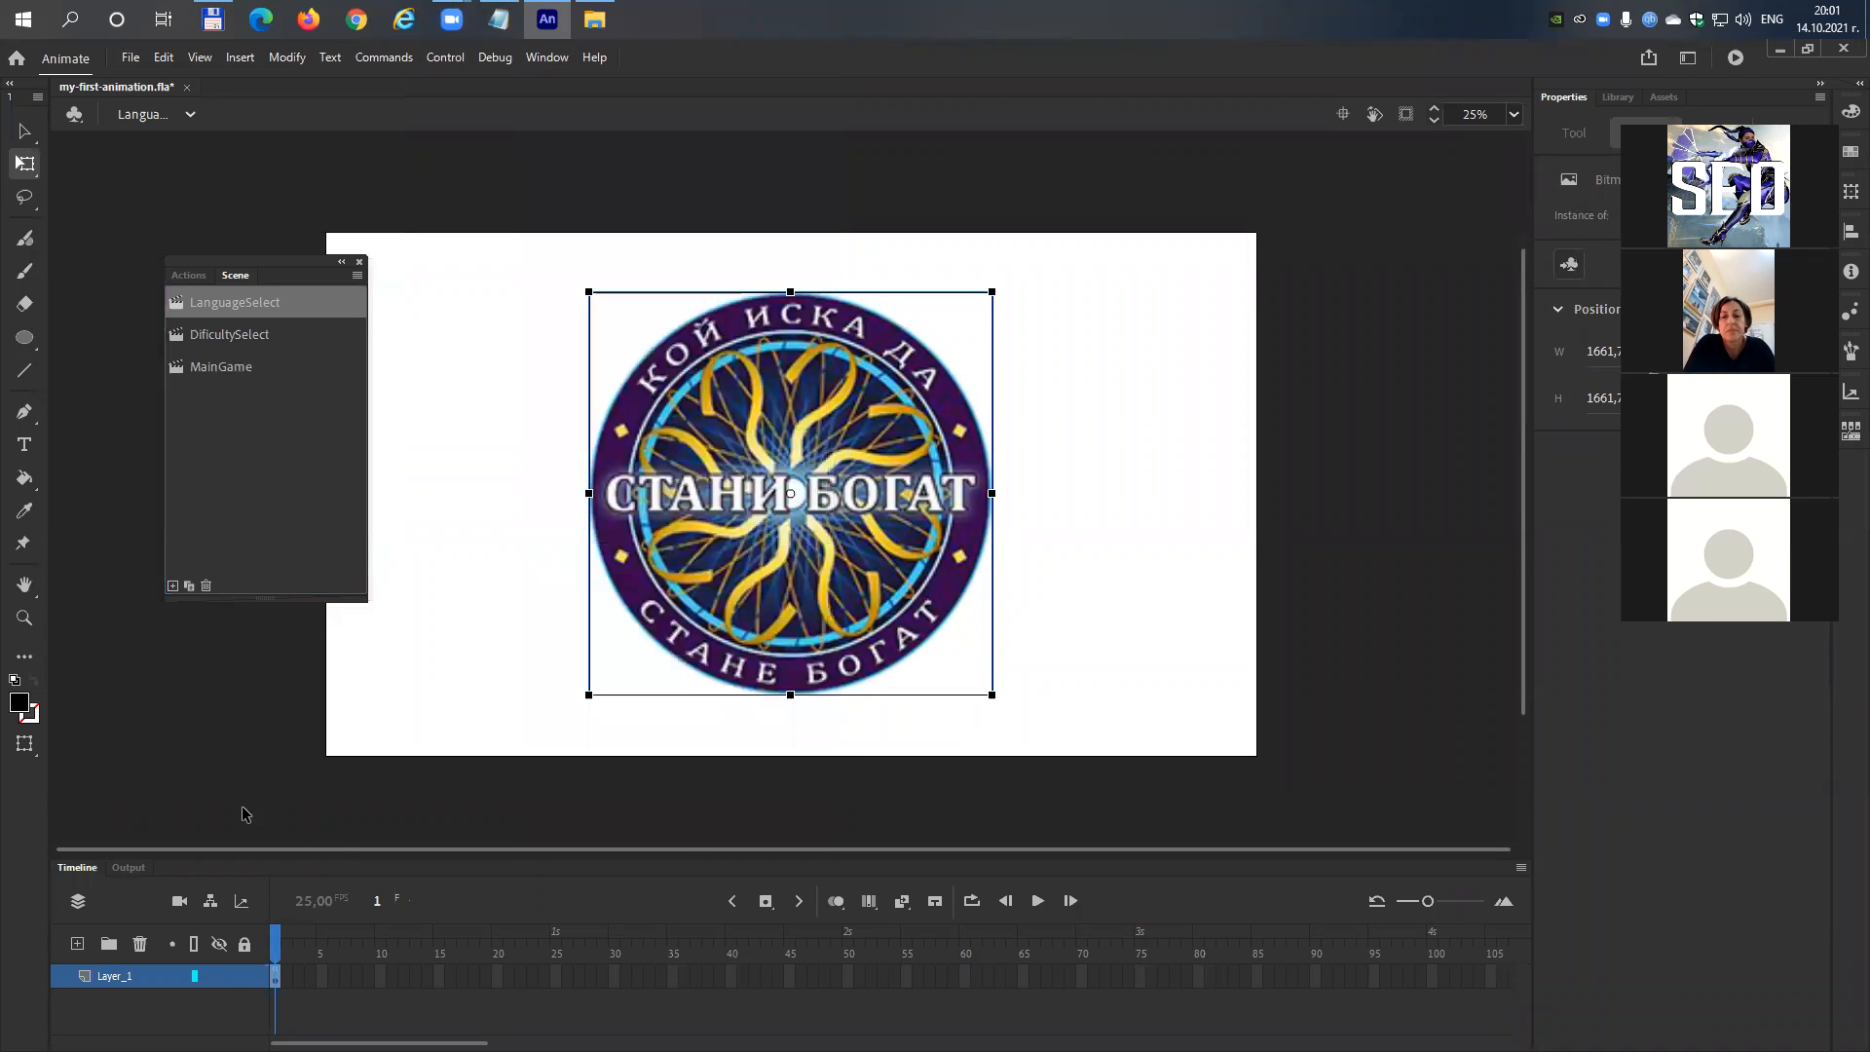
Select the first frame of Layer_1 in the Timeline.
left_click(274, 983)
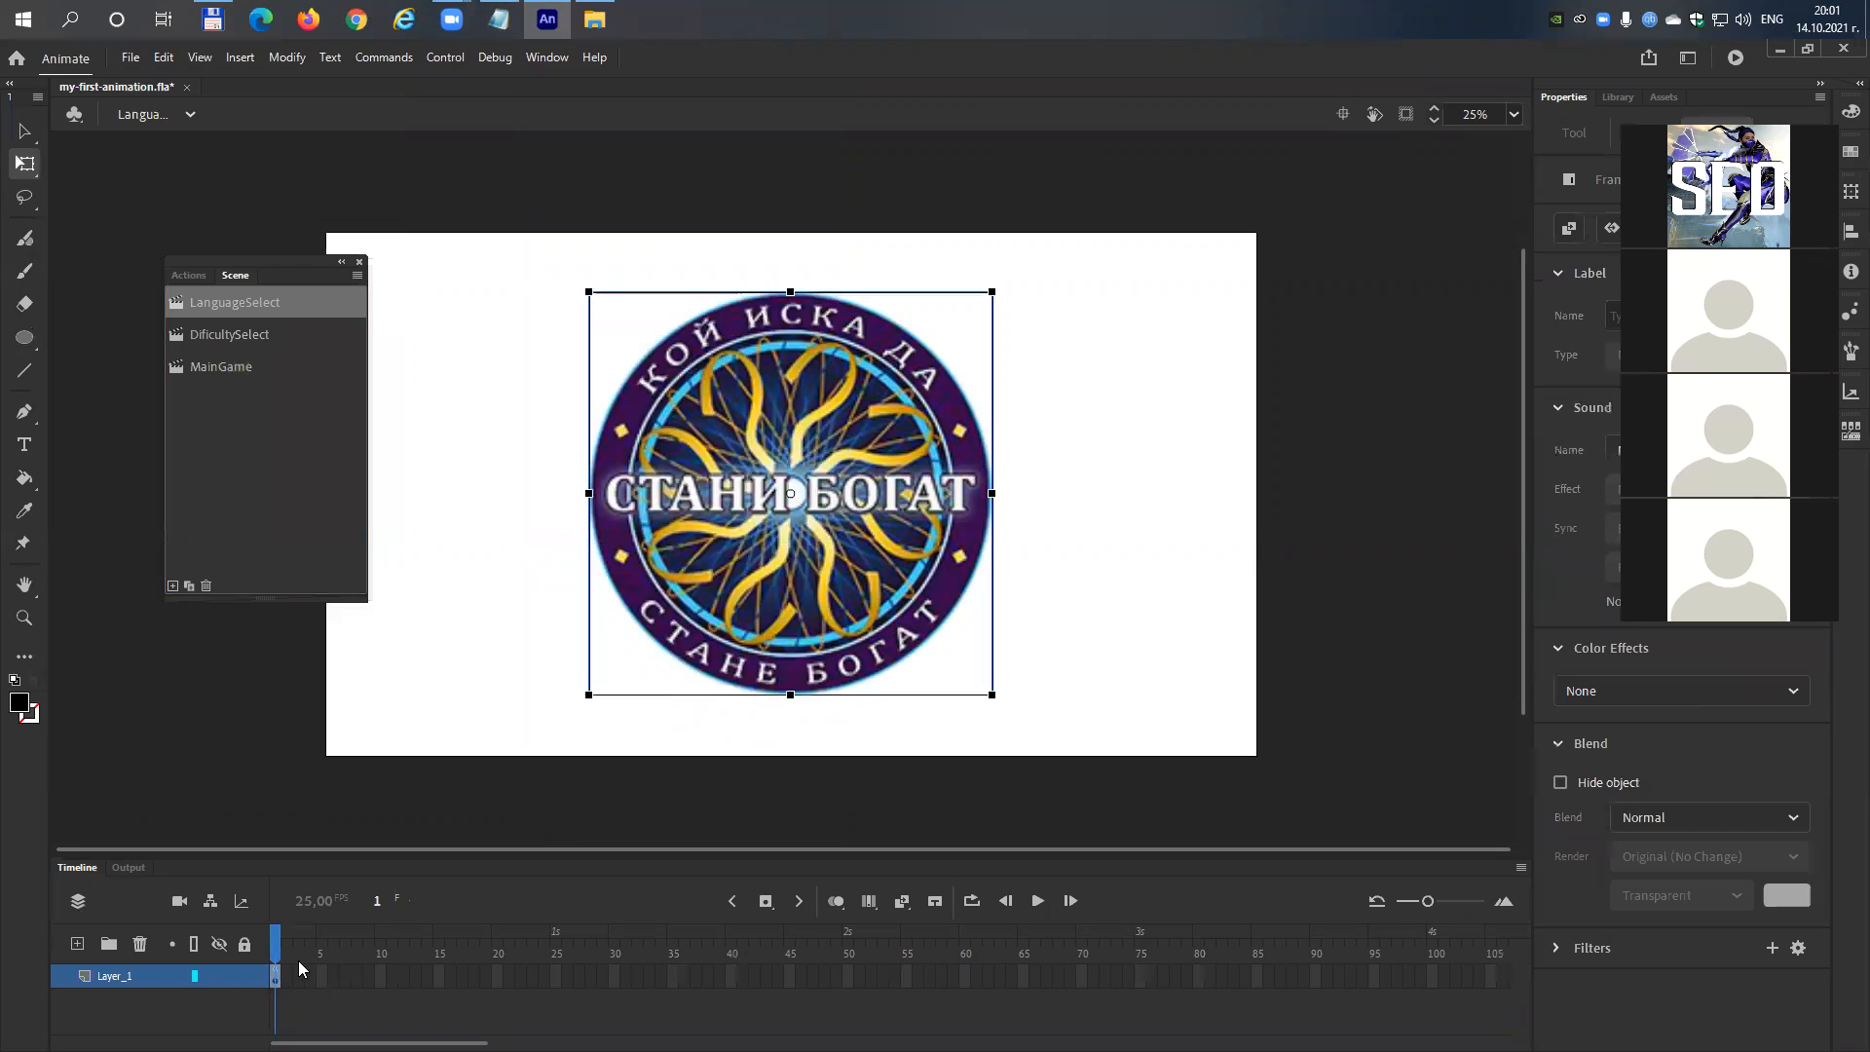
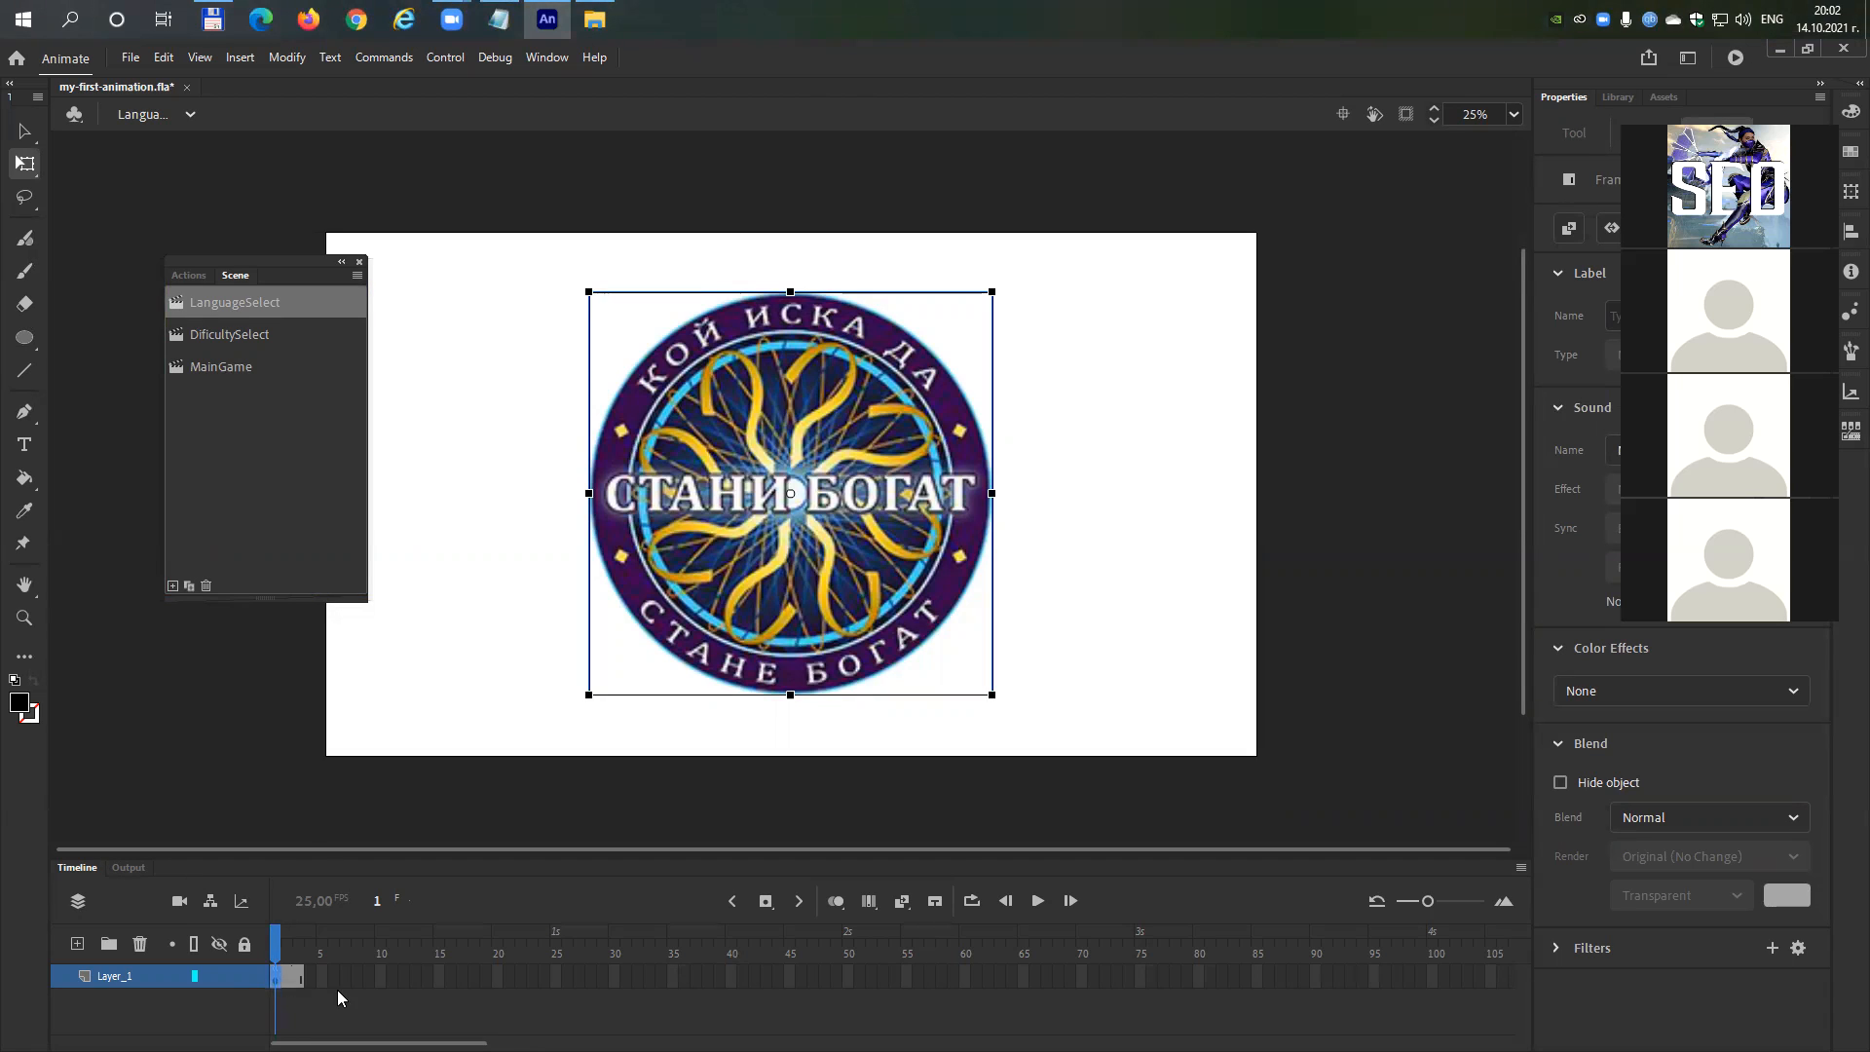
Extend the logo's frame span on Layer_1 to frame 60 and trim it back to about frame 8.
left_click_drag(275, 979, 998, 986)
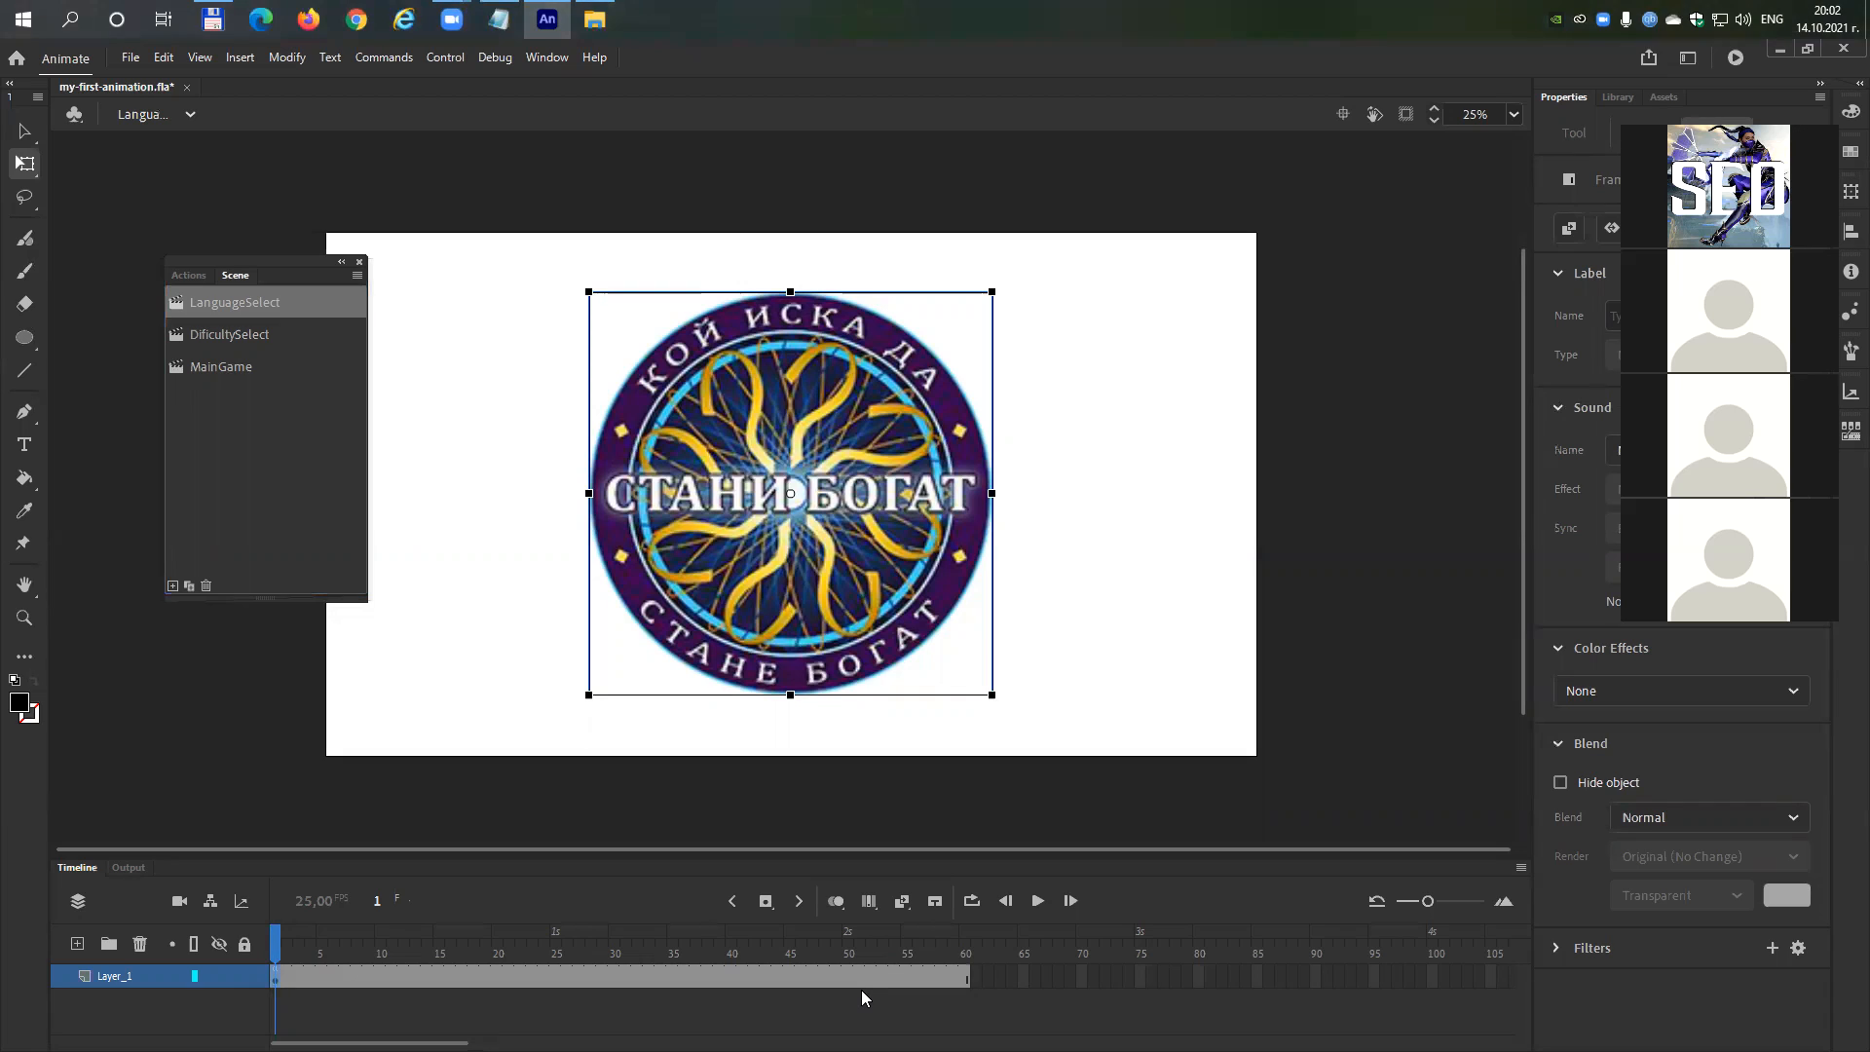
key("shift+F5")
key("shift+F5")
key("shift+F5")
key("shift+F5")
key("shift+F5")
key("shift+F5")
key("shift+F5")
key("shift+F5")
key("shift+F5")
key("shift+F5")
key("shift+F5")
key("shift+F5")
key("shift+F5")
key("shift+F5")
key("shift+F5")
key("shift+F5")
key("shift+F5")
key("shift+F5")
key("shift+F5")
key("shift+F5")
key("shift+F5")
key("shift+F5")
key("shift+F5")
key("shift+F5")
key("shift+F5")
key("shift+F5")
key("shift+F5")
key("shift+F5")
key("shift+F5")
key("shift+F5")
key("shift+F5")
key("shift+F5")
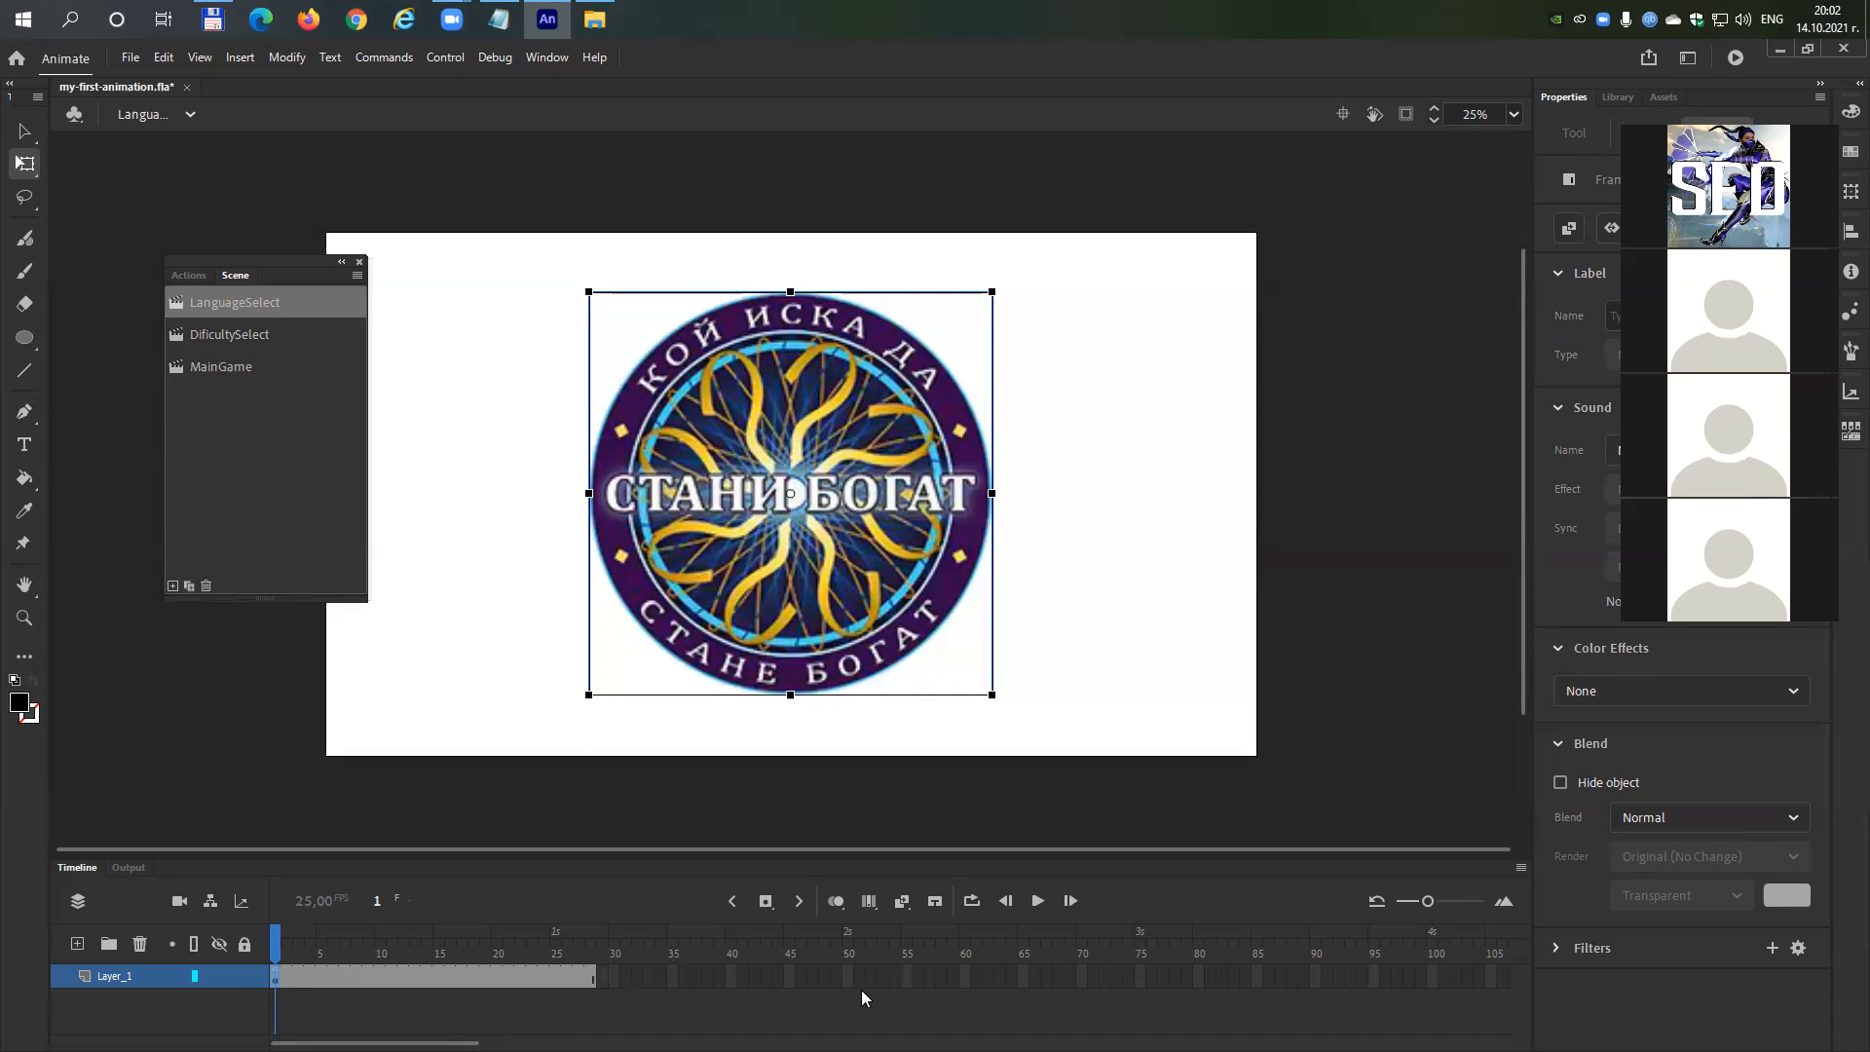
key("shift+F5")
key("shift+F5")
key("shift+F5")
key("shift+F5")
key("shift+F5")
key("shift+F5")
key("shift+F5")
key("shift+F5")
key("shift+F5")
key("shift+F5")
key("shift+F5")
key("shift+F5")
key("shift+F5")
key("shift+F5")
key("shift+F5")
key("shift+F5")
key("shift+F5")
key("shift+F5")
key("shift+F5")
key("shift+F5")
Insert frames on Layer_1 until the logo's span reaches about frame 66.
key("F5")
key("F5")
key("F5")
key("F5")
key("F5")
key("F5")
key("F5")
key("F5")
key("F5")
key("F5")
key("F5")
key("F5")
key("F5")
key("F5")
key("F5")
key("F5")
key("F5")
key("F5")
key("F5")
key("F5")
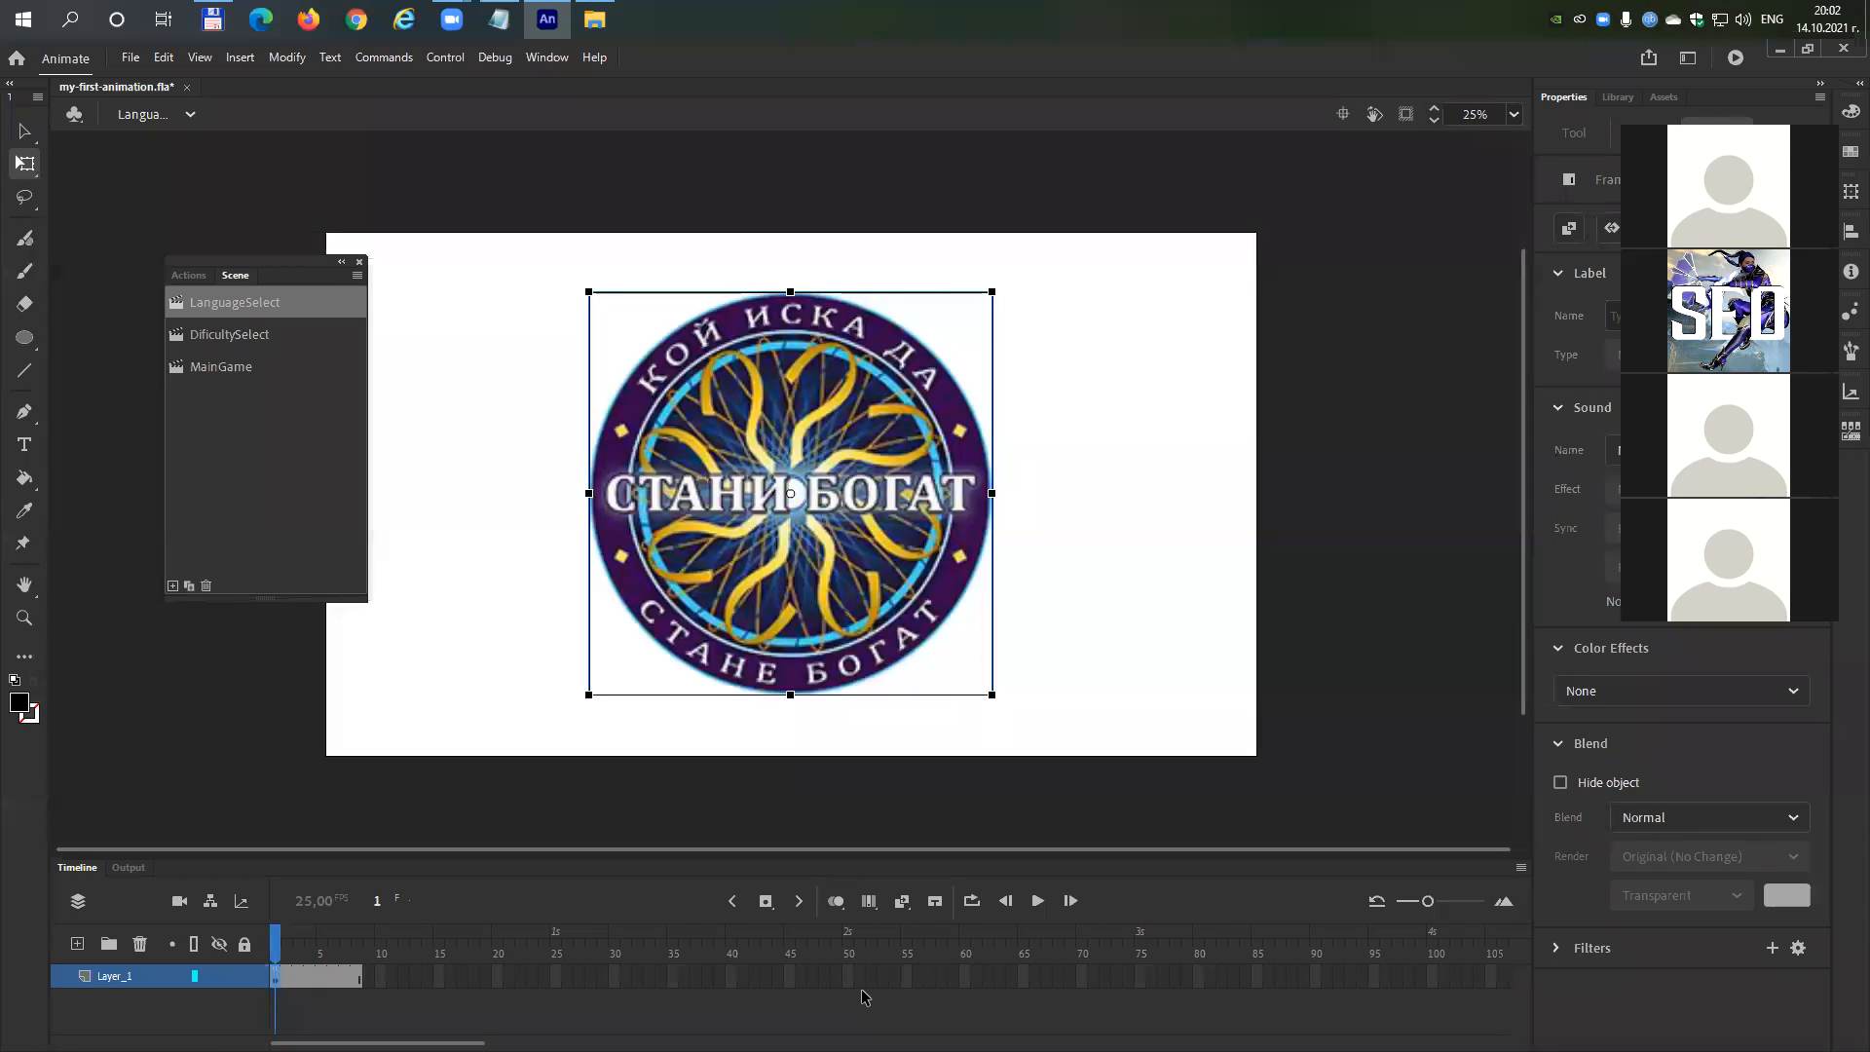
key("F5")
key("F5")
key("F5")
key("F5")
key("F5")
key("F5")
key("F5")
key("F5")
key("F5")
key("F5")
key("F5")
key("F5")
key("F5")
key("F5")
key("F5")
key("F5")
key("F5")
key("F5")
key("F5")
key("F5")
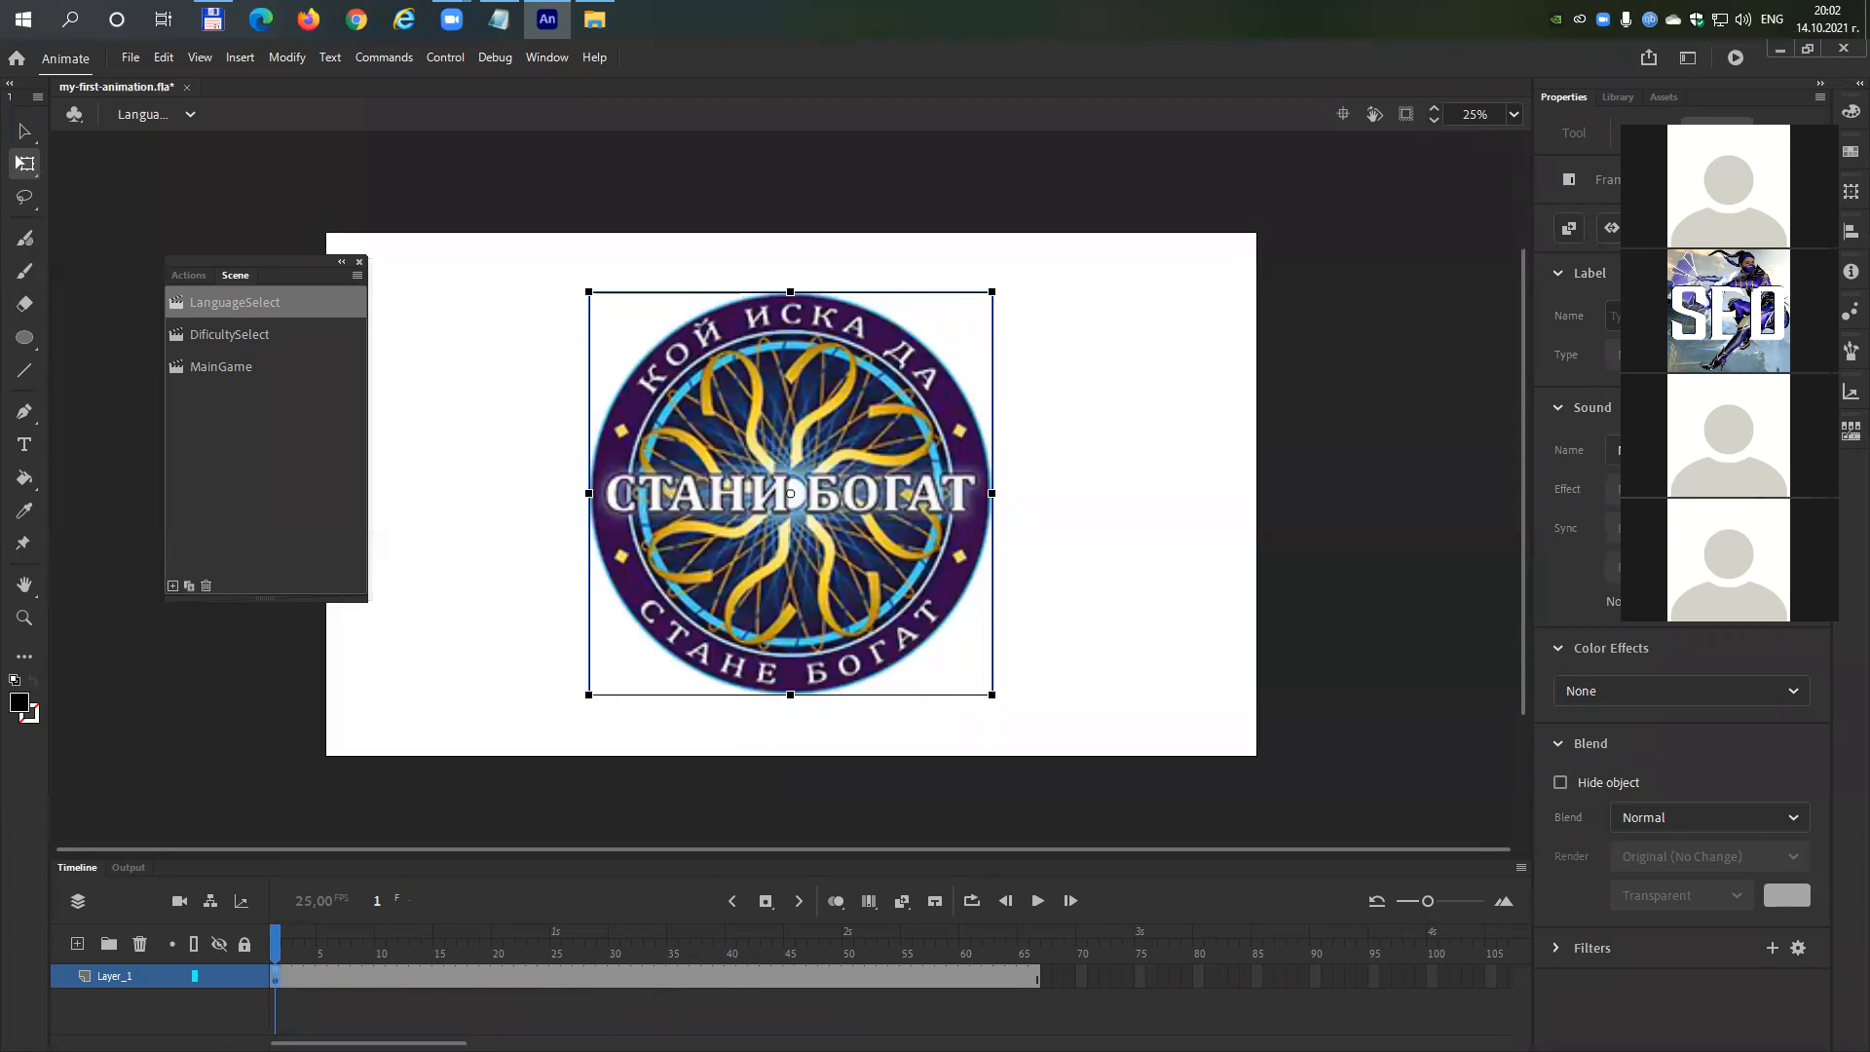
Remove frames from Layer_1 until the logo's span is only about 5 frames long.
key("shift+F5")
key("shift+F5")
key("shift+F5")
key("shift+F5")
key("shift+F5")
key("shift+F5")
key("shift+F5")
key("shift+F5")
key("shift+F5")
key("shift+F5")
key("shift+F5")
key("shift+F5")
key("shift+F5")
key("shift+F5")
key("shift+F5")
key("shift+F5")
key("shift+F5")
key("shift+F5")
key("shift+F5")
key("shift+F5")
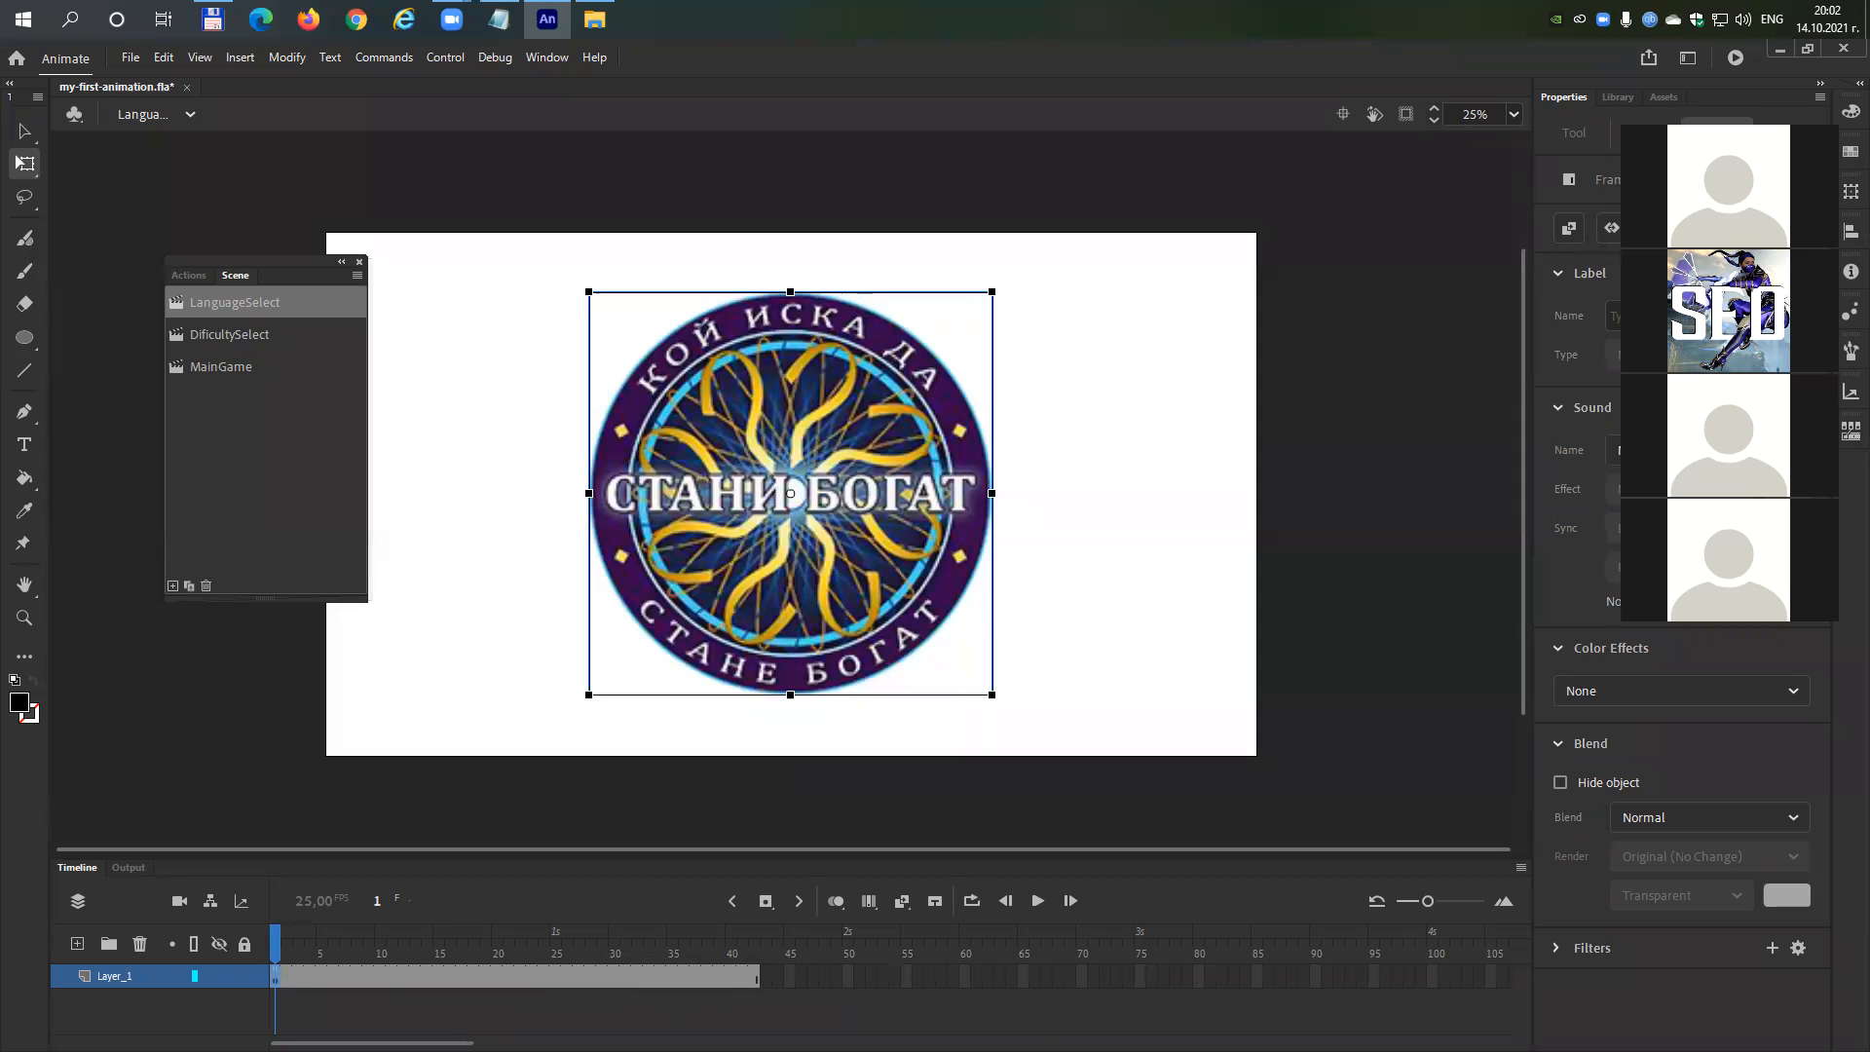
key("shift+F5")
key("shift+F5")
key("shift+F5")
key("shift+F5")
key("shift+F5")
key("shift+F5")
key("shift+F5")
key("shift+F5")
key("shift+F5")
key("shift+F5")
key("shift+F5")
key("shift+F5")
key("shift+F5")
key("shift+F5")
key("shift+F5")
key("shift+F5")
key("shift+F5")
key("shift+F5")
key("shift+F5")
key("shift+F5")
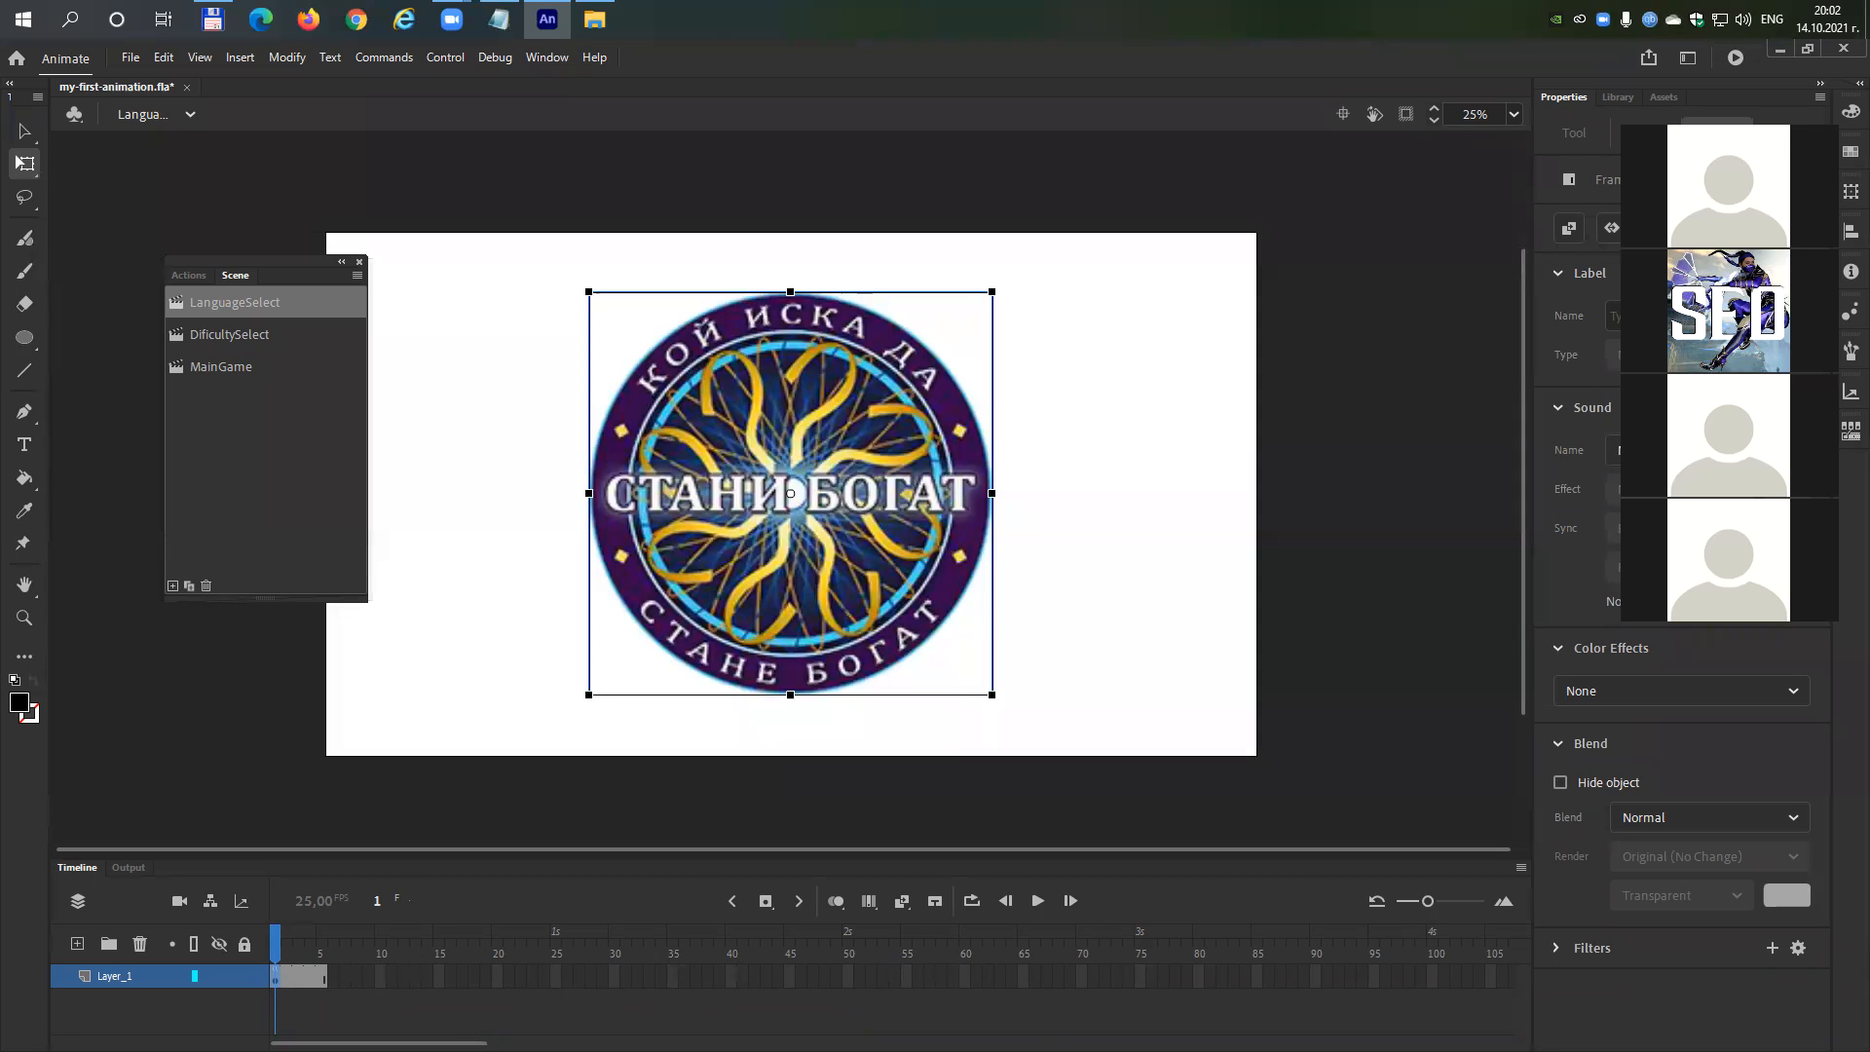
key("shift+F5")
Insert frames on Layer_1 until the logo's span is 25 frames long, and move the playhead to its end.
key("F5")
key("F5")
key("F5")
key("F5")
key("F5")
key("F5")
key("F5")
key("F5")
key("F5")
key("F5")
key("F5")
key("F5")
key("F5")
key("F5")
key("F5")
key("F5")
key("F5")
key("F5")
key("F5")
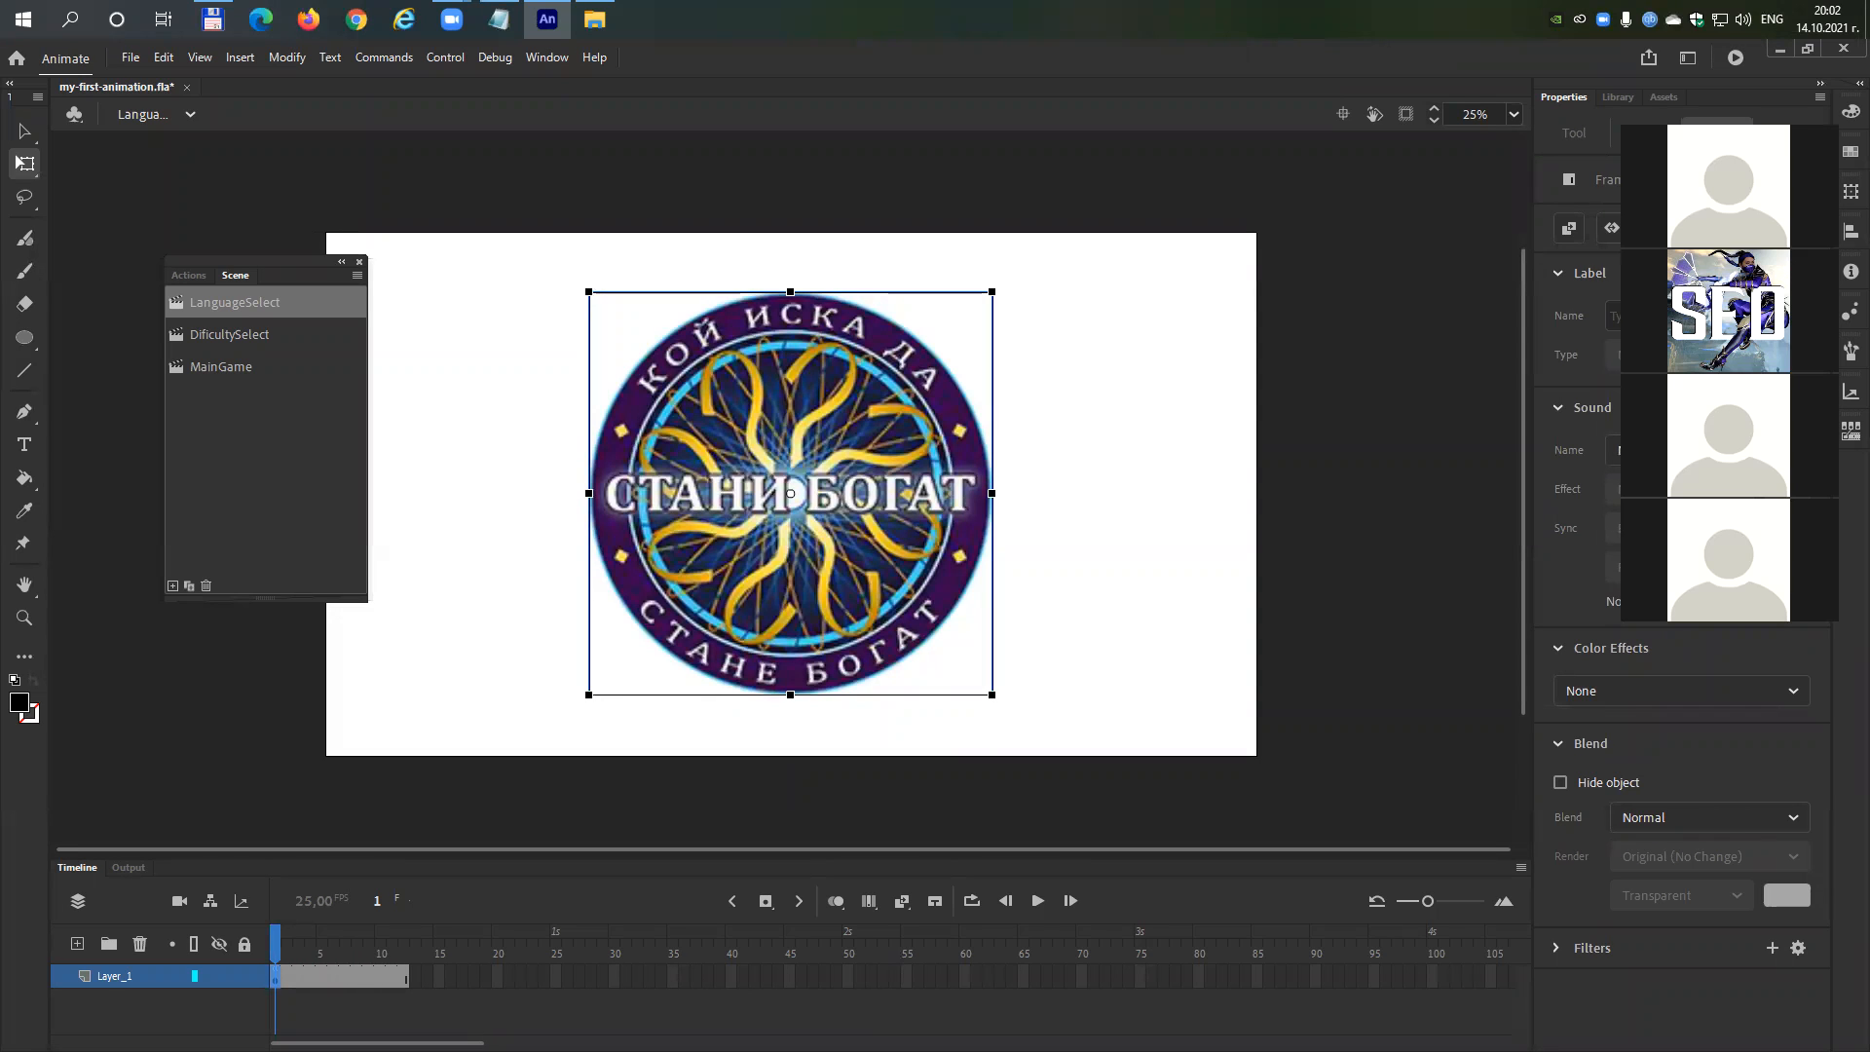
key("F5")
key("F5")
key("F5")
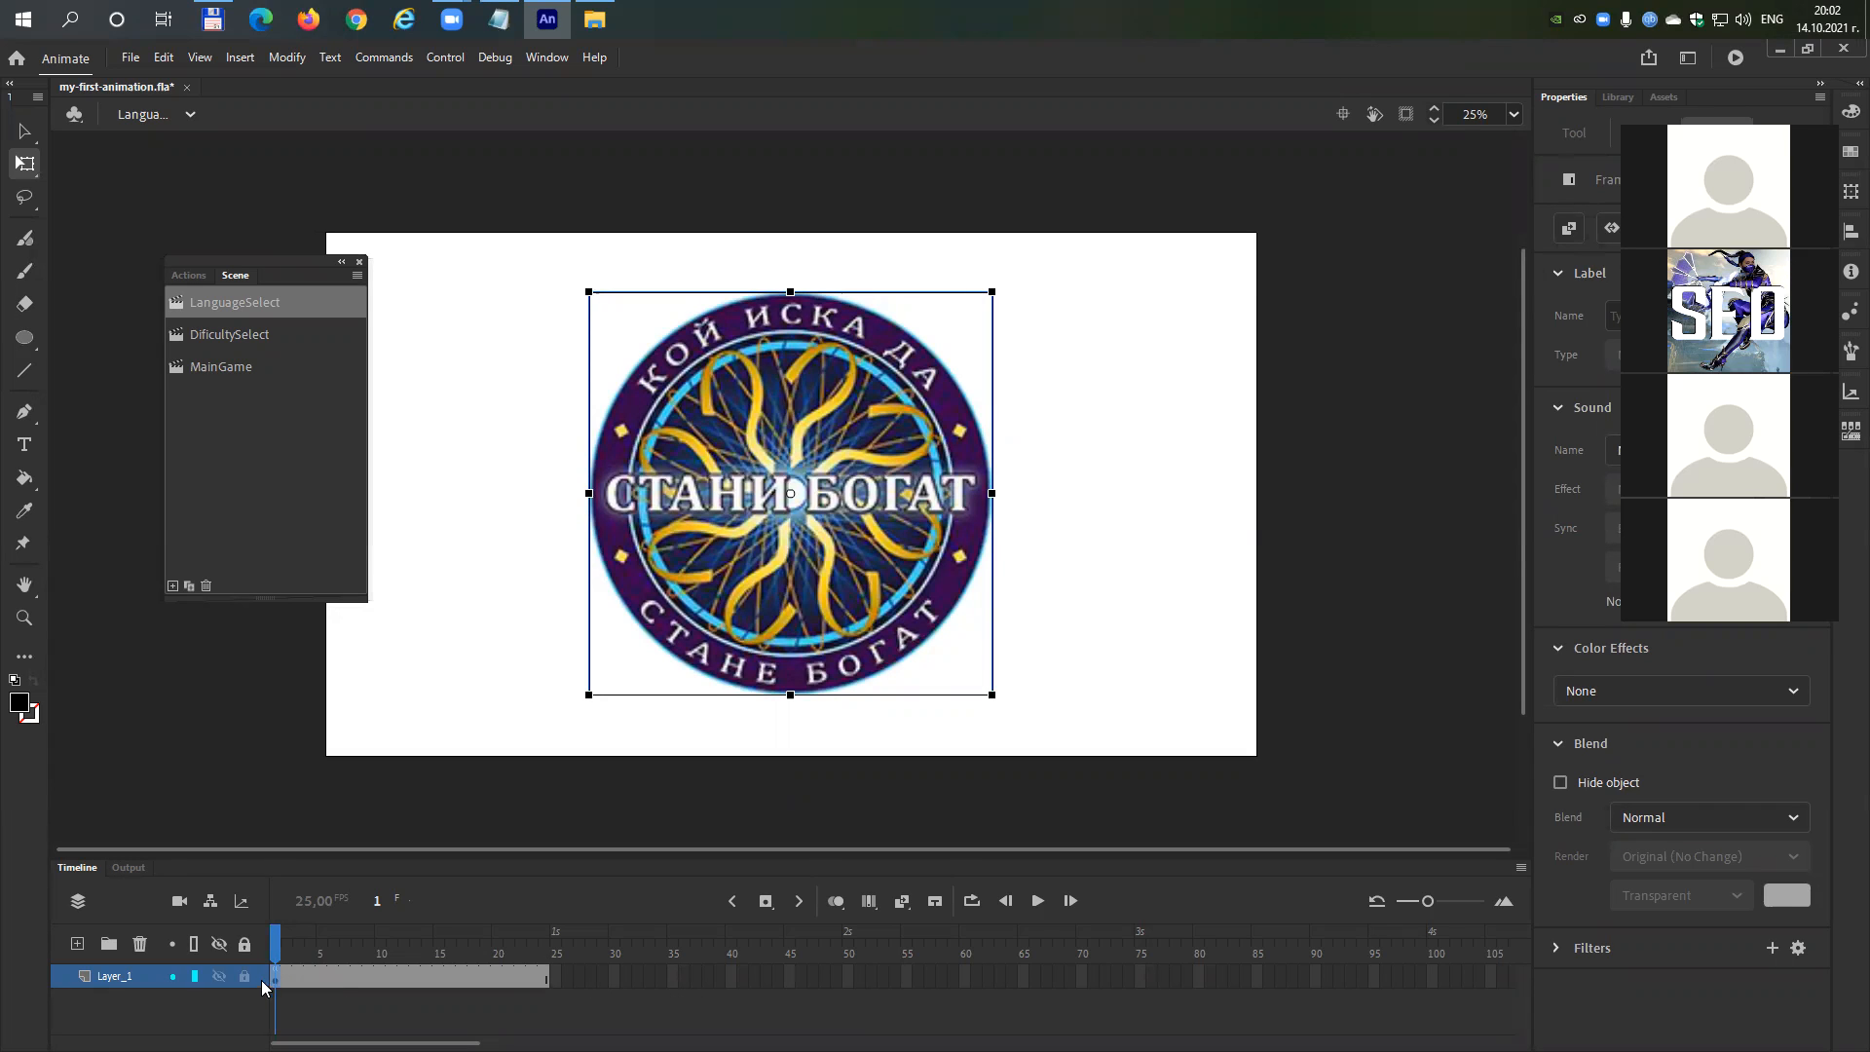
key("shift+F5")
key("F5")
key("F5")
left_click(562, 976)
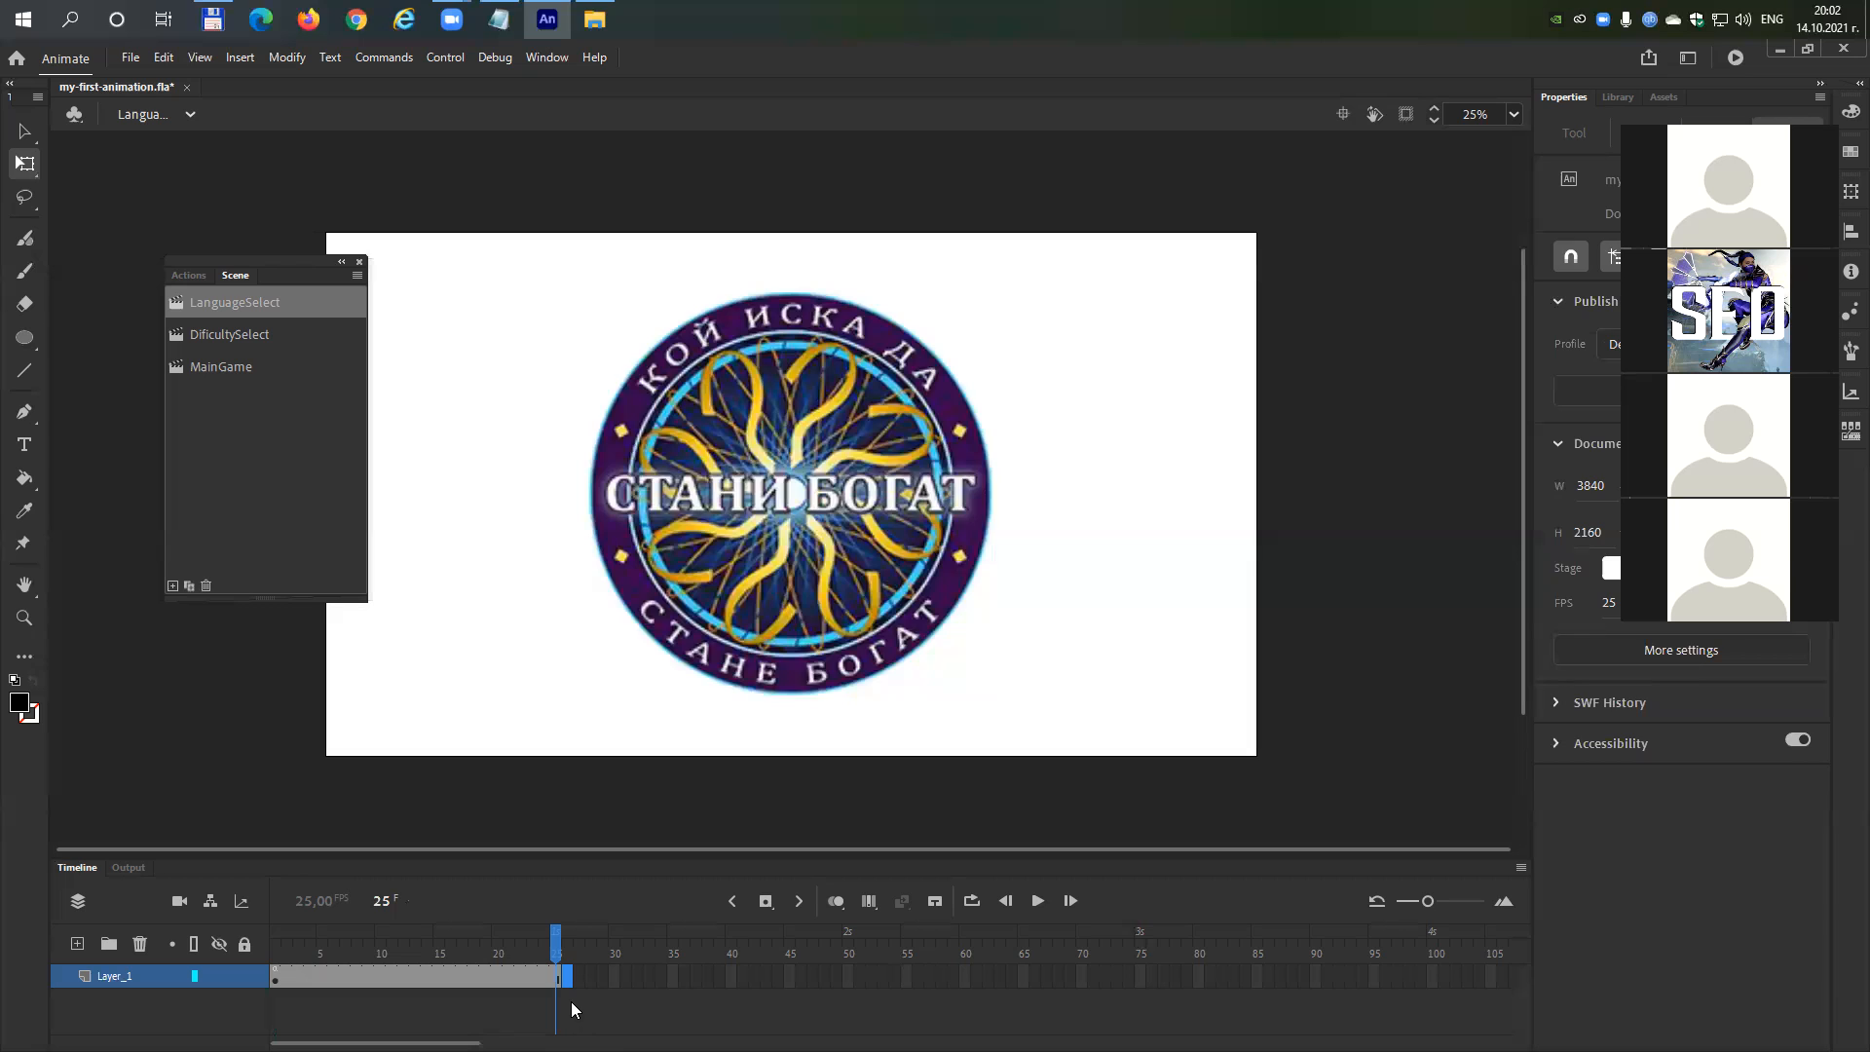
Scrub along Layer_1 between the logo's span and frame 26 to examine where the logo's span ends.
left_click(571, 990)
left_click(545, 980)
left_click(545, 980)
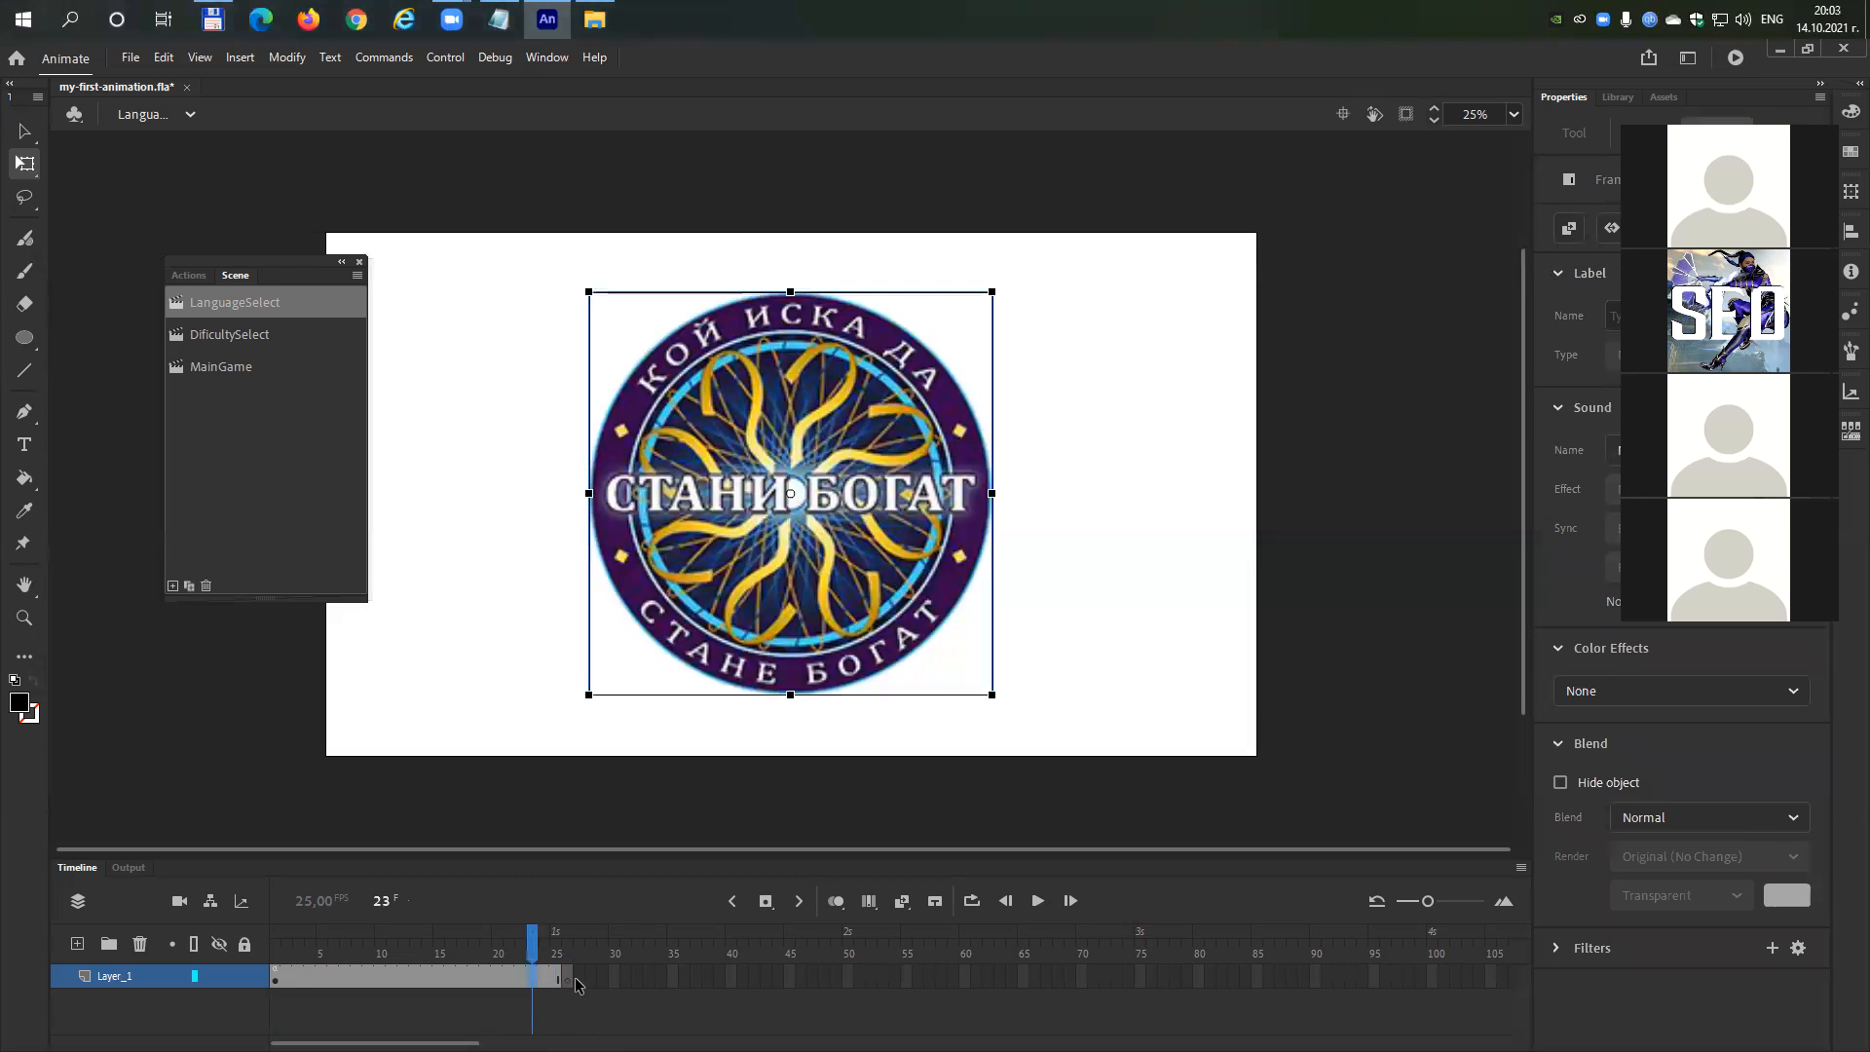
left_click(565, 978)
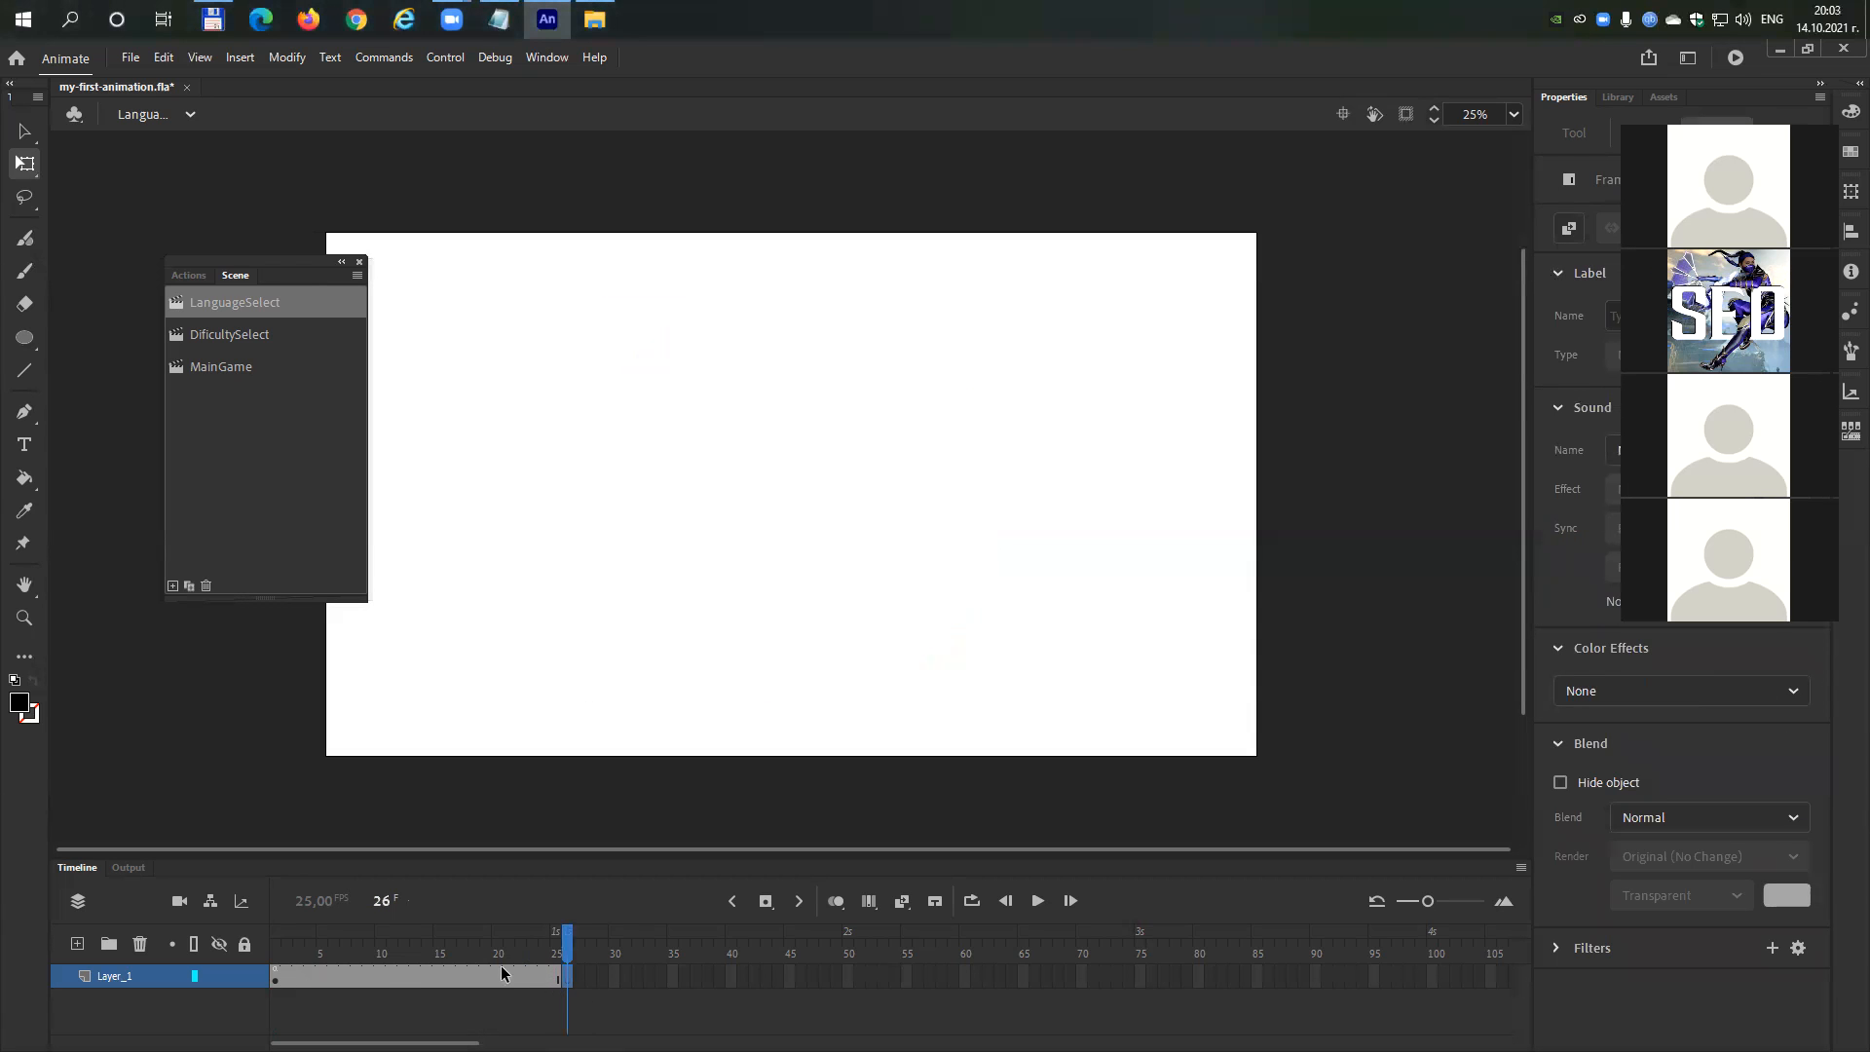
left_click(382, 983)
left_click_drag(381, 944, 568, 945)
left_click(572, 977)
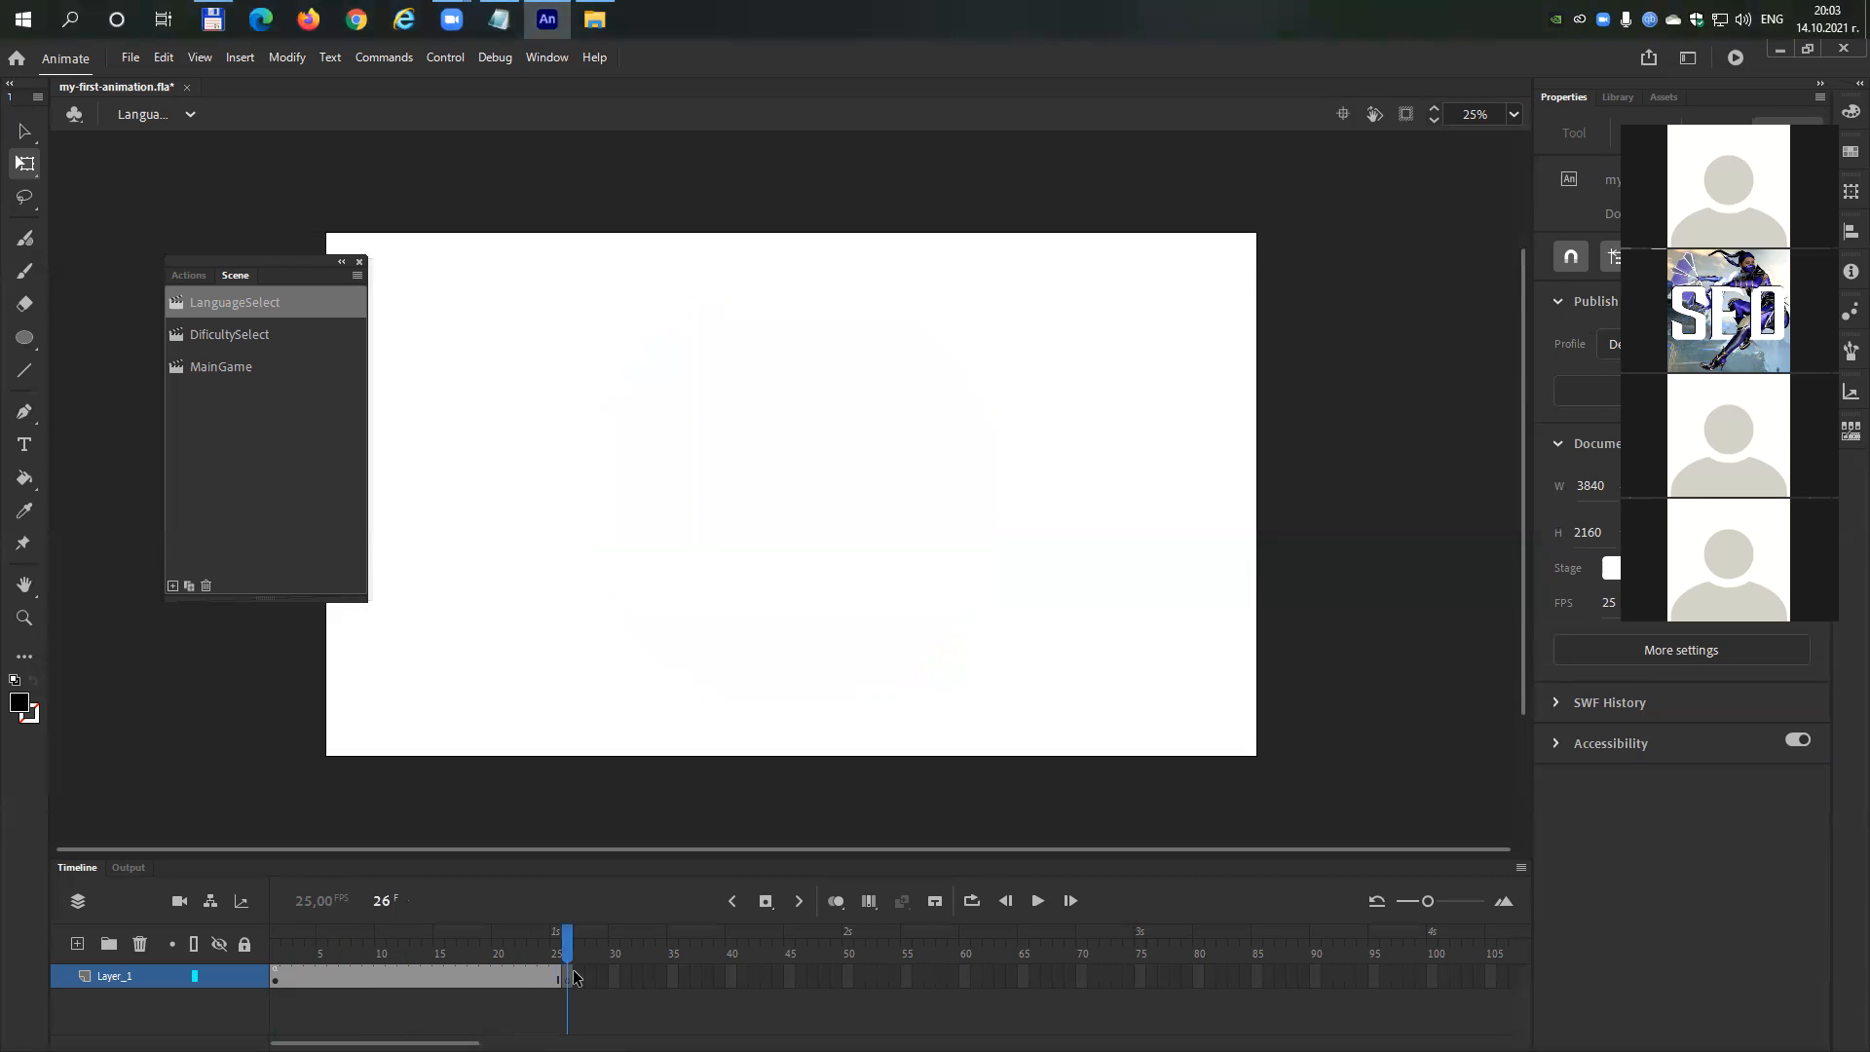
Insert frames from frame 26 on Layer_1 until the blank span after the logo reaches frame 50.
left_click(565, 979)
key("F5")
key("F5")
key("F5")
key("F5")
key("F5")
key("F5")
key("F5")
key("F5")
key("F5")
key("F5")
key("F5")
key("F5")
key("F5")
key("F5")
key("F5")
key("F5")
key("F5")
key("F5")
key("F5")
key("F5")
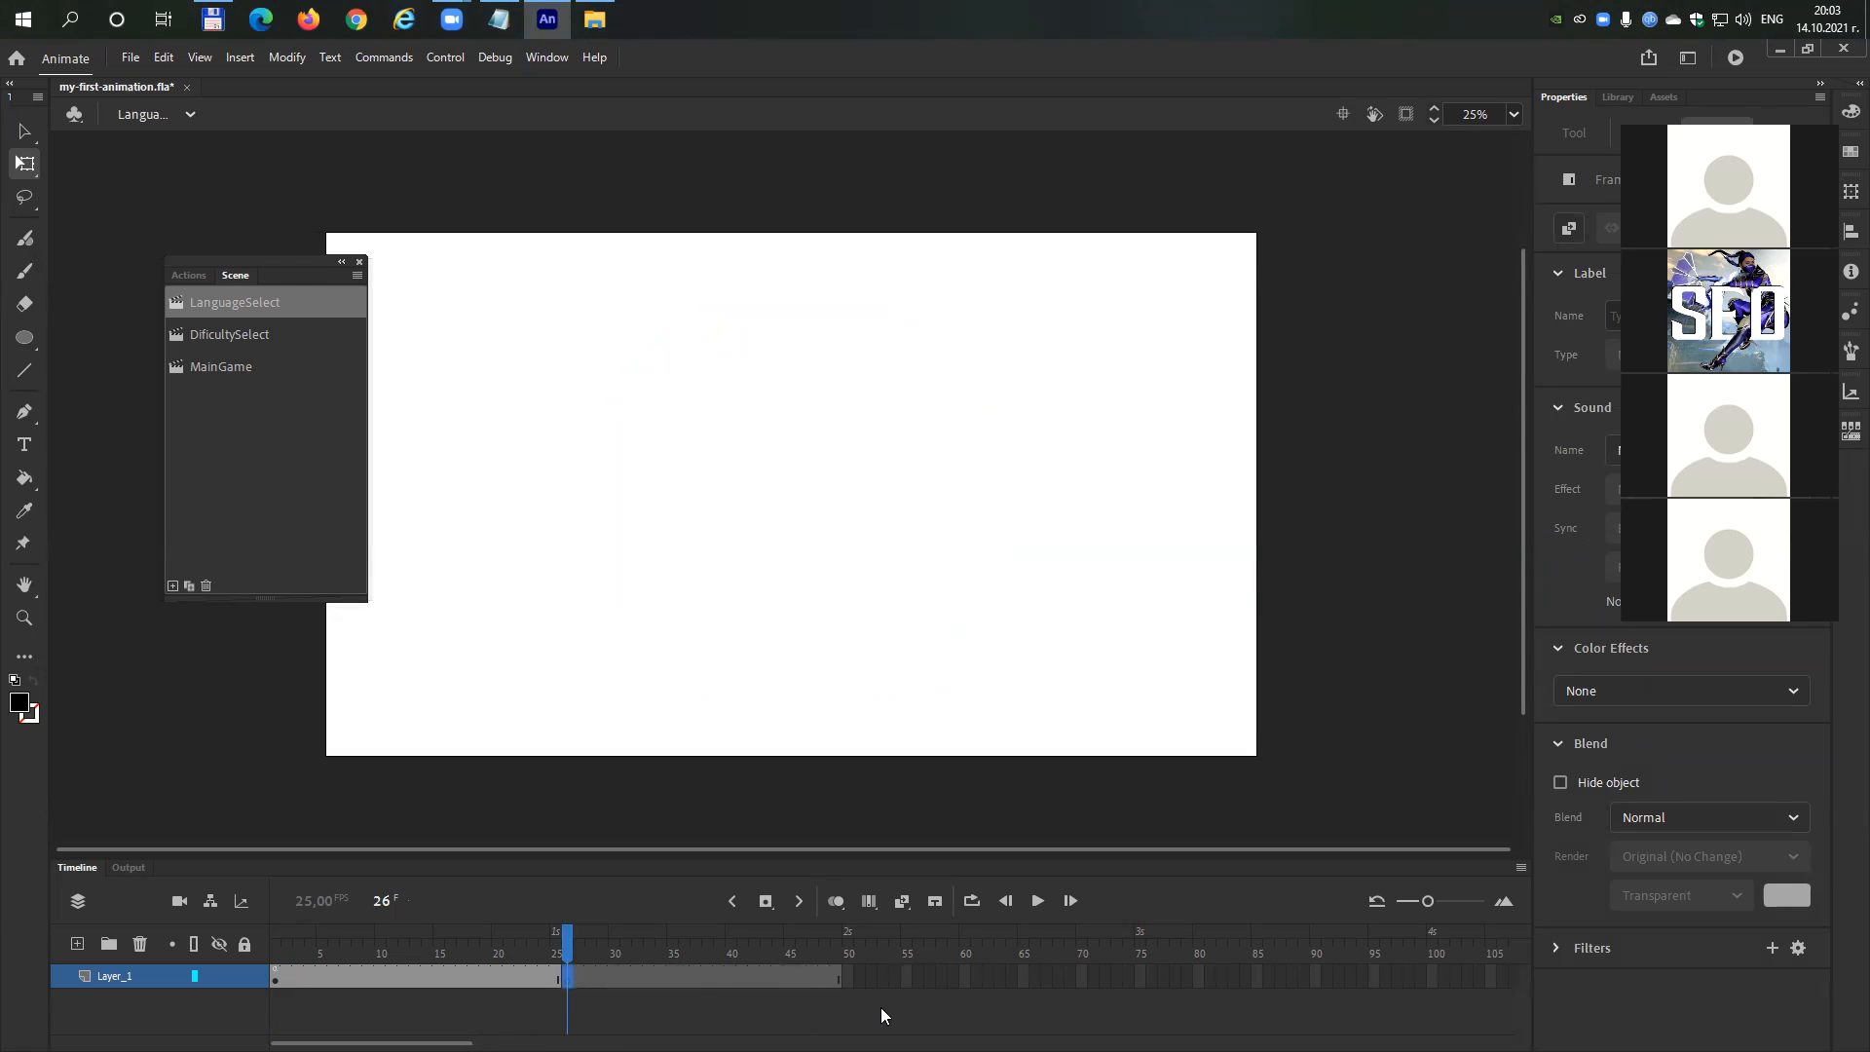
Delete the stop(); script from frame 1 of Layer_1 and close the script editor.
left_click(452, 936)
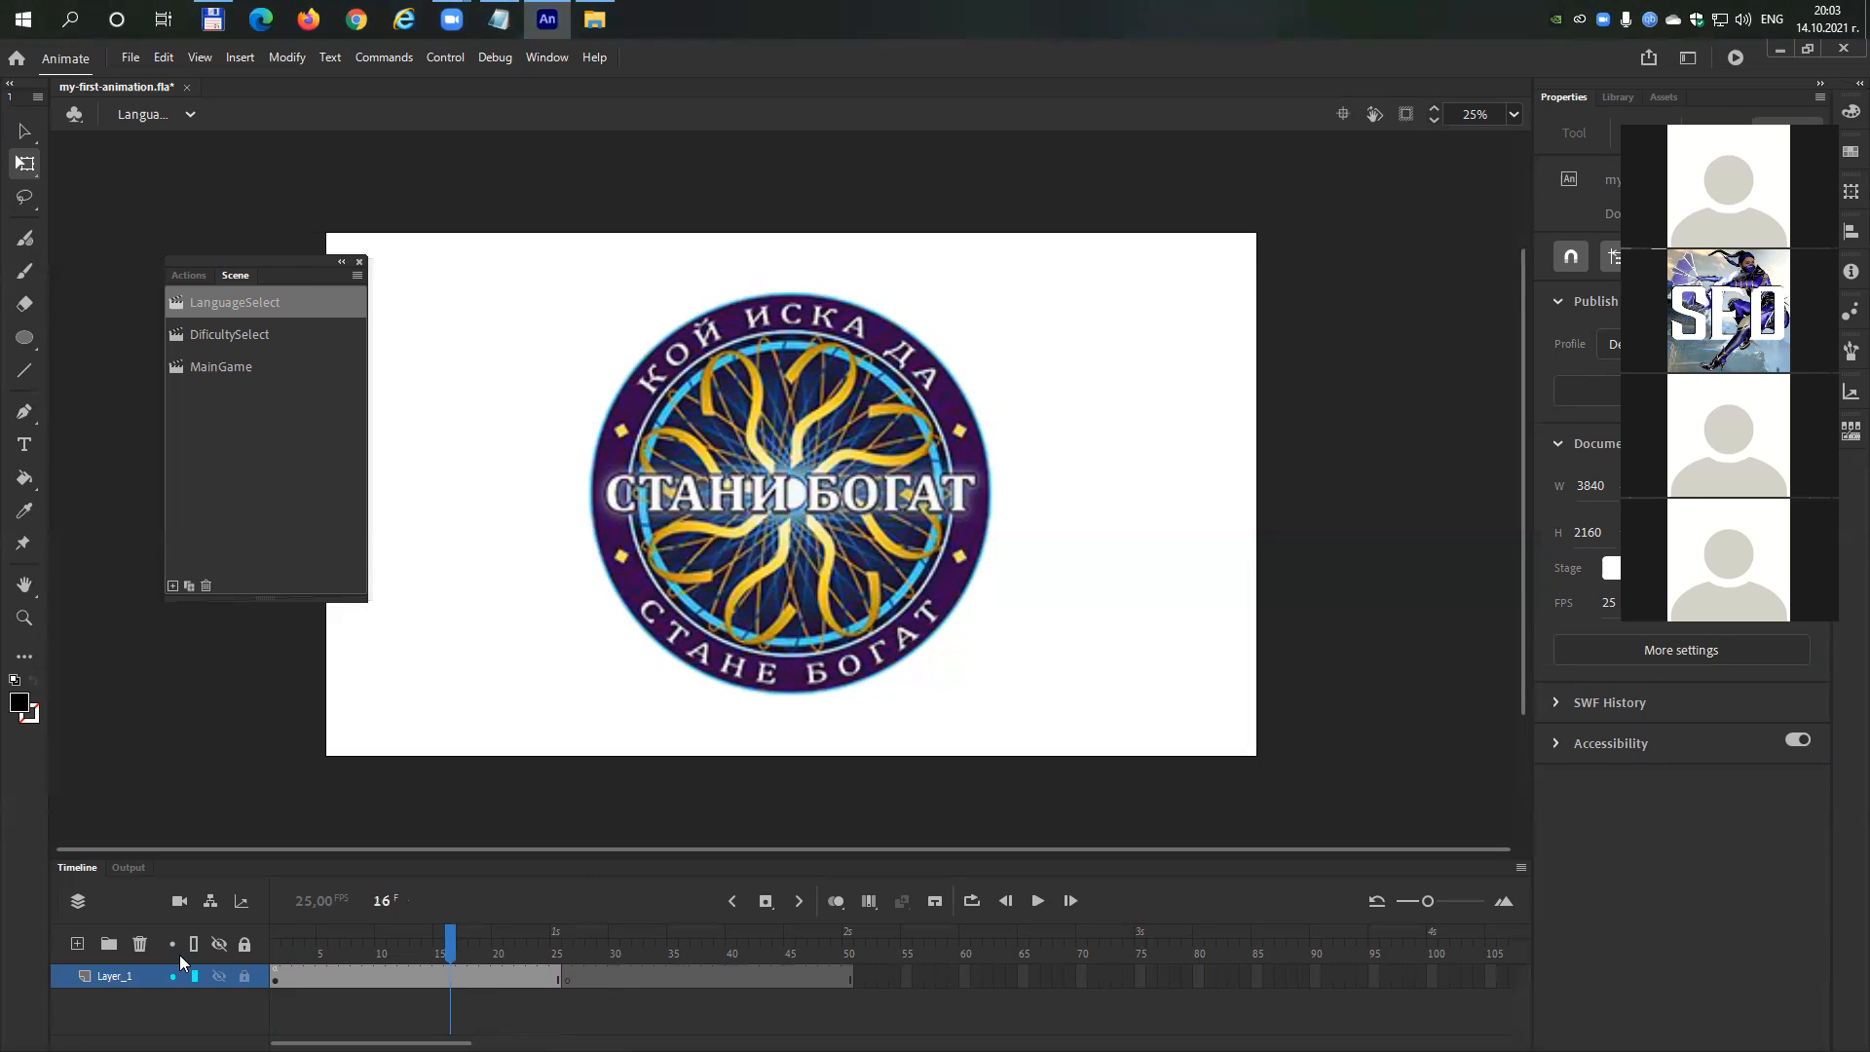
left_click(274, 978)
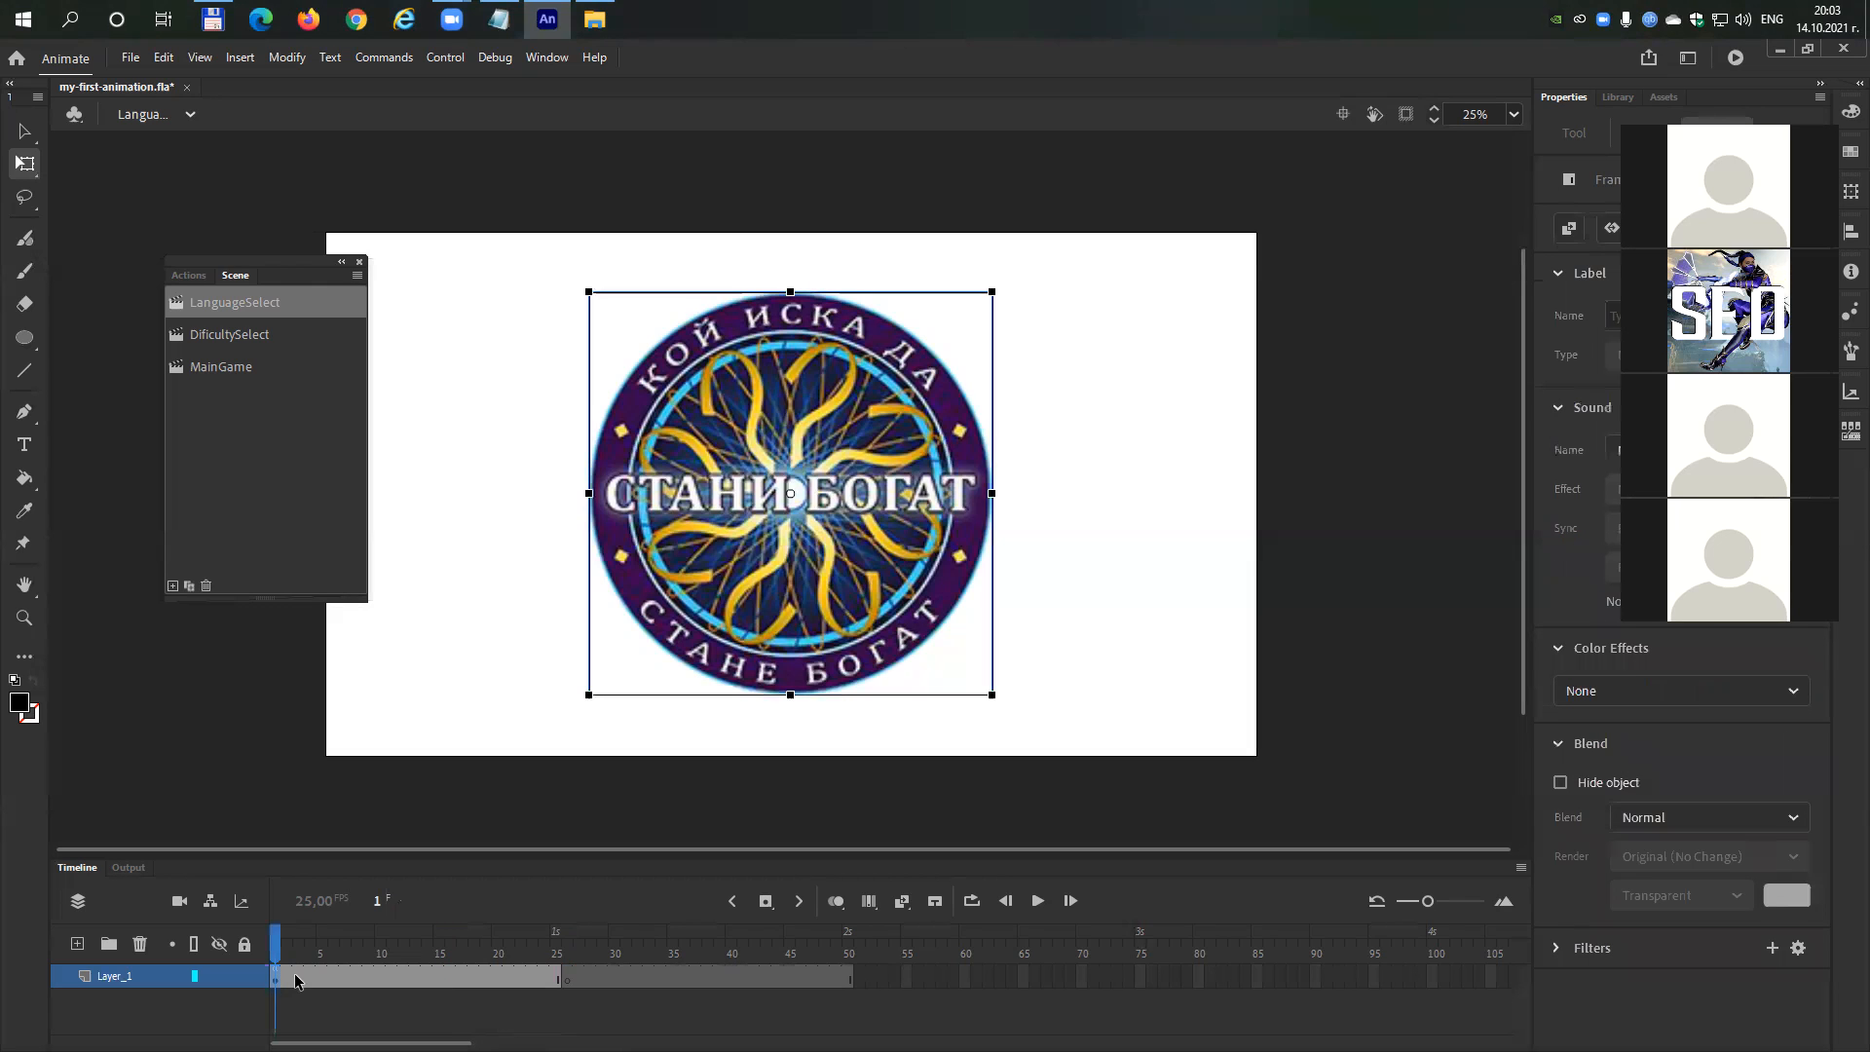
left_click(297, 978)
left_click(277, 986)
key("F9")
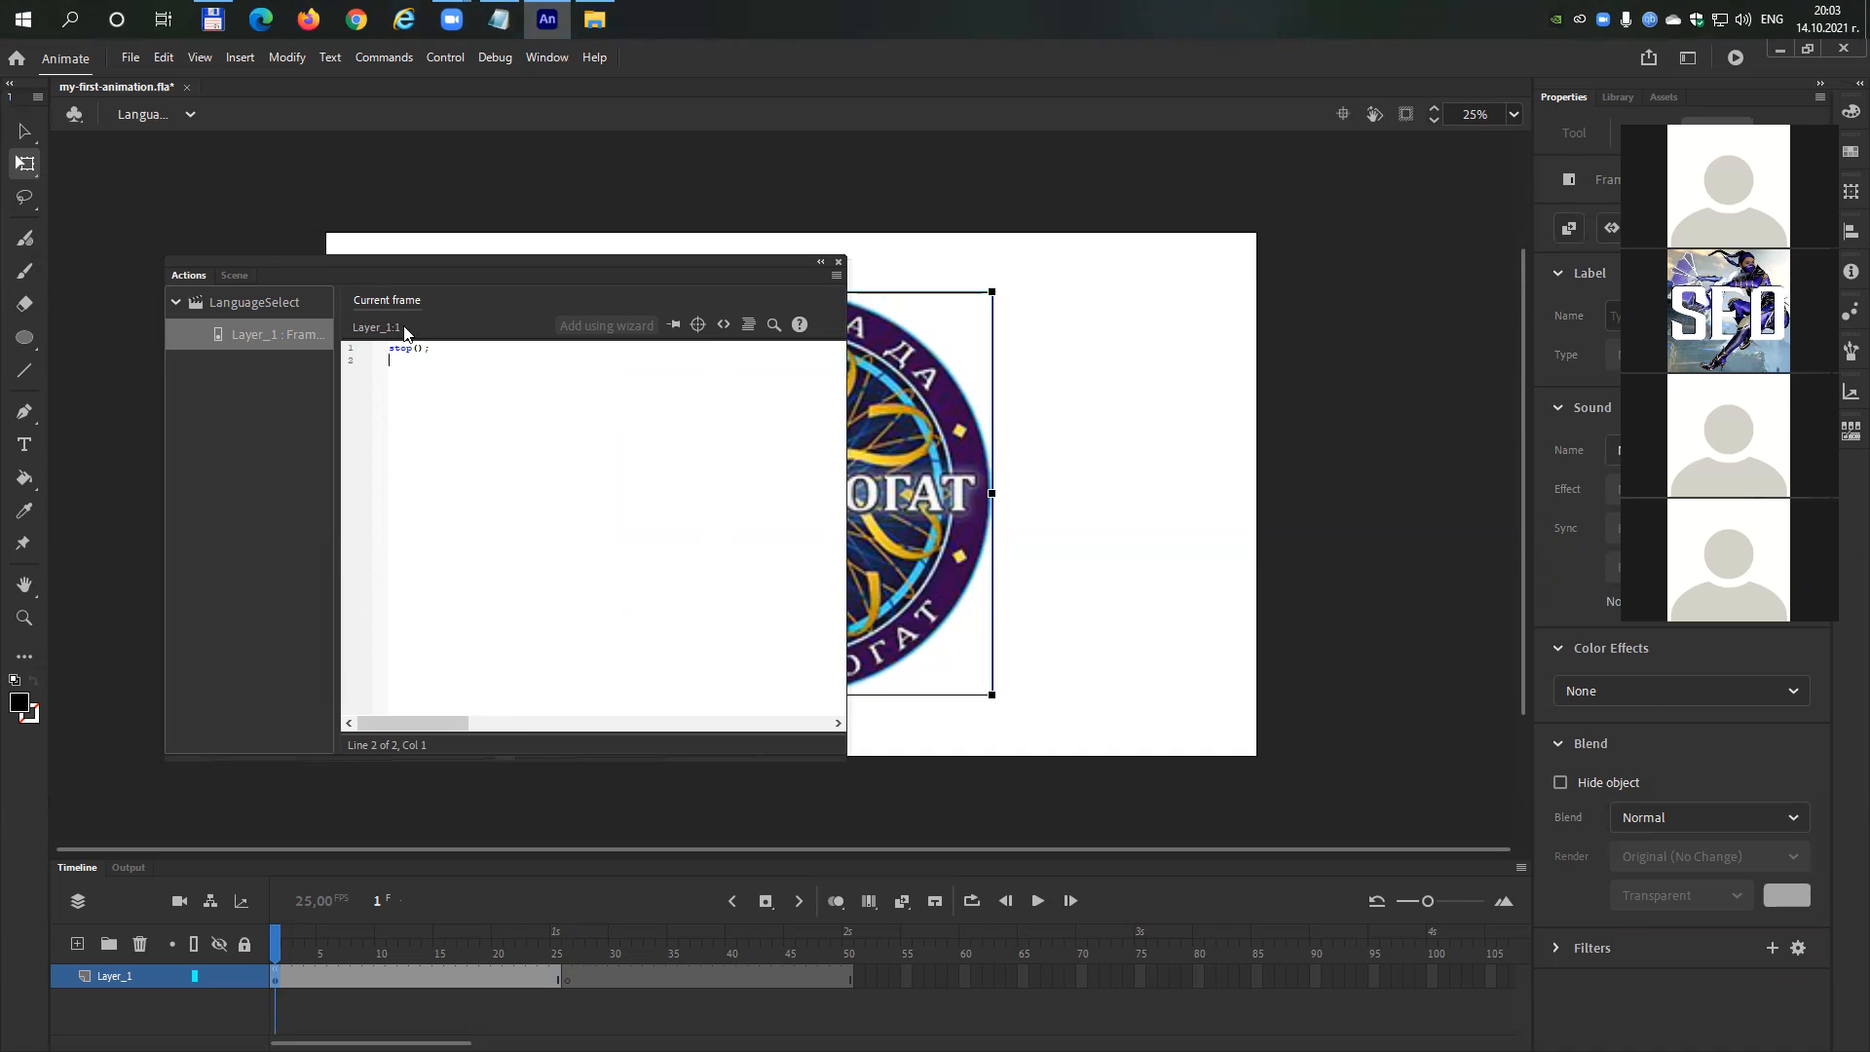
left_click(366, 344)
key("Delete")
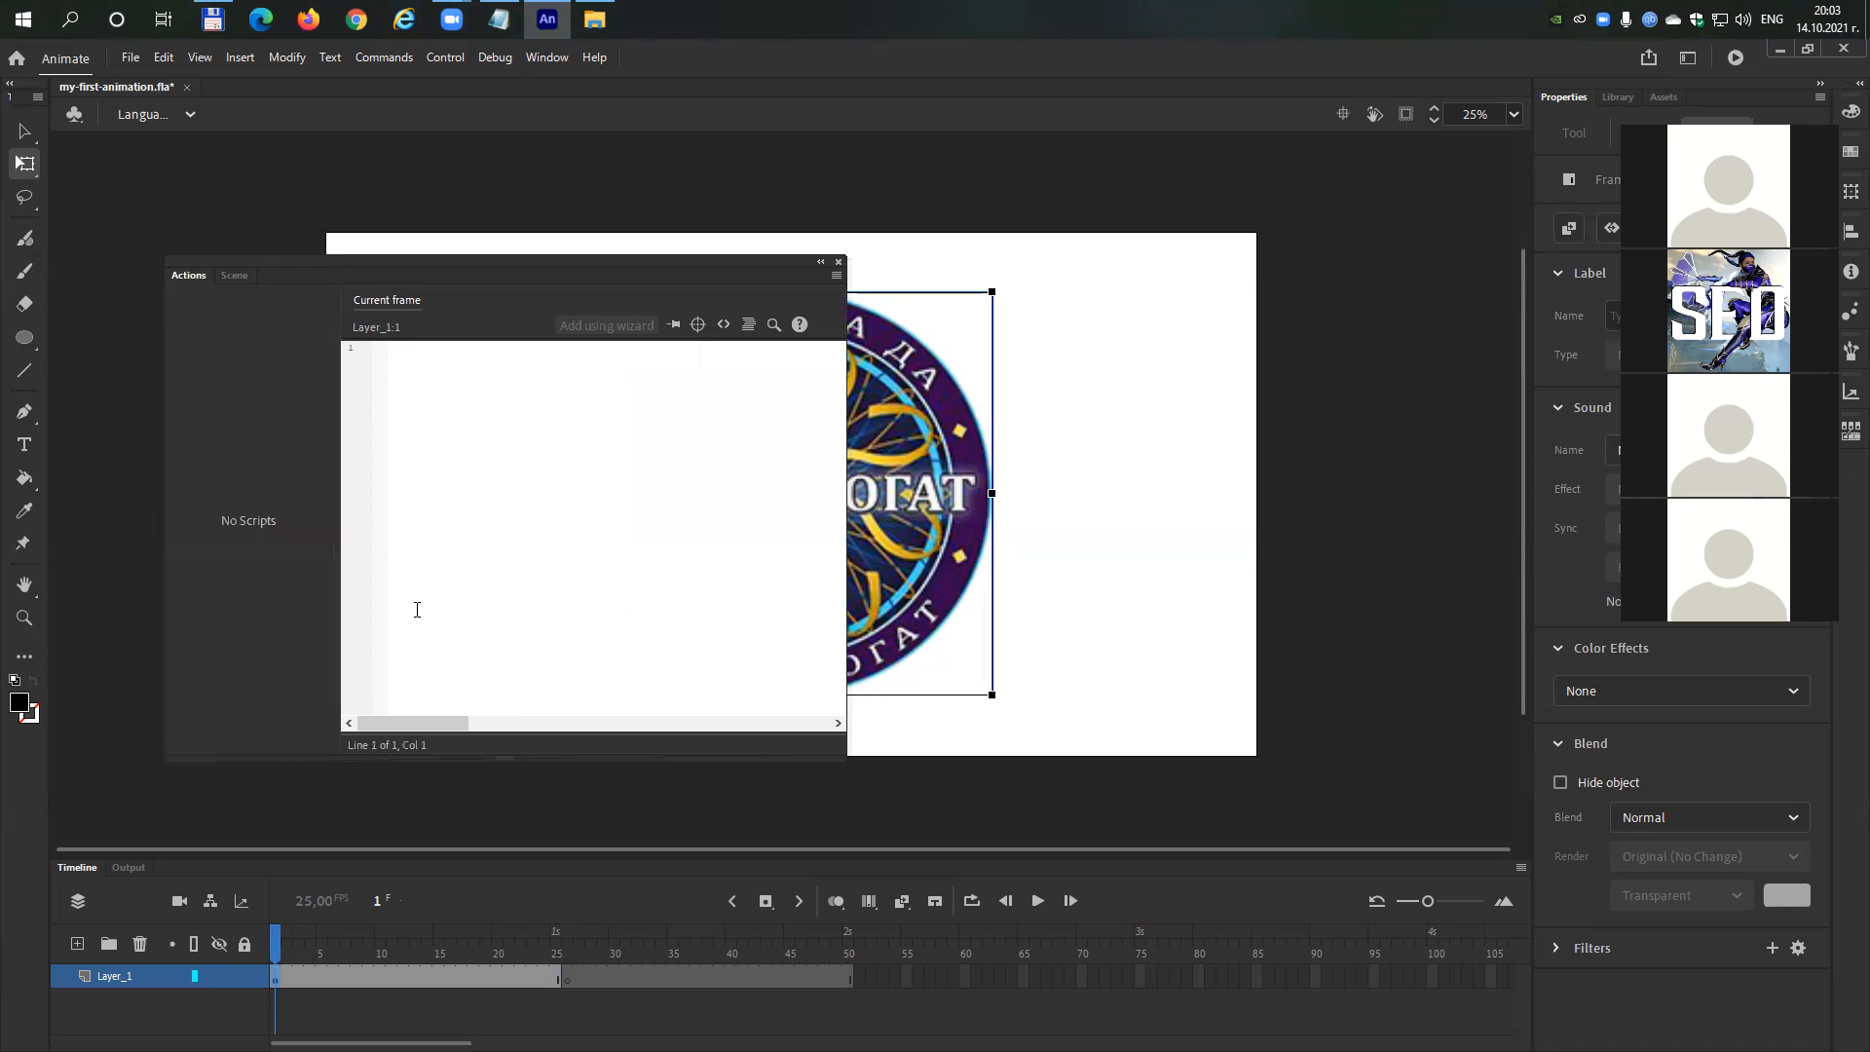
left_click(837, 261)
Check the stage at frames 5 and 32, and save my-first-animation.fla.
left_click(321, 931)
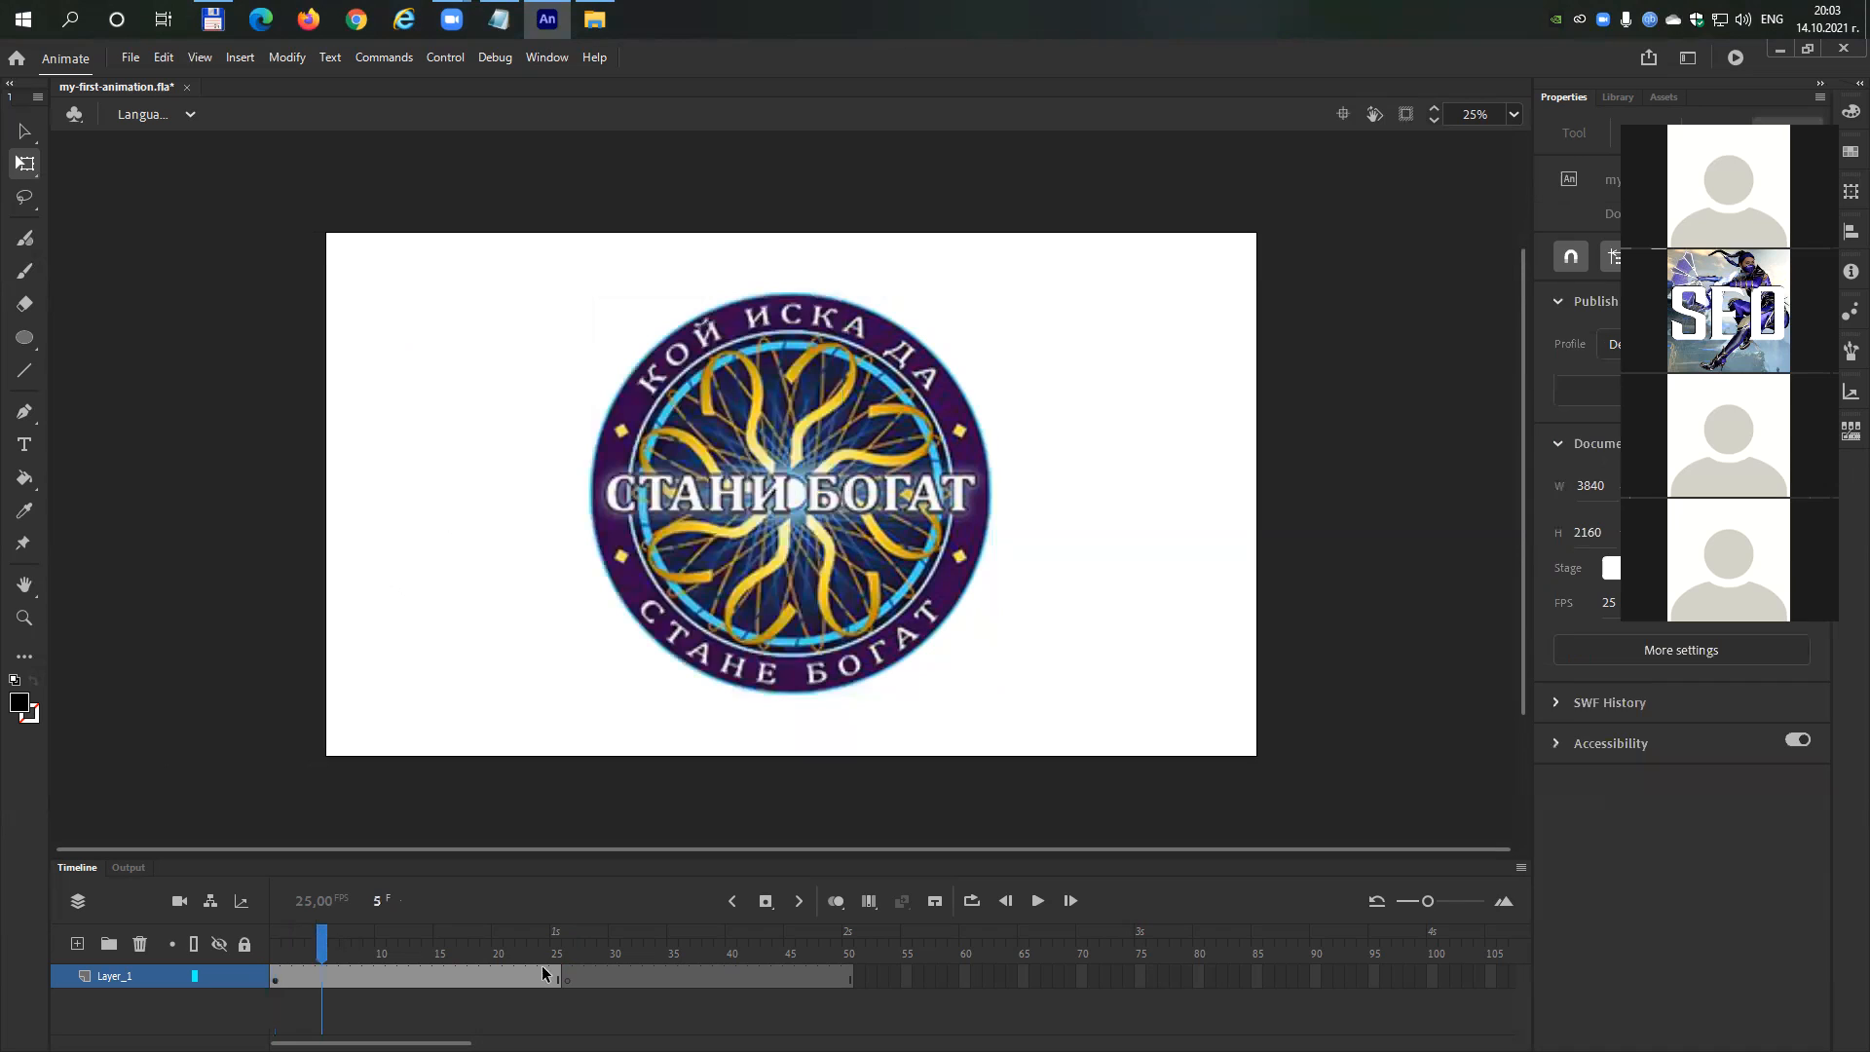
left_click(641, 962)
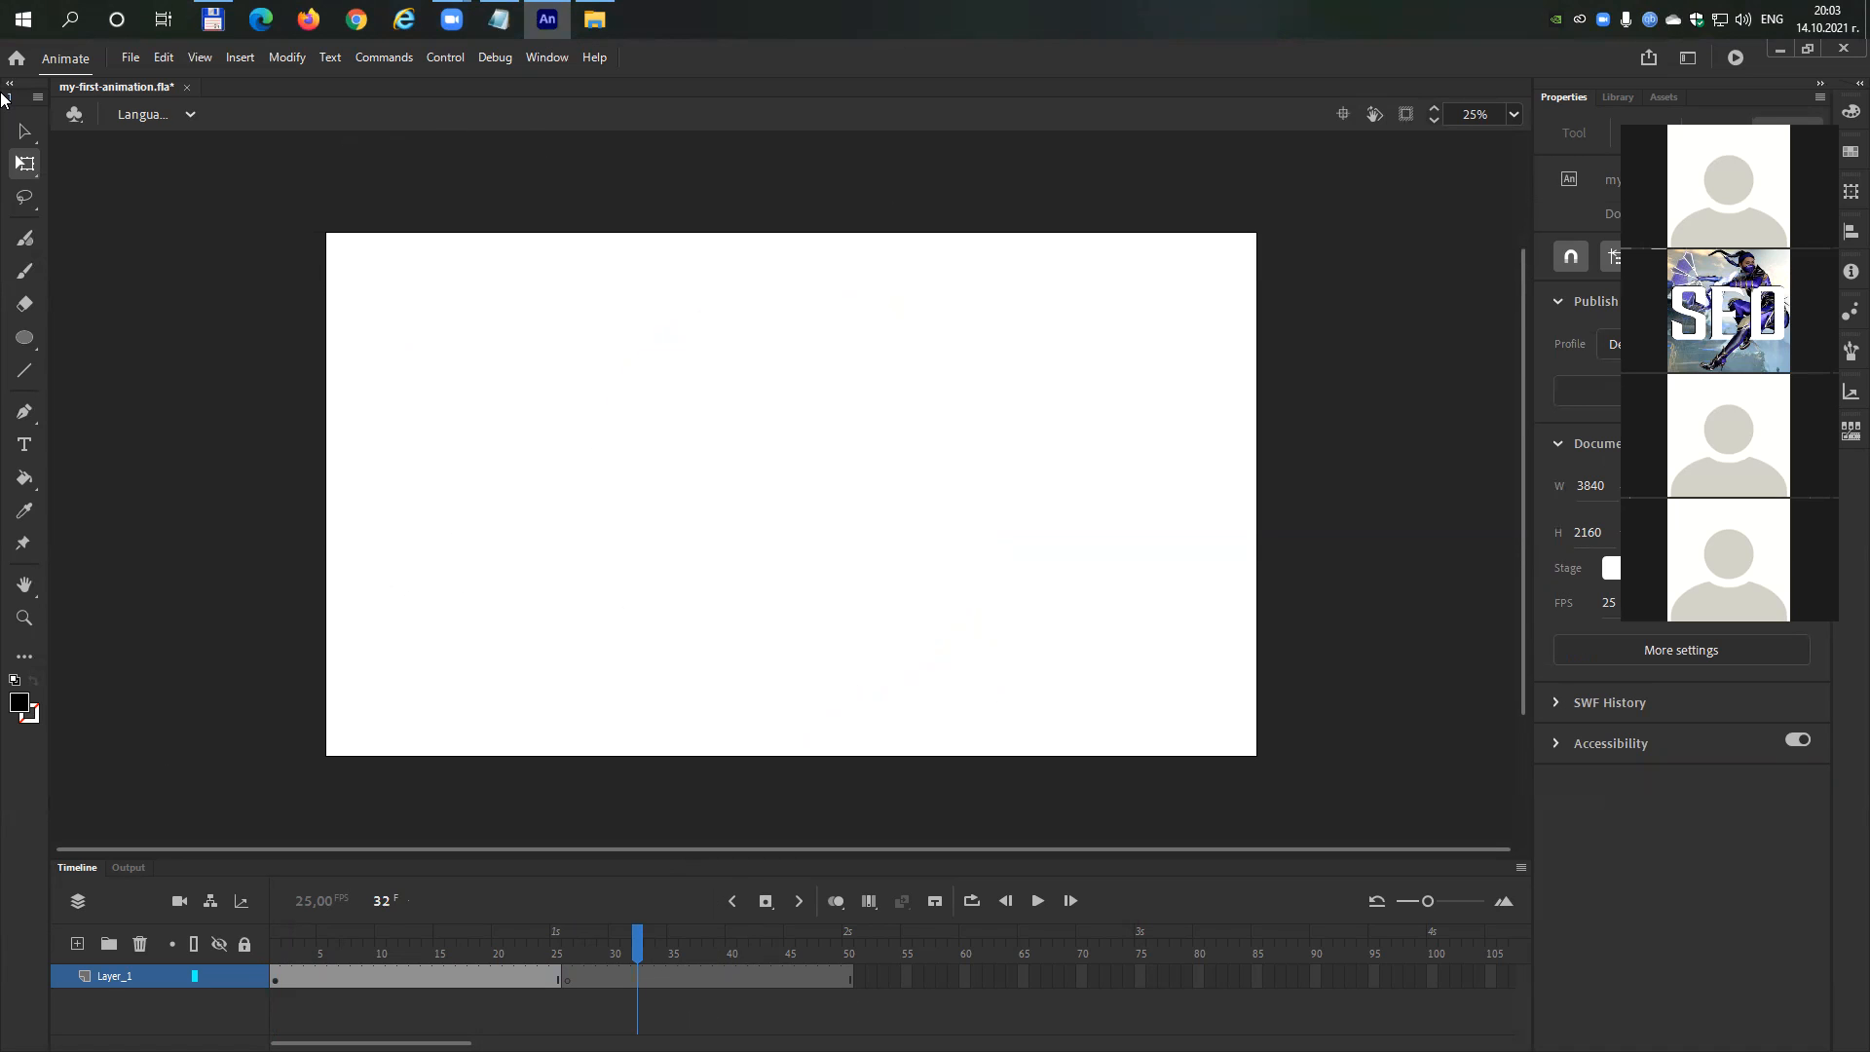
left_click(140, 64)
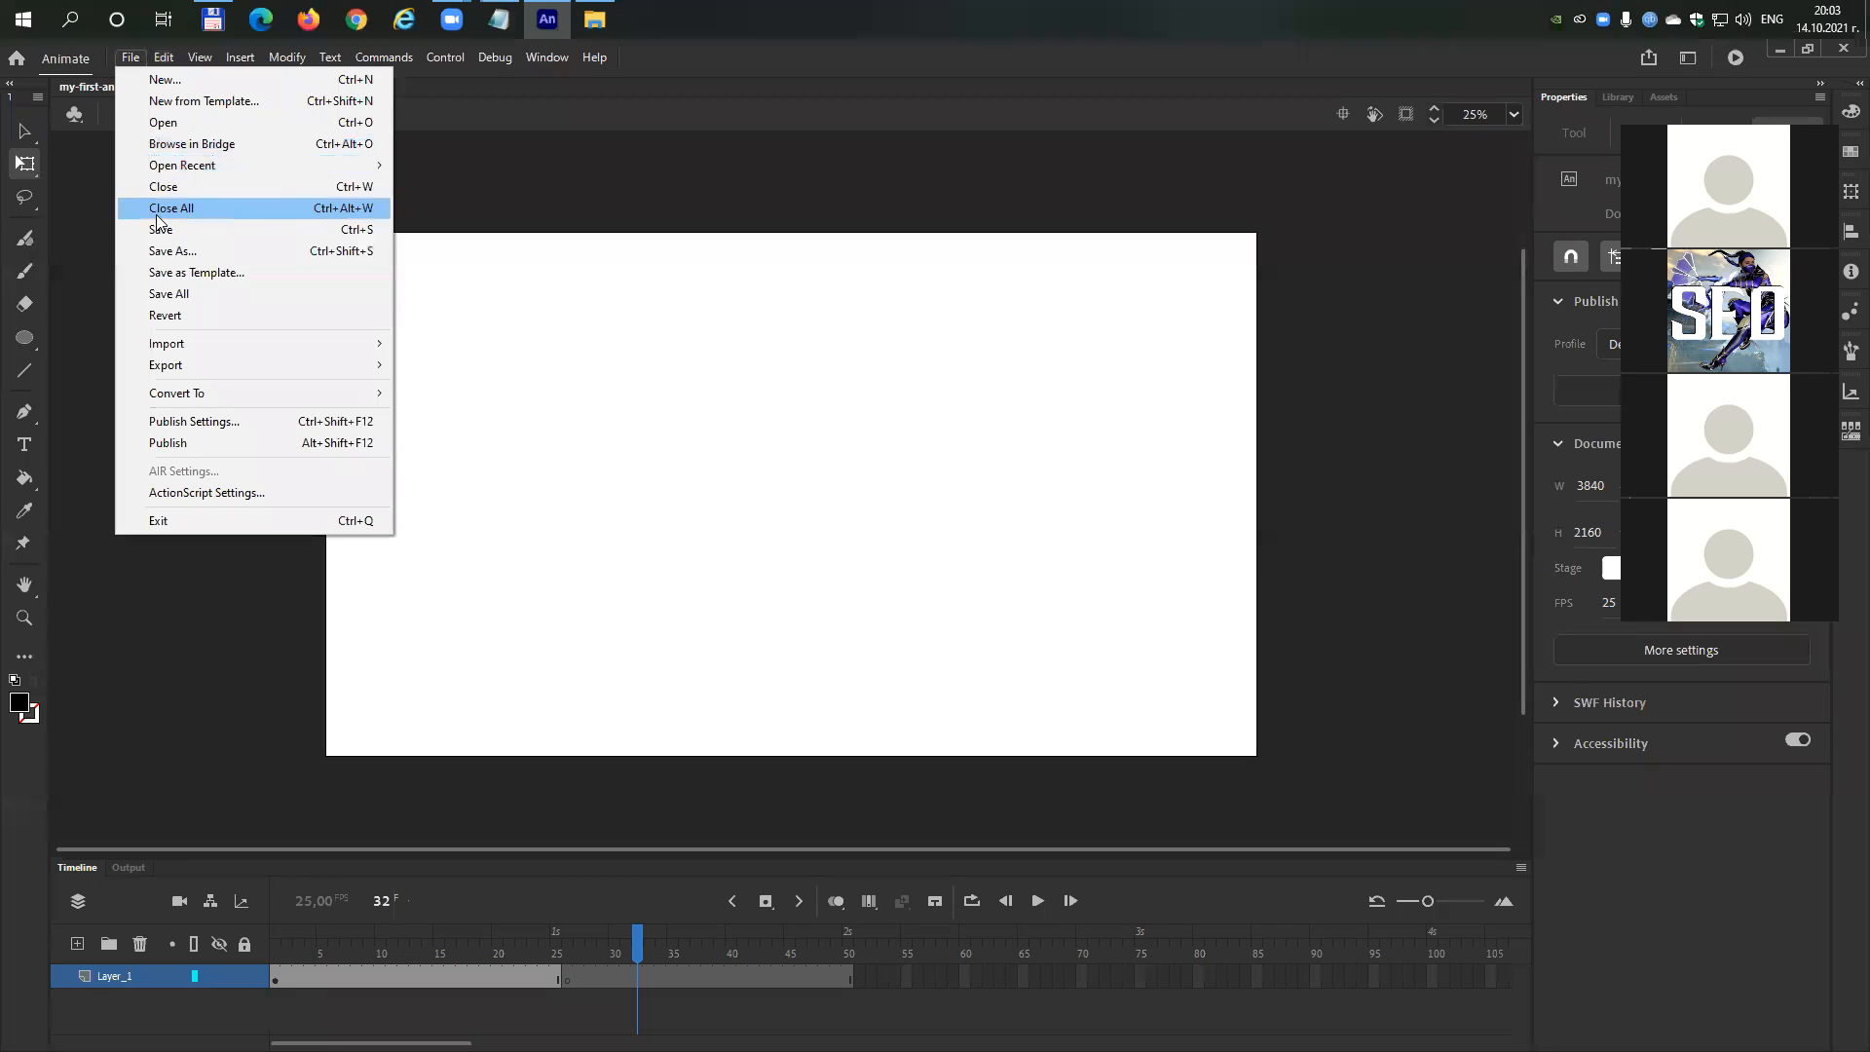
left_click(176, 239)
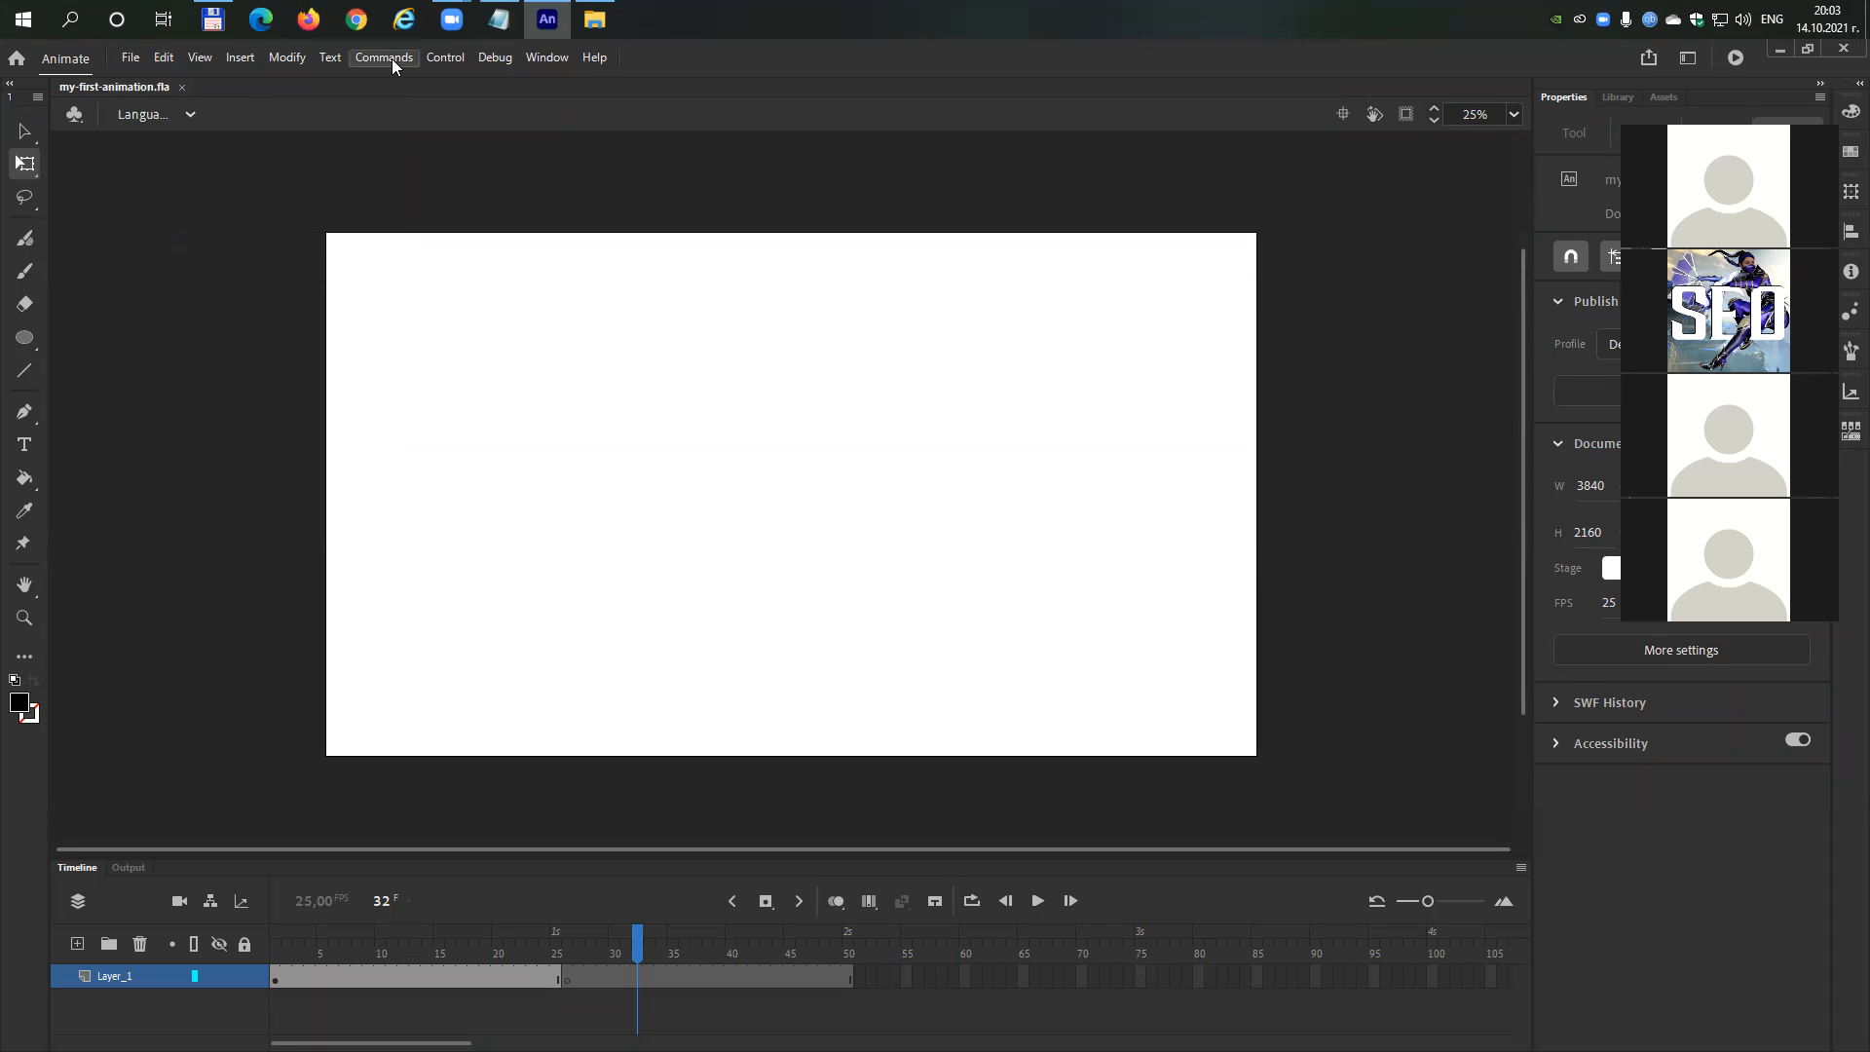
Play the LanguageSelect timeline from frame 32 and again from frame 1, and return the playhead to frame 1.
left_click(439, 59)
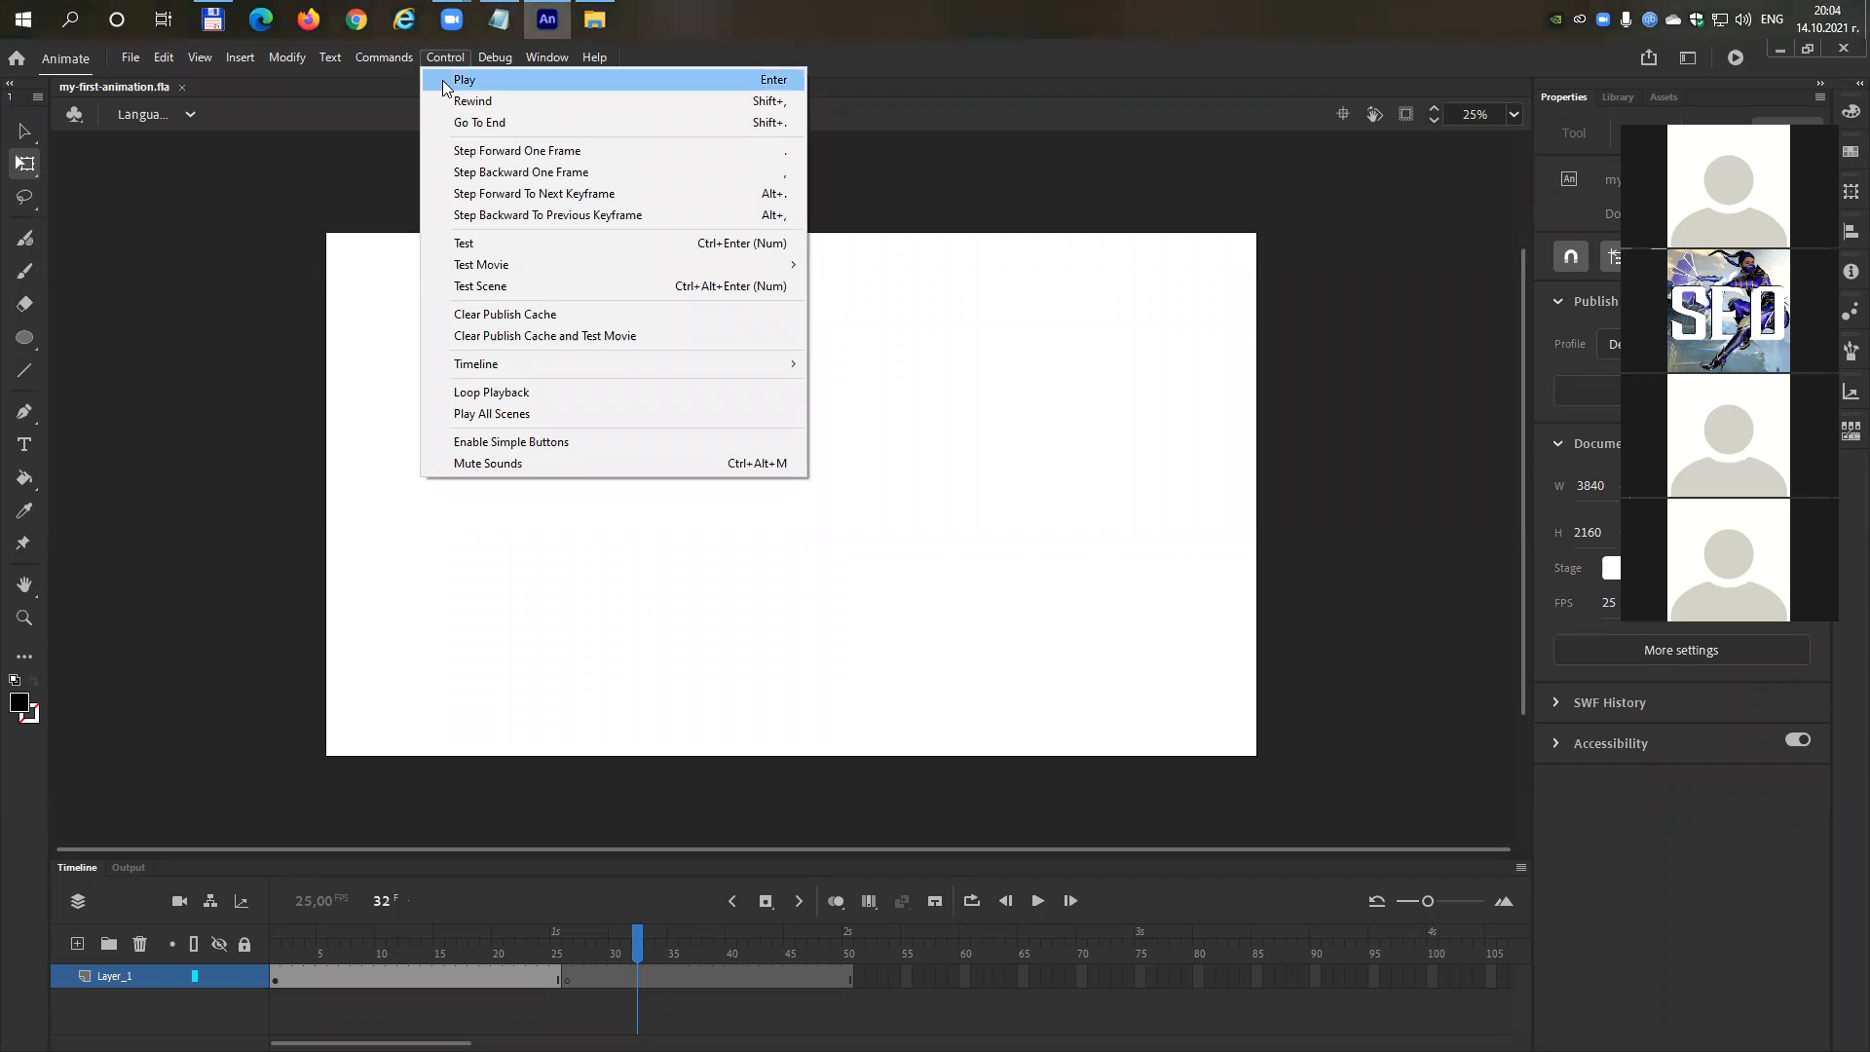
left_click(458, 80)
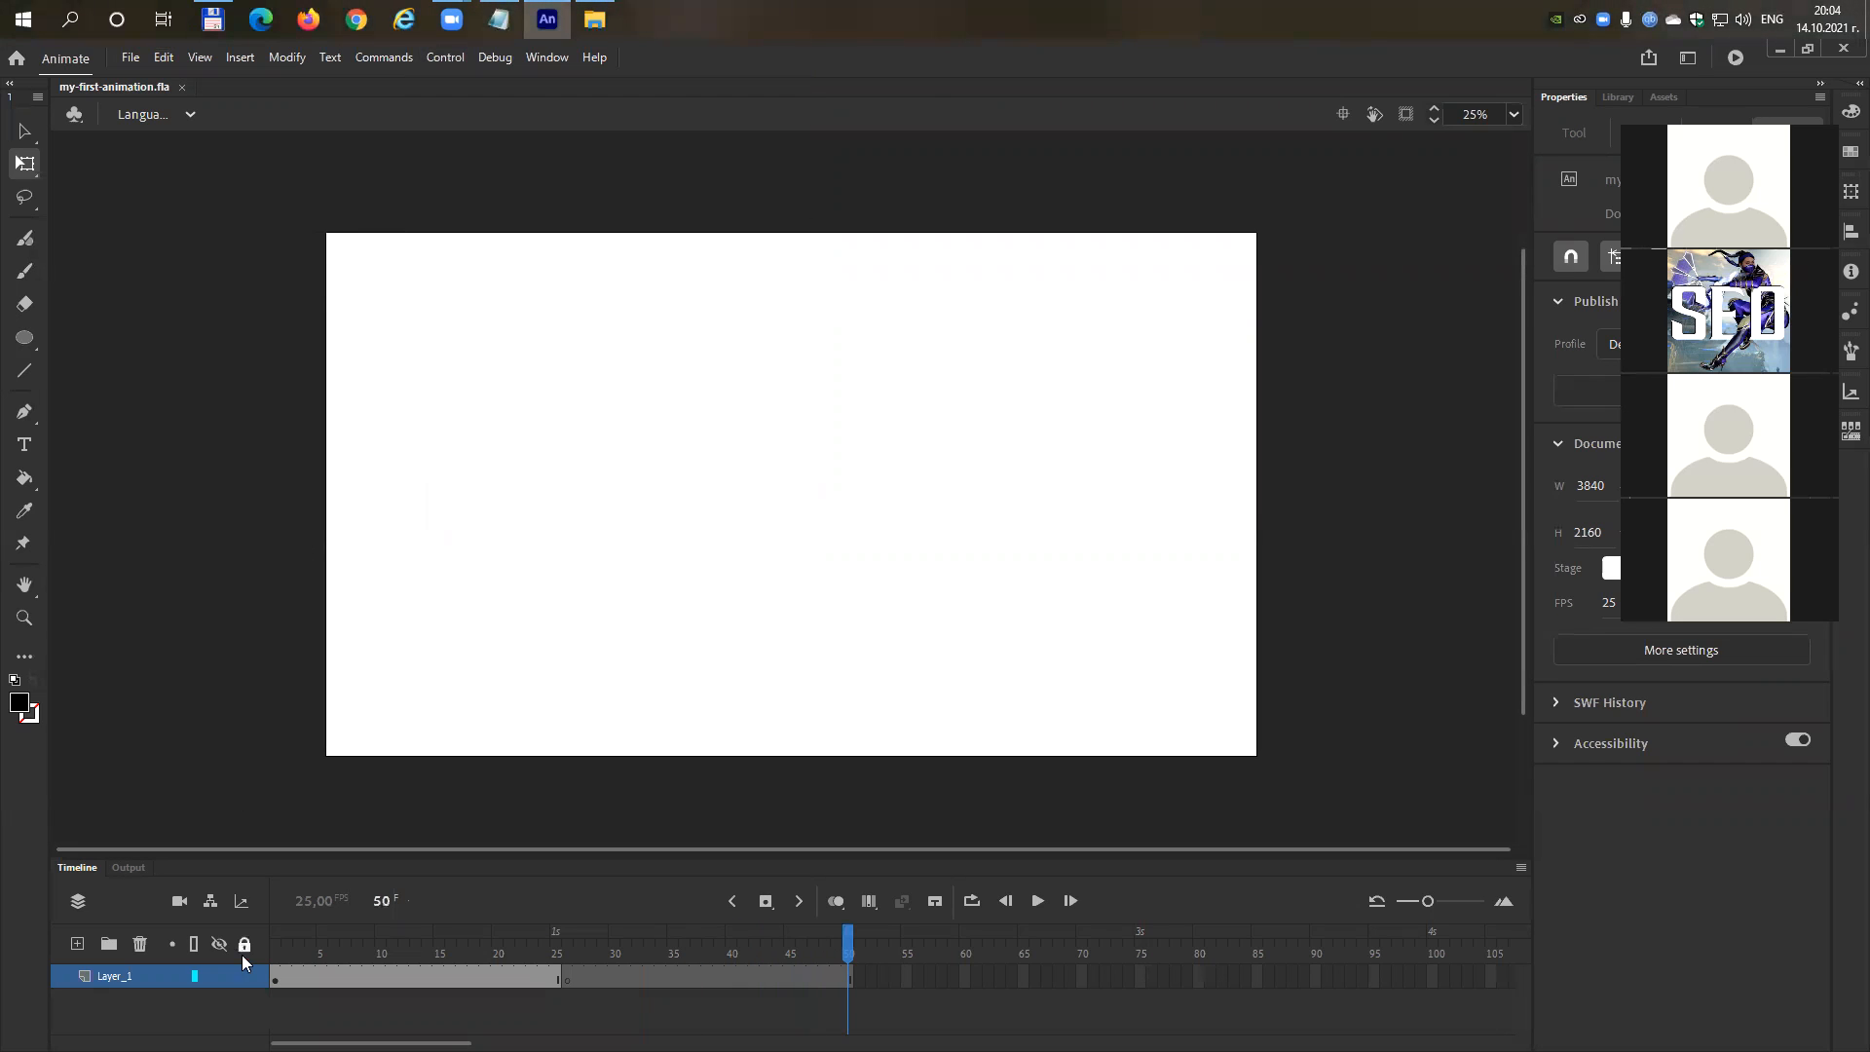
left_click(278, 934)
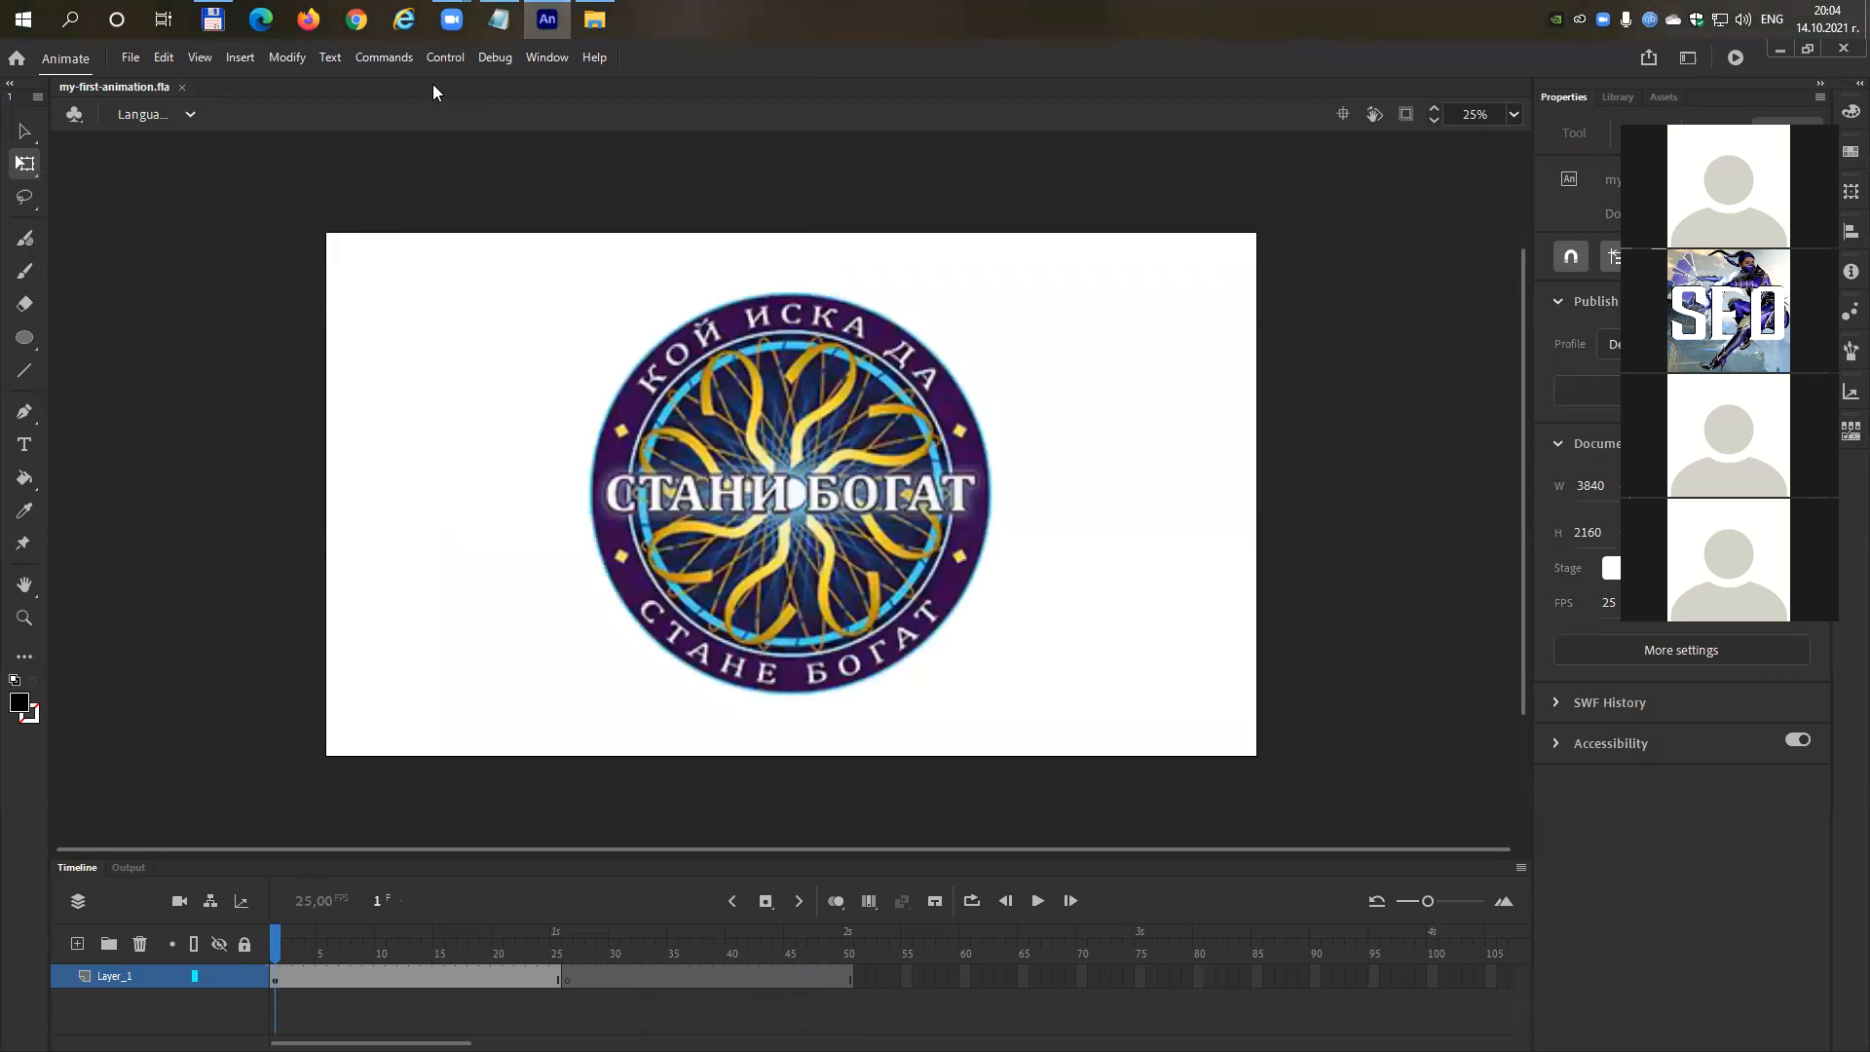
left_click(434, 56)
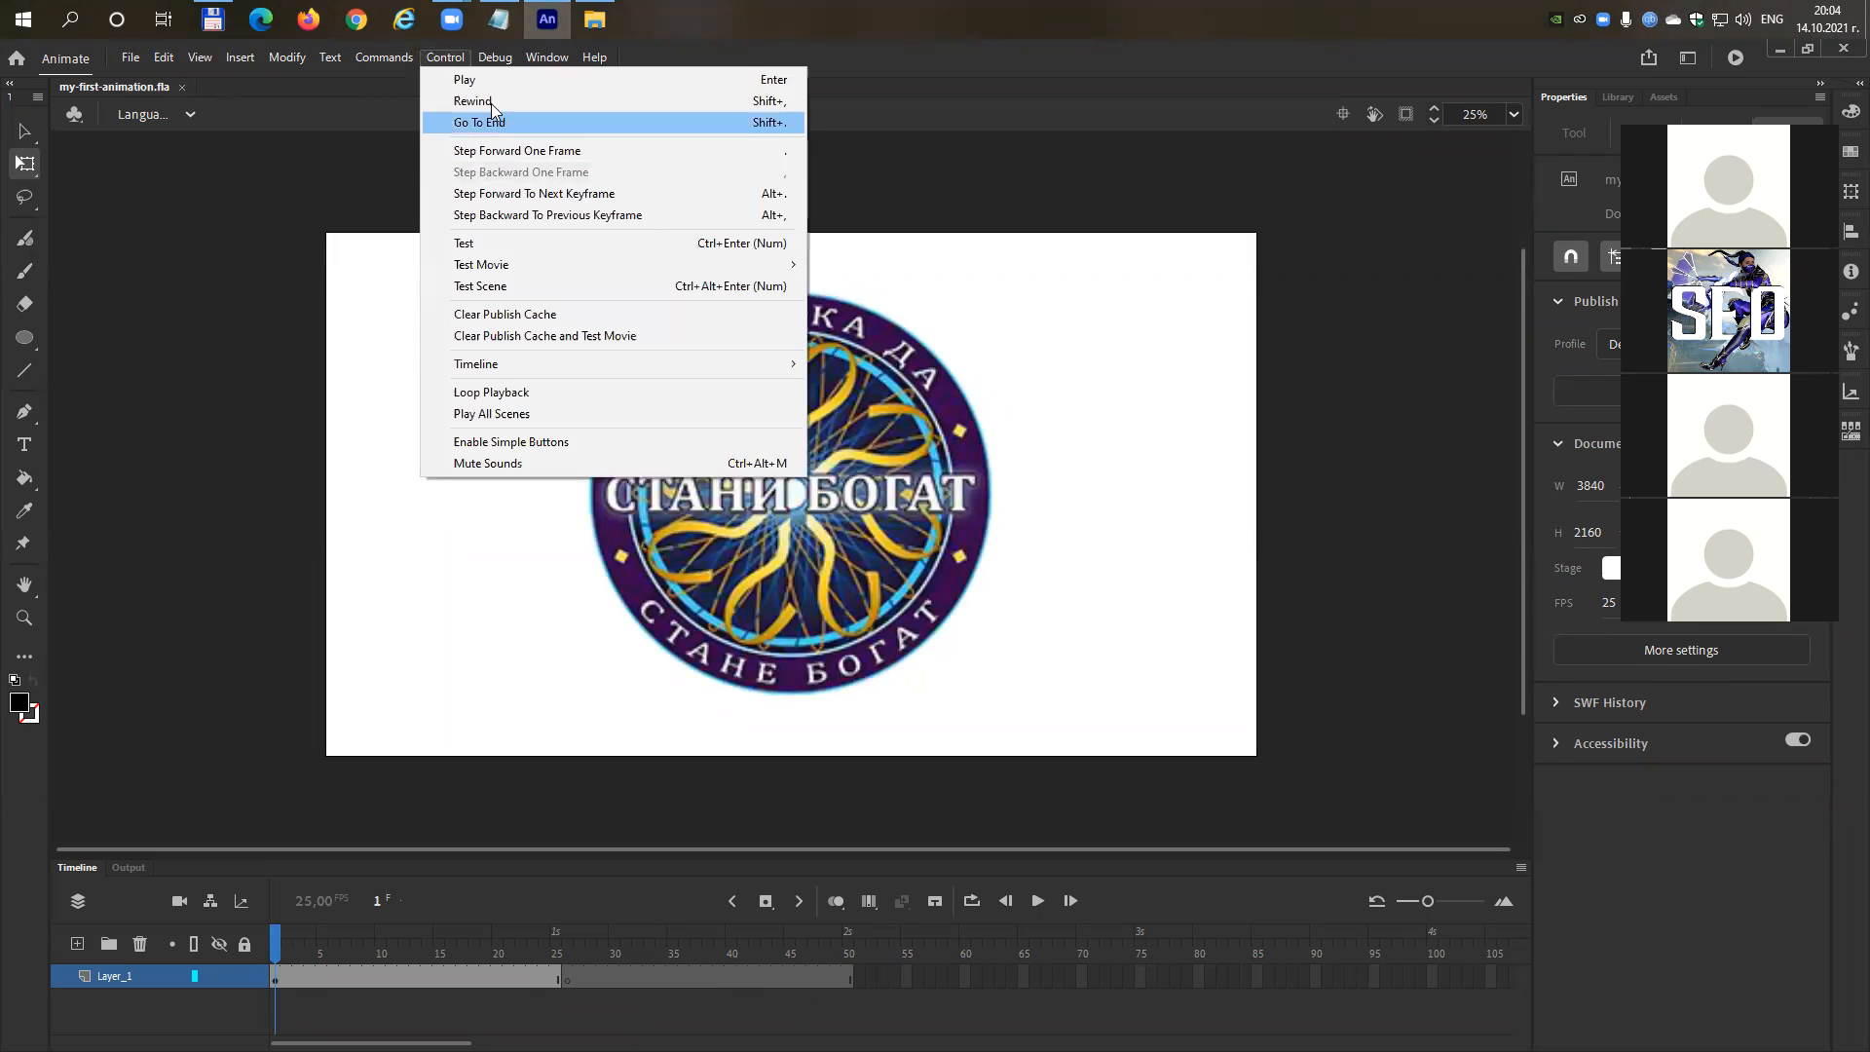
left_click(494, 84)
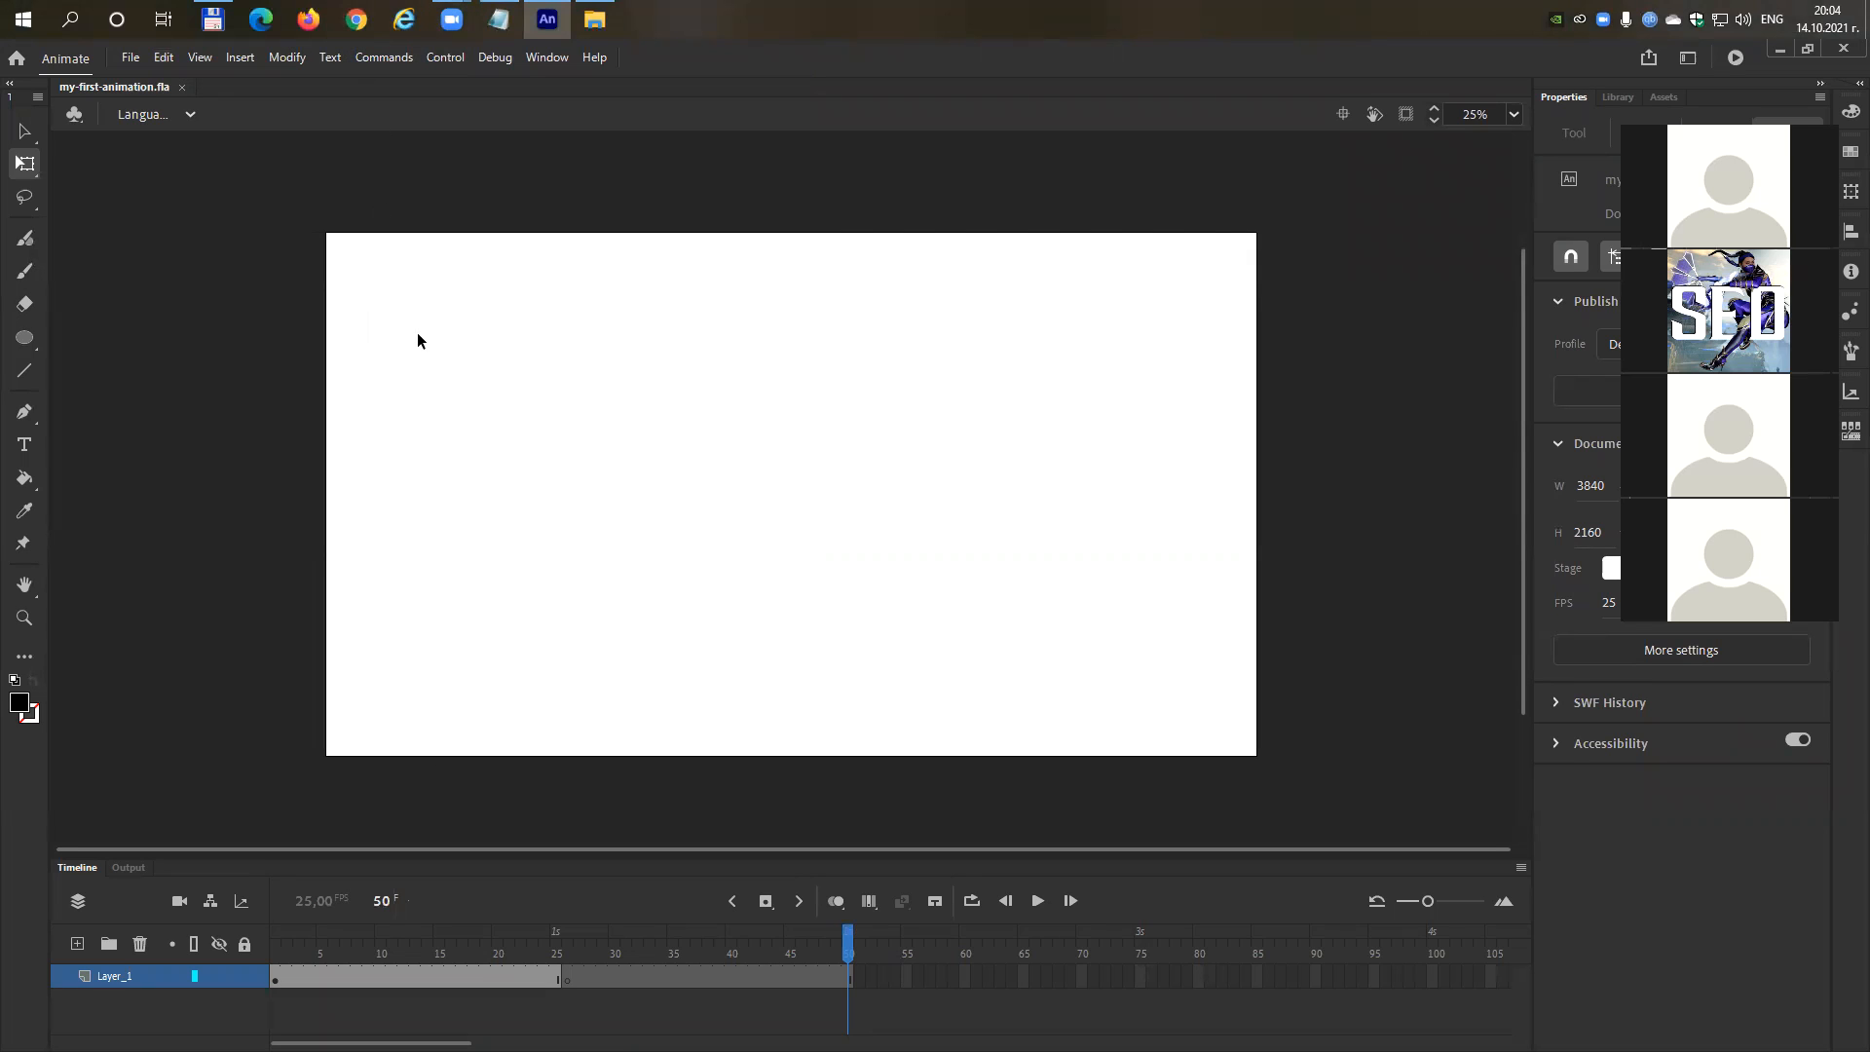
left_click(312, 942)
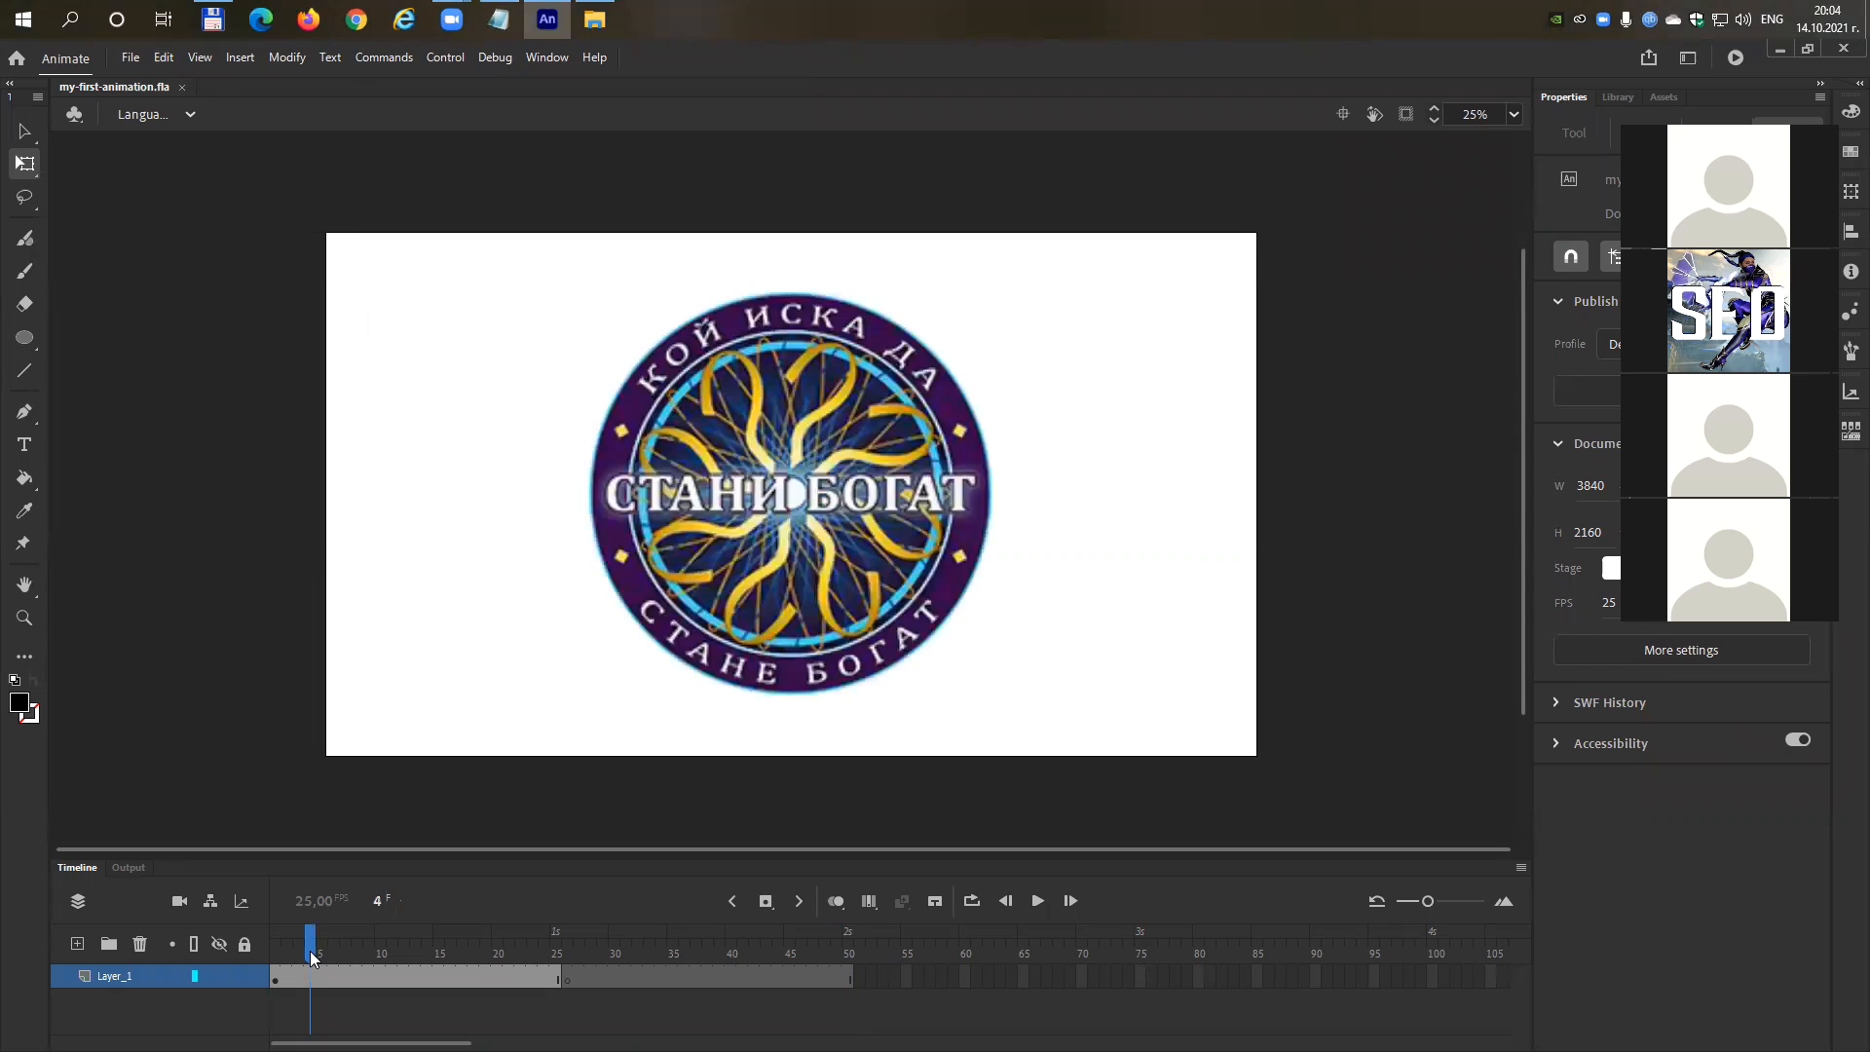
left_click_drag(322, 952, 103, 921)
Test the whole movie in the preview player to watch the logo's playback, and close the preview.
left_click(384, 59)
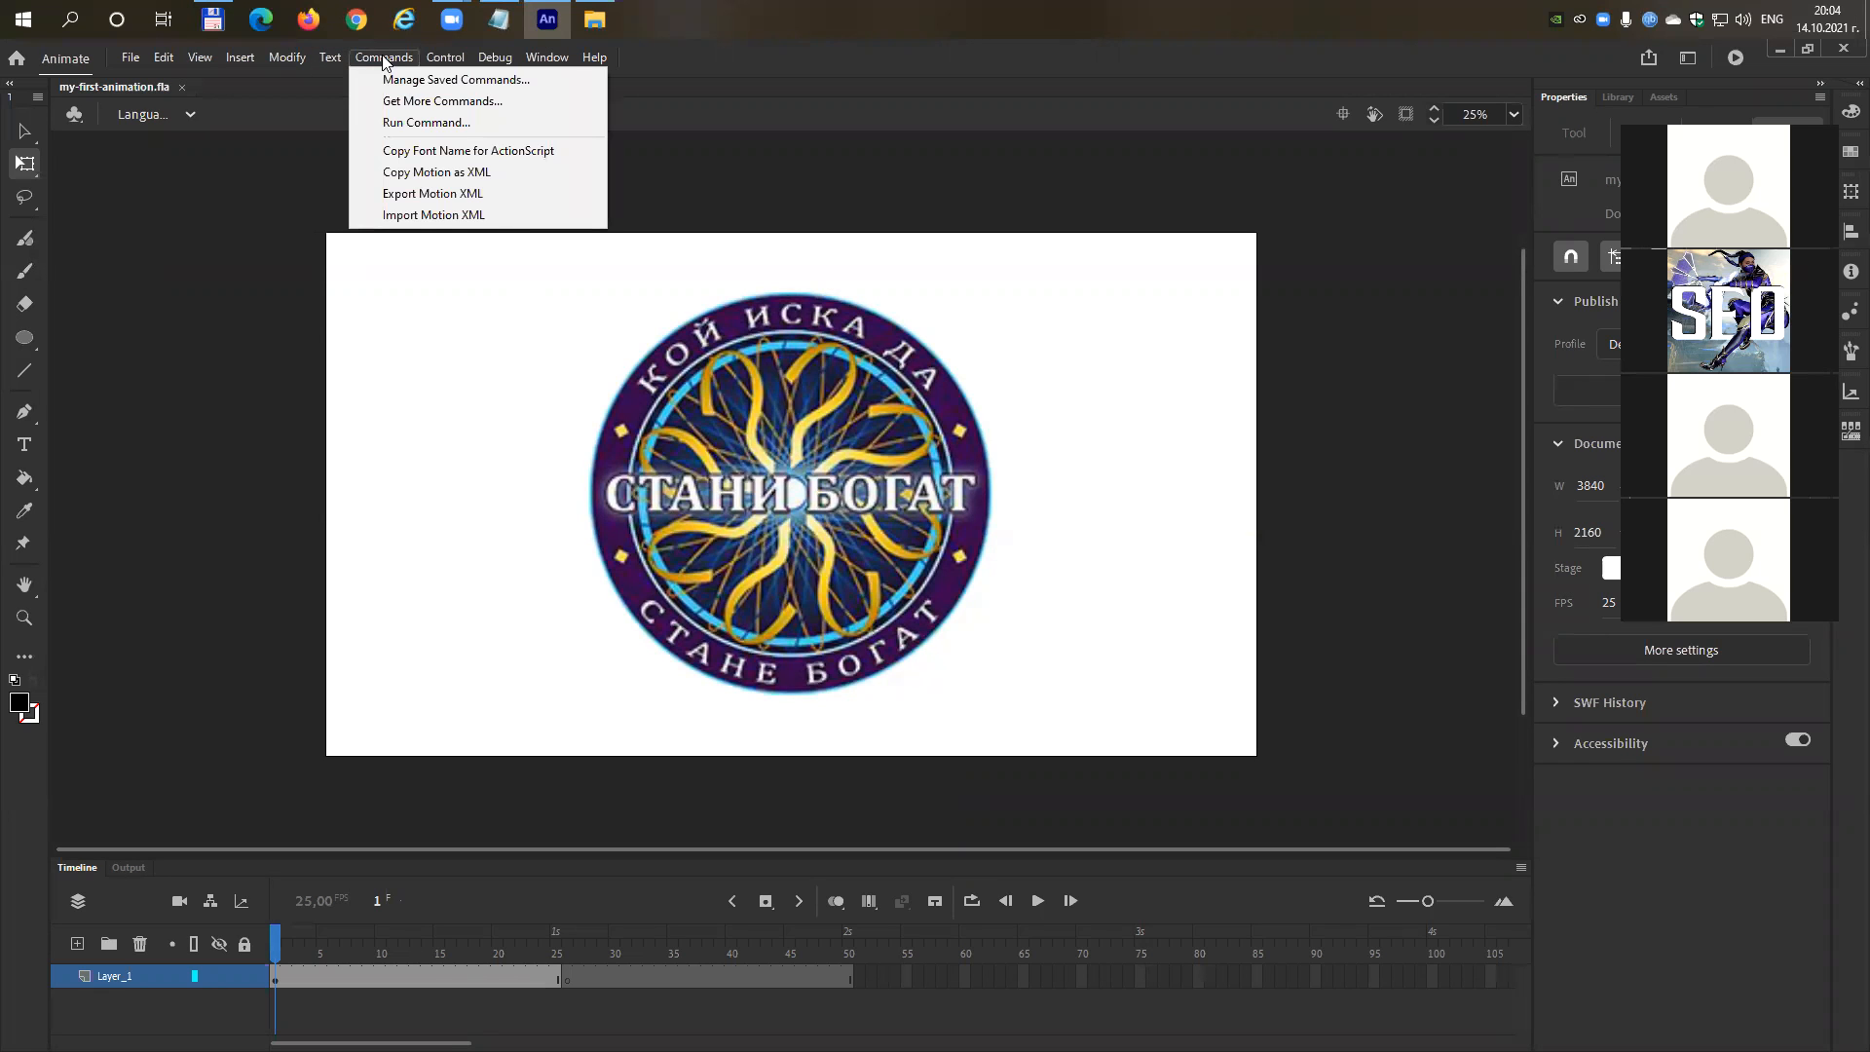
mouse_move(429, 65)
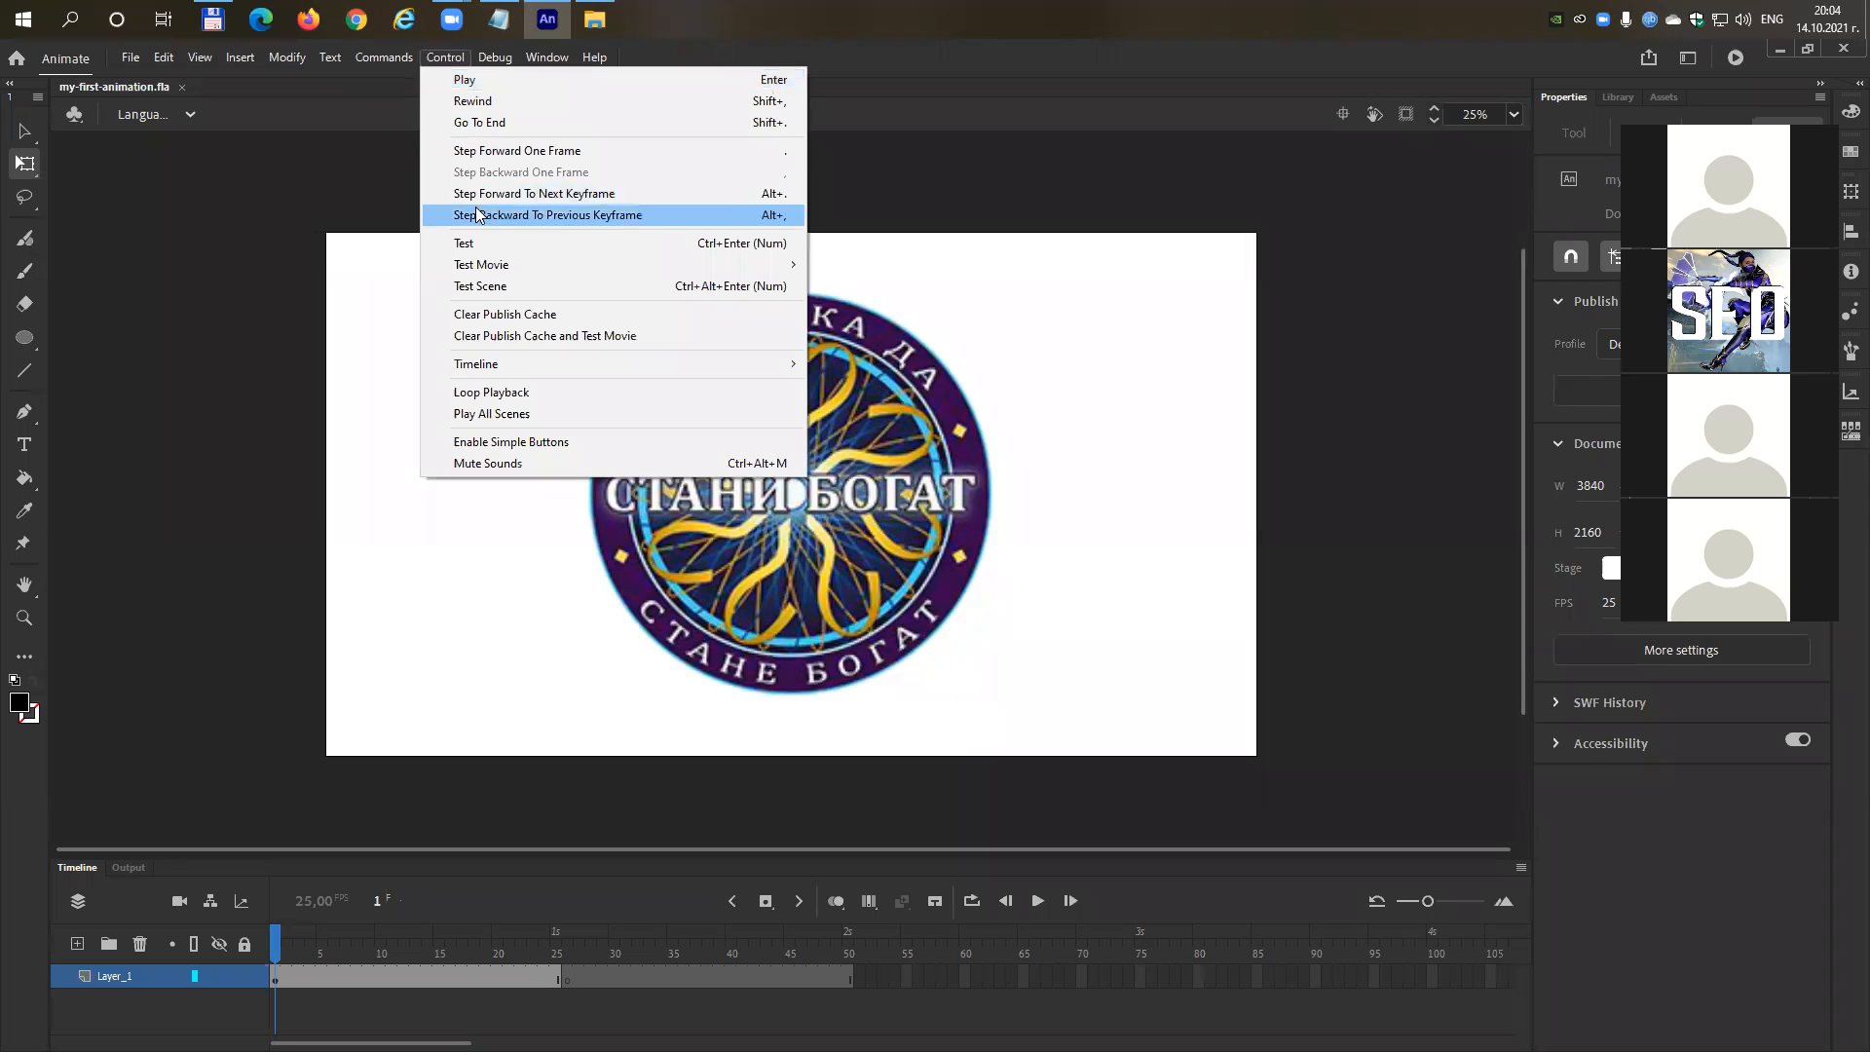
mouse_move(484, 277)
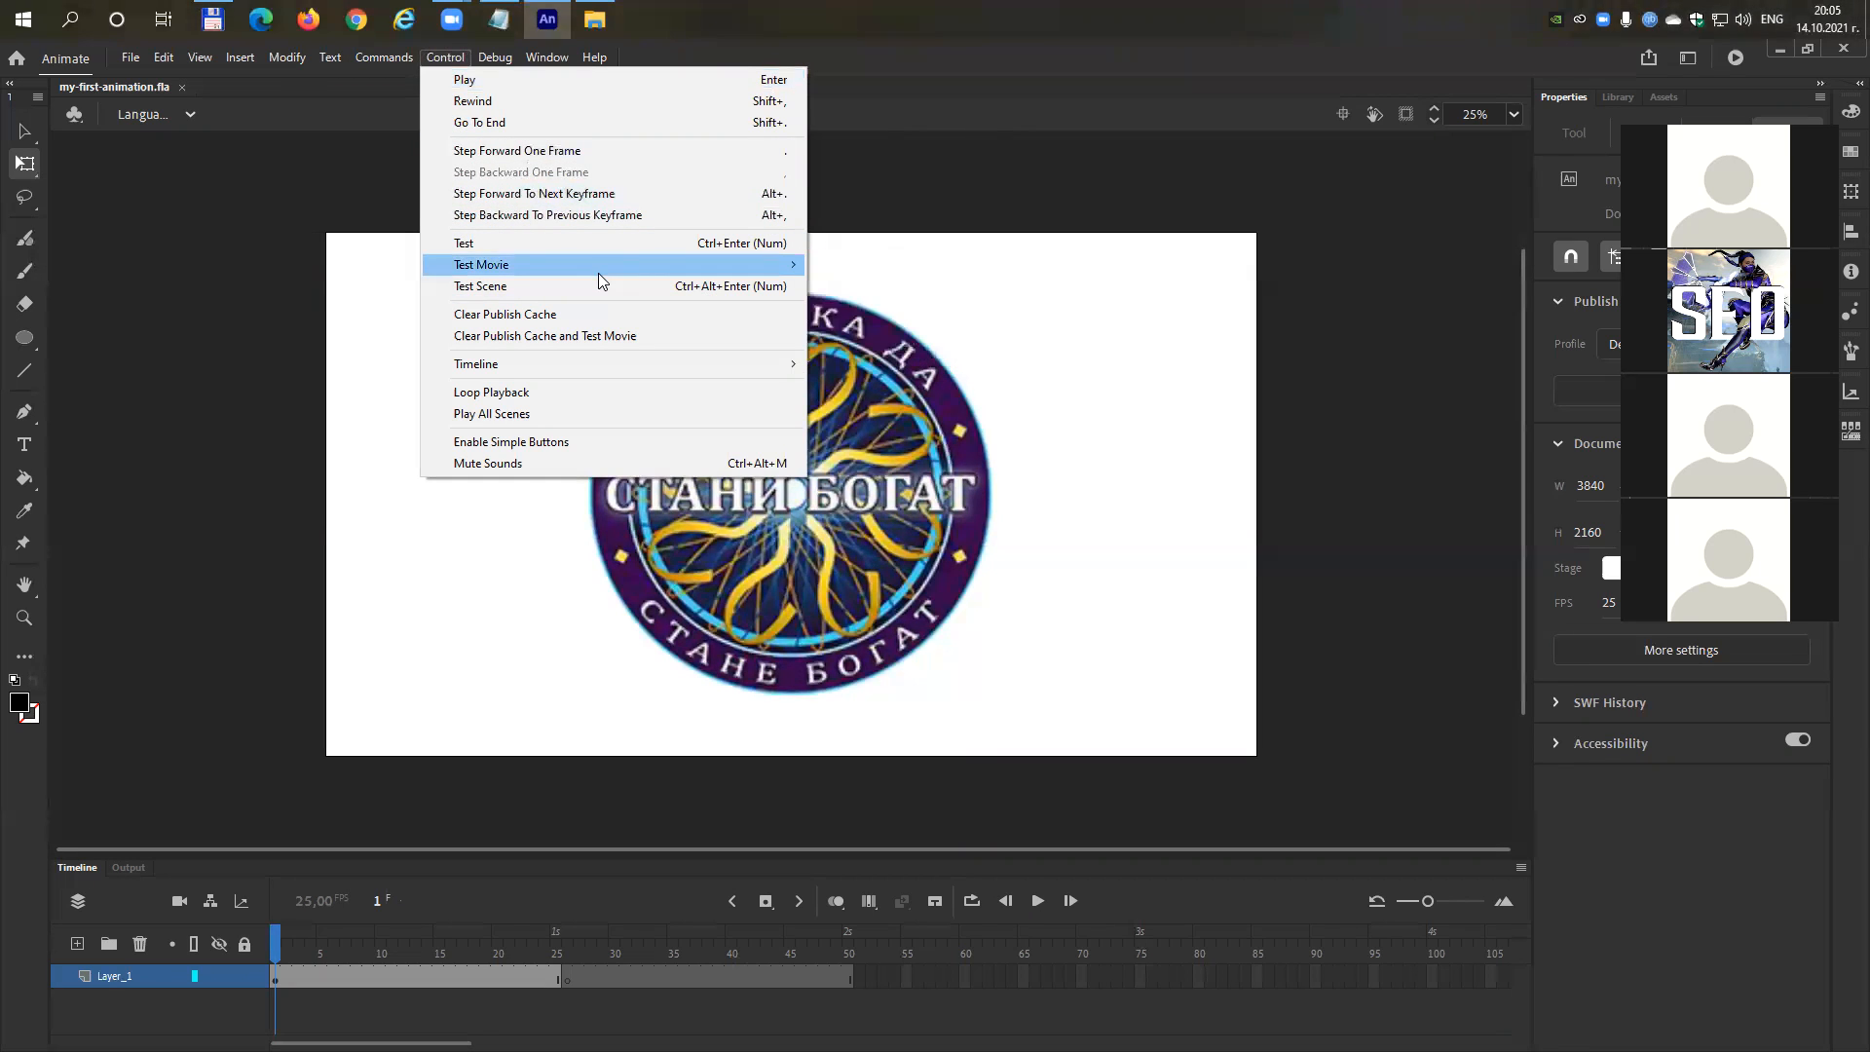
left_click(547, 245)
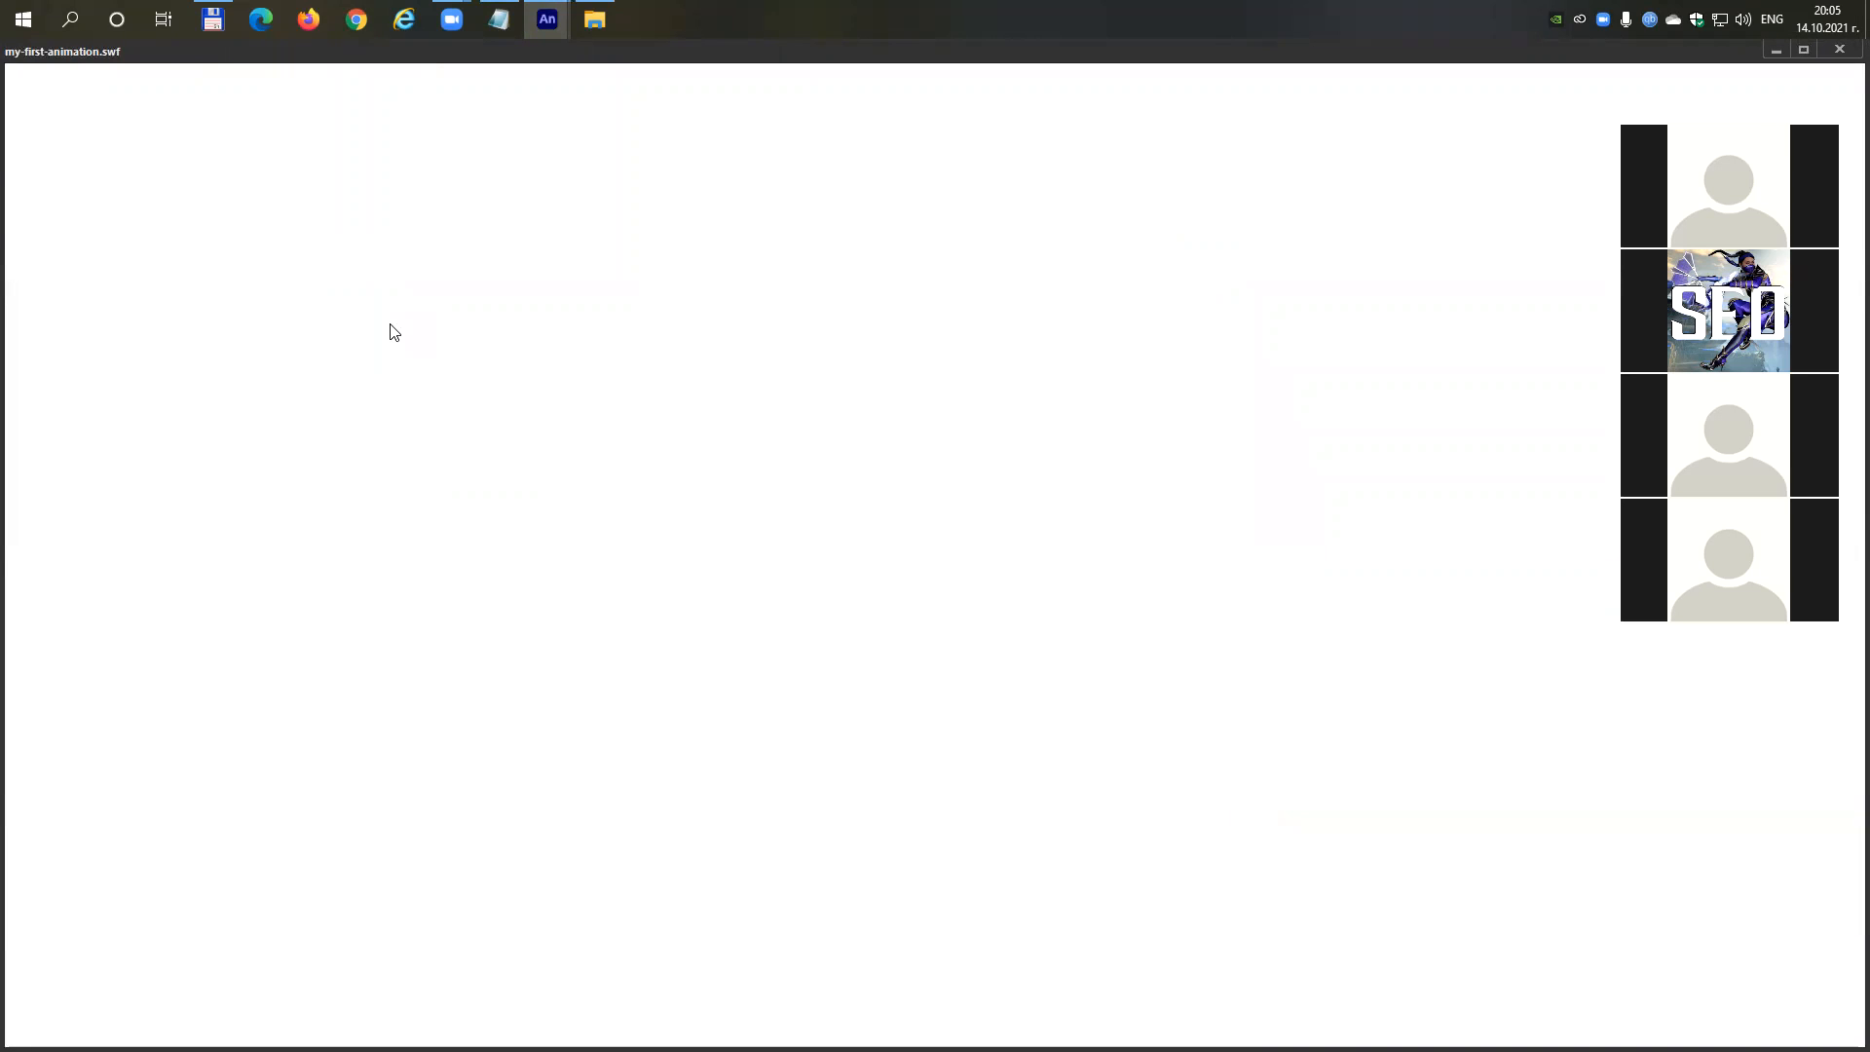
left_click(1840, 50)
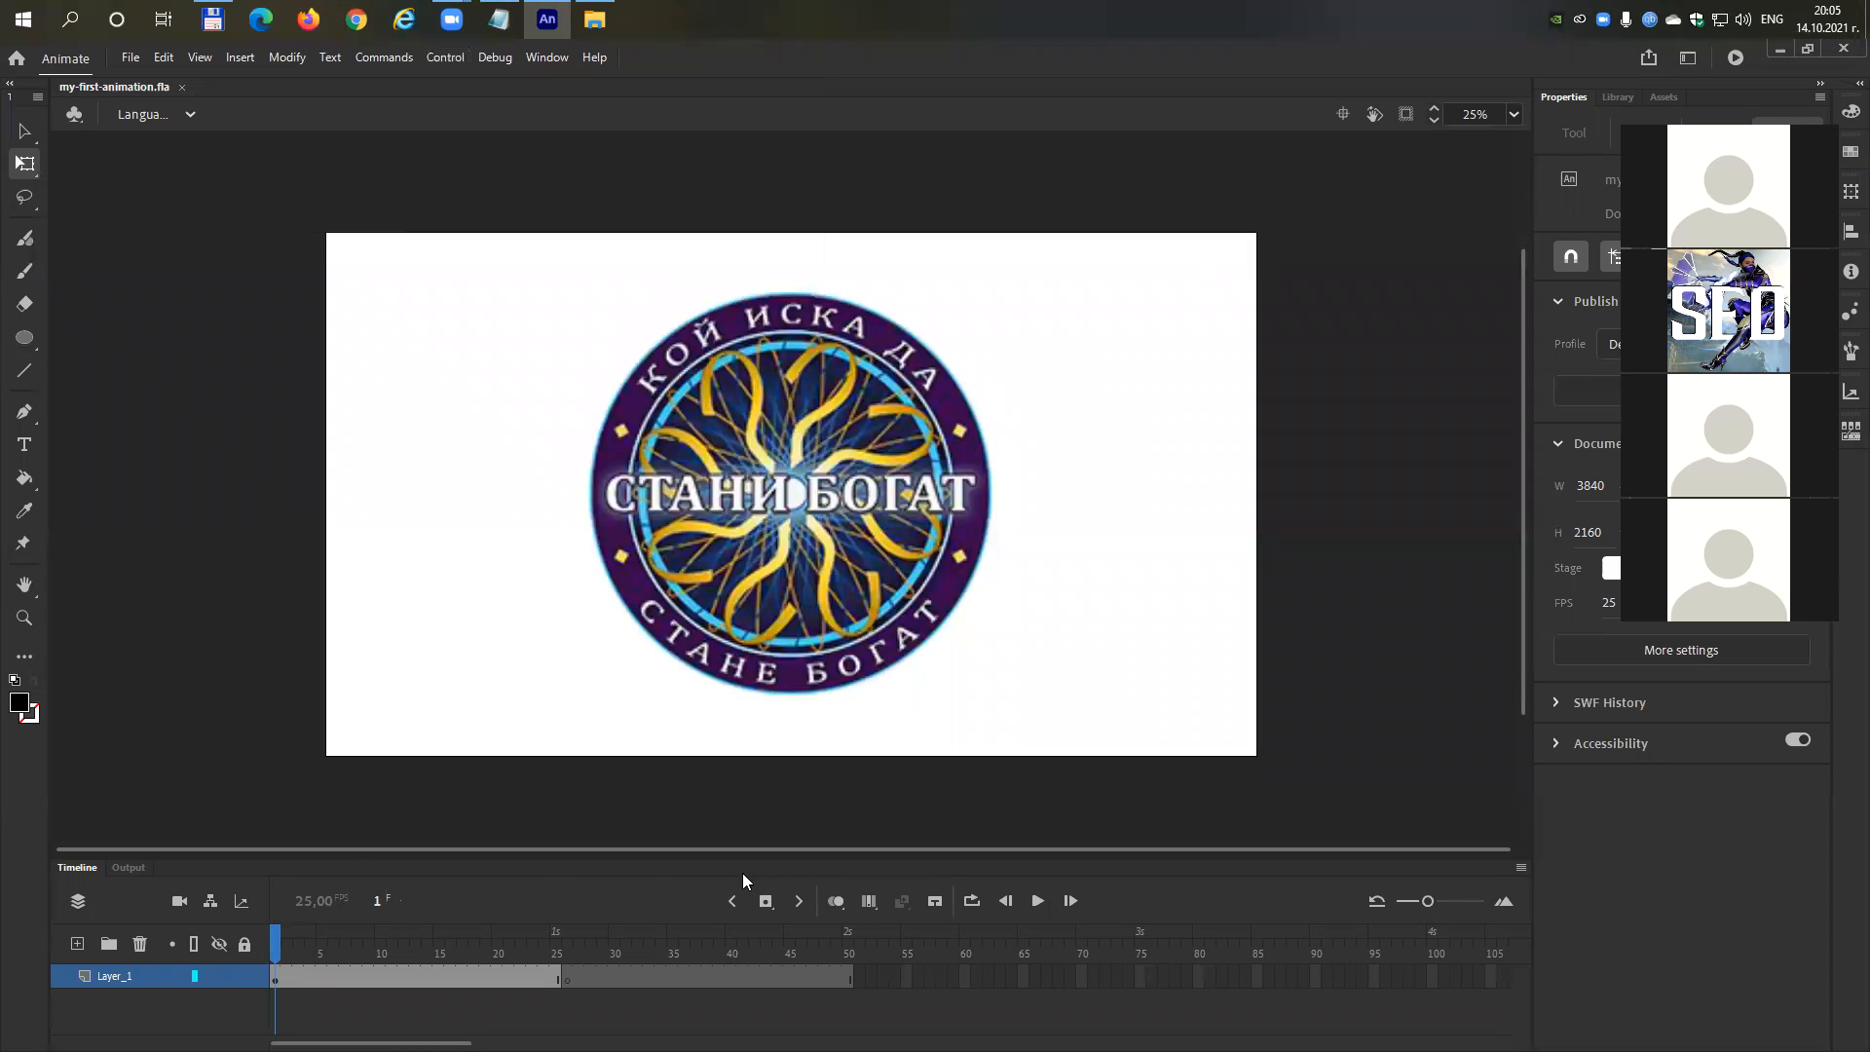
Insert a keyframe at frame 50 of Layer_1 and add the script stop(); to it.
left_click(846, 955)
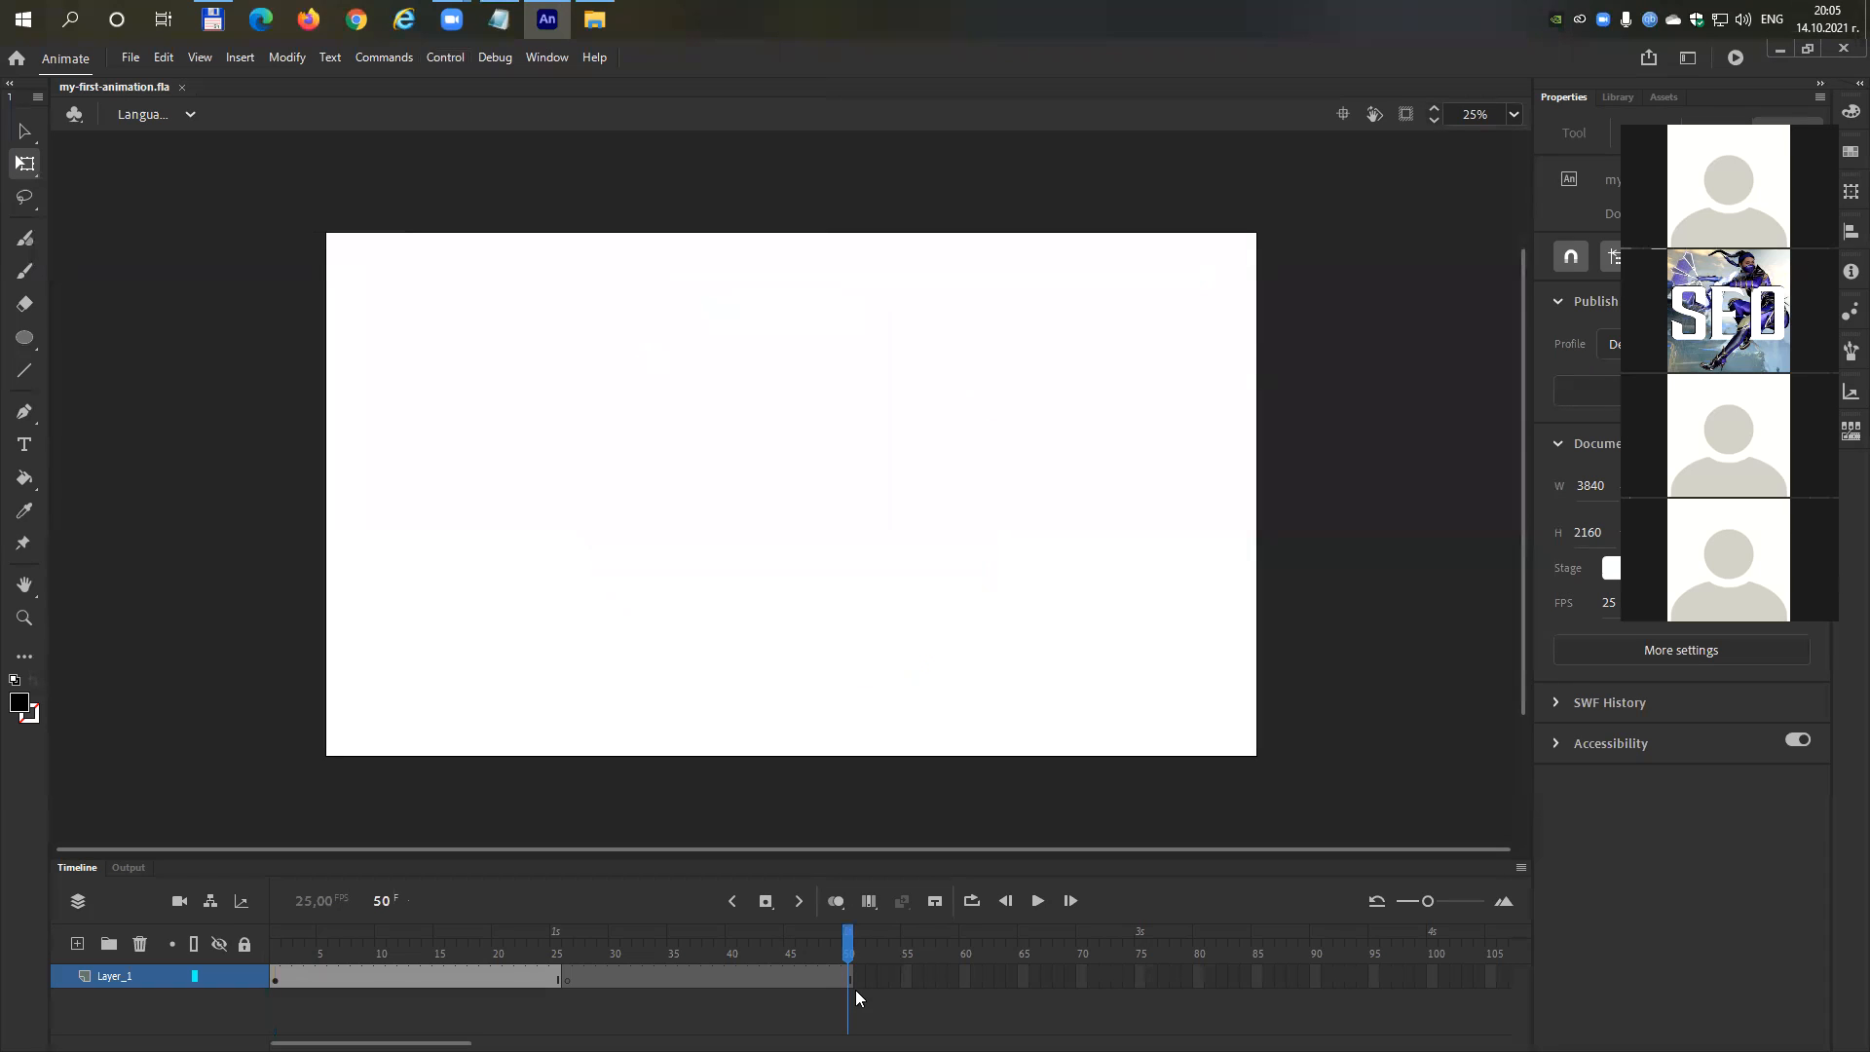
left_click(852, 980)
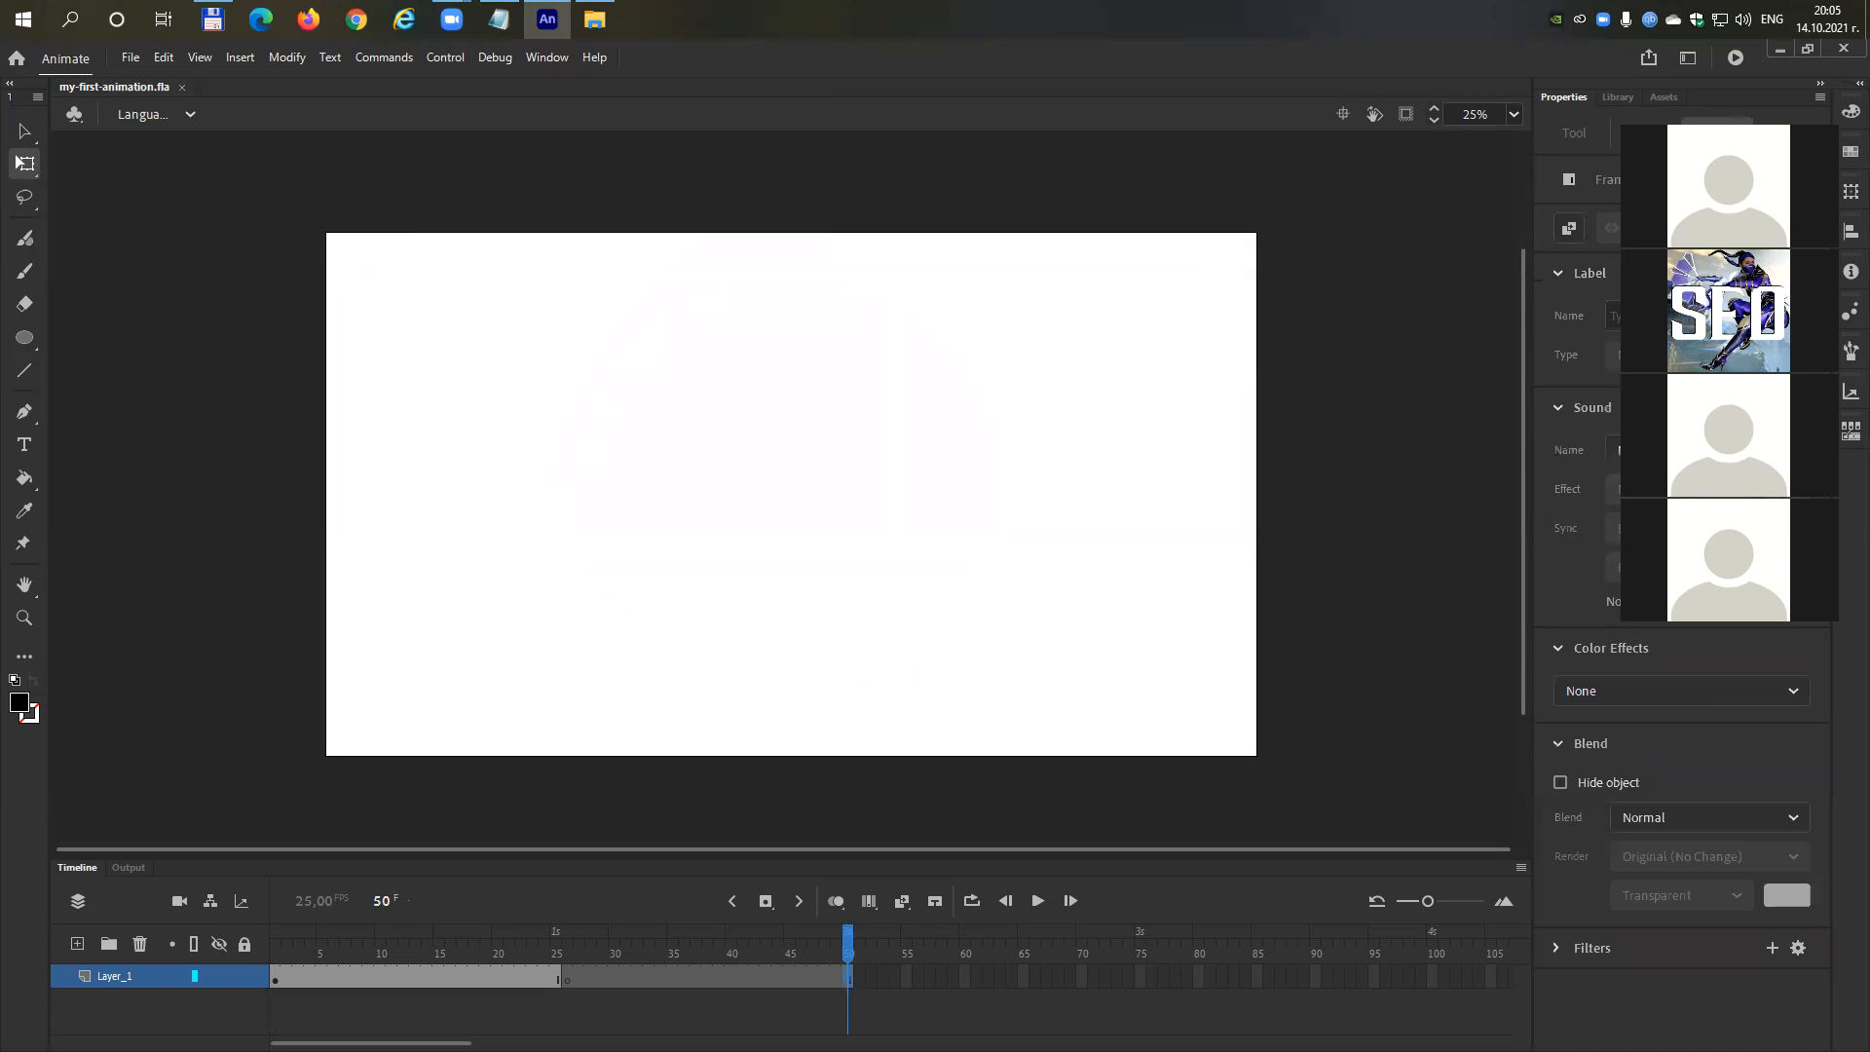
key("F6")
key("F9")
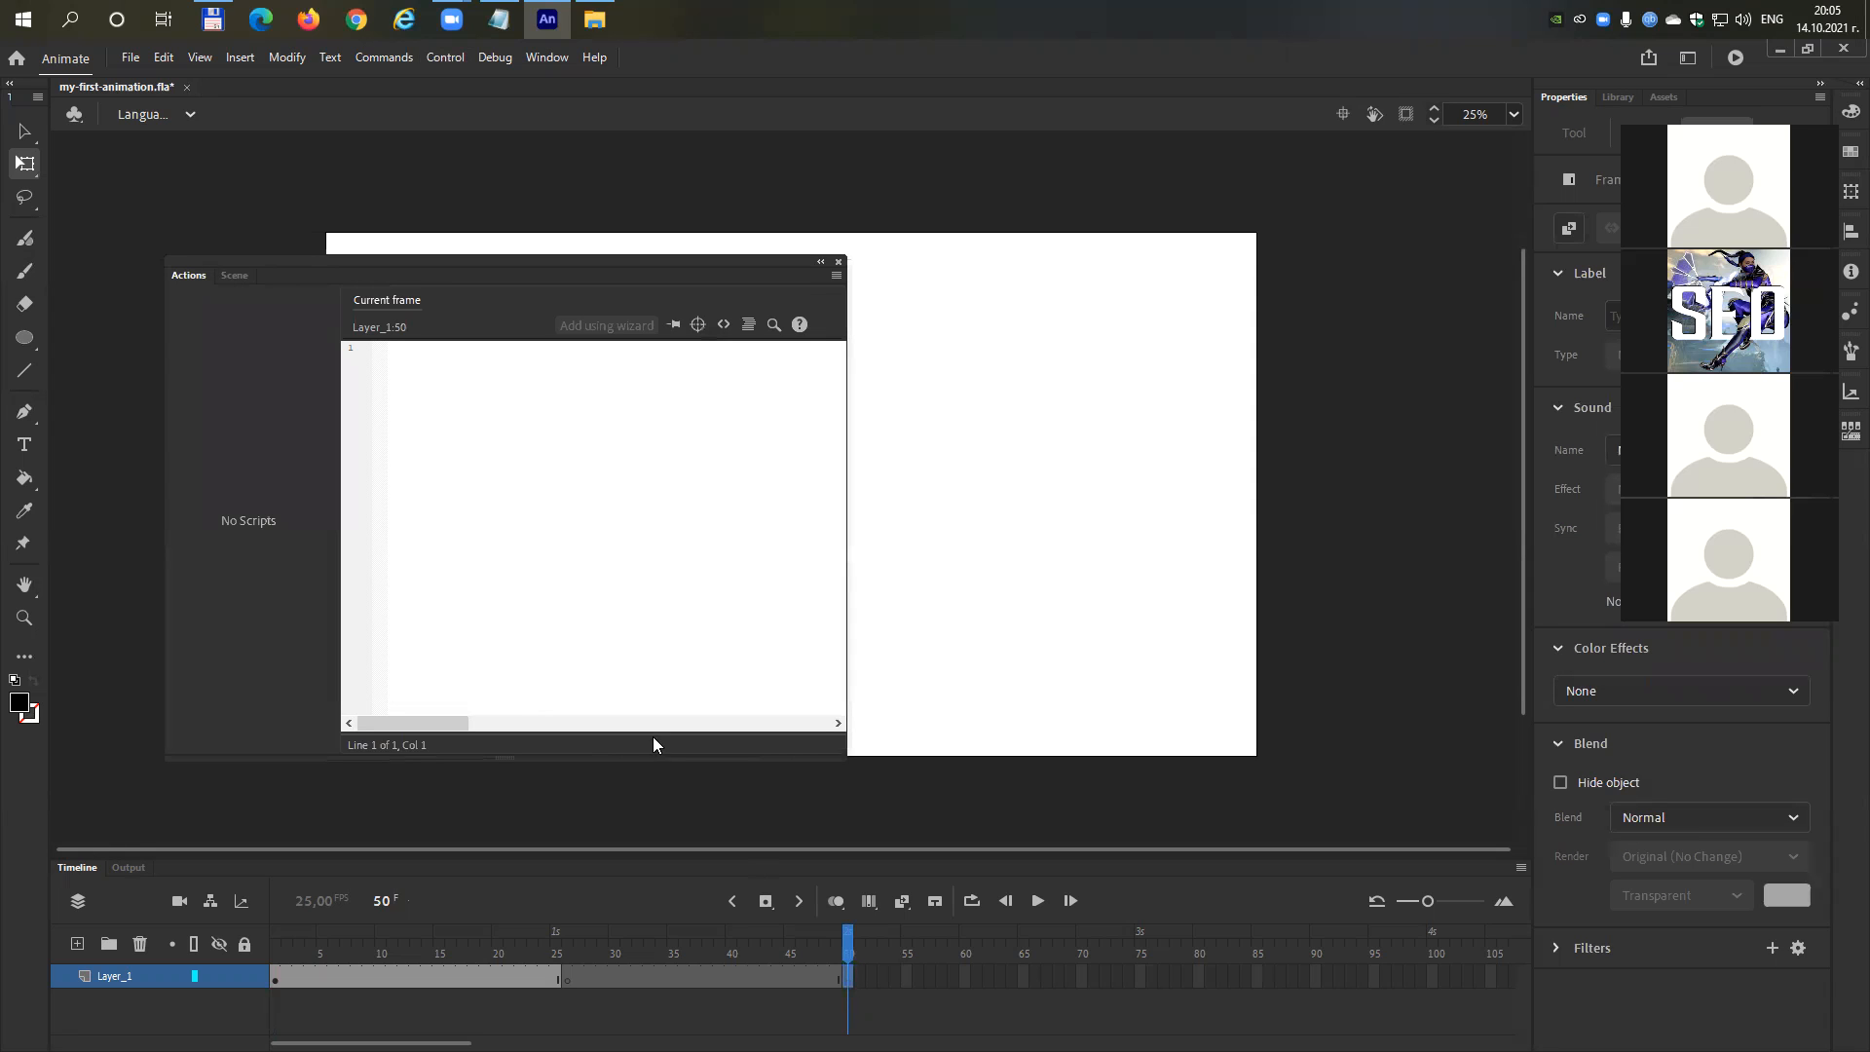
type("stop();")
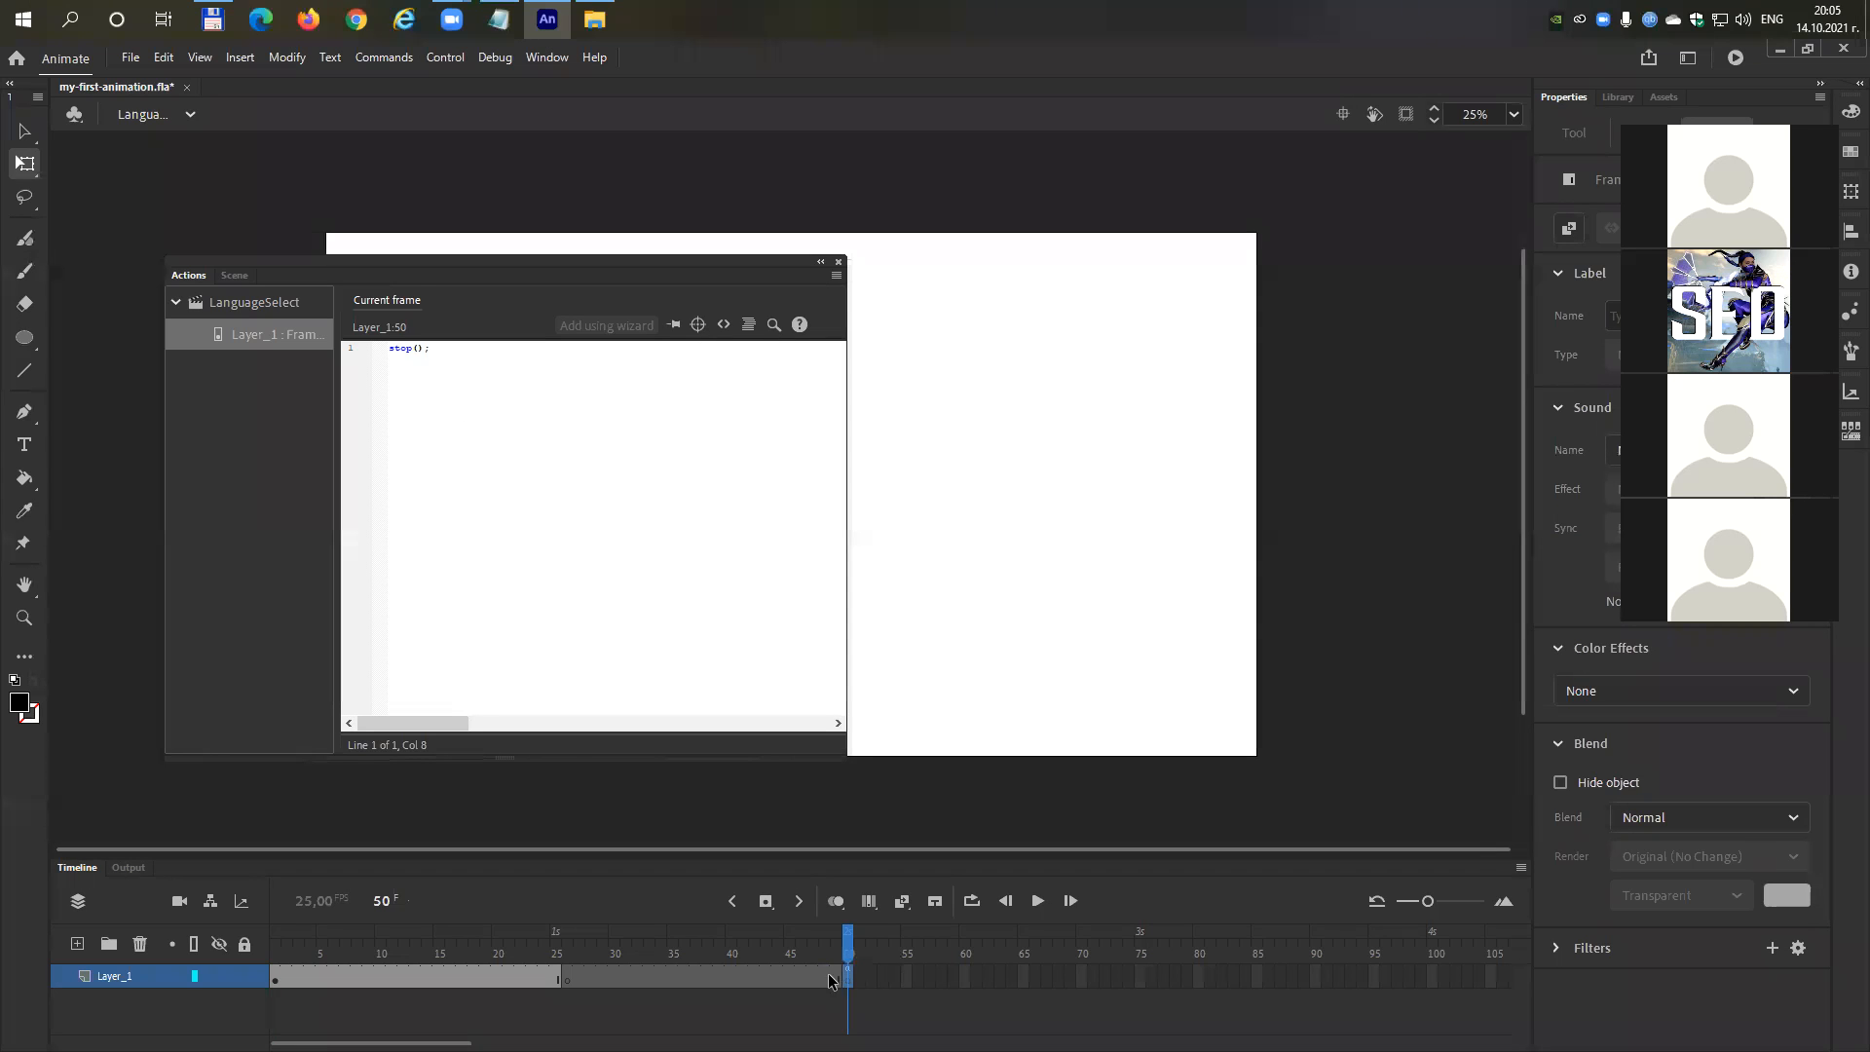
Compare the scripts at frames 44, 48 and 50 of Layer_1, and test the movie in the preview player.
key("comma")
key("comma")
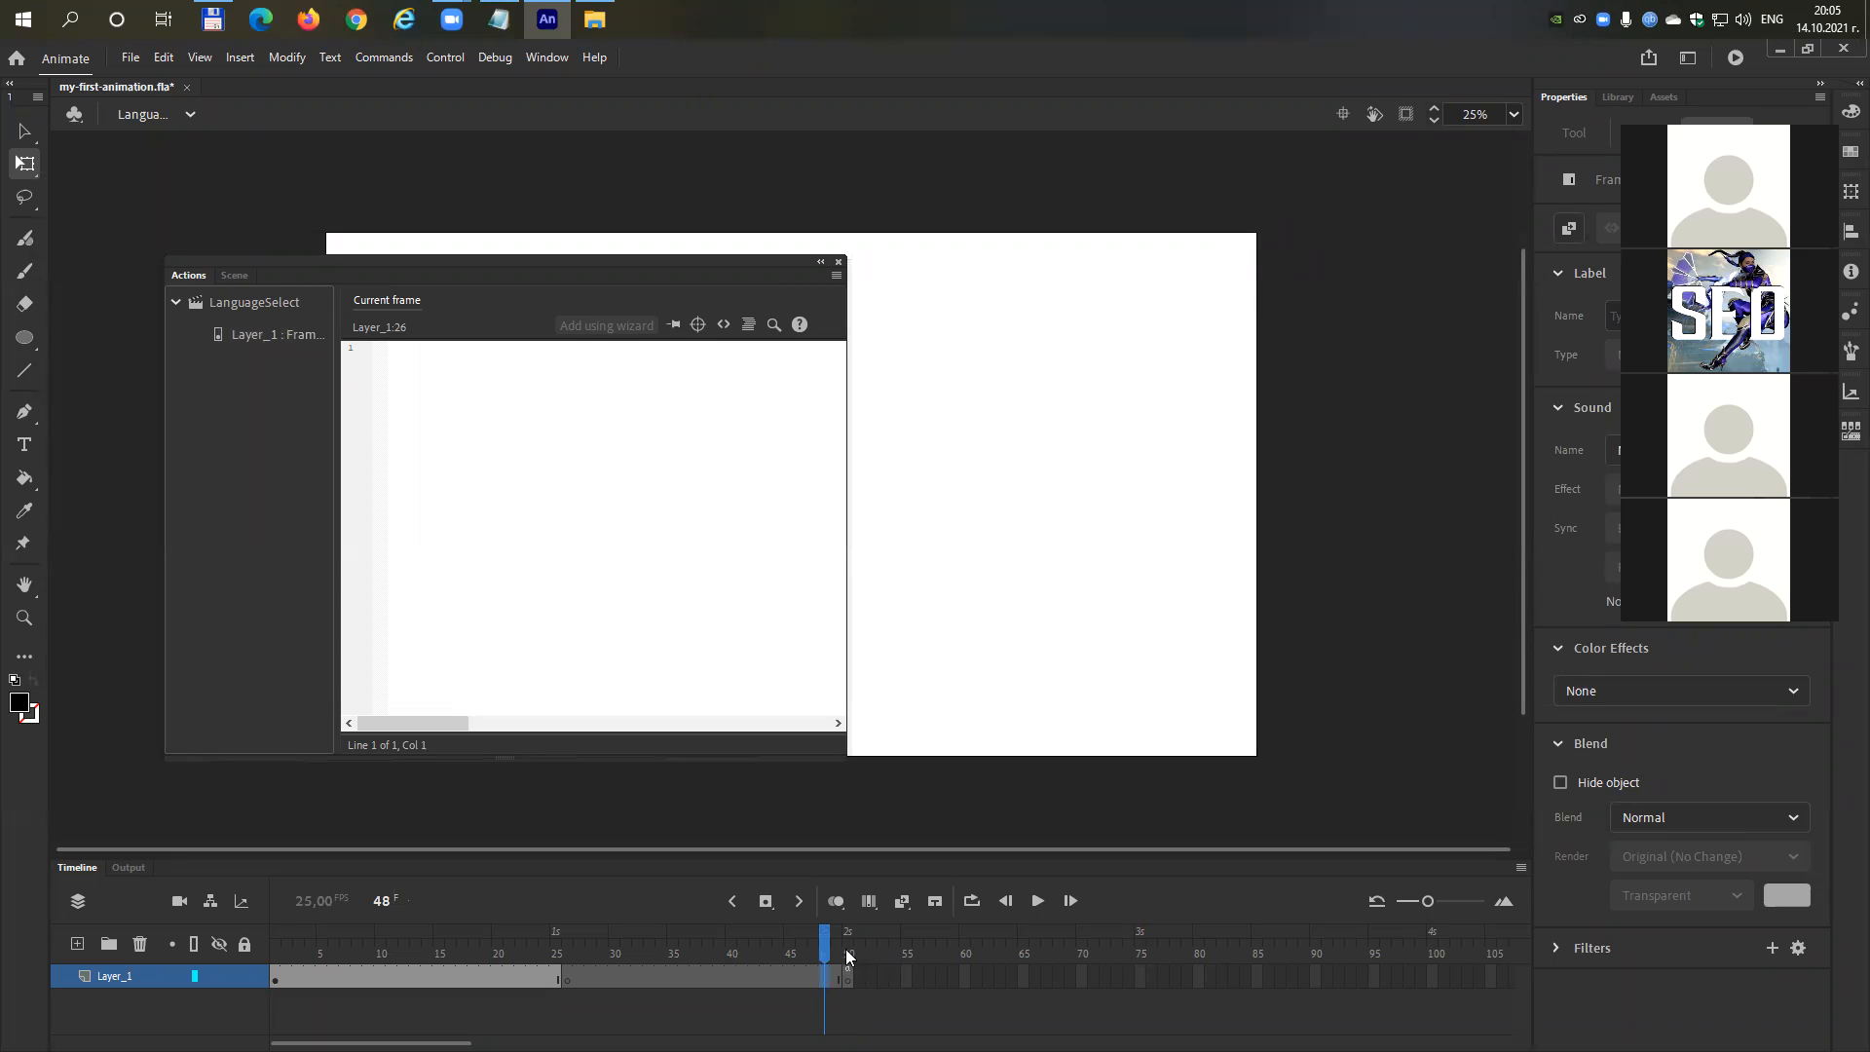
left_click(849, 952)
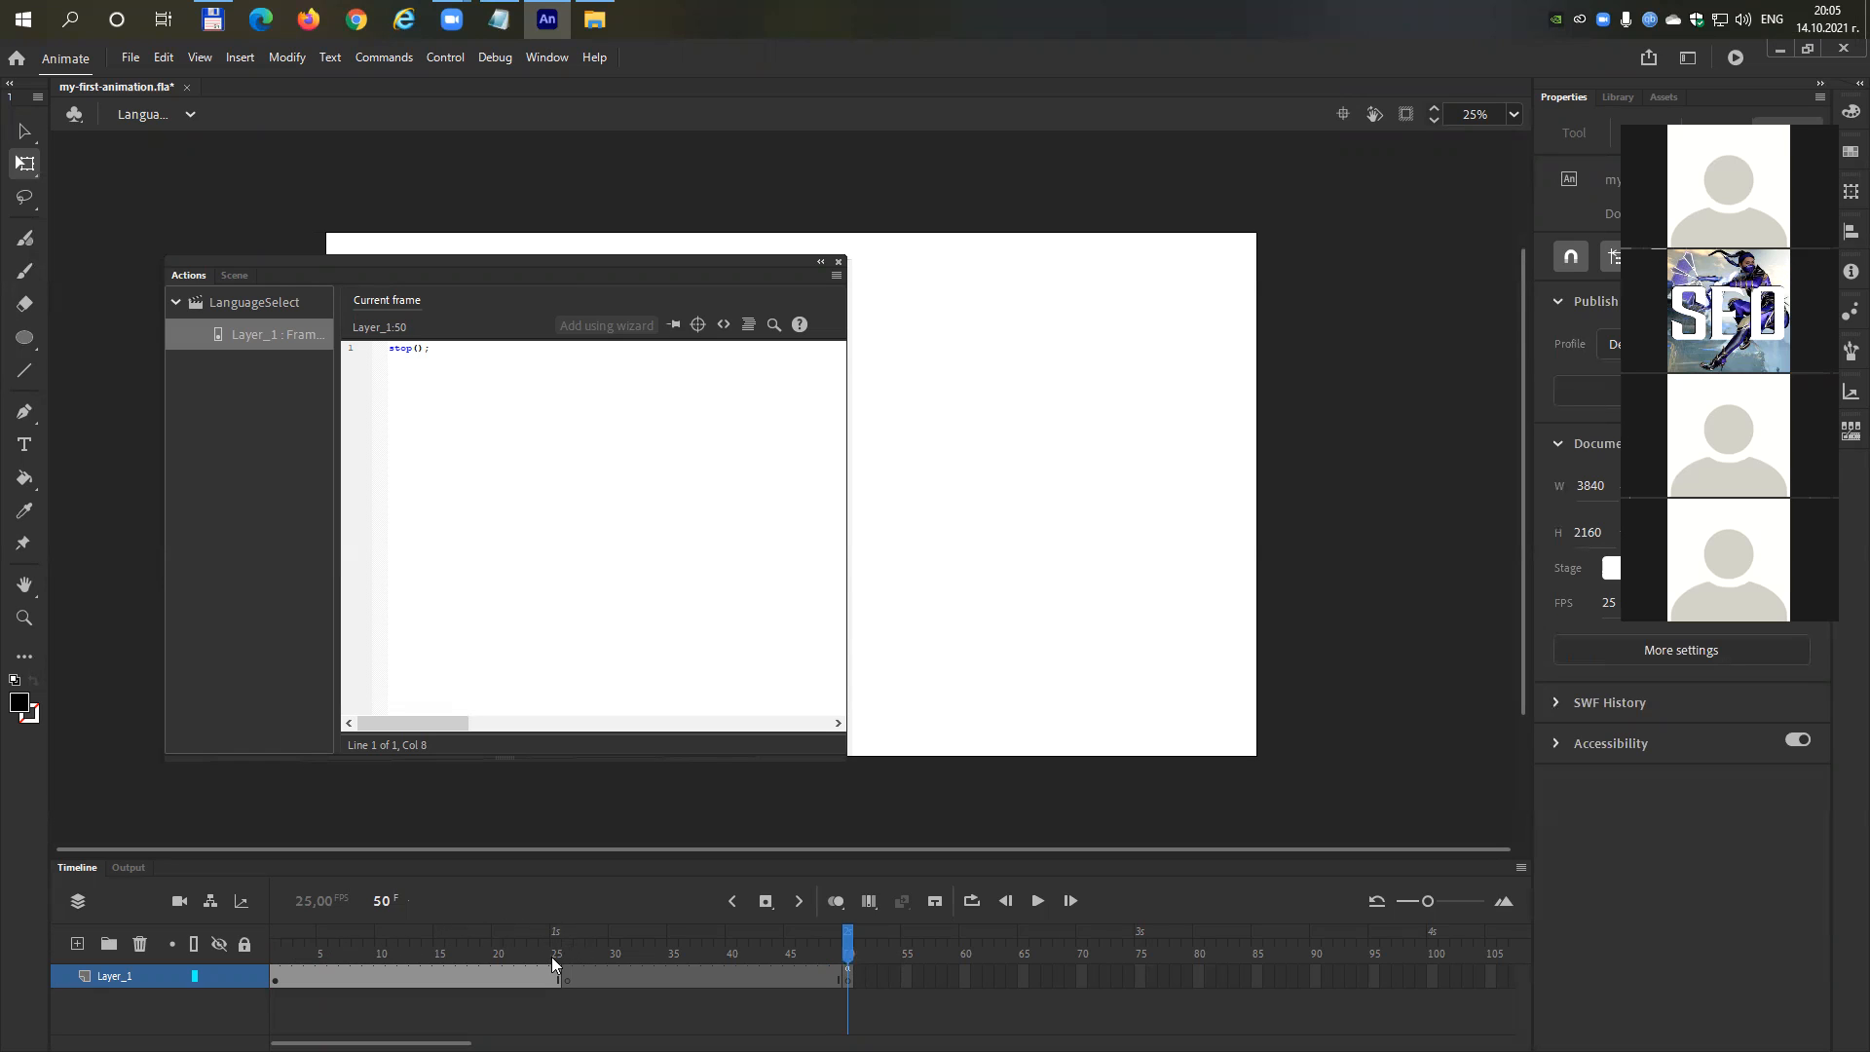
left_click(779, 935)
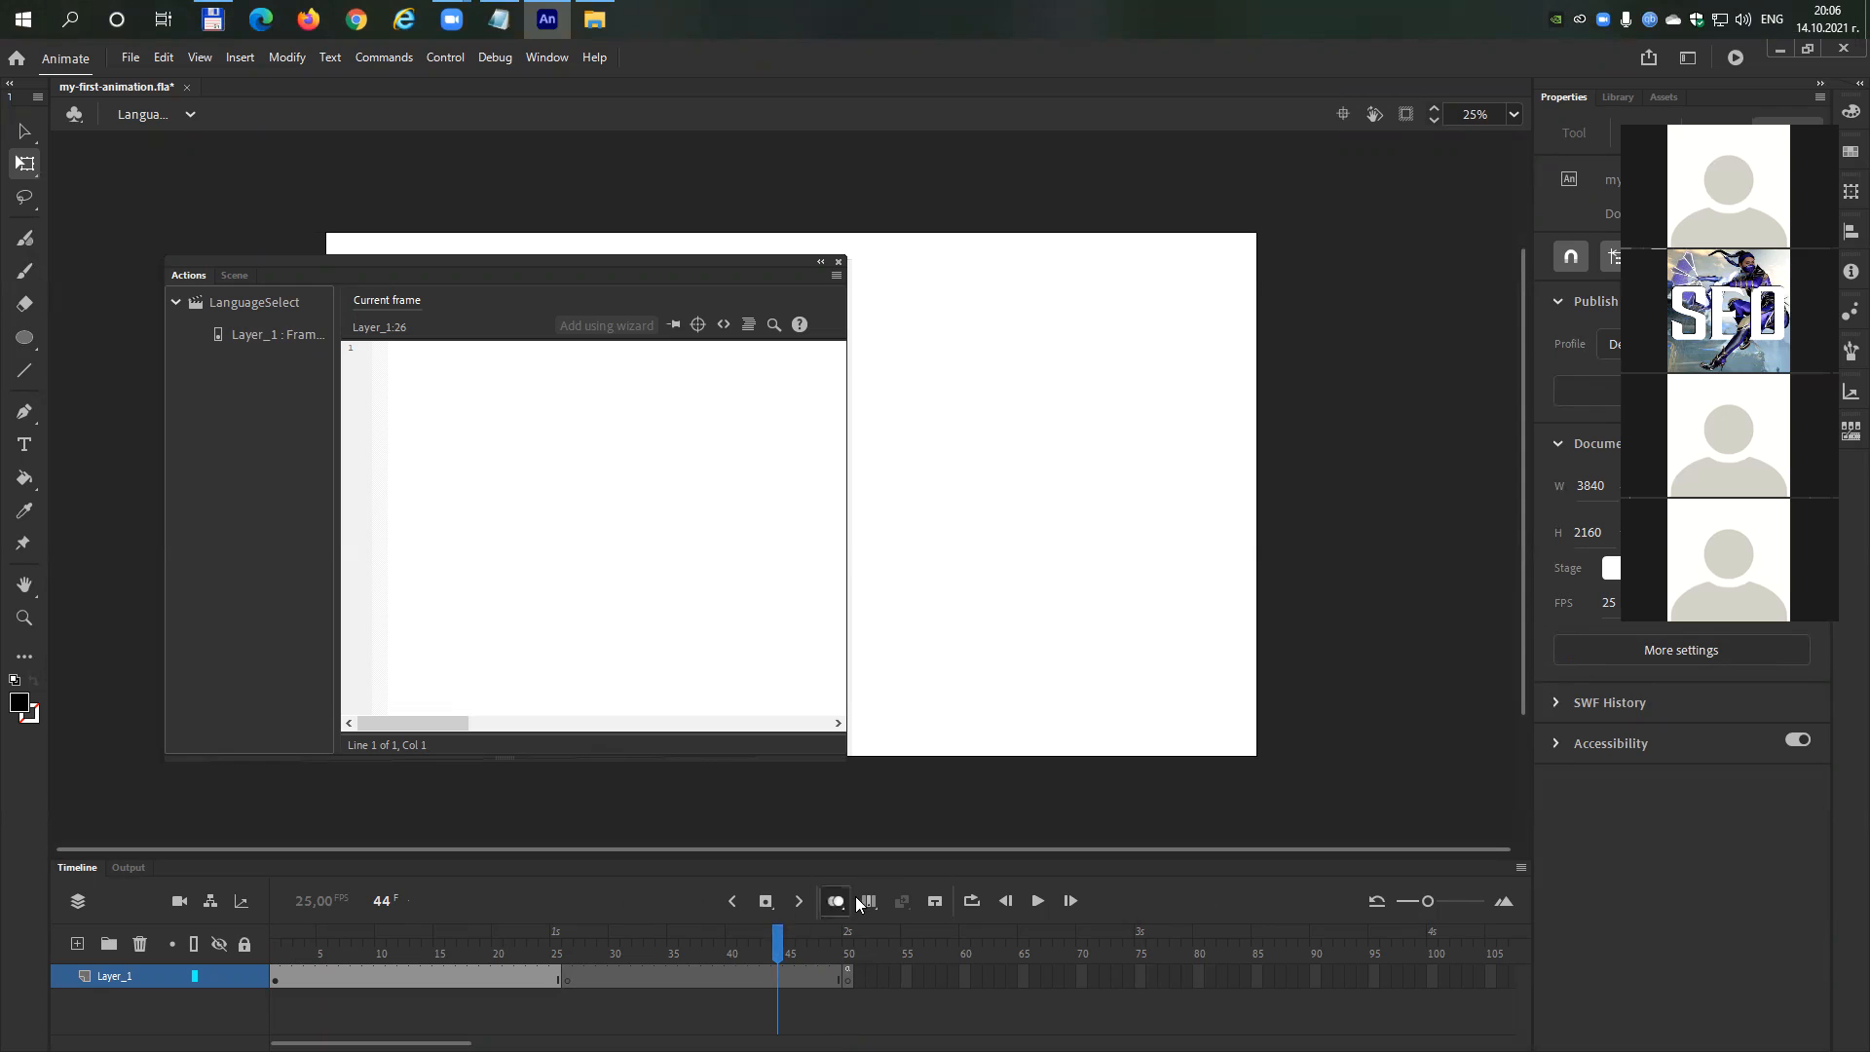
left_click(847, 975)
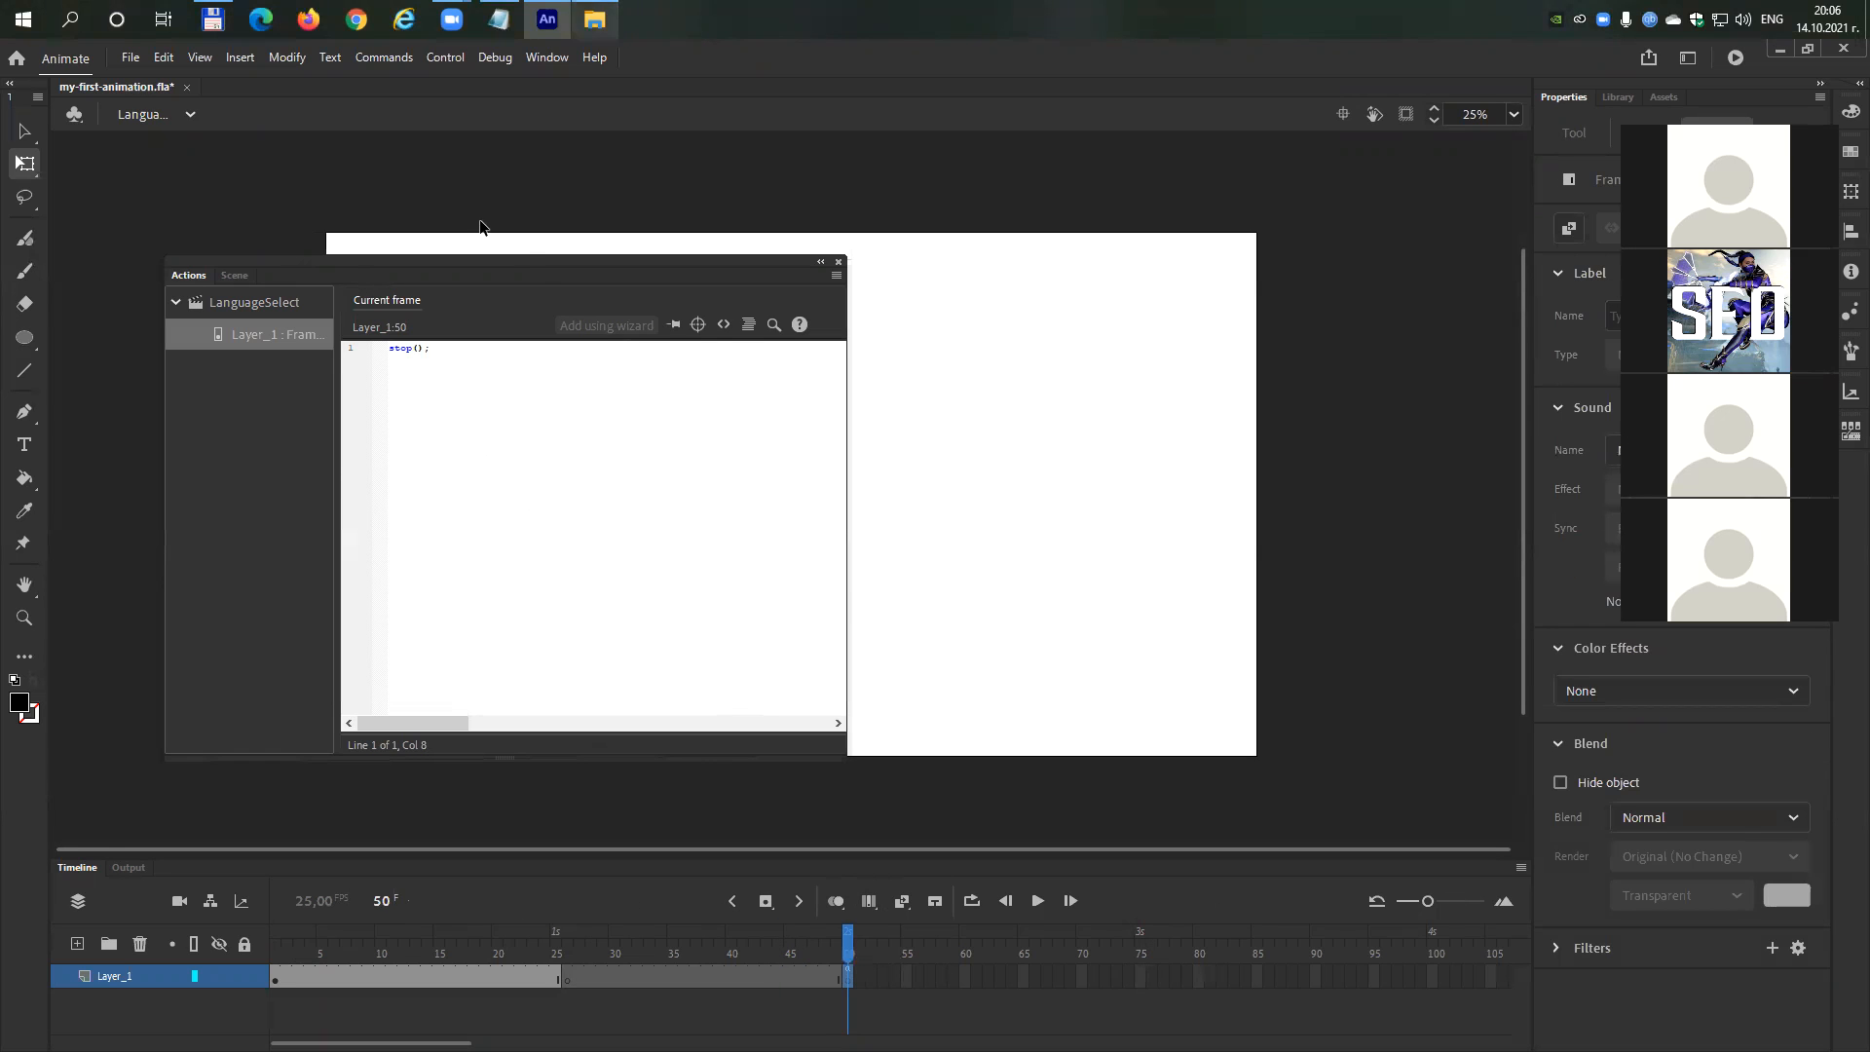
key("ctrl+Return")
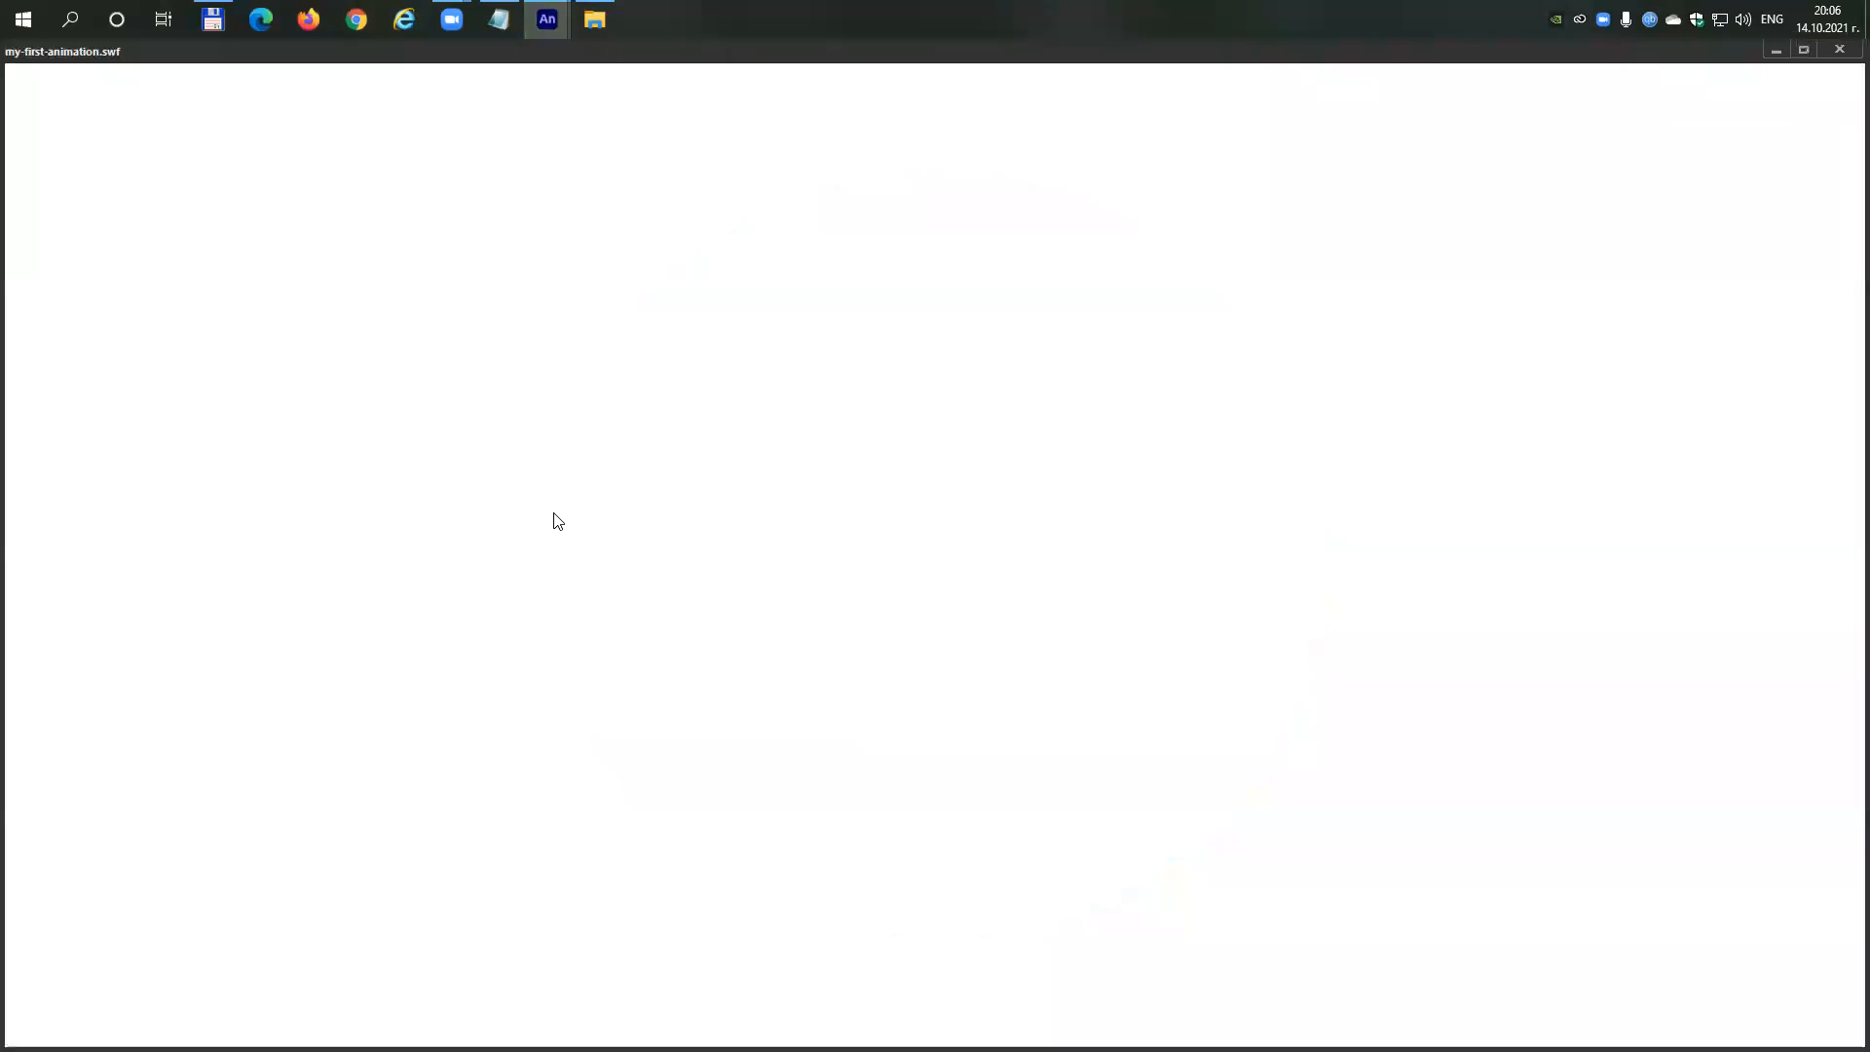
left_click(1841, 53)
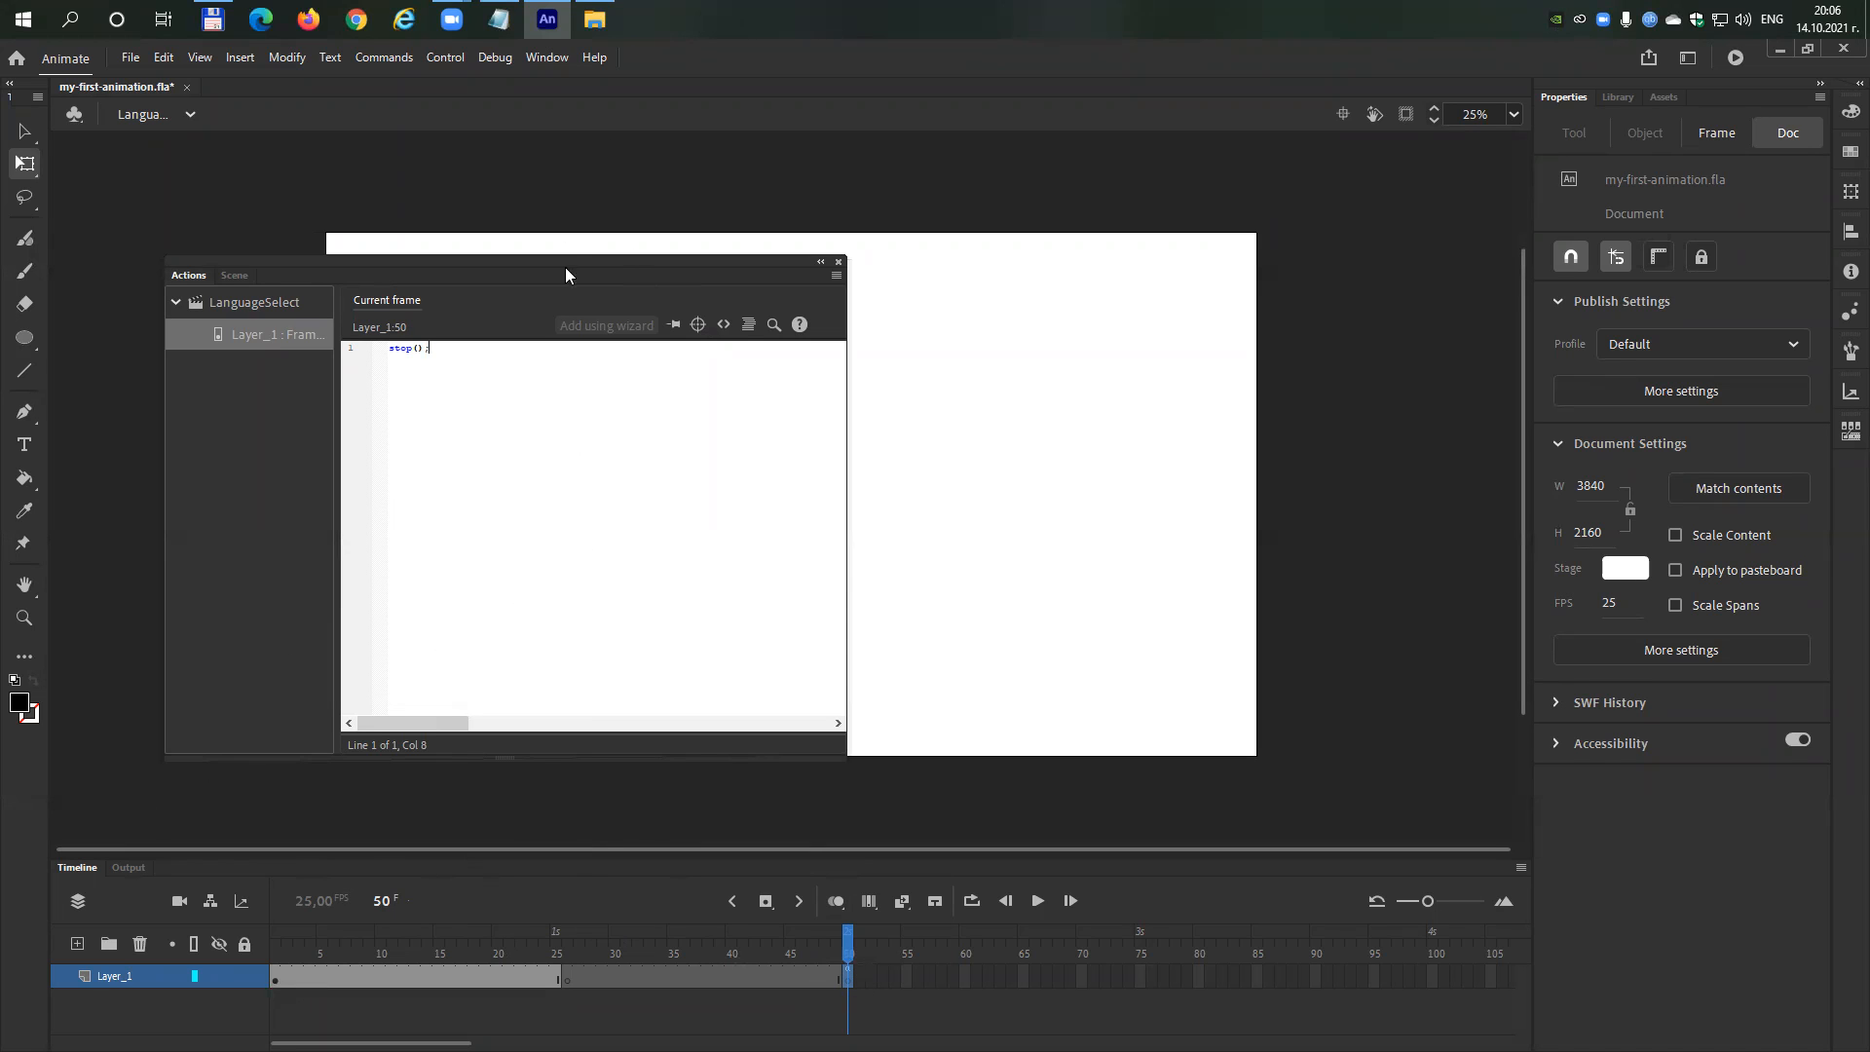
Draw an input text box about 3449 px wide and 1527 px high on the stage at frame 50.
left_click_drag(575, 257, 486, 736)
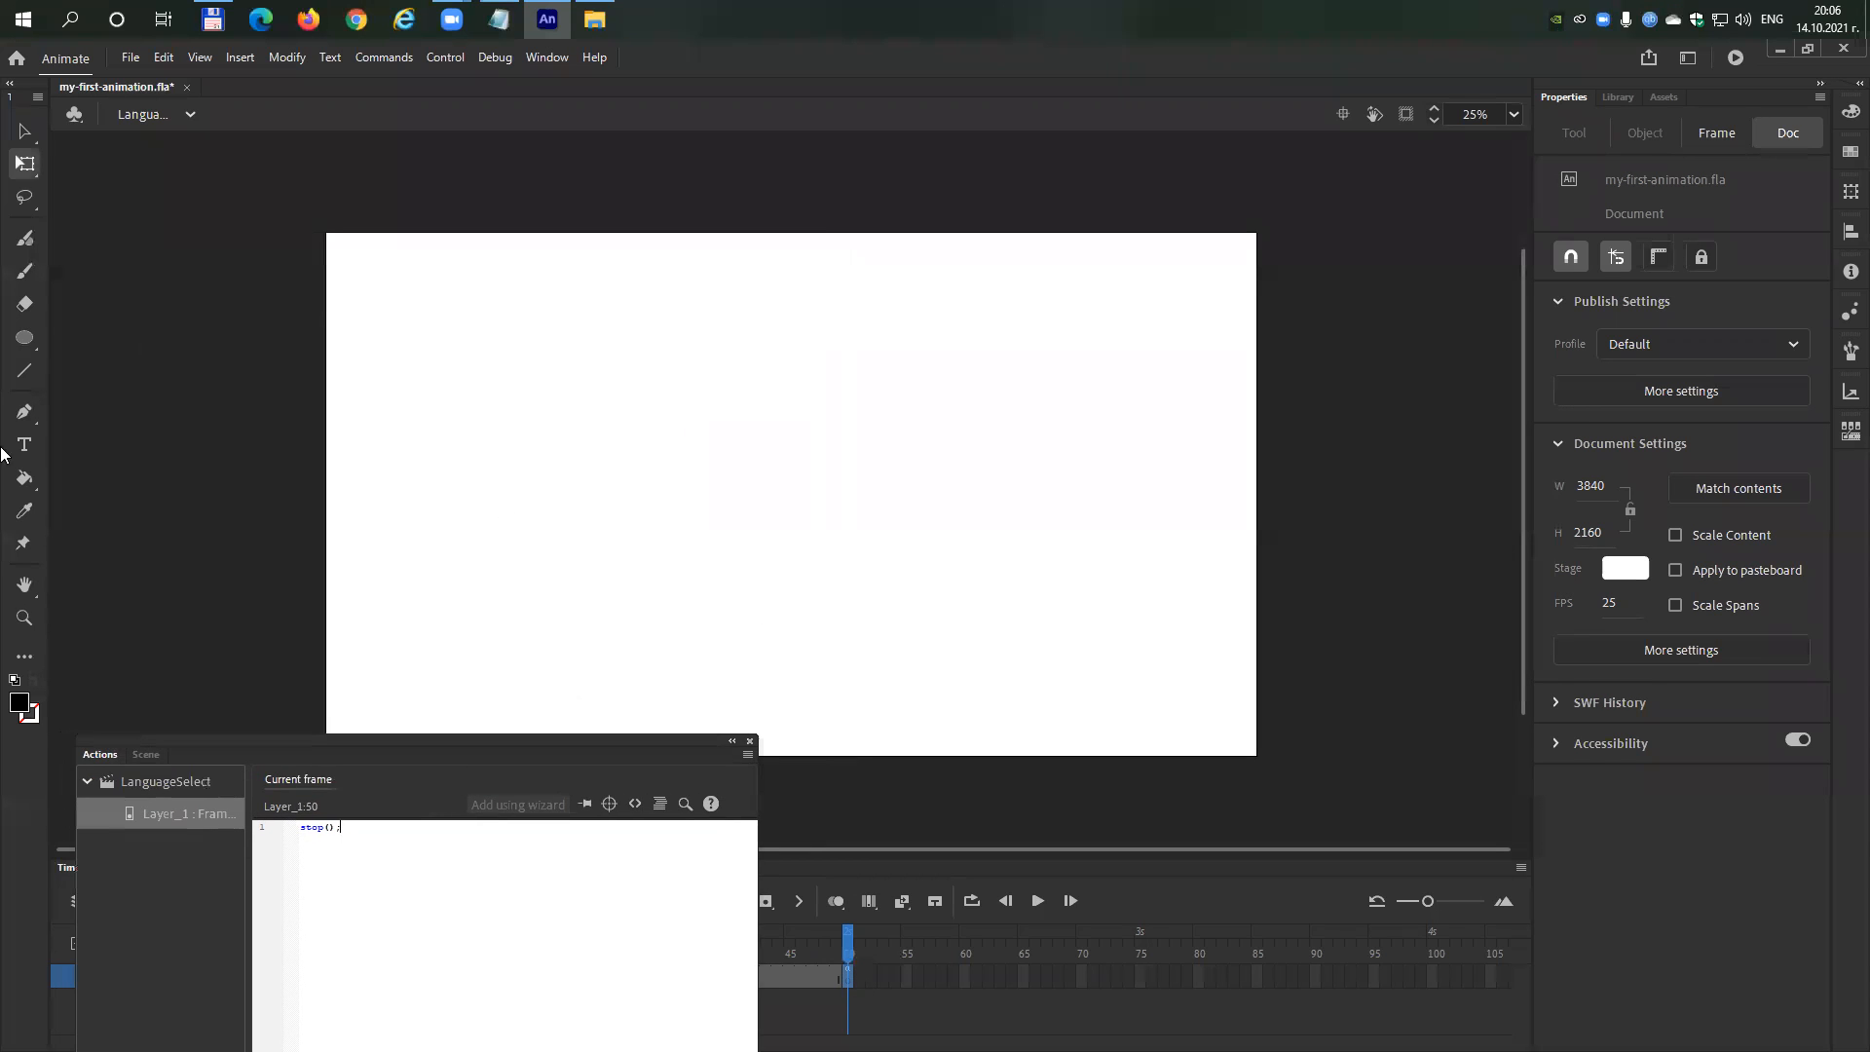
left_click(25, 444)
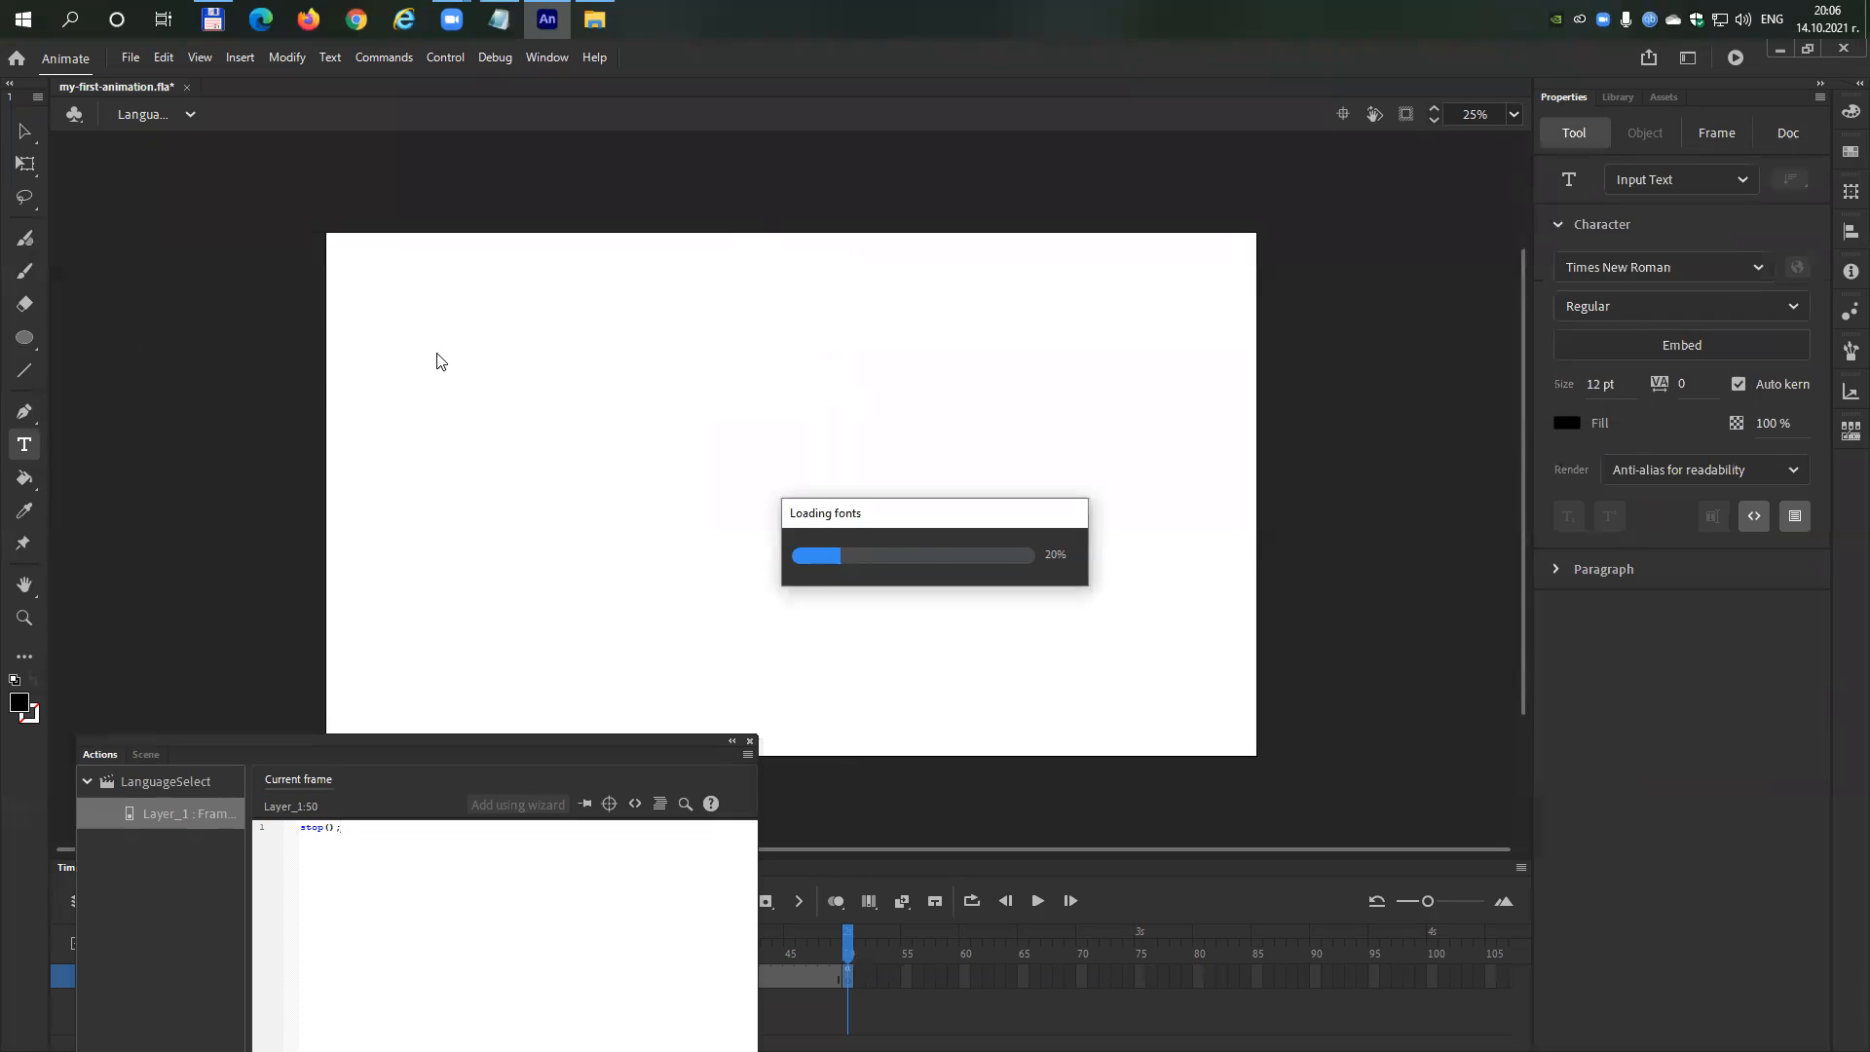
left_click_drag(367, 296, 1200, 497)
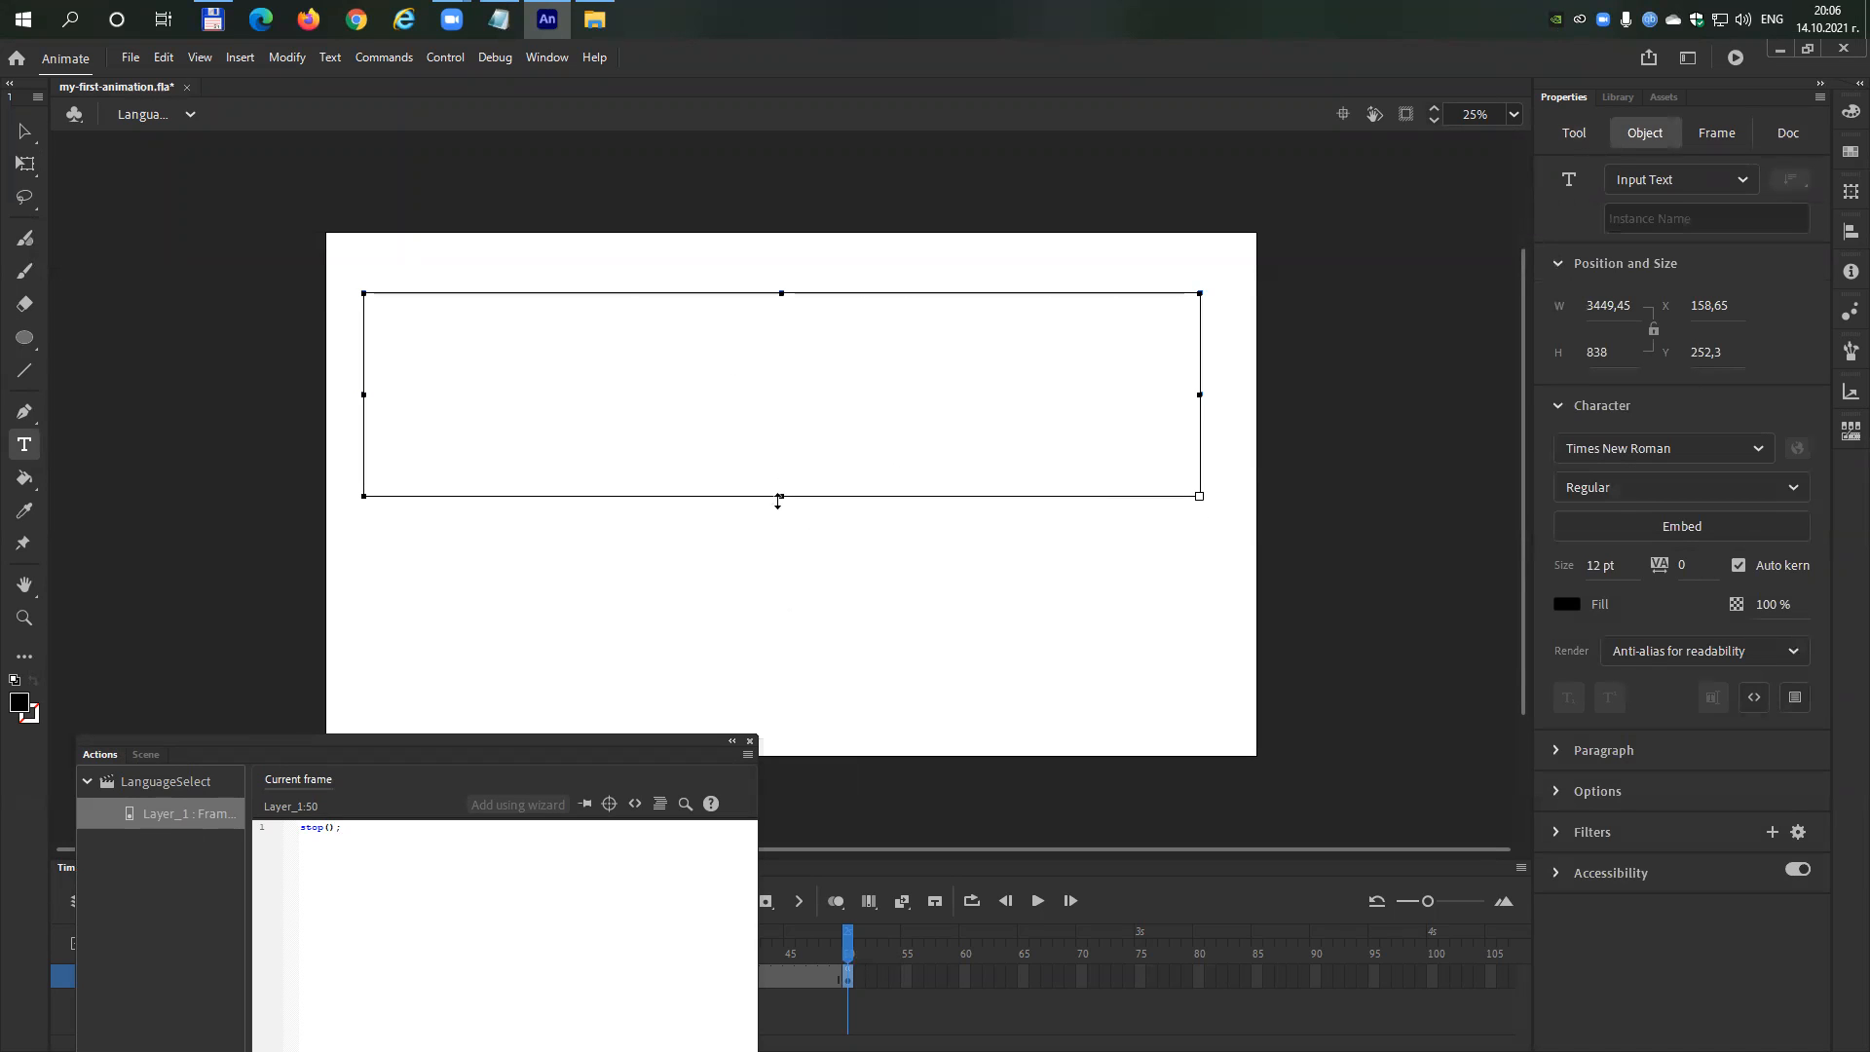
left_click_drag(781, 496, 769, 663)
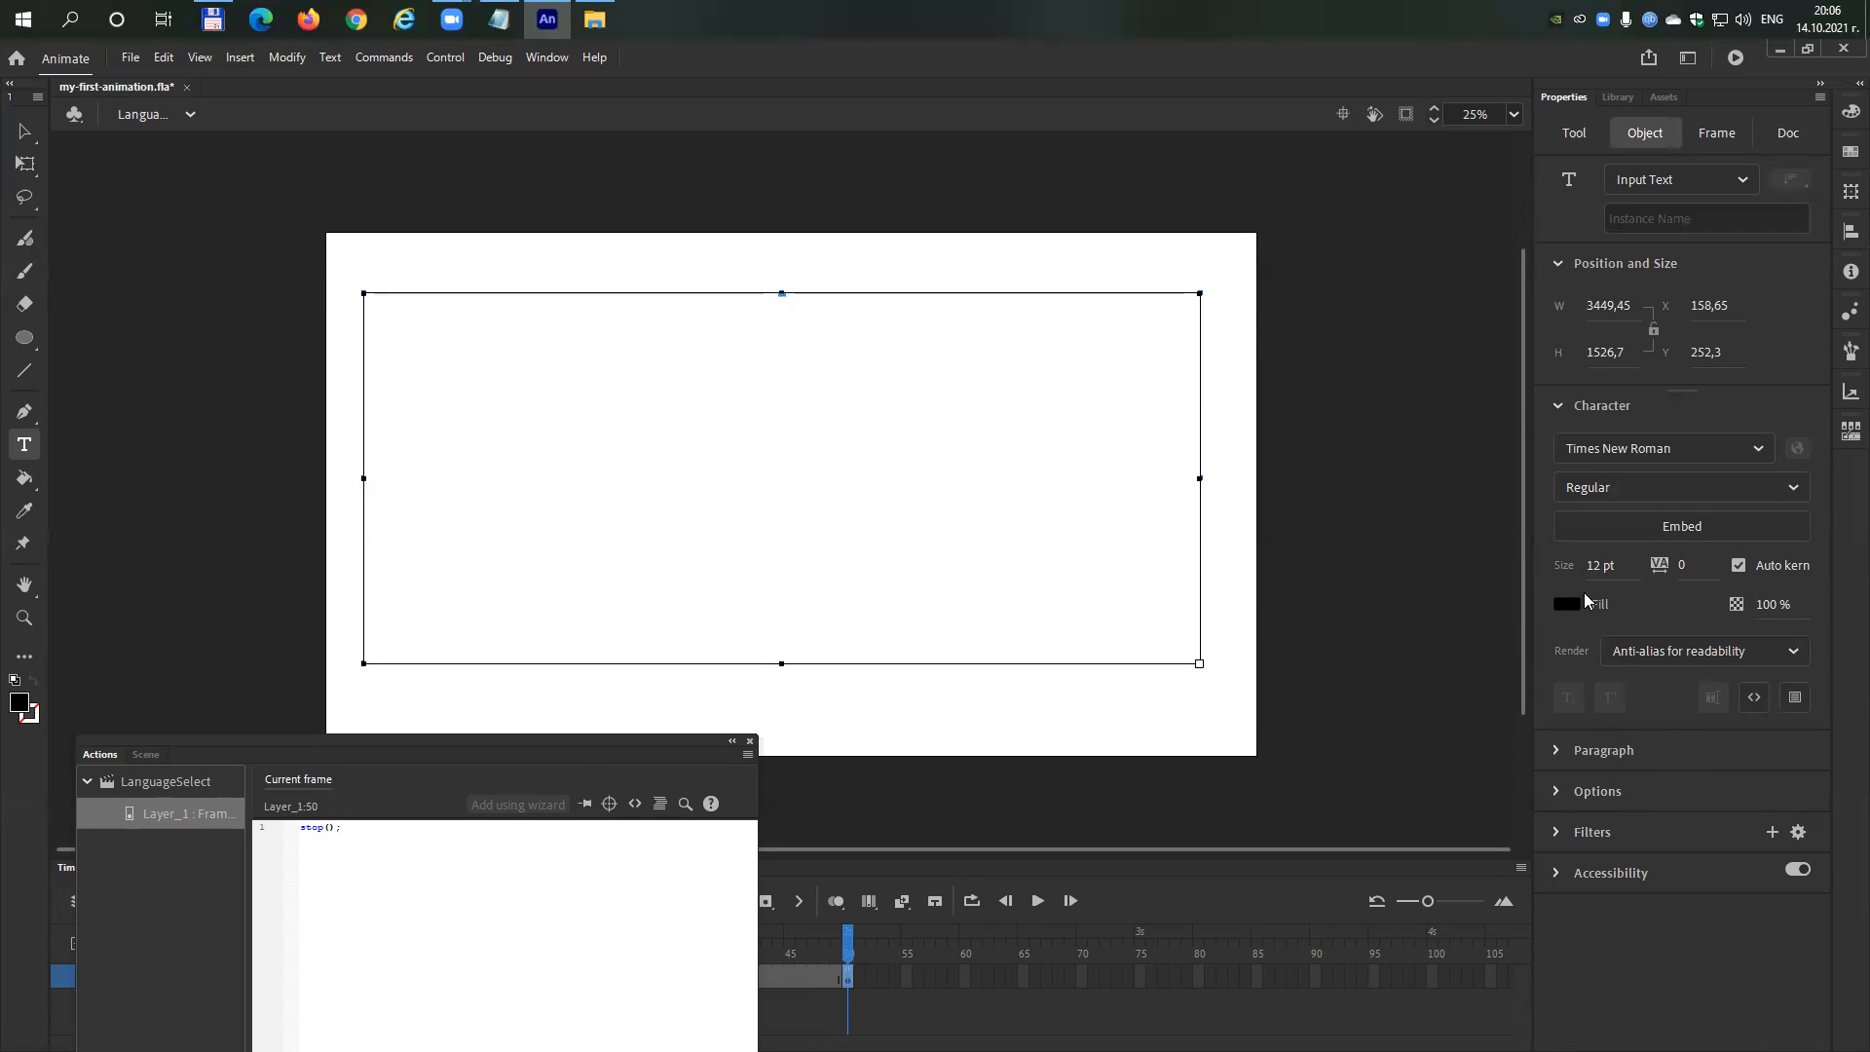
Enter the placeholder text ADSD in the text box and set its font size to 300 pt.
left_click_drag(1607, 559, 1847, 535)
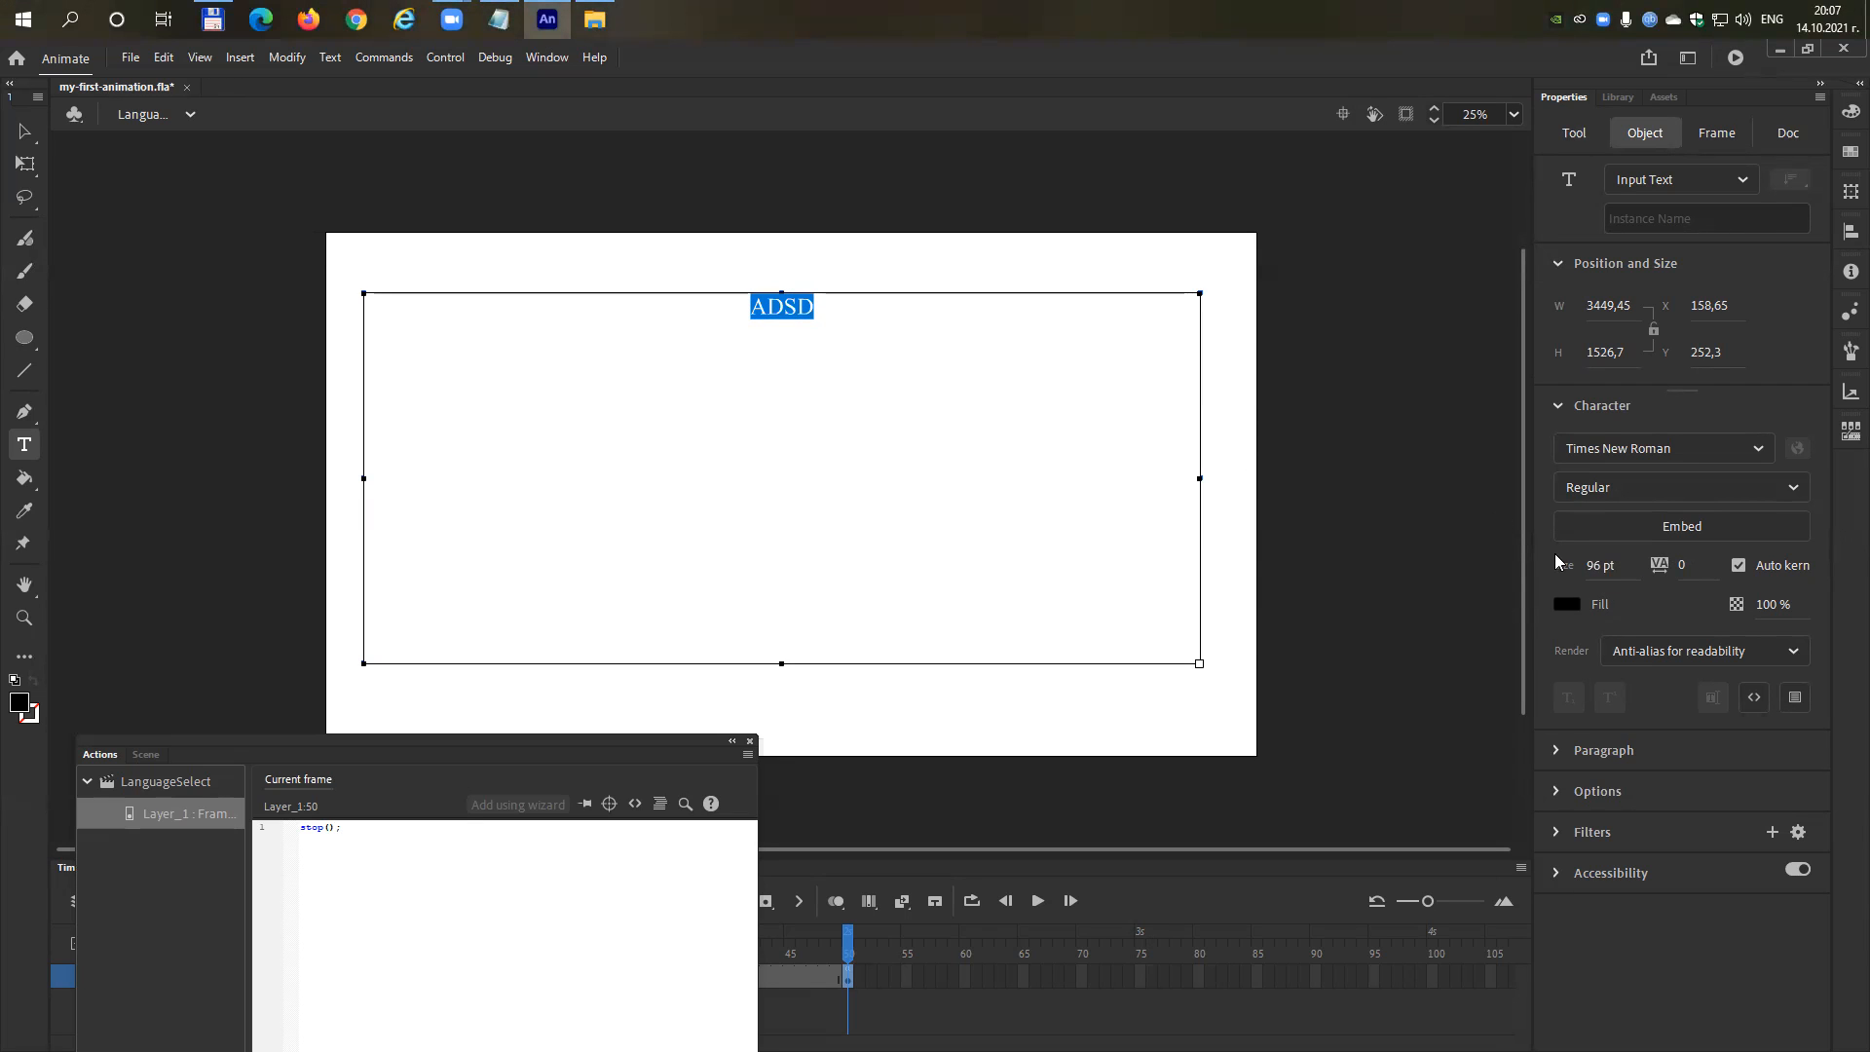
left_click(1608, 560)
type("300")
key("Return")
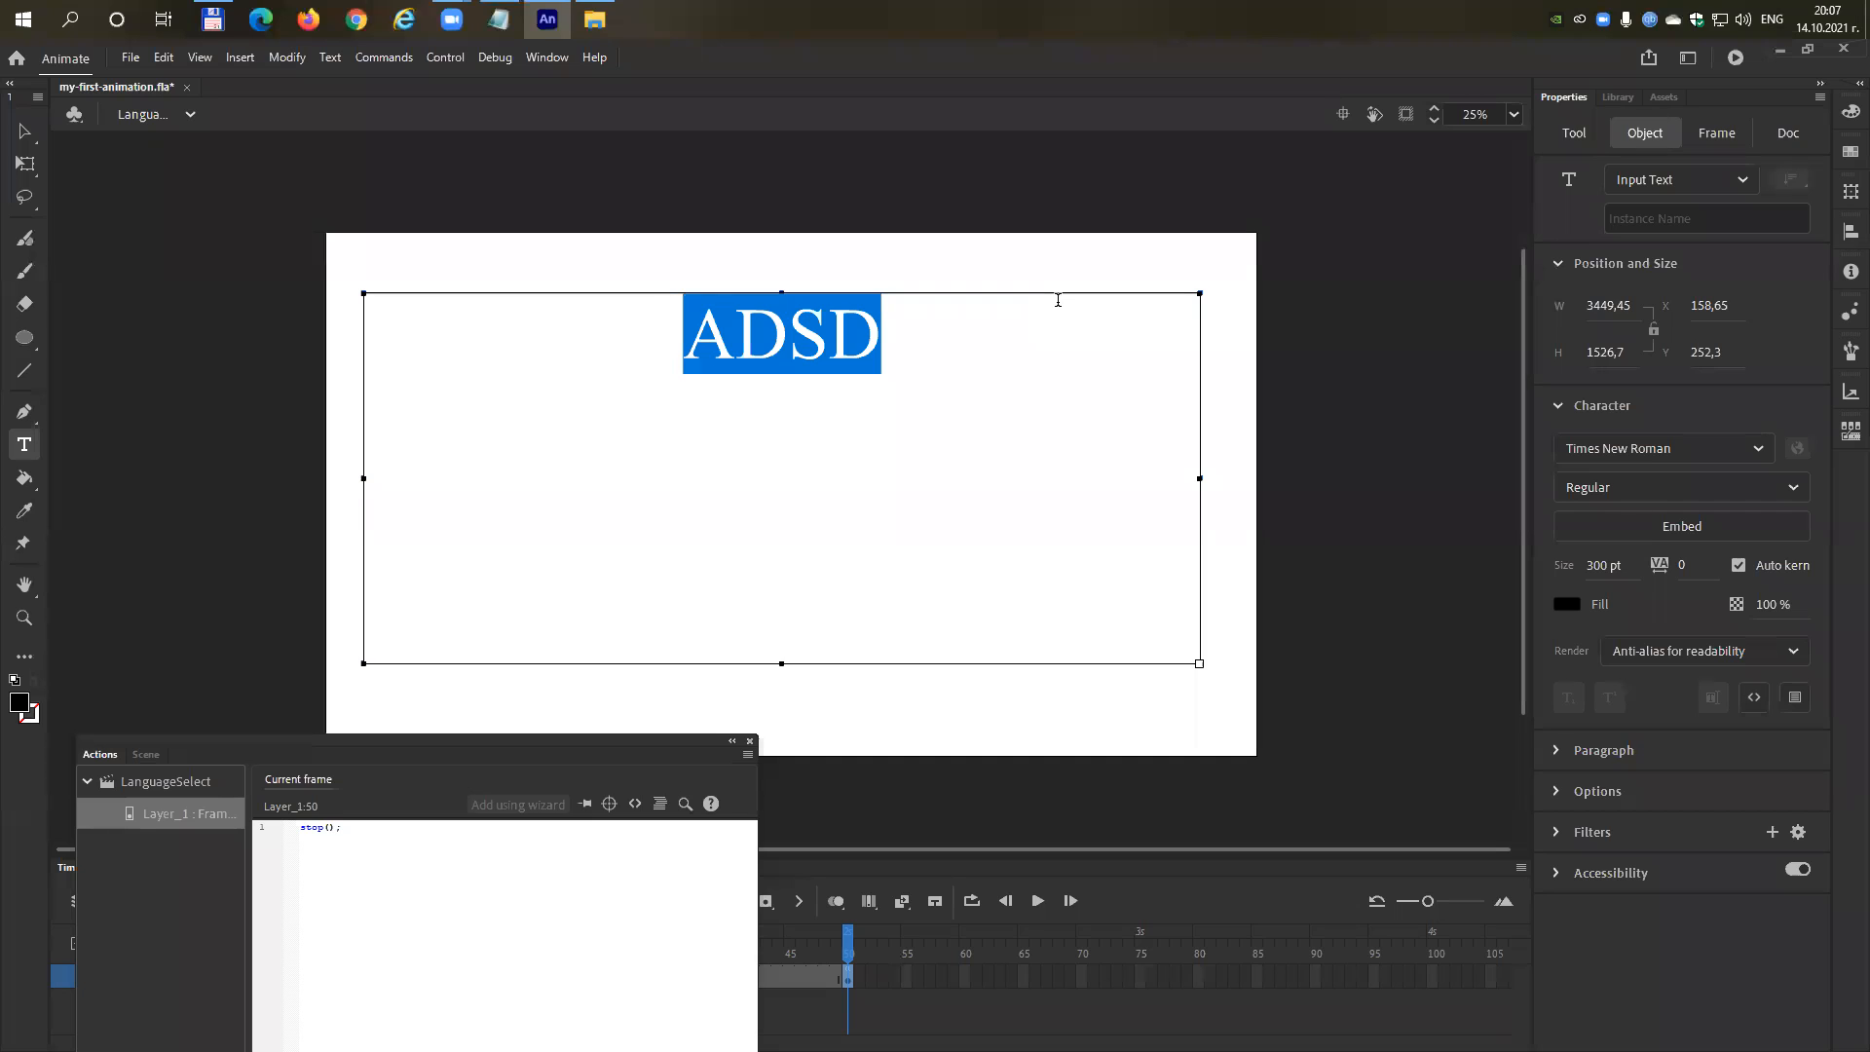
Replace the text box's placeholder with "Ask Question:" and close the script editor.
left_click(1035, 376)
key("ctrl+a")
key("alt+shift")
type("Акс")
key("BackSpace")
key("BackSpace")
key("BackSpace")
key("alt+shift")
type("Ask ")
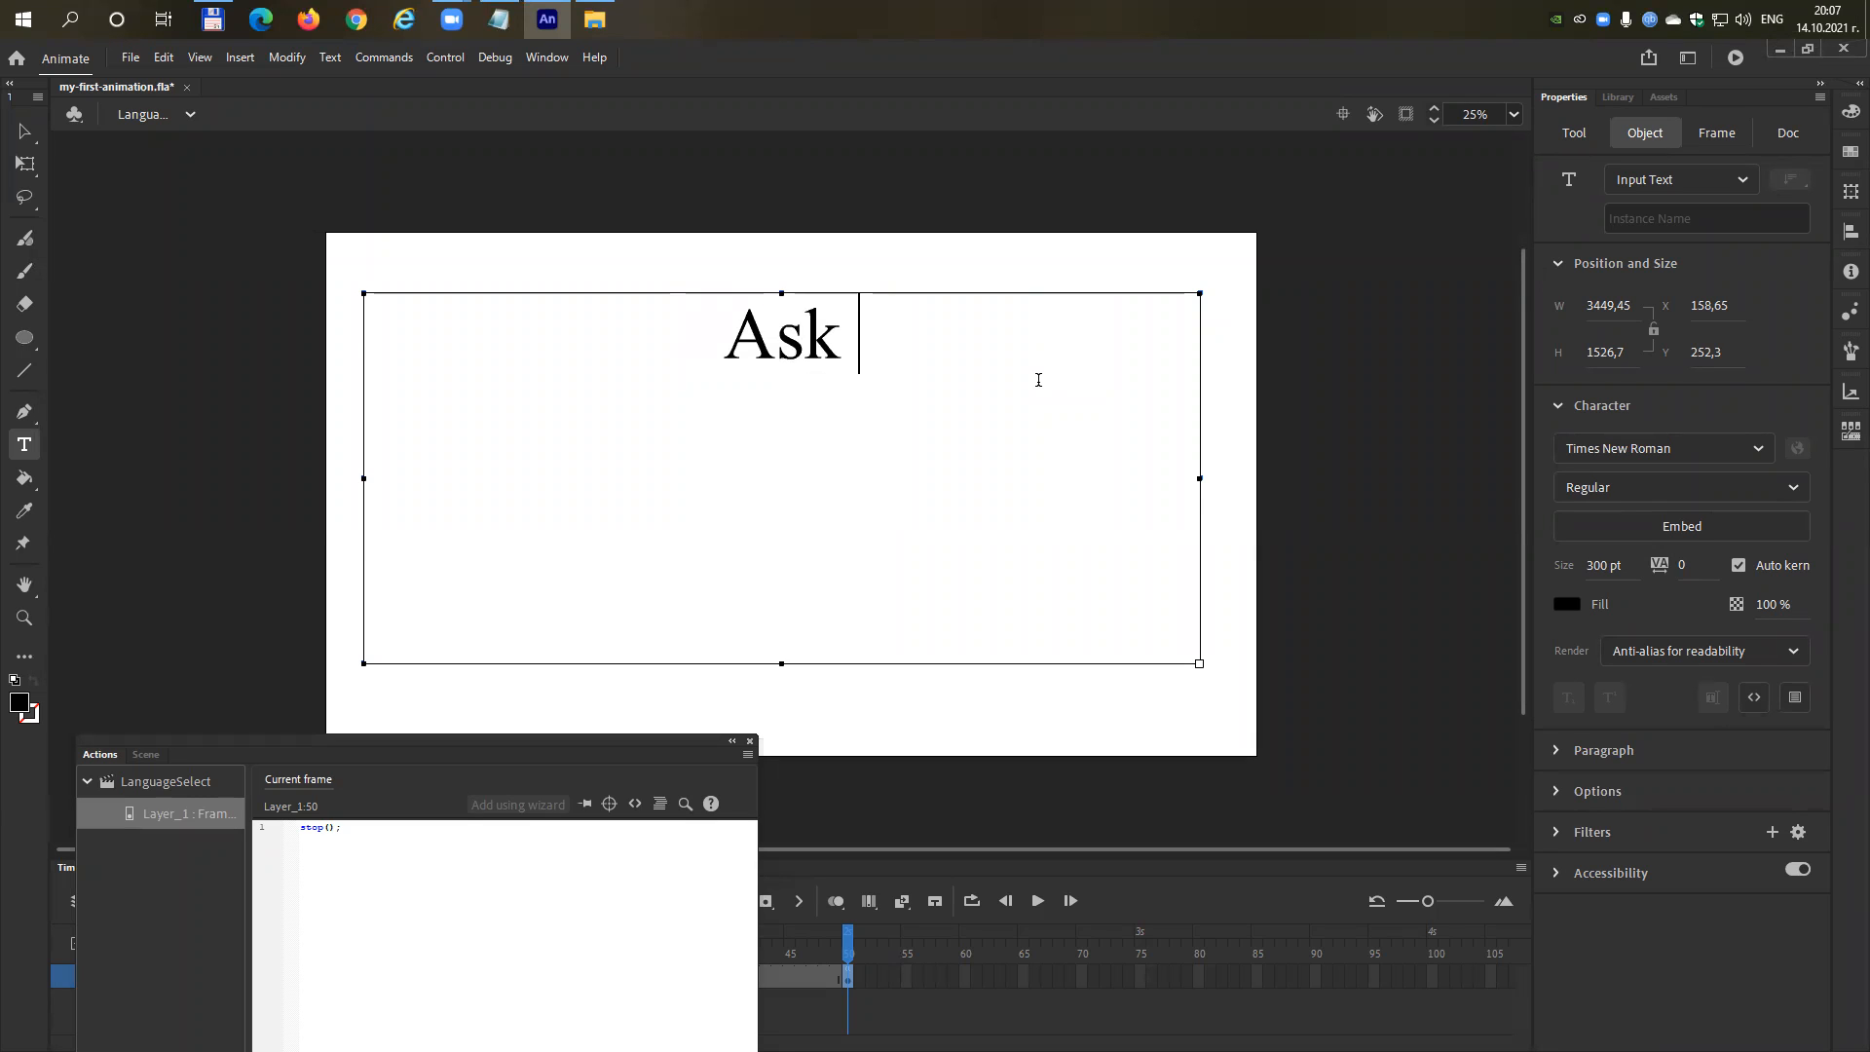
type("Question\":")
key("BackSpace")
key("BackSpace")
type(":")
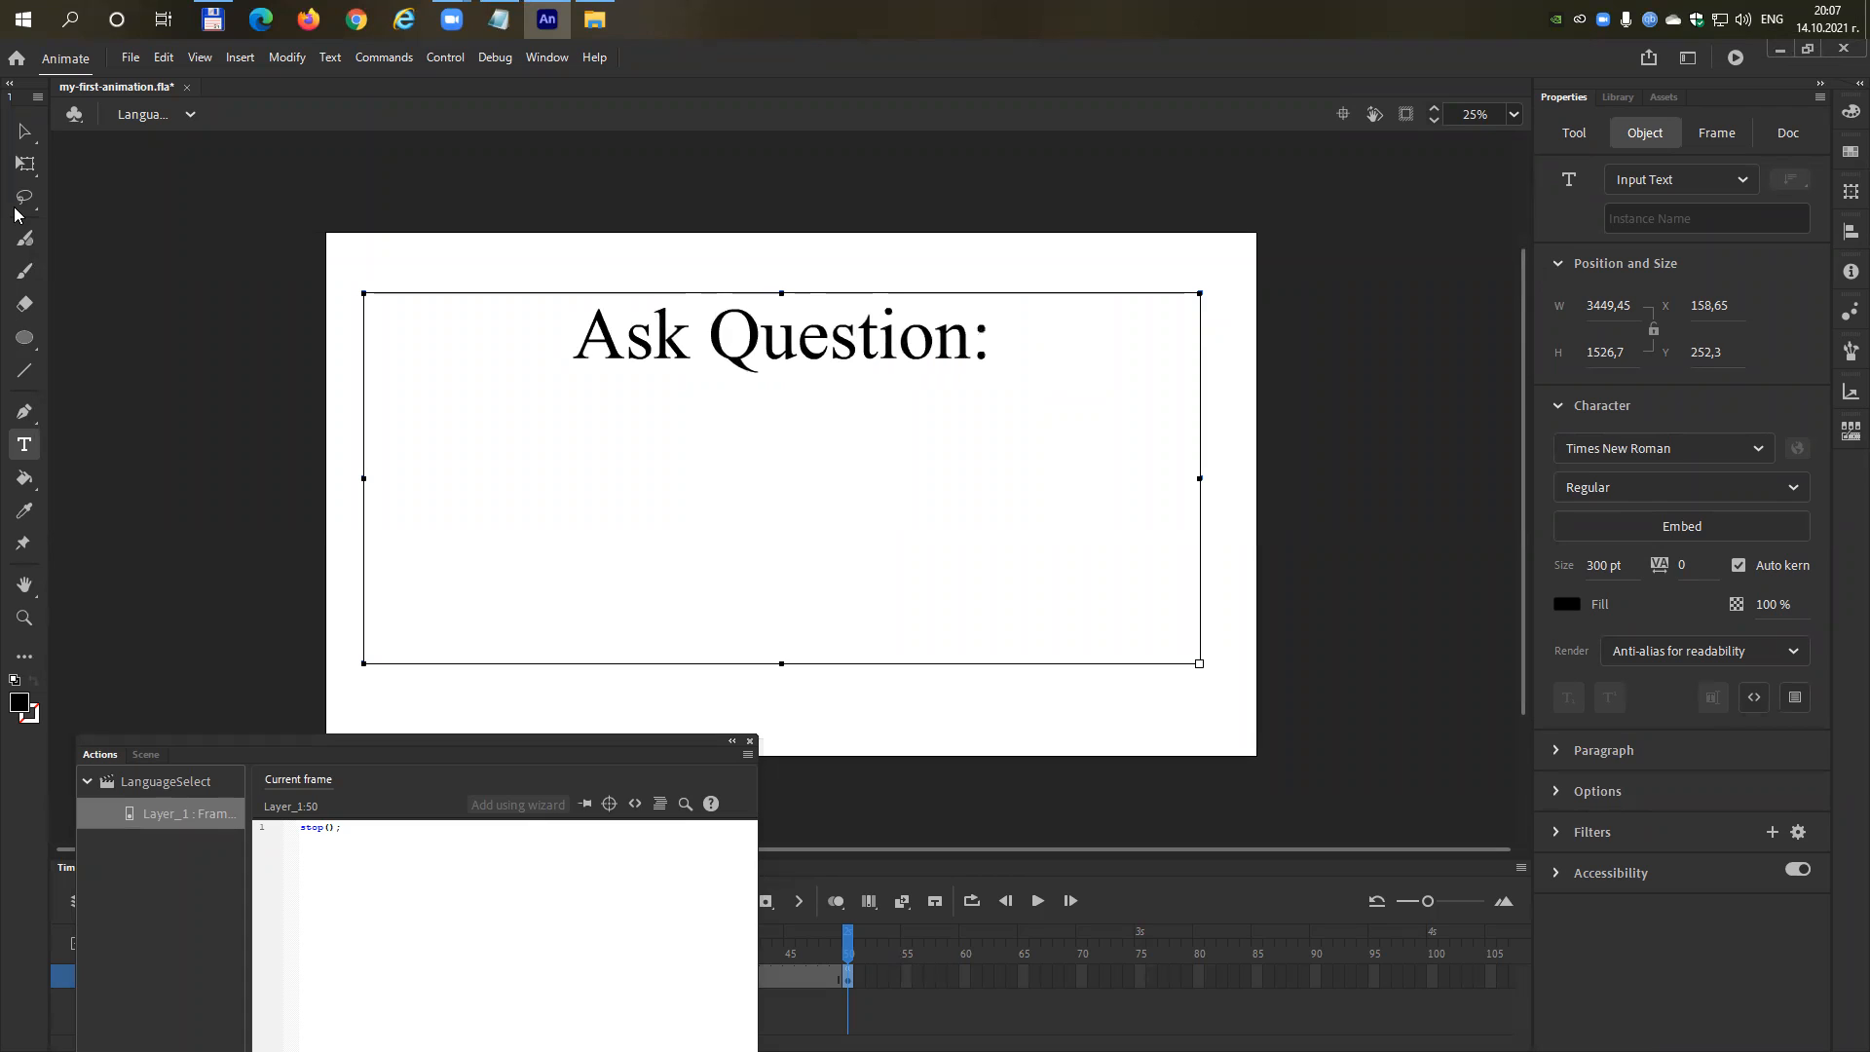
left_click(17, 137)
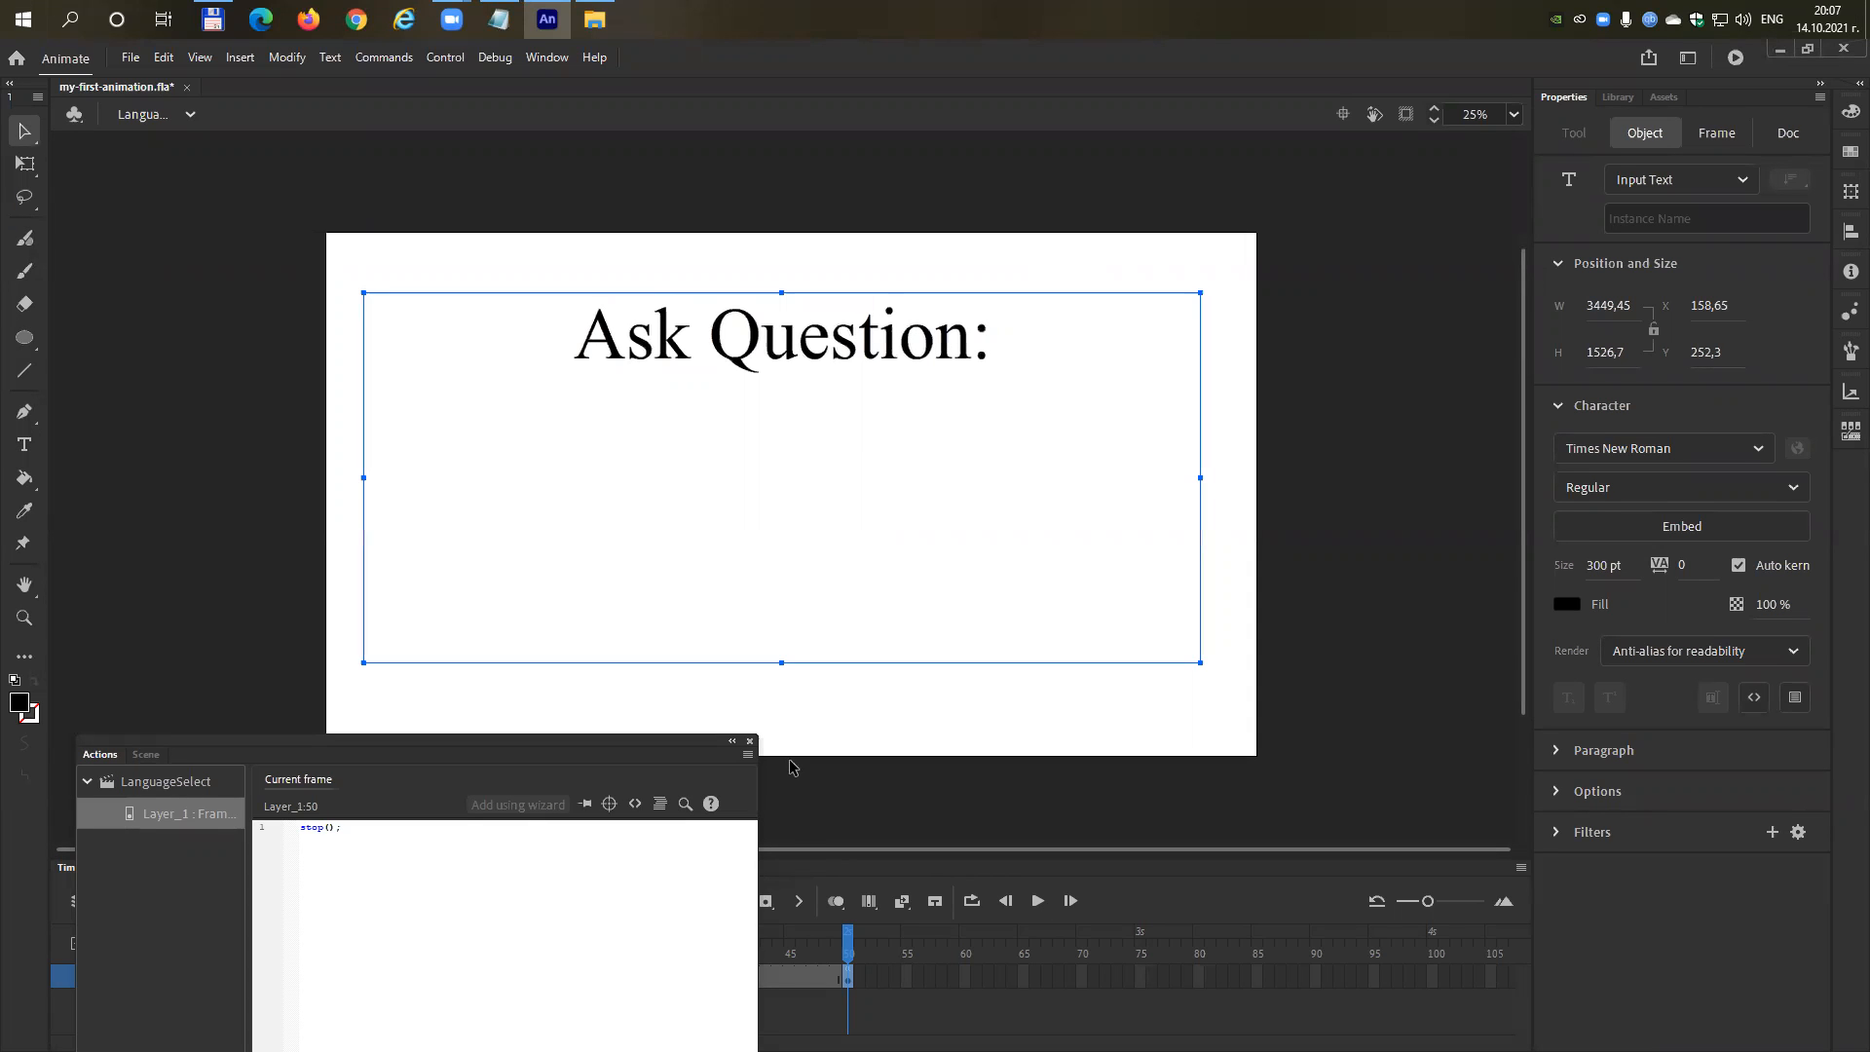
left_click(750, 742)
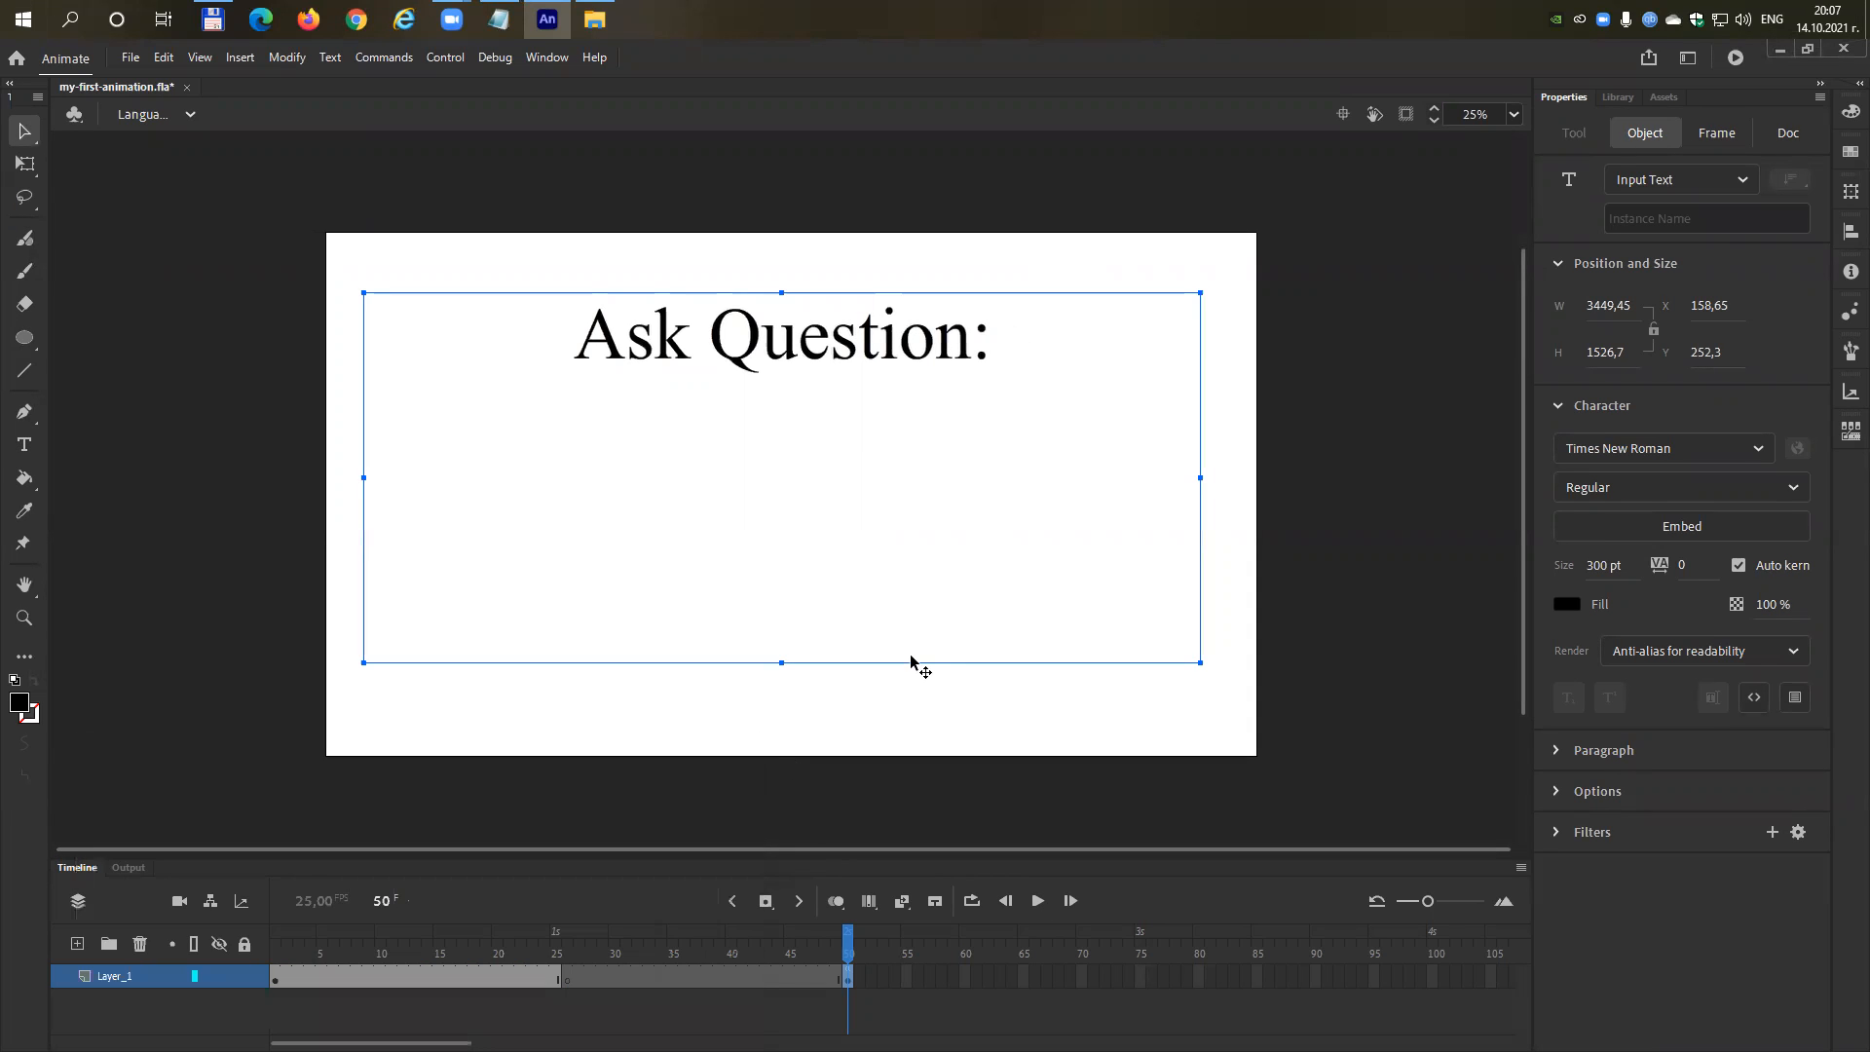
Test the movie, try selecting the "Ask Question:" text in the preview player, and close the preview.
key("ctrl+Return")
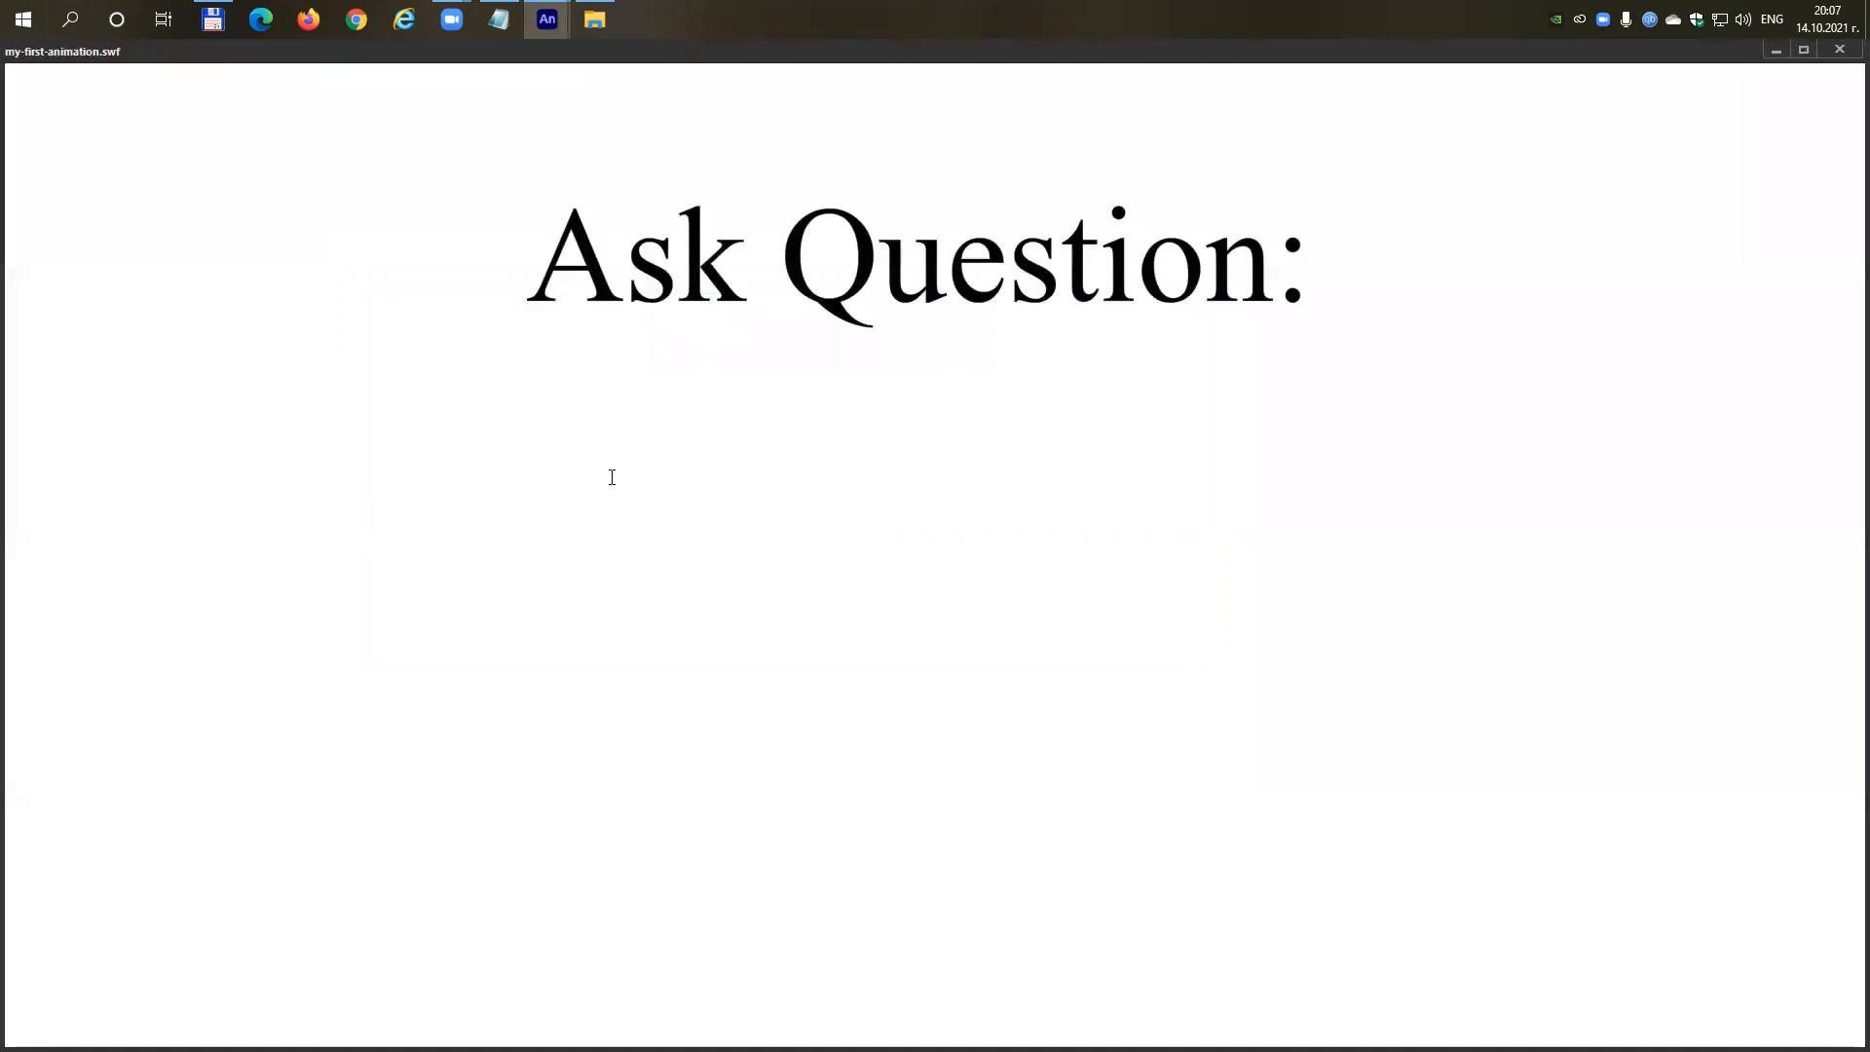
left_click_drag(528, 255, 1328, 296)
left_click(1145, 416)
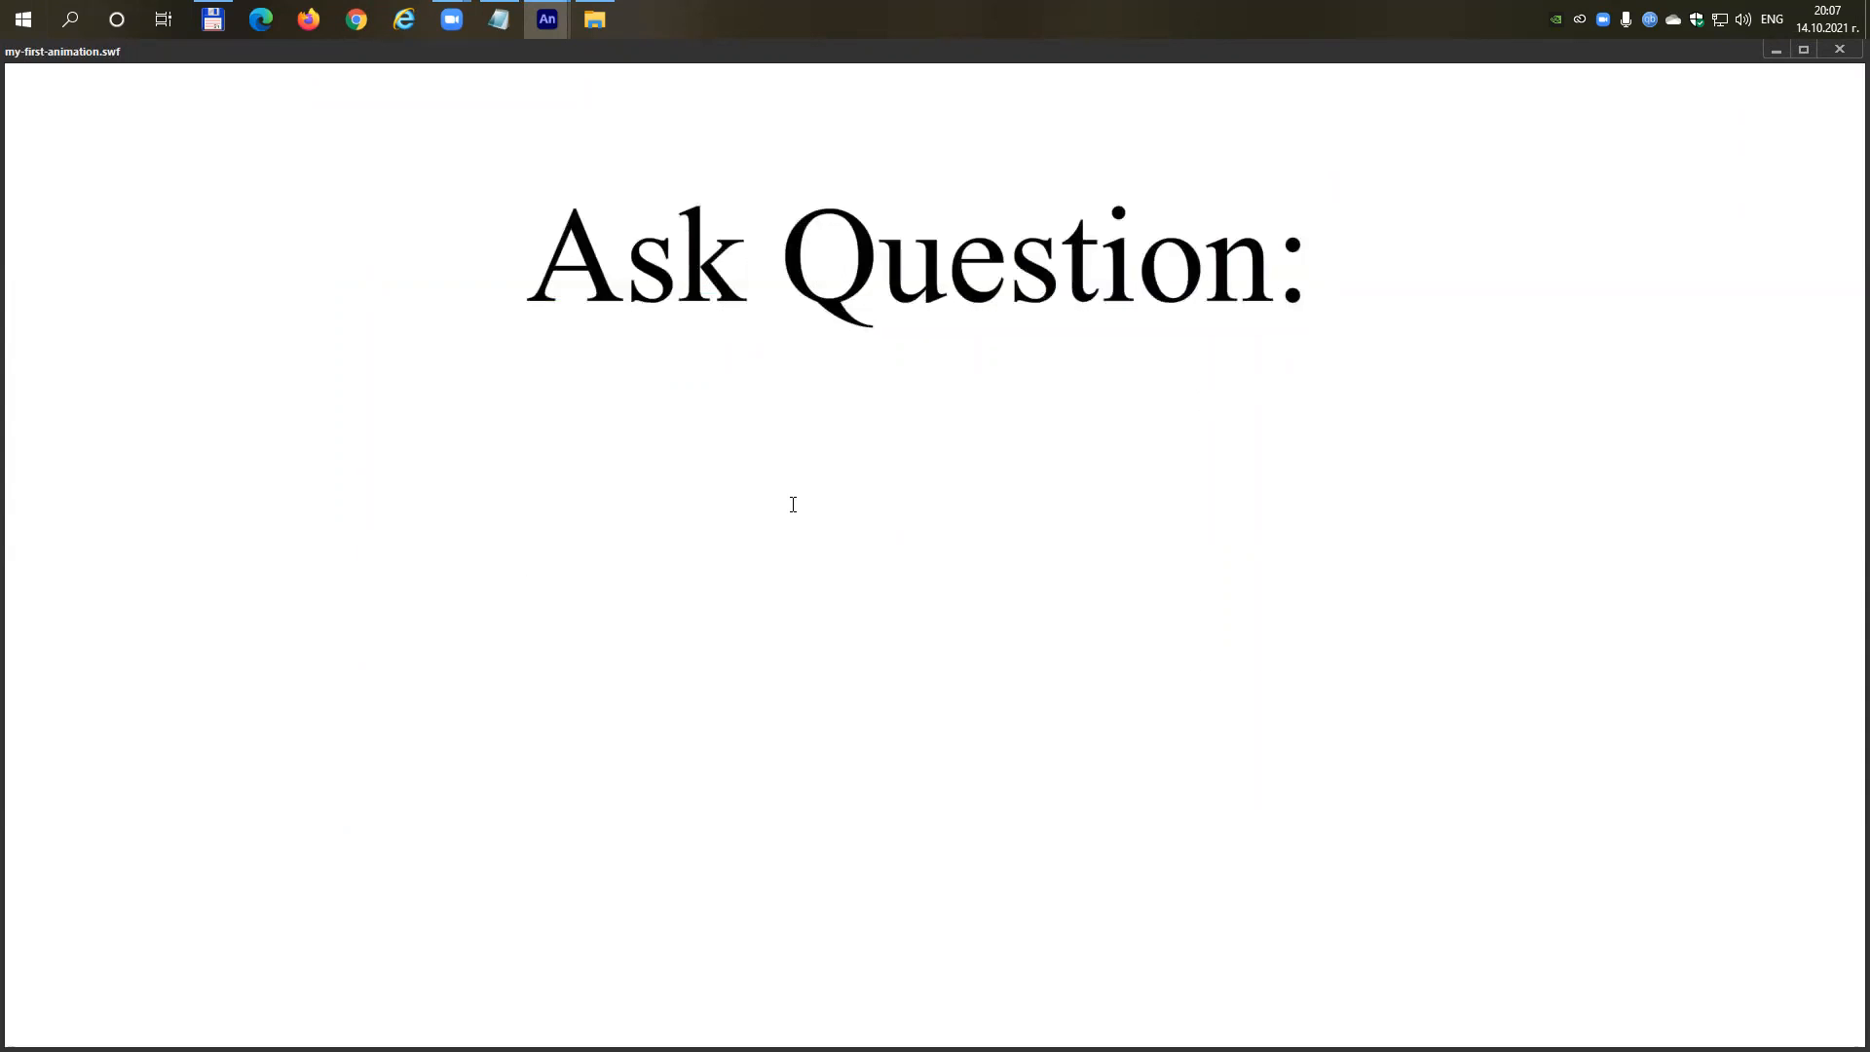
left_click(1836, 53)
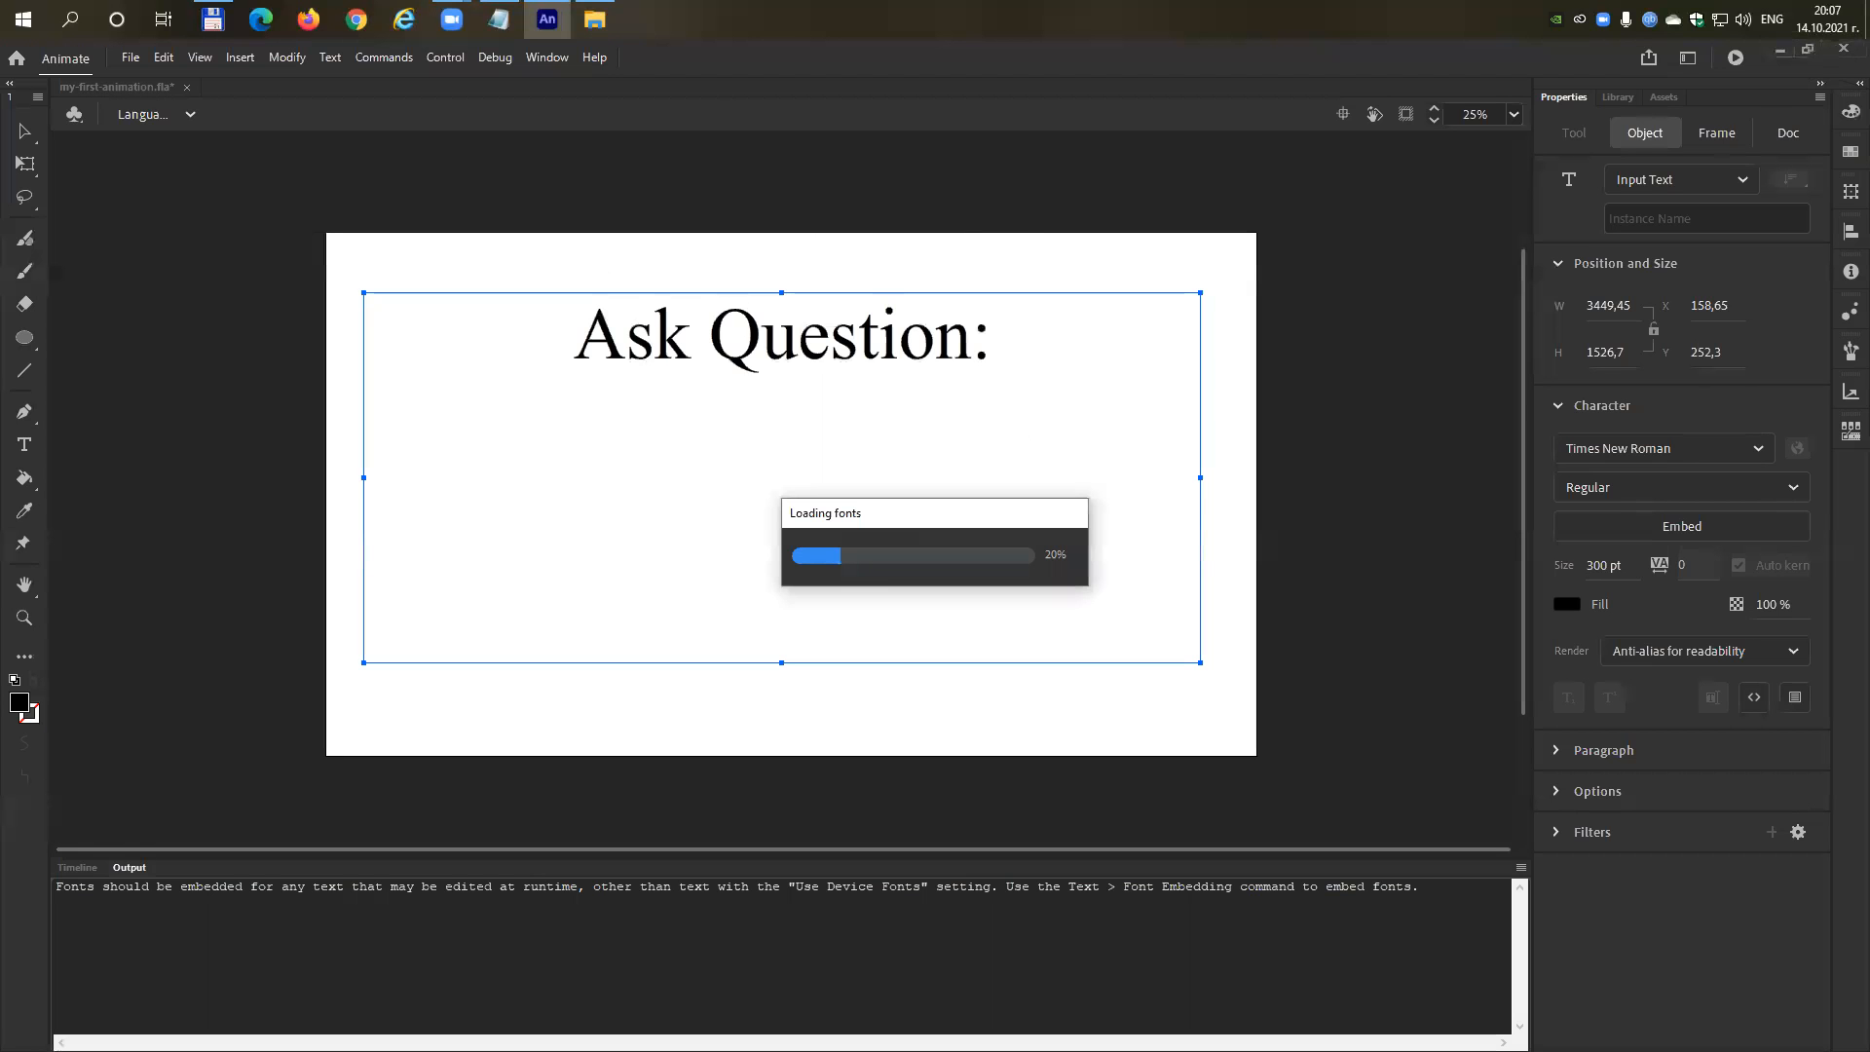
Scrub the LanguageSelect timeline between frames 1 and 50 to review the logo, the empty frames and the text.
left_click(76, 867)
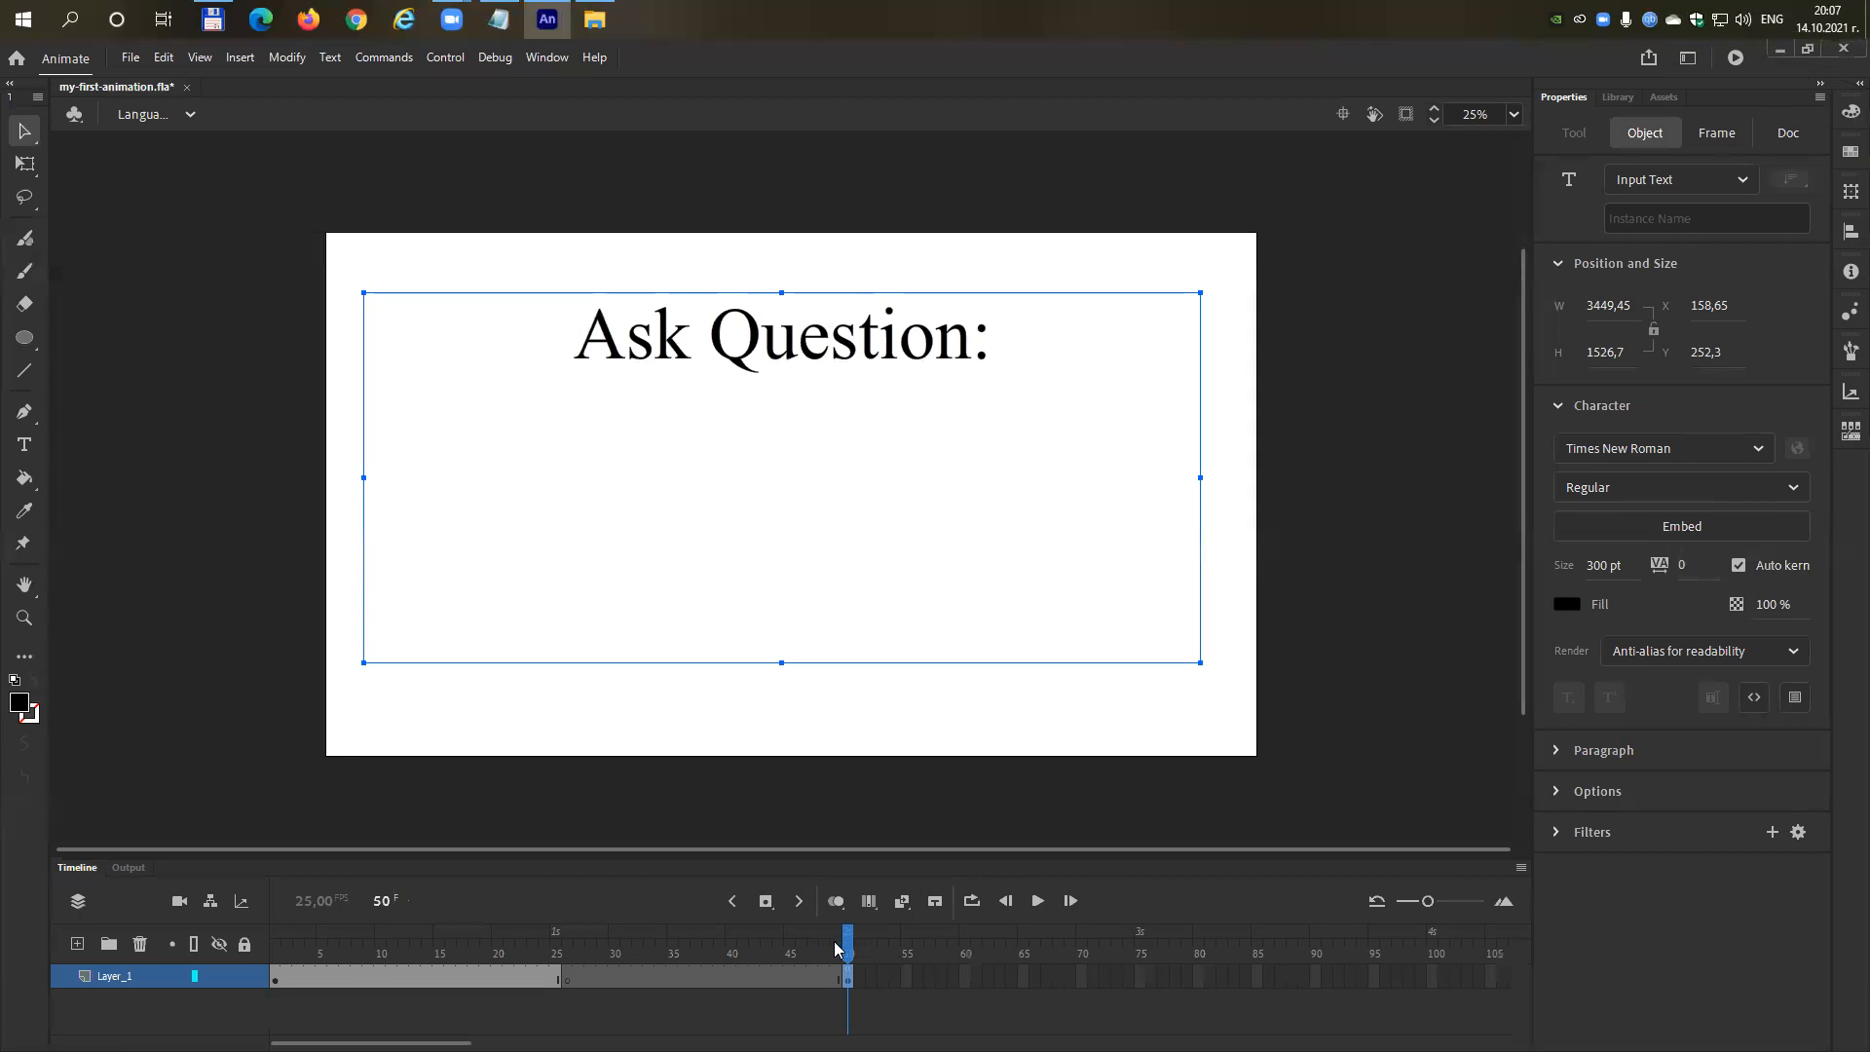
left_click(825, 950)
left_click(670, 967)
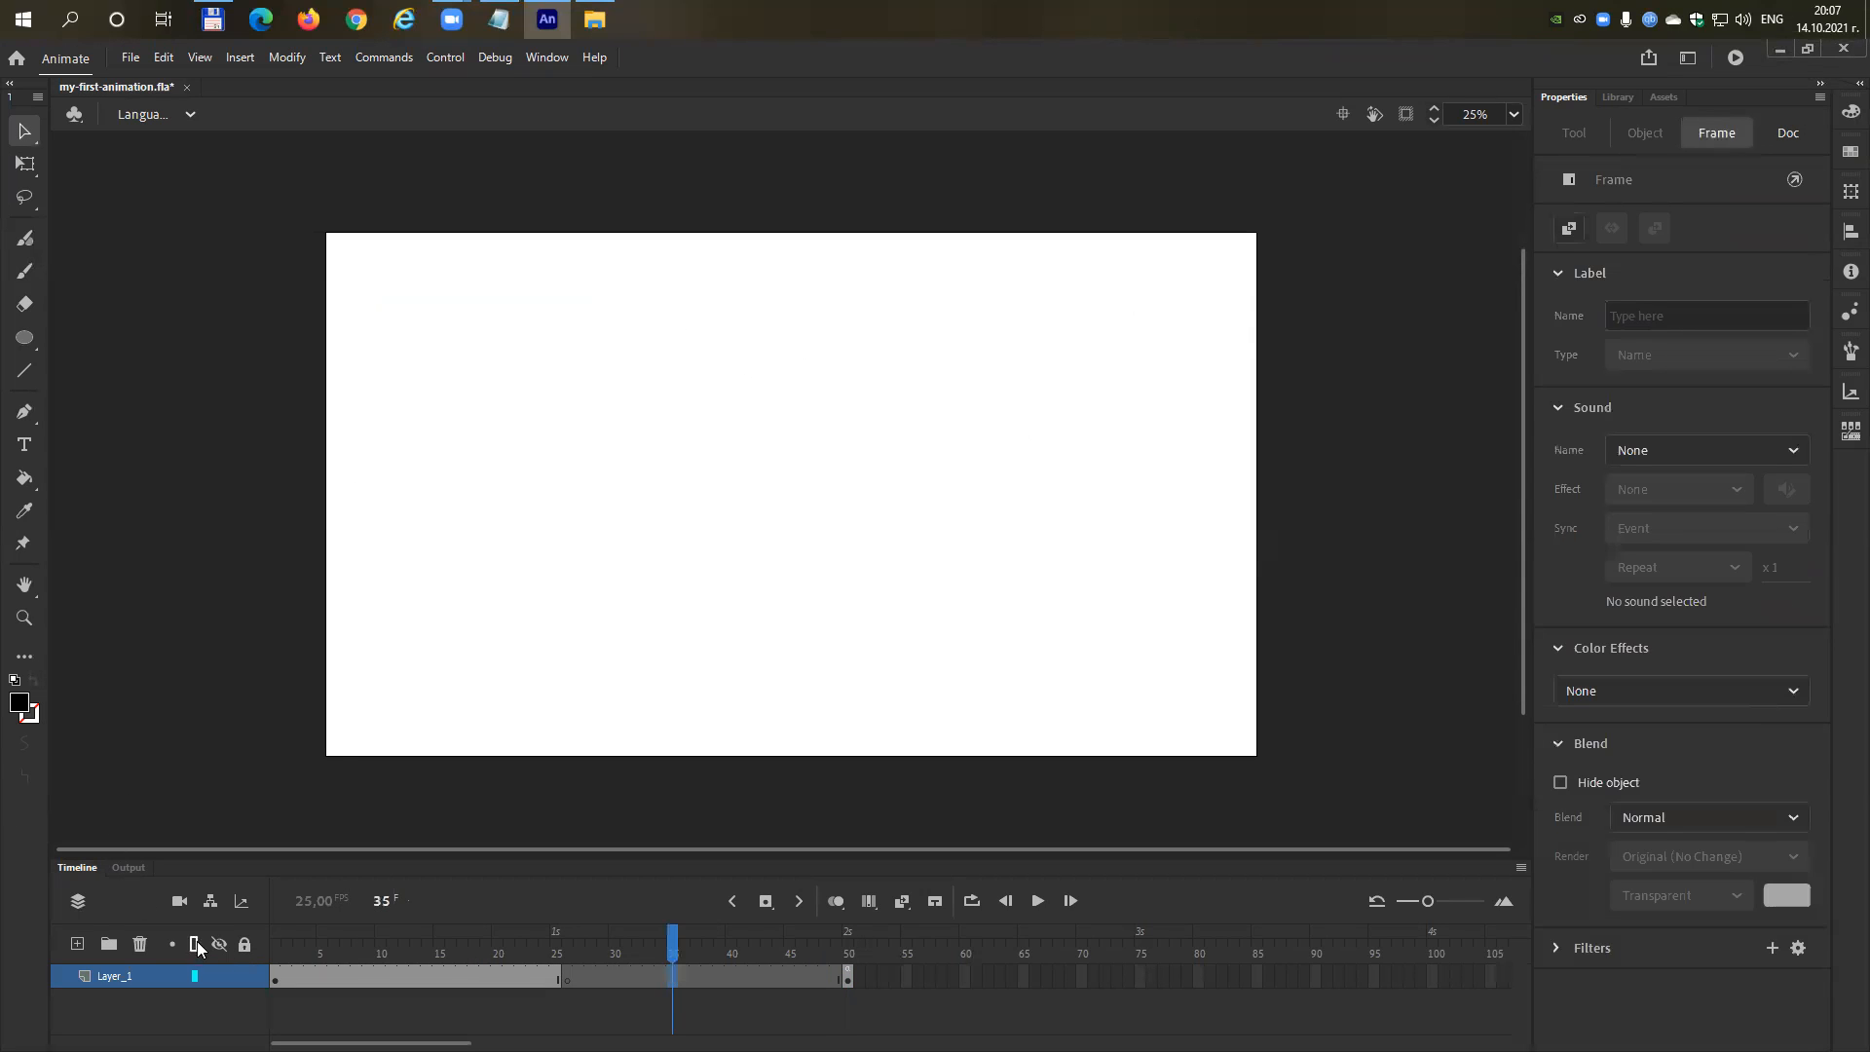
left_click(276, 978)
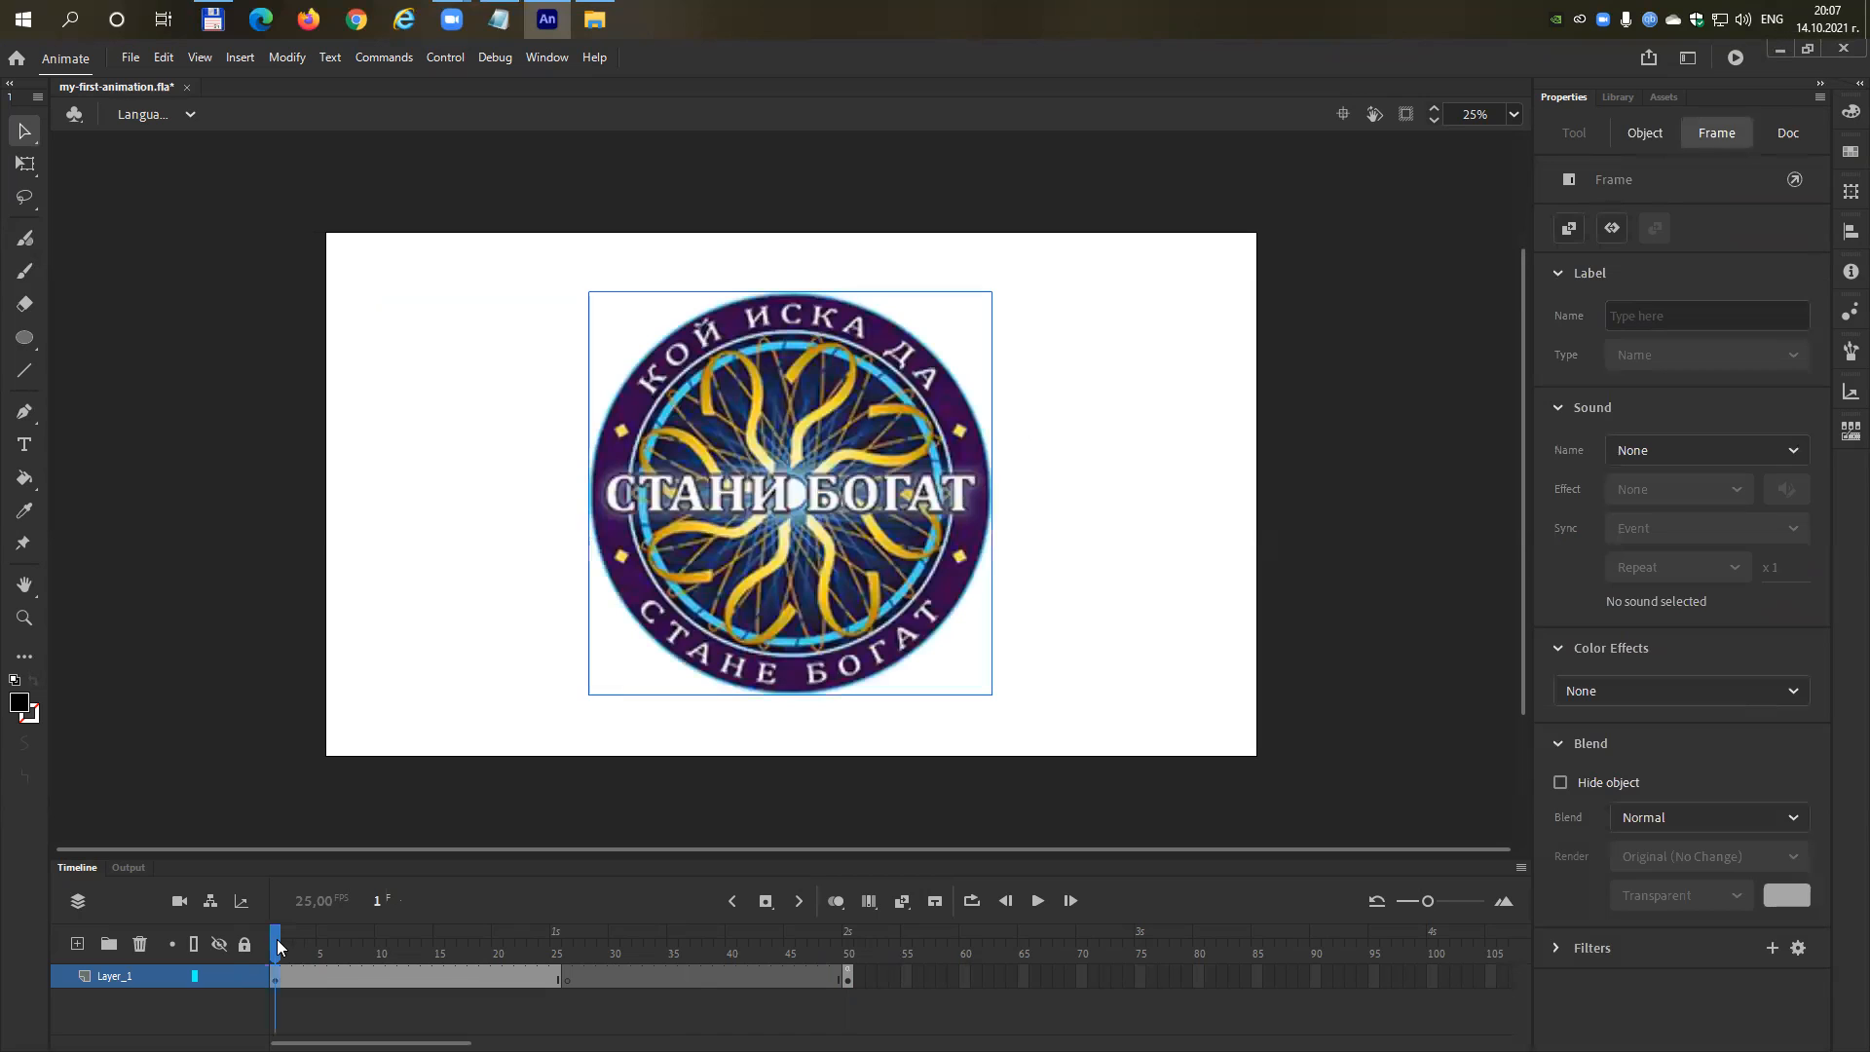
left_click_drag(276, 940, 851, 982)
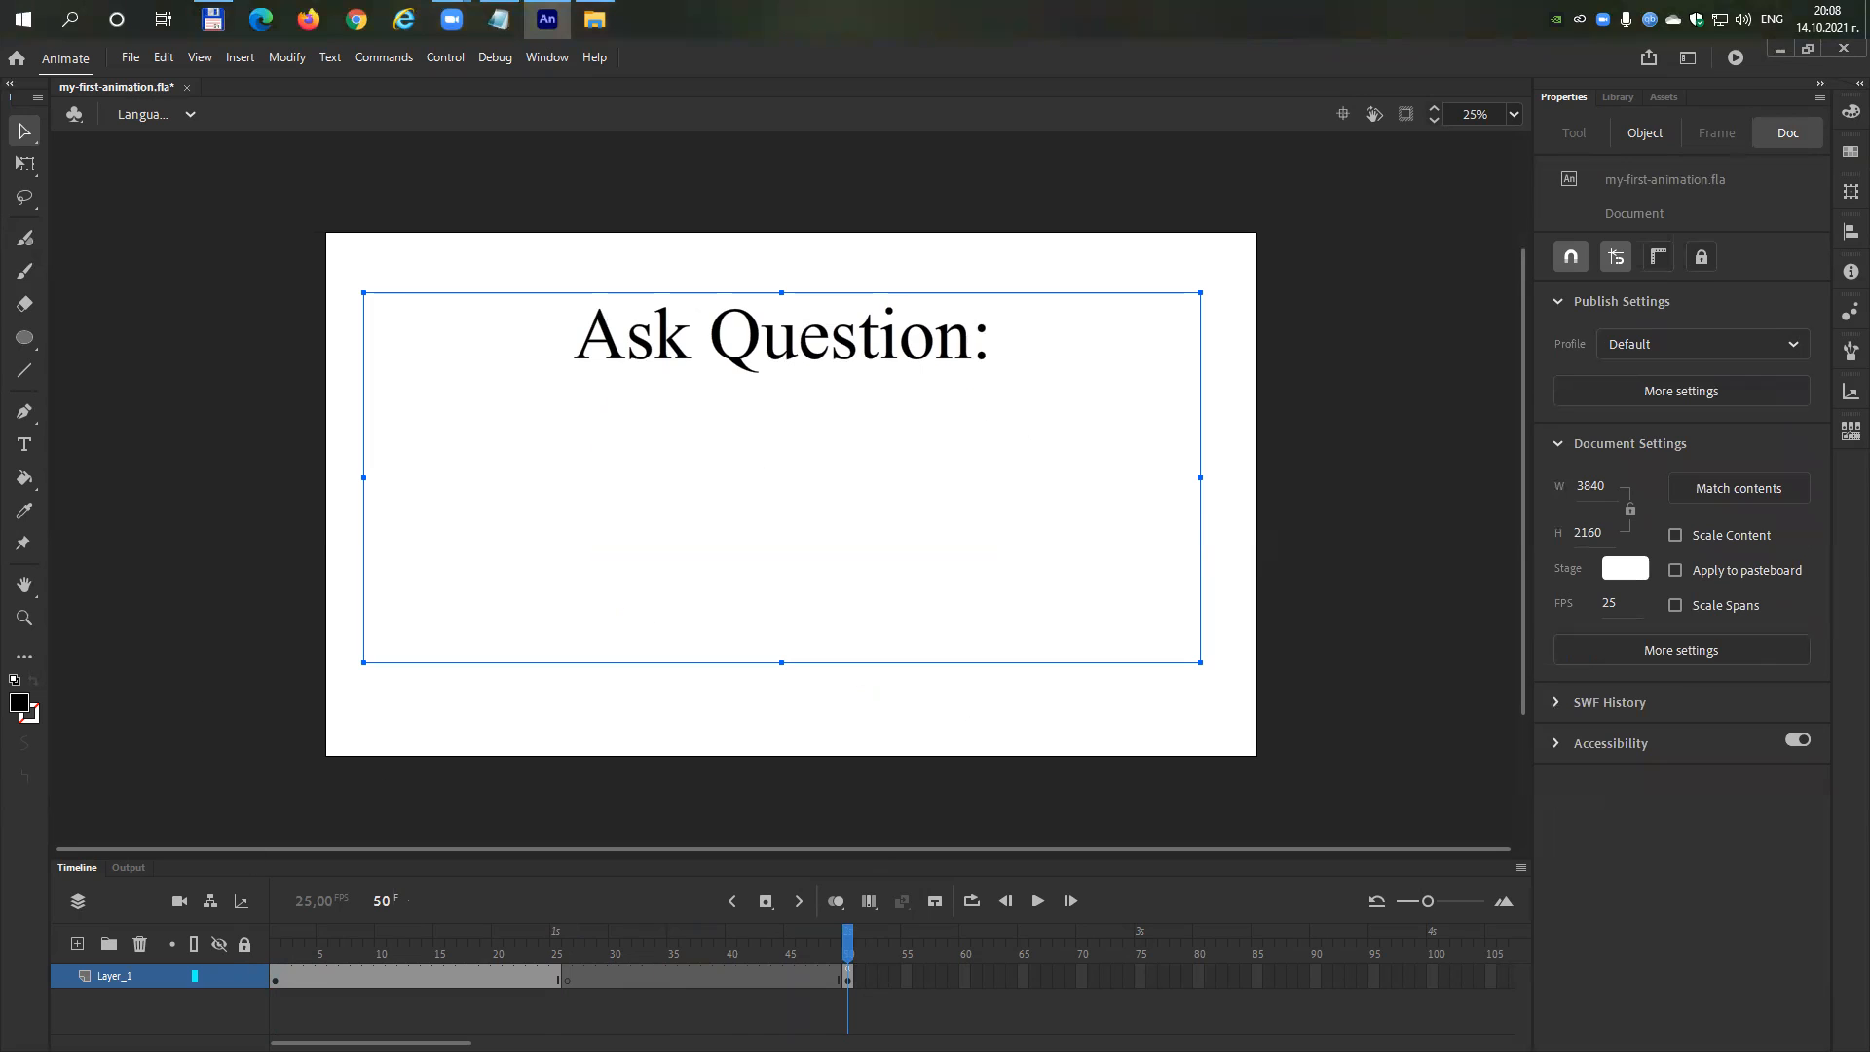
left_click(313, 950)
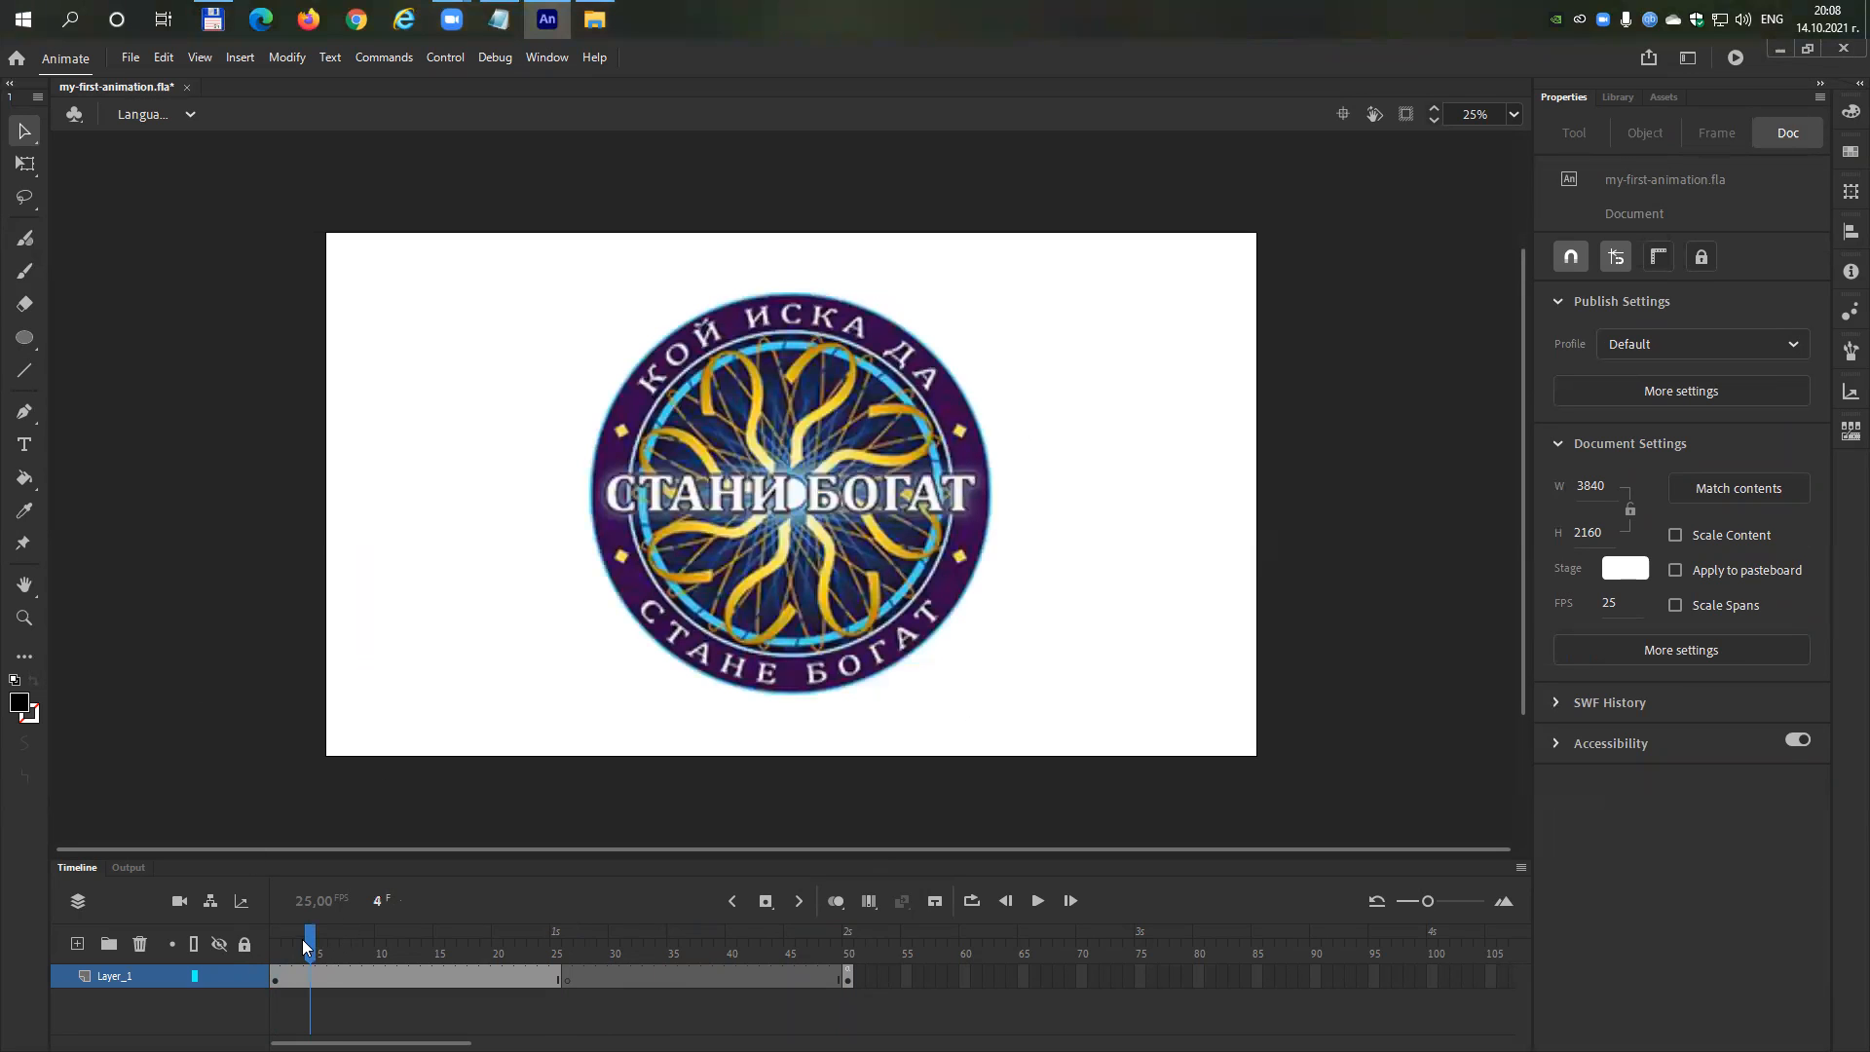
left_click_drag(316, 933, 800, 935)
left_click(849, 936)
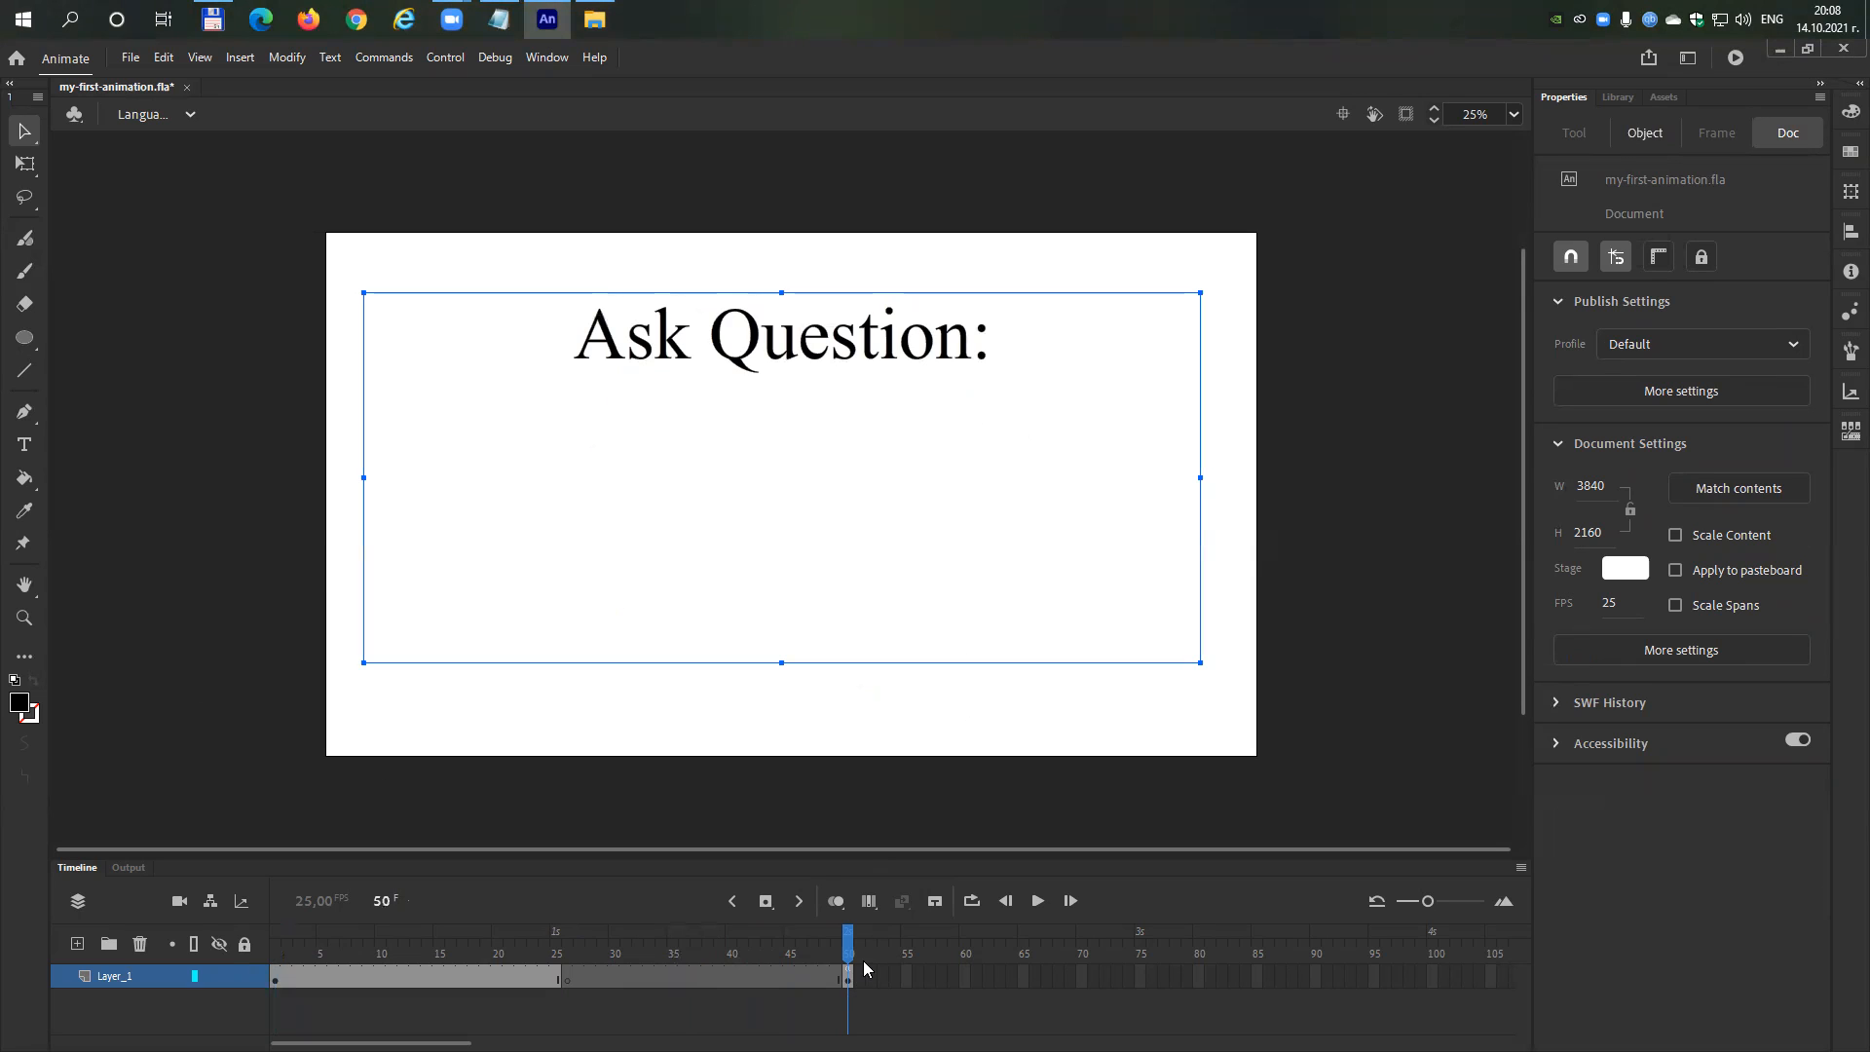
left_click(847, 977)
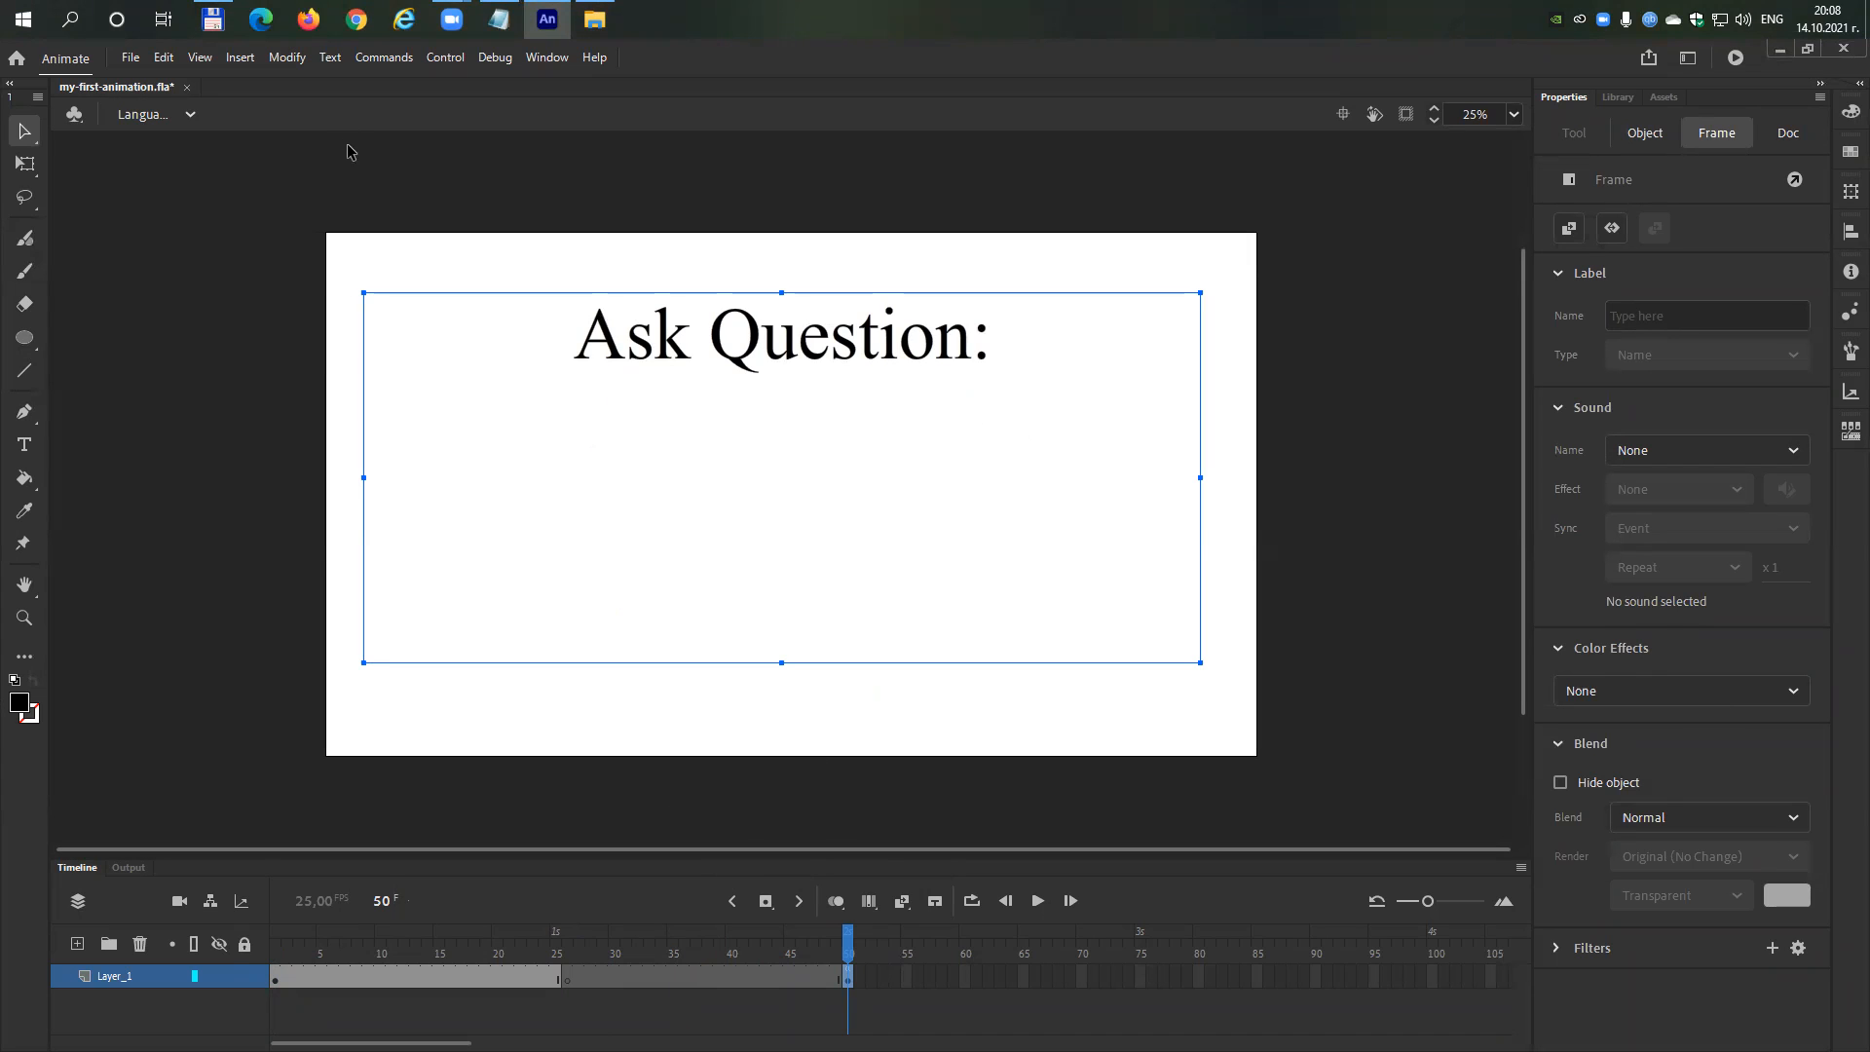
Save the document and switch to the DificultySelect scene.
key("ctrl+s")
key("F9")
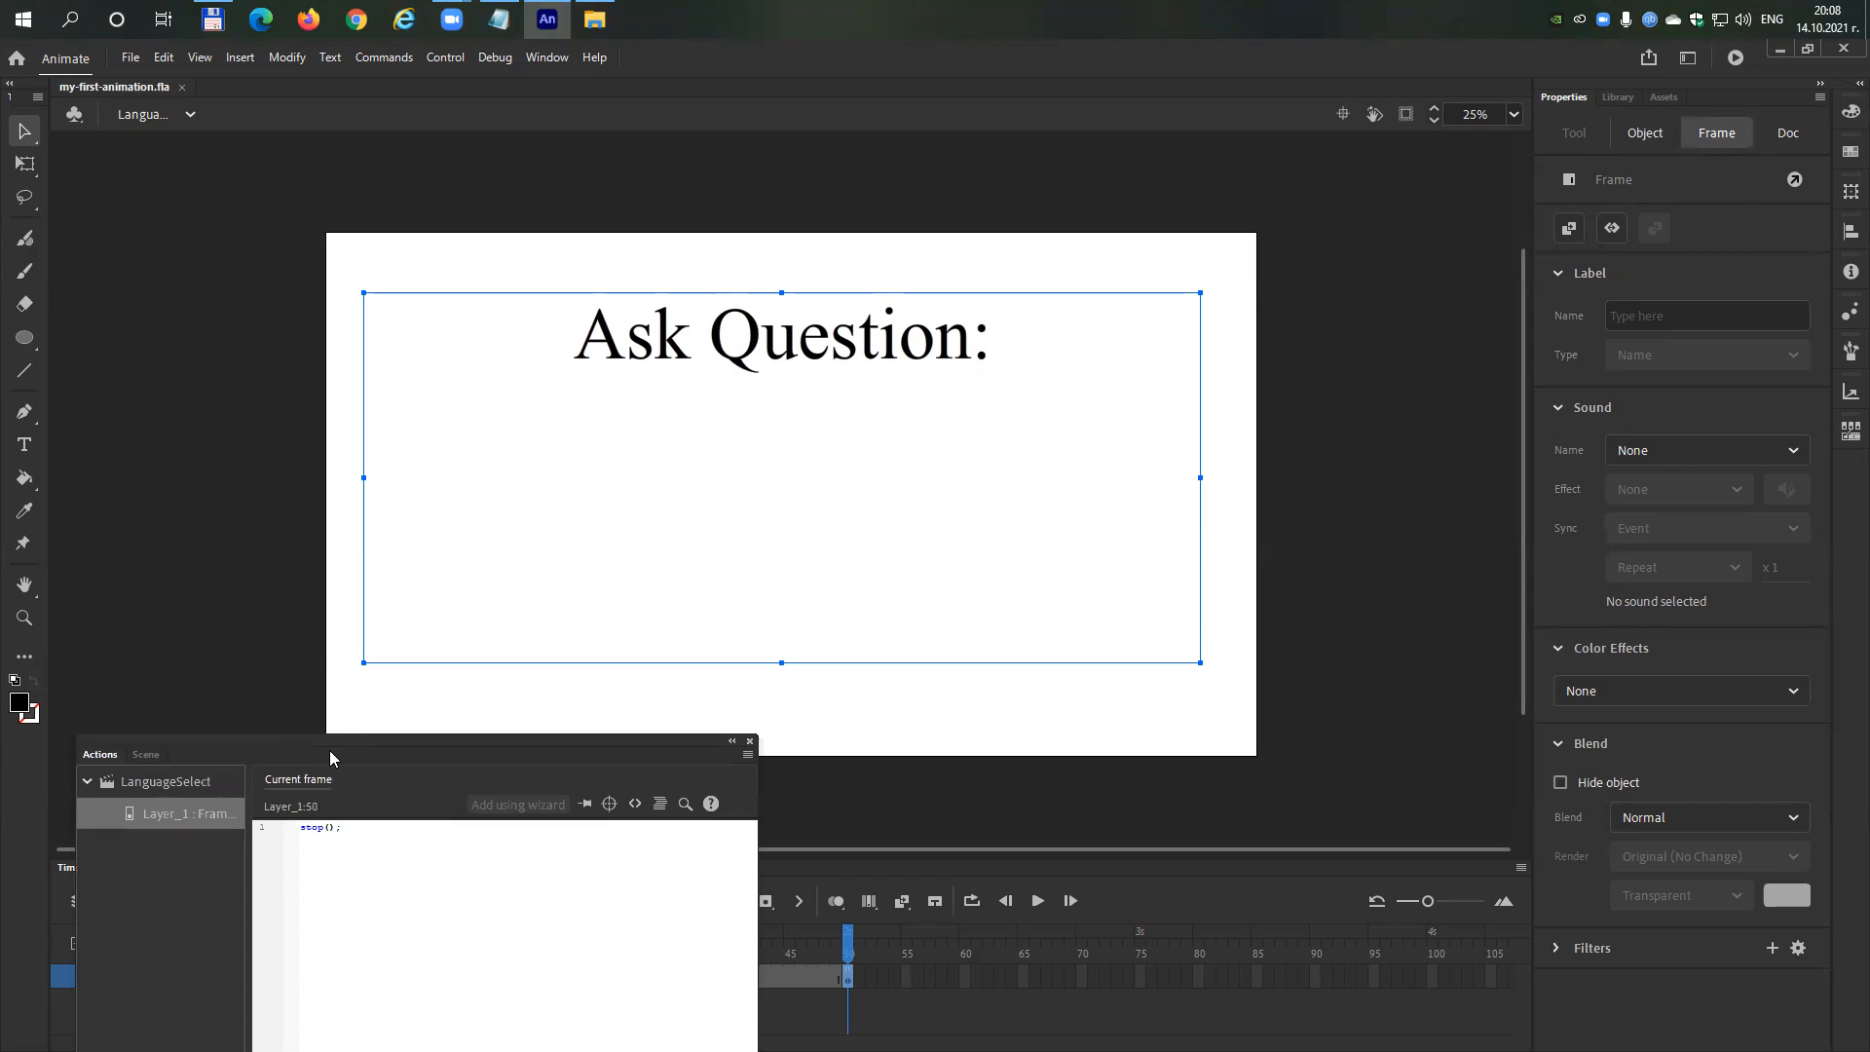
left_click_drag(326, 738, 434, 174)
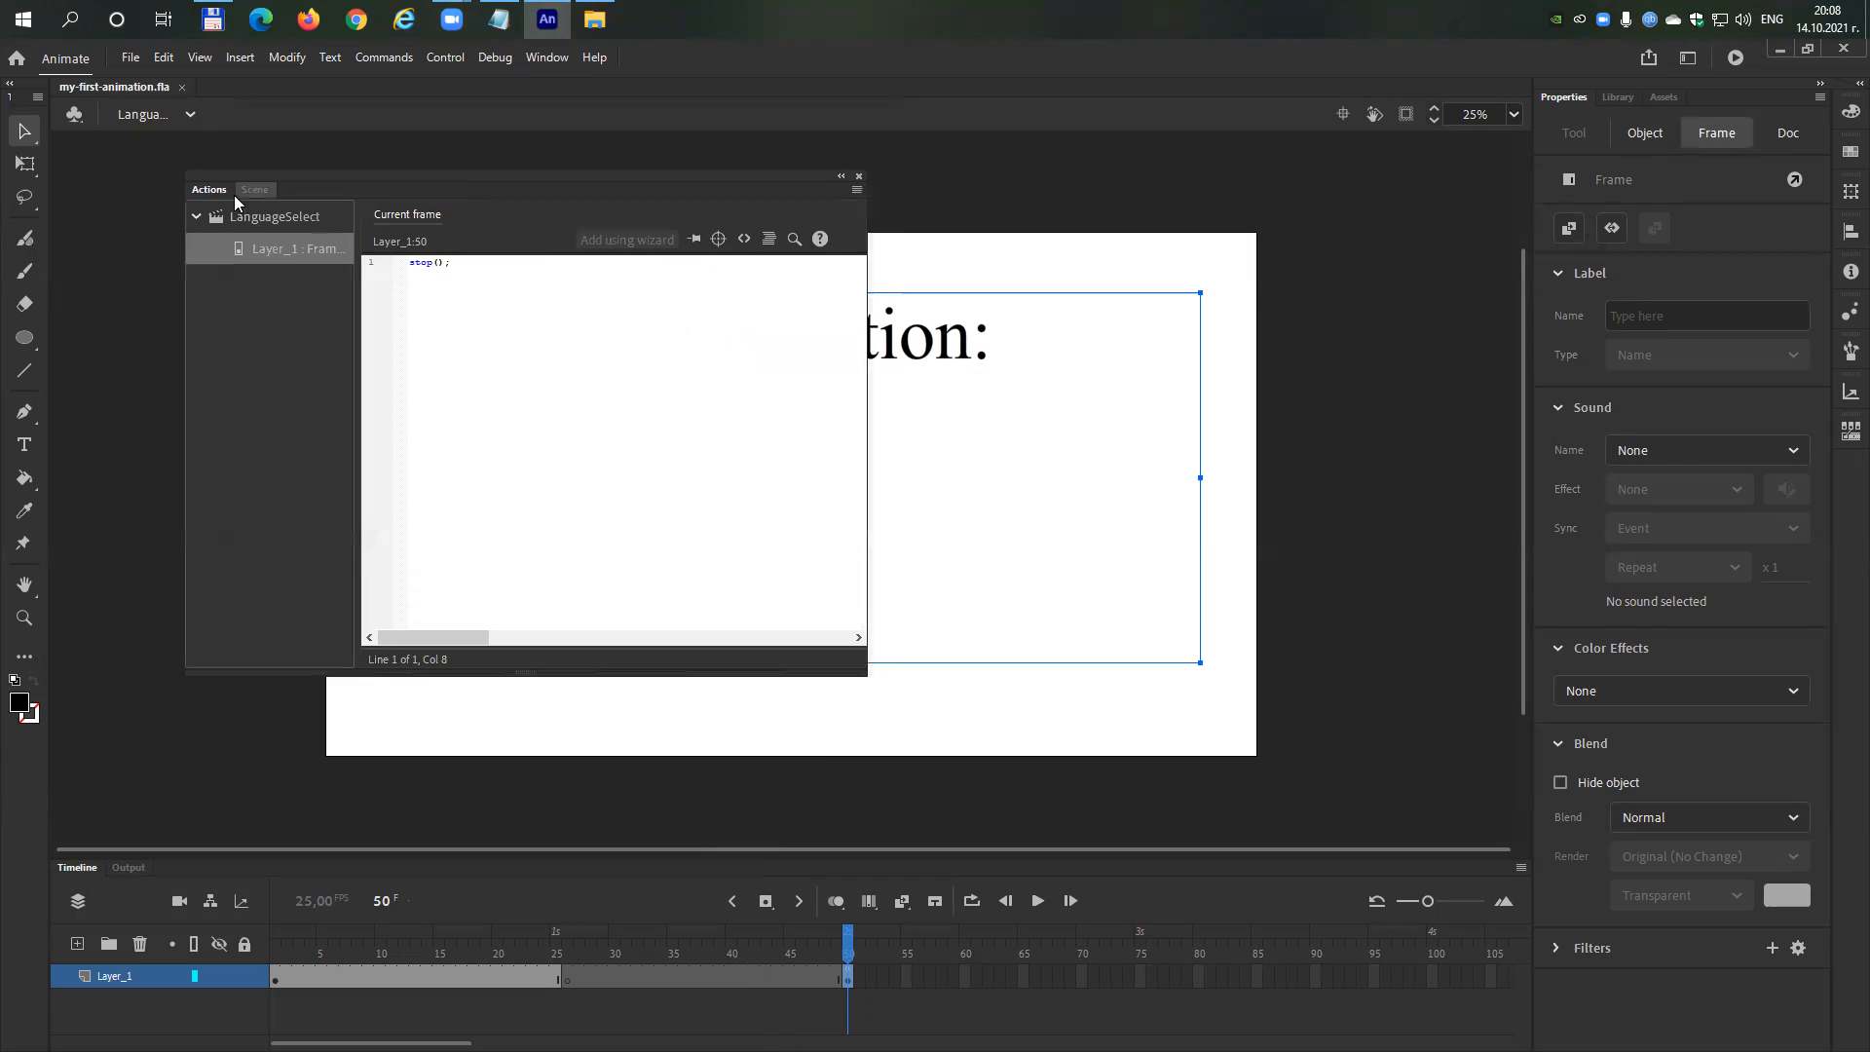
left_click(257, 193)
left_click(246, 248)
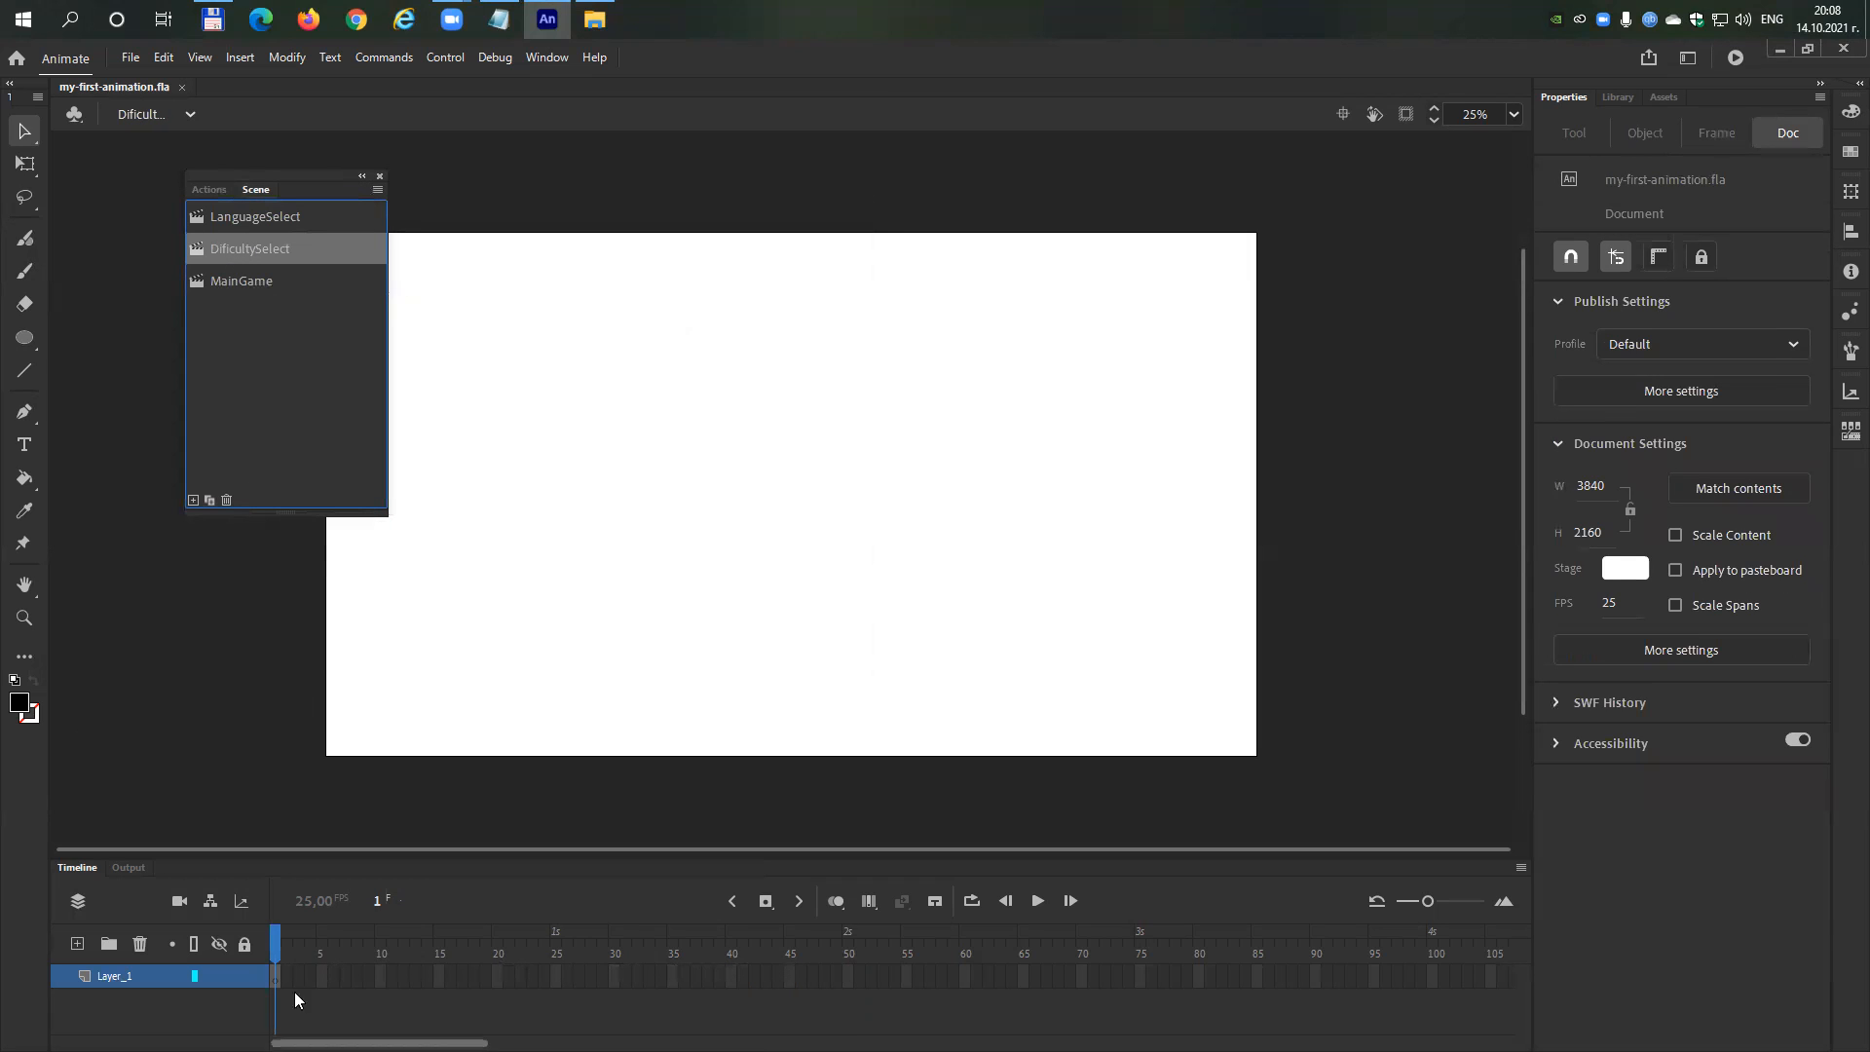
Add a text box about 2602 px wide and 1115 px high to the DificultySelect scene, reading "Select Dificulty:".
left_click(25, 444)
left_click_drag(461, 322, 1085, 535)
type("S")
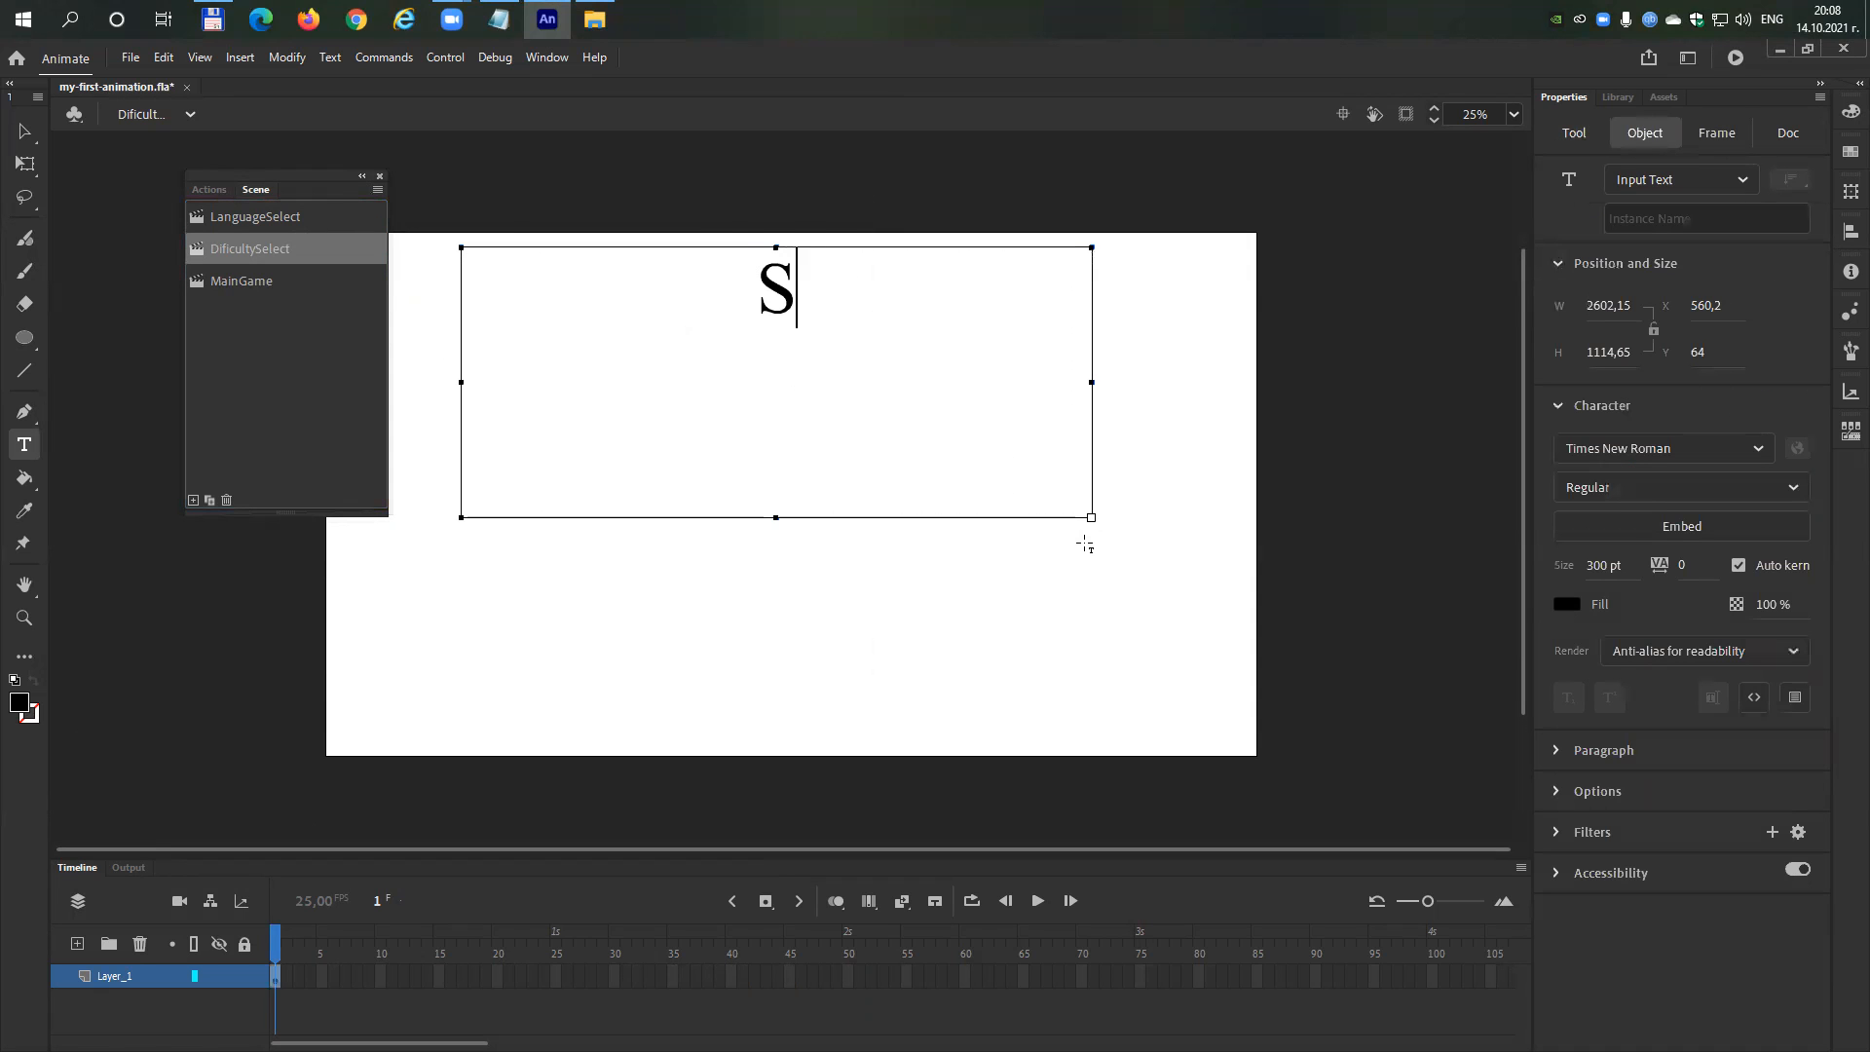
type("elect ")
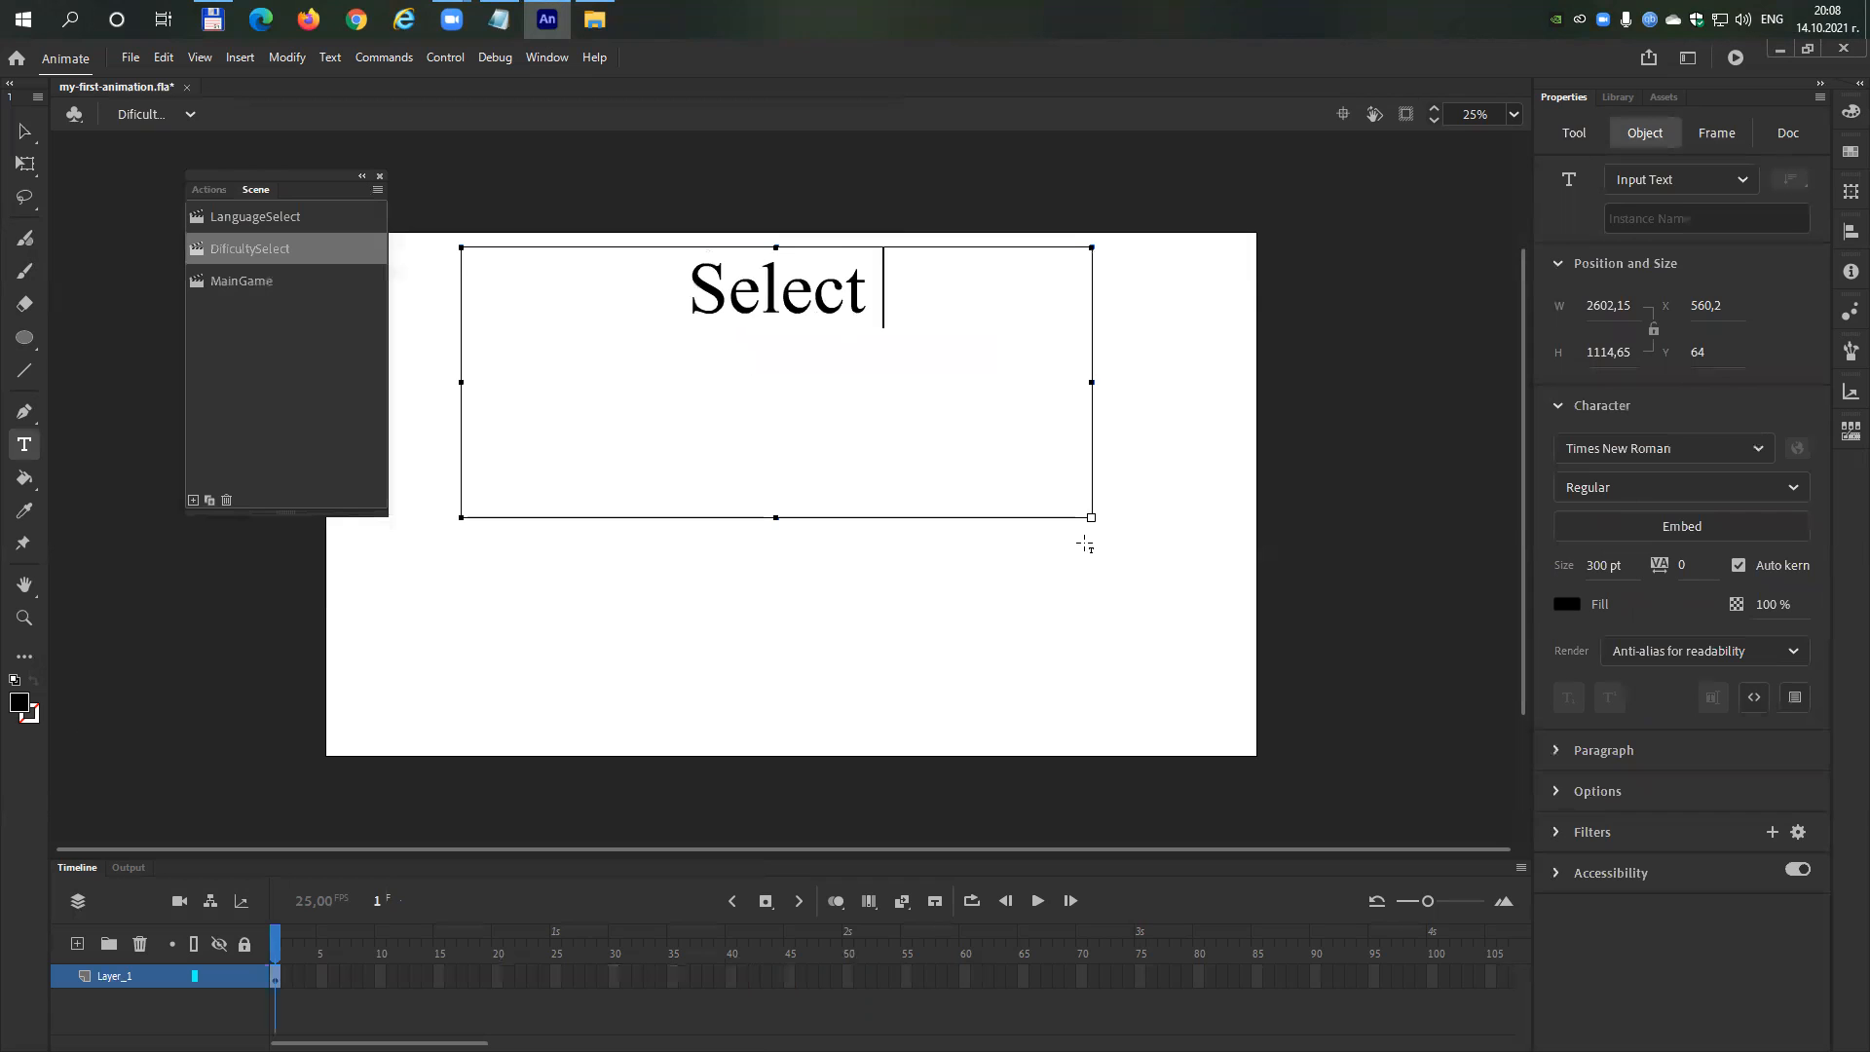
type("Dificy")
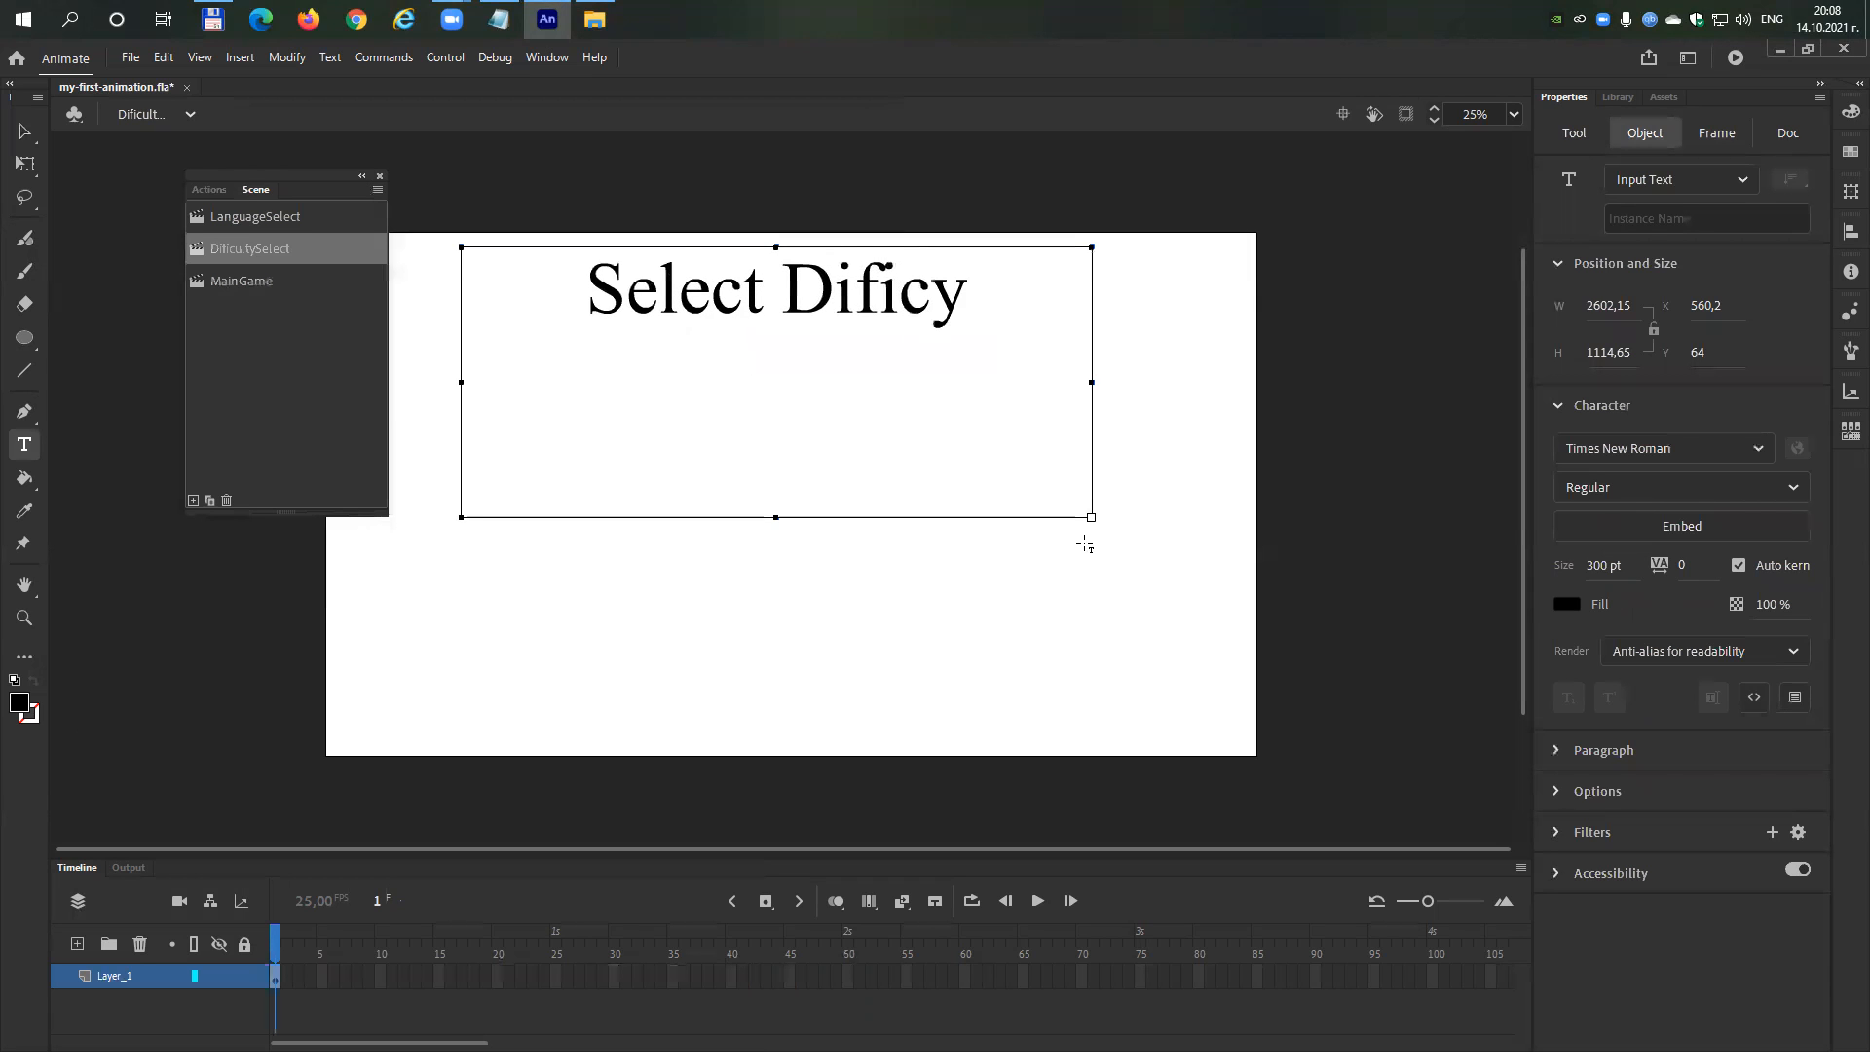
key("BackSpace")
type("i")
key("BackSpace")
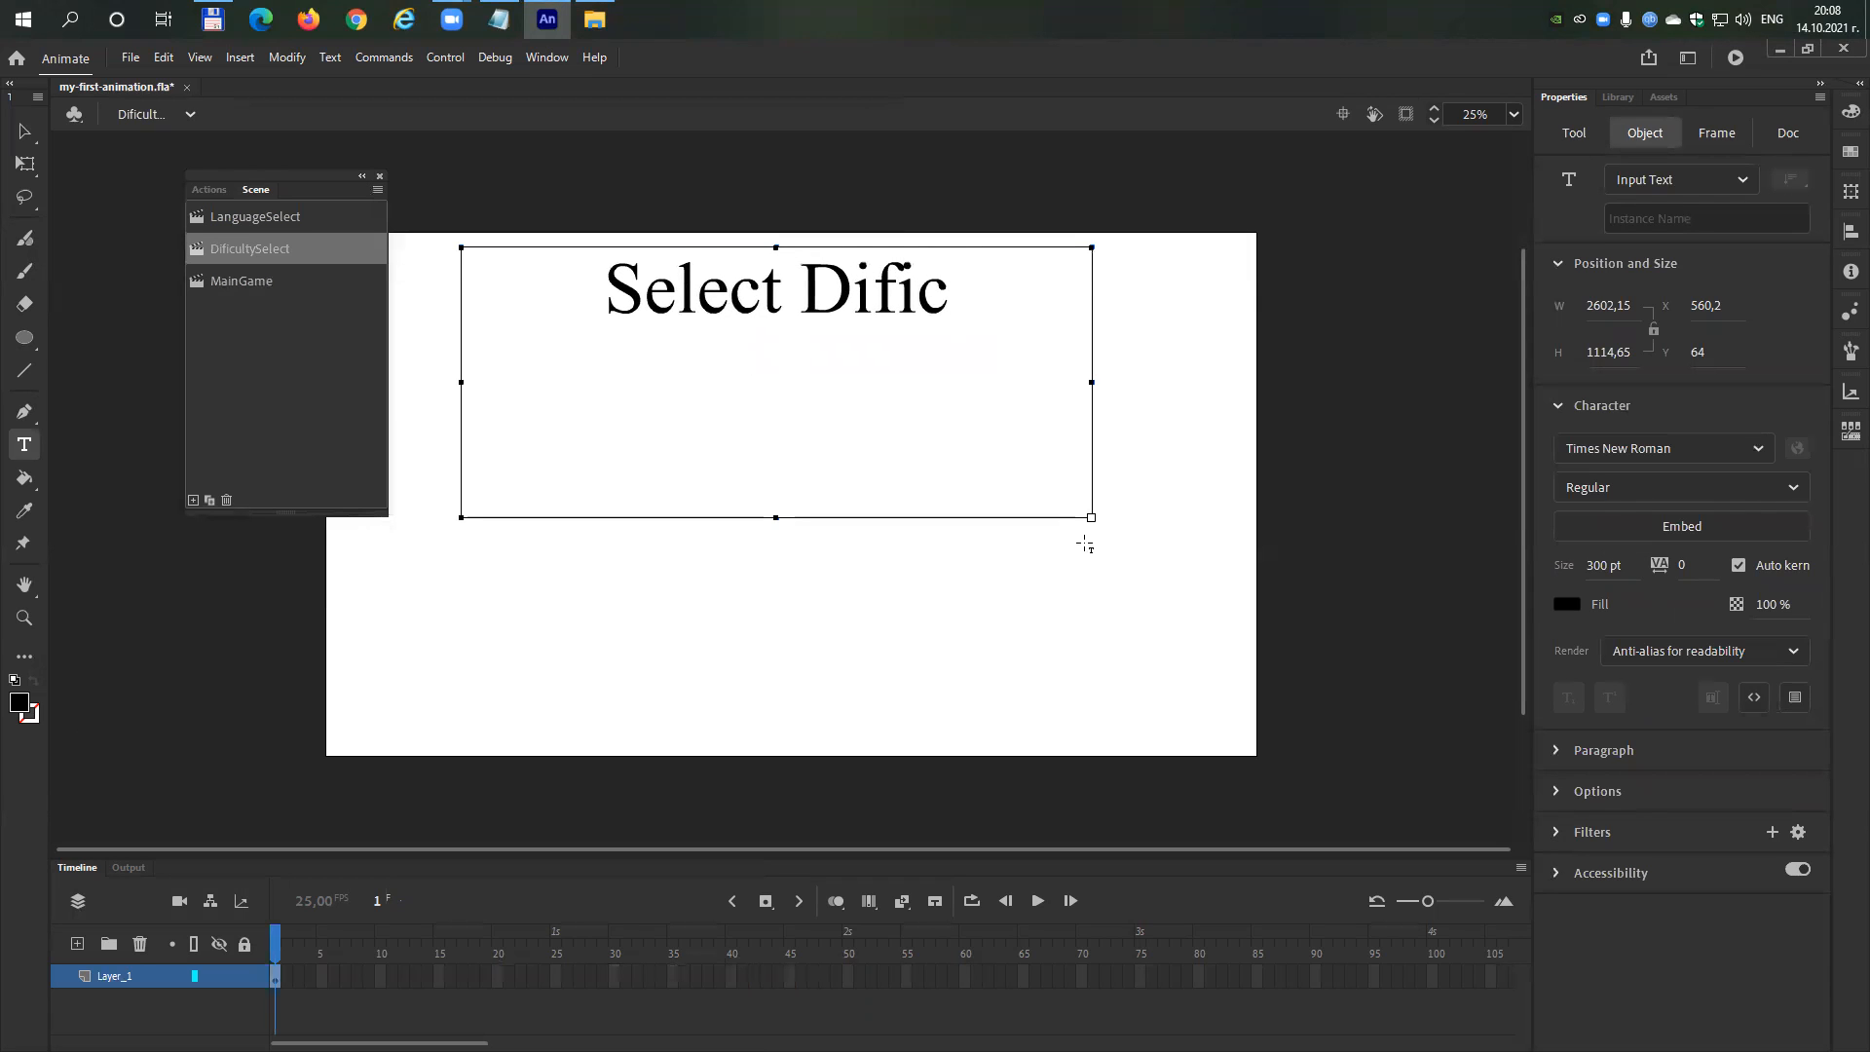
type("ulty:")
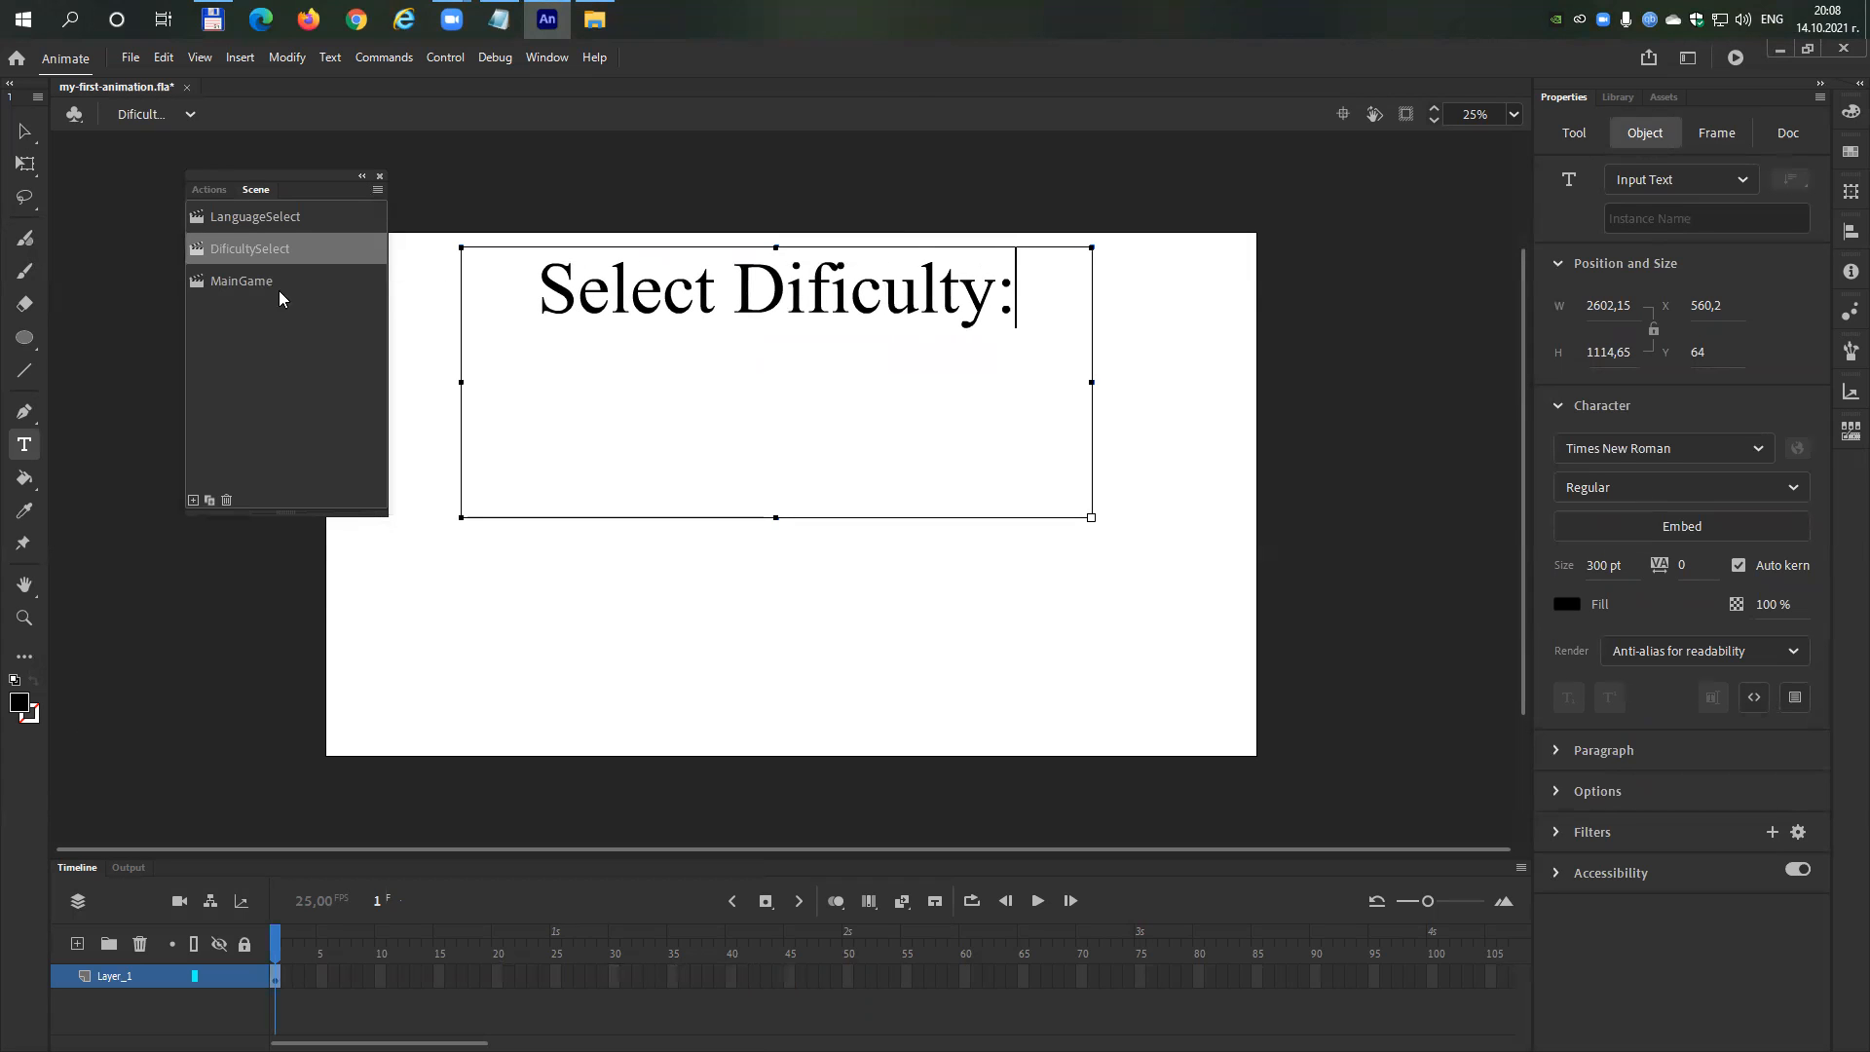
Compare the LanguageSelect and DificultySelect scenes, and add the script stop(); to frame 1 of DificultySelect.
left_click(253, 216)
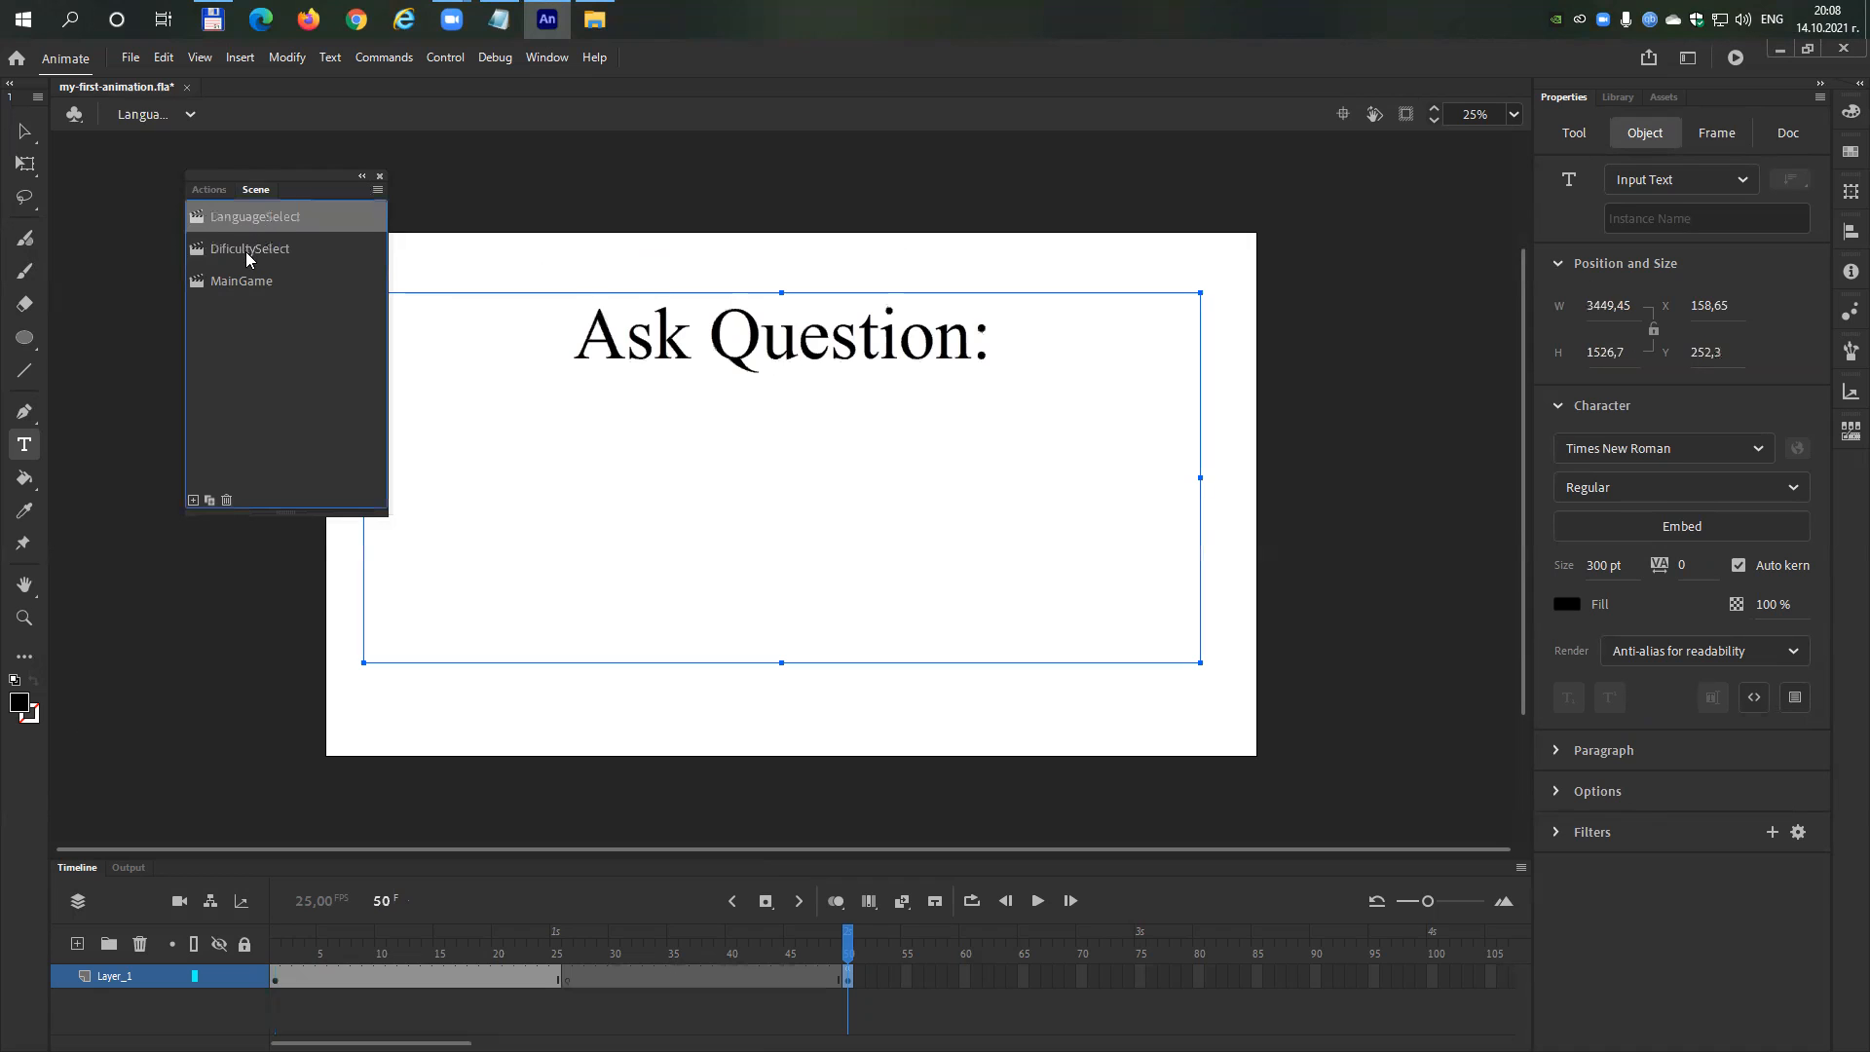
left_click(251, 251)
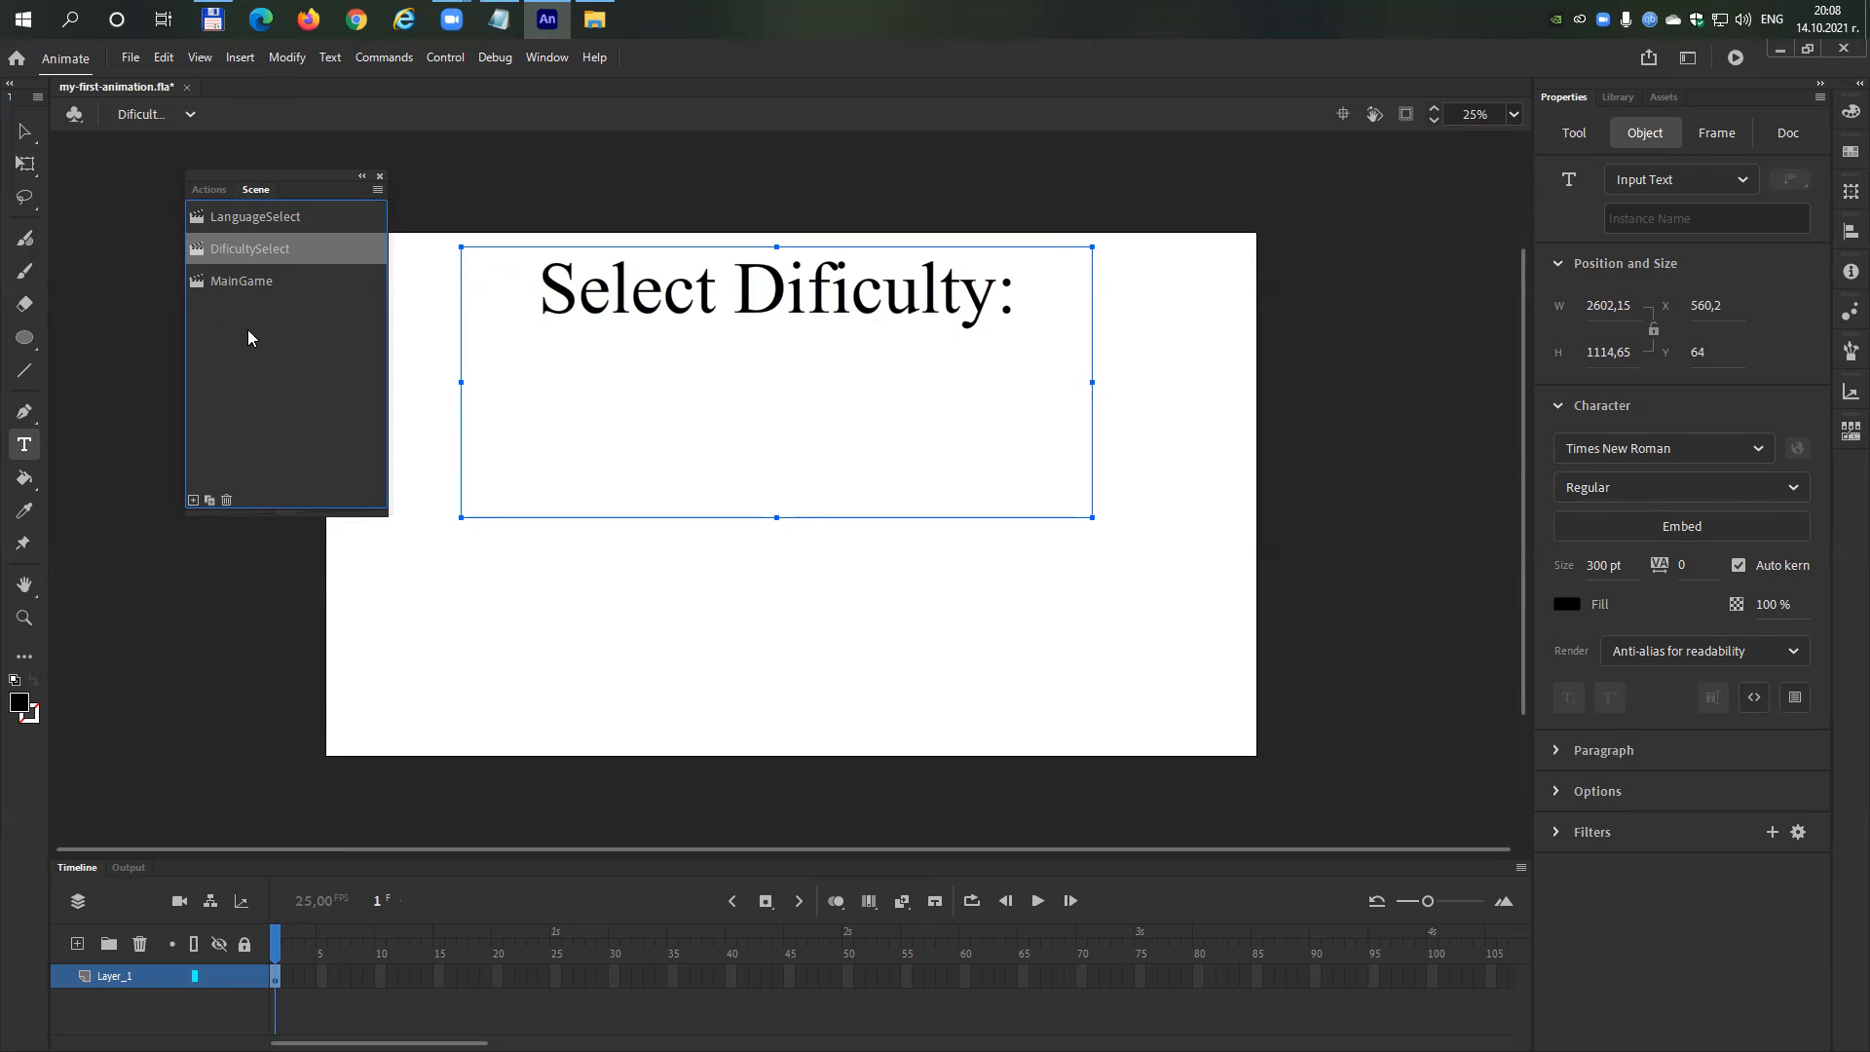
left_click(216, 189)
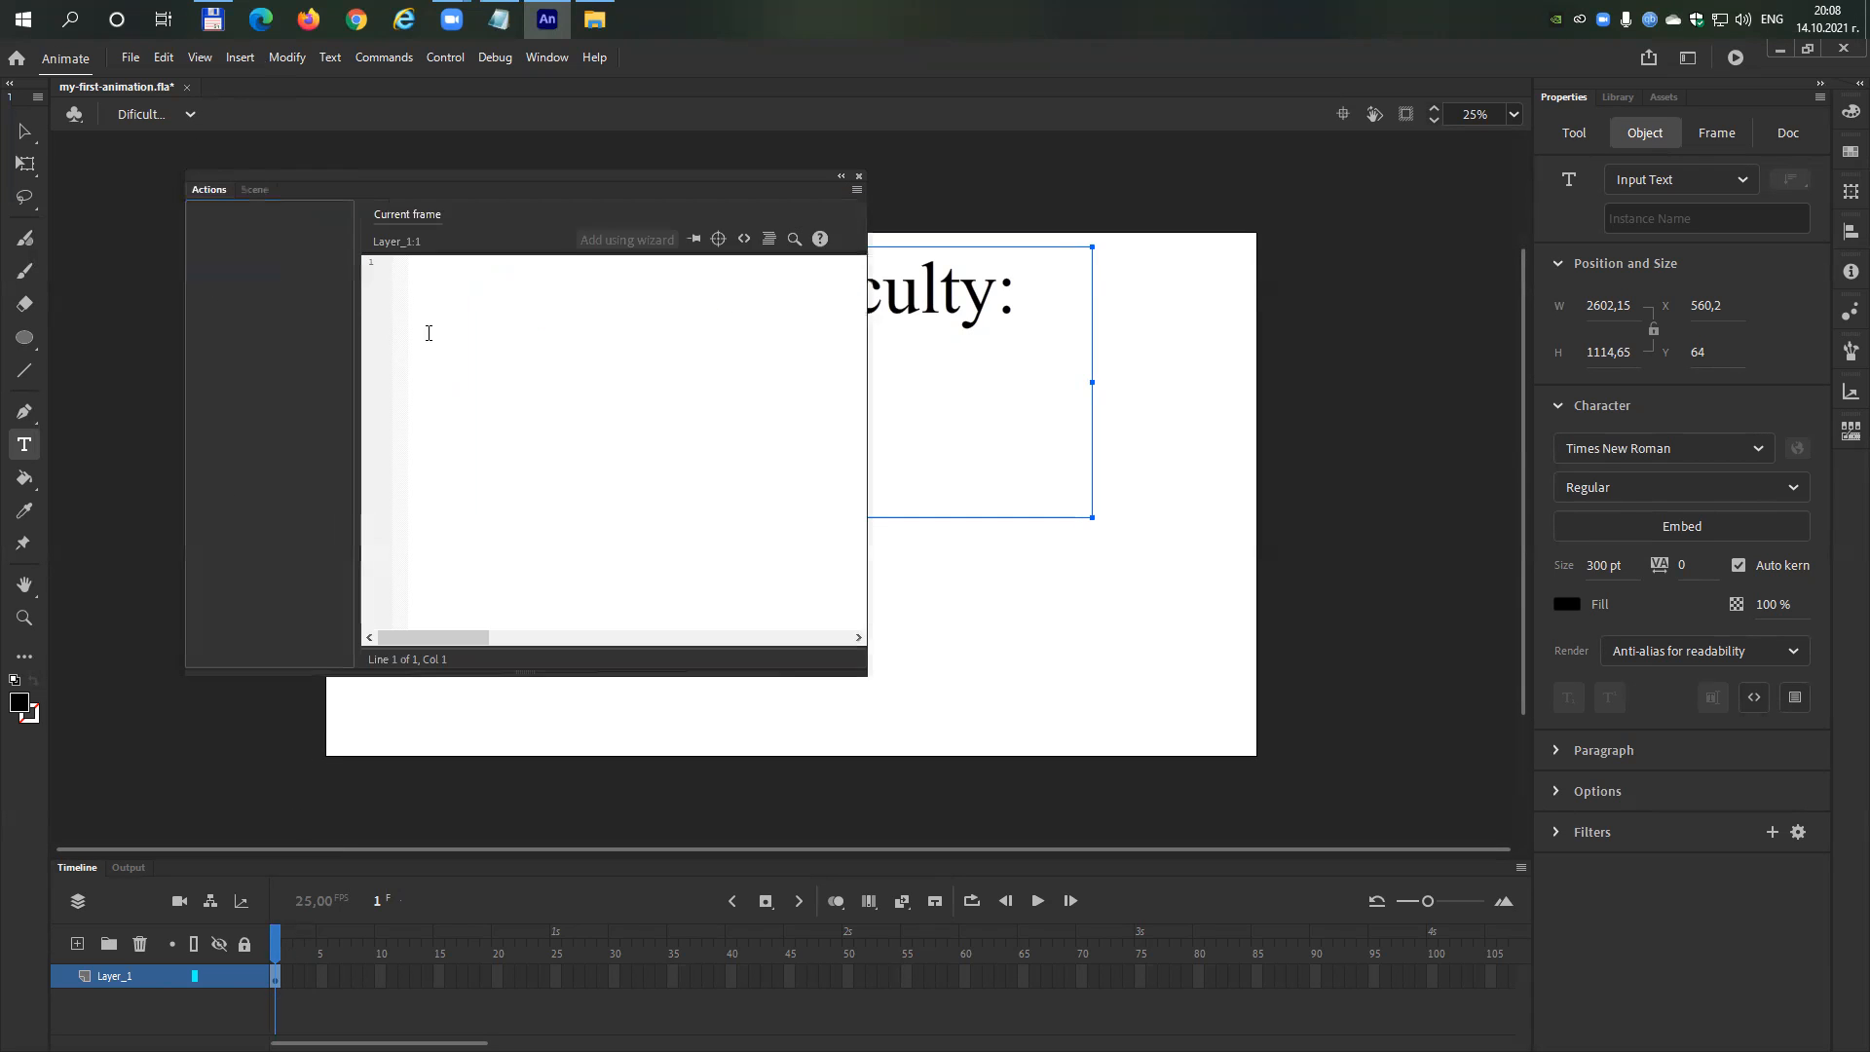
type("stop();")
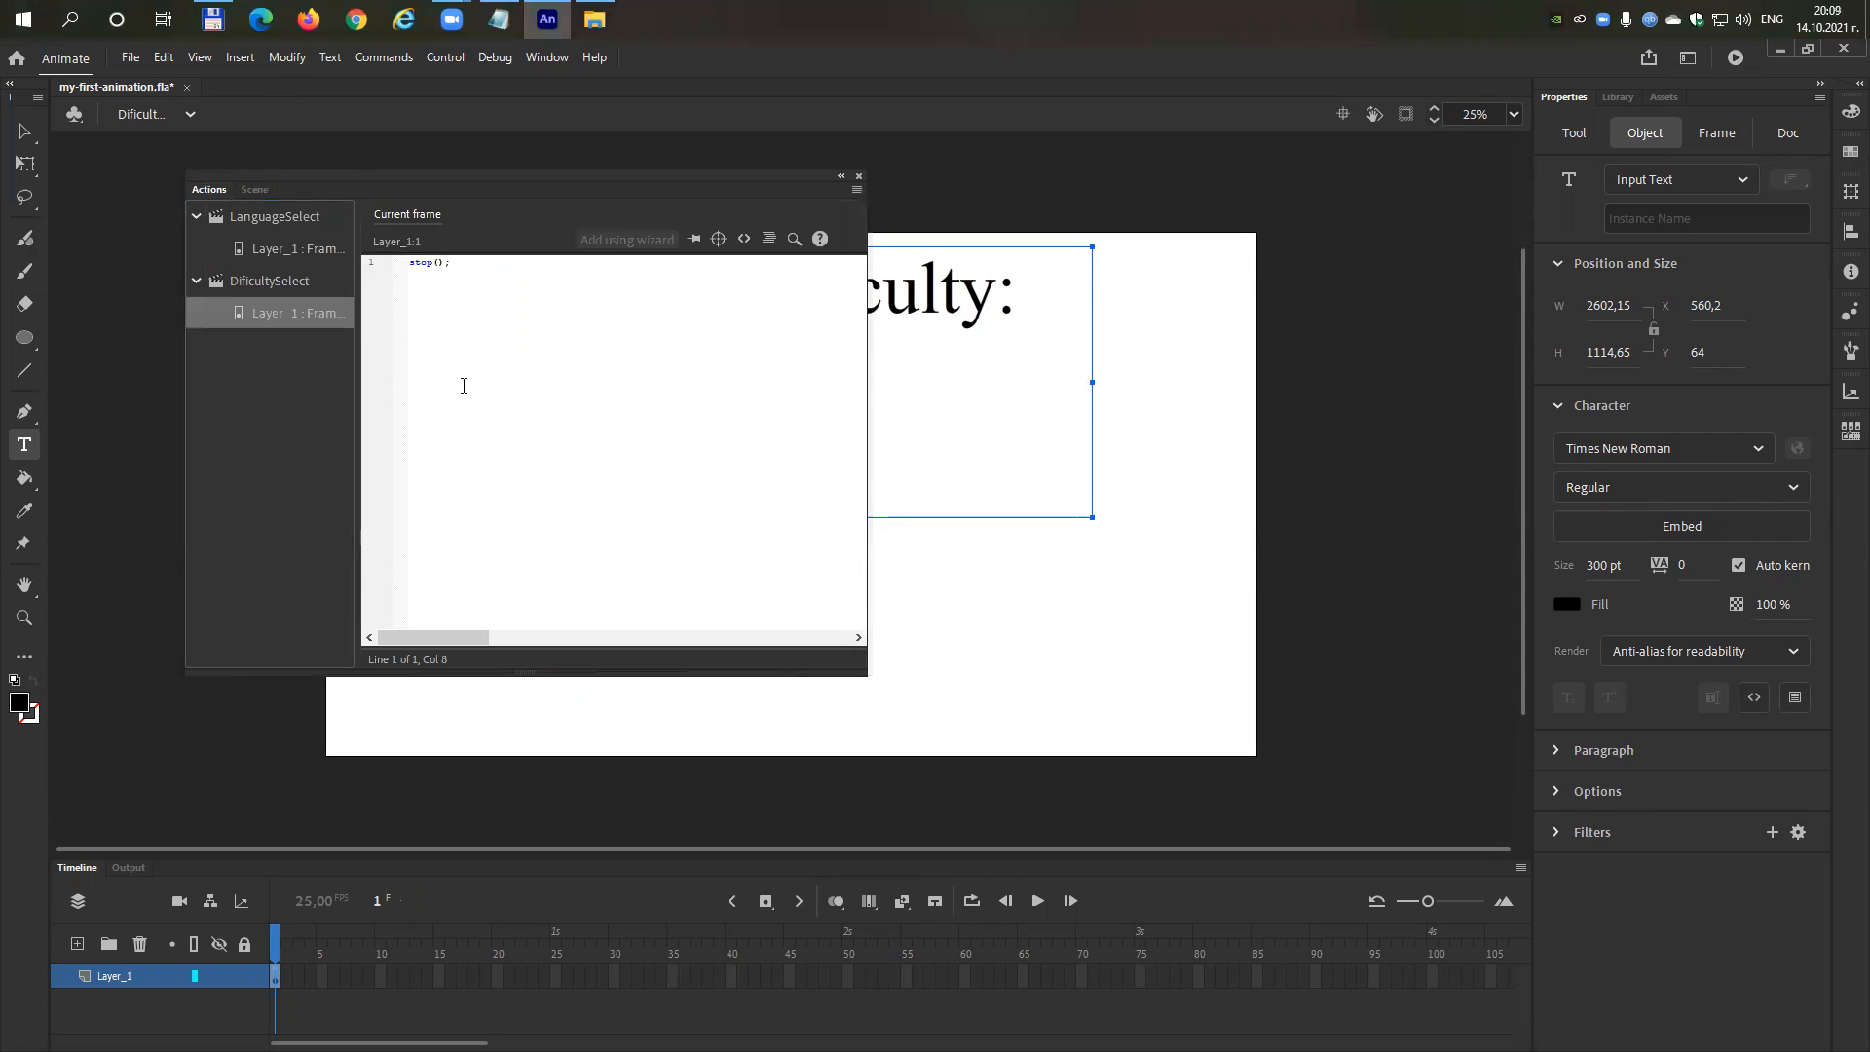
Delete the stop(); script from frame 50 of the LanguageSelect scene.
left_click(318, 257)
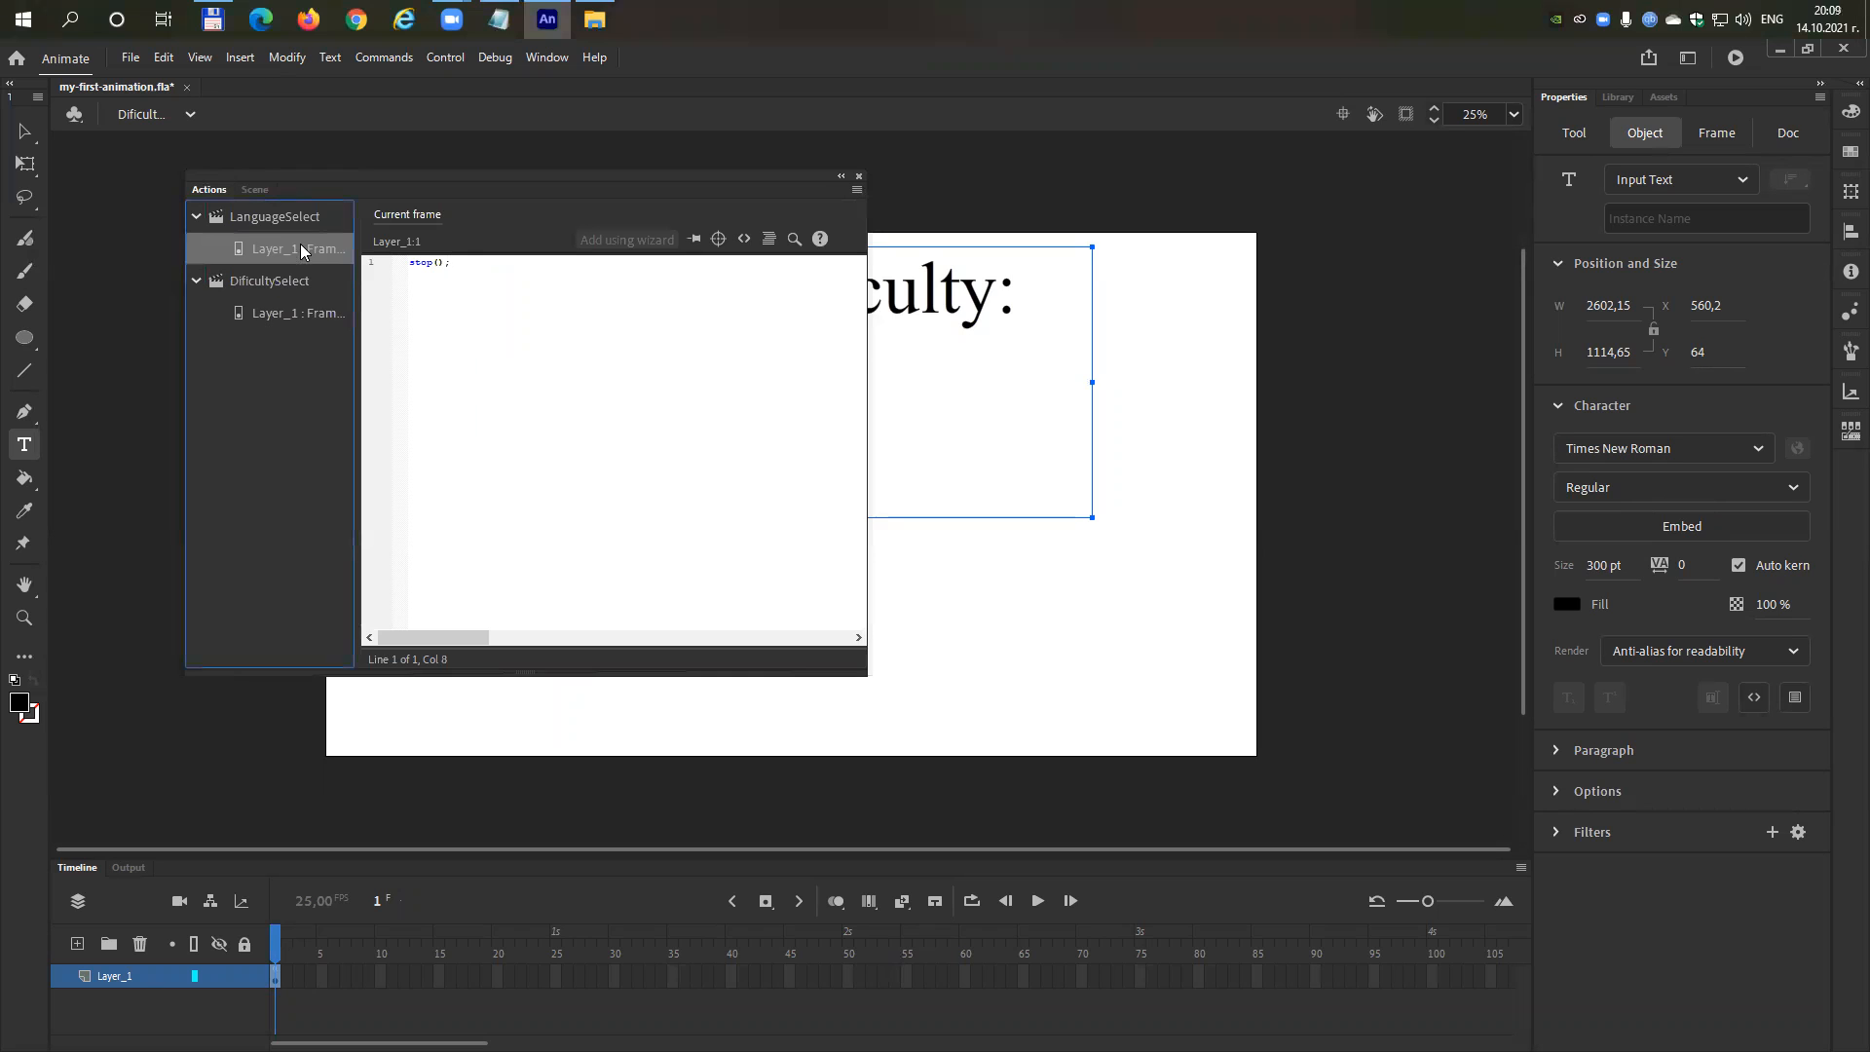
left_click_drag(517, 170, 705, 362)
key("ctrl+a")
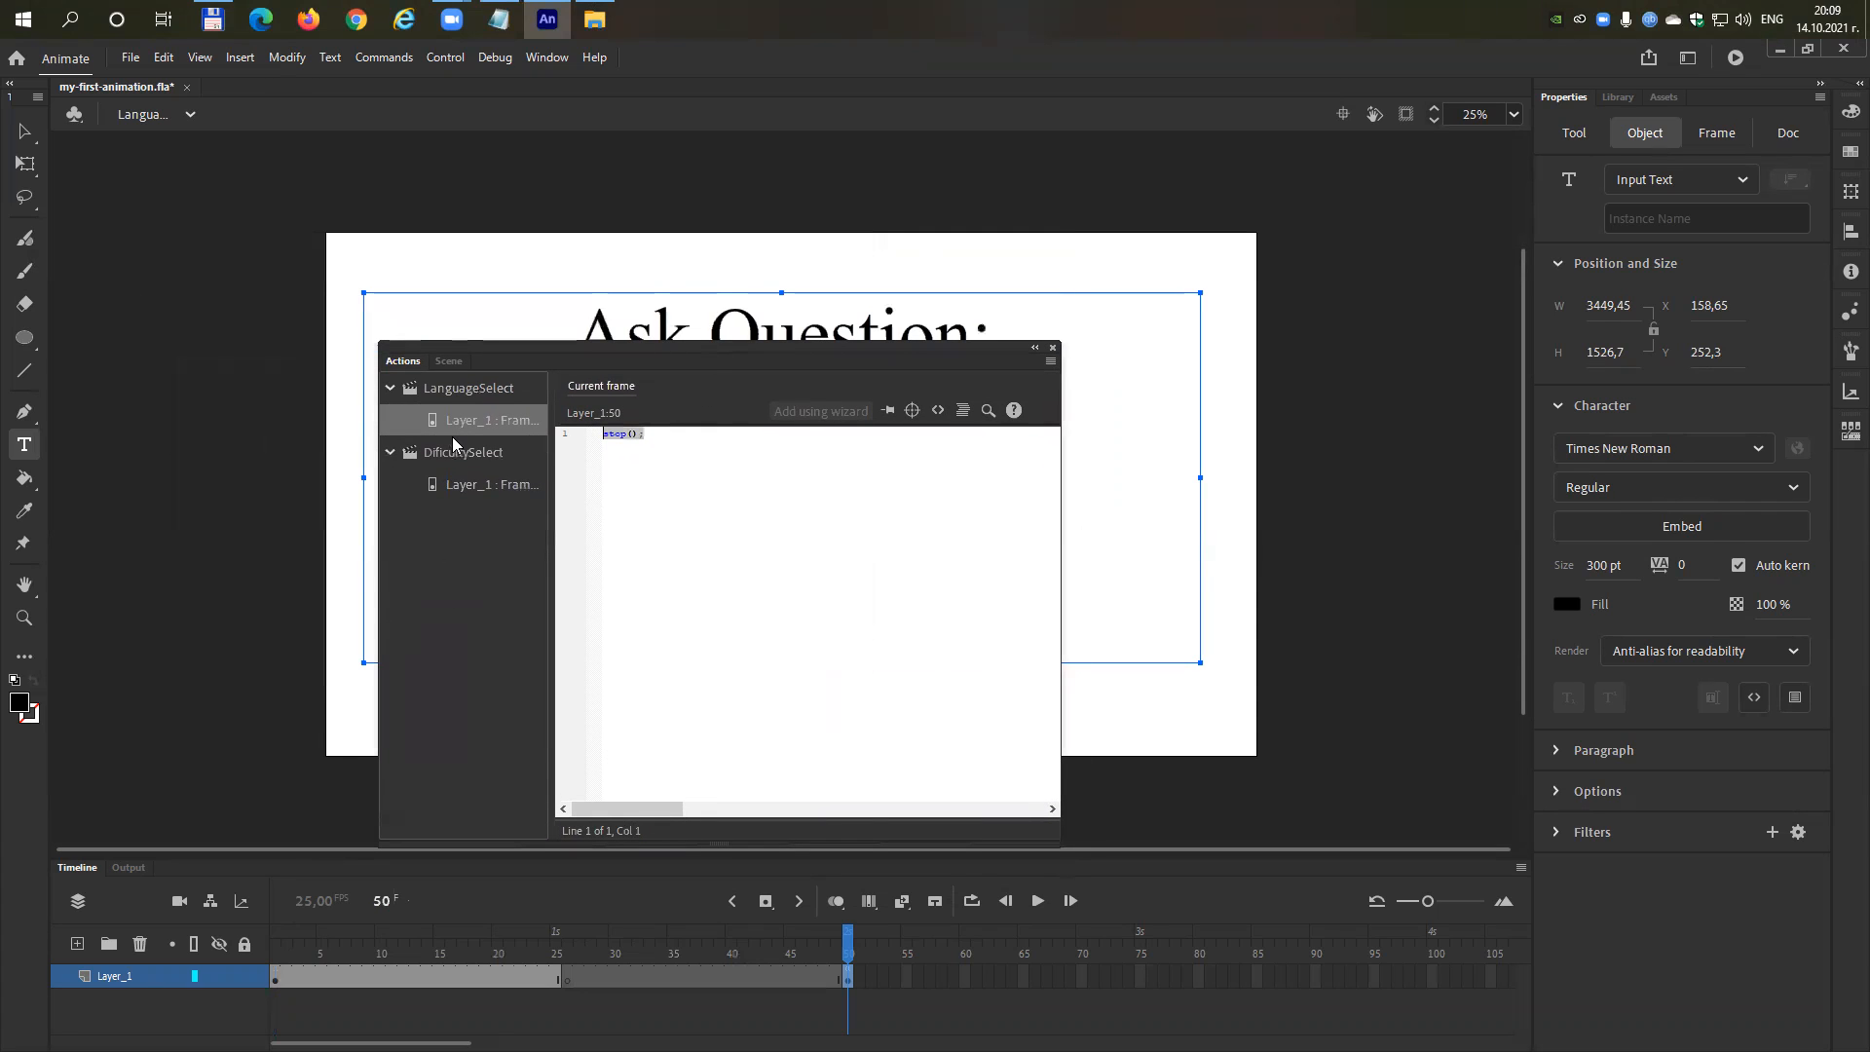
key("Delete")
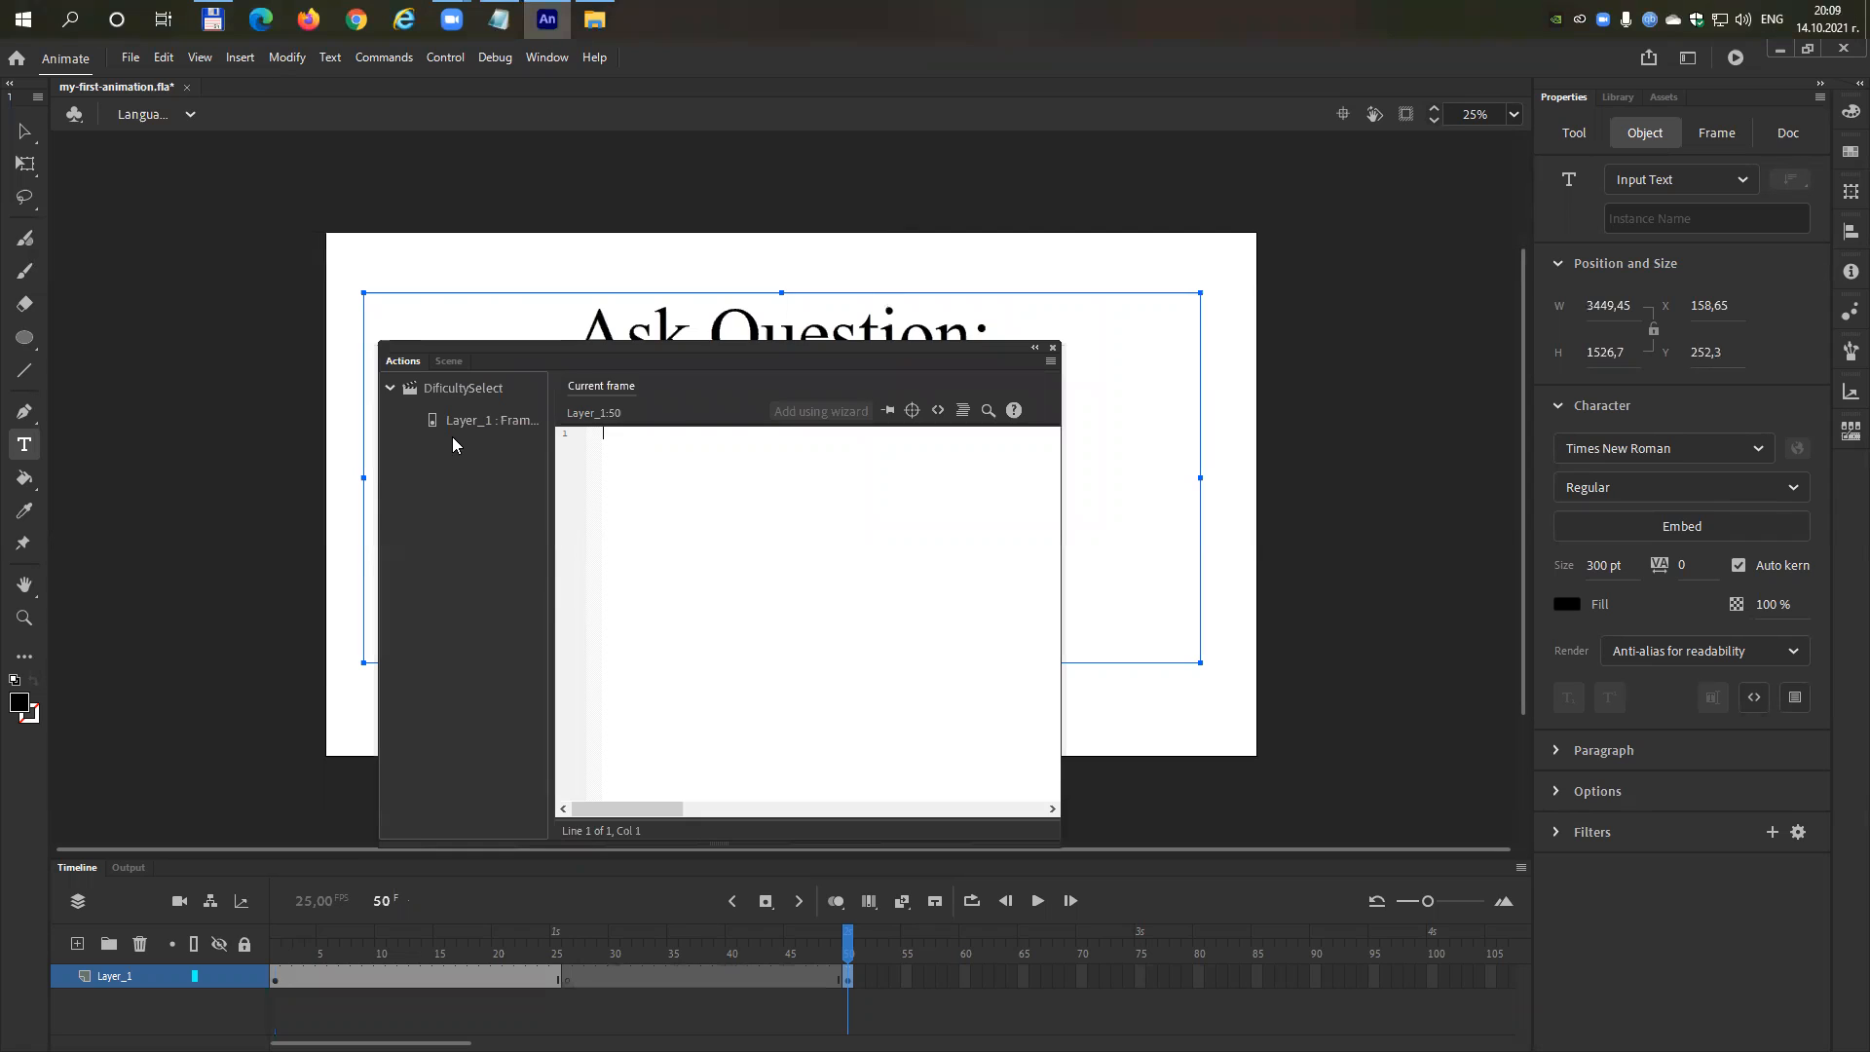
Start the script of frame 50 on Layer_1 in the LanguageSelect scene with a gotoAndPlay( call.
type("s")
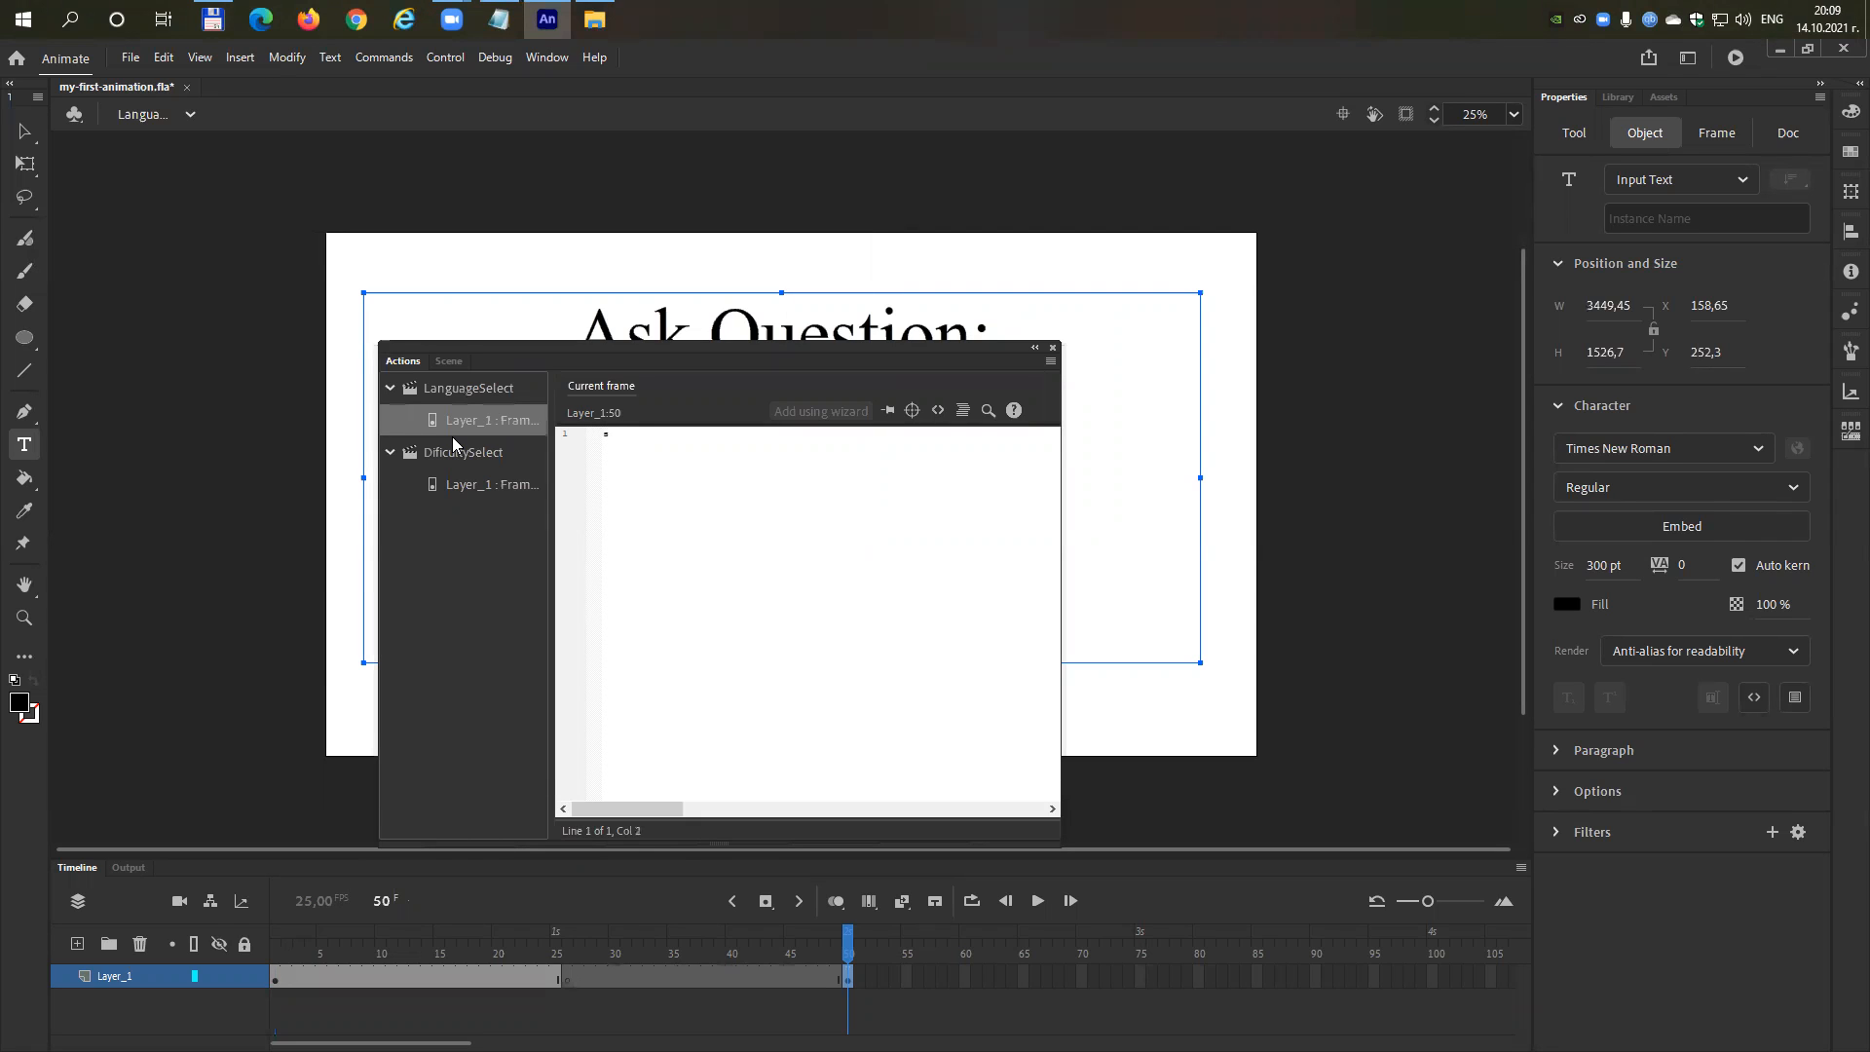
key("BackSpace")
type("Da")
type("ficulty")
type(".")
key("BackSpace")
type("Eelect.hgot")
key("BackSpace")
key("BackSpace")
key("BackSpace")
key("BackSpace")
type("gotoAndPlay")
key("Home")
key("ctrl+shift+Right")
key("shift+Right")
key("BackSpace")
type("(")
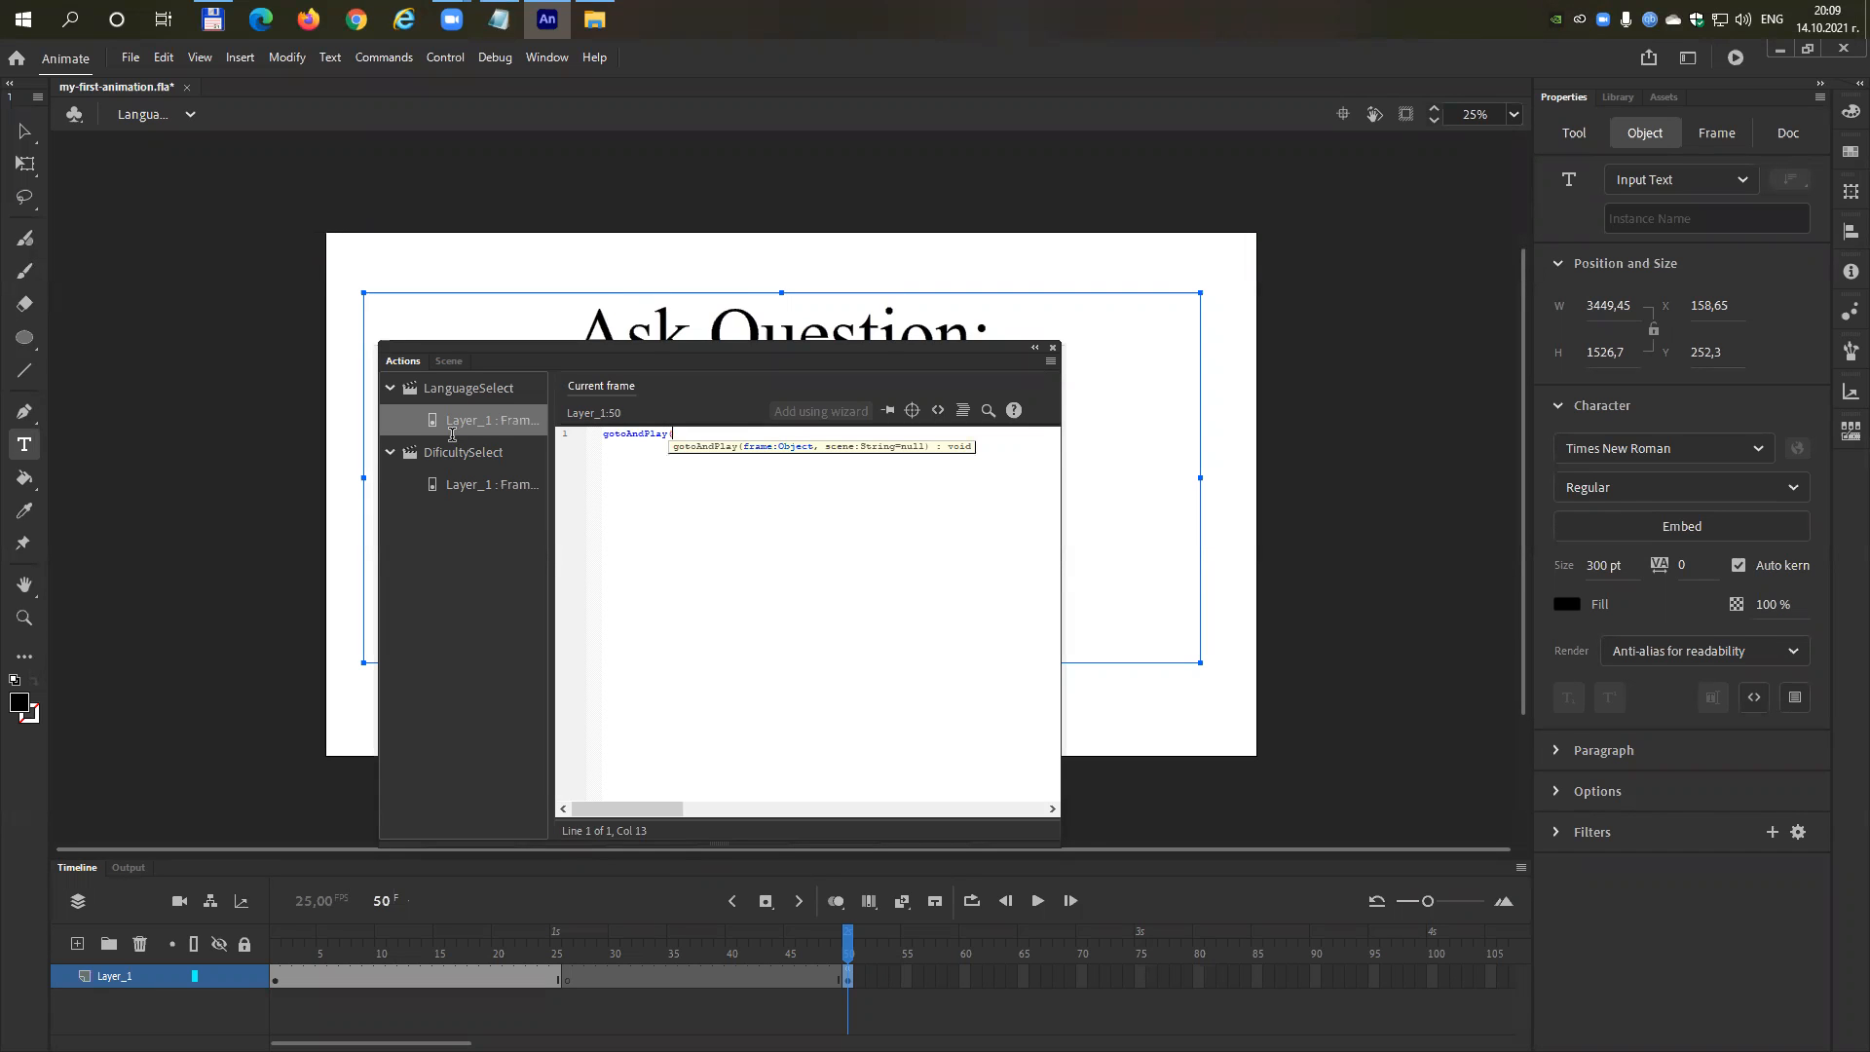
Complete the call as gotoAndPlay(1,"DificultySelect"); and test the movie.
type("1,\"D")
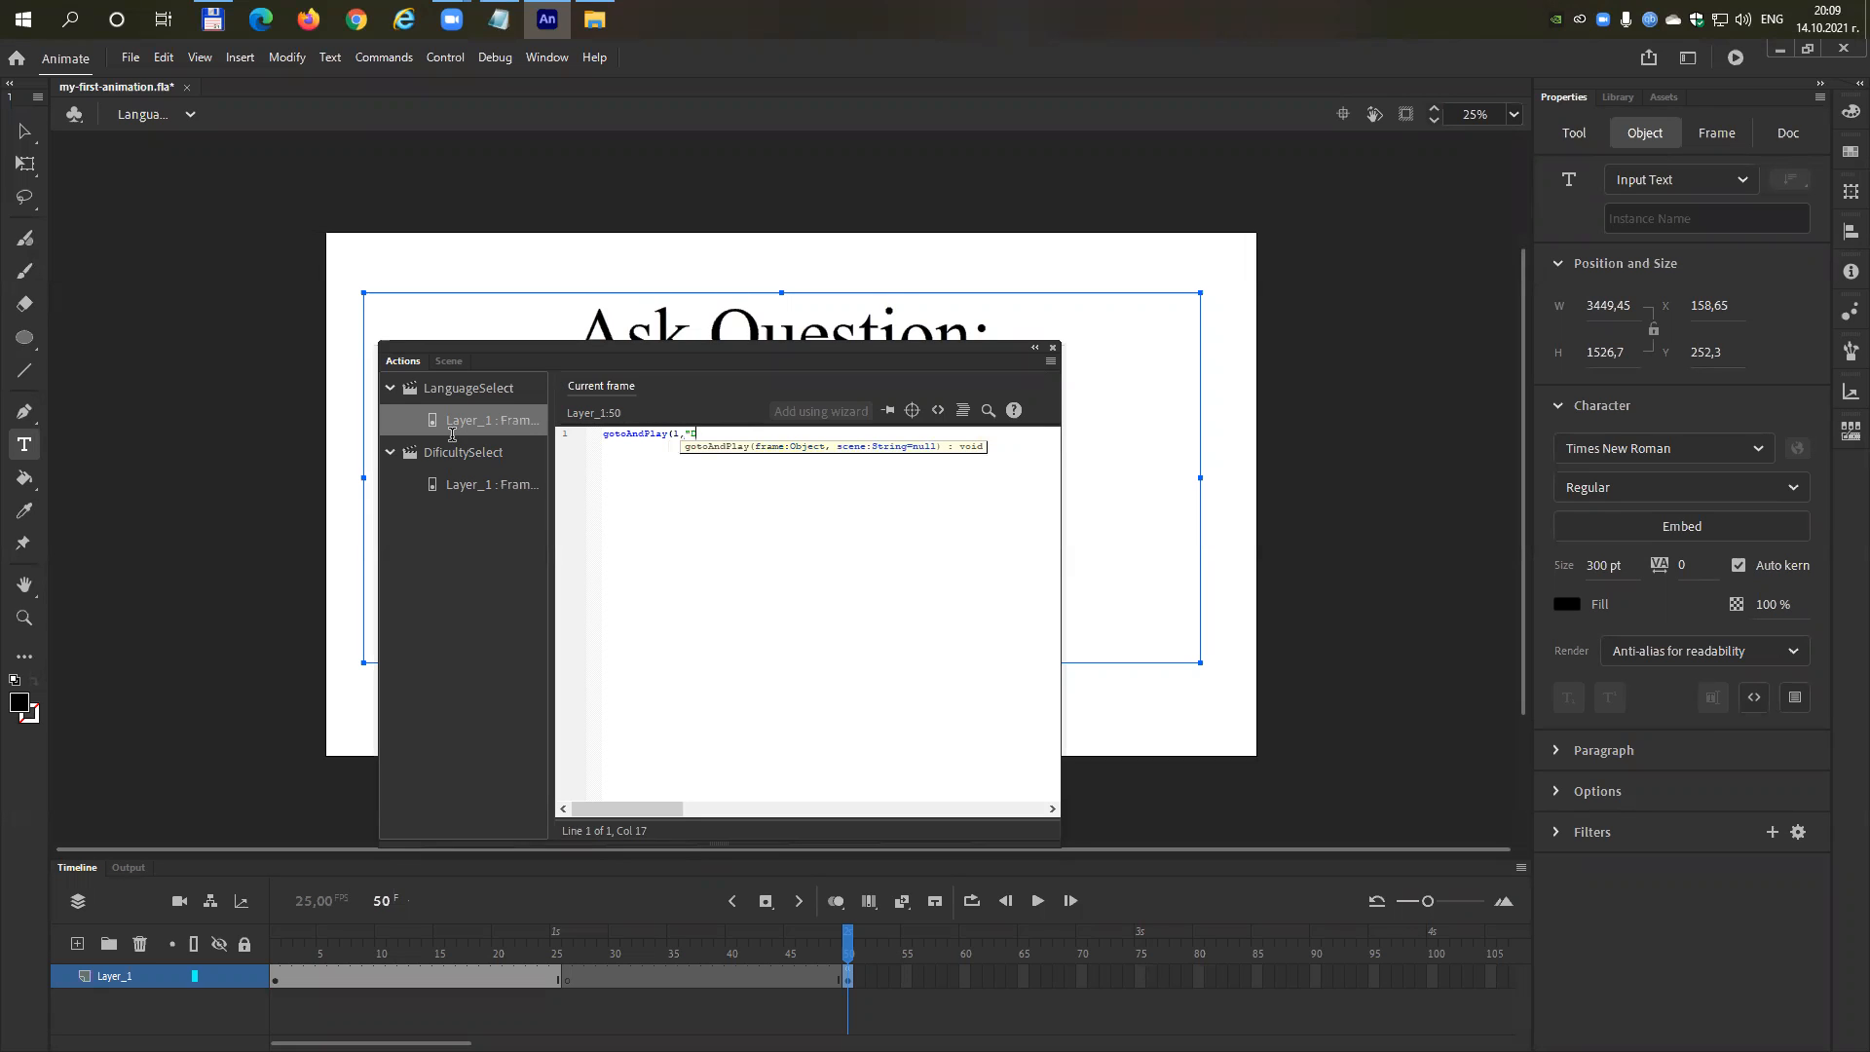
key("BackSpace")
type("Dificul")
key("BackSpace")
type("ultySelect")
key("Return")
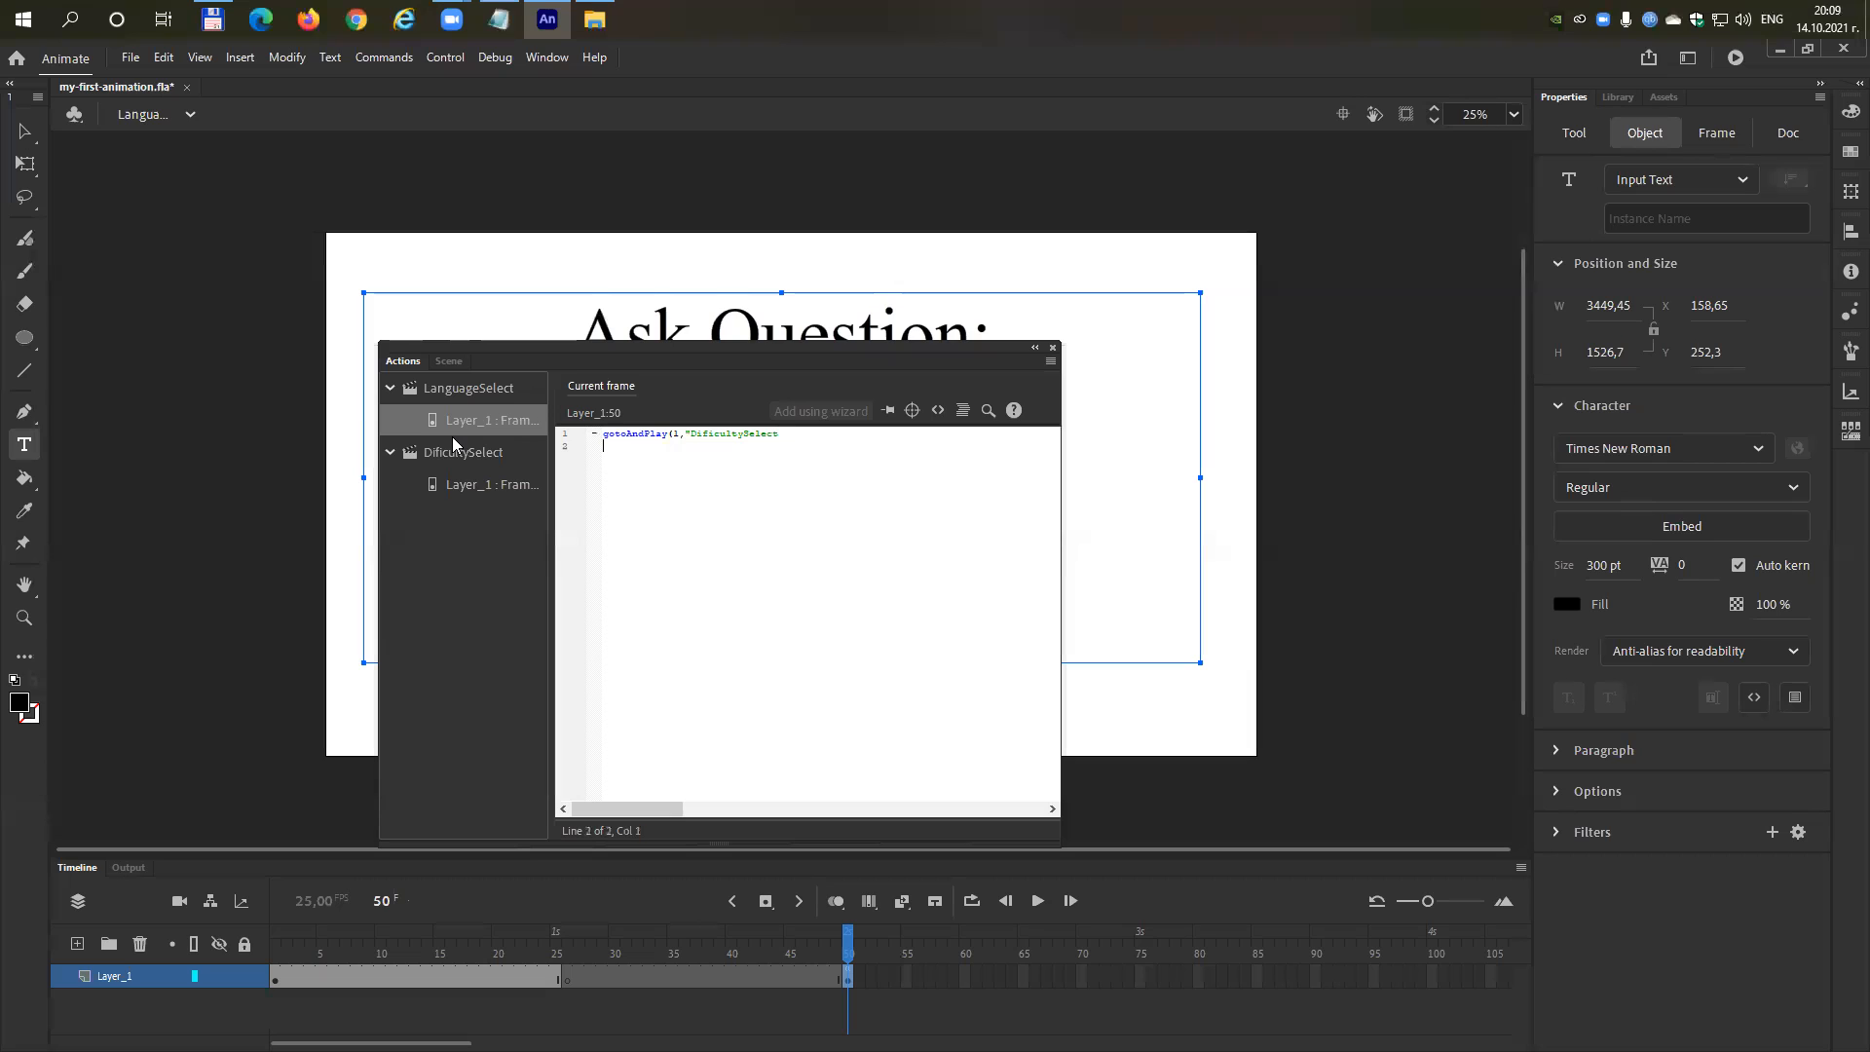
key("BackSpace")
type(");")
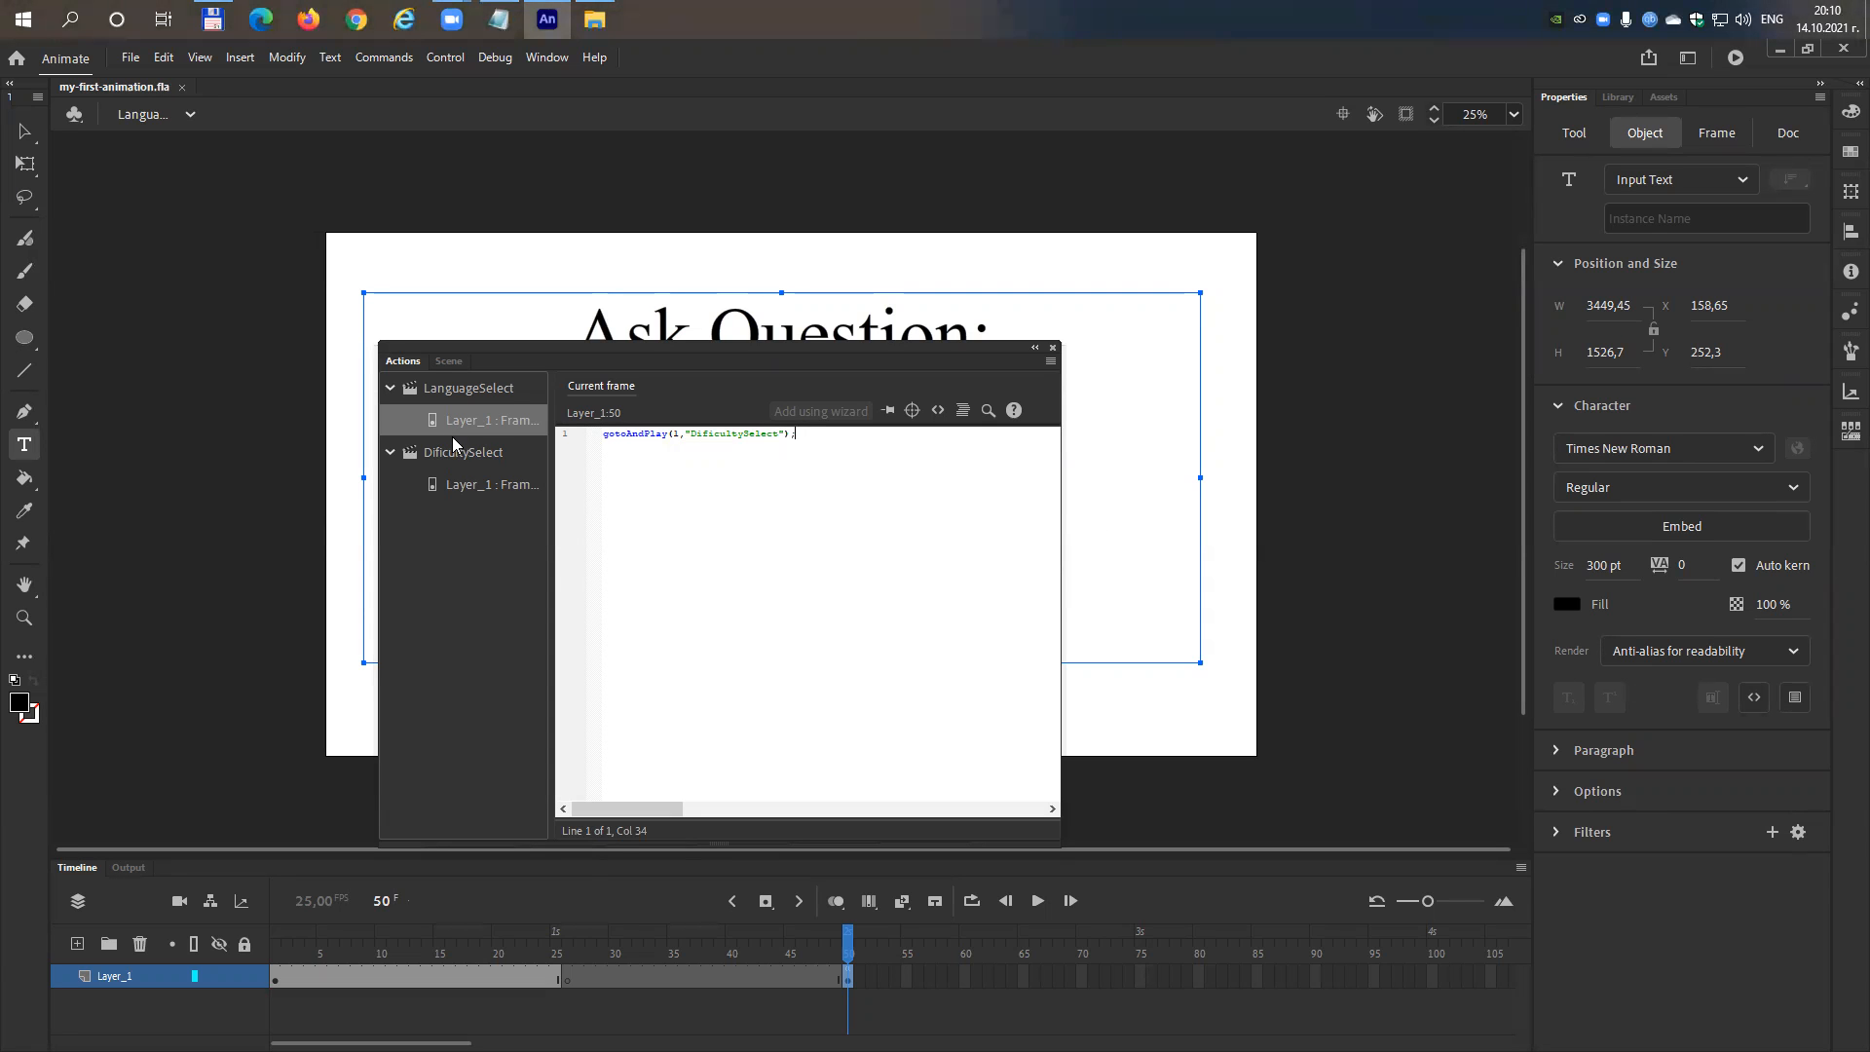
key("ctrl+Return")
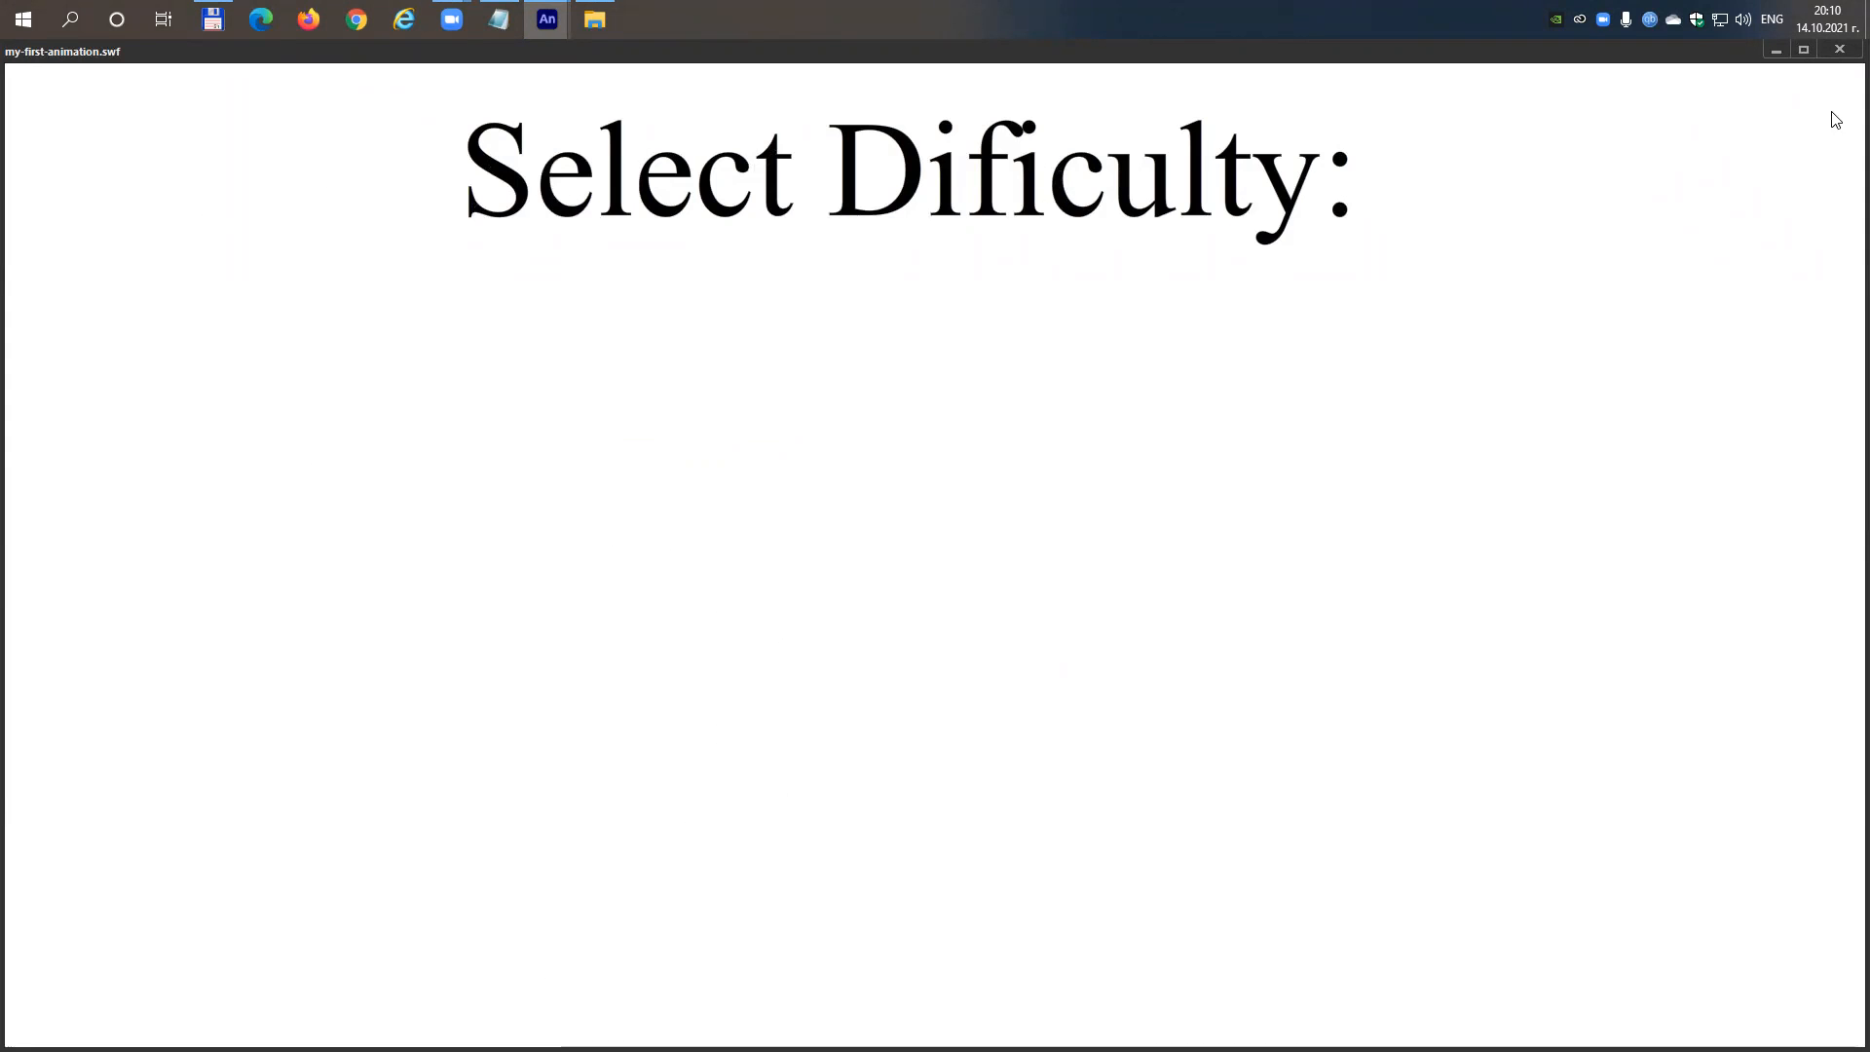
left_click(1841, 54)
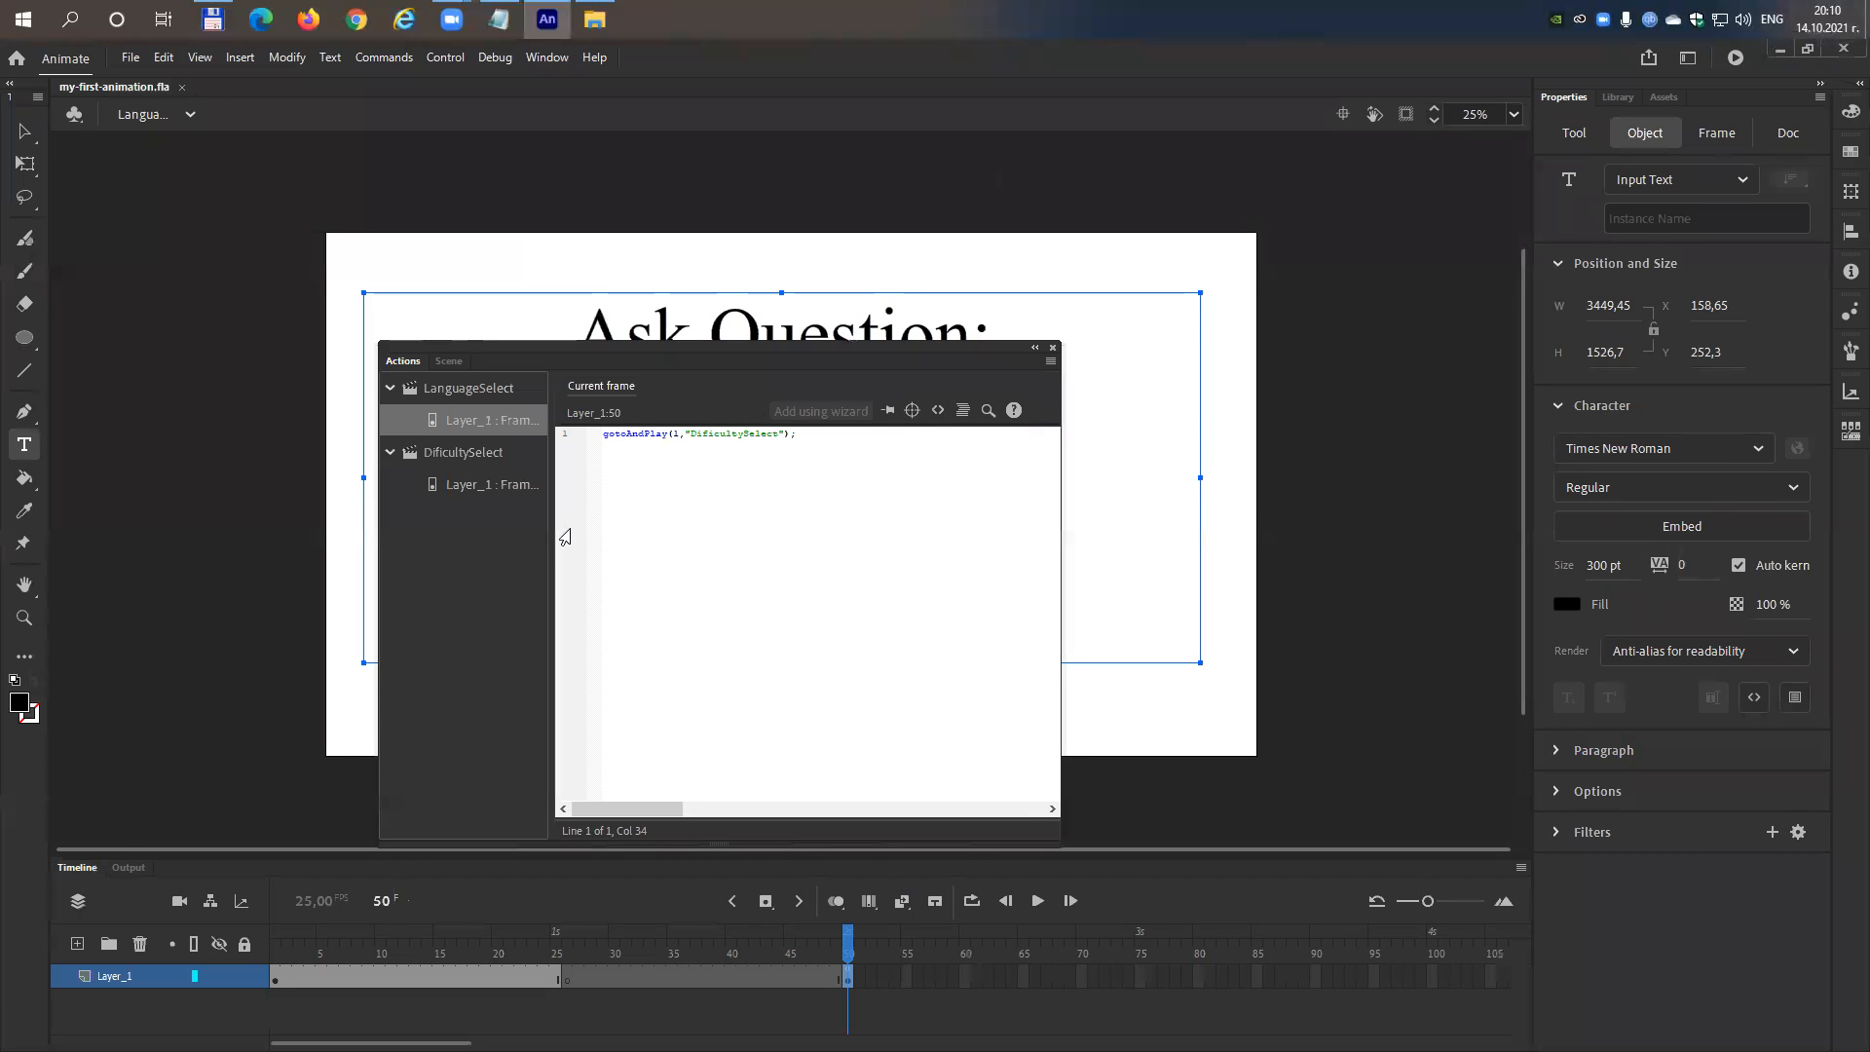
Copy the gotoAndPlay script from frame 50 of LanguageSelect and compare the frame scripts of both scenes.
key("ctrl+a")
key("ctrl+c")
left_click(465, 380)
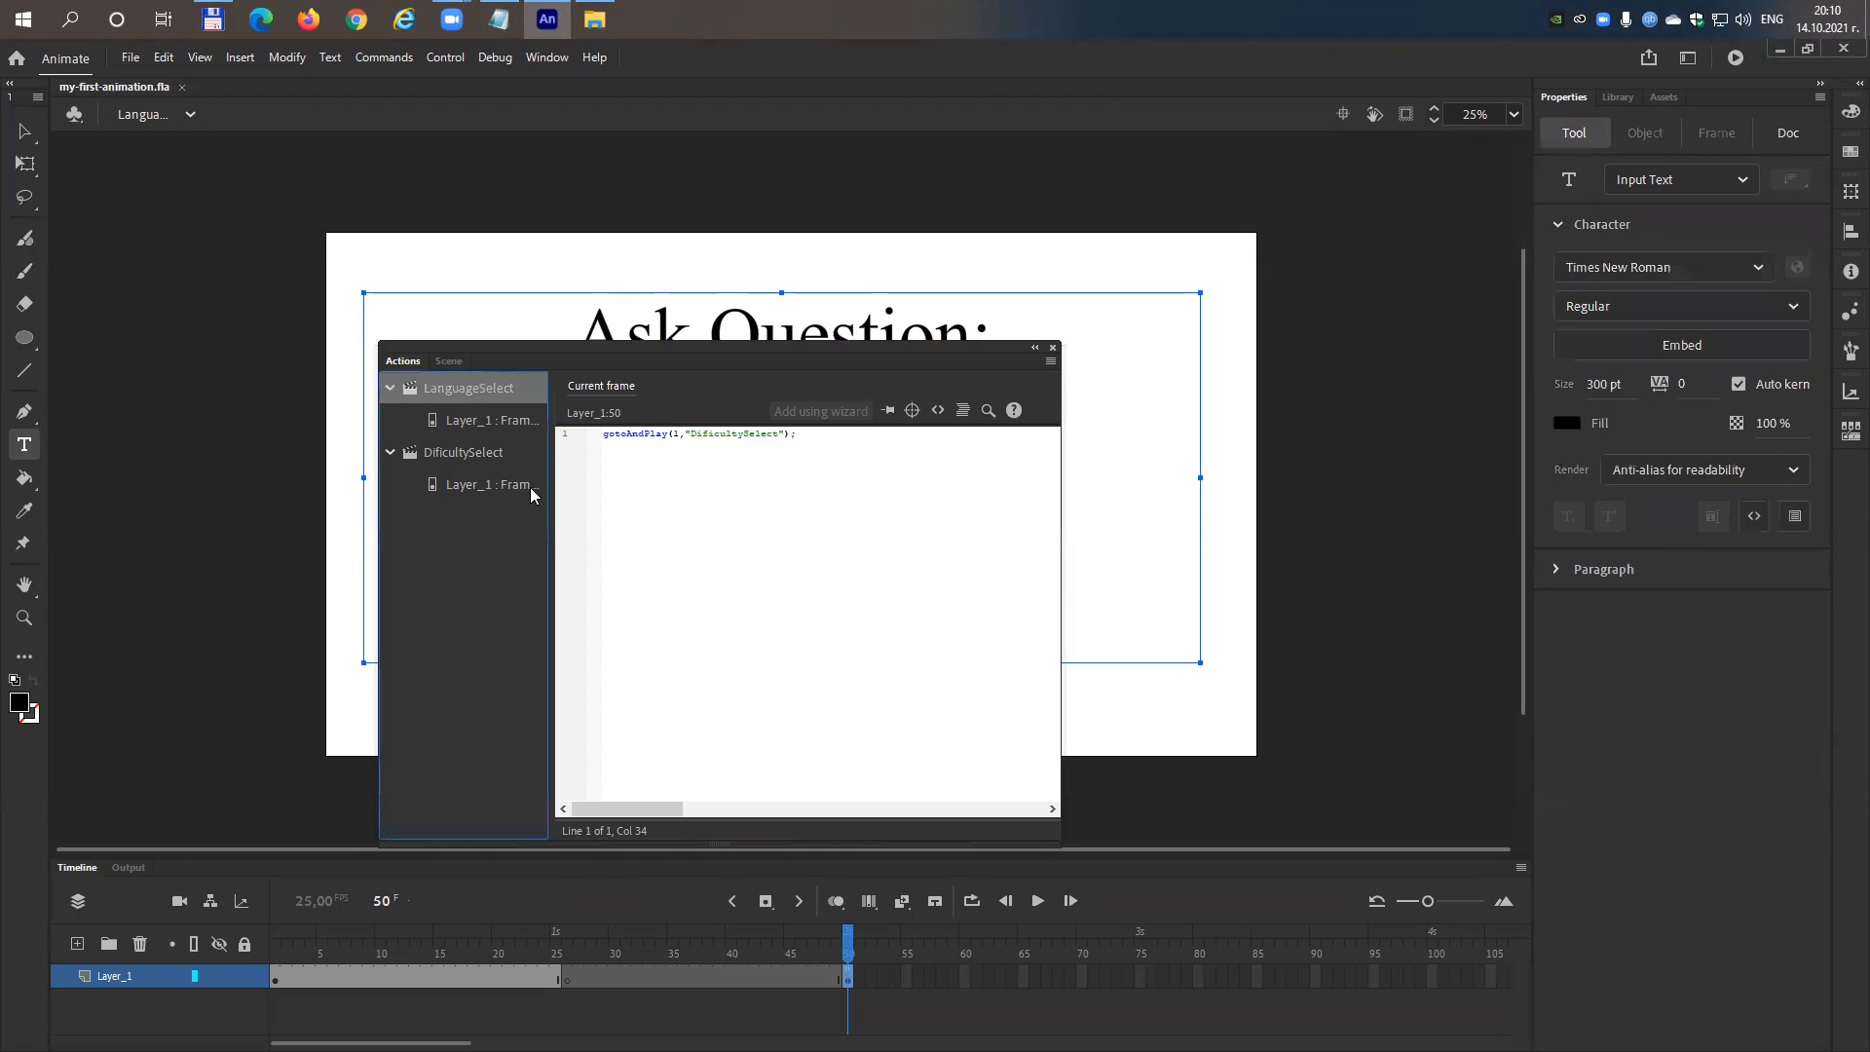
left_click(462, 487)
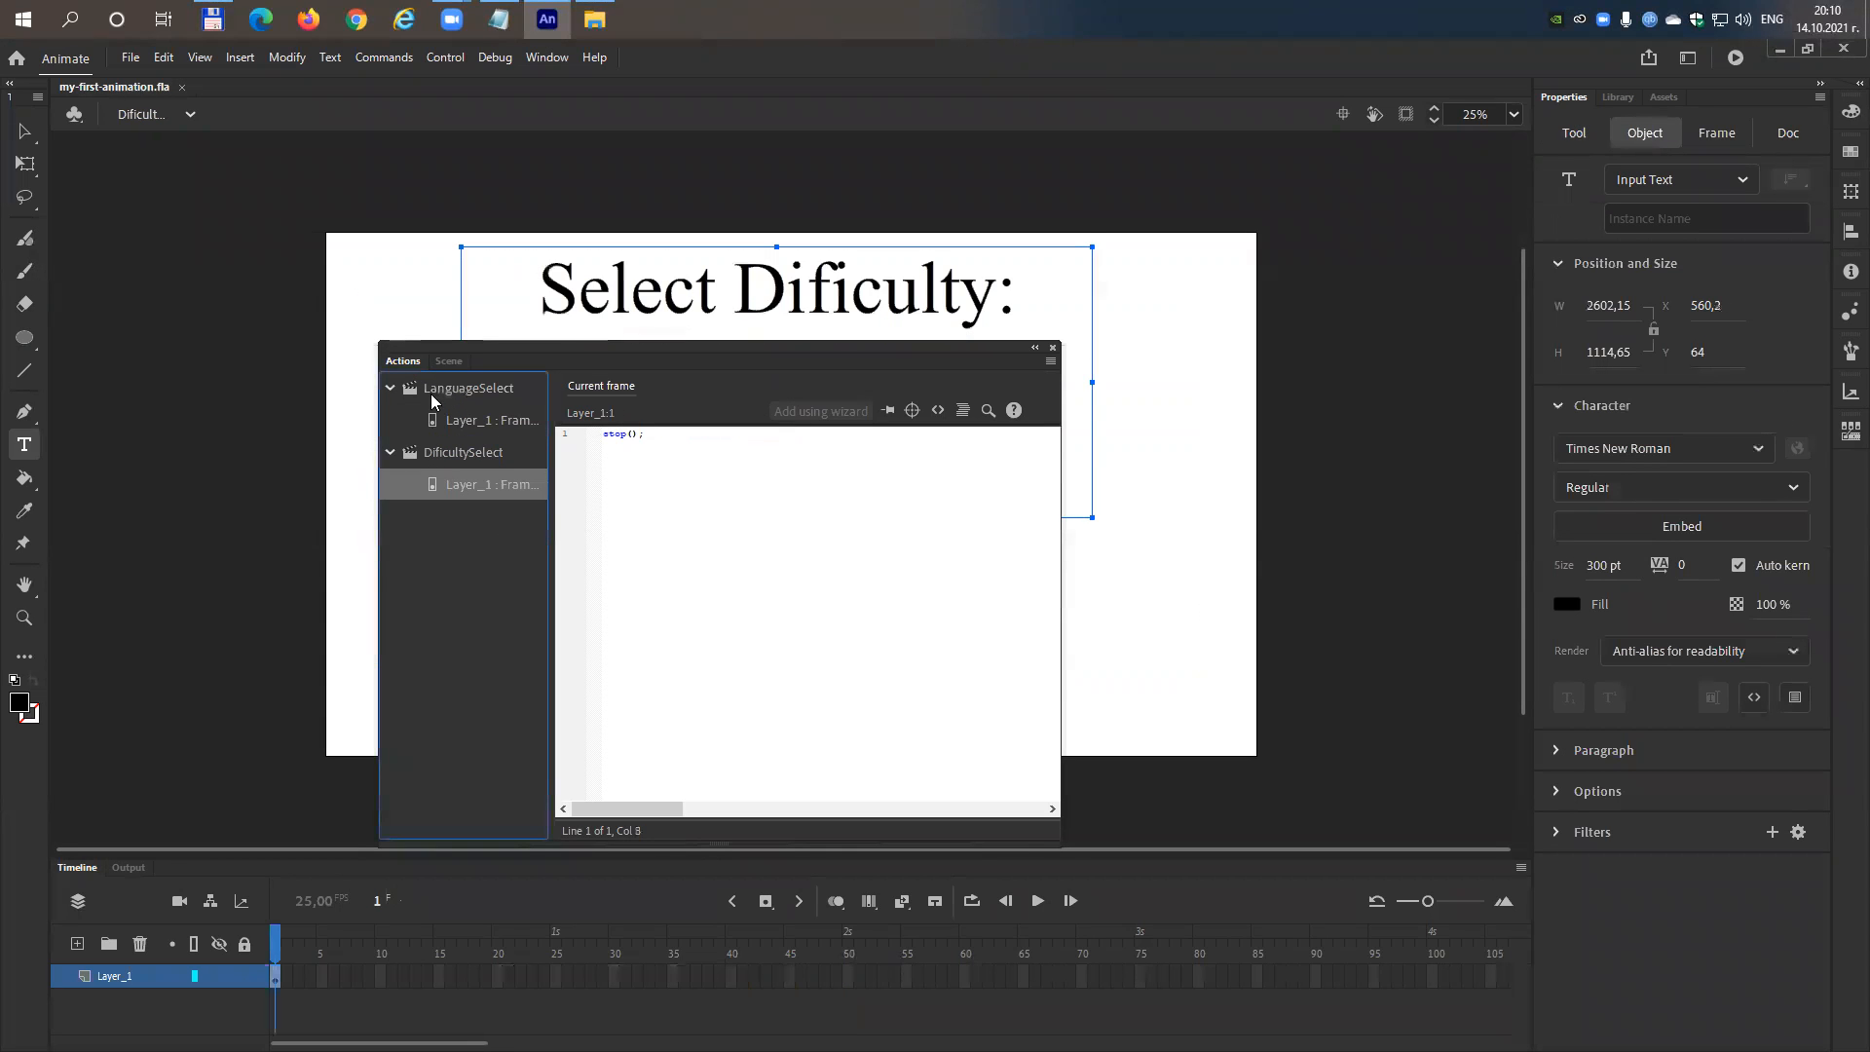
left_click(433, 394)
left_click_drag(662, 343, 1311, 188)
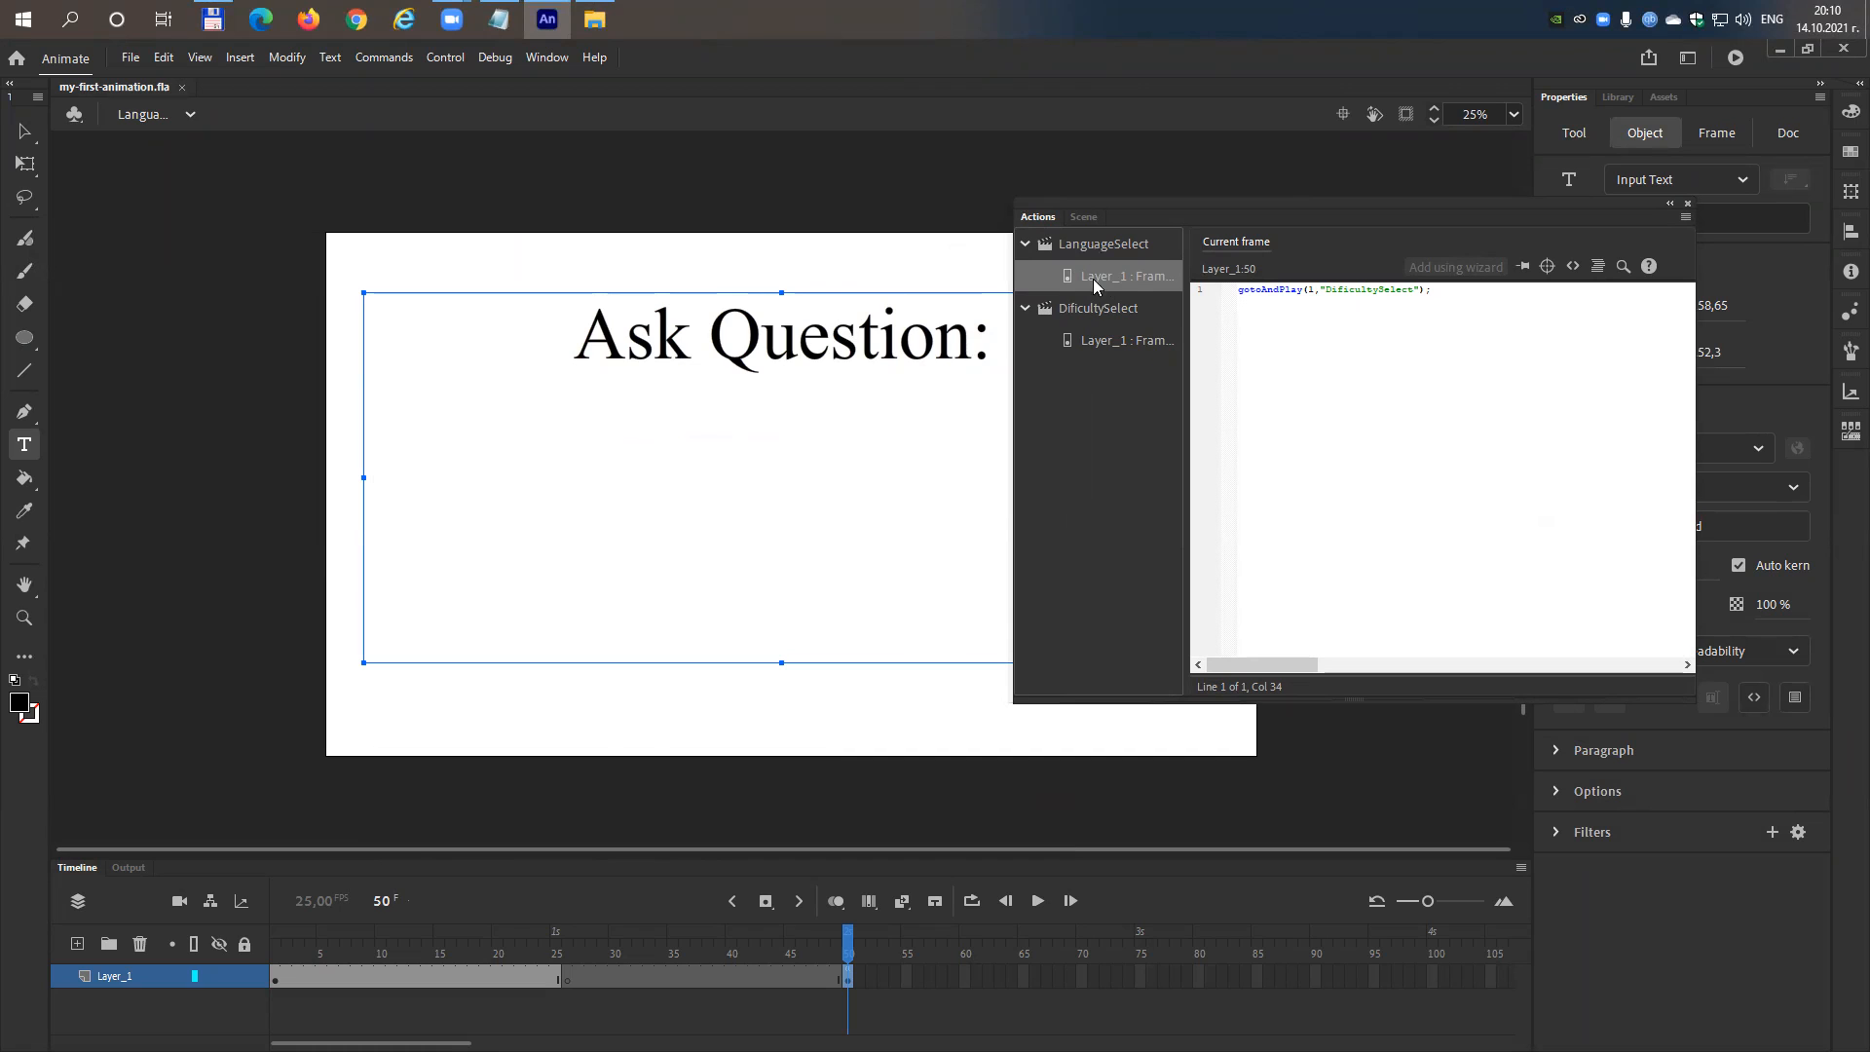
left_click(1091, 344)
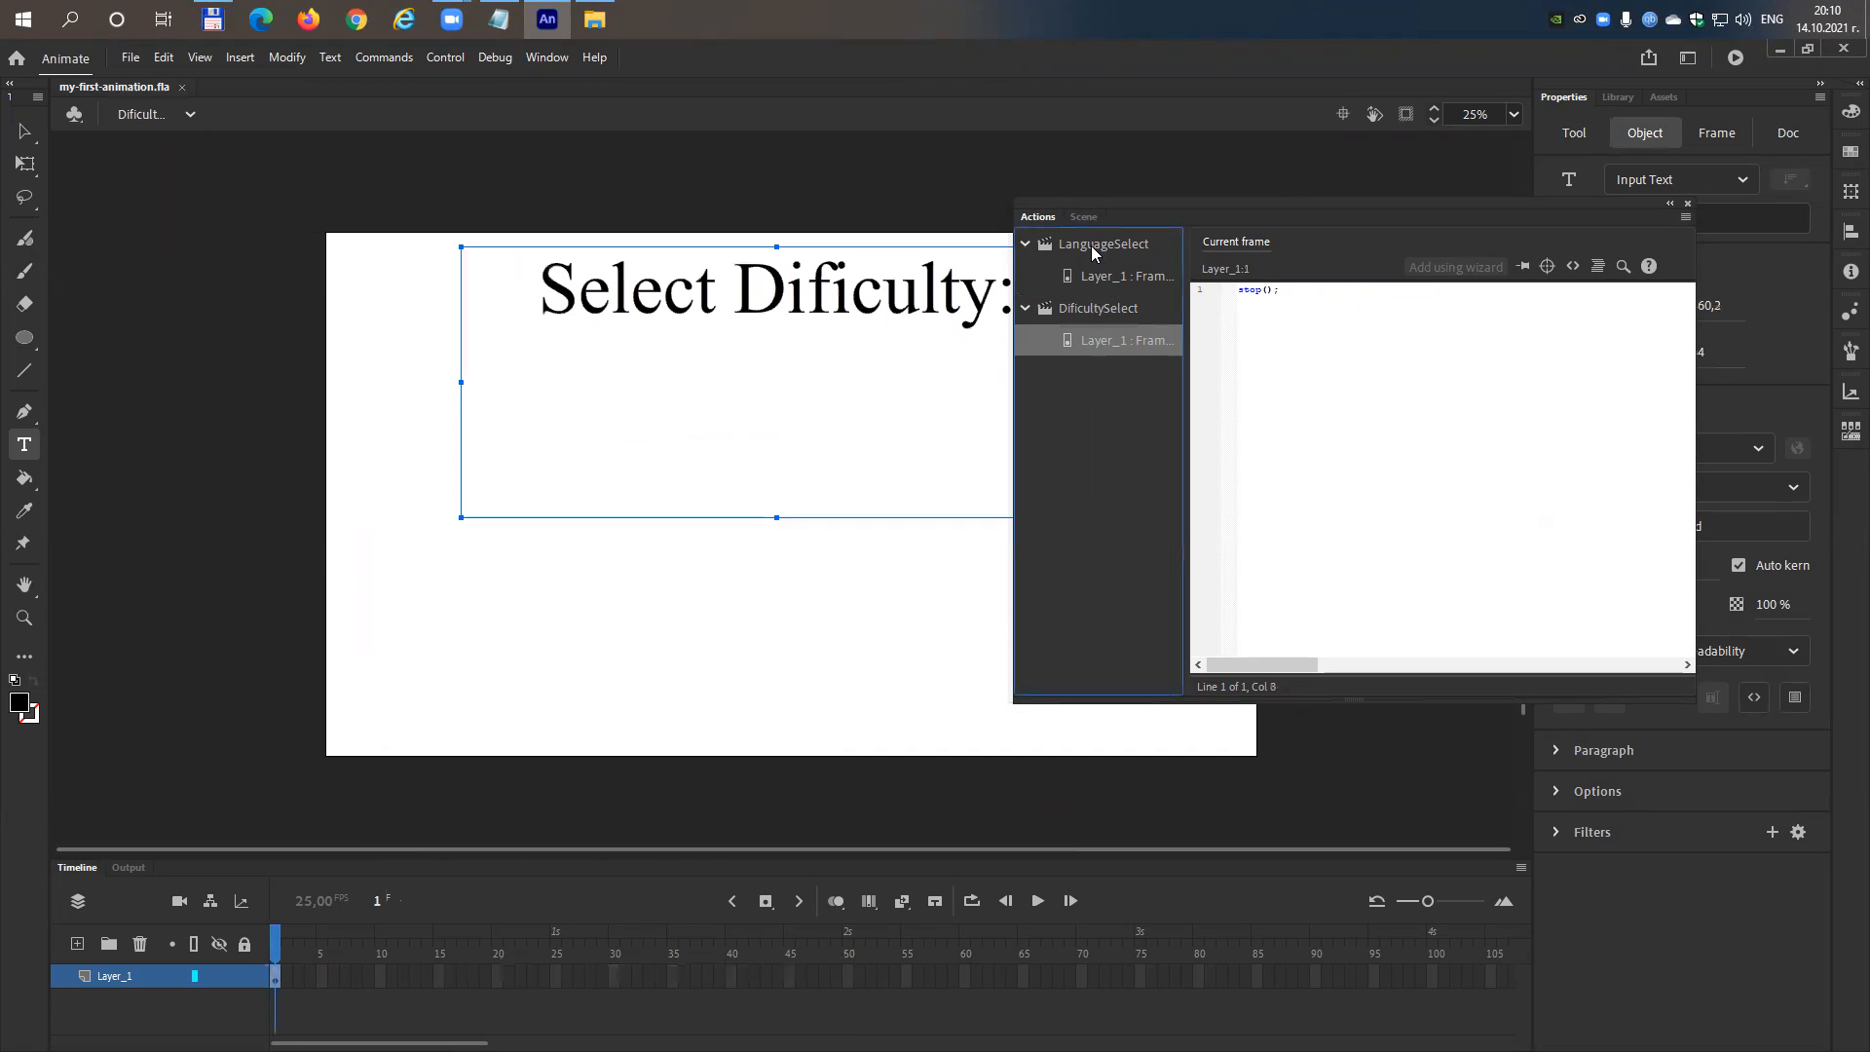
left_click(1091, 246)
left_click(1090, 278)
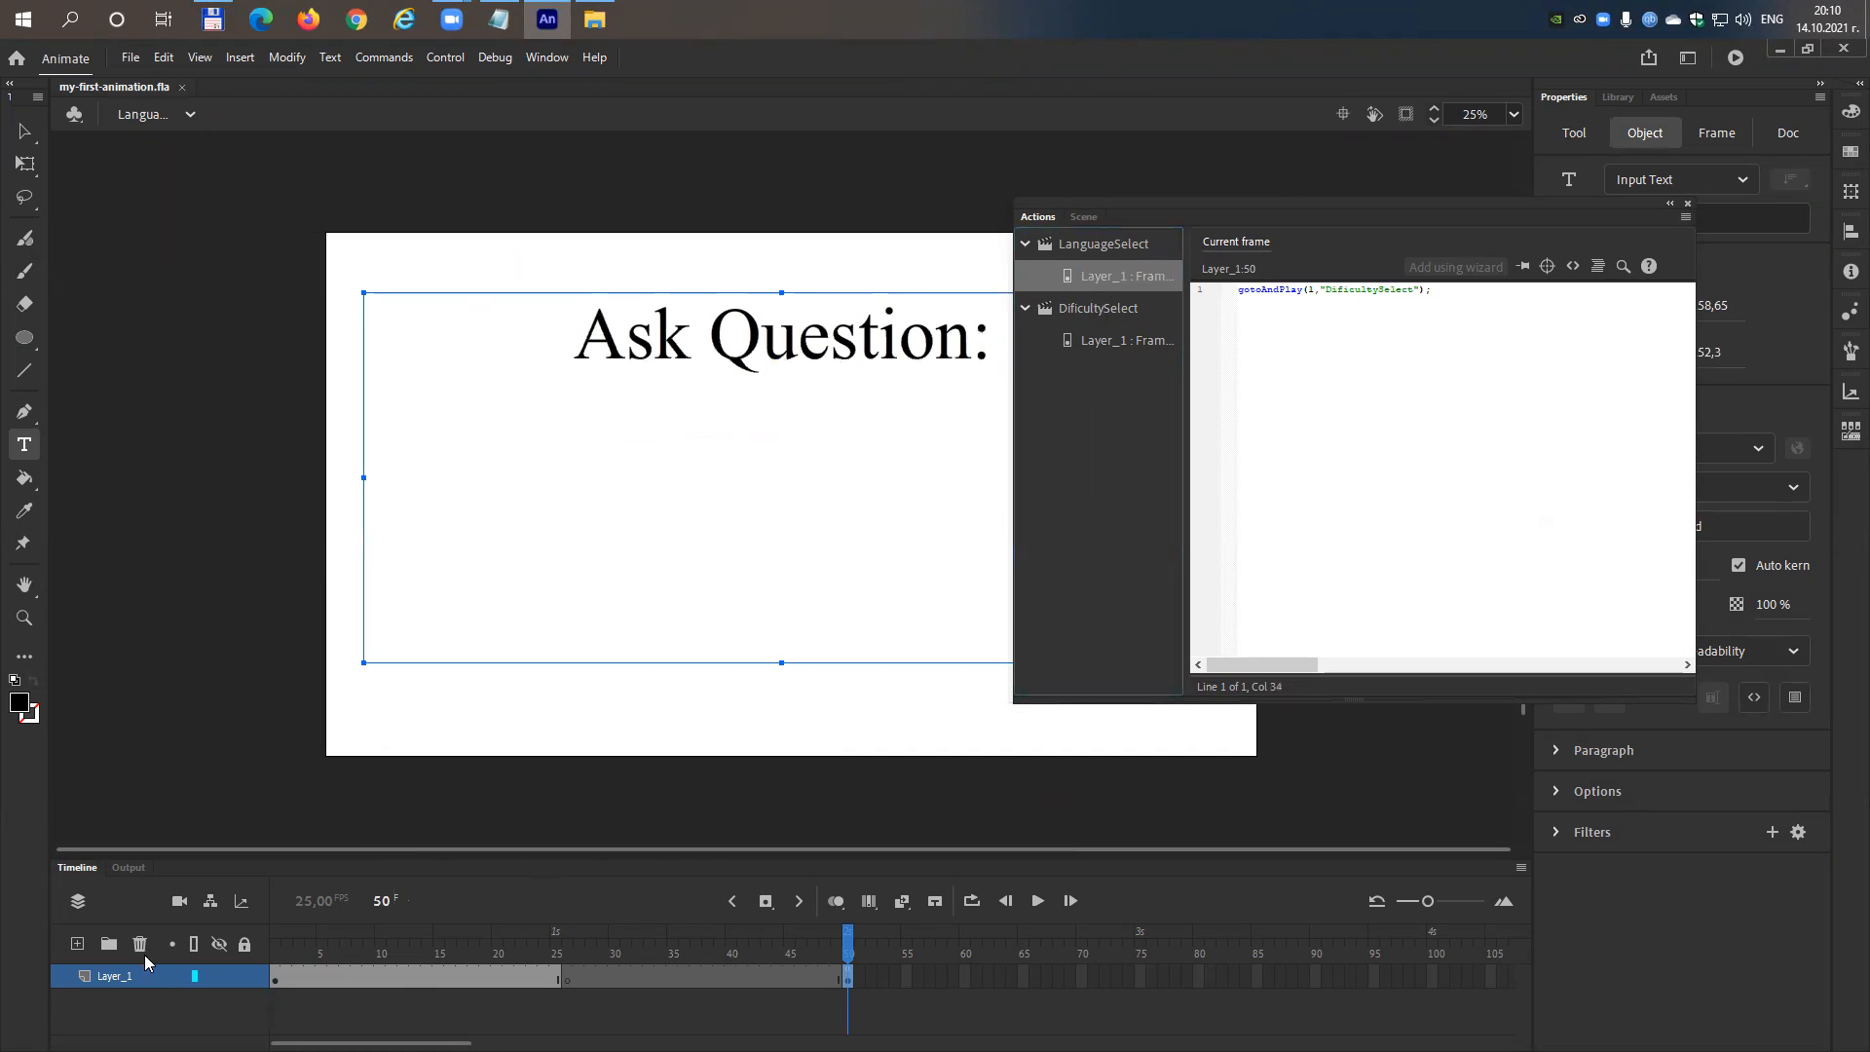
Insert a new layer above Layer_1 in the LanguageSelect scene and name it action.
right_click(110, 979)
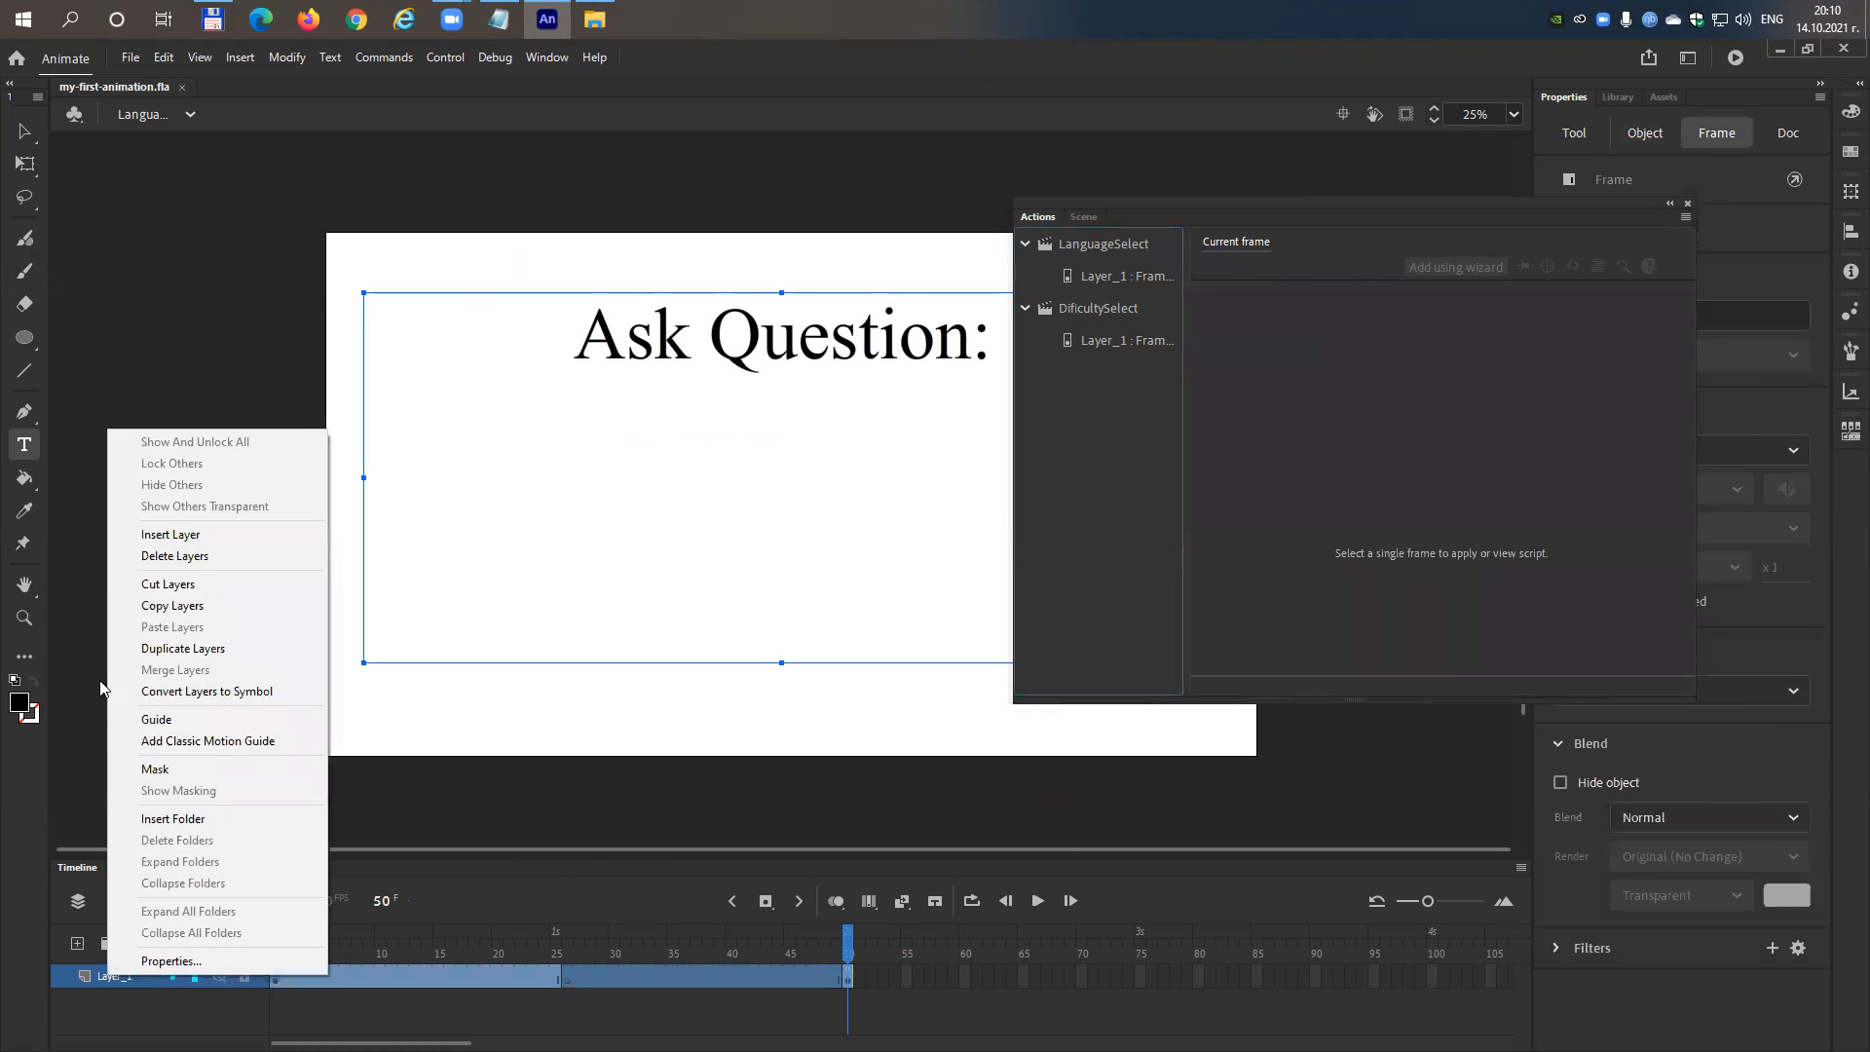
left_click(180, 536)
double_click(119, 975)
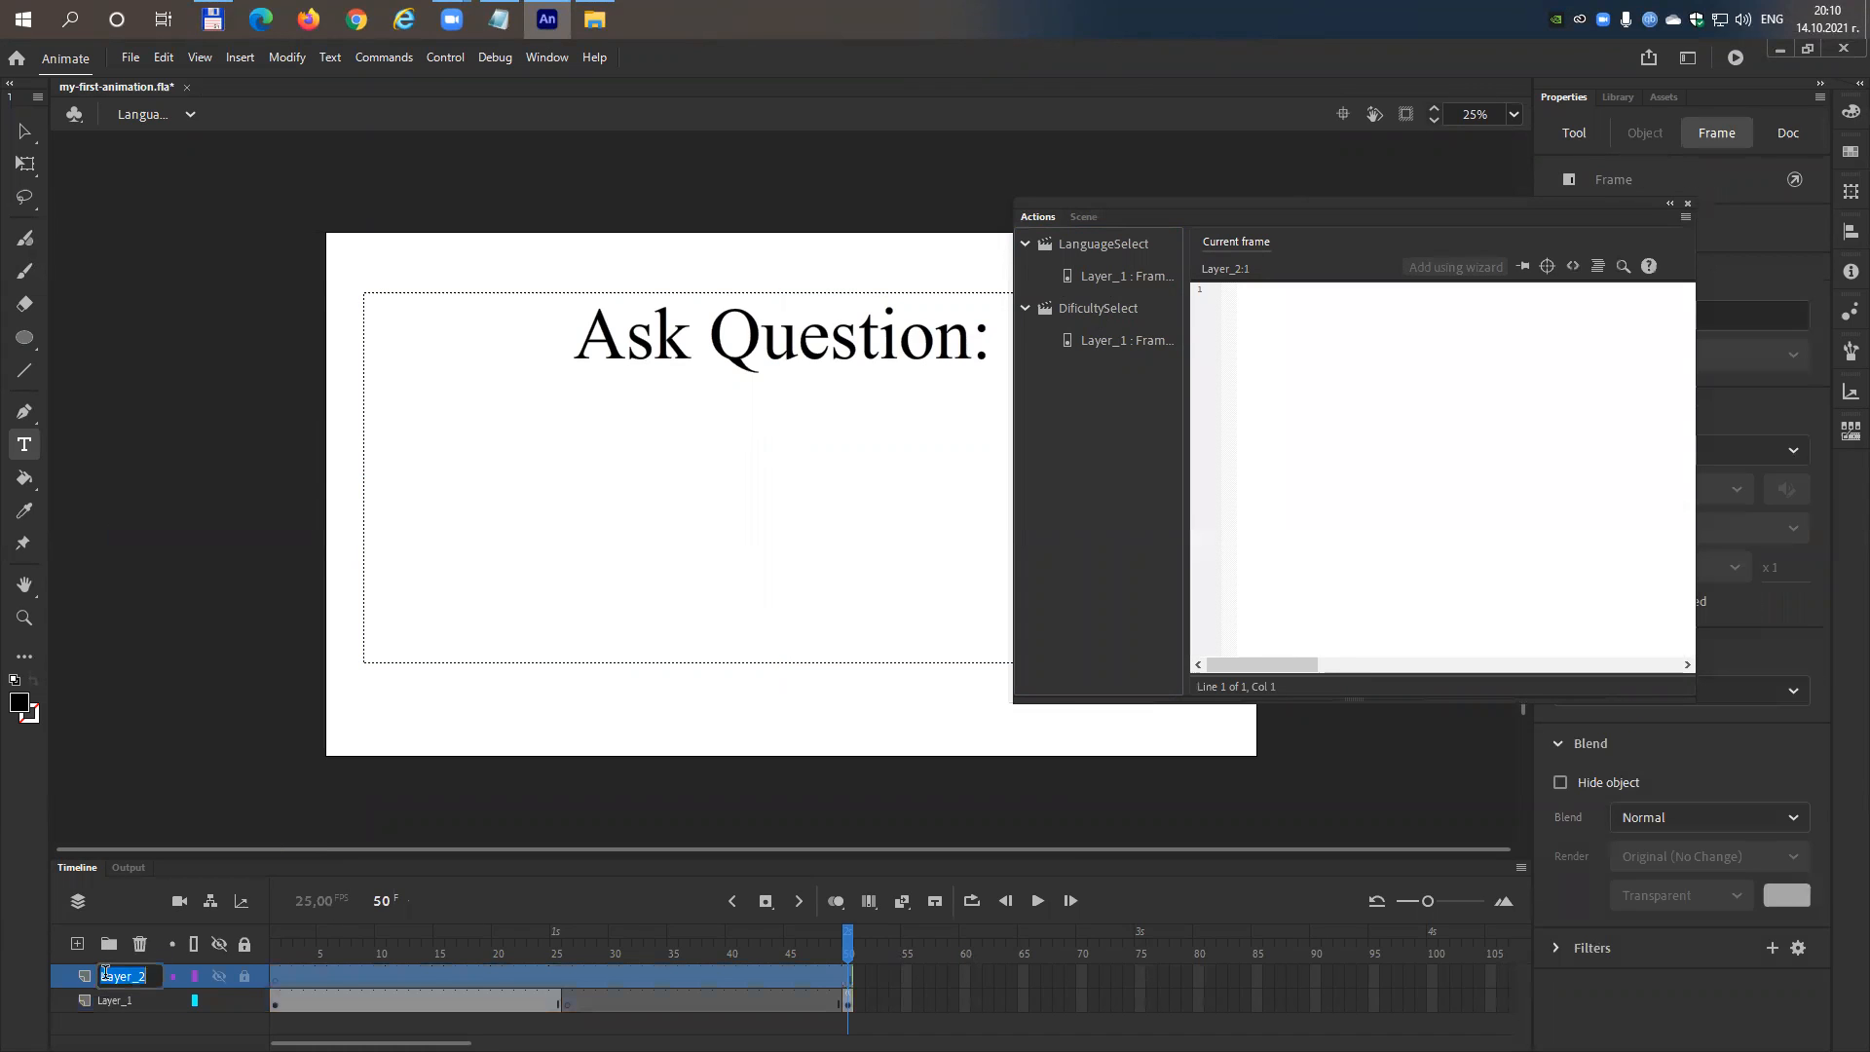
type("action")
key("Return")
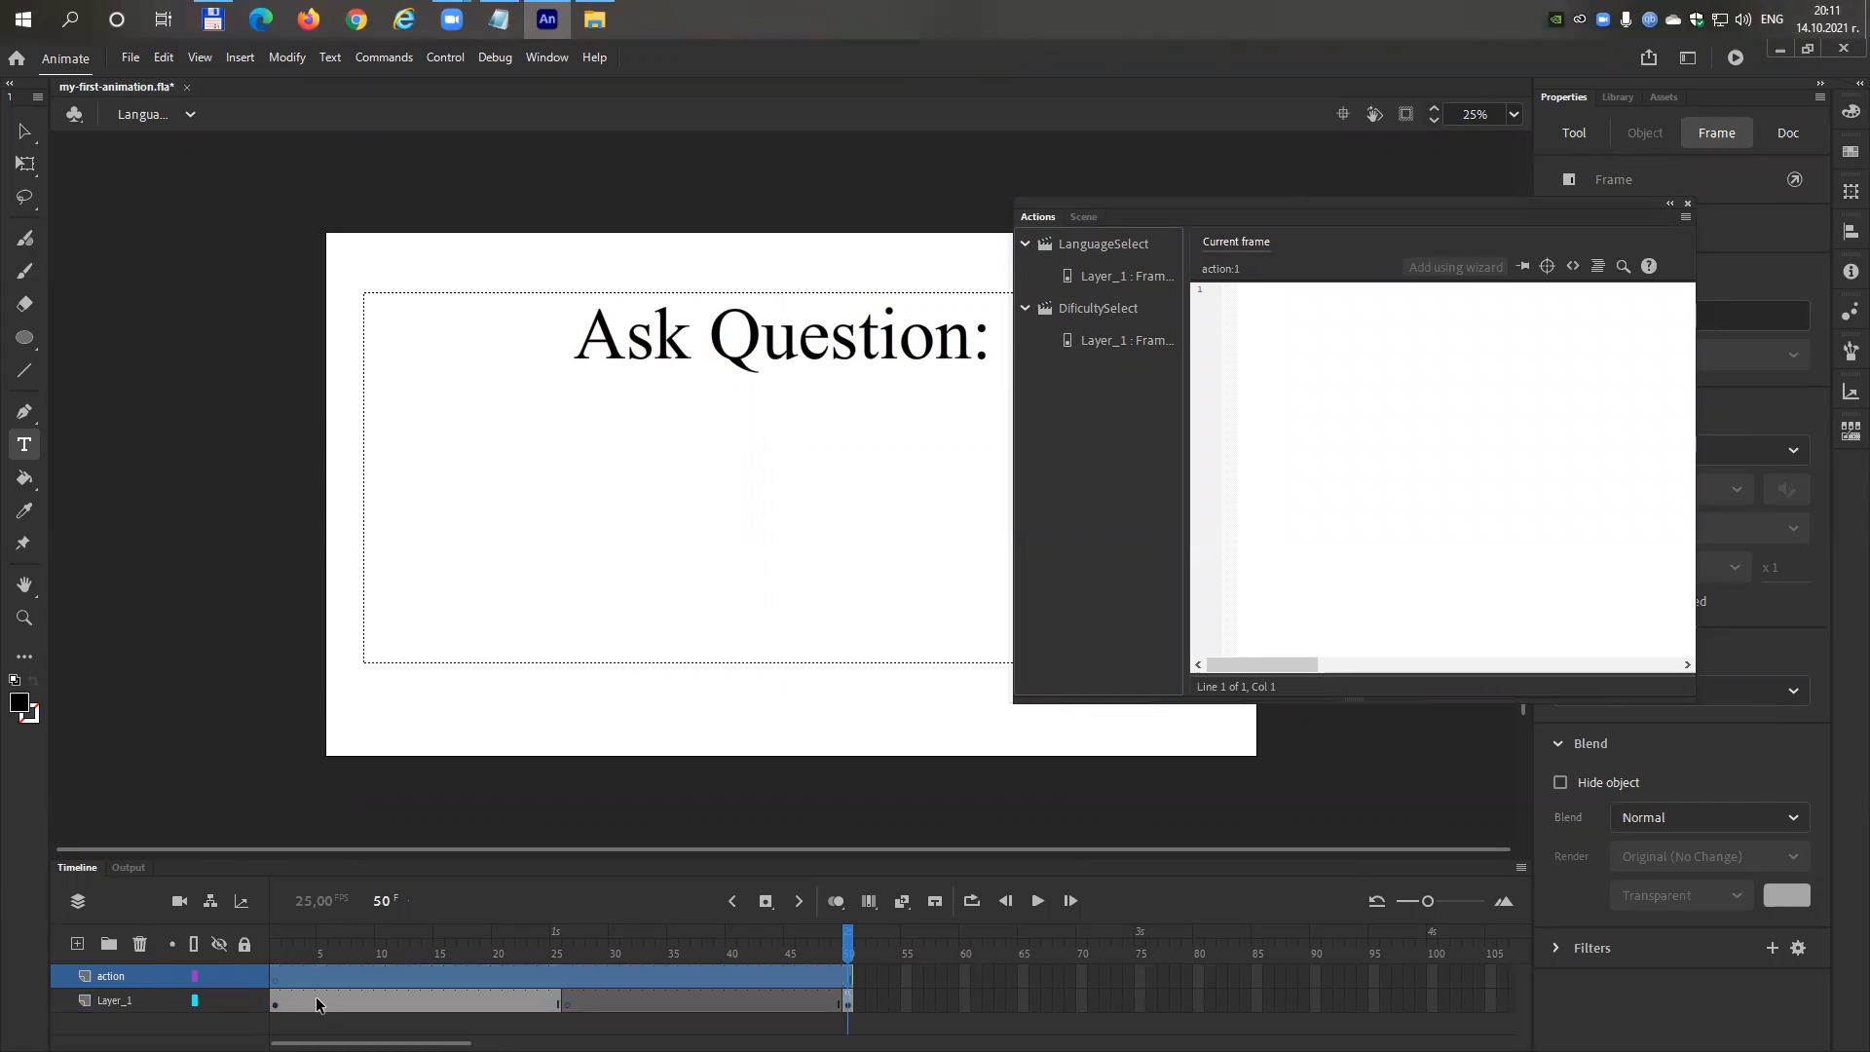
Add a keyframe at frame 50 of the LanguageSelect action layer and open its empty script.
left_click(848, 1001)
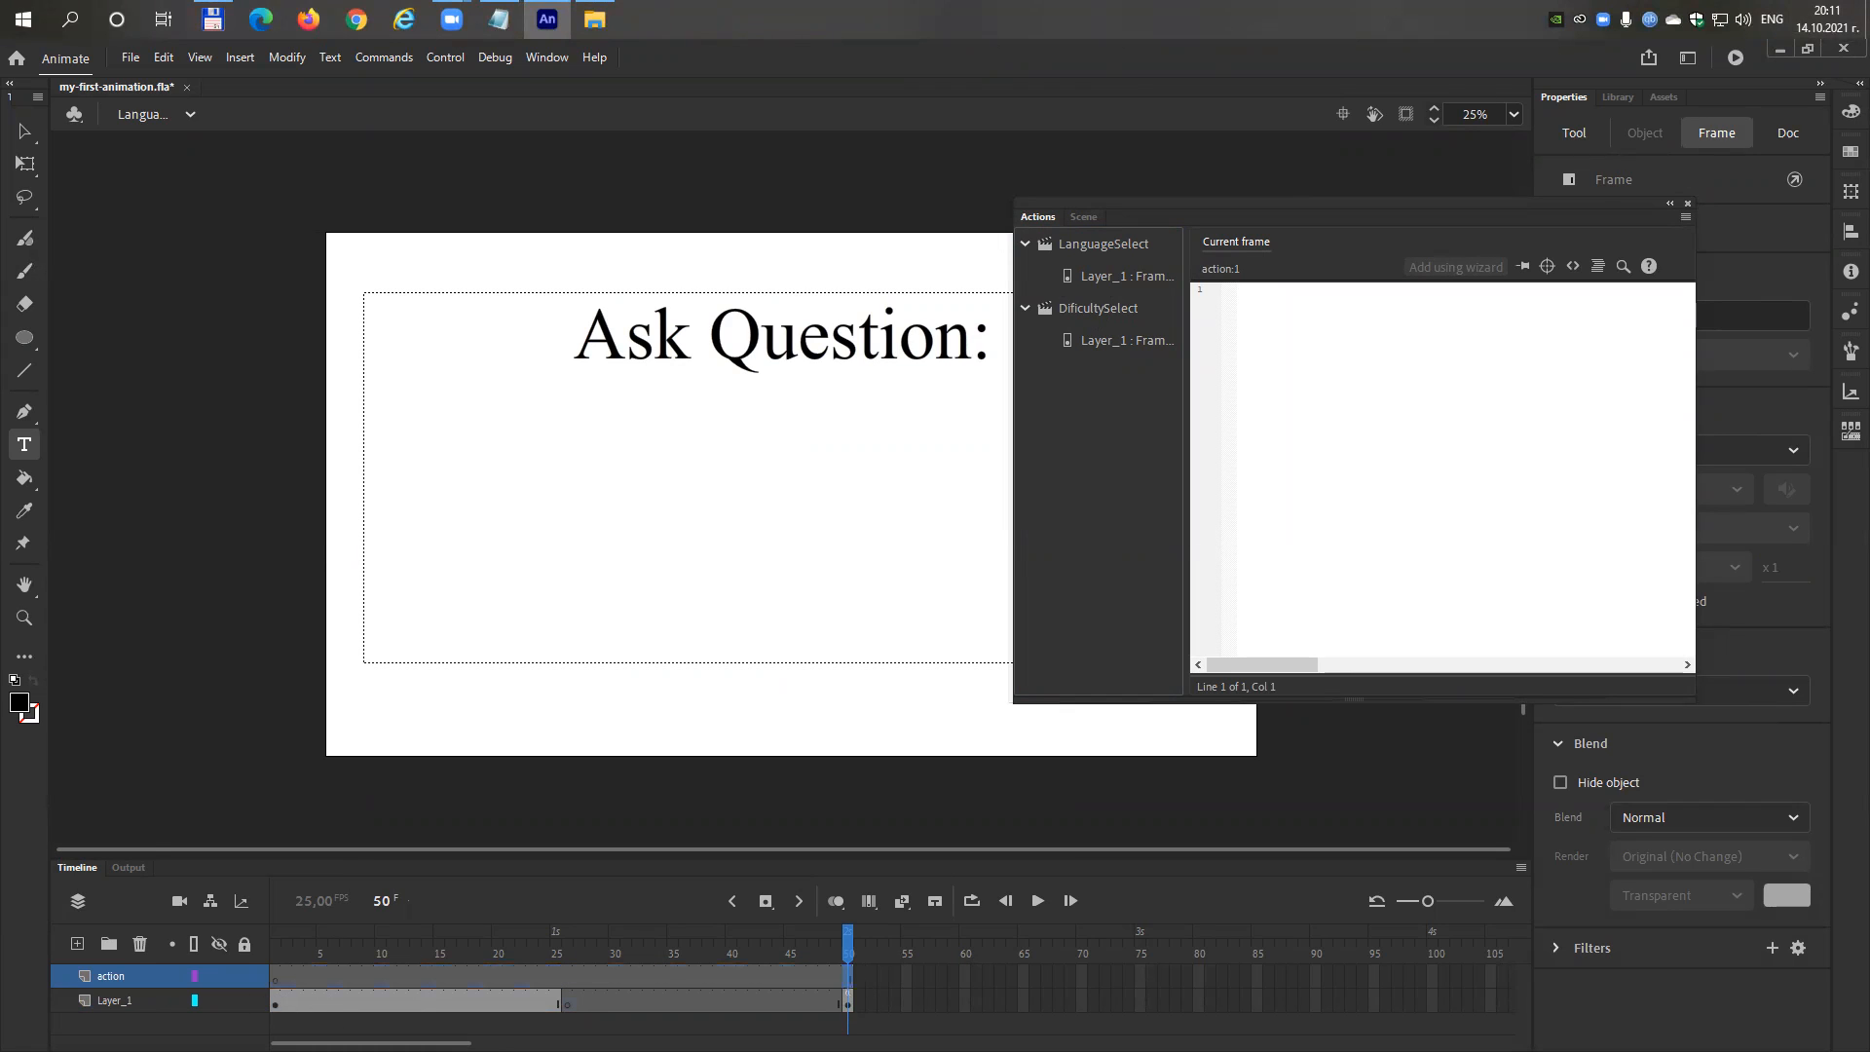
key("F9")
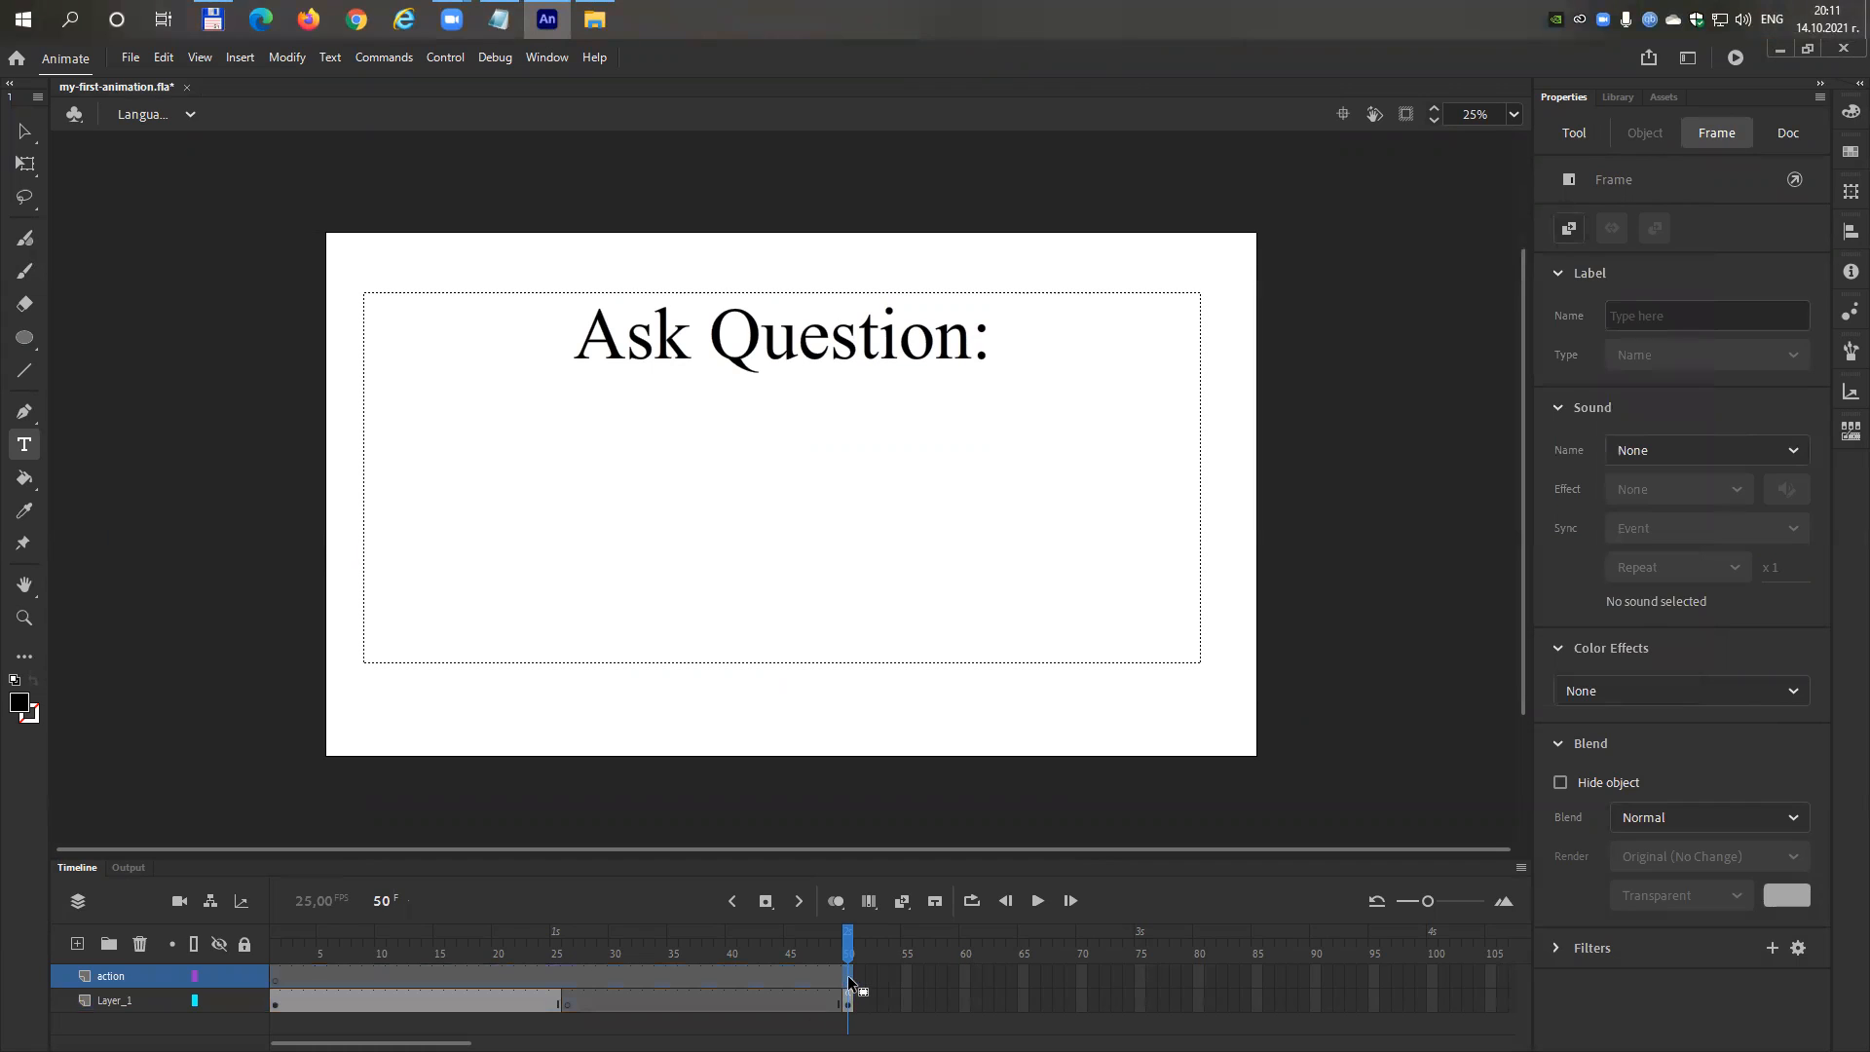
key("F9")
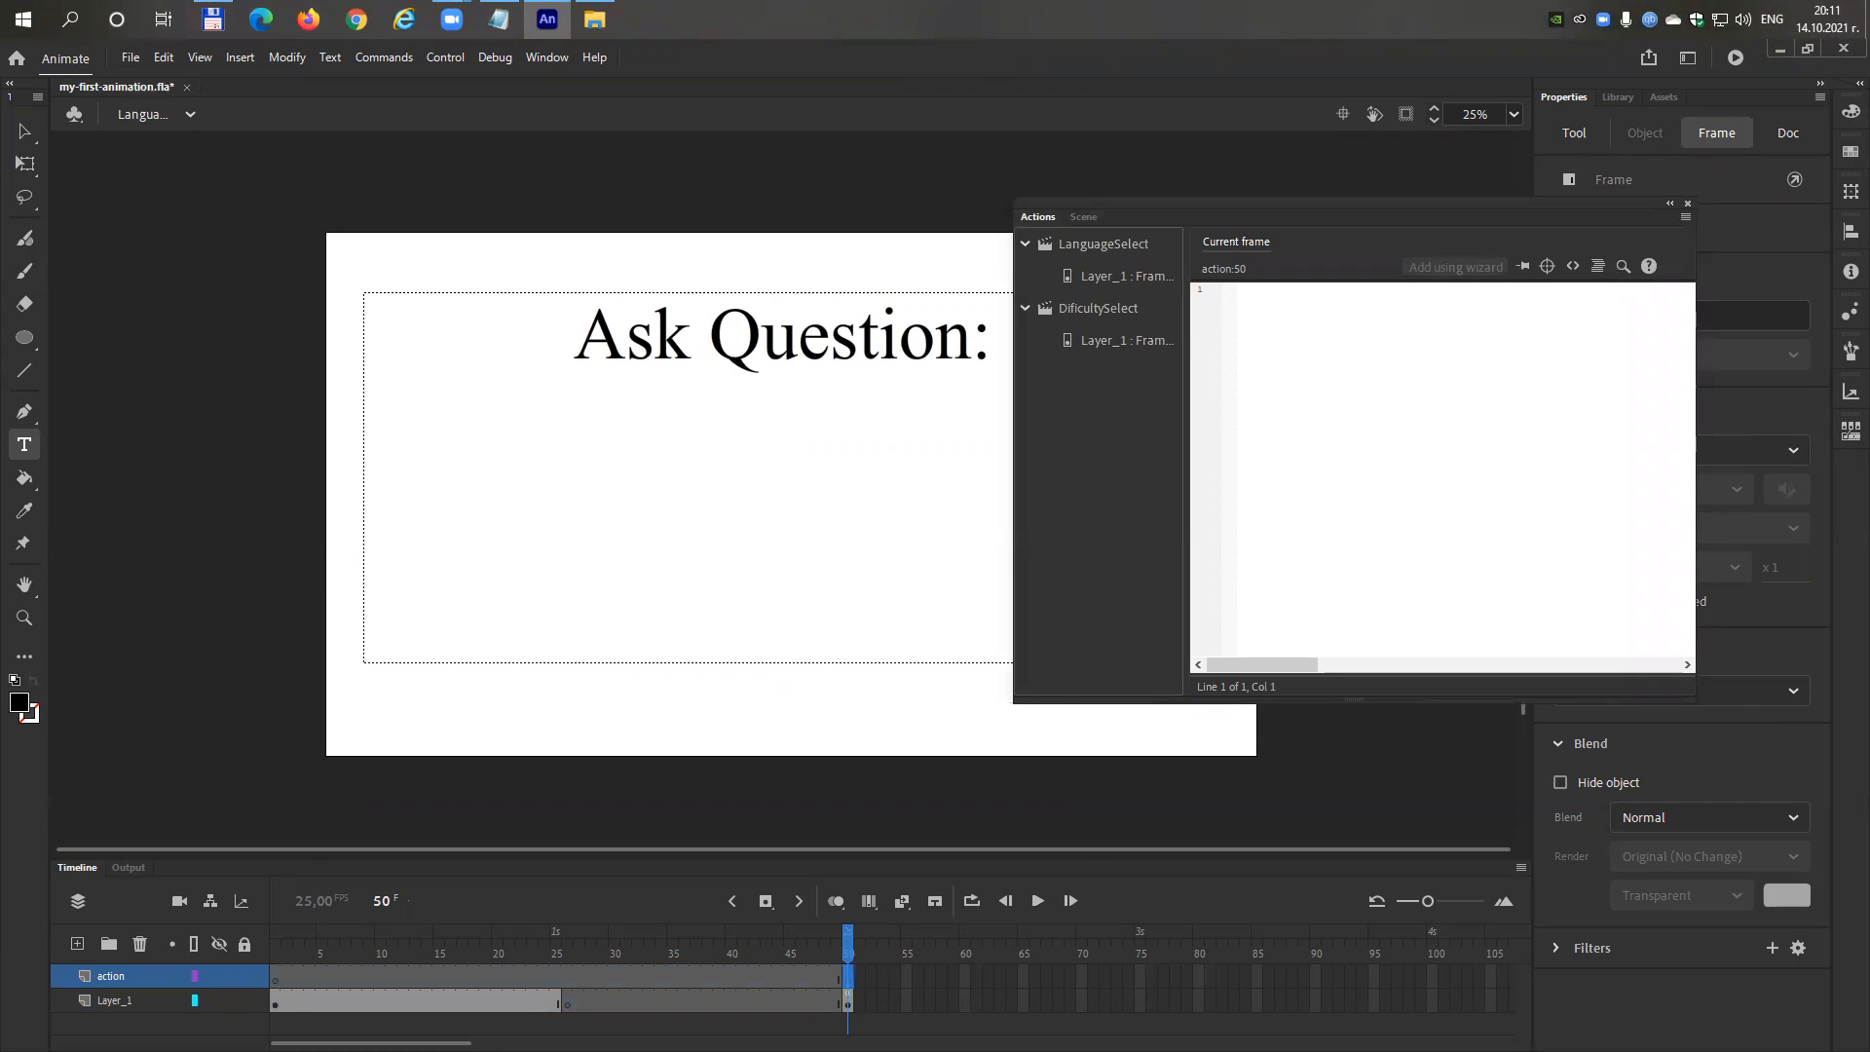
Move the script gotoAndPlay(1,"DificultySelect"); from frame 50 of Layer_1 to frame 50 of the action layer.
left_click(848, 1002)
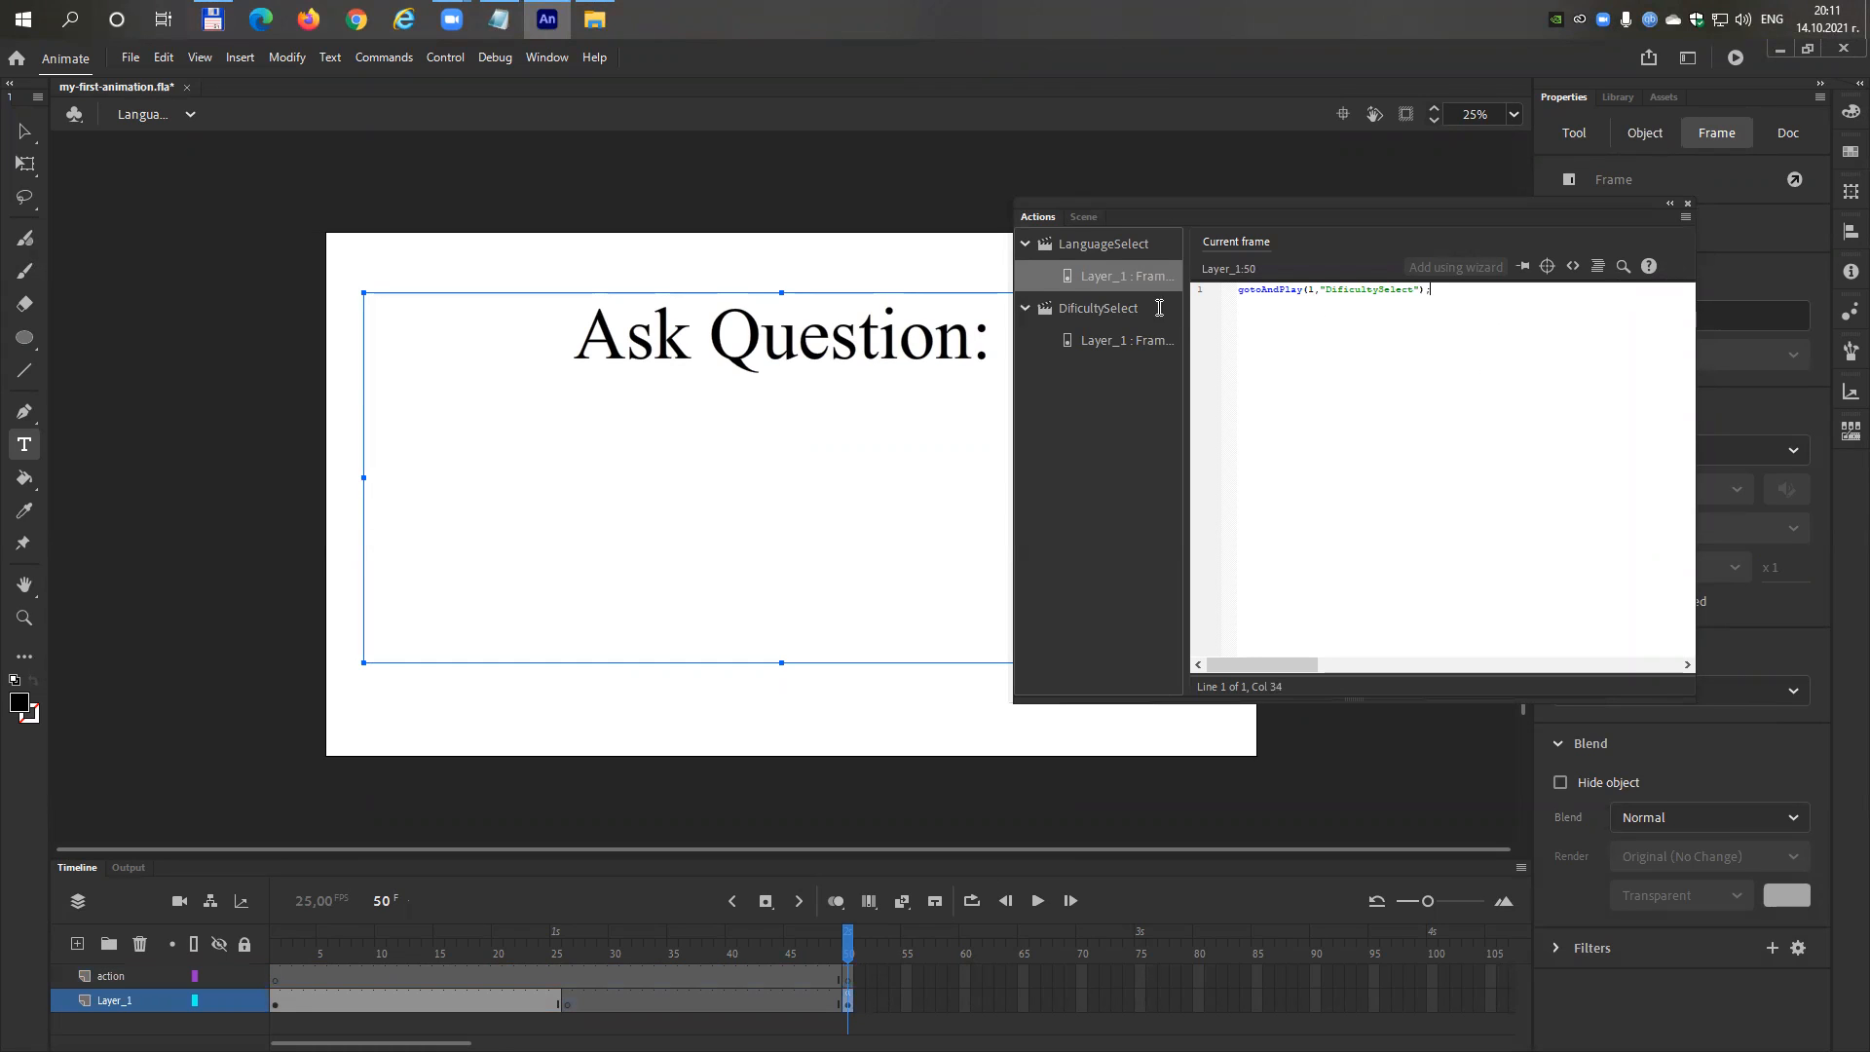
left_click_drag(1431, 289, 1190, 298)
key("BackSpace")
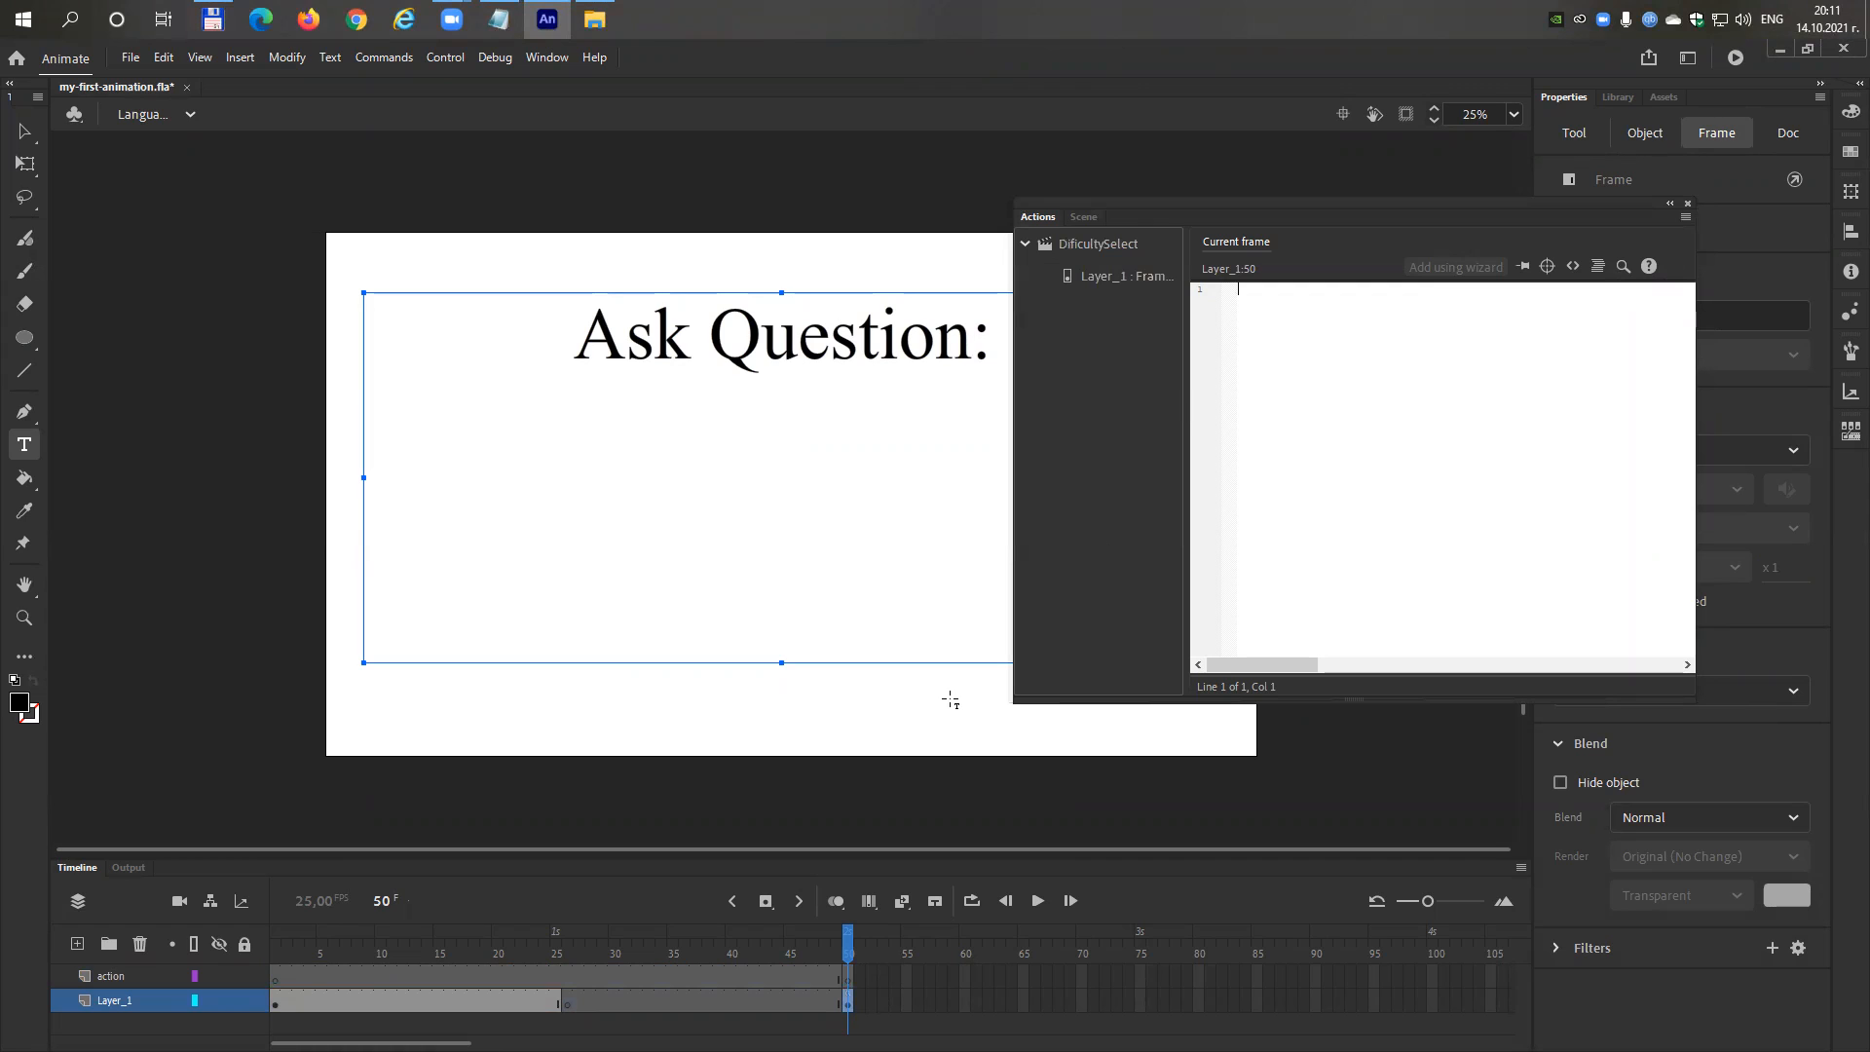
left_click(847, 975)
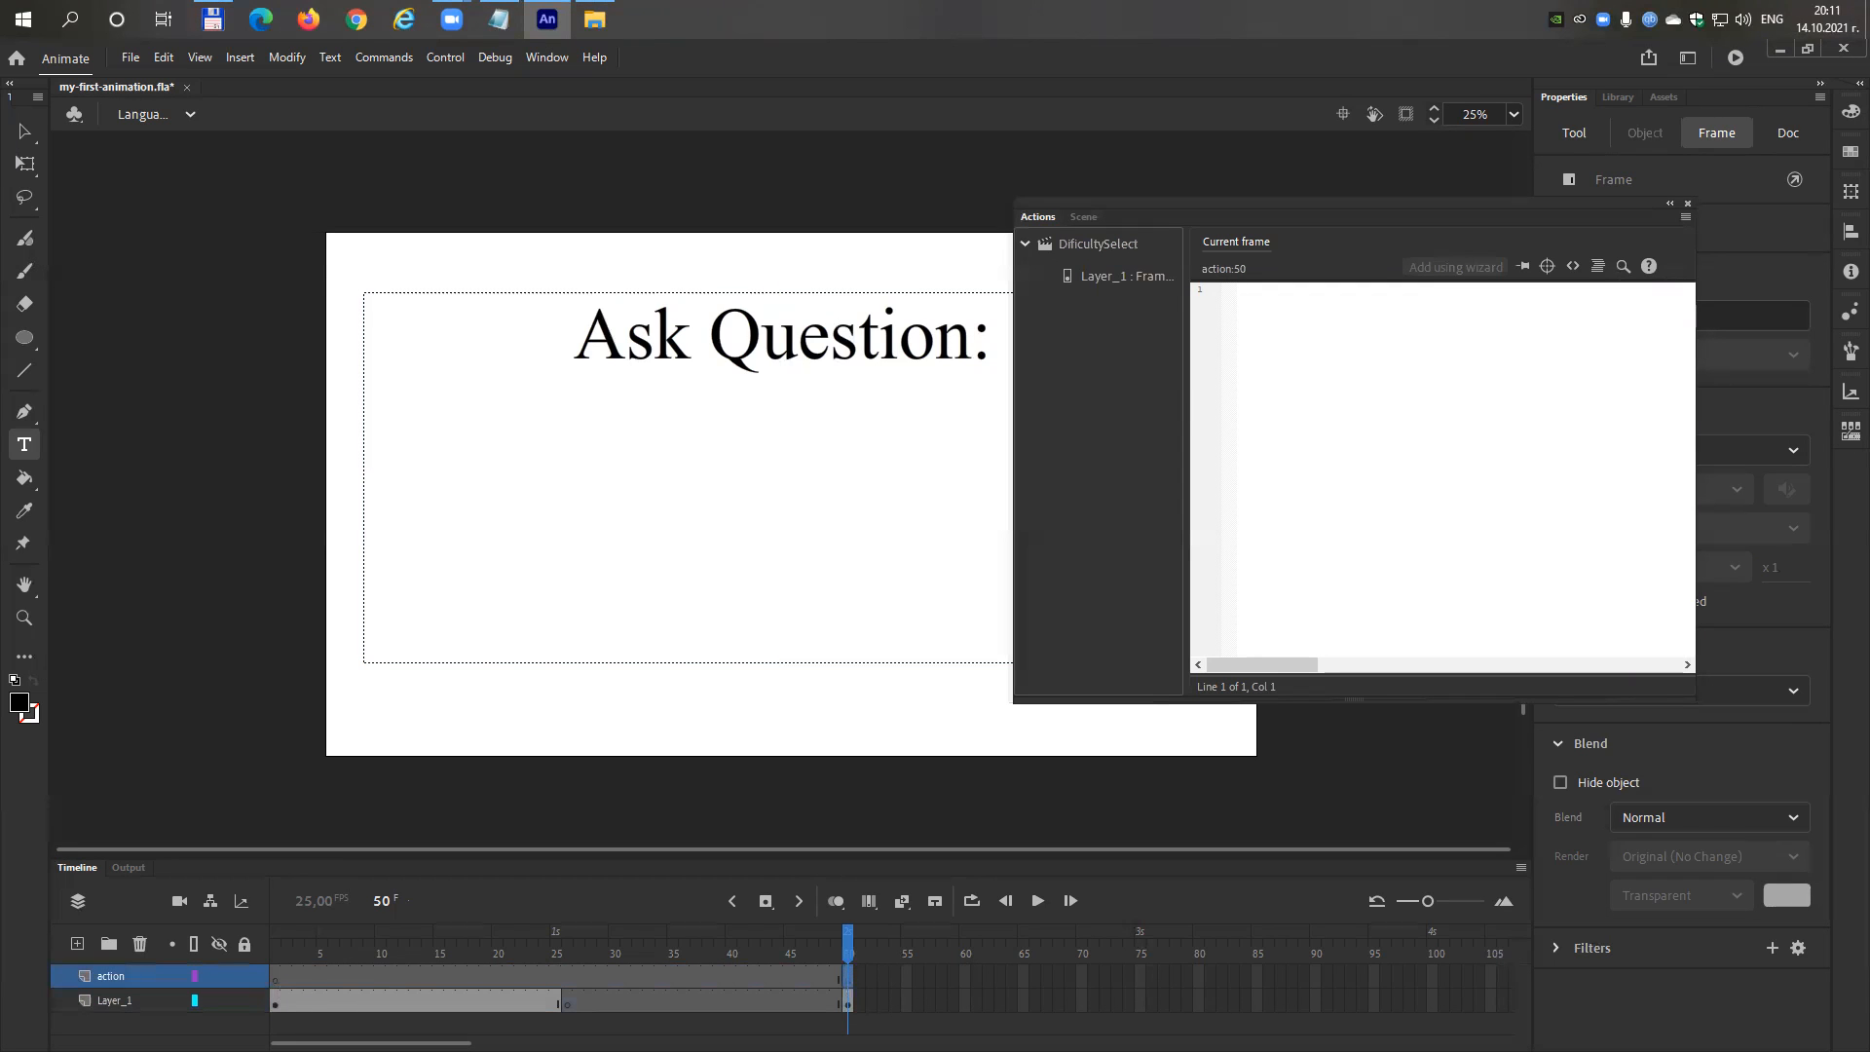
left_click(1277, 418)
key("ctrl+v")
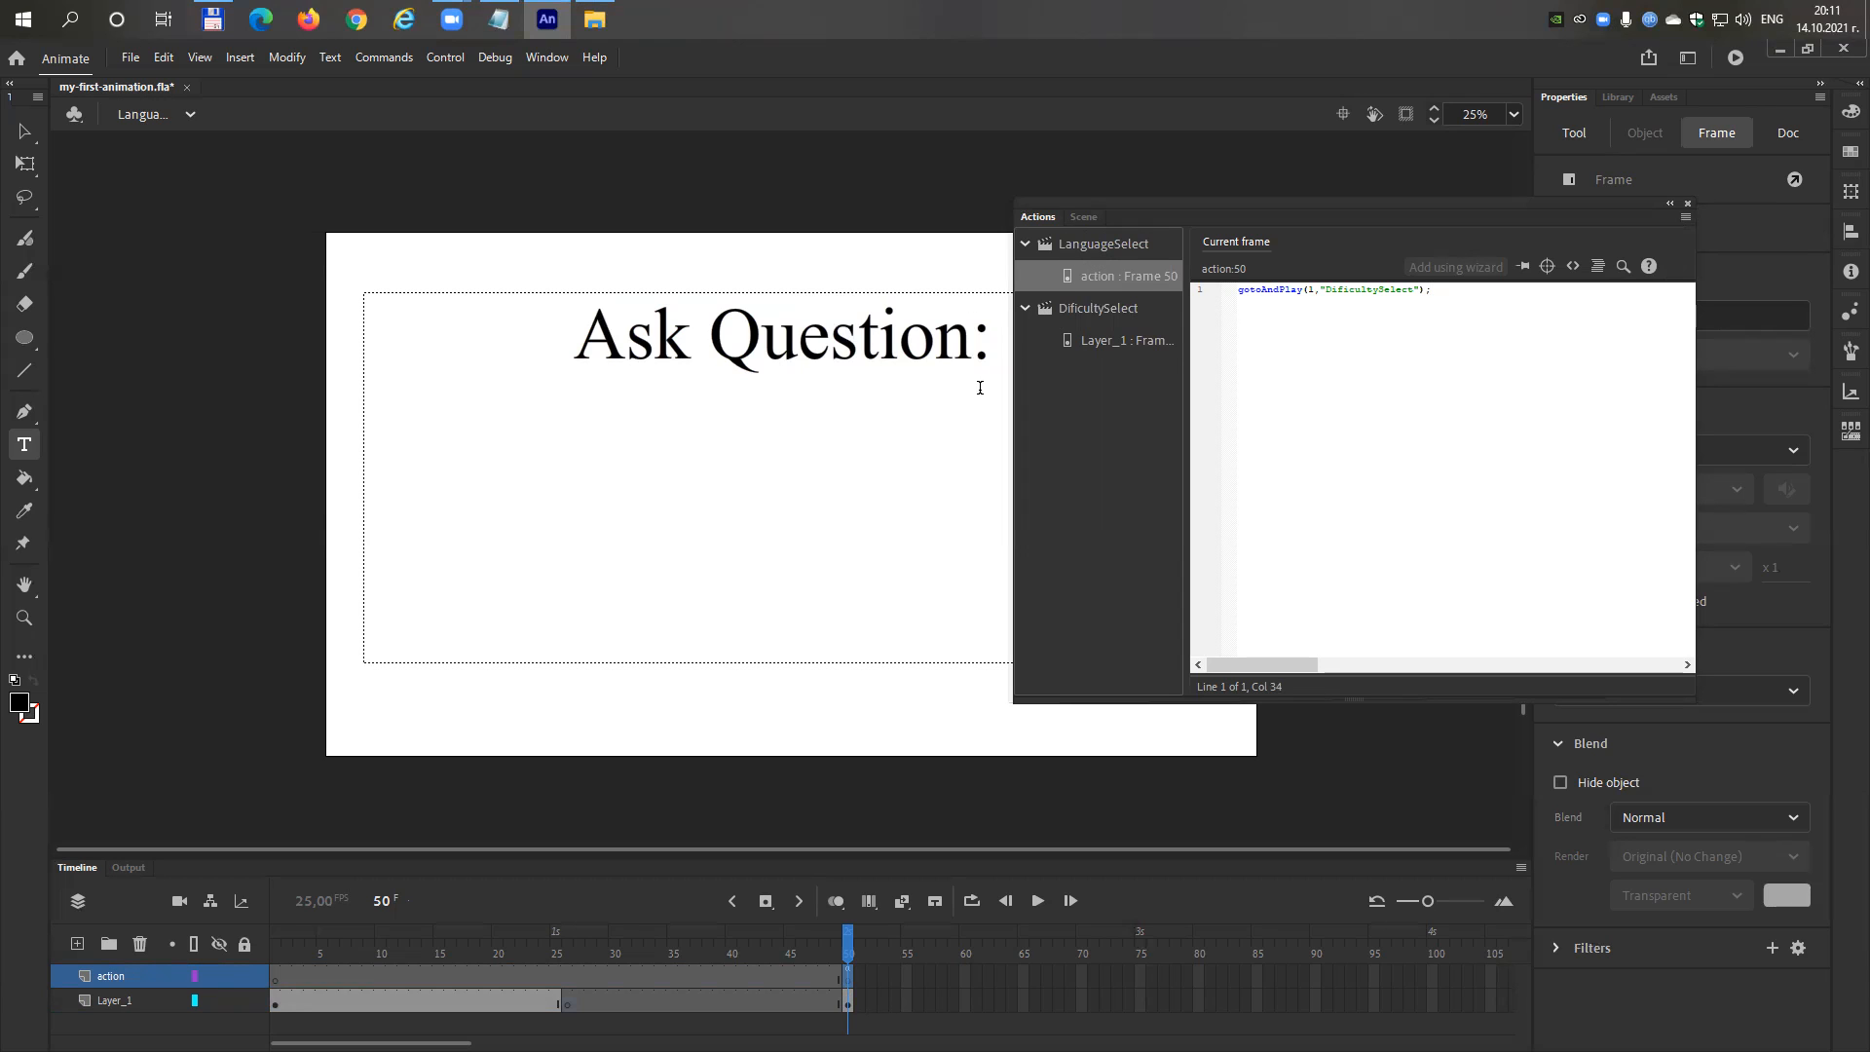
Widen the script list to show full frame names and view the script of LanguageSelect's action layer.
left_click_drag(1006, 398, 874, 396)
left_click(959, 242)
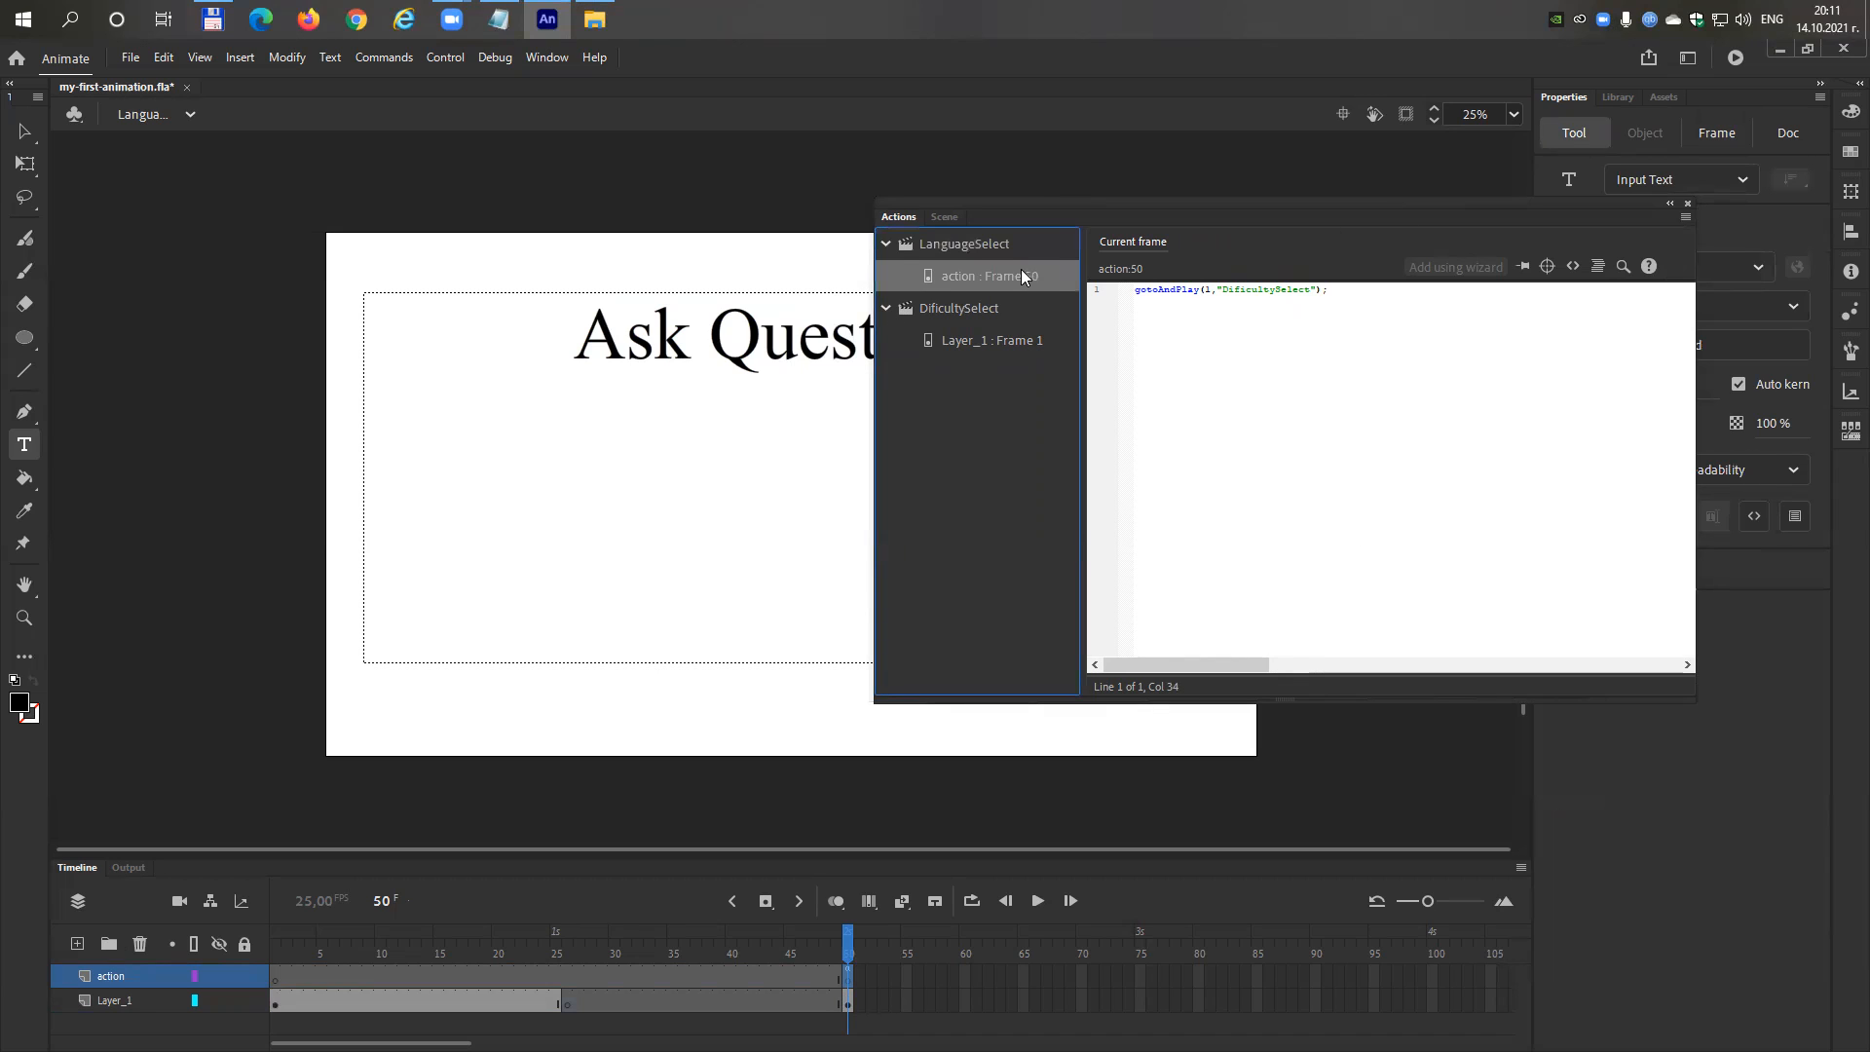
left_click(1178, 289)
Insert a new layer above Layer_1 in the DificultySelect scene and name it action.
left_click(944, 339)
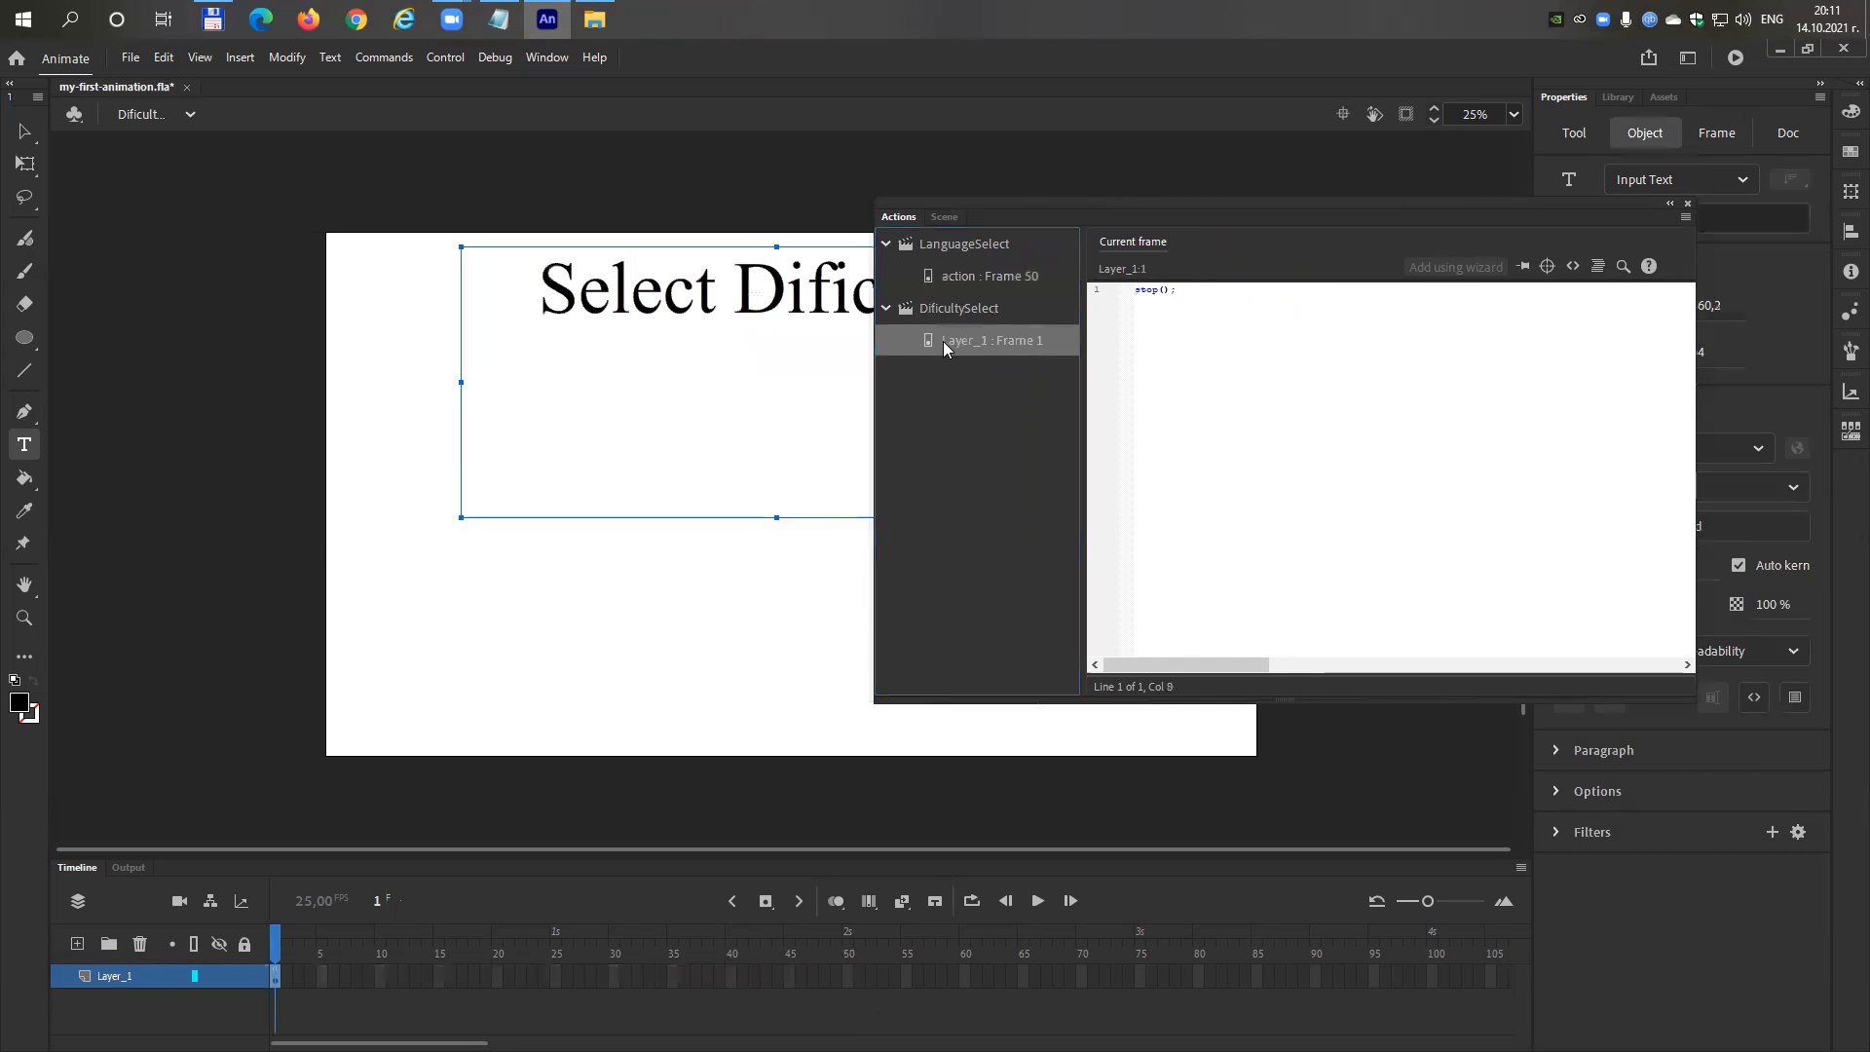
right_click(107, 984)
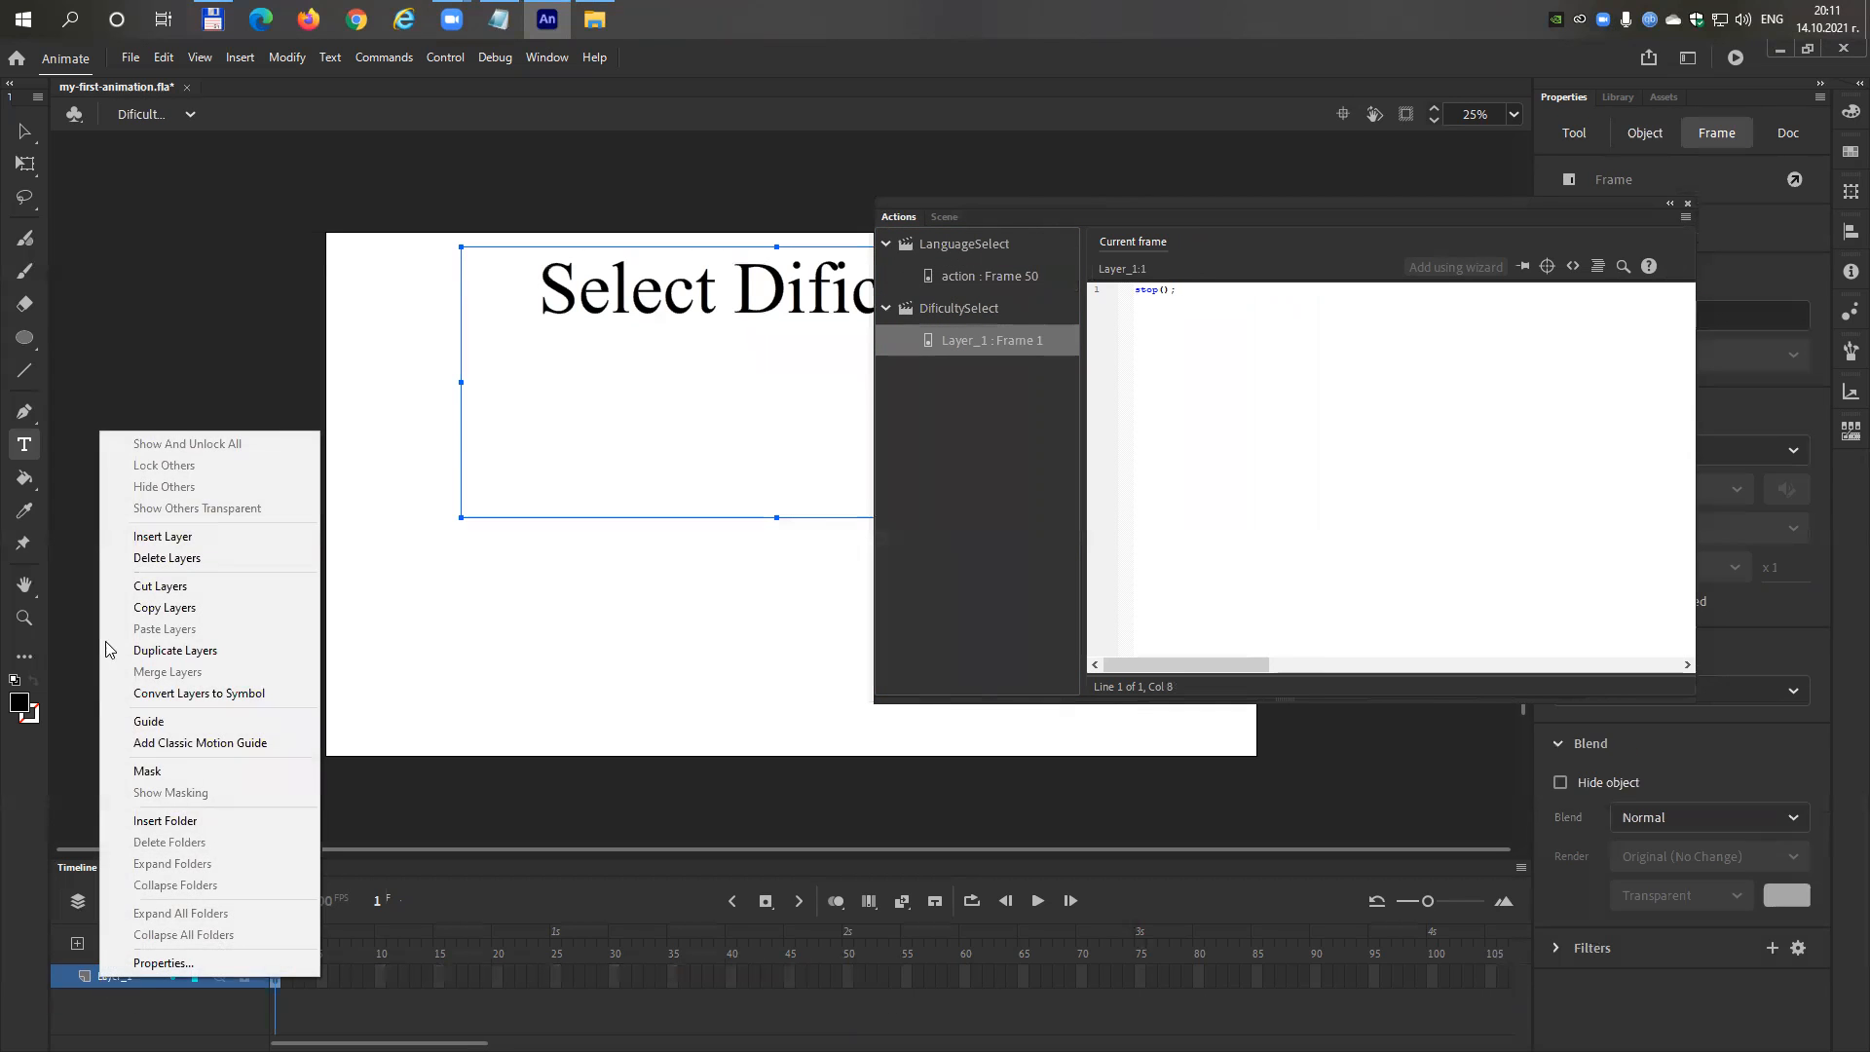
left_click(161, 537)
double_click(128, 973)
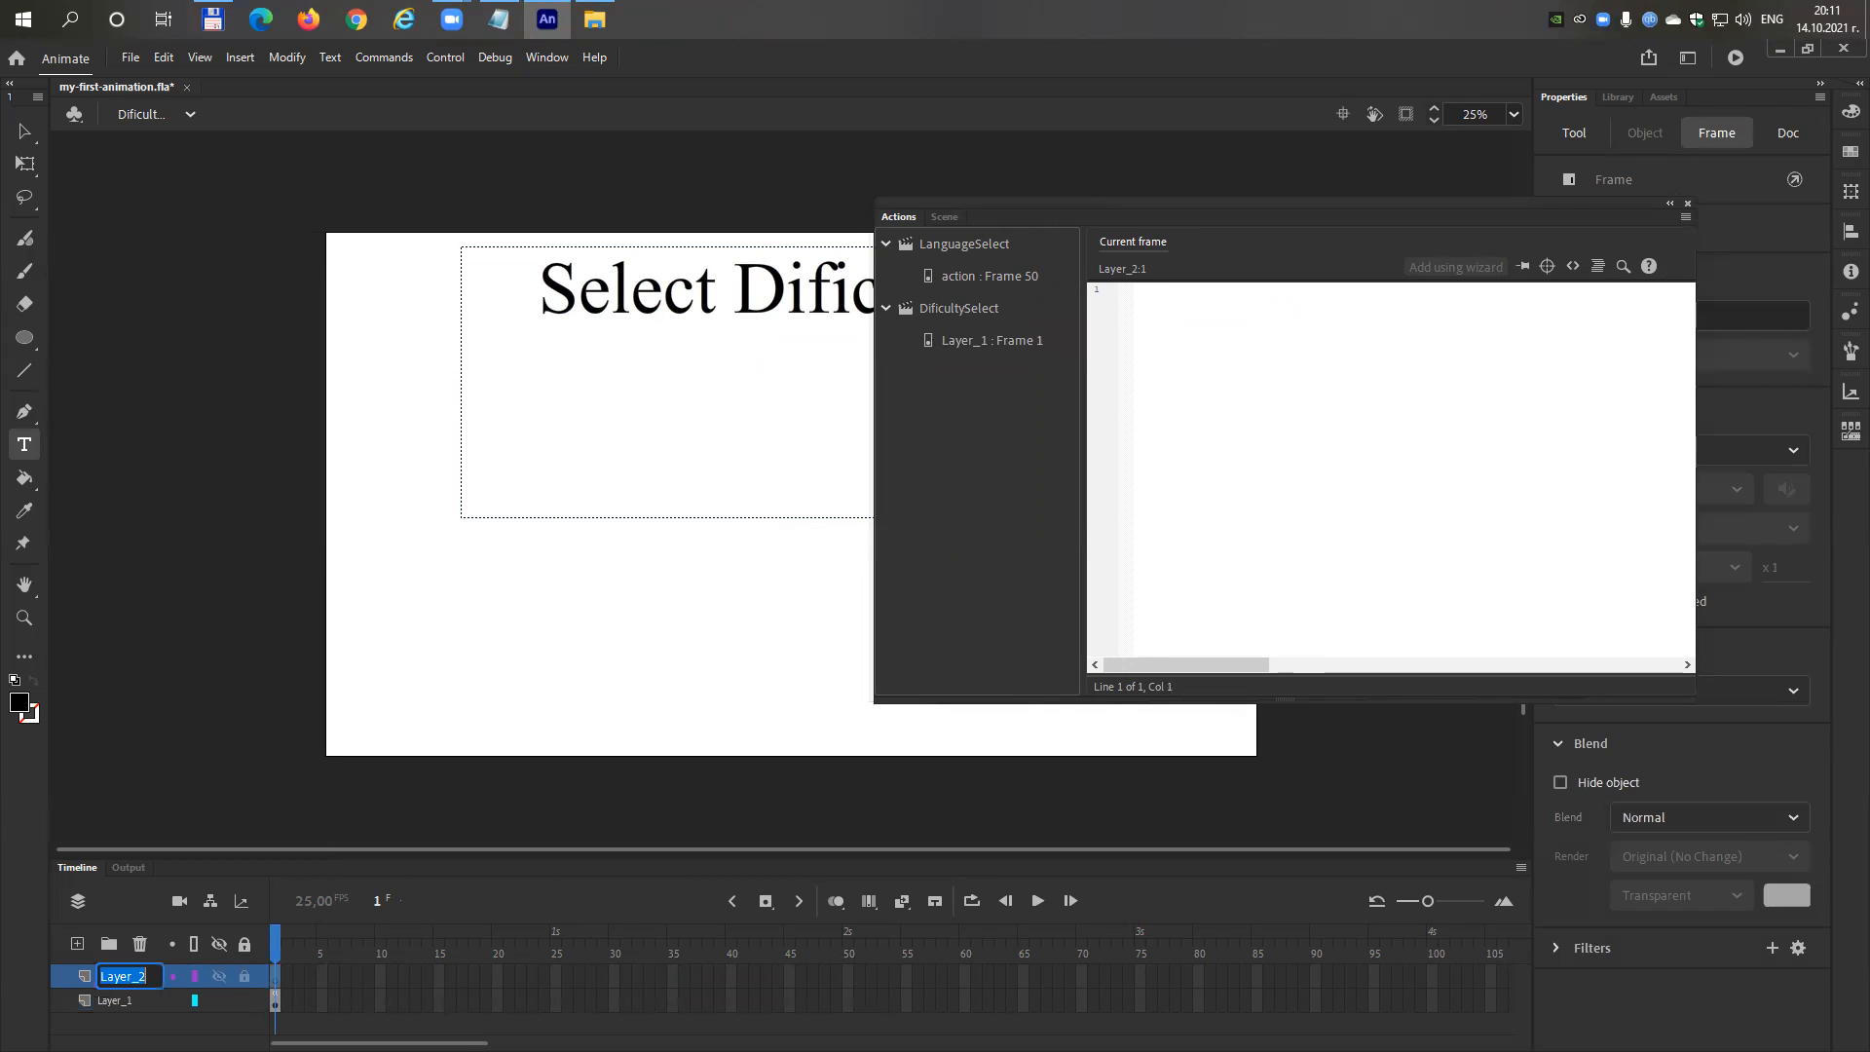
type("action")
key("Return")
Move the stop(); script from frame 1 of Layer_1 to frame 1 of the action layer in DificultySelect.
left_click(276, 1004)
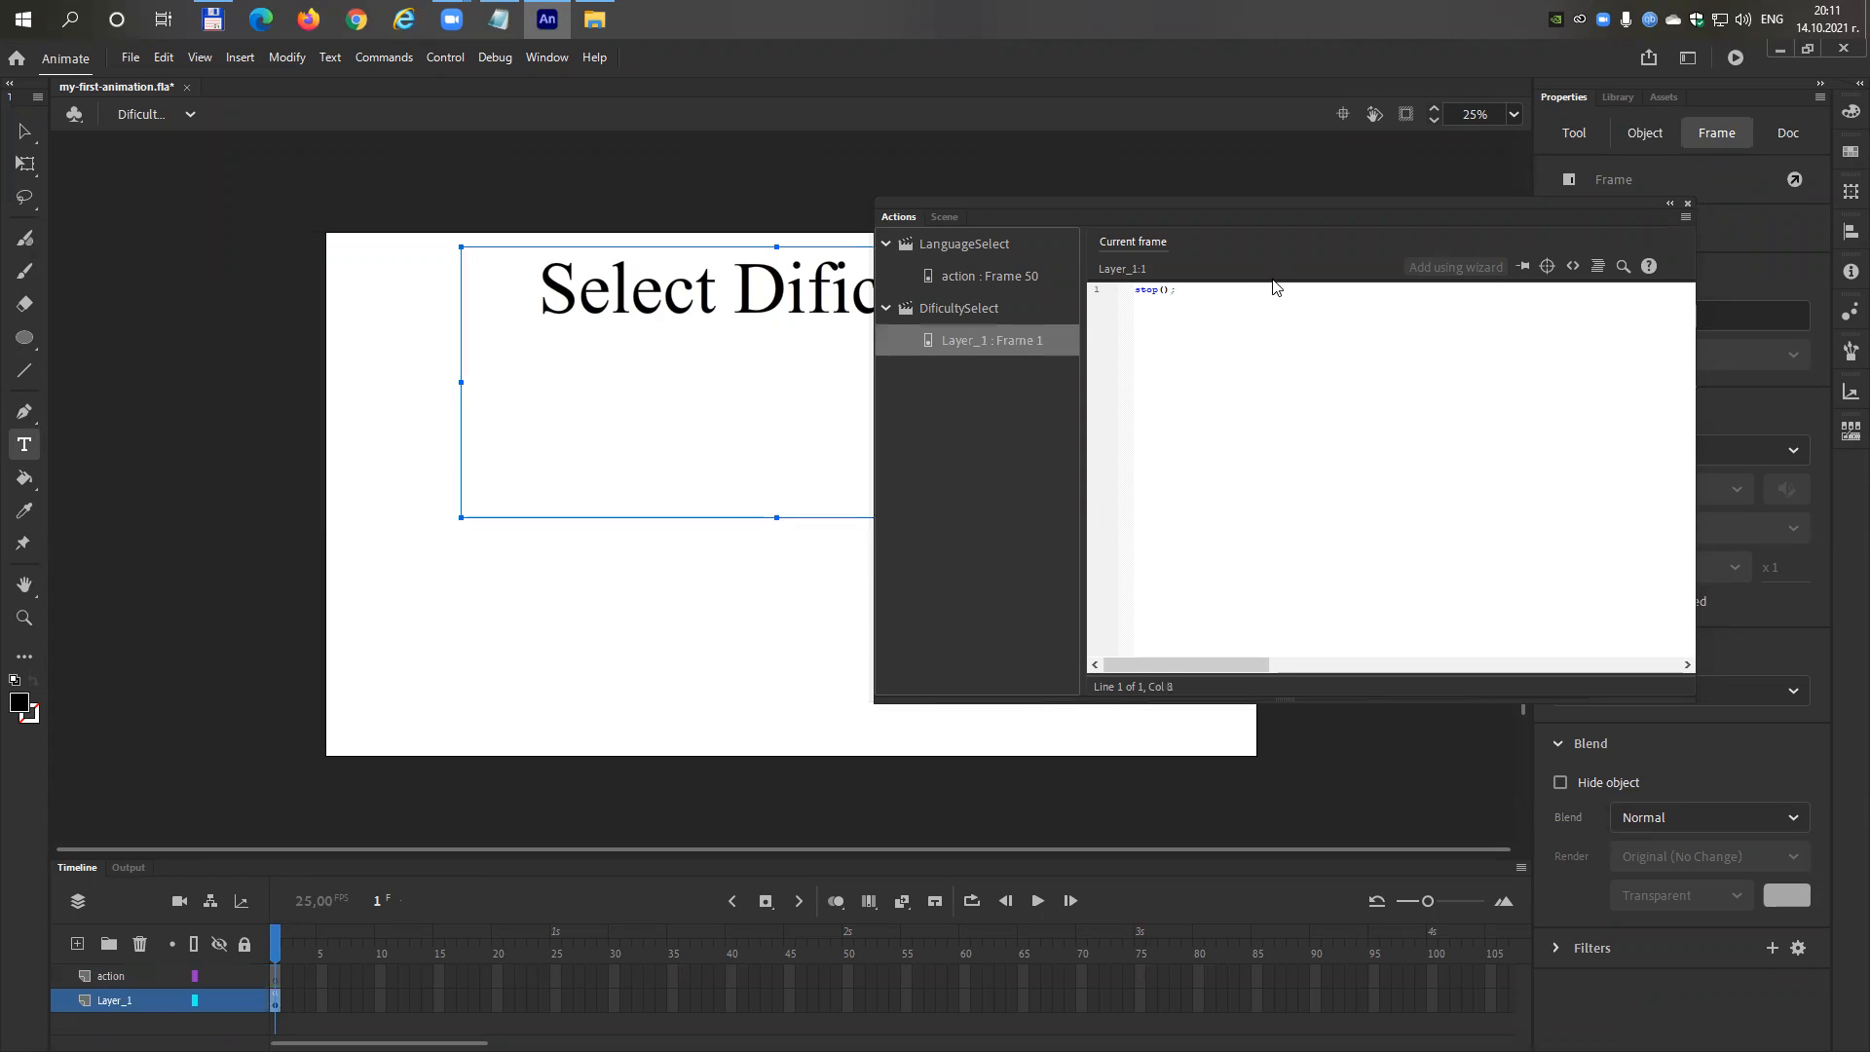
key("ctrl+a")
key("ctrl+c")
key("BackSpace")
left_click(275, 977)
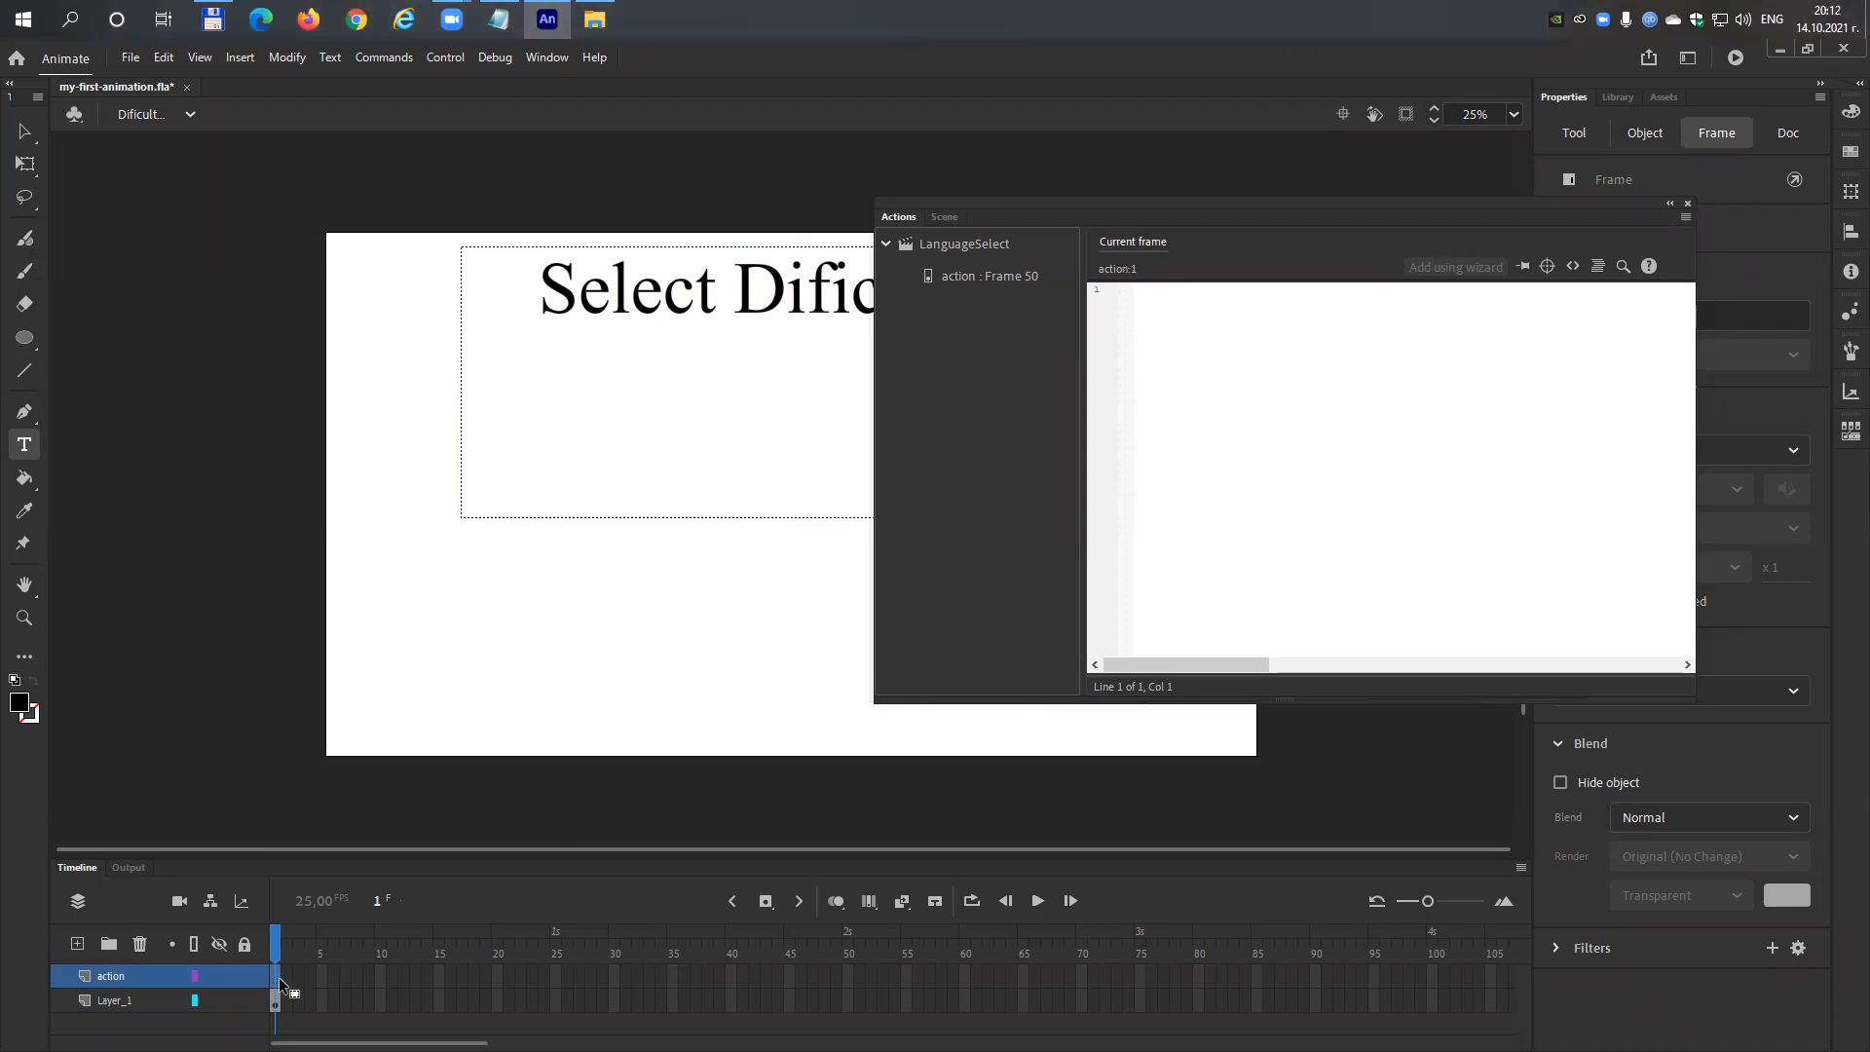
left_click(1194, 363)
key("ctrl+v")
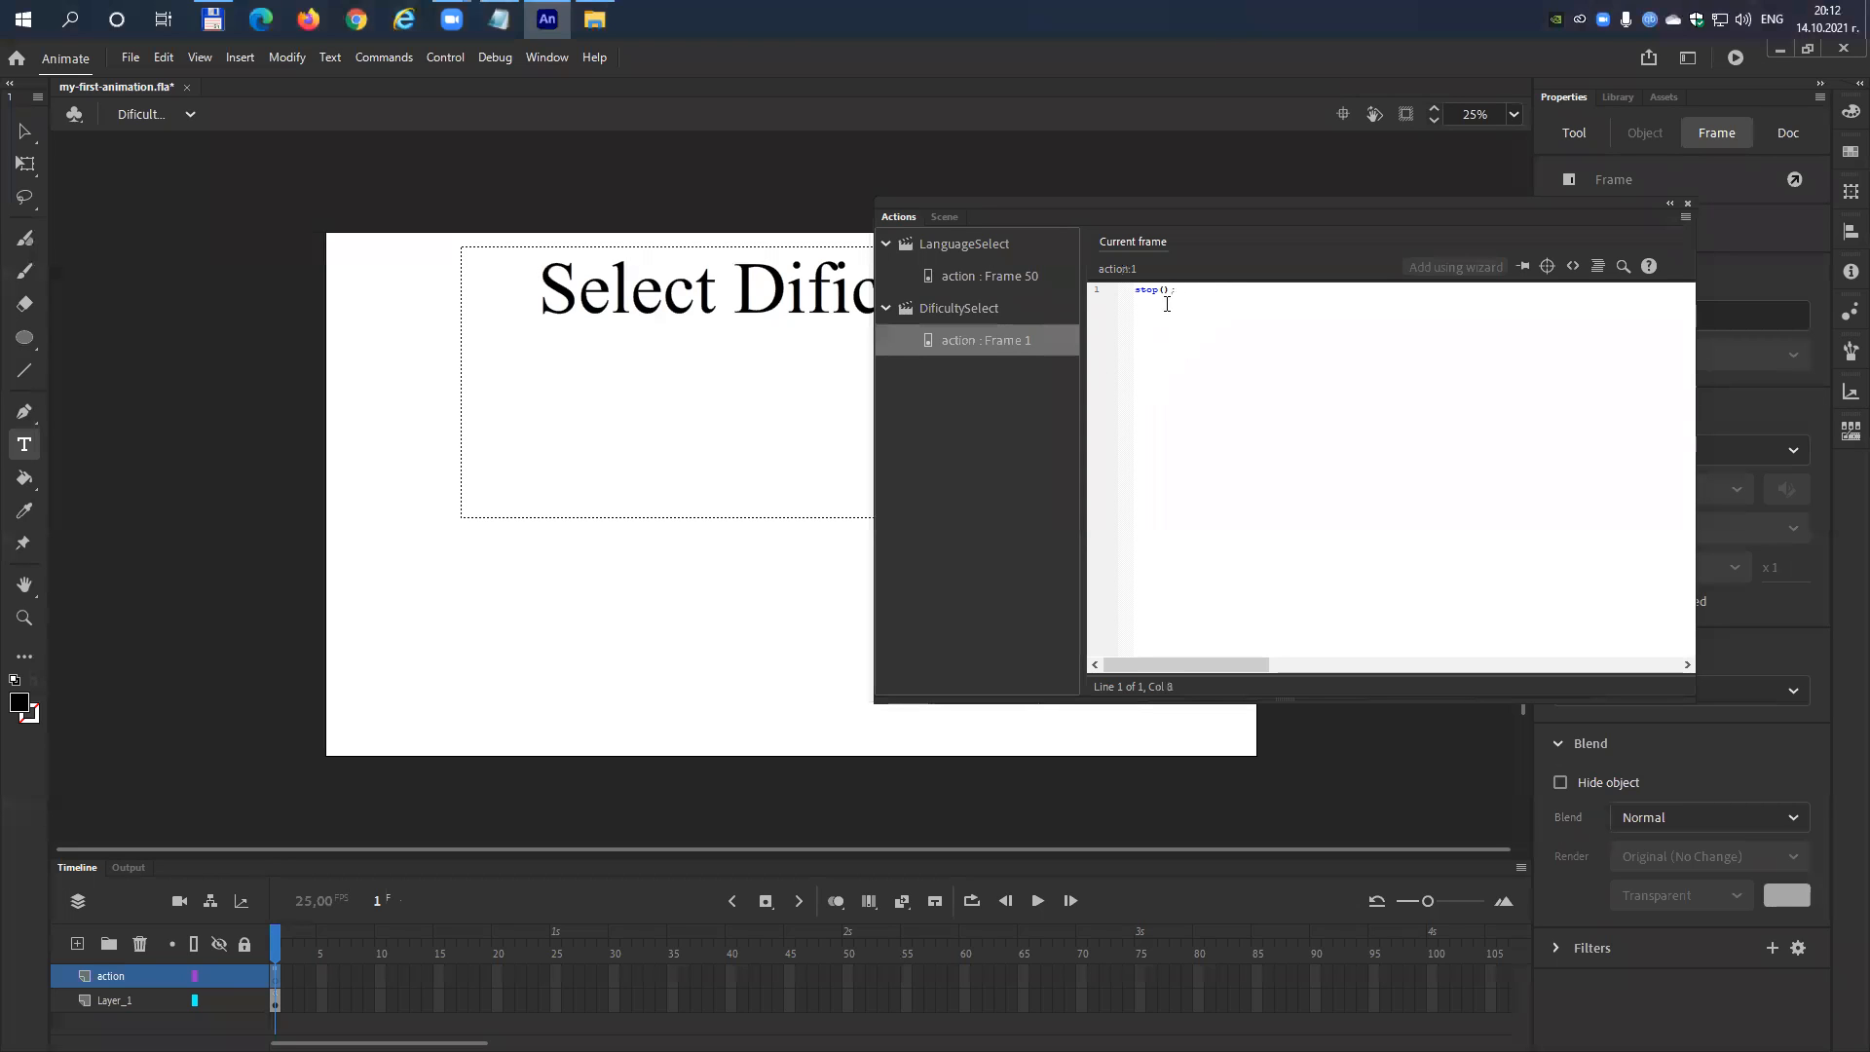
Review the action layer scripts in frame 50 of LanguageSelect and frame 1 of DificultySelect.
left_click(950, 276)
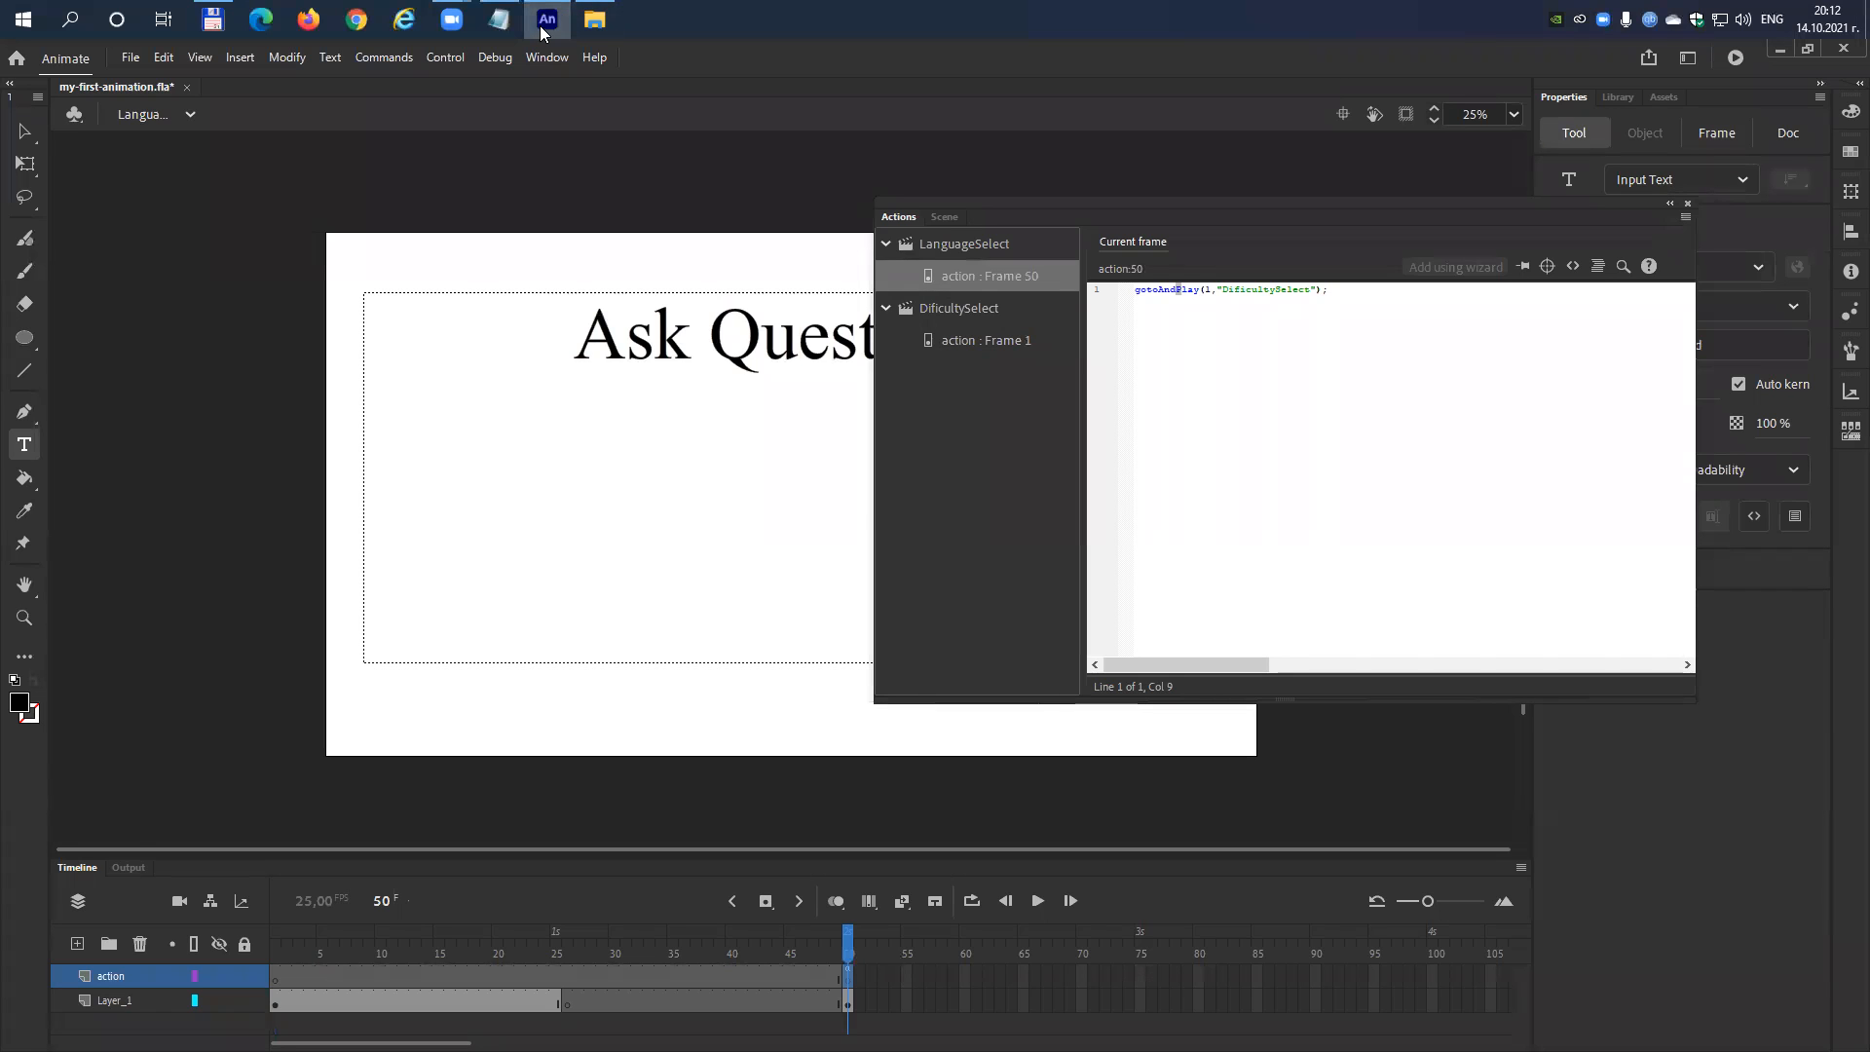
mouse_move(543, 32)
key("End")
left_click_drag(1329, 290, 1071, 290)
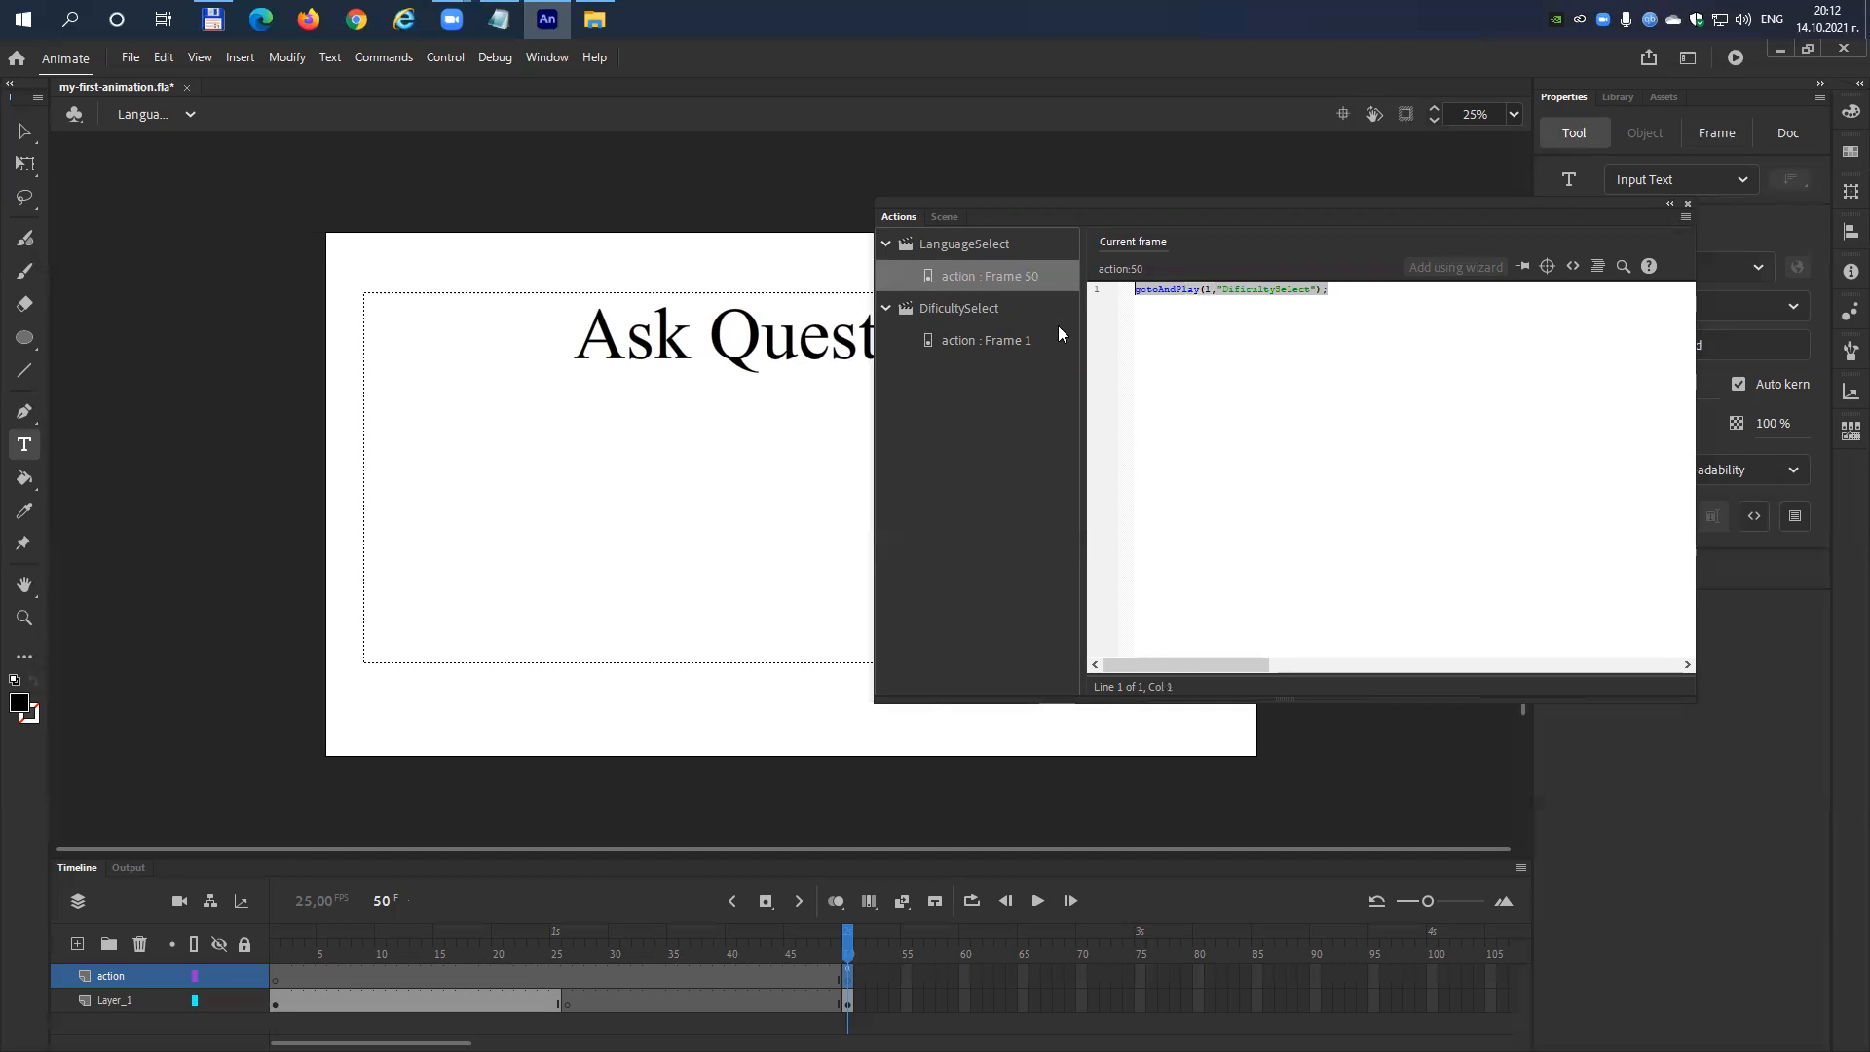
left_click(938, 339)
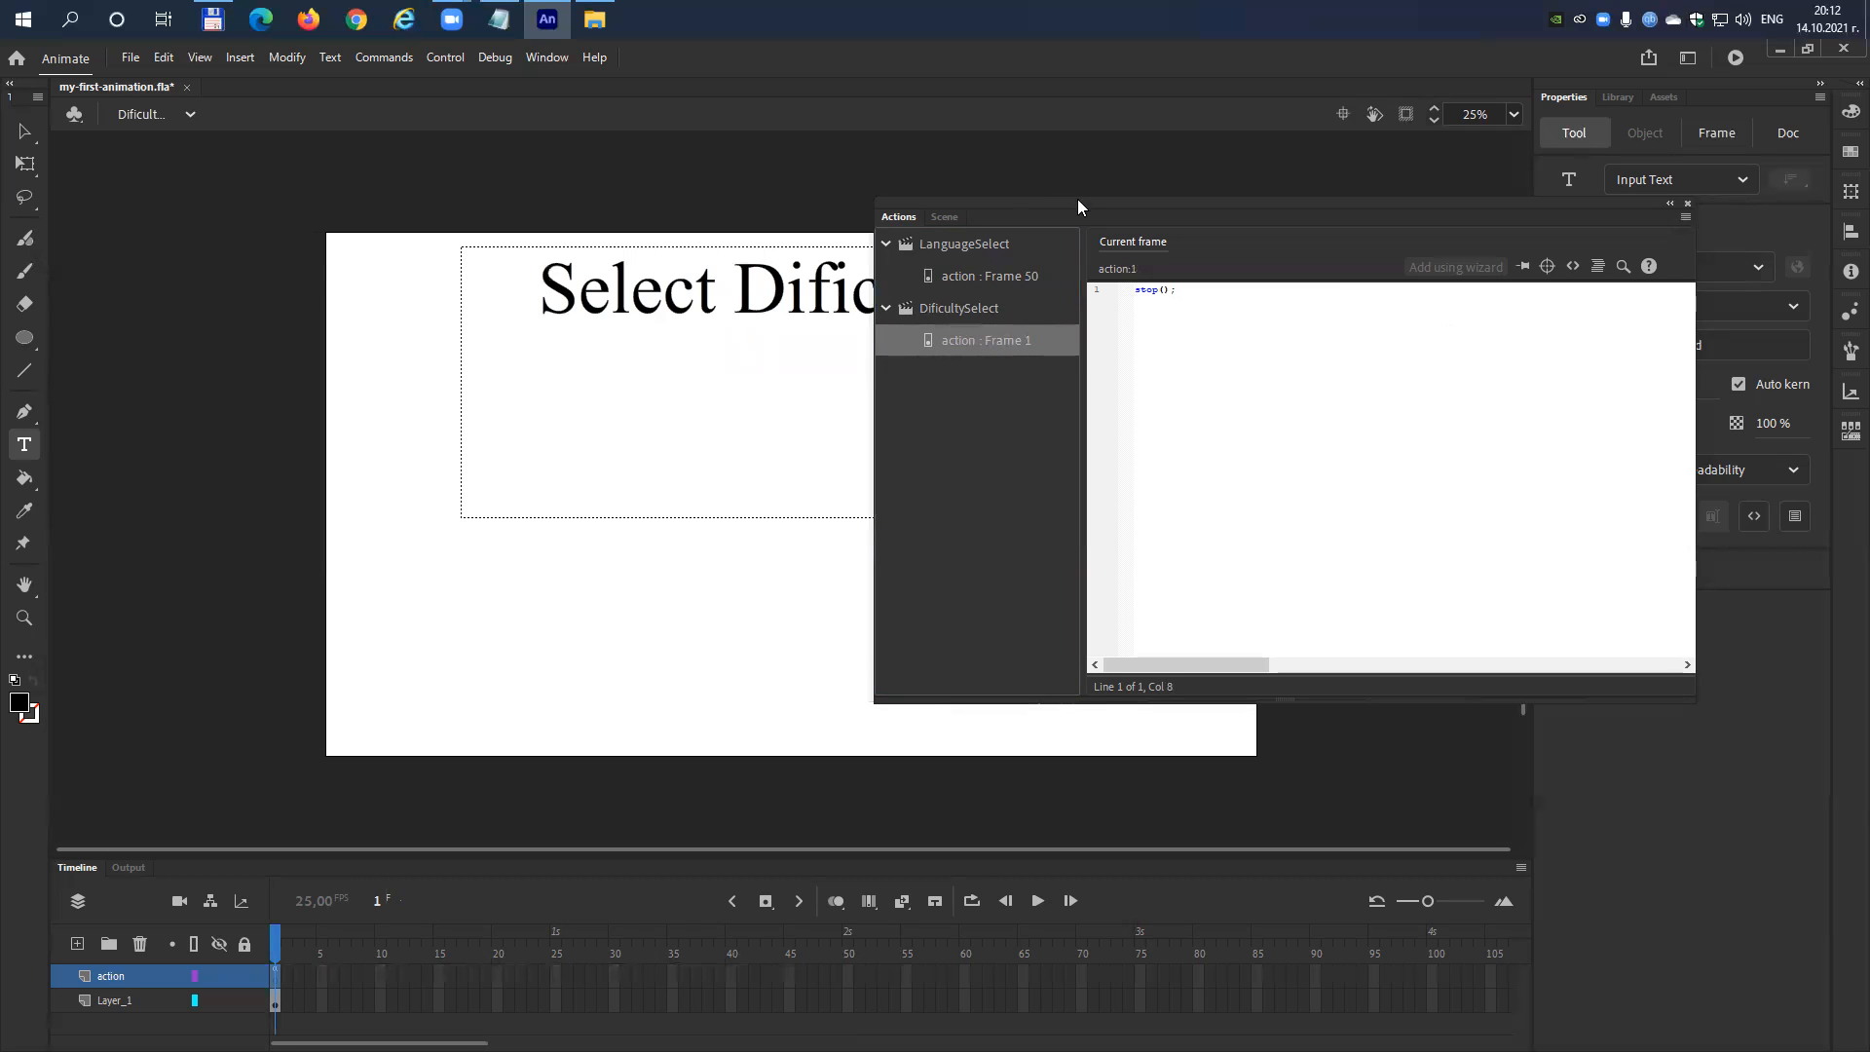
left_click_drag(1077, 200, 931, 188)
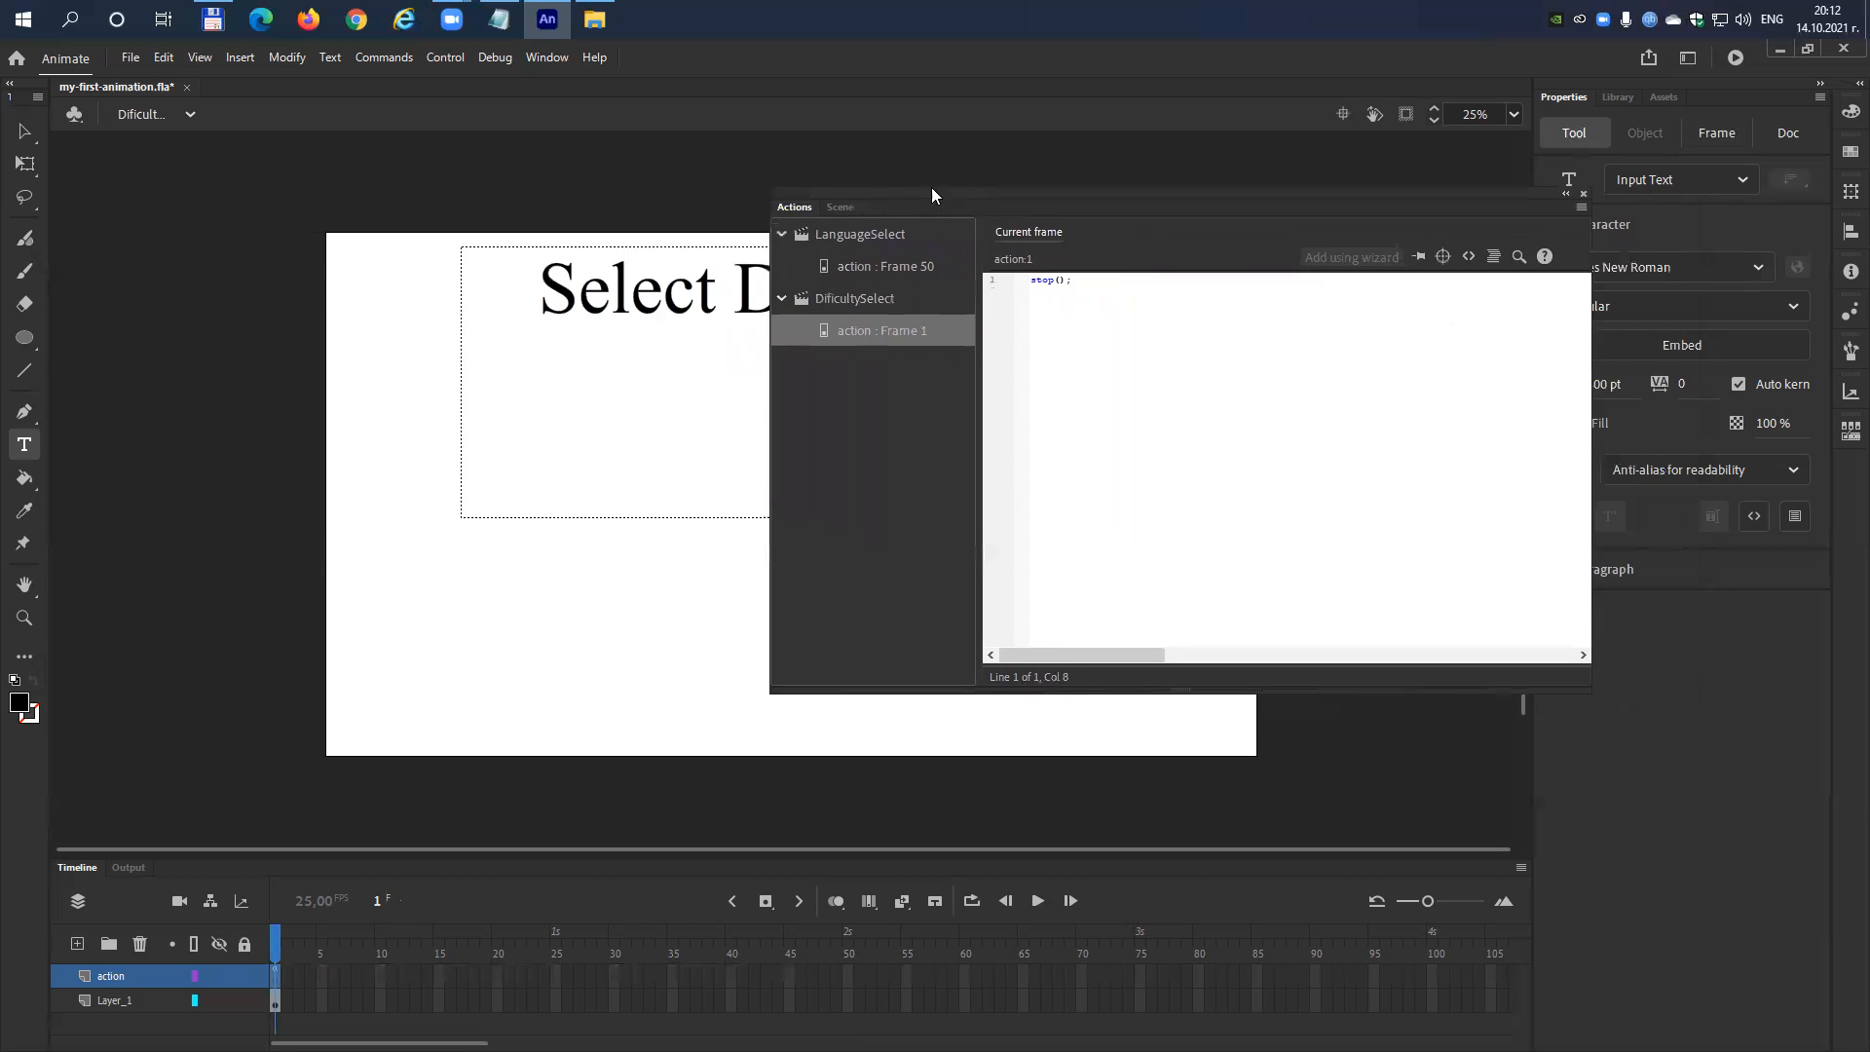
left_click(800, 231)
left_click(821, 265)
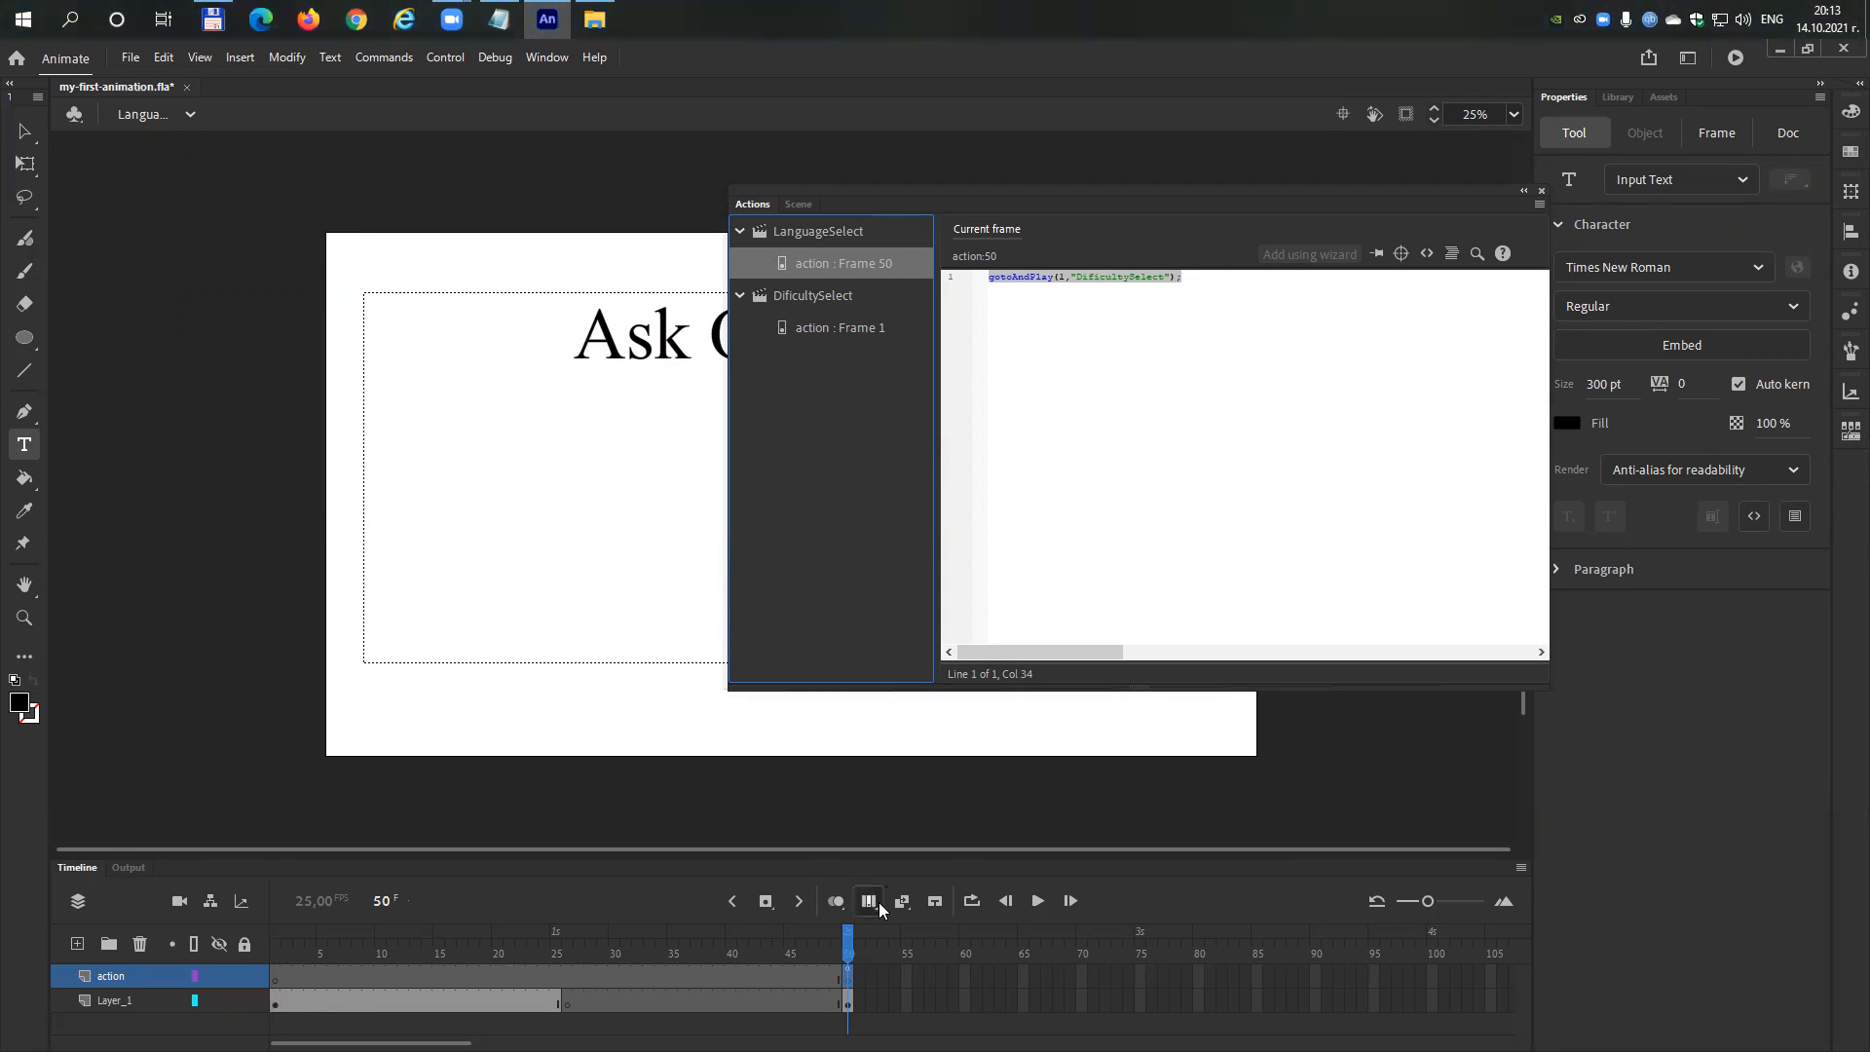
Examine the keyframes of the action layer and Layer_1 in LanguageSelect, moving the script window aside.
left_click(848, 977)
right_click(849, 978)
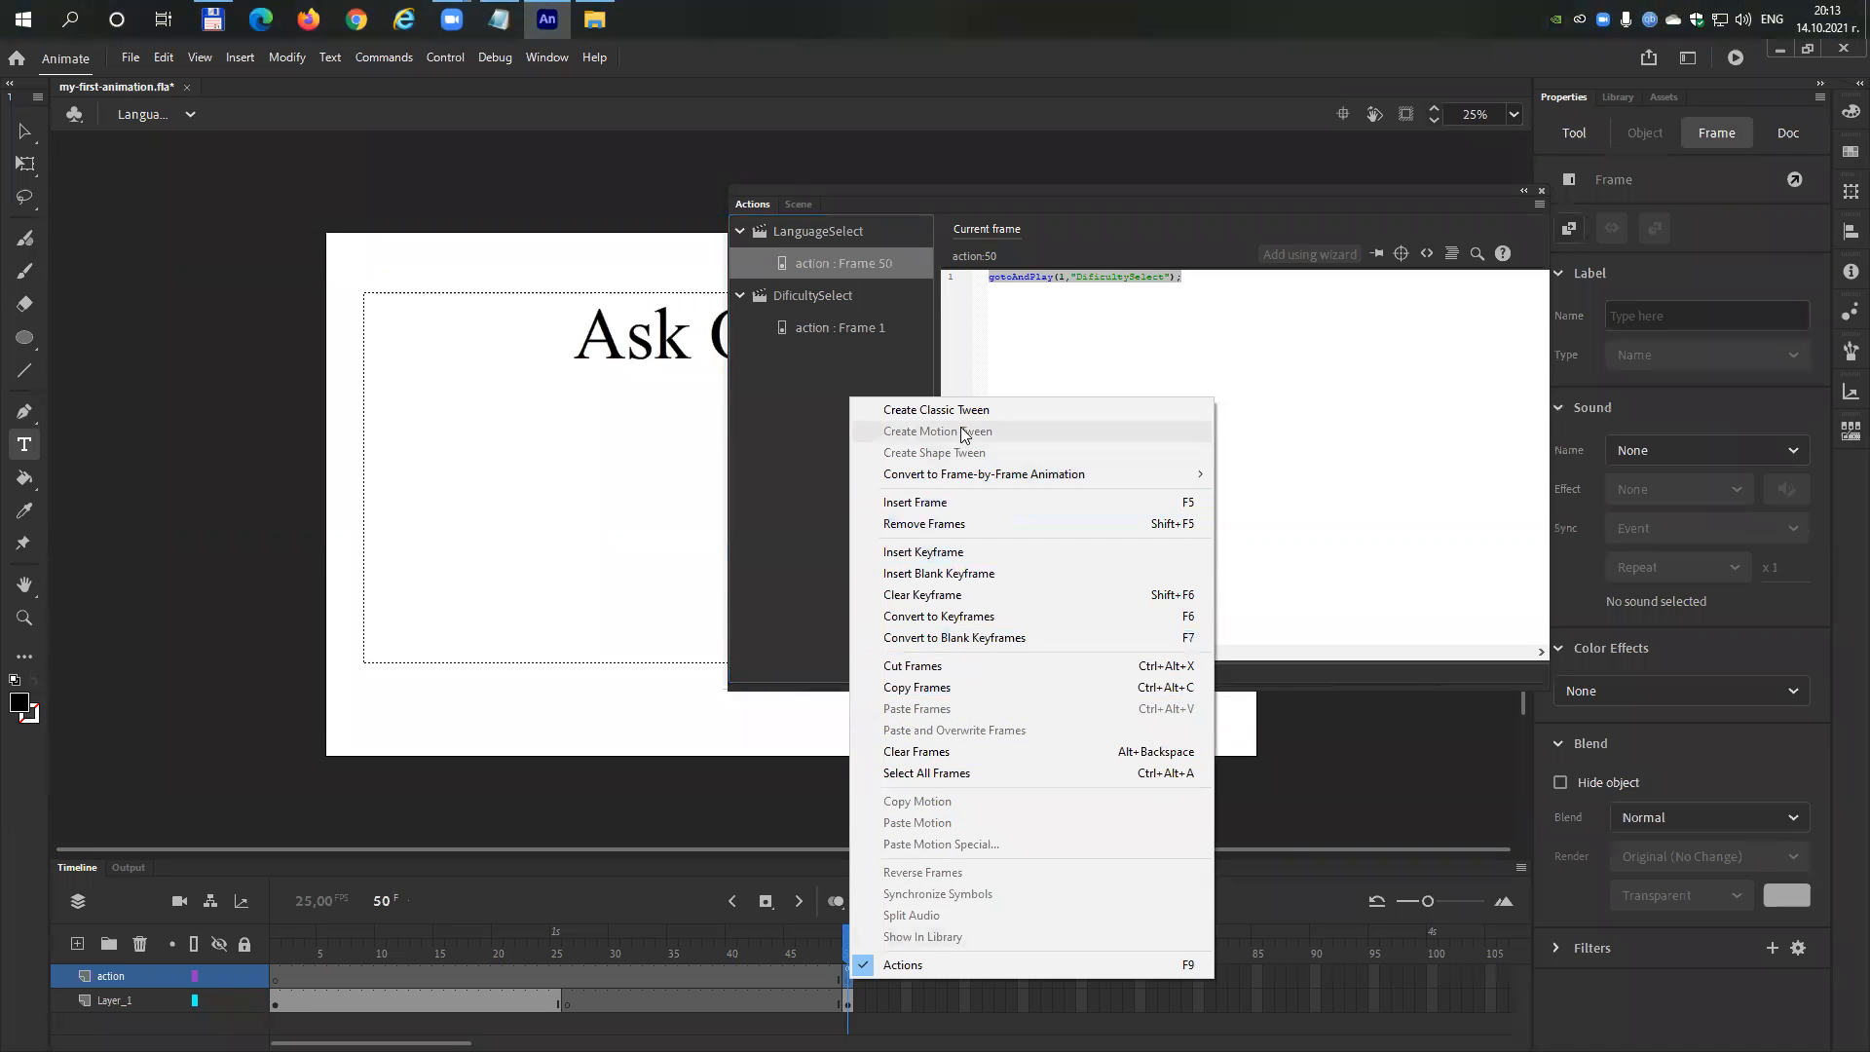
mouse_move(959, 477)
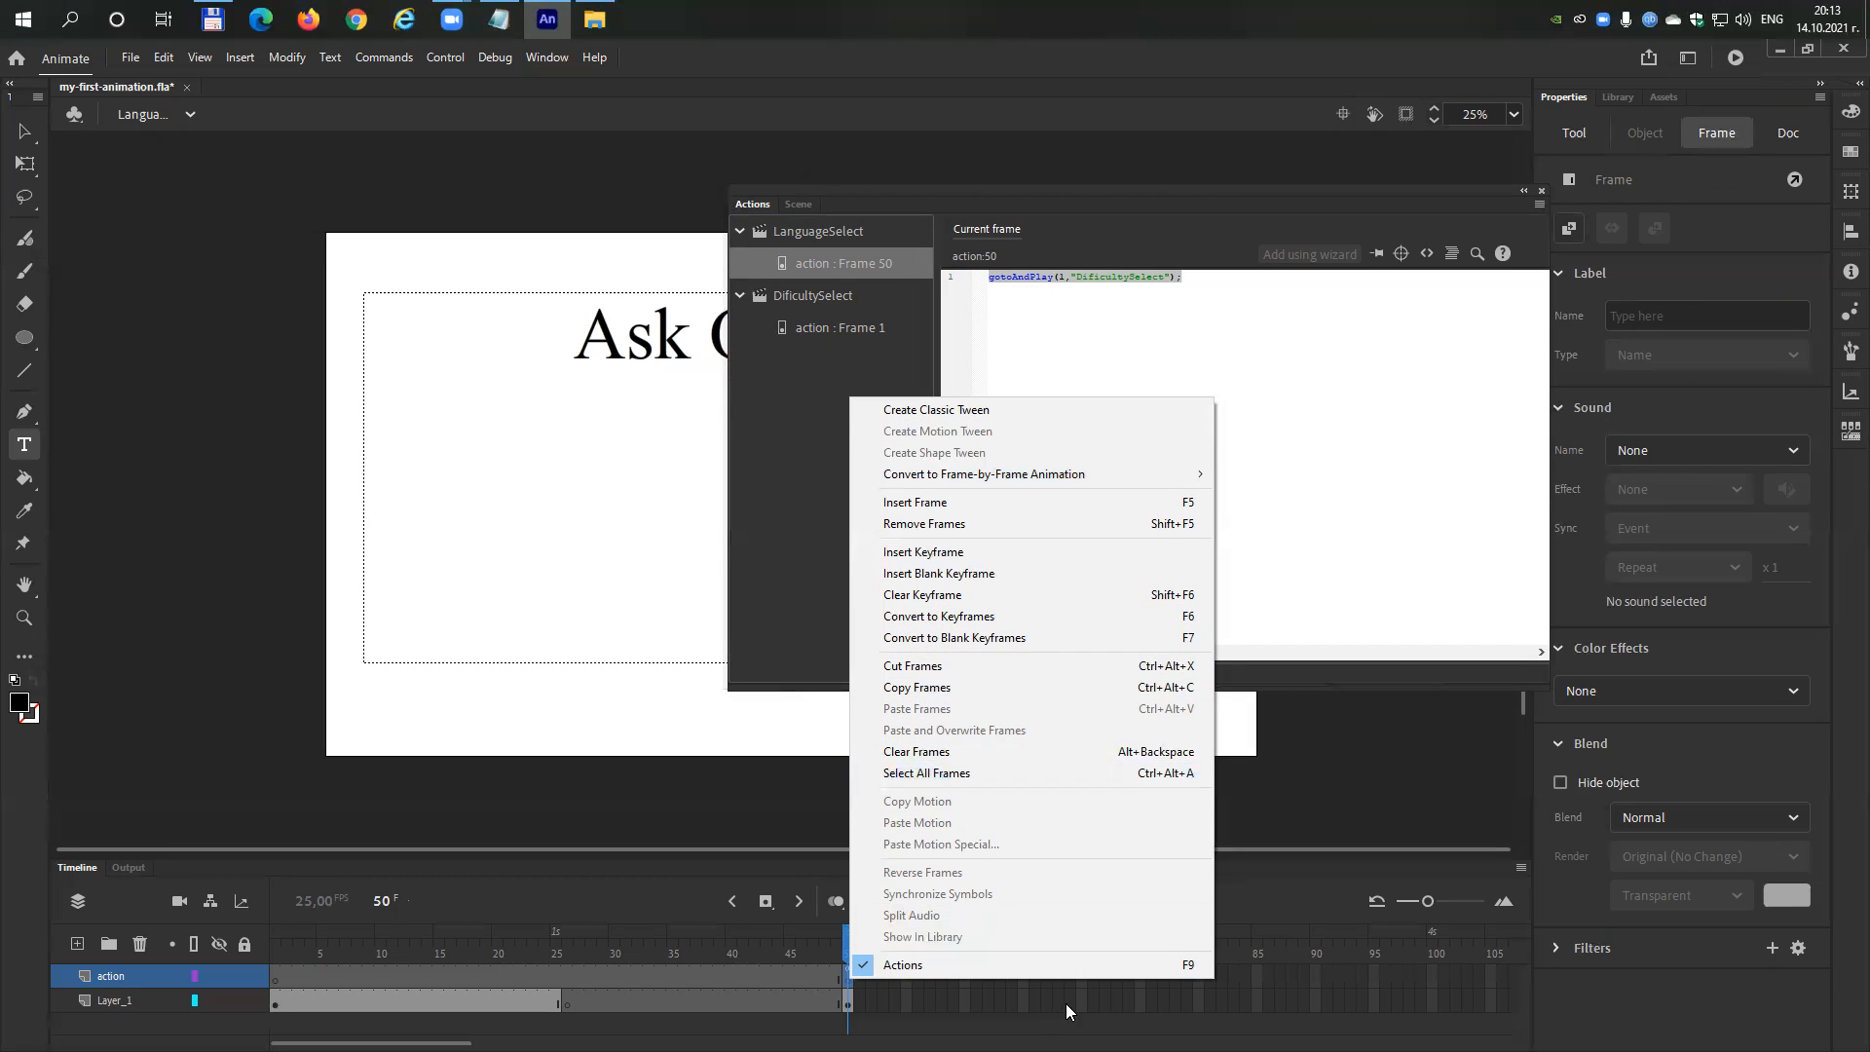
left_click(847, 977)
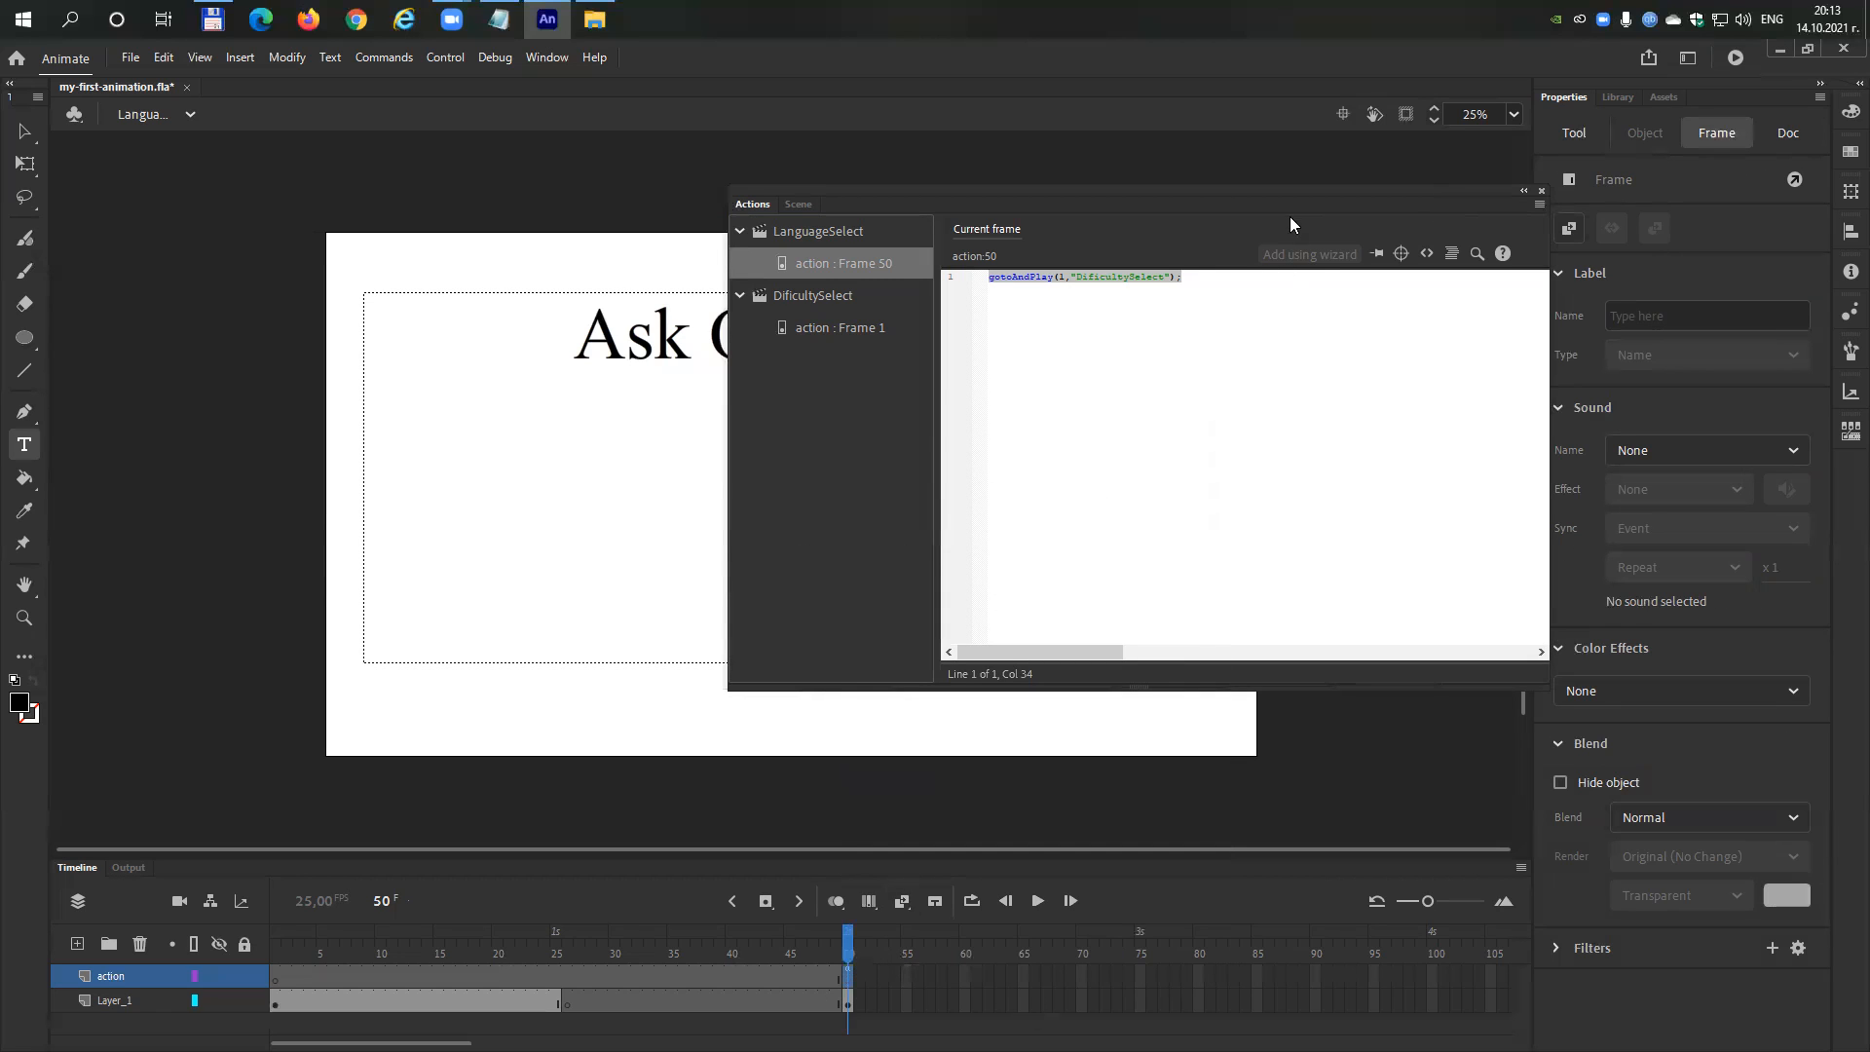
left_click_drag(1158, 193, 957, 204)
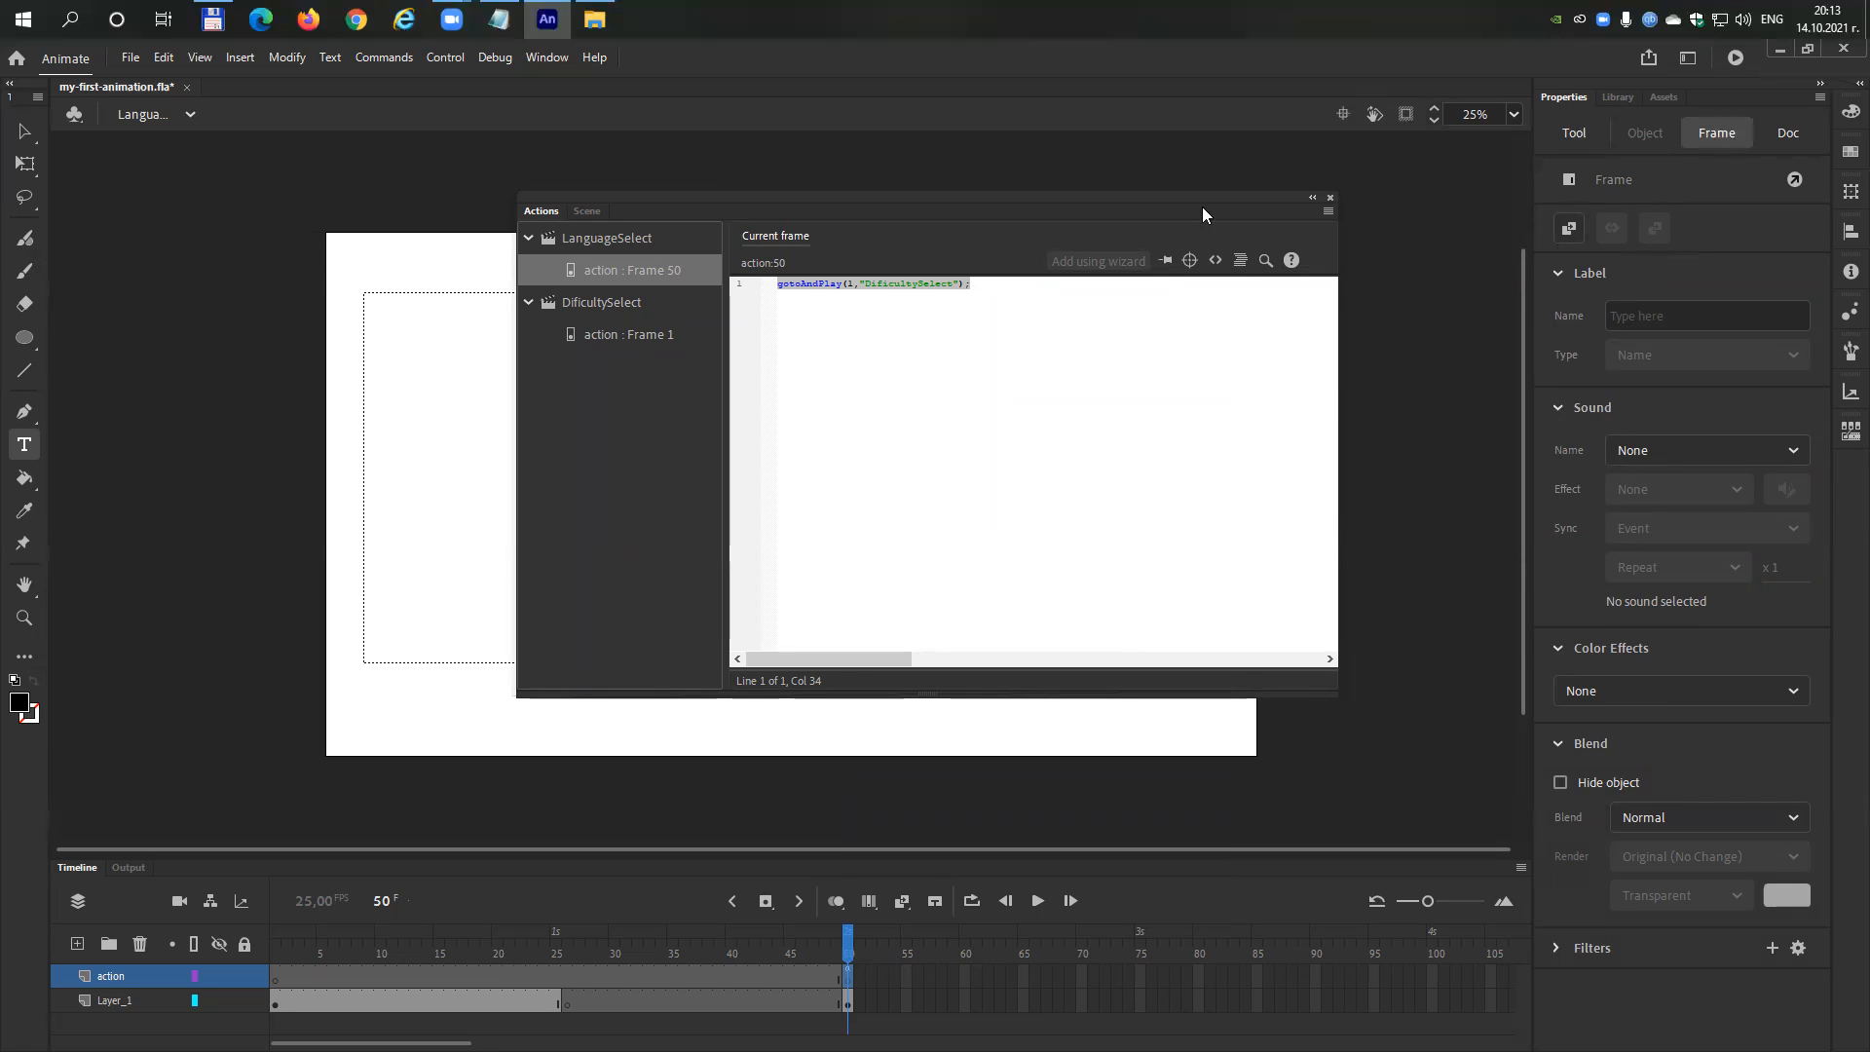
left_click(278, 996)
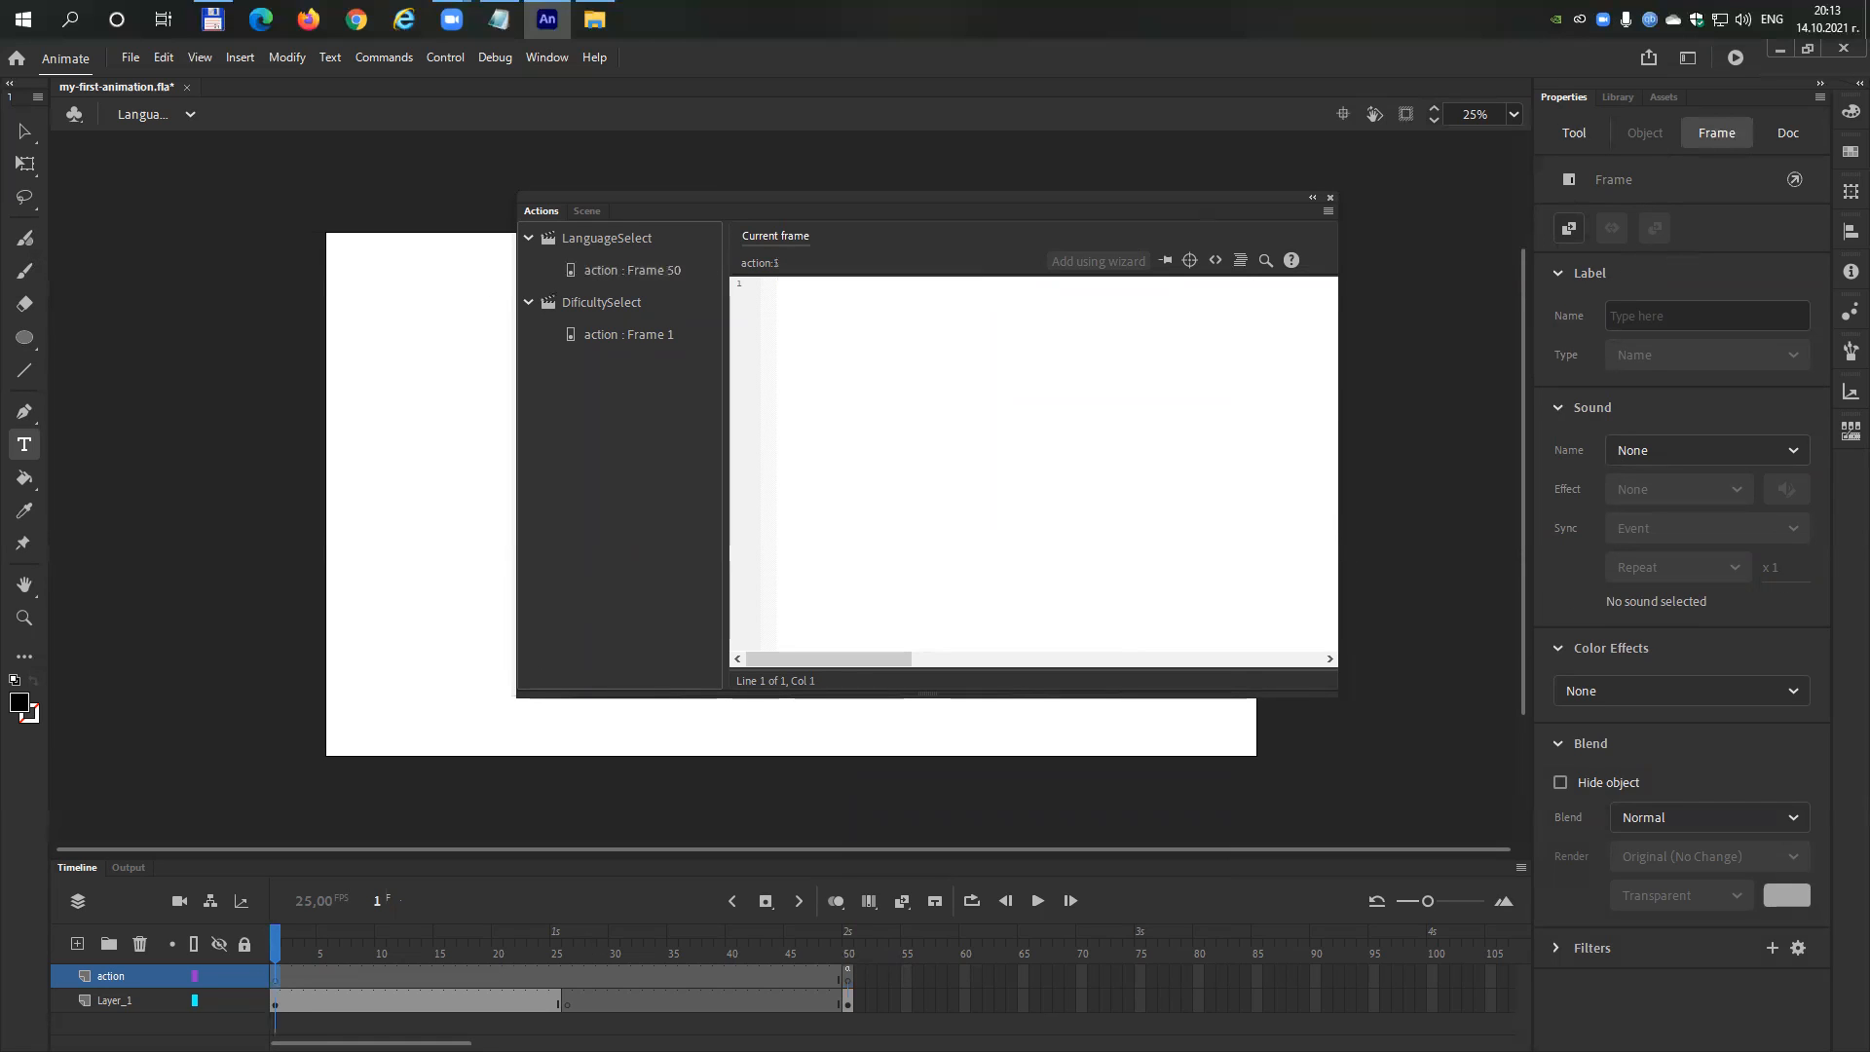
left_click(277, 977)
left_click(570, 1001)
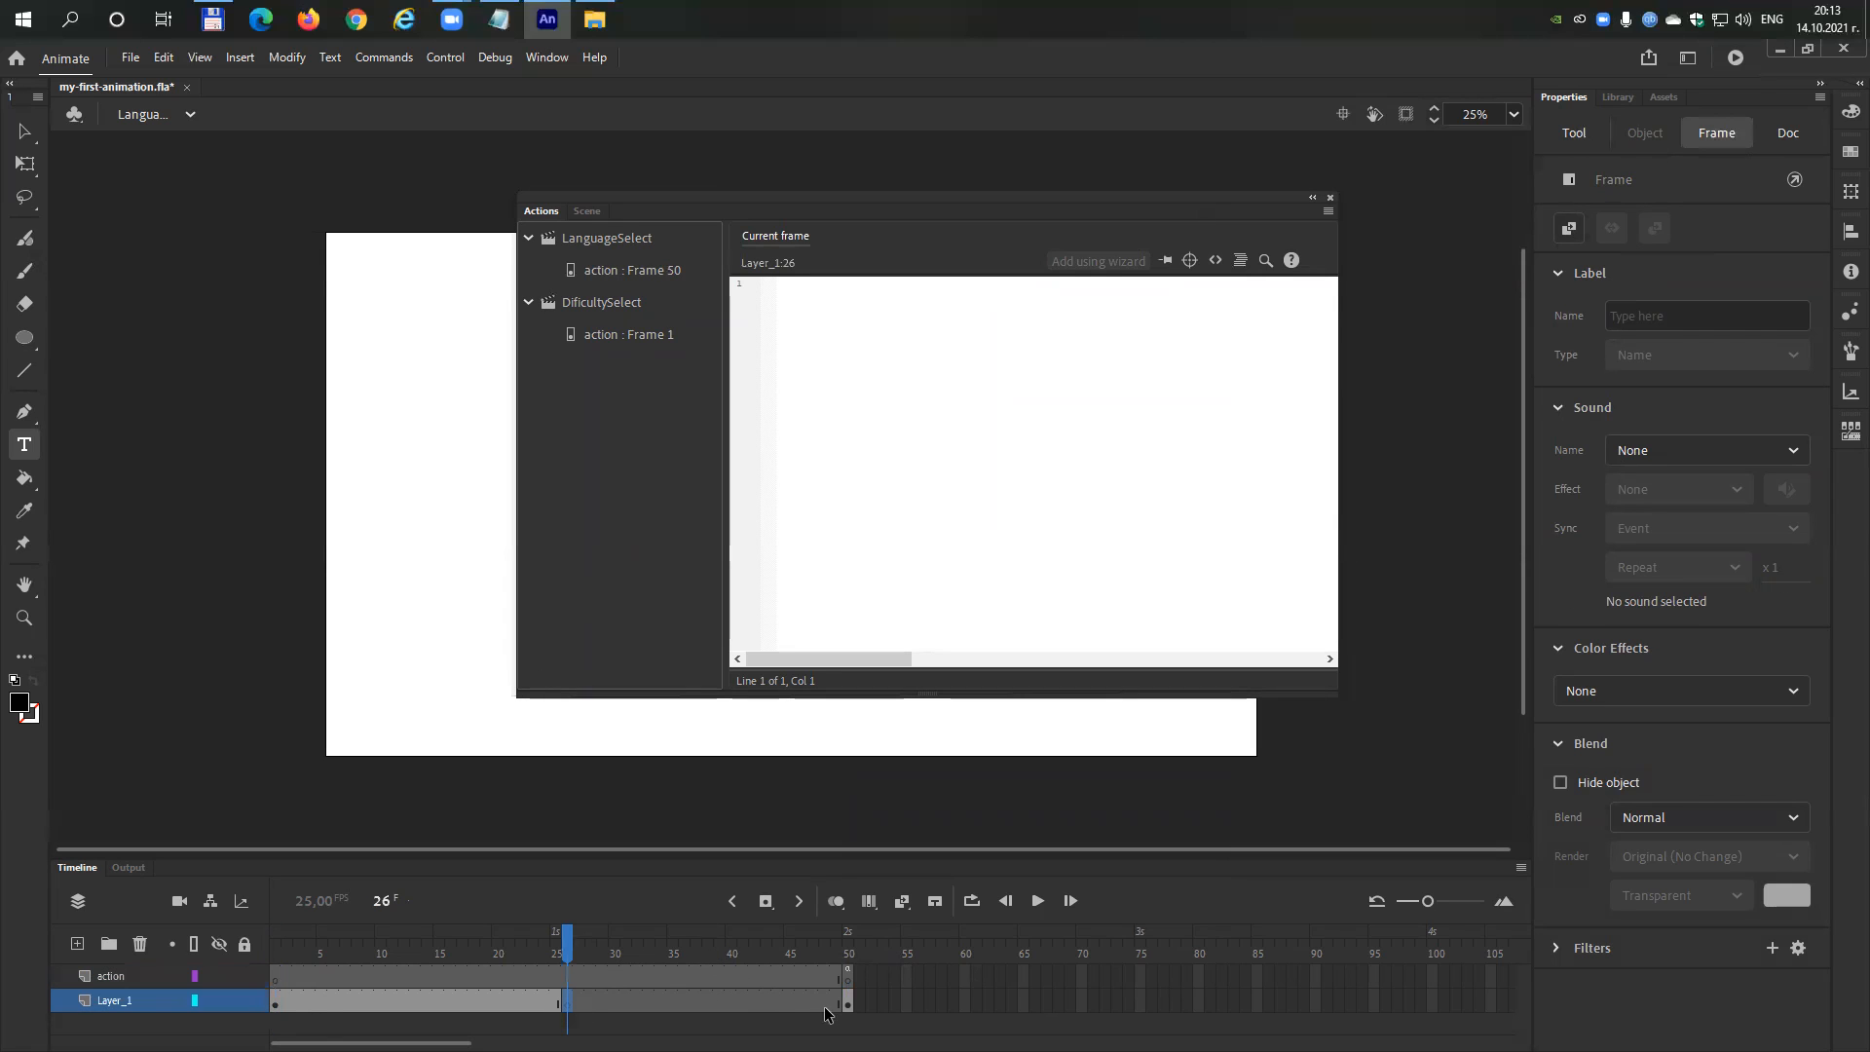
Label frame 50 of LanguageSelect's action layer MoveToDificultScene and widen the script list to fit the full label.
left_click(848, 976)
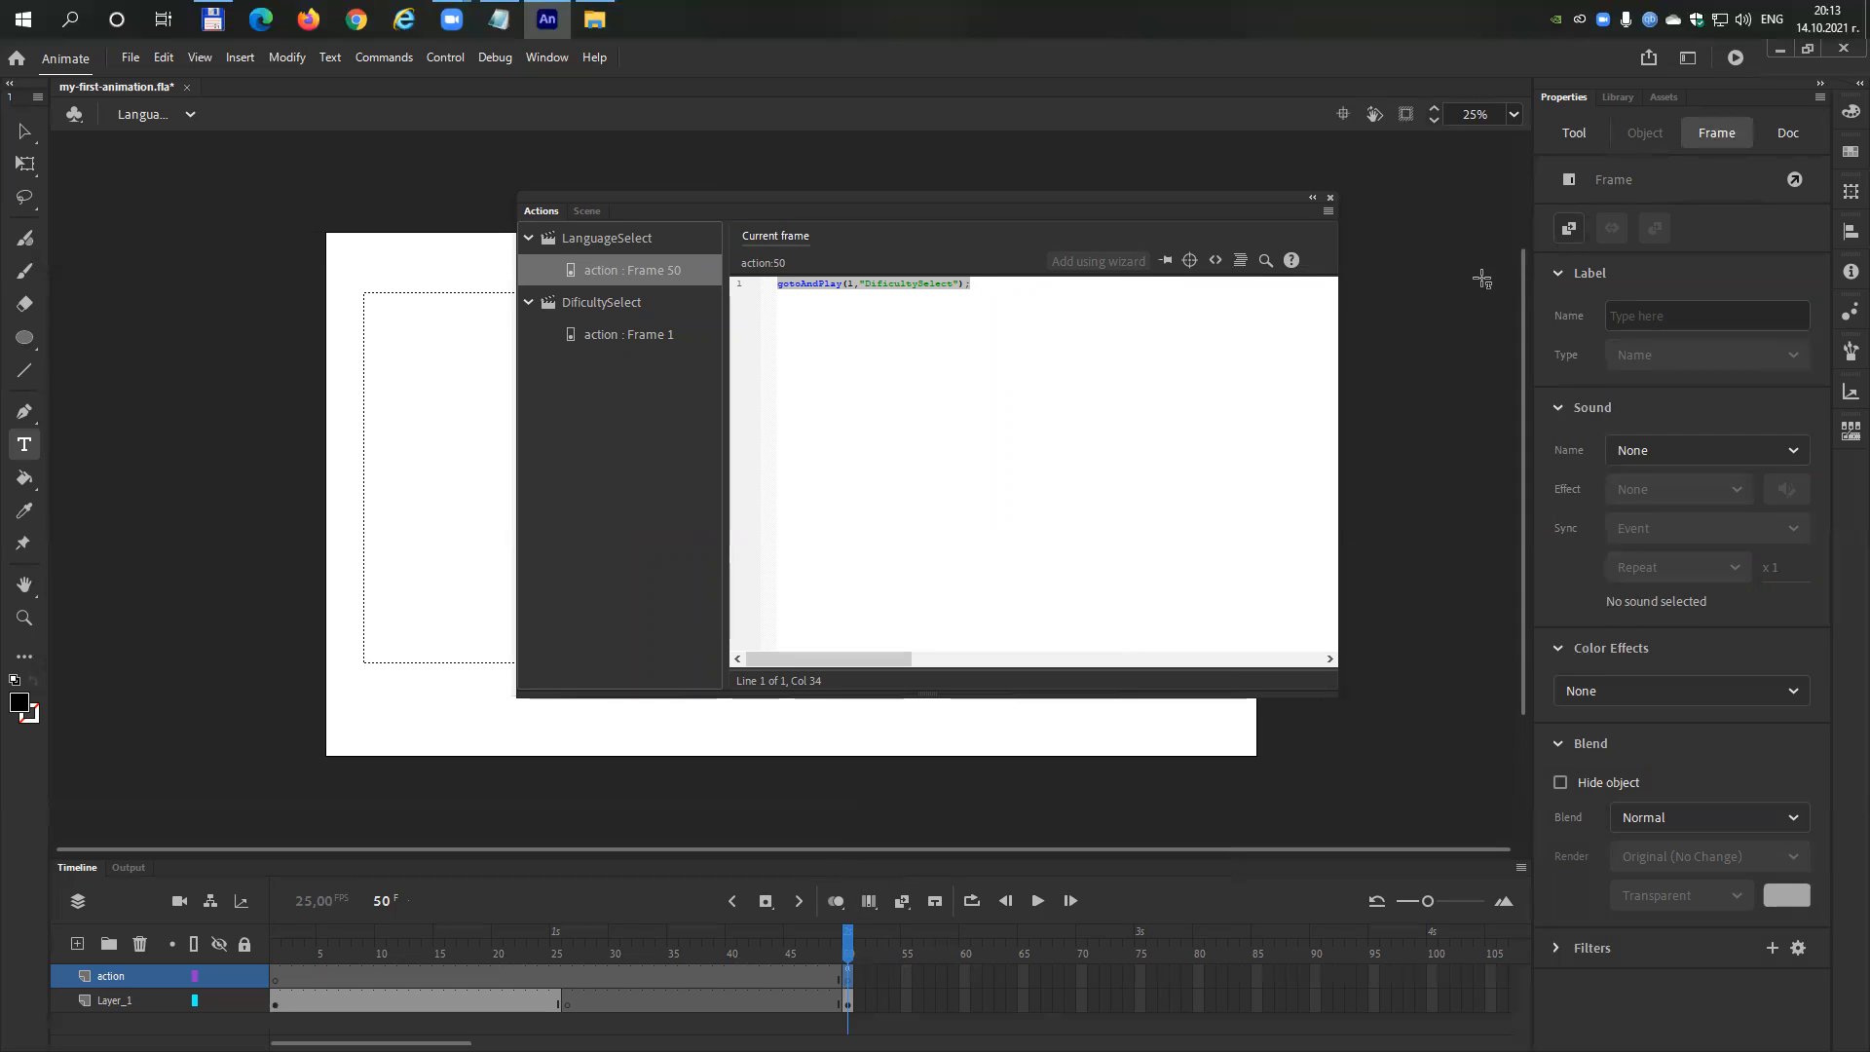
left_click(1653, 310)
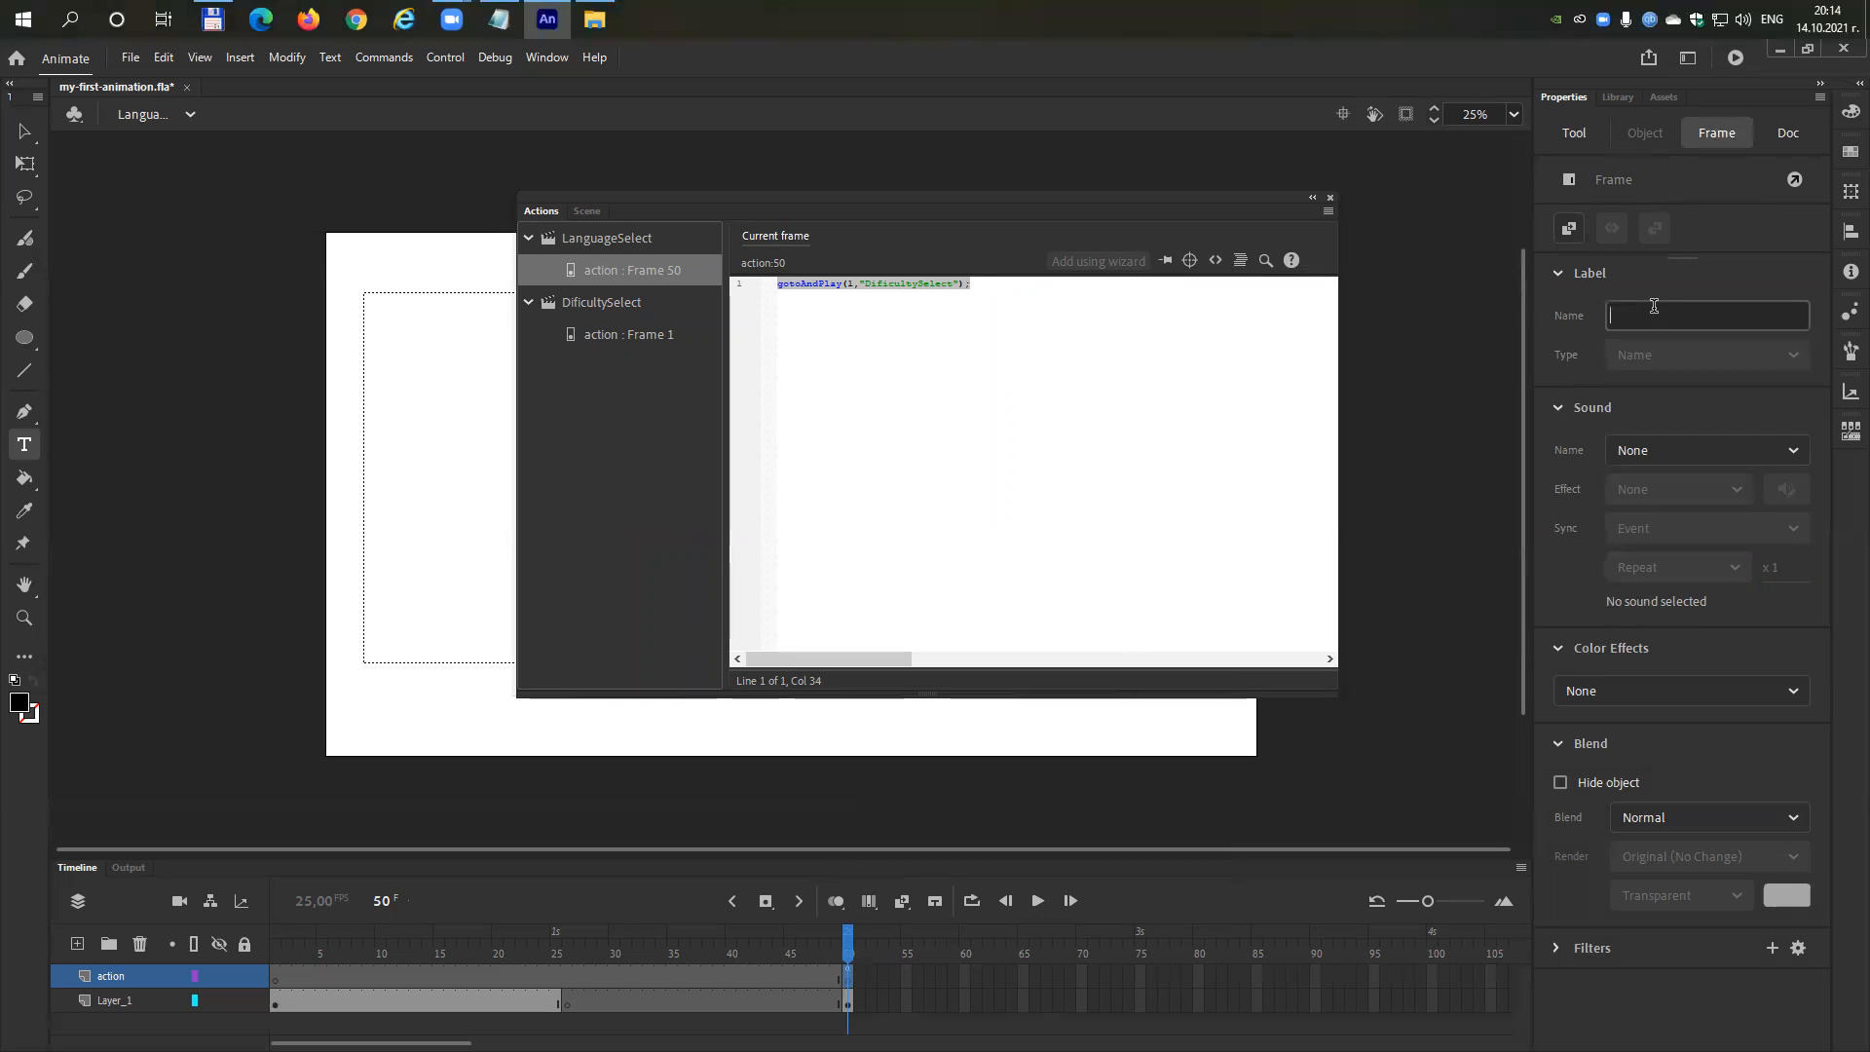
type("Move")
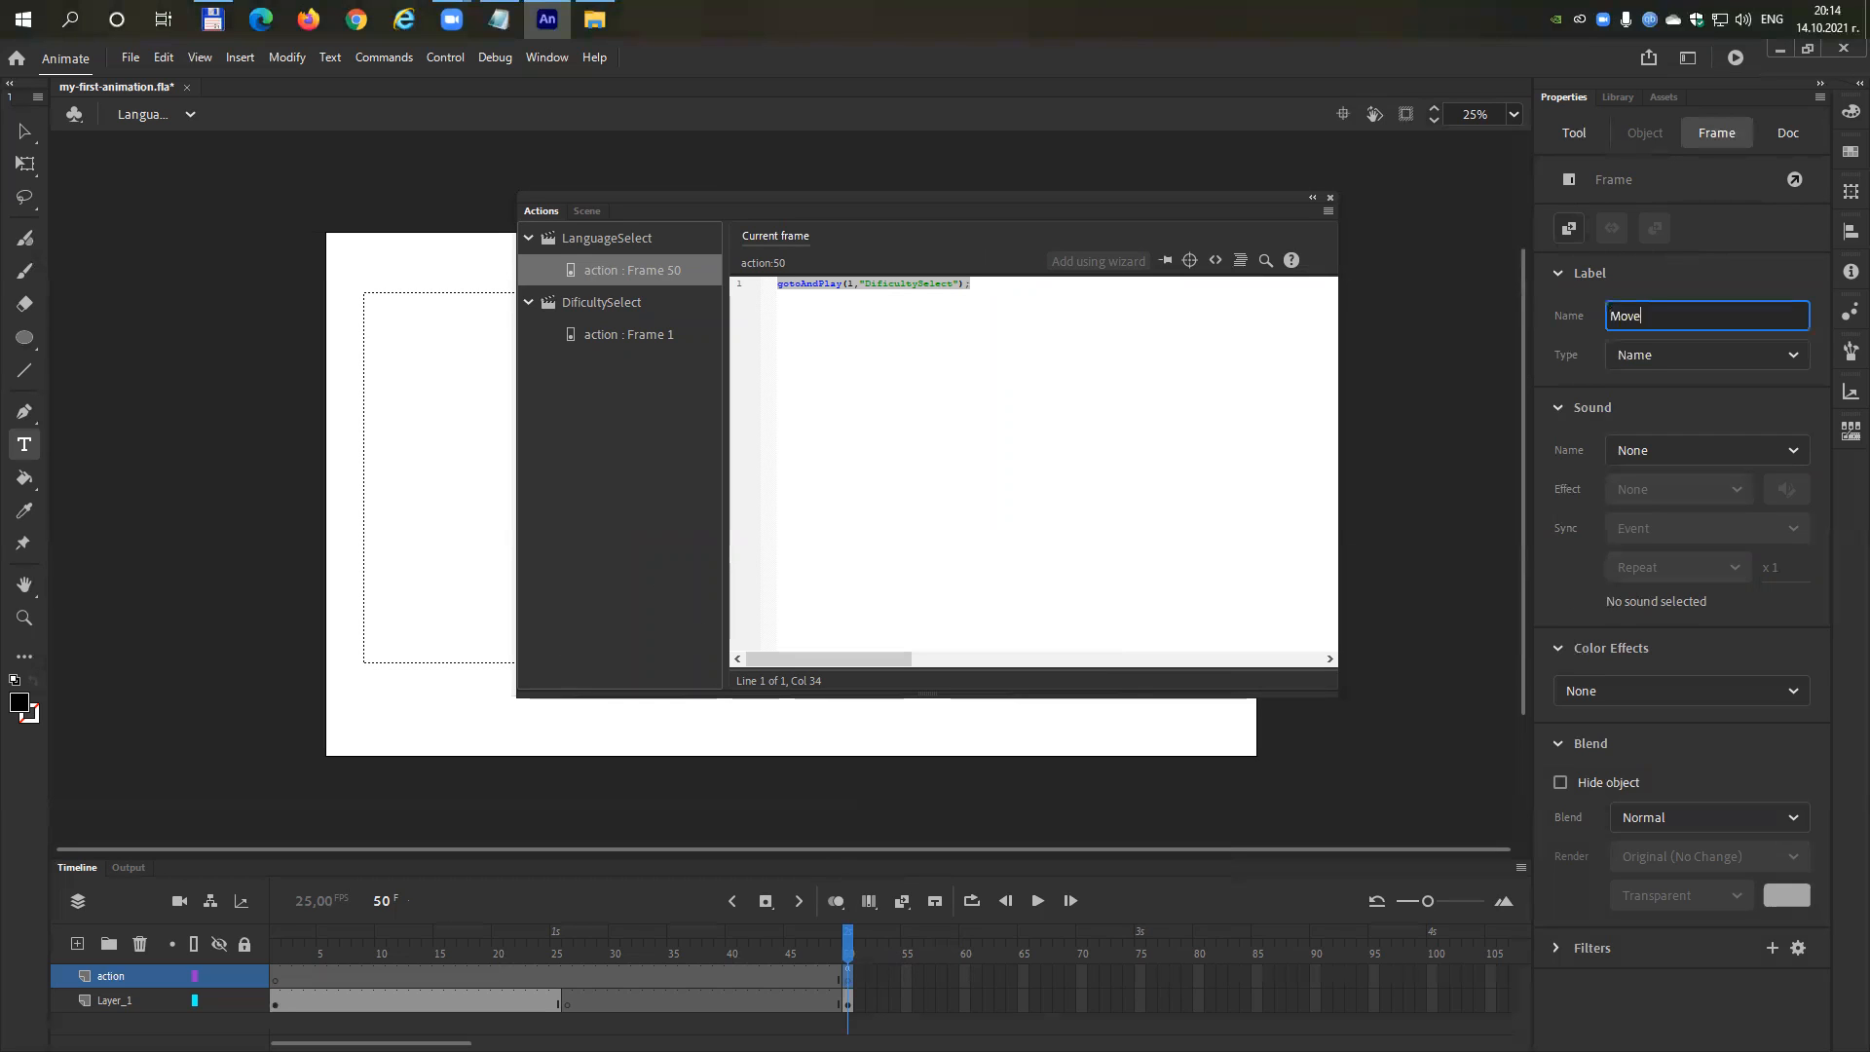
type("ToDid")
type("fu")
type("icu")
type("ltScene")
key("Return")
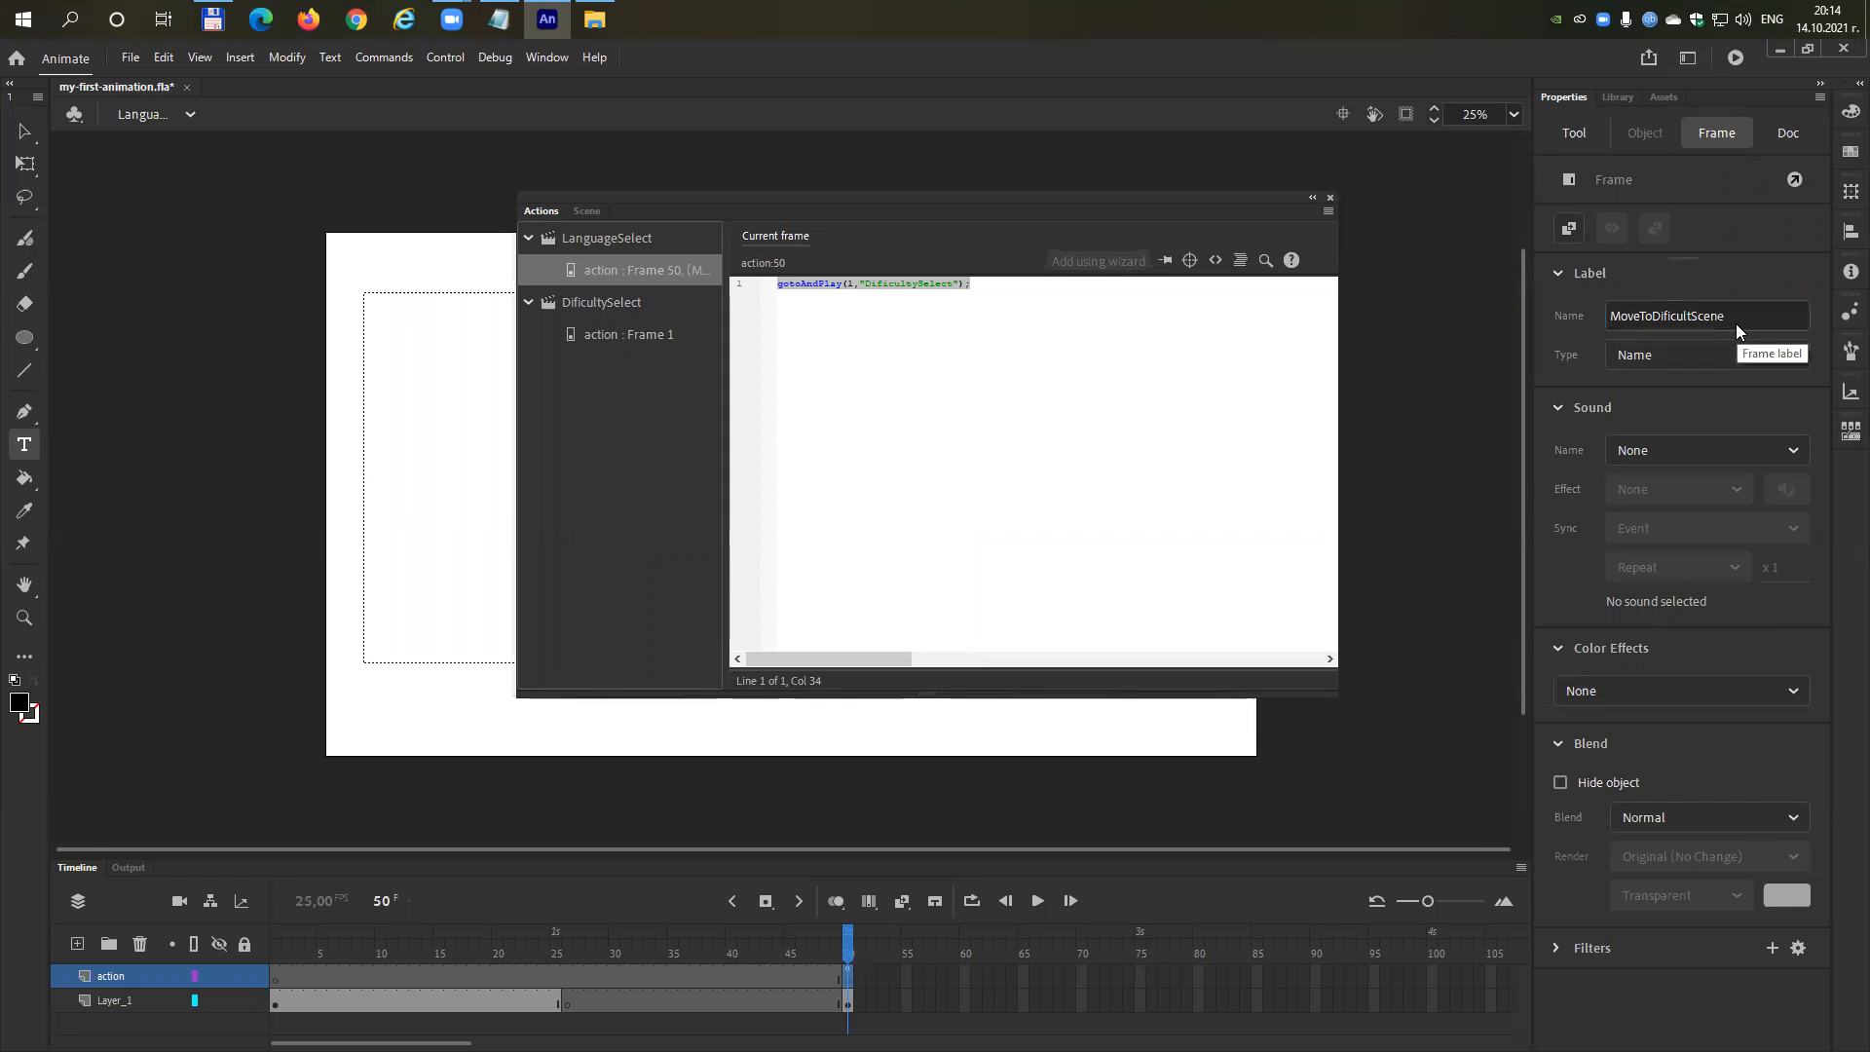
left_click(1712, 314)
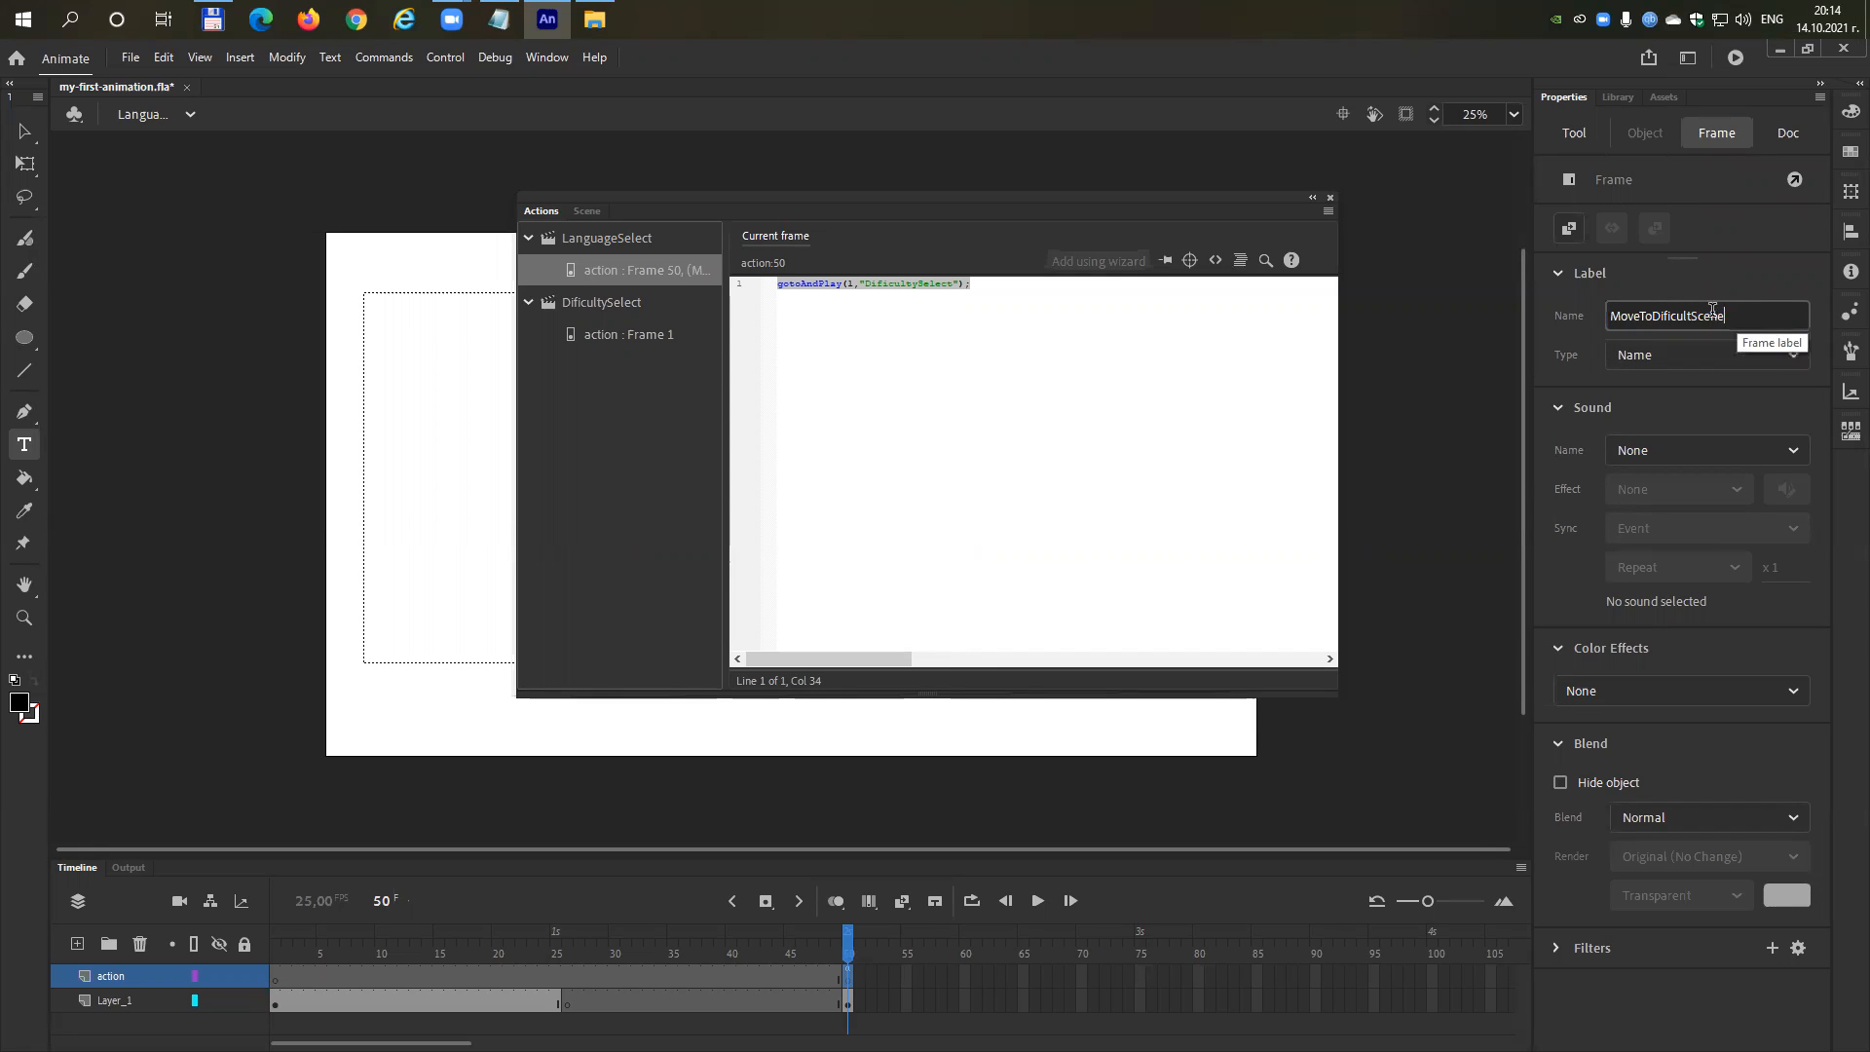
double_click(1712, 314)
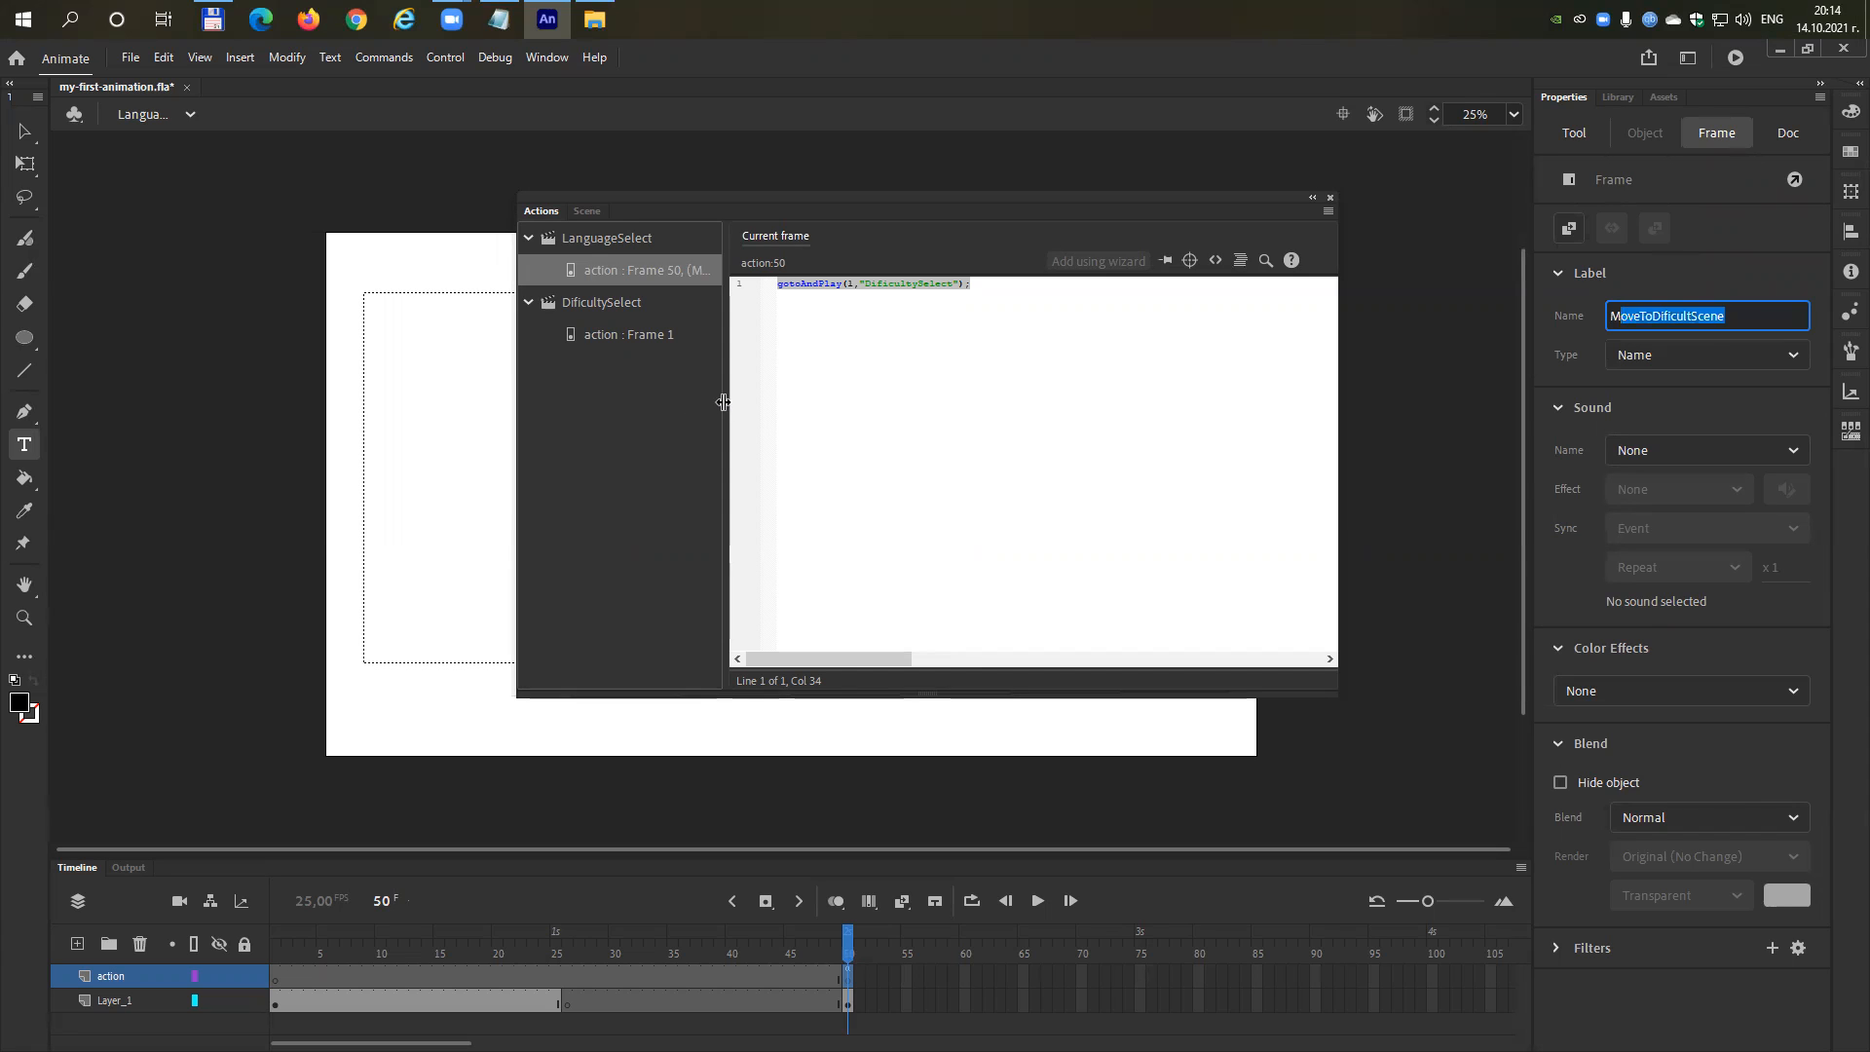
left_click_drag(722, 401, 914, 400)
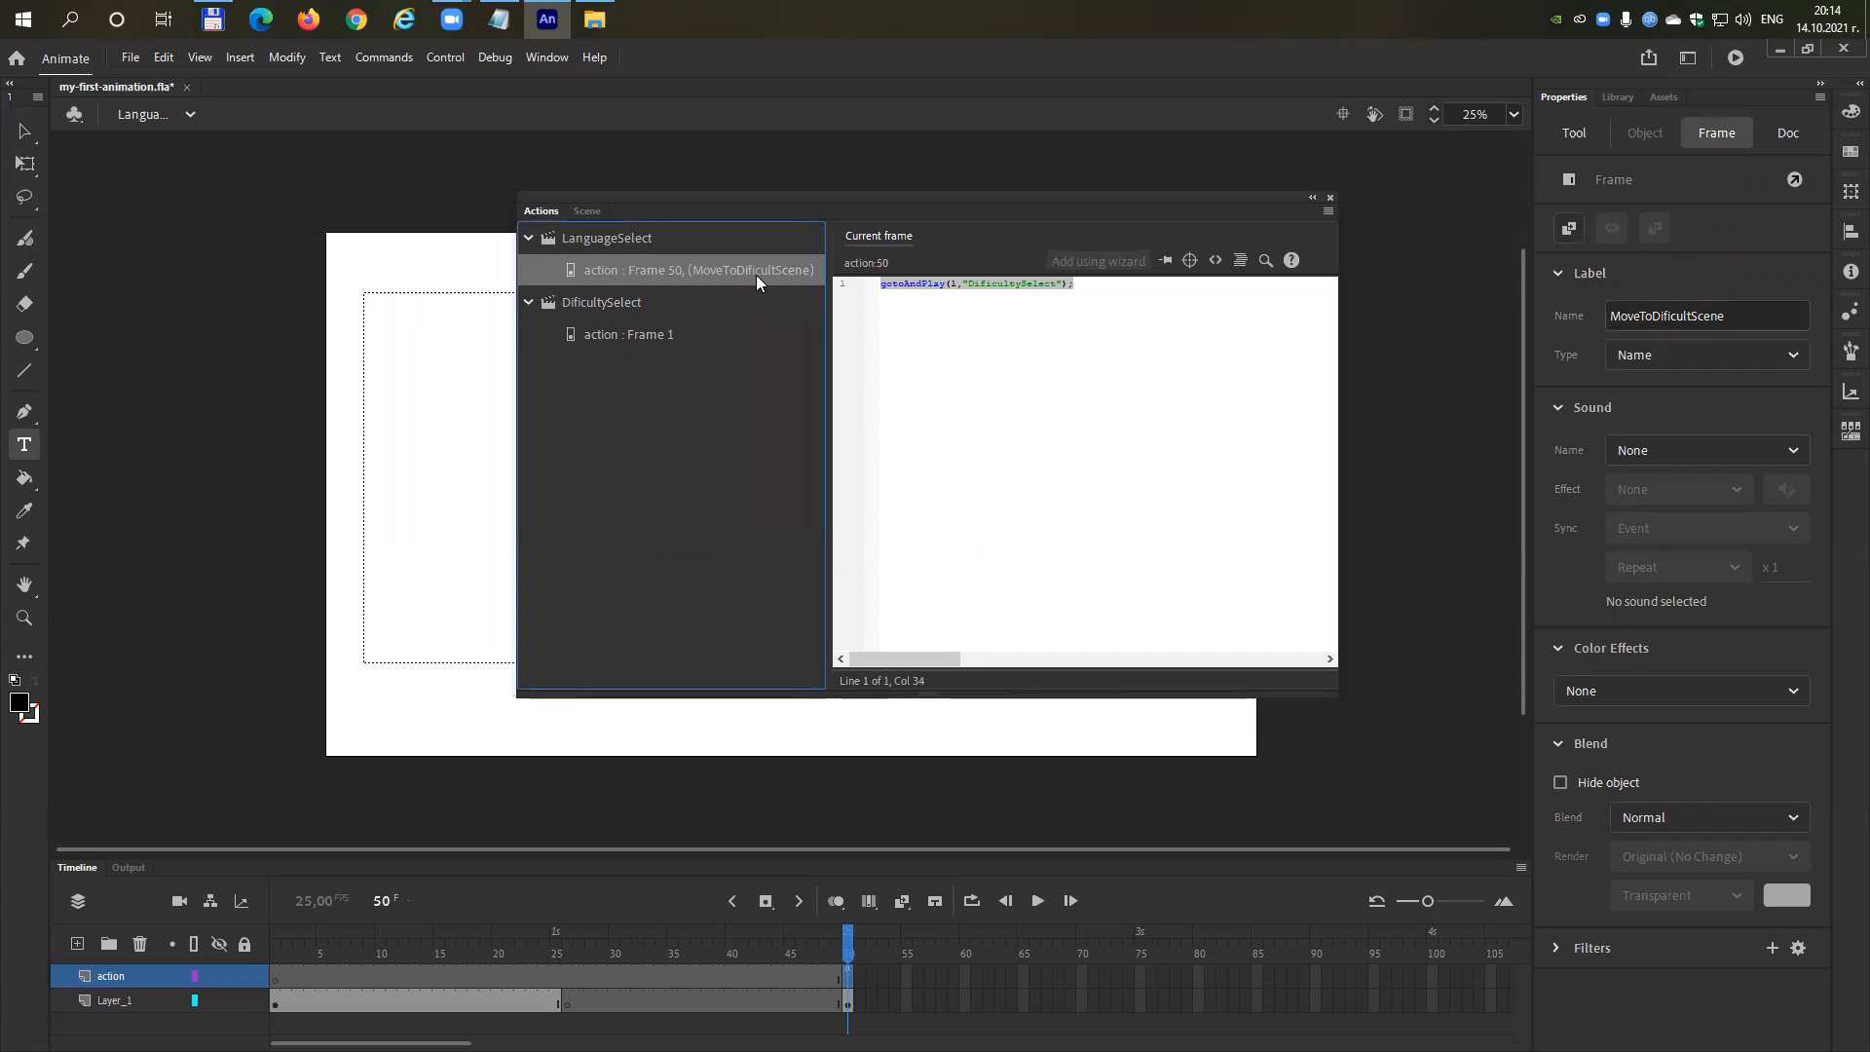
Label frame 1 of the action layer in the DificultySelect scene SelectDificulty.
left_click(616, 336)
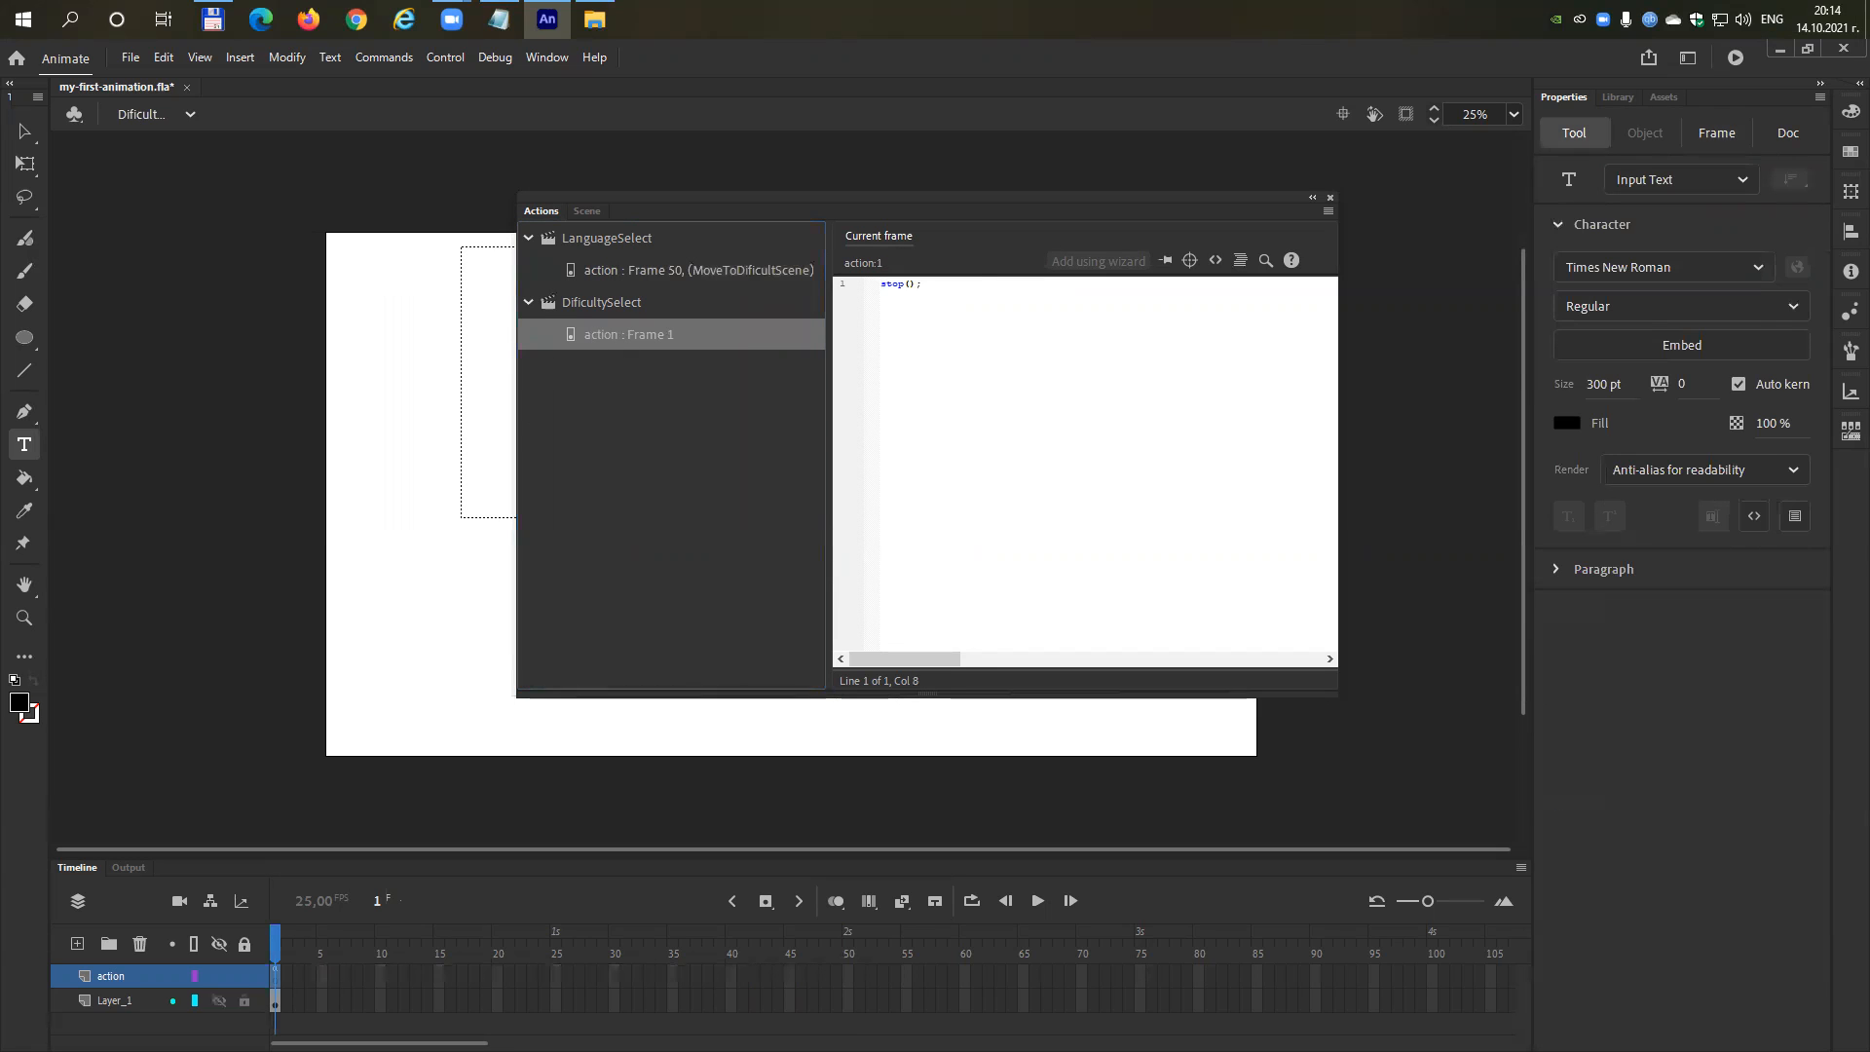
left_click(274, 978)
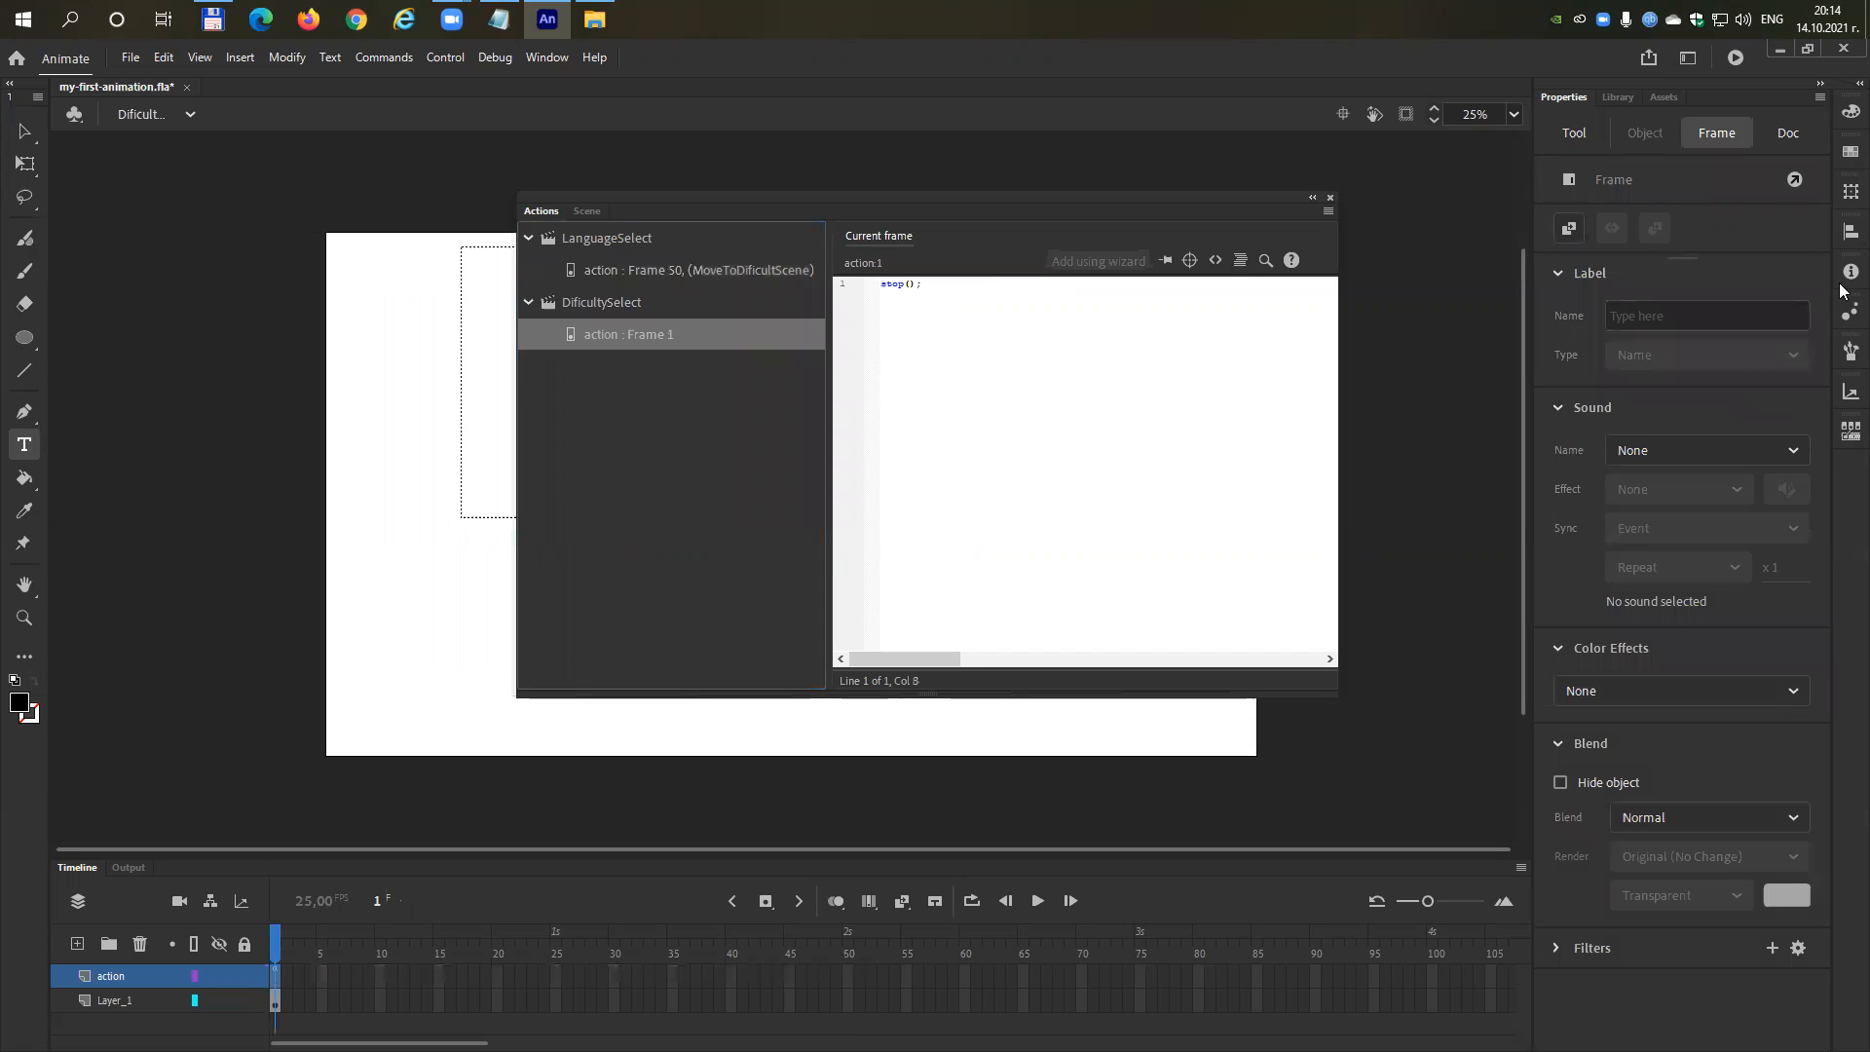
mouse_move(999, 195)
left_mouse_down()
mouse_move(969, 516)
mouse_move(1011, 184)
left_mouse_up()
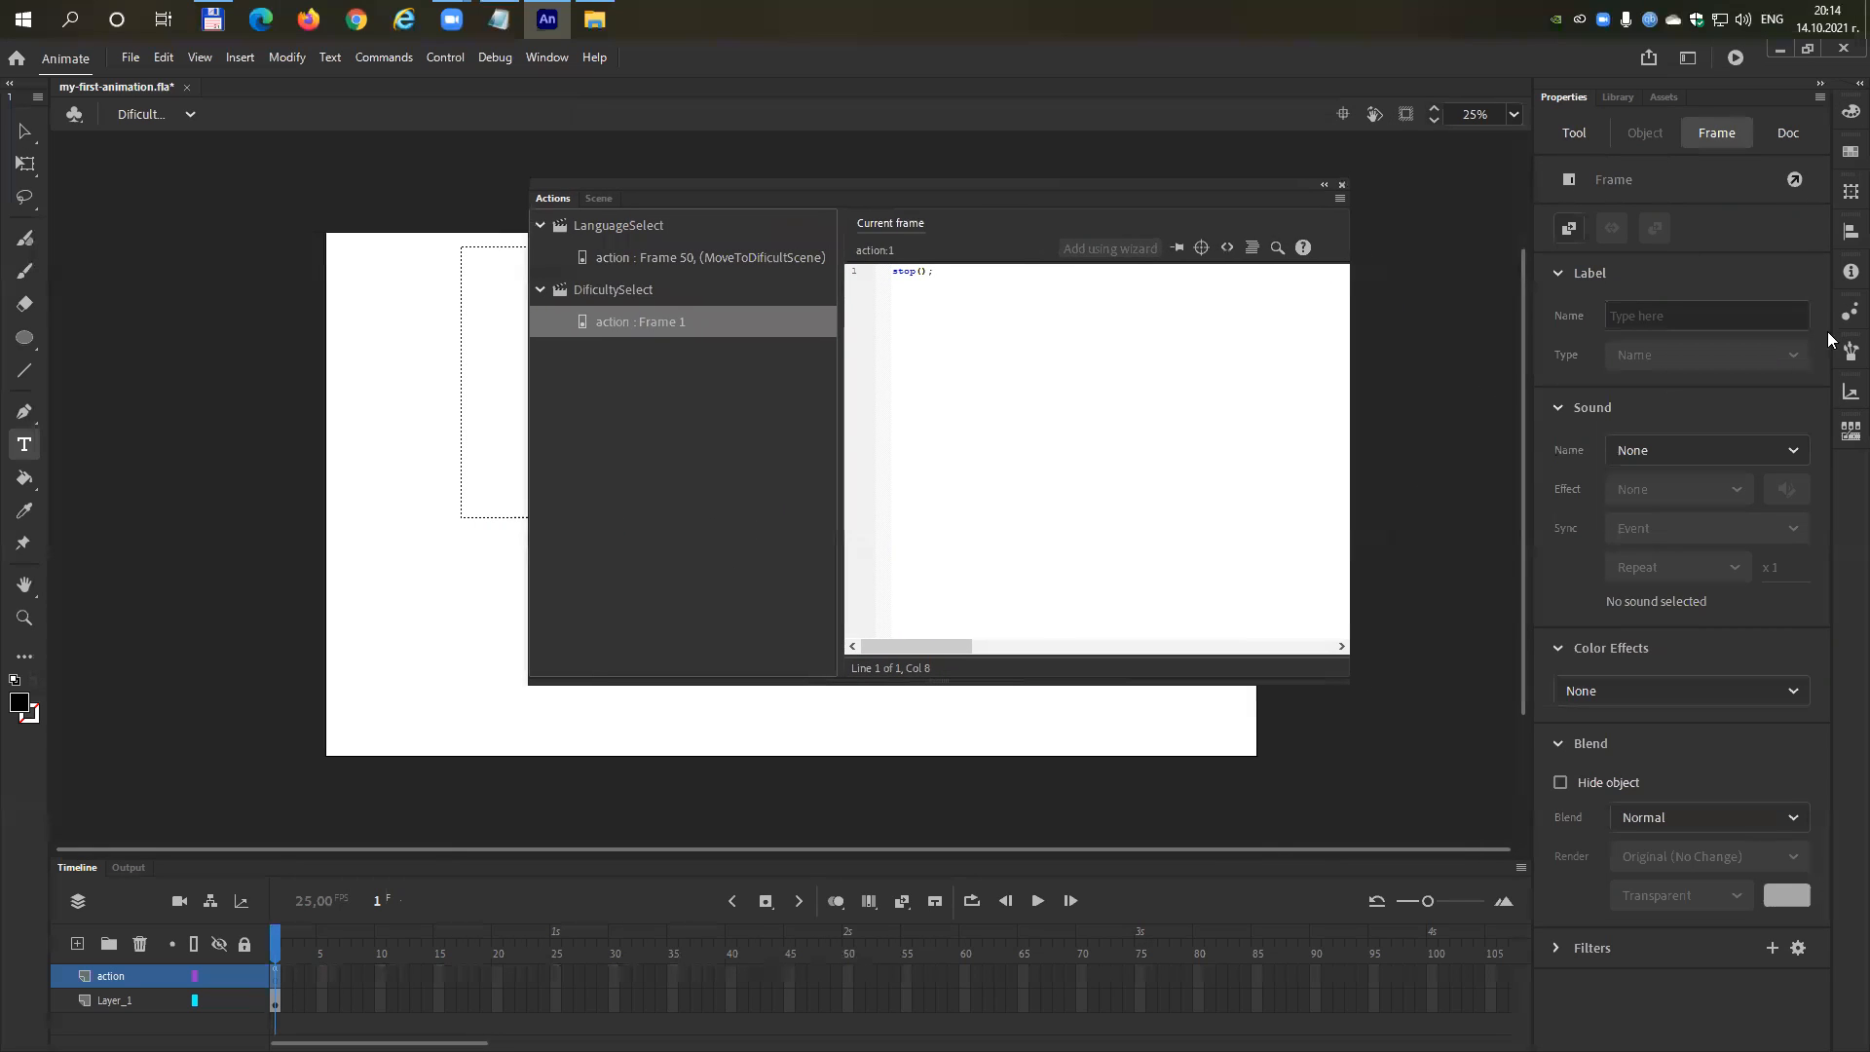
left_click(1673, 315)
type("S")
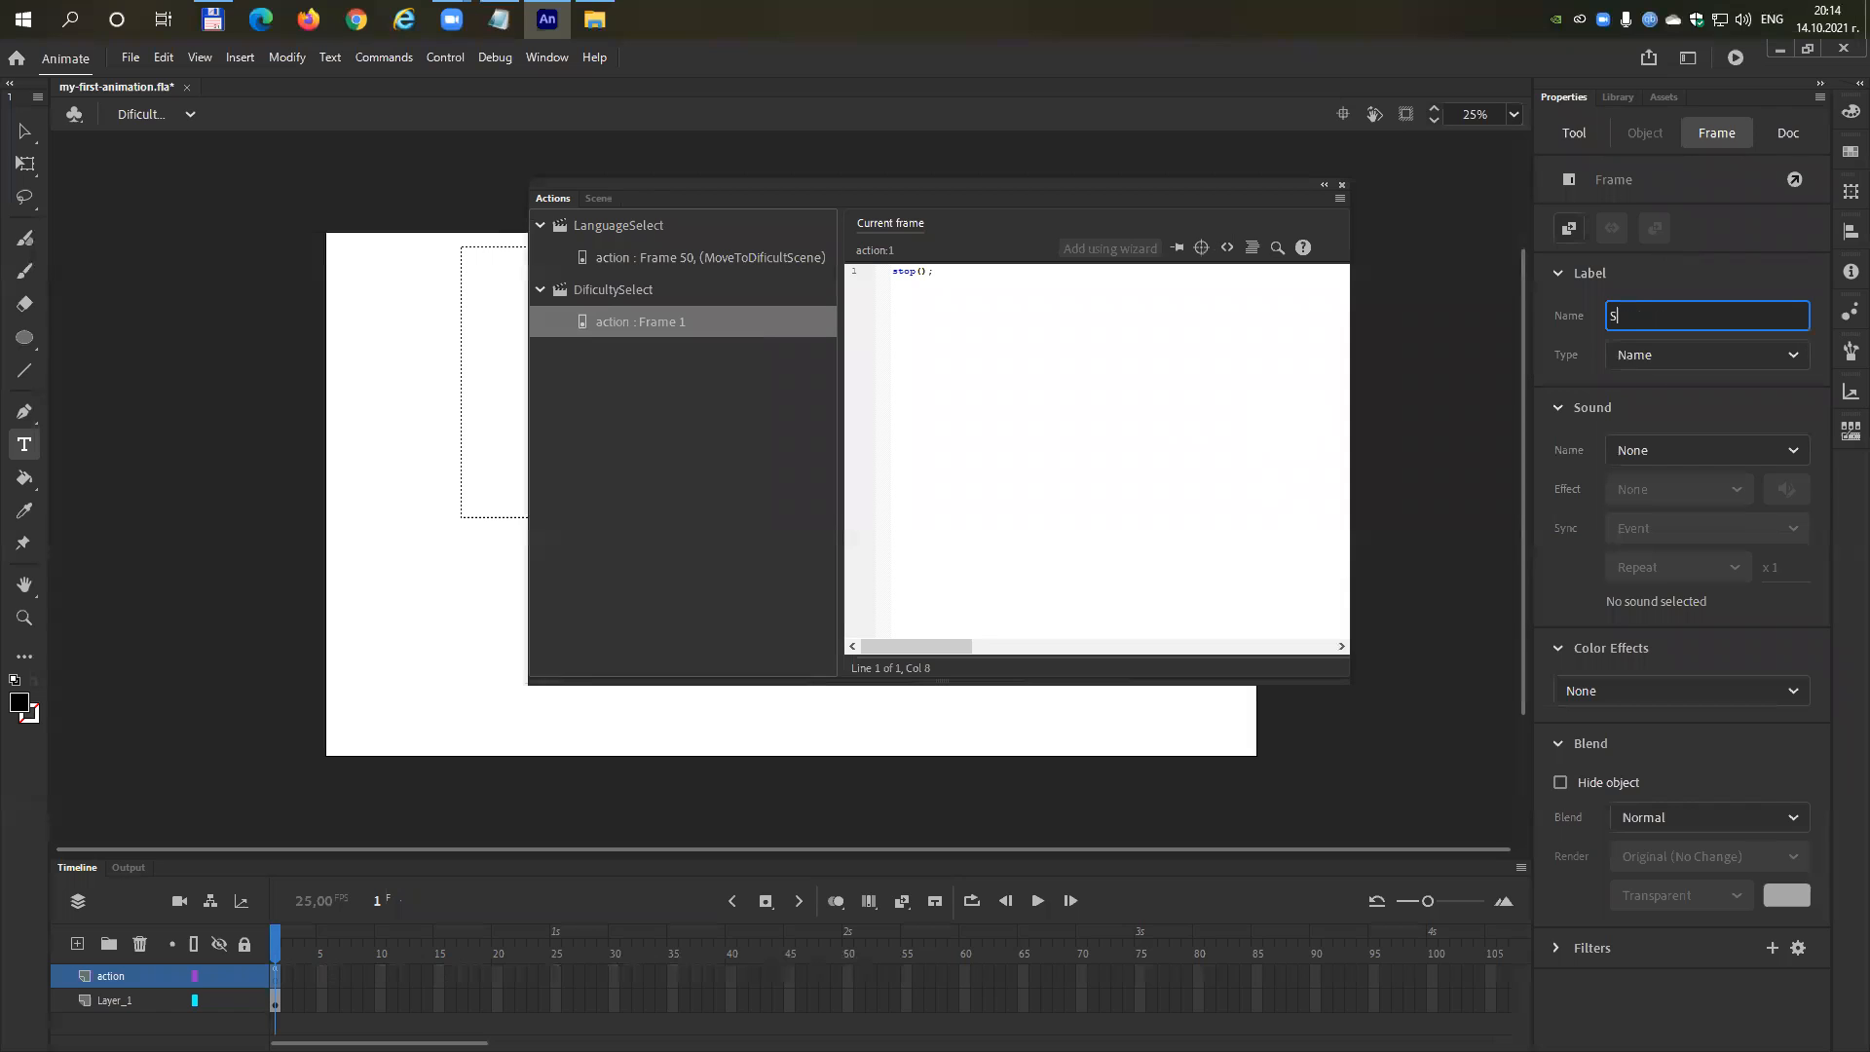
type("electDificulty")
key("Return")
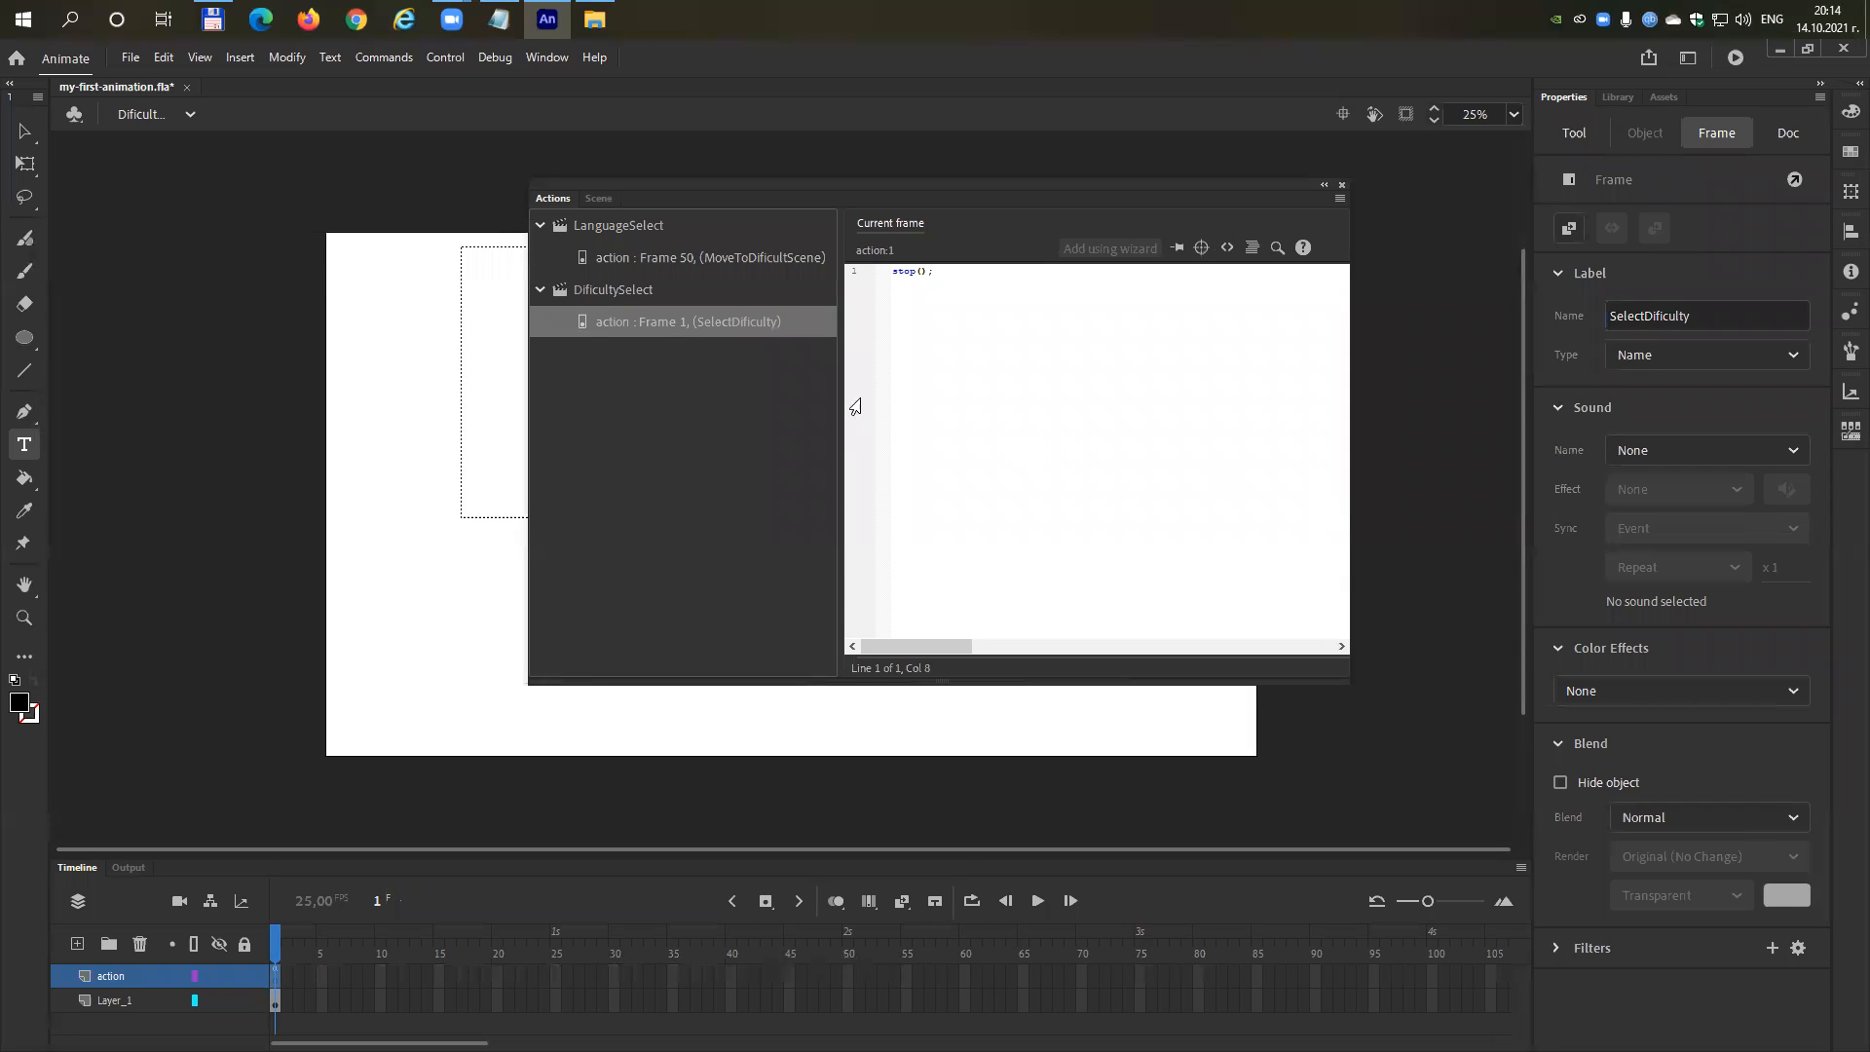
Replace the frame number in LanguageSelect's gotoAndPlay script with the label "SelectDificulty", test the movie and close the preview.
left_click(711, 255)
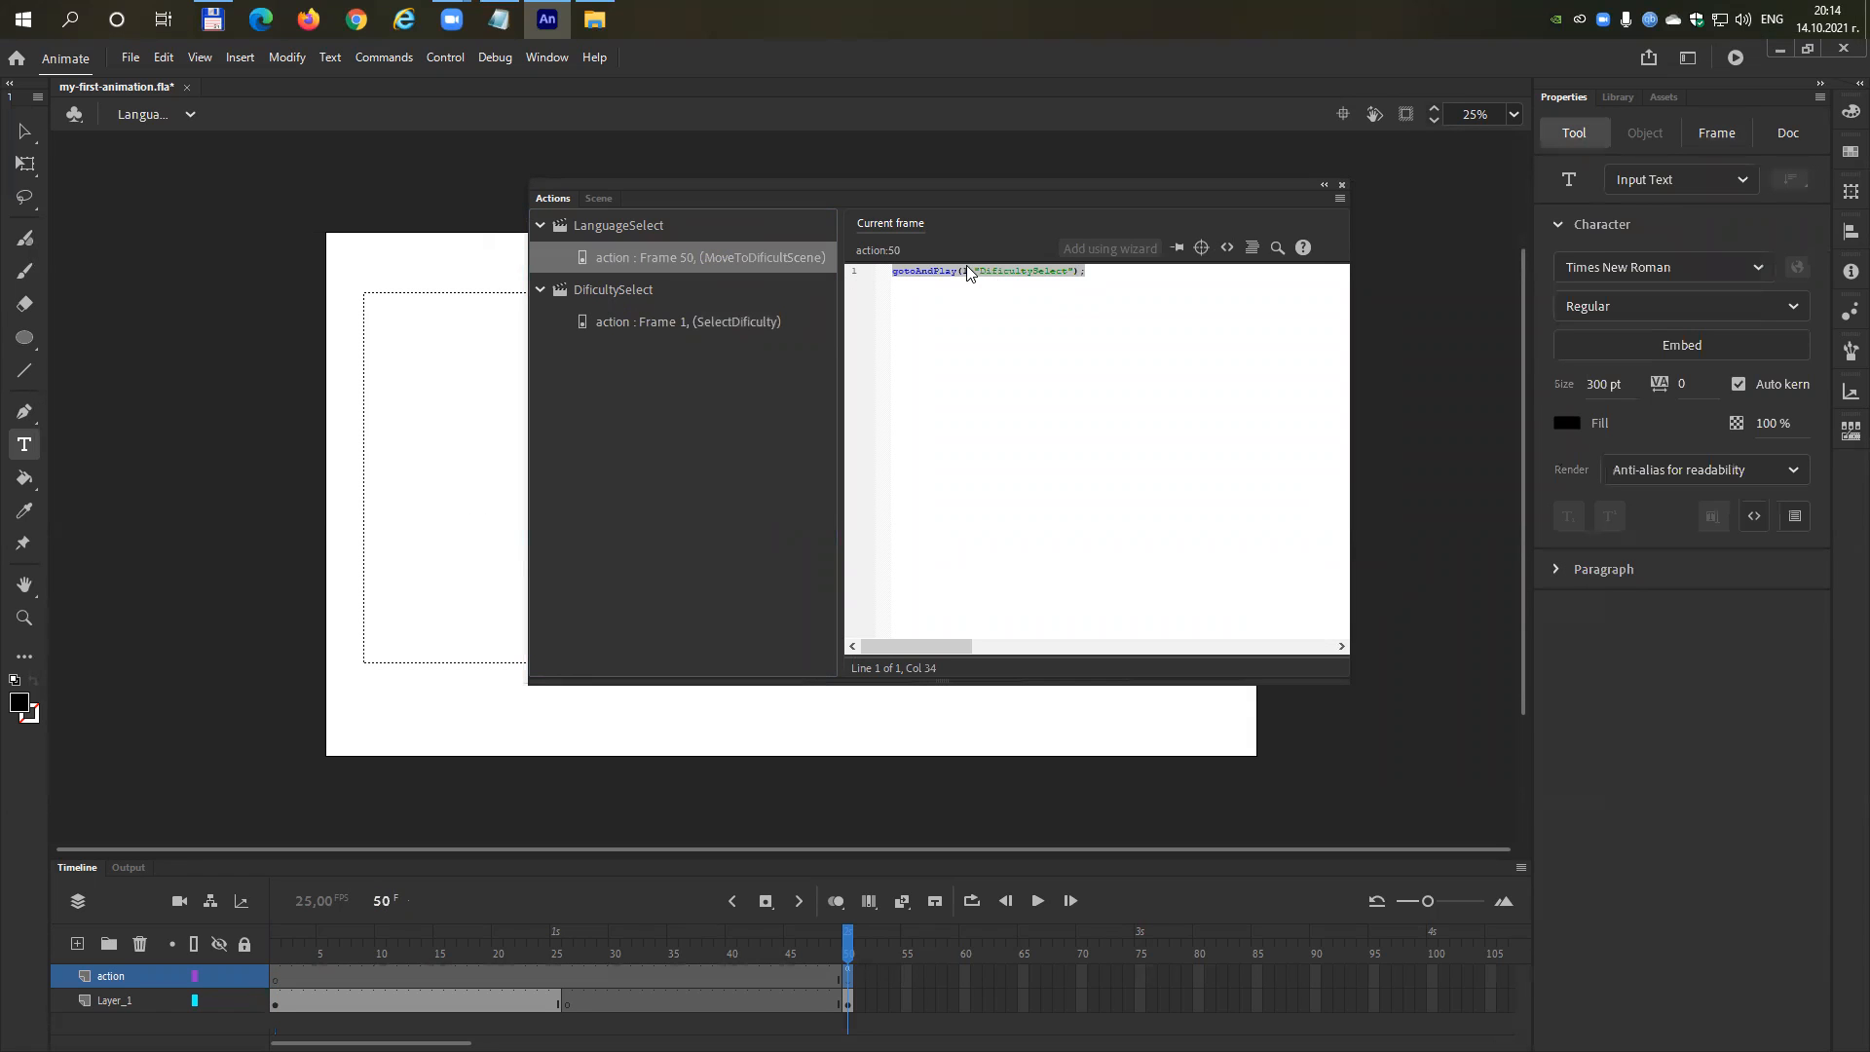
left_click(967, 271)
key("Left")
key("BackSpace")
type("\"Sc")
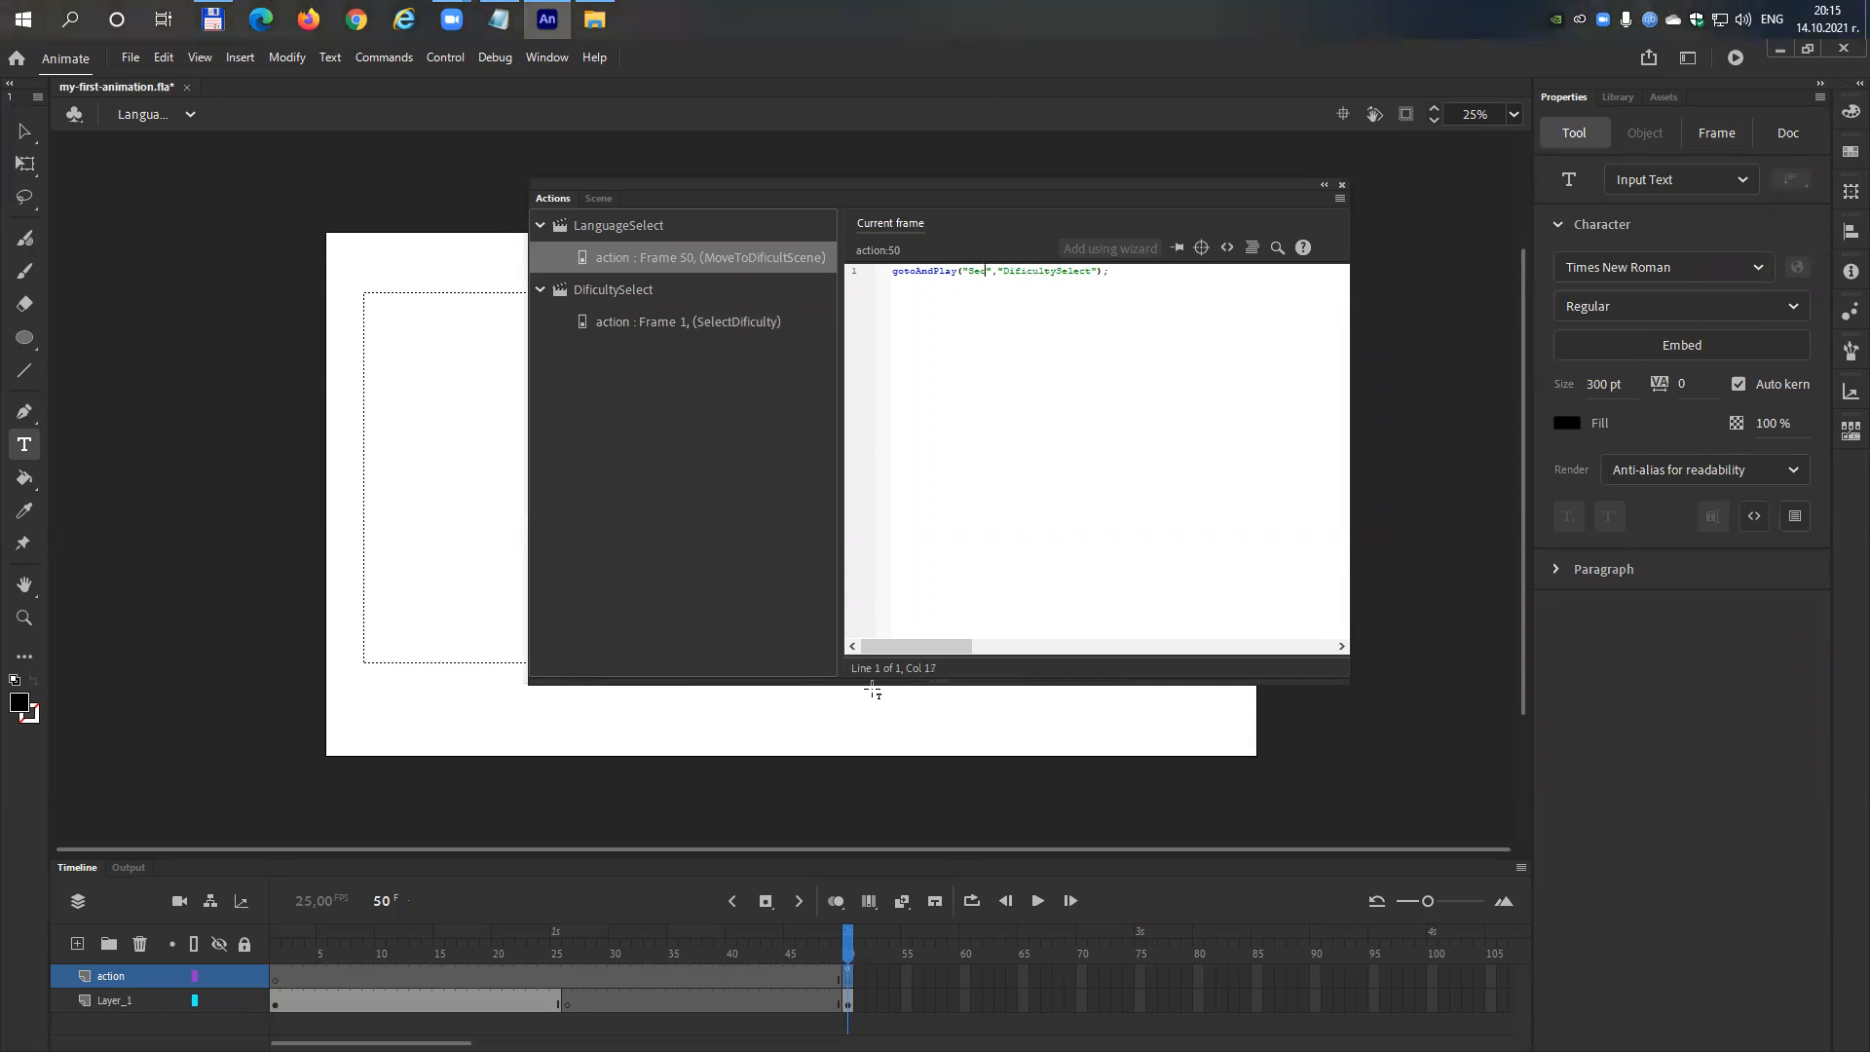
key("BackSpace")
type("electDifi")
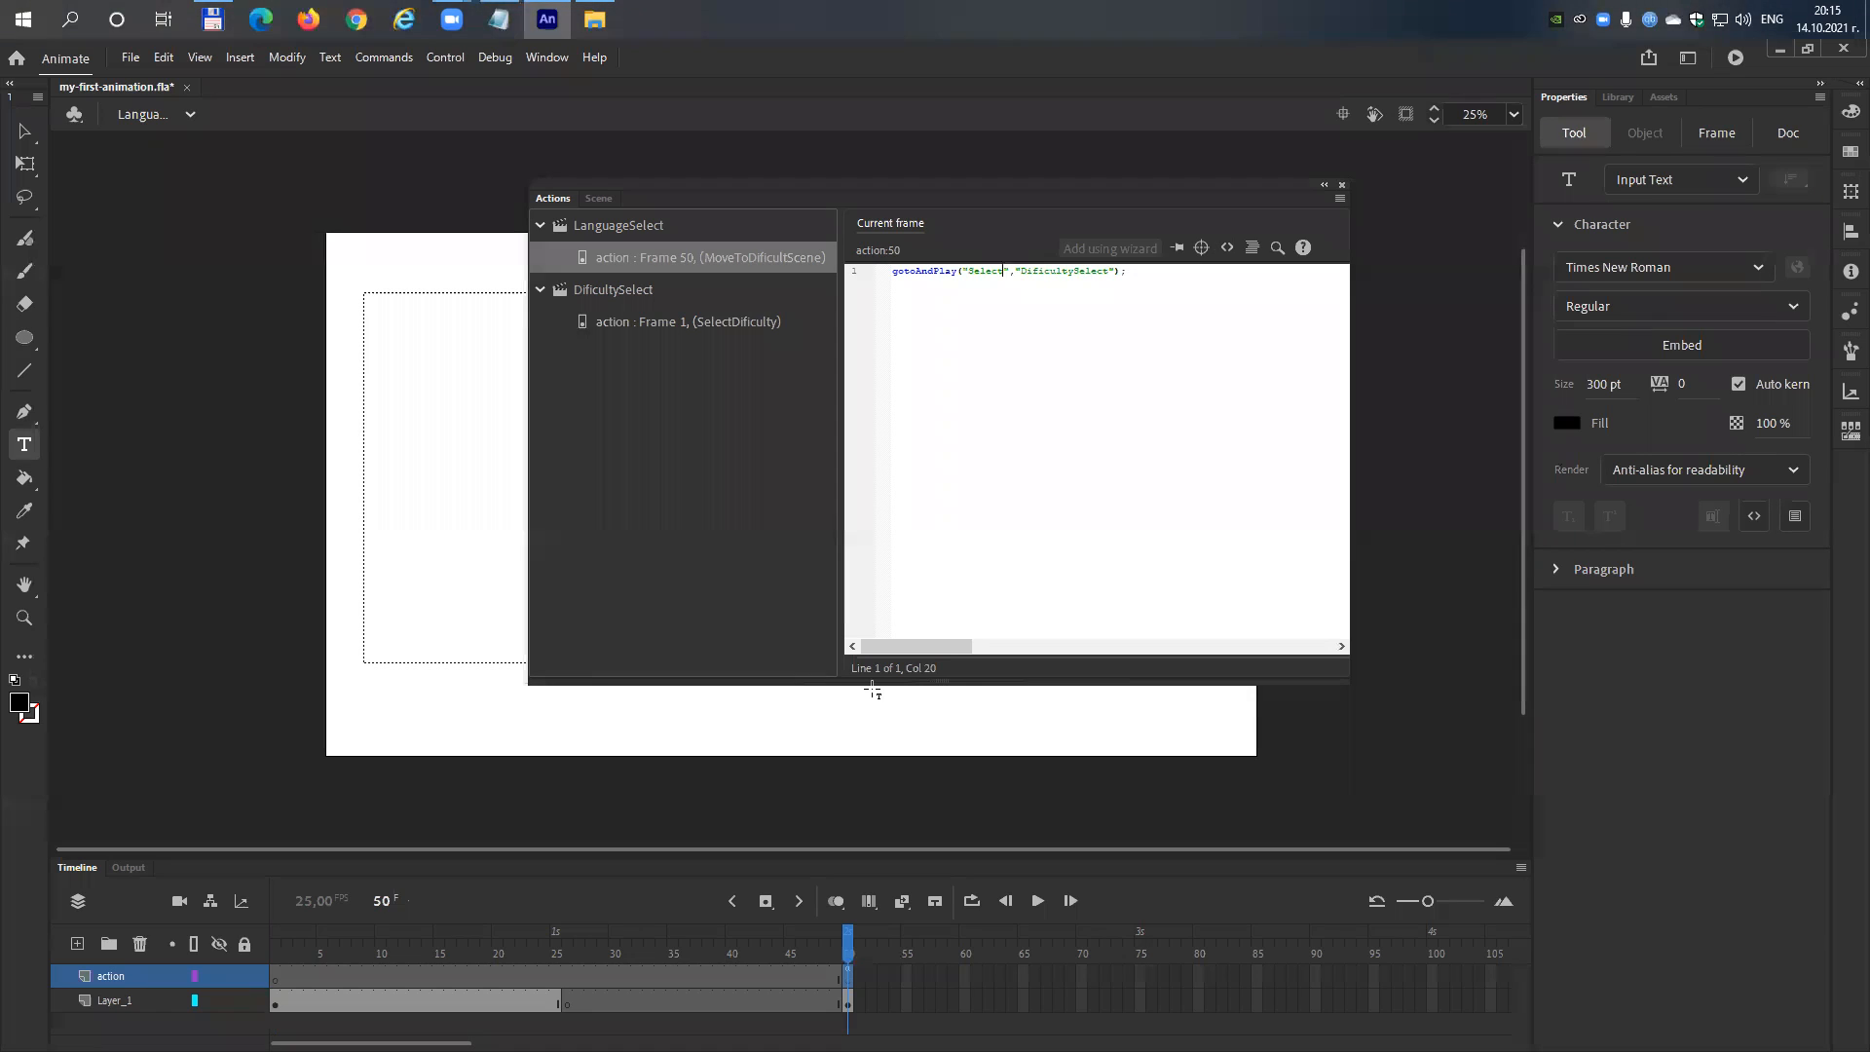
type("culty")
key("ctrl+Return")
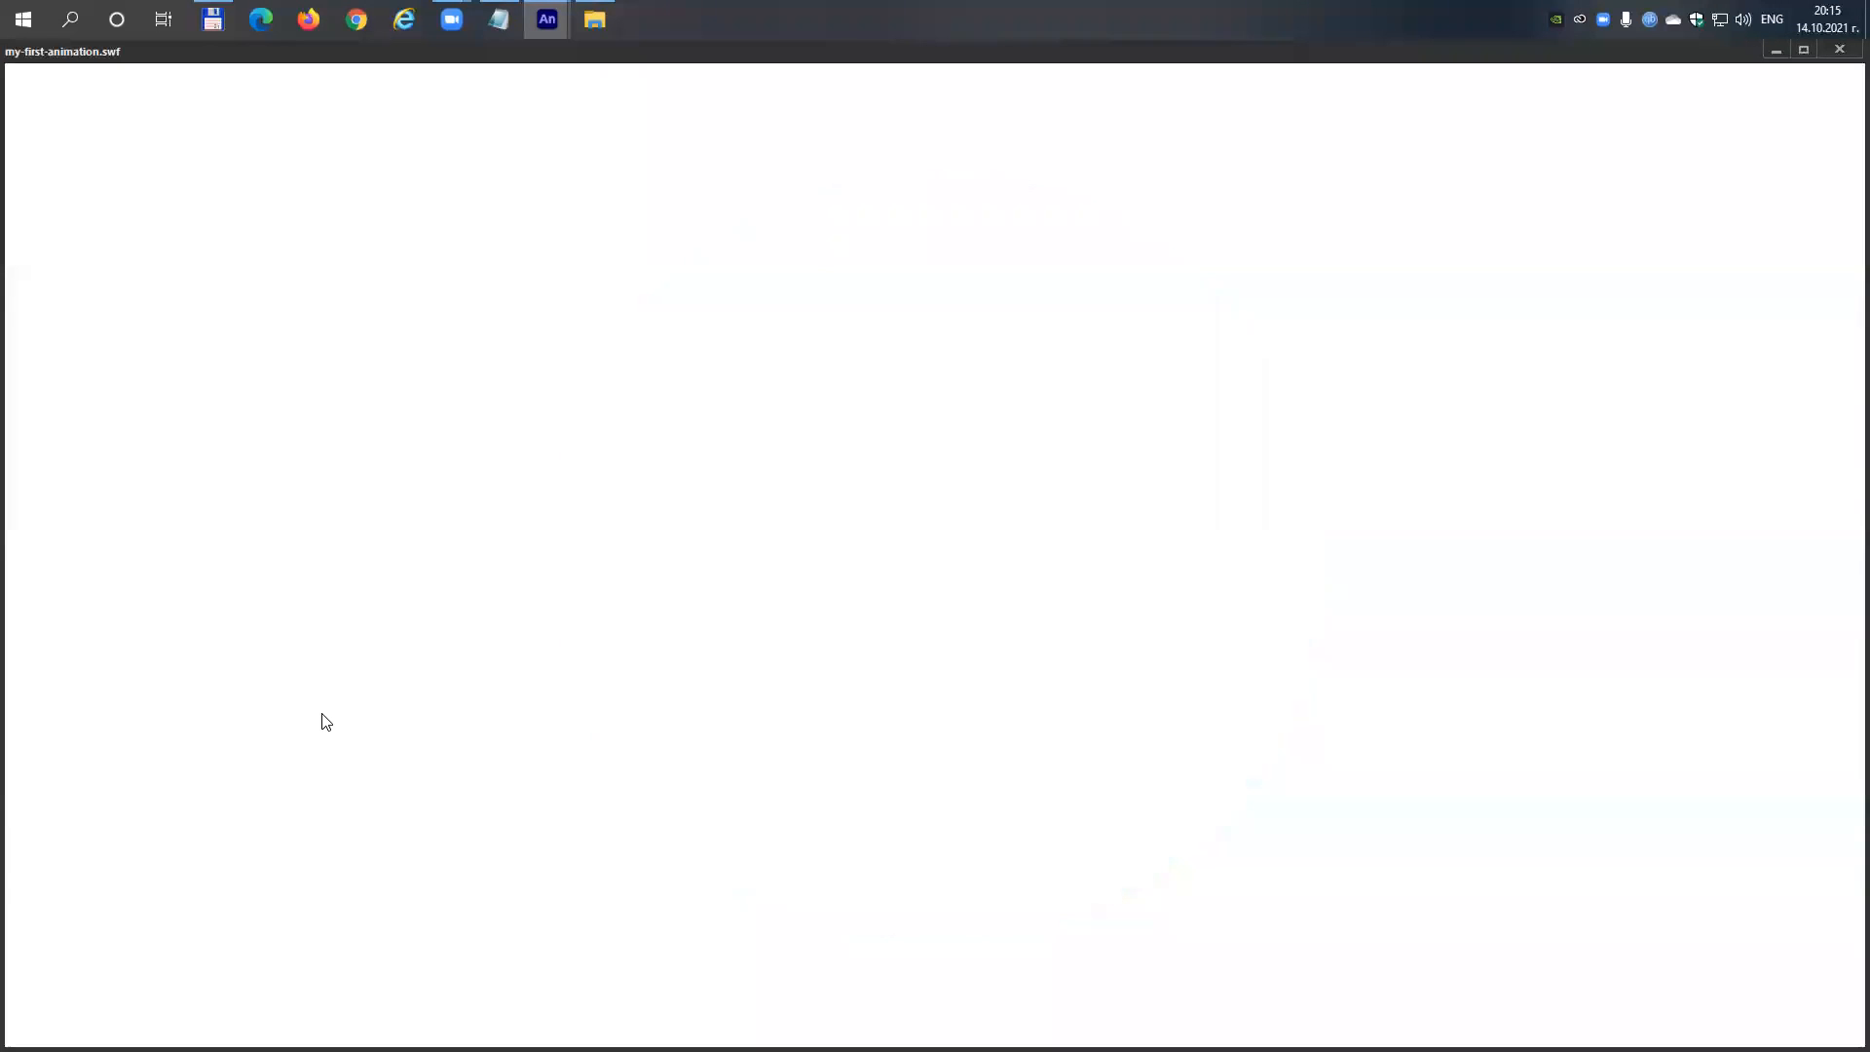
left_click(1837, 50)
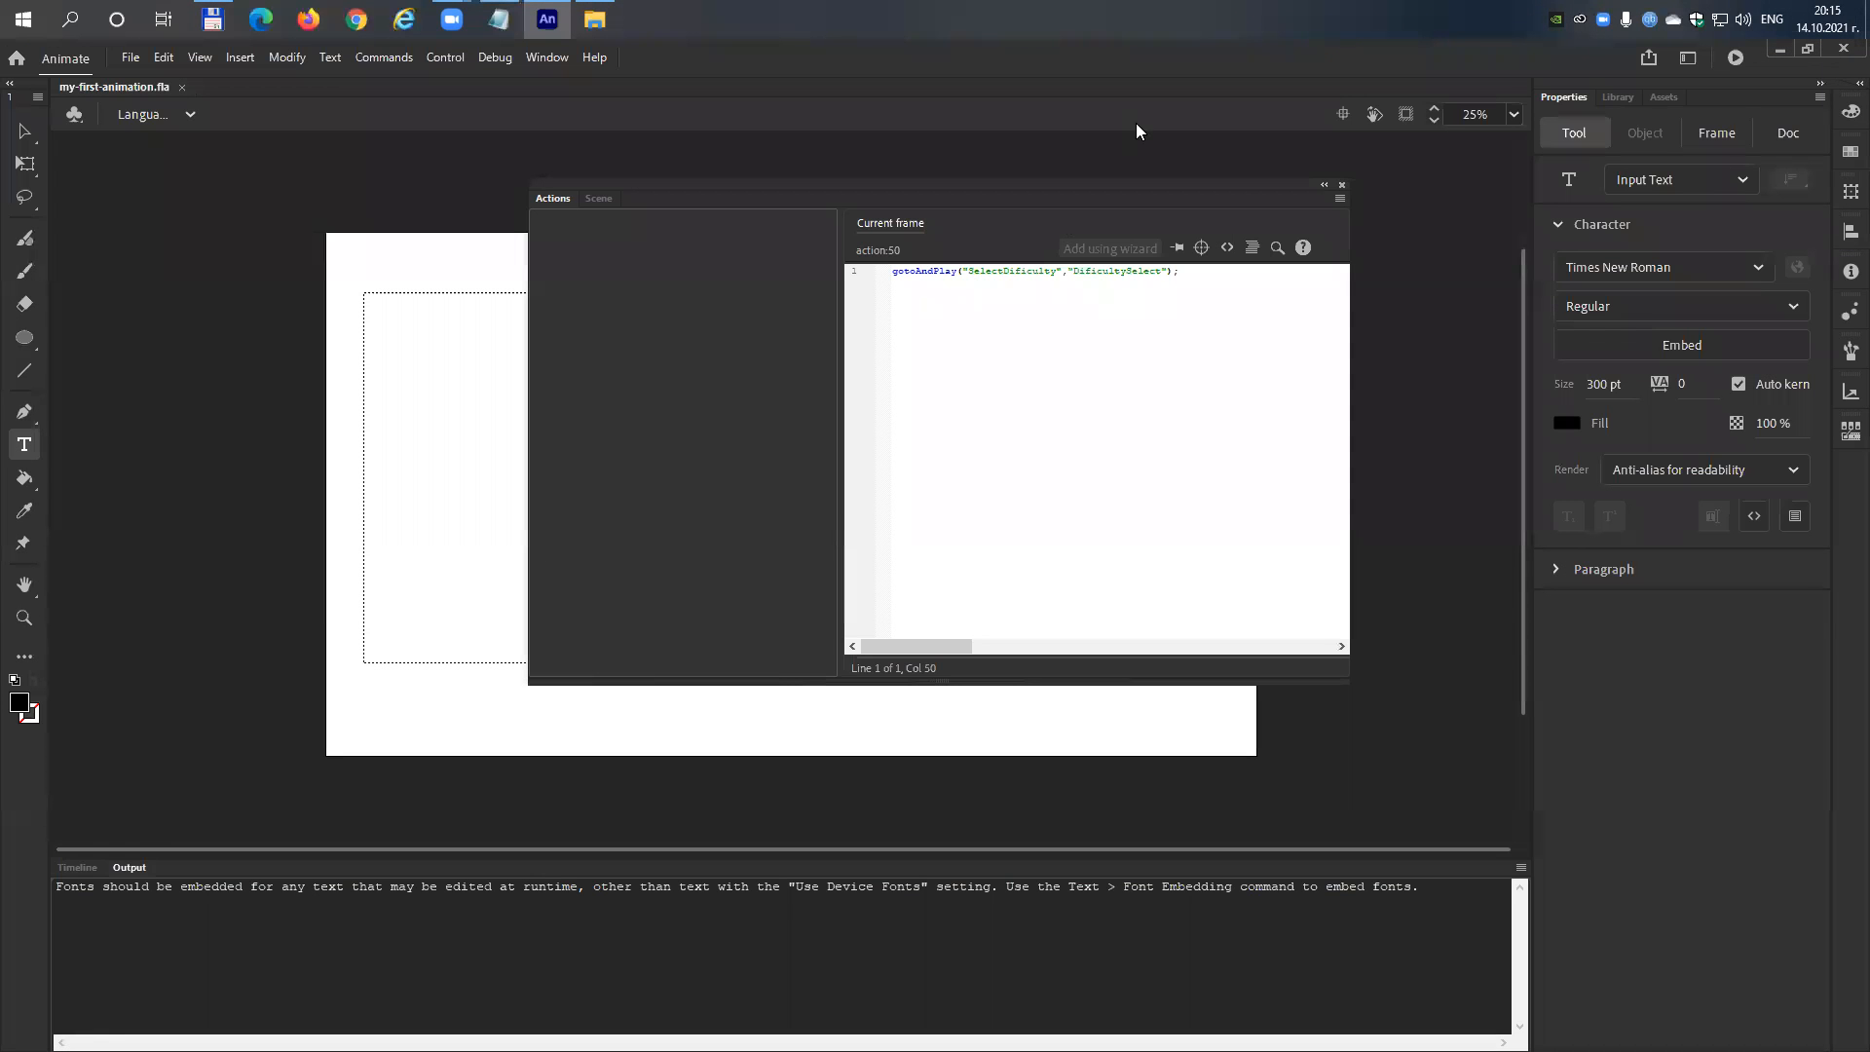
Compare the scripts of both labelled frames and examine LanguageSelect's timeline at frames 34, 12, 26 and 50.
left_click(731, 319)
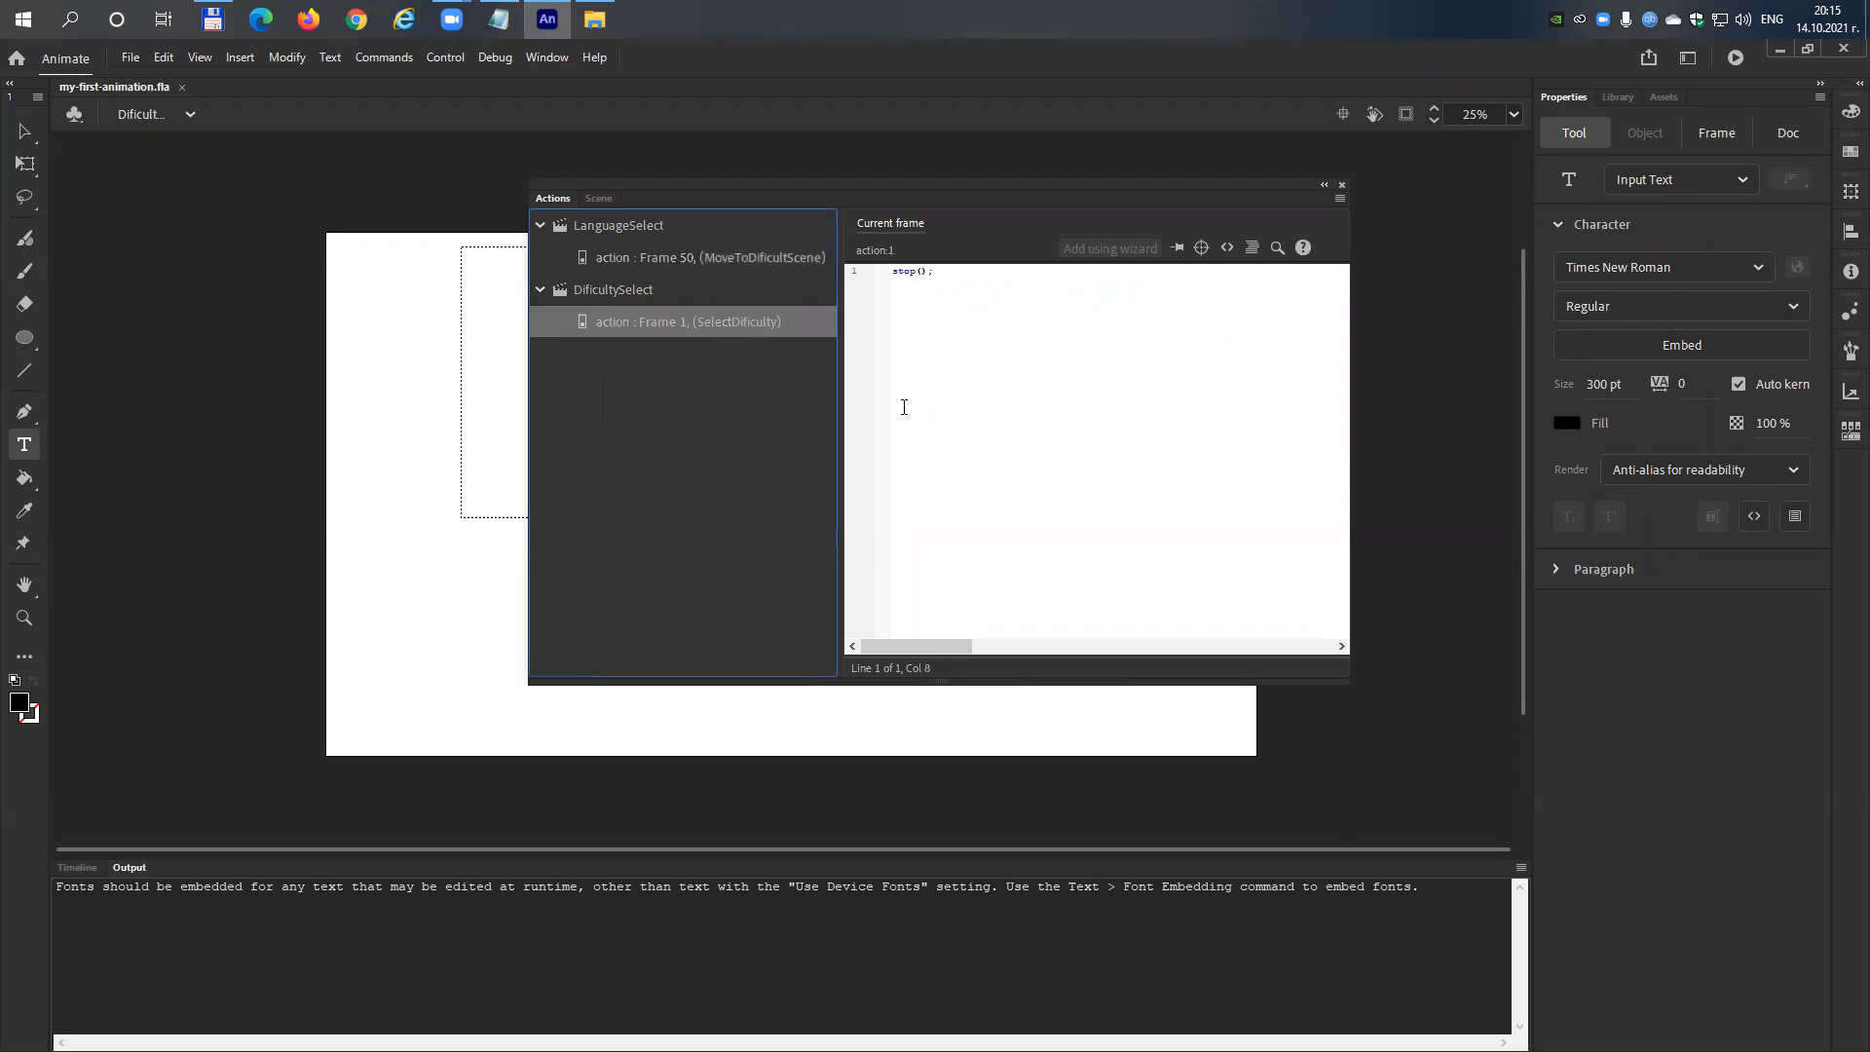
left_click(685, 257)
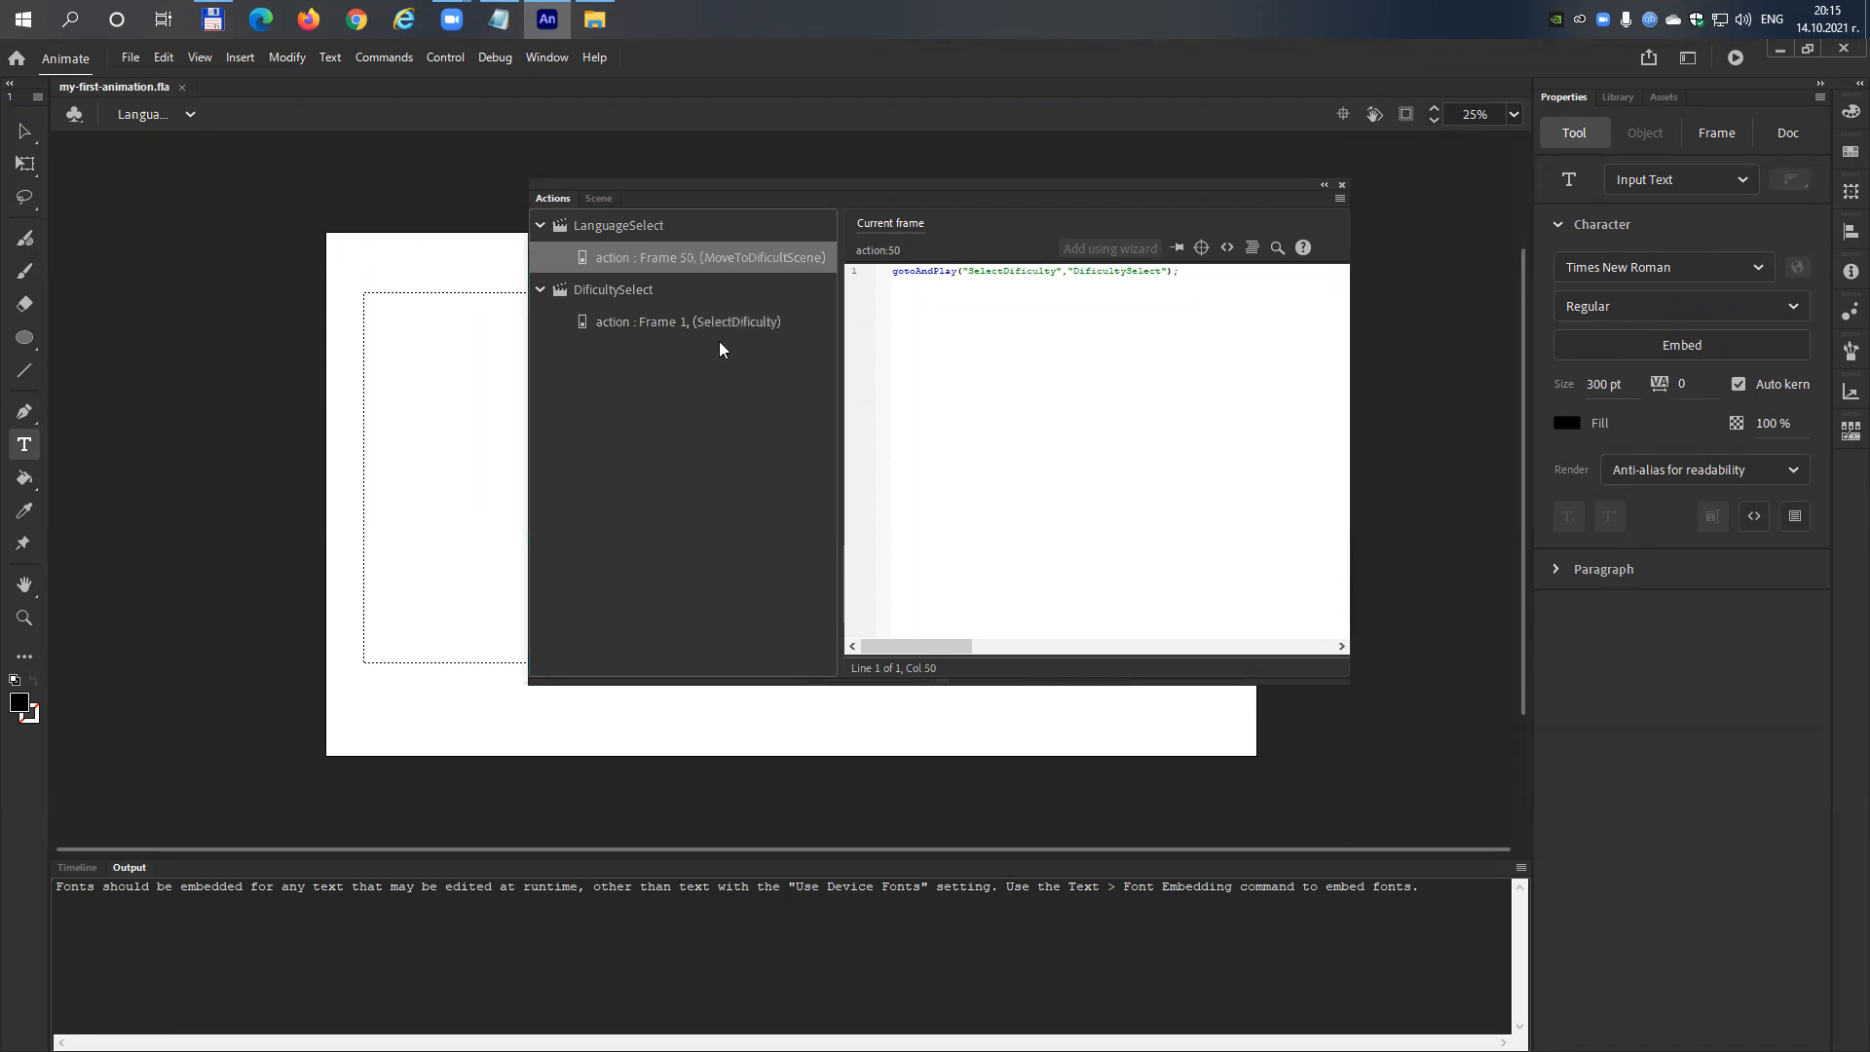
left_click(76, 869)
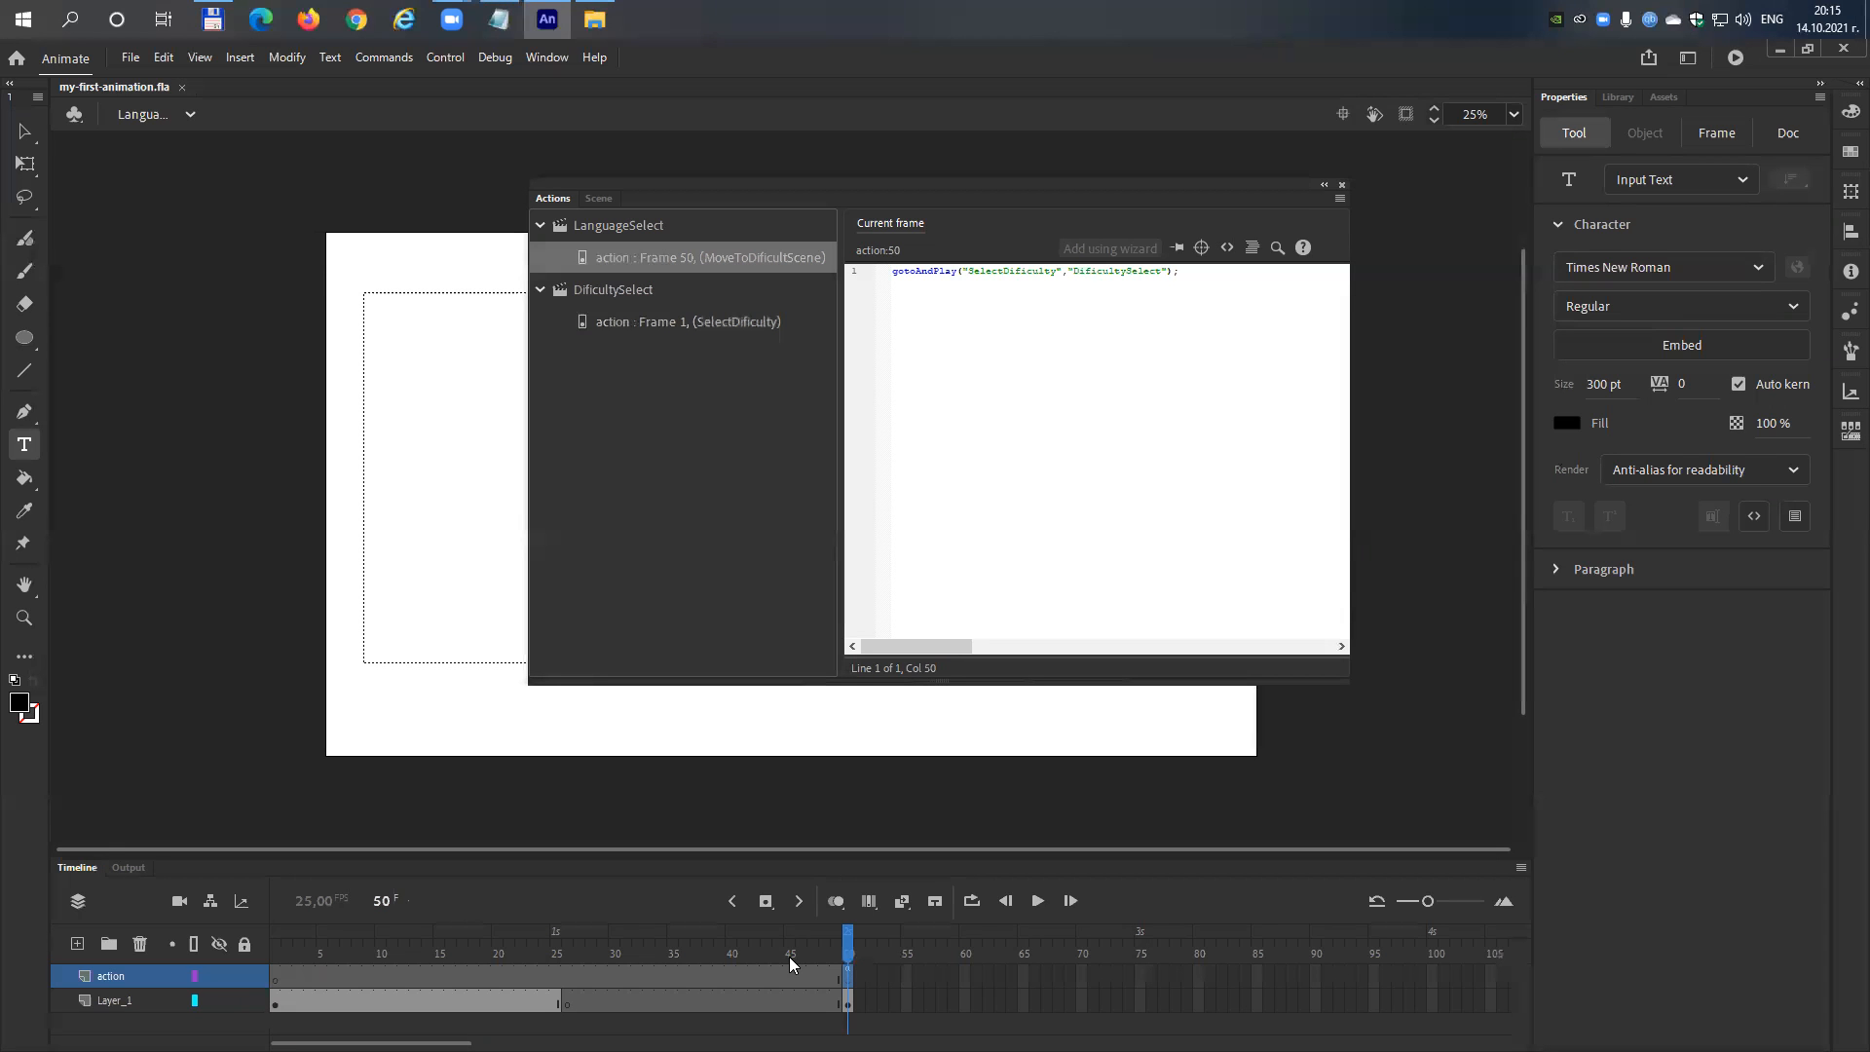
left_click(662, 974)
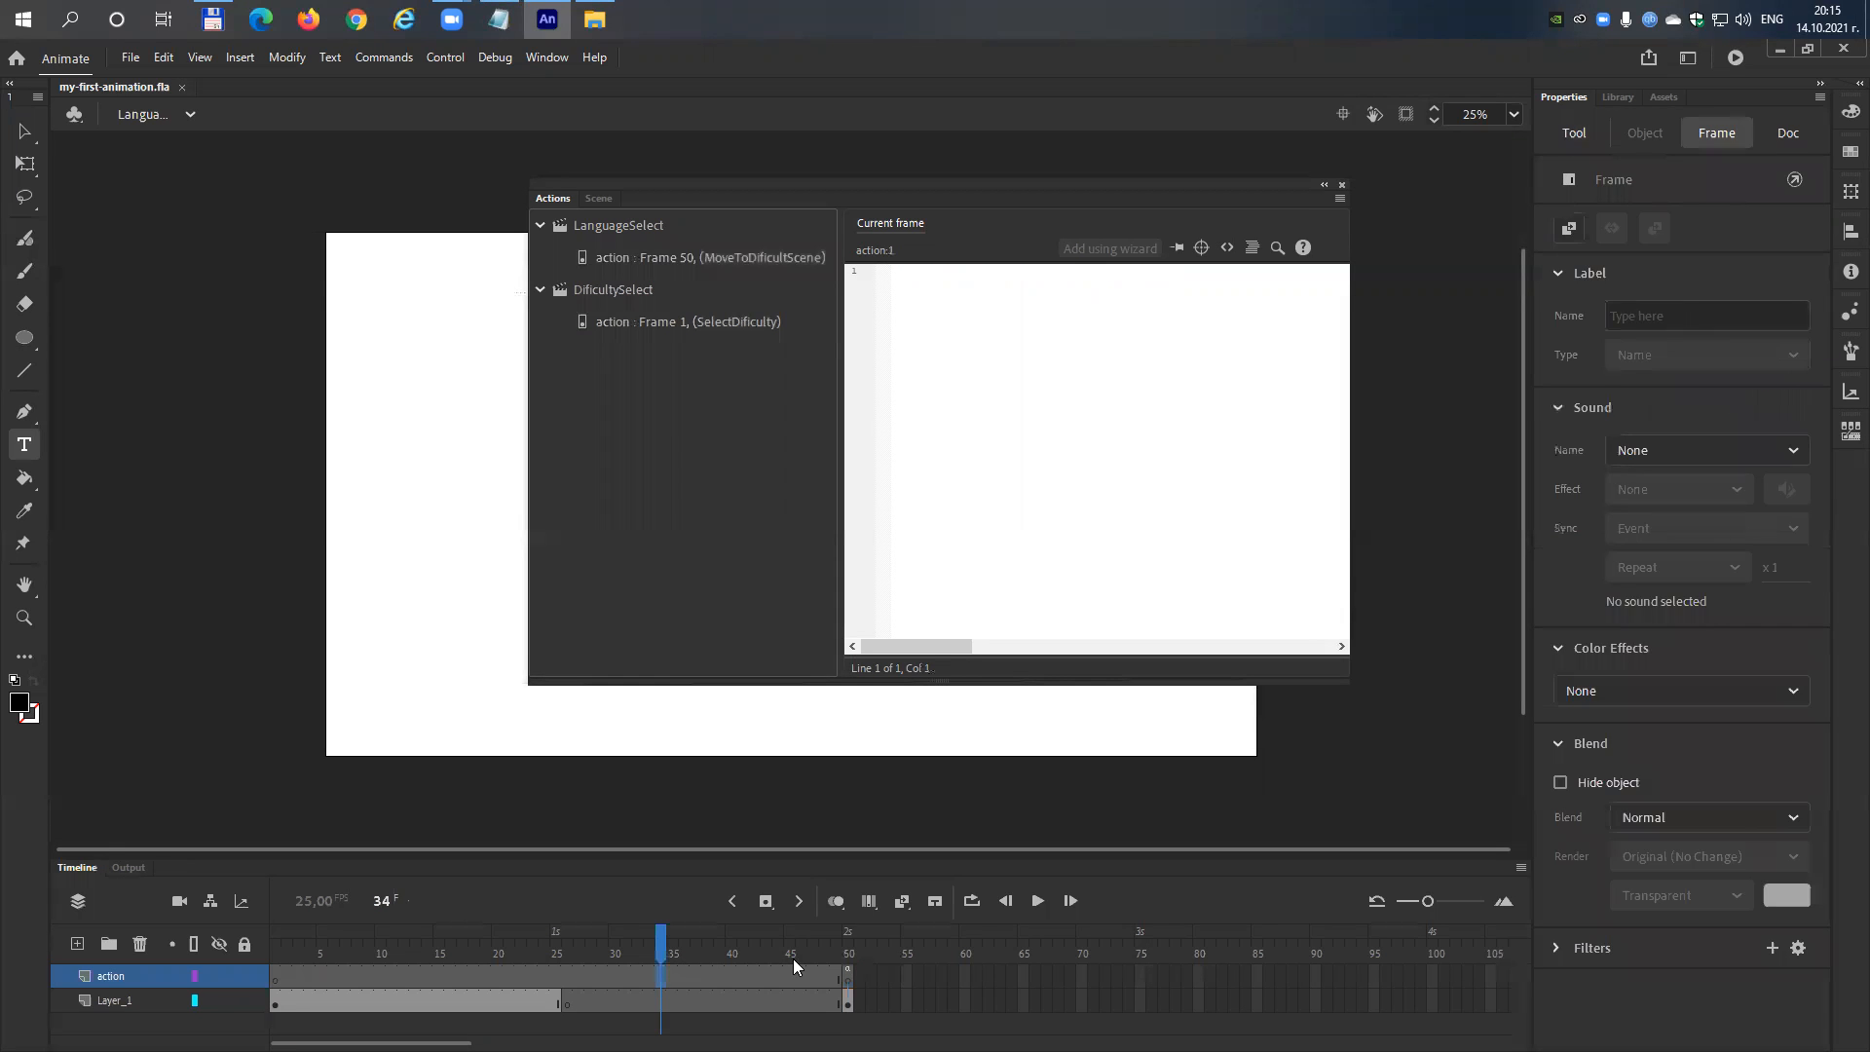
left_click(847, 979)
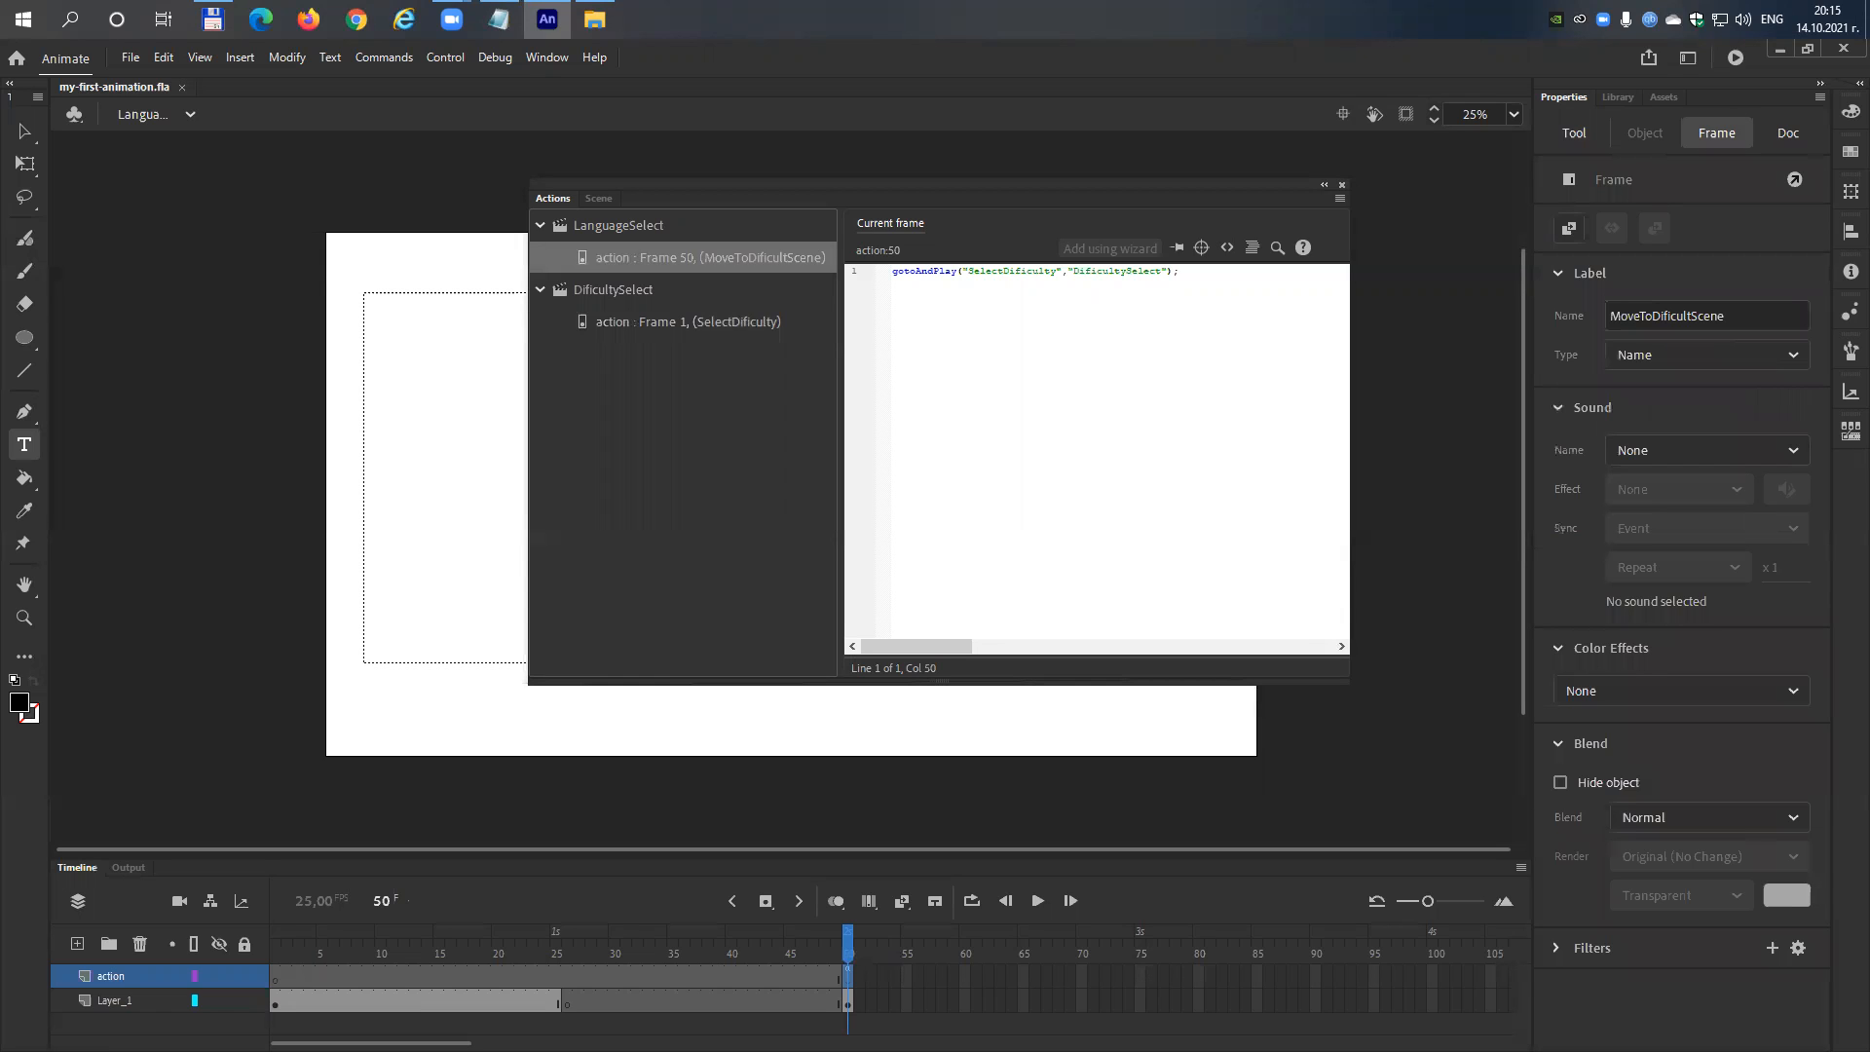
left_click_drag(515, 950, 403, 952)
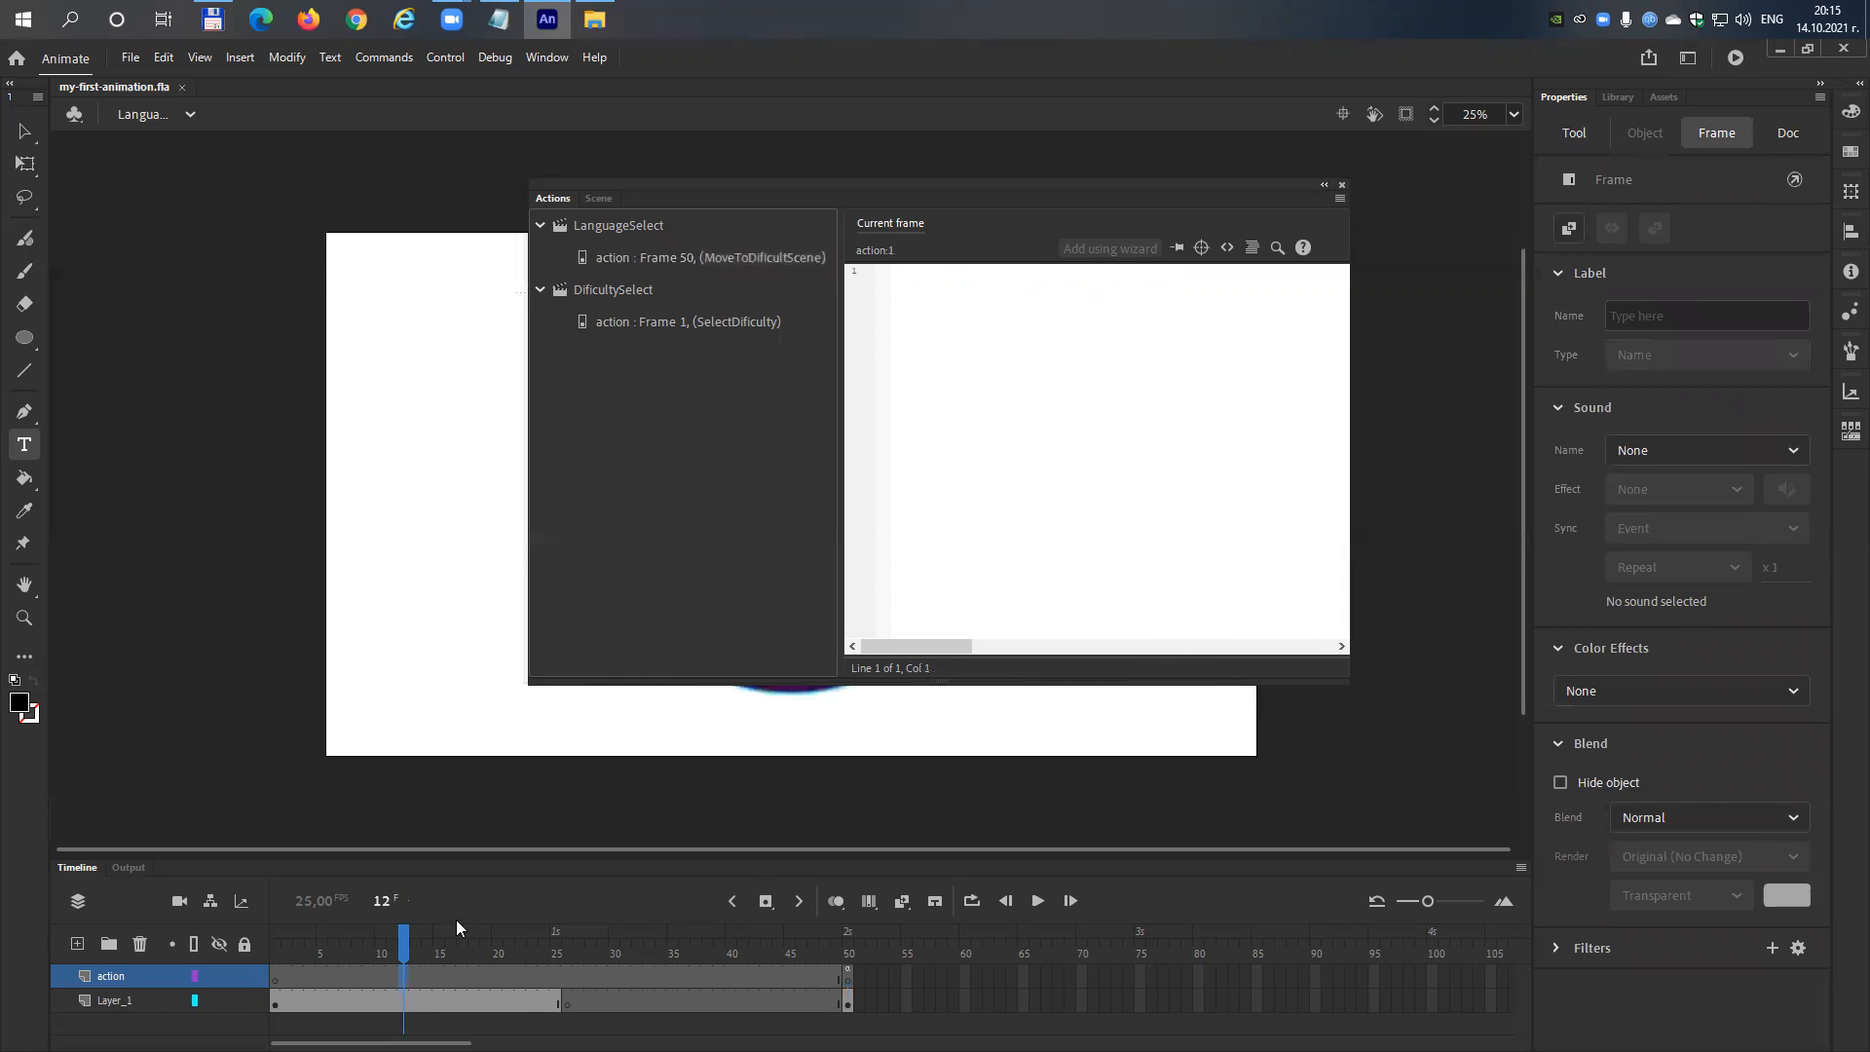
left_click(565, 1003)
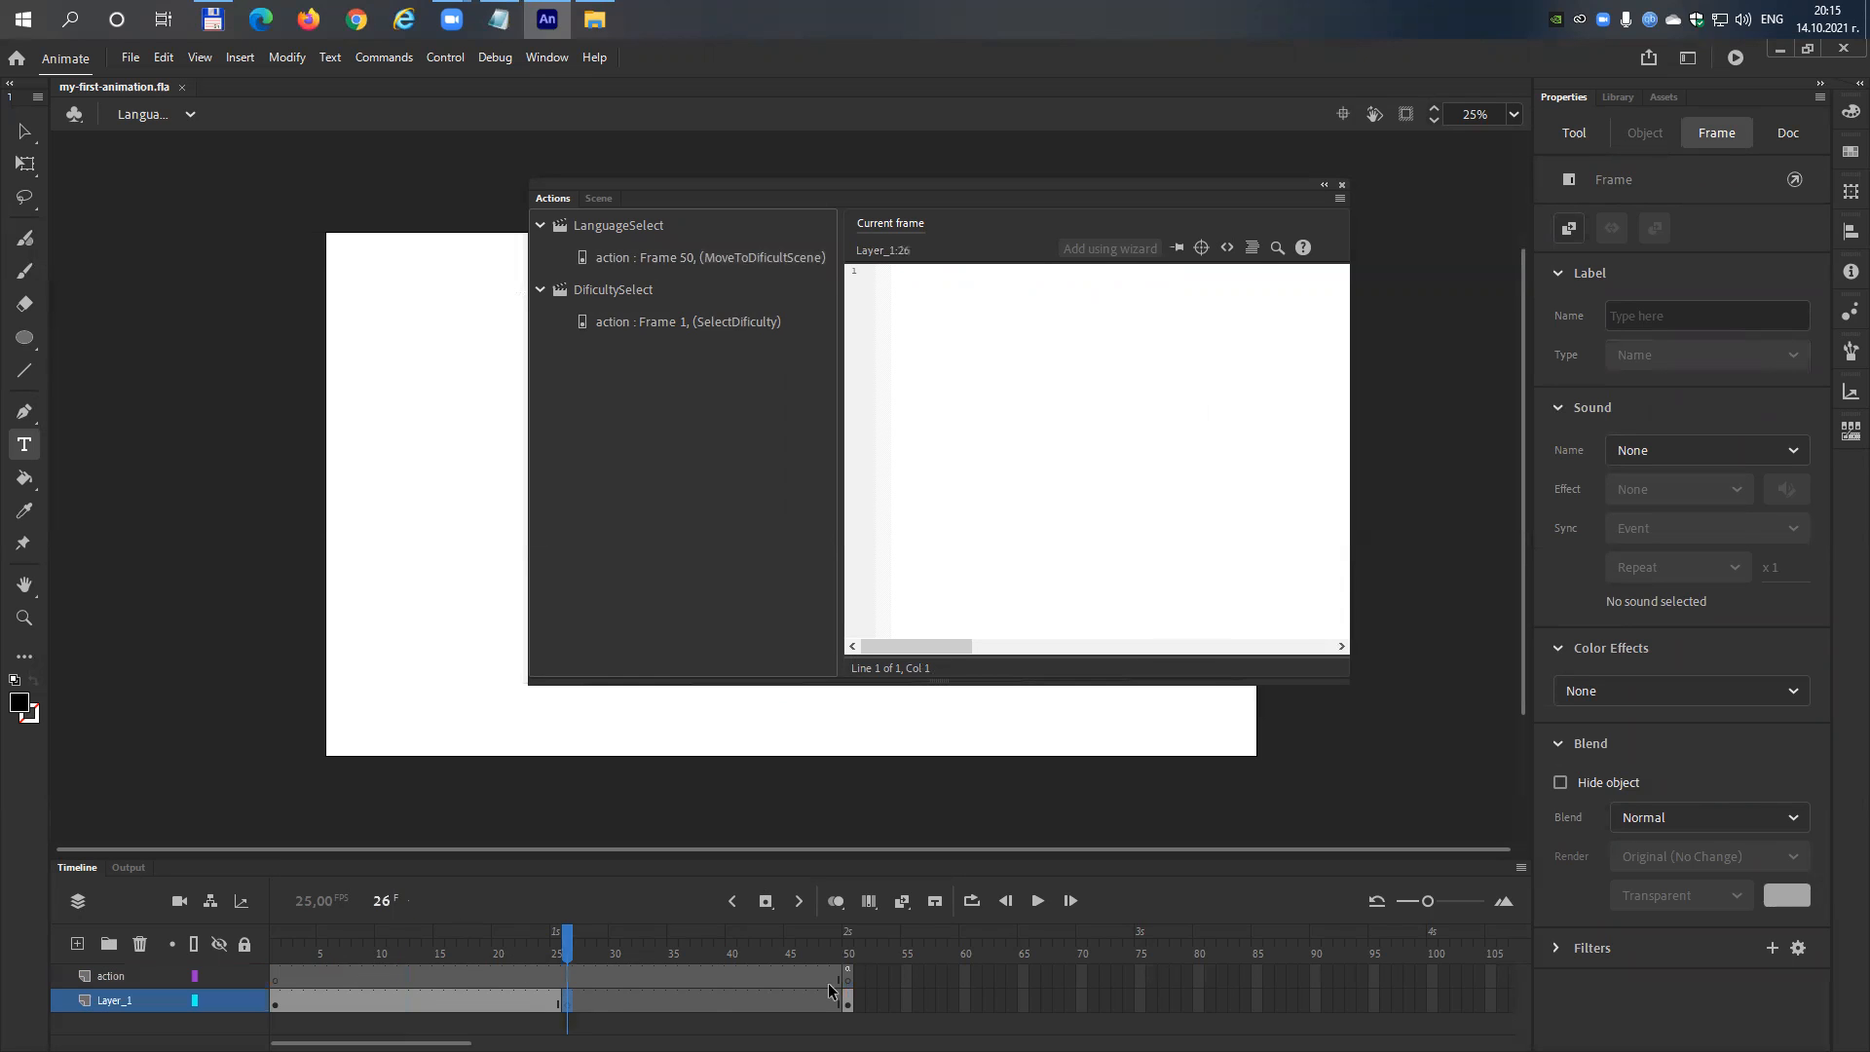
left_click(846, 975)
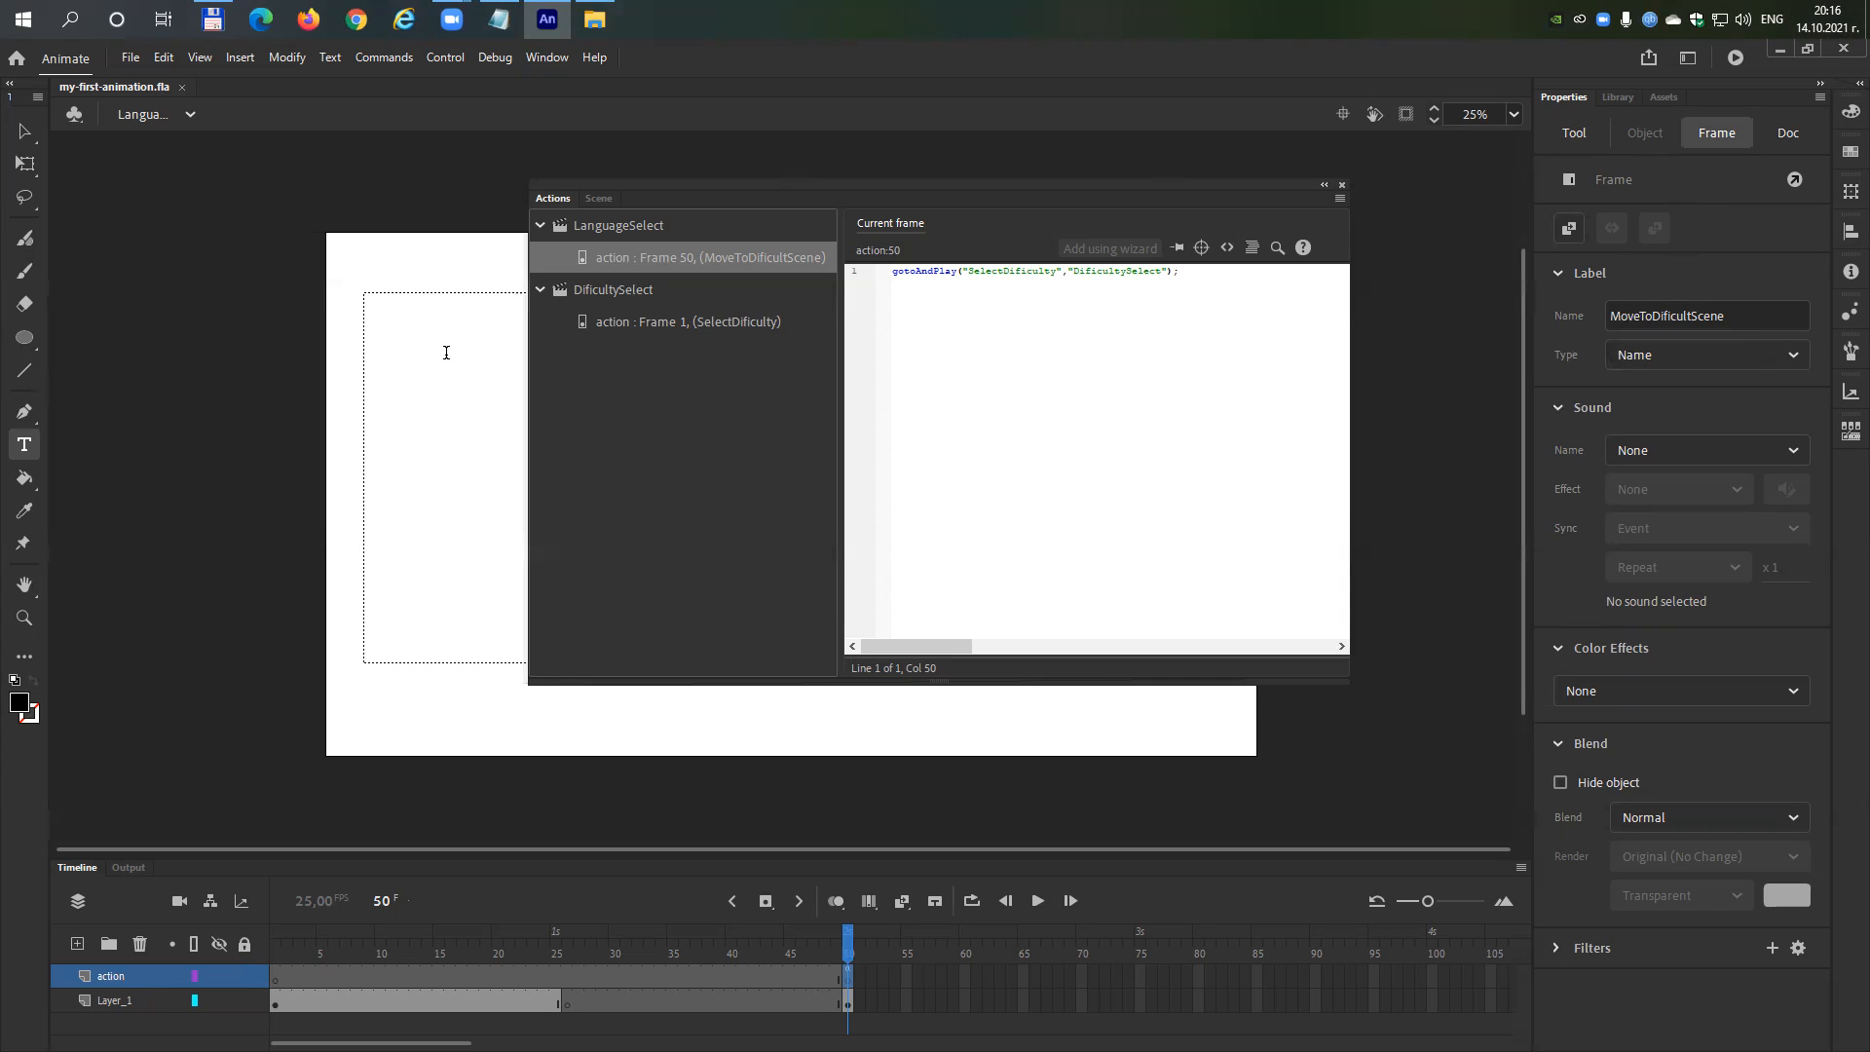
Review the document's scene list and the action scripts of the SelectDificulty and MoveToDificultScene frames.
left_click(601, 199)
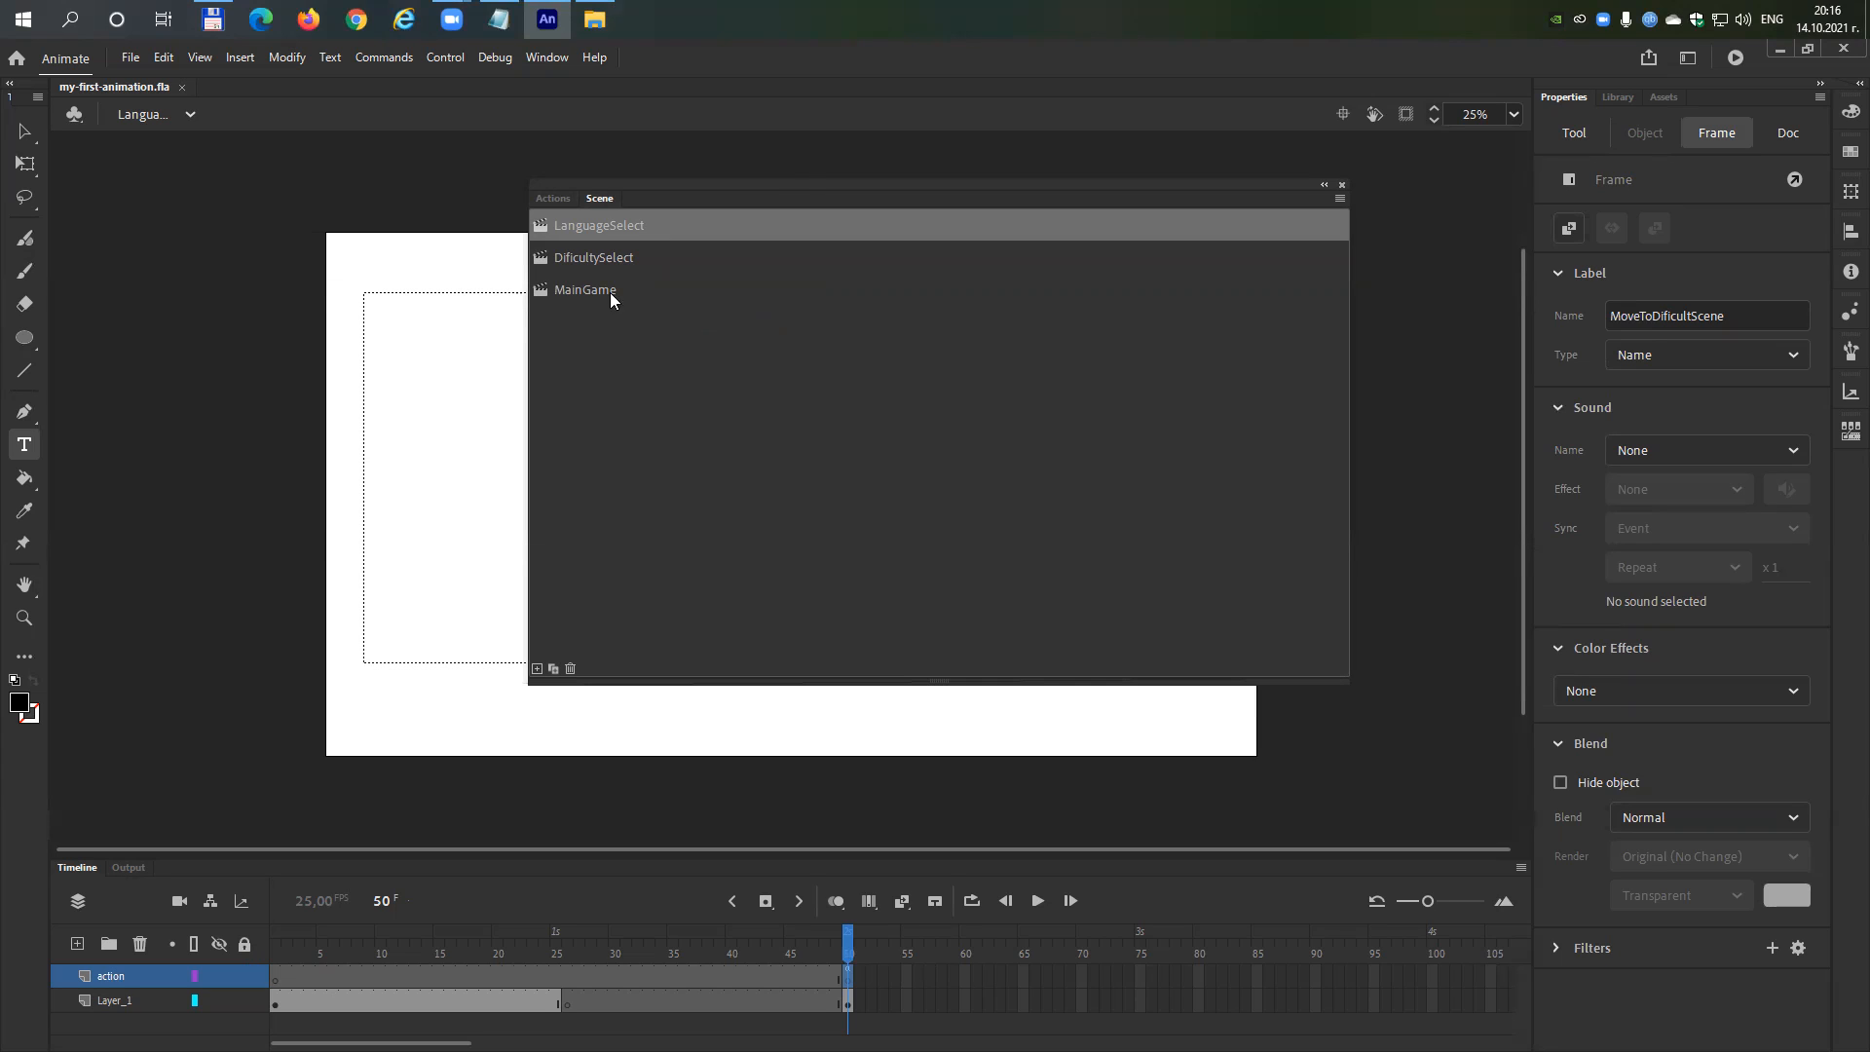
left_click(563, 198)
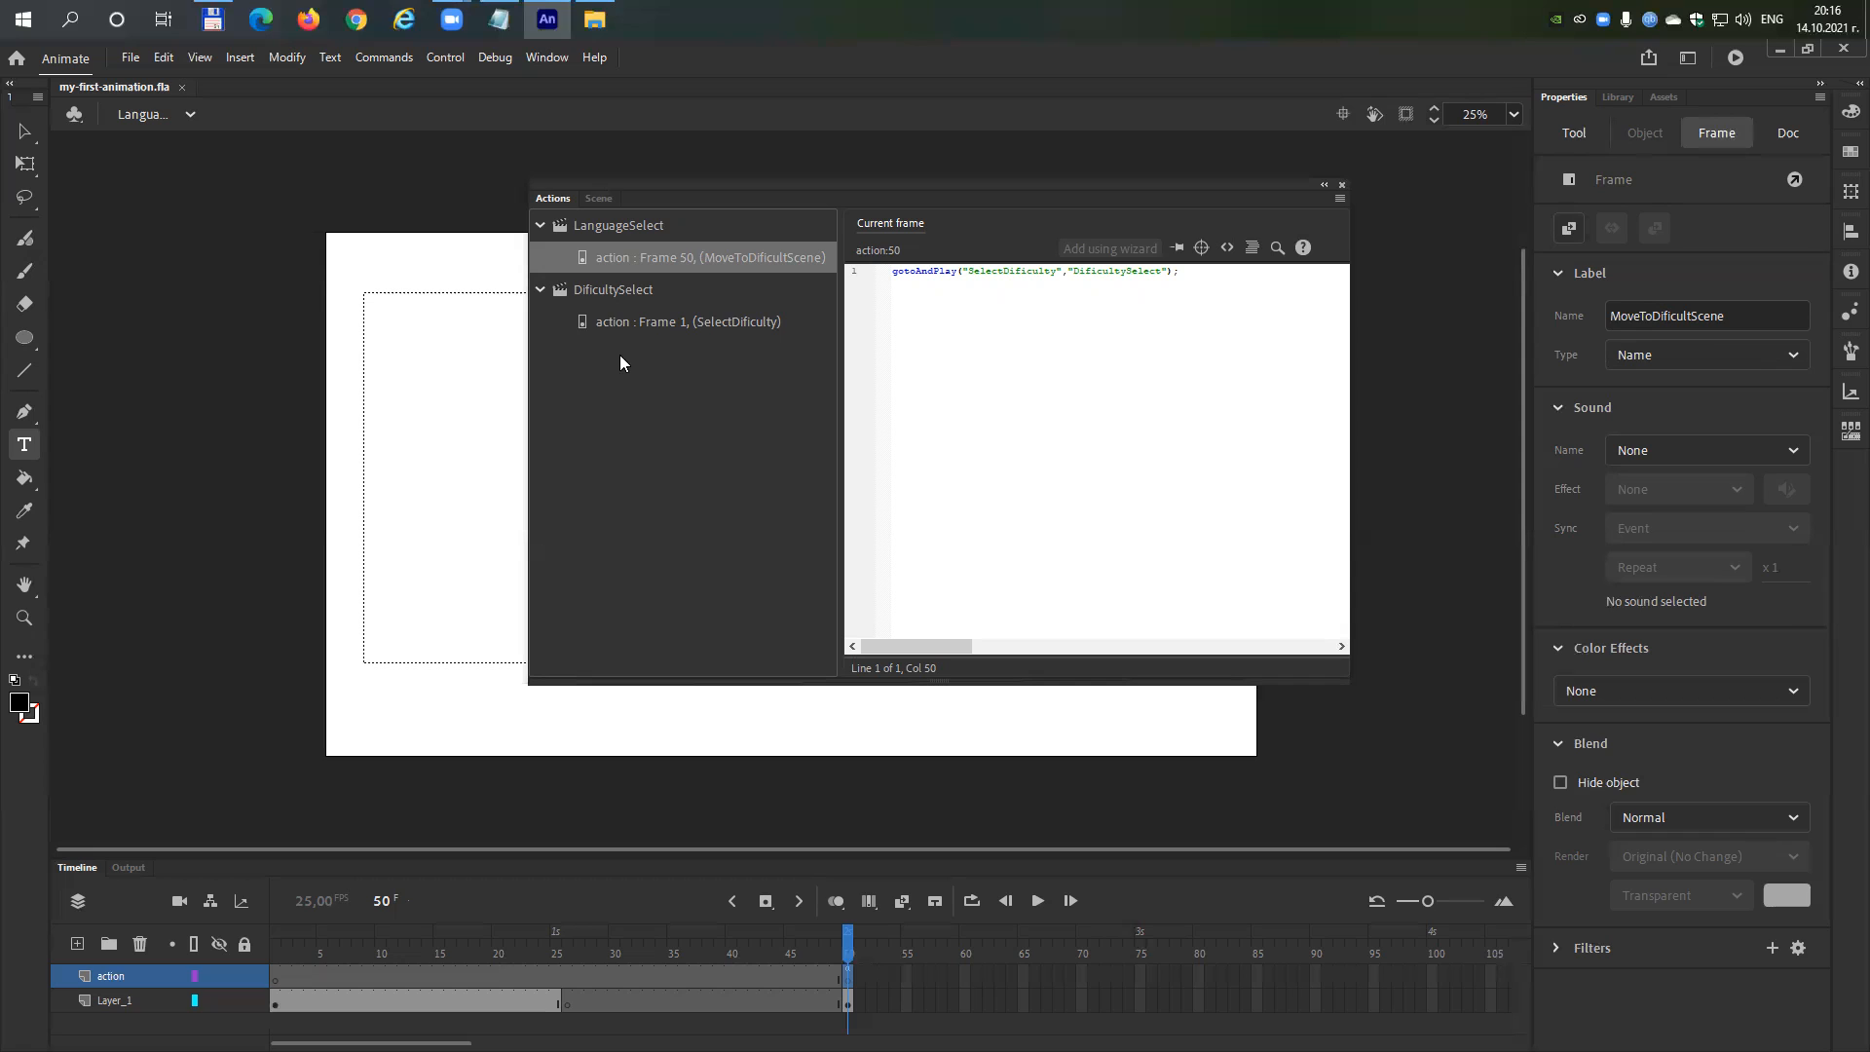
left_click(962, 272)
left_click(711, 319)
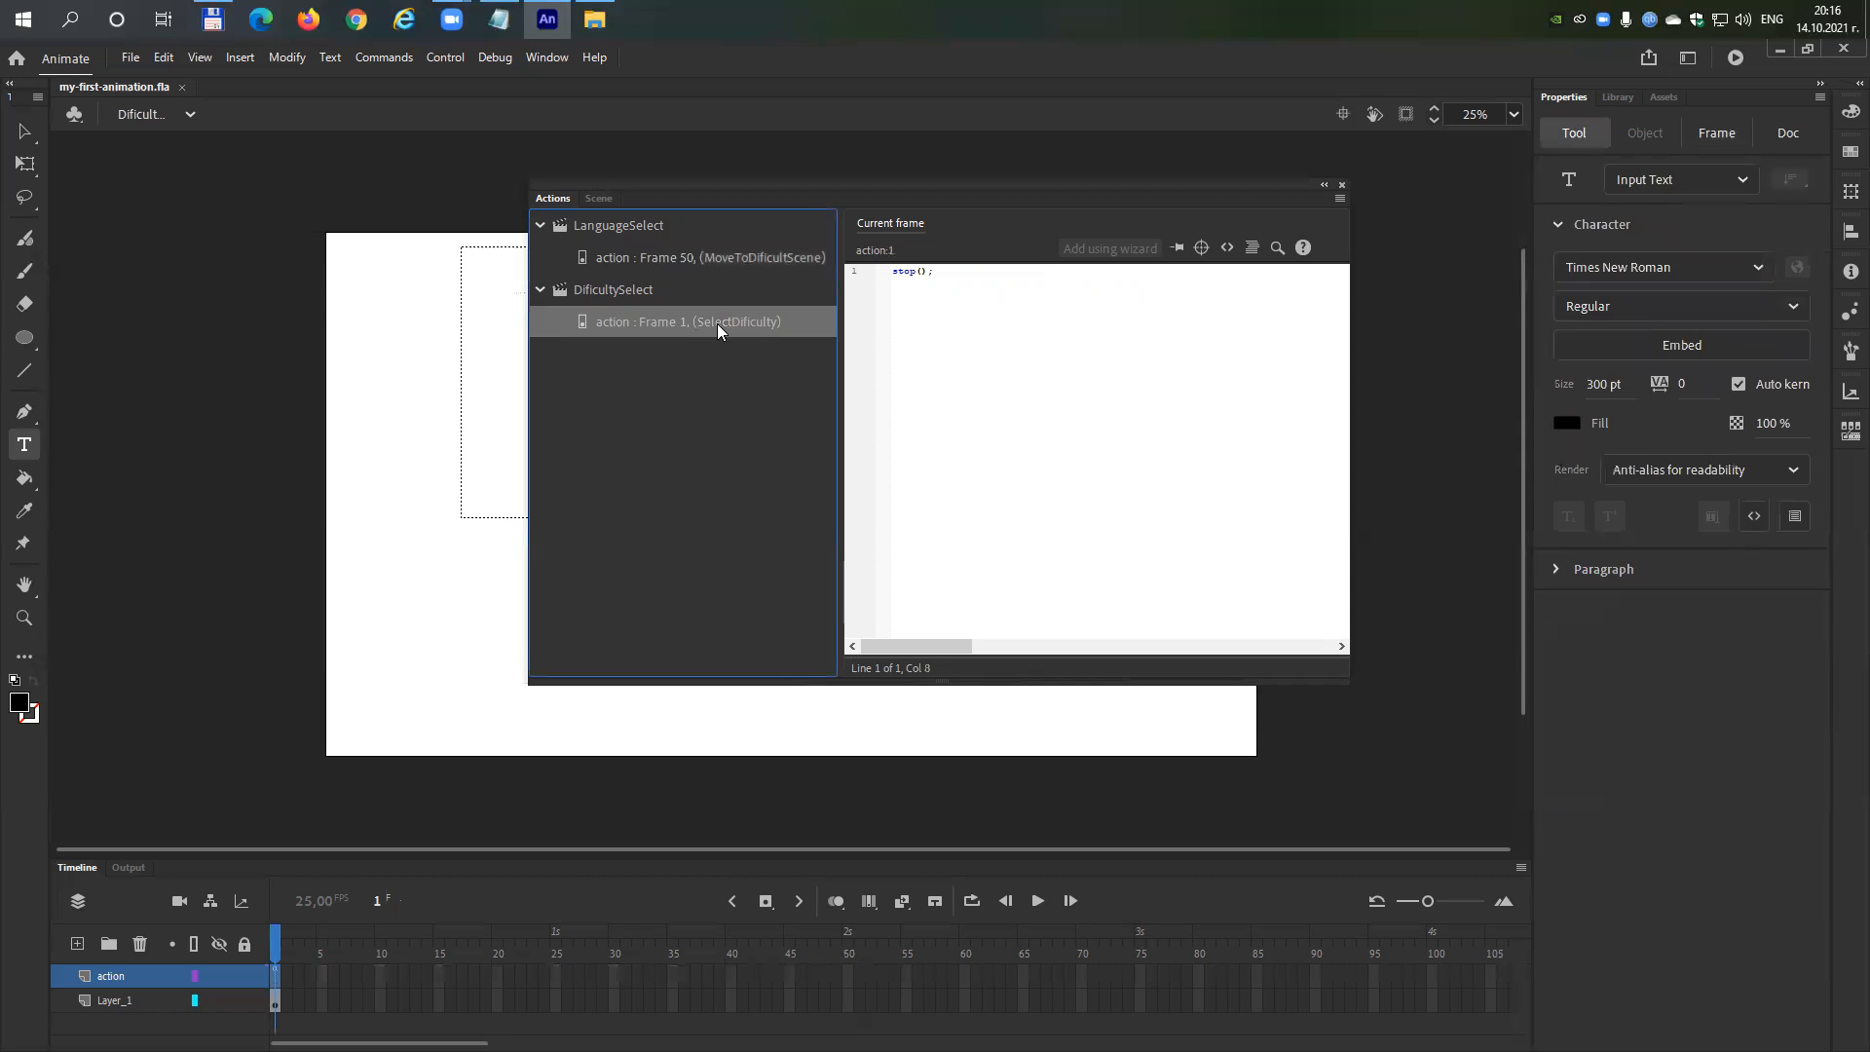
left_click(737, 256)
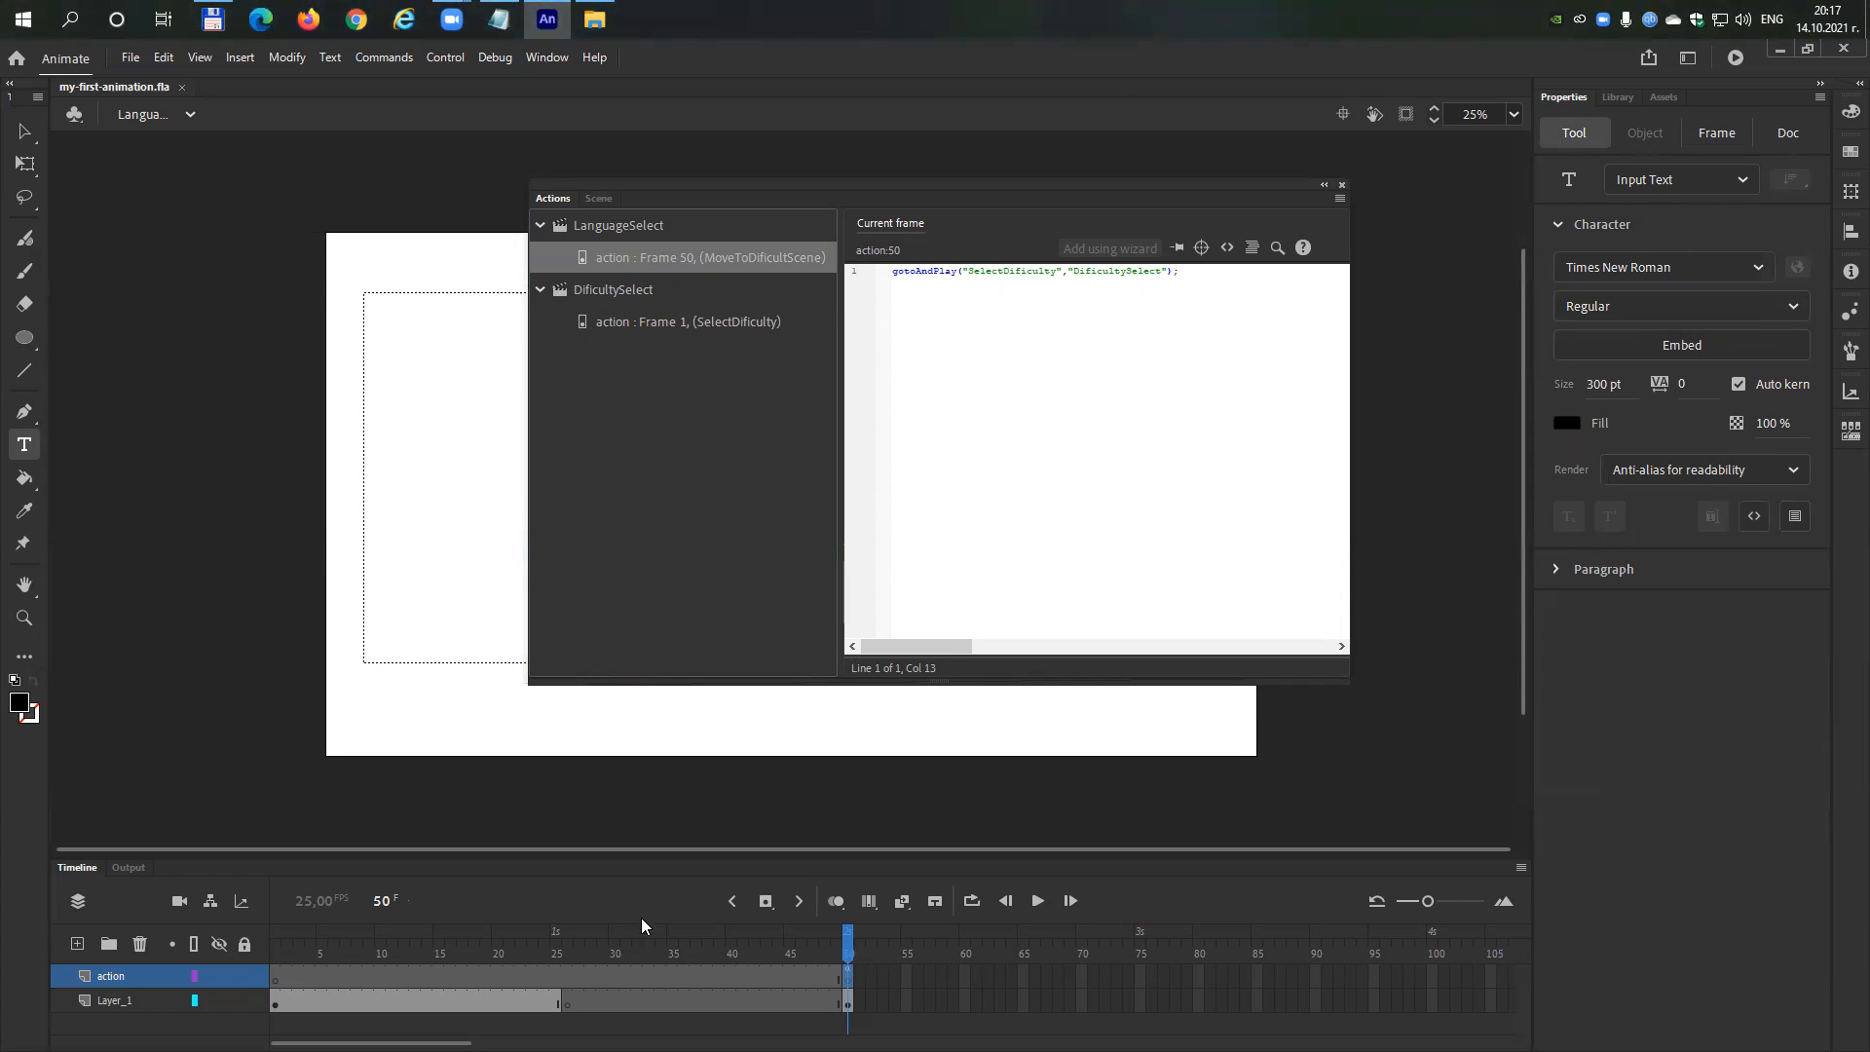
Insert frames in Layer_1 of LanguageSelect within the logo span until the layer's last keyframe sits at frame 99.
left_click(484, 1001)
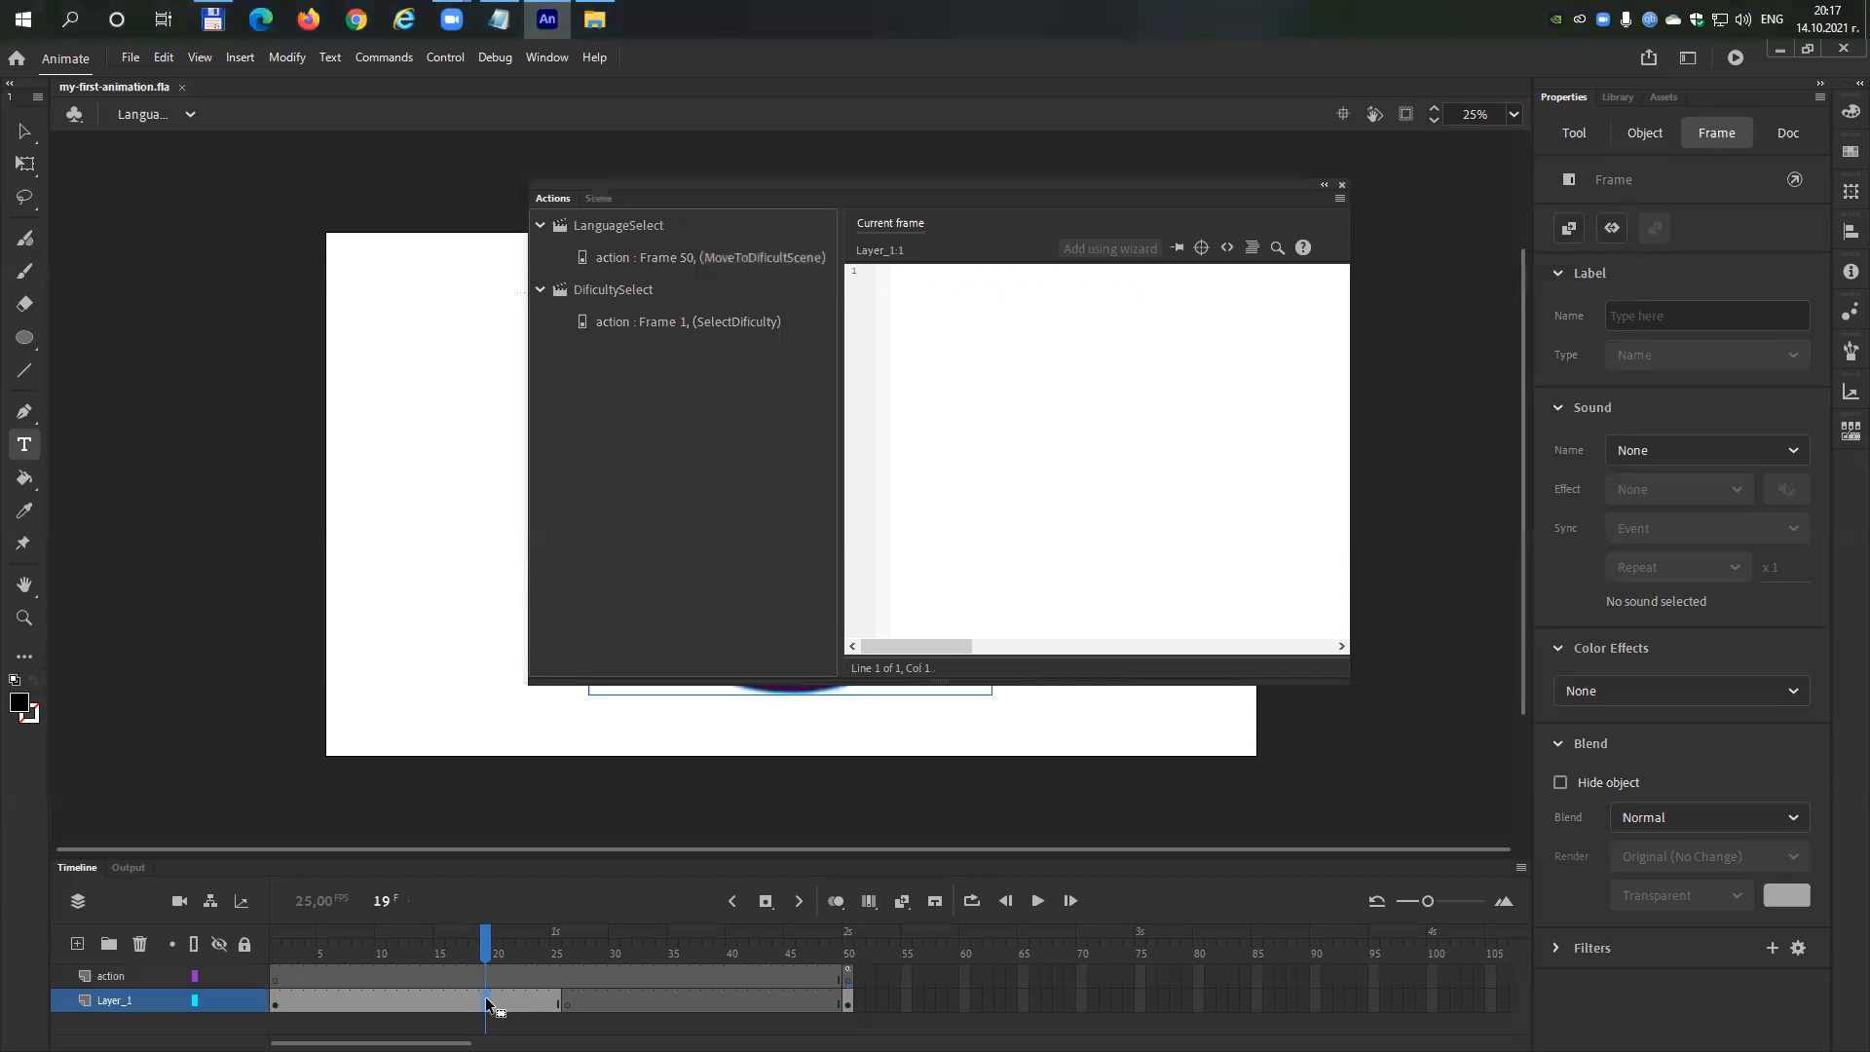
key("F5")
key("F5")
key("F5")
key("F5")
key("F5")
key("F5")
key("F5")
key("F5")
key("F5")
key("F5")
key("F5")
key("F5")
key("F5")
key("F5")
key("F5")
key("F5")
key("F5")
key("F5")
key("F5")
key("F5")
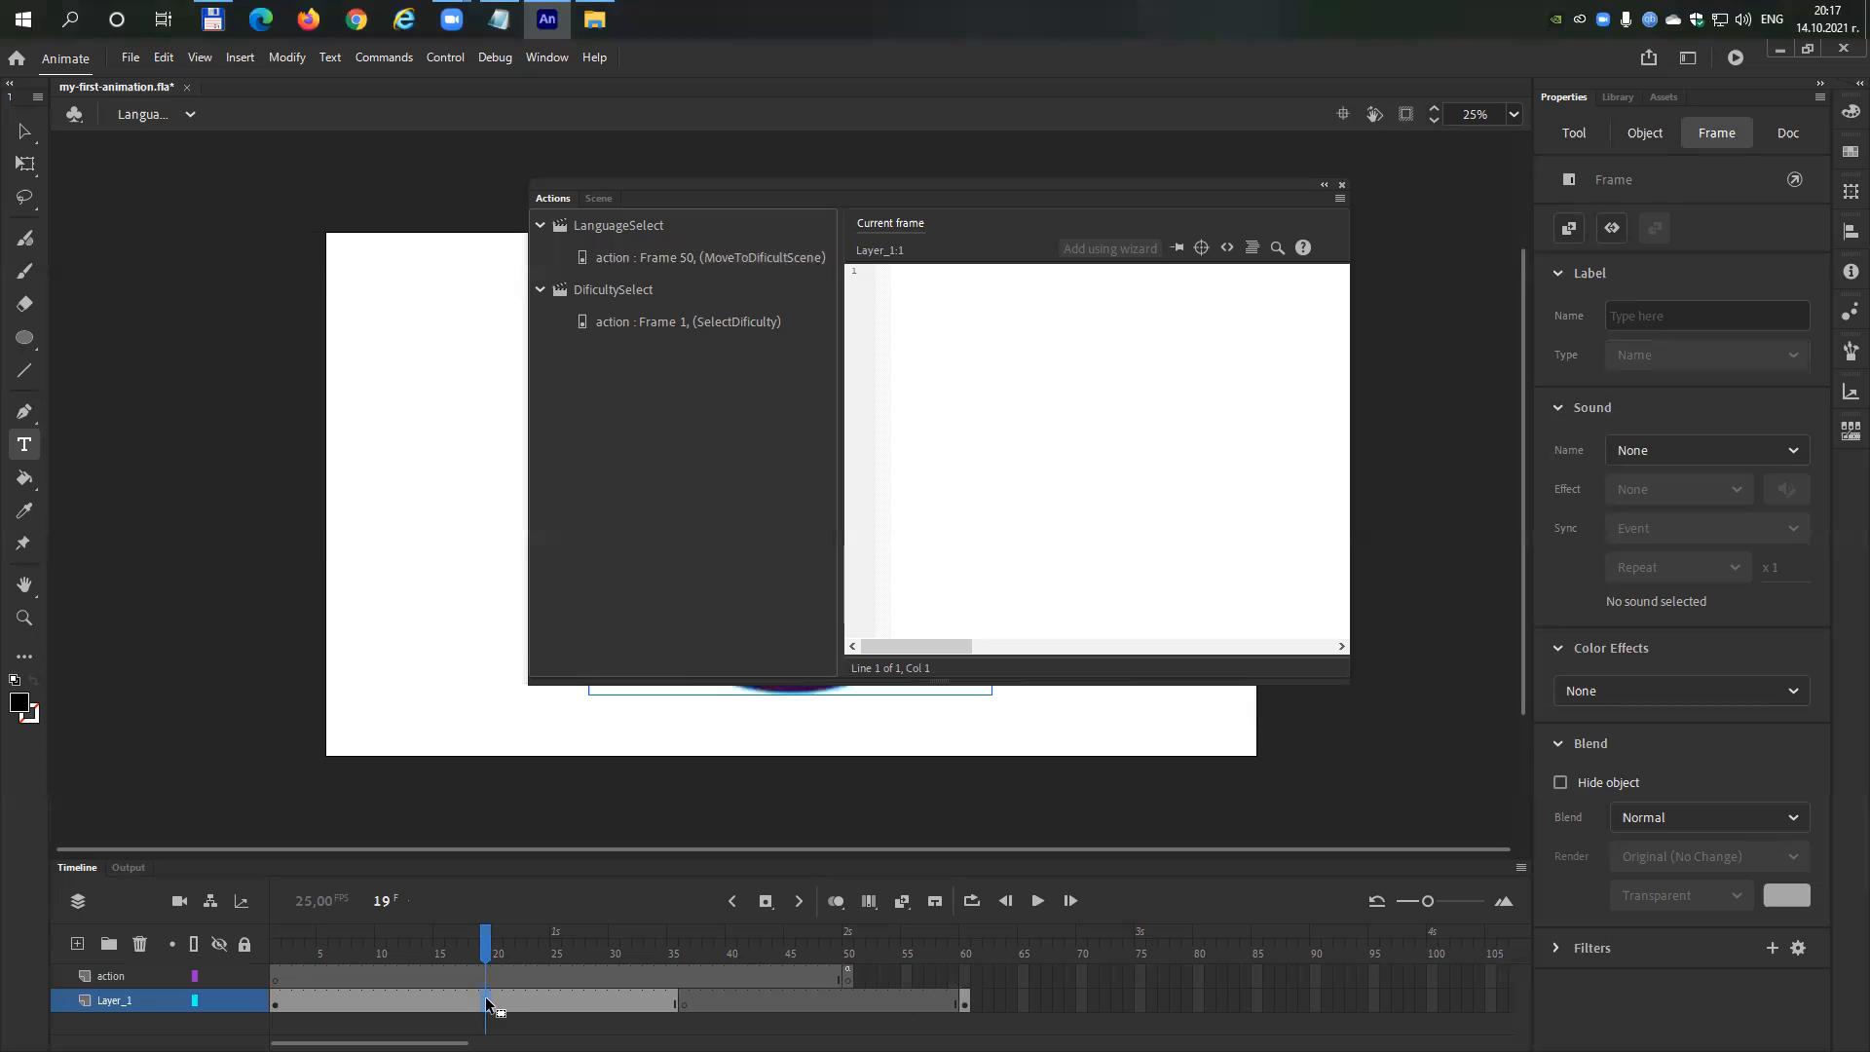
key("F5")
key("F5")
key("F5")
key("F5")
key("F5")
key("F5")
key("F5")
key("F5")
key("F5")
key("F5")
key("F5")
key("F5")
key("F5")
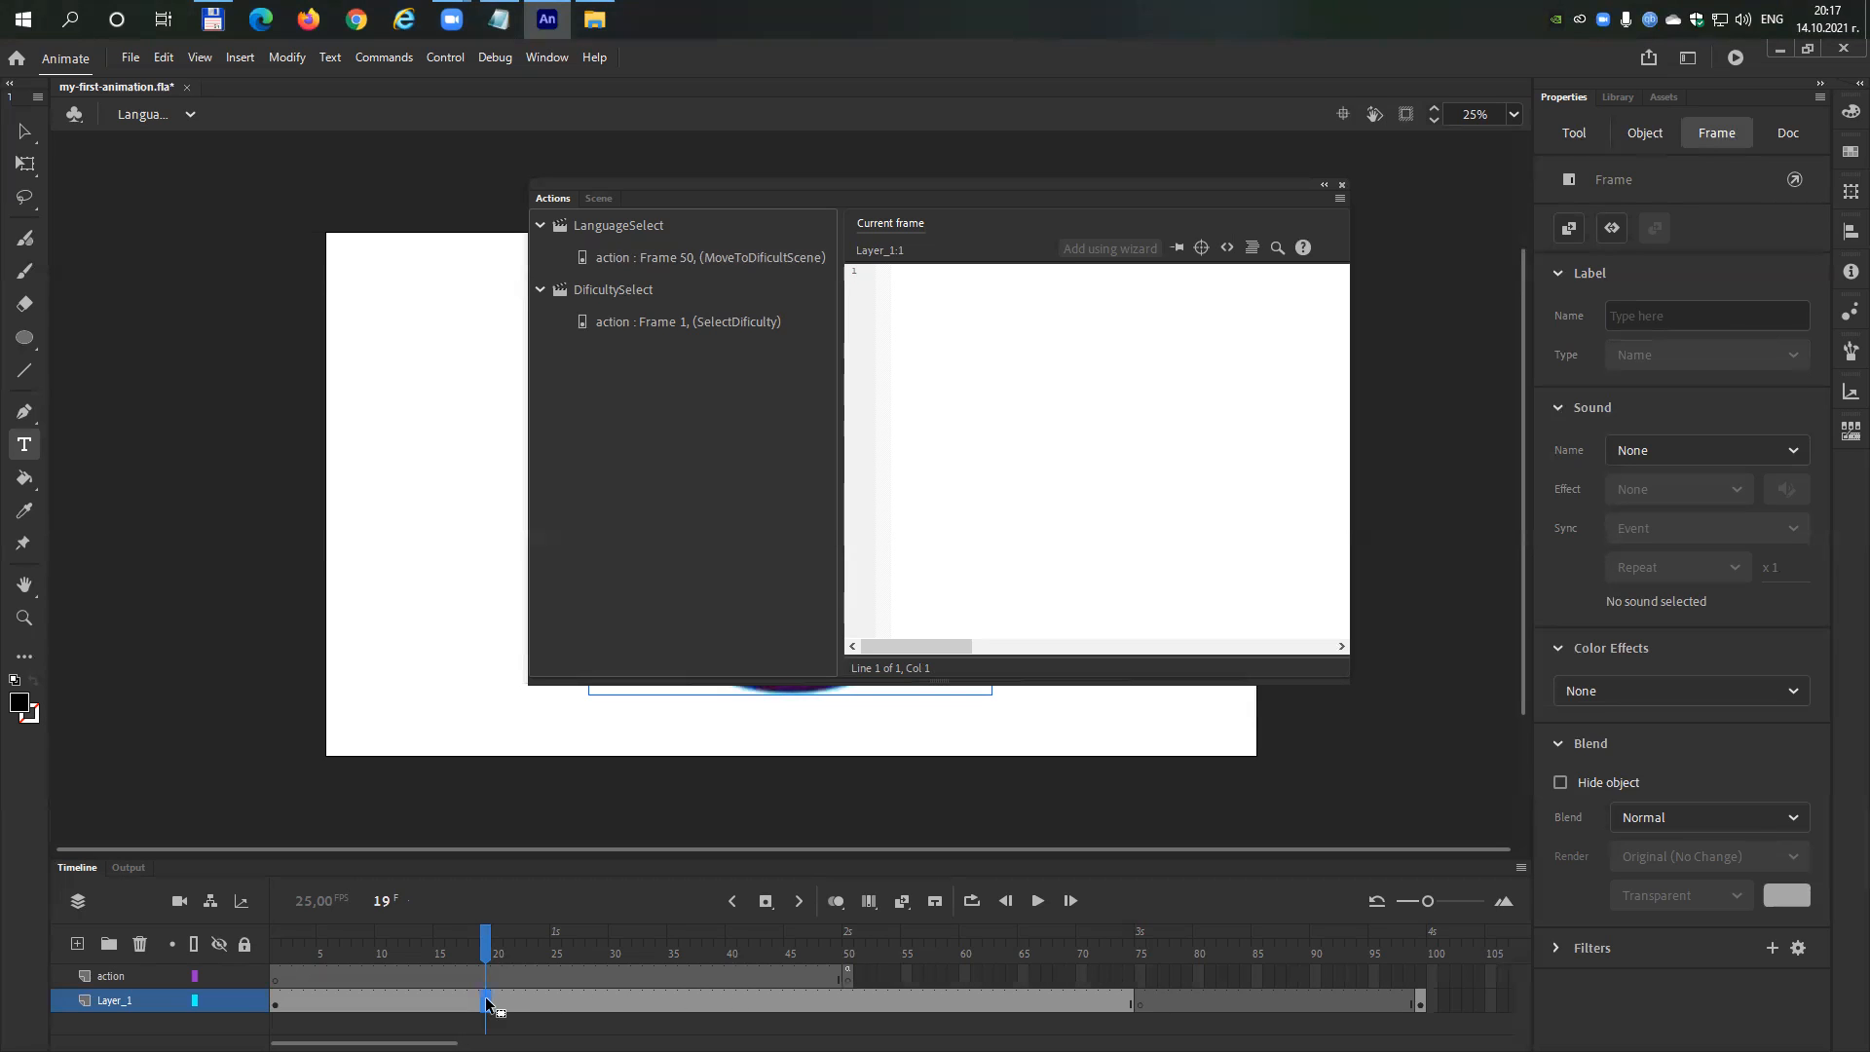
Insert frames in the action layer until its MoveToDificultScene keyframe moves to frame 99, level with Layer_1's last keyframe.
left_click(645, 978)
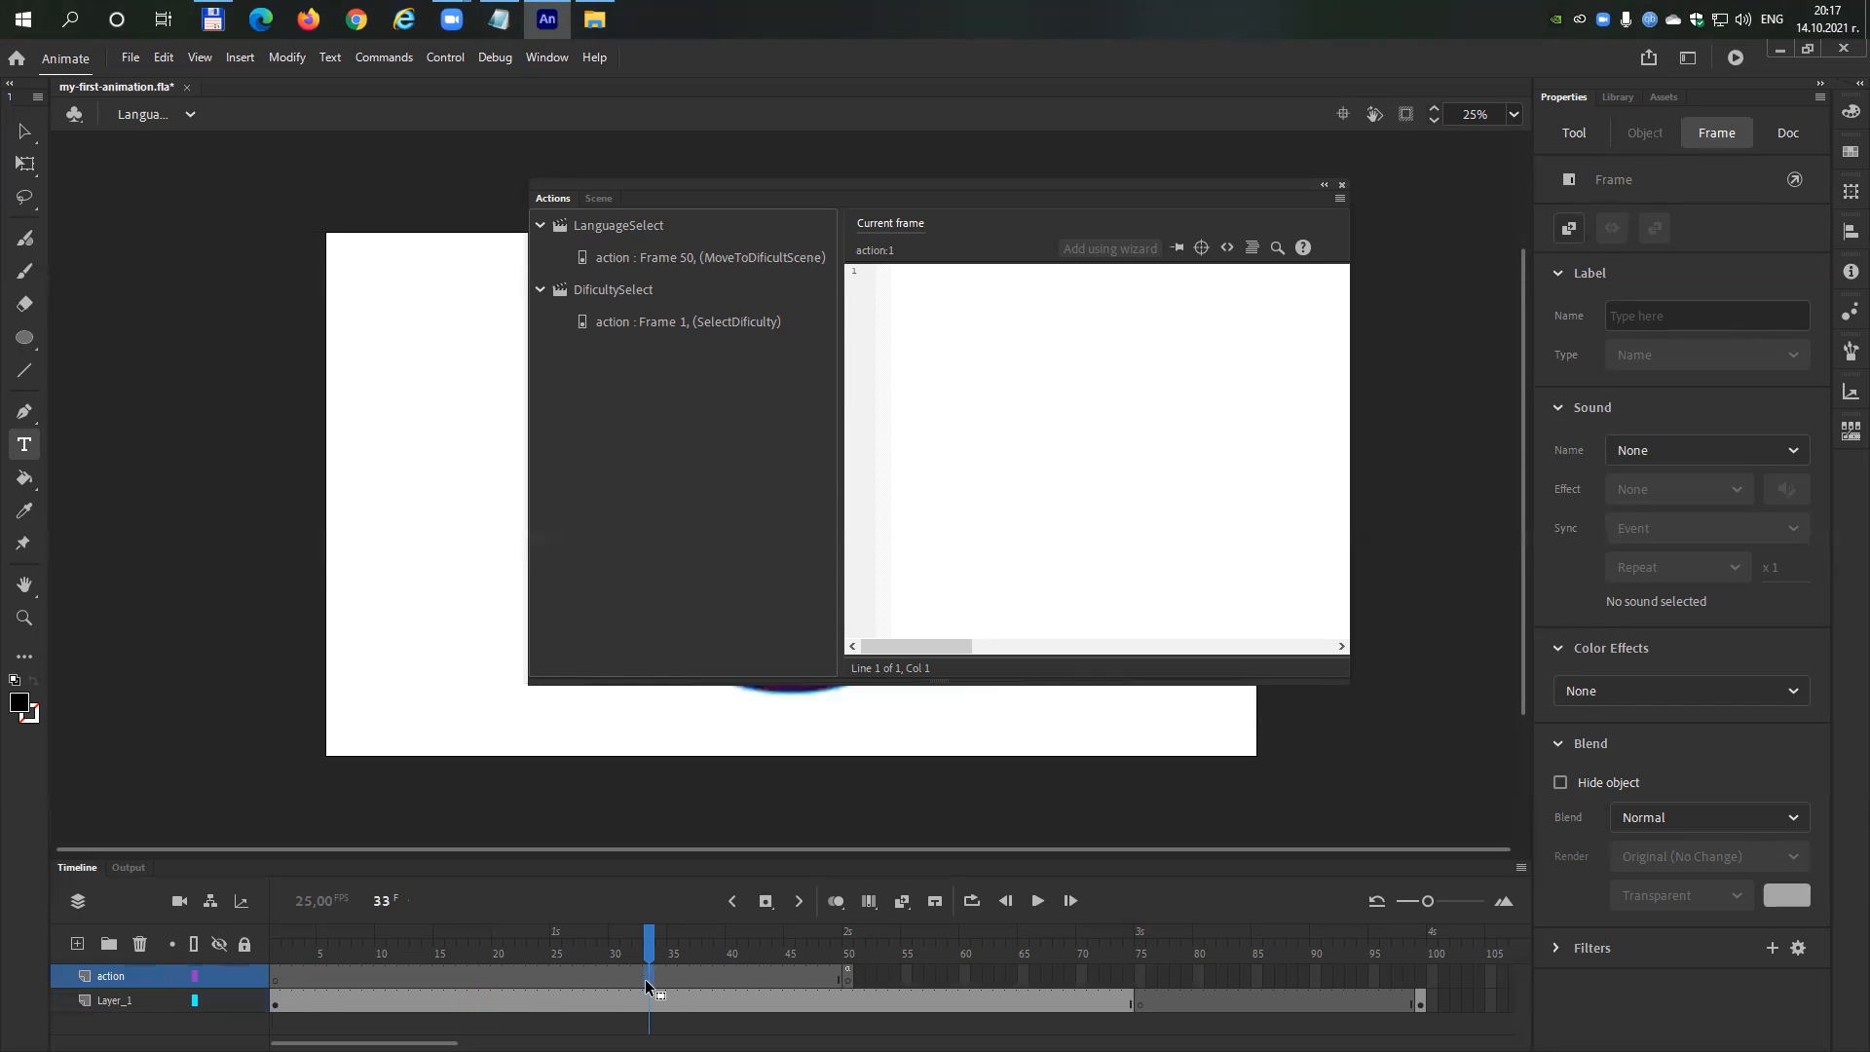
key("F5")
key("F5")
key("F5")
key("F5")
key("F5")
key("F5")
key("F5")
key("F5")
key("F5")
key("F5")
key("F5")
key("F5")
key("F5")
key("F5")
key("F5")
key("F5")
key("F5")
key("F5")
key("F5")
key("F5")
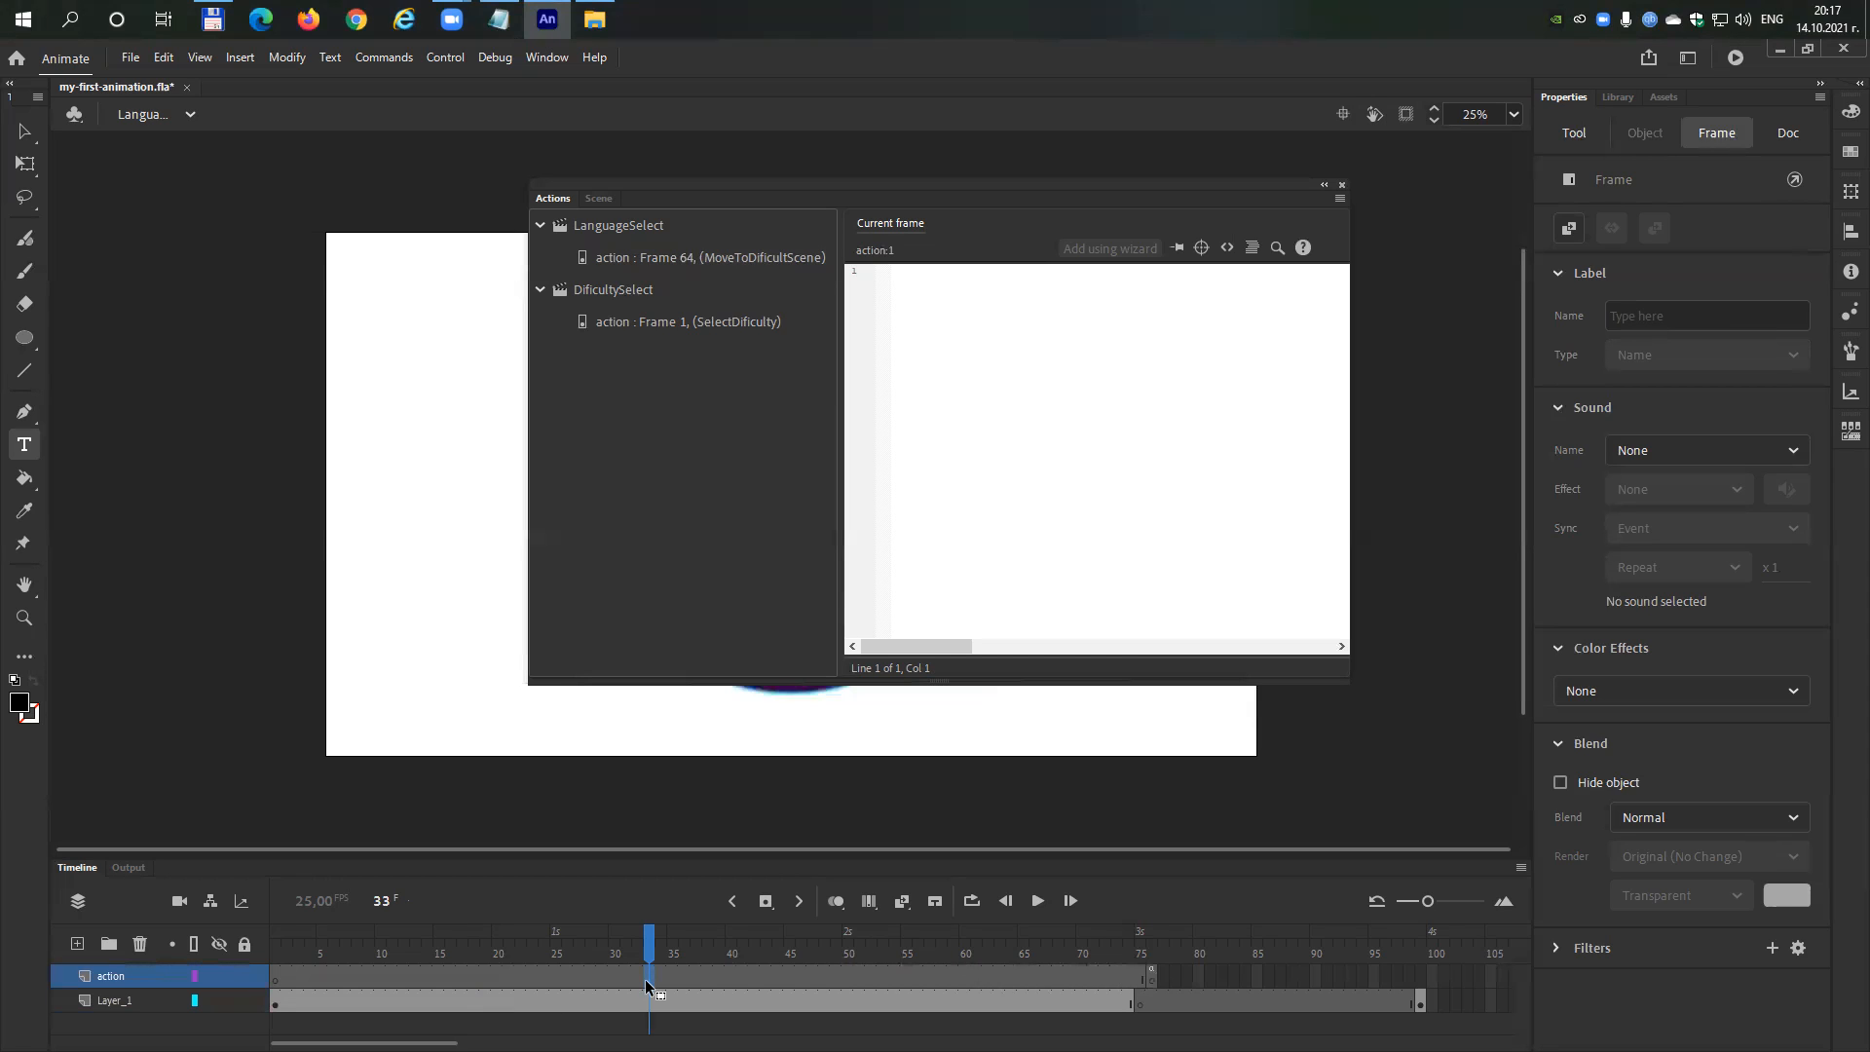
key("F5")
key("F5")
key("F5")
key("F5")
key("F5")
key("F5")
key("F5")
key("F5")
key("F5")
key("F5")
key("F5")
key("F5")
key("F5")
key("F5")
key("F5")
key("F5")
key("F5")
key("F5")
key("F5")
key("F5")
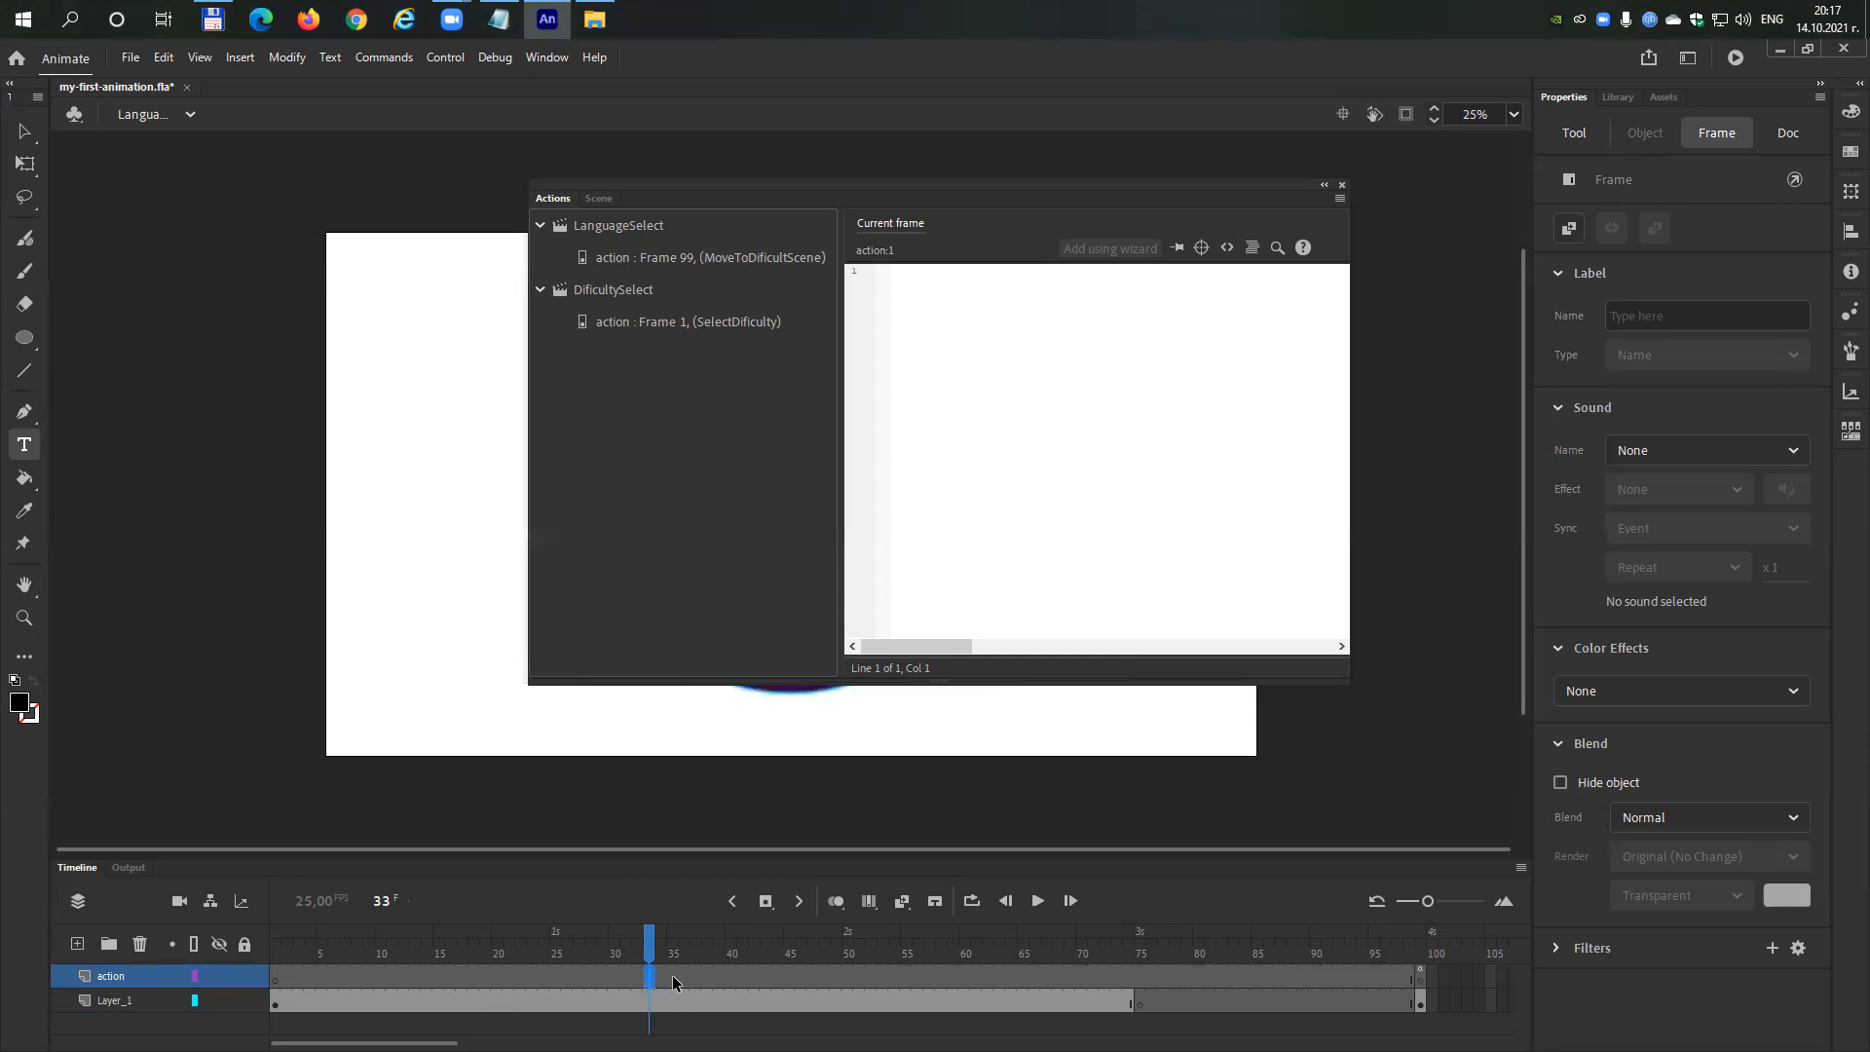
Review the gotoAndPlay script on the action layer's MoveToDificultScene frame and close the script editor.
left_click(690, 255)
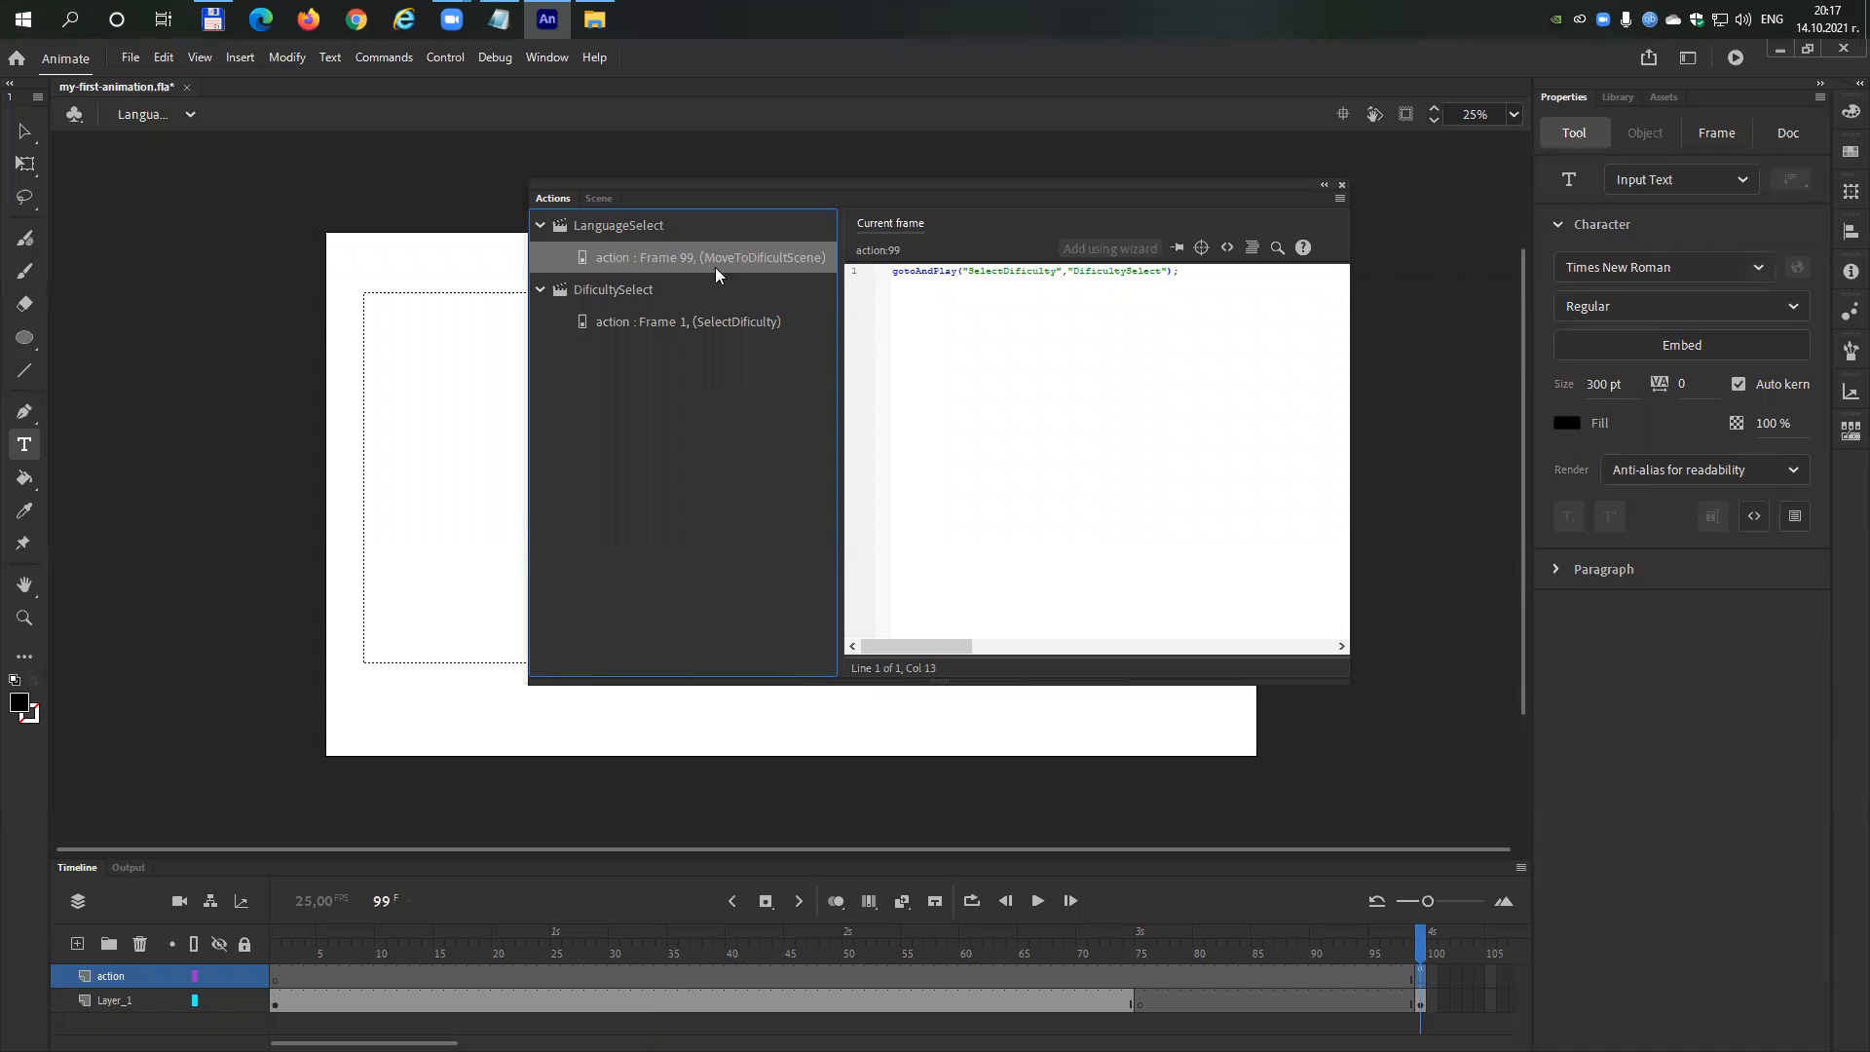
left_click_drag(916, 270, 1180, 275)
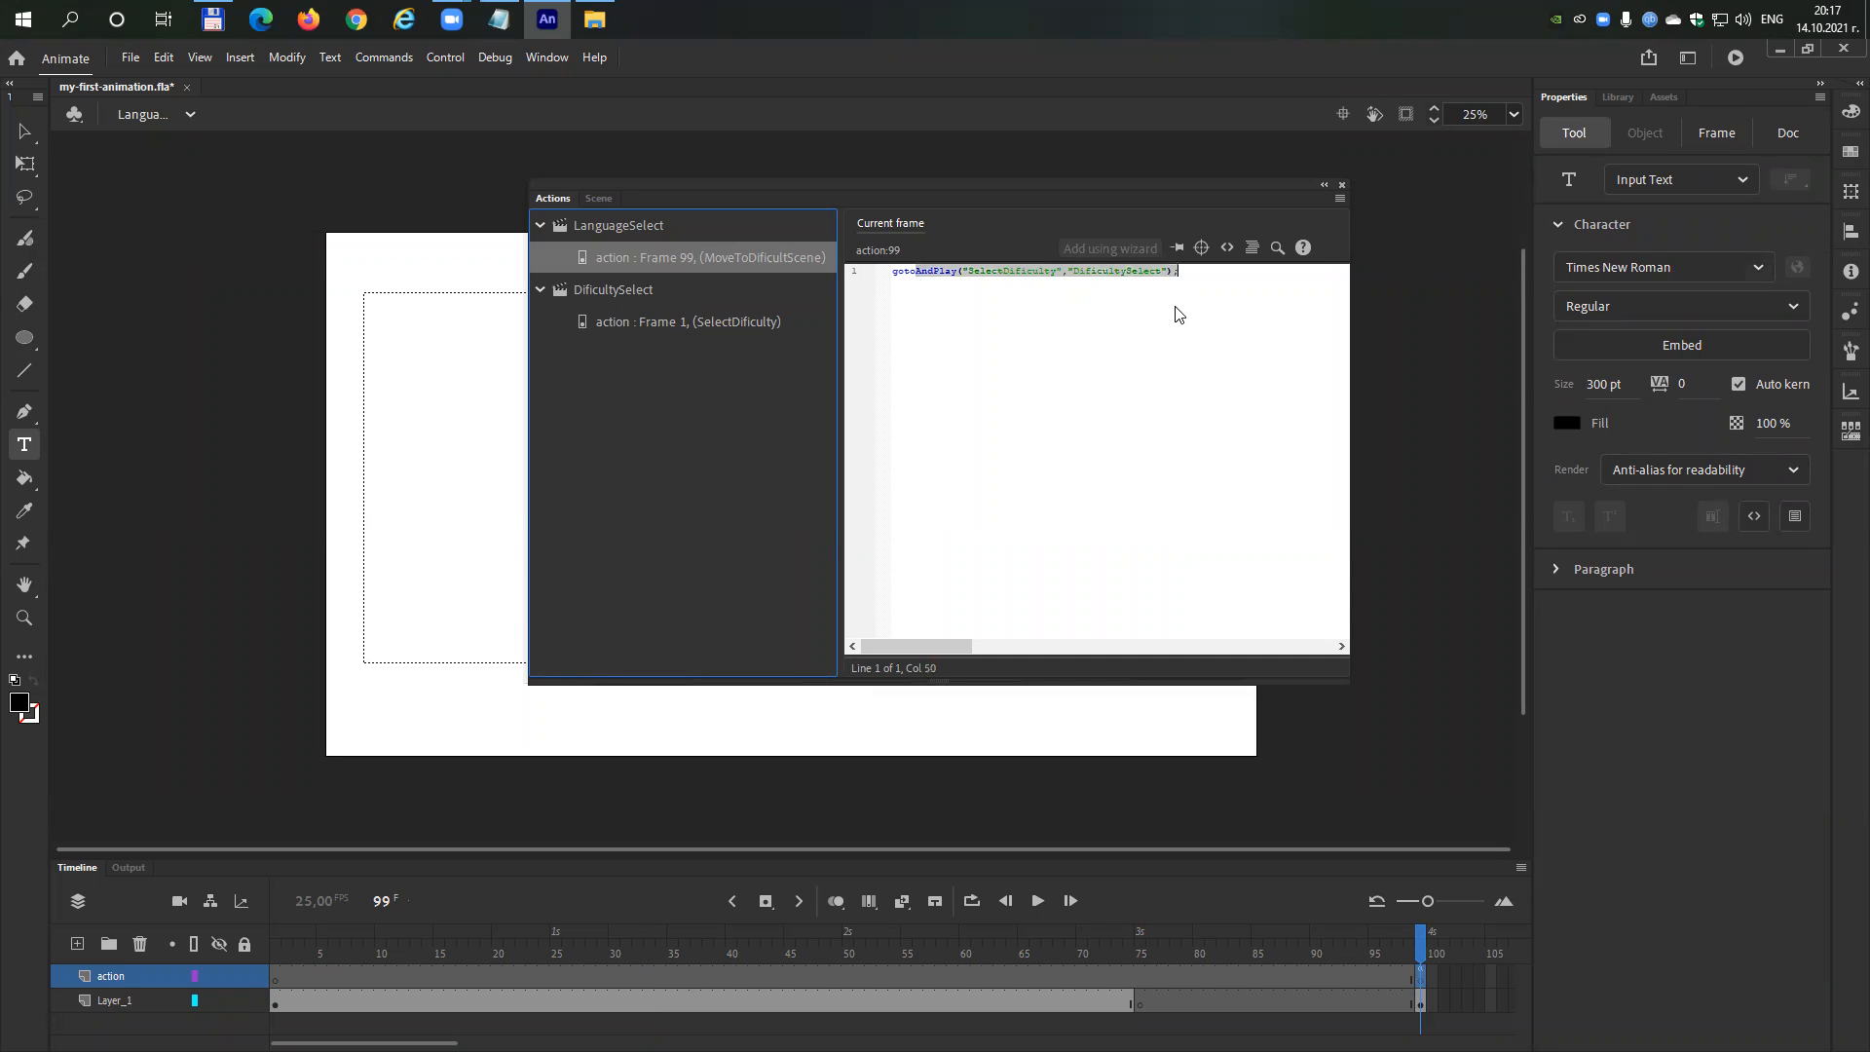
left_click(1179, 310)
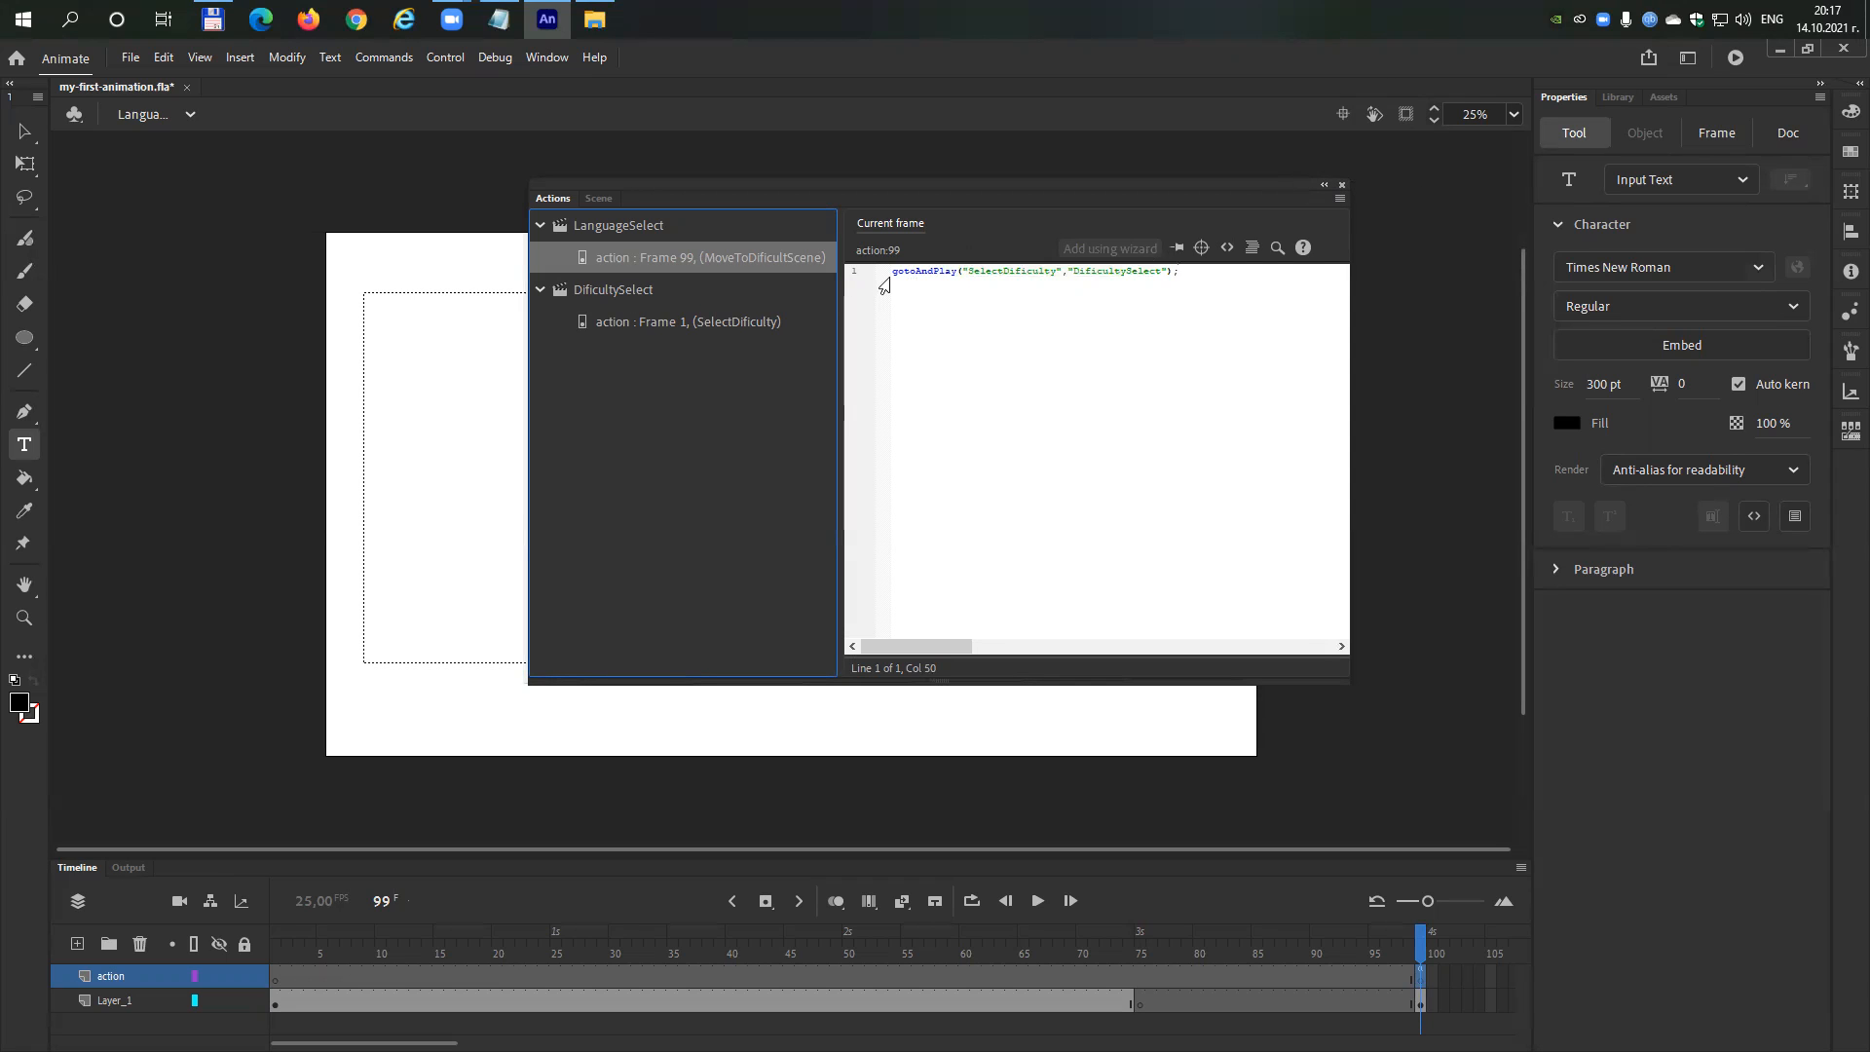
left_click_drag(896, 273, 1256, 279)
left_click(1220, 334)
left_click(1341, 183)
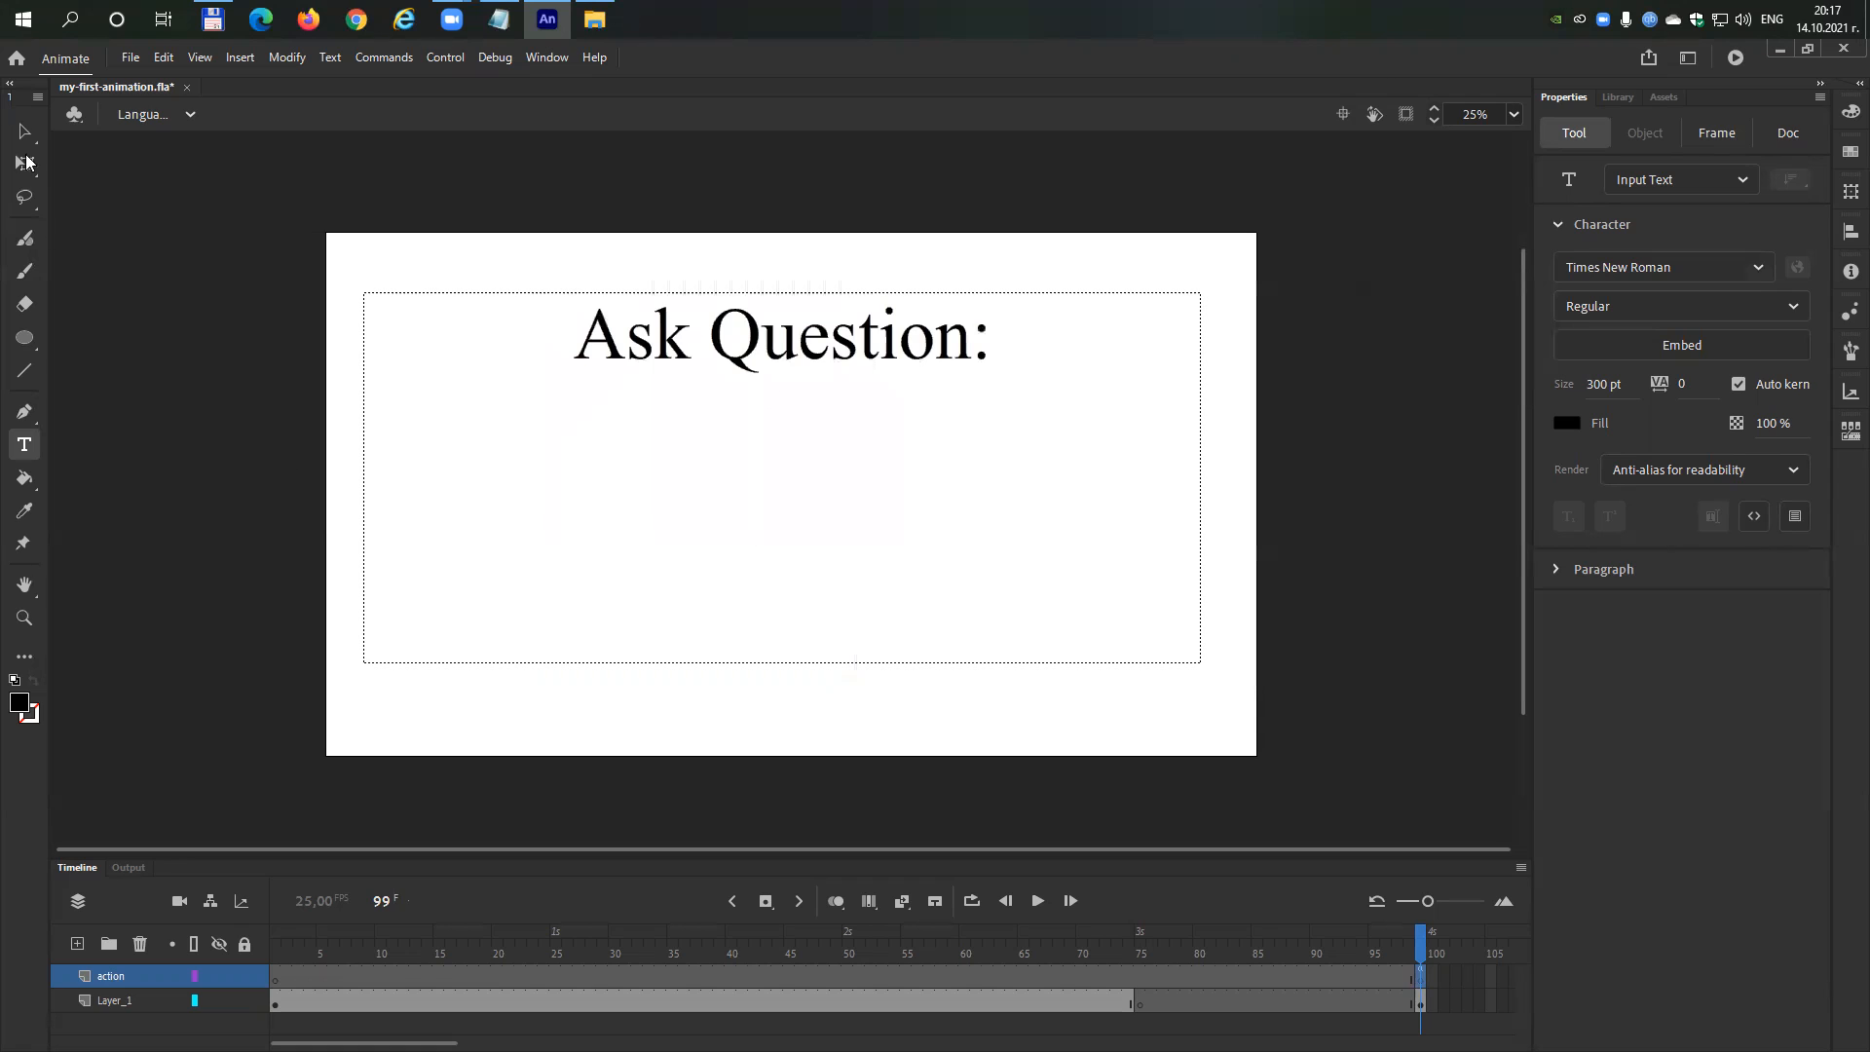
Switch to the Selection tool and save the document.
left_click(23, 133)
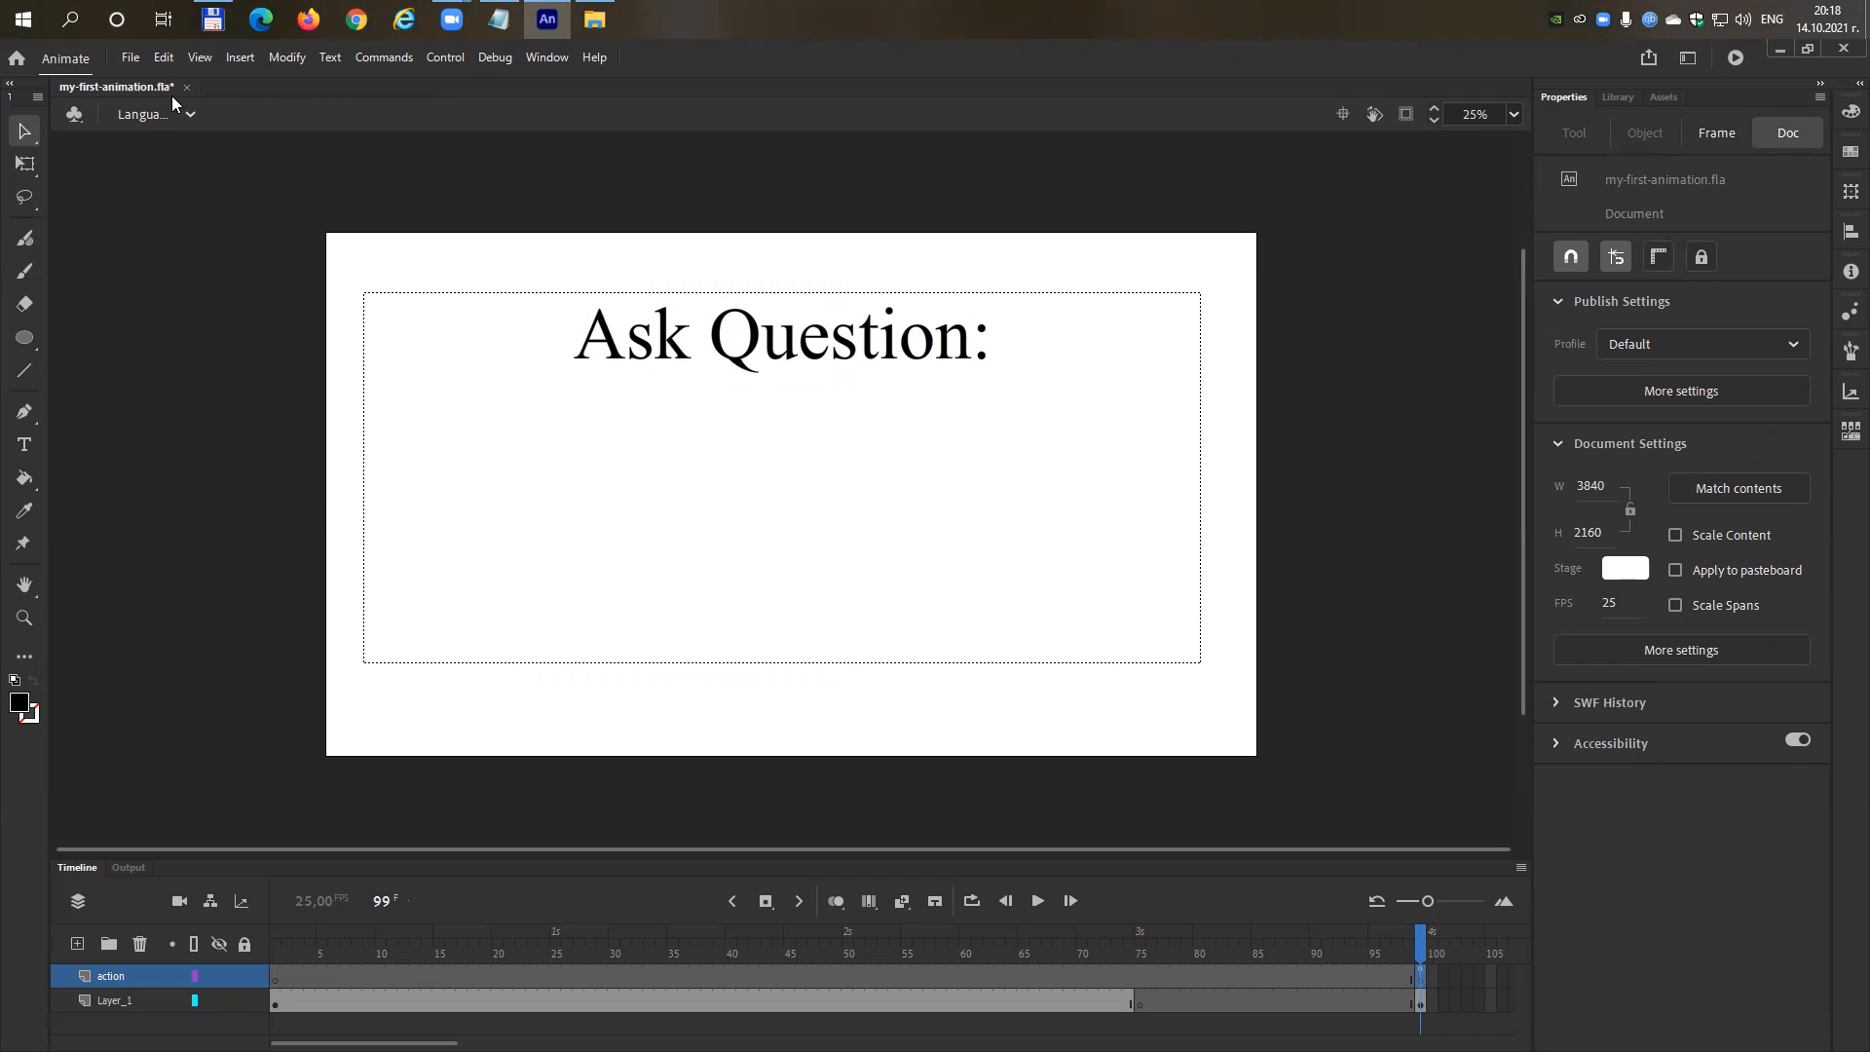
left_click(135, 57)
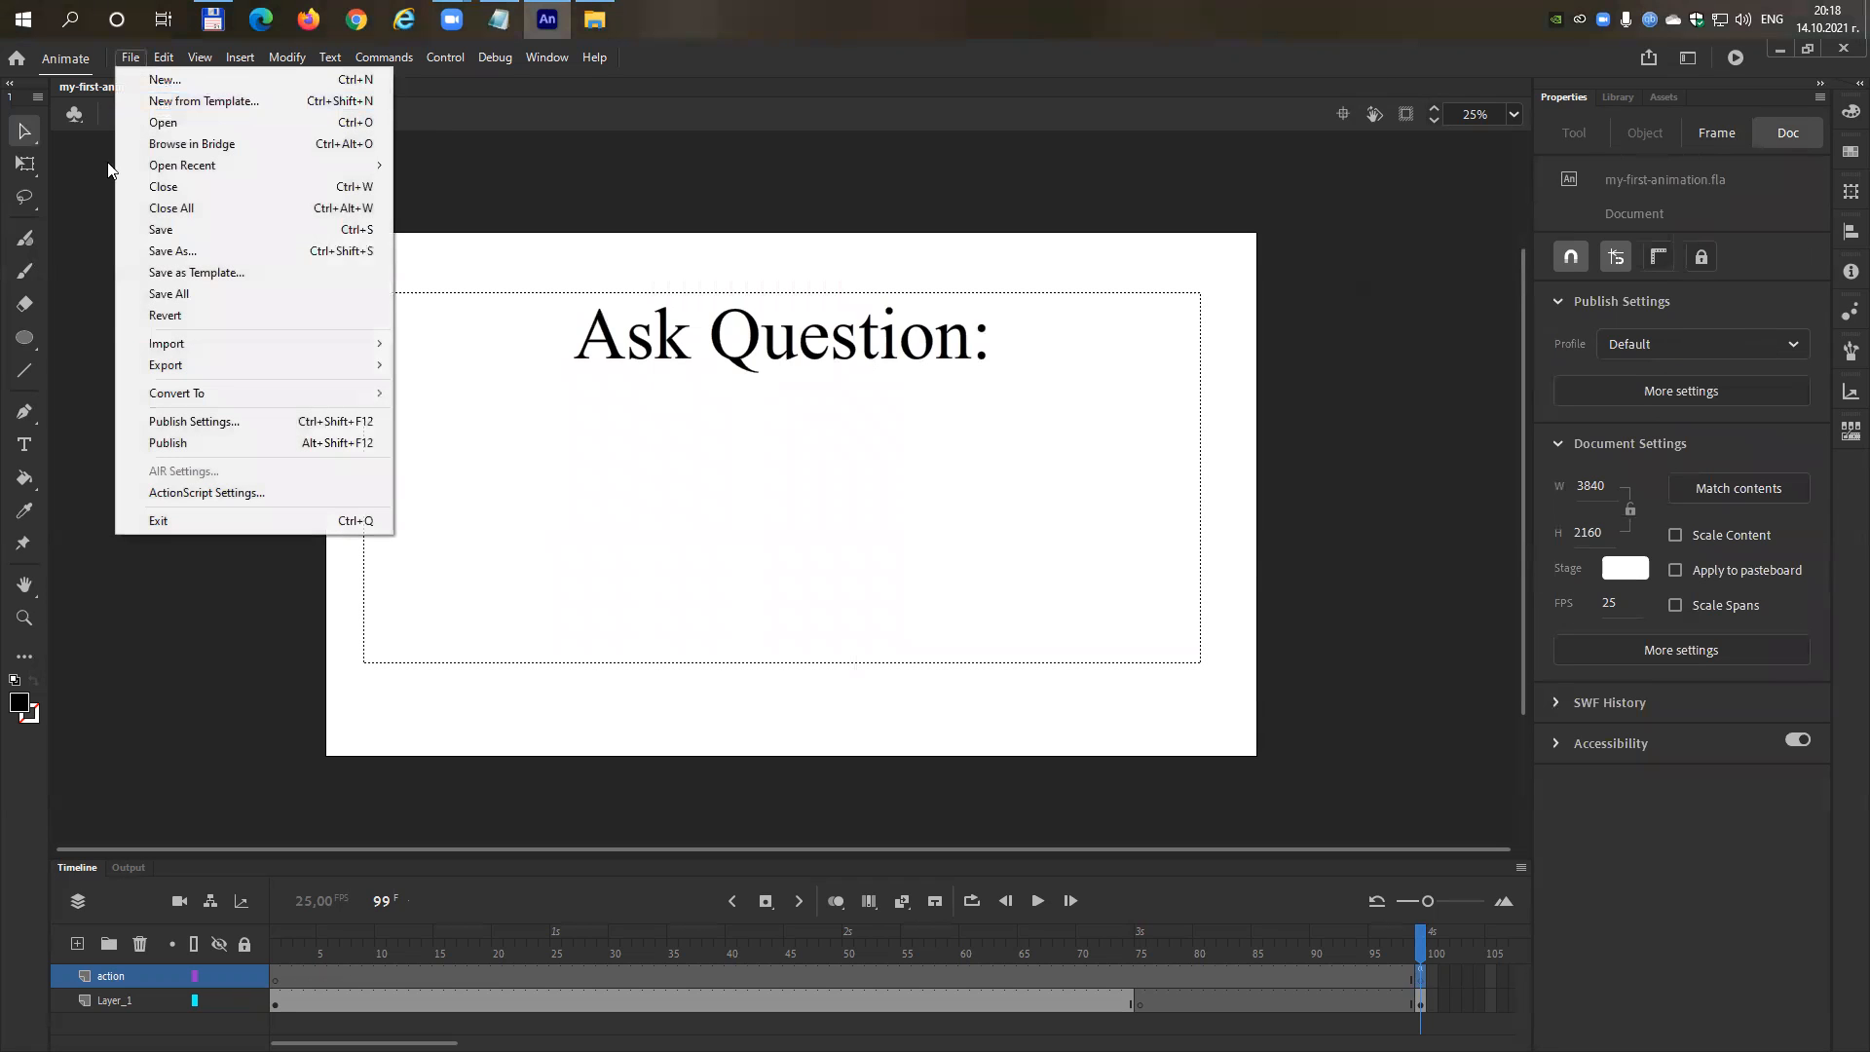
left_click(173, 232)
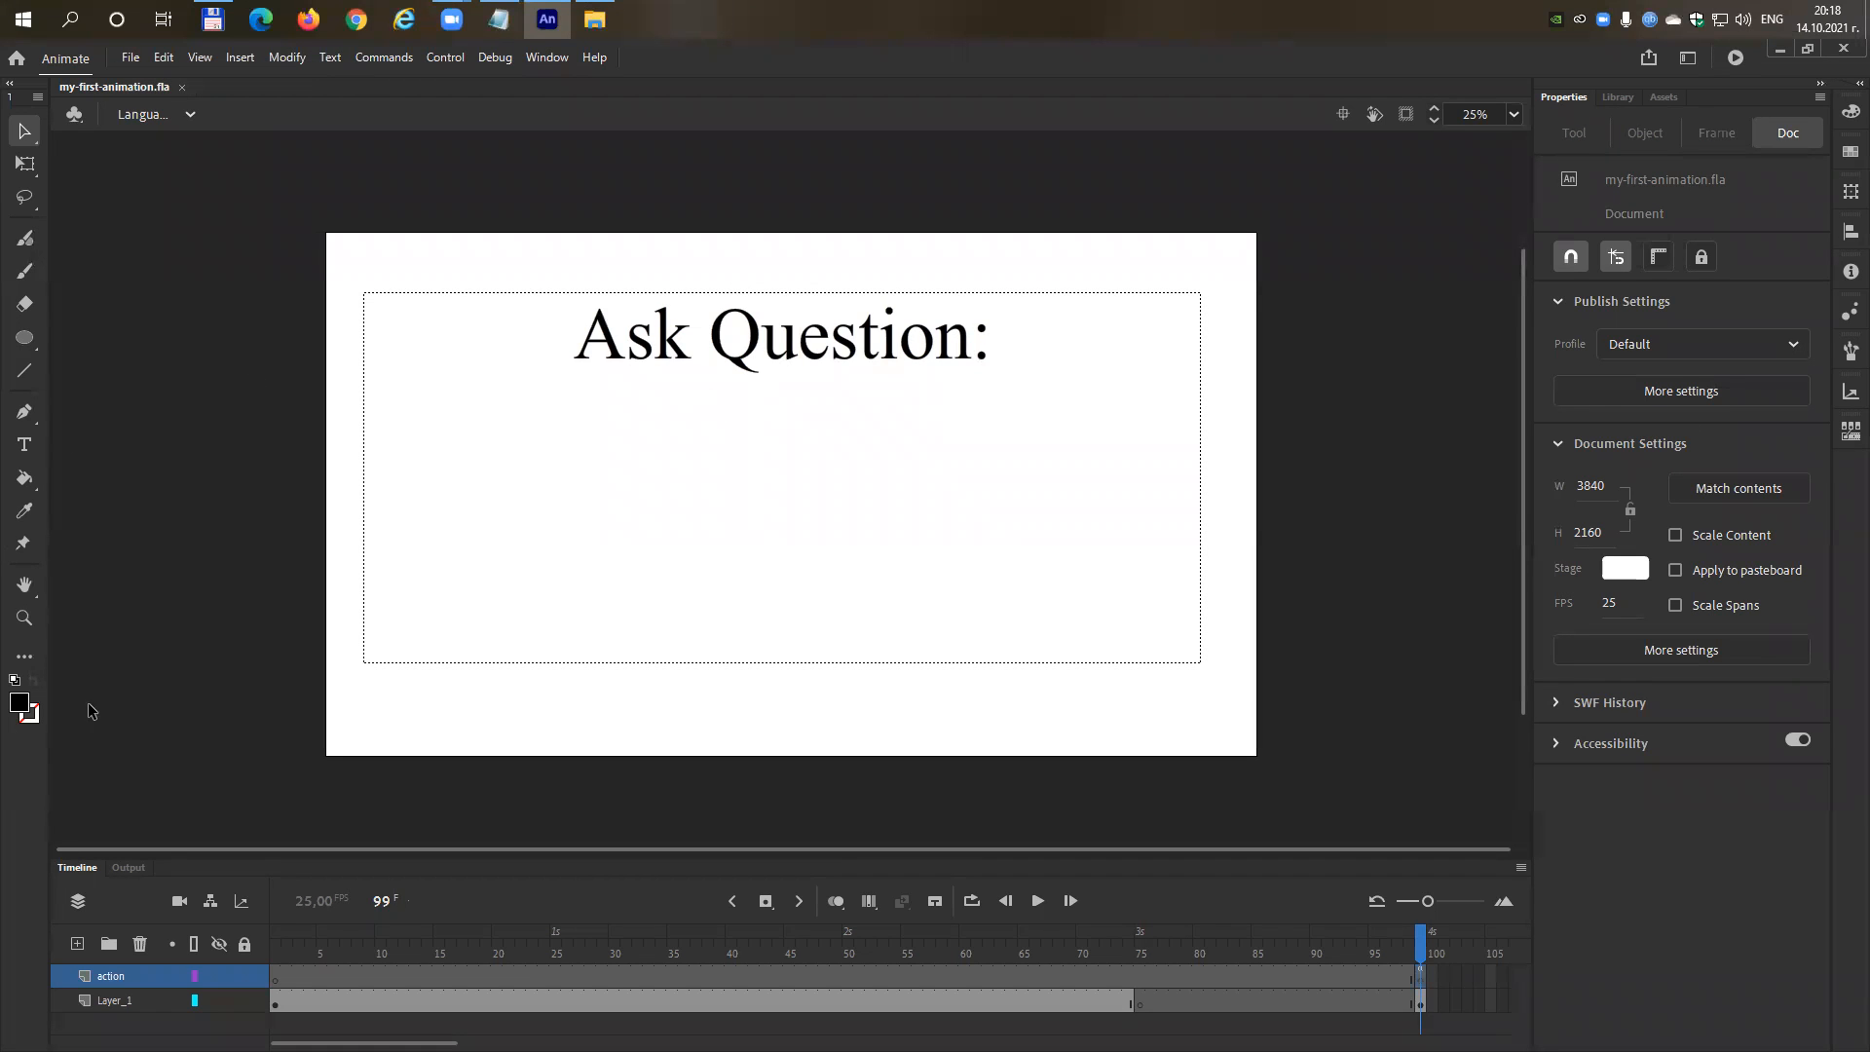
Try adding one frame to the action layer from frame 1, undo it and save the document again.
left_click(276, 977)
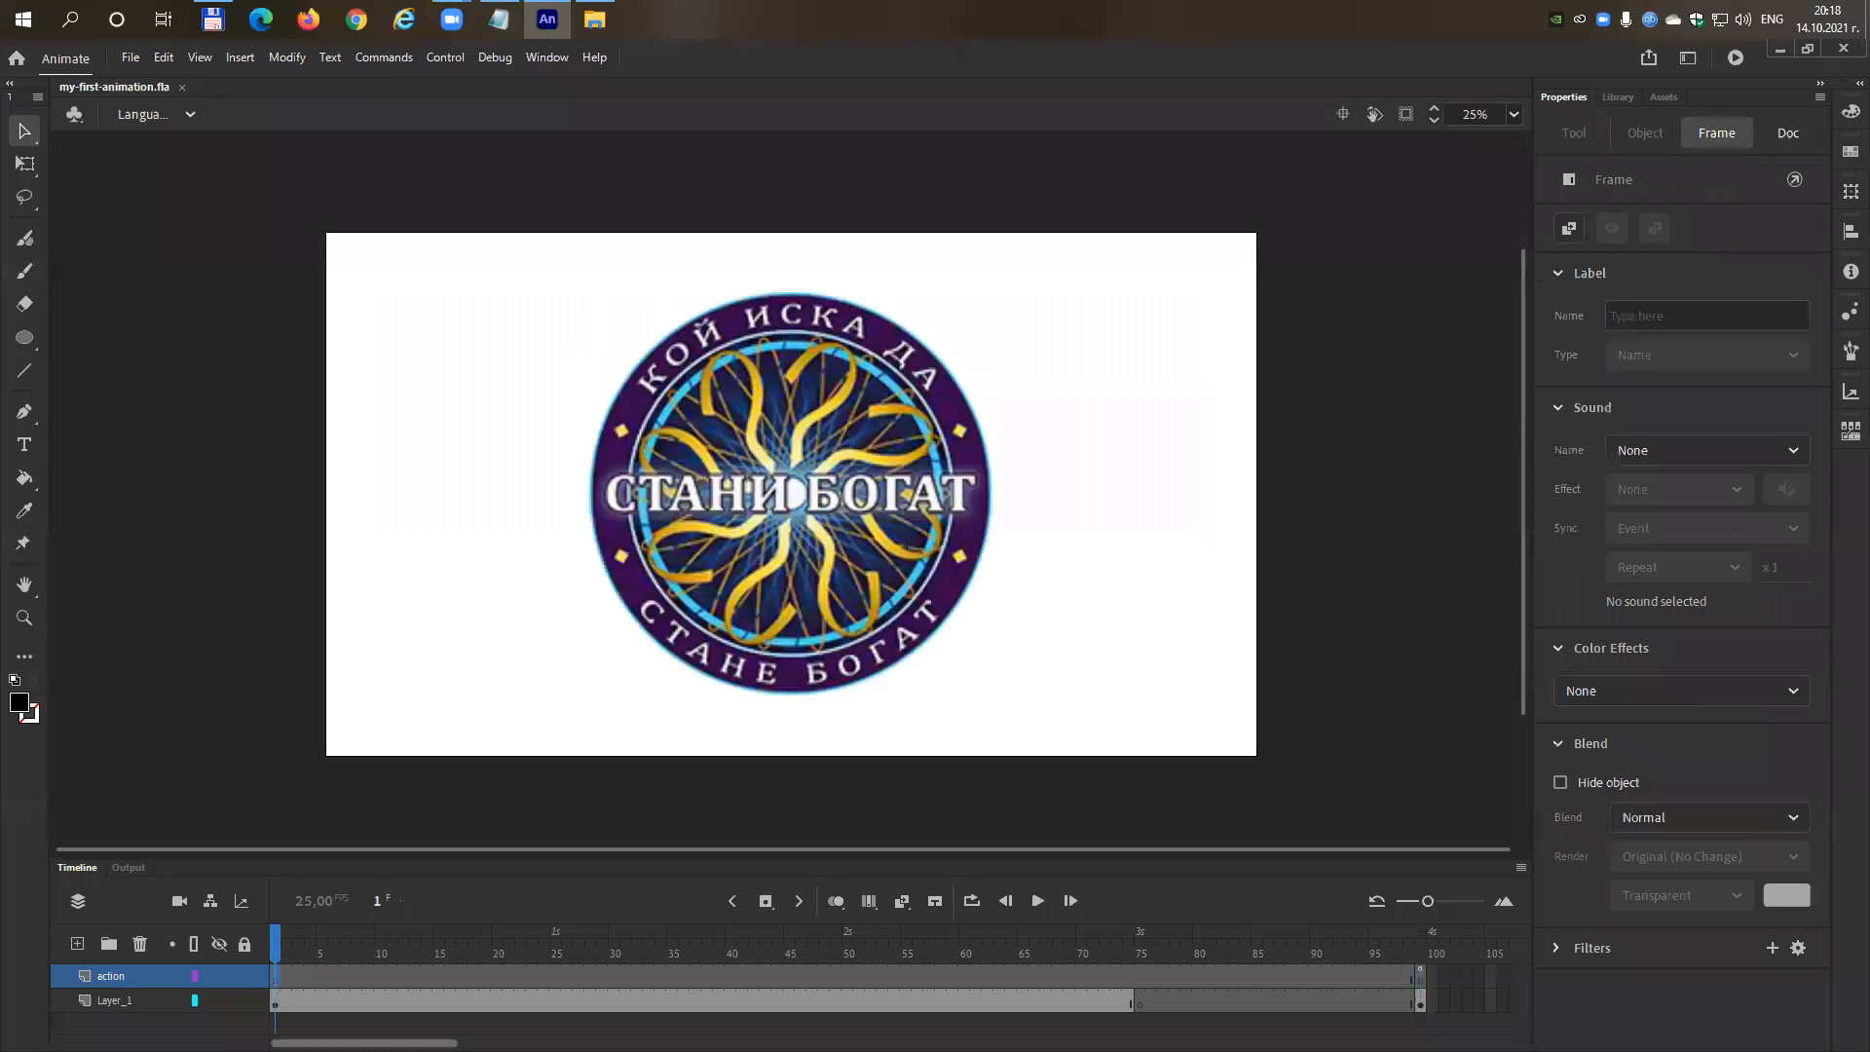
key("F5")
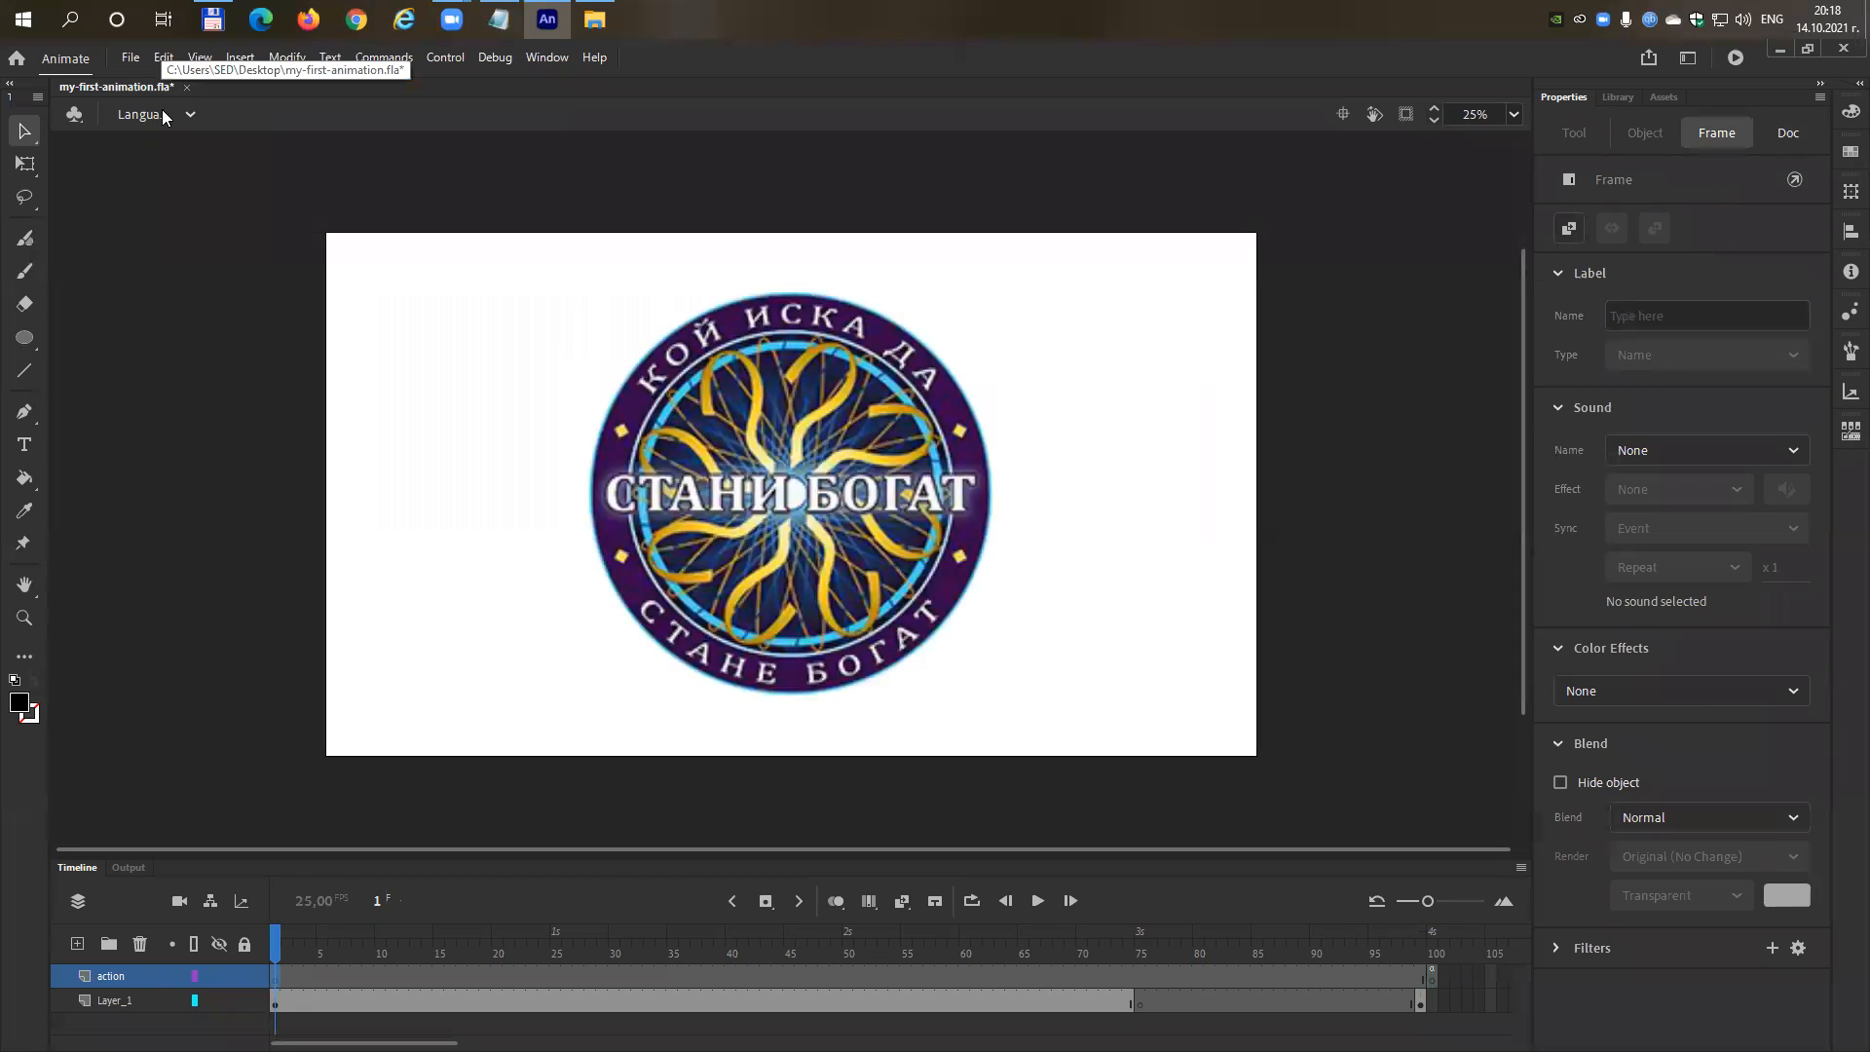
key("ctrl+z")
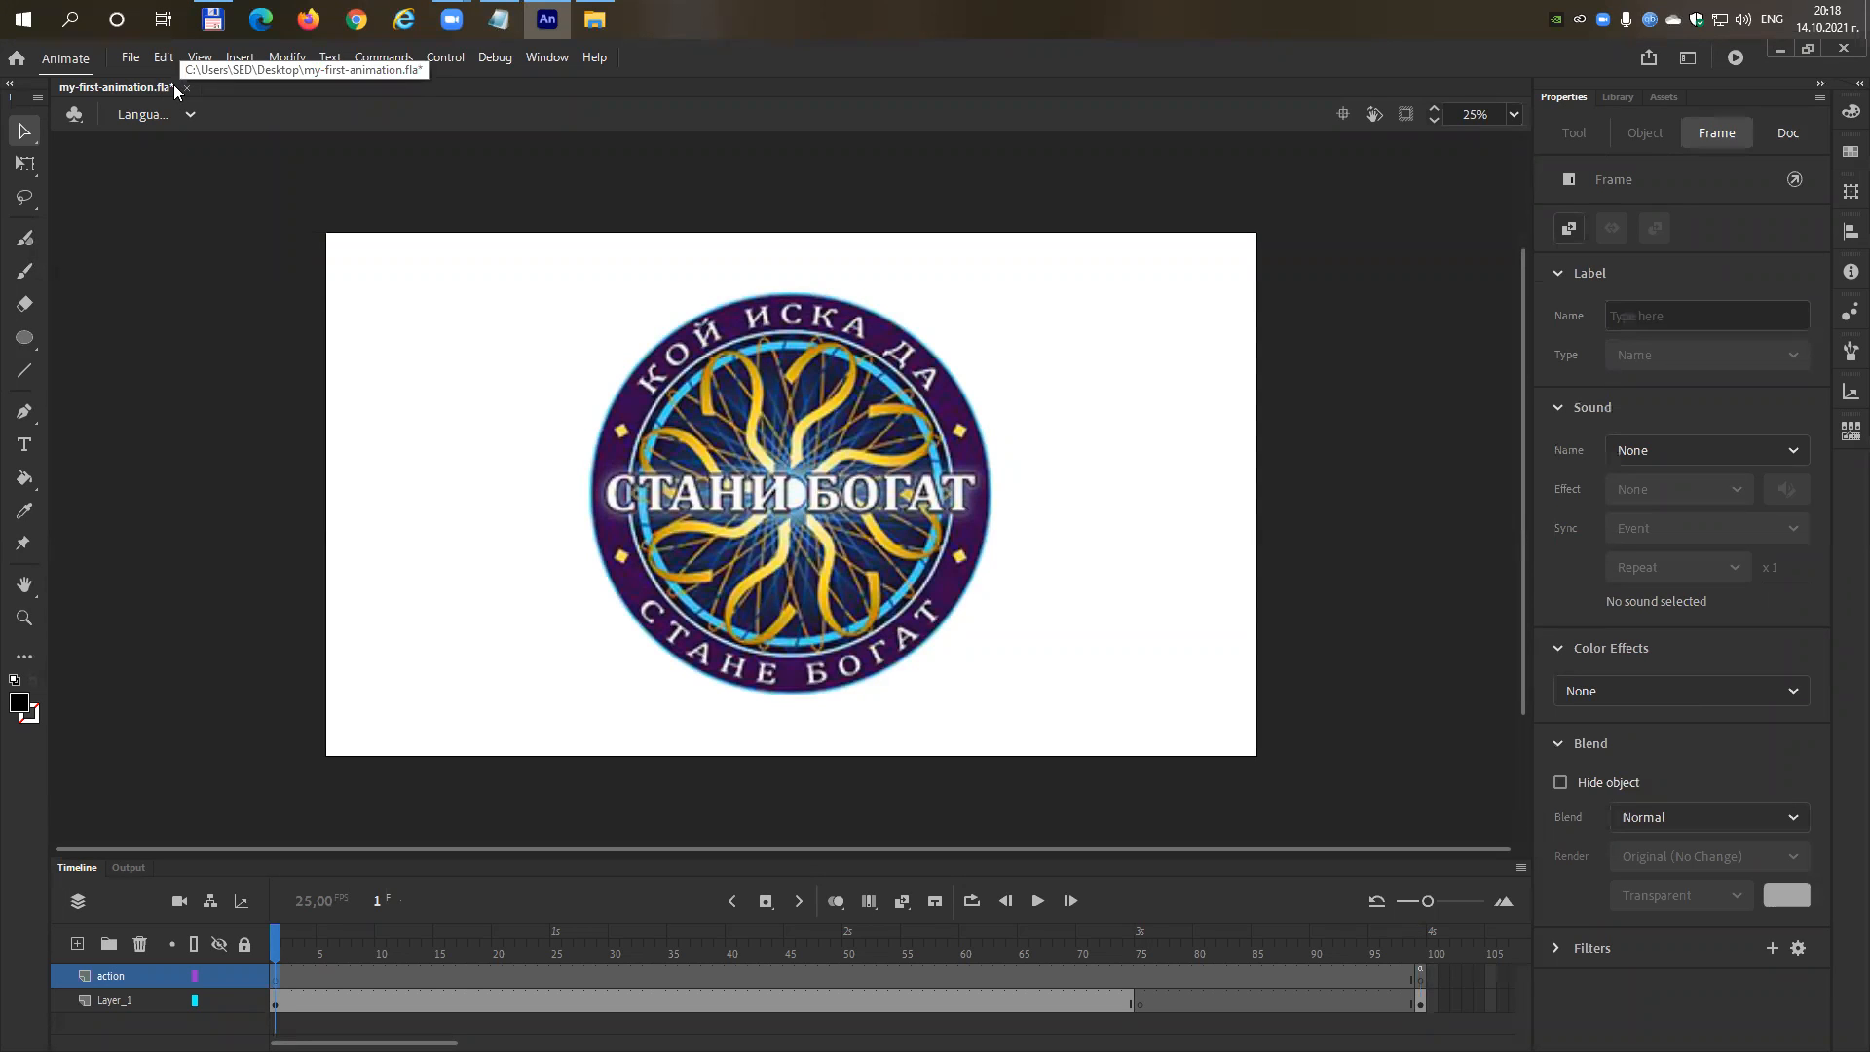
left_click(125, 59)
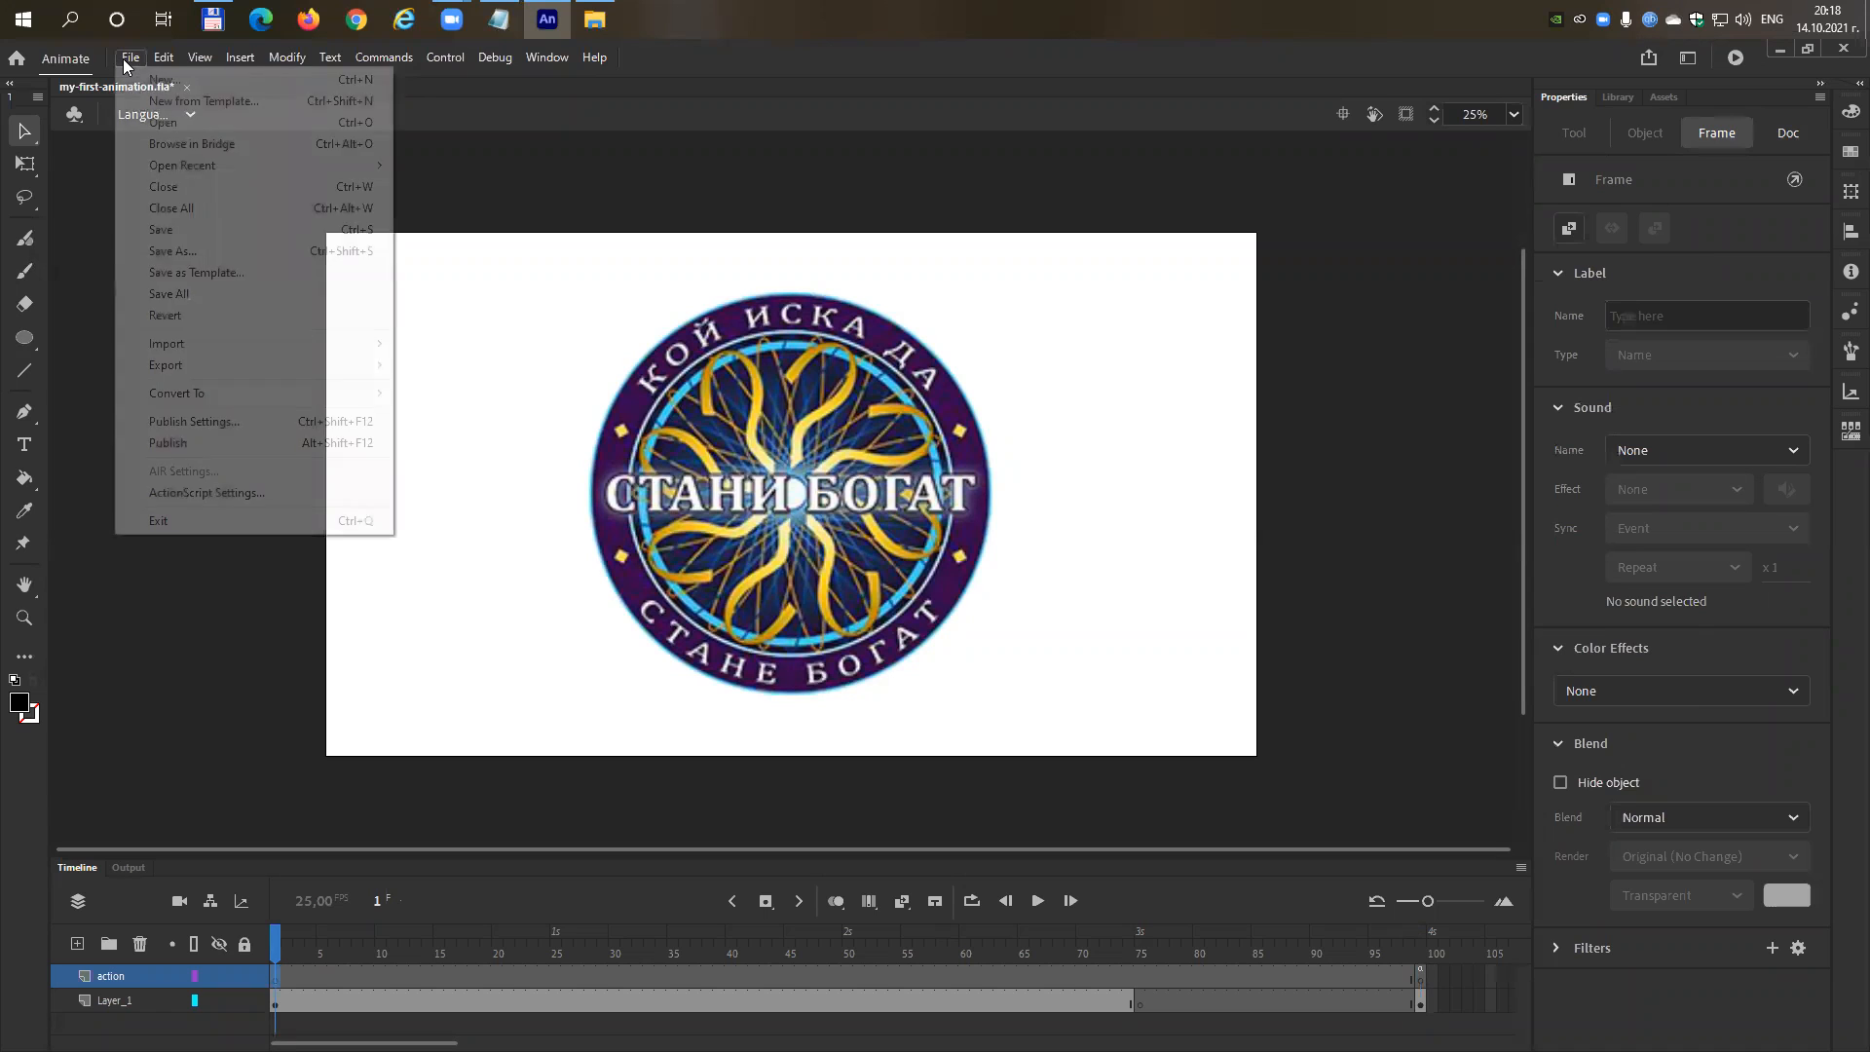
left_click(185, 231)
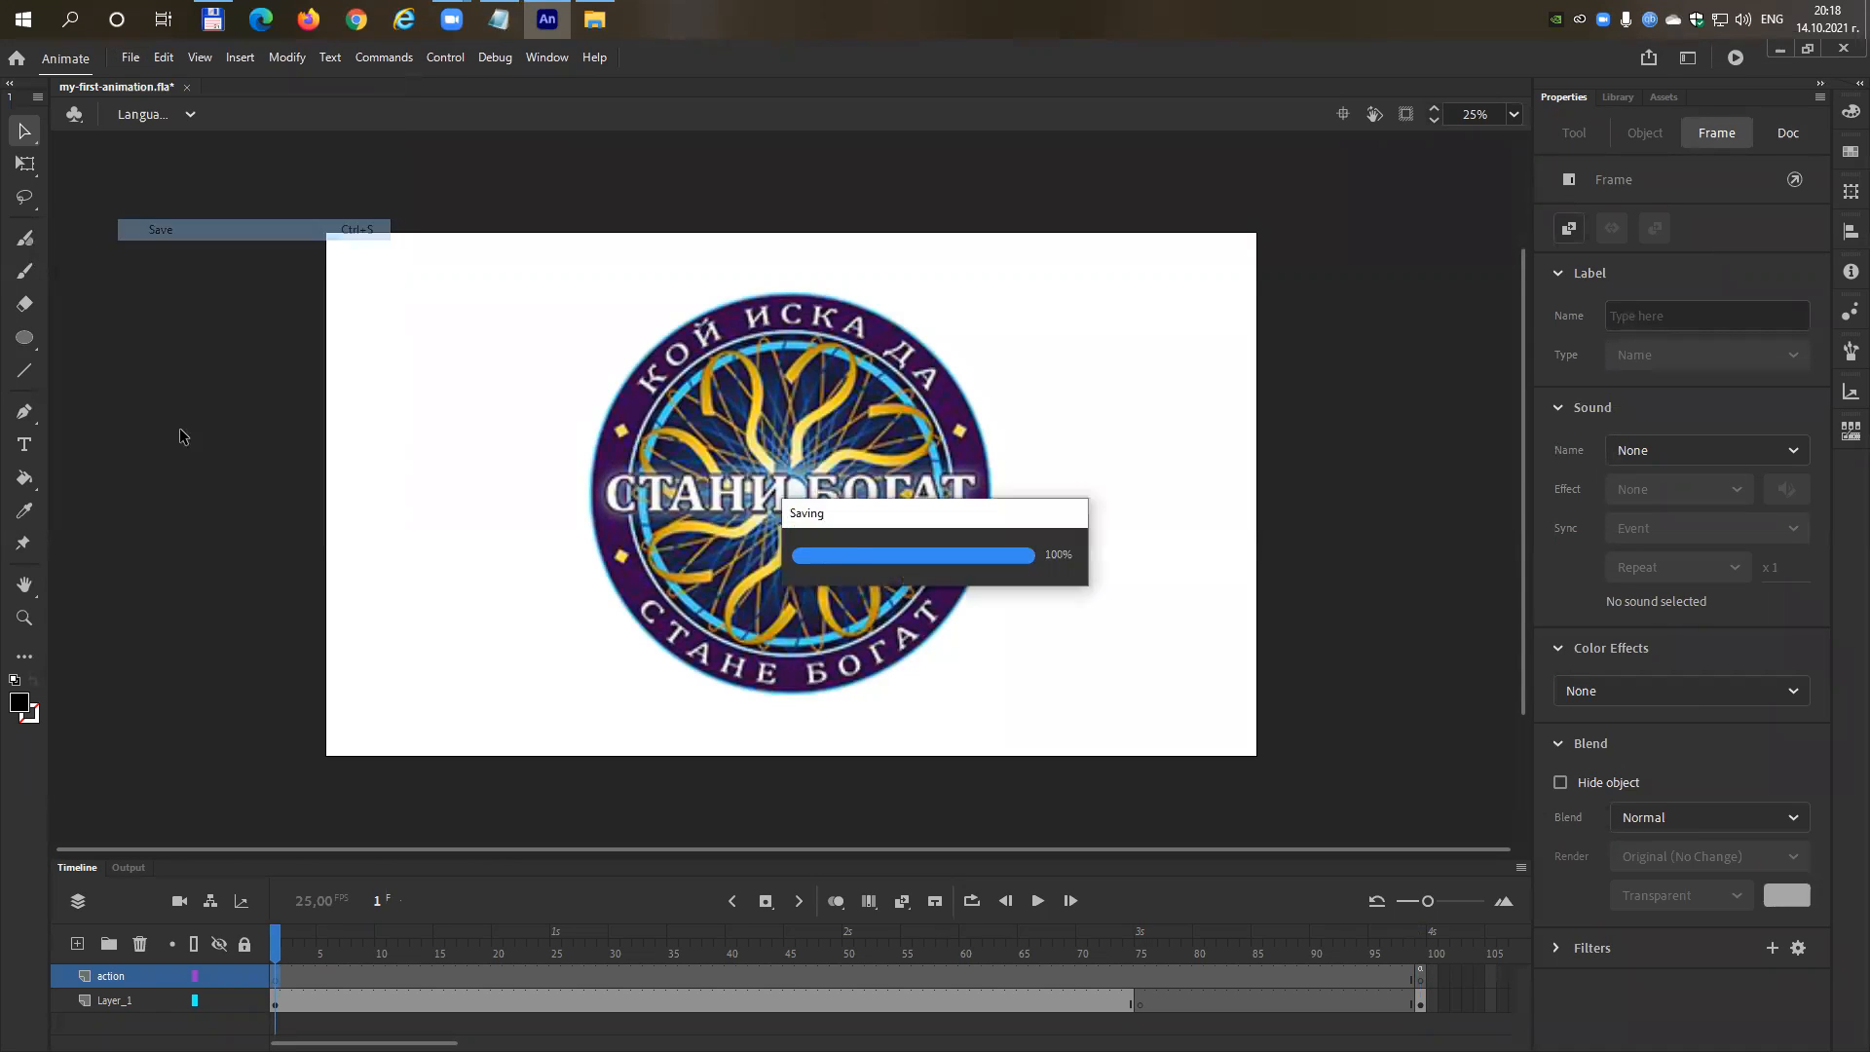
Start a new document and choose ActionScript 3.0 among the advanced platforms.
left_click(130, 58)
left_click(171, 80)
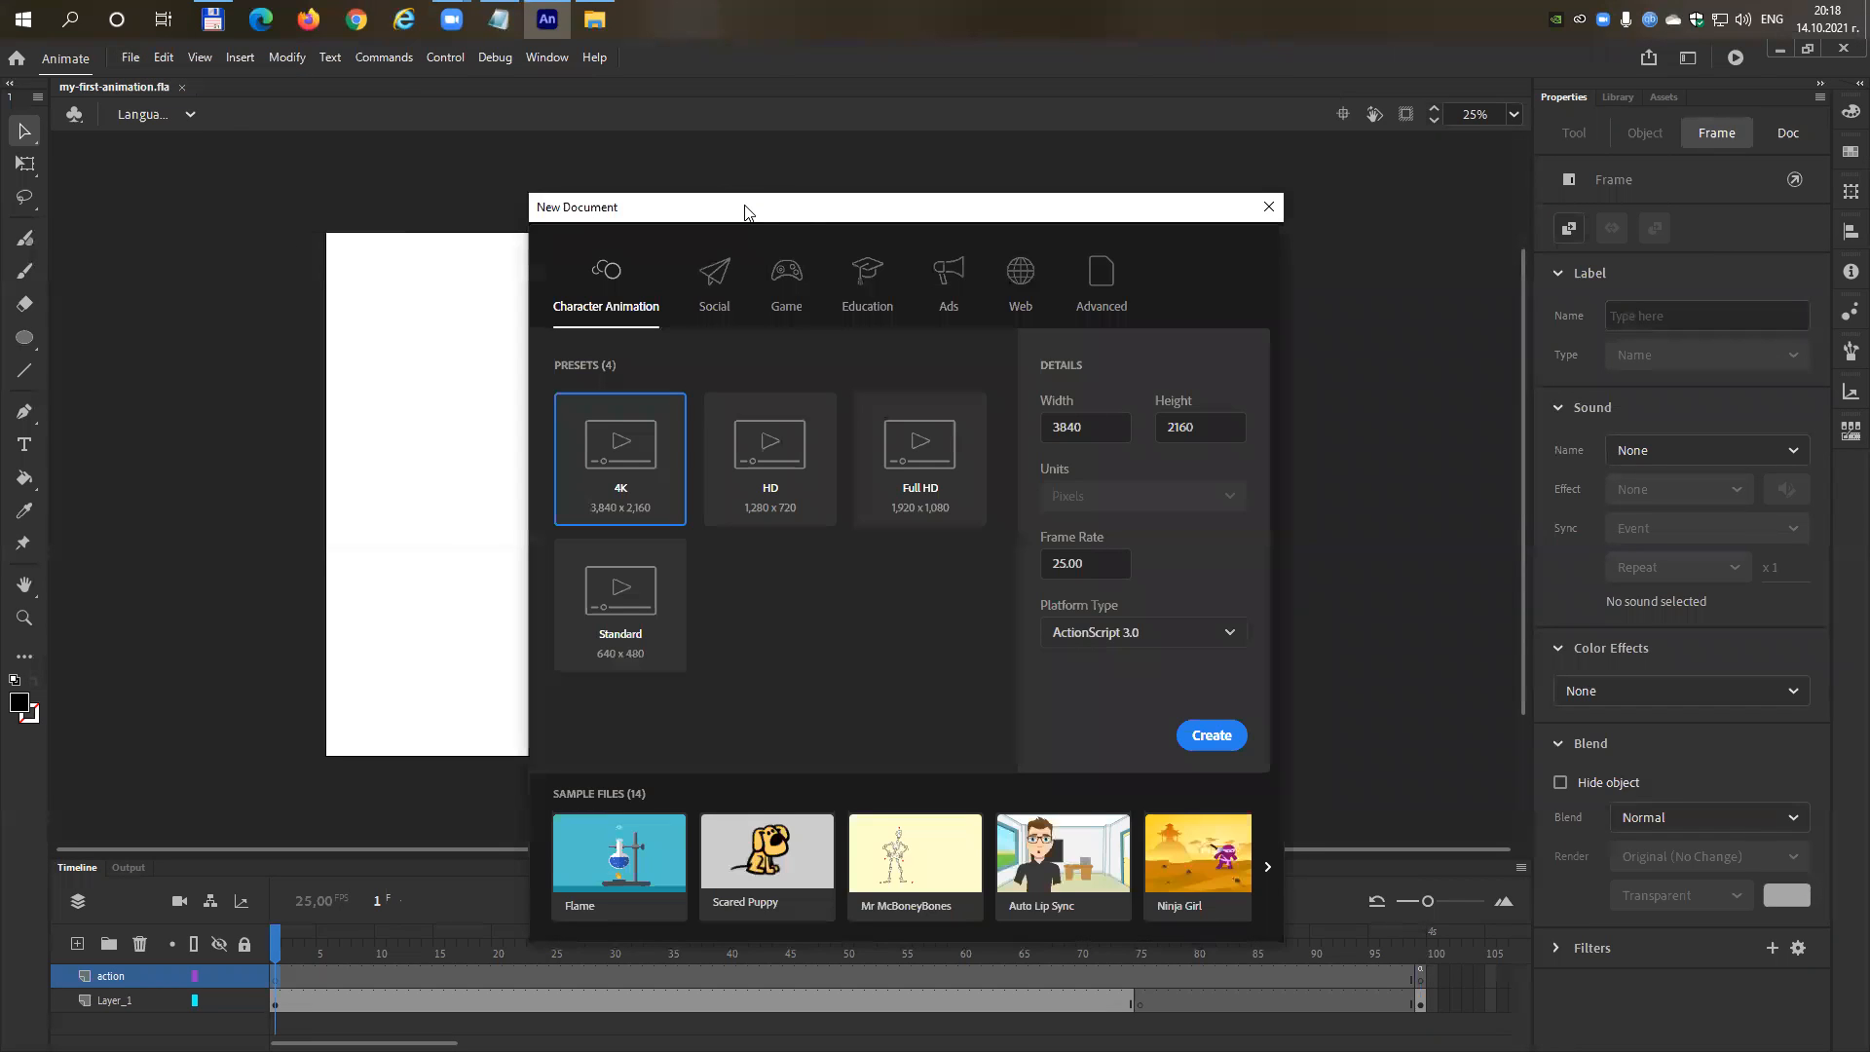
left_click_drag(748, 212, 610, 139)
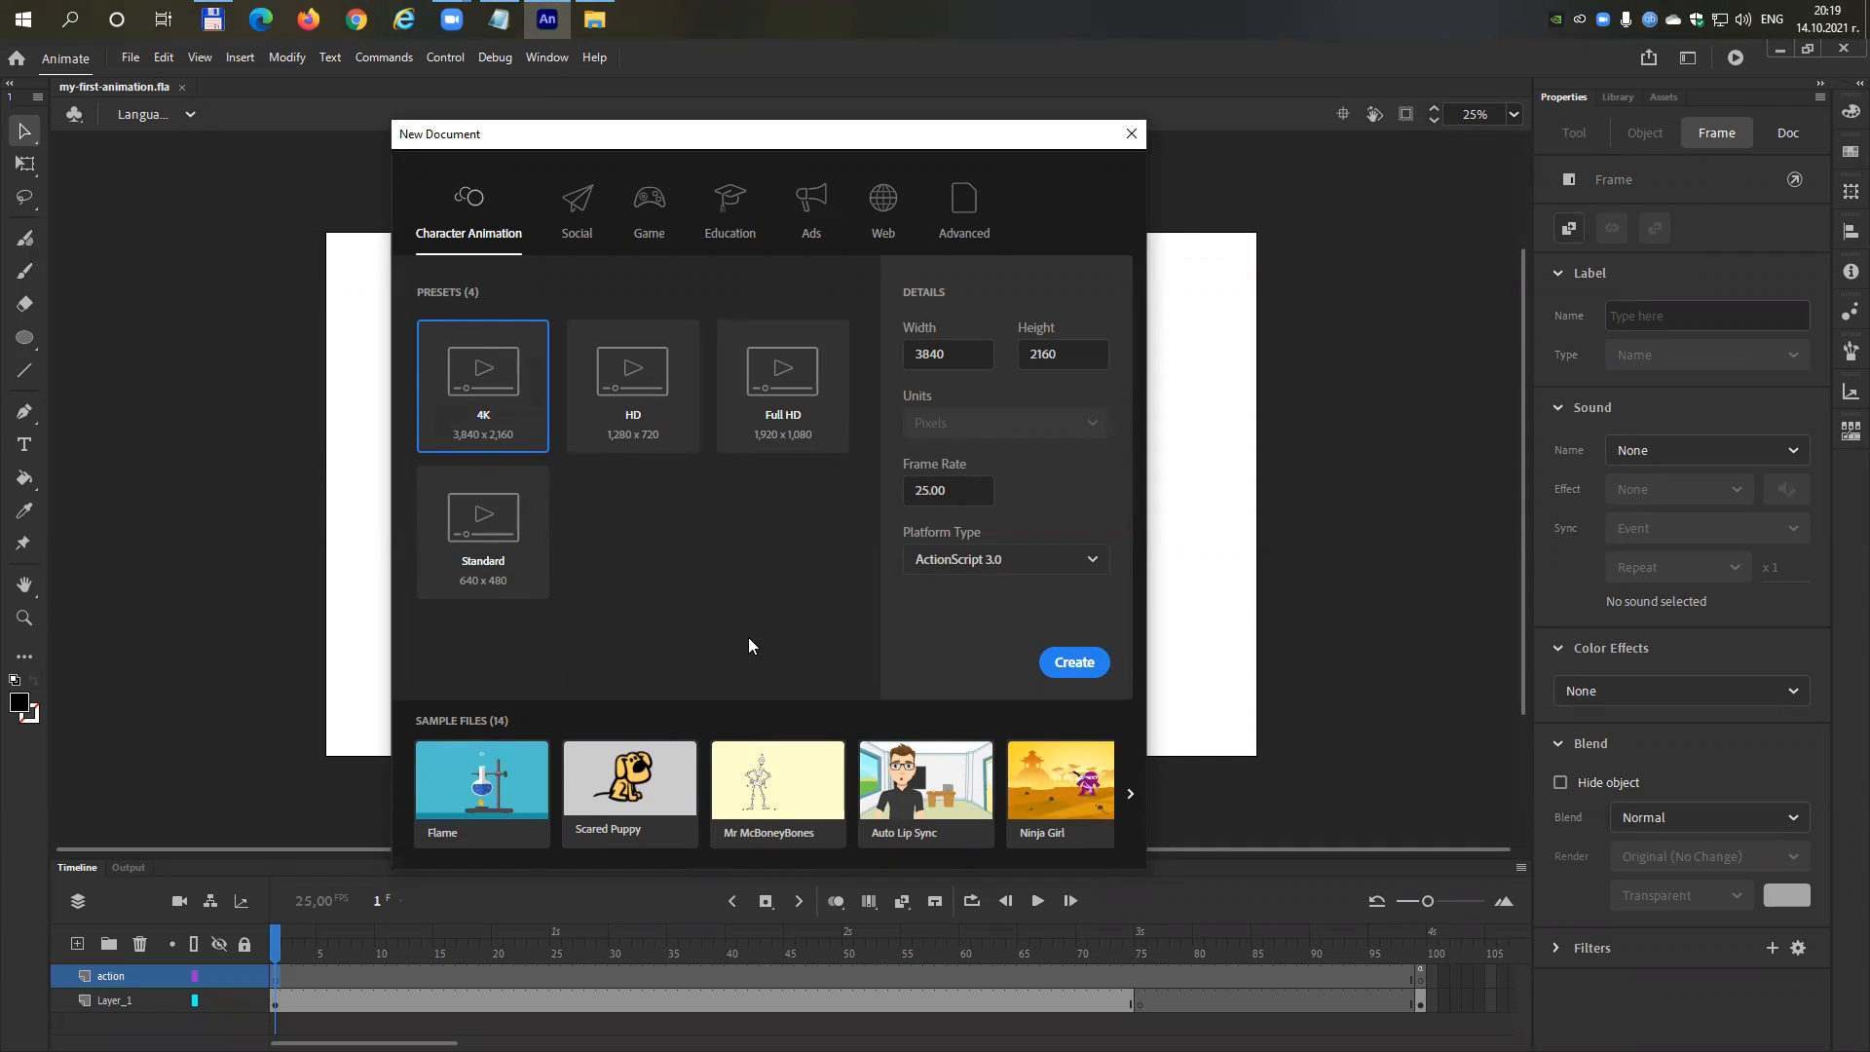
left_click(963, 222)
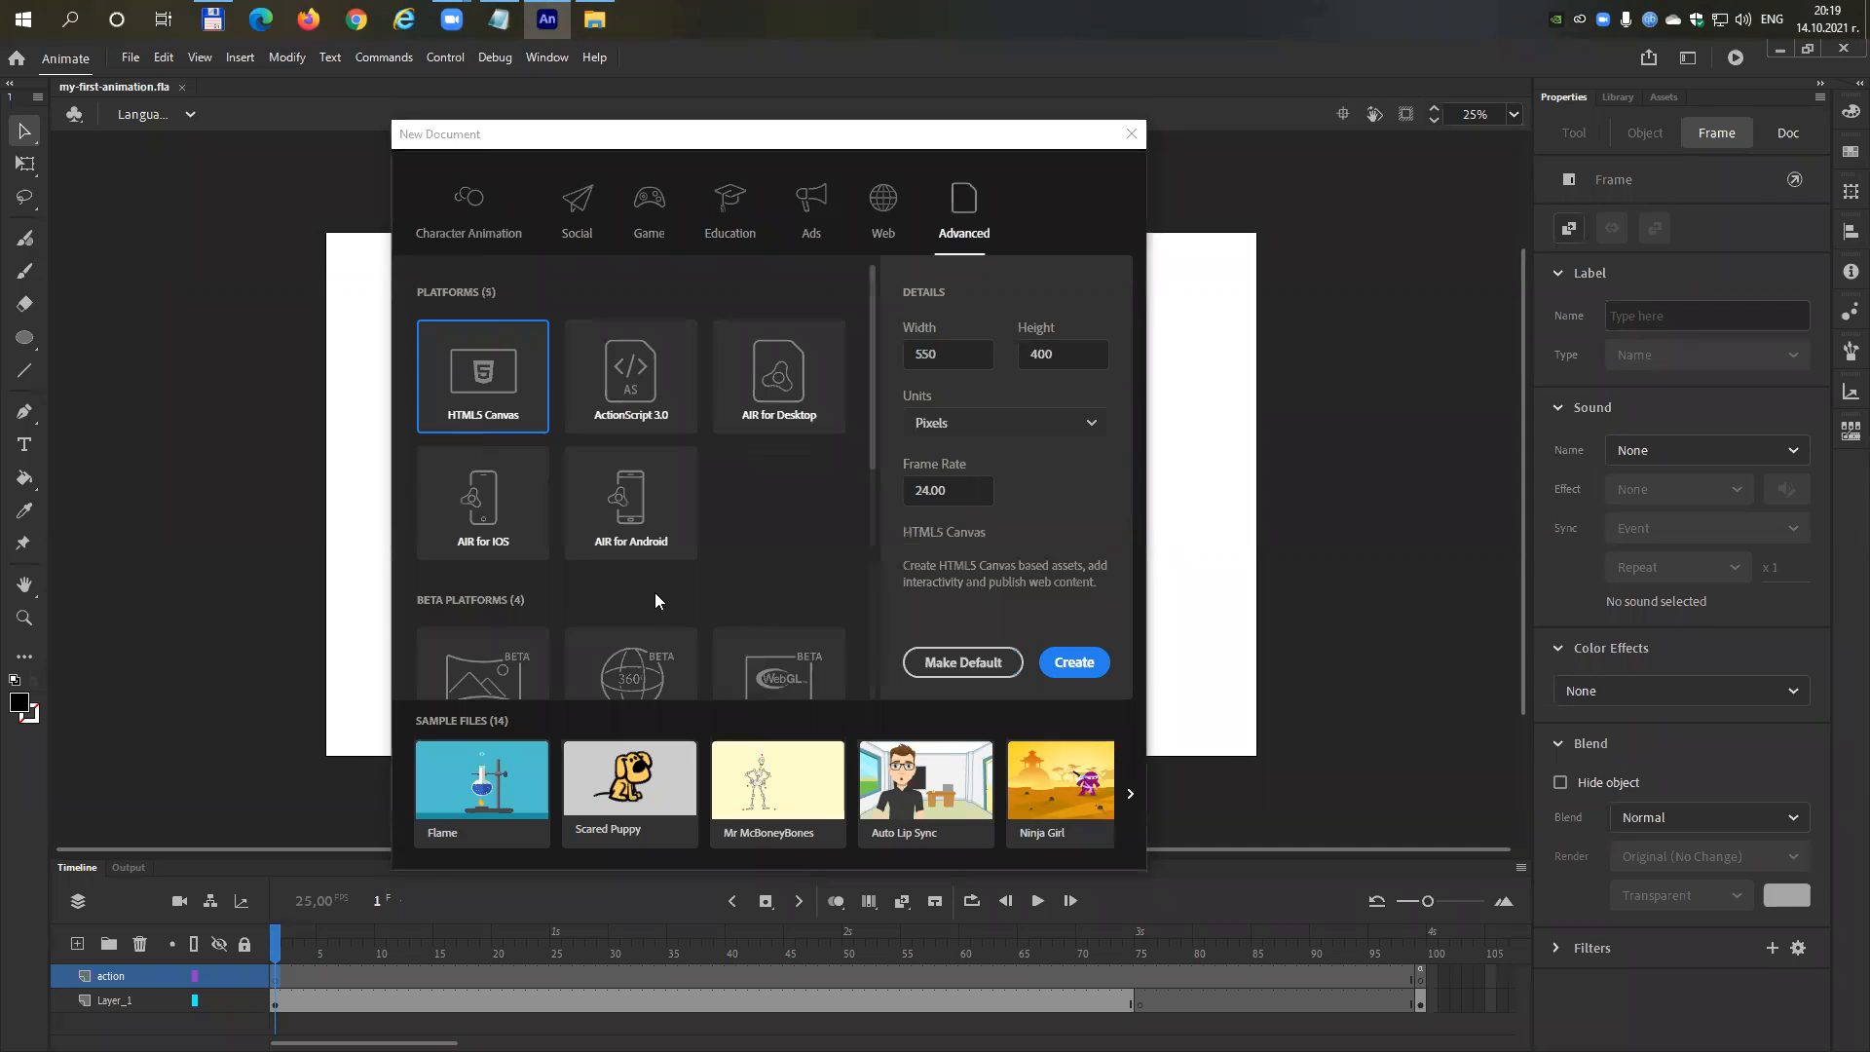
left_click(623, 375)
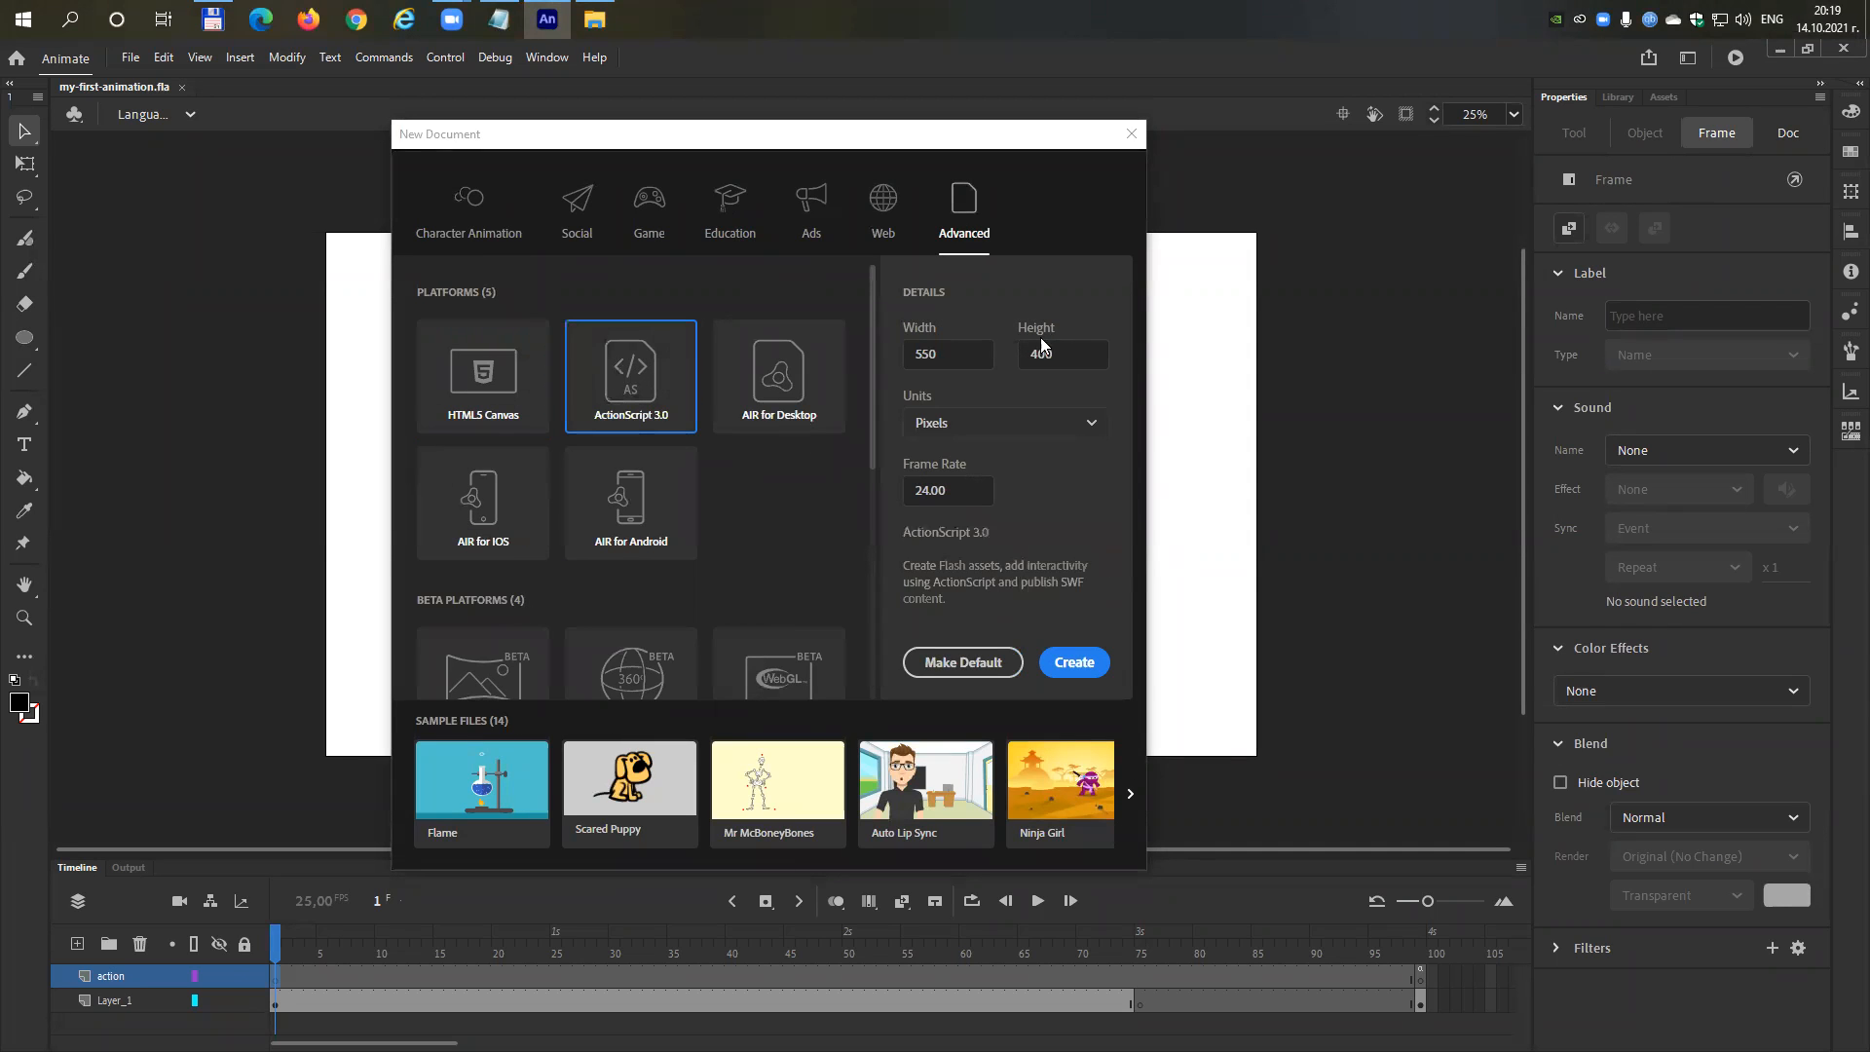
Set the new document to 3840 × 2160 pixels and 25 fps, and dismiss the dialog without creating it.
left_click(954, 362)
type("3840")
left_click(1069, 350)
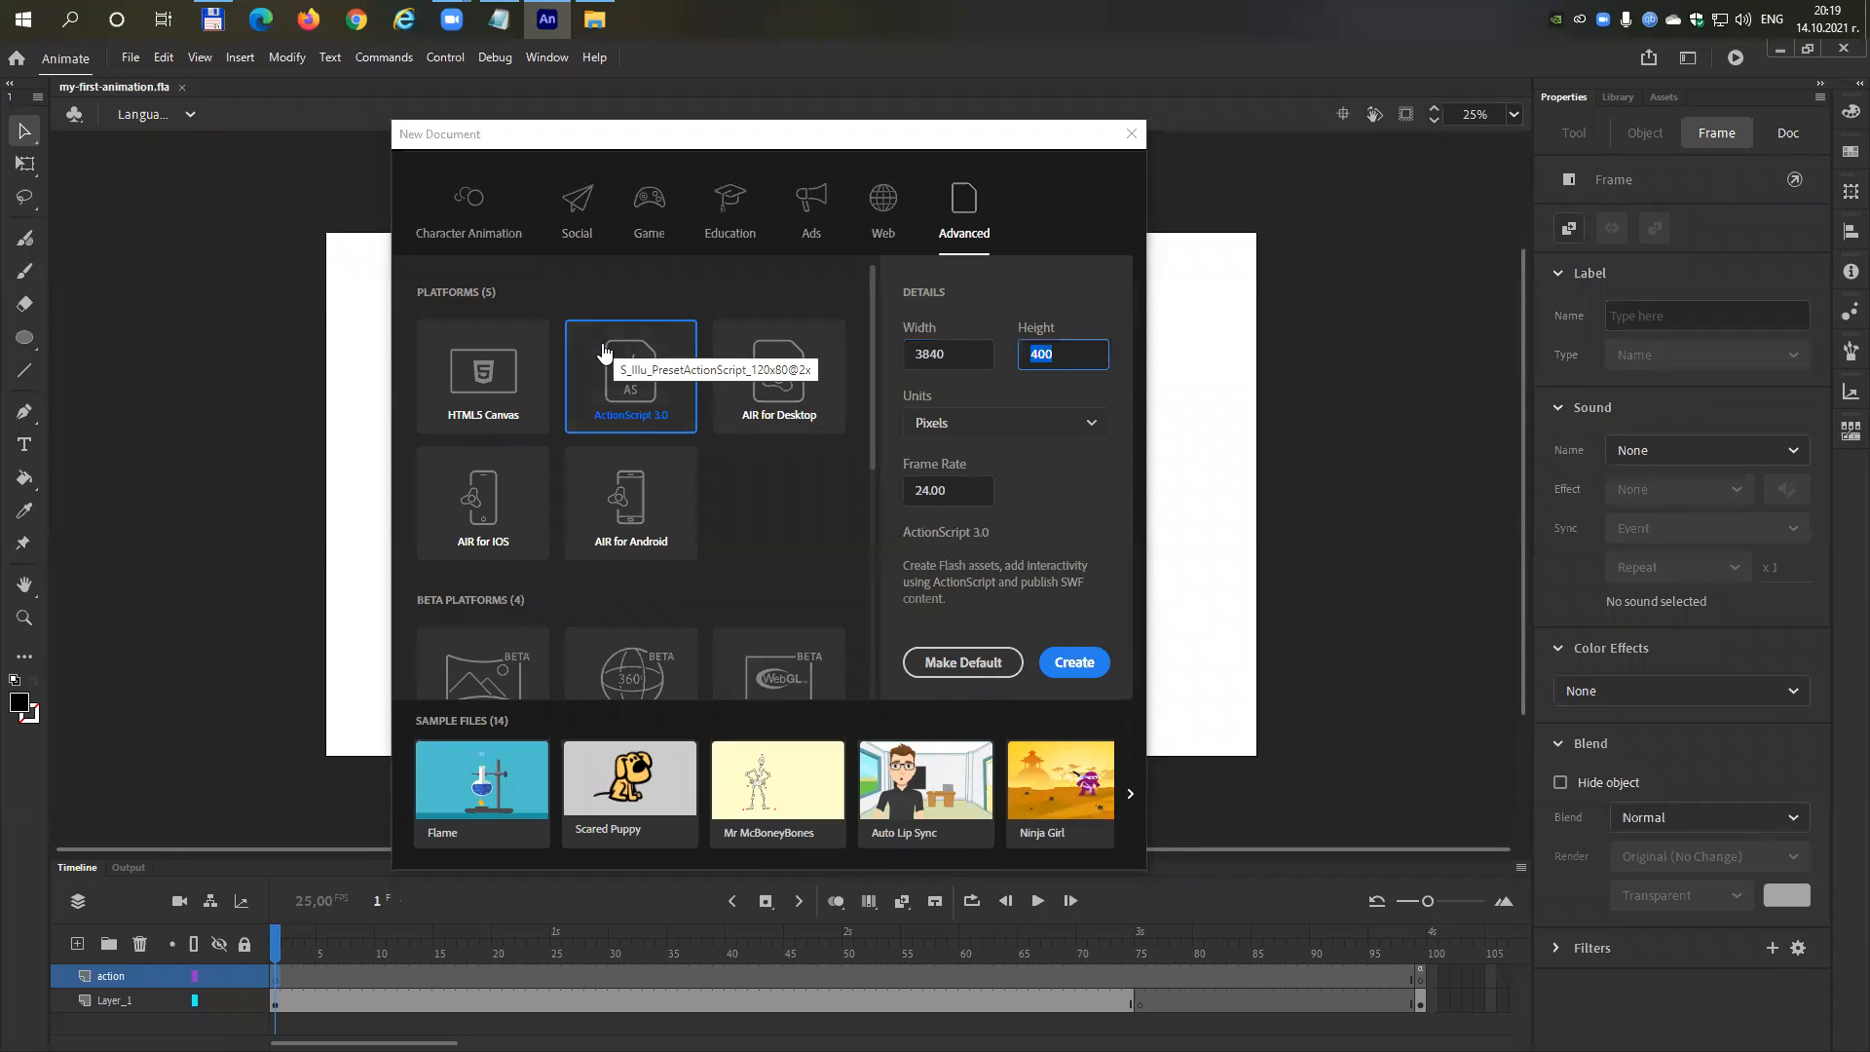
type("2160")
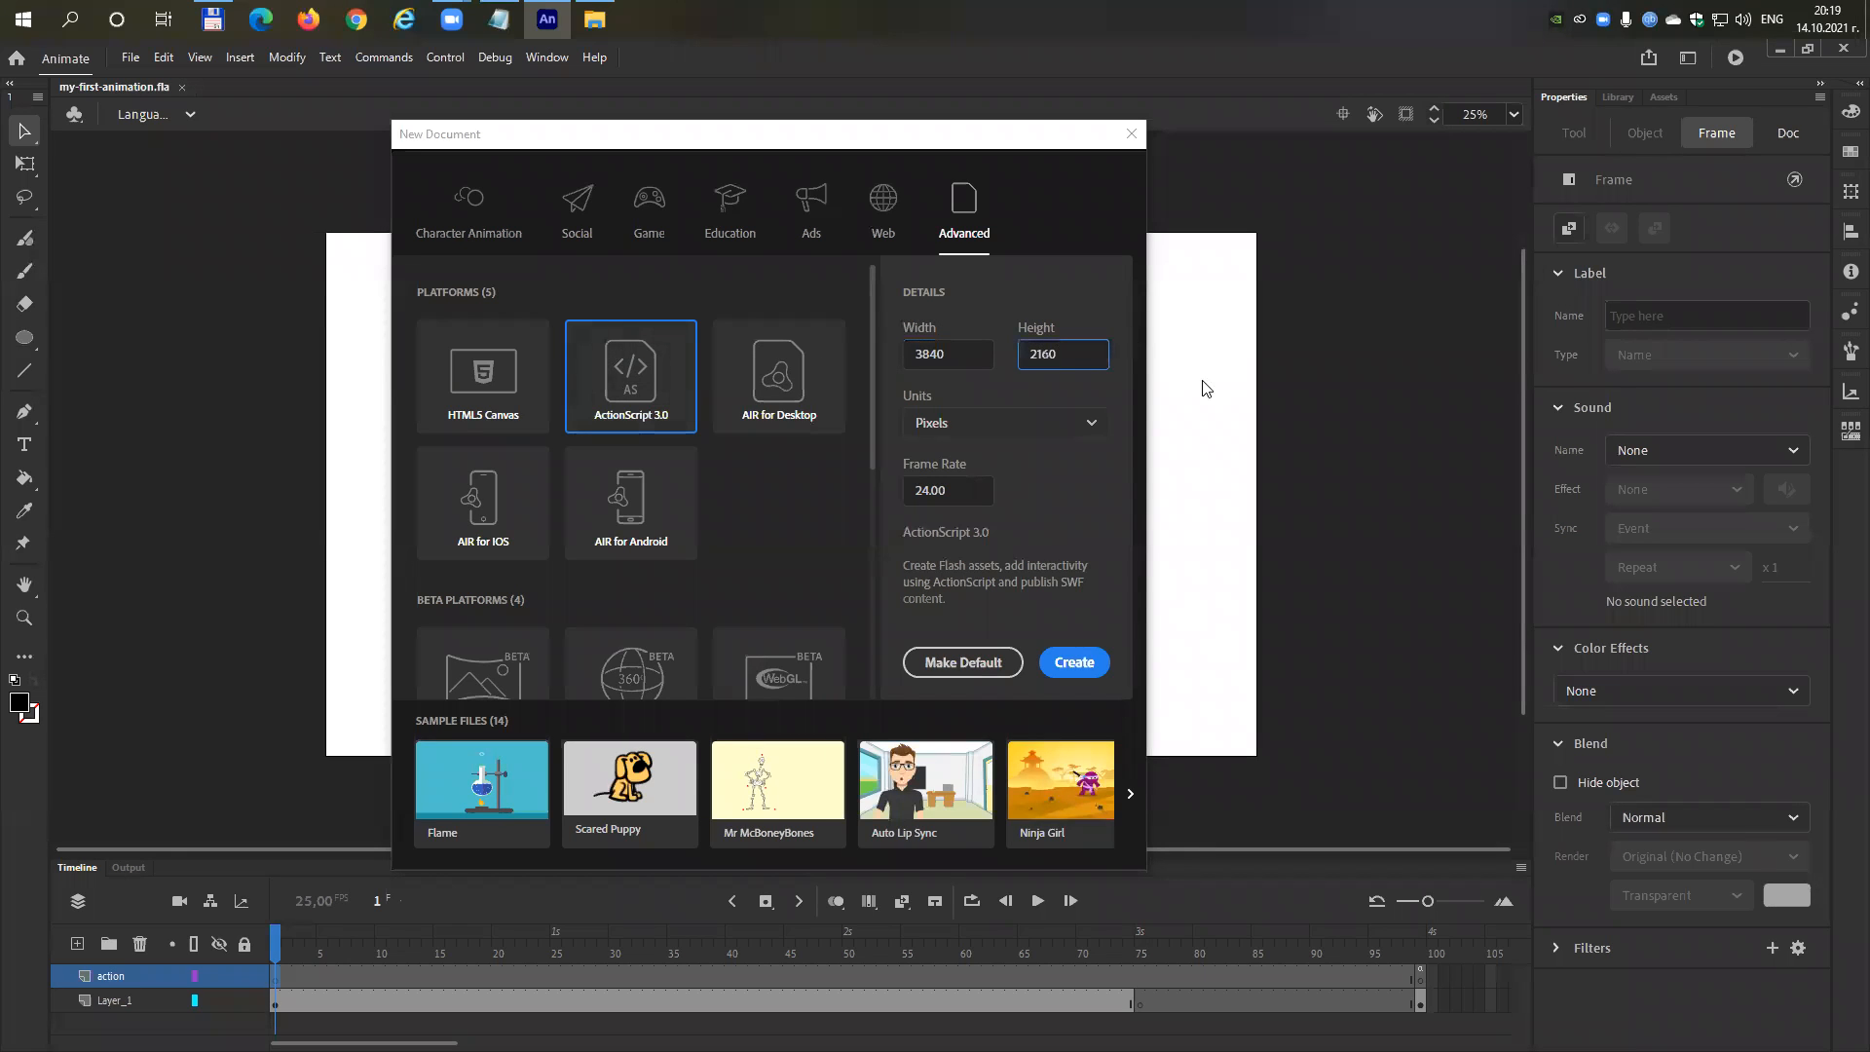
left_click(958, 494)
type("20")
key("BackSpace")
key("BackSpace")
key("BackSpace")
type("25")
left_click(1131, 134)
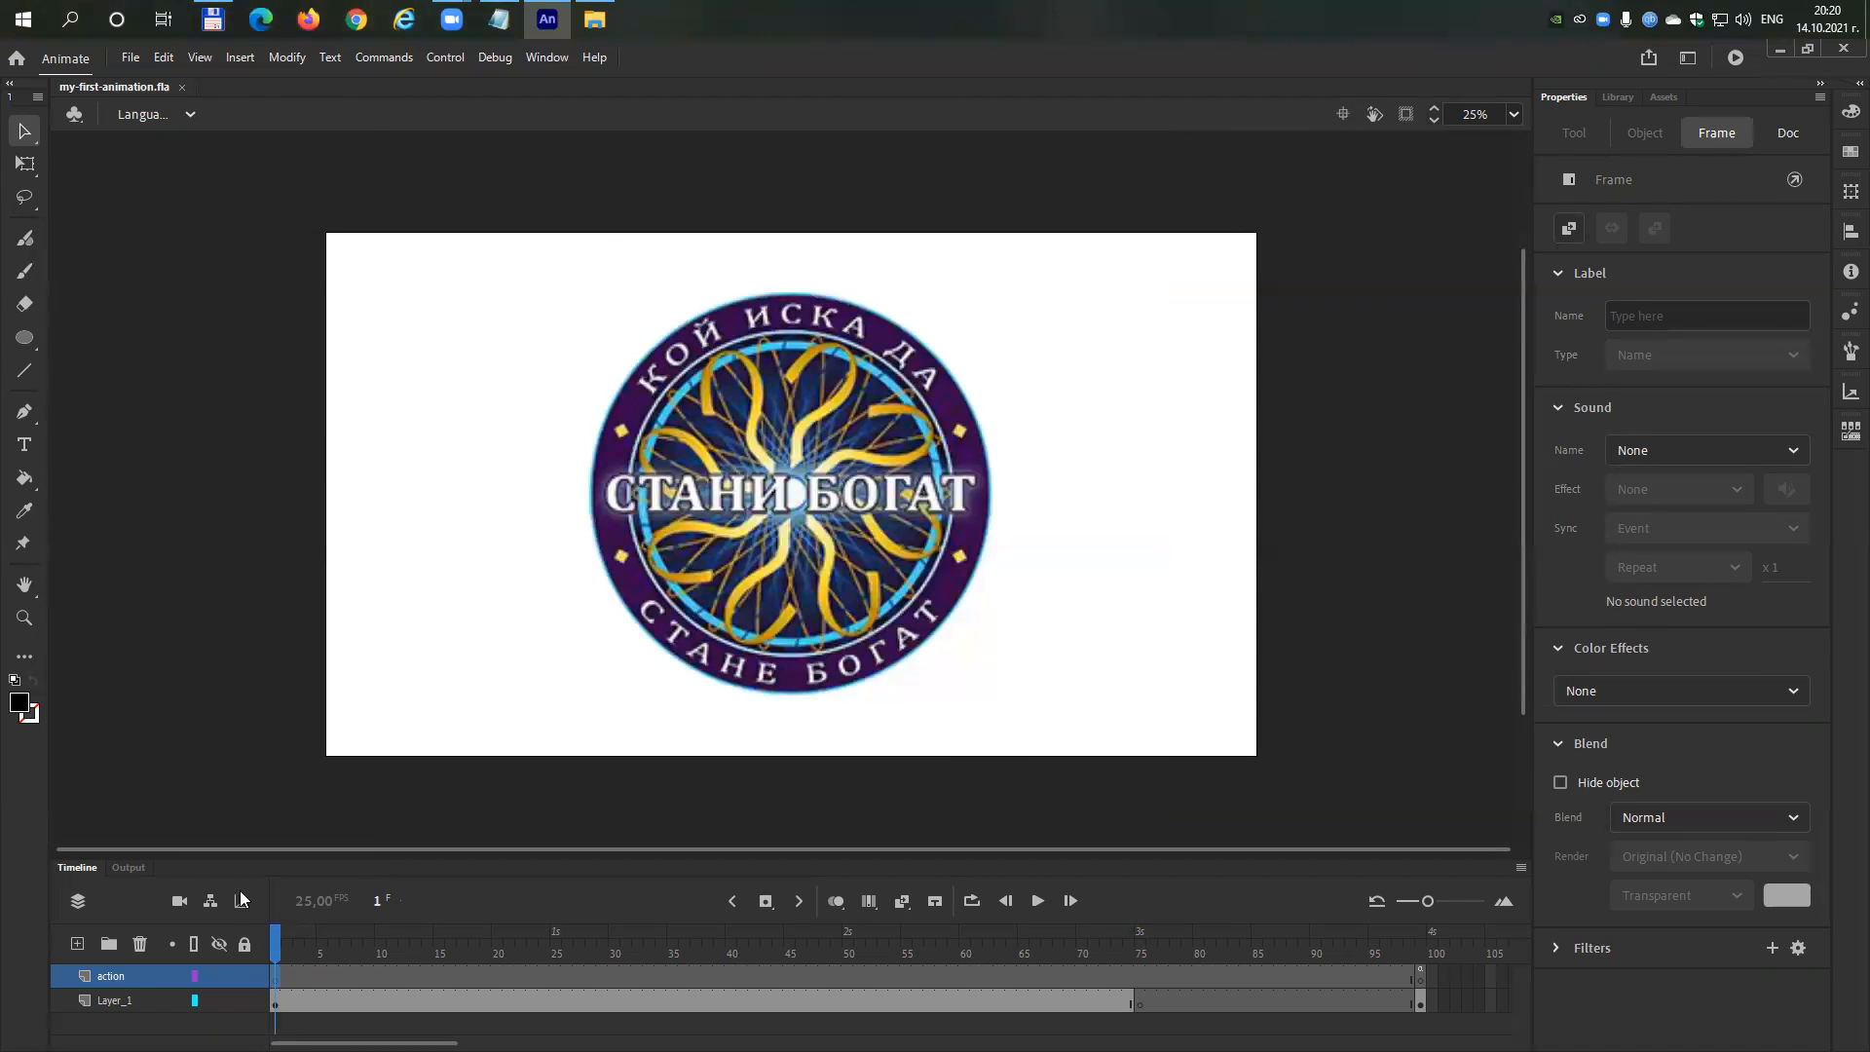
Review the logo on LanguageSelect's stage and the DificultySelect and MainGame scenes, ending back in LanguageSelect.
left_click(621, 397)
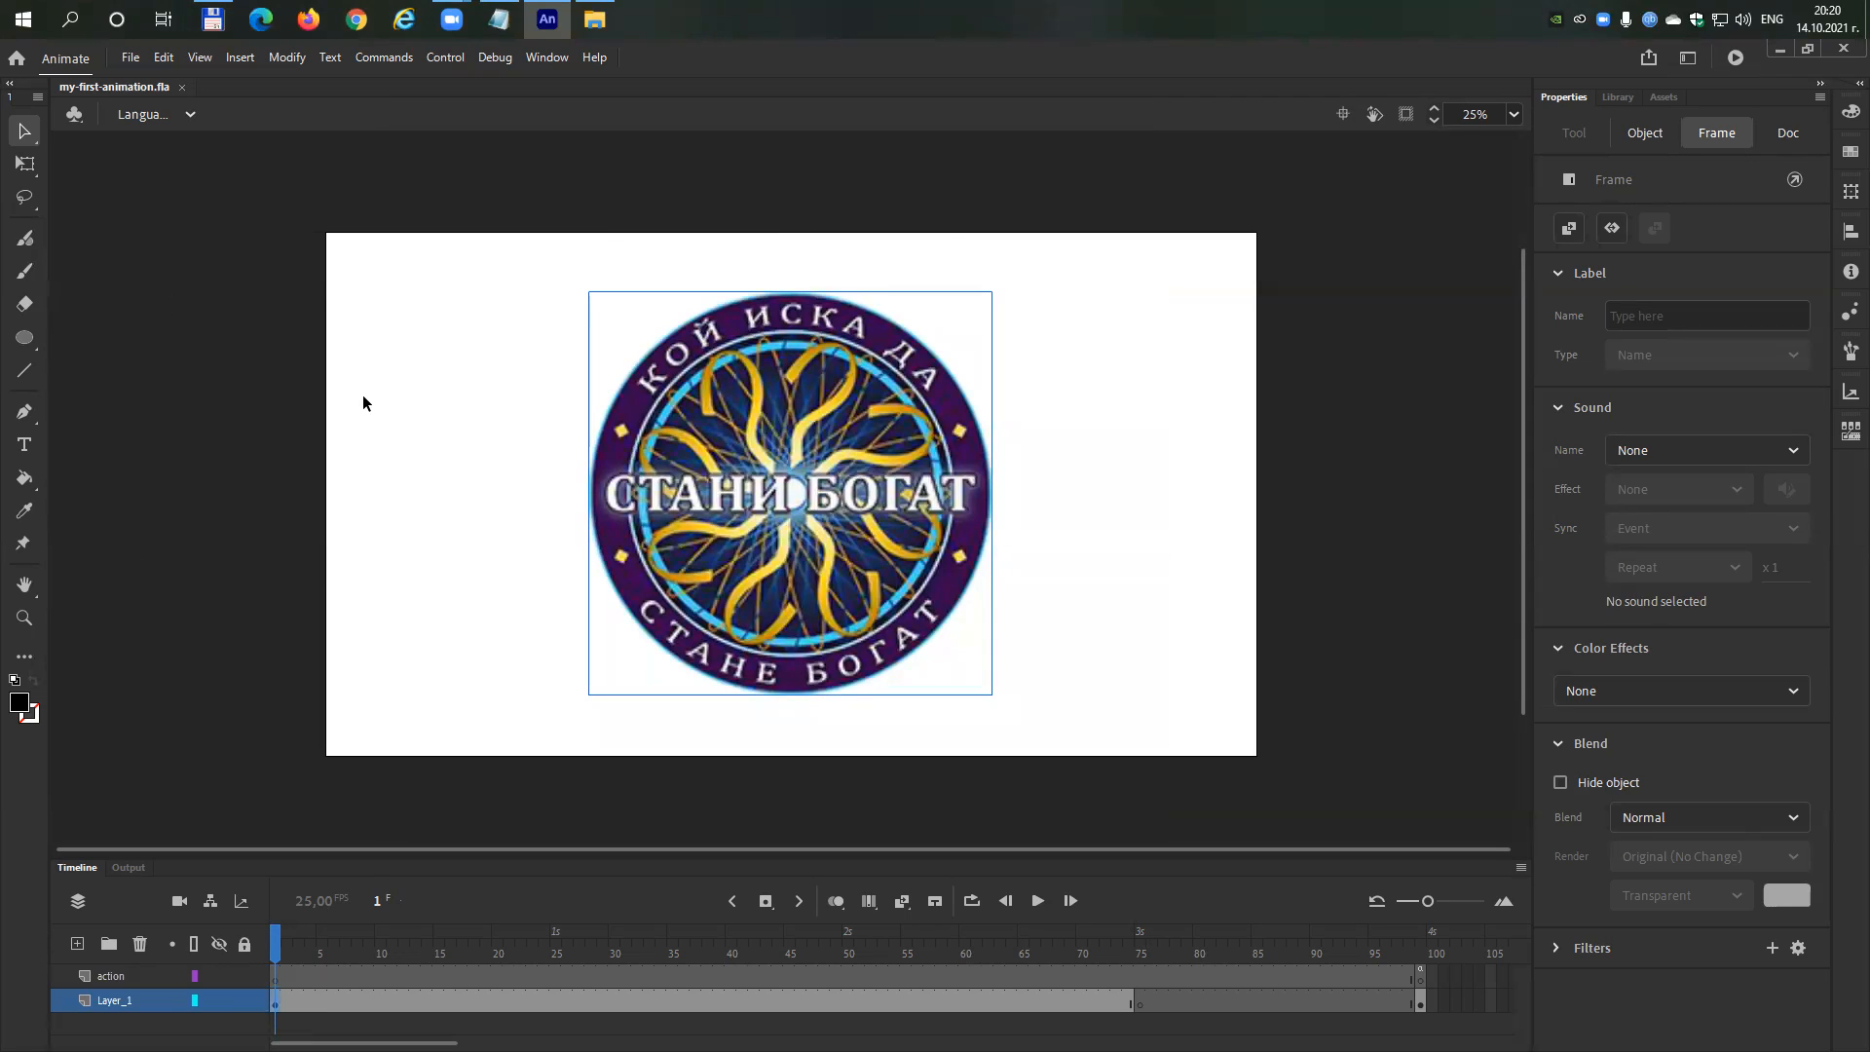
left_click(422, 350)
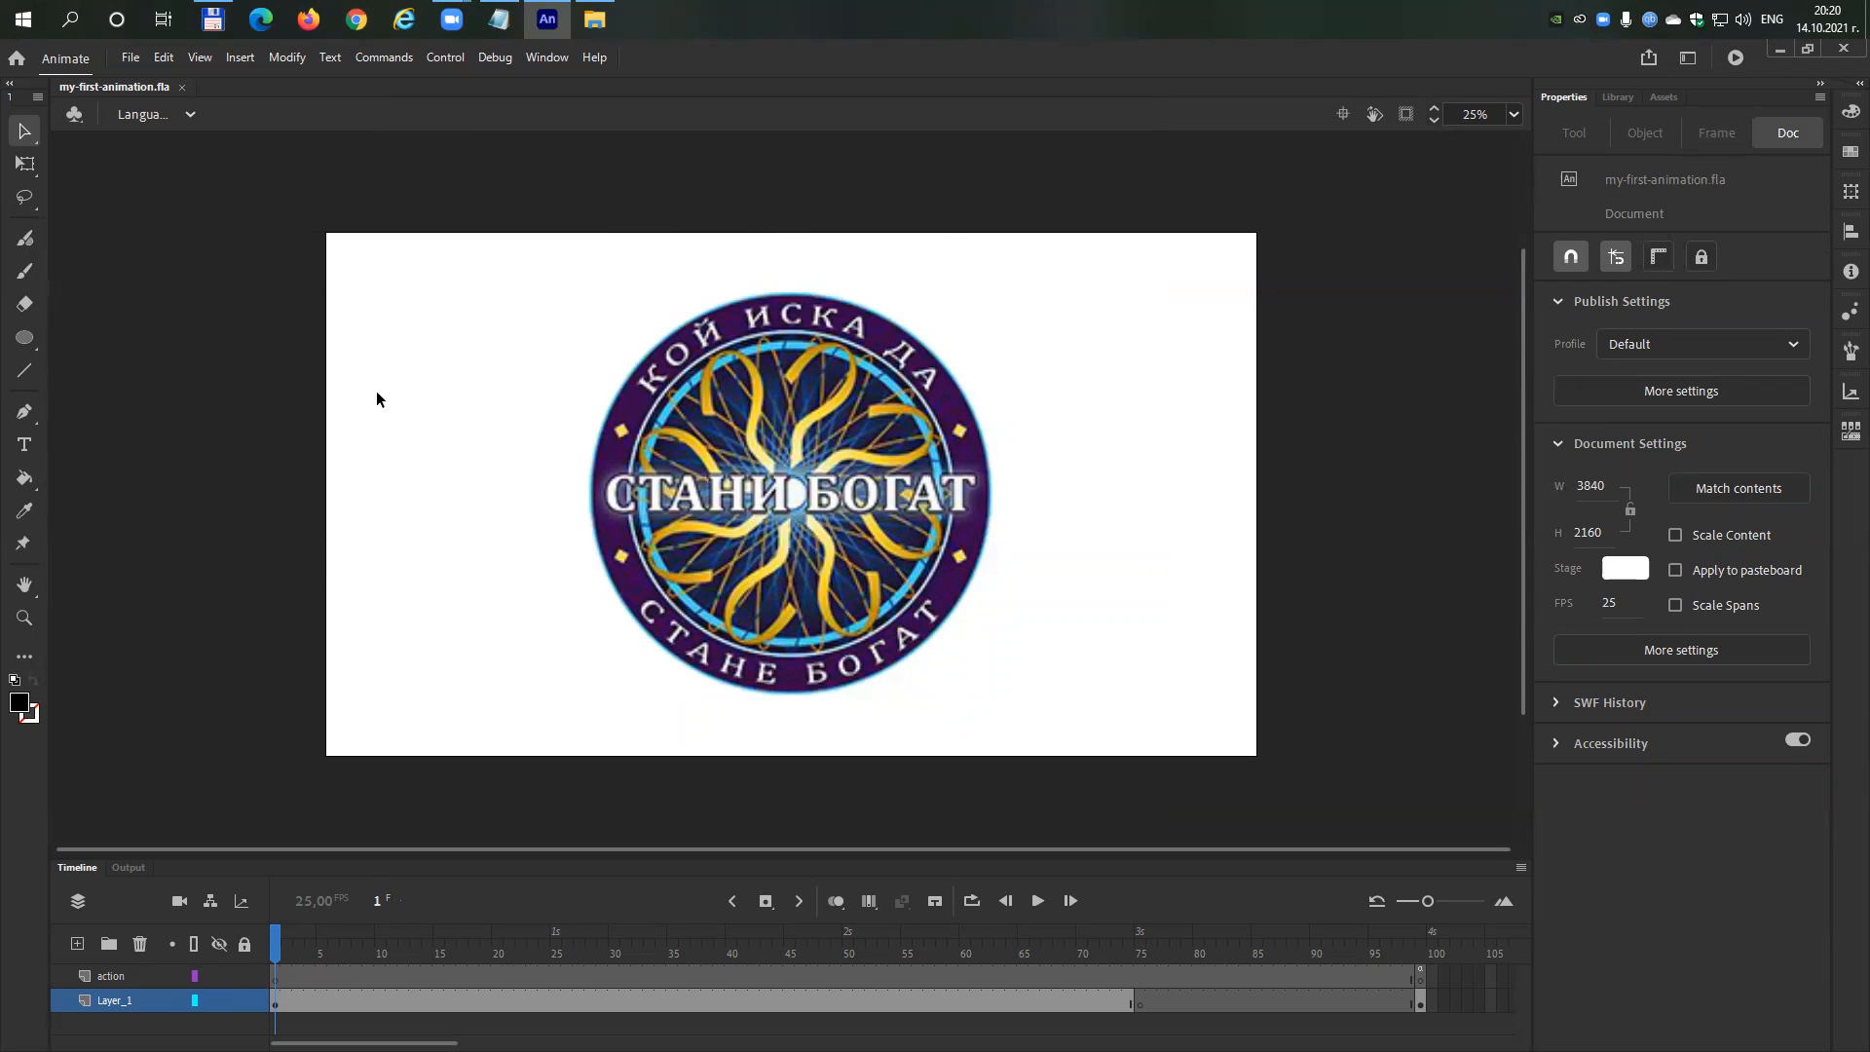
left_click(189, 115)
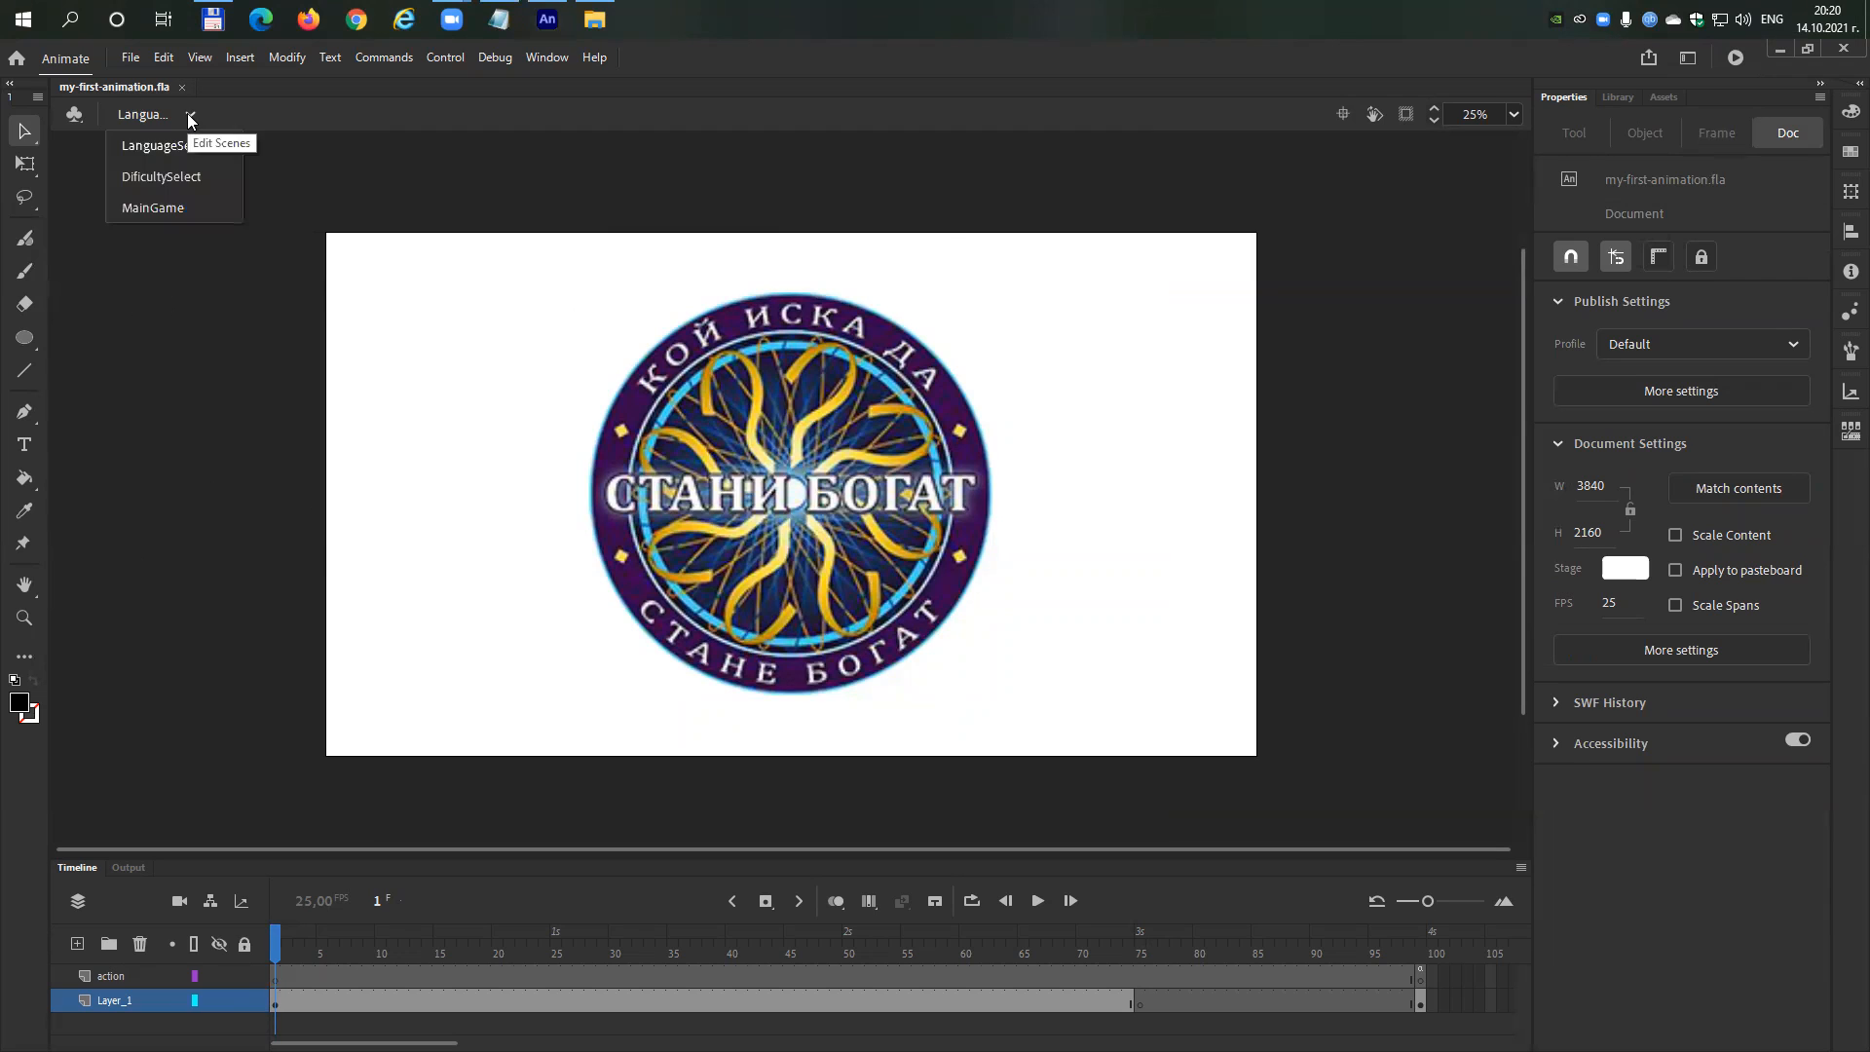
left_click(166, 183)
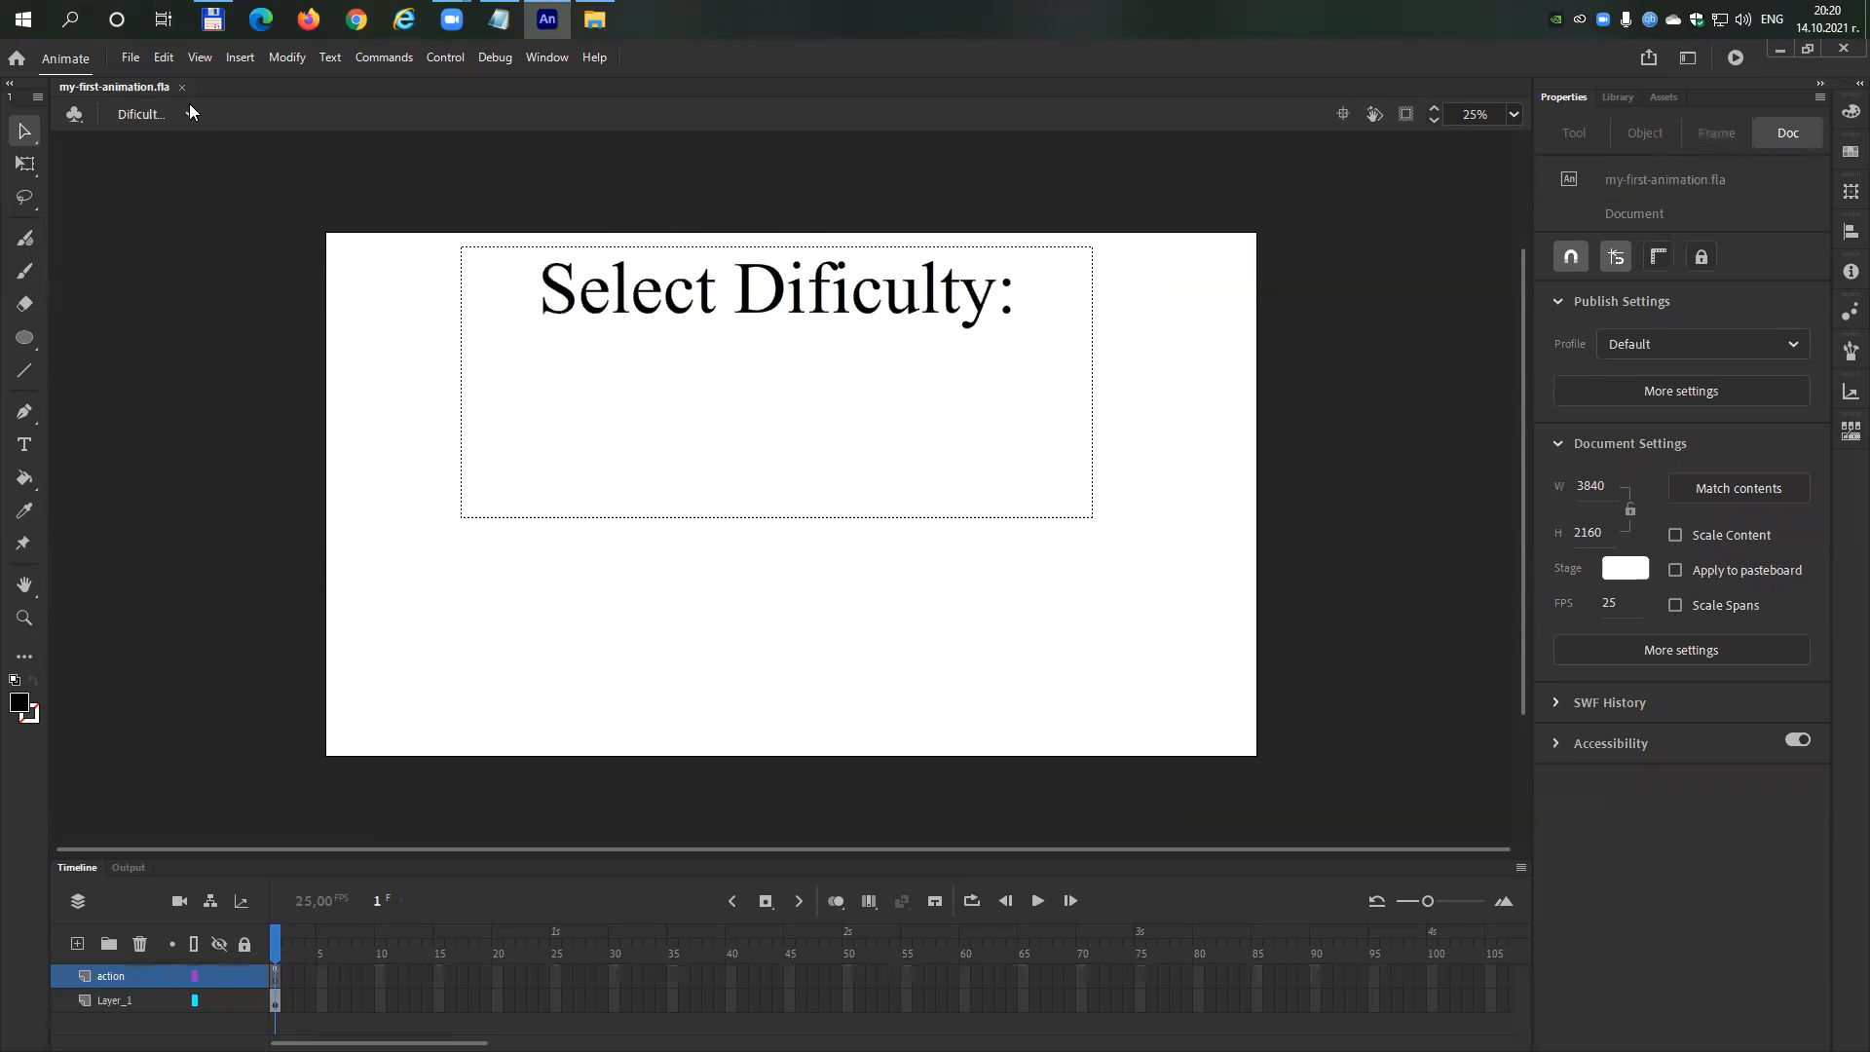
left_click(192, 116)
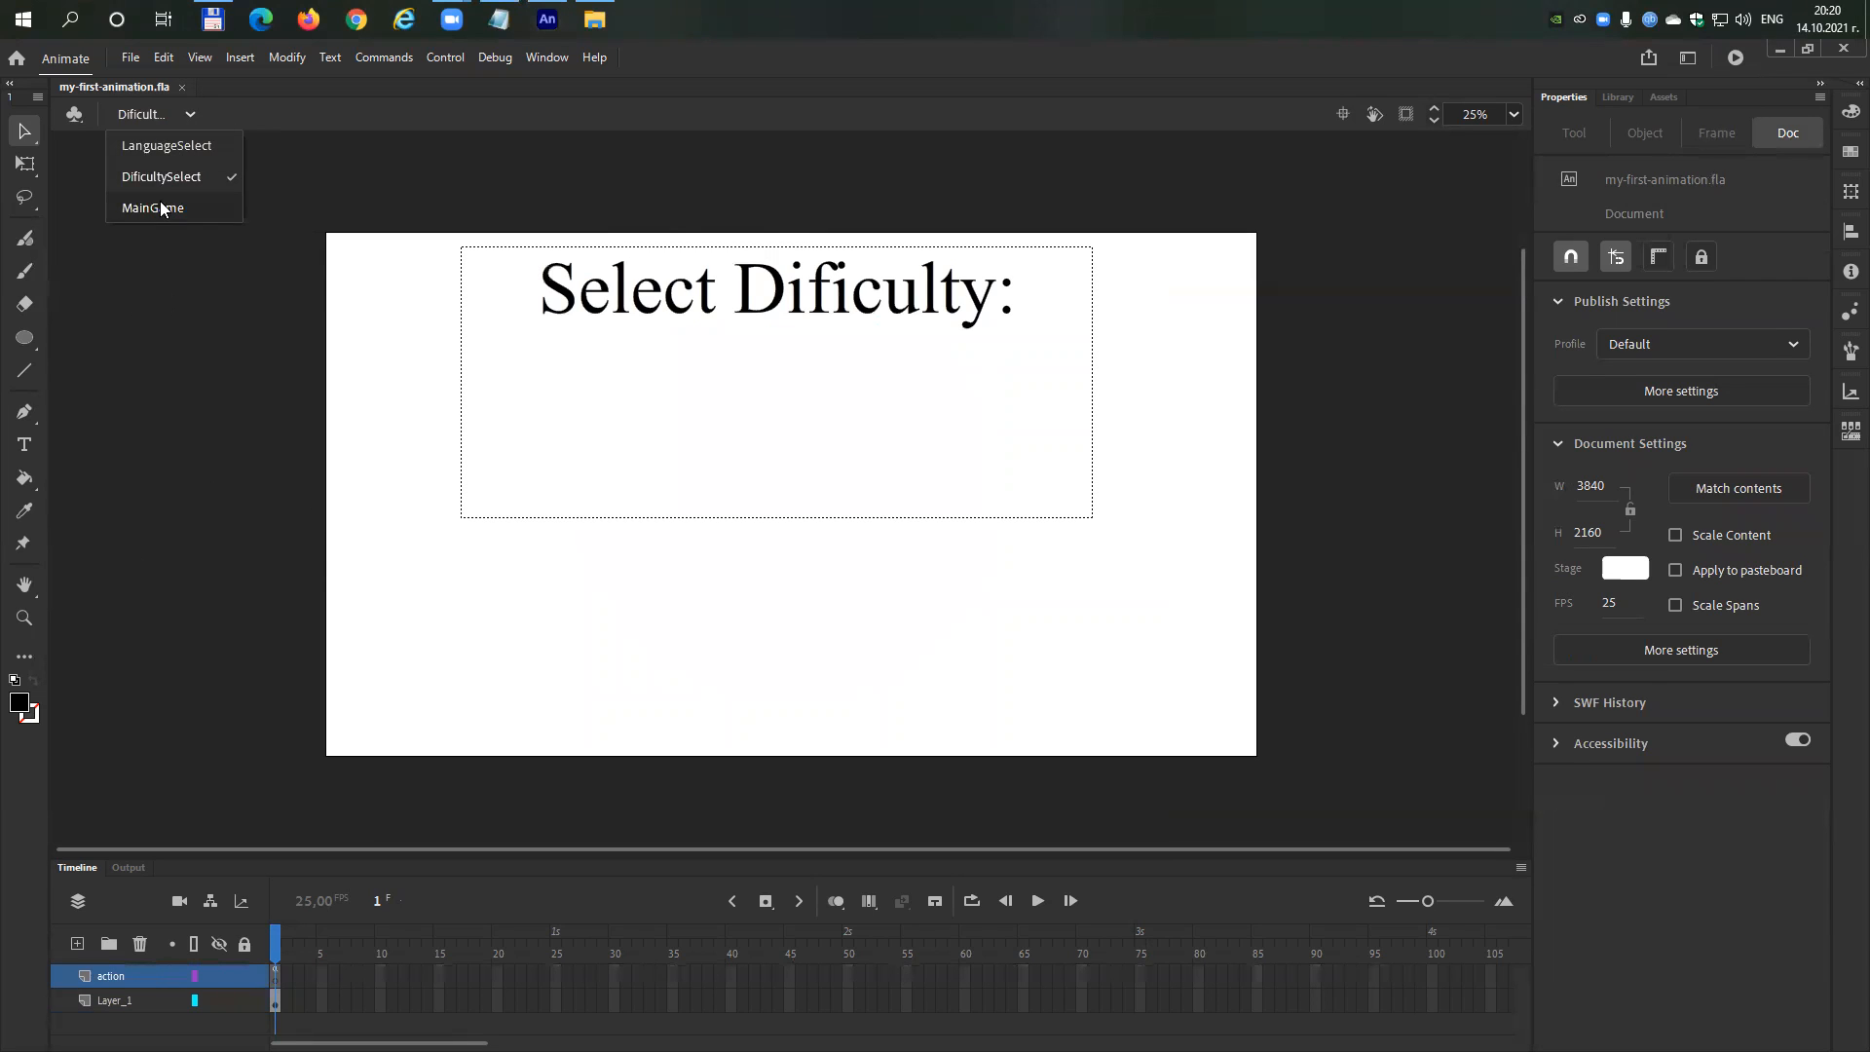
left_click(159, 205)
left_click(190, 115)
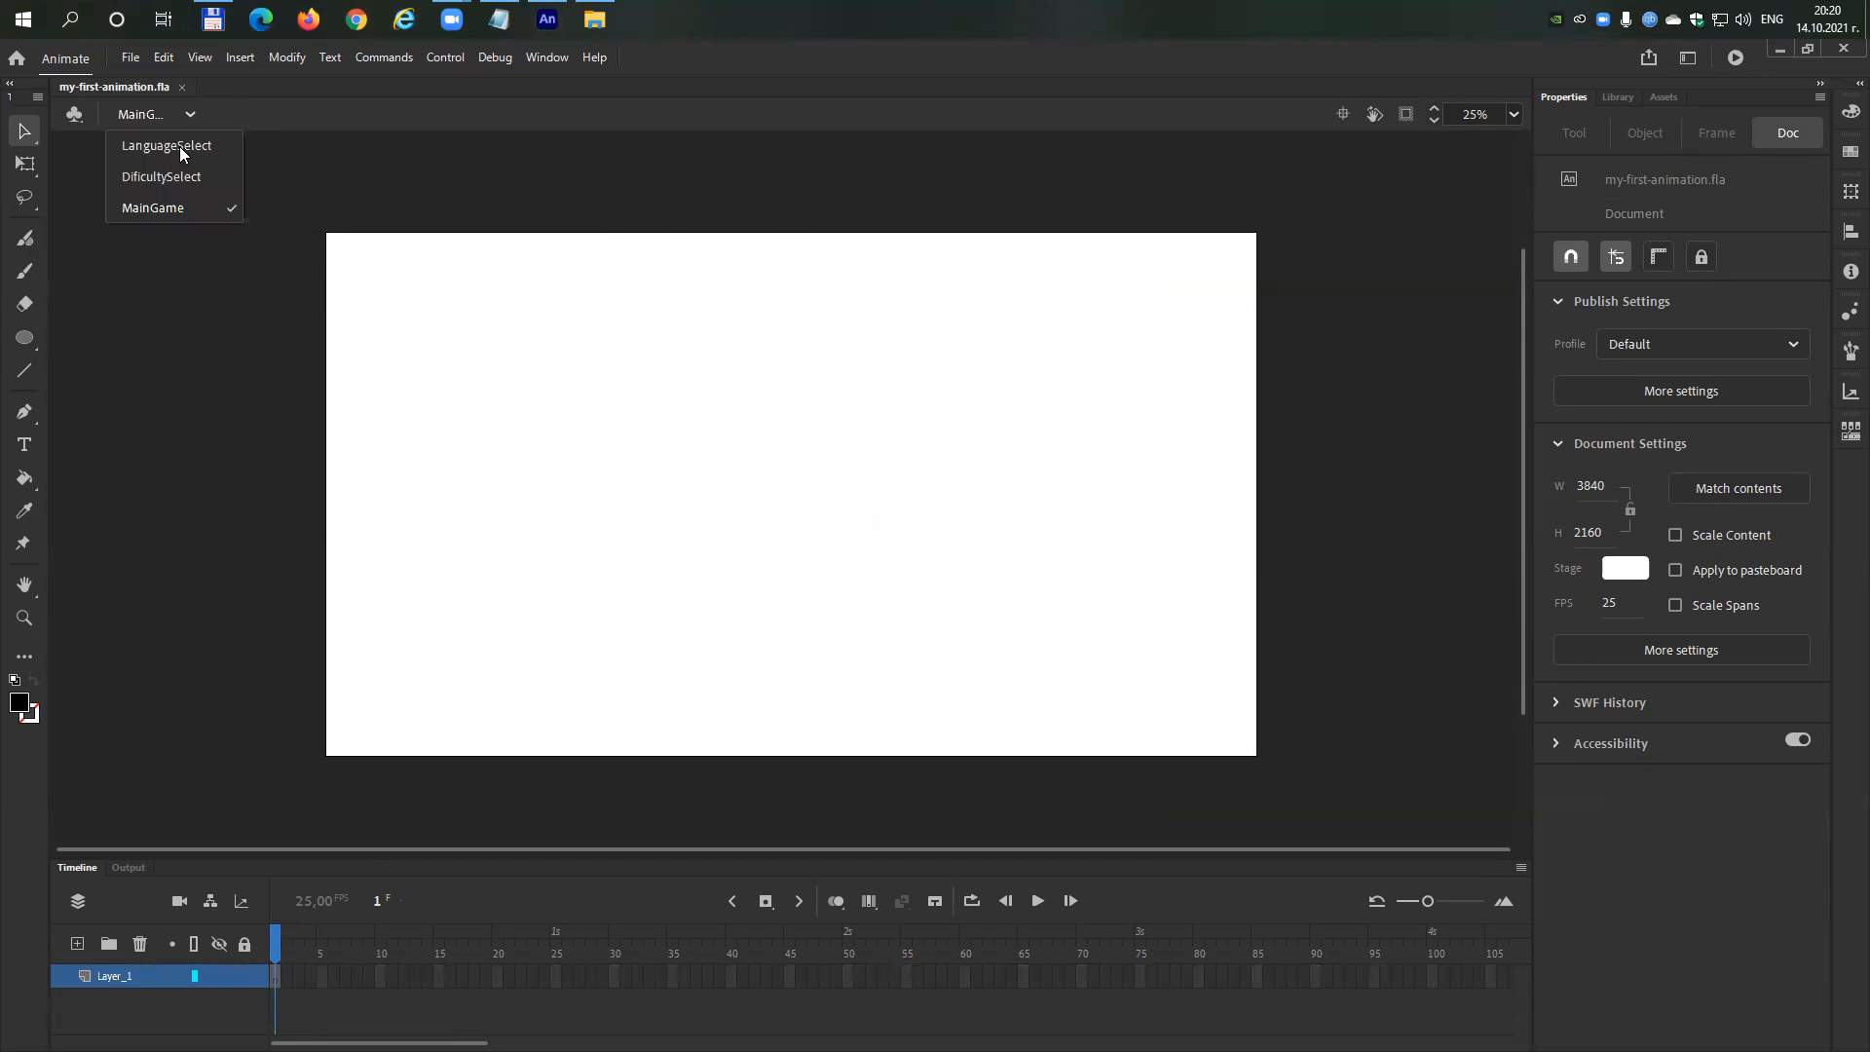
left_click(161, 148)
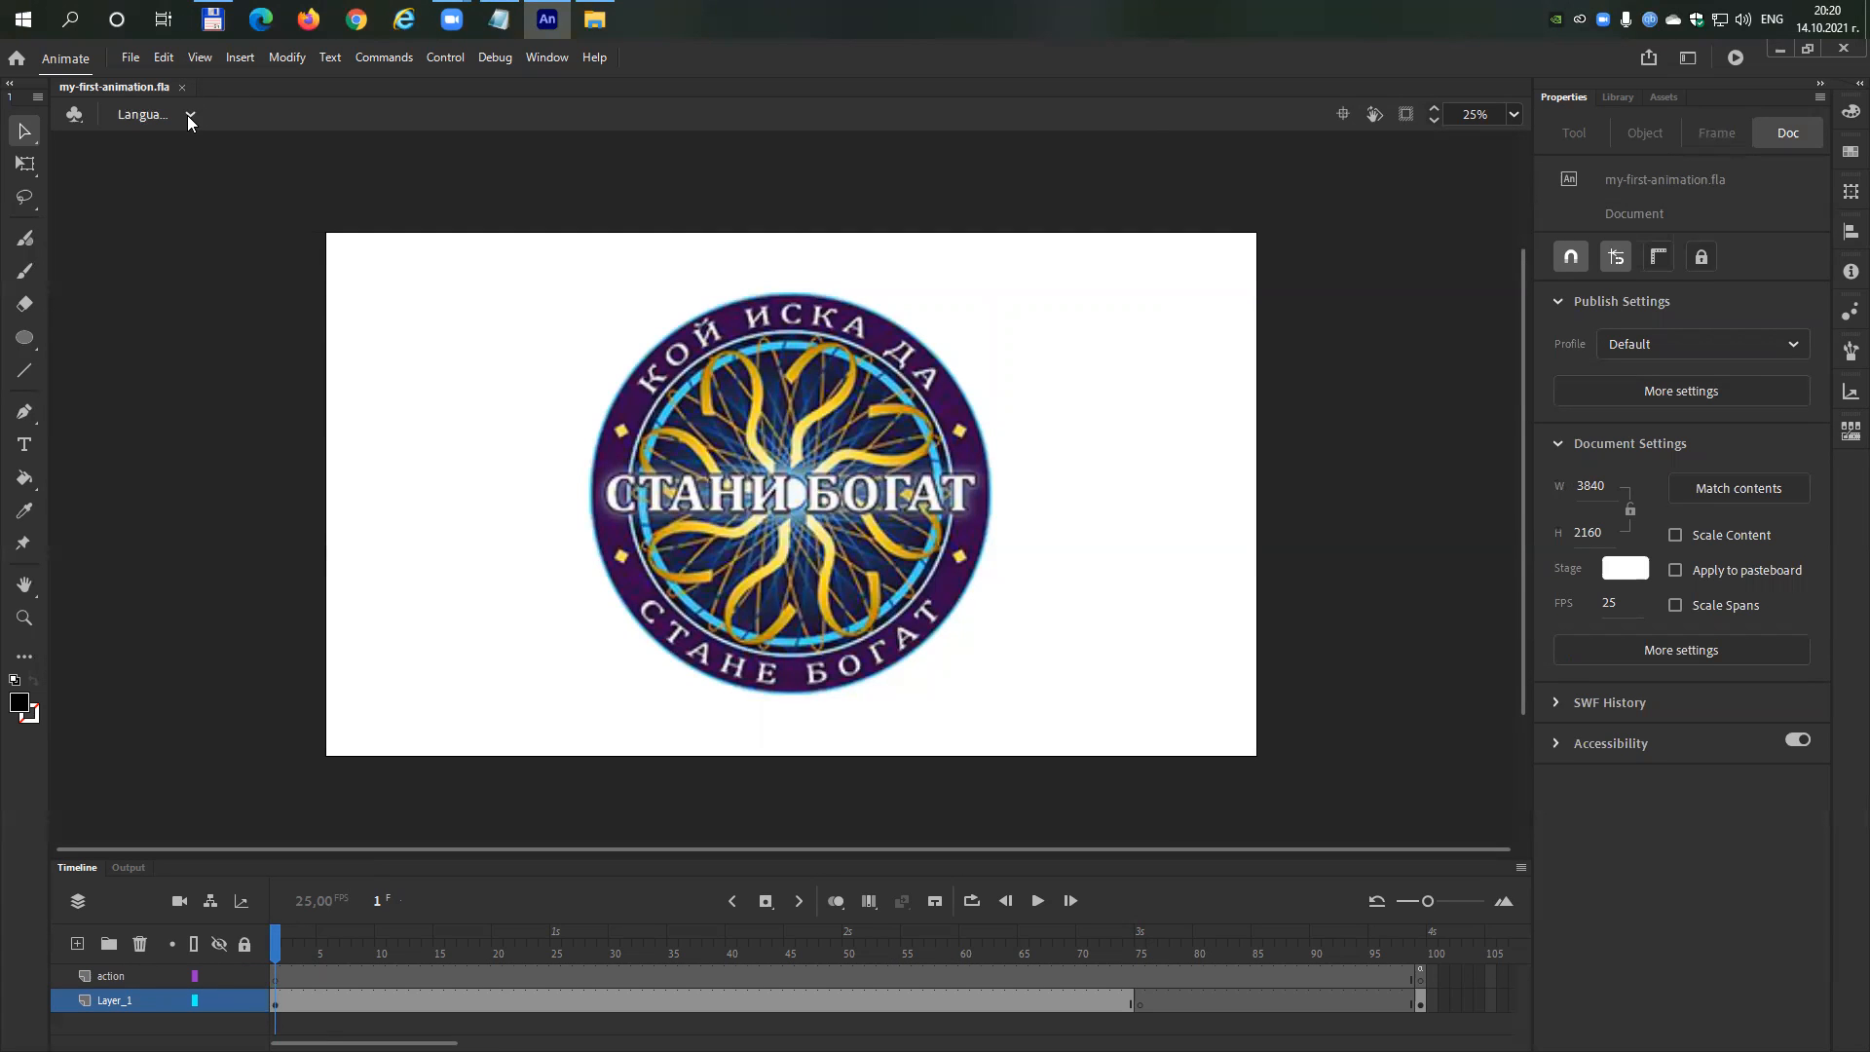
left_click(189, 114)
left_click(161, 180)
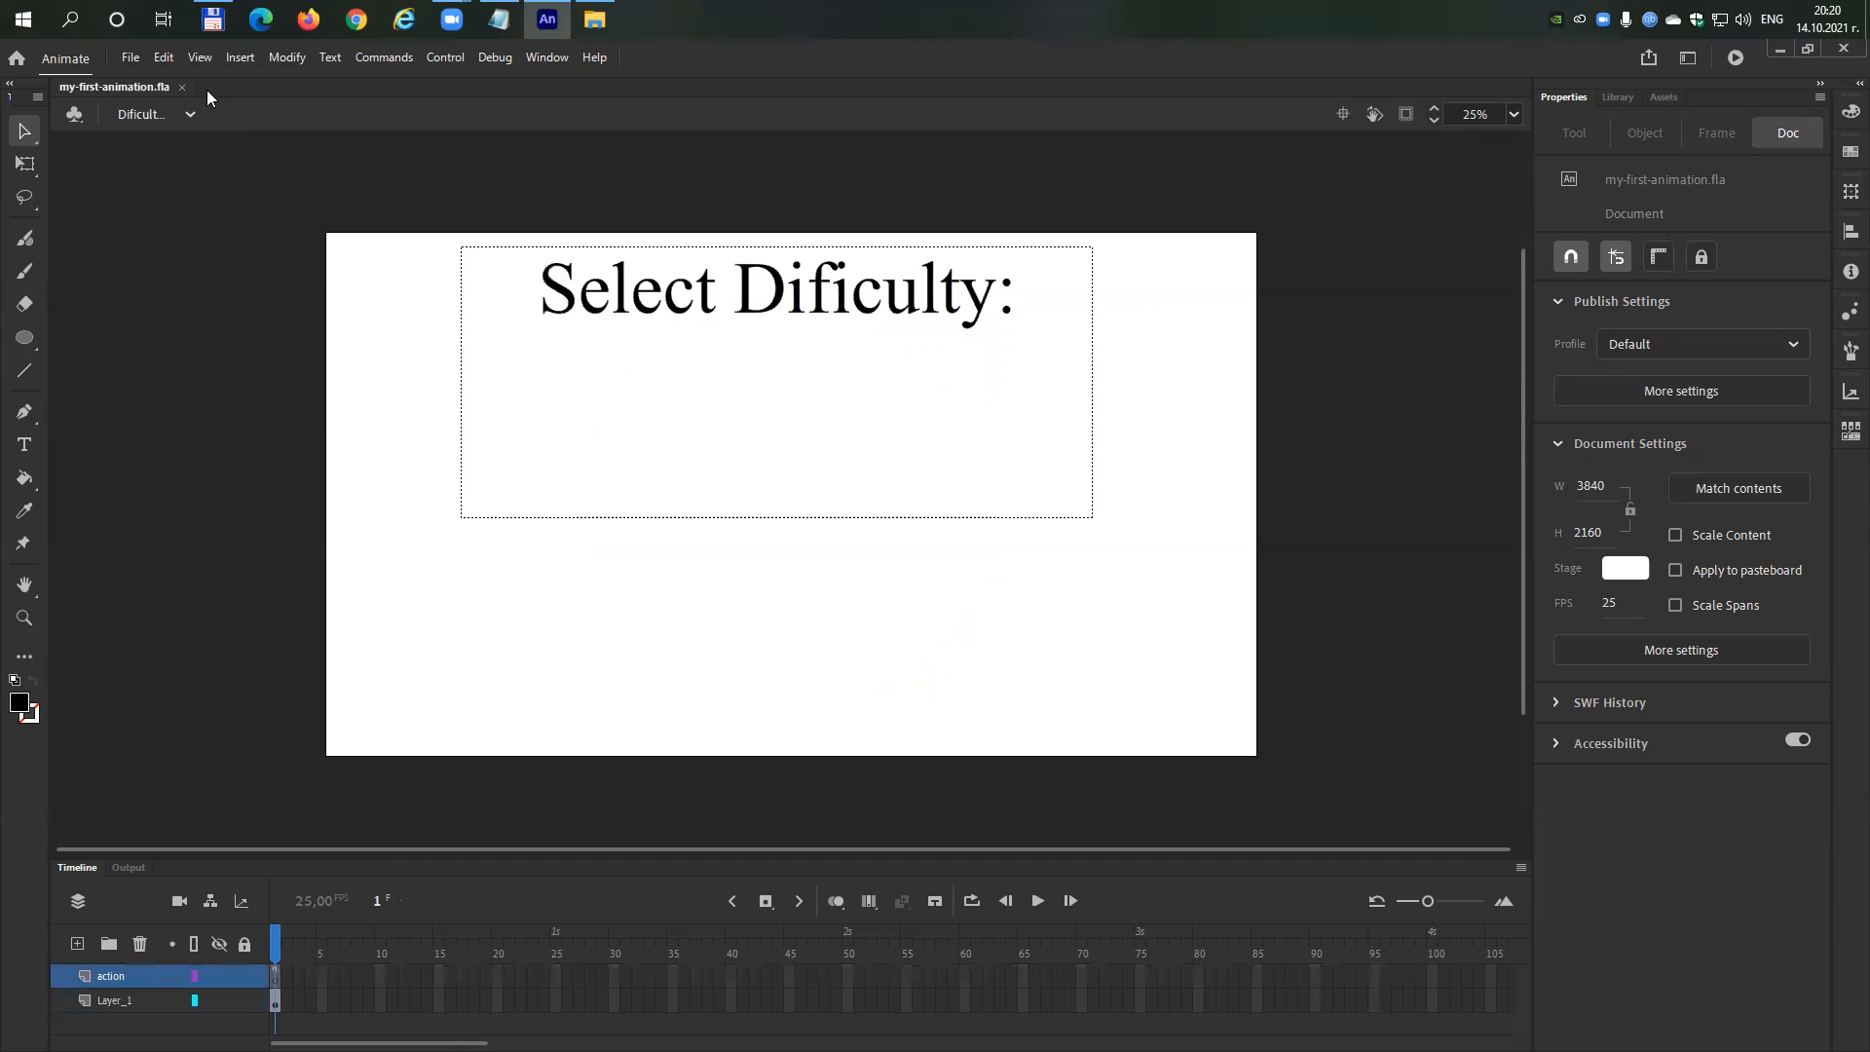
left_click(191, 115)
left_click(176, 207)
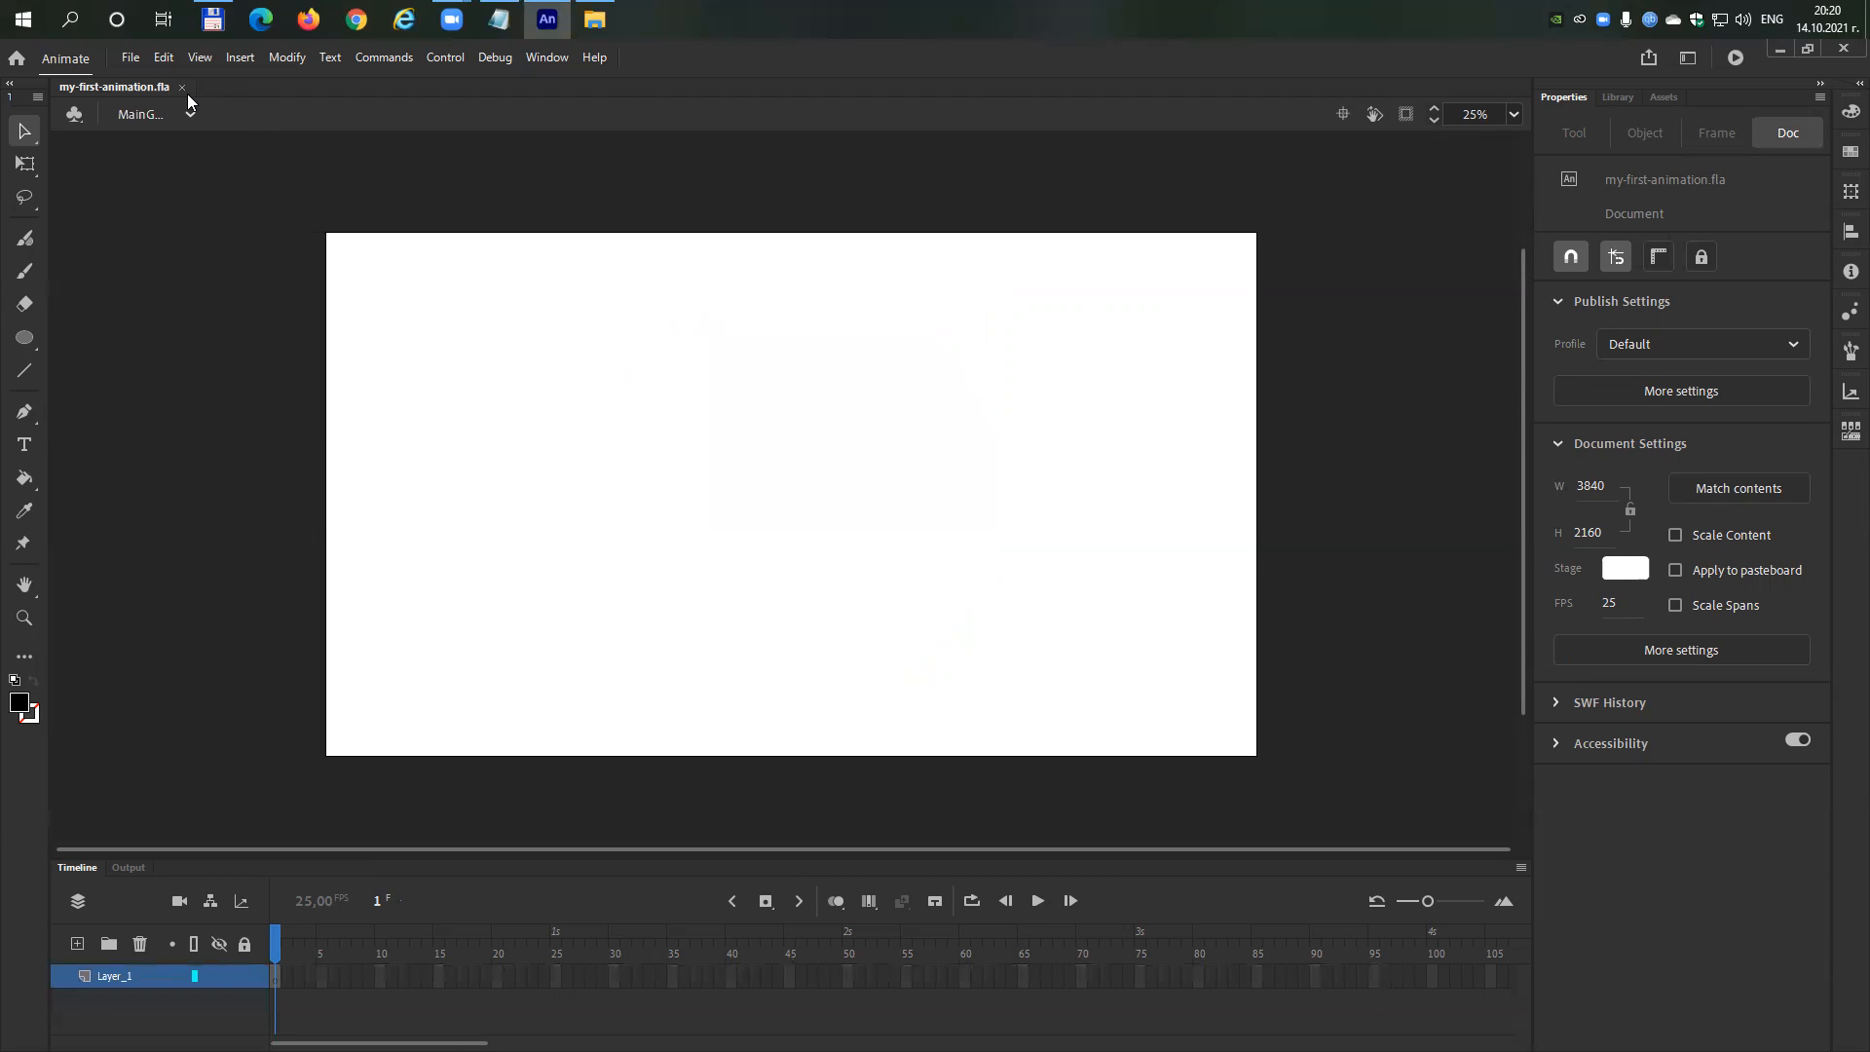
left_click(185, 105)
left_click(175, 145)
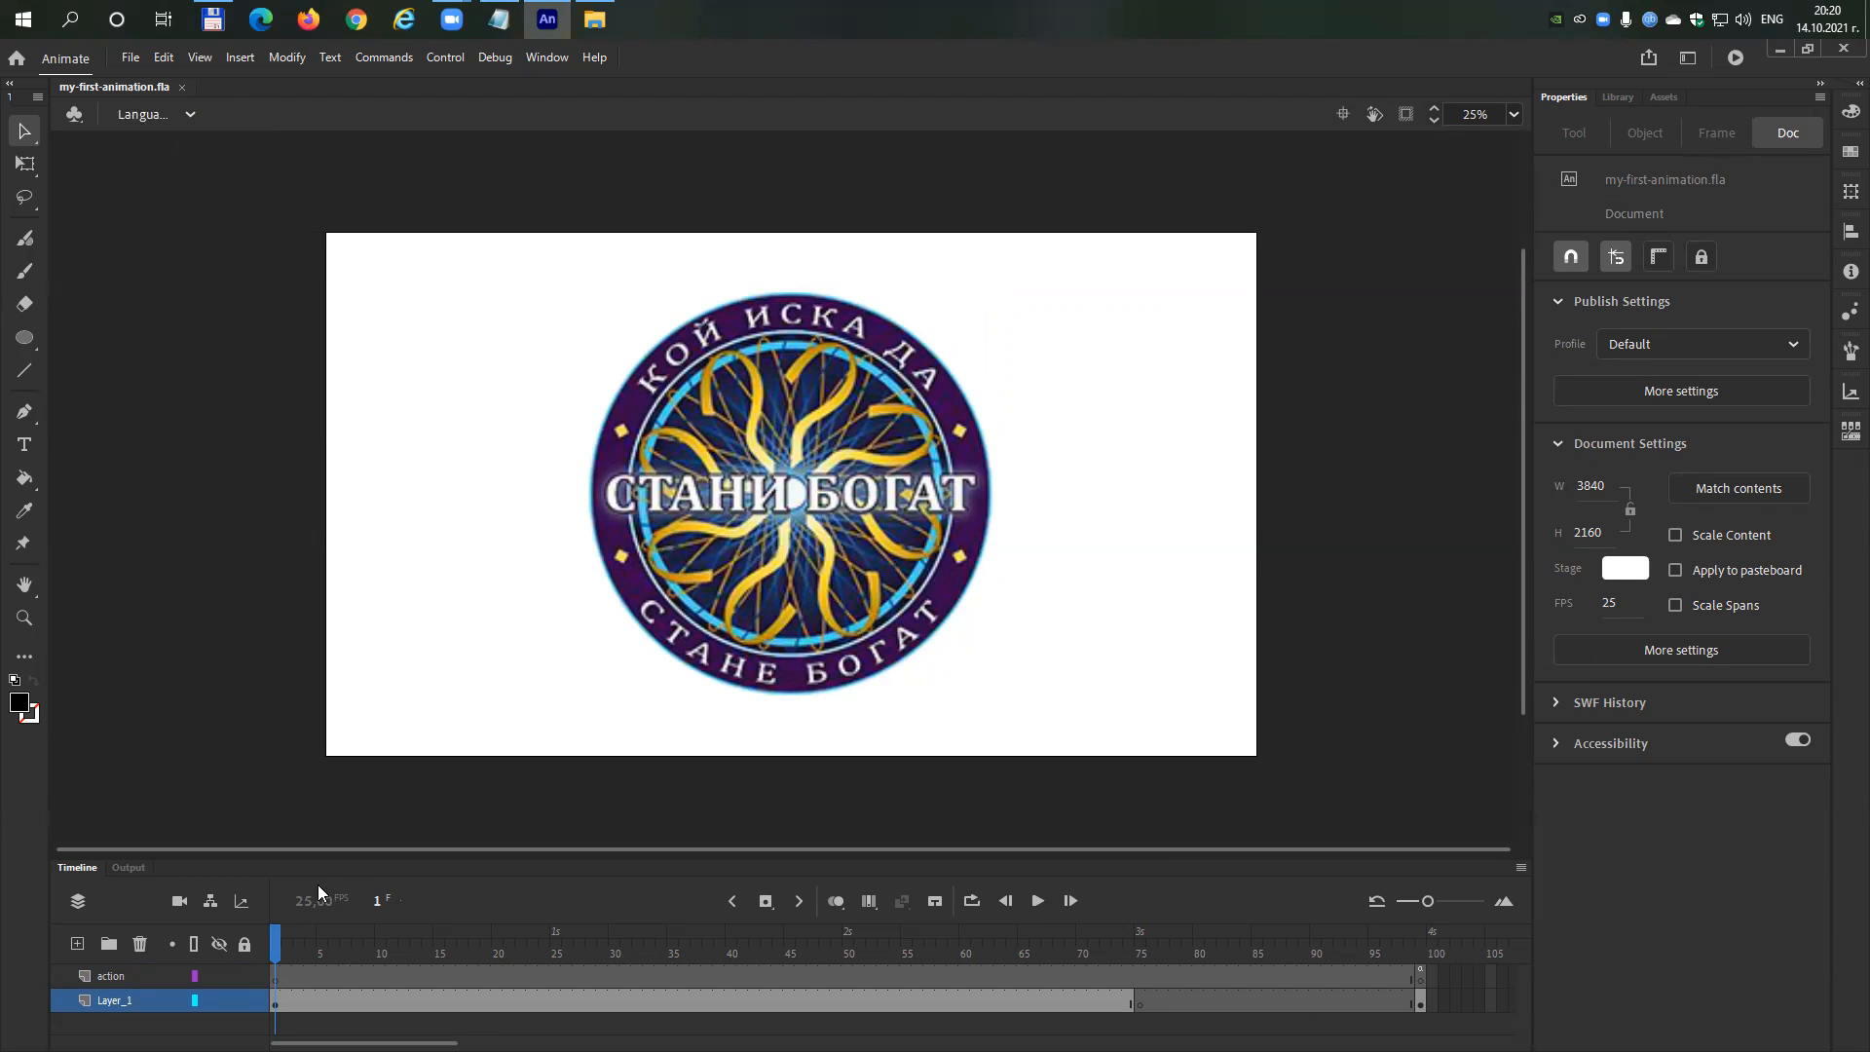
Toggle Layer_1's visibility repeatedly at frame 1 to compare the stage with and without the logo, leaving the layer shown.
left_click(276, 977)
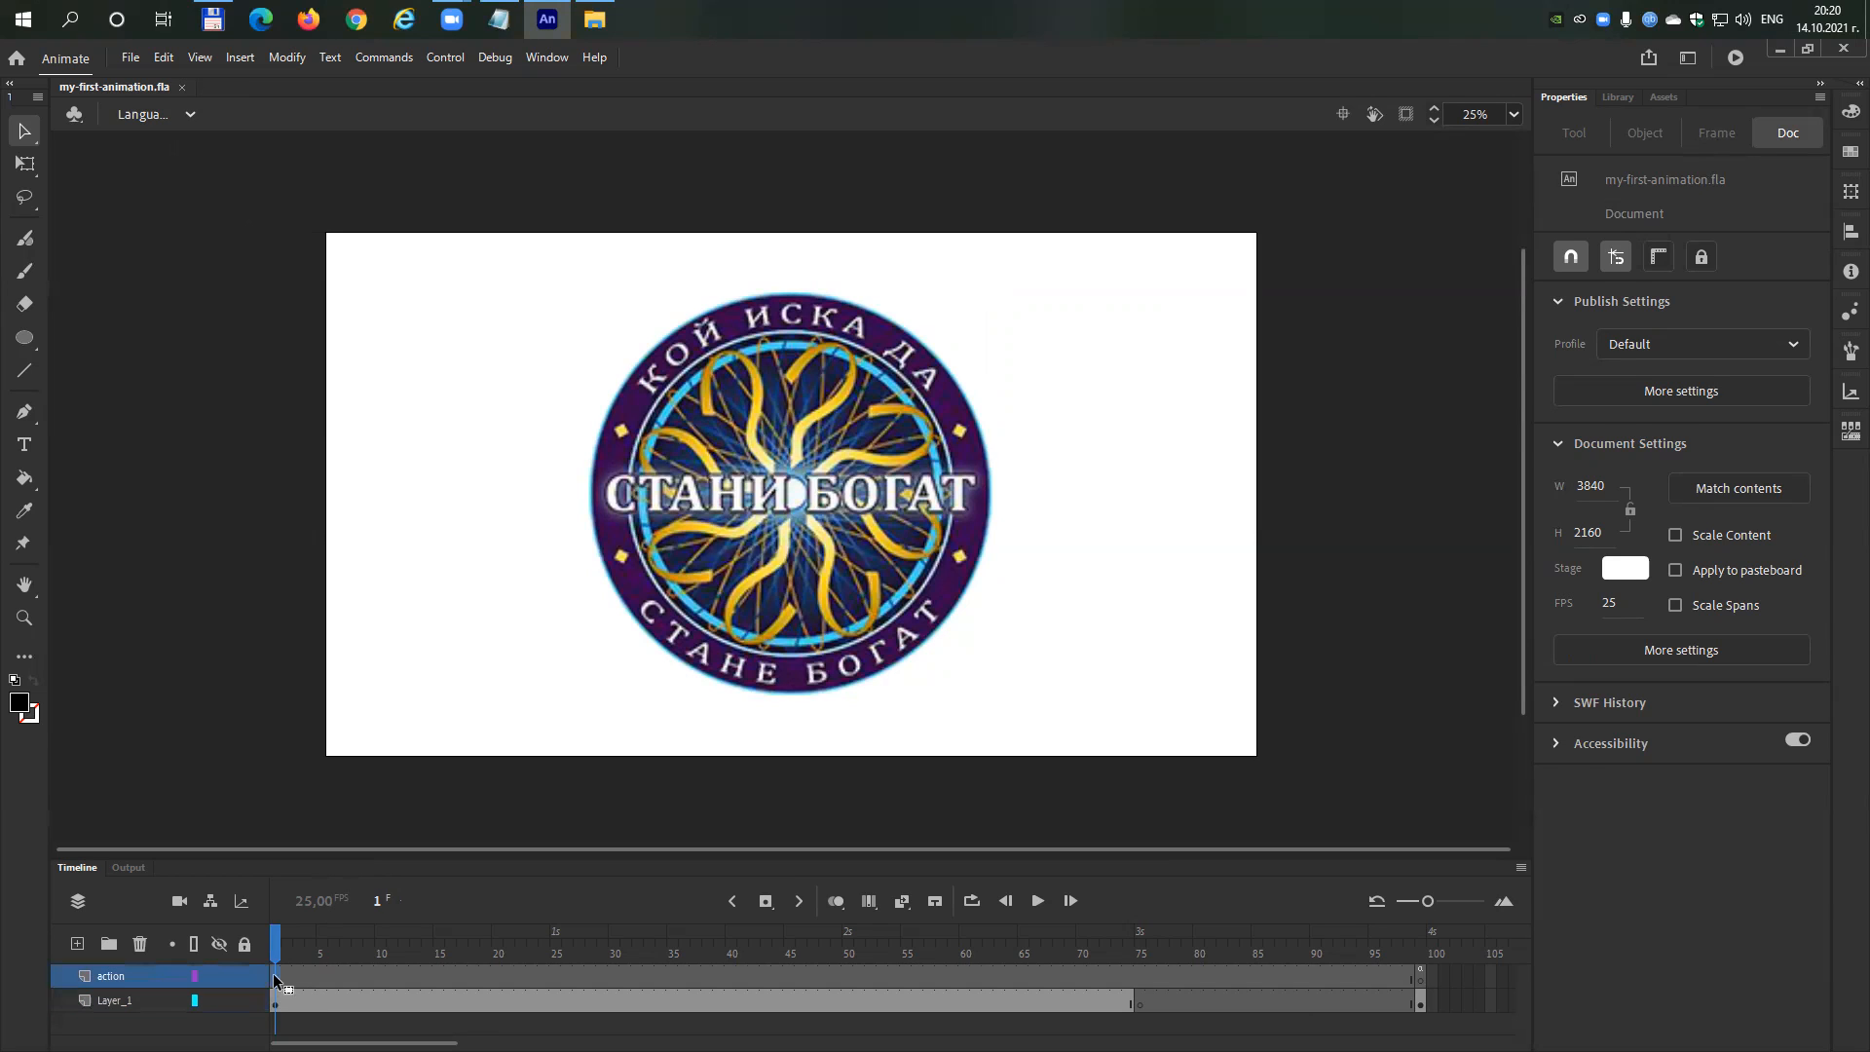
left_click(217, 1001)
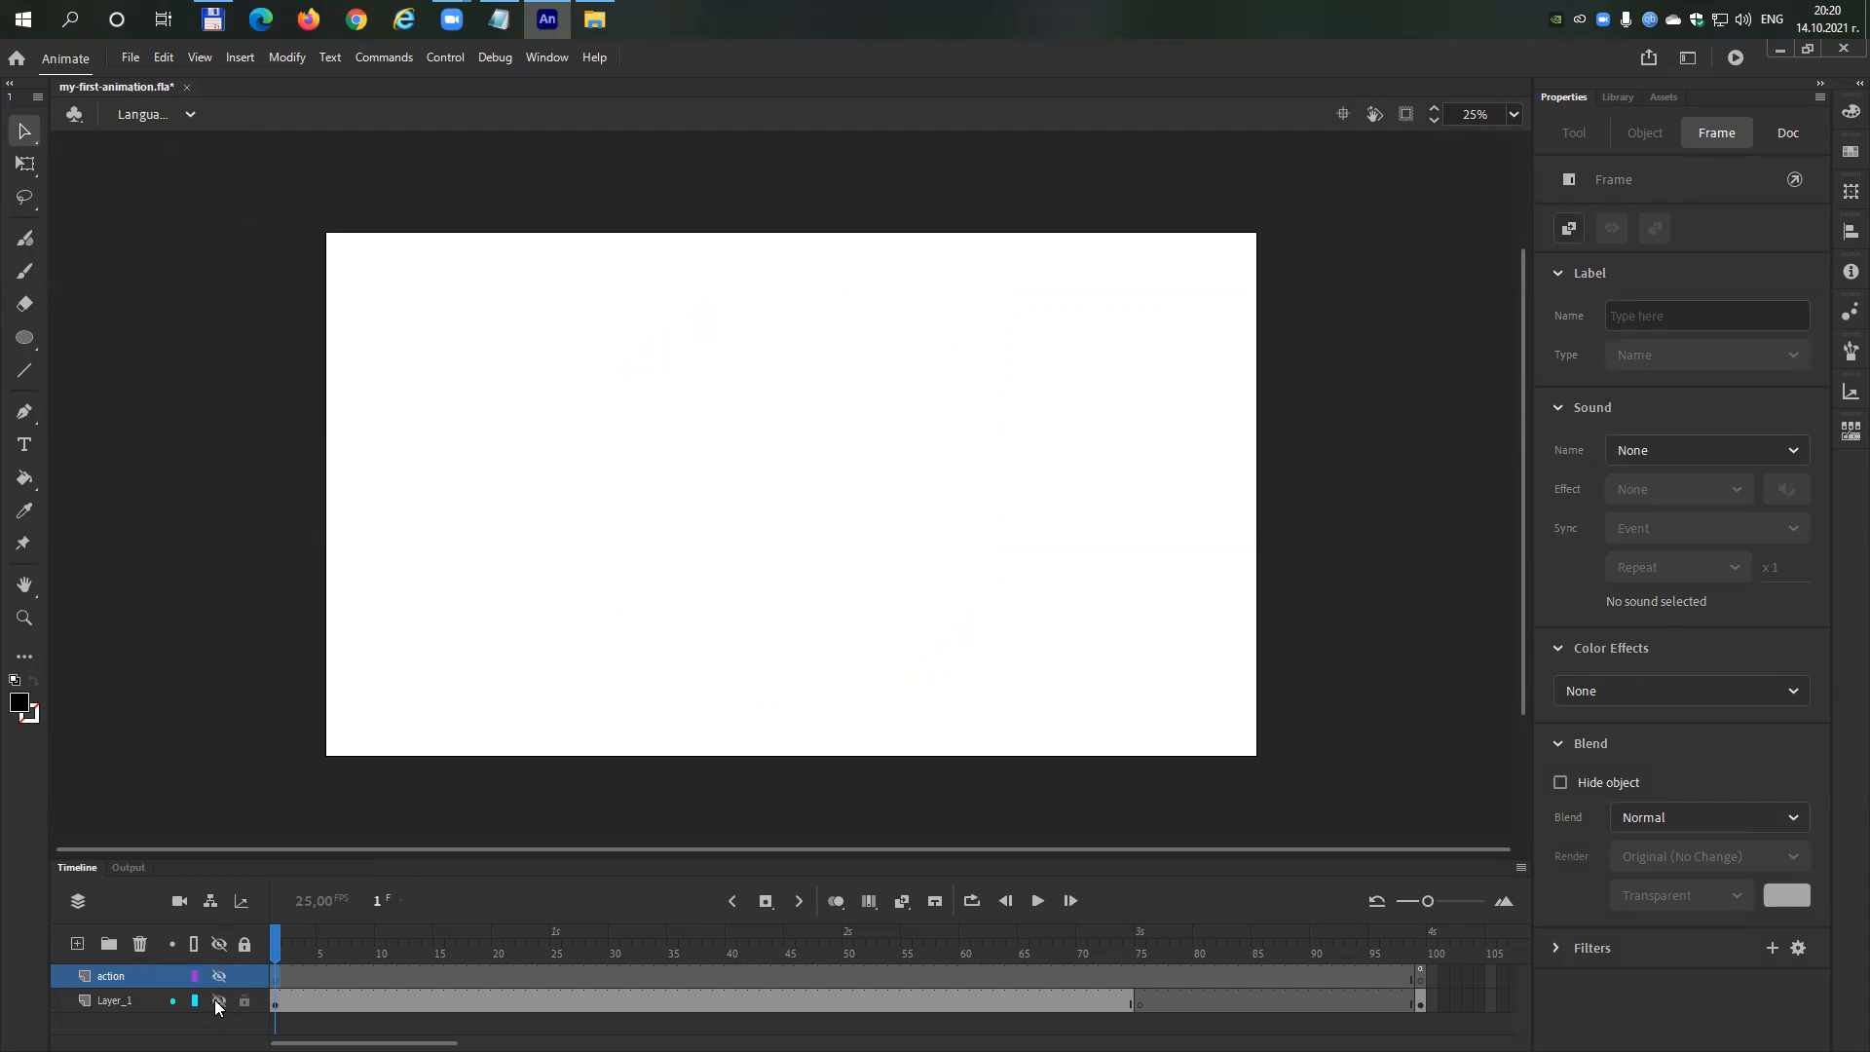
left_click(218, 1002)
left_click(220, 1001)
left_click(217, 1001)
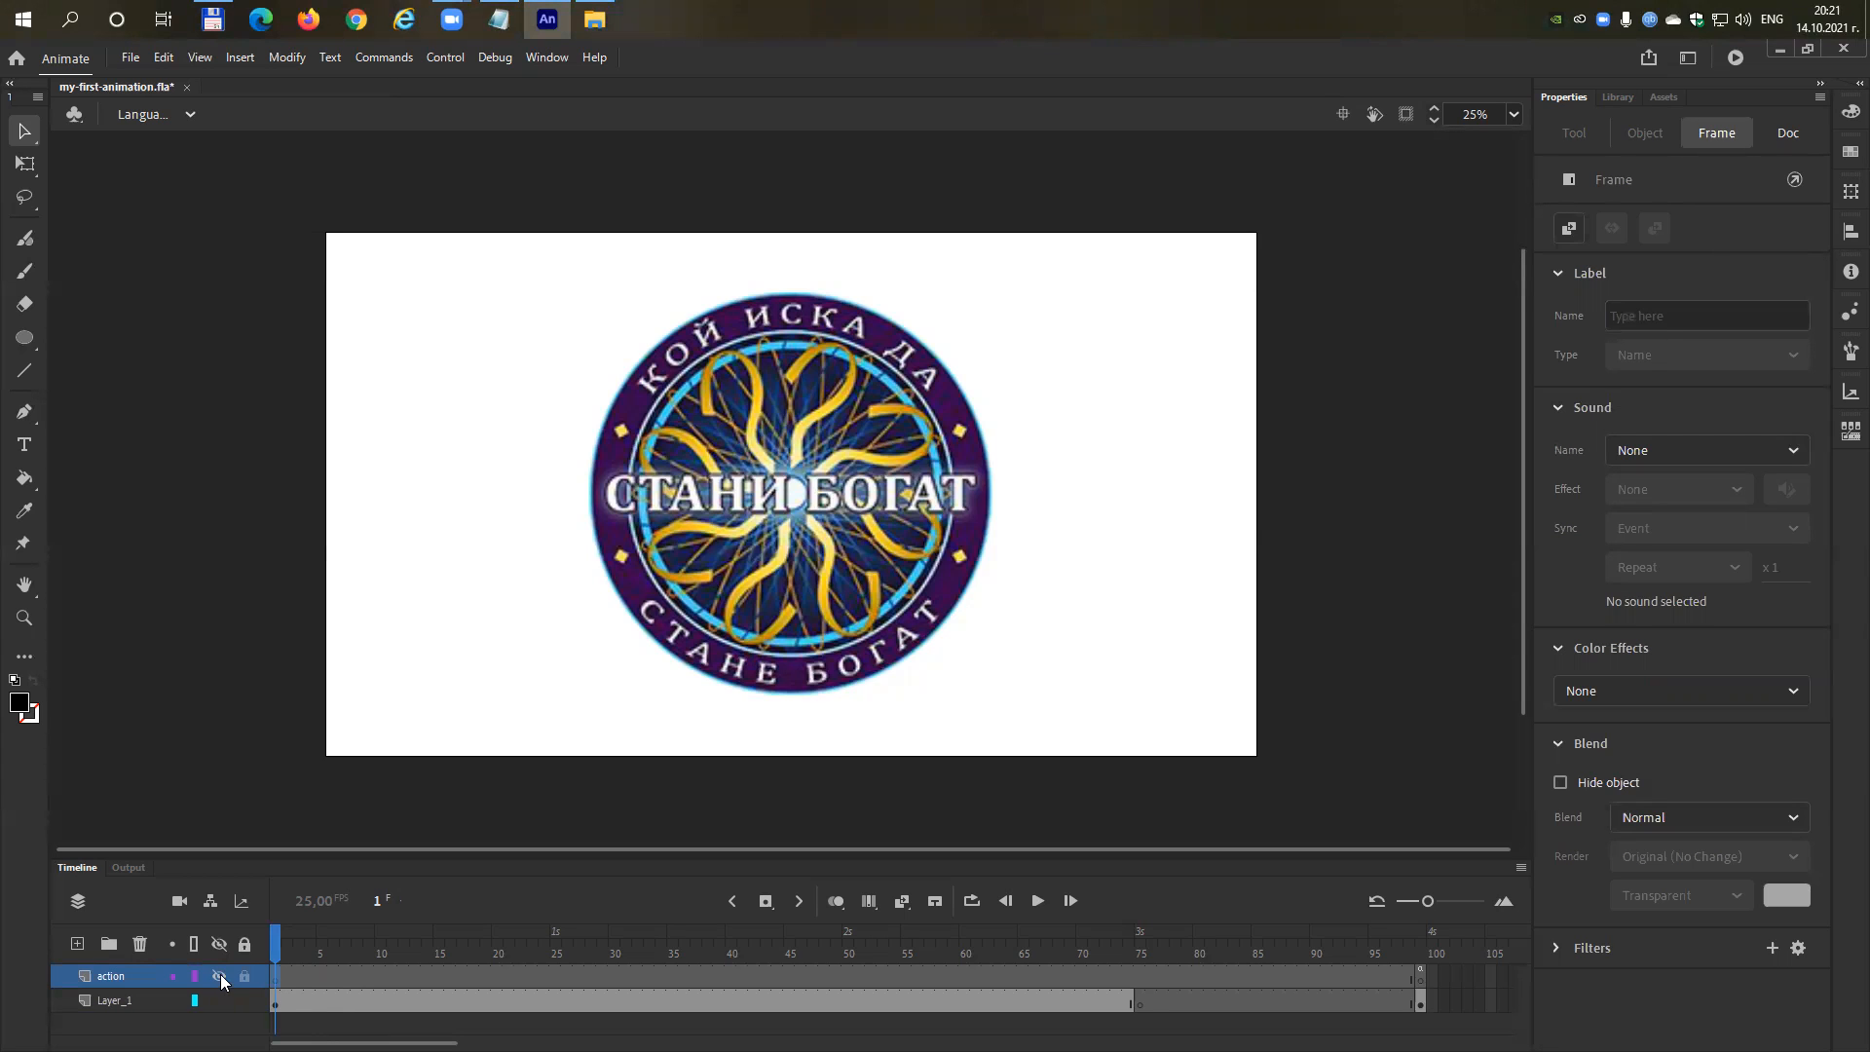
left_click(216, 1002)
left_click(217, 1002)
left_click(217, 1004)
left_click(218, 1003)
left_click(218, 1004)
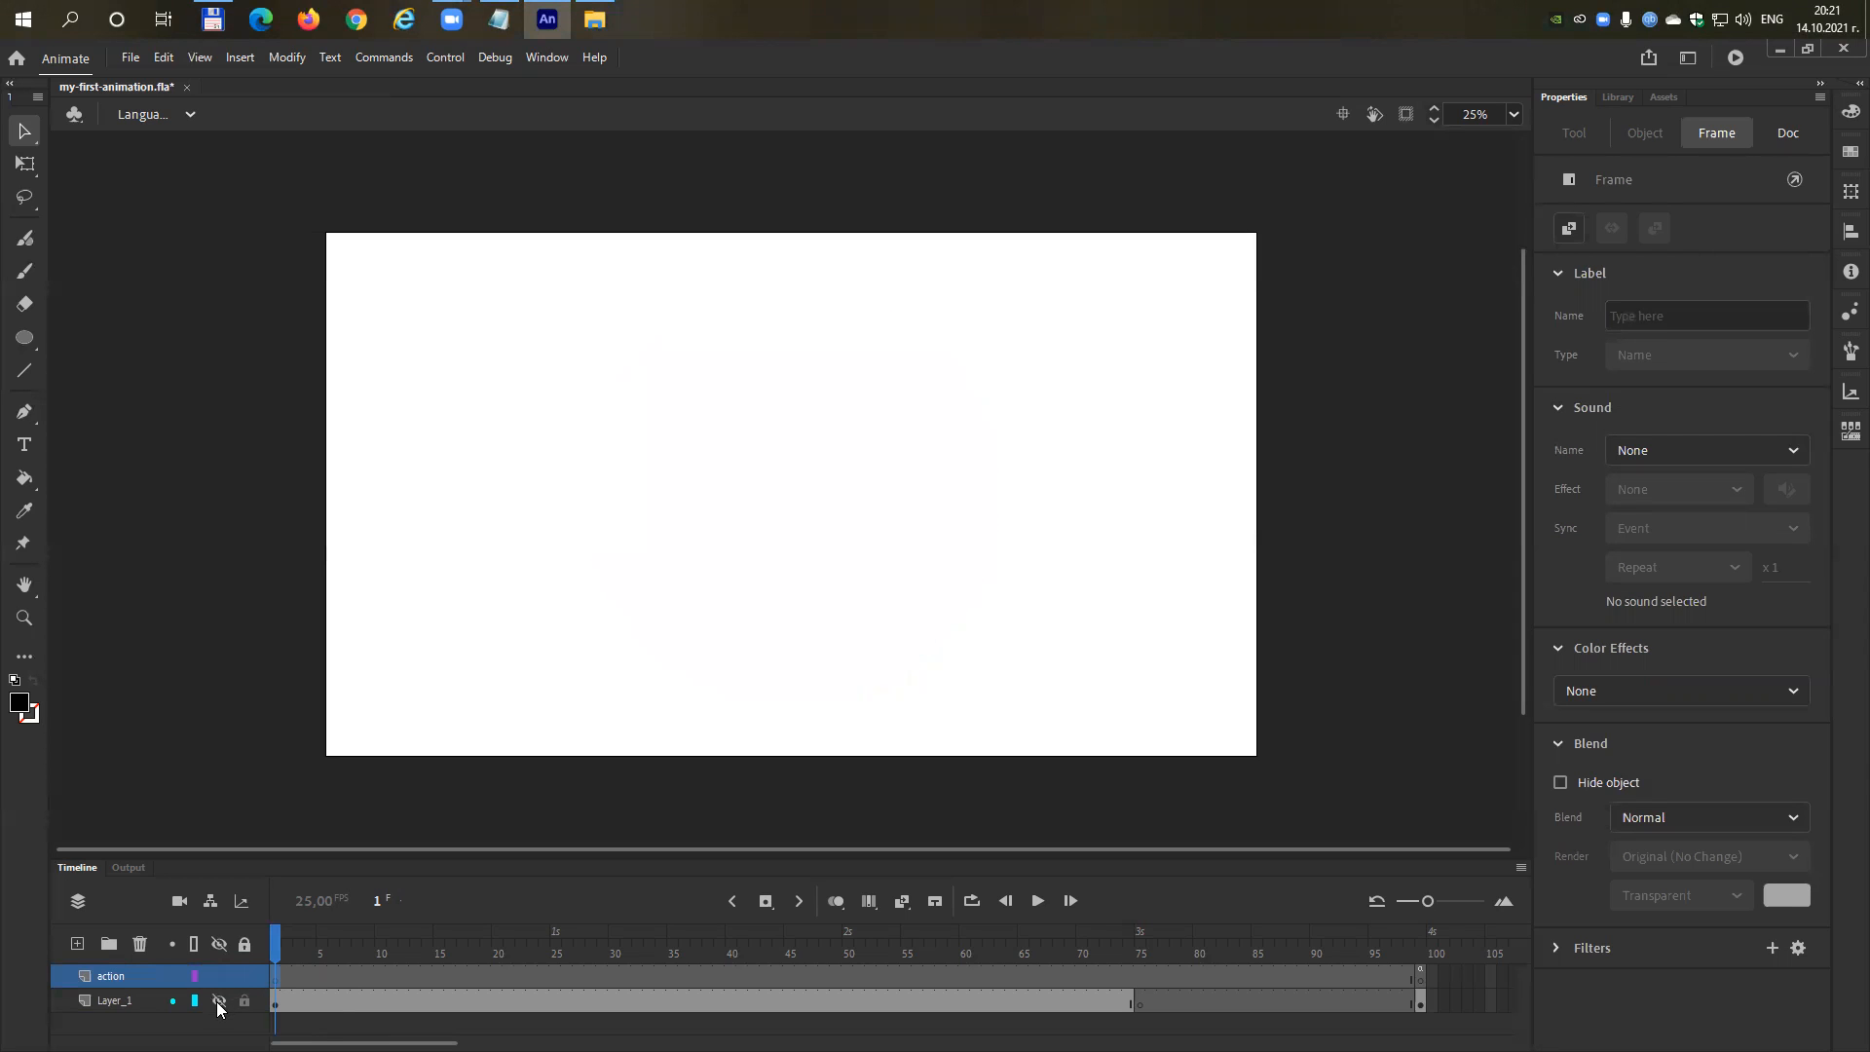
left_click(216, 1001)
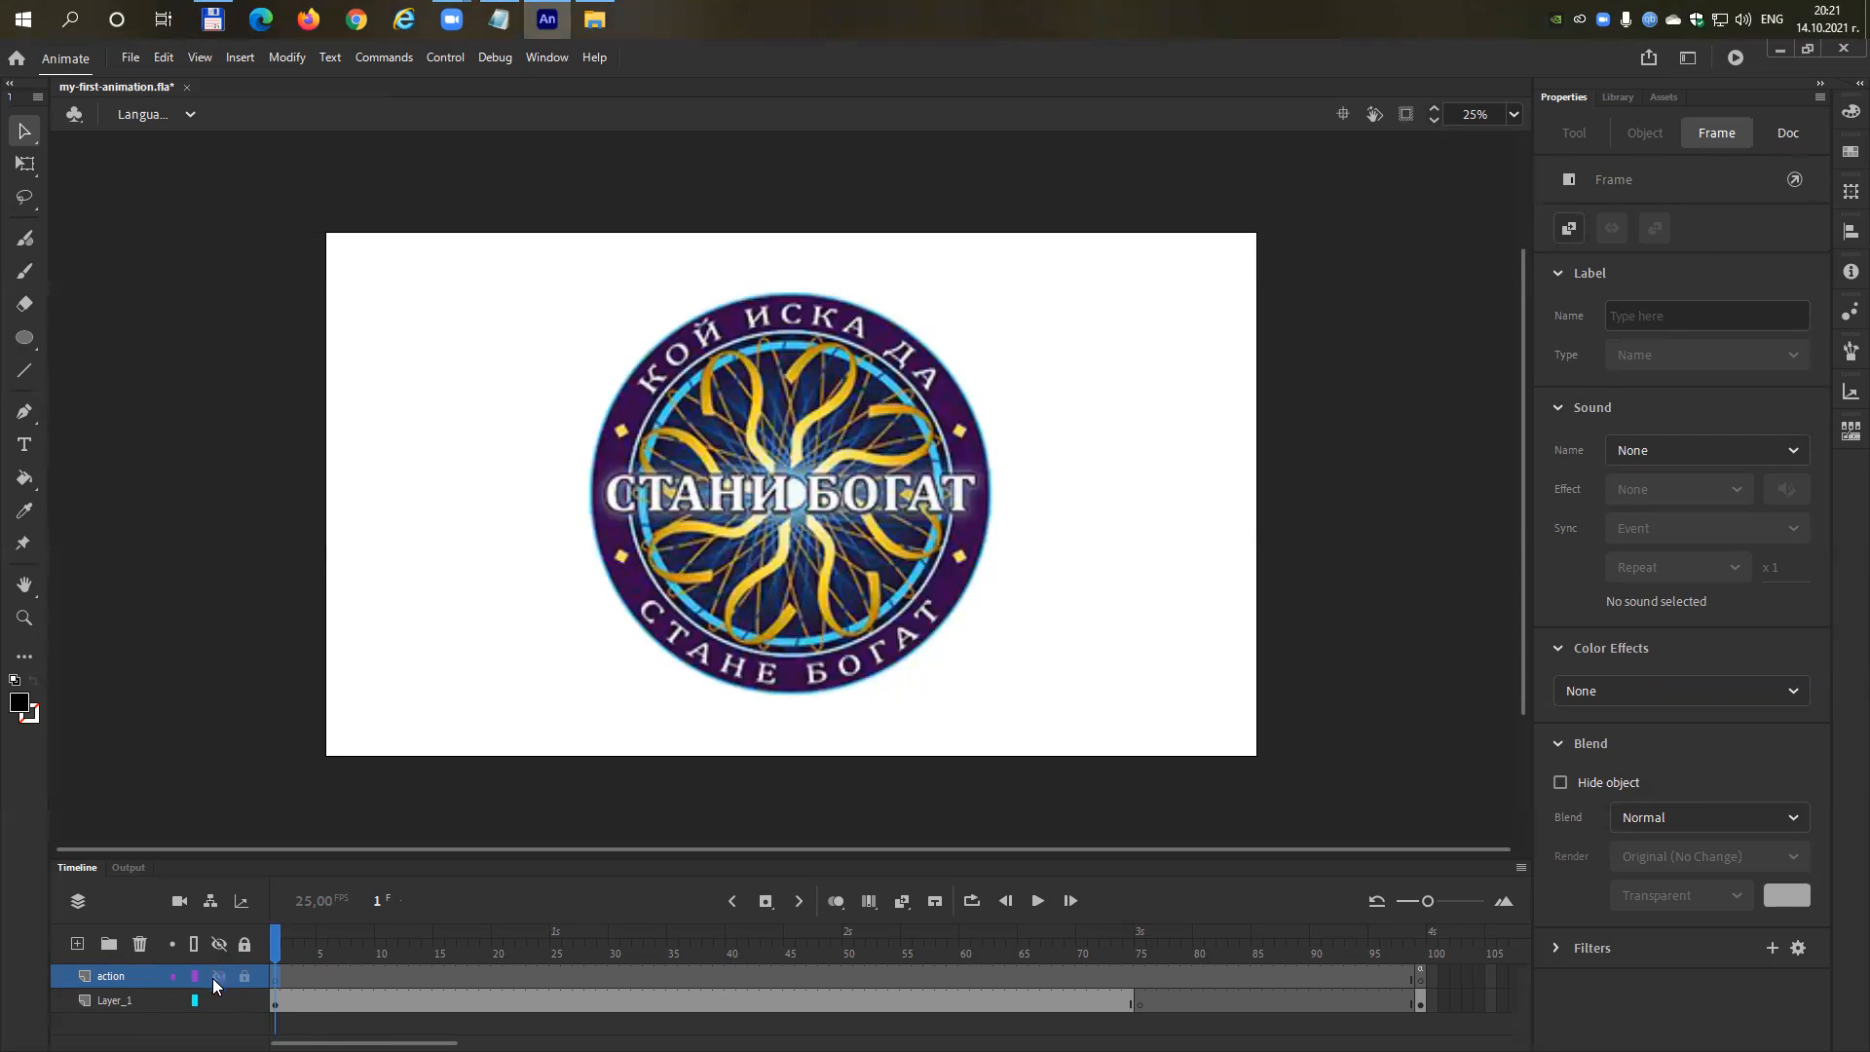
left_click(216, 1001)
left_click(216, 1000)
left_click(216, 1000)
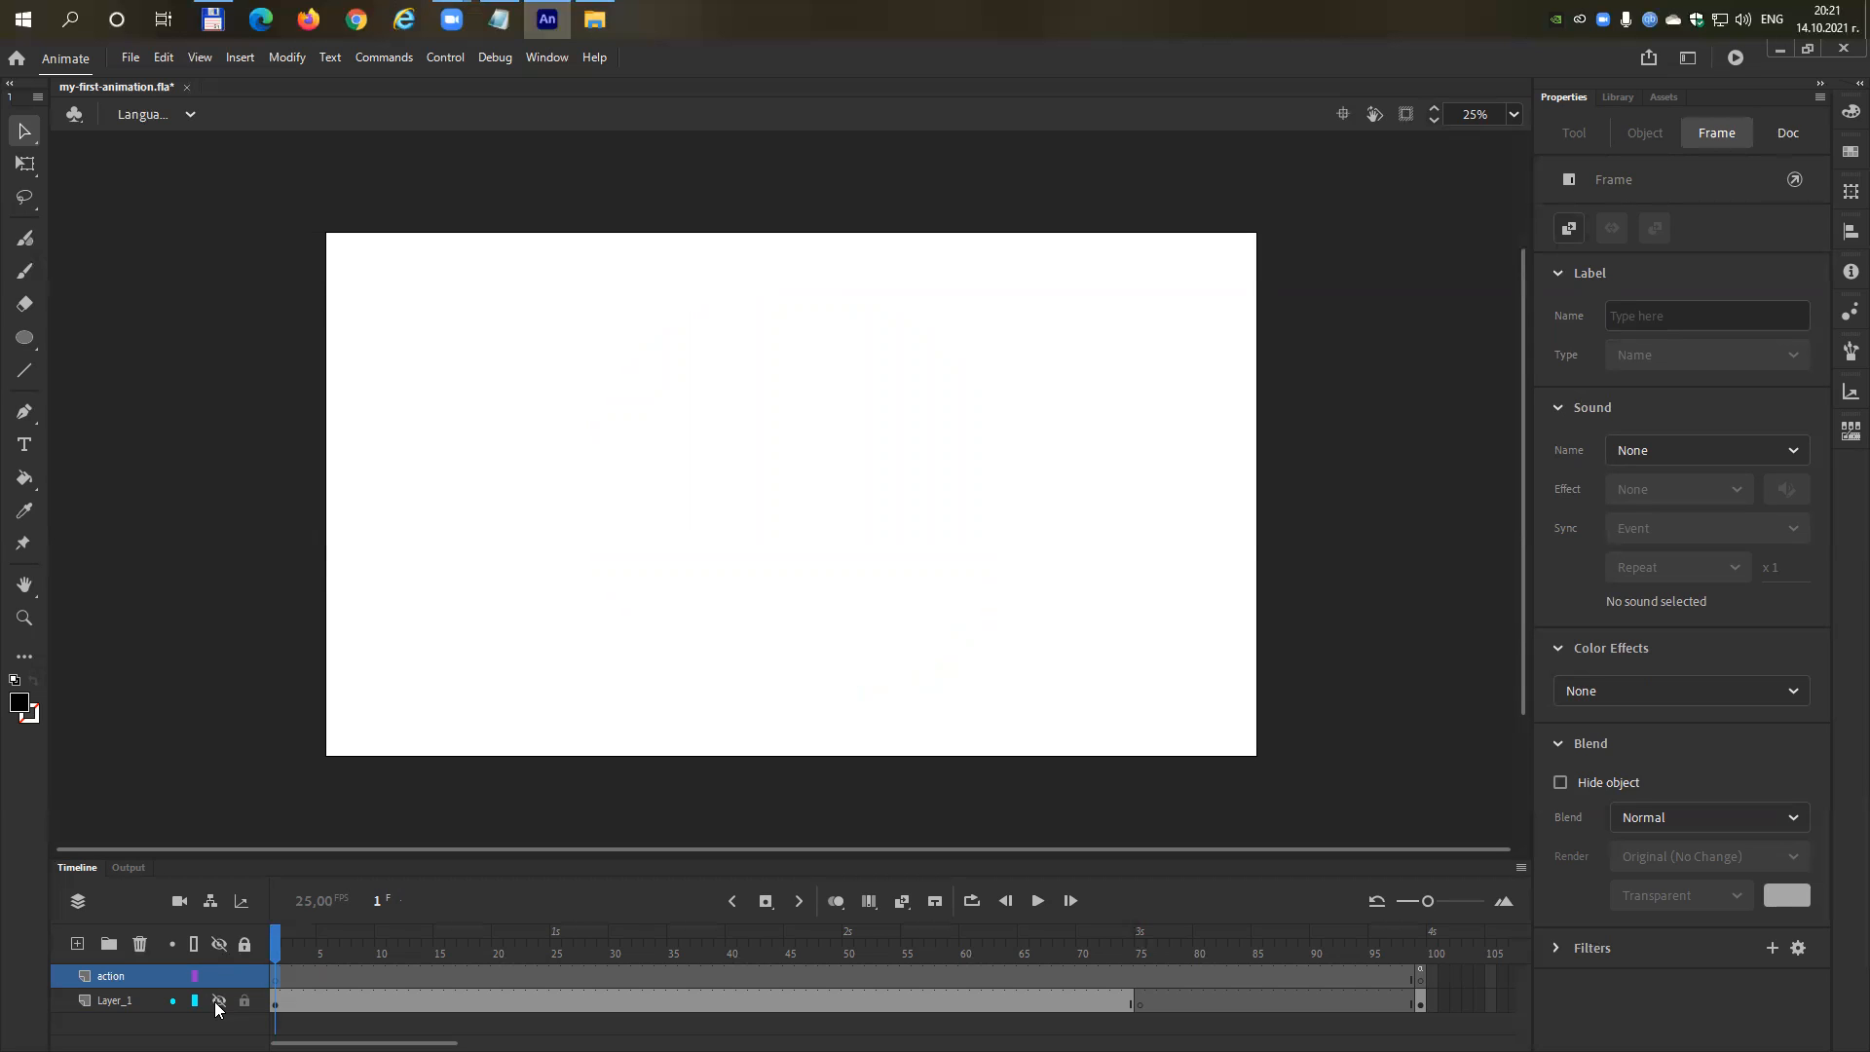
left_click(216, 1000)
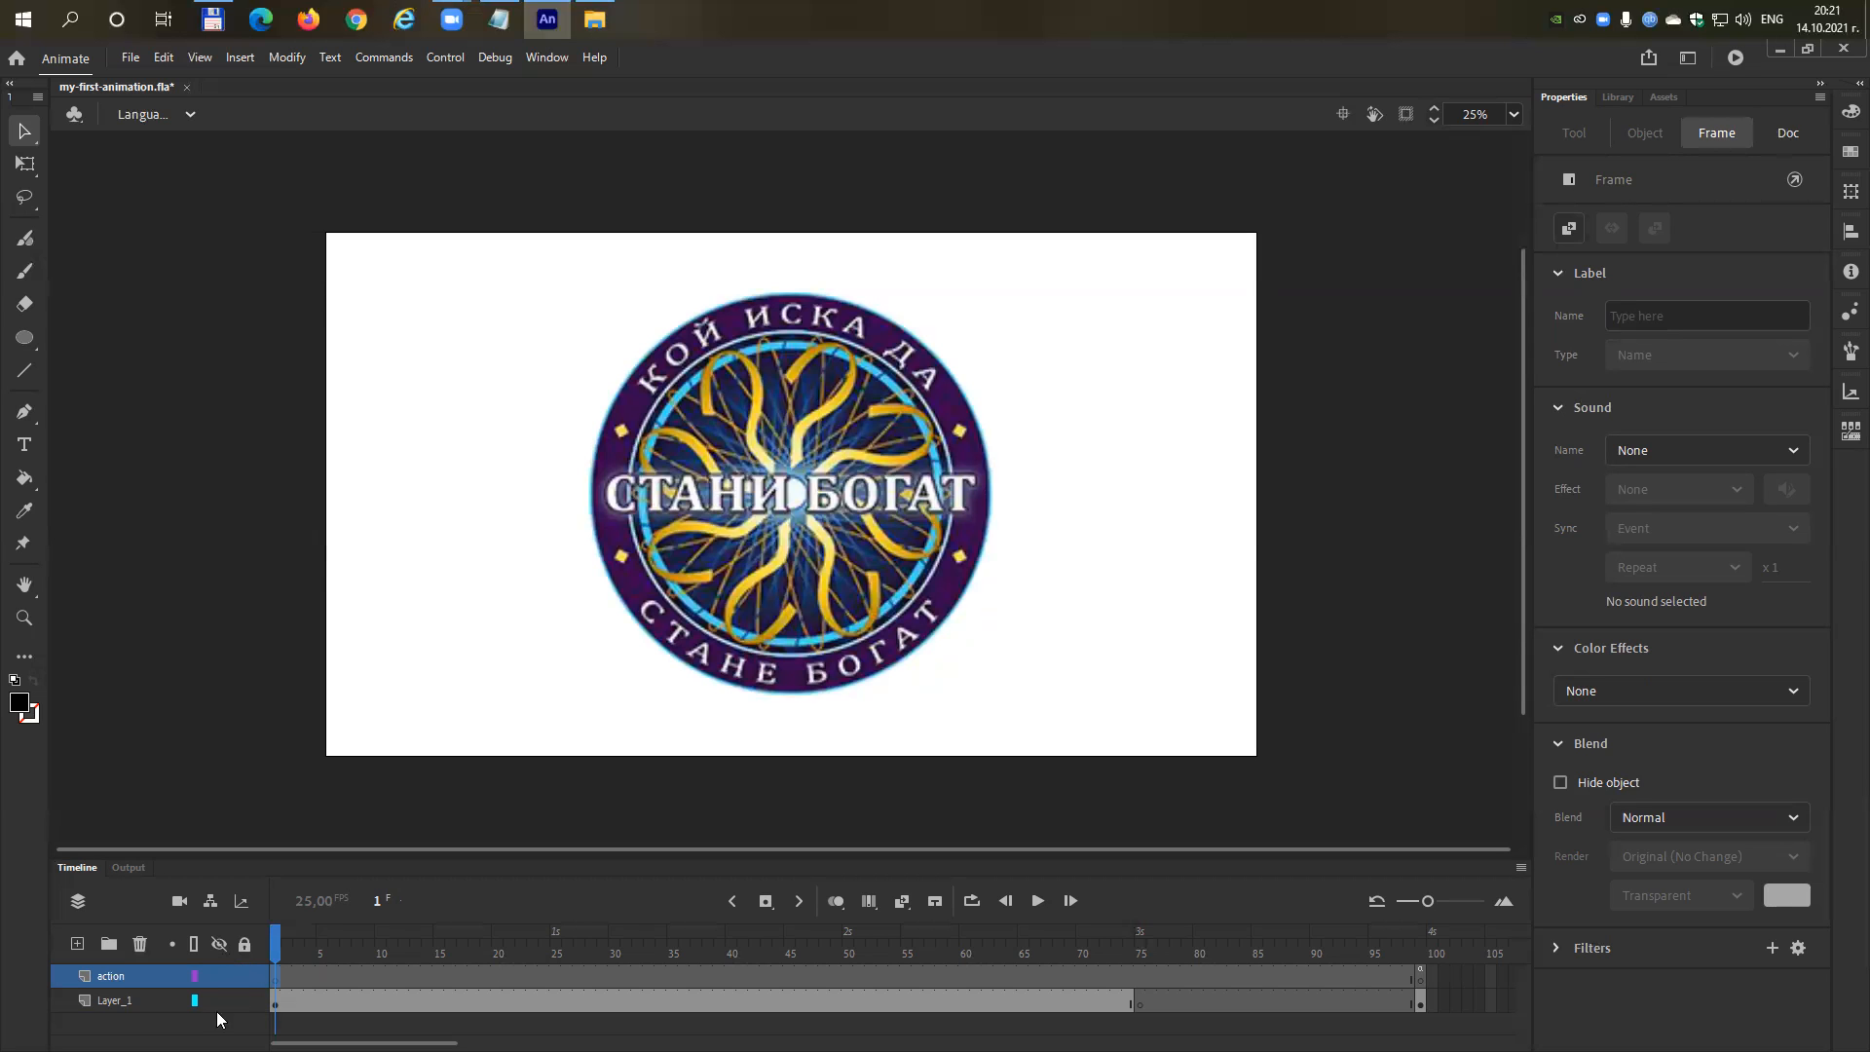
left_click(218, 1001)
left_click(216, 999)
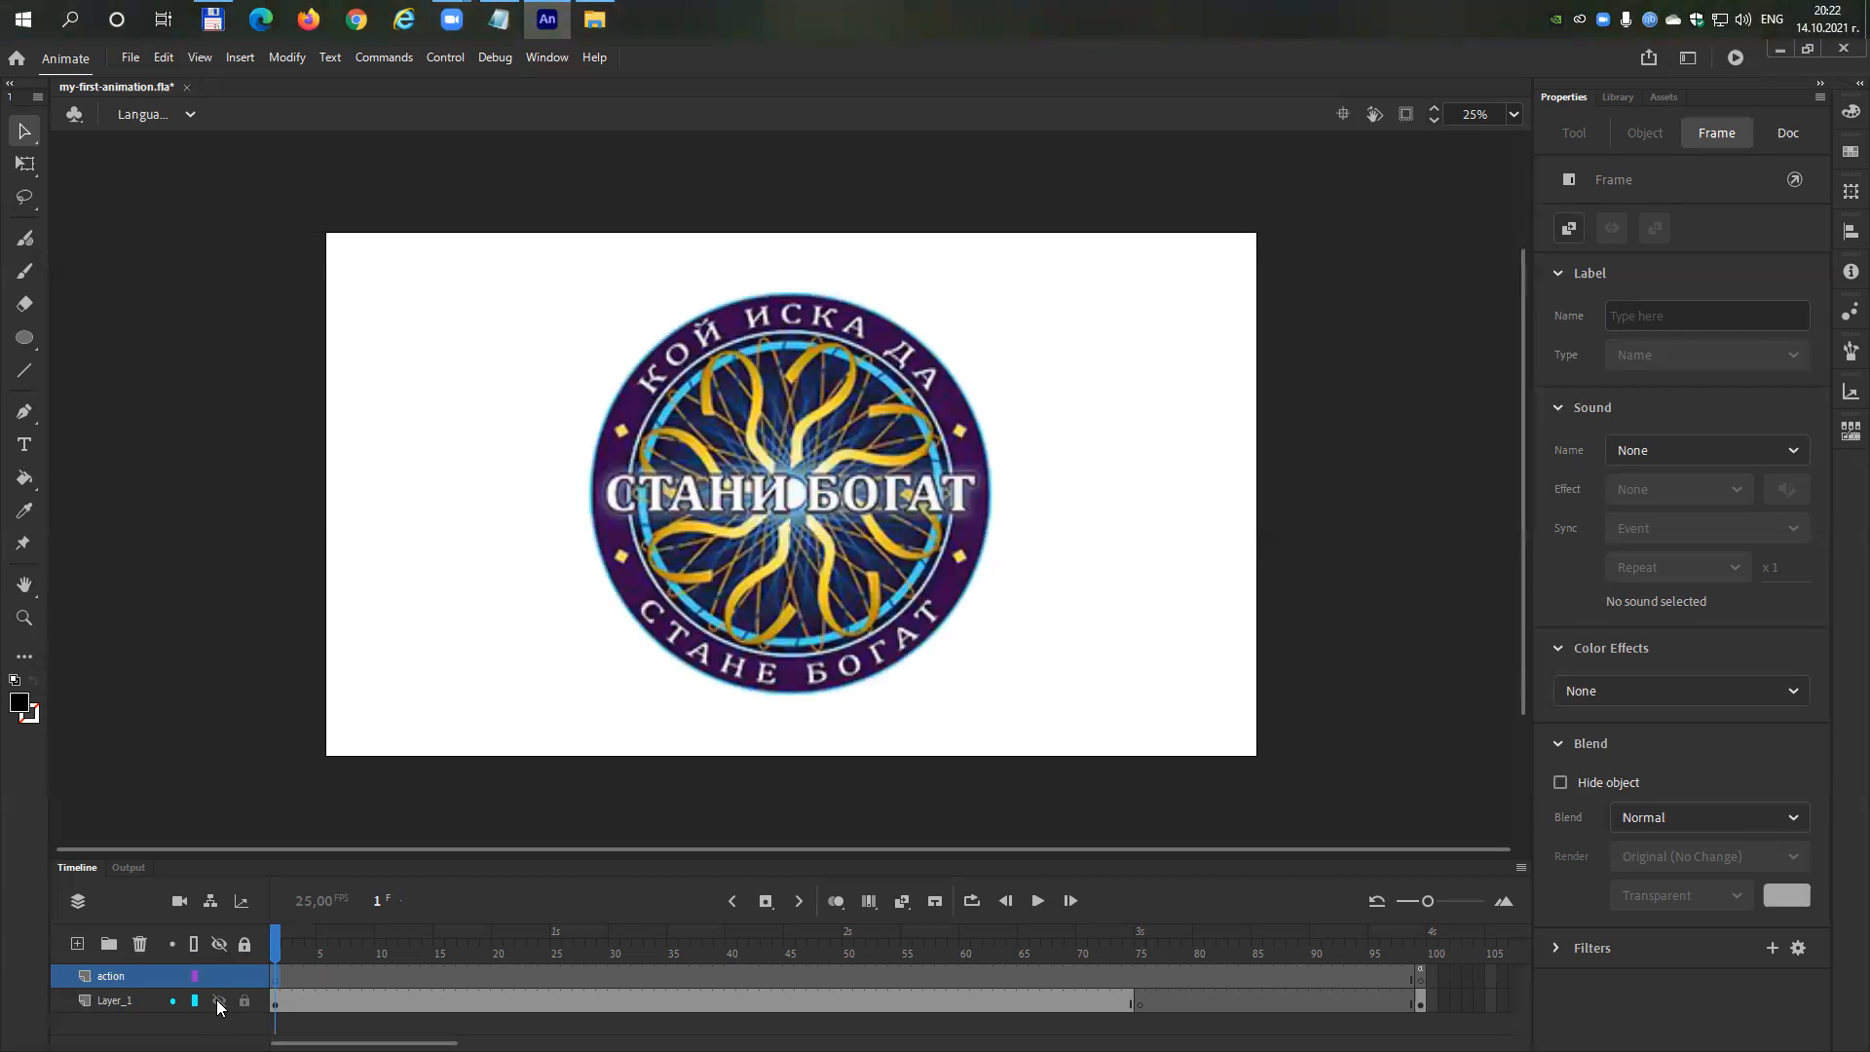
left_click(216, 999)
left_click(217, 999)
left_click(216, 999)
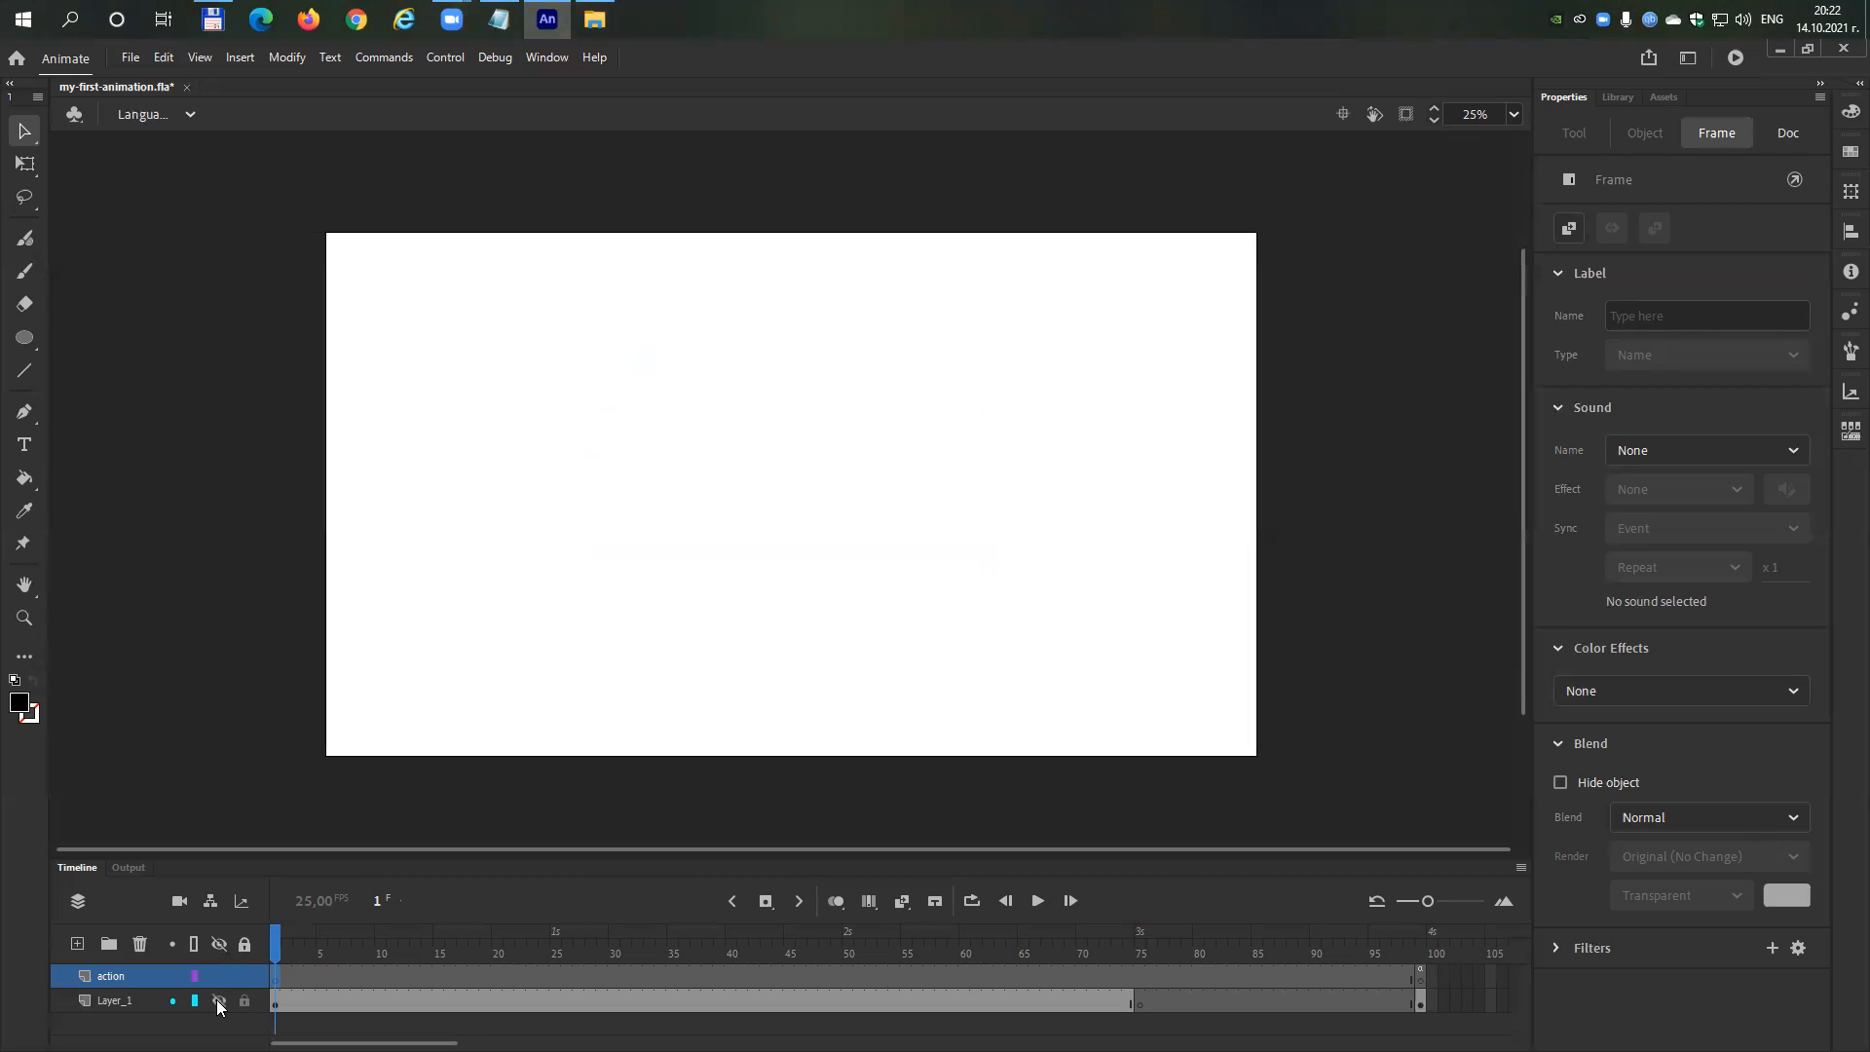
left_click(217, 999)
left_click(216, 999)
left_click(216, 999)
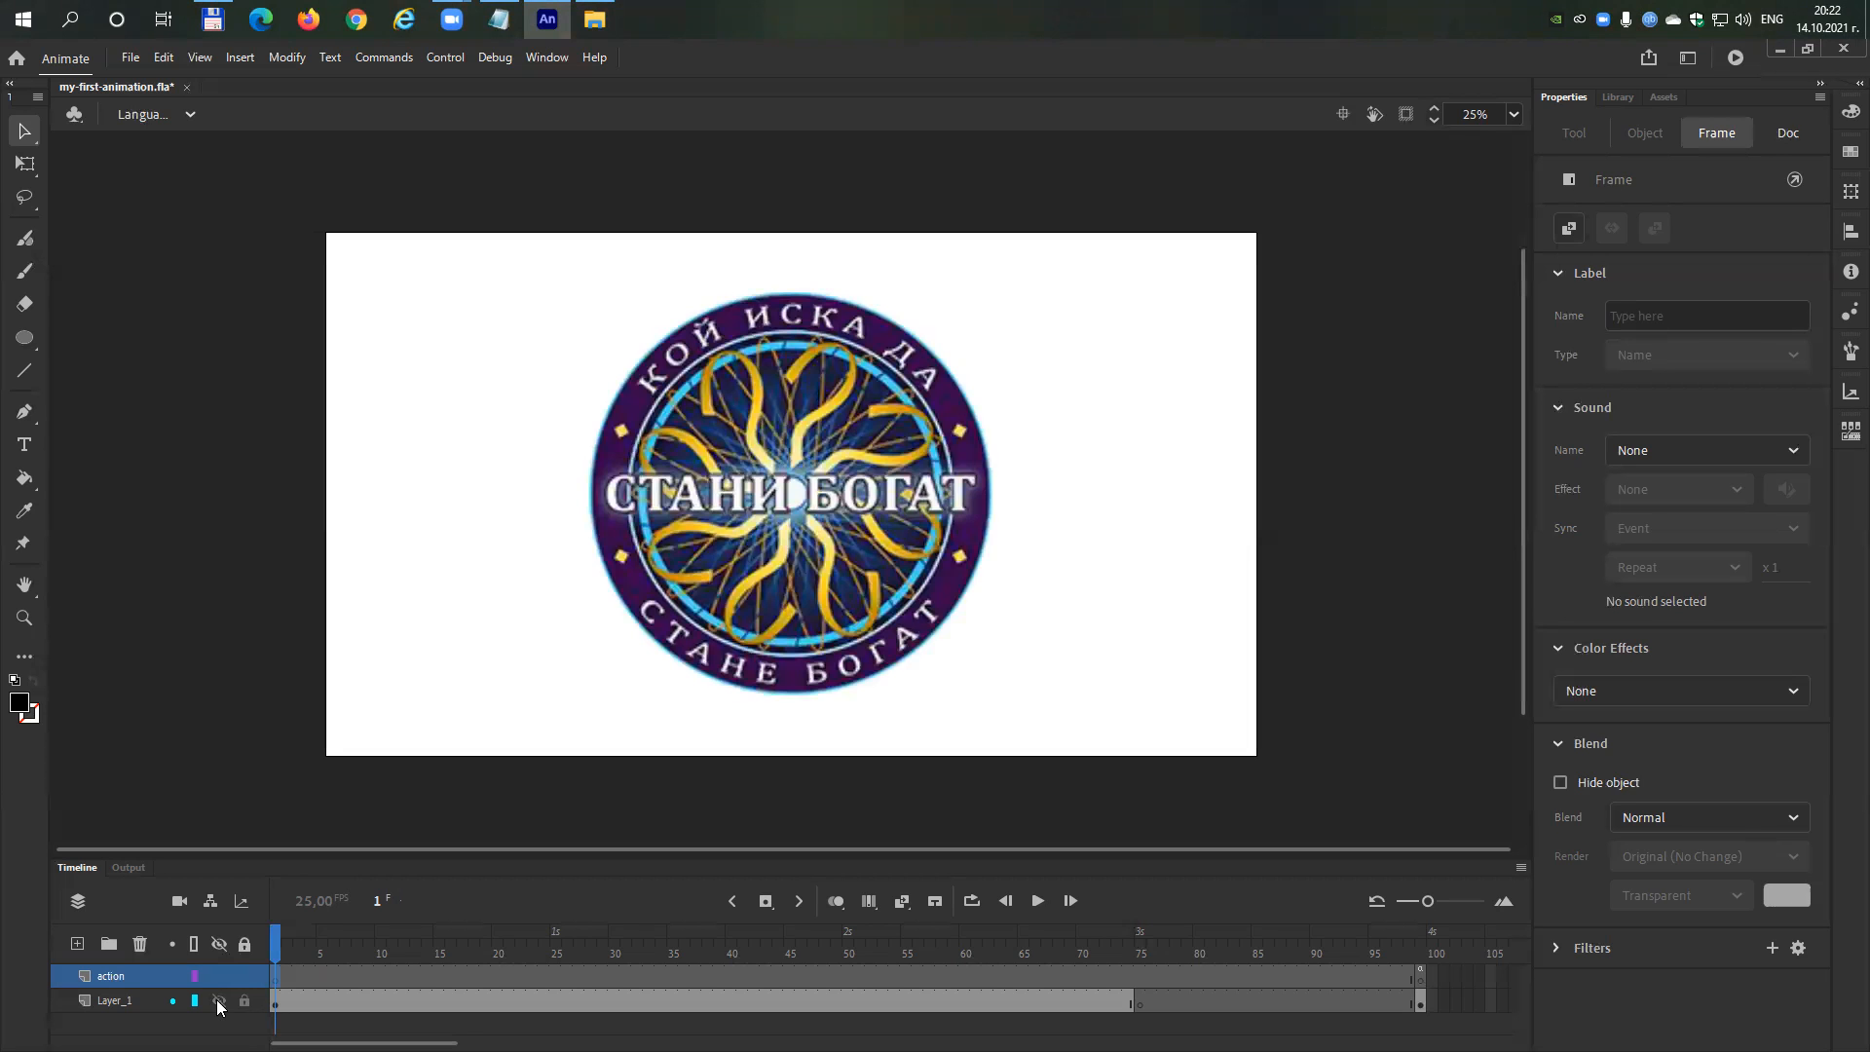
left_click(216, 999)
left_click(216, 999)
left_click(216, 999)
left_click(216, 999)
left_click(216, 1000)
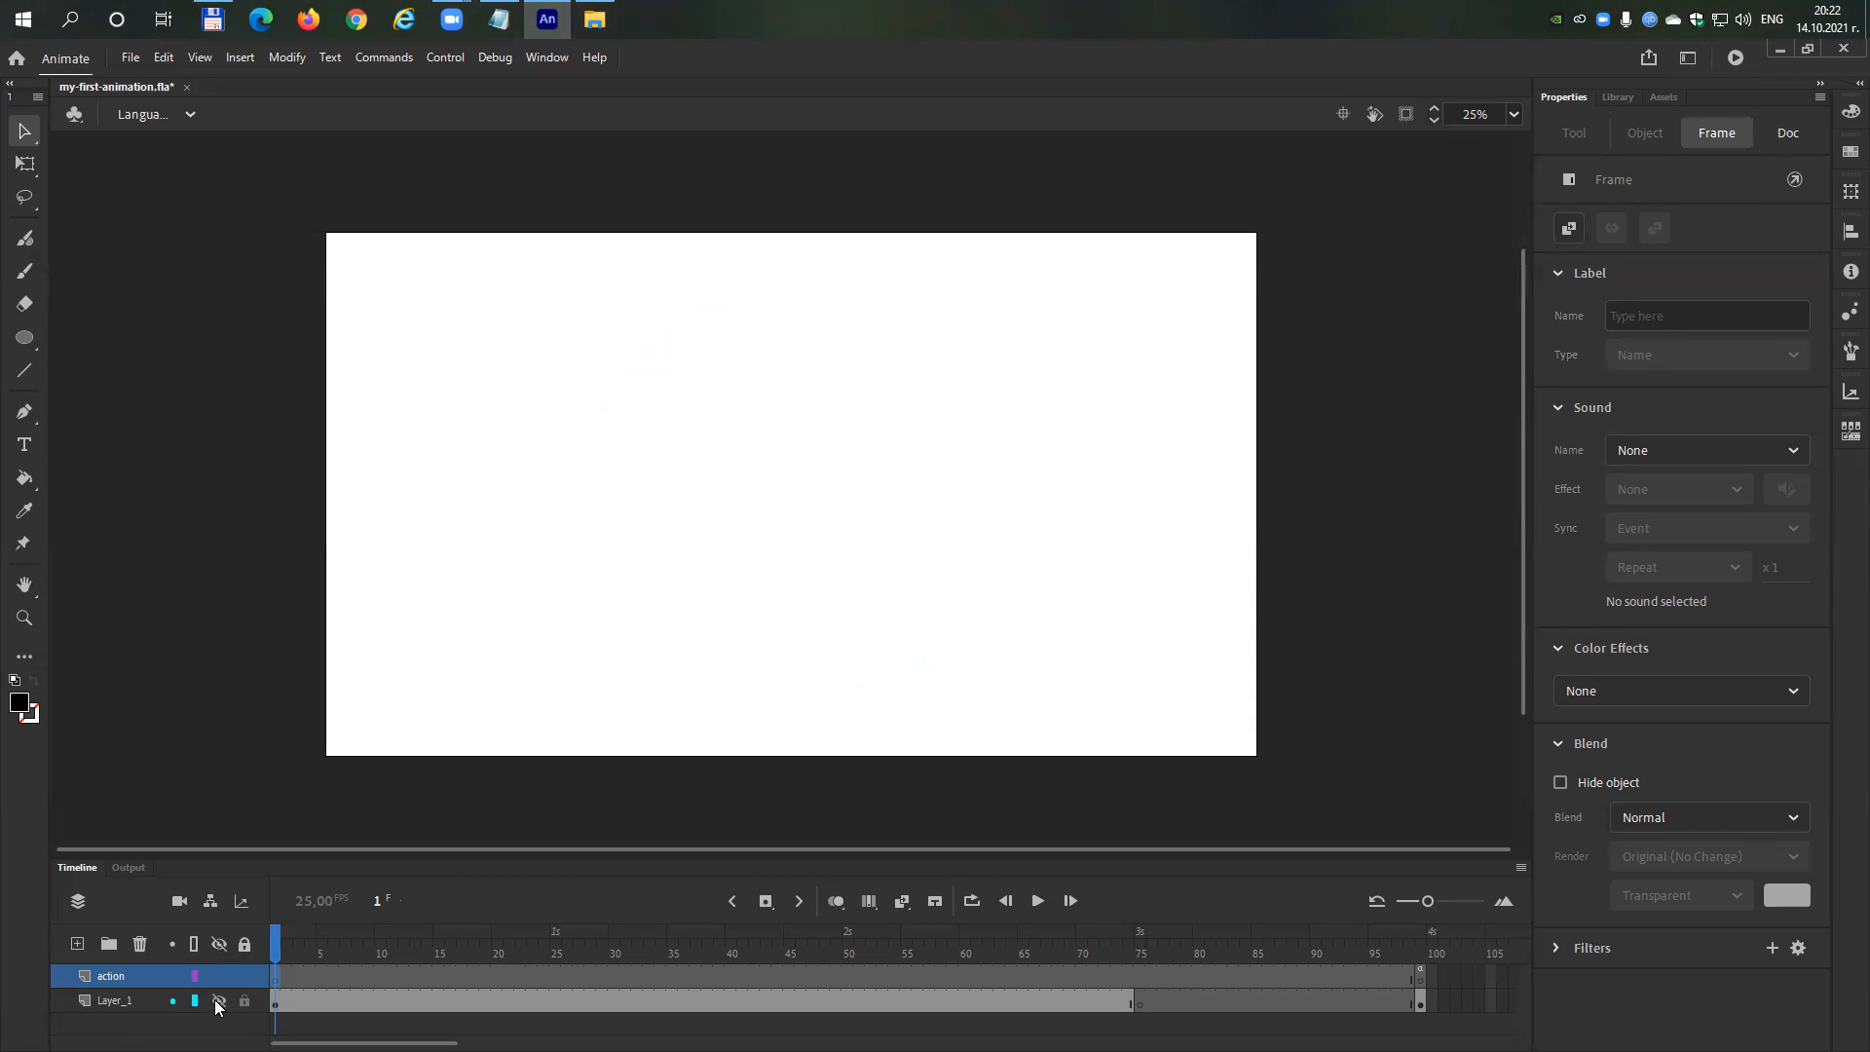
left_click(216, 1000)
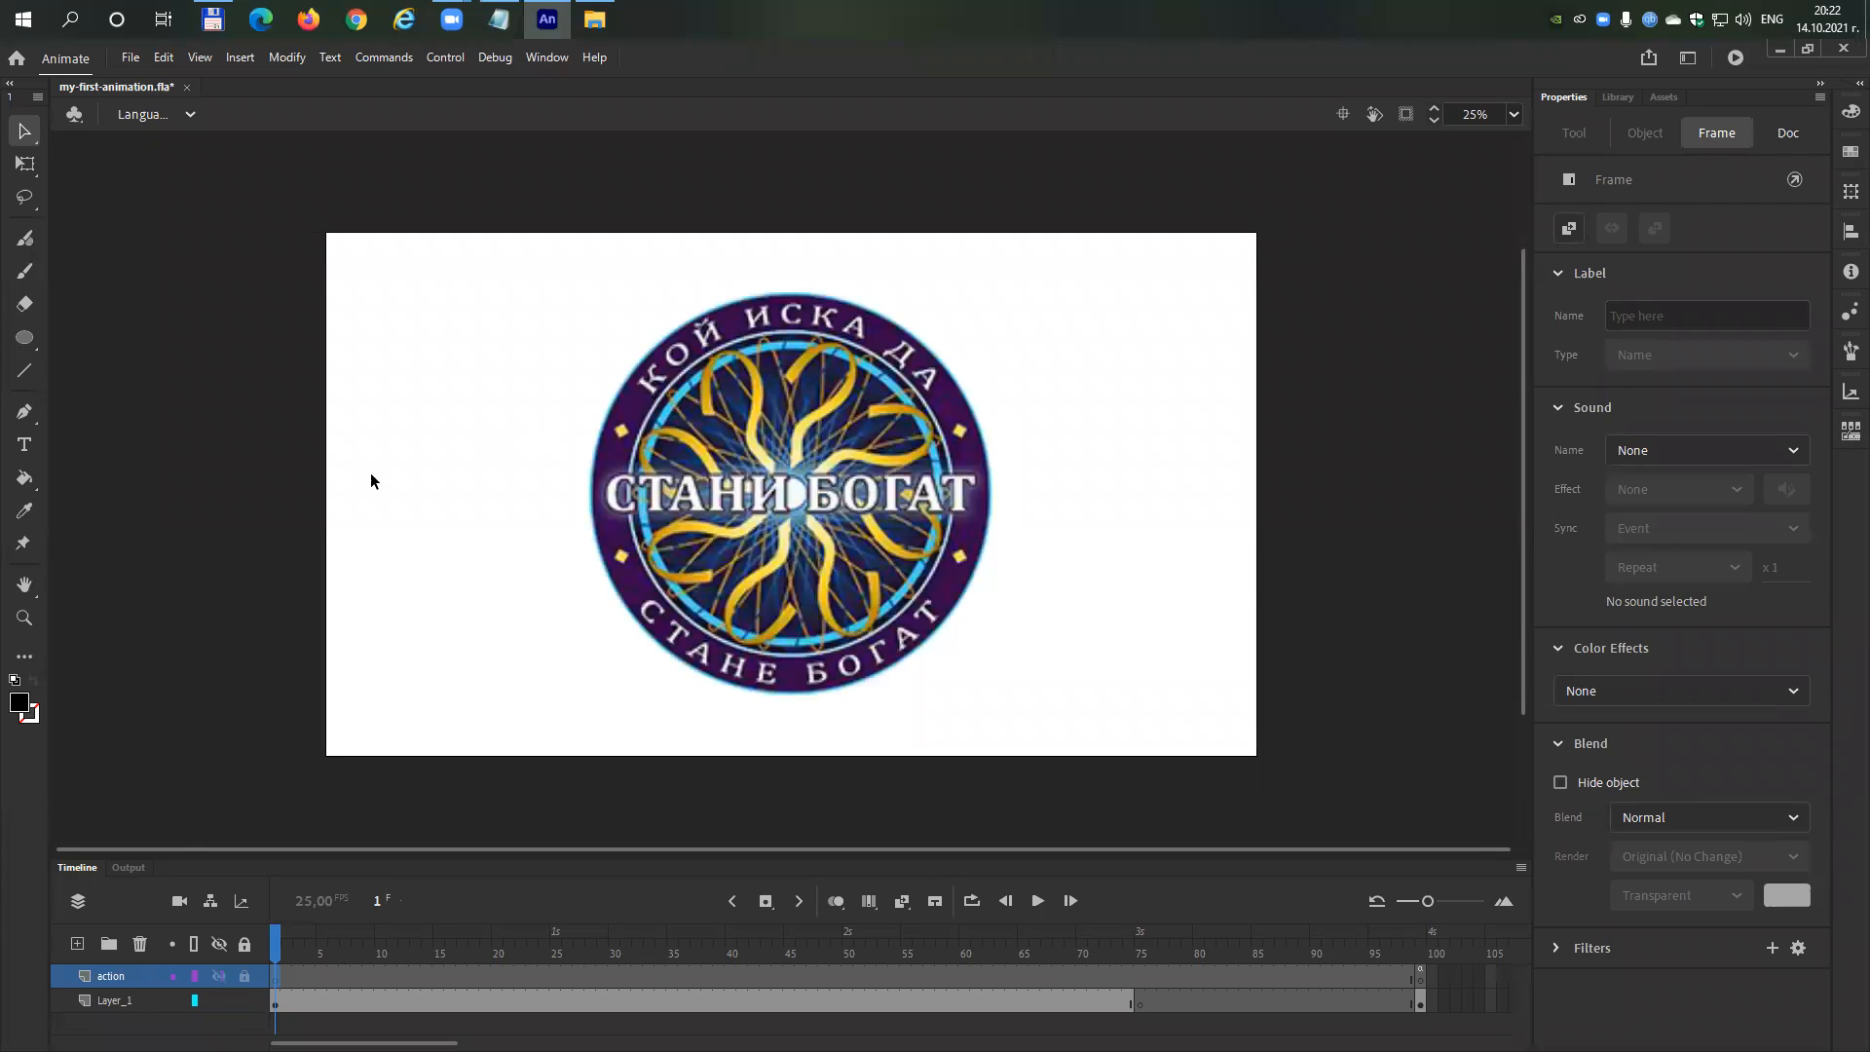
Hide Layer_1, test the movie, save the document and test again, then return to the timeline.
left_click(218, 1000)
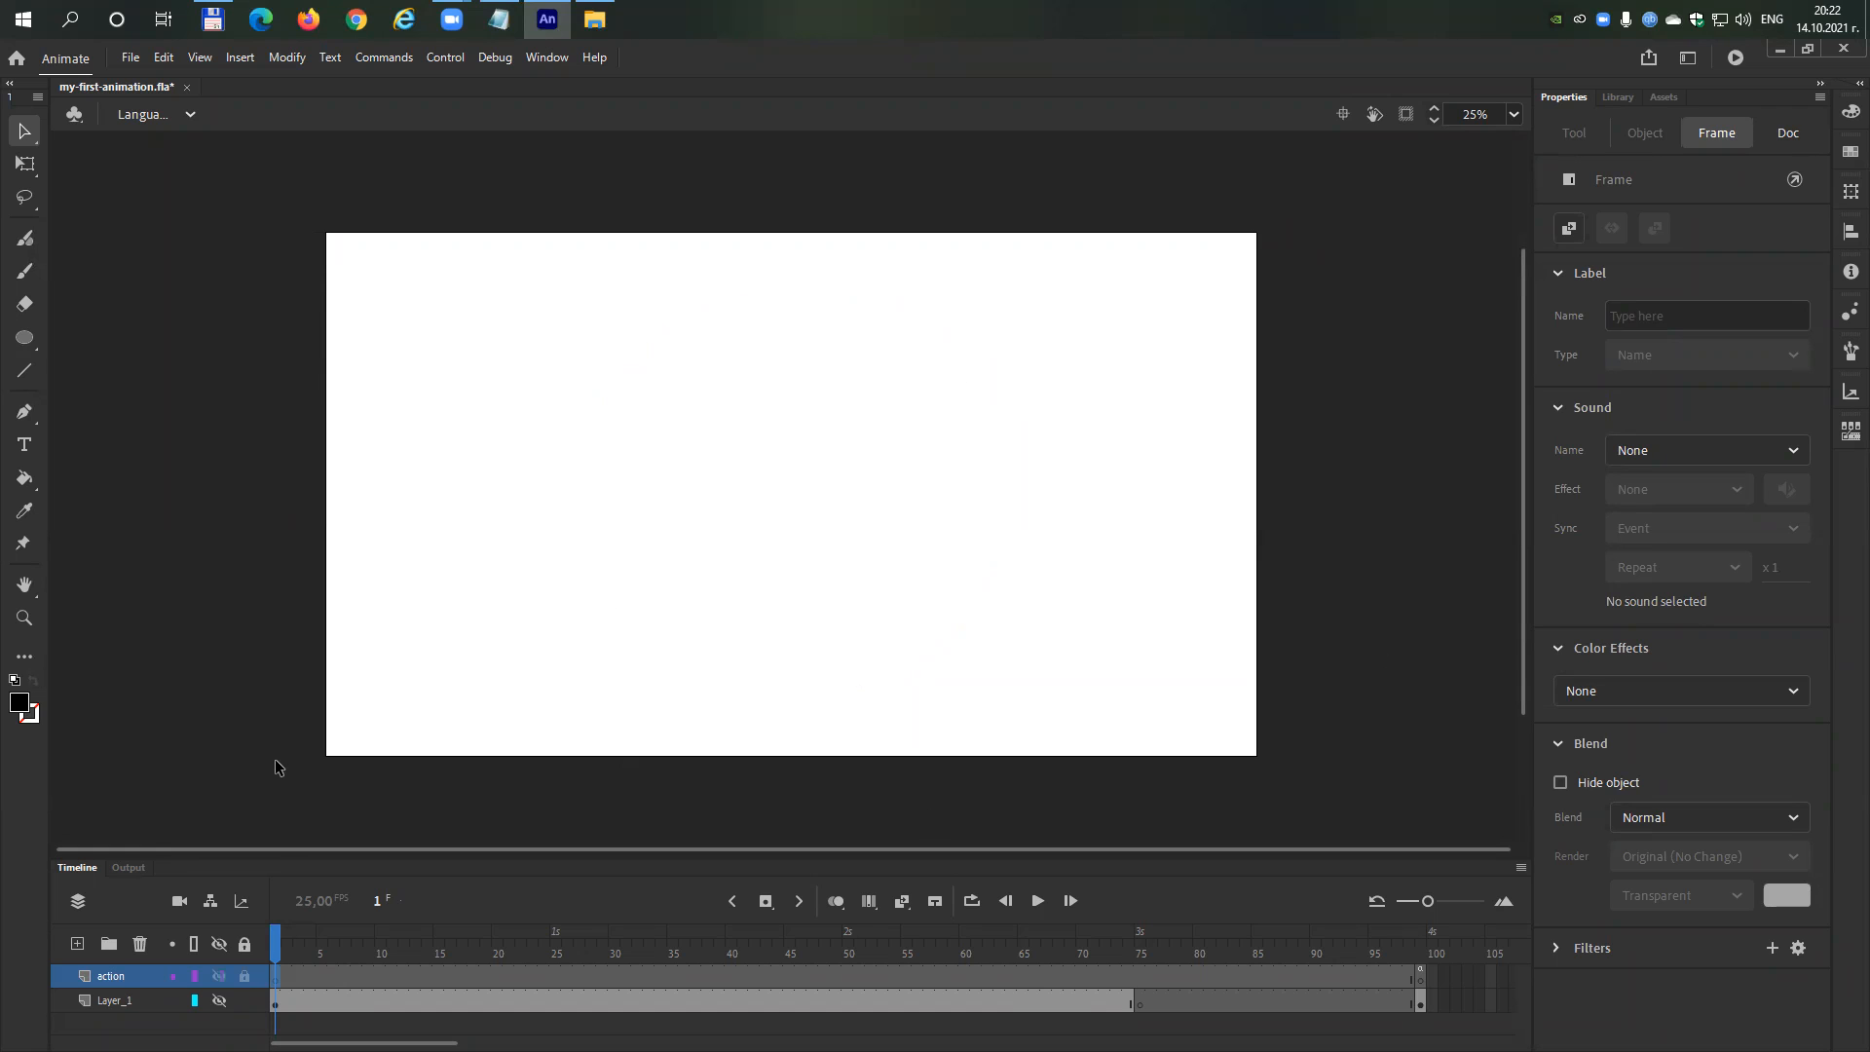
key("ctrl+Return")
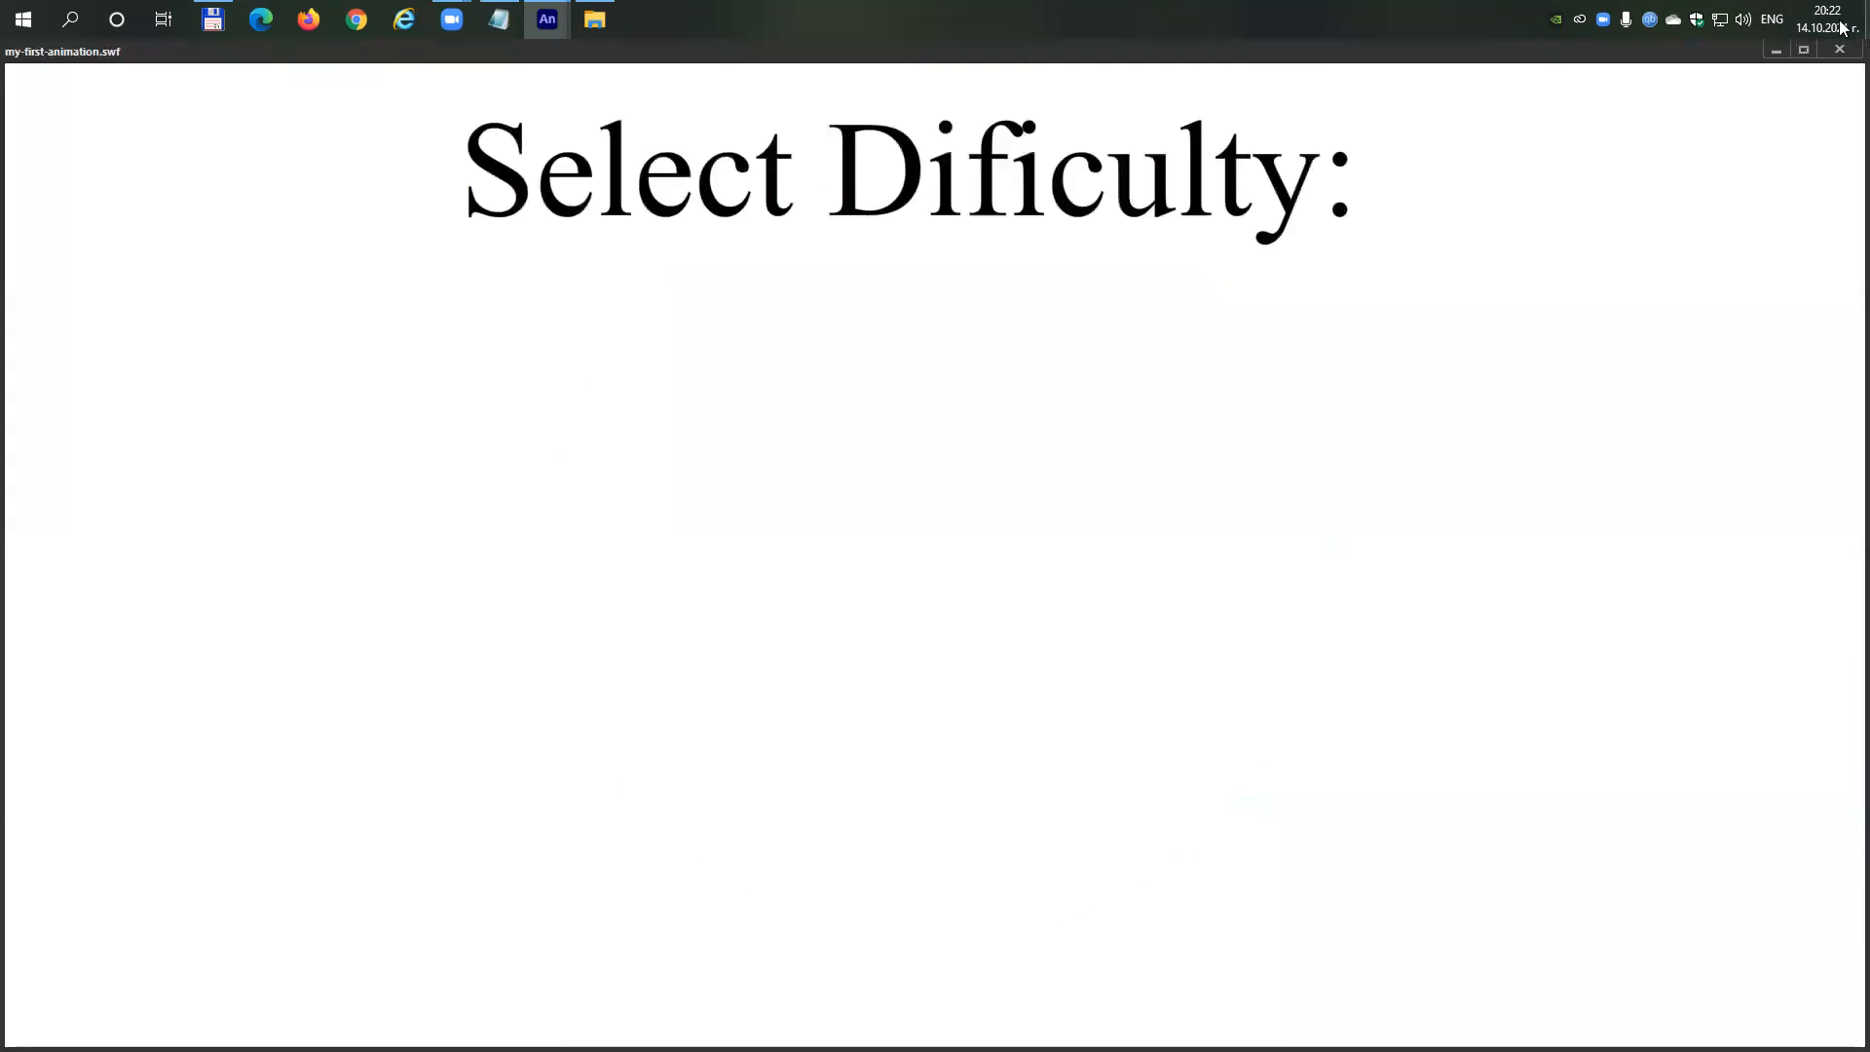
left_click(1834, 51)
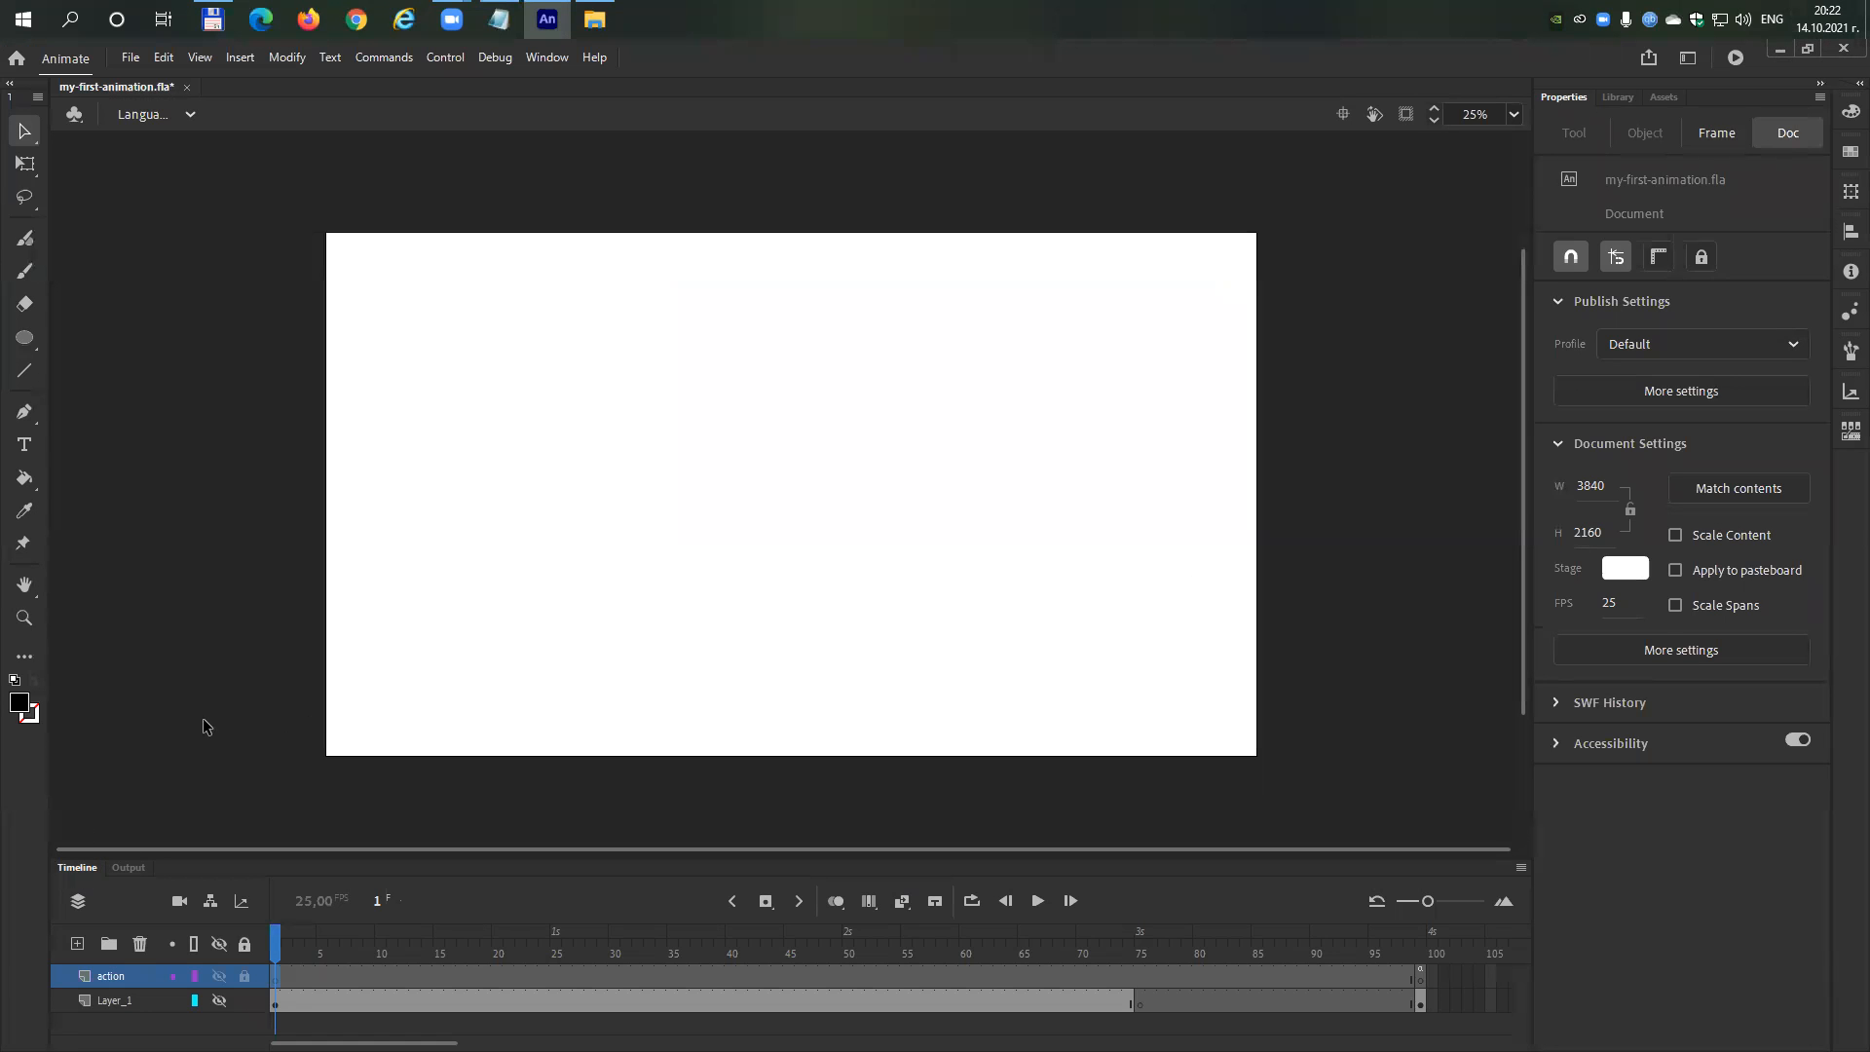
key("ctrl+s")
key("ctrl+Return")
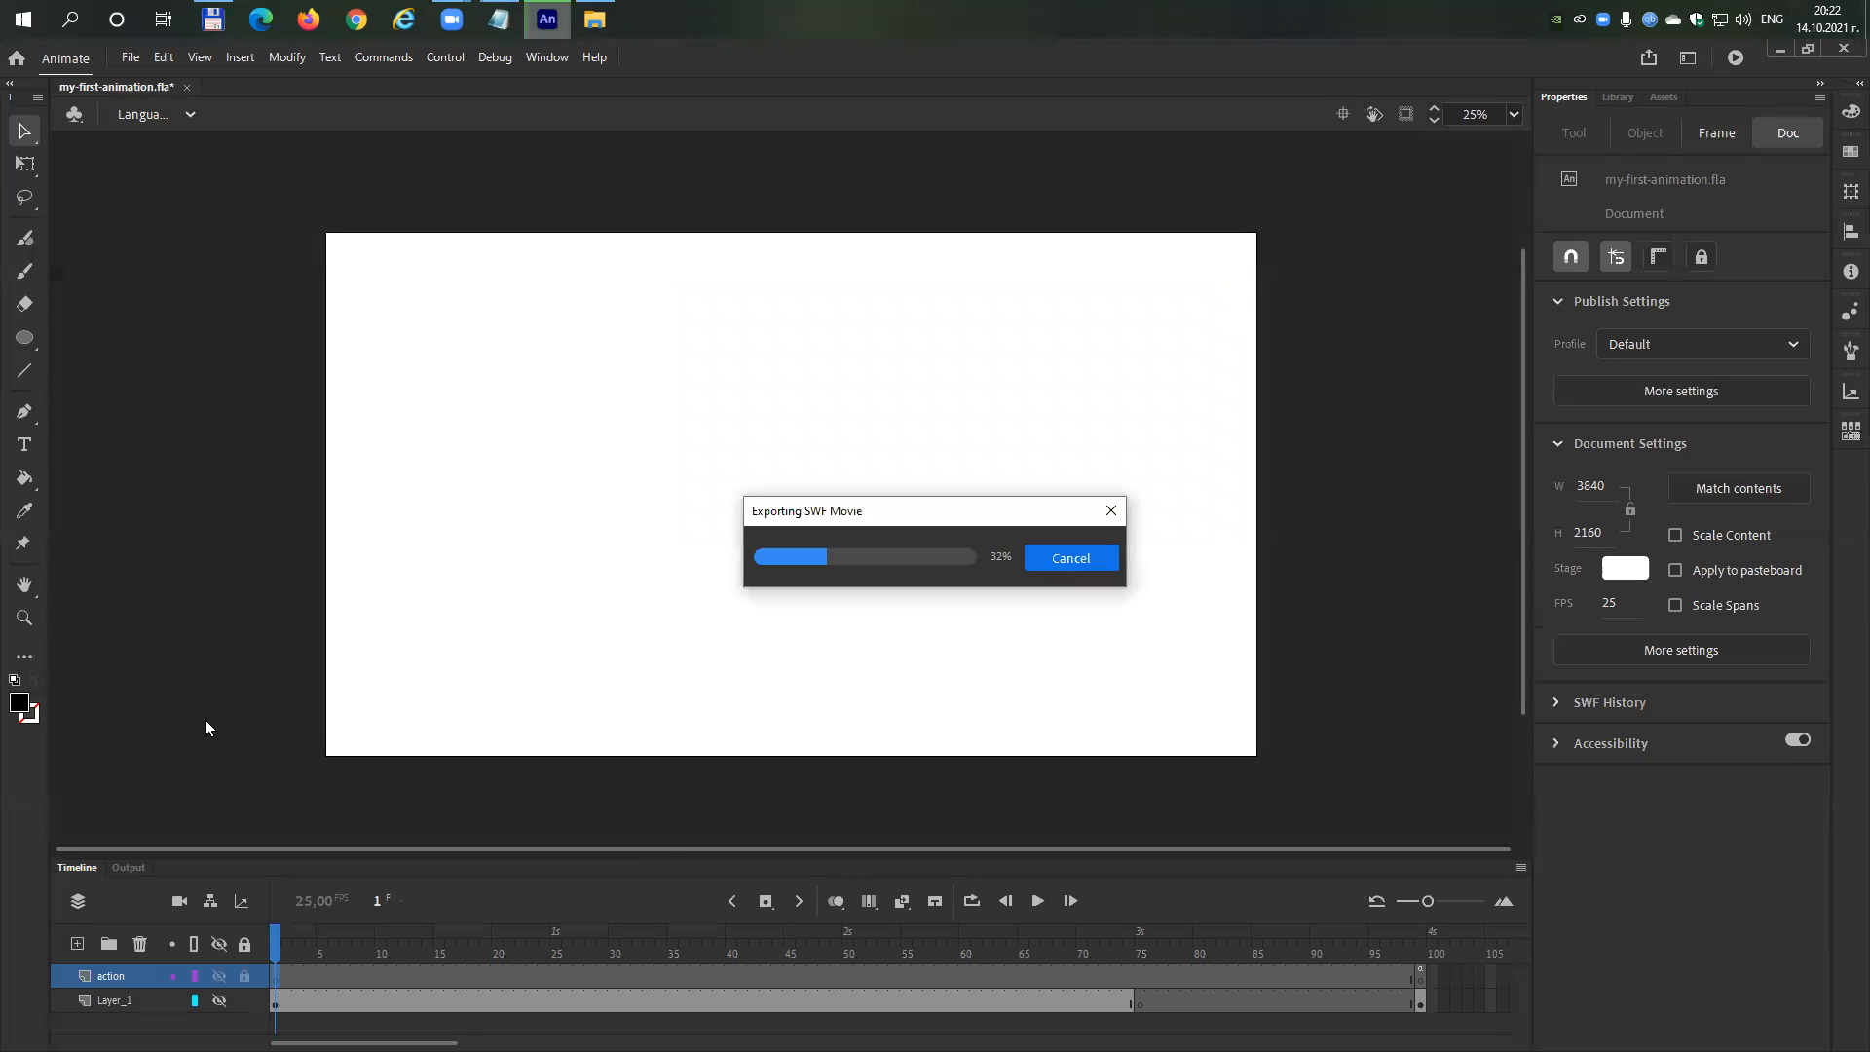
left_click(1837, 50)
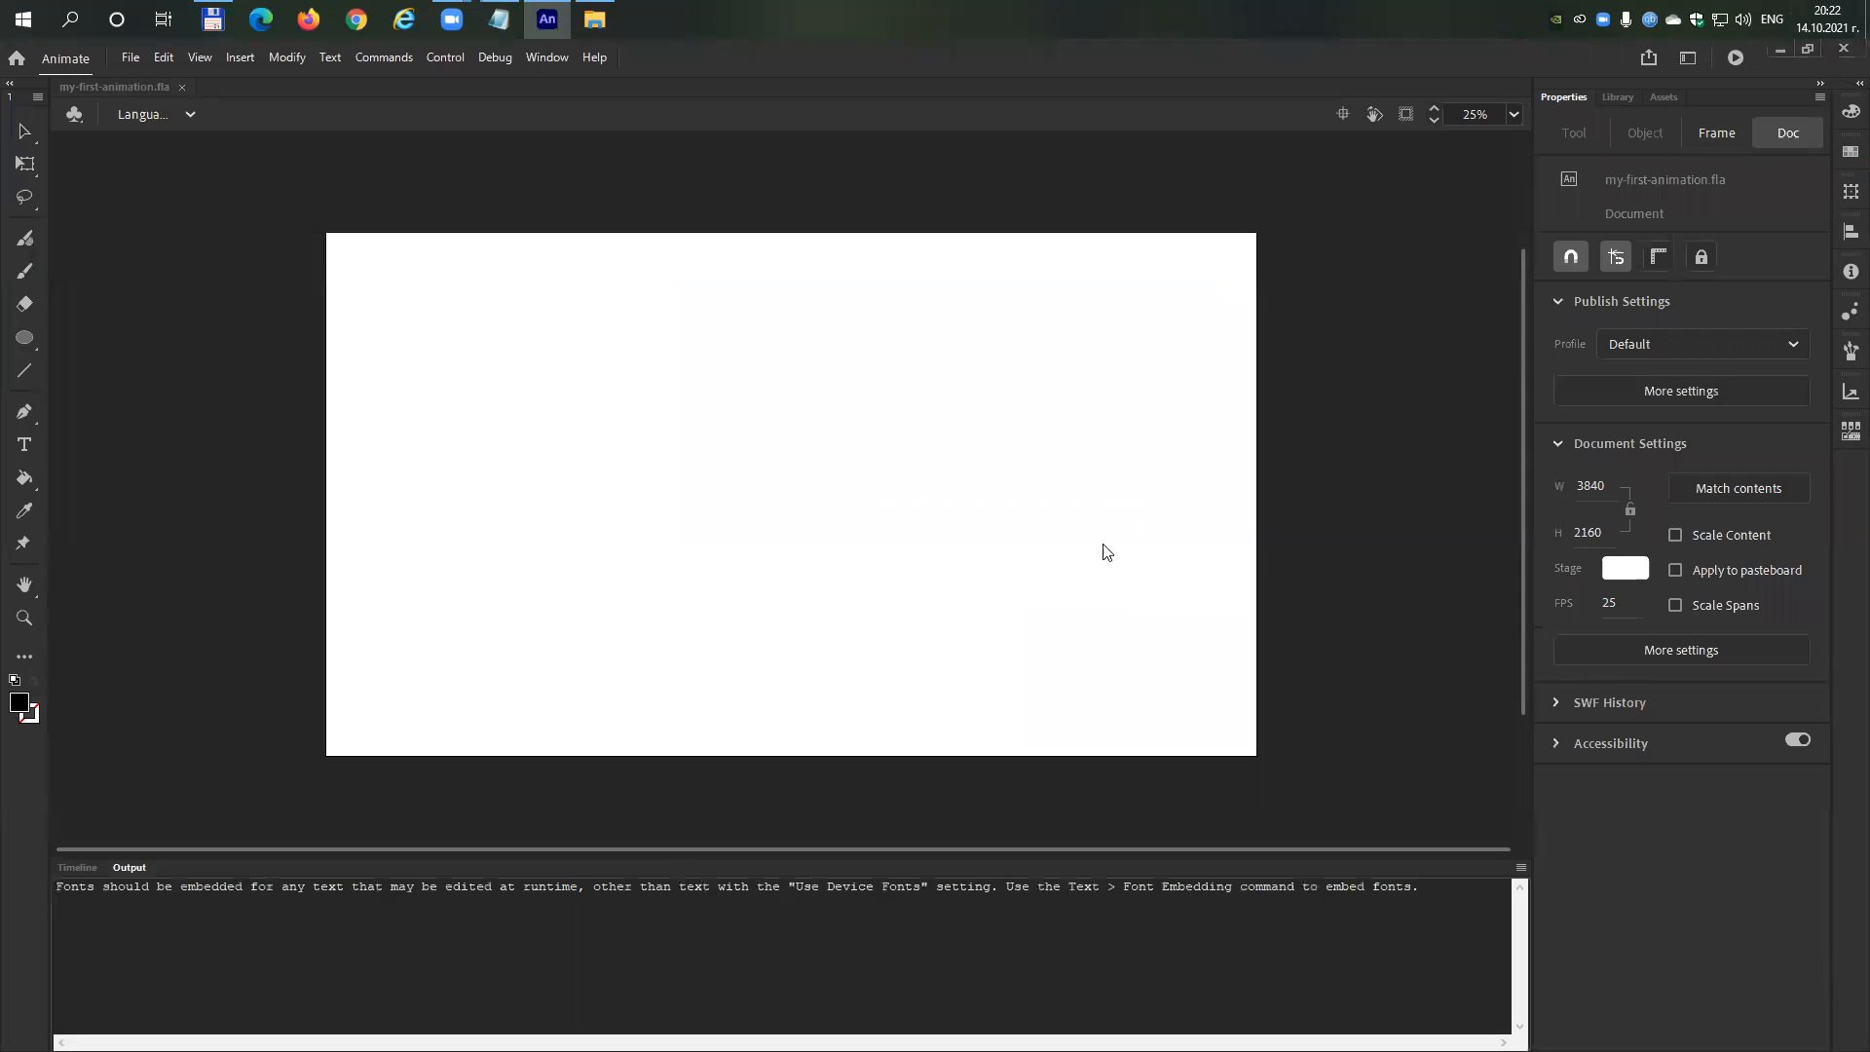
left_click(61, 869)
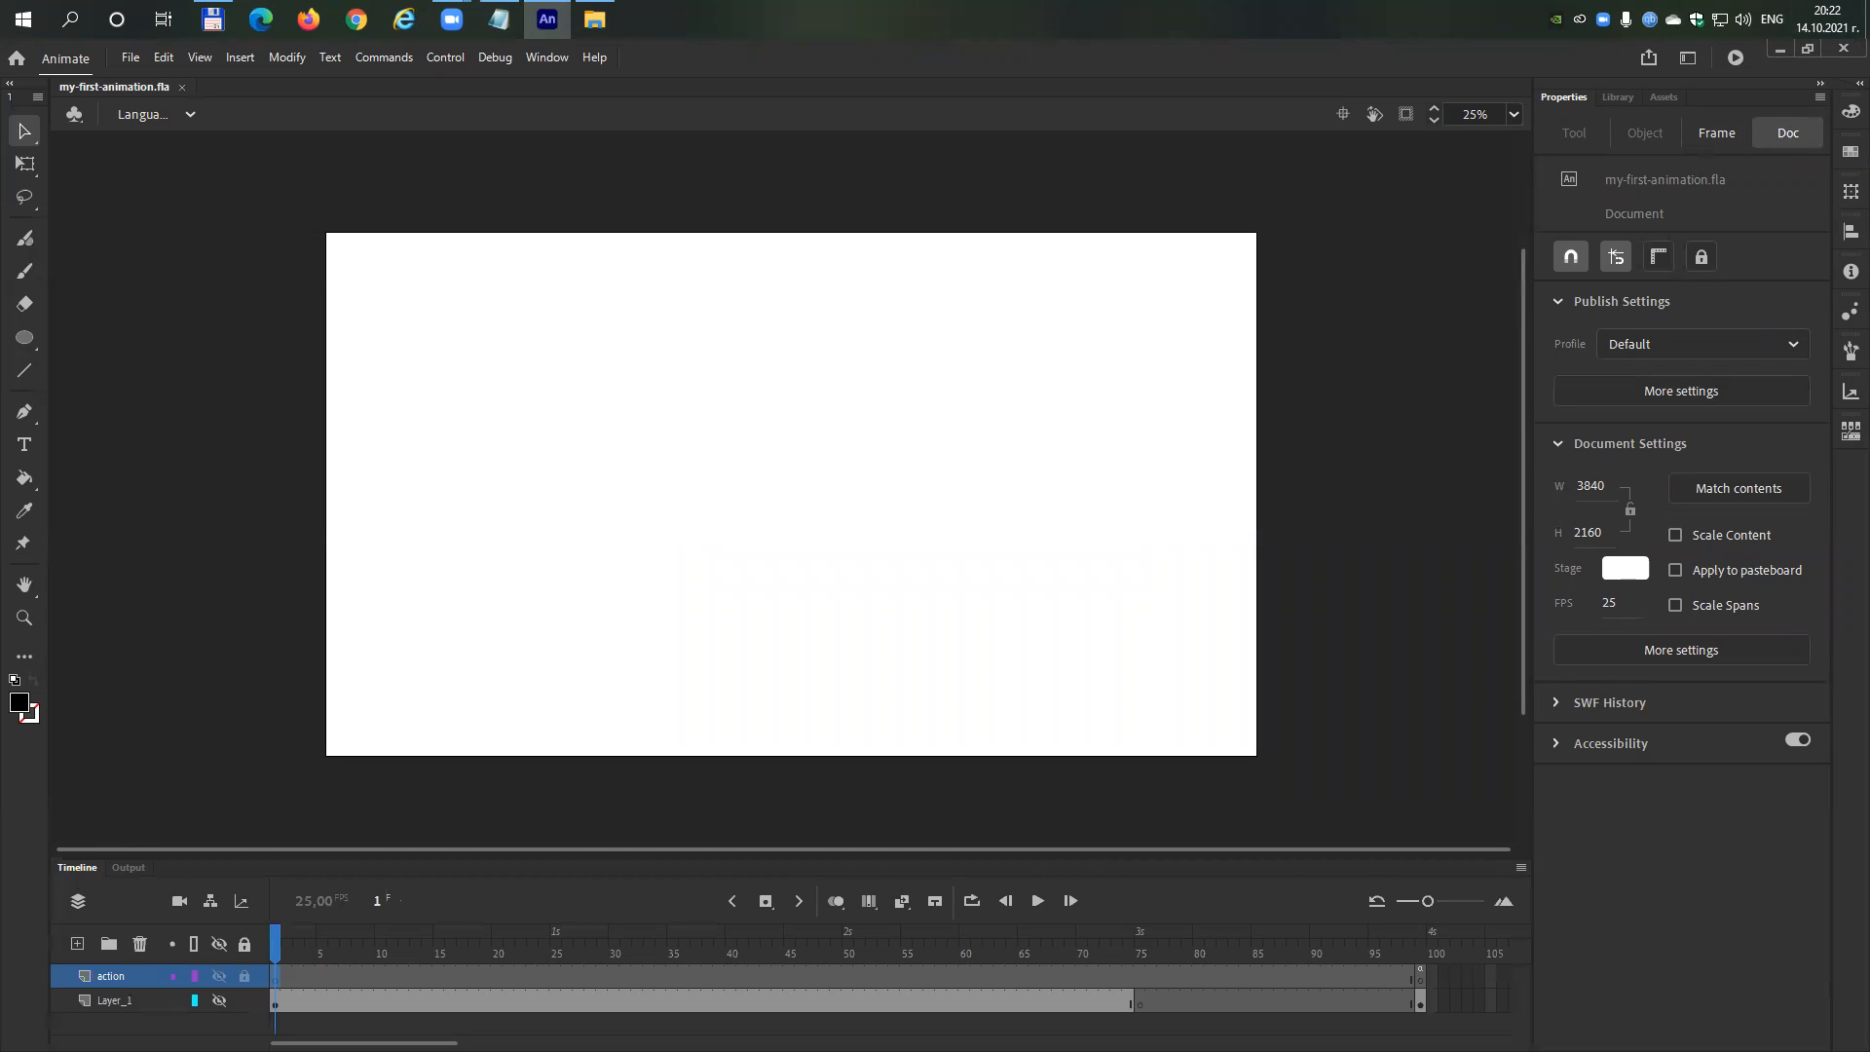
Toggle Layer_1's visibility until the logo is shown again, and lock the layer.
left_click(220, 1001)
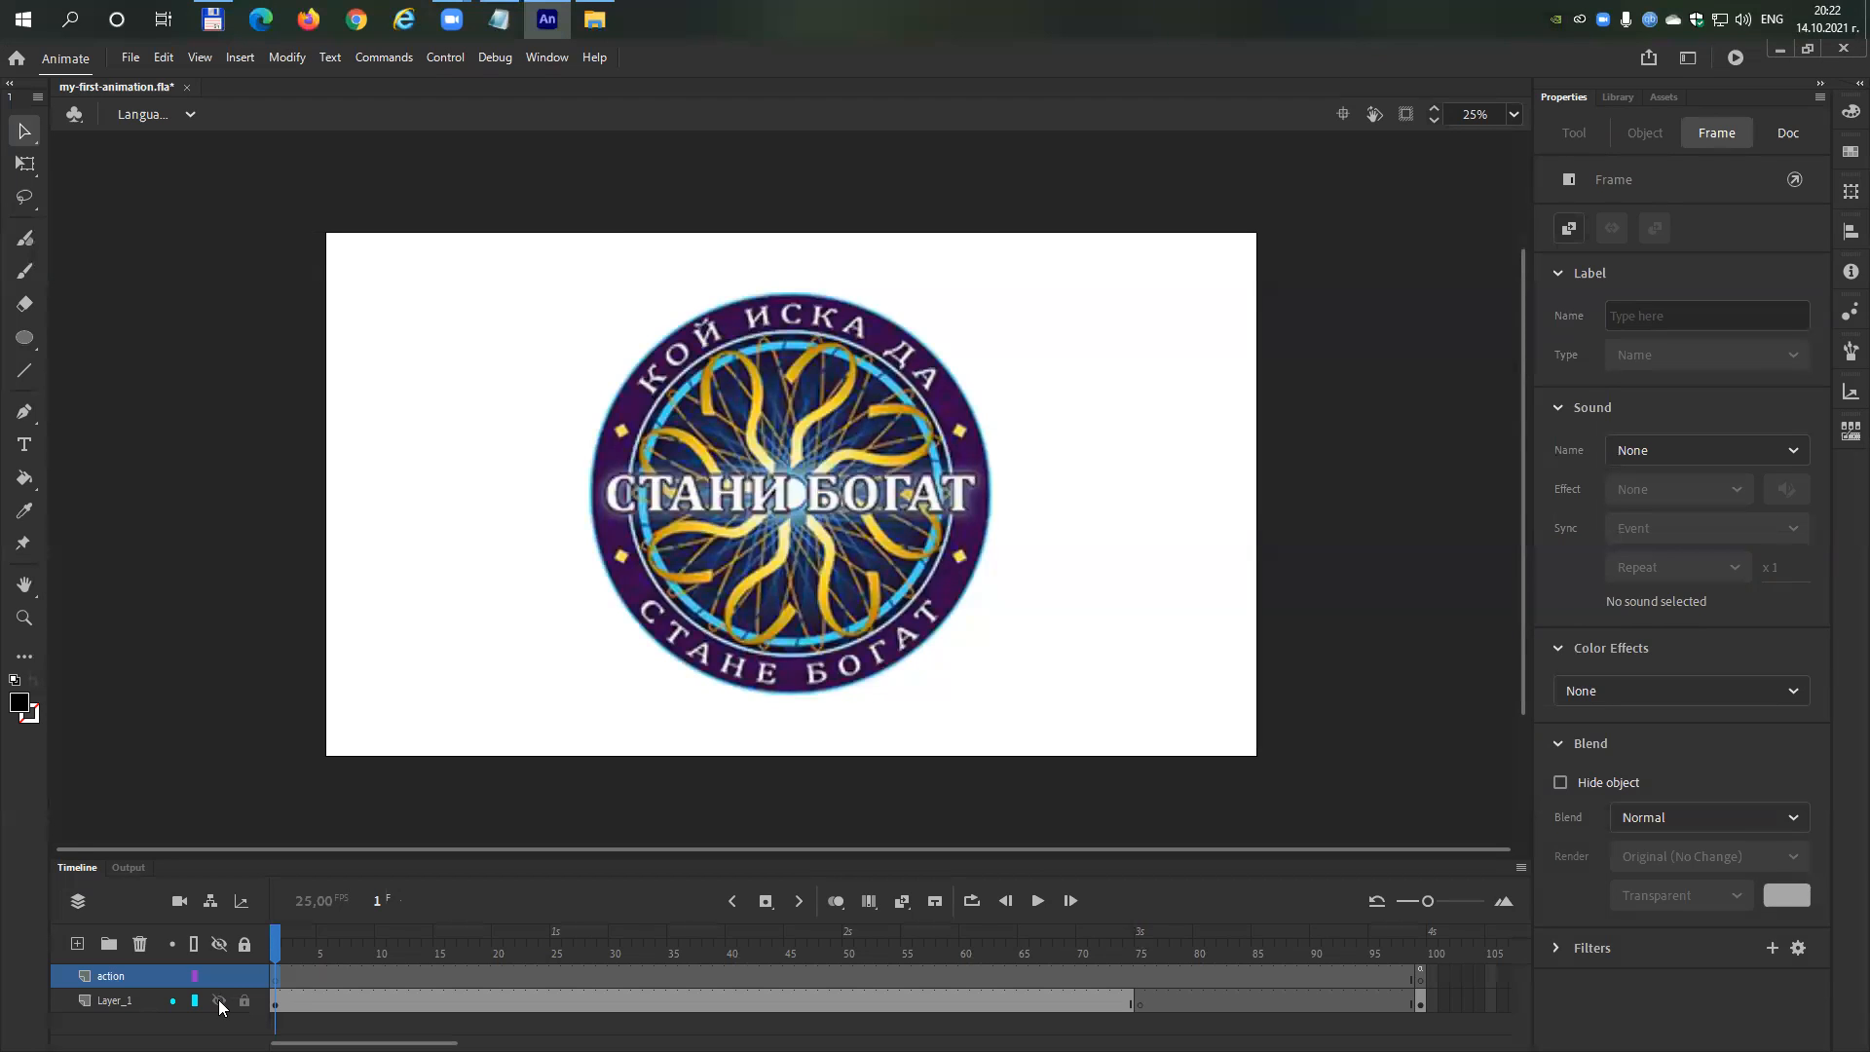
left_click(219, 1000)
left_click(218, 1001)
left_click(218, 1001)
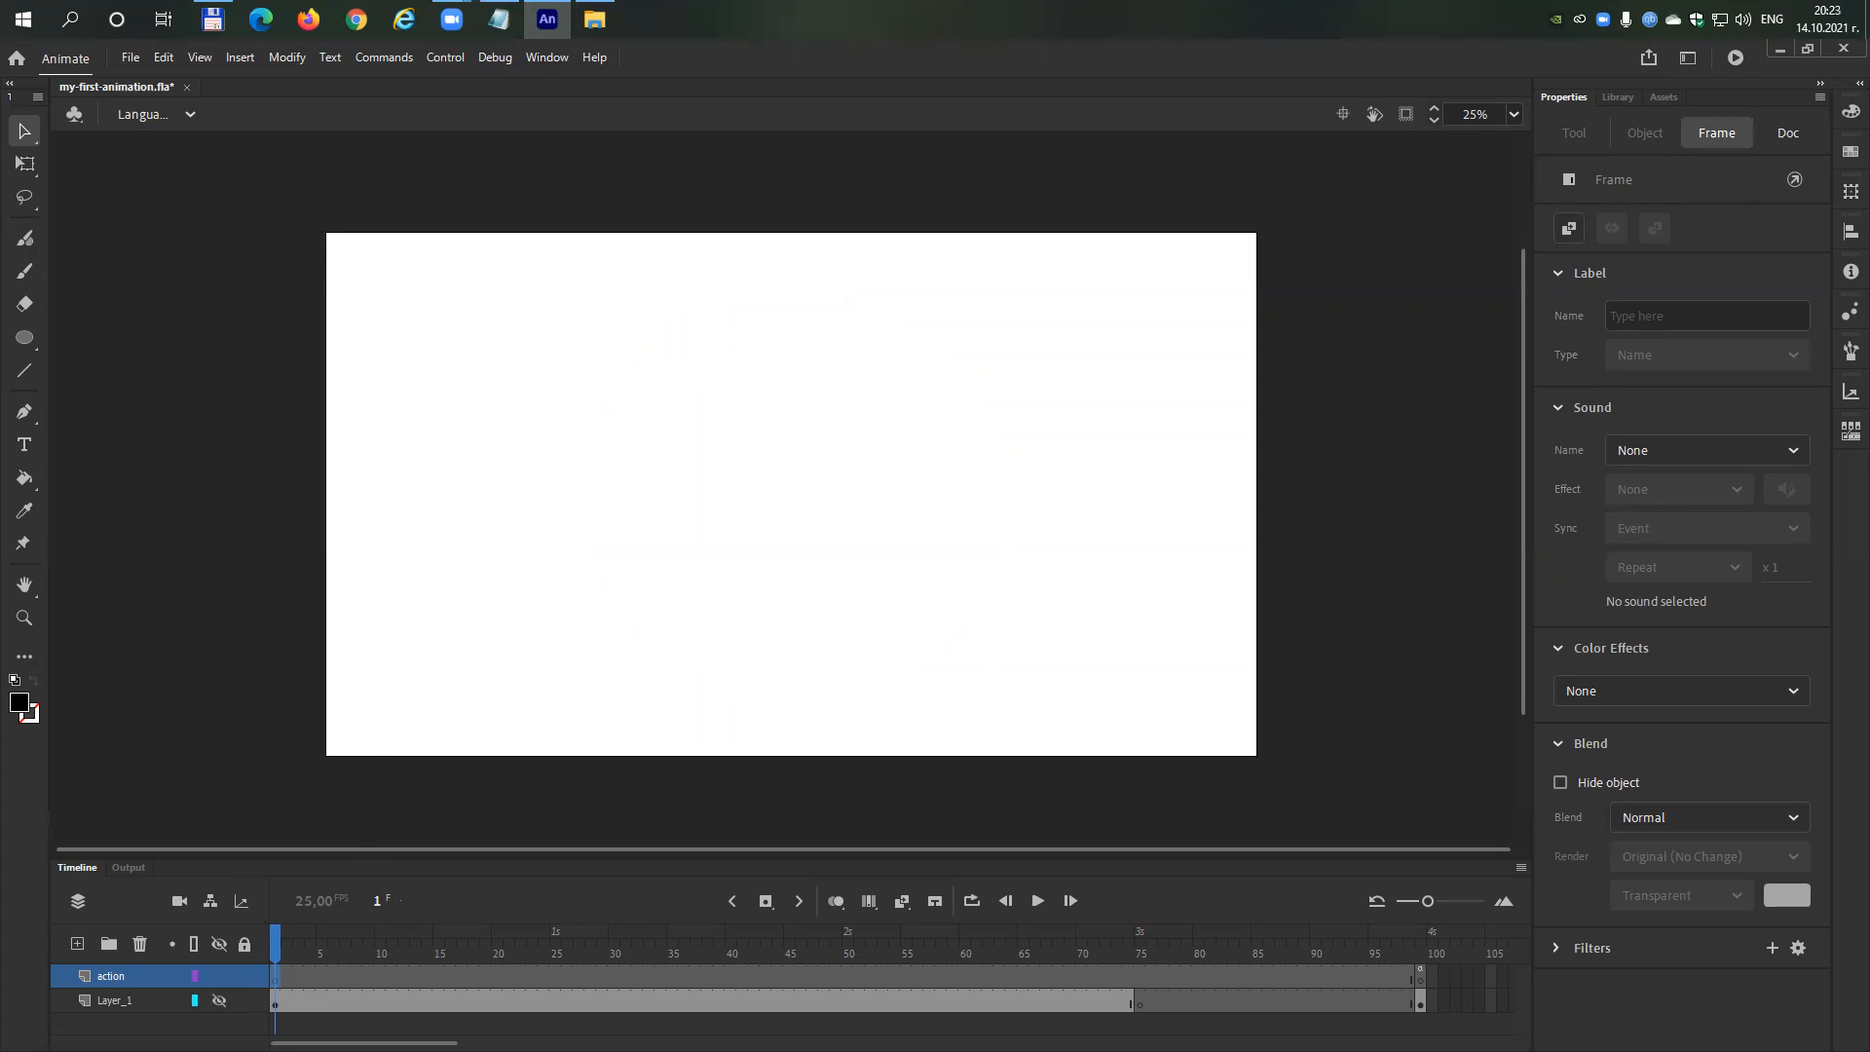
left_click(219, 1000)
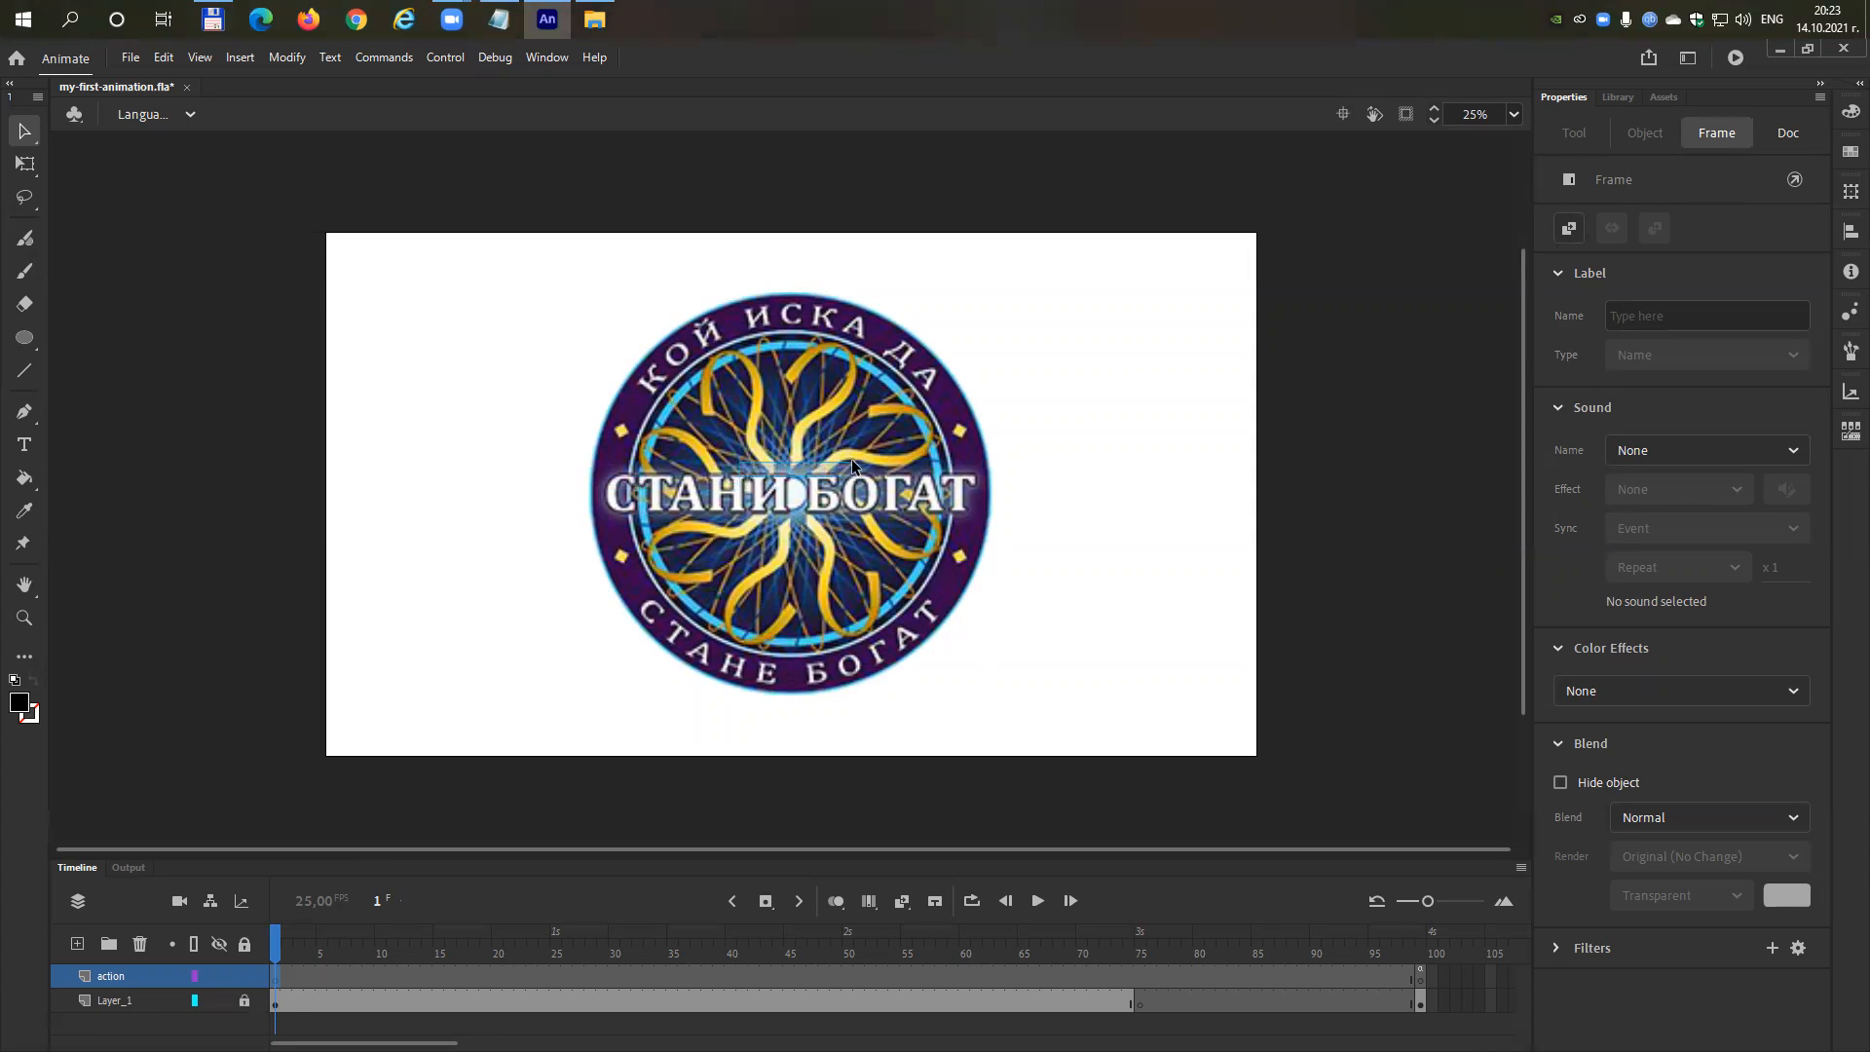
Try moving the logo with Layer_1 locked, move it with the layer unlocked, undo the move and deselect the logo.
left_click_drag(798, 371, 691, 450)
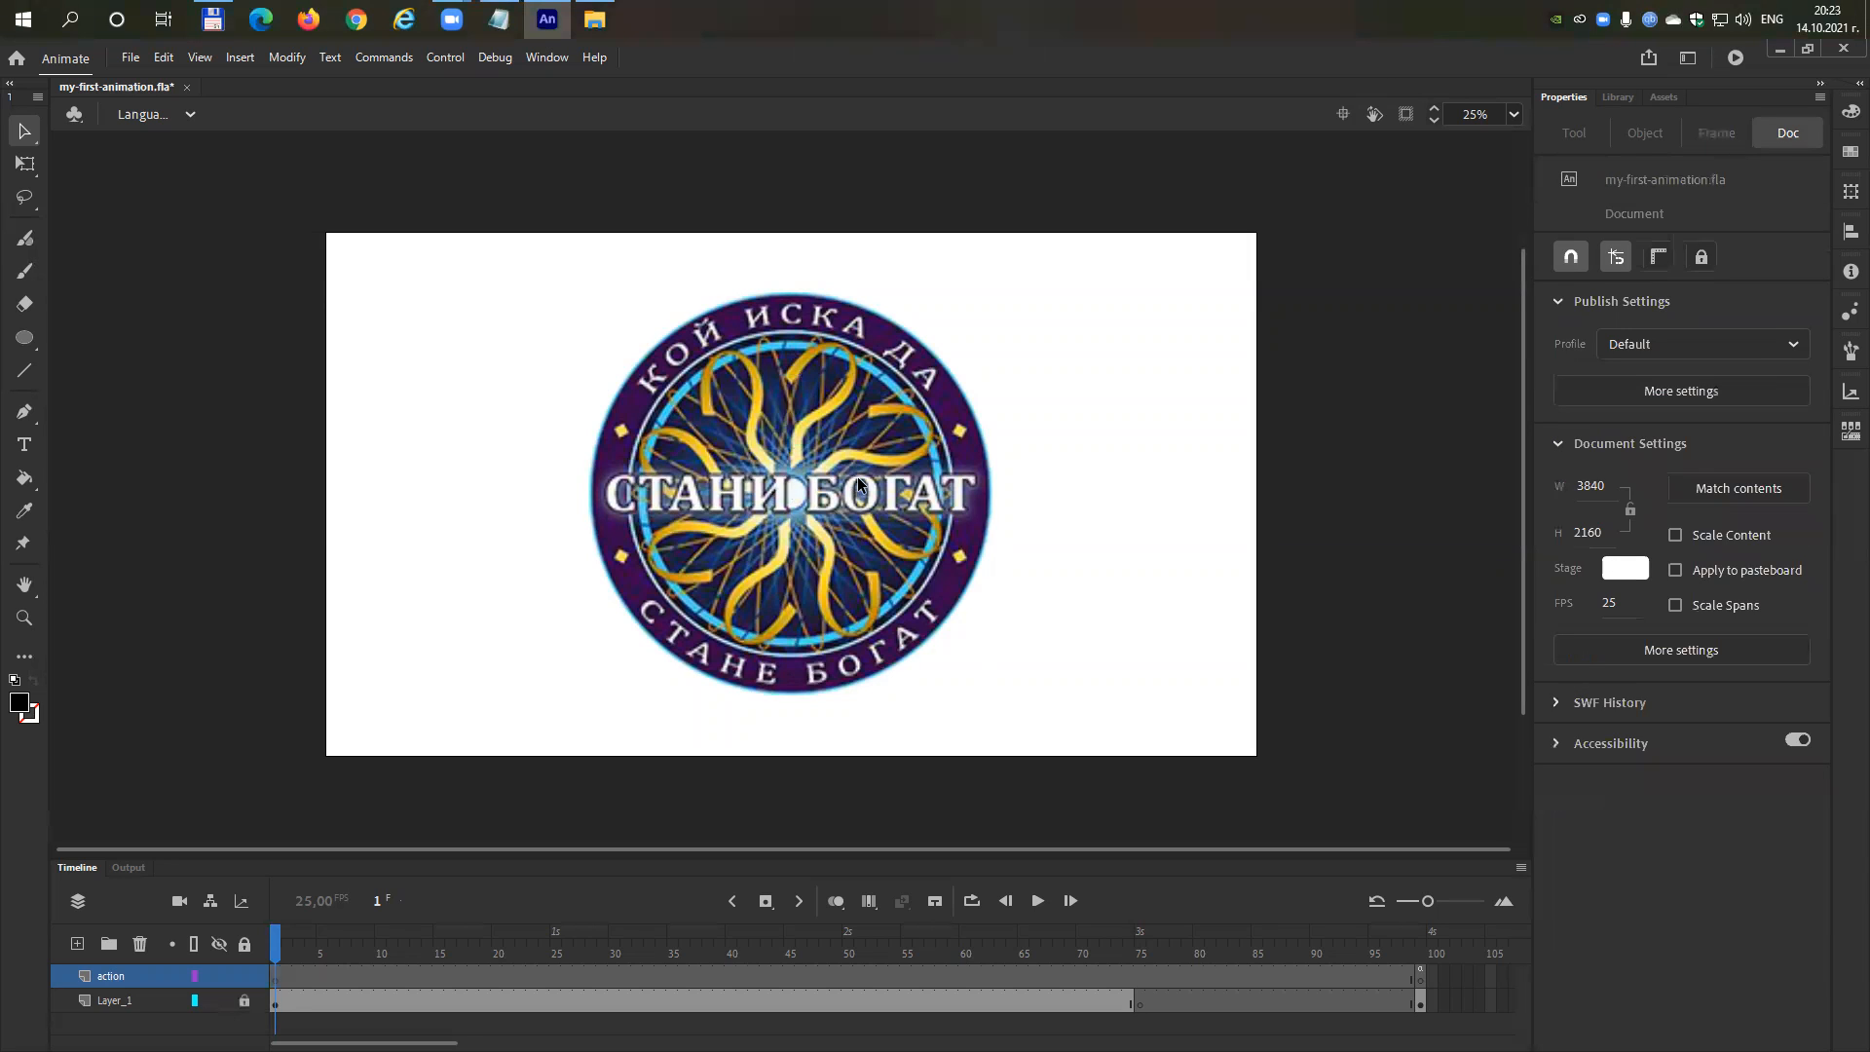
left_click_drag(811, 443, 467, 647)
left_click_drag(737, 597, 737, 597)
left_click_drag(881, 353, 636, 479)
left_click_drag(842, 301, 485, 736)
left_click_drag(827, 375, 694, 346)
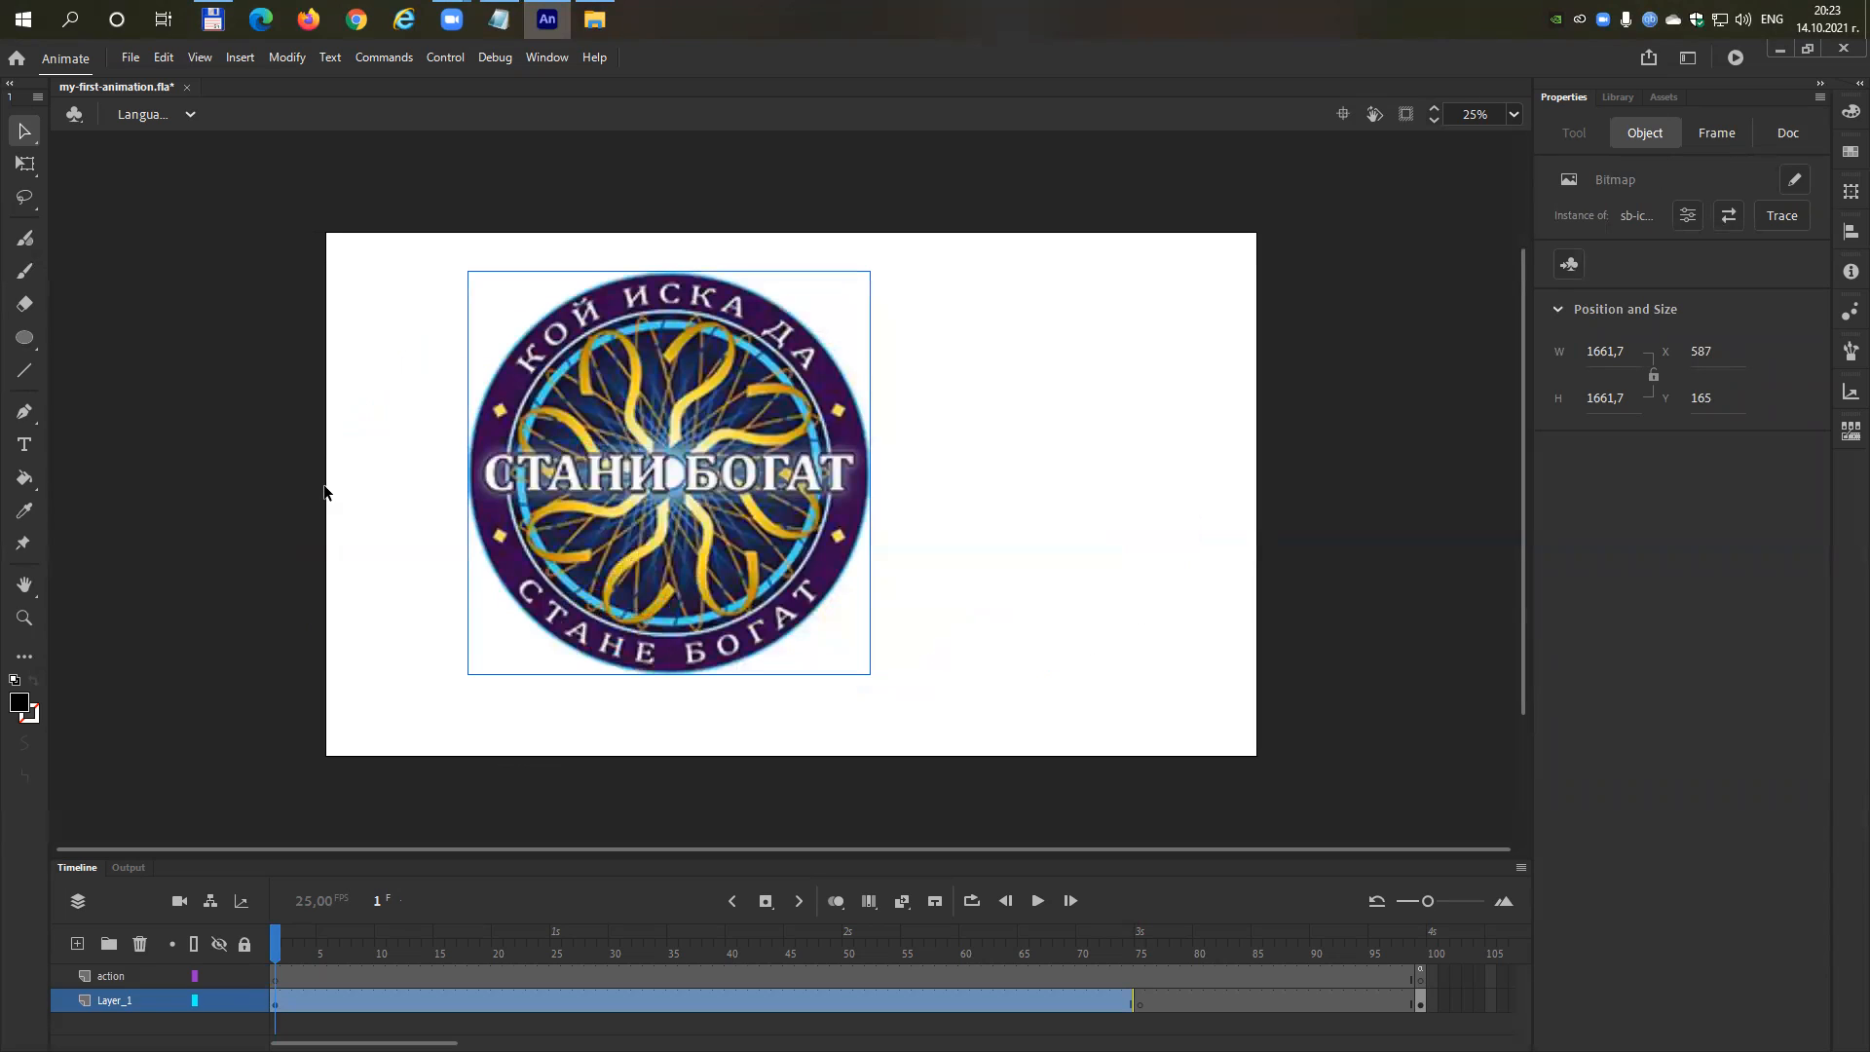
key("ctrl+z")
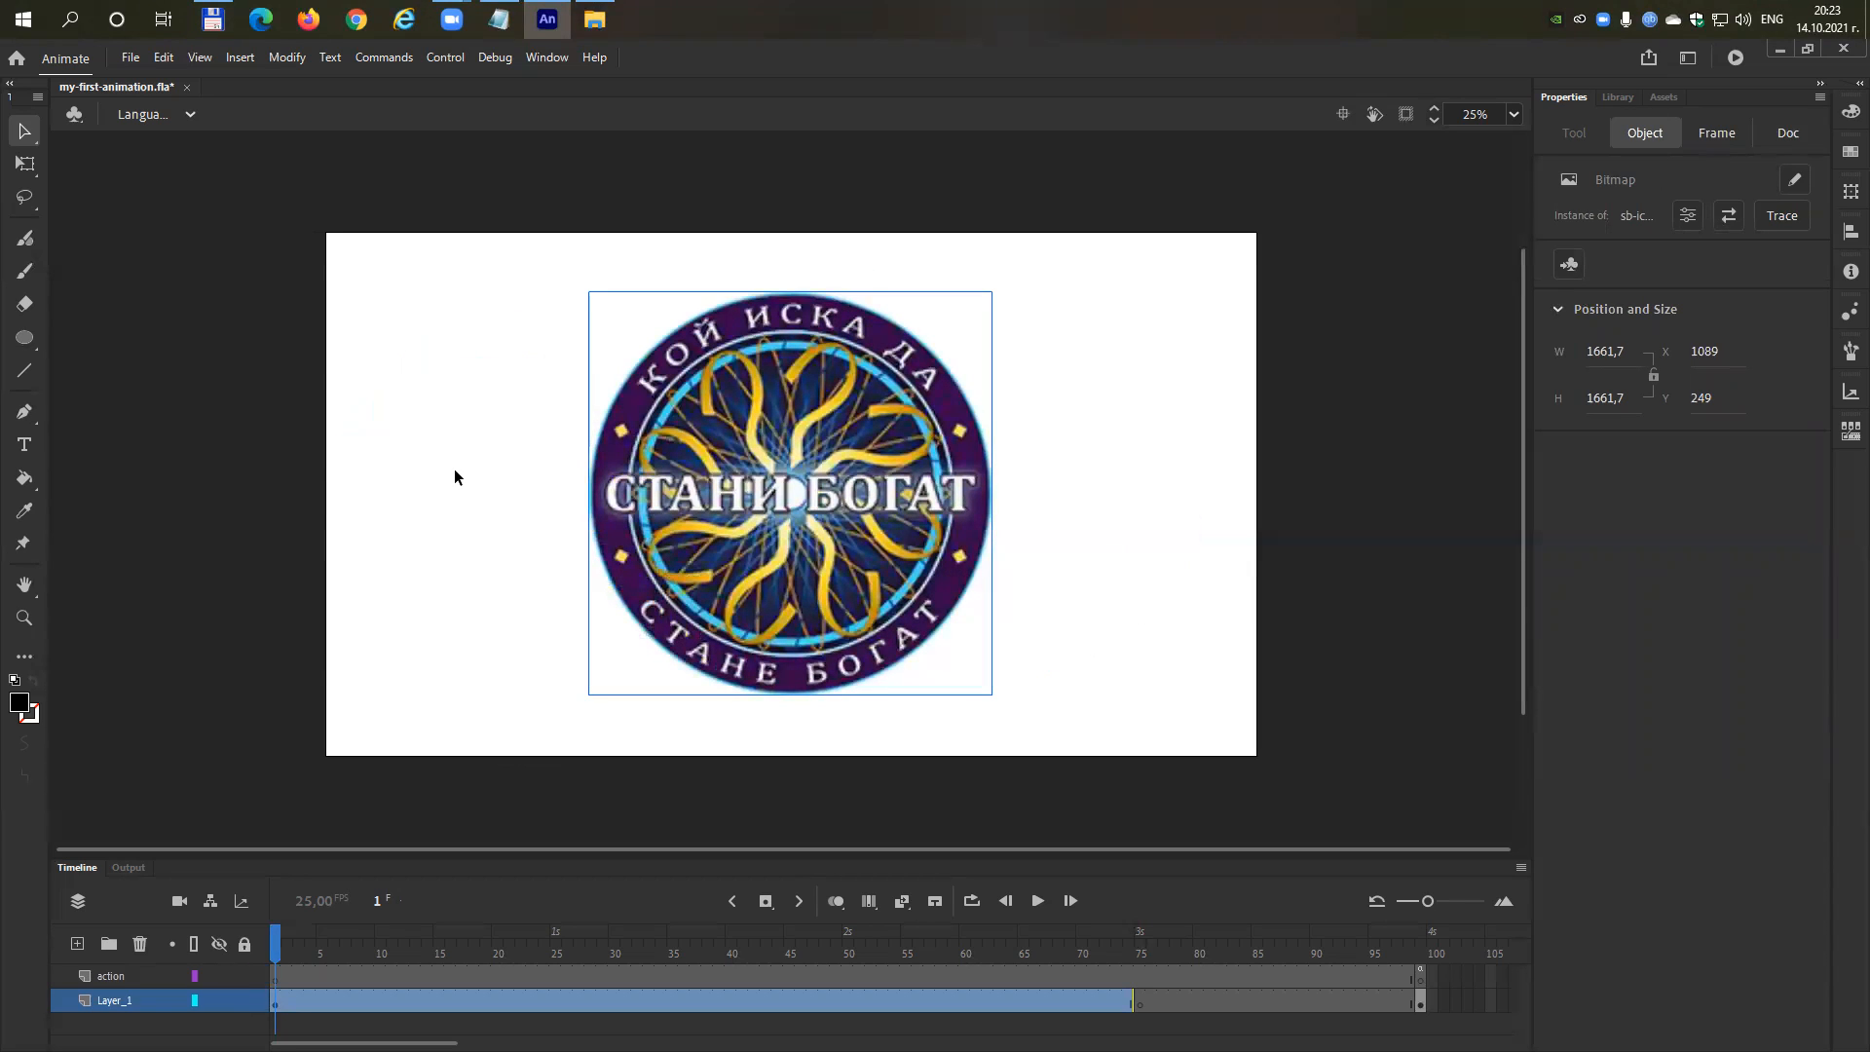
left_click(455, 471)
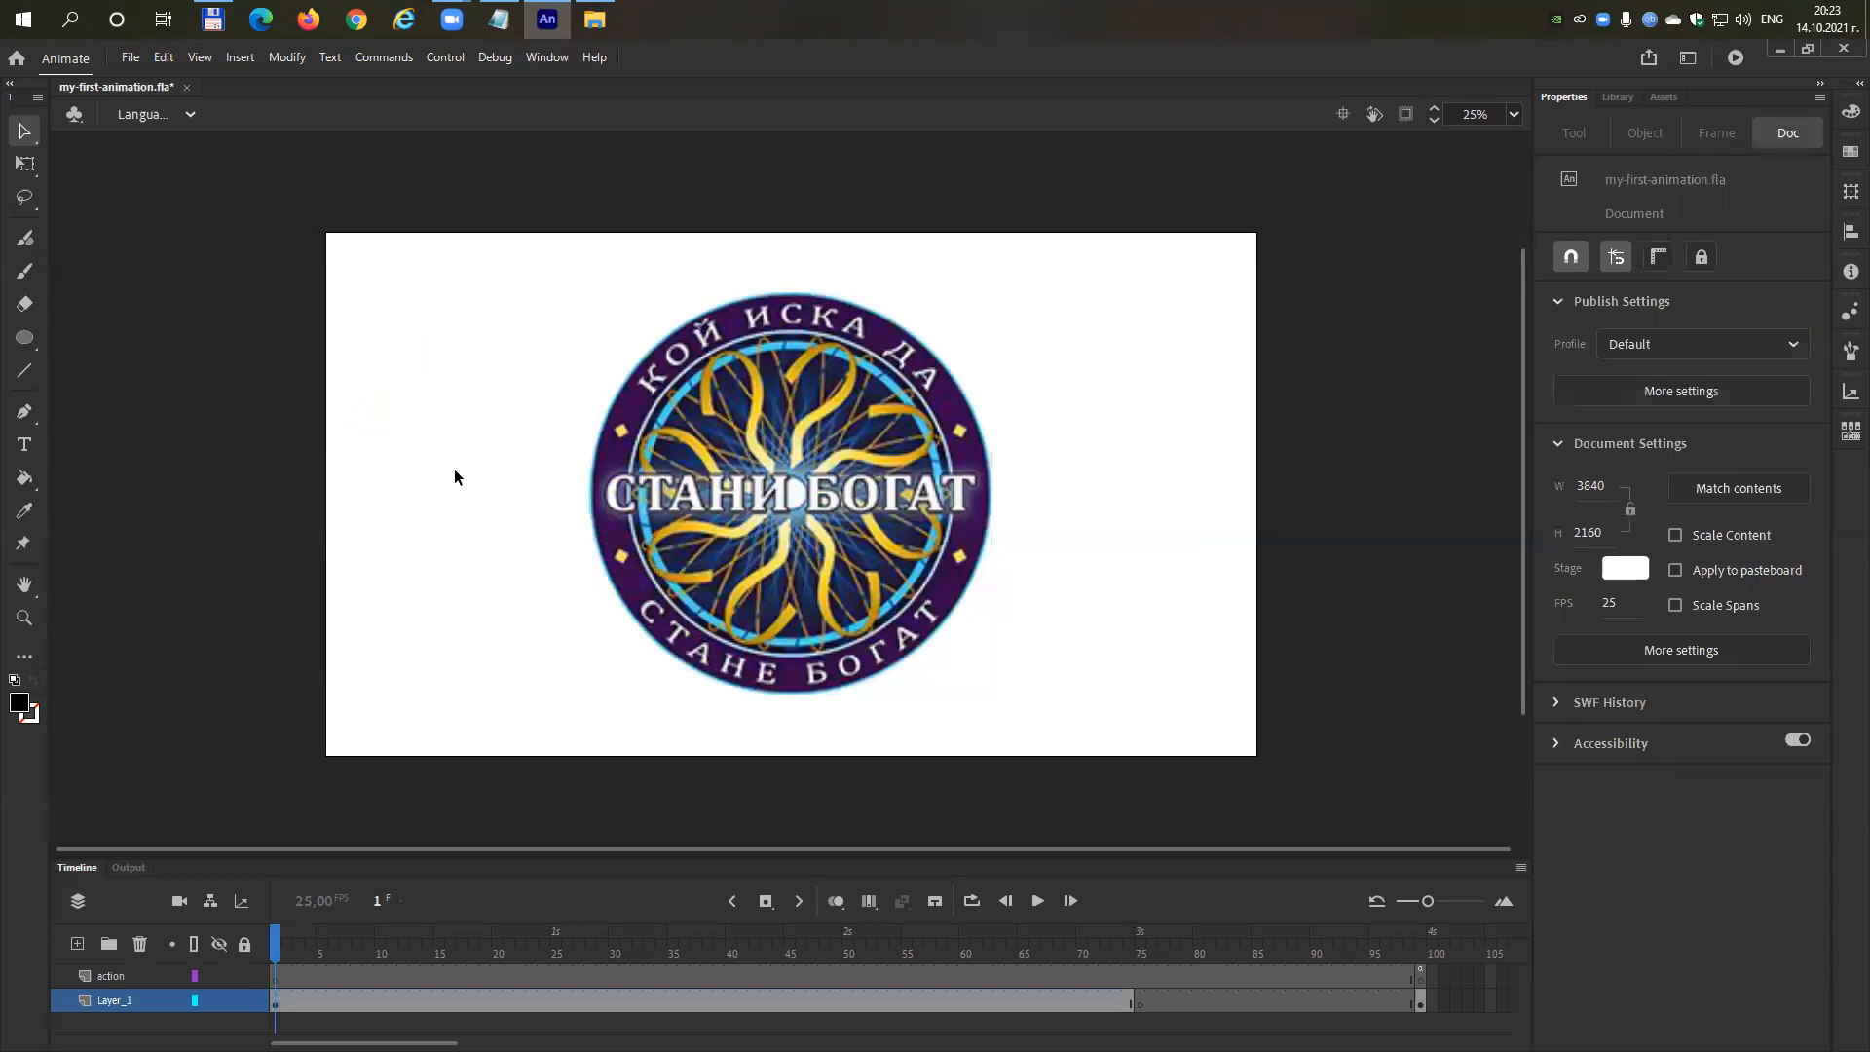
Test the movie with Layer_1 visible and close the preview.
left_click(128, 58)
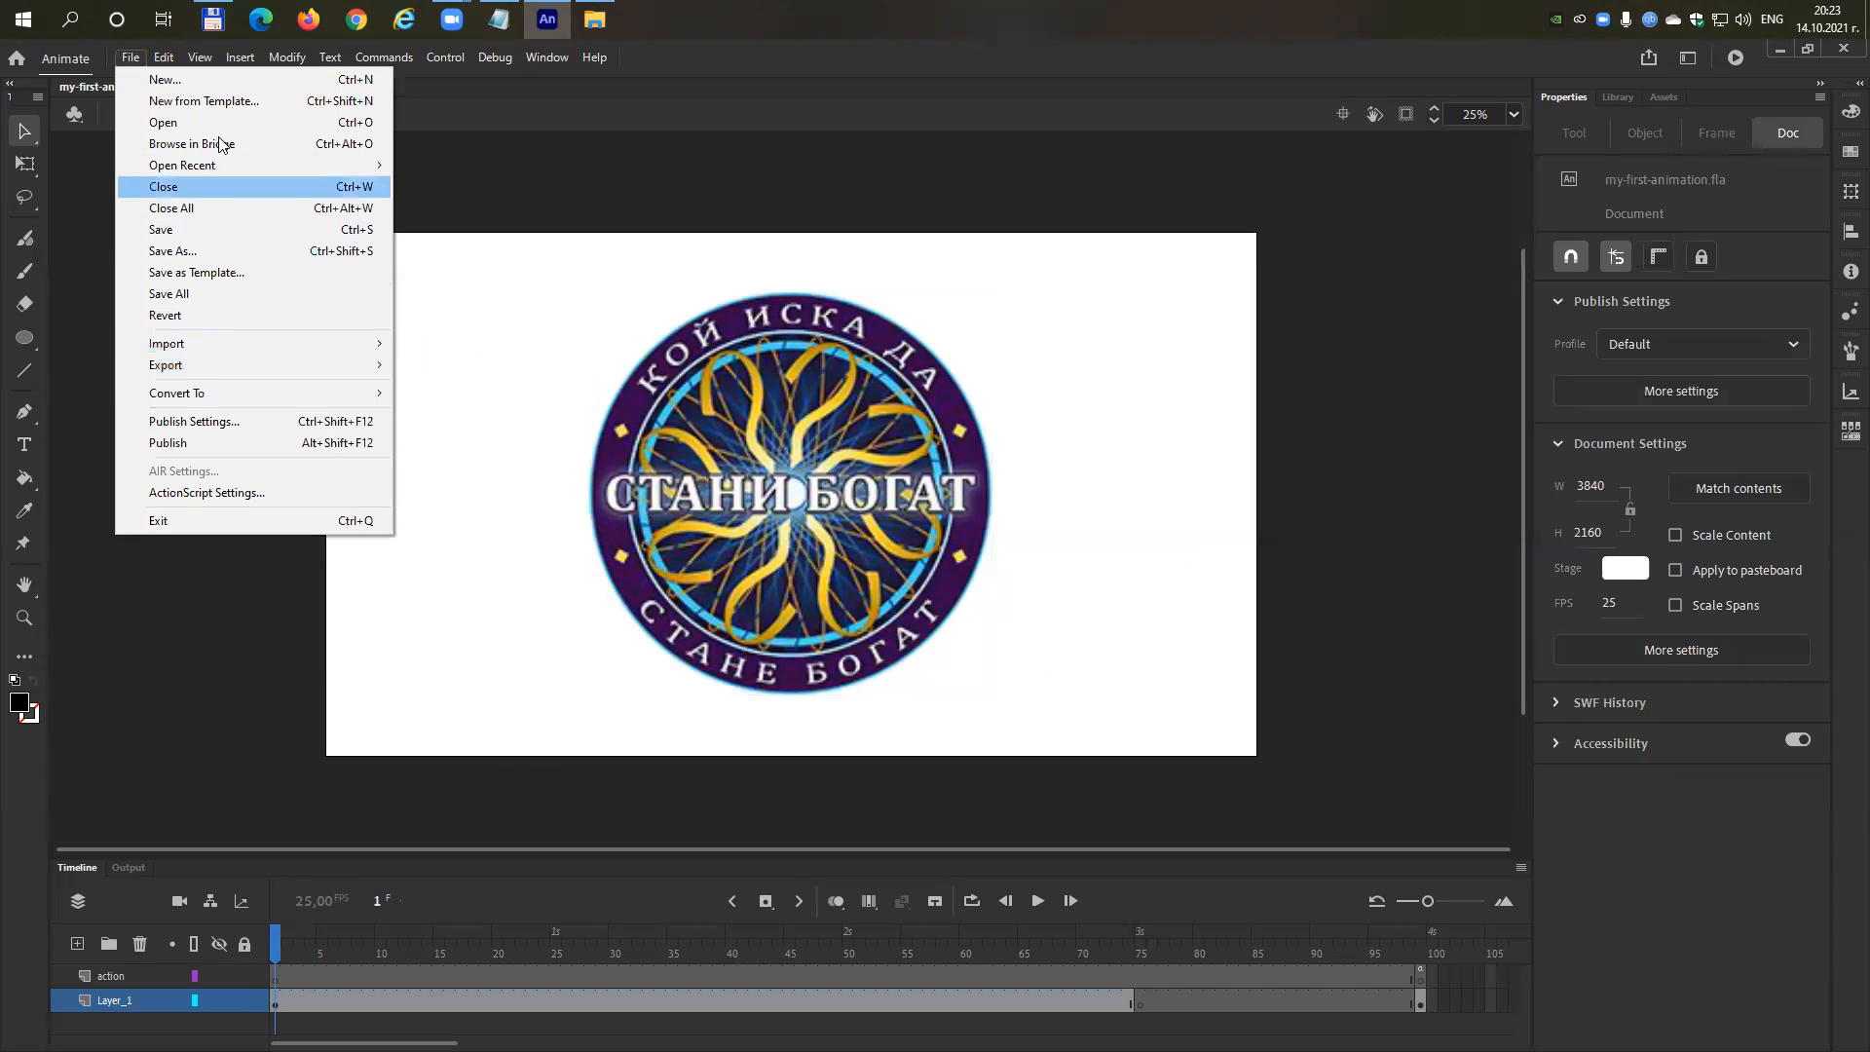
left_click(366, 57)
left_click(367, 56)
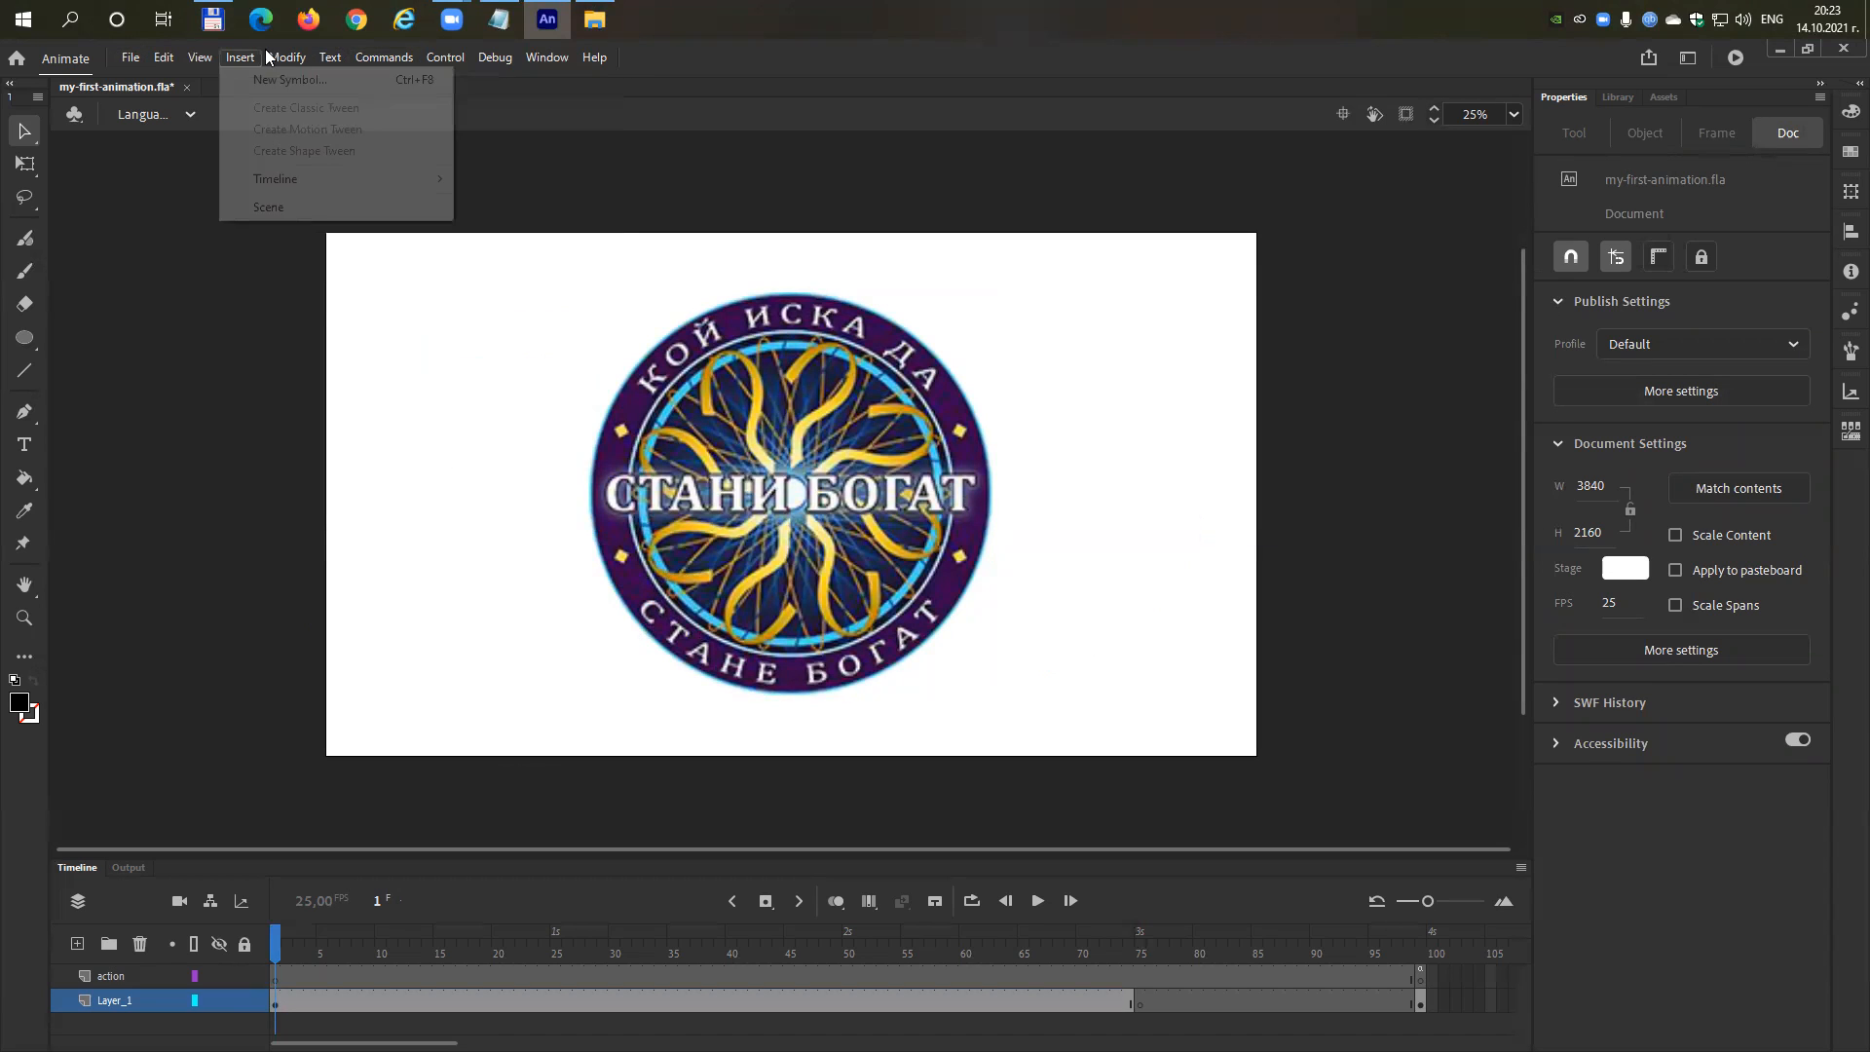
mouse_move(445, 57)
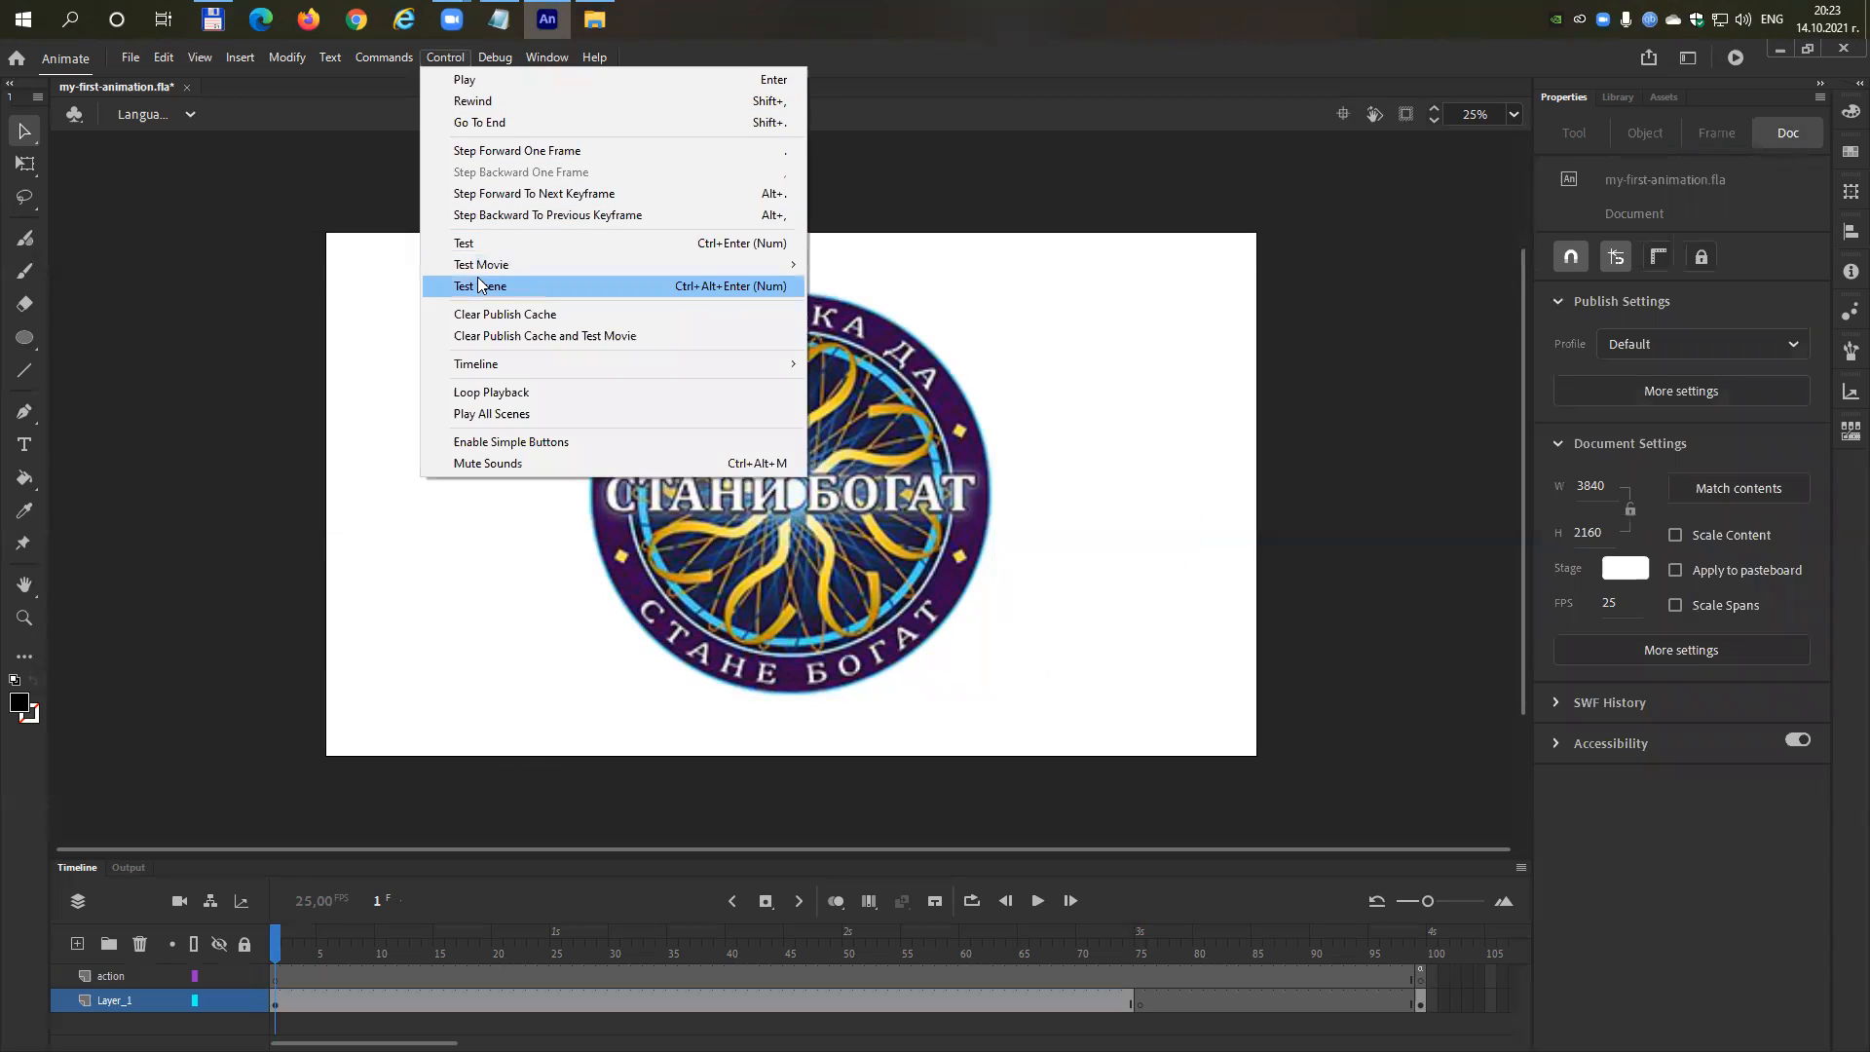
mouse_move(484, 272)
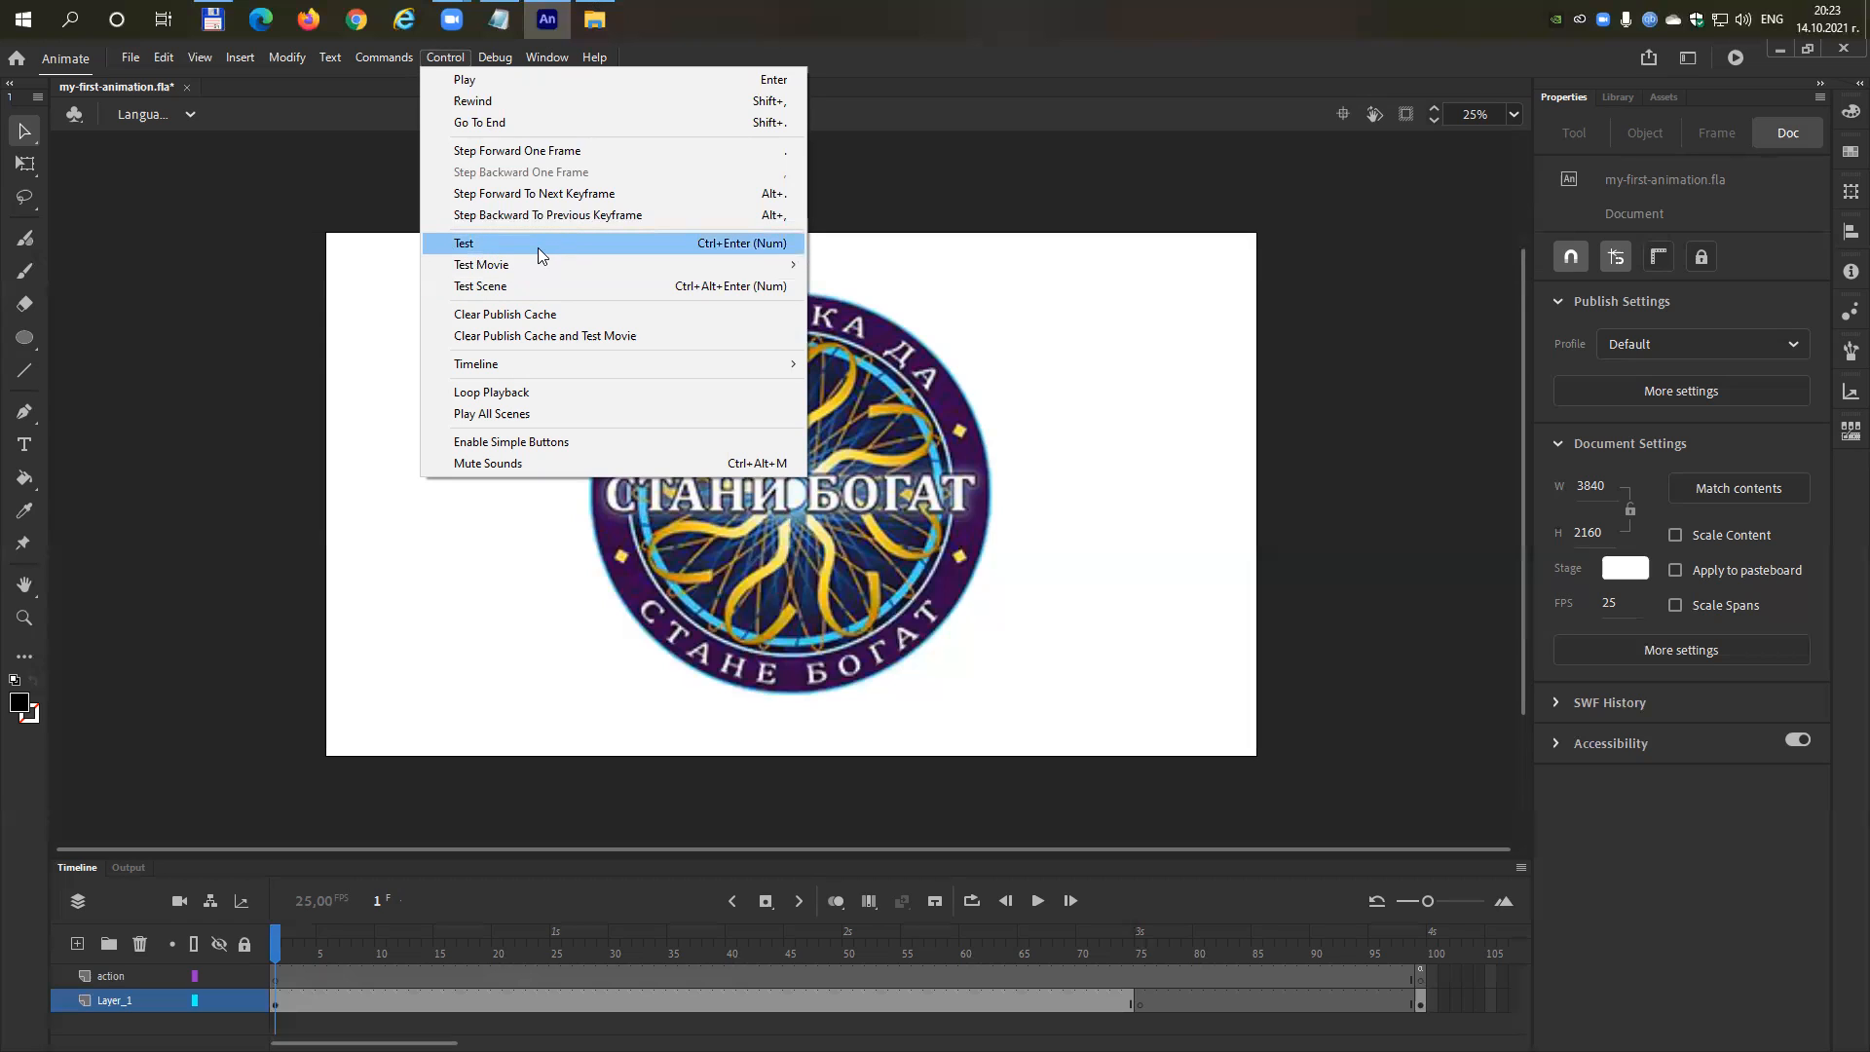
left_click(474, 250)
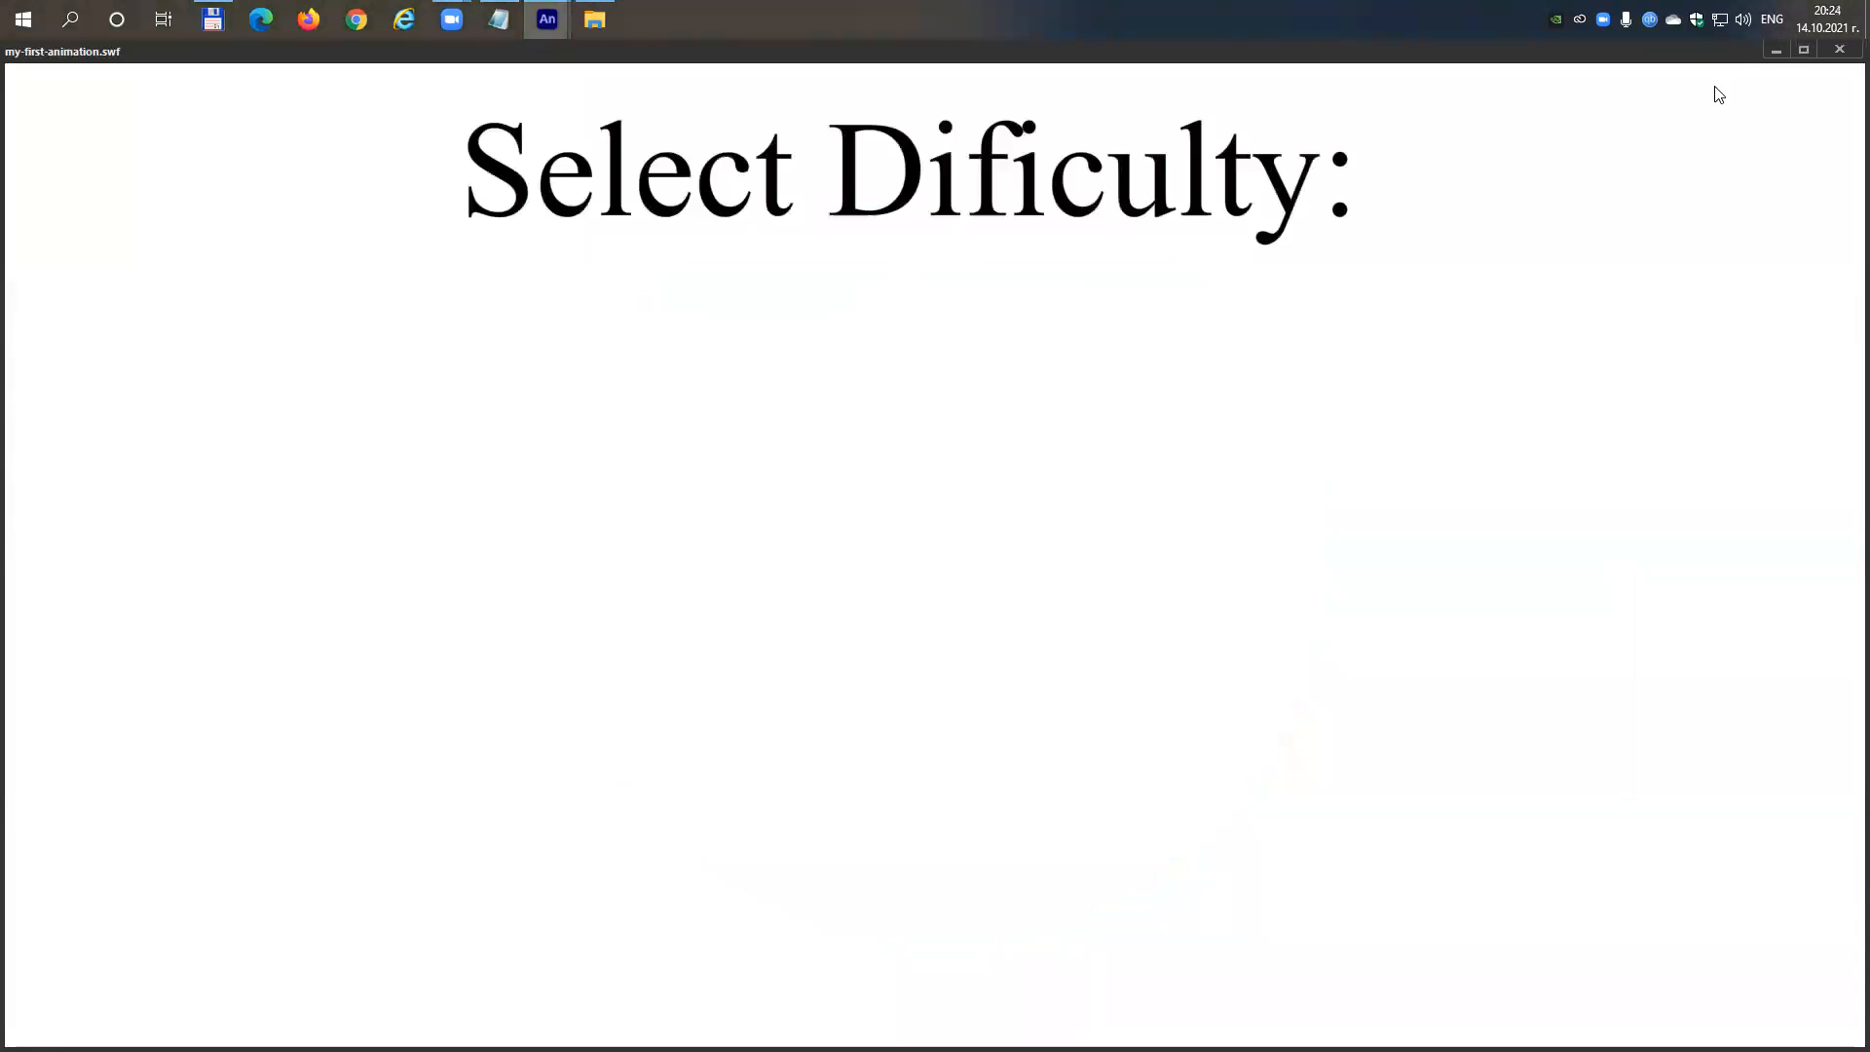
left_click(1838, 52)
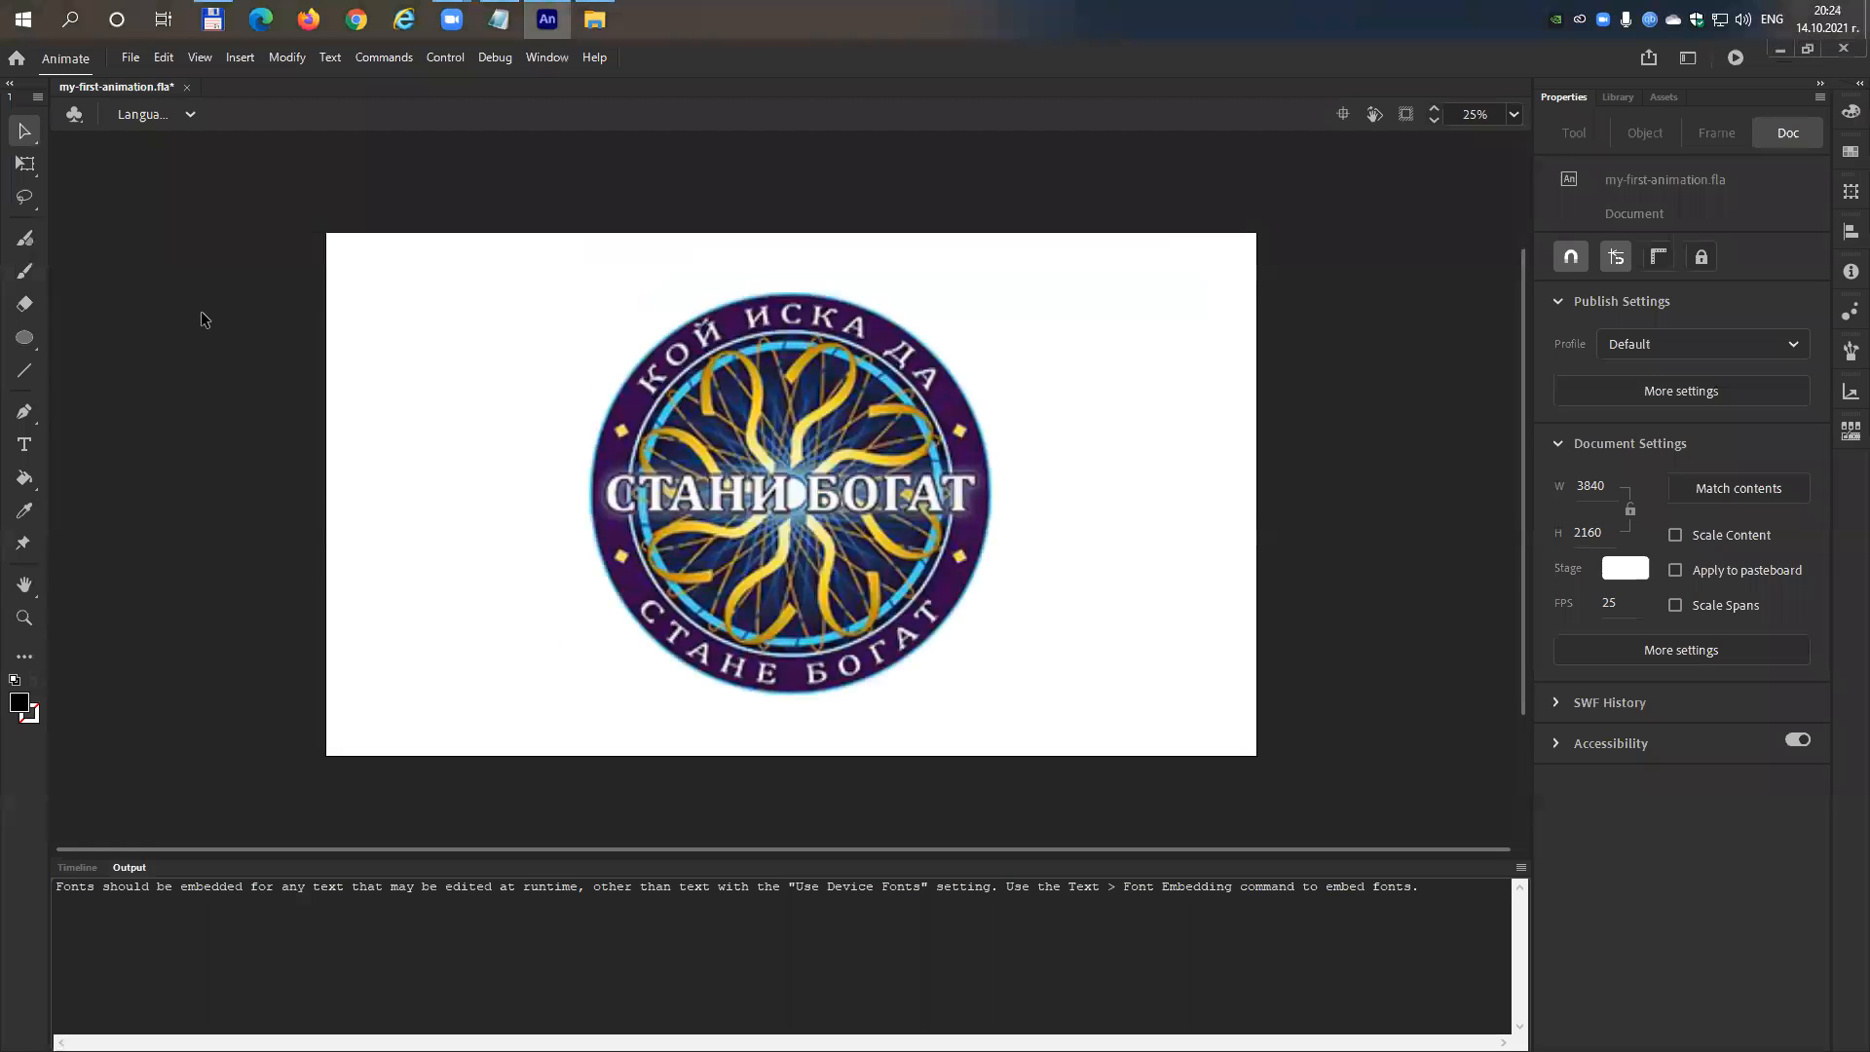
Save the document with Layer_1 visible and unlocked.
left_click(447, 56)
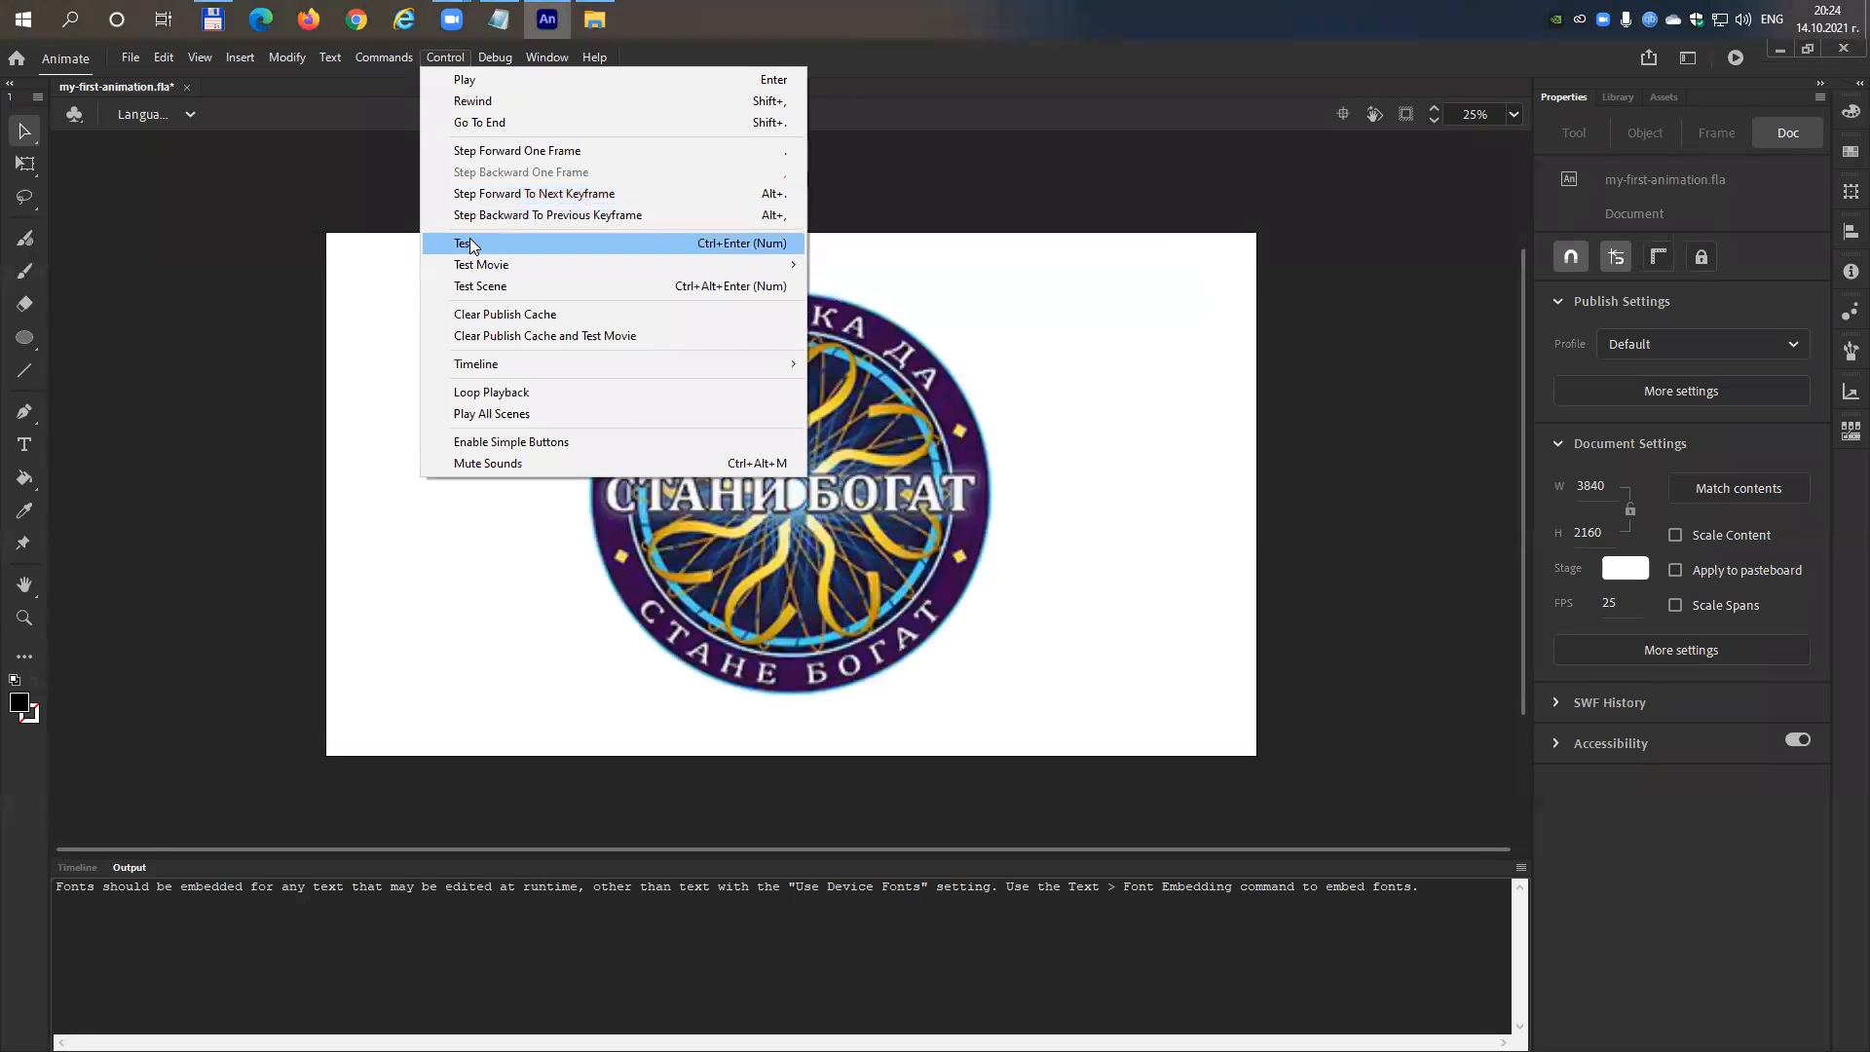
left_click(617, 243)
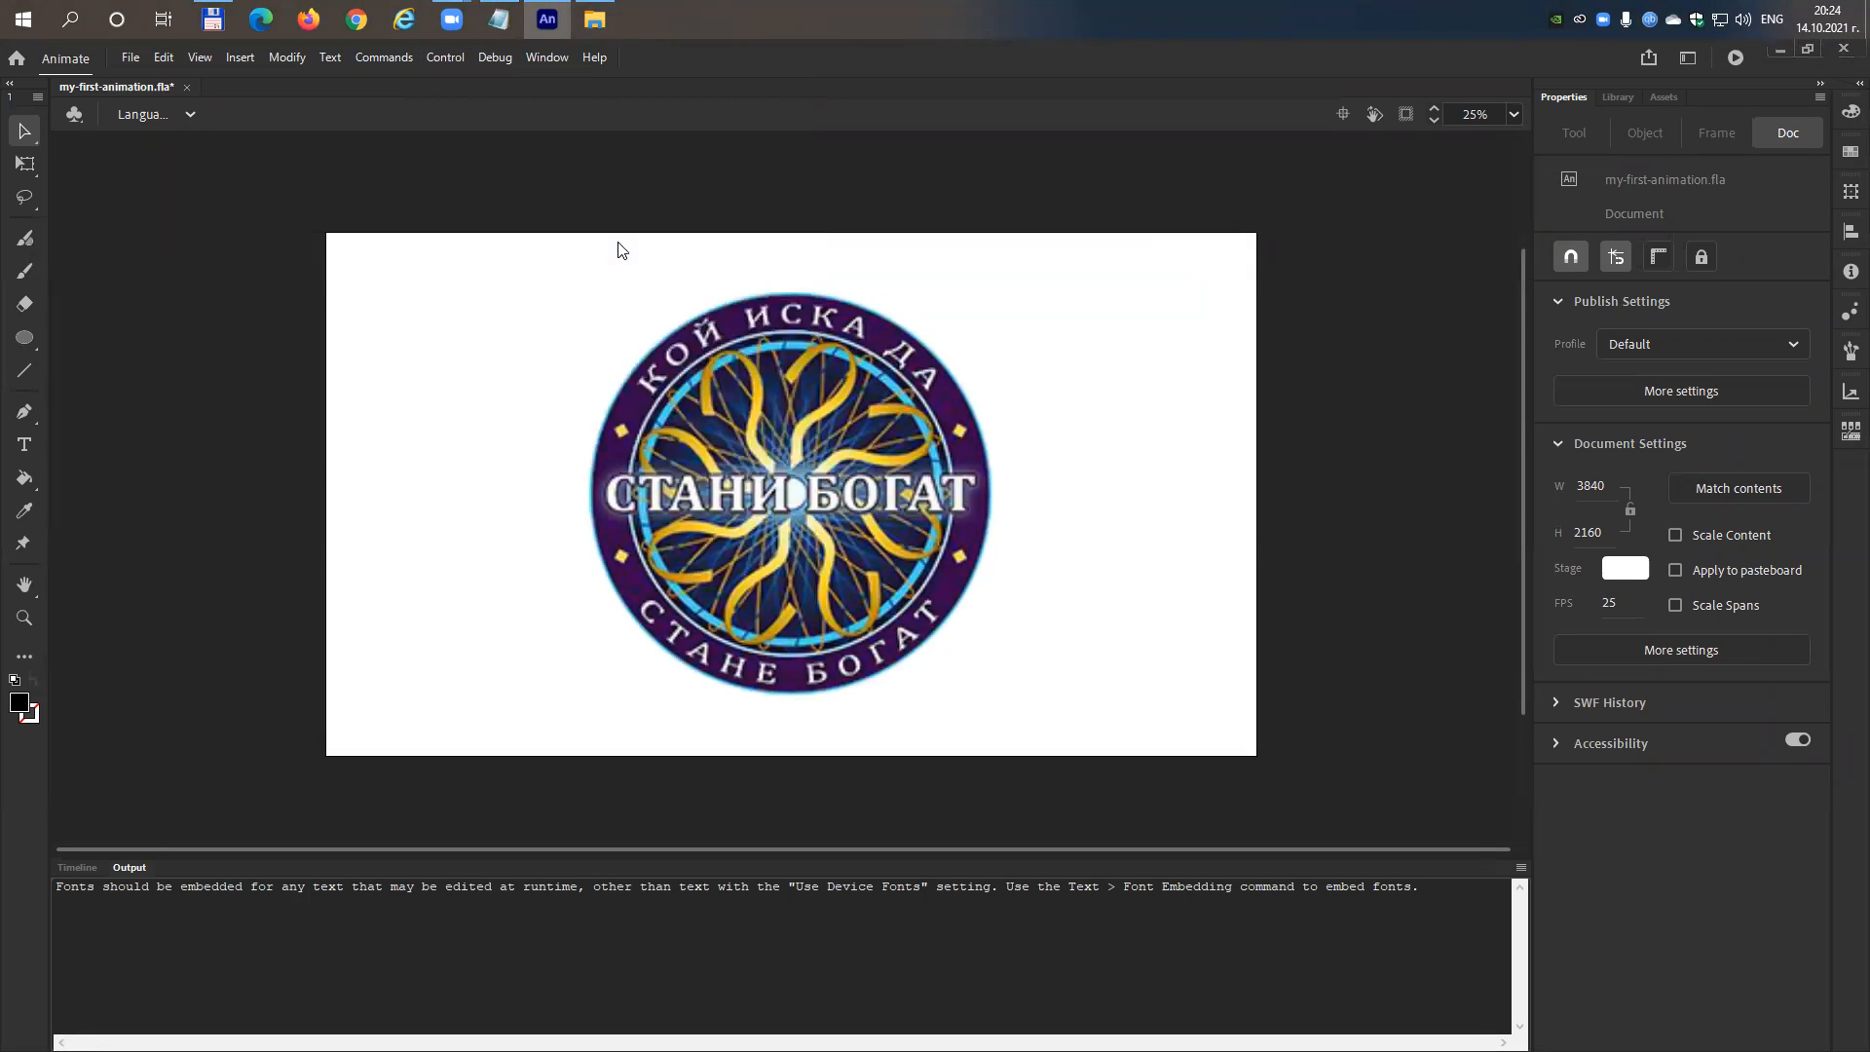
left_click(129, 59)
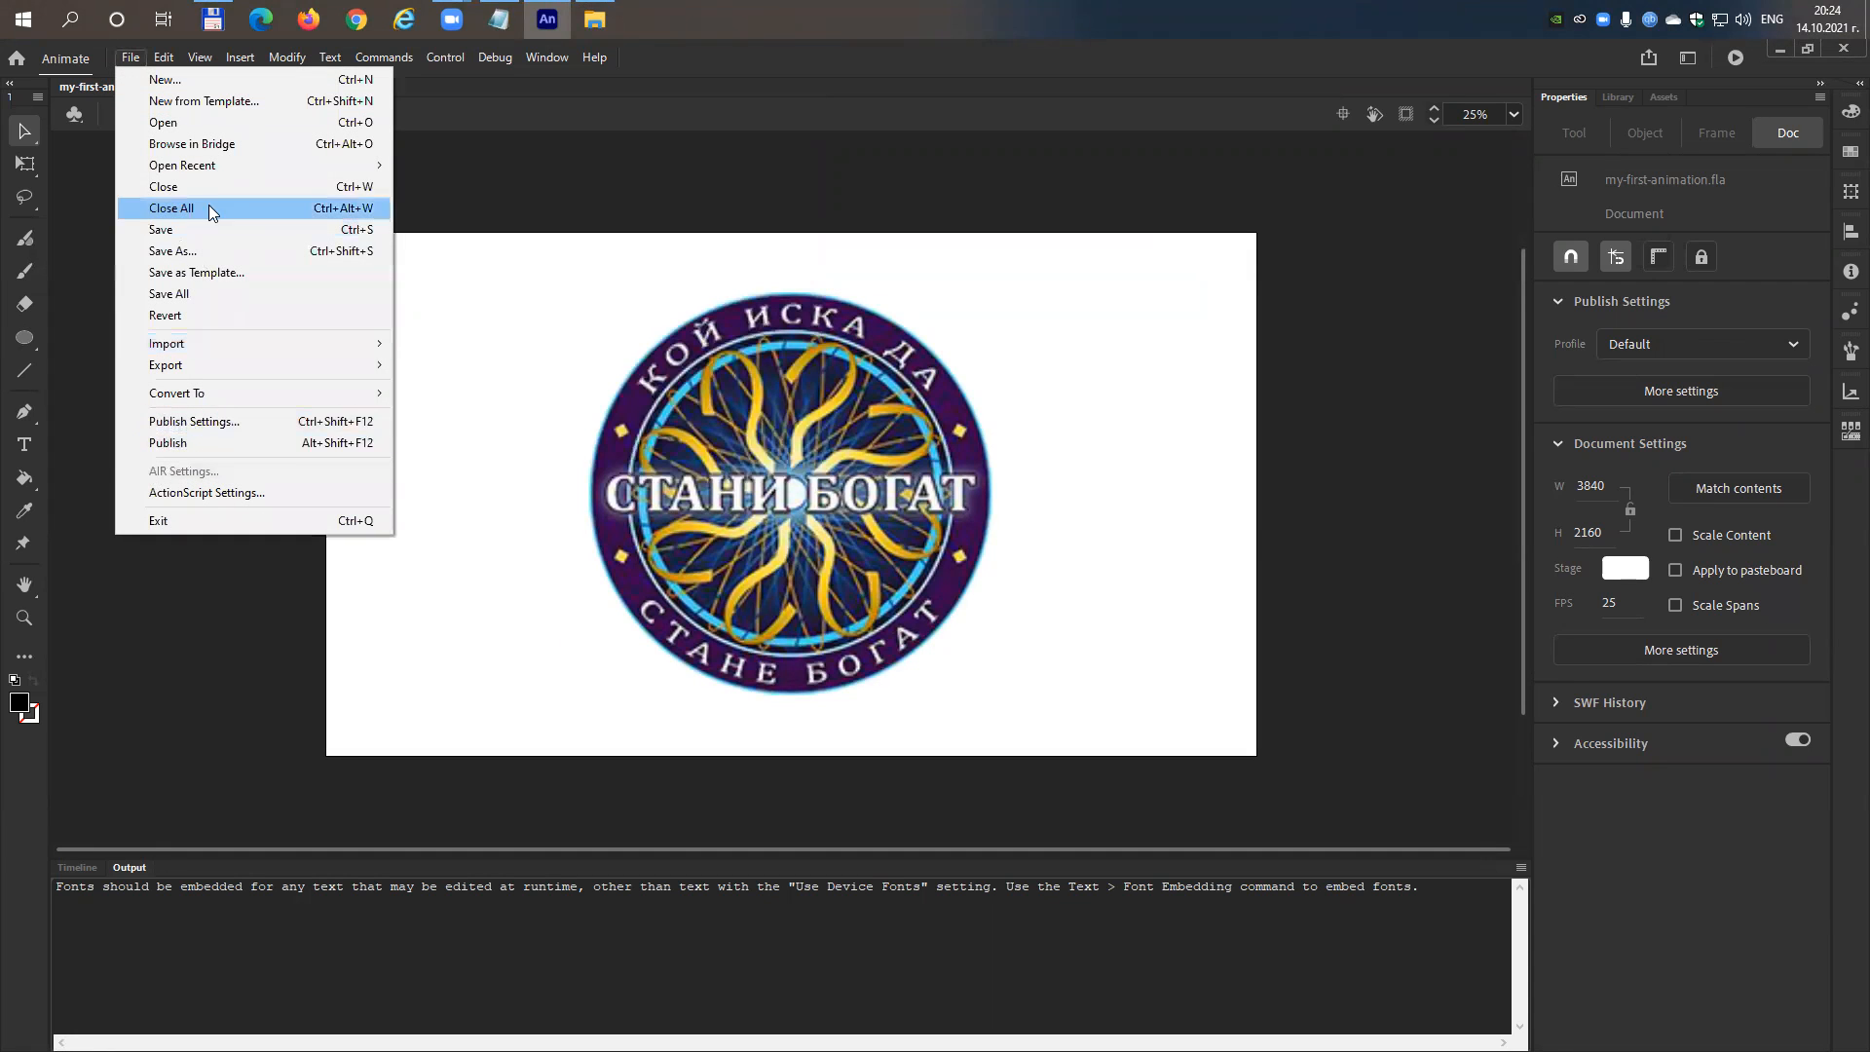
left_click(189, 228)
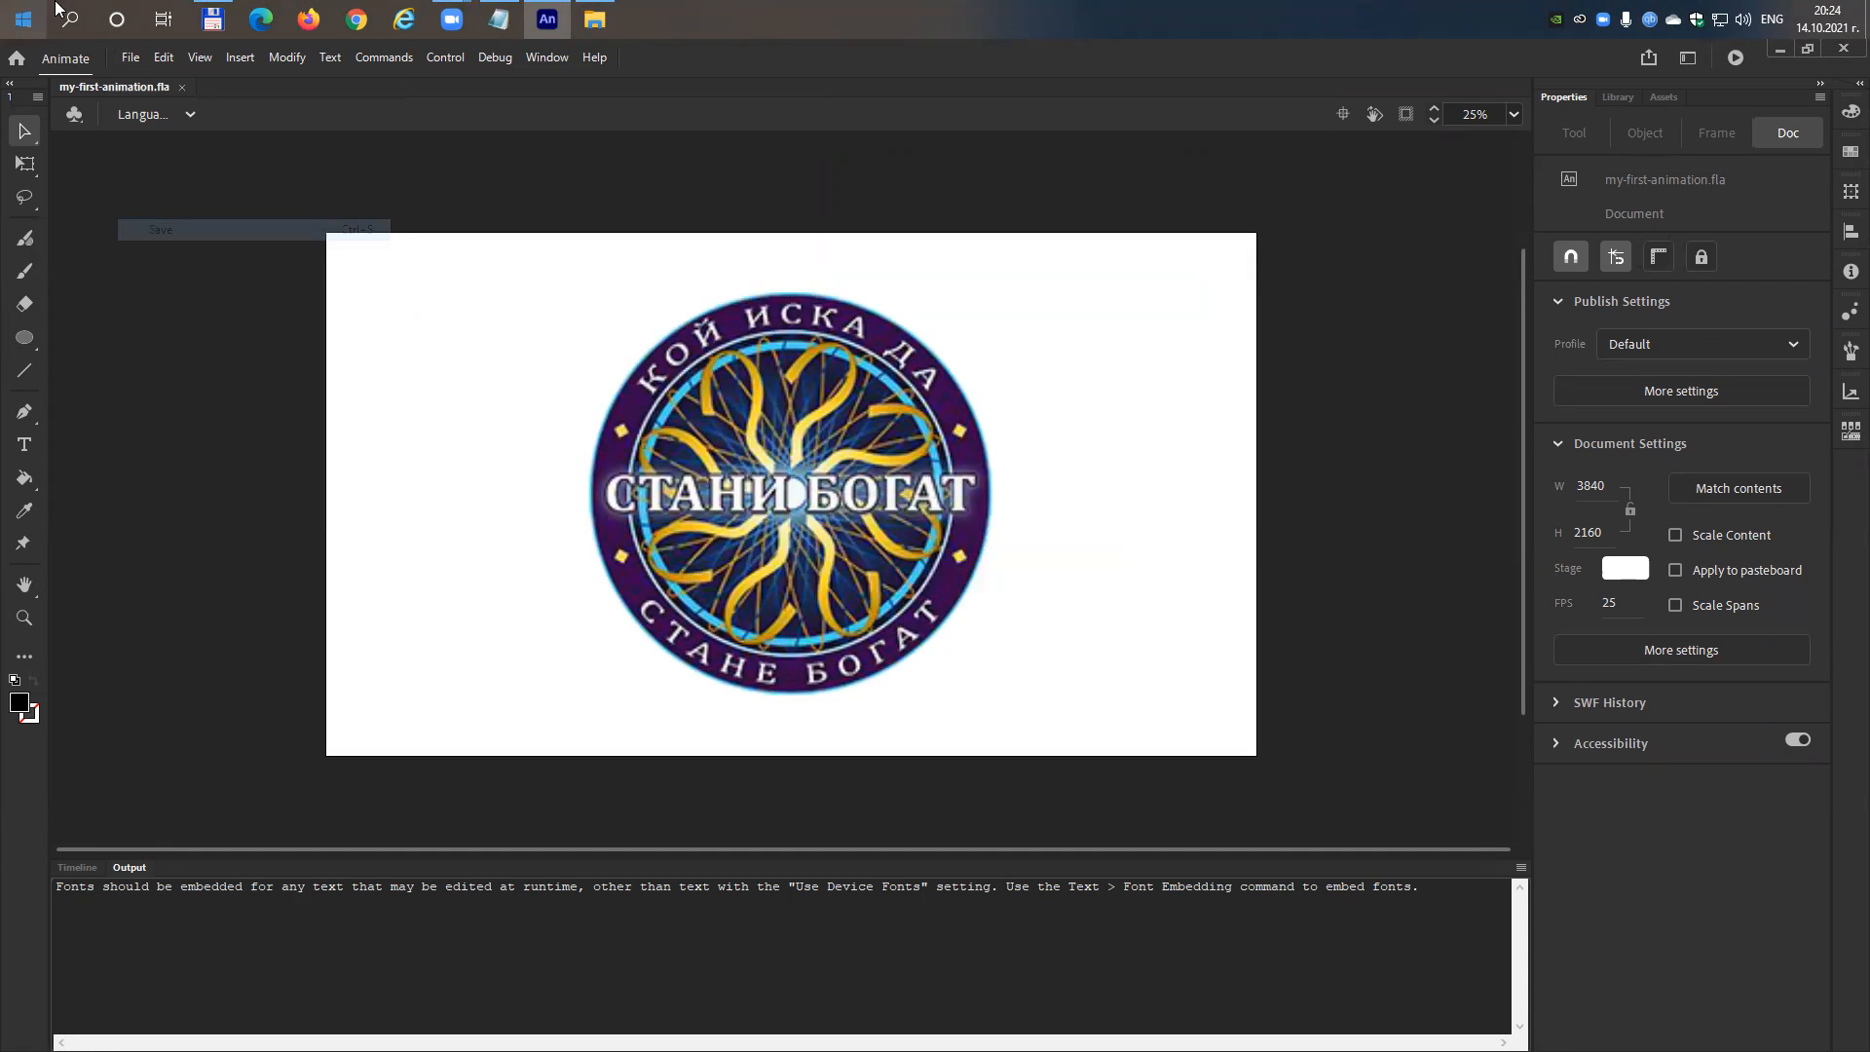
Show the scene's timeline in place of the output messages.
left_click(128, 58)
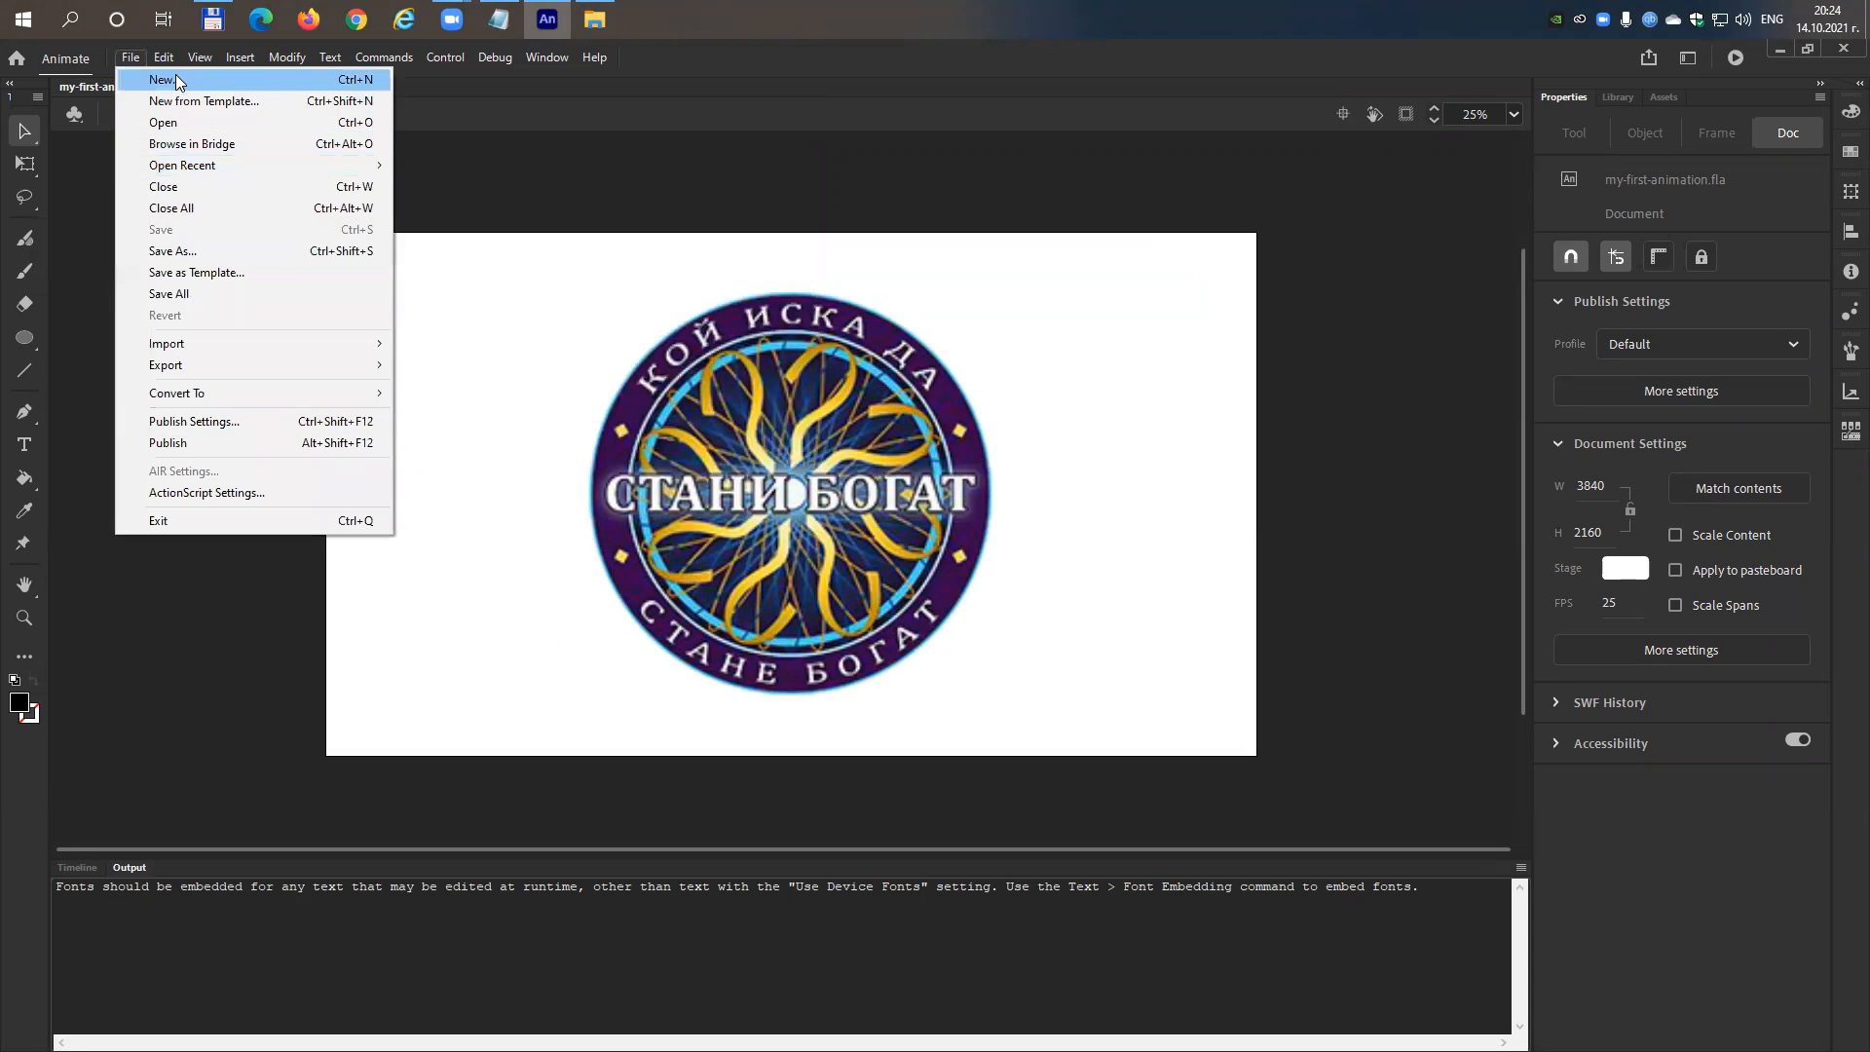
left_click(62, 866)
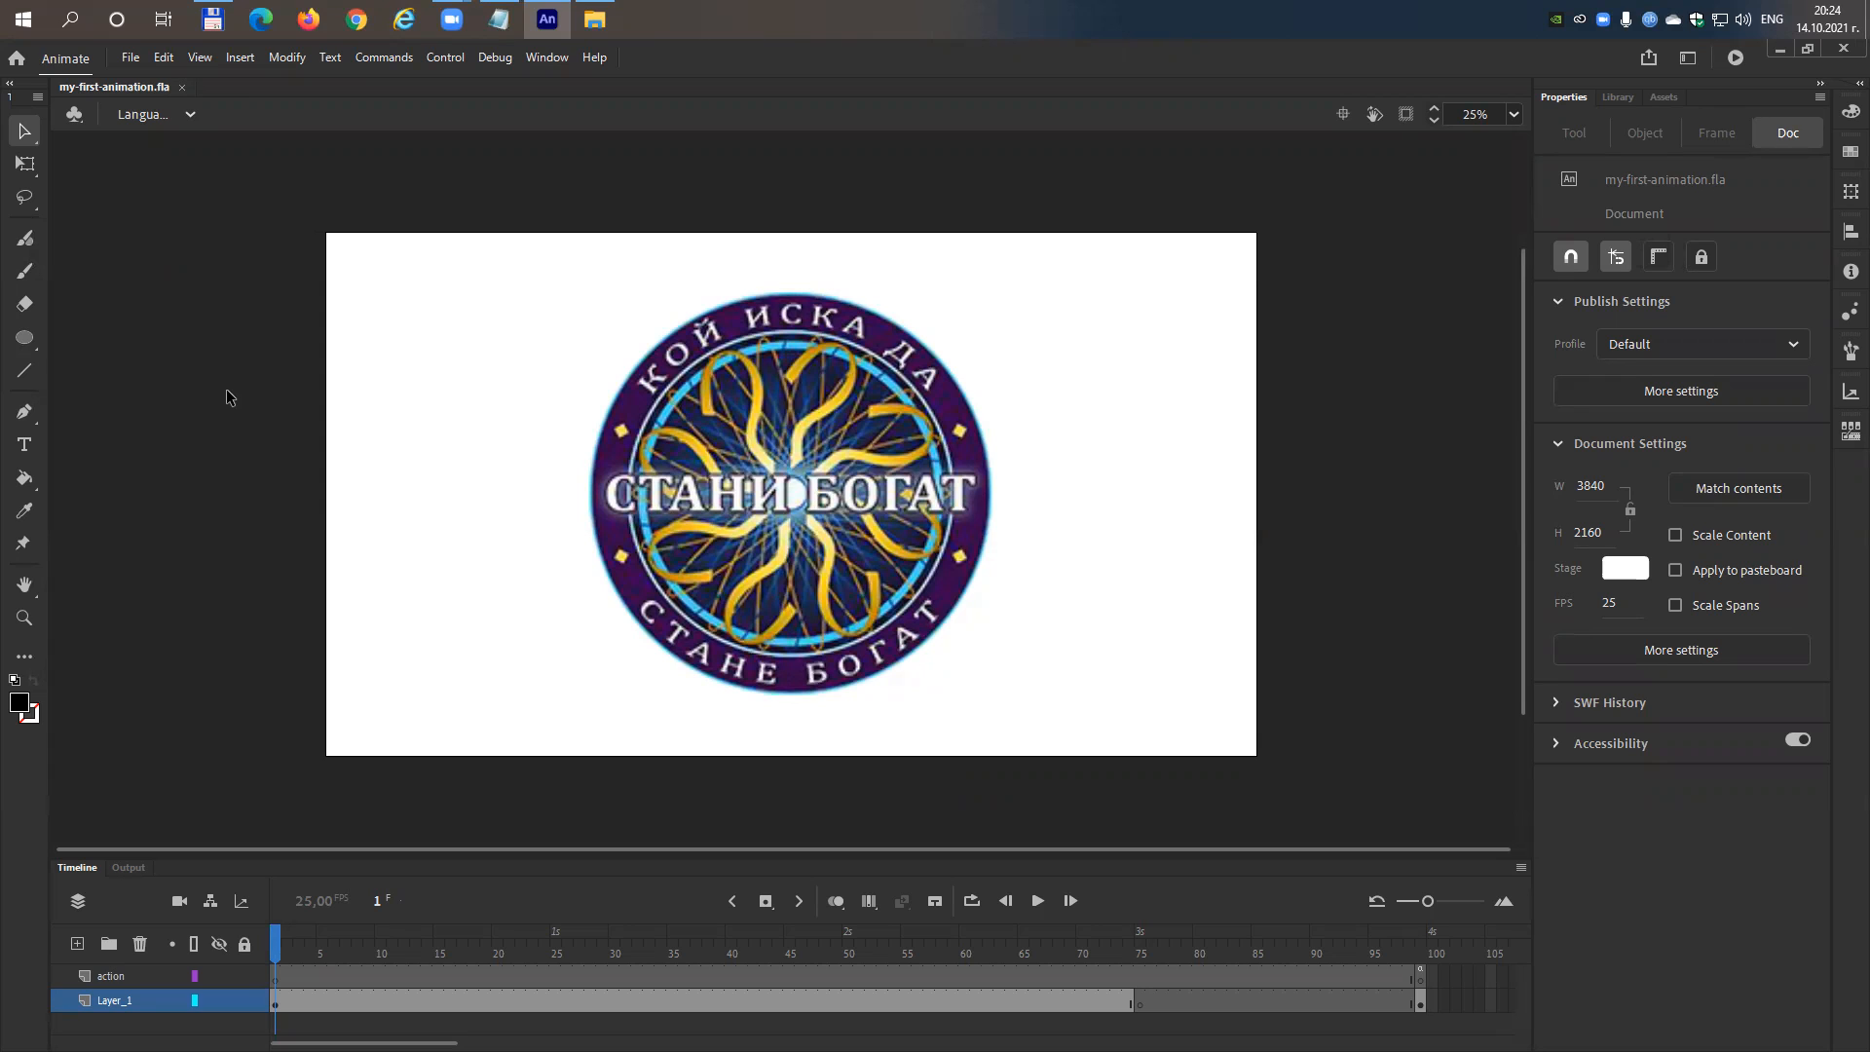
Display the Color panel to view its fill and stroke settings, and collapse it again.
left_click(366, 62)
left_click(112, 386)
key("Down")
key("Right")
key("Right")
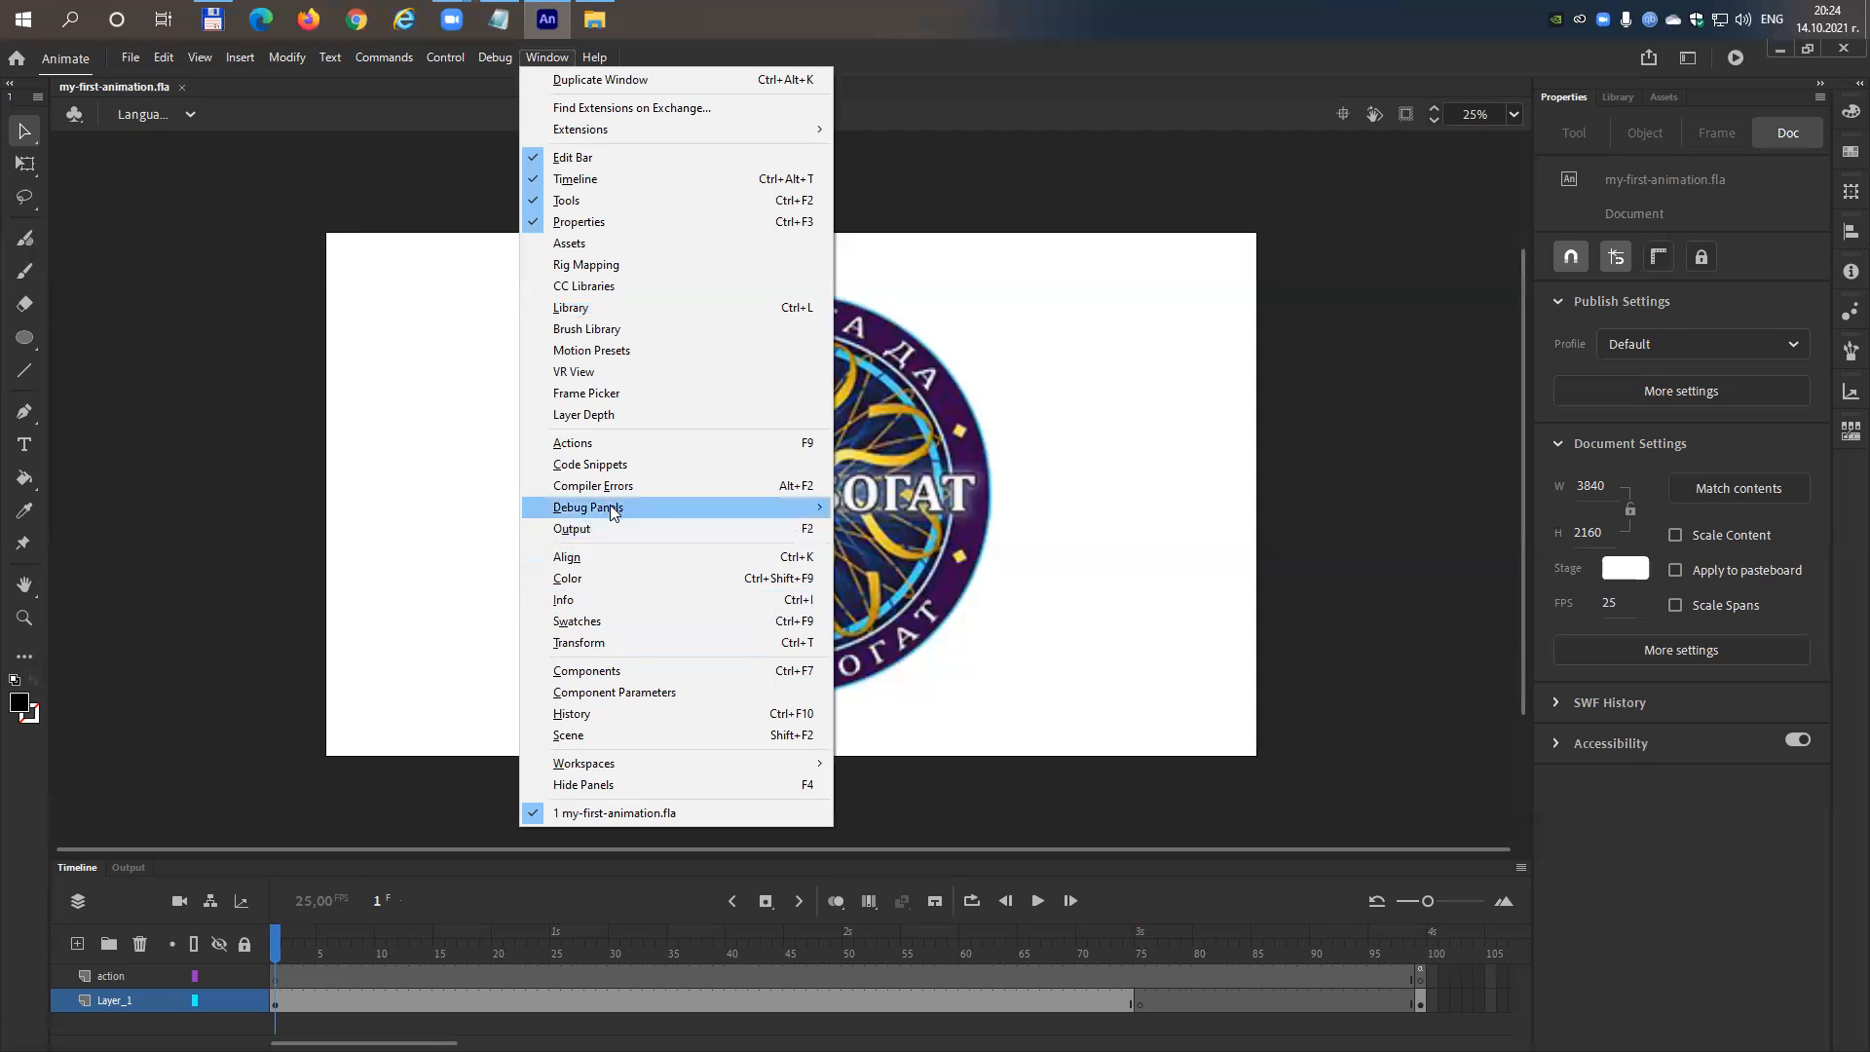
left_click(599, 582)
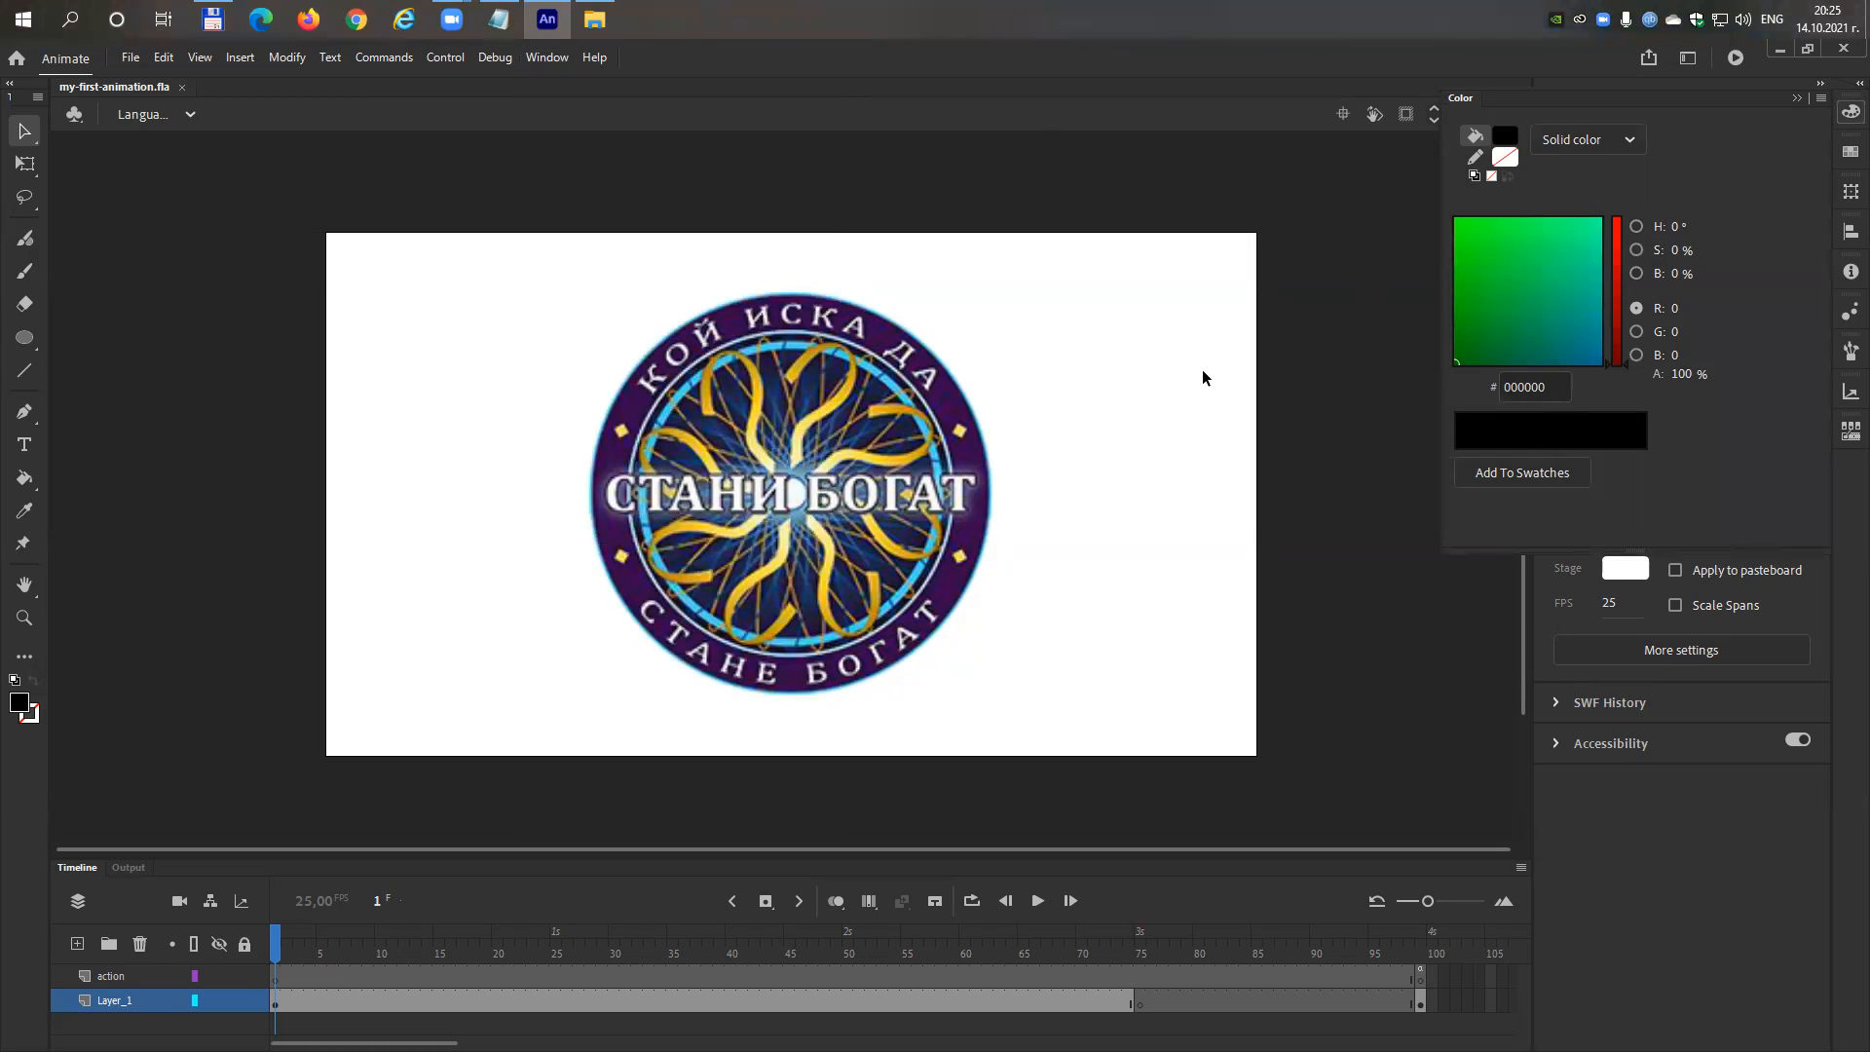
left_click(1795, 99)
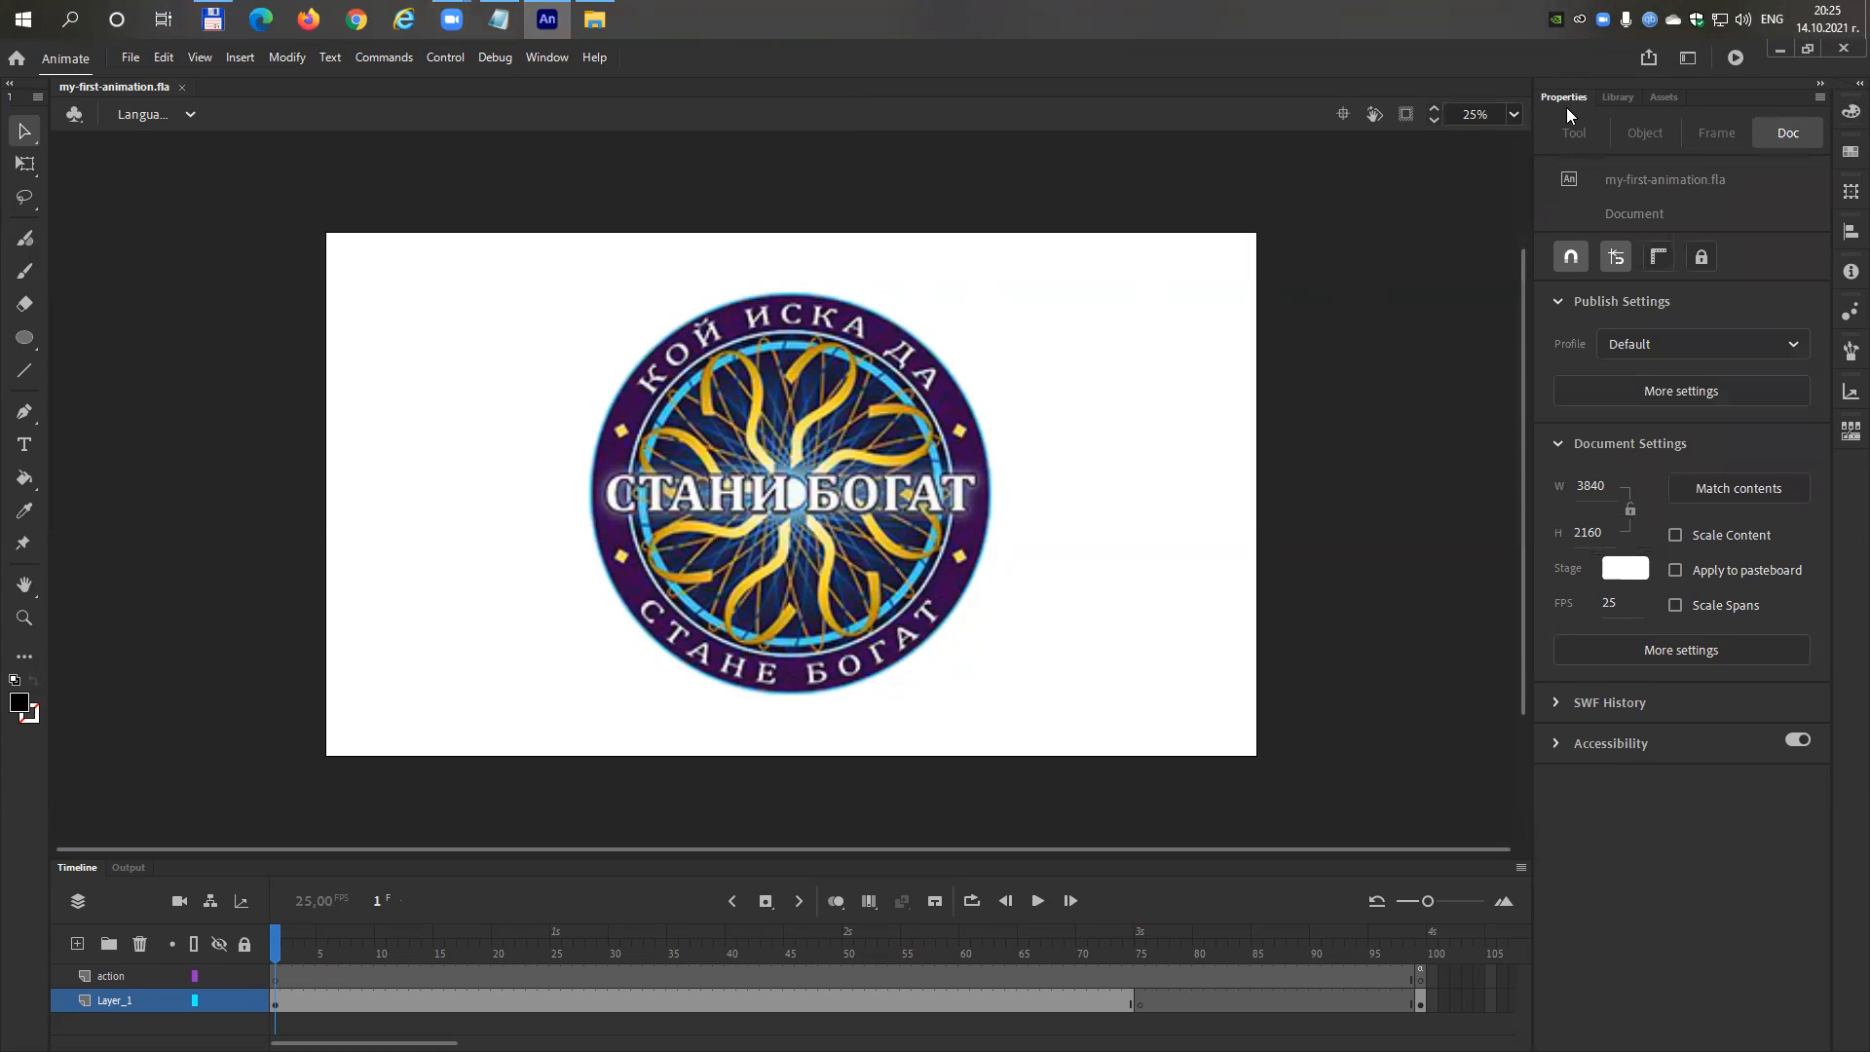
left_click(389, 58)
key("Right")
key("Right")
key("Right")
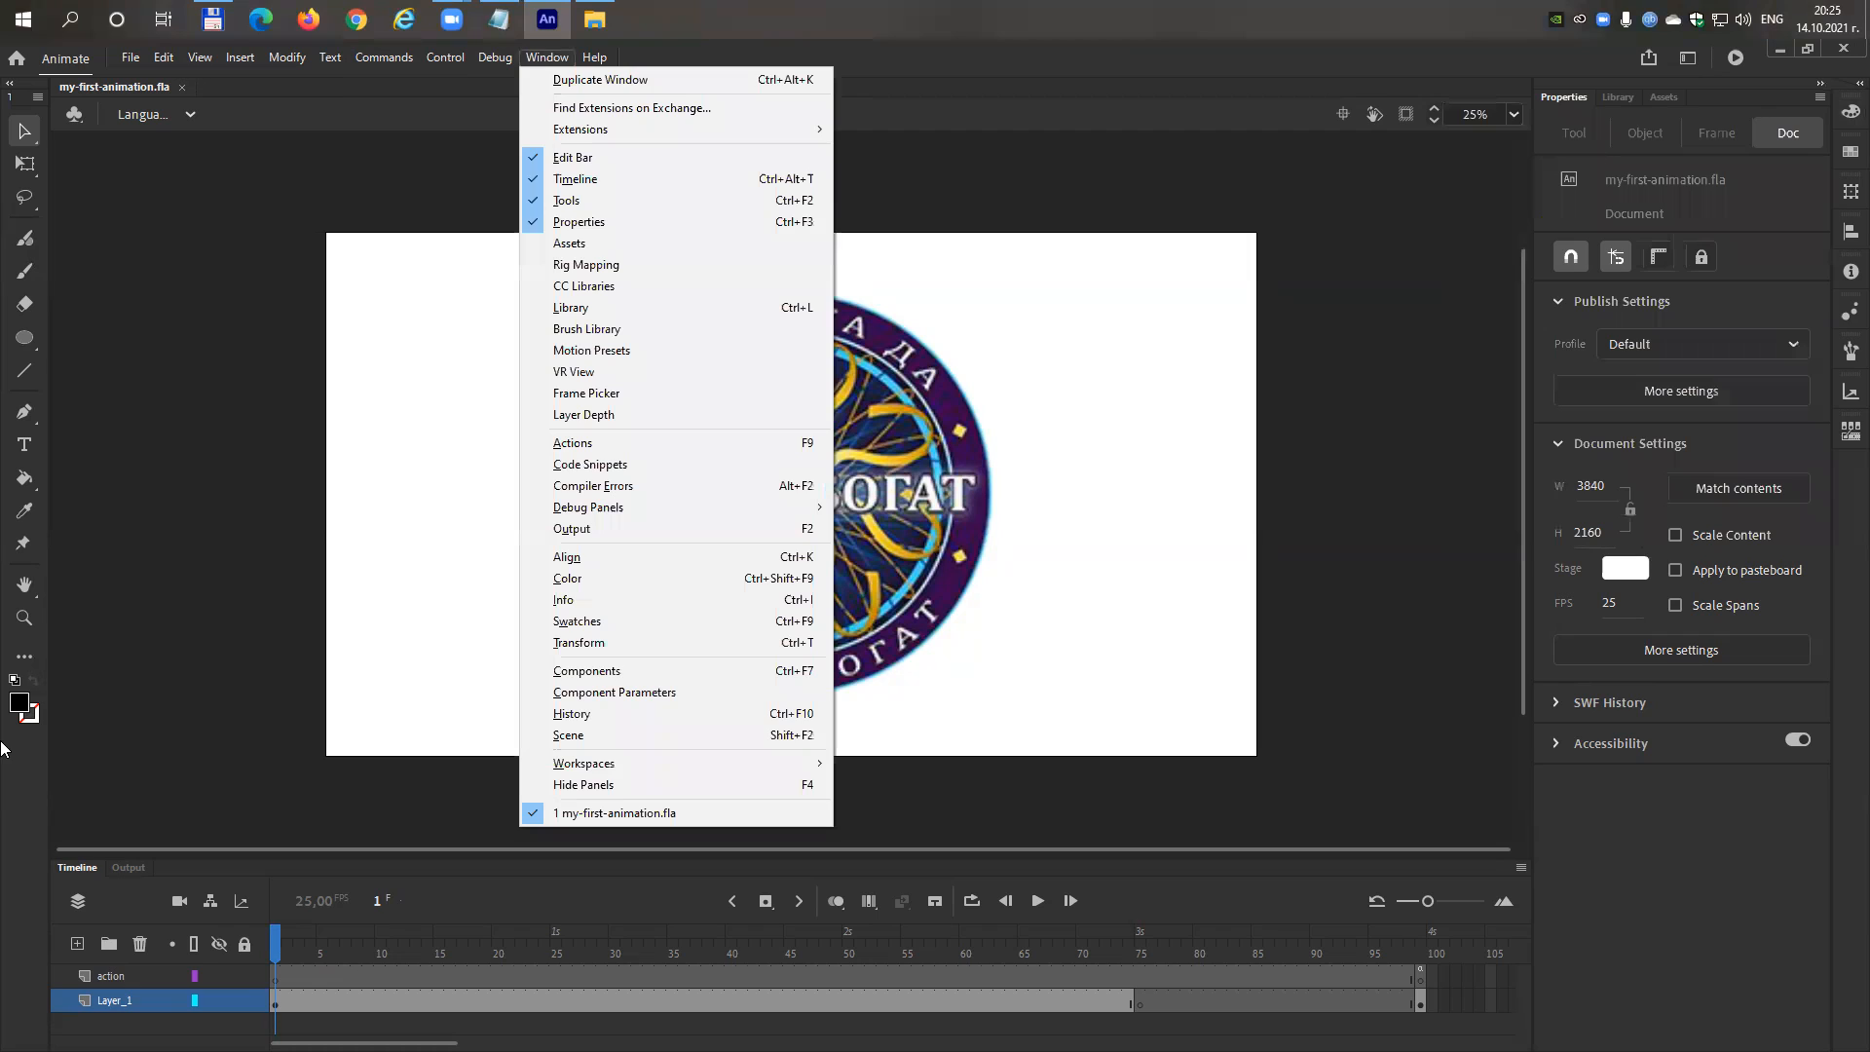
key("Down")
key("Down")
key("Down")
key("Down")
key("Down")
key("Down")
key("Down")
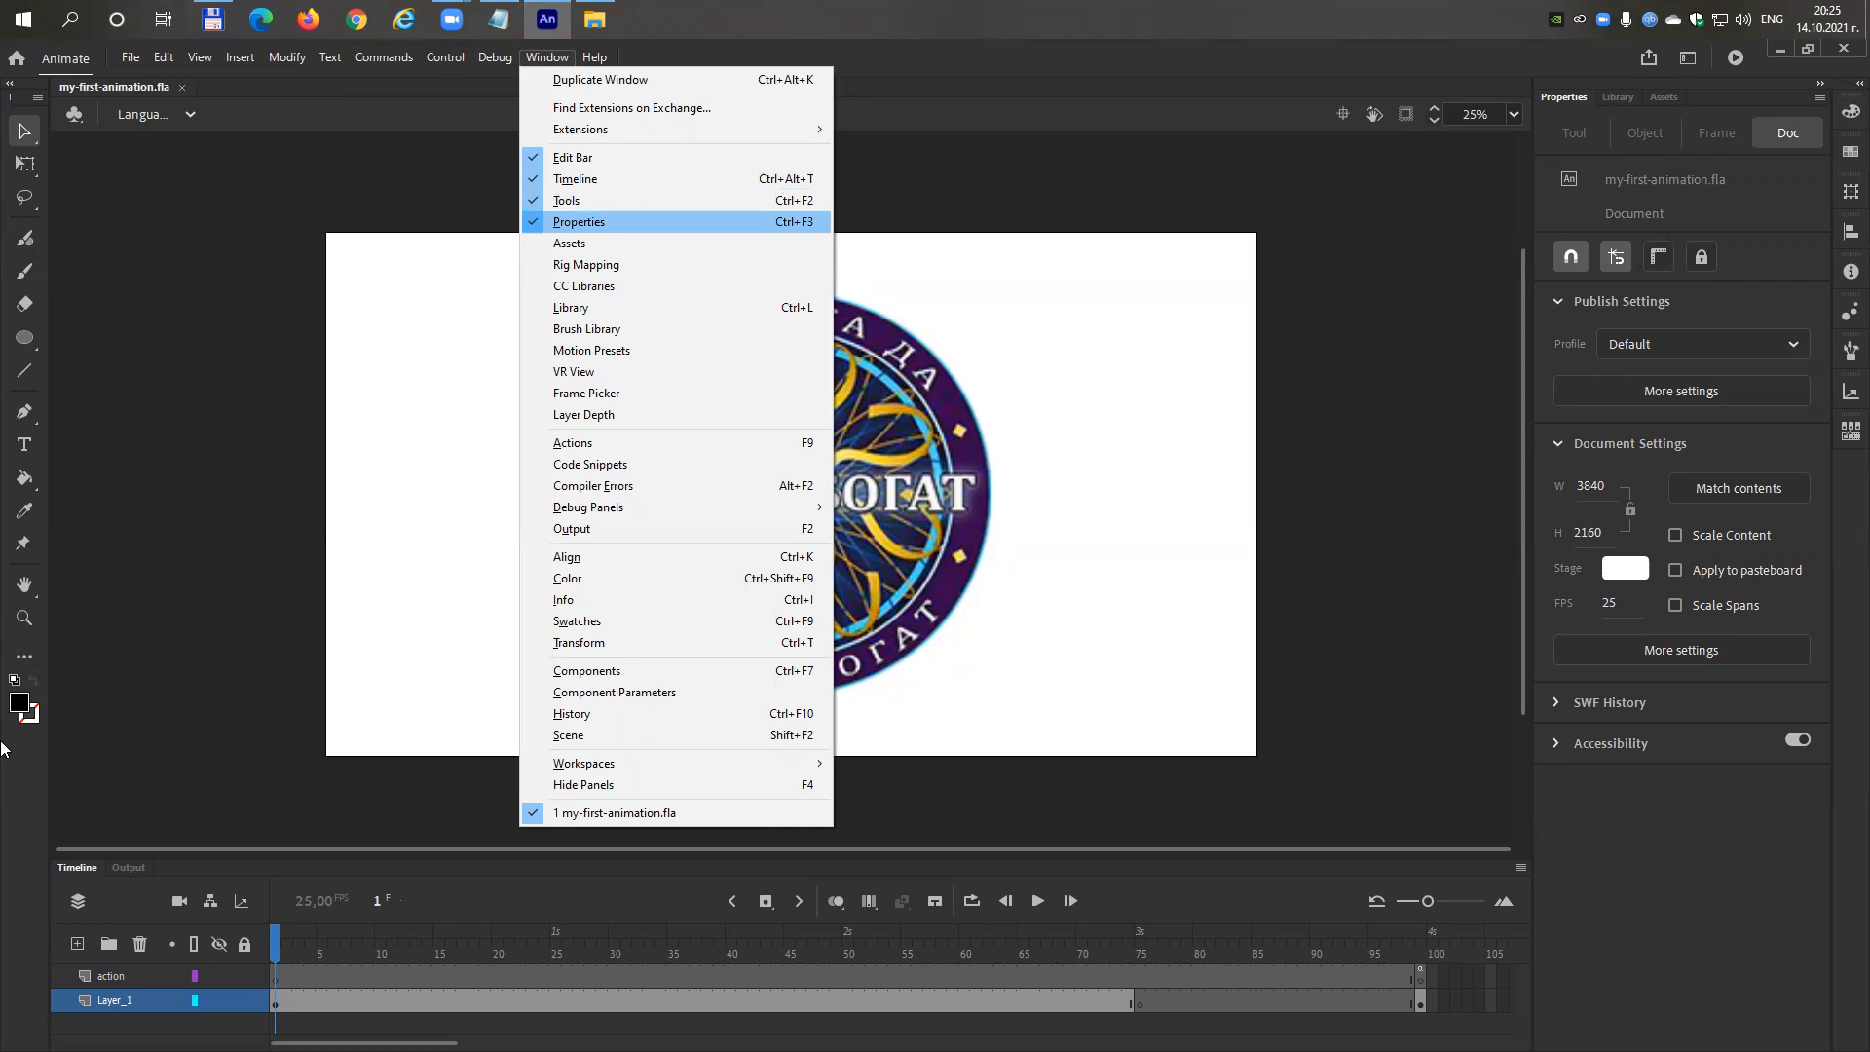
key("Up")
key("Up")
key("Up")
key("Up")
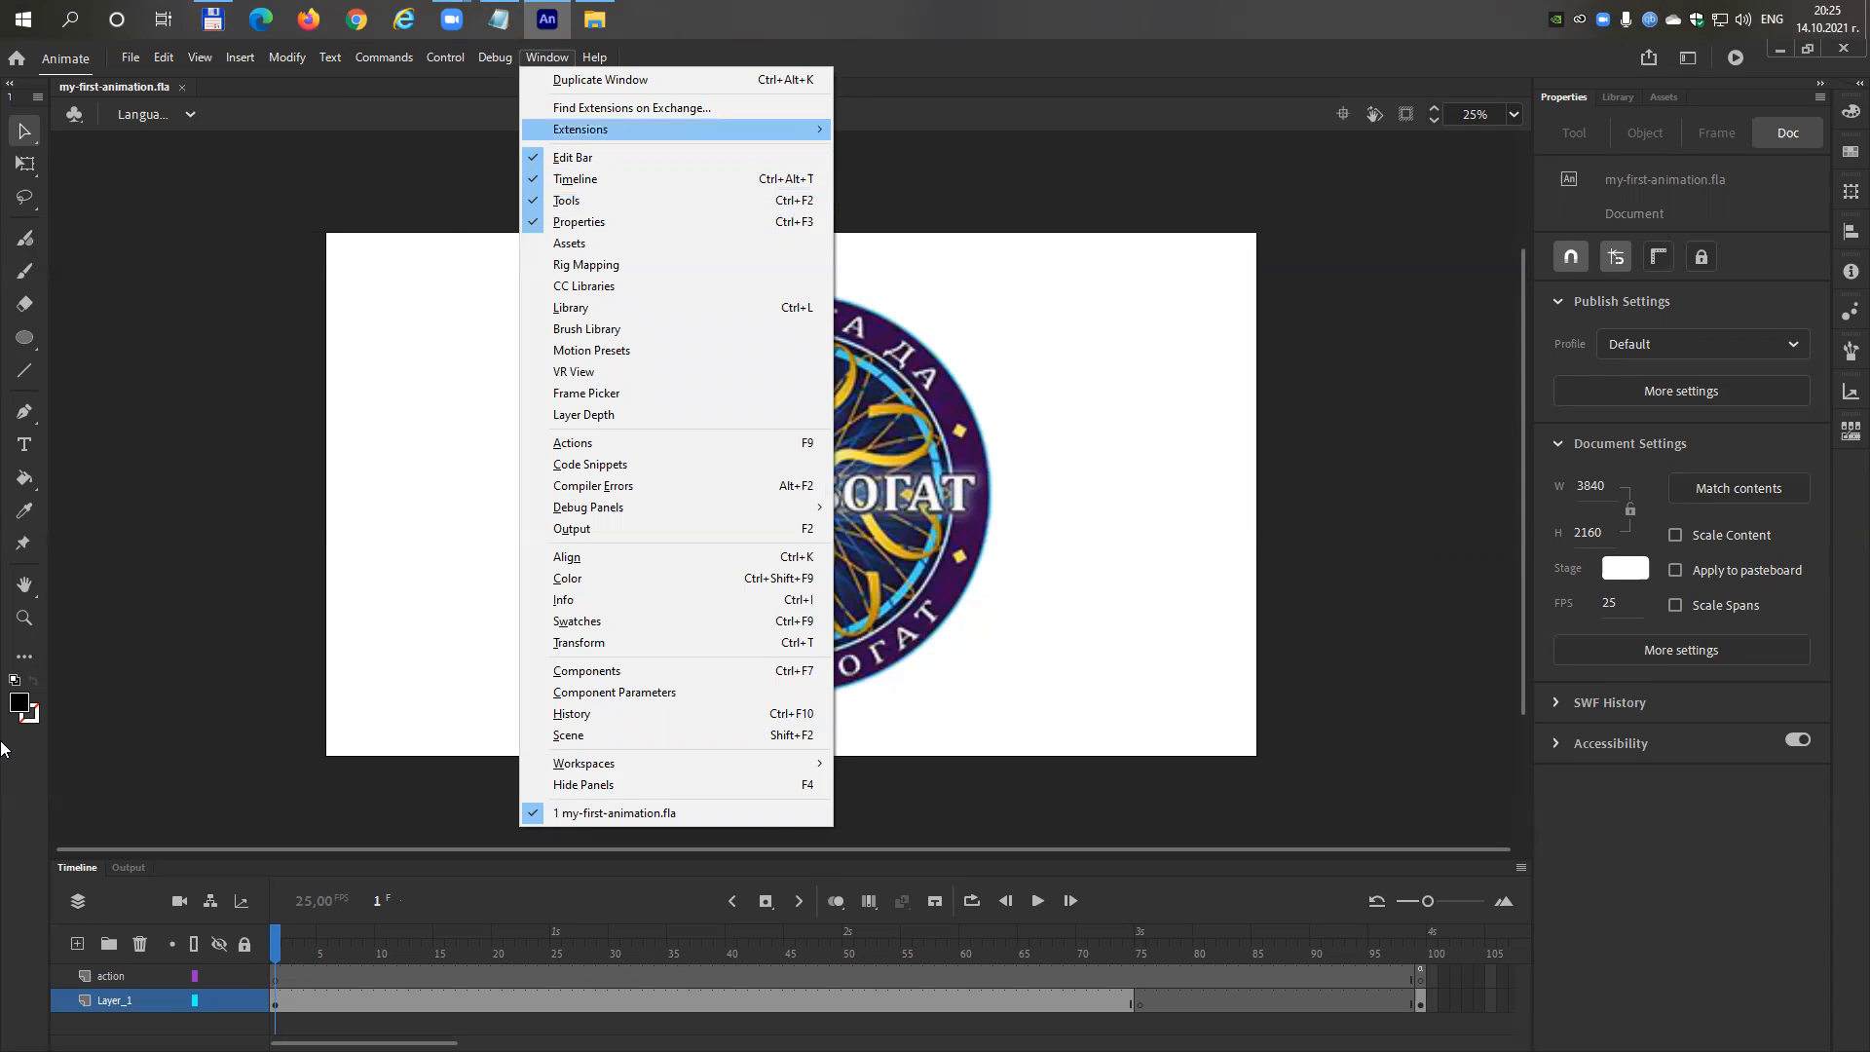
key("Left")
key("Left")
key("Left")
key("Right")
key("Right")
key("Right")
key("Down")
key("Up")
key("Down")
key("Down")
key("Down")
key("Down")
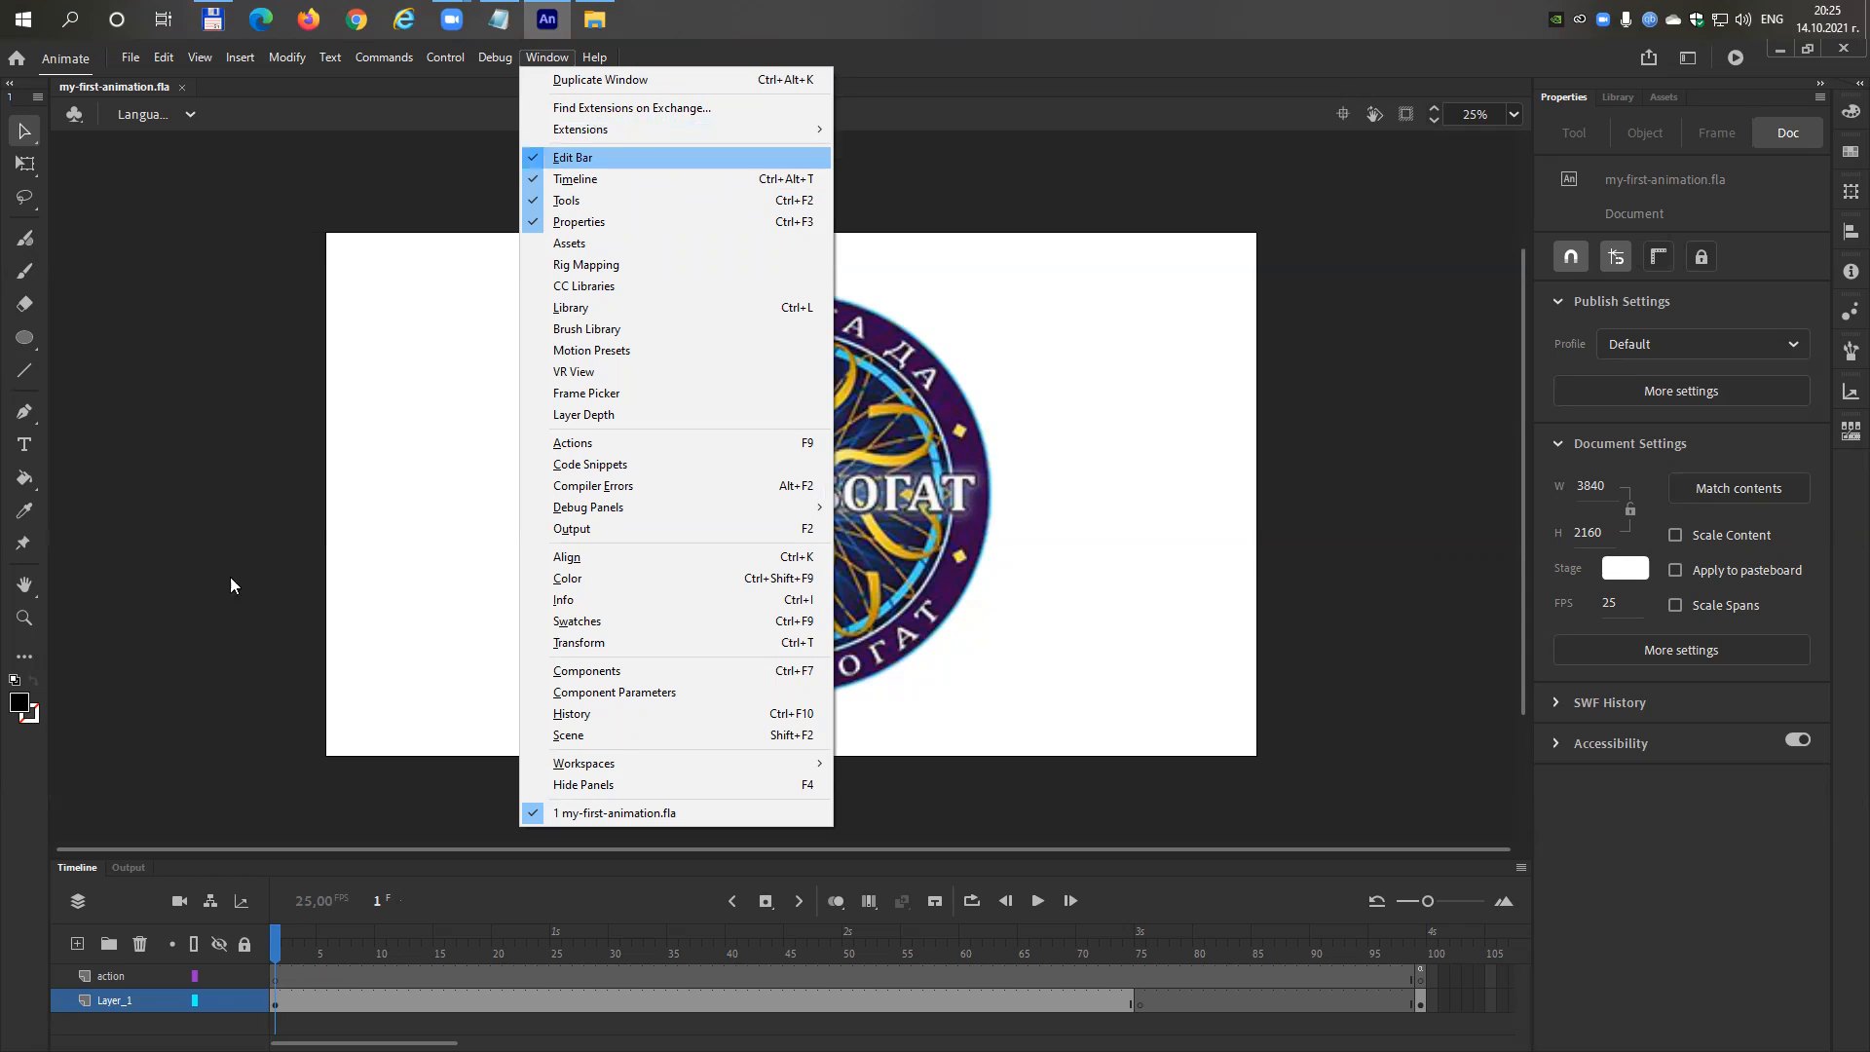
left_click(247, 533)
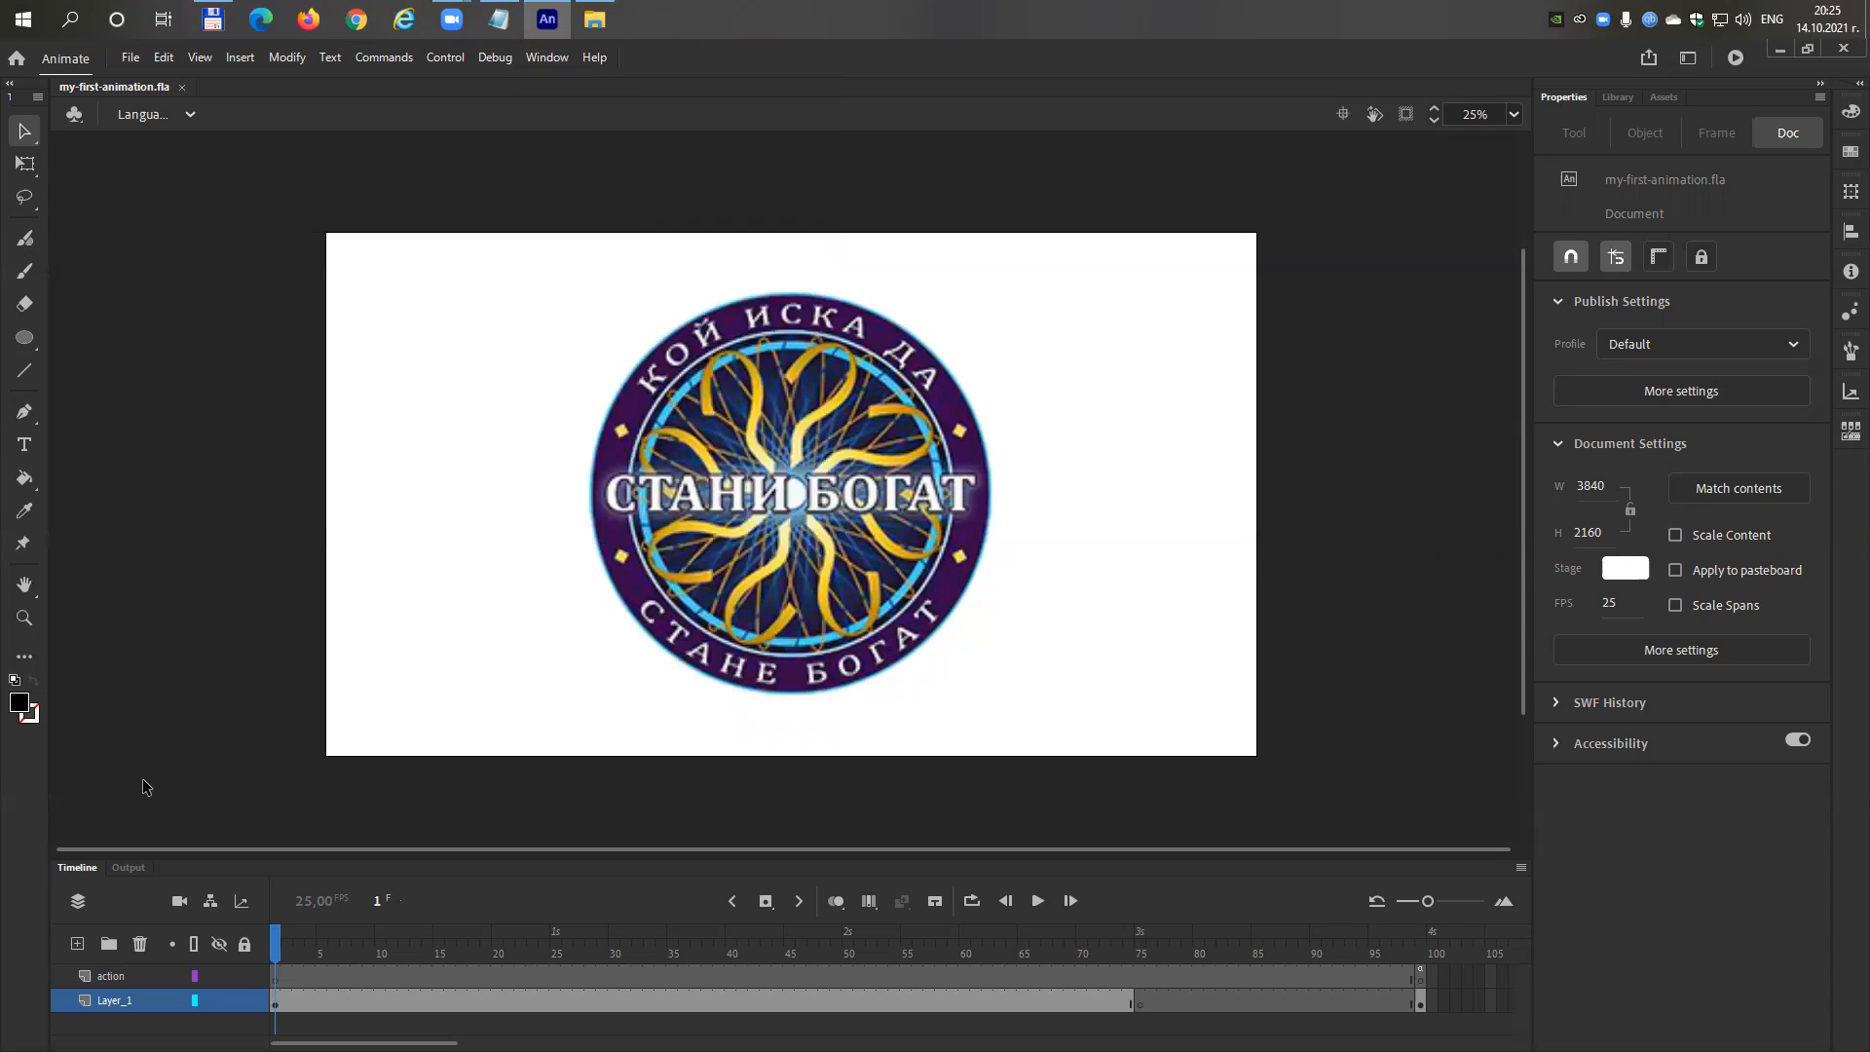